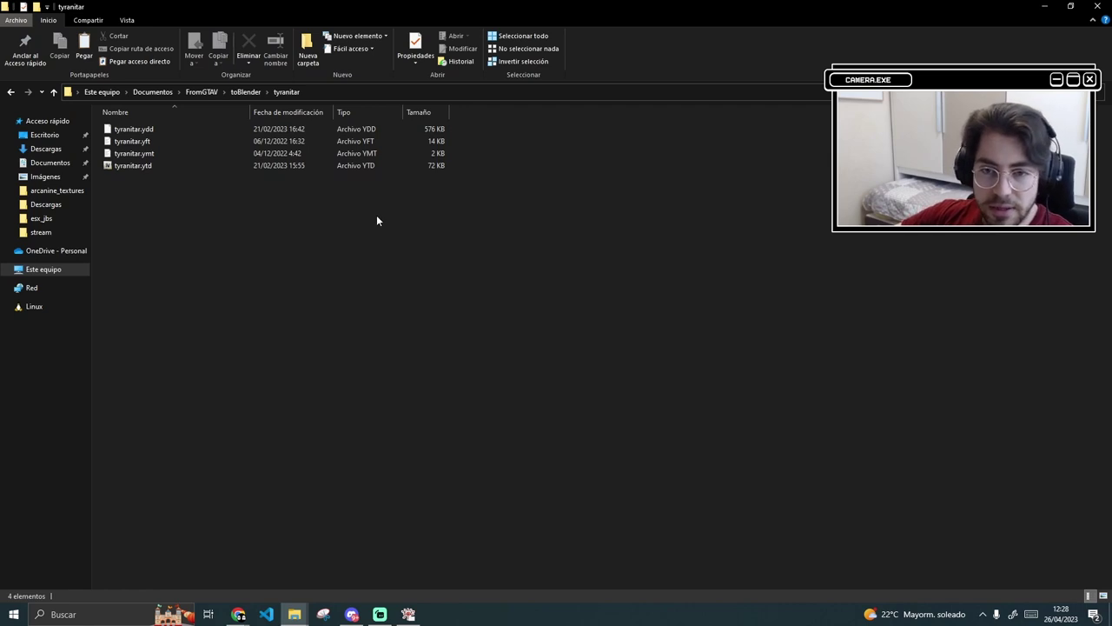
# - Select tyranitar.ydd from among the four tyranitar files
pyautogui.moveTo(432, 210); pyautogui.dragTo(151, 131)
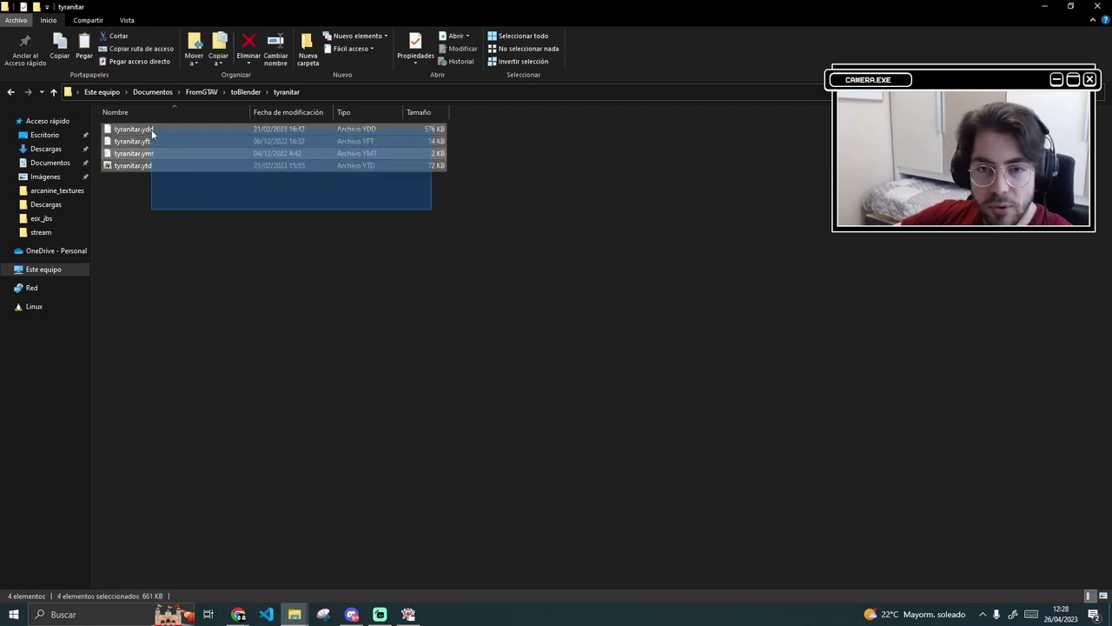
pyautogui.click(213, 205)
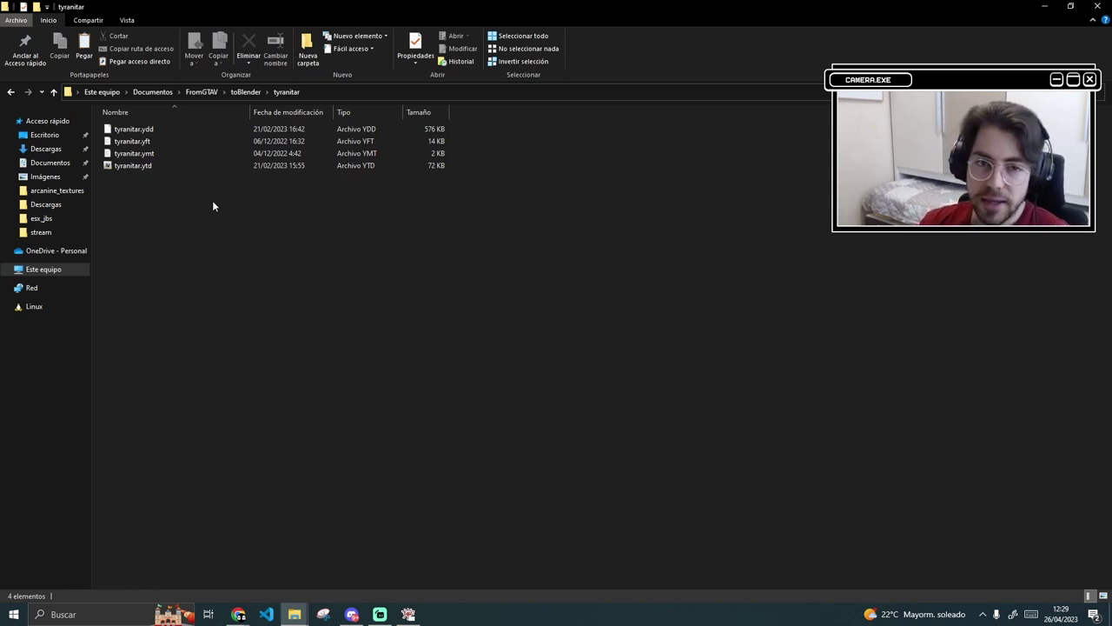
pyautogui.click(149, 130)
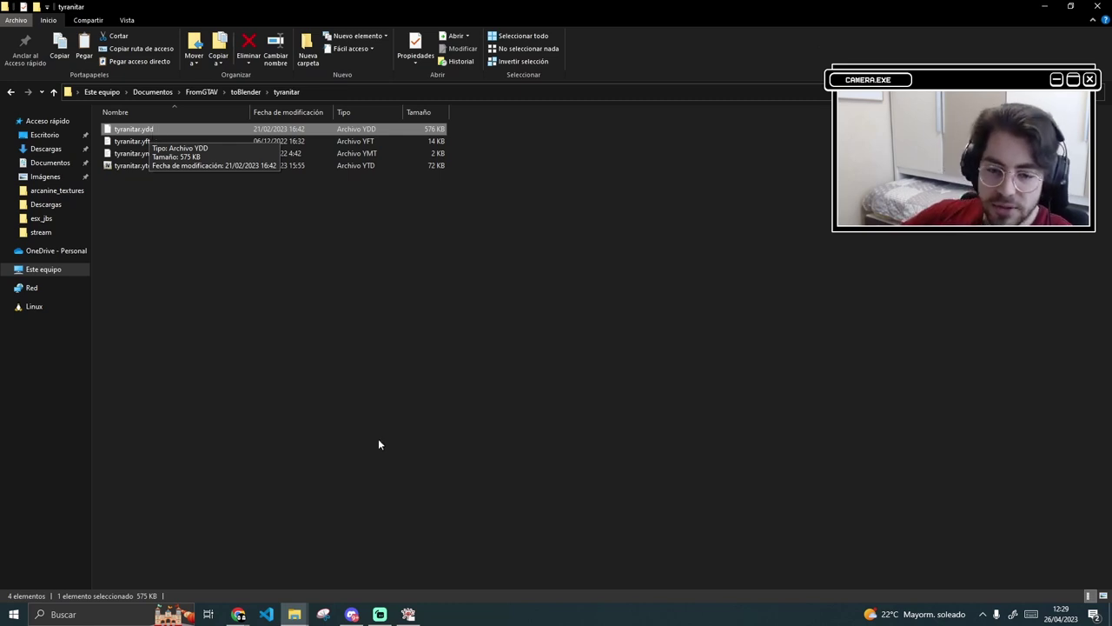
# - Return to CodeWalker's RPF Explorer and list the toBlender folder's contents
pyautogui.click(414, 615)
pyautogui.scroll(-2, 390, 310)
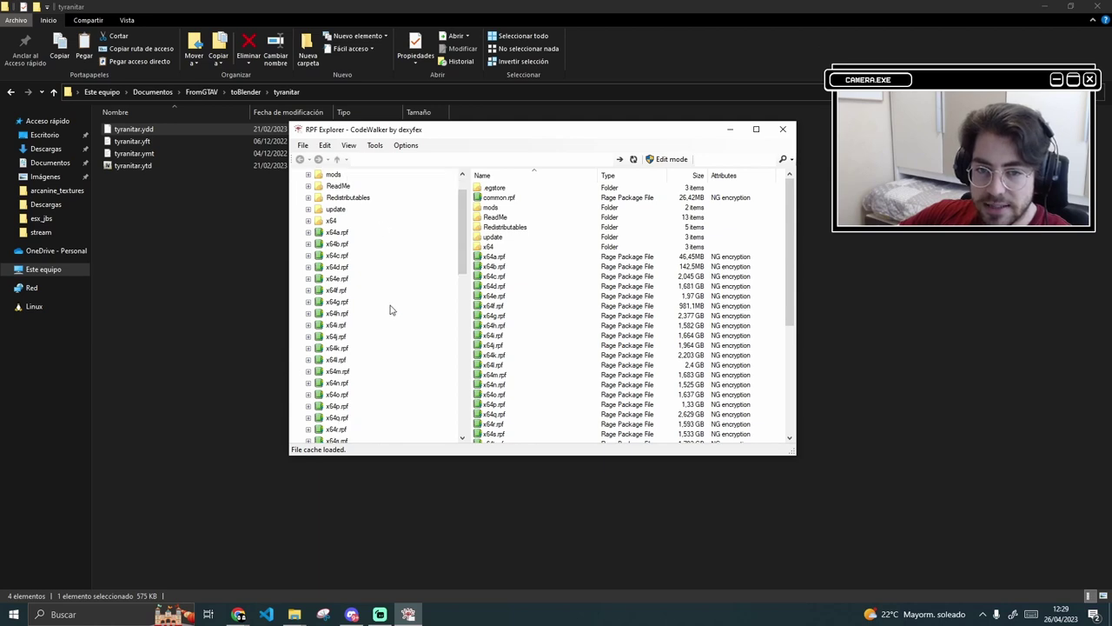
pyautogui.scroll(-5, 391, 307)
pyautogui.scroll(-3, 391, 307)
pyautogui.scroll(5, 391, 309)
pyautogui.scroll(5, 382, 305)
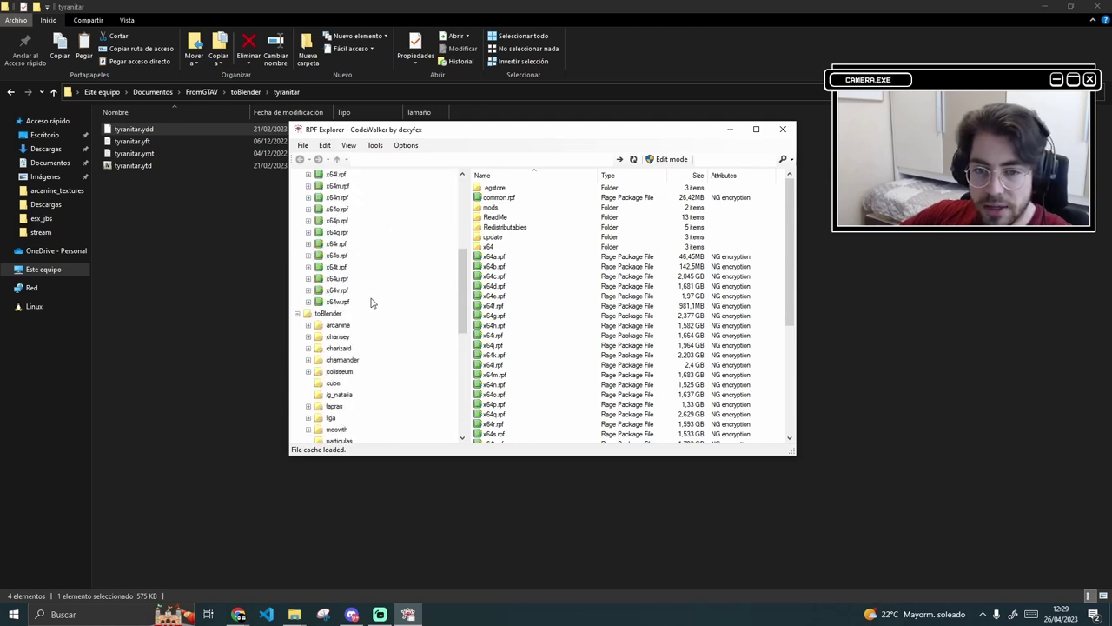
pyautogui.click(355, 315)
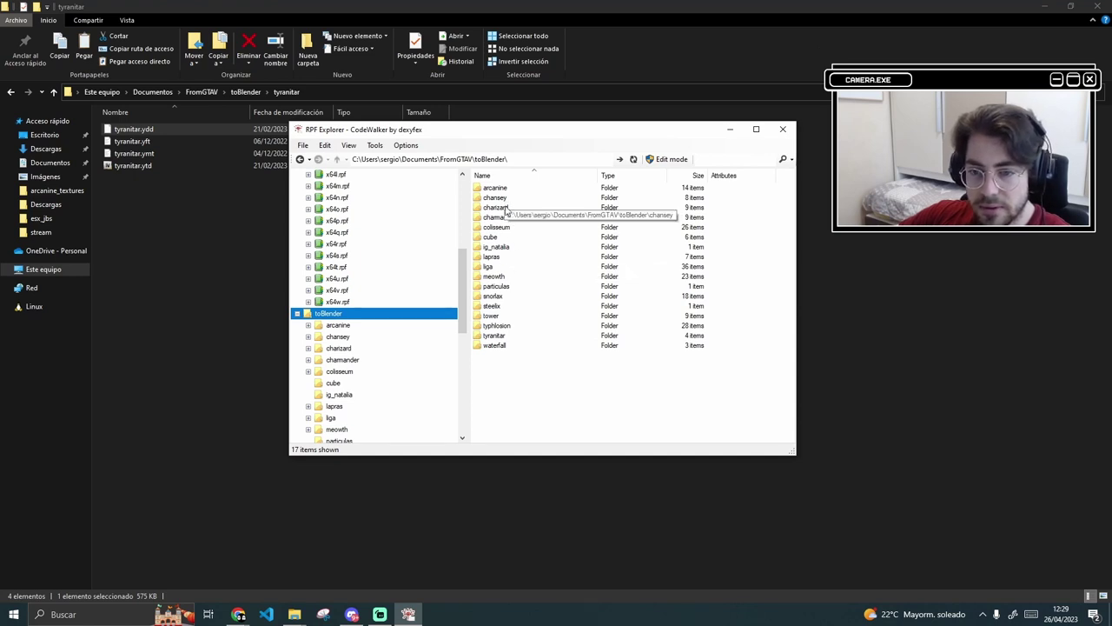
# - Open the tyranitar folder and load tyranitar.ydd in the 3D model viewer
pyautogui.doubleClick(508, 335)
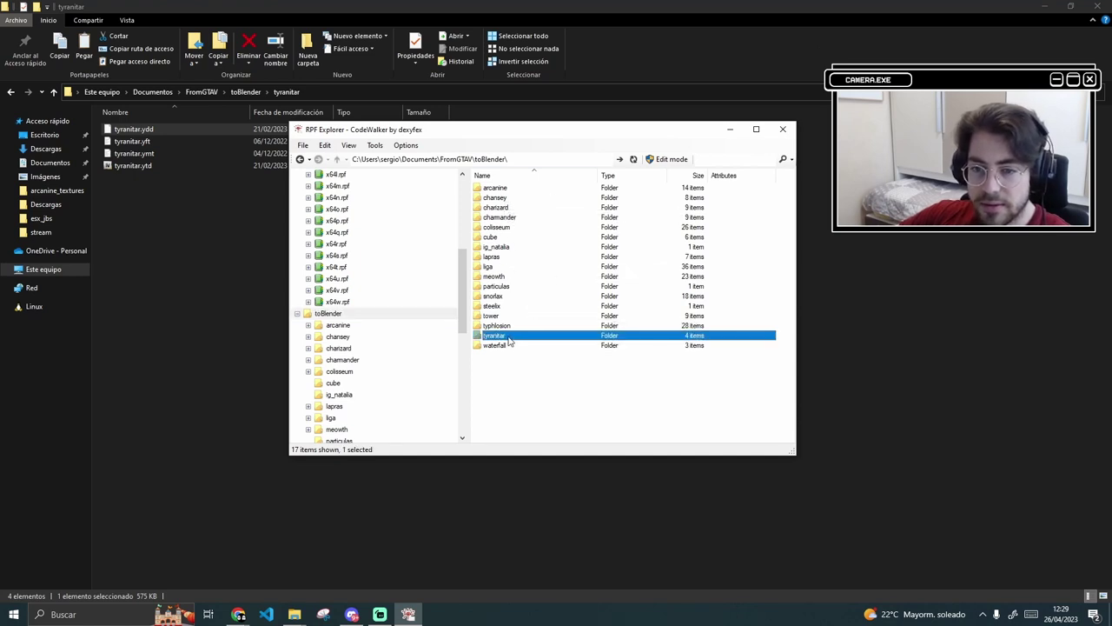
pyautogui.click(508, 190)
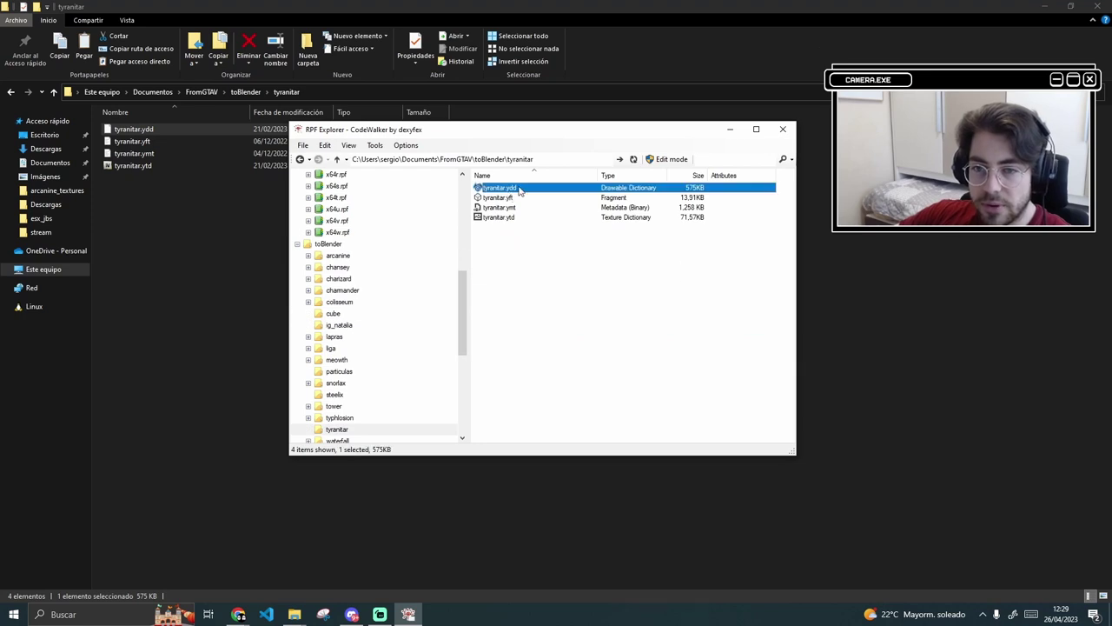
pyautogui.doubleClick(518, 190)
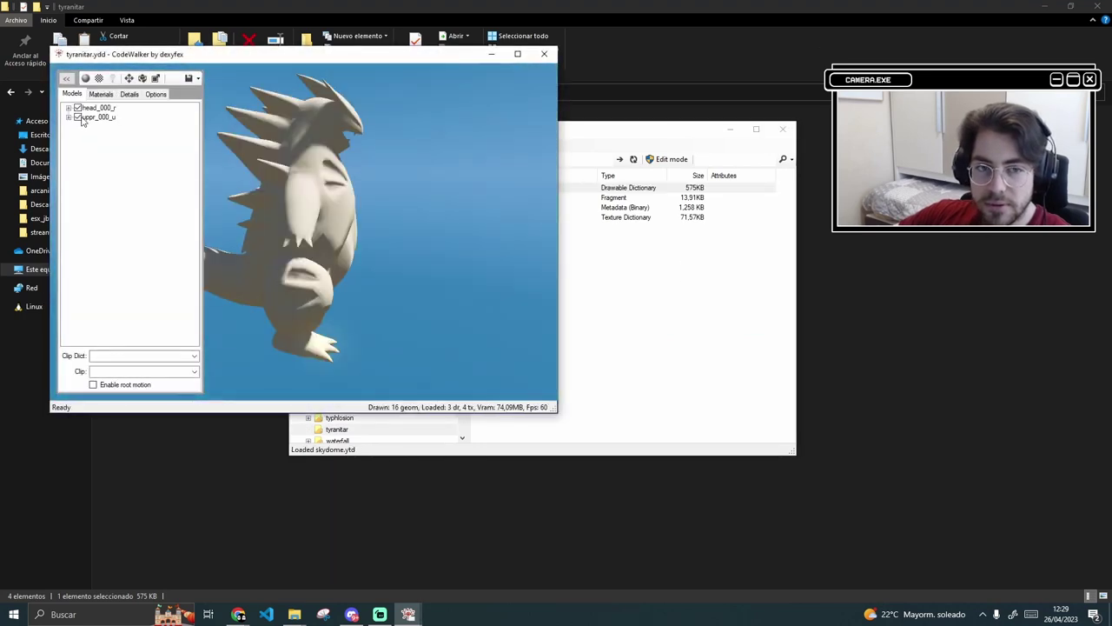
# - Centre the viewer window and rotate the Tyranitar toward a front view with the side panel hidden
pyautogui.moveTo(352, 60); pyautogui.dragTo(588, 129)
pyautogui.moveTo(634, 205); pyautogui.dragTo(585, 204)
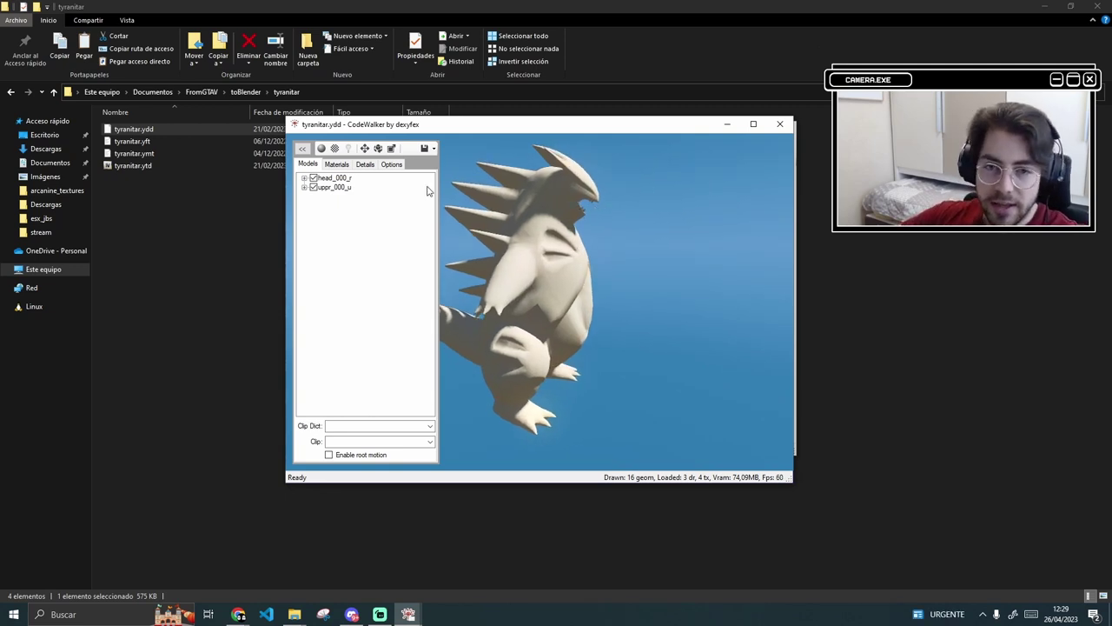
pyautogui.click(302, 148)
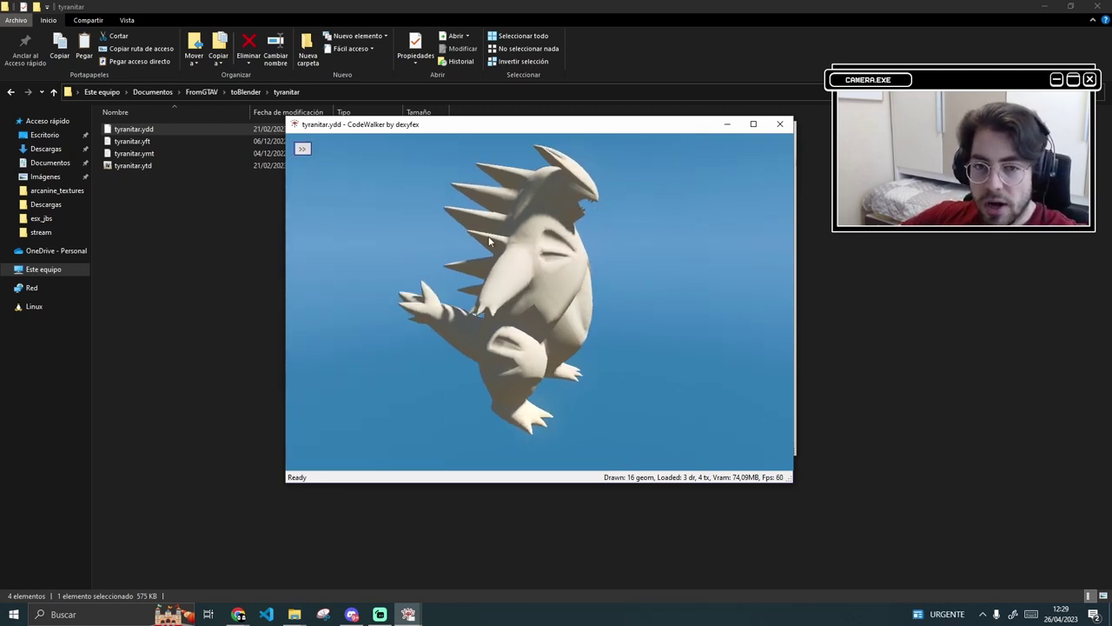
pyautogui.moveTo(489, 241); pyautogui.dragTo(472, 242)
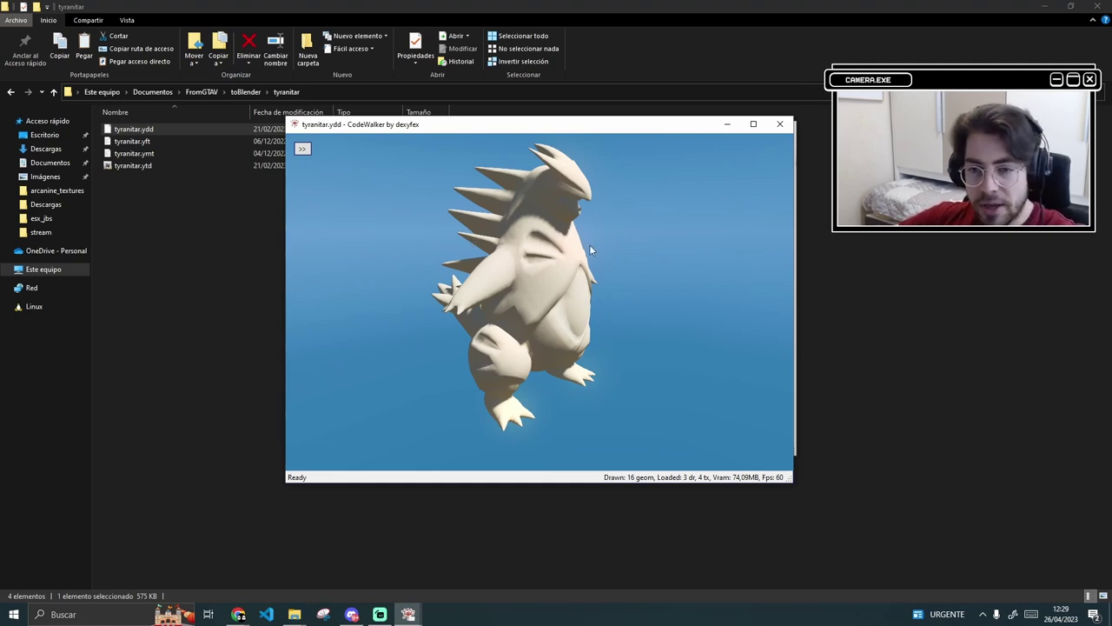
pyautogui.moveTo(473, 242)
pyautogui.mouseDown()
pyautogui.moveTo(572, 252)
pyautogui.moveTo(510, 241)
pyautogui.moveTo(525, 178)
pyautogui.moveTo(467, 181)
pyautogui.mouseUp()
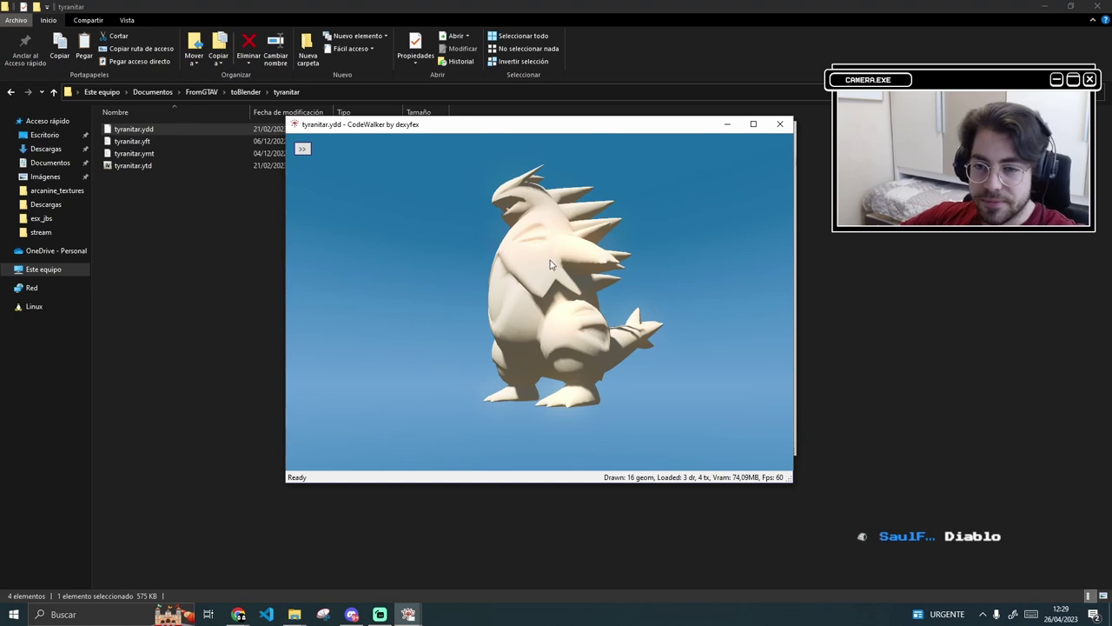
pyautogui.moveTo(551, 257); pyautogui.dragTo(532, 240)
# - Reopen the side panel and show the viewer's Options render settings
pyautogui.click(302, 148)
pyautogui.click(366, 165)
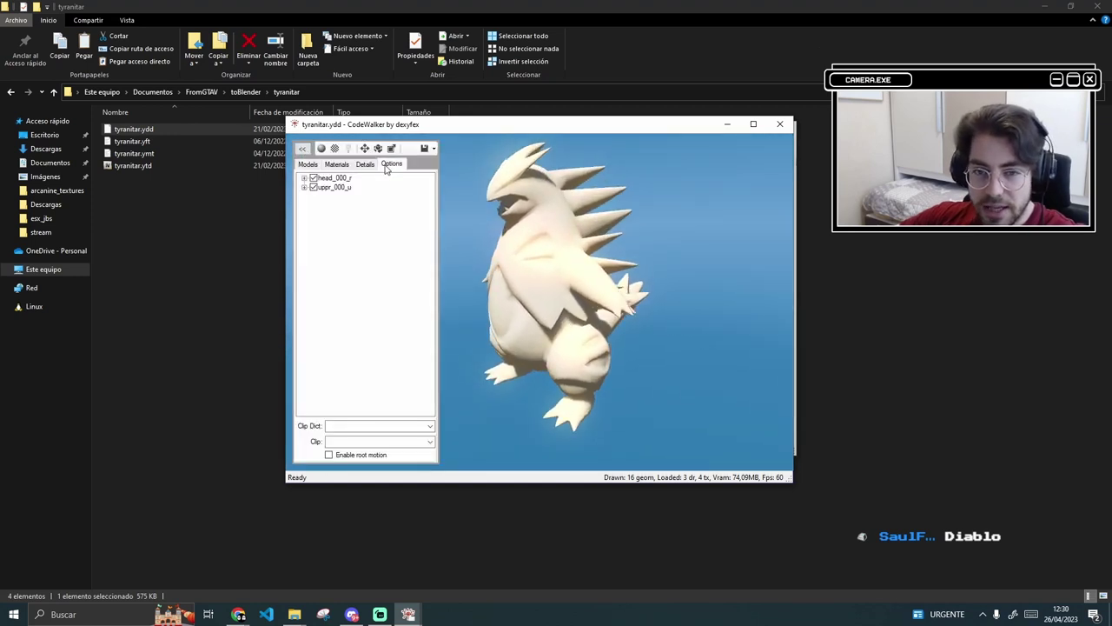
pyautogui.click(384, 165)
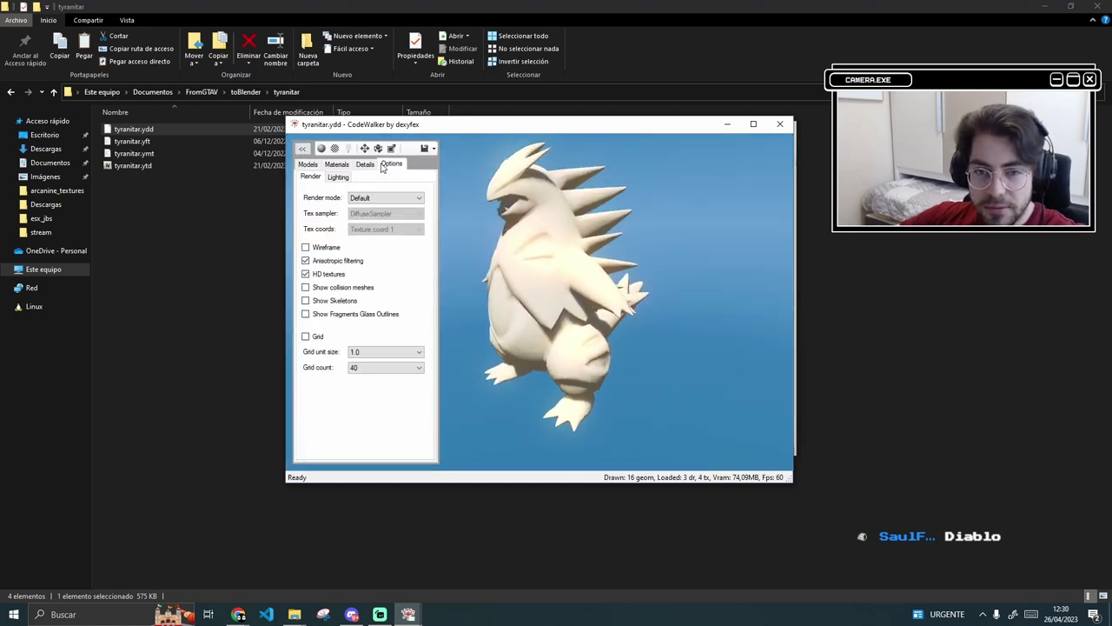
# - Enable Wireframe rendering and orbit around the meshed Tyranitar
pyautogui.click(316, 247)
pyautogui.scroll(5, 600, 224)
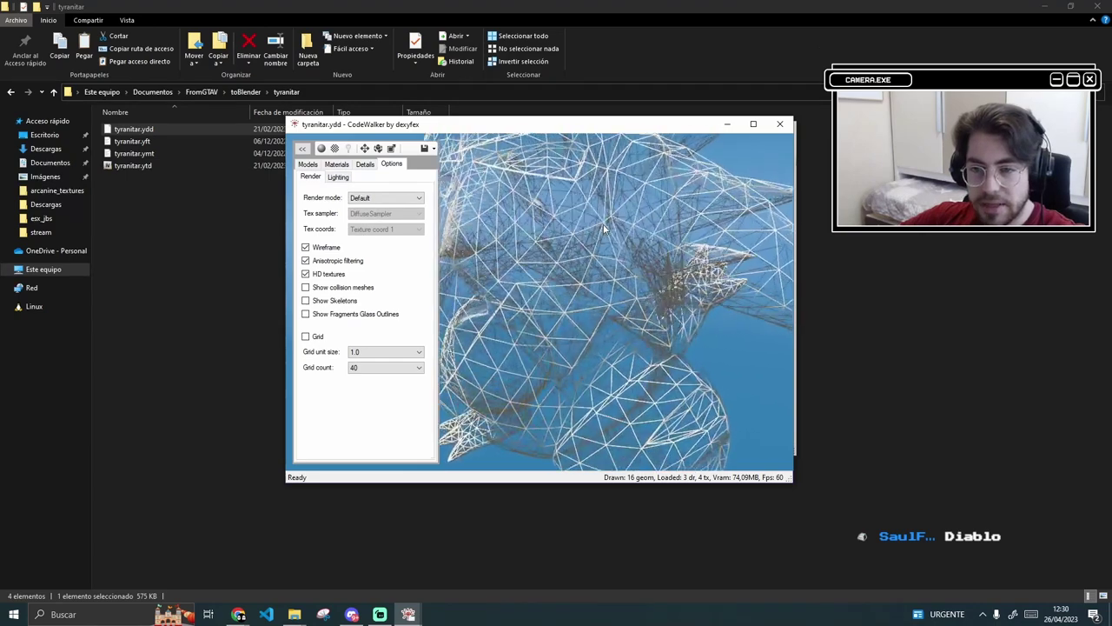
pyautogui.moveTo(603, 229)
pyautogui.mouseDown()
pyautogui.moveTo(561, 219)
pyautogui.moveTo(585, 273)
pyautogui.mouseUp()
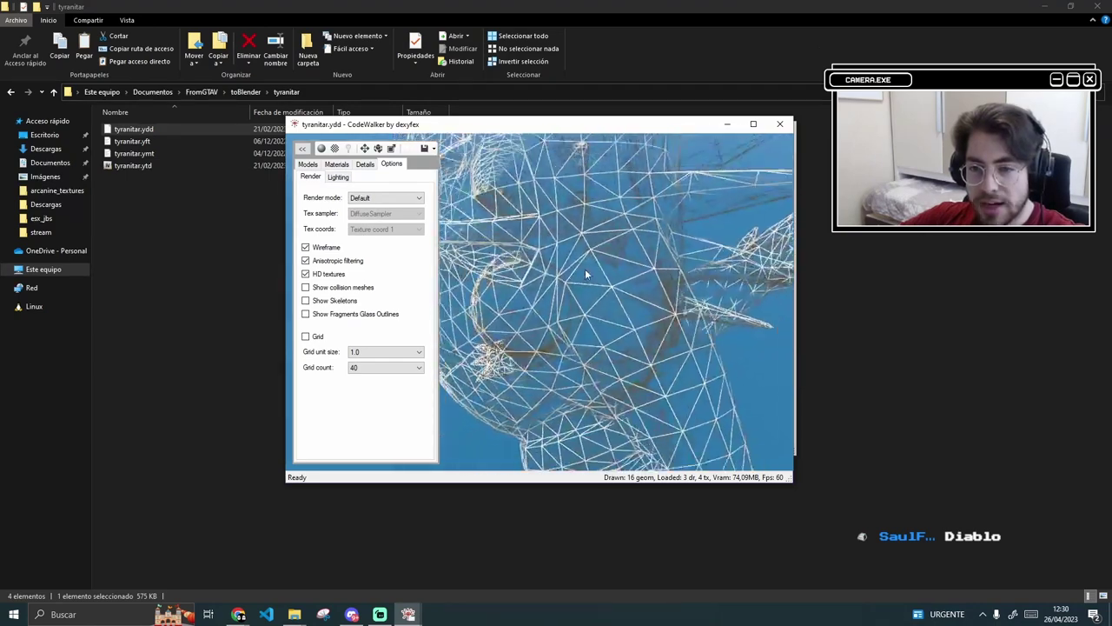
pyautogui.scroll(-5, 586, 273)
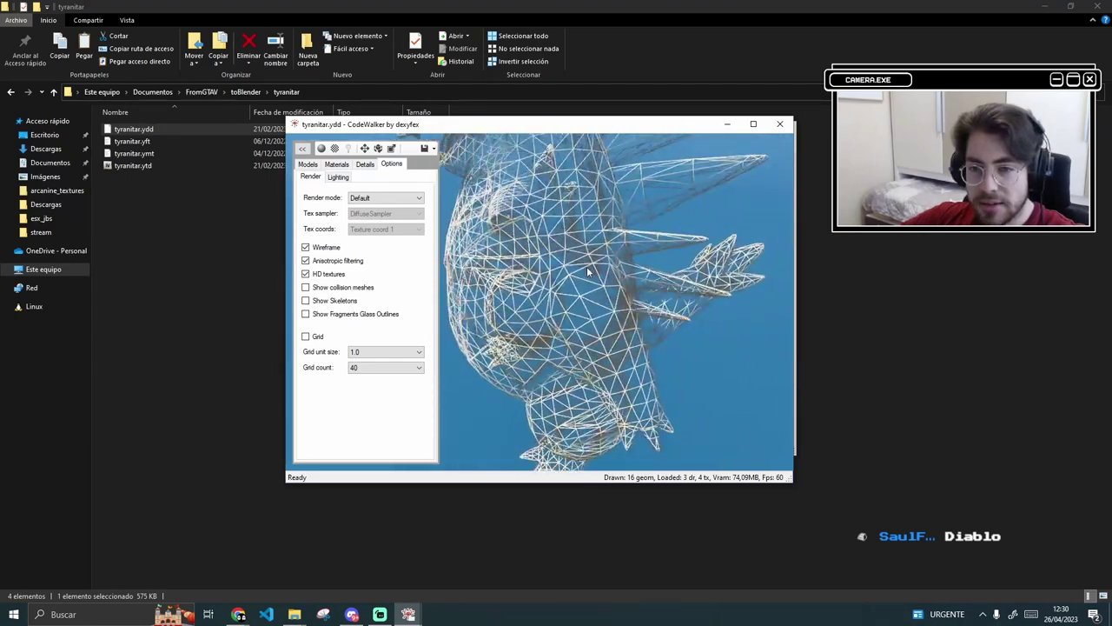
# - Collapse the settings panel, orbit around the wireframe head, and maximize the viewer full screen
pyautogui.click(309, 150)
pyautogui.scroll(2, 631, 230)
pyautogui.scroll(2, 643, 253)
pyautogui.scroll(2, 673, 288)
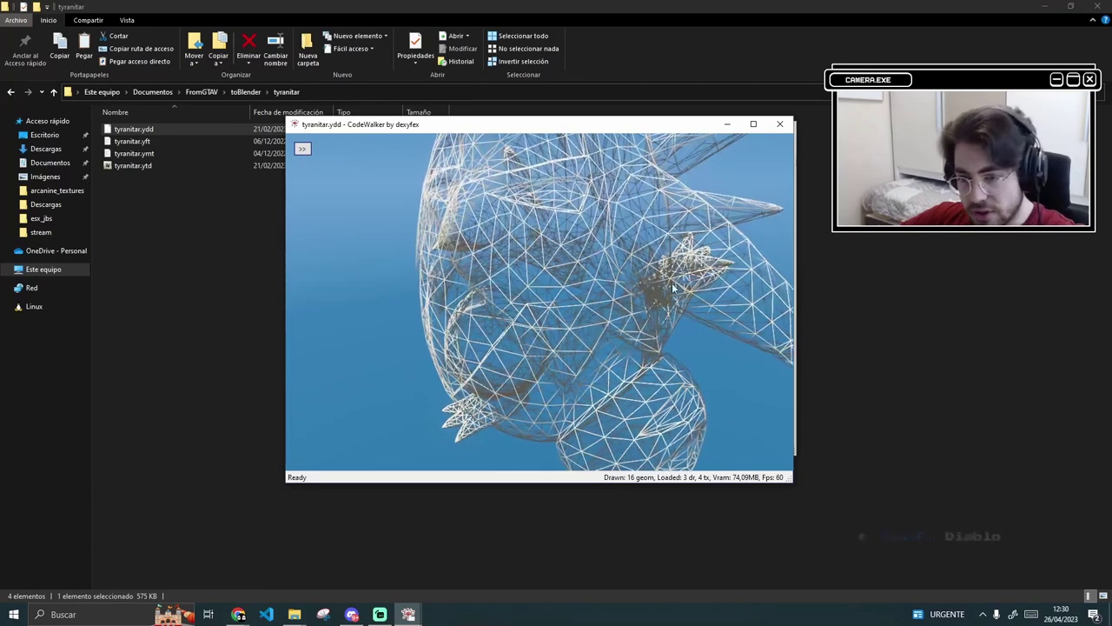
pyautogui.moveTo(673, 289)
pyautogui.mouseDown()
pyautogui.moveTo(650, 270)
pyautogui.moveTo(522, 276)
pyautogui.moveTo(577, 264)
pyautogui.moveTo(555, 243)
pyautogui.moveTo(513, 243)
pyautogui.moveTo(562, 222)
pyautogui.moveTo(539, 153)
pyautogui.moveTo(491, 161)
pyautogui.moveTo(523, 274)
pyautogui.mouseUp()
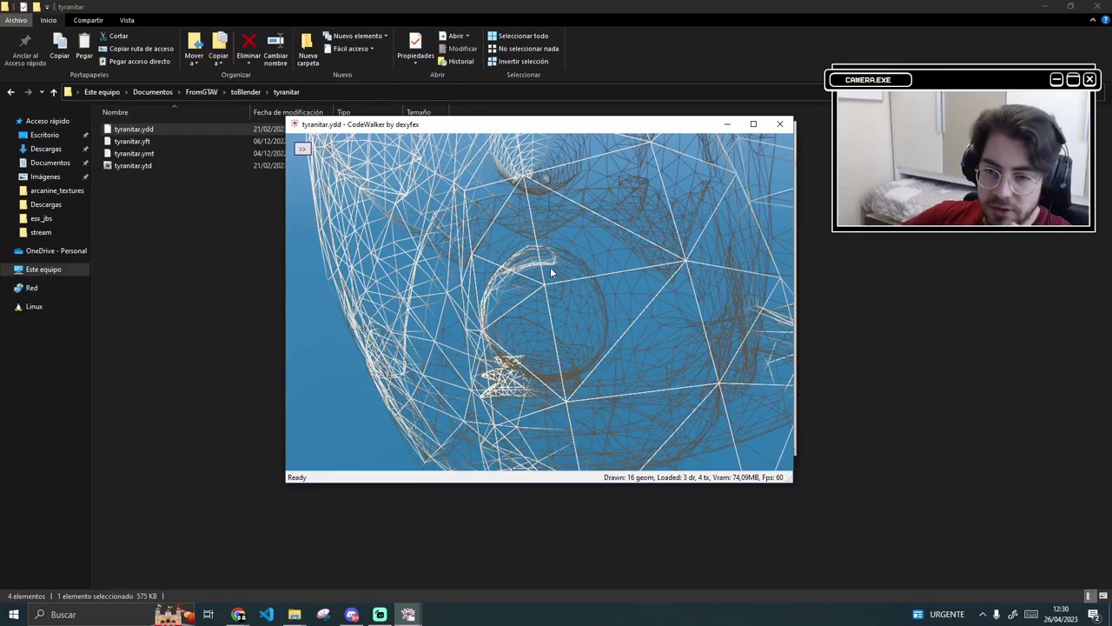
pyautogui.moveTo(546, 261); pyautogui.dragTo(568, 191)
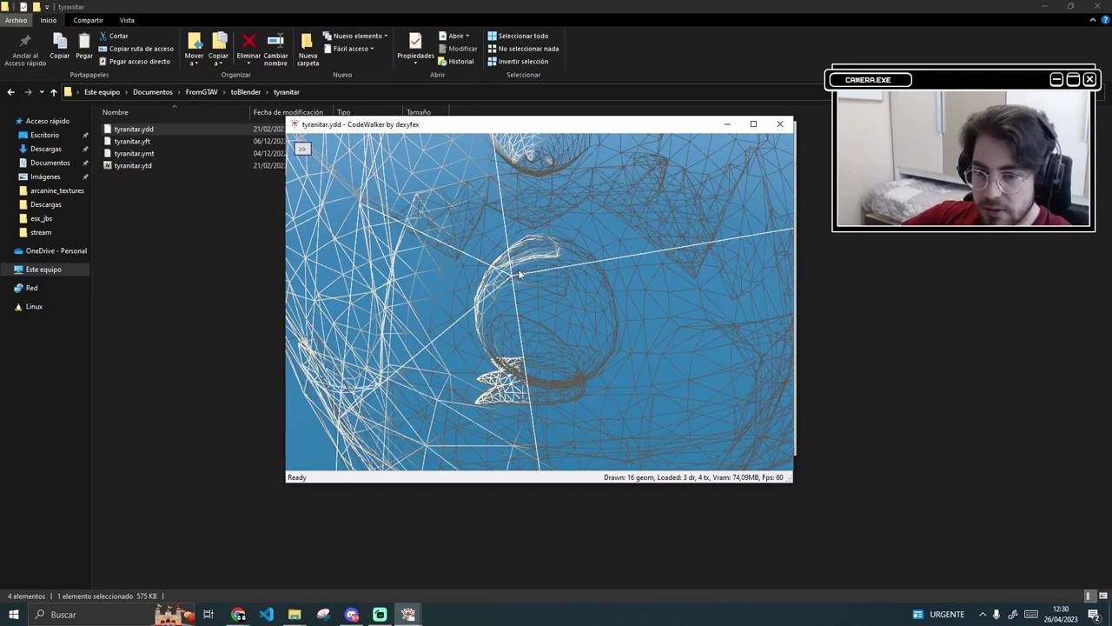
pyautogui.doubleClick(528, 124)
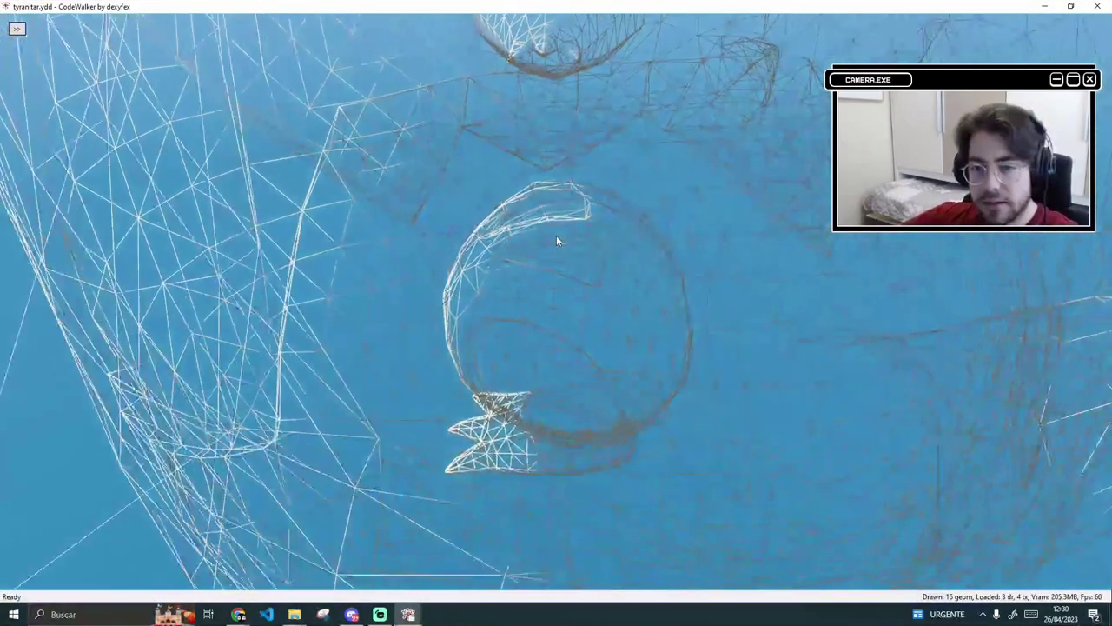
pyautogui.moveTo(557, 237); pyautogui.dragTo(524, 233)
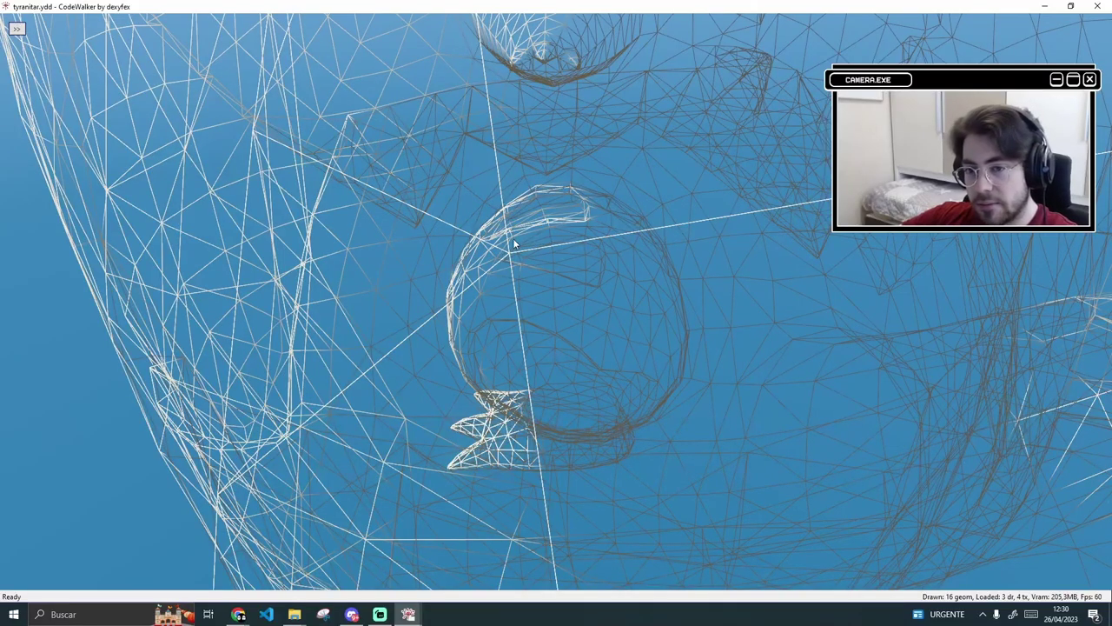
pyautogui.moveTo(514, 245)
pyautogui.mouseDown()
pyautogui.moveTo(551, 278)
pyautogui.moveTo(515, 252)
pyautogui.mouseUp()
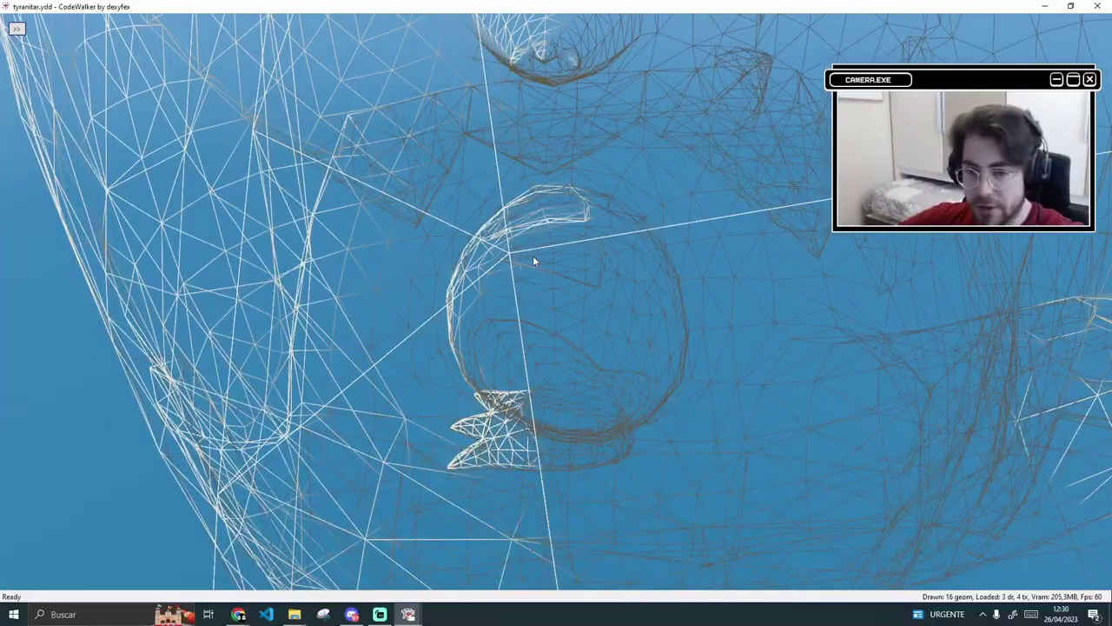
pyautogui.scroll(-3, 571, 303)
pyautogui.scroll(-3, 591, 279)
pyautogui.scroll(-3, 616, 244)
pyautogui.scroll(-2, 655, 234)
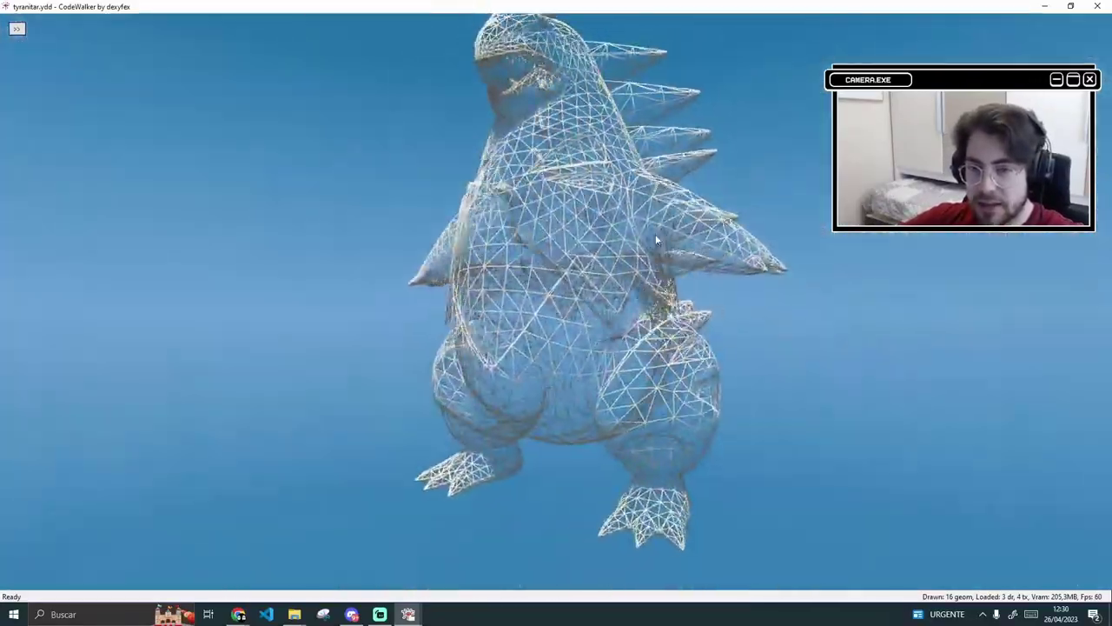
pyautogui.scroll(3, 655, 233)
pyautogui.scroll(3, 619, 250)
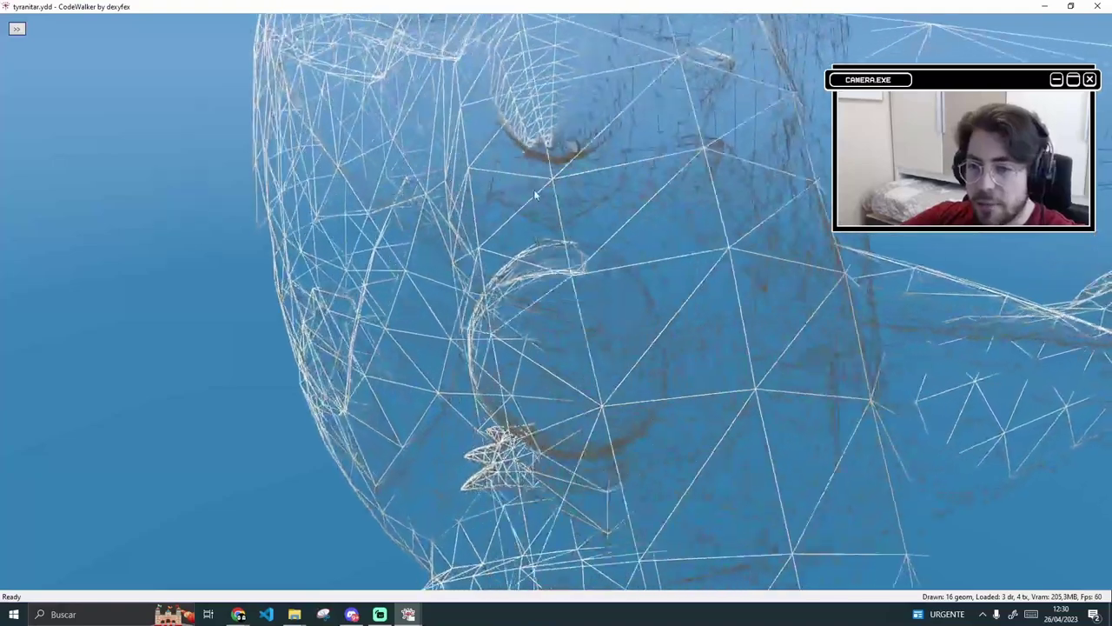
pyautogui.scroll(2, 536, 195)
pyautogui.scroll(2, 566, 186)
pyautogui.scroll(2, 666, 208)
pyautogui.scroll(1, 658, 217)
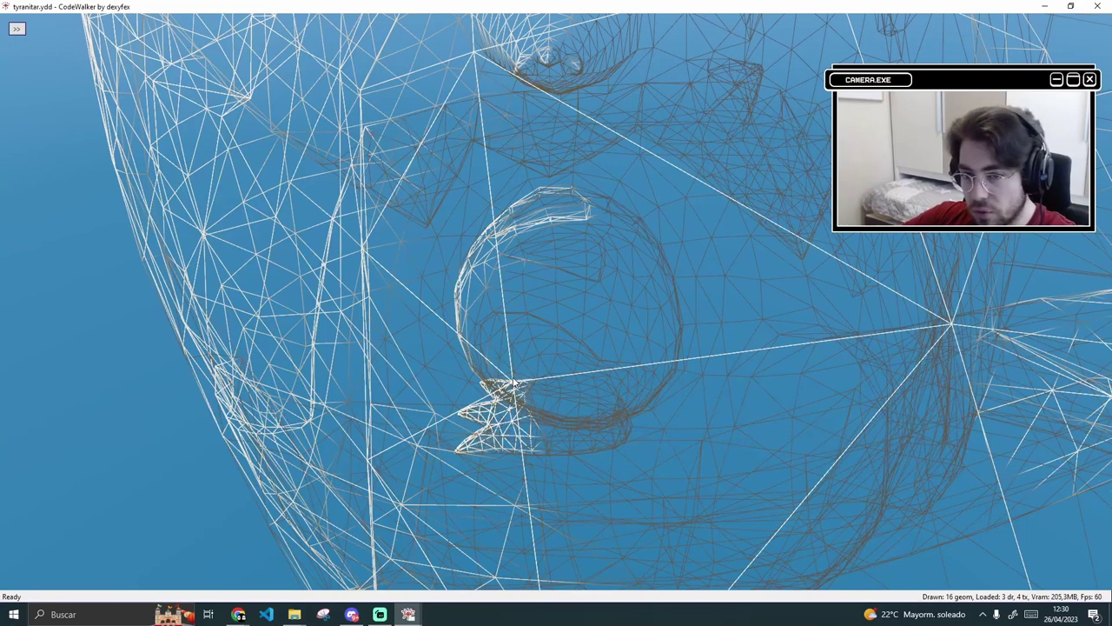
pyautogui.moveTo(515, 257); pyautogui.dragTo(560, 263)
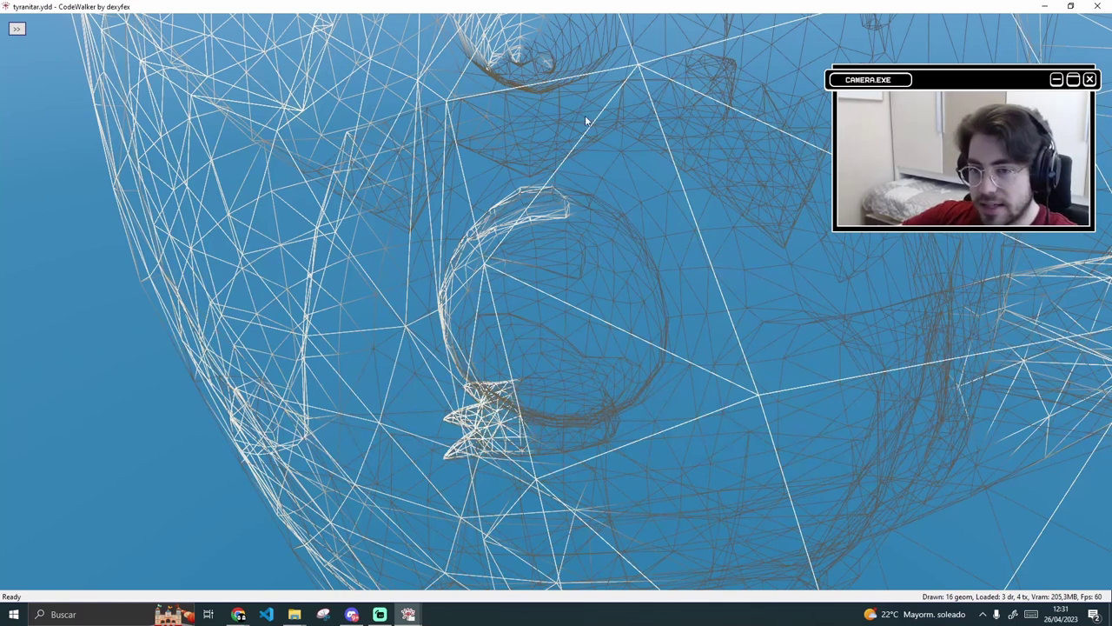
# - Reopen render settings and toggle Wireframe repeatedly to compare against the solid render
pyautogui.click(17, 29)
pyautogui.click(20, 128)
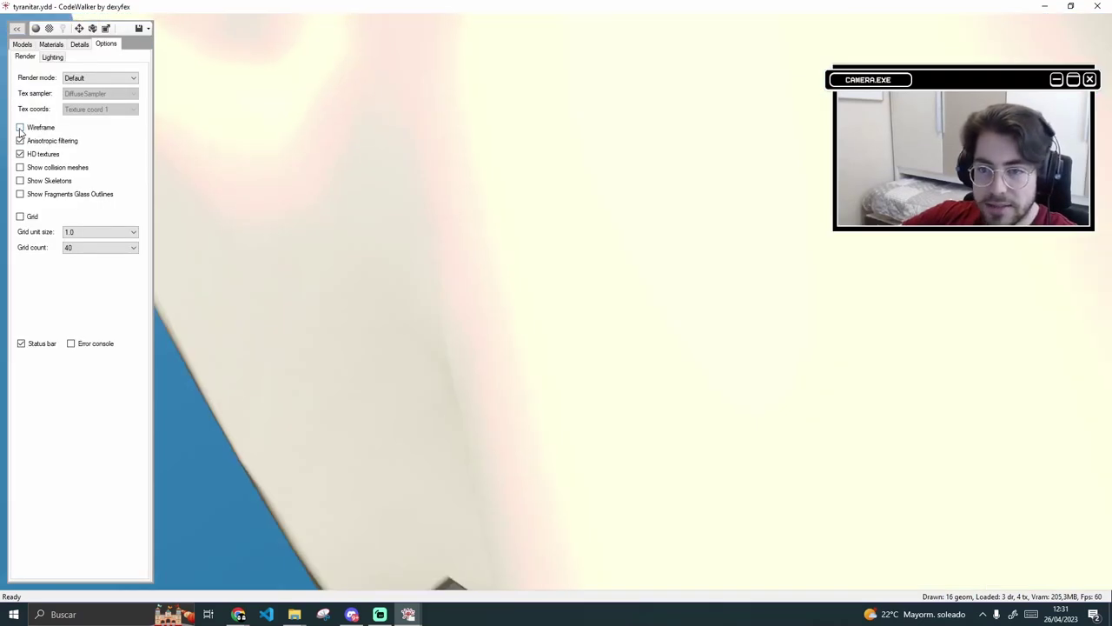
pyautogui.click(20, 127)
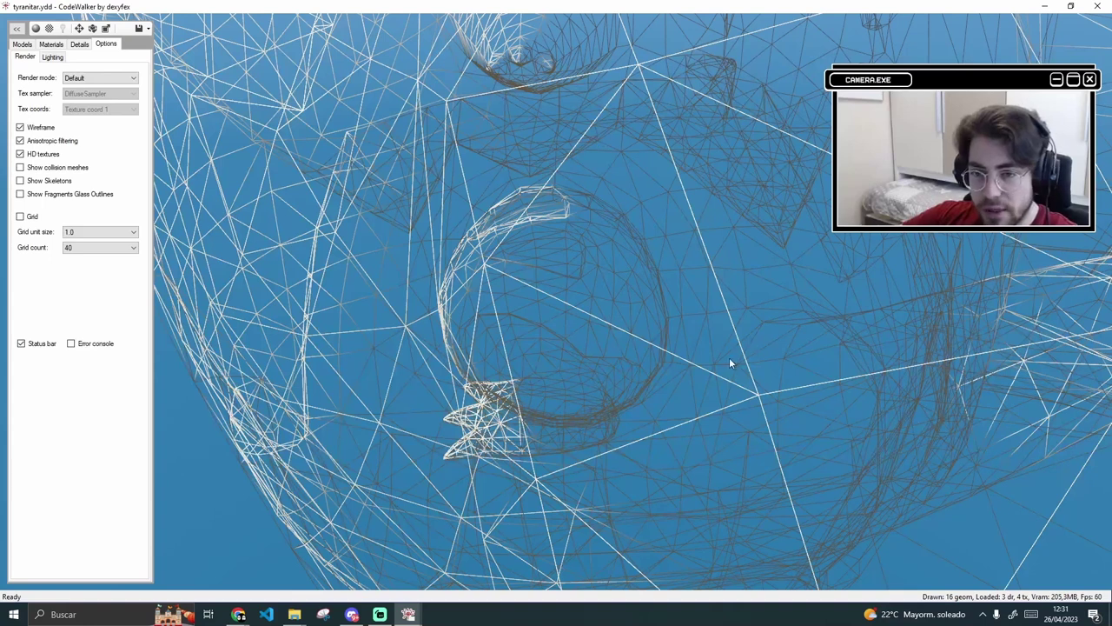
pyautogui.click(20, 128)
pyautogui.click(20, 127)
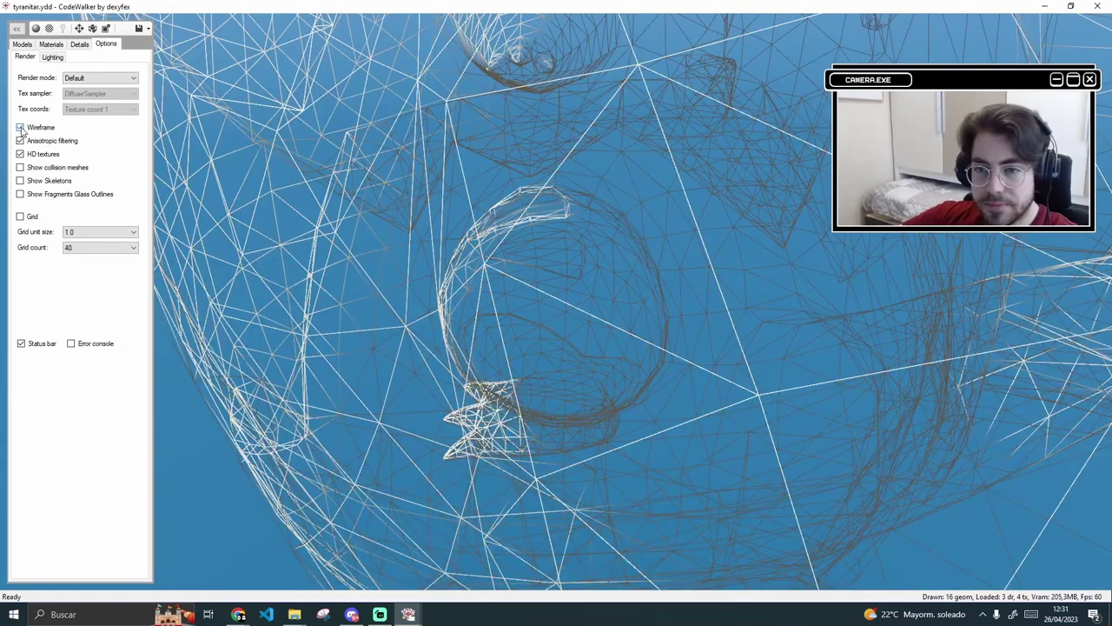
pyautogui.click(20, 128)
pyautogui.click(20, 127)
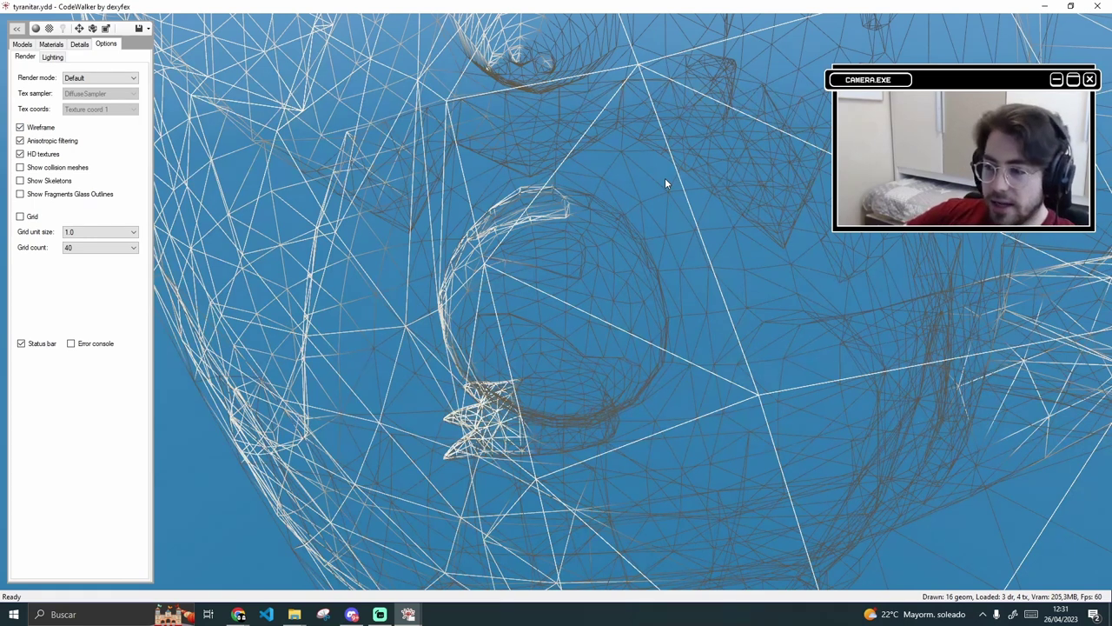
# - Orbit through the wireframe model, briefly compare with solid, then pull back to the whole body
pyautogui.moveTo(663, 162); pyautogui.dragTo(594, 163)
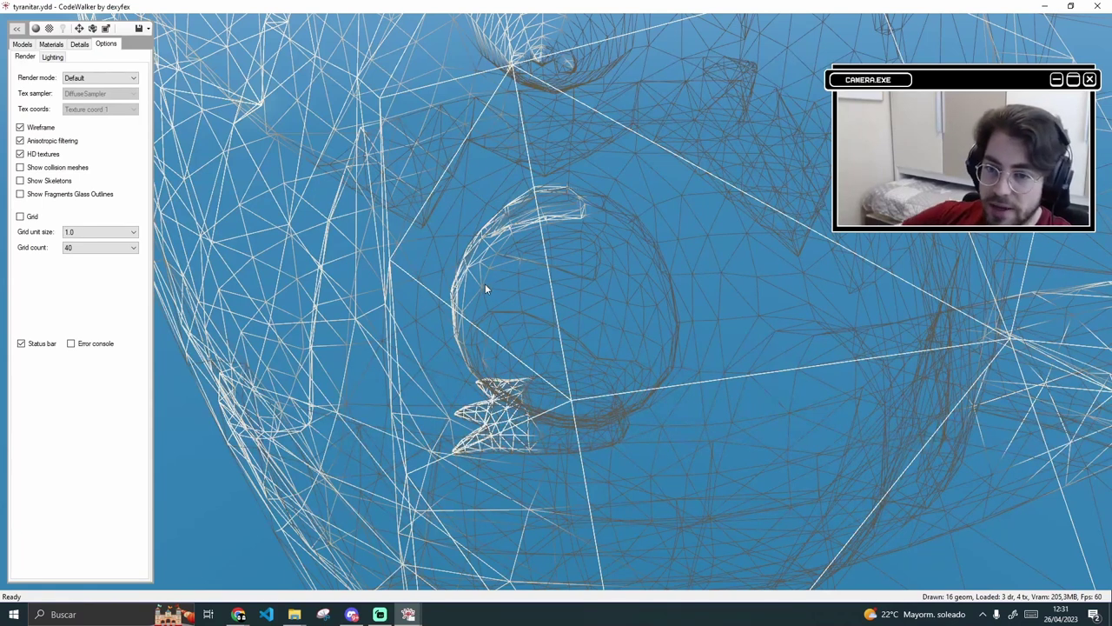
pyautogui.moveTo(485, 289)
pyautogui.mouseDown()
pyautogui.moveTo(506, 264)
pyautogui.moveTo(440, 258)
pyautogui.moveTo(279, 136)
pyautogui.moveTo(488, 261)
pyautogui.moveTo(626, 221)
pyautogui.moveTo(643, 253)
pyautogui.moveTo(591, 181)
pyautogui.moveTo(616, 199)
pyautogui.moveTo(616, 255)
pyautogui.mouseUp()
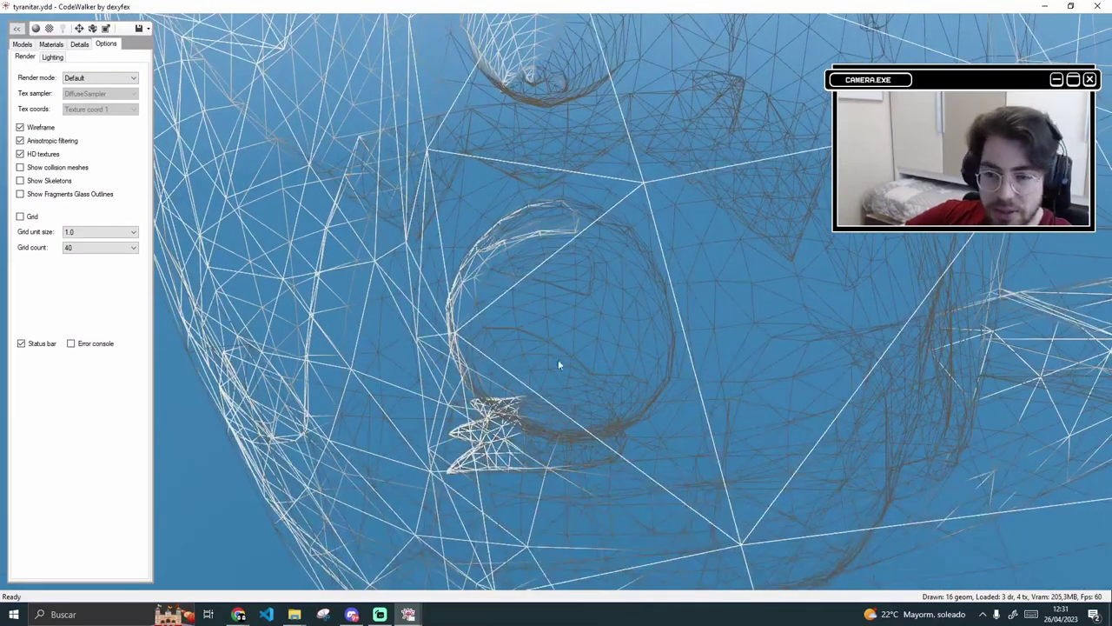
pyautogui.click(21, 128)
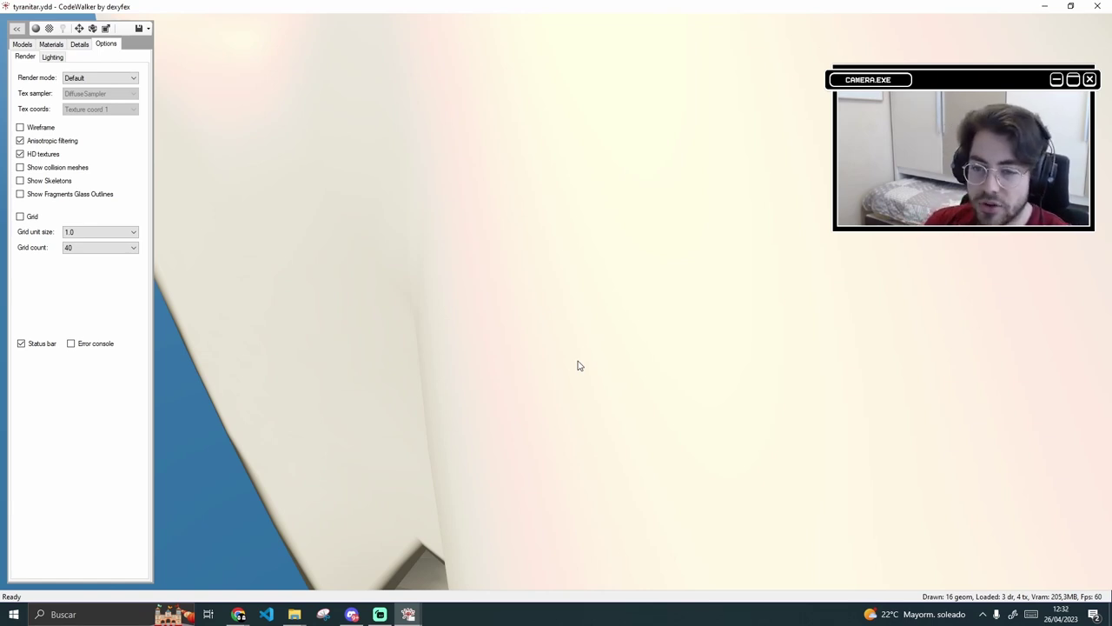
pyautogui.click(20, 127)
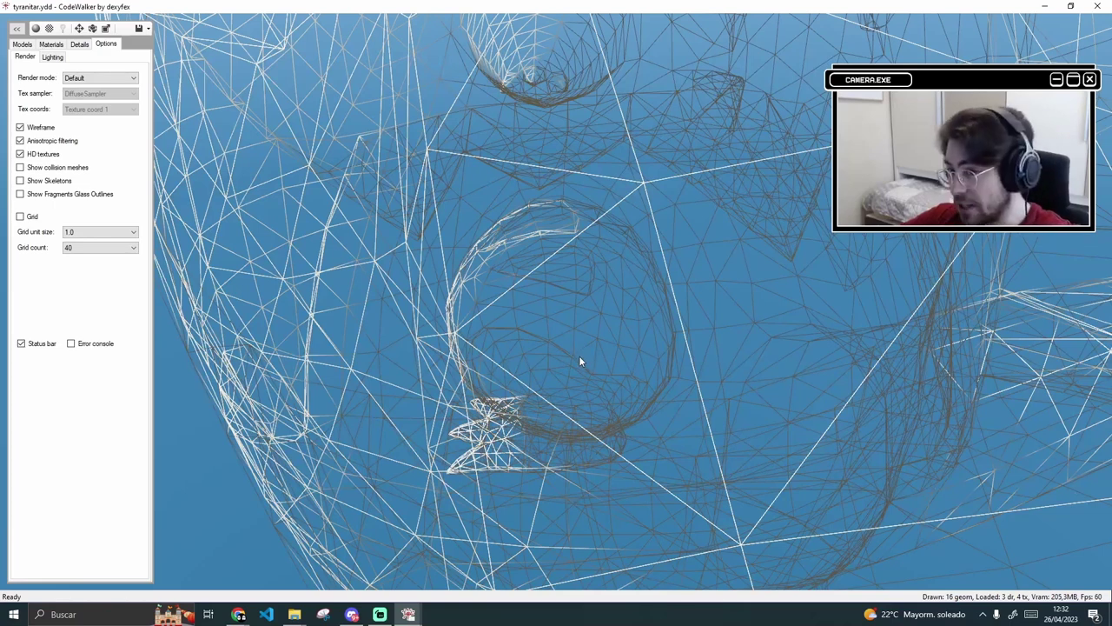
pyautogui.moveTo(579, 355); pyautogui.dragTo(661, 355)
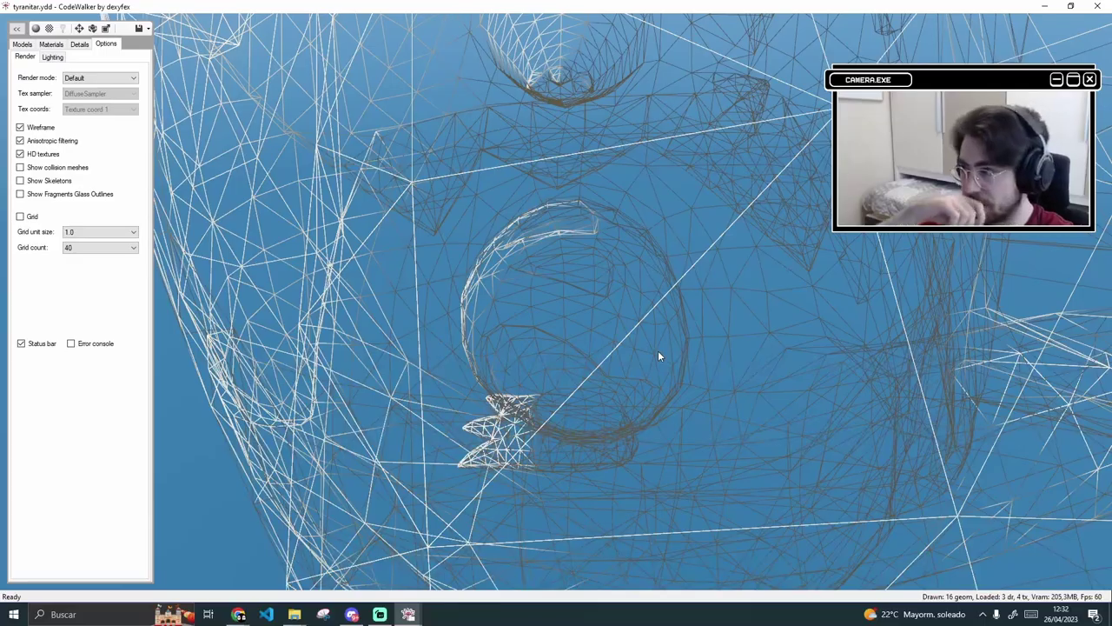
pyautogui.scroll(-5, 646, 348)
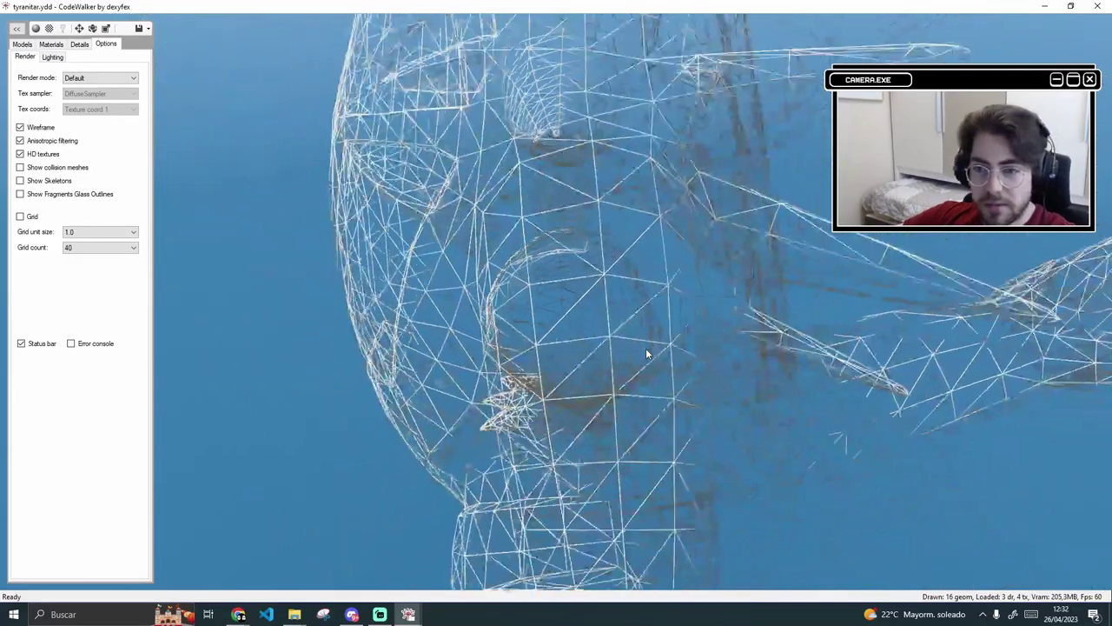
pyautogui.moveTo(646, 348); pyautogui.dragTo(704, 339)
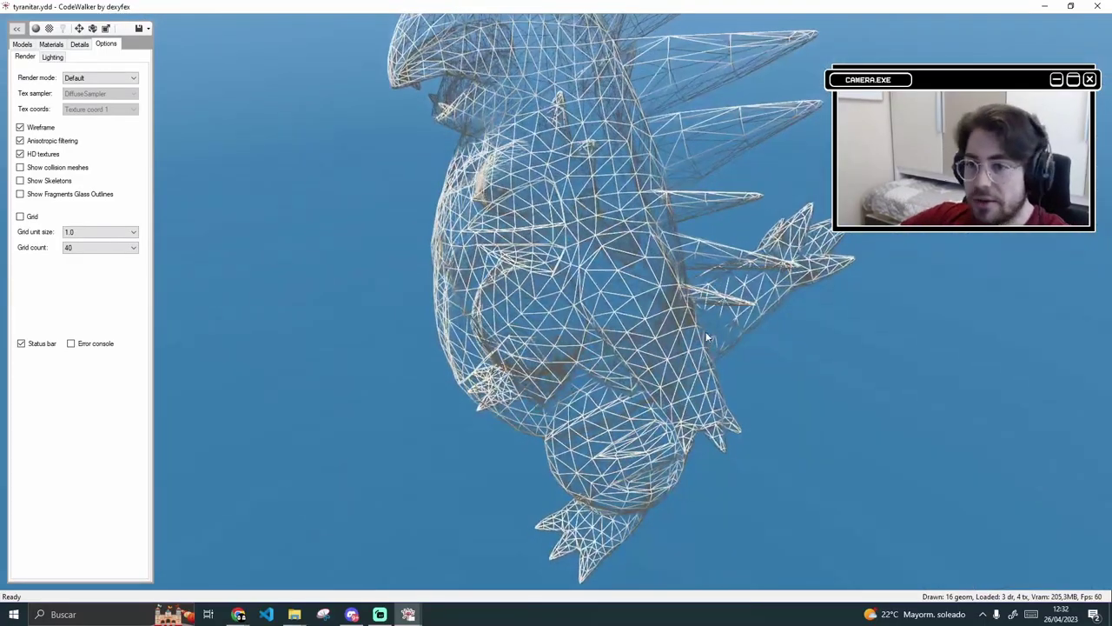
# - Orbit and zoom around the wireframe Tyranitar from several angles, including low beside the tail
pyautogui.scroll(-3, 696, 265)
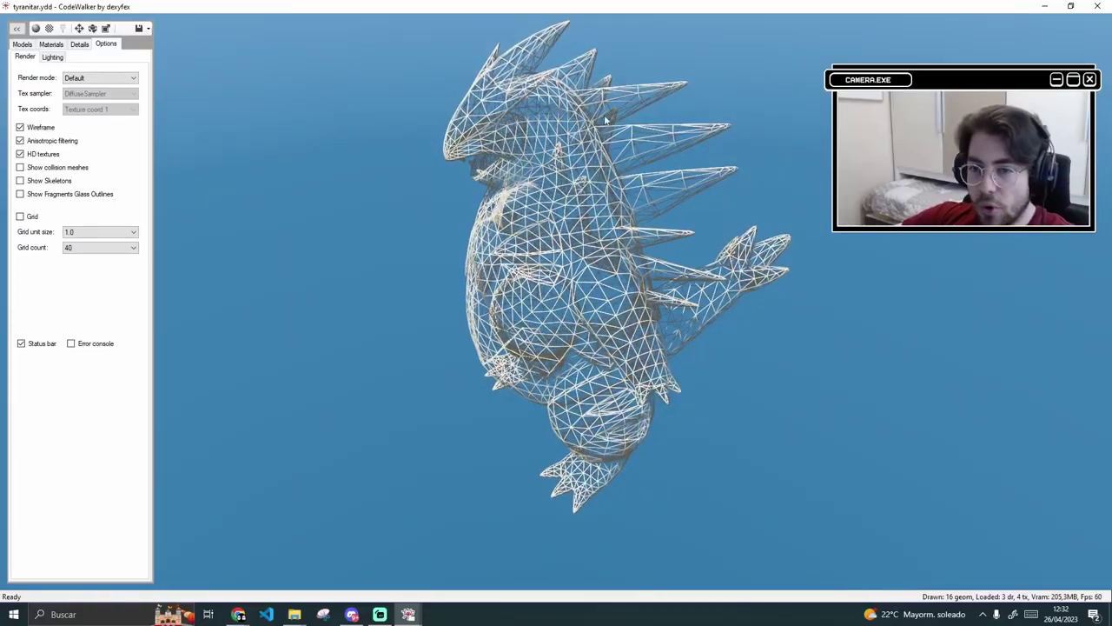
pyautogui.scroll(3, 760, 226)
pyautogui.moveTo(760, 226); pyautogui.dragTo(644, 186)
pyautogui.scroll(3, 646, 218)
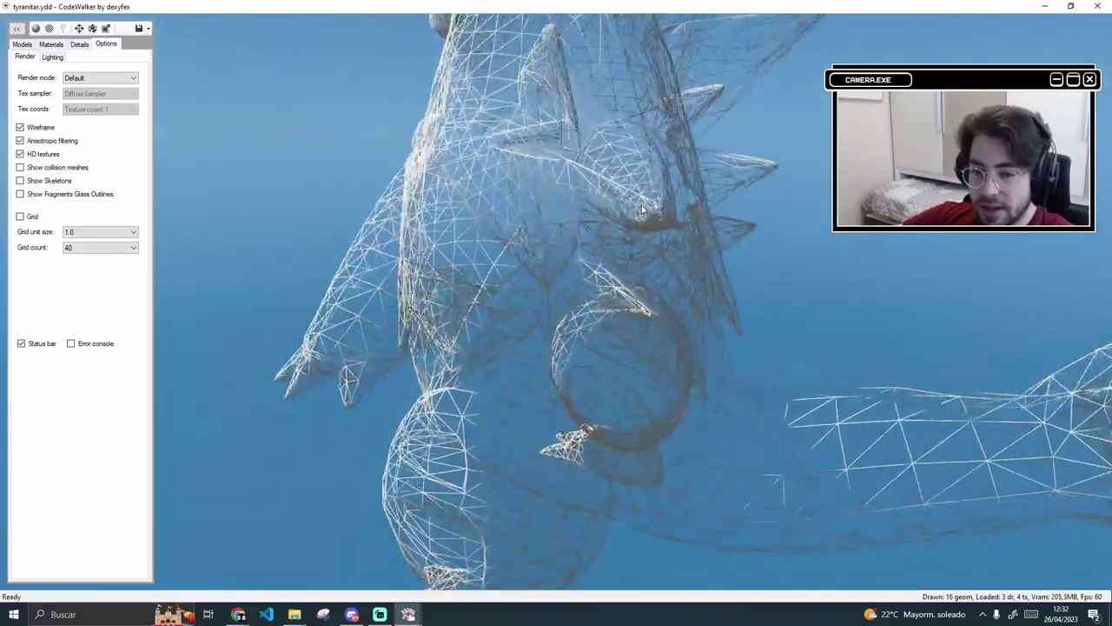
pyautogui.scroll(2, 647, 249)
pyautogui.moveTo(647, 254); pyautogui.dragTo(660, 217)
pyautogui.scroll(-3, 667, 178)
pyautogui.scroll(3, 668, 178)
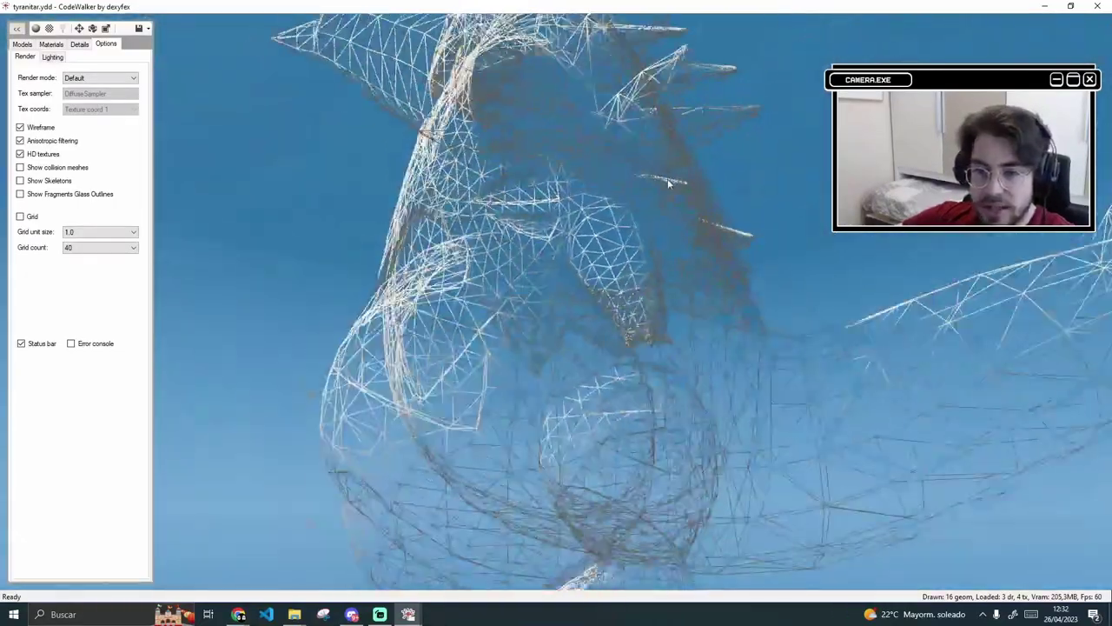
pyautogui.moveTo(668, 178)
pyautogui.mouseDown()
pyautogui.moveTo(785, 256)
pyautogui.moveTo(698, 298)
pyautogui.moveTo(522, 217)
pyautogui.mouseUp()
pyautogui.scroll(-2, 785, 256)
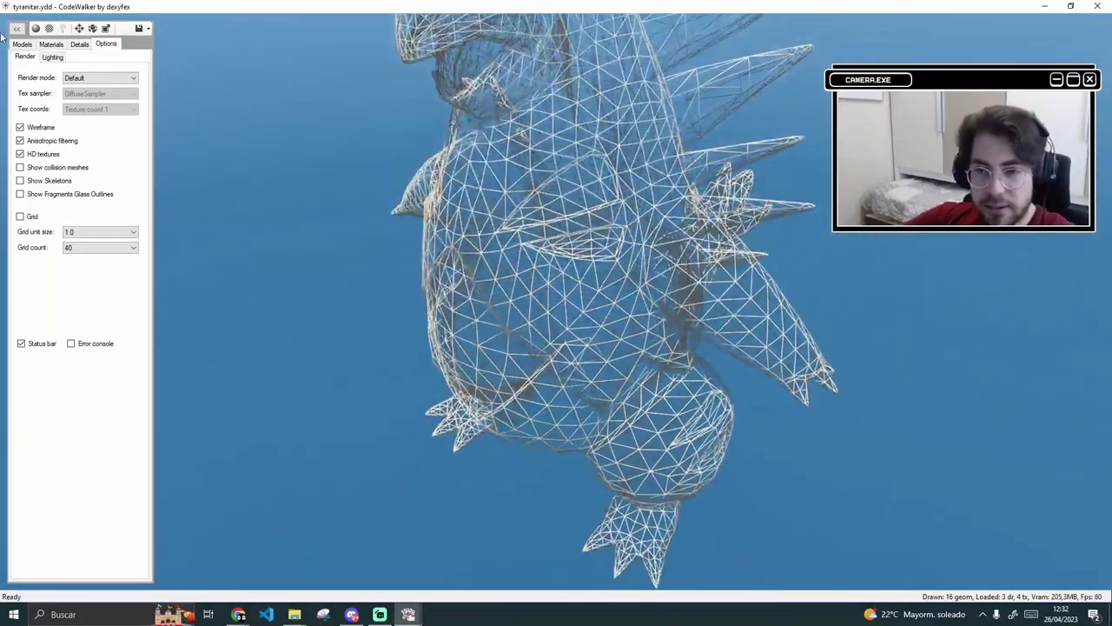
# - Turn off Wireframe, view the solid Tyranitar three-quarter side, and restore the window beside RPF Explorer
pyautogui.click(20, 128)
pyautogui.scroll(-2, 554, 204)
pyautogui.moveTo(554, 203)
pyautogui.mouseDown()
pyautogui.moveTo(530, 269)
pyautogui.moveTo(623, 189)
pyautogui.moveTo(573, 148)
pyautogui.mouseUp()
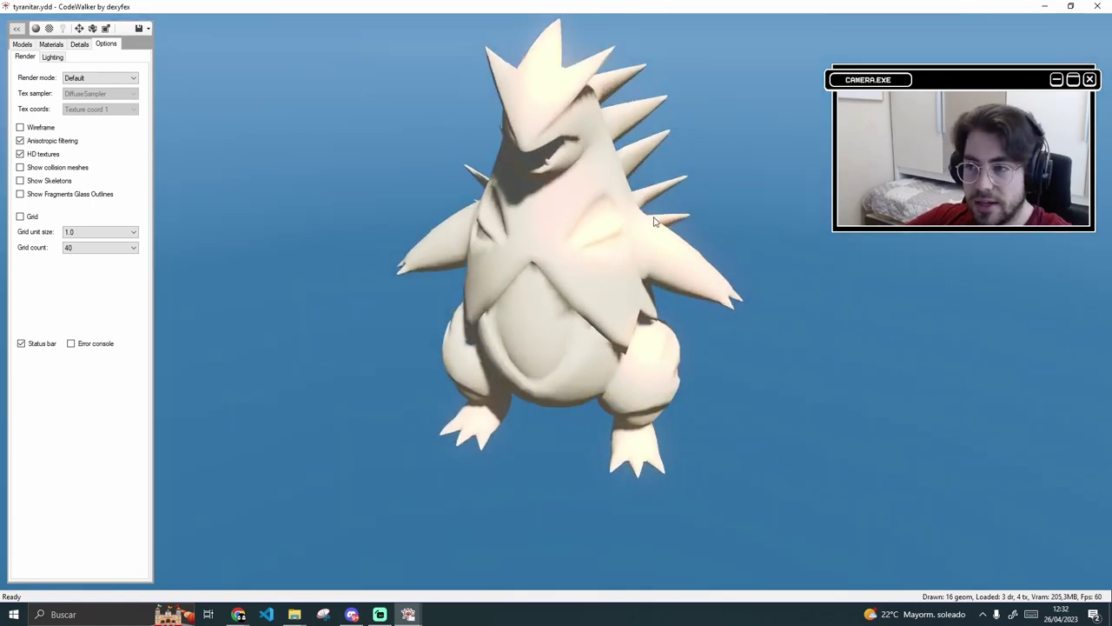
pyautogui.moveTo(655, 222)
pyautogui.mouseDown()
pyautogui.moveTo(597, 240)
pyautogui.moveTo(494, 238)
pyautogui.moveTo(500, 207)
pyautogui.moveTo(553, 226)
pyautogui.moveTo(603, 197)
pyautogui.moveTo(579, 75)
pyautogui.moveTo(412, 153)
pyautogui.moveTo(462, 218)
pyautogui.moveTo(494, 218)
pyautogui.mouseUp()
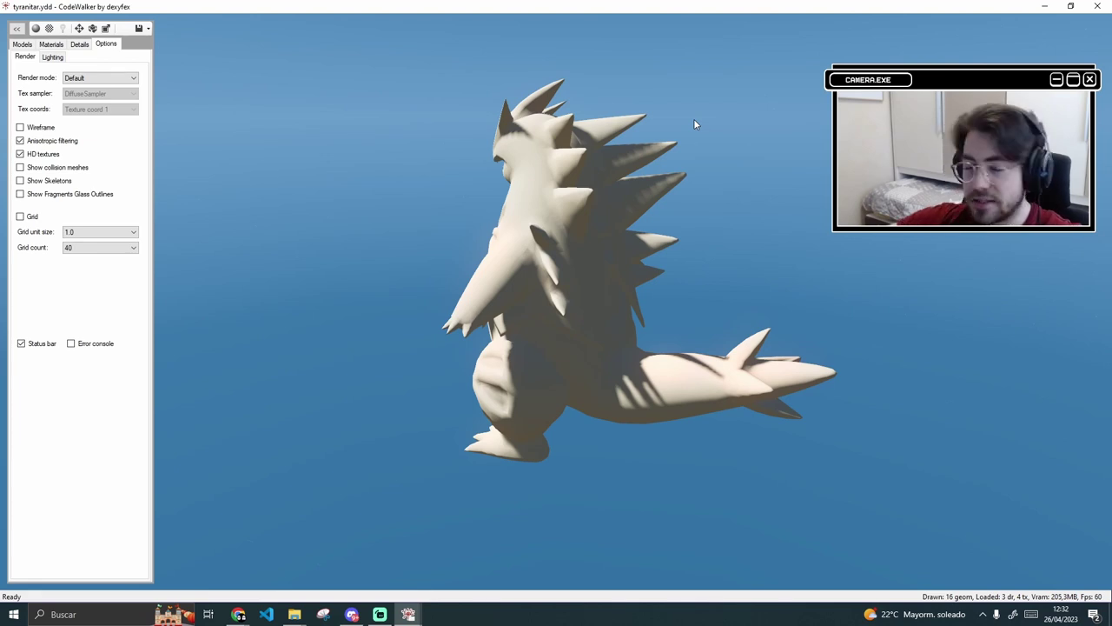
pyautogui.moveTo(408, 12); pyautogui.dragTo(837, 115)
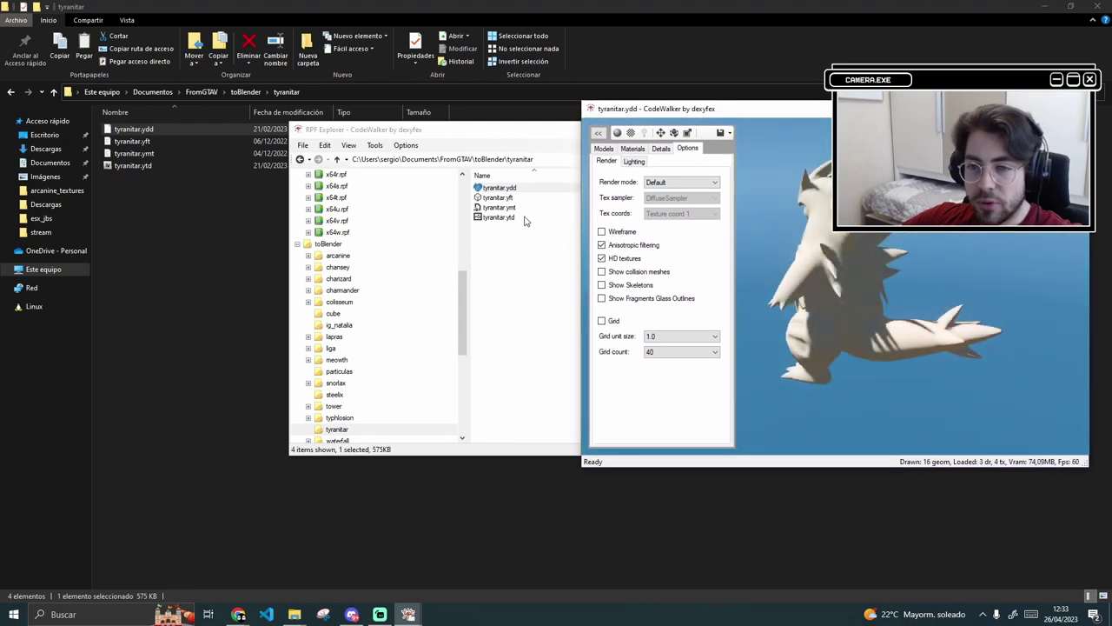
# - Open tyranitar.ytd and preview the 0000000SPEC, BodyA1, BodyB1 and Eye1 textures
pyautogui.click(525, 218)
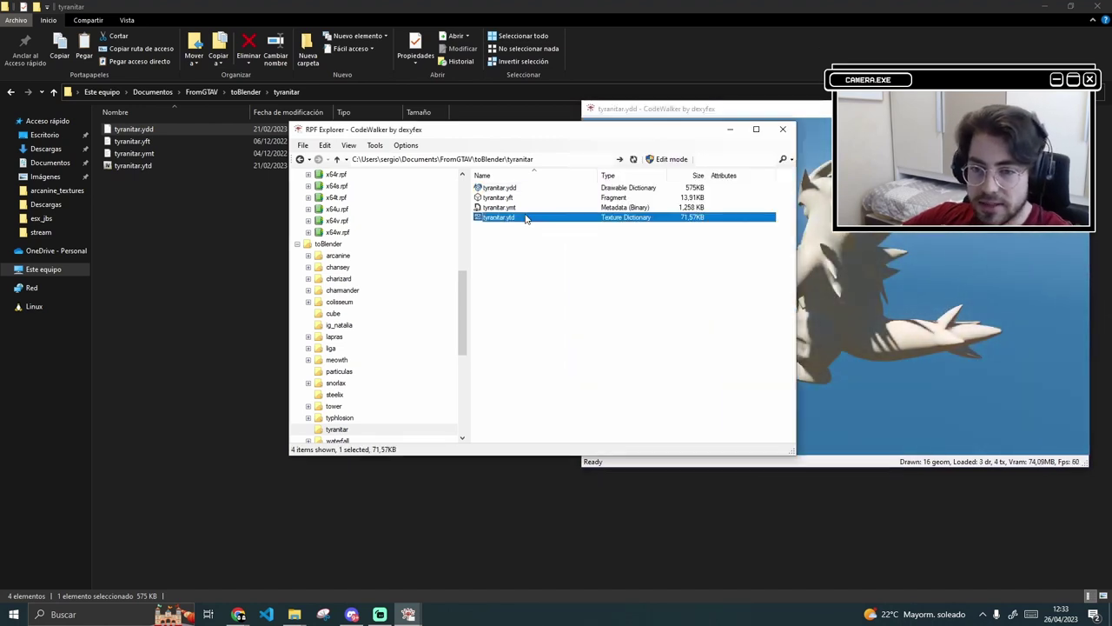
pyautogui.doubleClick(525, 219)
pyautogui.click(138, 141)
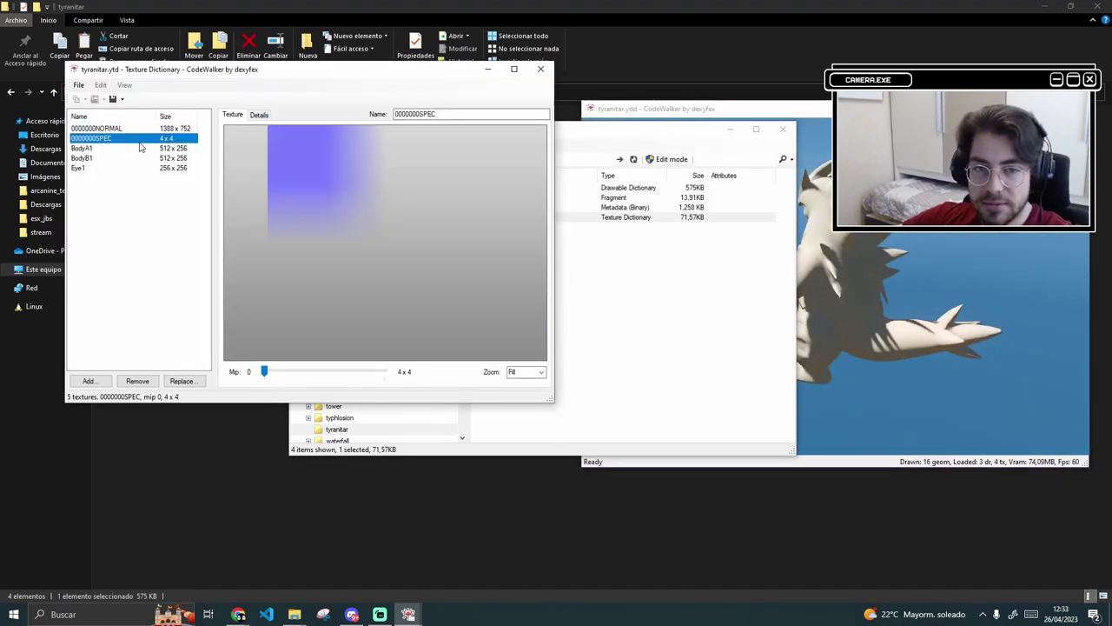
pyautogui.click(138, 147)
pyautogui.click(129, 158)
pyautogui.click(127, 166)
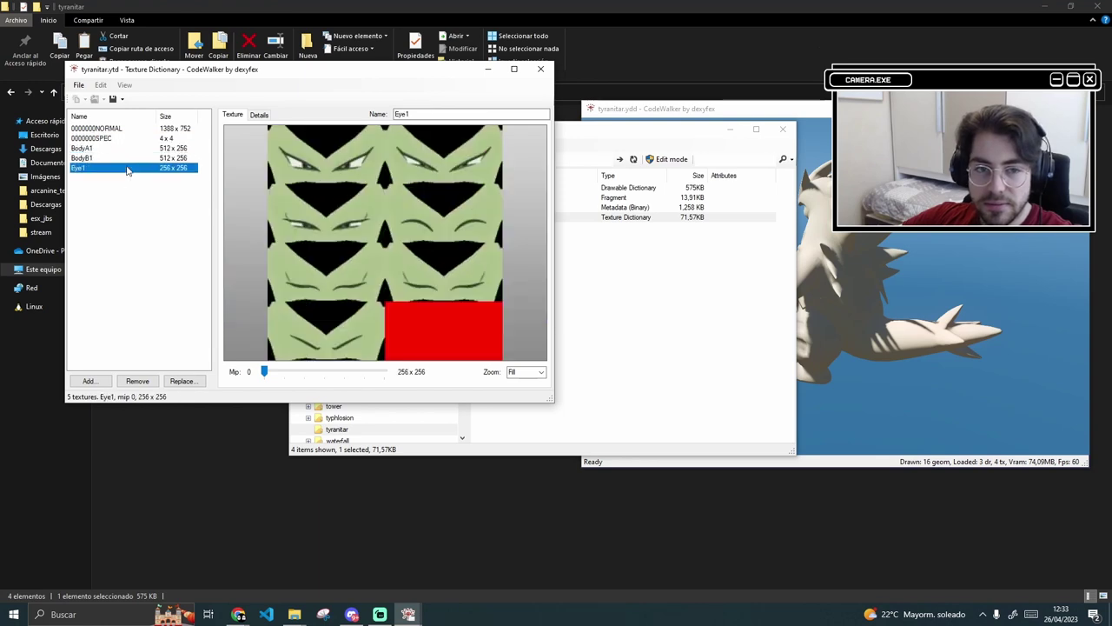
pyautogui.click(124, 150)
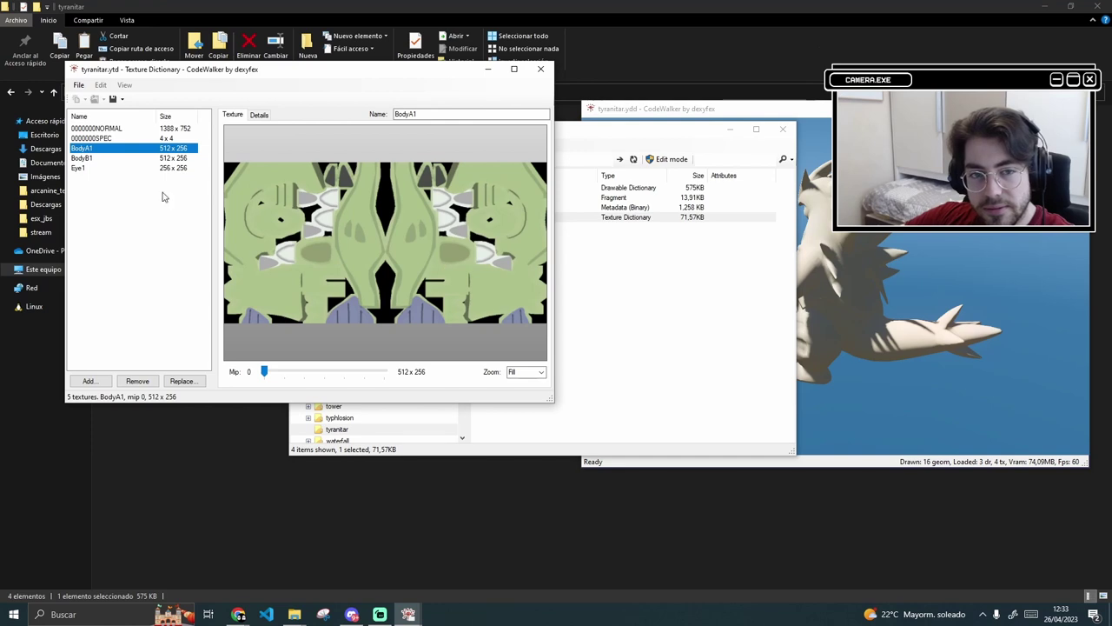
pyautogui.click(106, 160)
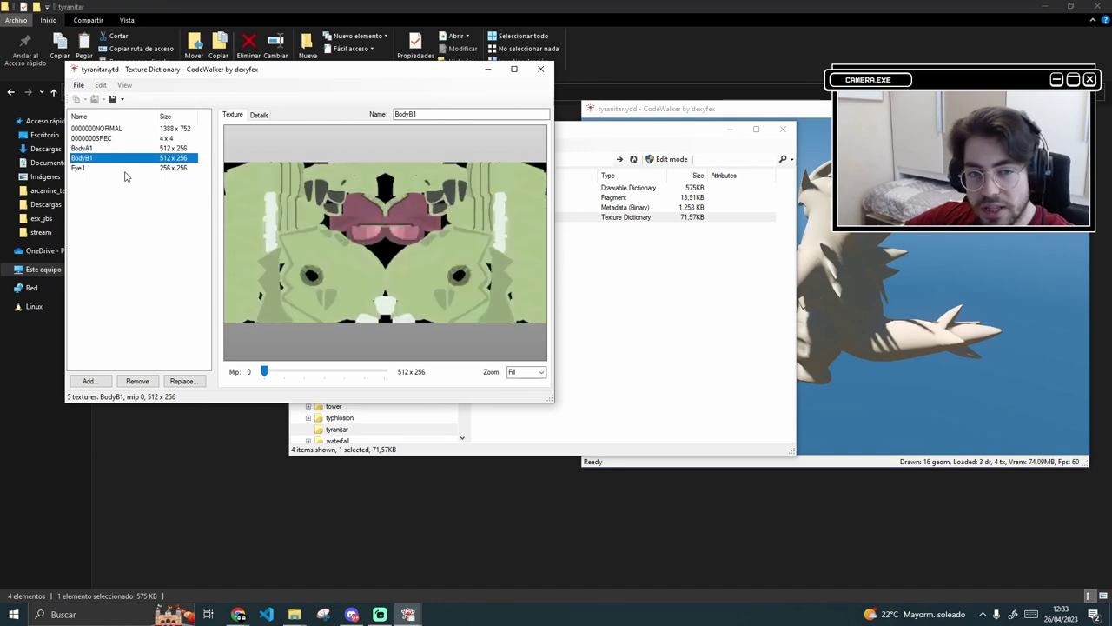
pyautogui.click(126, 149)
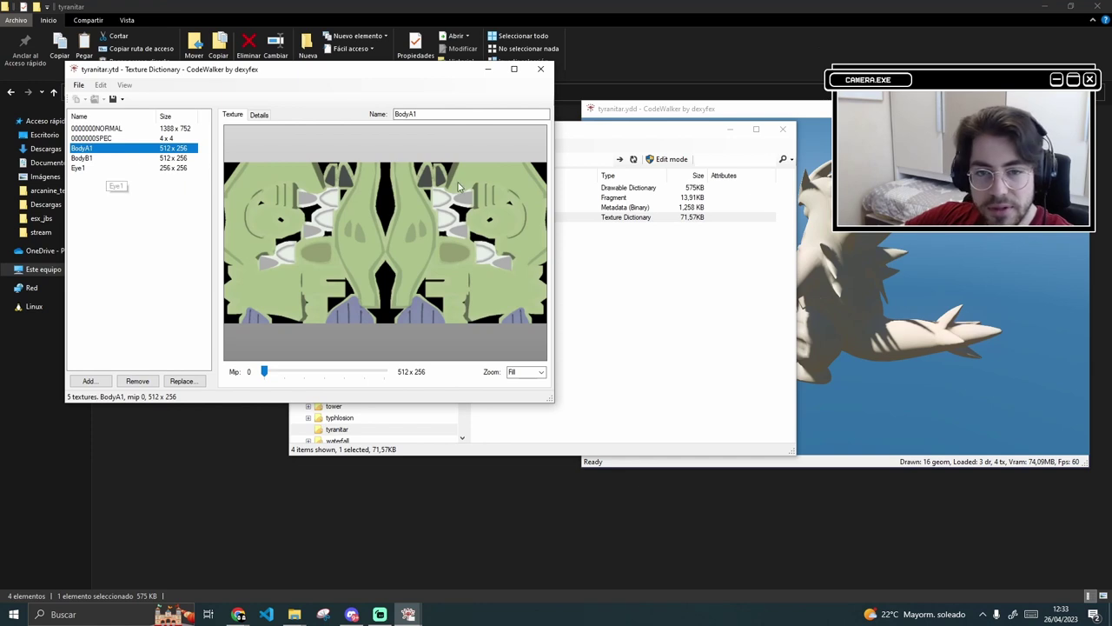
pyautogui.press('Down')
pyautogui.press('Down')
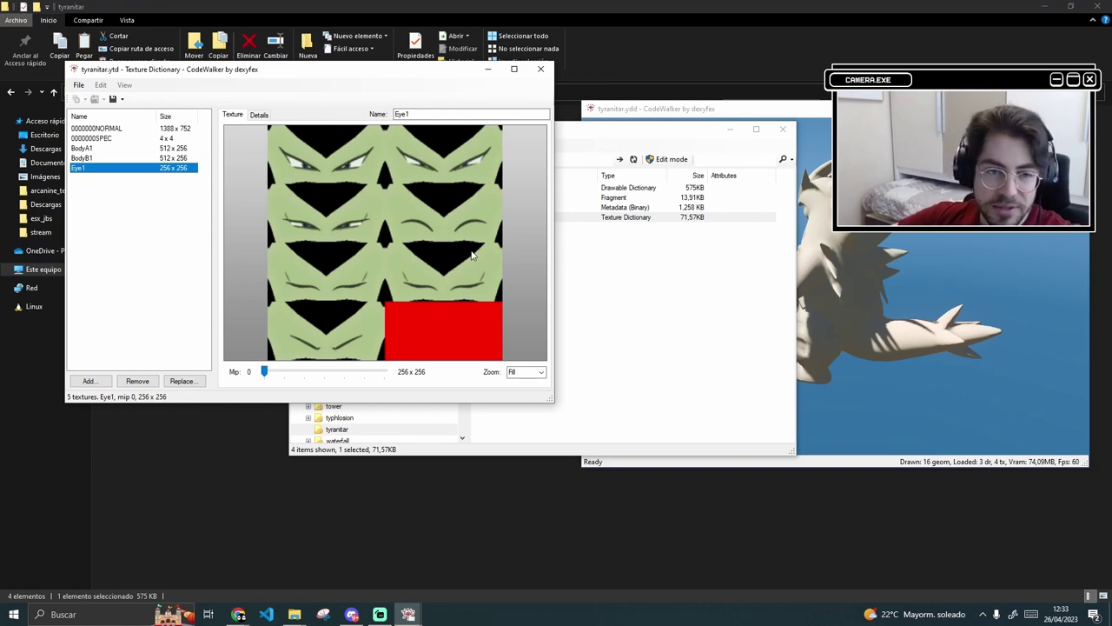
# - Step back through BodyB1, BodyA1, 0000000SPEC and 0000000NORMAL, then forward again to BodyB1
pyautogui.click(141, 158)
pyautogui.click(139, 148)
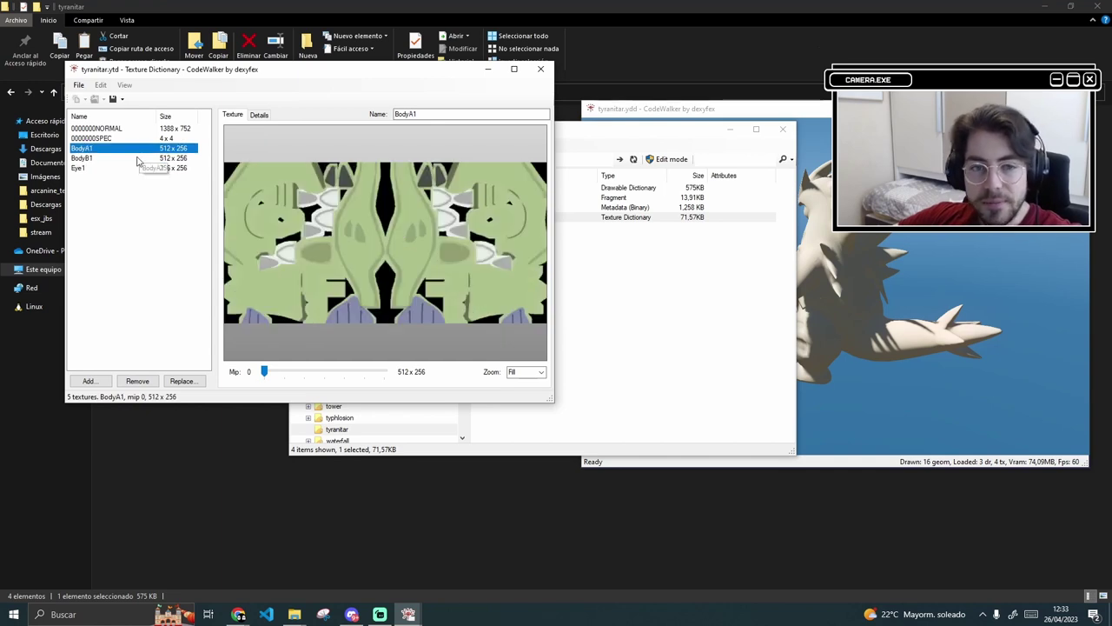
pyautogui.click(127, 139)
pyautogui.click(117, 130)
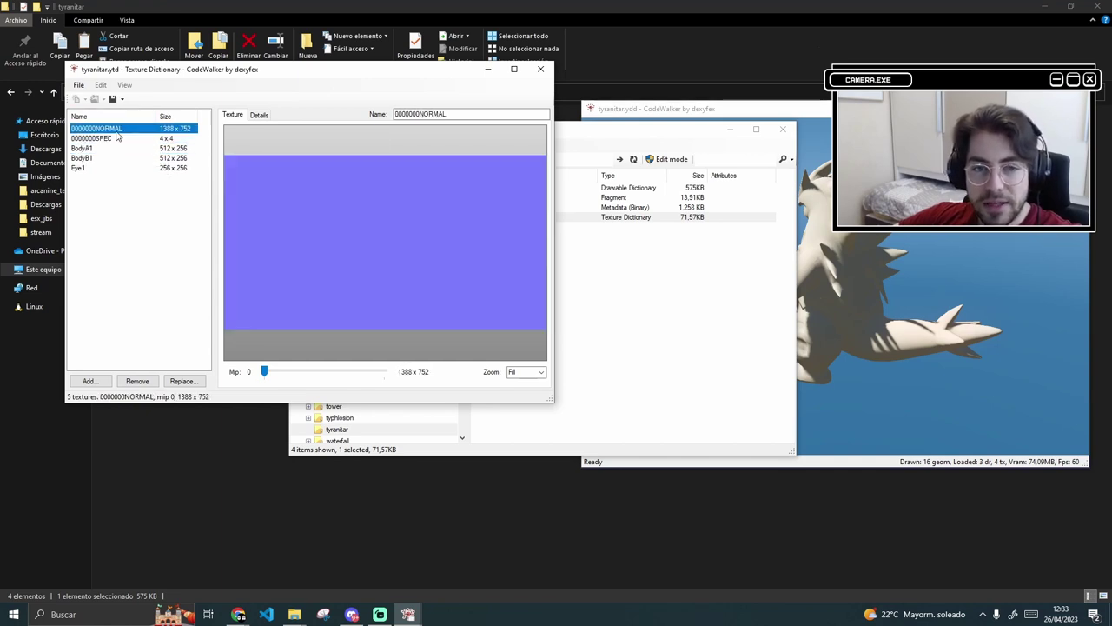
pyautogui.click(119, 139)
pyautogui.click(120, 148)
pyautogui.click(119, 158)
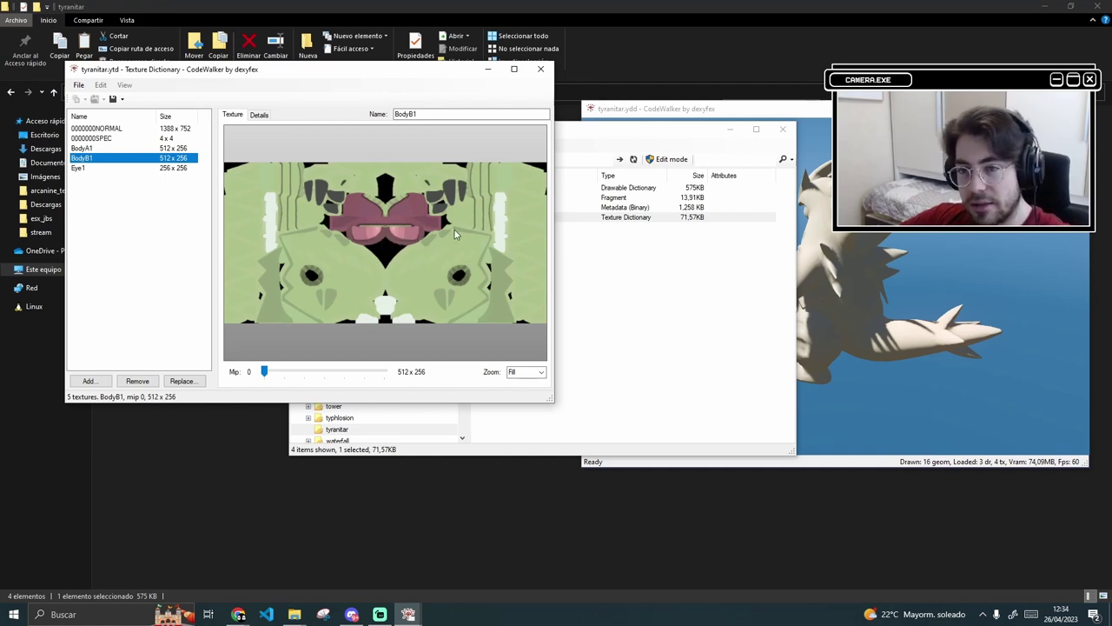
# - Bring the model viewer forward and preview the Eye1 texture
pyautogui.moveTo(695, 109); pyautogui.dragTo(666, 88)
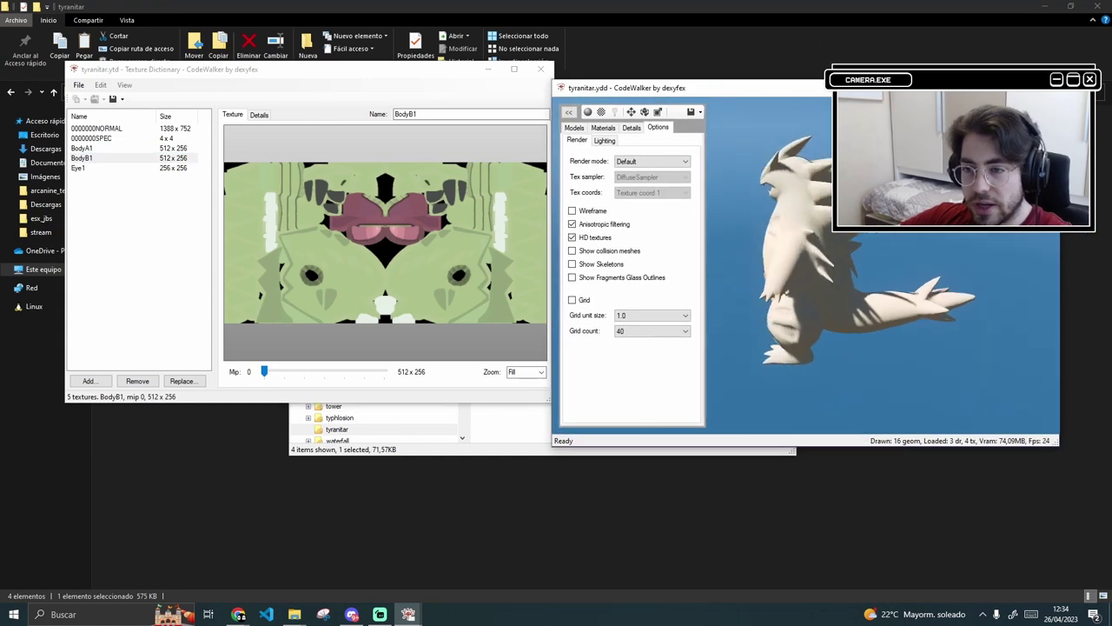
pyautogui.scroll(3, 808, 260)
pyautogui.click(78, 168)
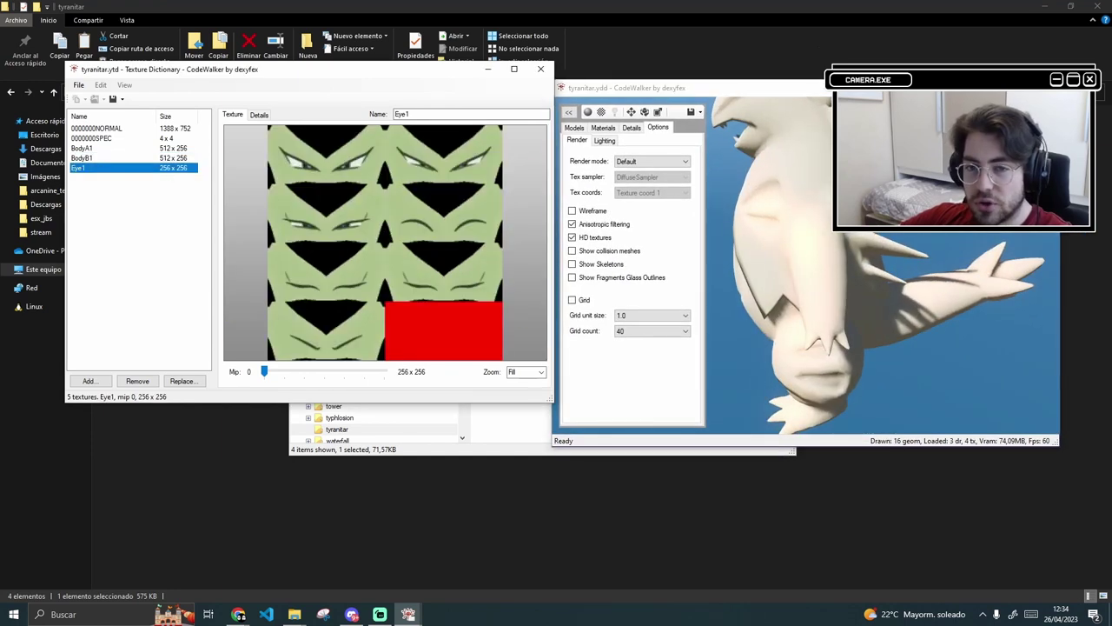
# - Orbit the untextured Tyranitar to show its body and tail from a side view
pyautogui.moveTo(826, 261)
pyautogui.mouseDown()
pyautogui.moveTo(826, 330)
pyautogui.moveTo(790, 119)
pyautogui.moveTo(815, 133)
pyautogui.mouseUp()
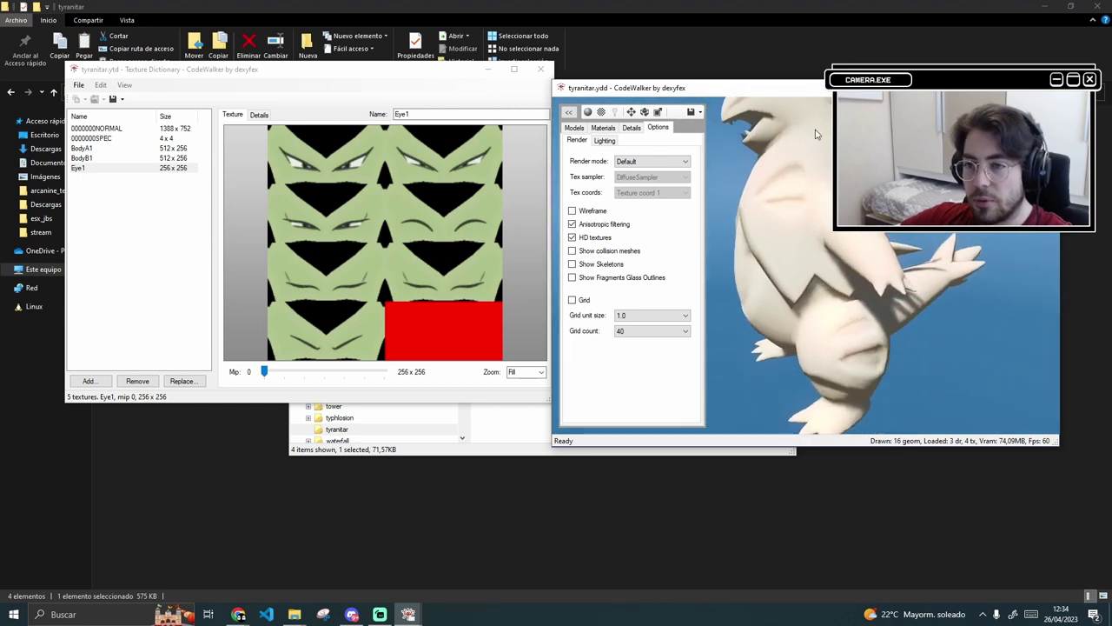
pyautogui.moveTo(782, 169); pyautogui.dragTo(754, 112)
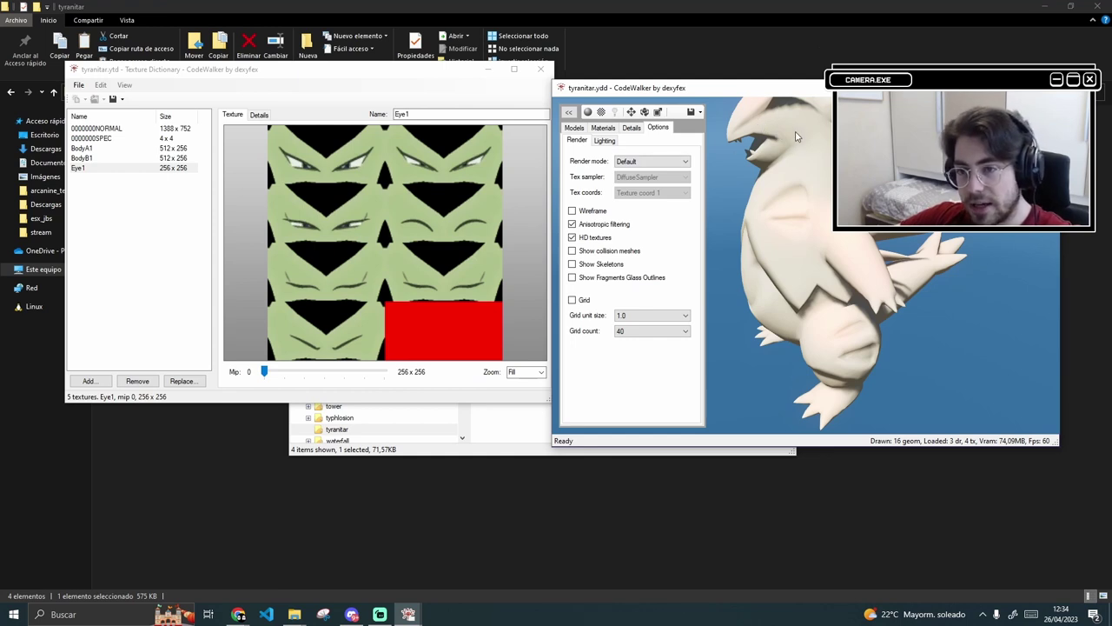
pyautogui.moveTo(798, 136); pyautogui.dragTo(765, 119)
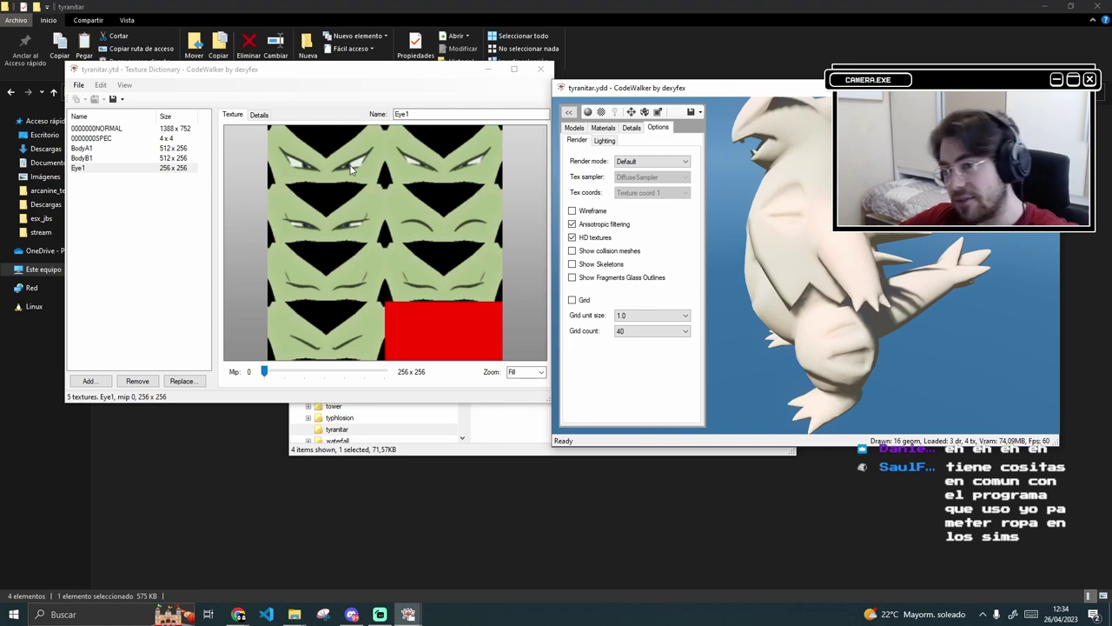
pyautogui.moveTo(817, 133)
pyautogui.mouseDown()
pyautogui.moveTo(796, 138)
pyautogui.moveTo(828, 165)
pyautogui.moveTo(801, 162)
pyautogui.mouseUp()
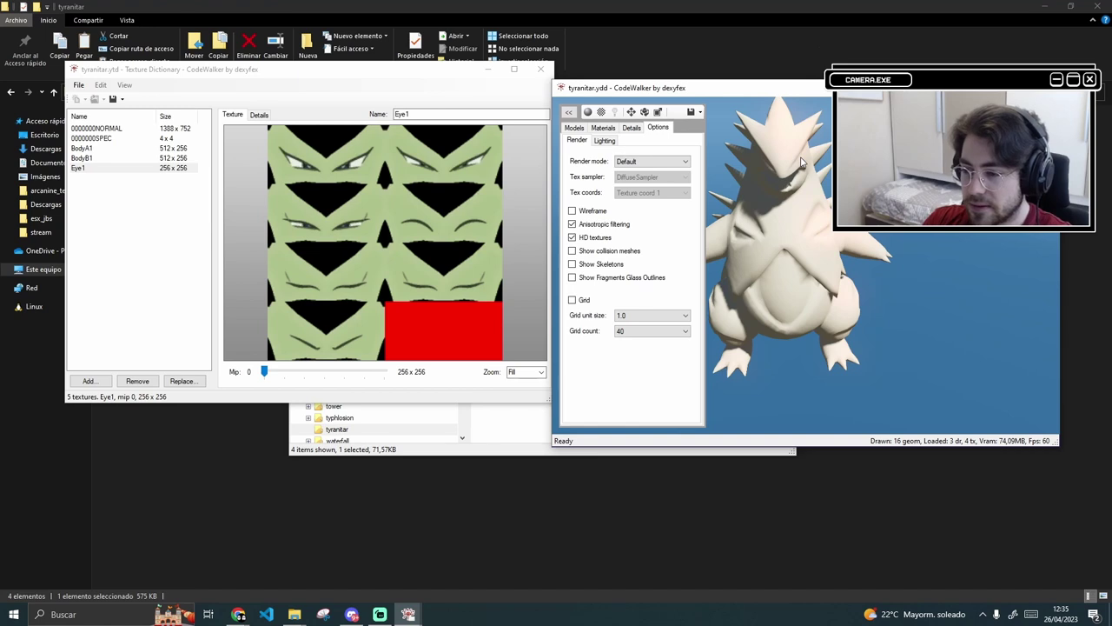
pyautogui.moveTo(803, 162); pyautogui.dragTo(739, 212)
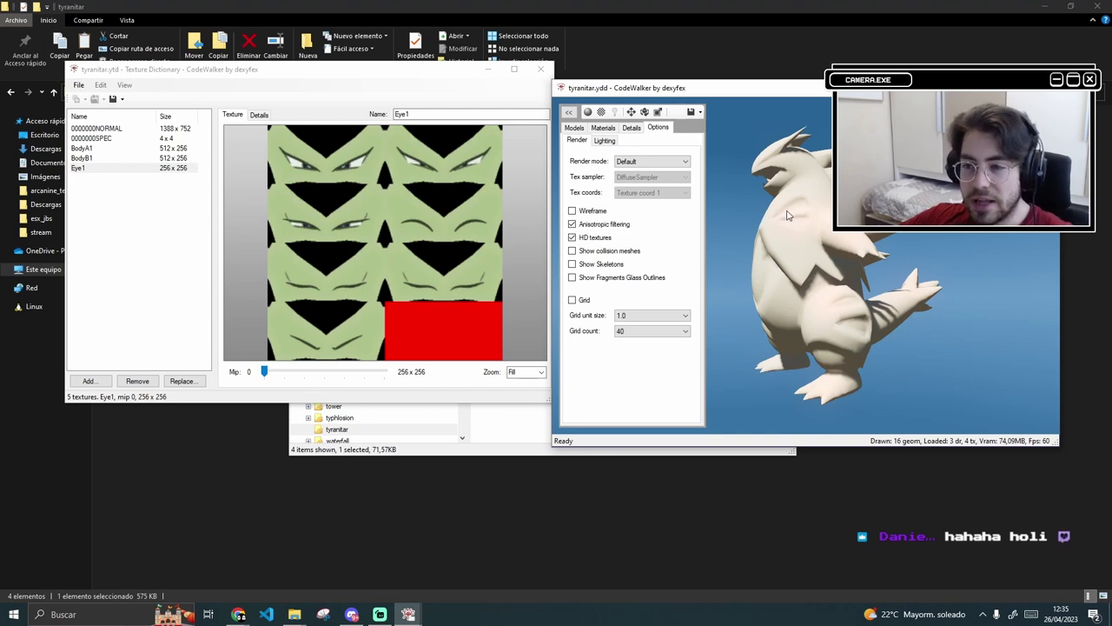
pyautogui.moveTo(818, 161)
pyautogui.mouseDown()
pyautogui.moveTo(804, 162)
pyautogui.moveTo(814, 207)
pyautogui.moveTo(830, 205)
pyautogui.mouseUp()
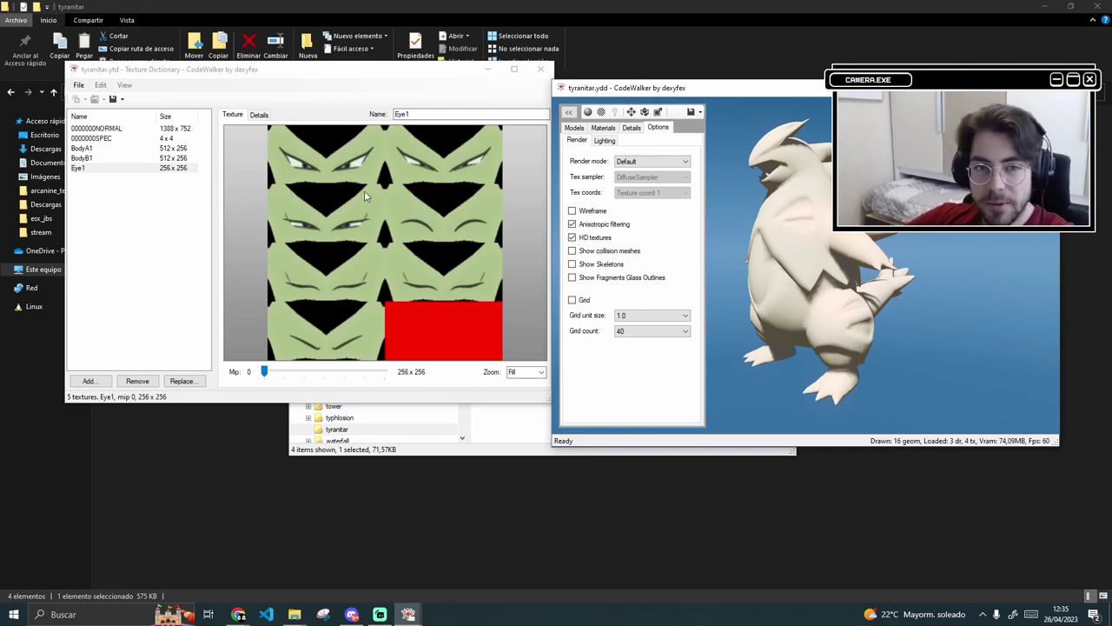
pyautogui.click(135, 129)
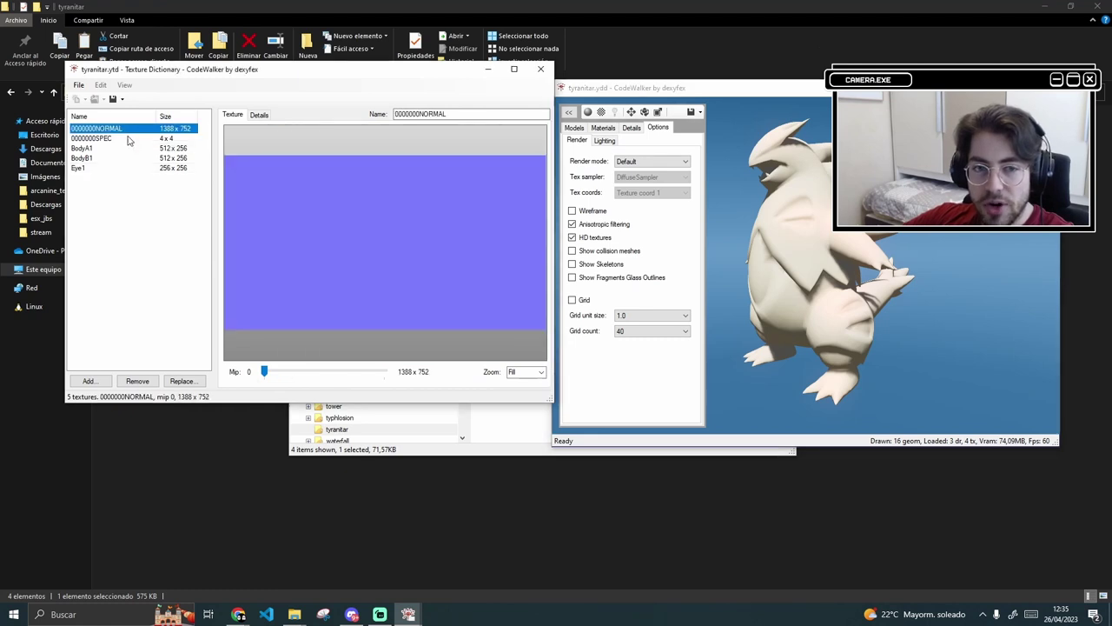
pyautogui.click(128, 139)
pyautogui.click(122, 158)
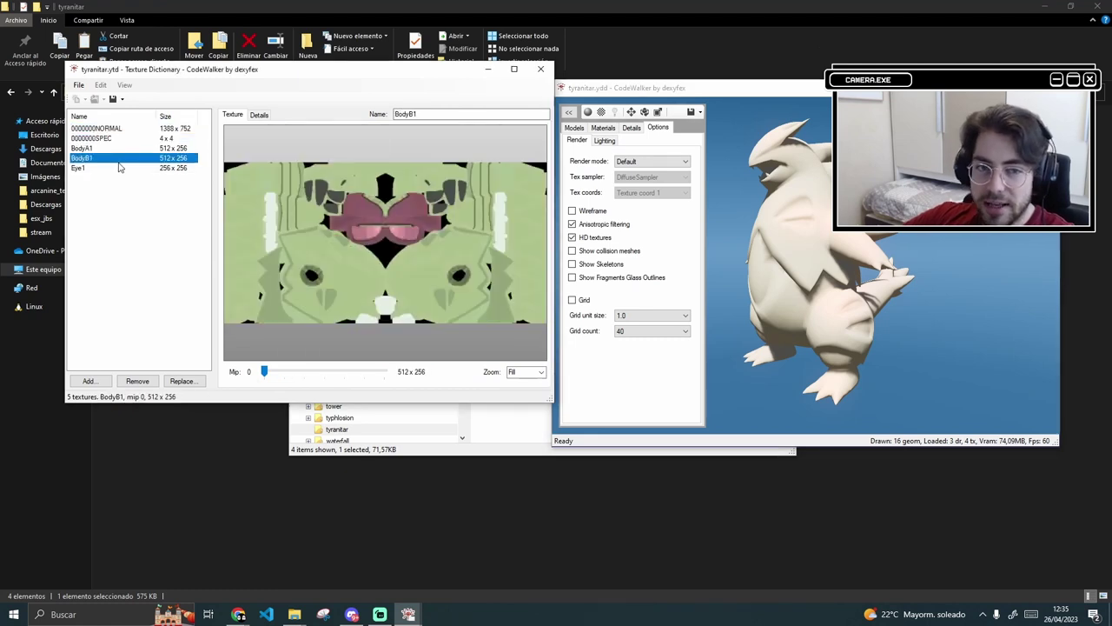
pyautogui.click(114, 167)
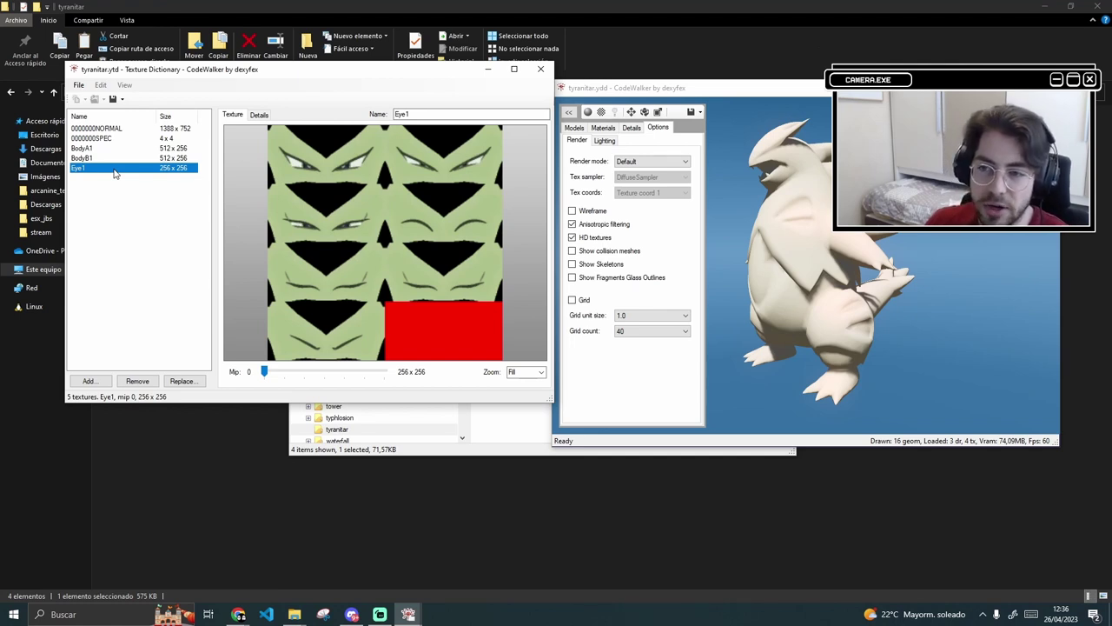
pyautogui.moveTo(260, 69); pyautogui.dragTo(252, 96)
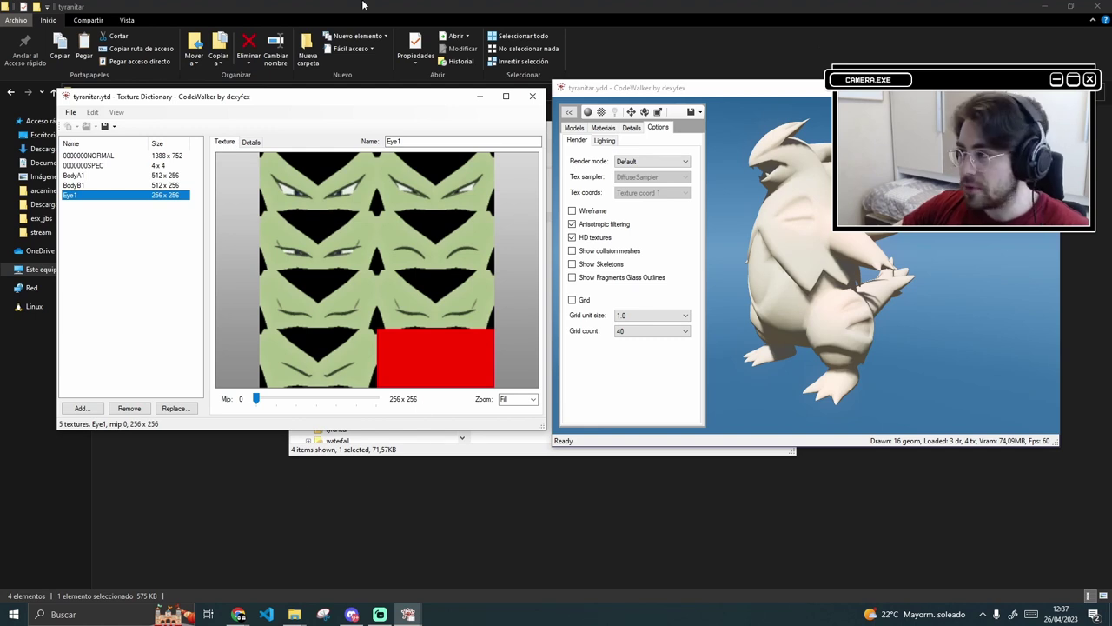
# - Bring the tyranitar folder to the front and select tyranitar.yft, then tyranitar.ydd
pyautogui.click(388, 5)
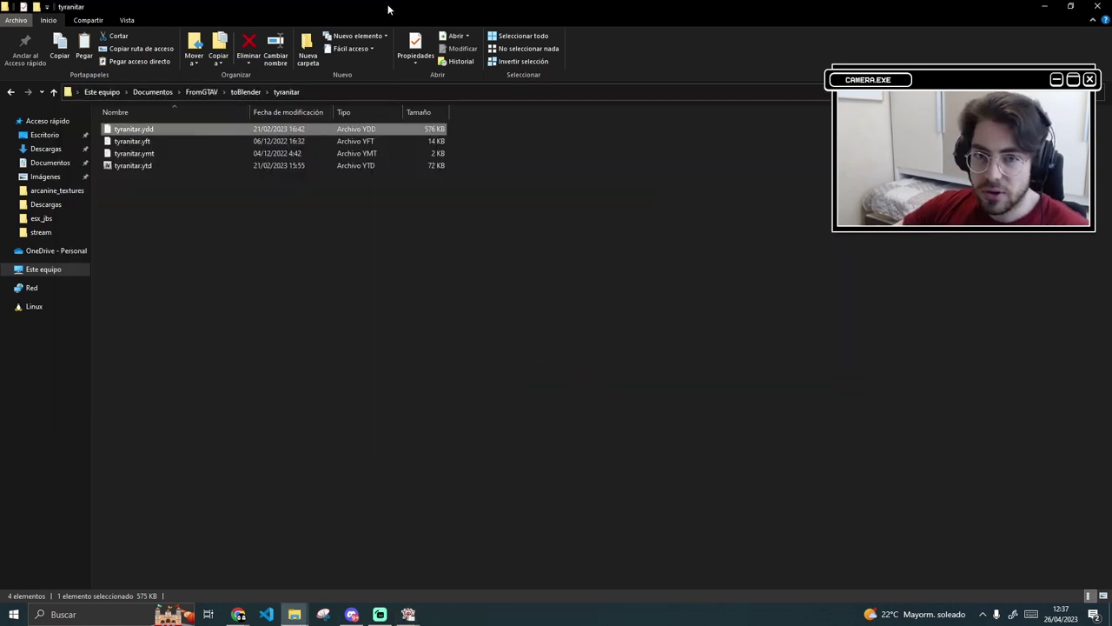
pyautogui.click(283, 144)
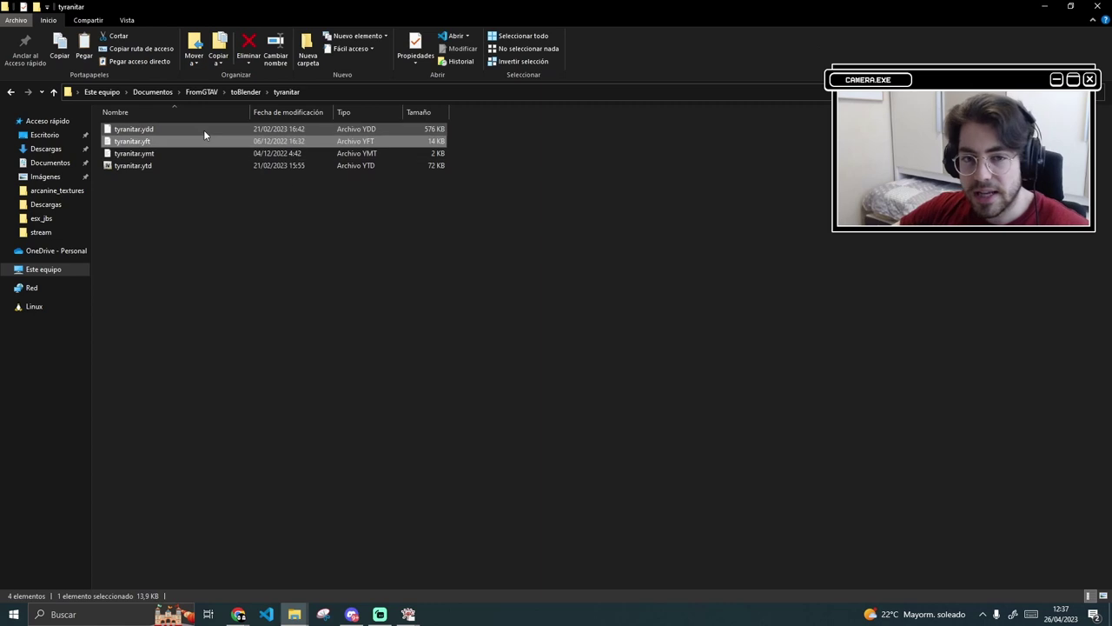
pyautogui.click(174, 130)
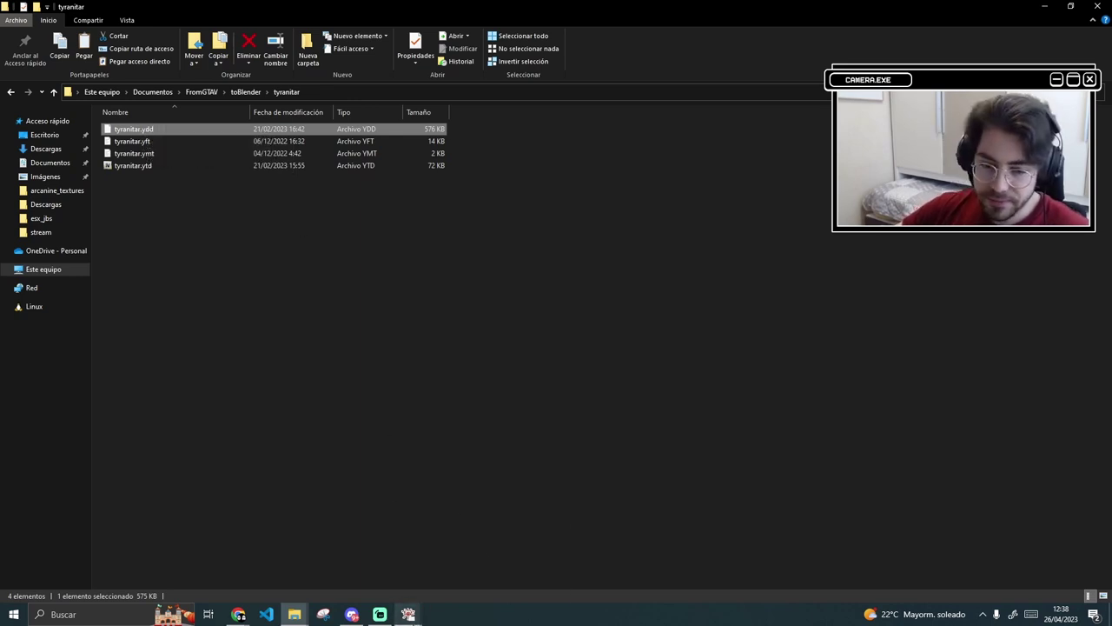
# - Bring the tyranitar.ydd viewer forward, reposition it, and maximize it full screen
pyautogui.click(413, 561)
pyautogui.moveTo(676, 318)
pyautogui.mouseDown()
pyautogui.moveTo(756, 317)
pyautogui.moveTo(684, 317)
pyautogui.mouseUp()
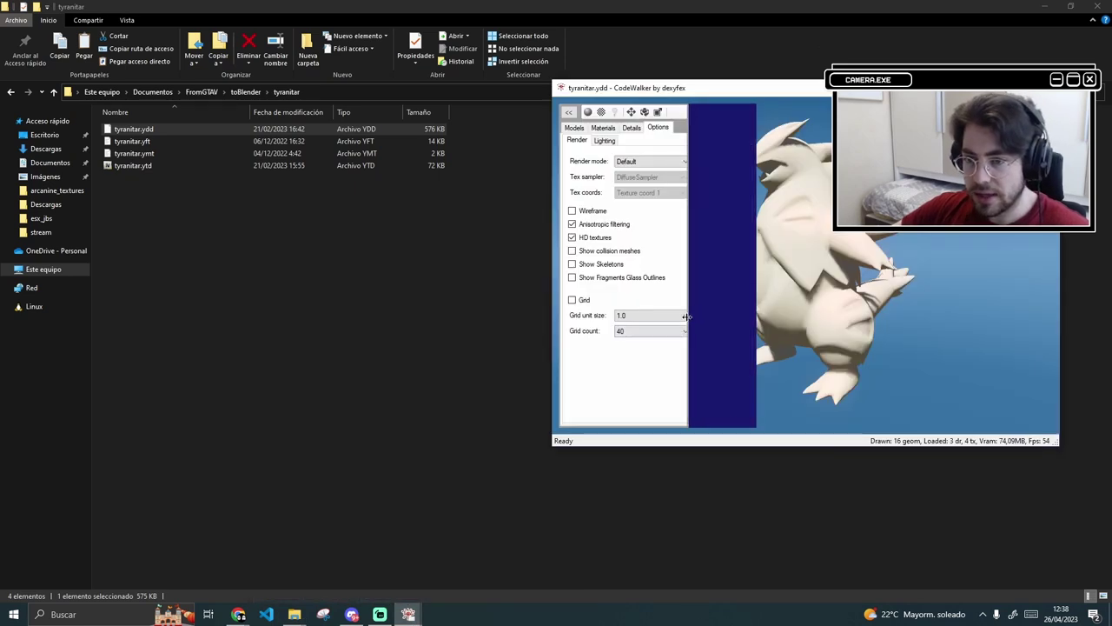
pyautogui.moveTo(740, 91)
pyautogui.mouseDown()
pyautogui.moveTo(501, 115)
pyautogui.moveTo(690, 186)
pyautogui.mouseUp()
pyautogui.doubleClick(501, 116)
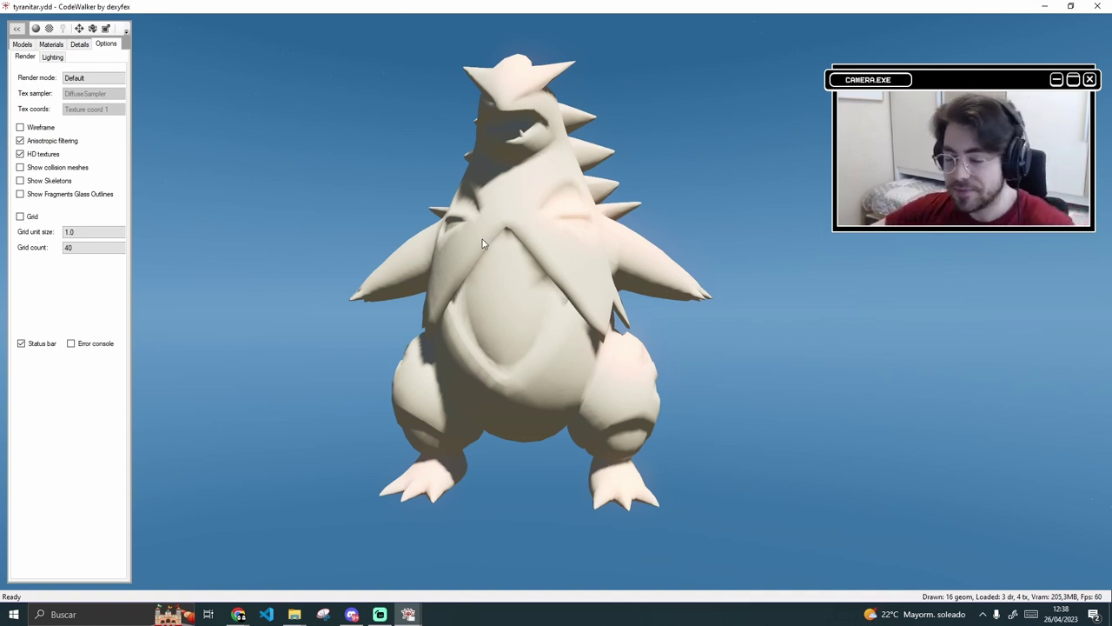
# - Orbit the Tyranitar to inspect its sides, back spikes and front
pyautogui.moveTo(482, 239)
pyautogui.mouseDown()
pyautogui.moveTo(552, 257)
pyautogui.moveTo(559, 249)
pyautogui.moveTo(438, 260)
pyautogui.moveTo(560, 236)
pyautogui.moveTo(575, 149)
pyautogui.mouseUp()
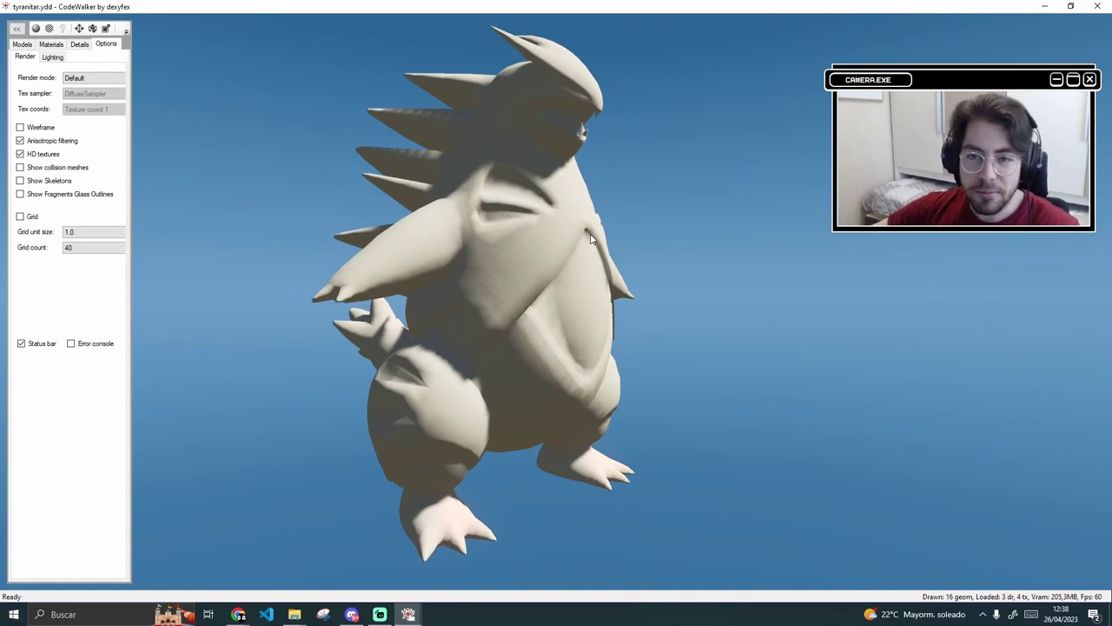
pyautogui.moveTo(595, 199)
pyautogui.mouseDown()
pyautogui.moveTo(449, 223)
pyautogui.moveTo(551, 269)
pyautogui.moveTo(574, 264)
pyautogui.moveTo(546, 254)
pyautogui.mouseUp()
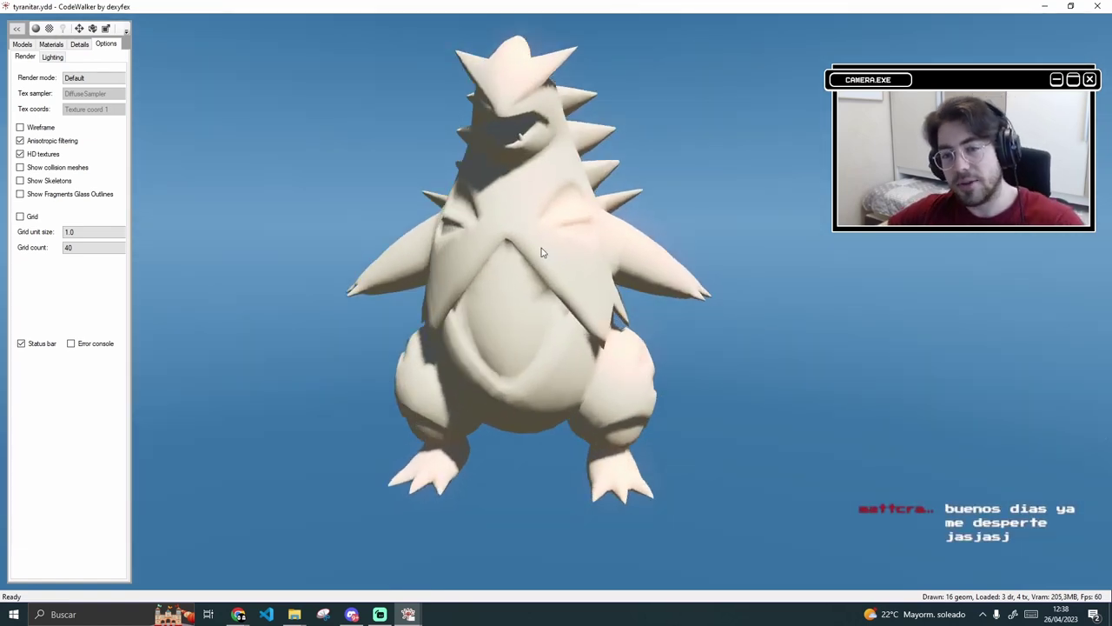
pyautogui.moveTo(395, 274)
pyautogui.mouseDown()
pyautogui.moveTo(514, 258)
pyautogui.moveTo(495, 485)
pyautogui.mouseUp()
pyautogui.moveTo(569, 311); pyautogui.dragTo(527, 308)
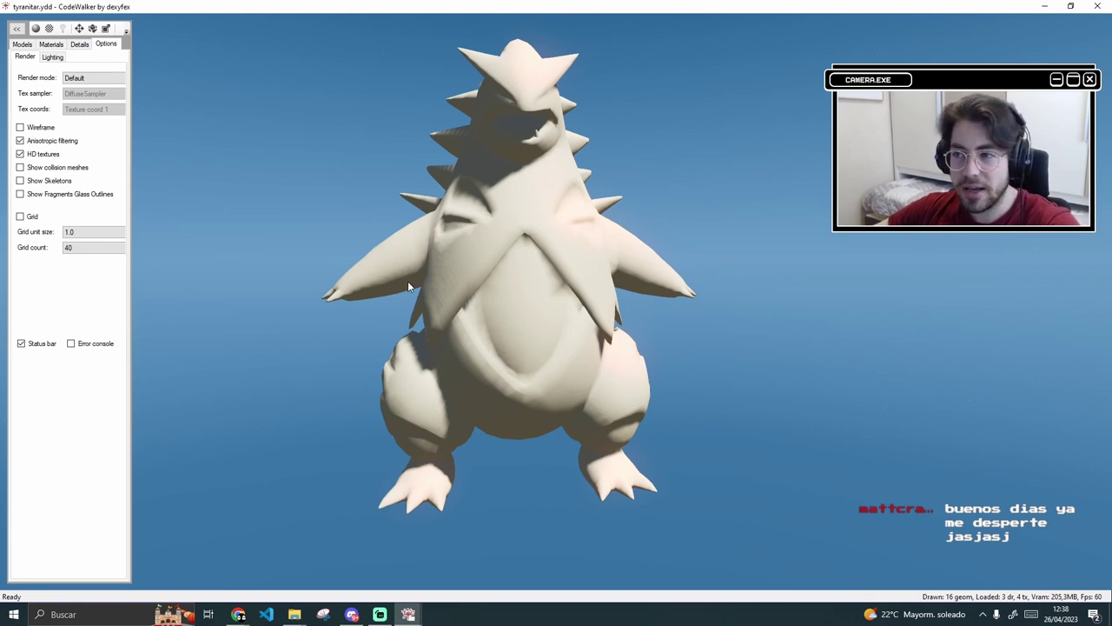
pyautogui.moveTo(408, 280)
pyautogui.mouseDown()
pyautogui.moveTo(553, 284)
pyautogui.moveTo(447, 275)
pyautogui.mouseUp()
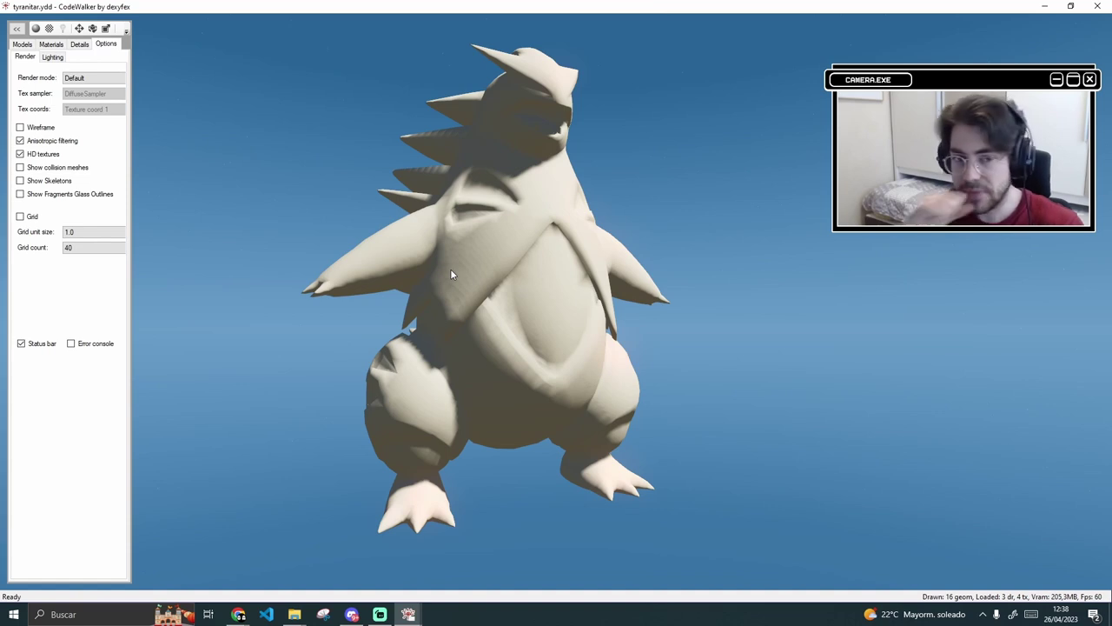
# - Enable Show Skeletons and orbit to view the skeleton head-on and from below
pyautogui.click(20, 181)
pyautogui.moveTo(747, 276); pyautogui.dragTo(702, 273)
pyautogui.scroll(3, 702, 273)
pyautogui.scroll(3, 445, 239)
pyautogui.moveTo(445, 245); pyautogui.dragTo(561, 251)
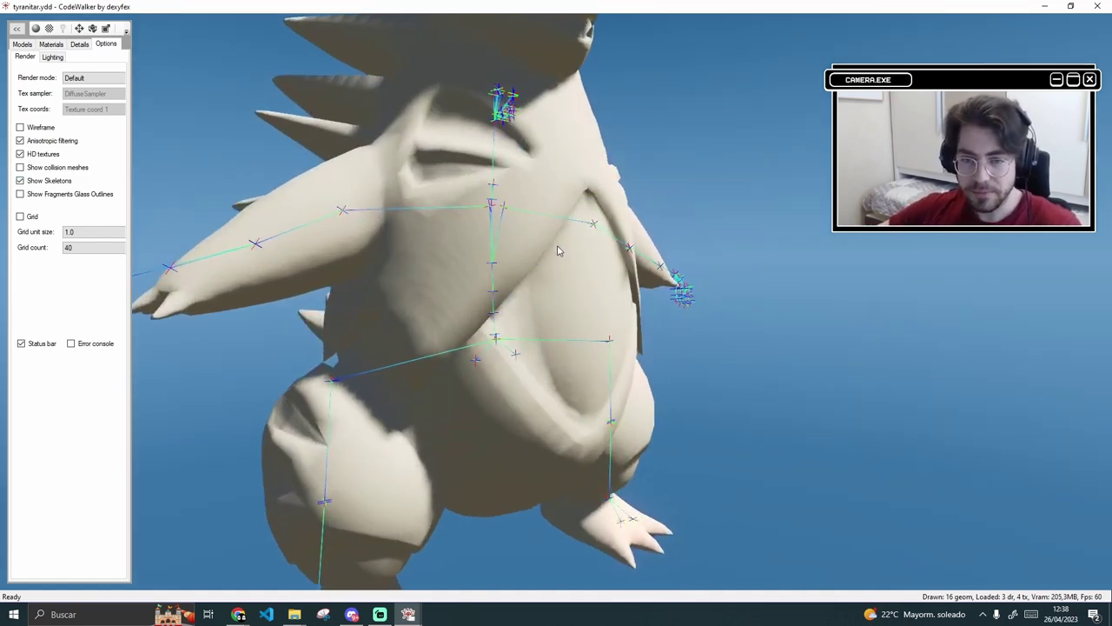
pyautogui.moveTo(291, 243)
pyautogui.mouseDown()
pyautogui.moveTo(345, 234)
pyautogui.moveTo(372, 265)
pyautogui.moveTo(434, 245)
pyautogui.mouseUp()
pyautogui.scroll(-3, 372, 265)
pyautogui.scroll(3, 382, 250)
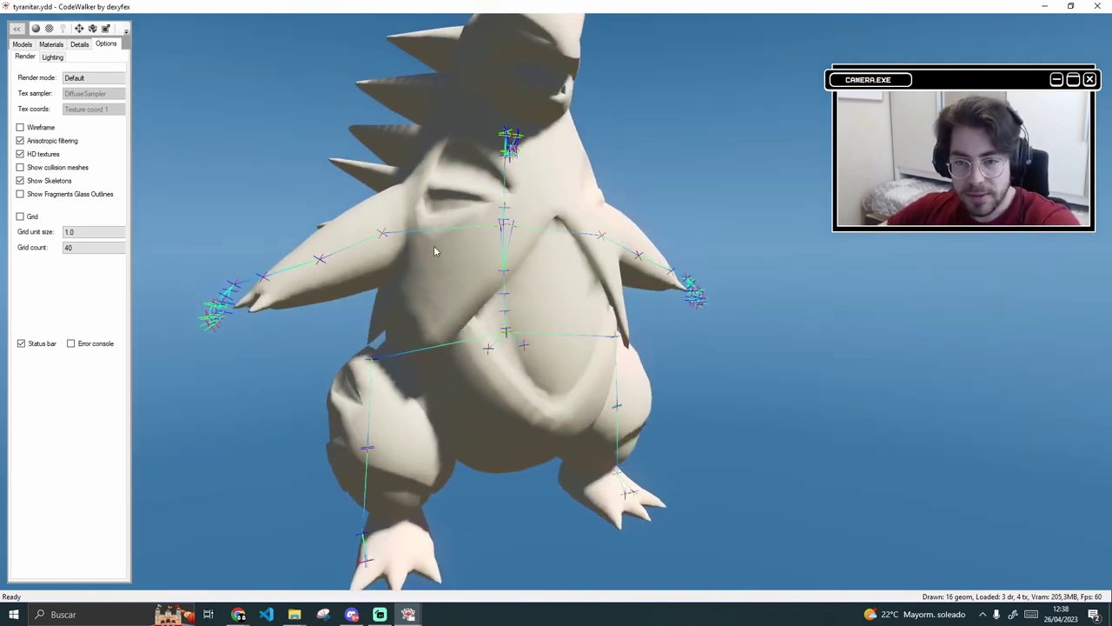
pyautogui.scroll(3, 499, 382)
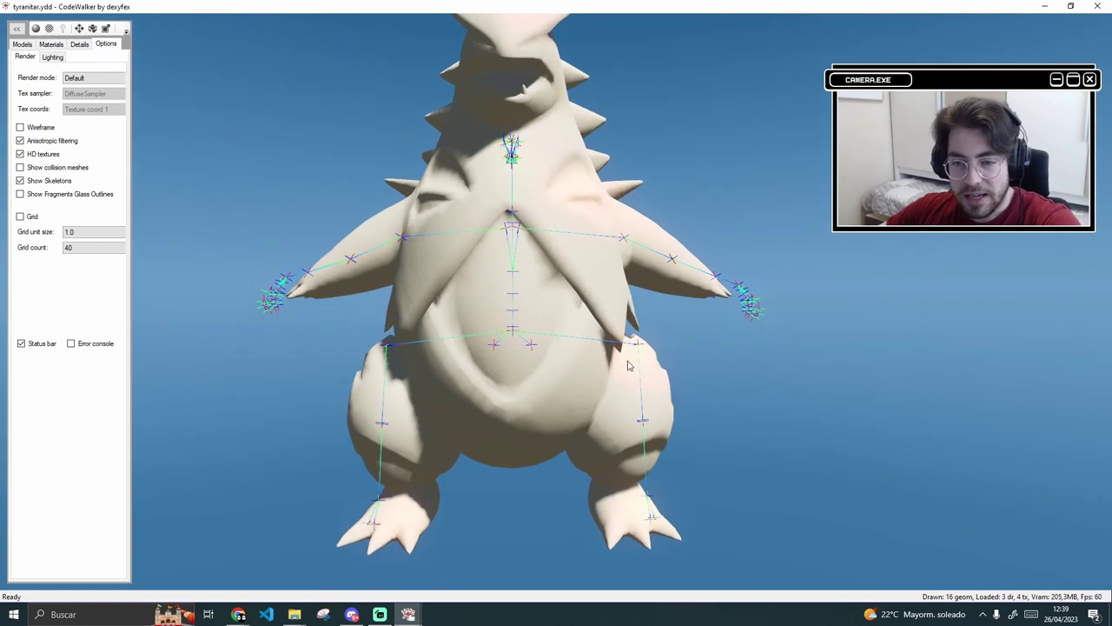
# - Orbit around the back spikes and along the arm bones, then swing to the front
pyautogui.moveTo(500, 382)
pyautogui.mouseDown()
pyautogui.moveTo(647, 289)
pyautogui.moveTo(781, 252)
pyautogui.moveTo(792, 274)
pyautogui.moveTo(534, 286)
pyautogui.moveTo(352, 330)
pyautogui.mouseUp()
pyautogui.scroll(5, 781, 252)
pyautogui.moveTo(438, 342); pyautogui.dragTo(906, 257)
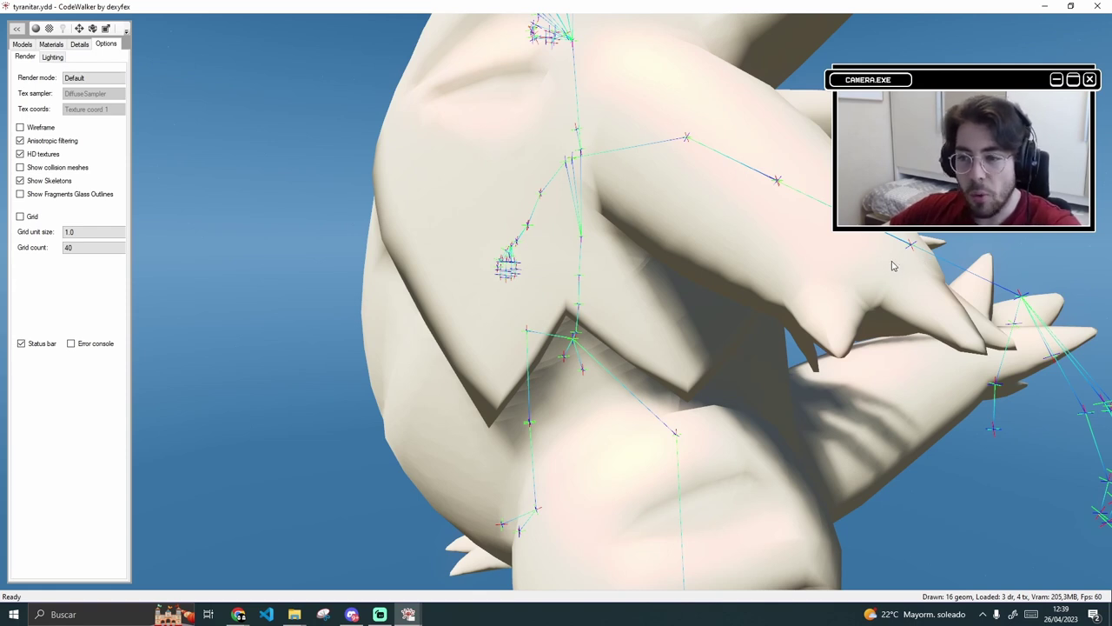
pyautogui.moveTo(904, 242)
pyautogui.mouseDown()
pyautogui.moveTo(879, 249)
pyautogui.moveTo(749, 153)
pyautogui.moveTo(926, 298)
pyautogui.moveTo(885, 313)
pyautogui.mouseUp()
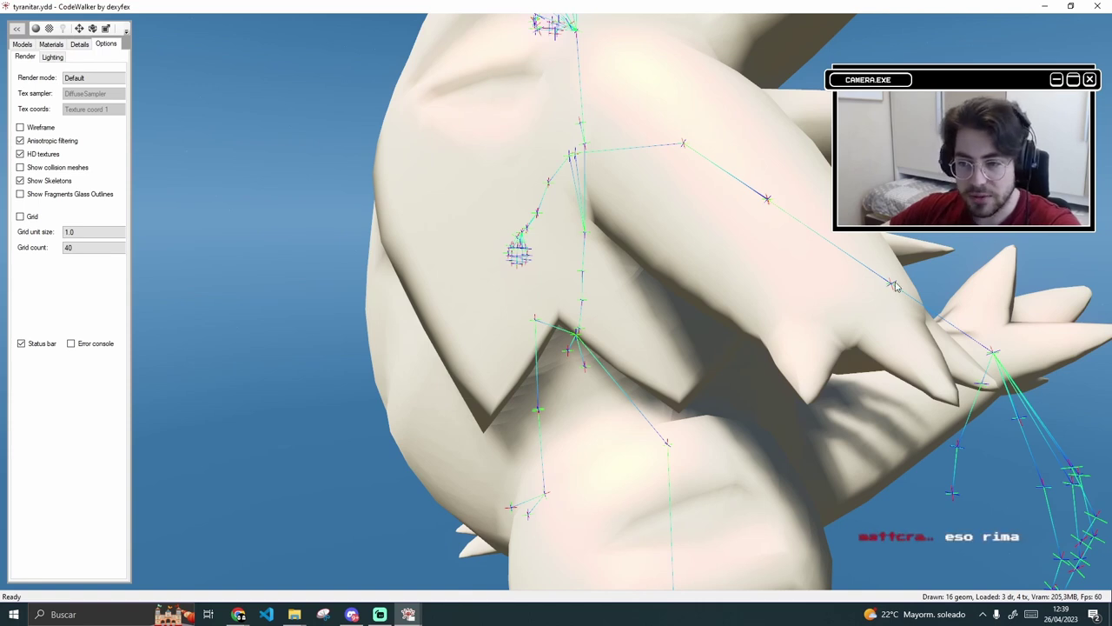
pyautogui.moveTo(903, 282)
pyautogui.mouseDown()
pyautogui.moveTo(931, 288)
pyautogui.moveTo(914, 315)
pyautogui.mouseUp()
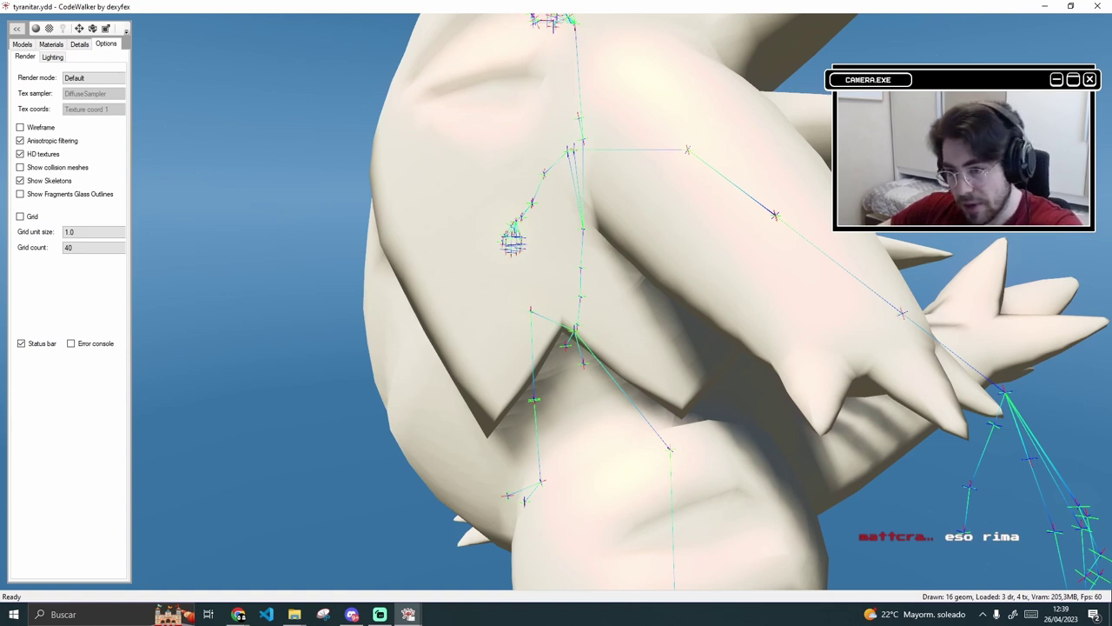
pyautogui.scroll(-5, 809, 149)
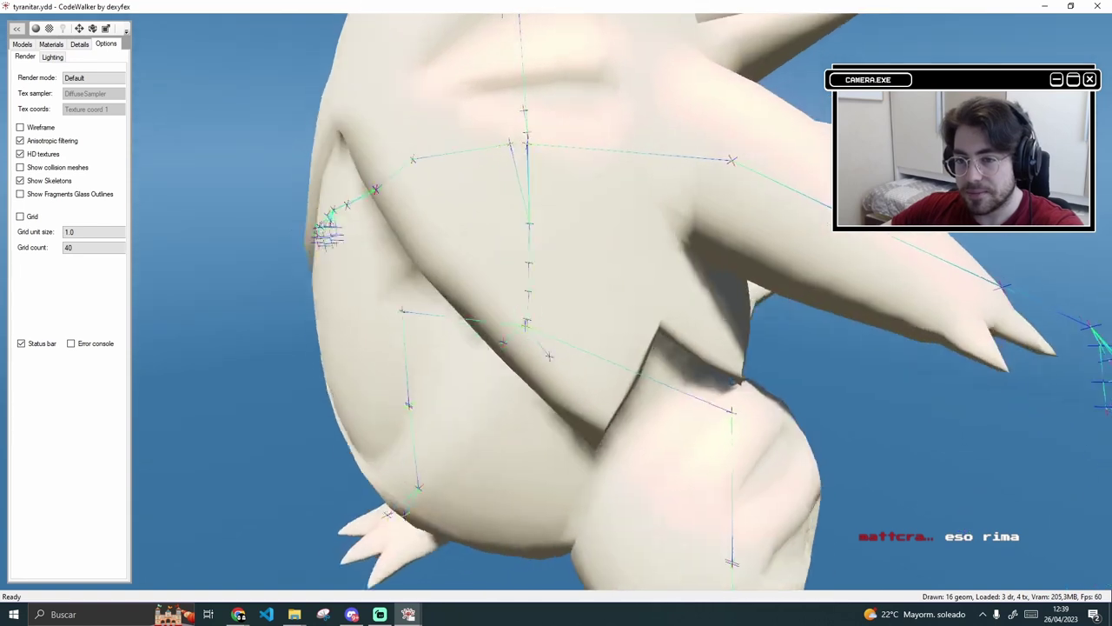
pyautogui.moveTo(809, 148)
pyautogui.mouseDown()
pyautogui.moveTo(540, 198)
pyautogui.moveTo(541, 338)
pyautogui.moveTo(546, 298)
pyautogui.mouseUp()
# - Check the front-left and right-side spikes, then level the Tyranitar facing the camera
pyautogui.scroll(5, 541, 198)
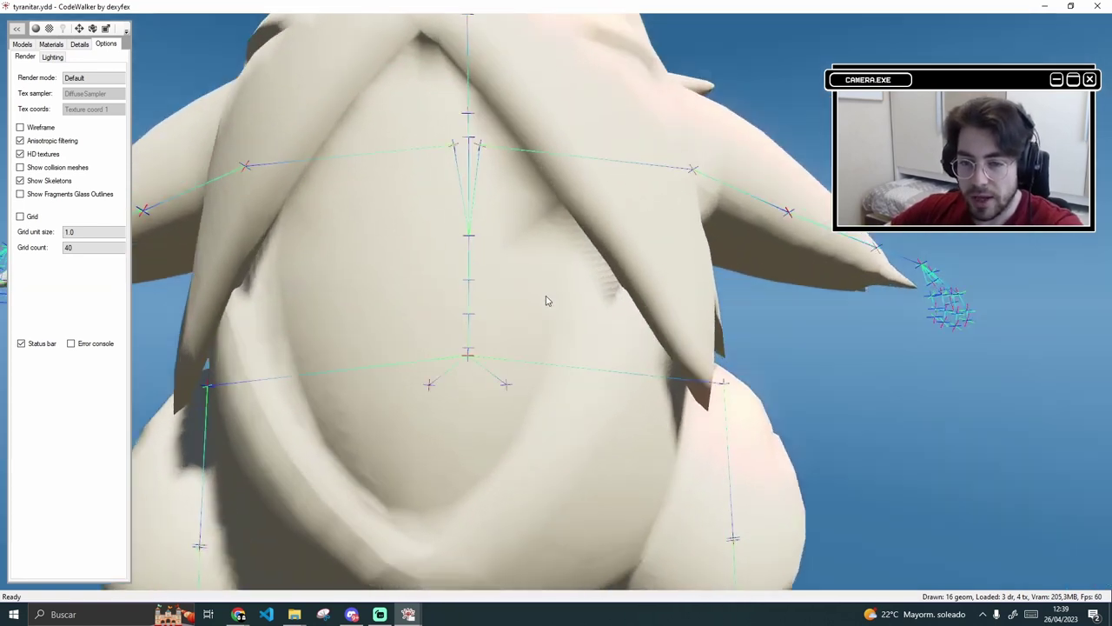
pyautogui.scroll(-3, 542, 366)
pyautogui.scroll(-2, 542, 366)
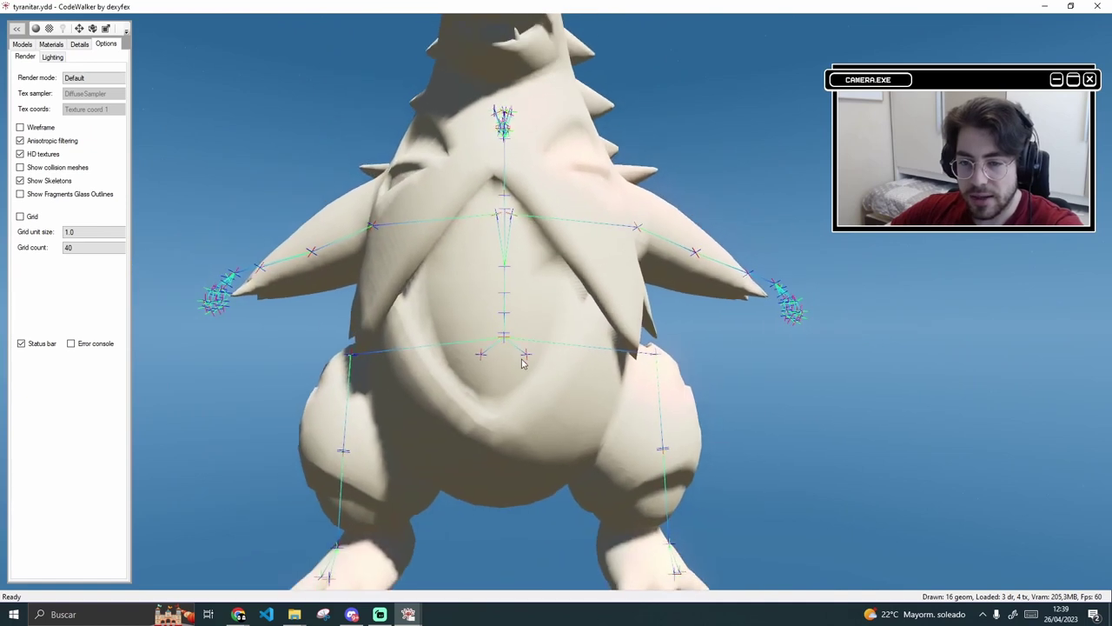
pyautogui.moveTo(540, 356)
pyautogui.mouseDown()
pyautogui.moveTo(629, 354)
pyautogui.moveTo(519, 369)
pyautogui.mouseUp()
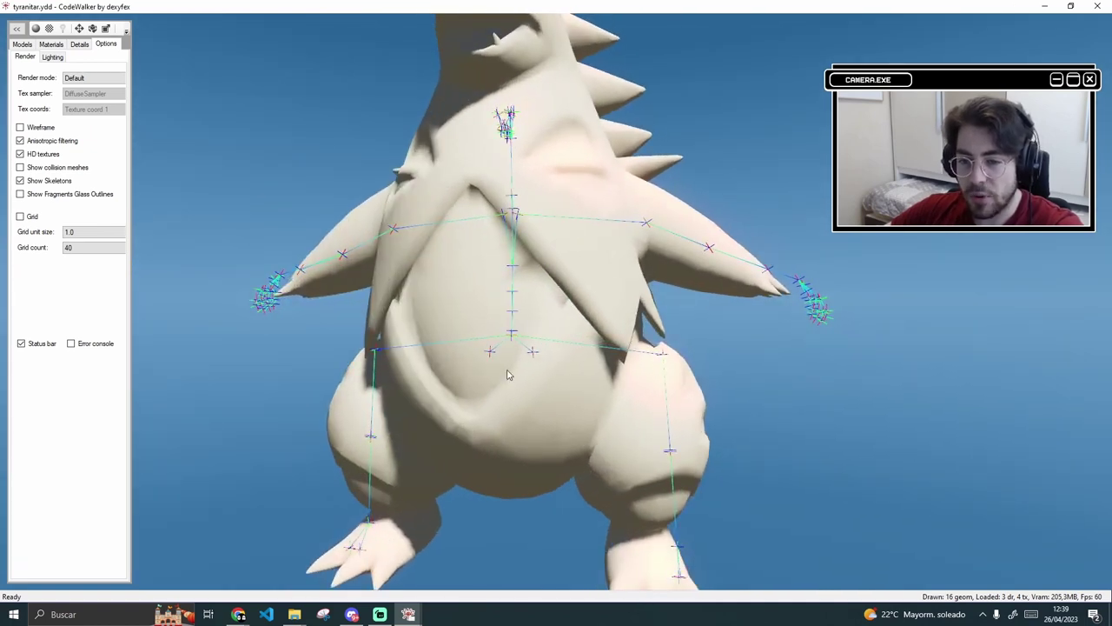
pyautogui.moveTo(563, 361)
pyautogui.mouseDown()
pyautogui.moveTo(541, 372)
pyautogui.moveTo(519, 359)
pyautogui.mouseUp()
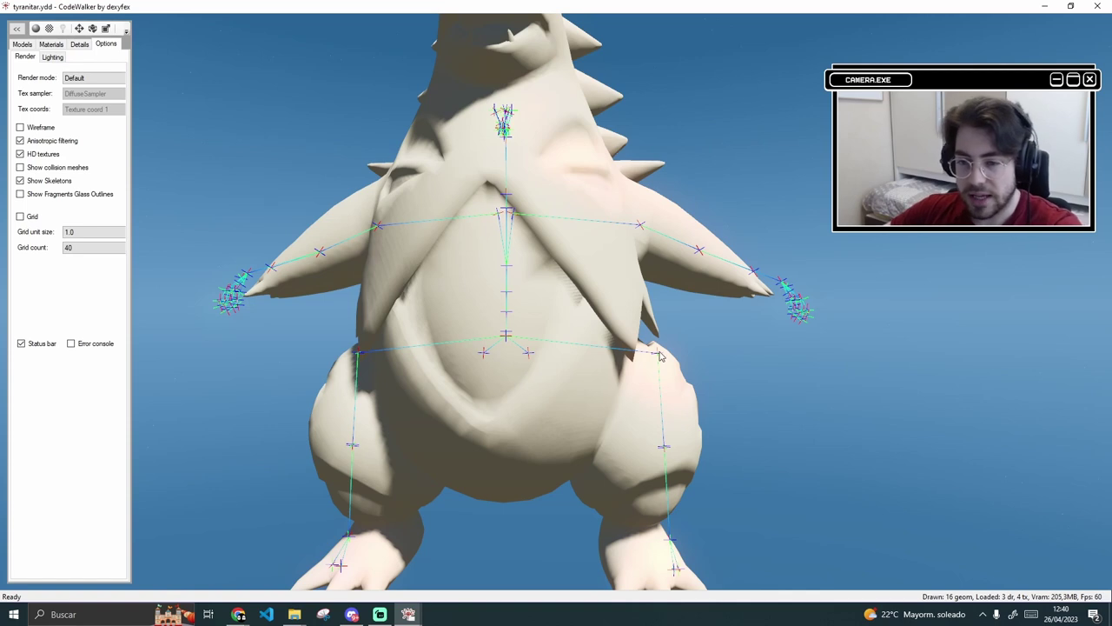
pyautogui.scroll(-5, 582, 295)
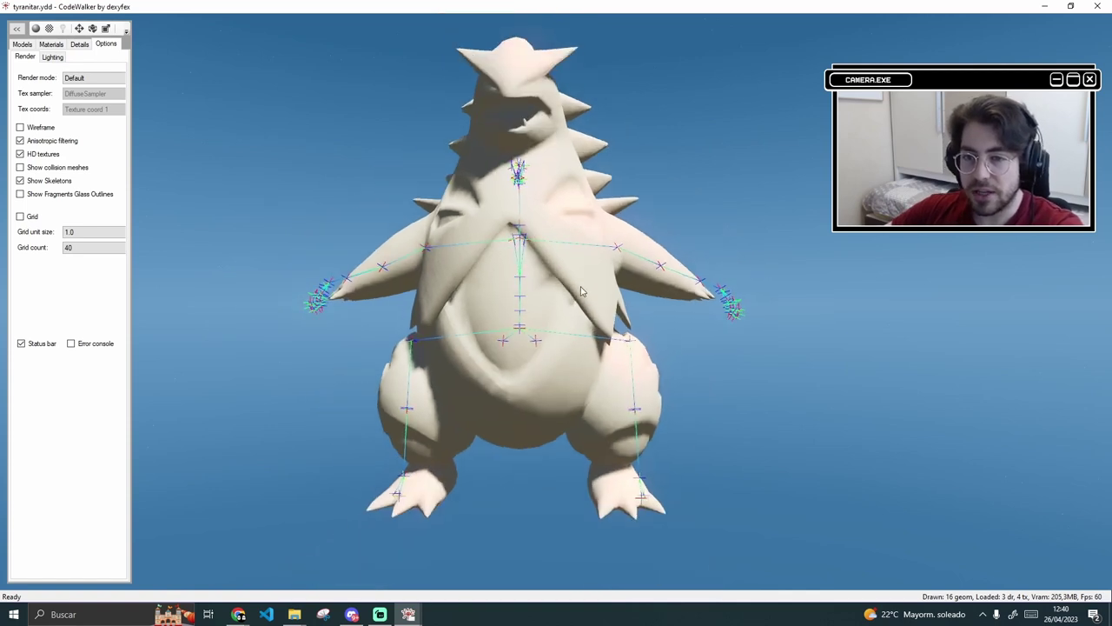
pyautogui.moveTo(425, 198)
pyautogui.mouseDown()
pyautogui.moveTo(670, 206)
pyautogui.moveTo(598, 240)
pyautogui.mouseUp()
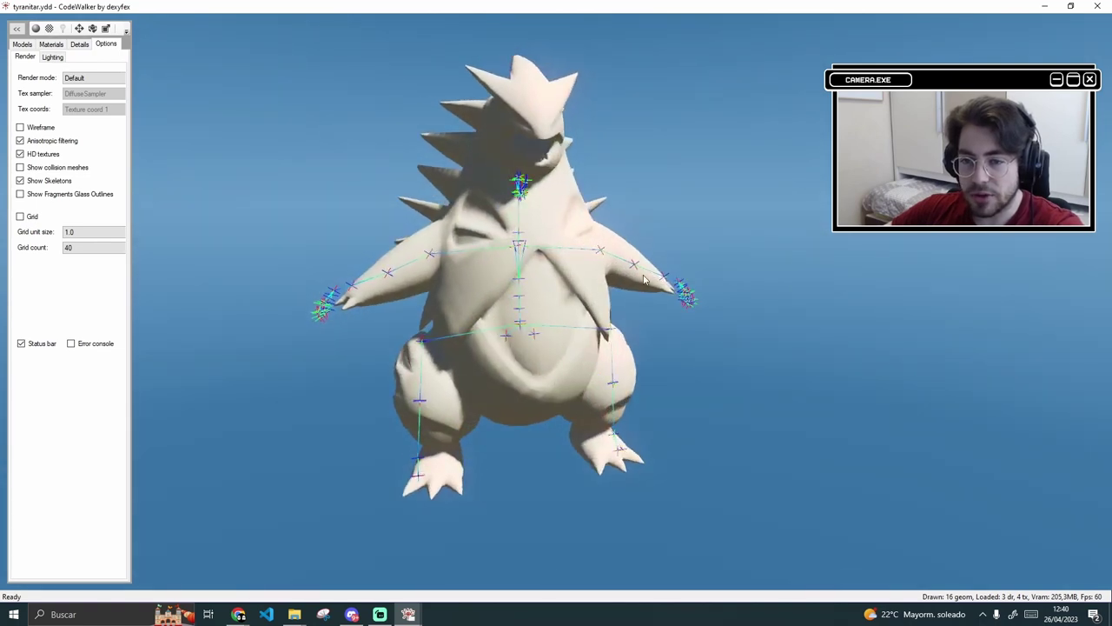
pyautogui.moveTo(645, 278); pyautogui.dragTo(551, 282)
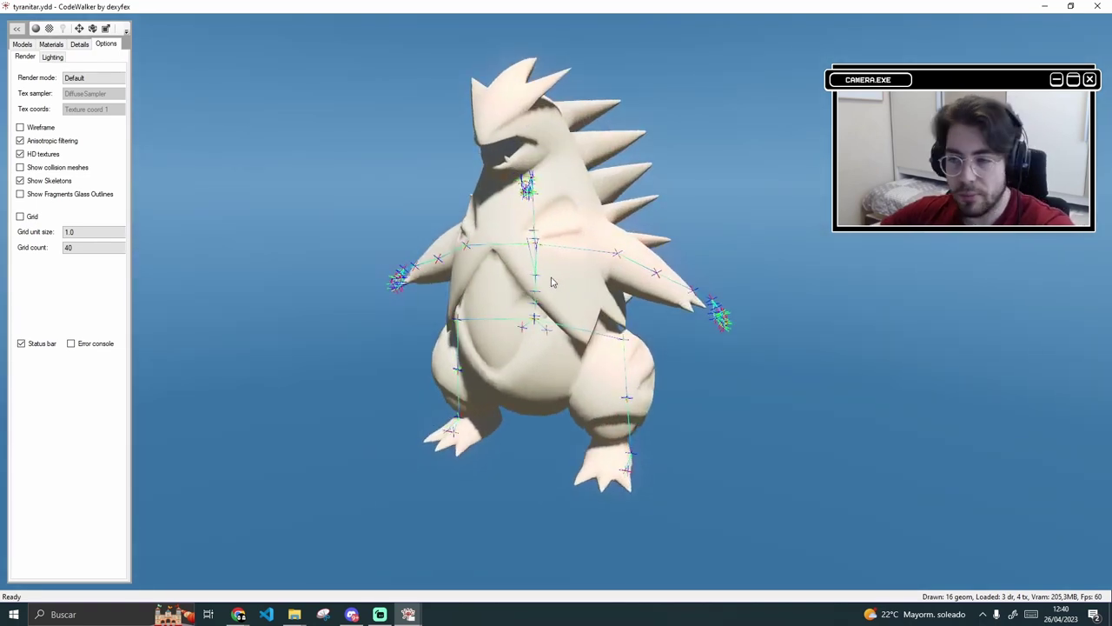
pyautogui.moveTo(612, 265)
pyautogui.mouseDown()
pyautogui.moveTo(623, 256)
pyautogui.moveTo(573, 261)
pyautogui.moveTo(616, 265)
pyautogui.mouseUp()
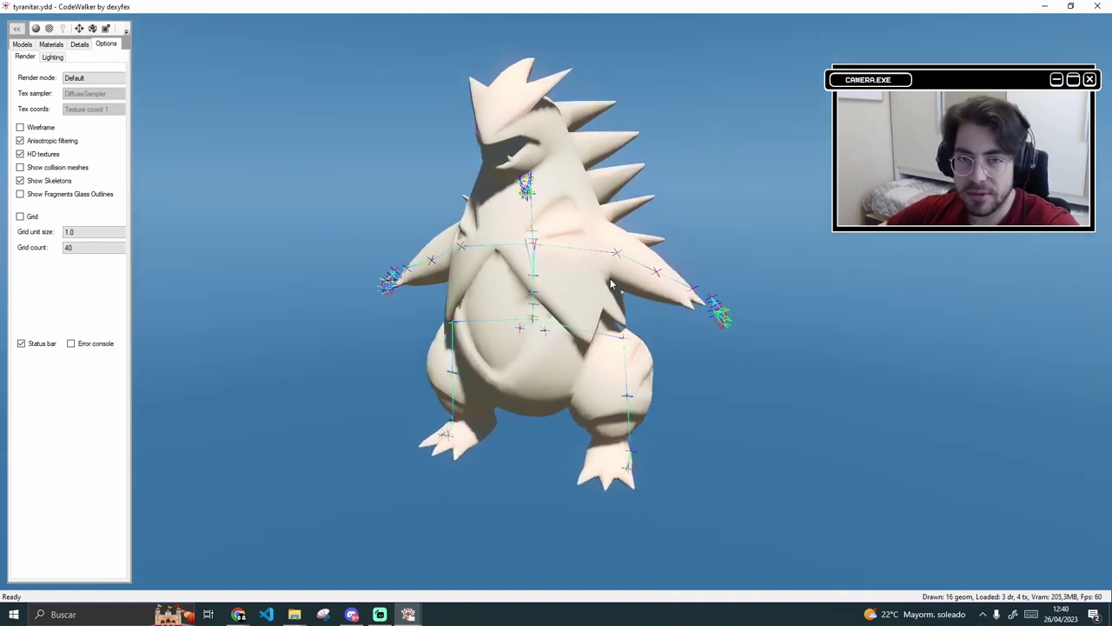
pyautogui.moveTo(584, 306); pyautogui.dragTo(581, 275)
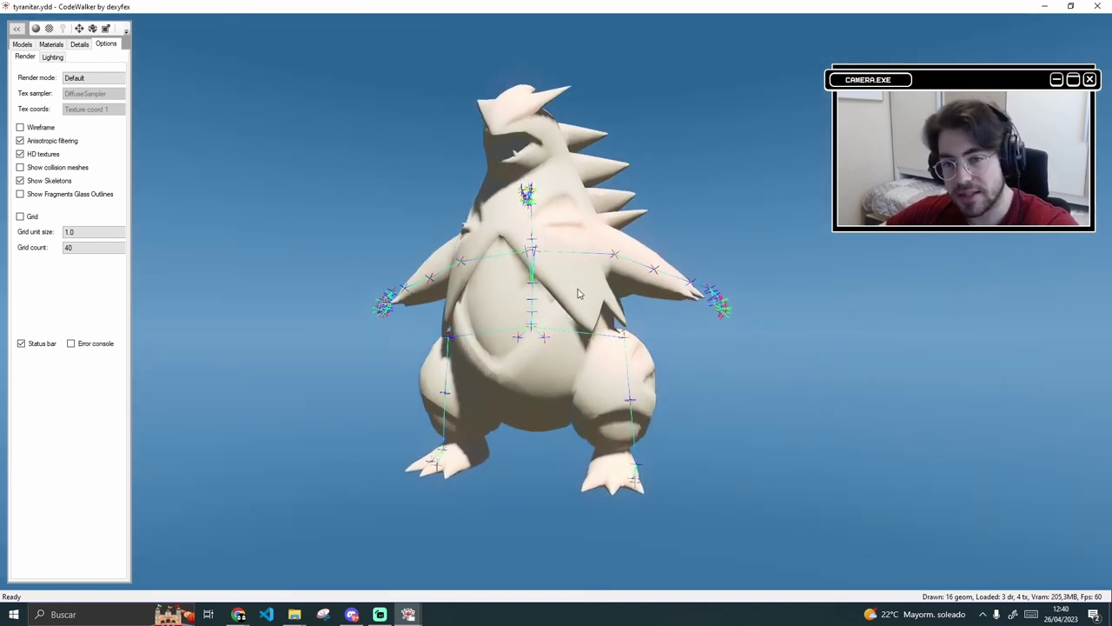
pyautogui.moveTo(517, 316); pyautogui.dragTo(521, 305)
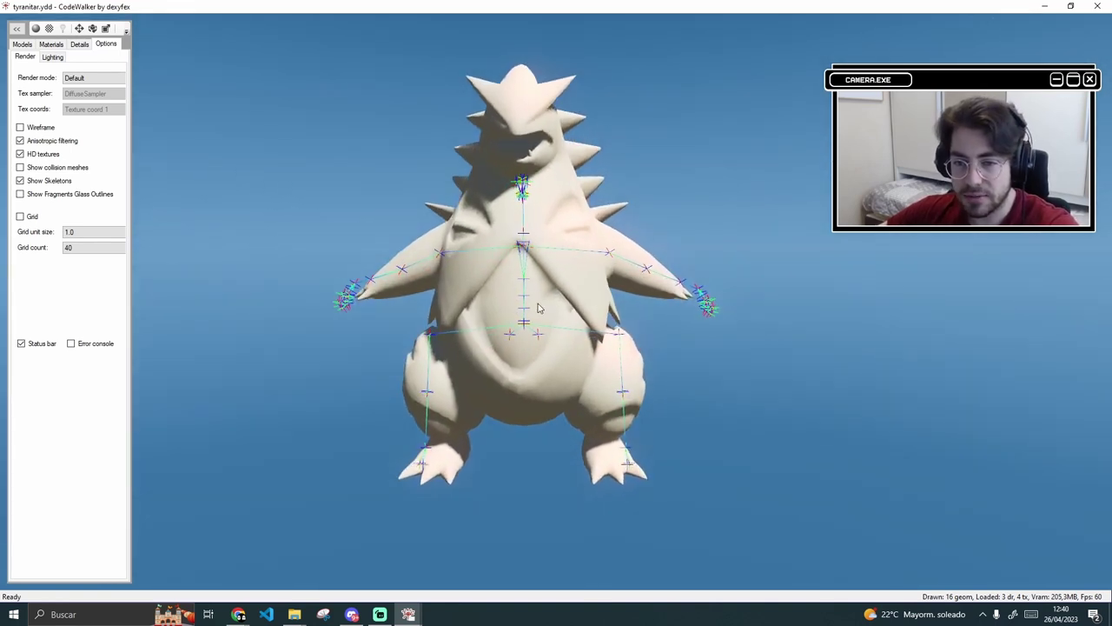
pyautogui.scroll(3, 659, 314)
pyautogui.moveTo(658, 314)
pyautogui.mouseDown()
pyautogui.moveTo(565, 324)
pyautogui.moveTo(799, 310)
pyautogui.moveTo(393, 294)
pyautogui.mouseUp()
pyautogui.scroll(-2, 565, 324)
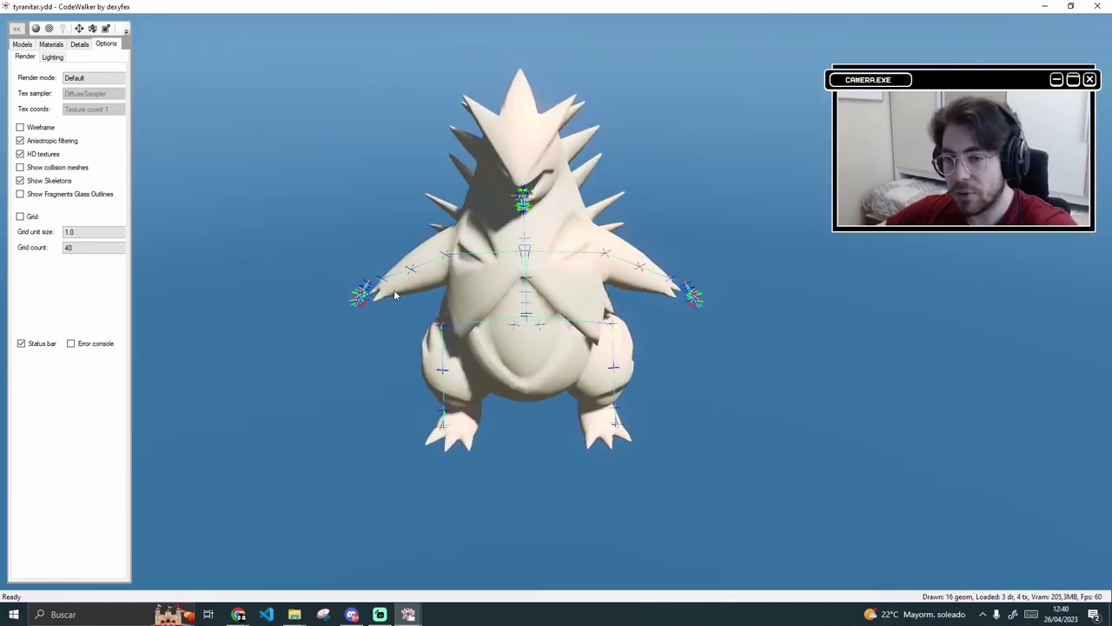
pyautogui.scroll(5, 753, 305)
pyautogui.moveTo(753, 305)
pyautogui.mouseDown()
pyautogui.moveTo(904, 300)
pyautogui.moveTo(765, 311)
pyautogui.moveTo(875, 322)
pyautogui.mouseUp()
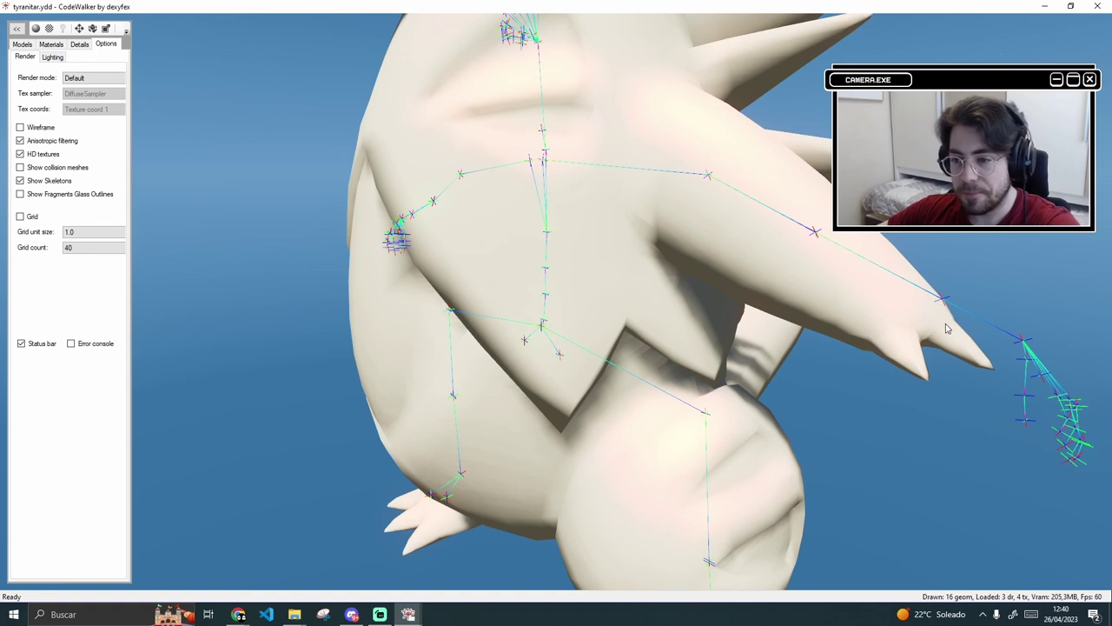
pyautogui.moveTo(947, 329); pyautogui.dragTo(911, 318)
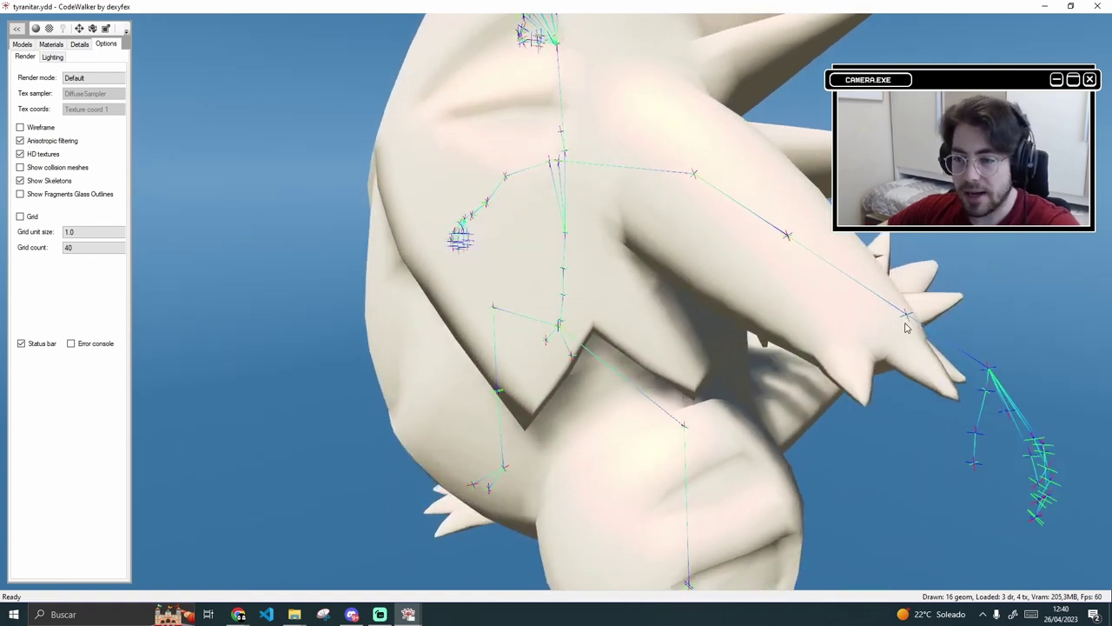
pyautogui.moveTo(896, 322)
pyautogui.mouseDown()
pyautogui.moveTo(628, 322)
pyautogui.moveTo(935, 318)
pyautogui.mouseUp()
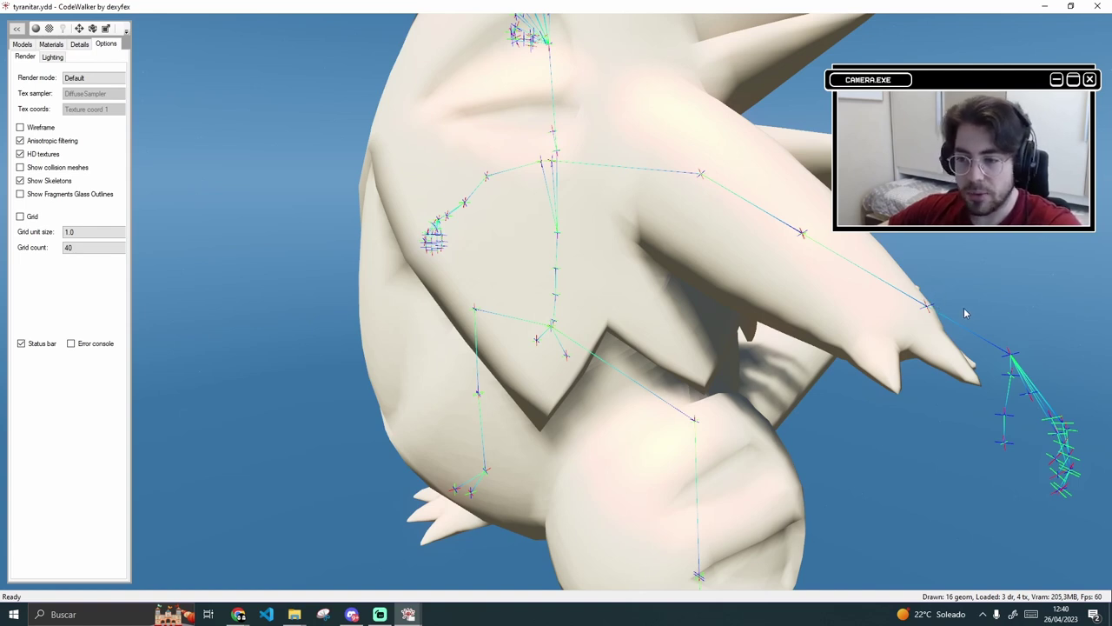
pyautogui.moveTo(937, 304); pyautogui.dragTo(589, 418)
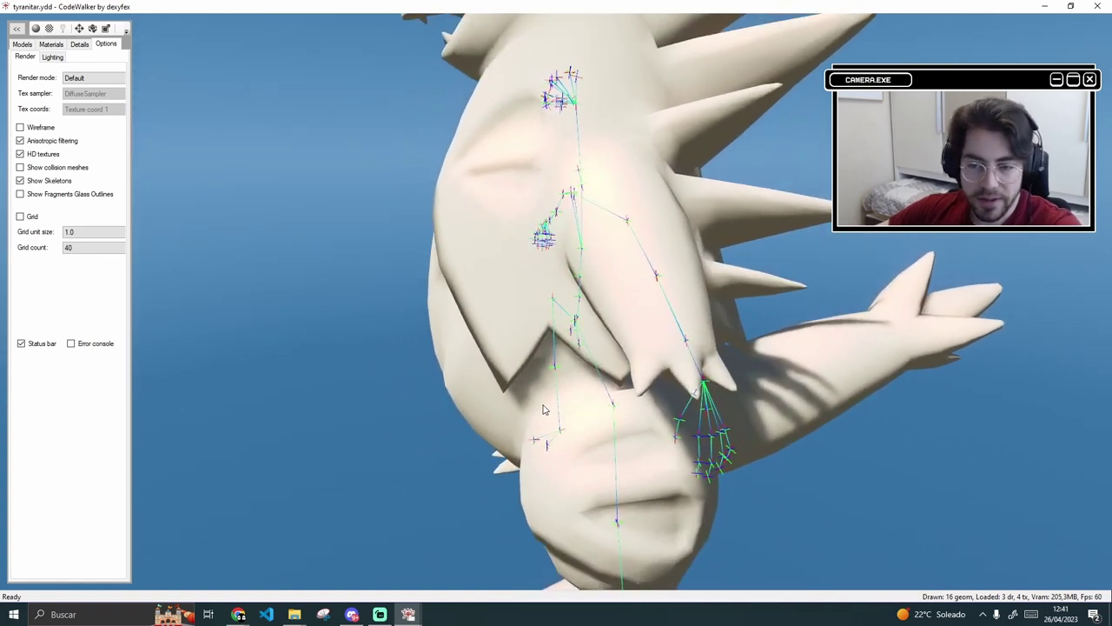
pyautogui.moveTo(655, 360)
pyautogui.mouseDown()
pyautogui.moveTo(804, 344)
pyautogui.moveTo(687, 332)
pyautogui.mouseUp()
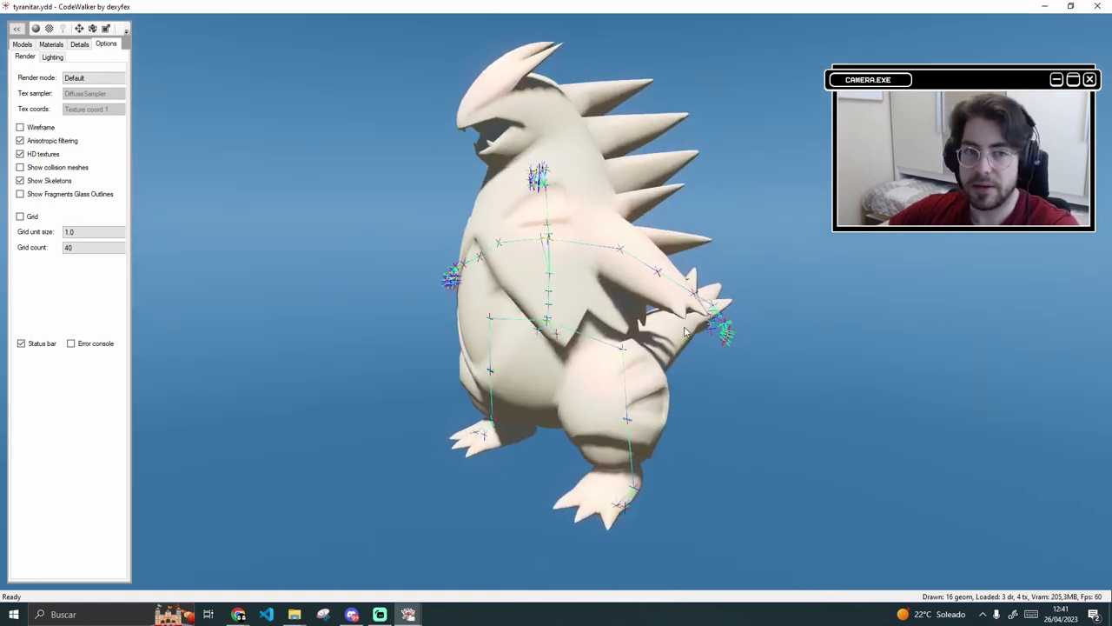
# - Minimize CodeWalker to reveal the tyranitar folder and drag-select its files
pyautogui.click(1045, 6)
pyautogui.moveTo(326, 240); pyautogui.dragTo(255, 132)
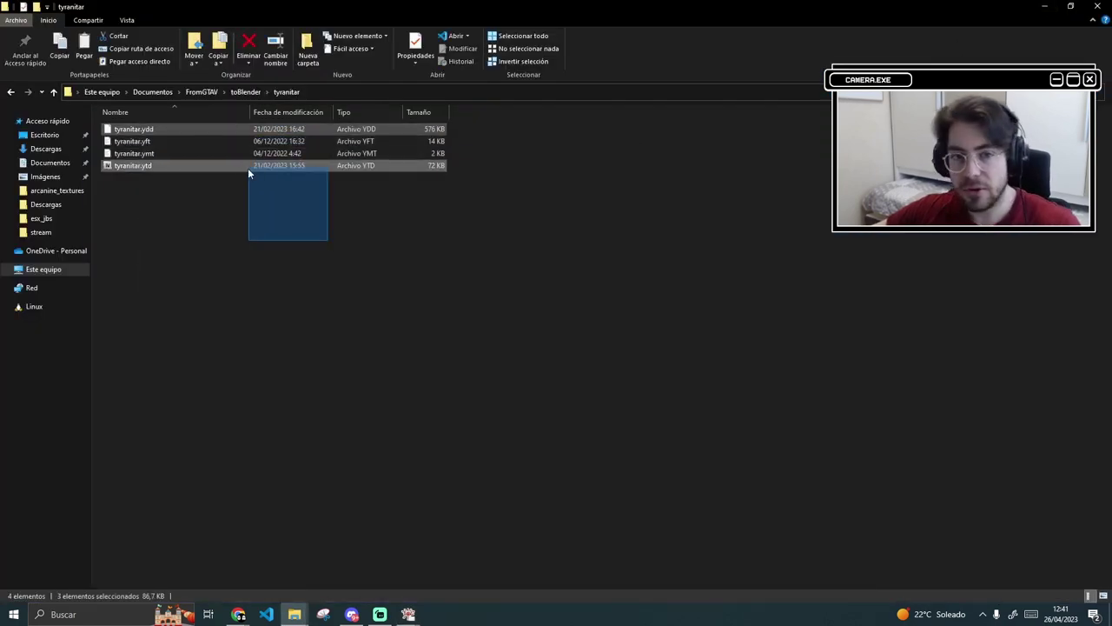
pyautogui.moveTo(255, 132); pyautogui.dragTo(234, 131)
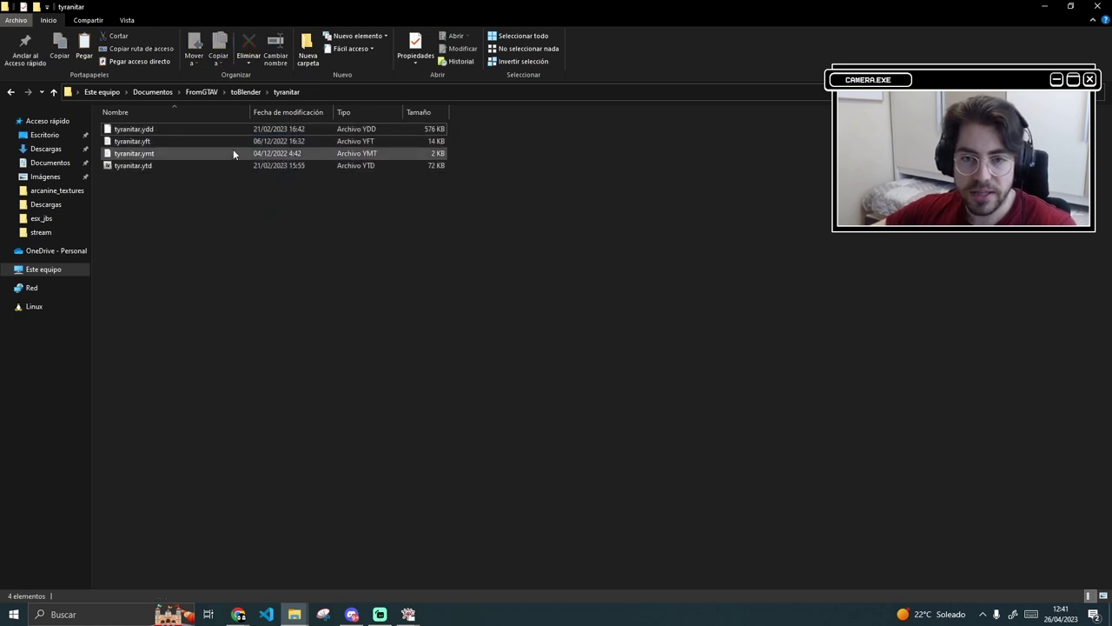
# - Inspect tyranitar.ydd (576 KB), .yft (14 KB), .ymt (2 KB) and .ytd (72 KB) one by one
pyautogui.click(366, 130)
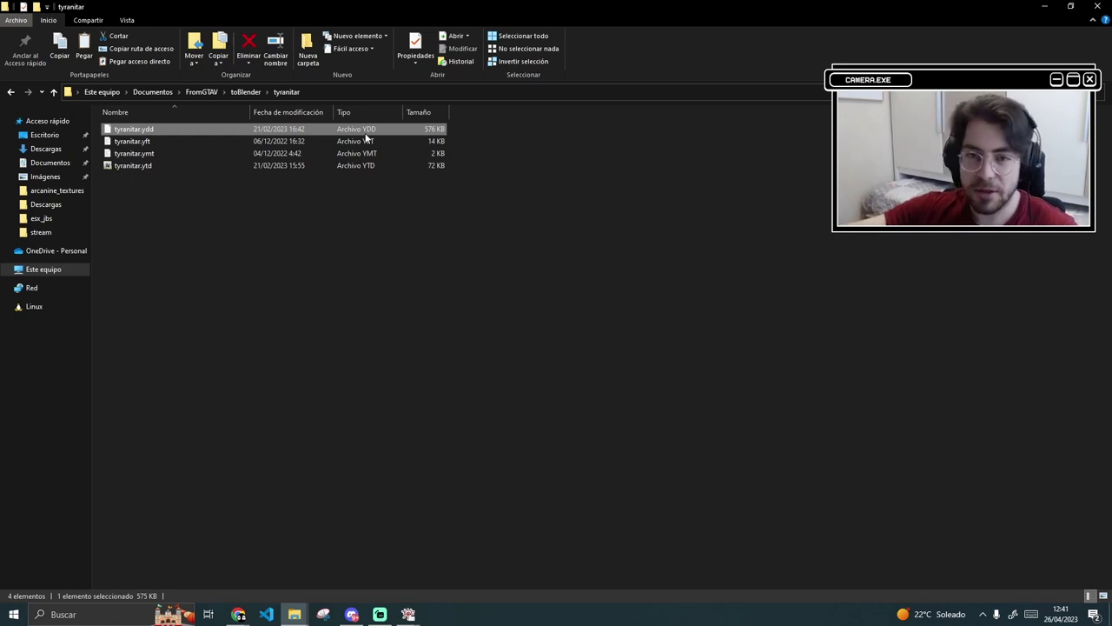
pyautogui.click(349, 142)
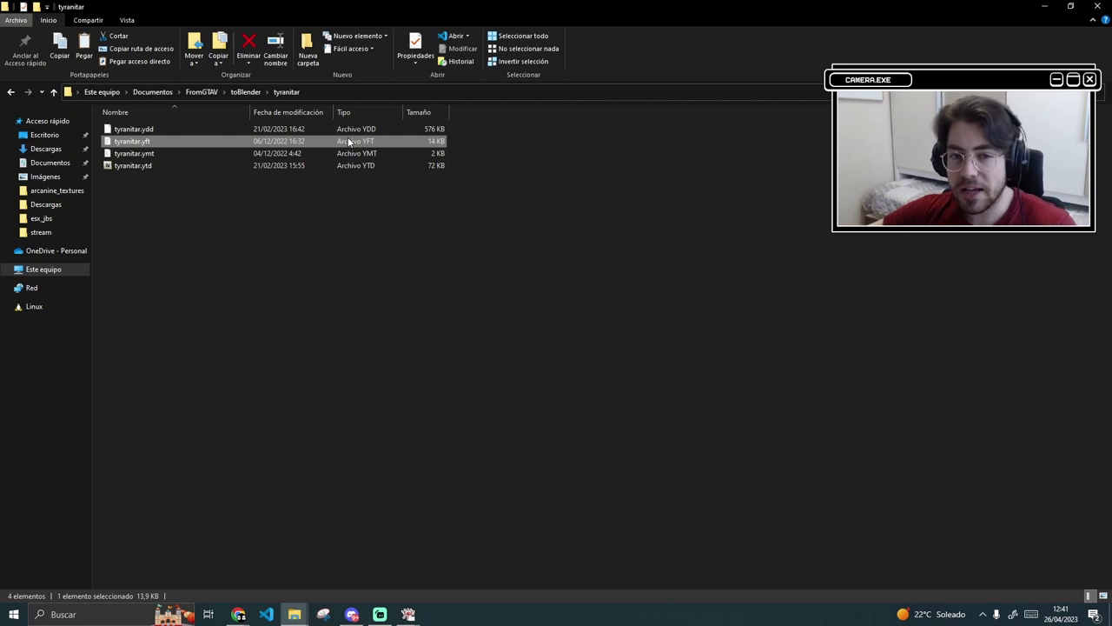
pyautogui.click(329, 153)
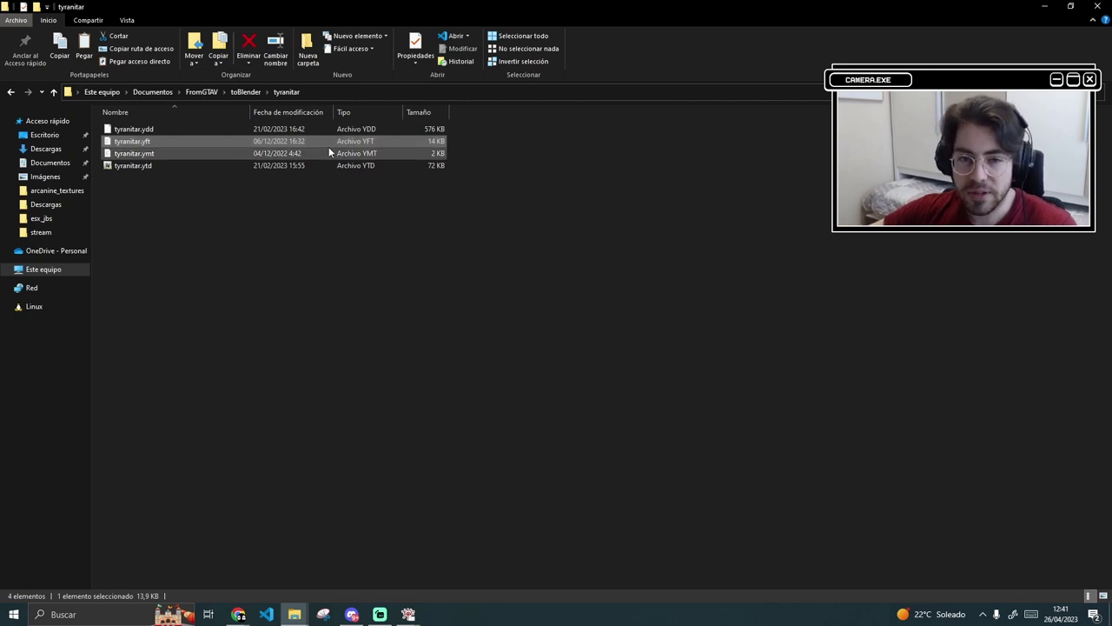
pyautogui.click(175, 142)
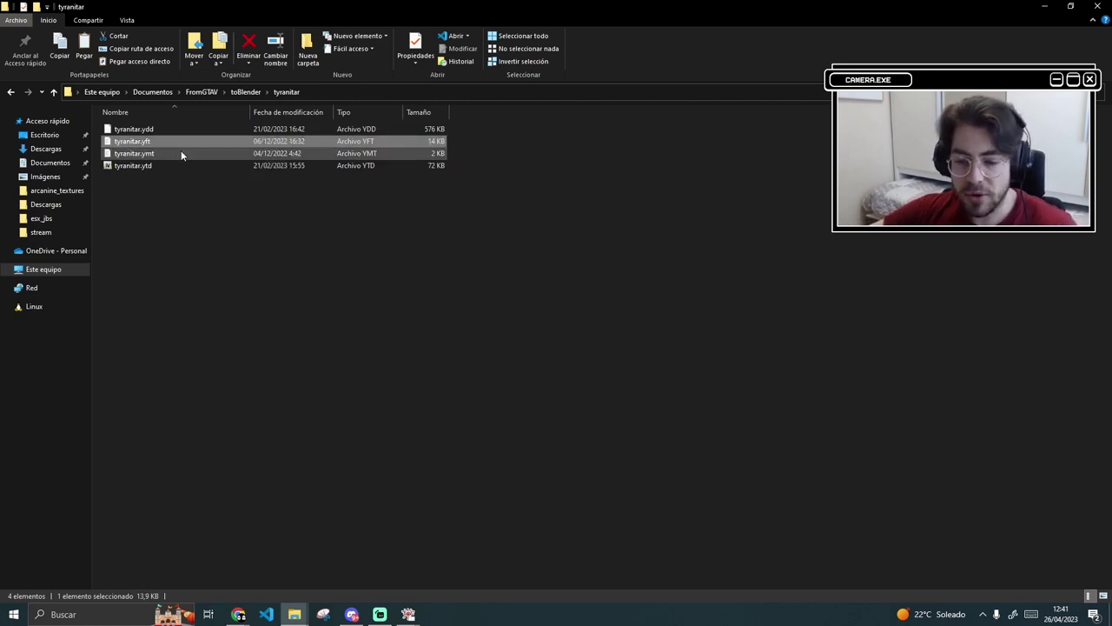
pyautogui.keyDown('ctrl'); pyautogui.click(179, 157); pyautogui.keyUp('ctrl')
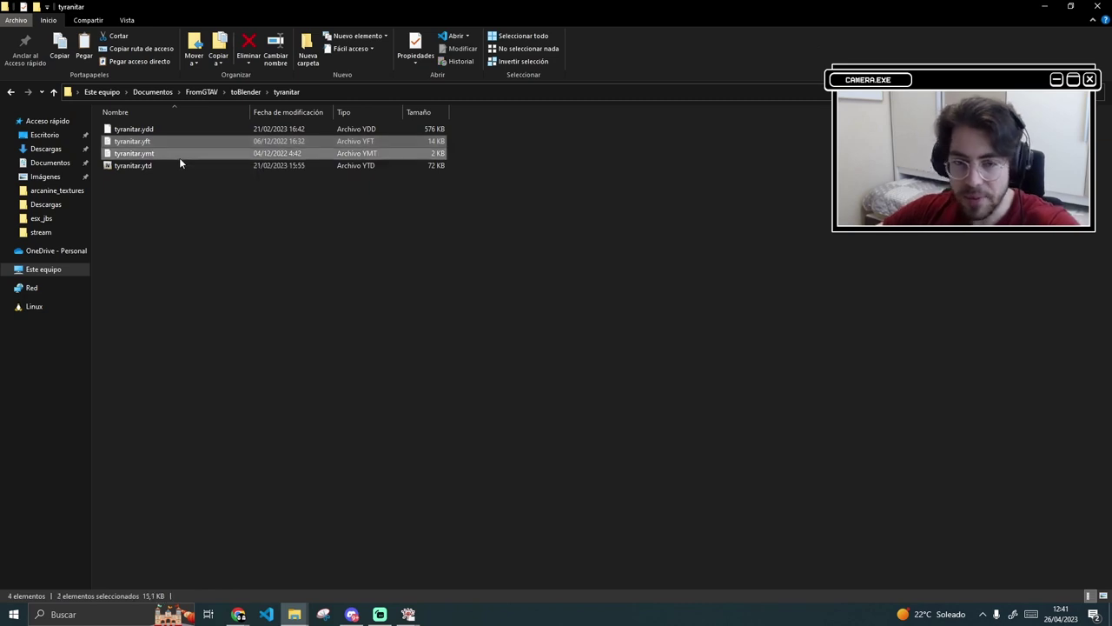
pyautogui.click(177, 163)
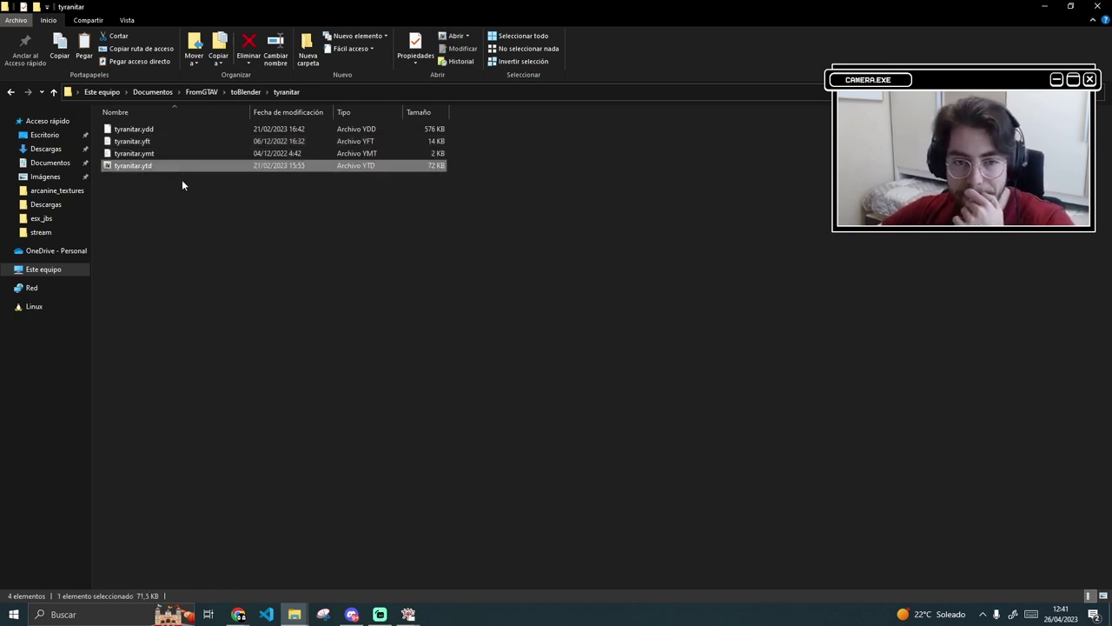
pyautogui.click(408, 613)
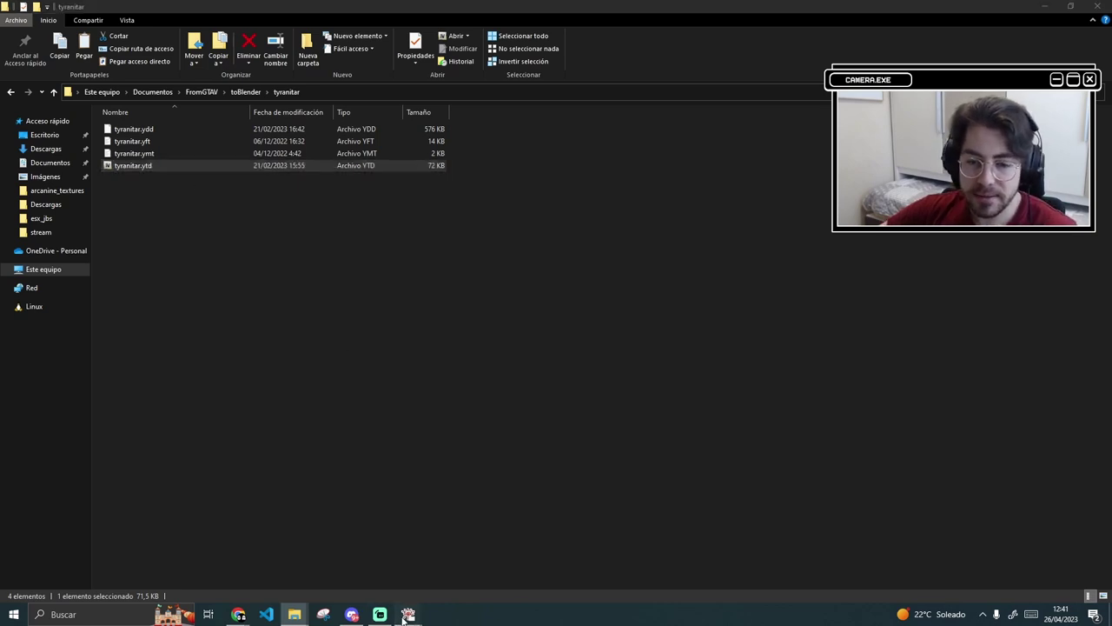
pyautogui.click(526, 556)
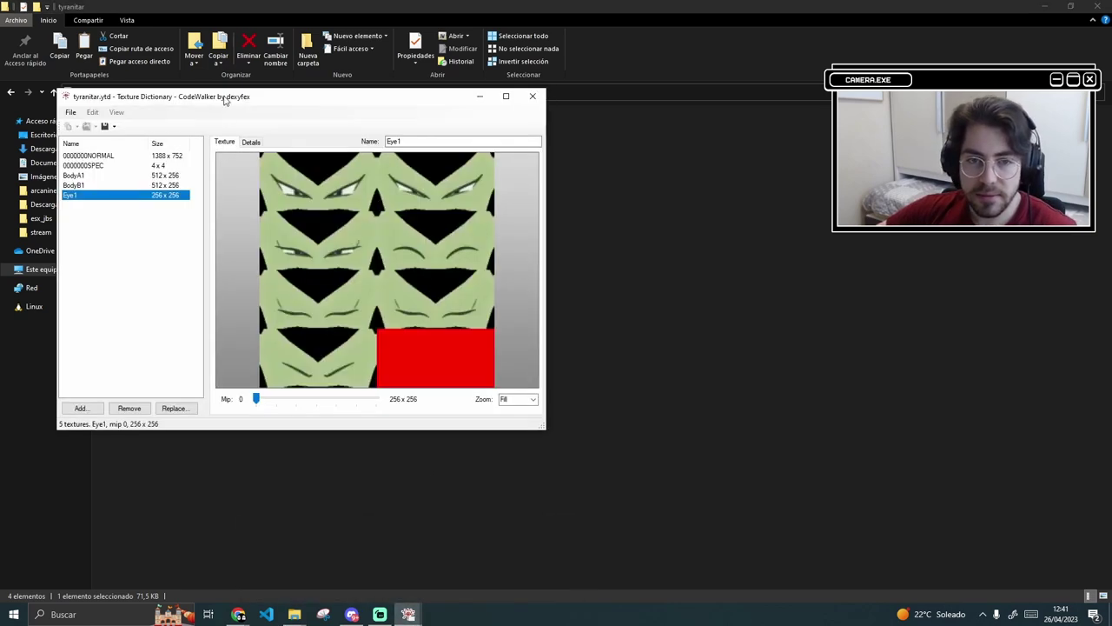
pyautogui.moveTo(224, 100); pyautogui.dragTo(616, 114)
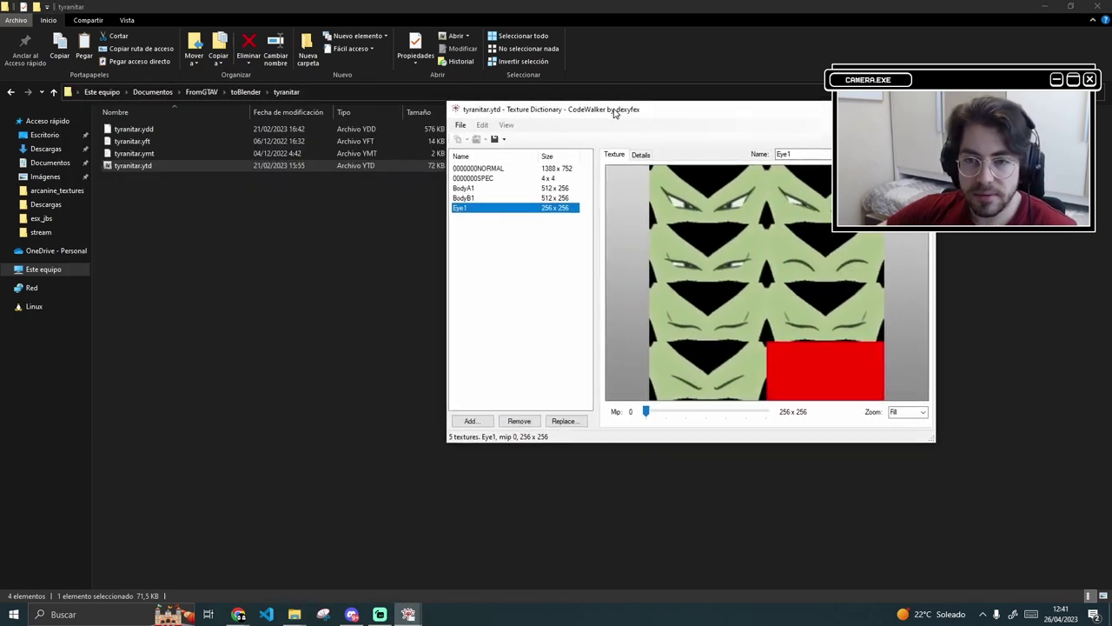
pyautogui.click(510, 169)
pyautogui.click(507, 179)
pyautogui.click(504, 188)
pyautogui.click(502, 198)
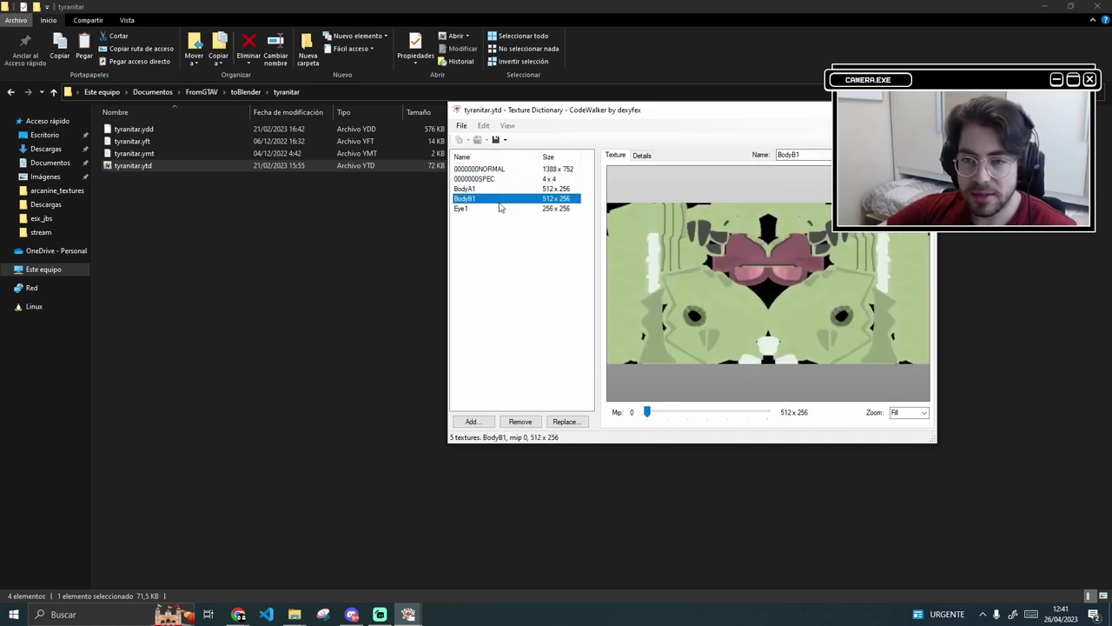
pyautogui.click(497, 209)
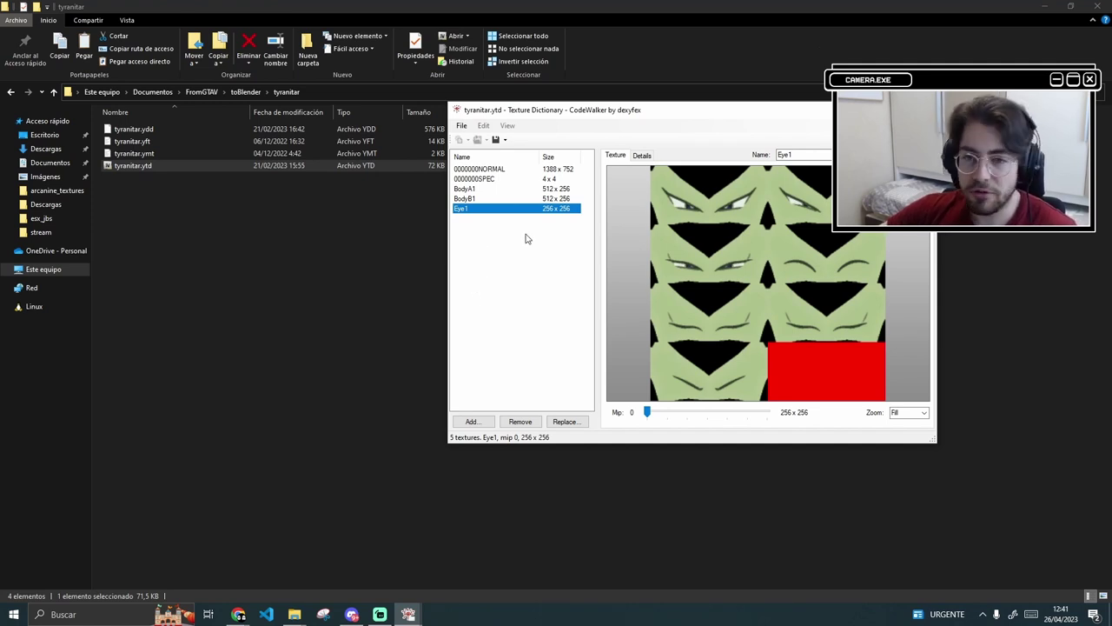
pyautogui.click(502, 192)
pyautogui.click(485, 209)
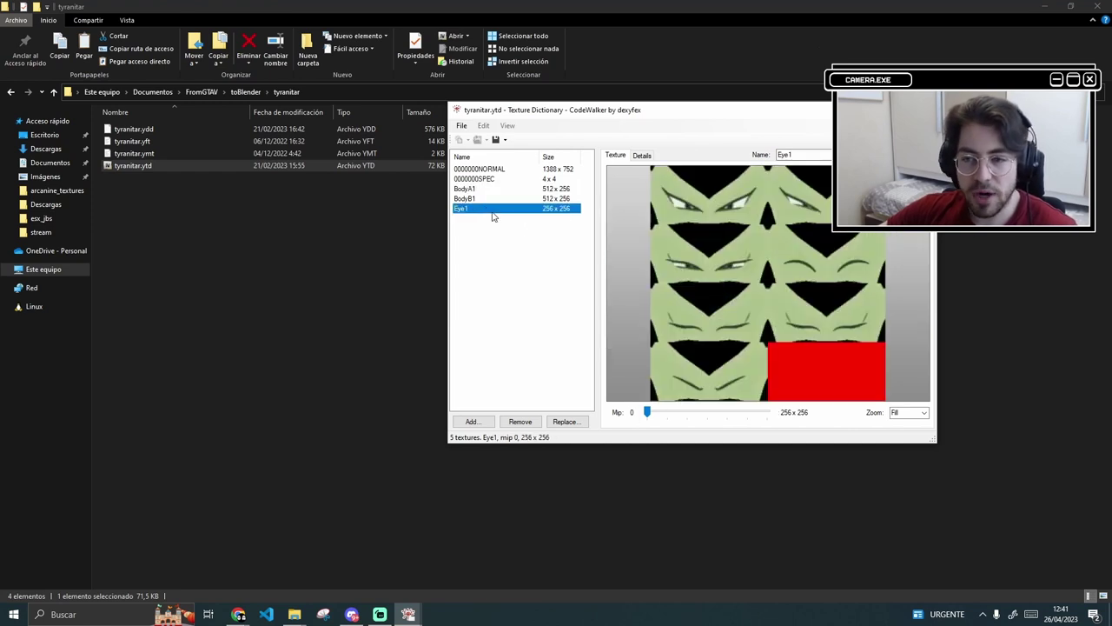
pyautogui.click(494, 199)
pyautogui.click(493, 190)
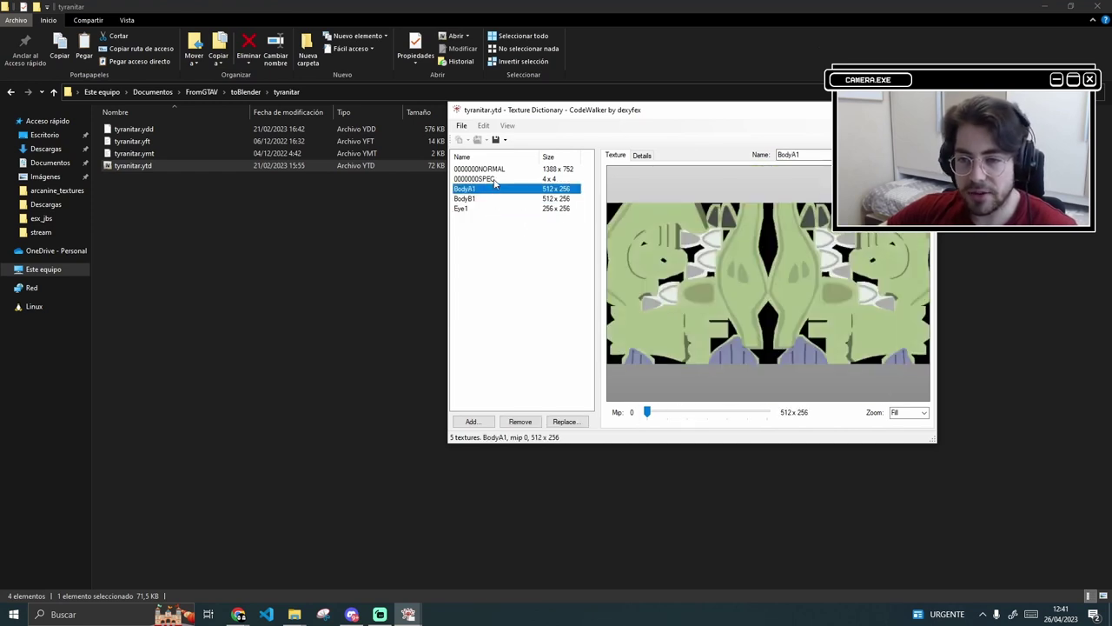
pyautogui.click(491, 182)
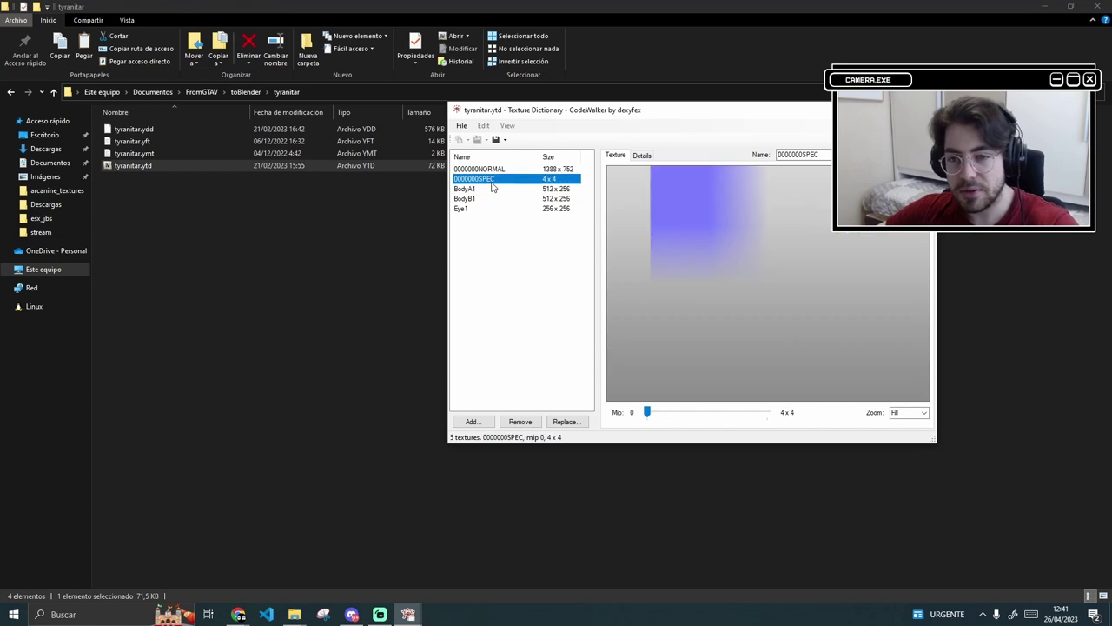
pyautogui.click(499, 170)
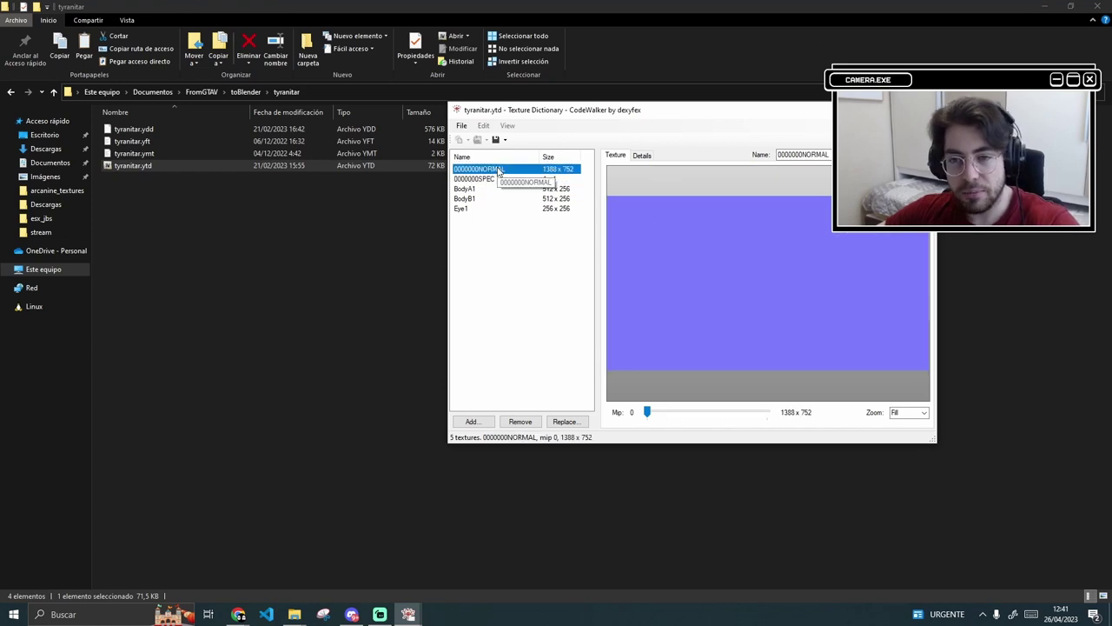
pyautogui.click(517, 188)
pyautogui.click(518, 179)
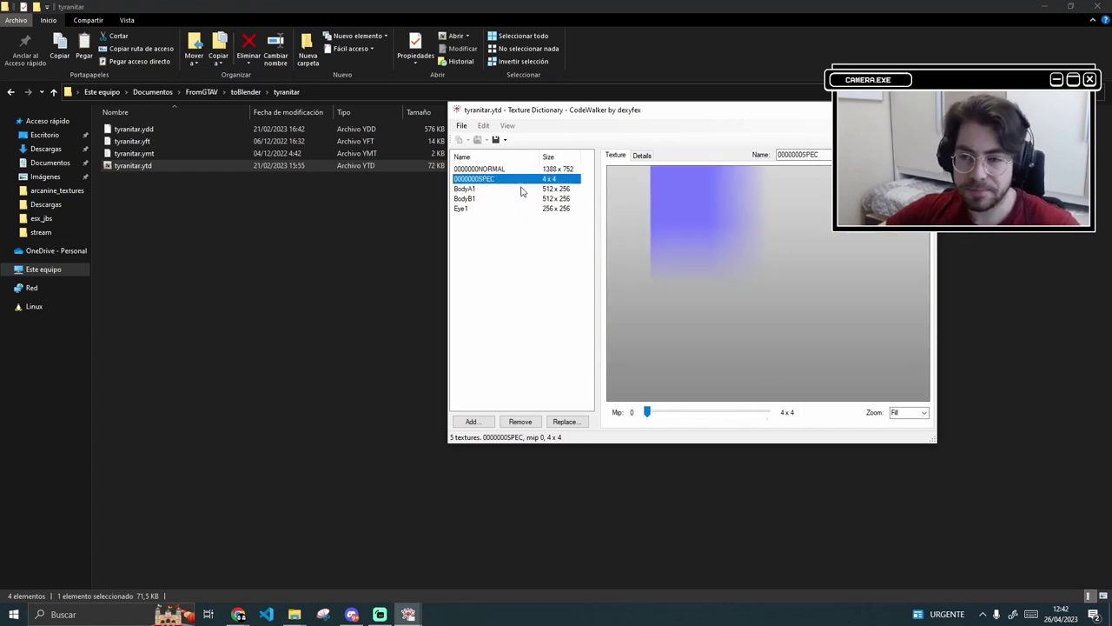
pyautogui.click(523, 190)
pyautogui.click(524, 199)
pyautogui.click(524, 209)
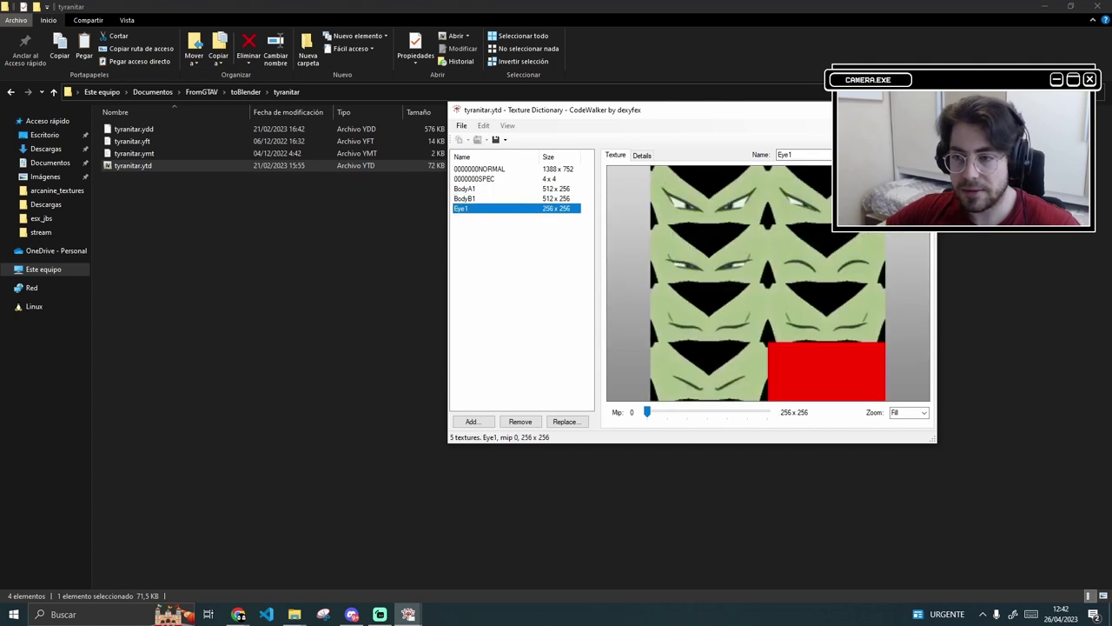
pyautogui.click(926, 109)
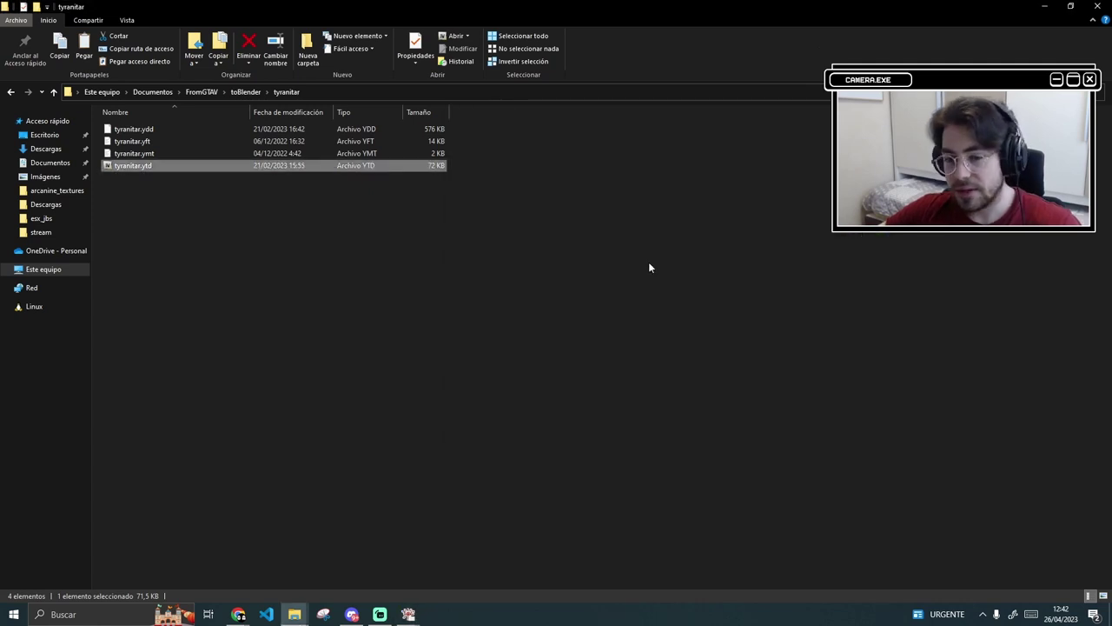
# - Bring CodeWalker's RPF Explorer over File Explorer and start editing its folder path
pyautogui.click(513, 527)
pyautogui.moveTo(380, 567)
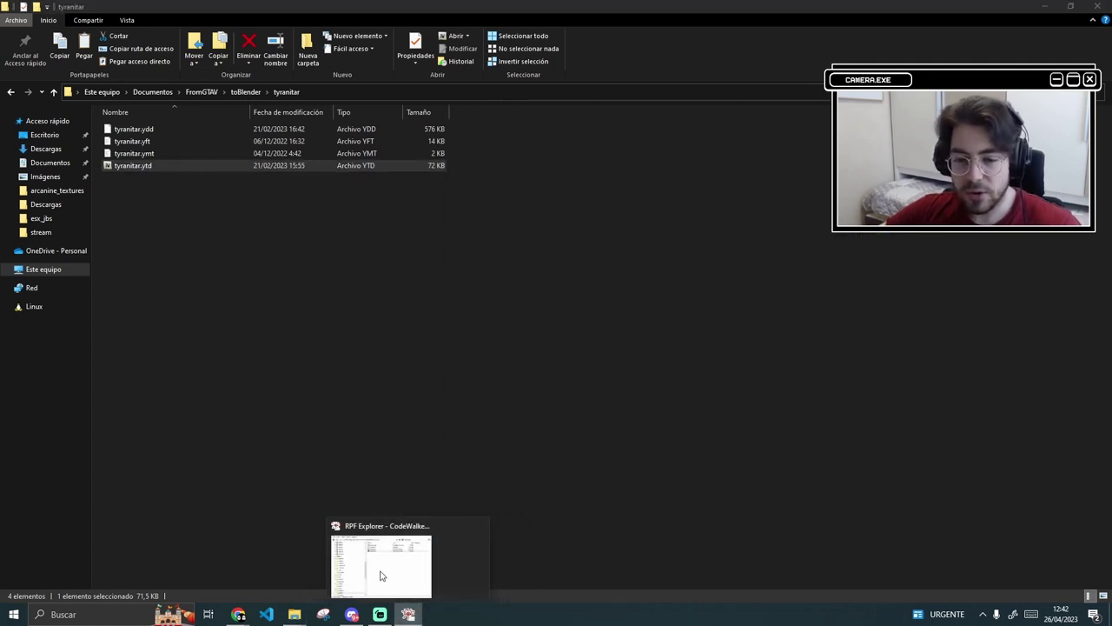
pyautogui.click(405, 567)
pyautogui.moveTo(452, 129); pyautogui.dragTo(564, 156)
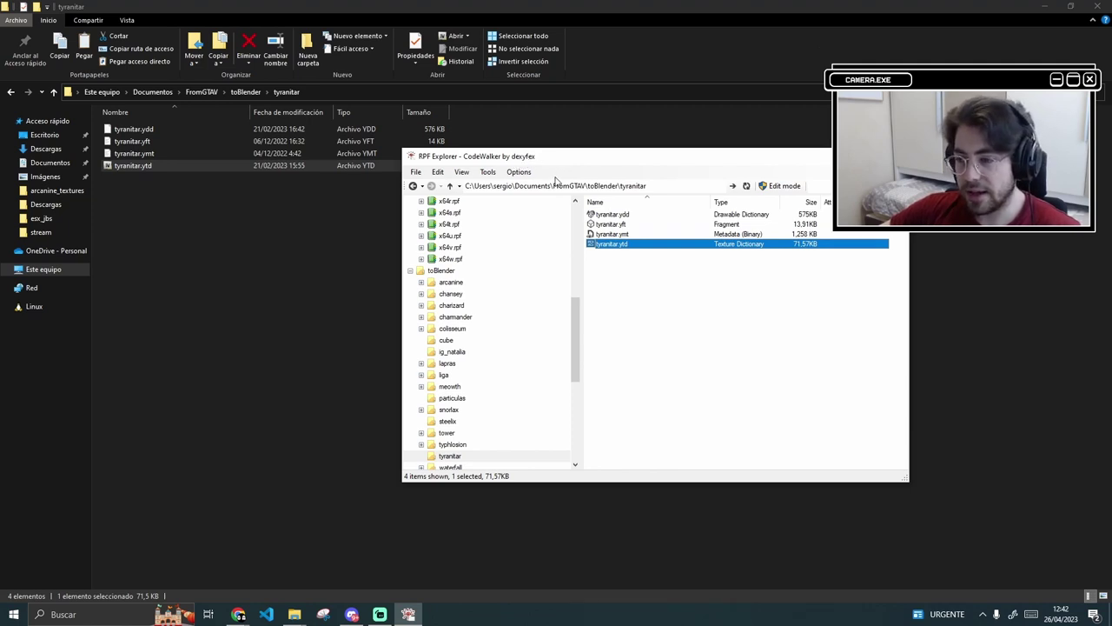
pyautogui.click(557, 186)
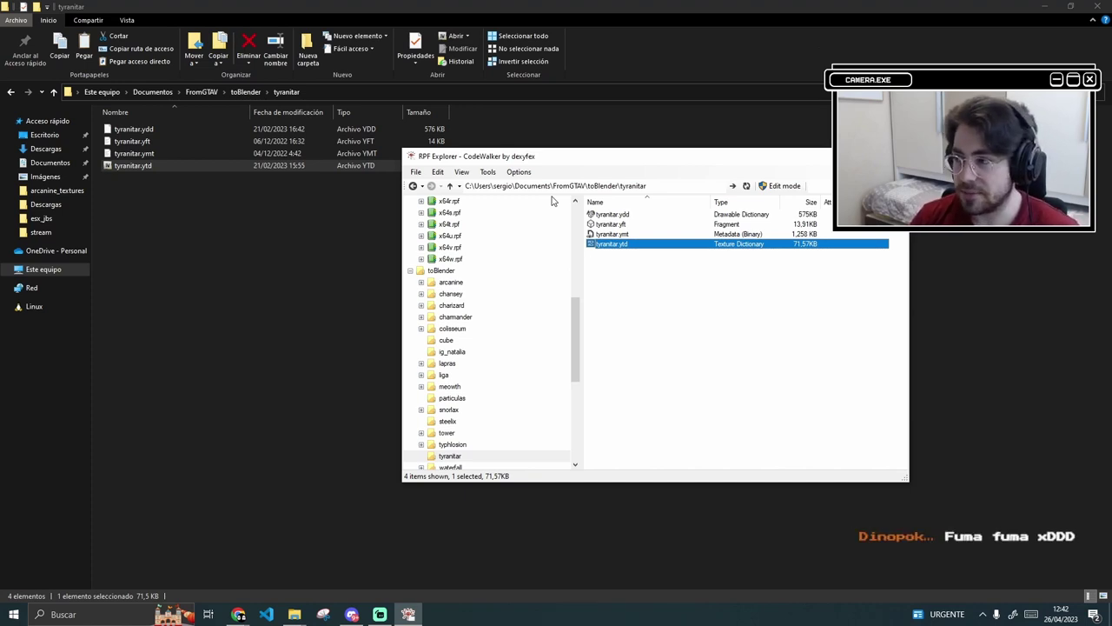
pyautogui.hotkey('alt', 'Tab')
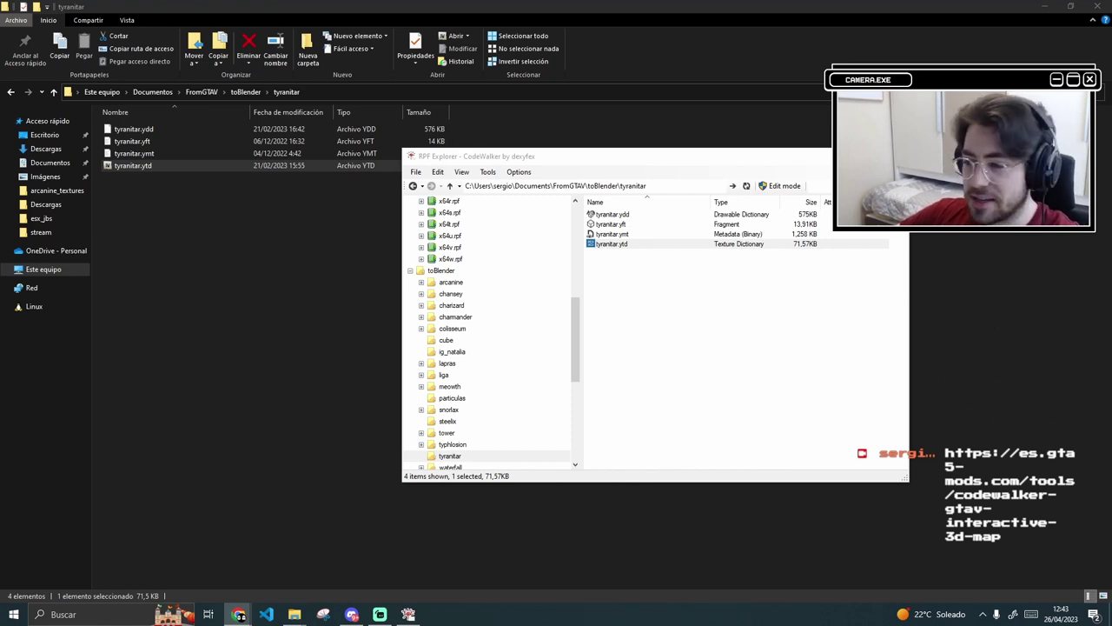
# - Search 'codewal', open CodeWalker.exe's file location, and launch the CodeWalker world viewer
pyautogui.click(69, 615)
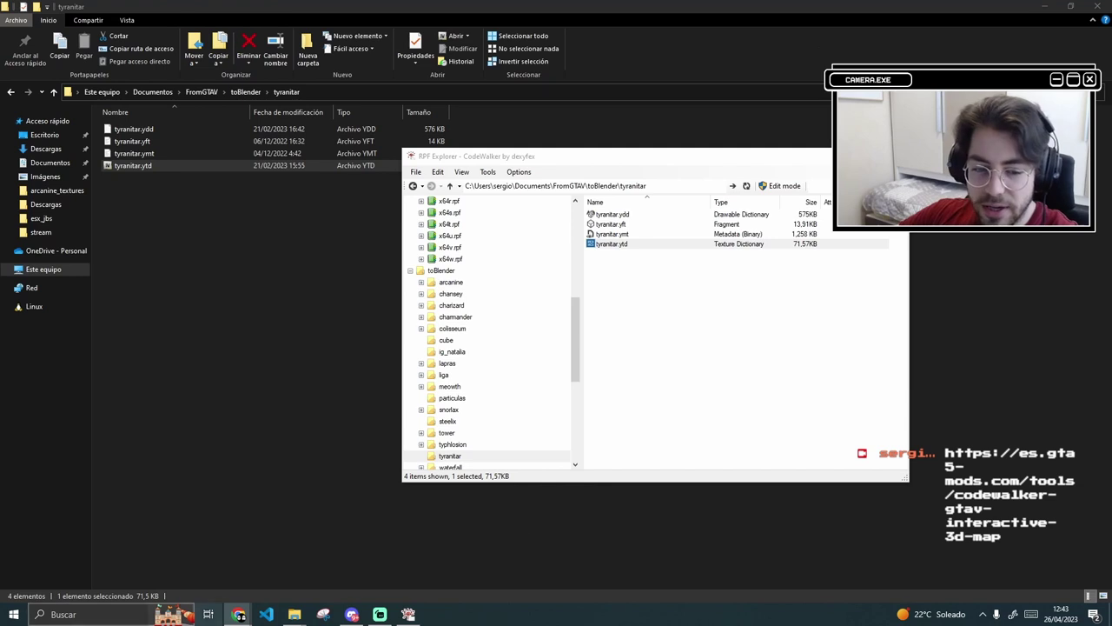
pyautogui.write('code')
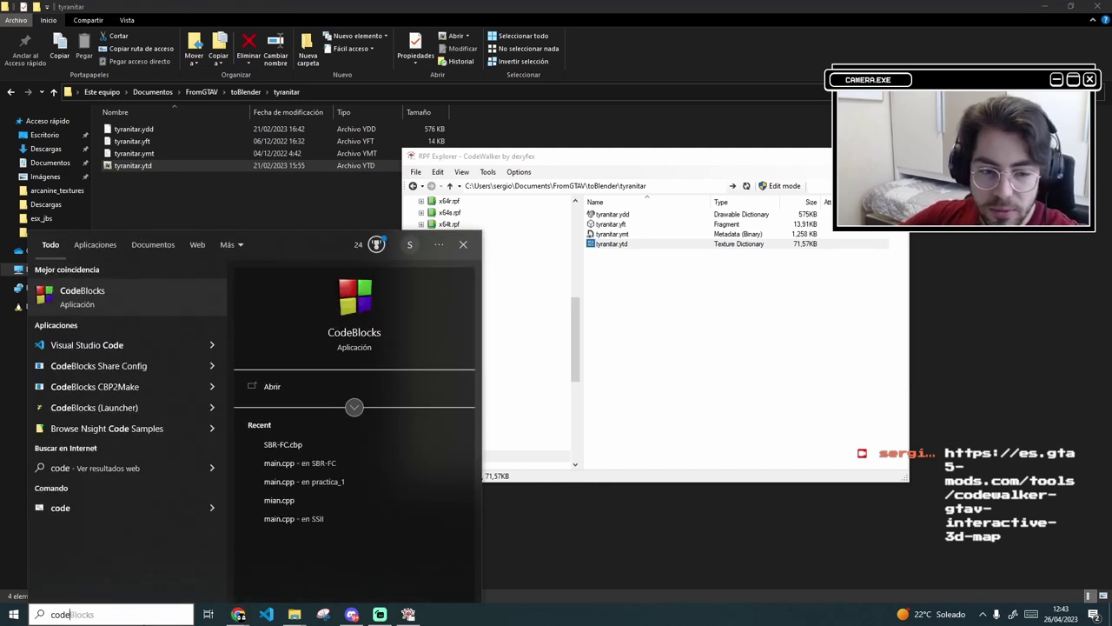
pyautogui.write('wal')
pyautogui.rightClick(142, 310)
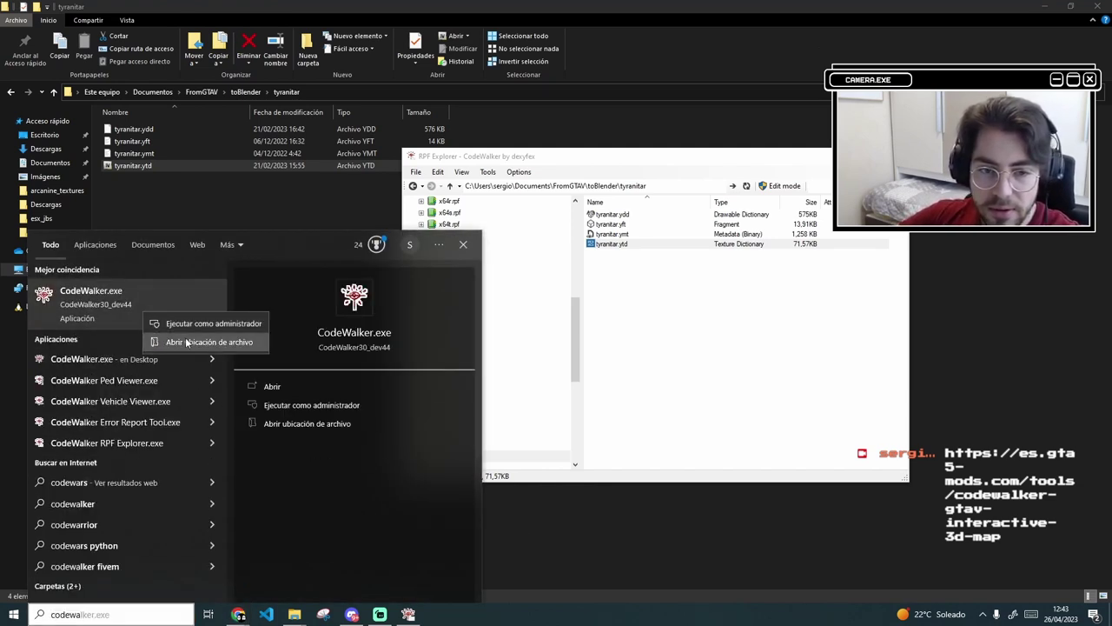
pyautogui.click(186, 341)
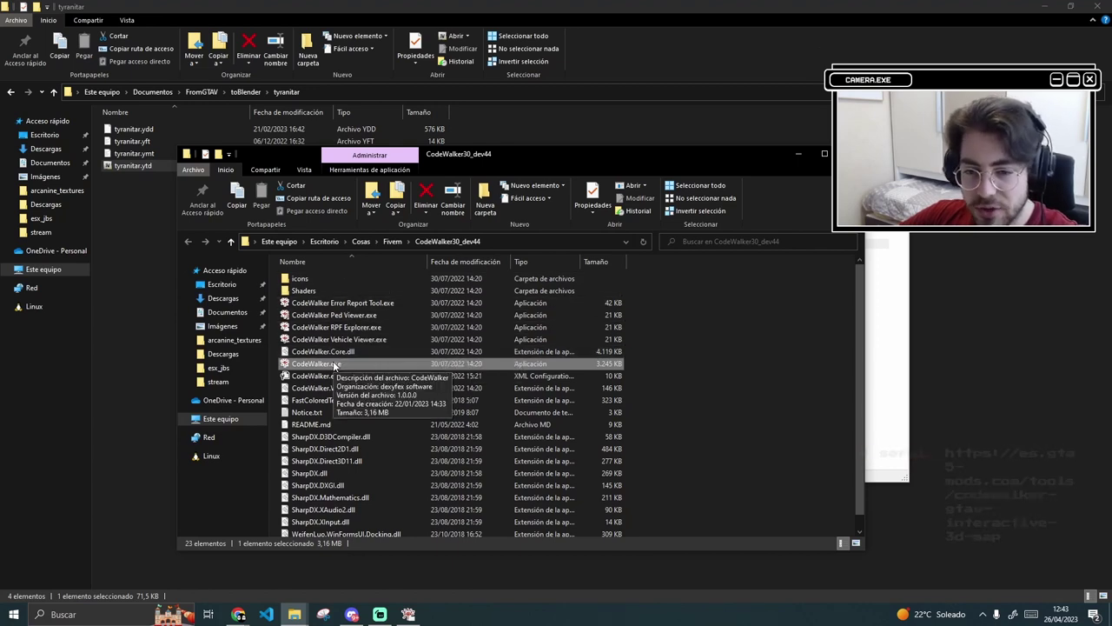
pyautogui.doubleClick(333, 363)
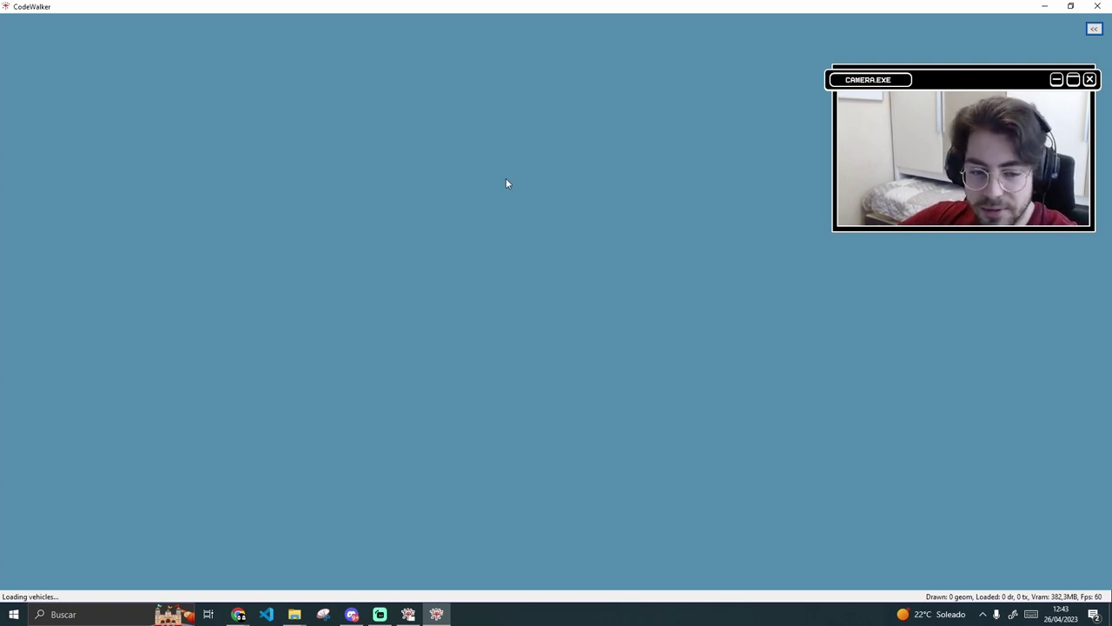
# - Fly toward the construction site and right-click through its objects until hw1_27_frame is selected
pyautogui.press('w')
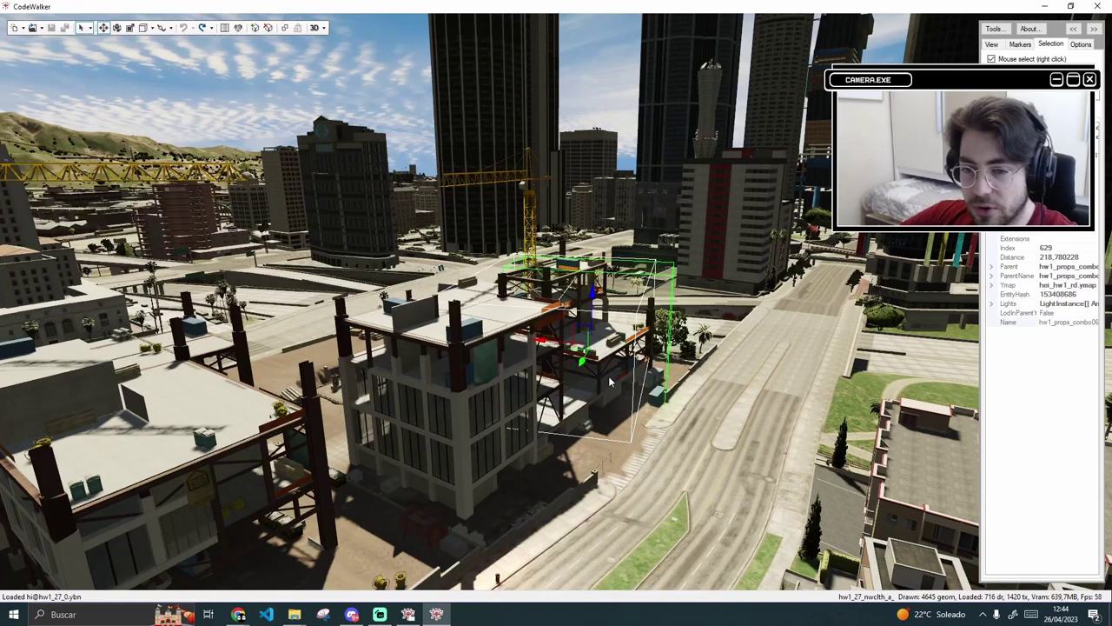
pyautogui.rightClick(601, 348)
pyautogui.rightClick(457, 198)
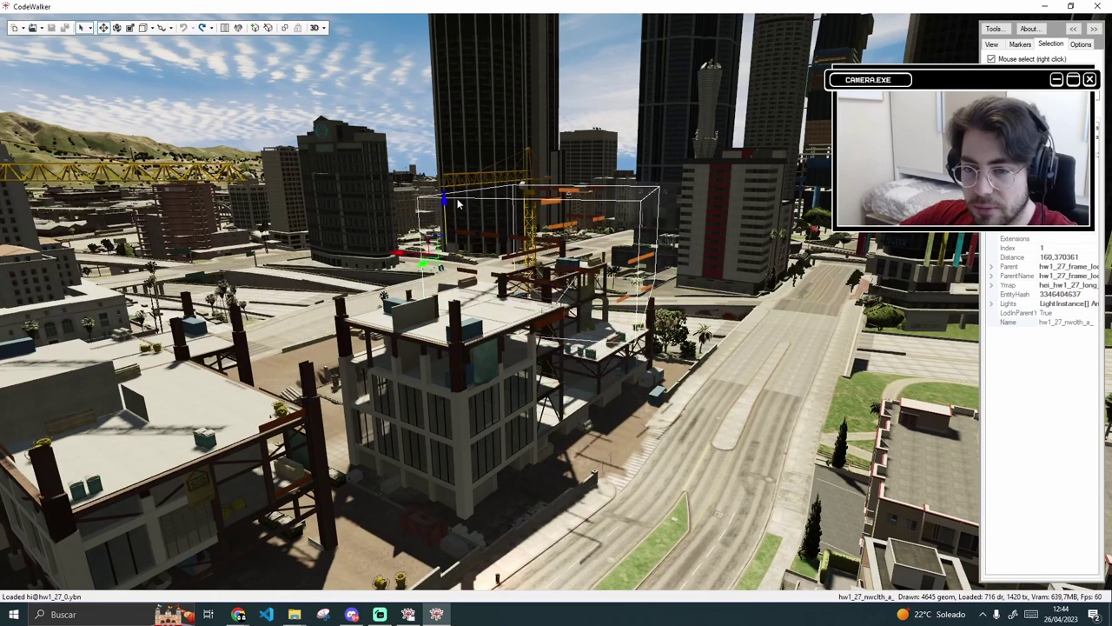
pyautogui.rightClick(511, 360)
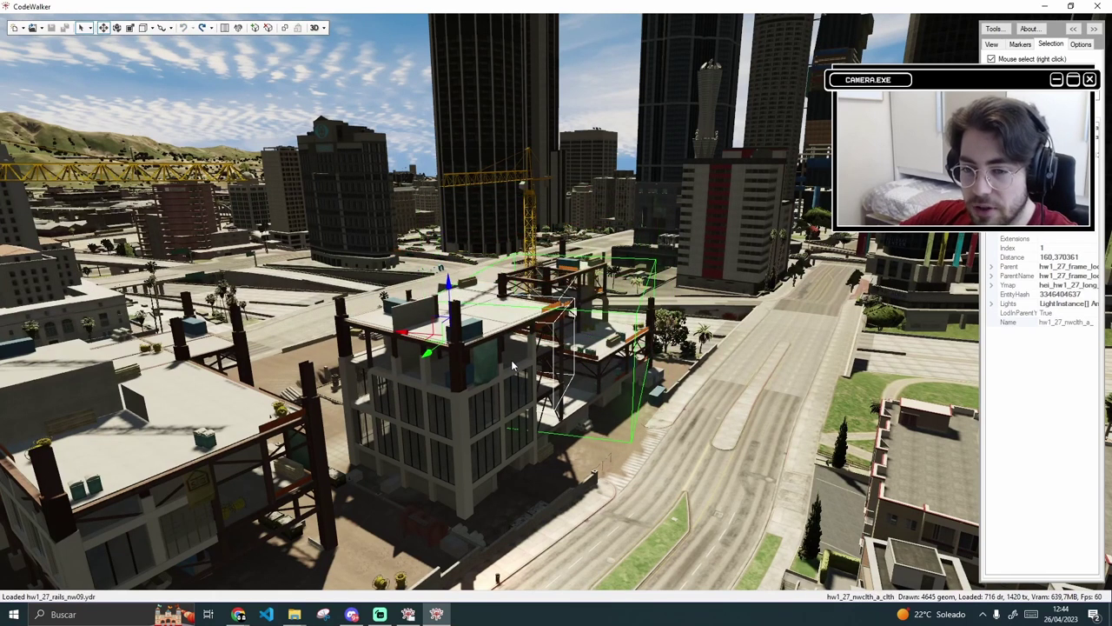
pyautogui.rightClick(447, 295)
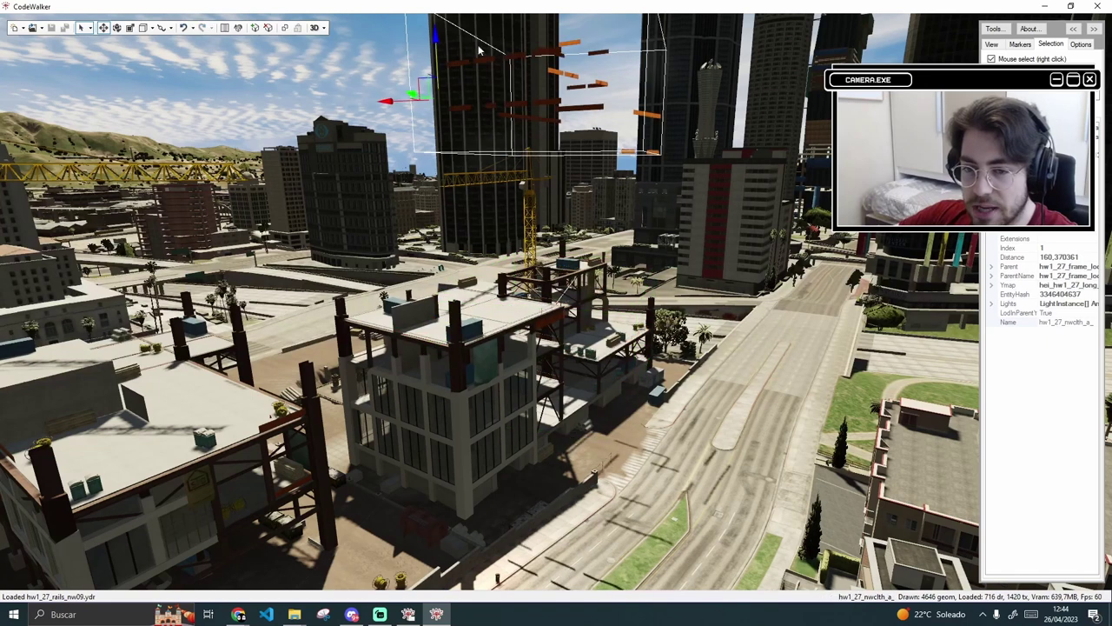
pyautogui.rightClick(449, 295)
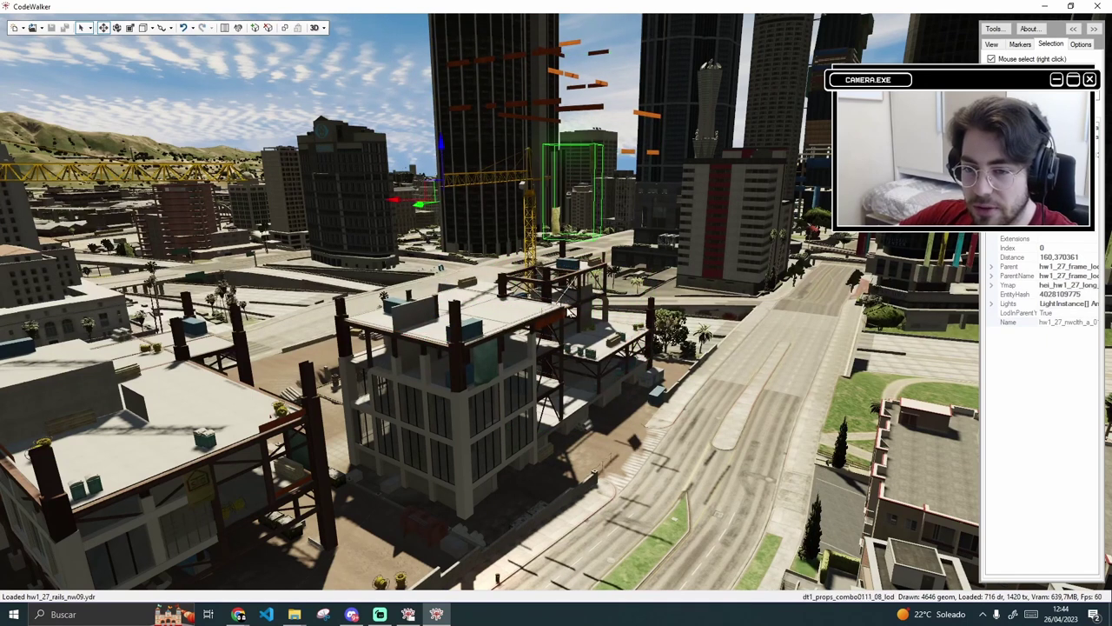
pyautogui.rightClick(505, 291)
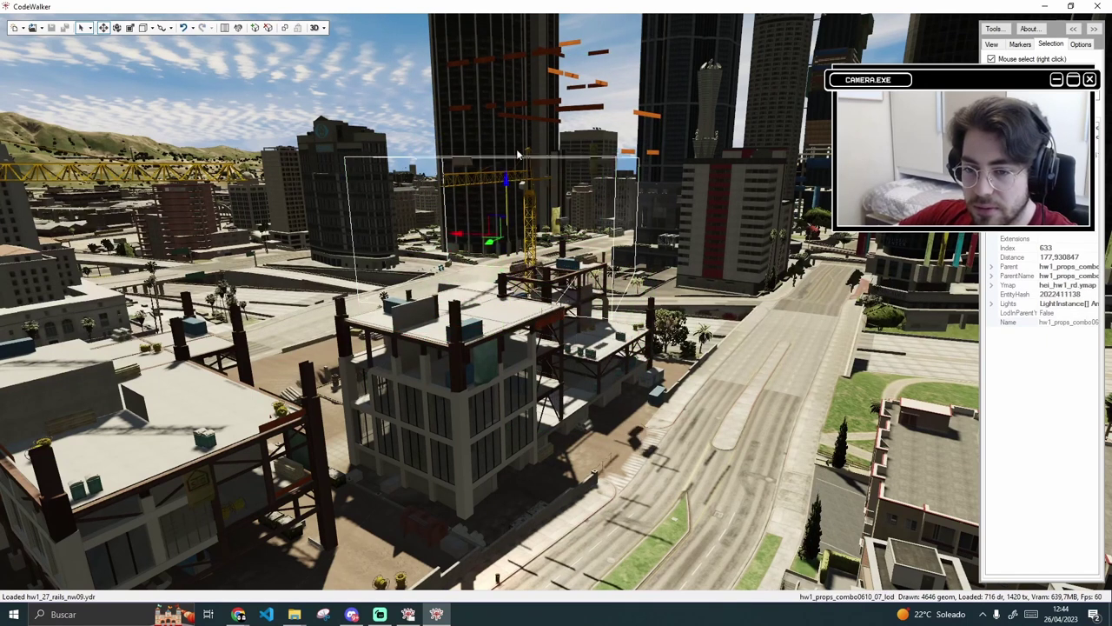
pyautogui.rightClick(528, 320)
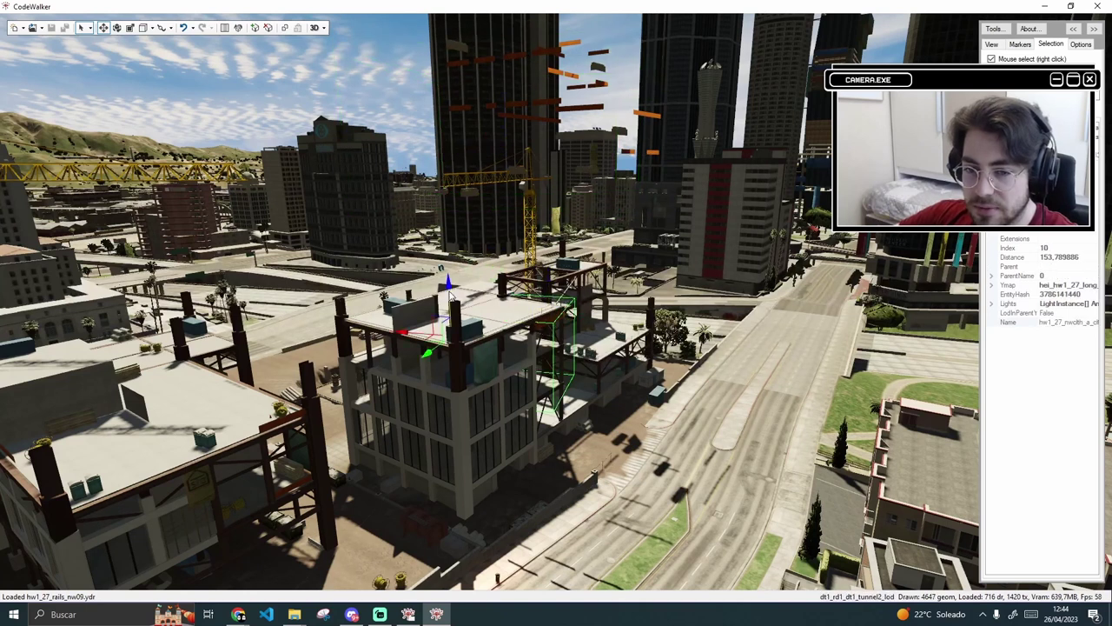
pyautogui.rightClick(451, 295)
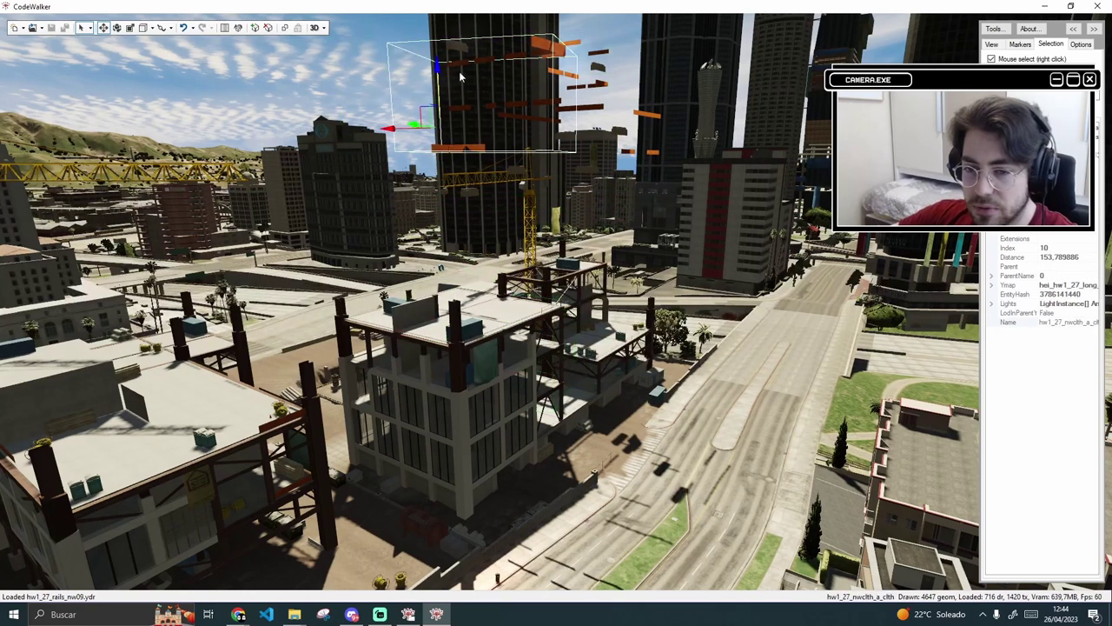
pyautogui.rightClick(546, 355)
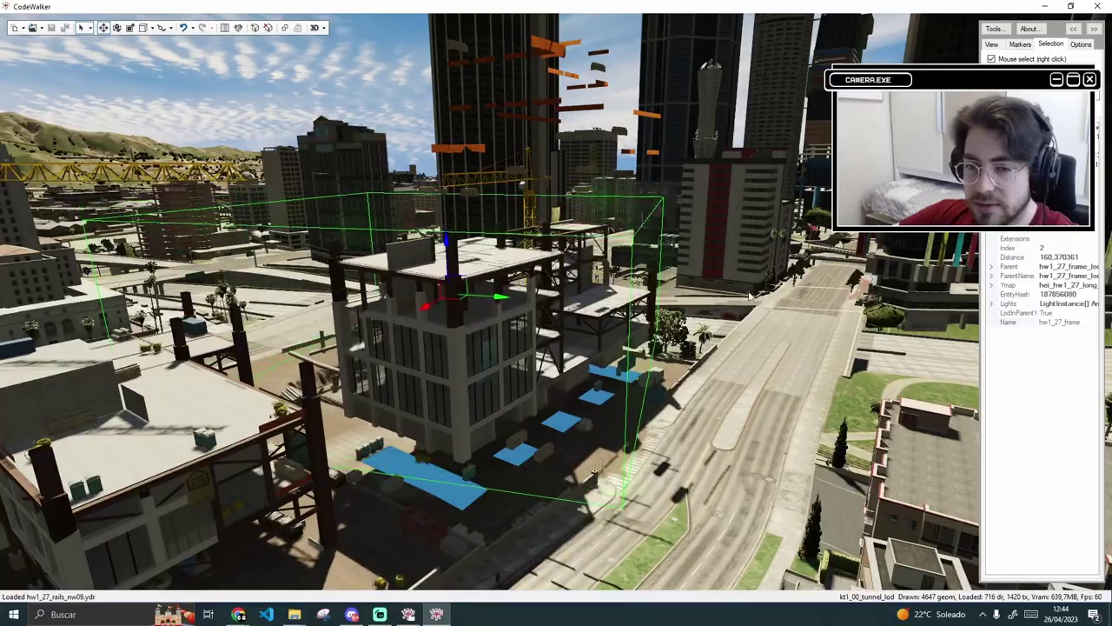
# - Orbit and zoom the camera around the hw1_27_frame building to view it from several angles
pyautogui.moveTo(749, 296); pyautogui.dragTo(660, 300)
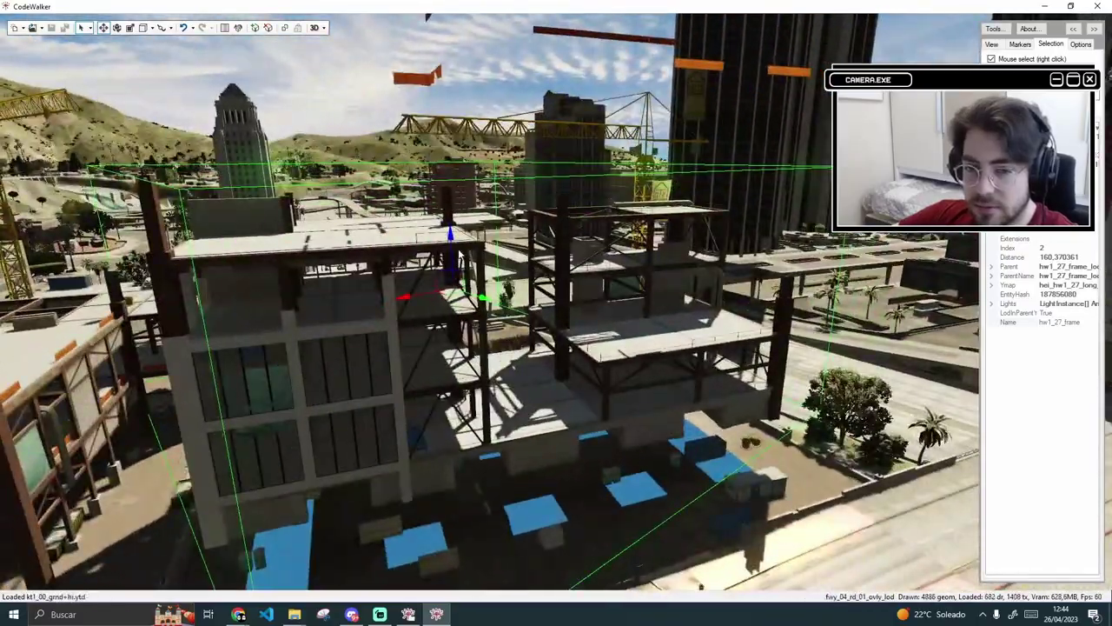
pyautogui.moveTo(557, 300); pyautogui.dragTo(660, 300)
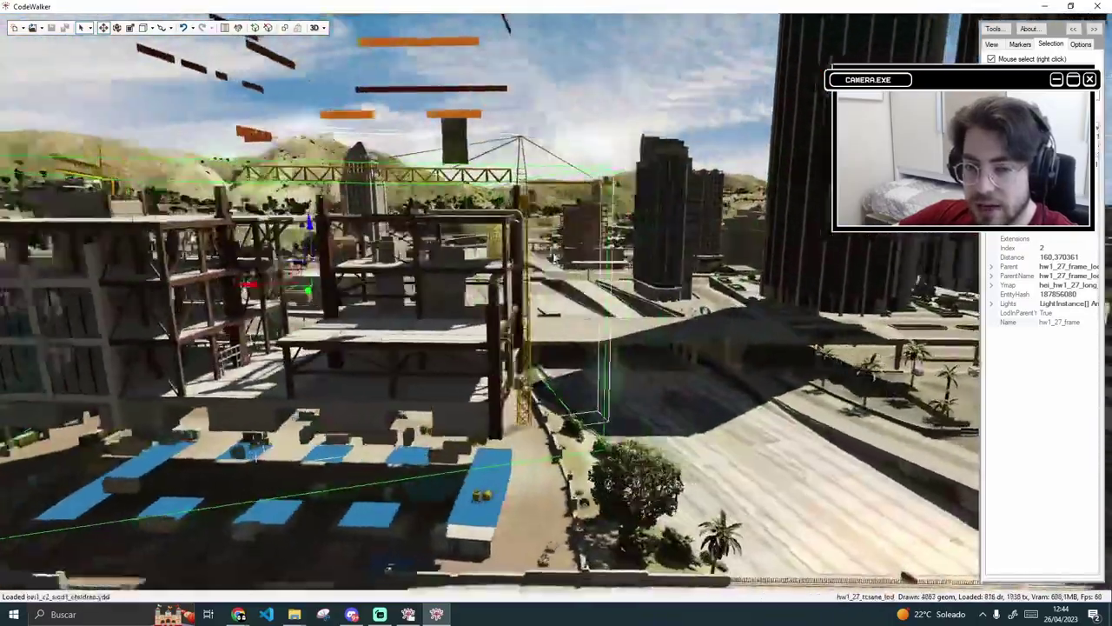
pyautogui.moveTo(557, 255)
pyautogui.mouseDown()
pyautogui.moveTo(605, 417)
pyautogui.moveTo(598, 367)
pyautogui.moveTo(630, 371)
pyautogui.moveTo(528, 512)
pyautogui.moveTo(826, 386)
pyautogui.moveTo(1097, 6)
pyautogui.mouseUp()
pyautogui.scroll(3, 606, 417)
pyautogui.scroll(-2, 606, 417)
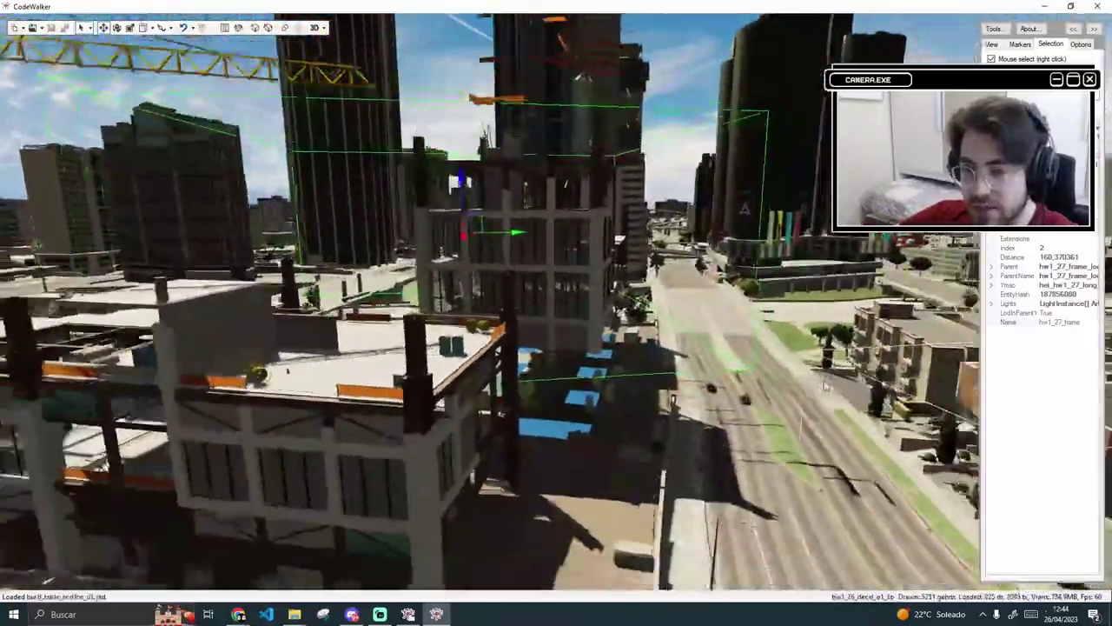
pyautogui.scroll(-3, 826, 387)
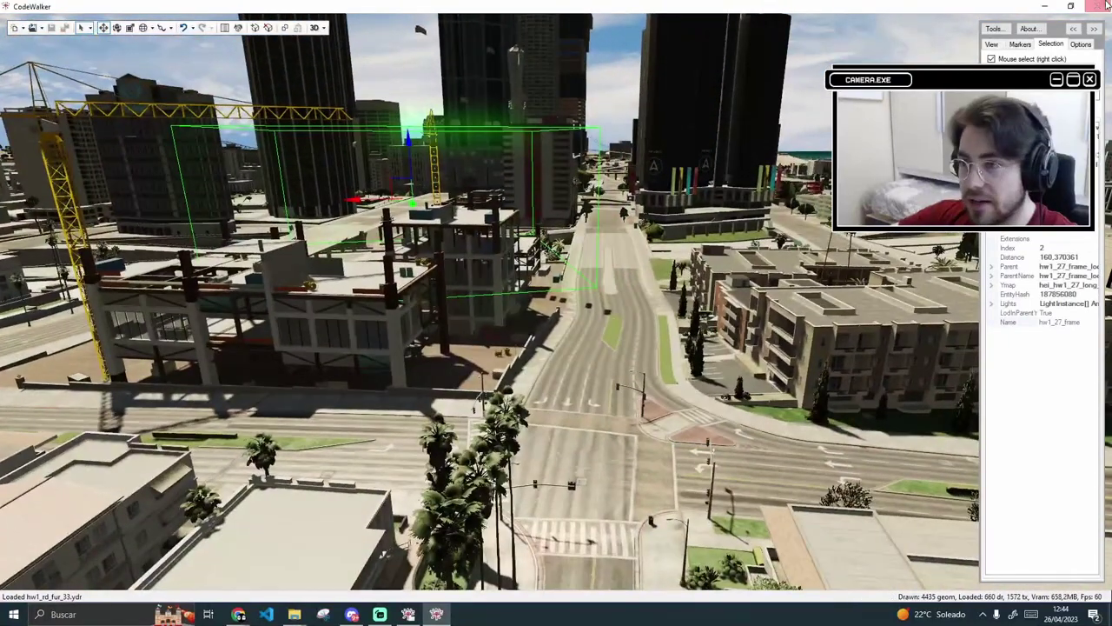
# - Close the world viewer and launch CodeWalker RPF Explorer.exe from the CodeWalker30_dev44 folder
pyautogui.click(1097, 6)
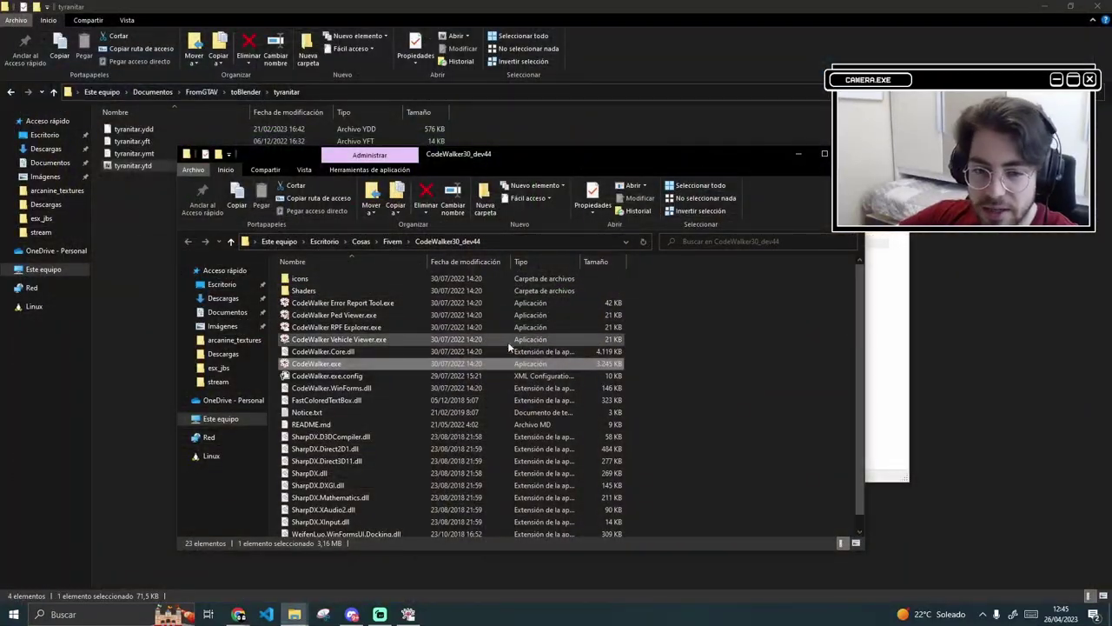
pyautogui.click(371, 317)
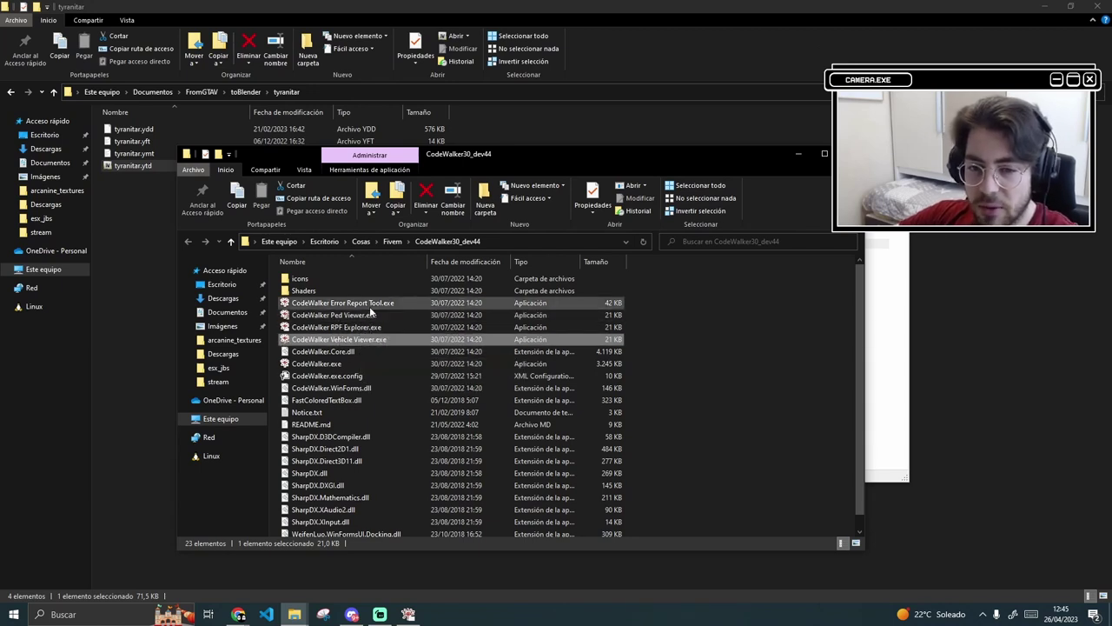
pyautogui.click(334, 329)
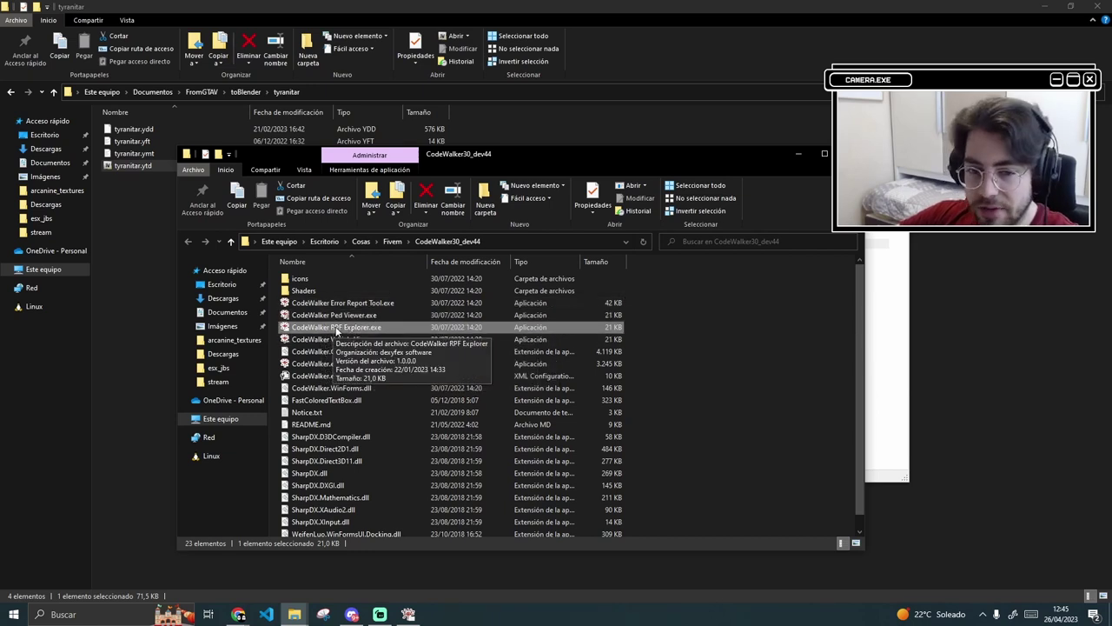
pyautogui.doubleClick(392, 331)
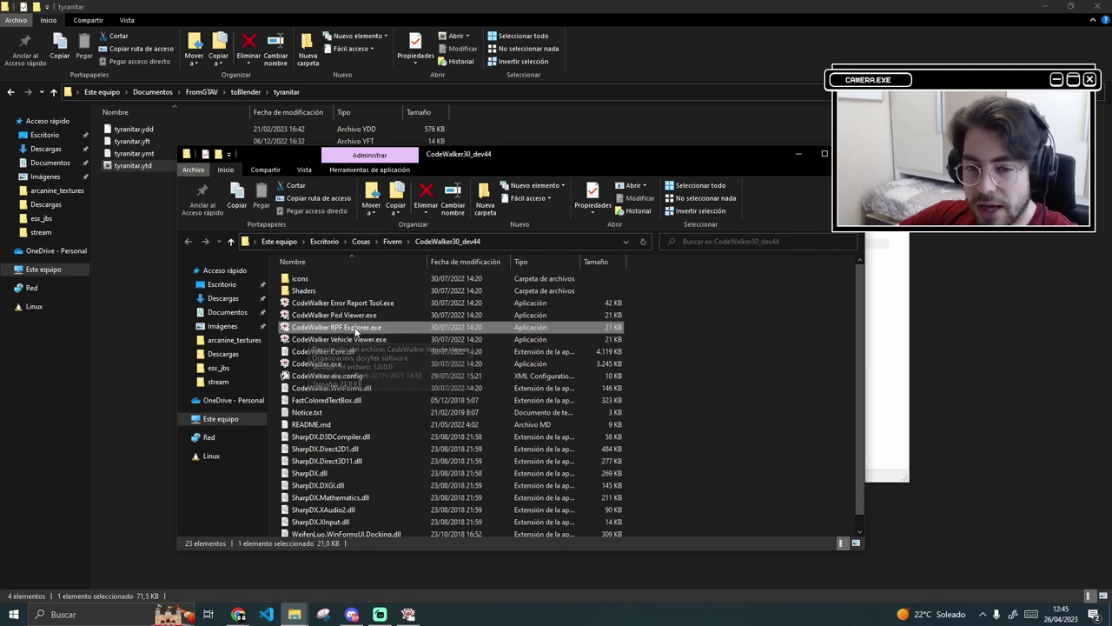
# - Browse the GTA V root folder tree in RPF Explorer down to the toBlender folder
pyautogui.scroll(9, 504, 335)
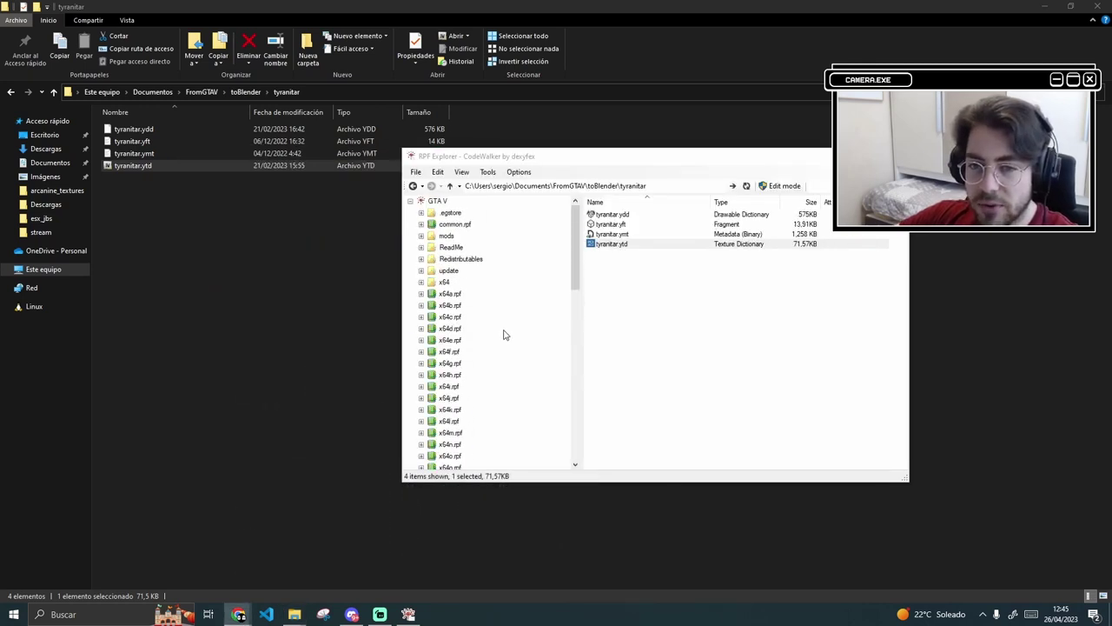
pyautogui.click(439, 201)
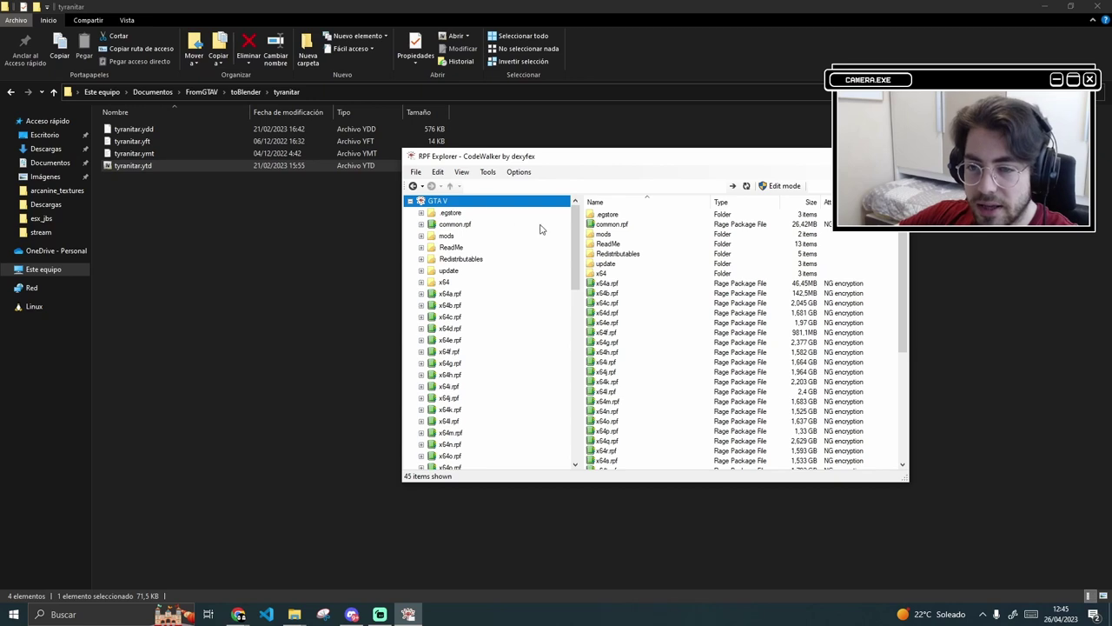
pyautogui.scroll(-3, 613, 233)
pyautogui.scroll(-4, 628, 249)
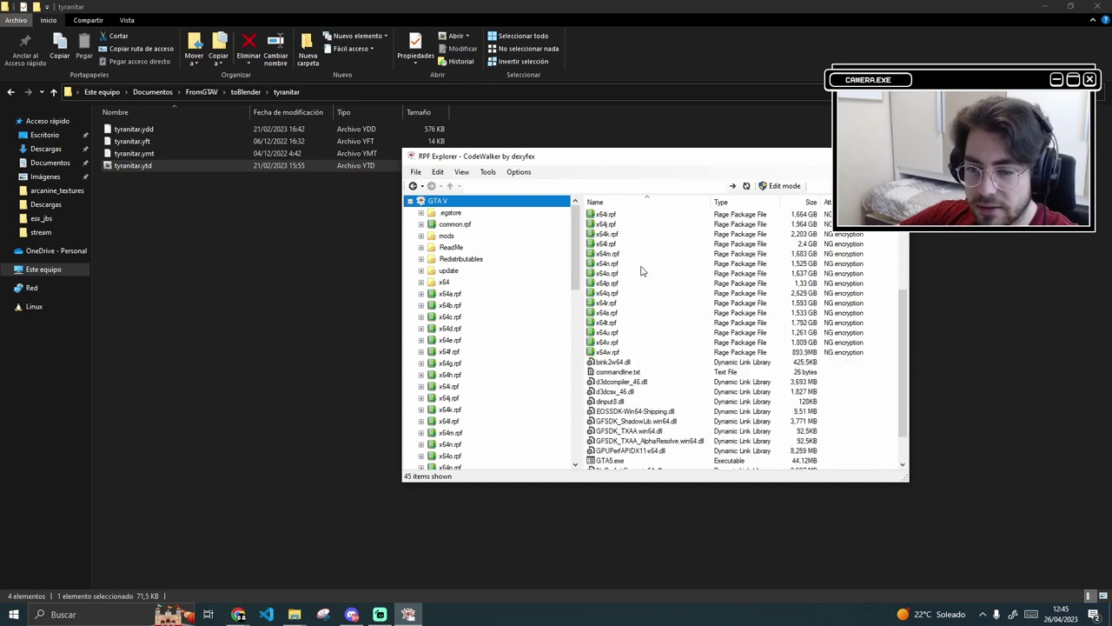
pyautogui.scroll(7, 640, 268)
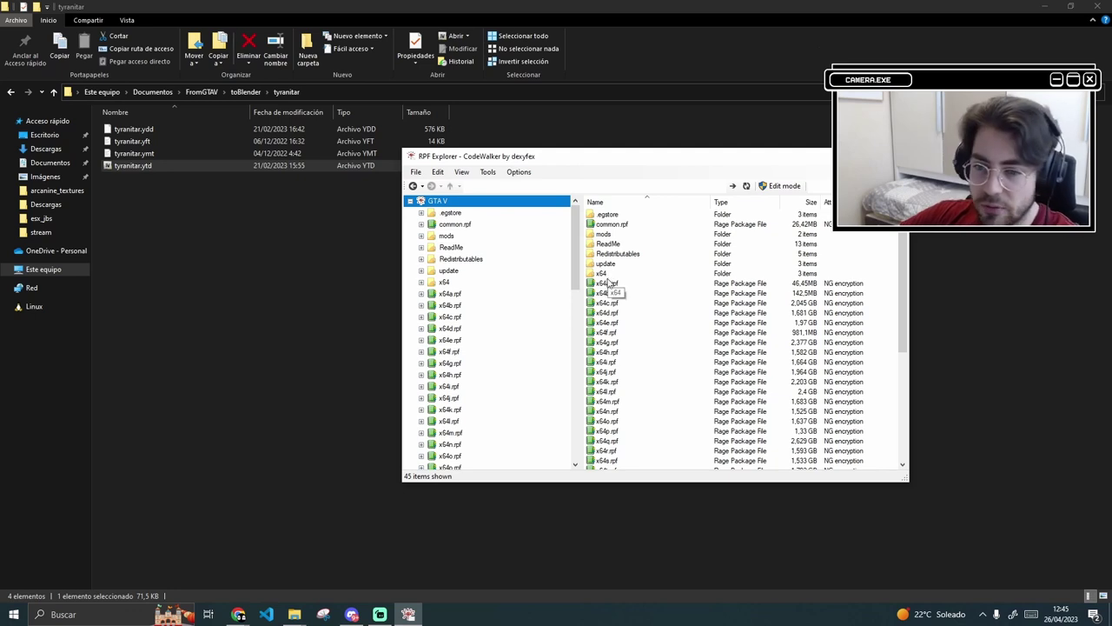
pyautogui.scroll(-5, 609, 282)
pyautogui.scroll(5, 658, 275)
pyautogui.scroll(-3, 622, 296)
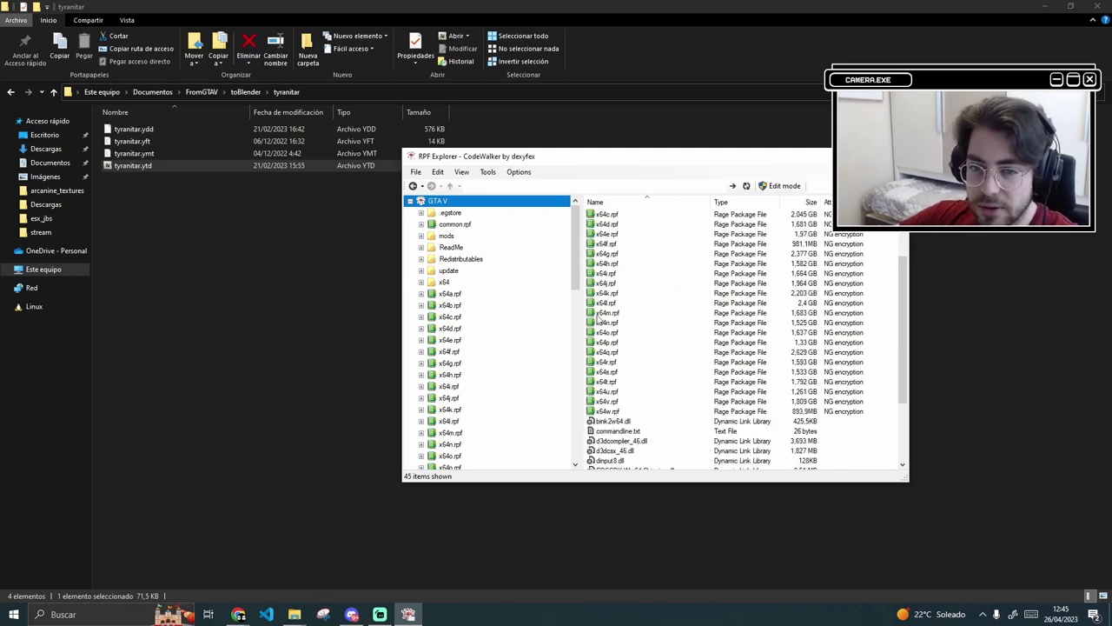
pyautogui.scroll(-6, 537, 282)
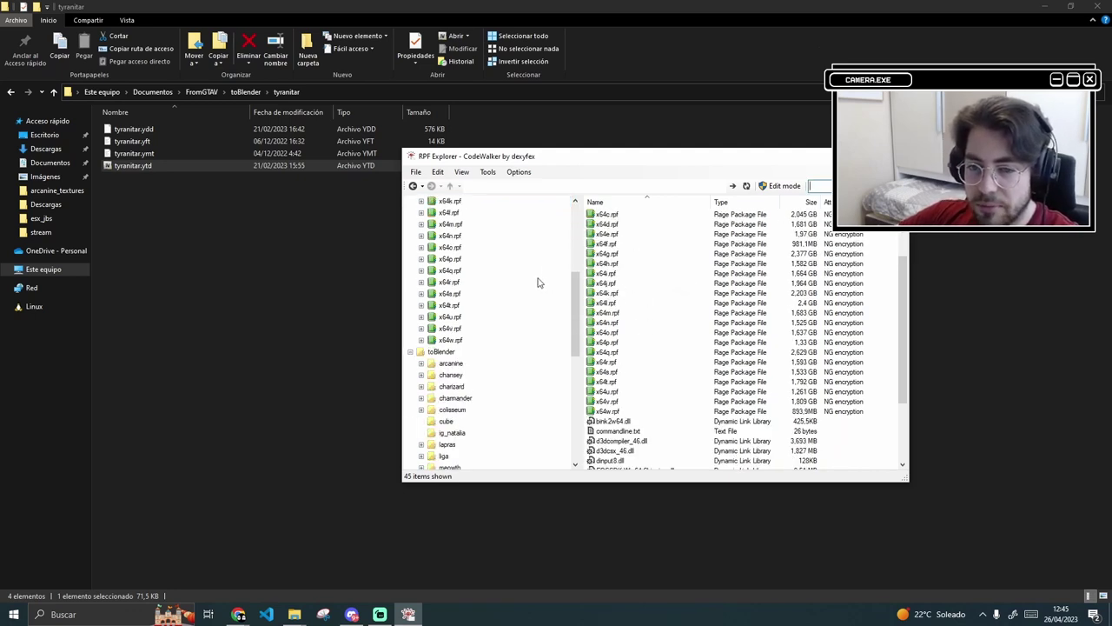
pyautogui.scroll(-4, 535, 291)
pyautogui.click(416, 172)
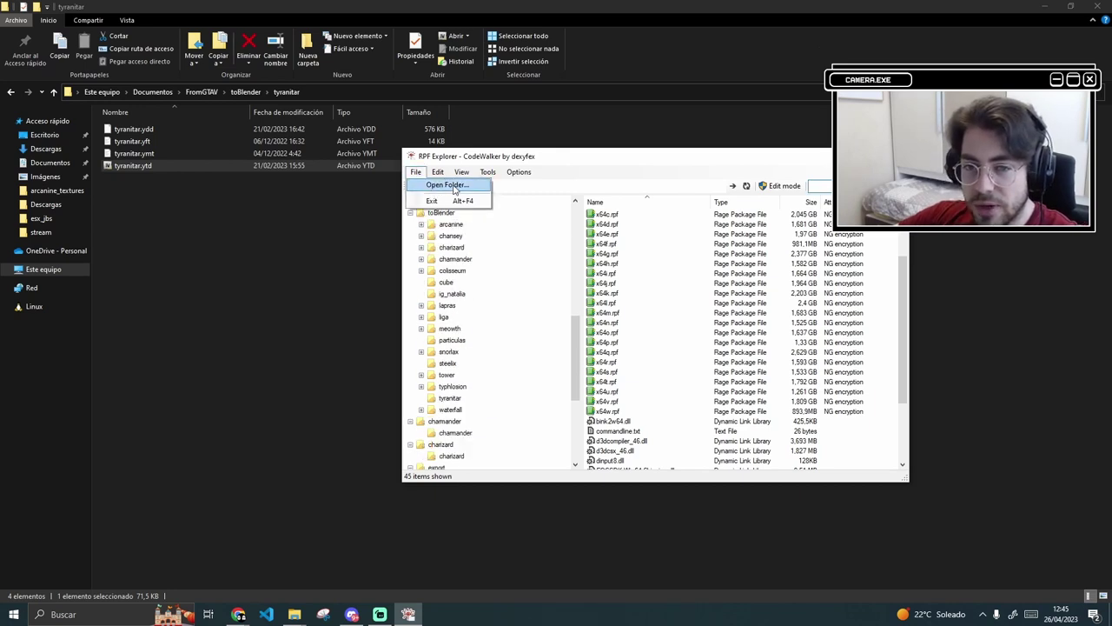
pyautogui.scroll(-3, 502, 339)
pyautogui.scroll(-2, 504, 405)
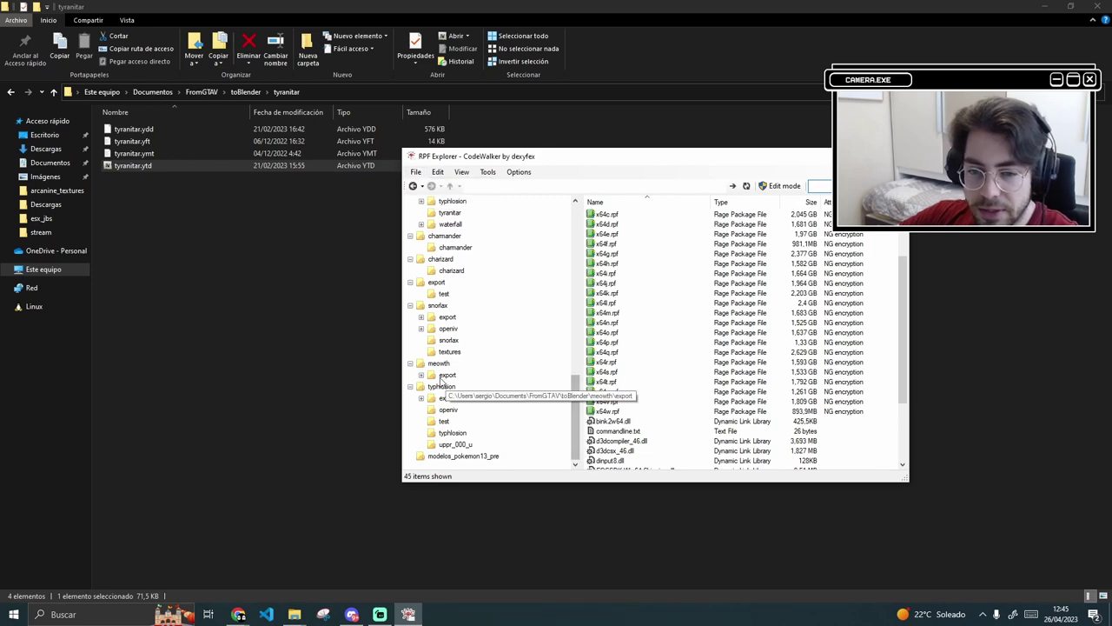
pyautogui.scroll(4, 452, 277)
pyautogui.scroll(2, 451, 277)
pyautogui.click(451, 272)
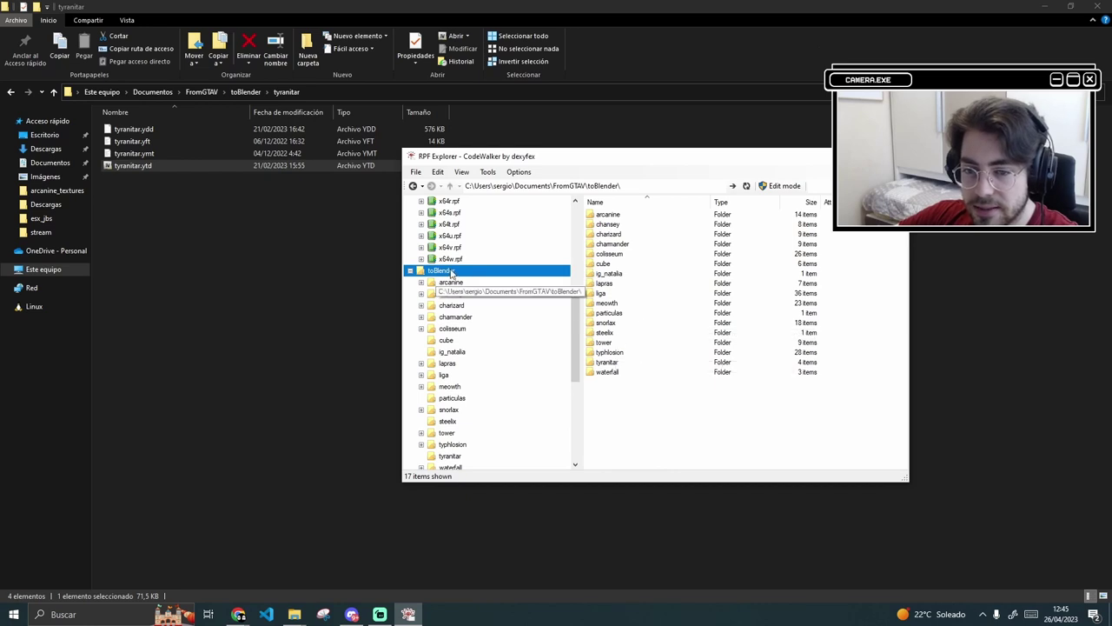
# - Open the tyranitar folder inside toBlender and drag-select its four files
pyautogui.click(593, 186)
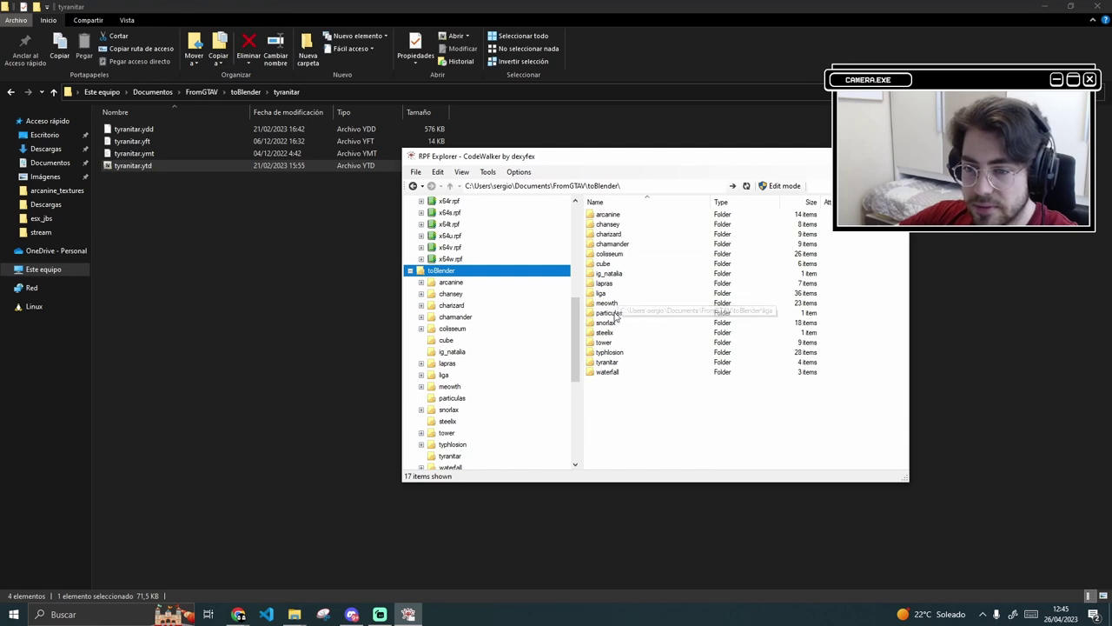
pyautogui.doubleClick(612, 363)
pyautogui.moveTo(615, 264); pyautogui.dragTo(611, 216)
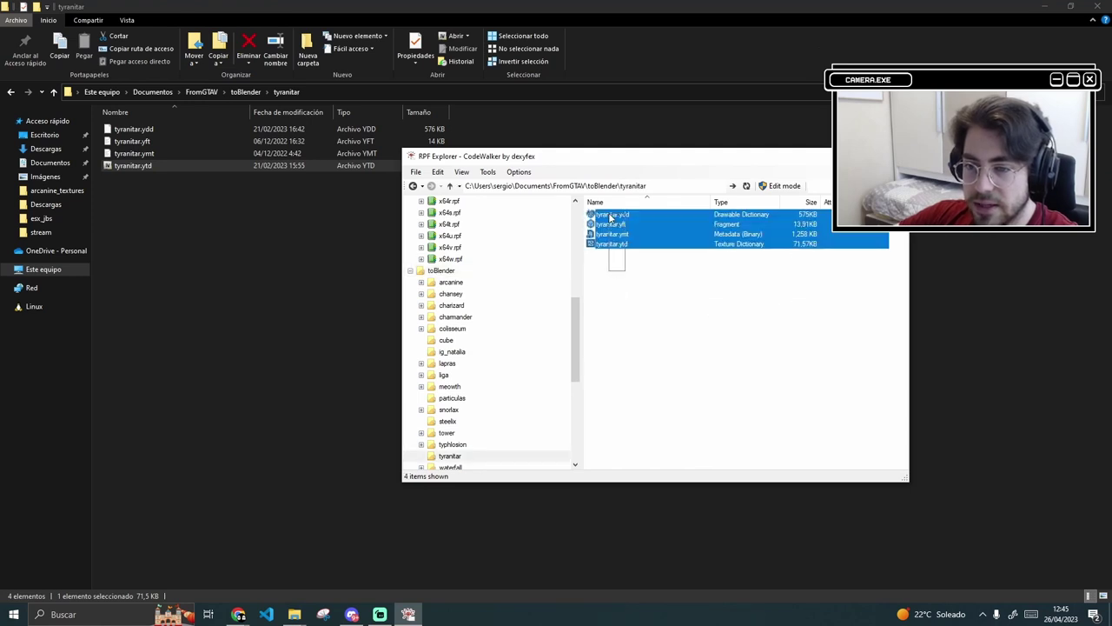
pyautogui.click(660, 271)
pyautogui.doubleClick(619, 218)
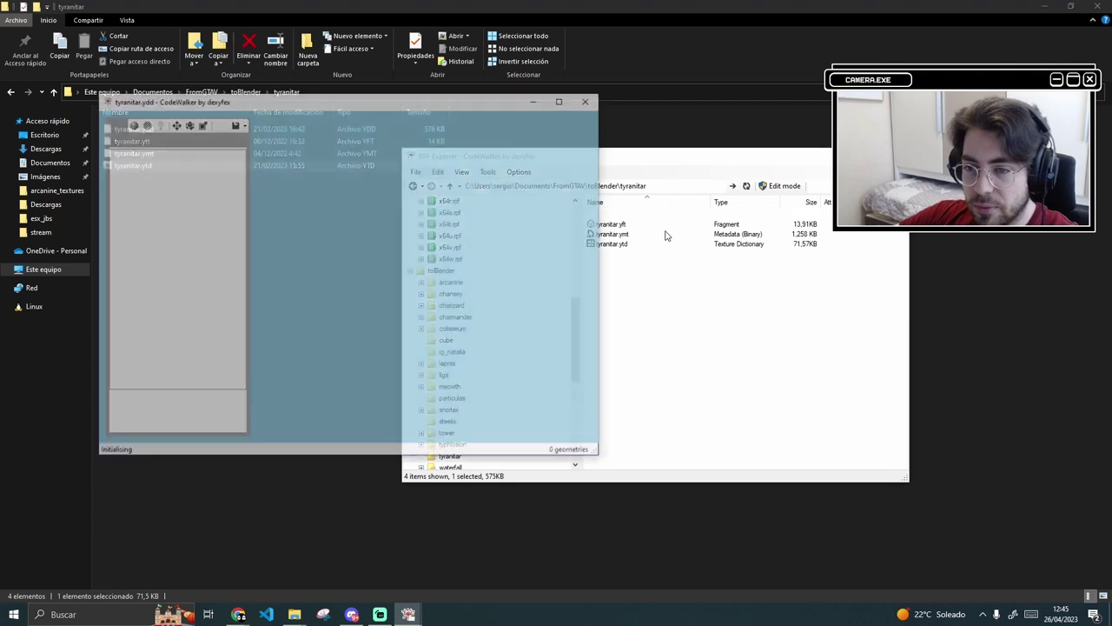
pyautogui.moveTo(295, 99); pyautogui.dragTo(539, 174)
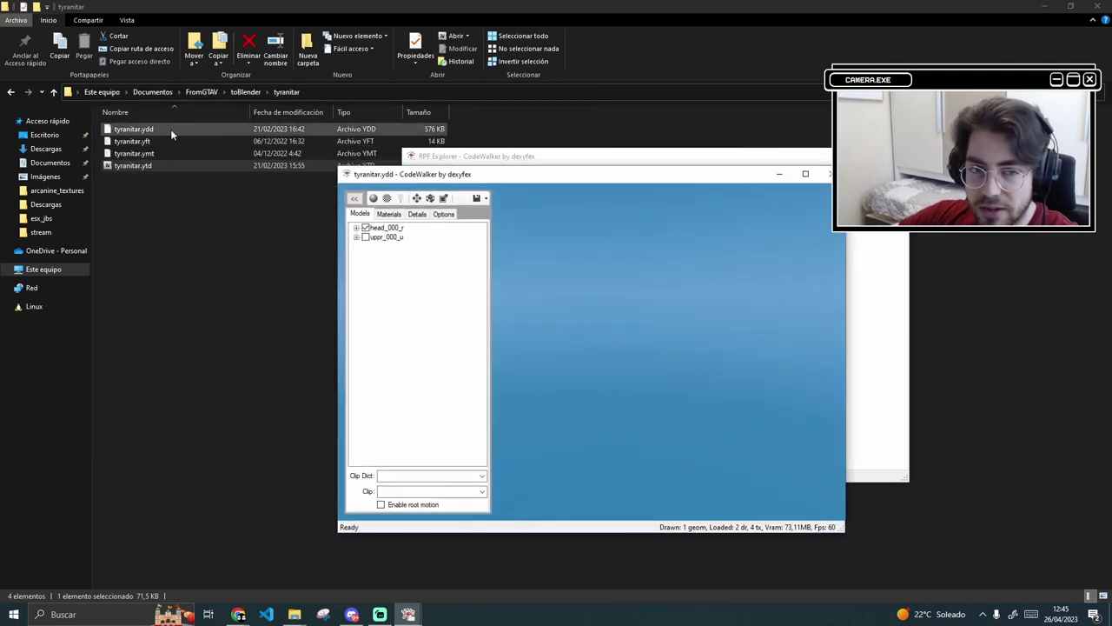
pyautogui.click(366, 236)
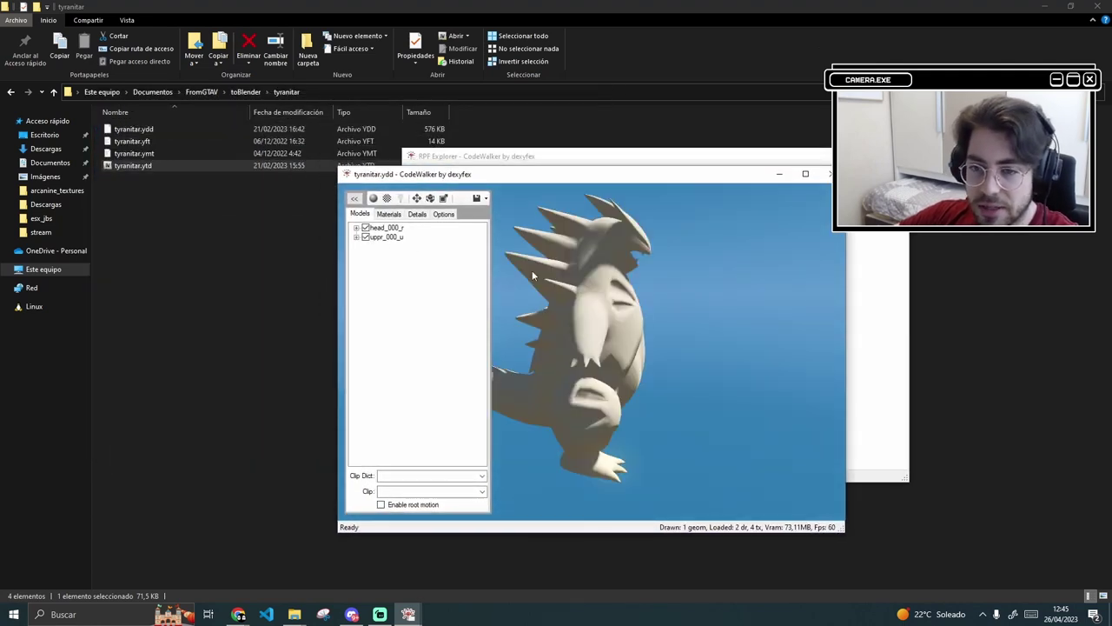
pyautogui.moveTo(532, 270); pyautogui.dragTo(770, 189)
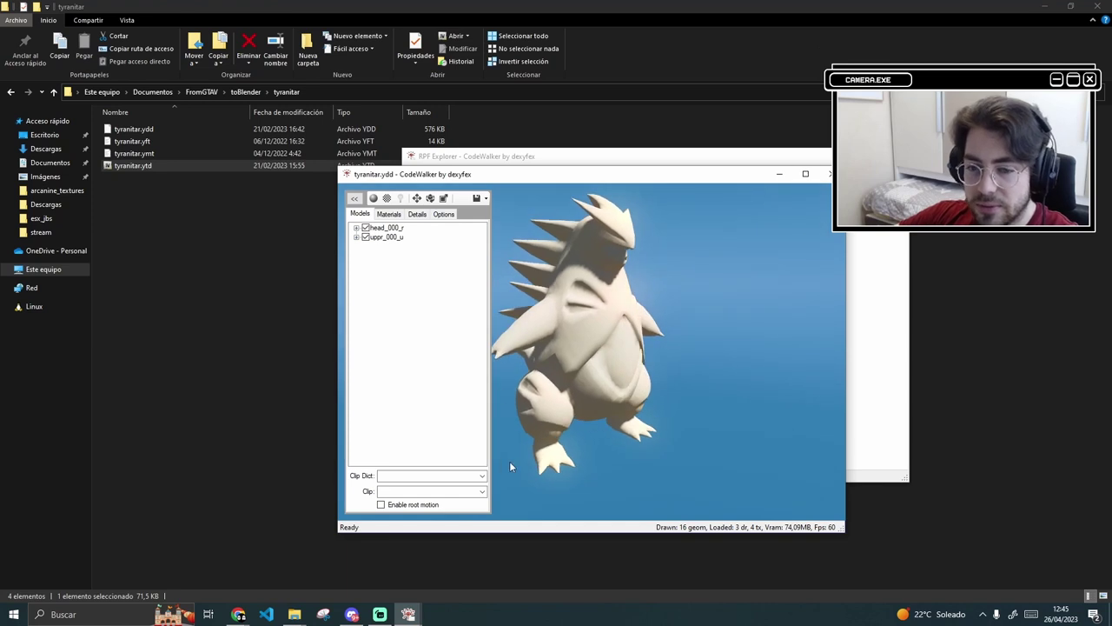
pyautogui.click(480, 475)
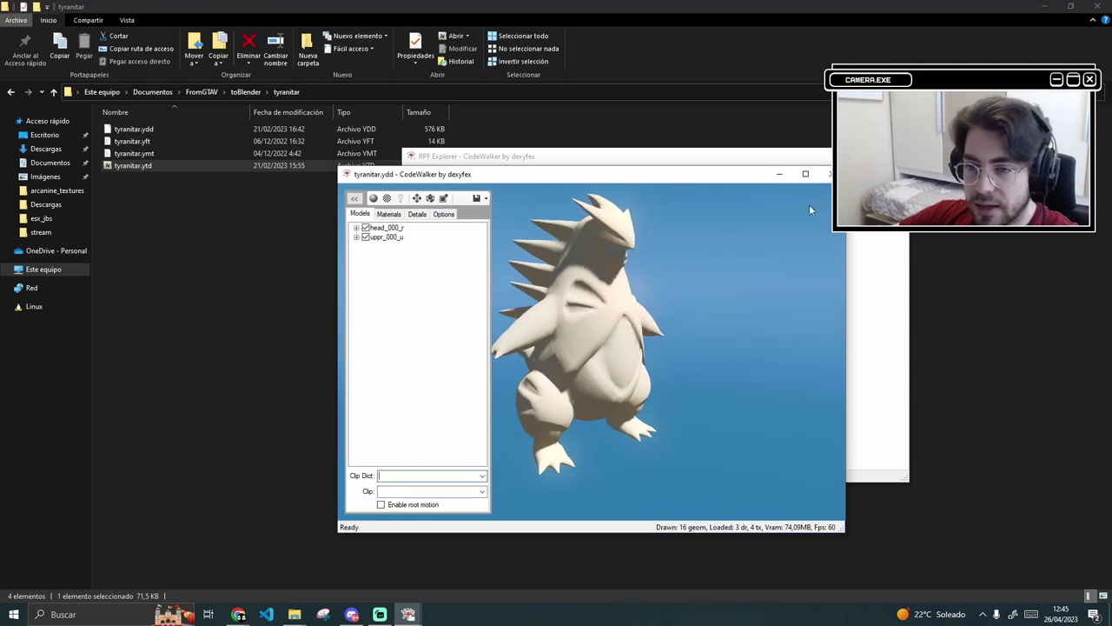
pyautogui.click(830, 173)
pyautogui.doubleClick(608, 224)
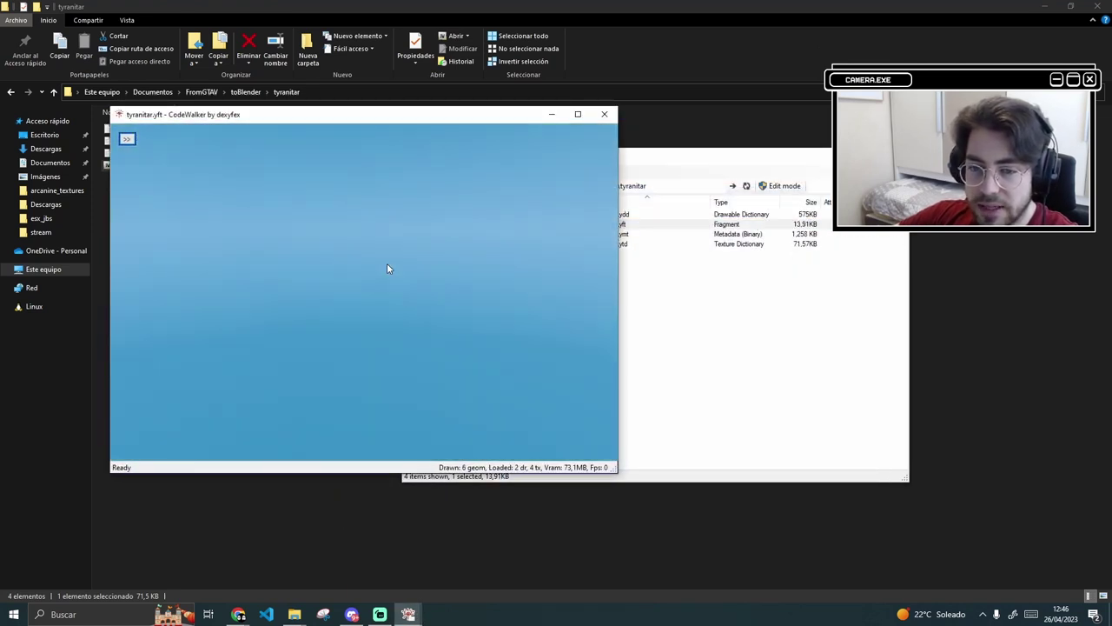
pyautogui.click(127, 140)
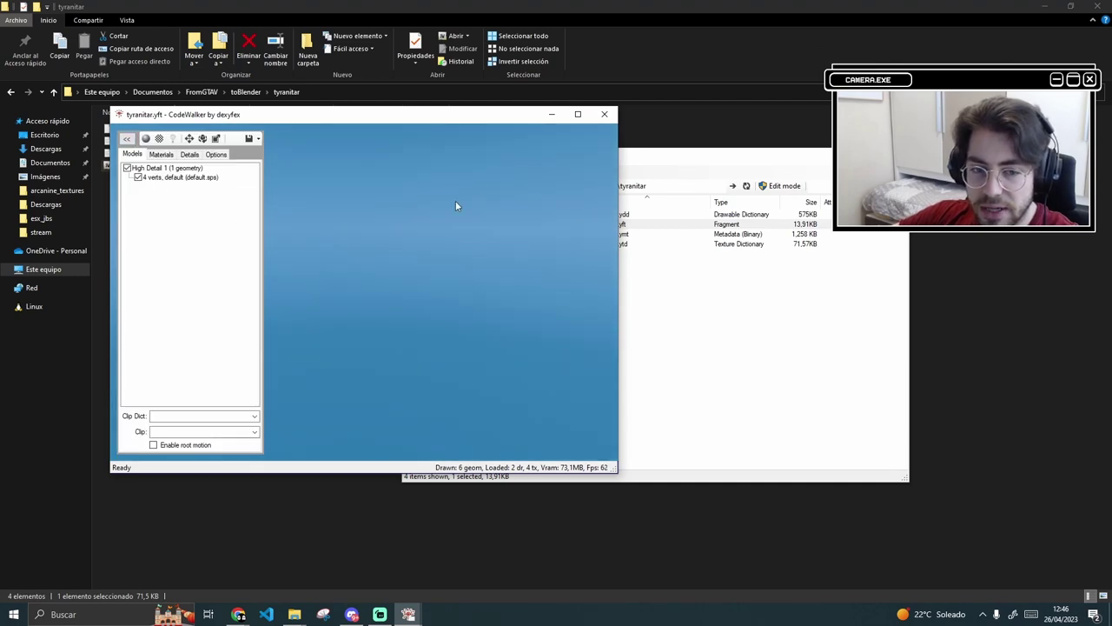
pyautogui.click(604, 114)
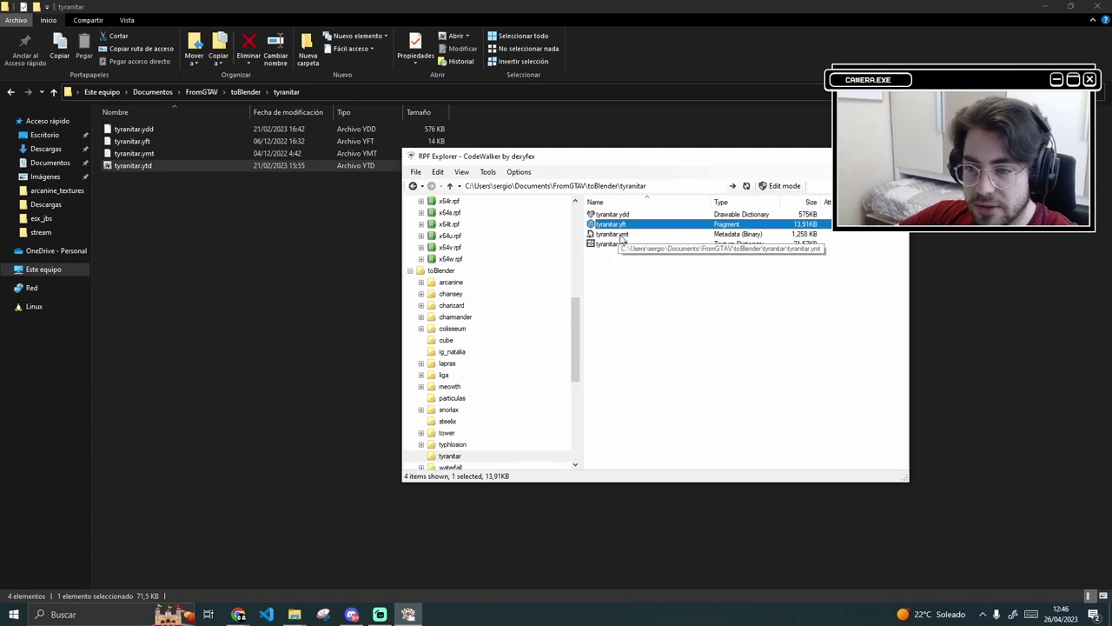
pyautogui.click(641, 244)
pyautogui.doubleClick(641, 234)
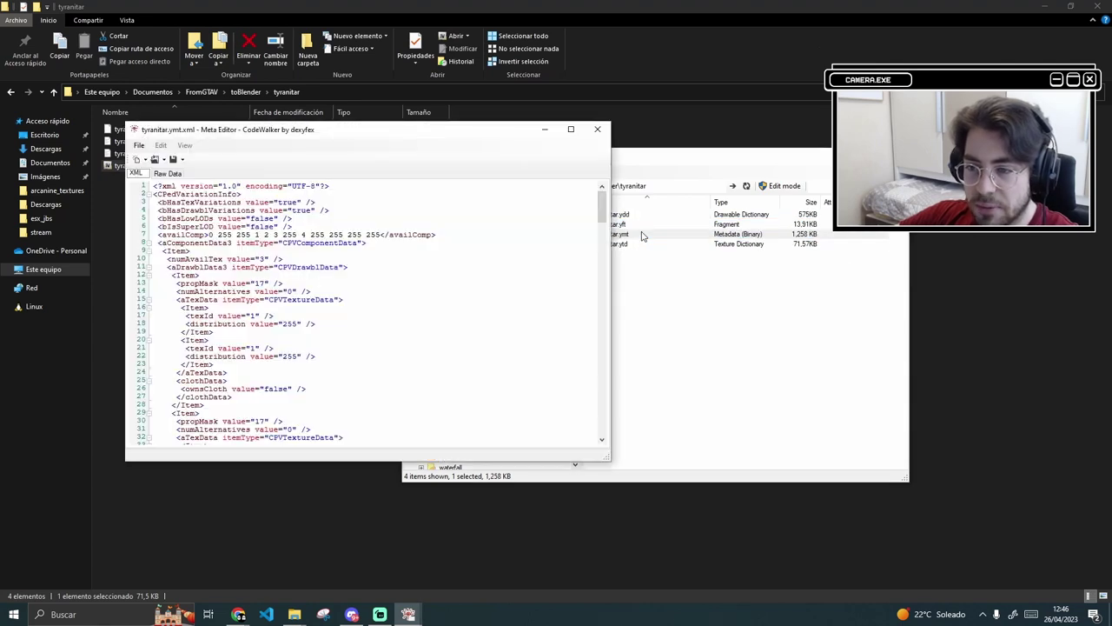
pyautogui.scroll(-9, 383, 241)
pyautogui.scroll(-9, 404, 240)
pyautogui.scroll(-9, 410, 241)
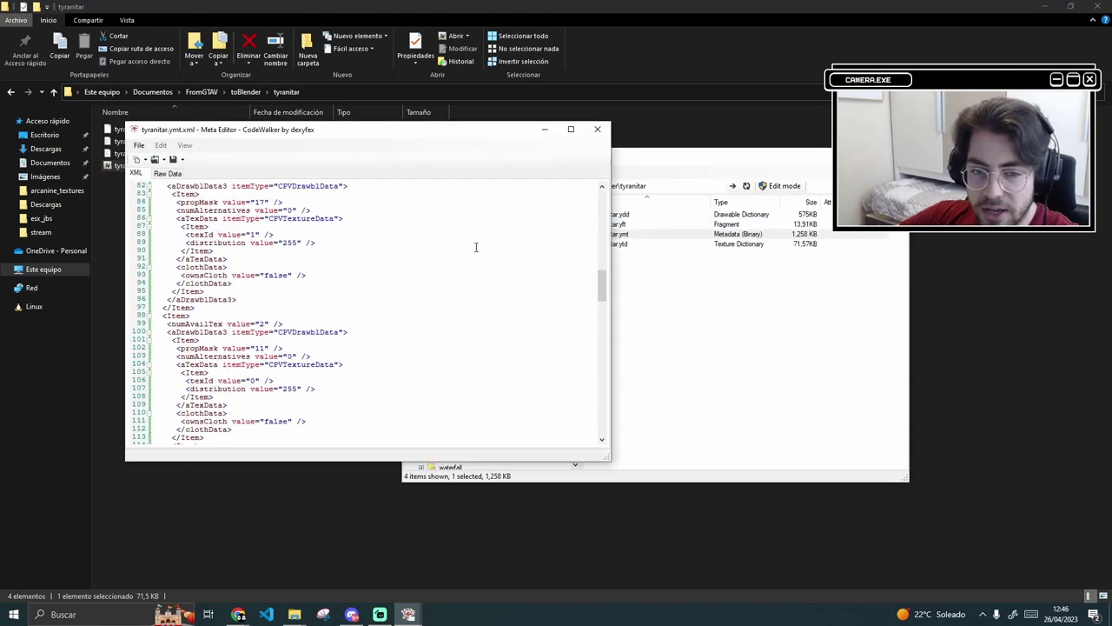
pyautogui.scroll(-7, 410, 240)
pyautogui.scroll(-4, 489, 244)
pyautogui.click(597, 128)
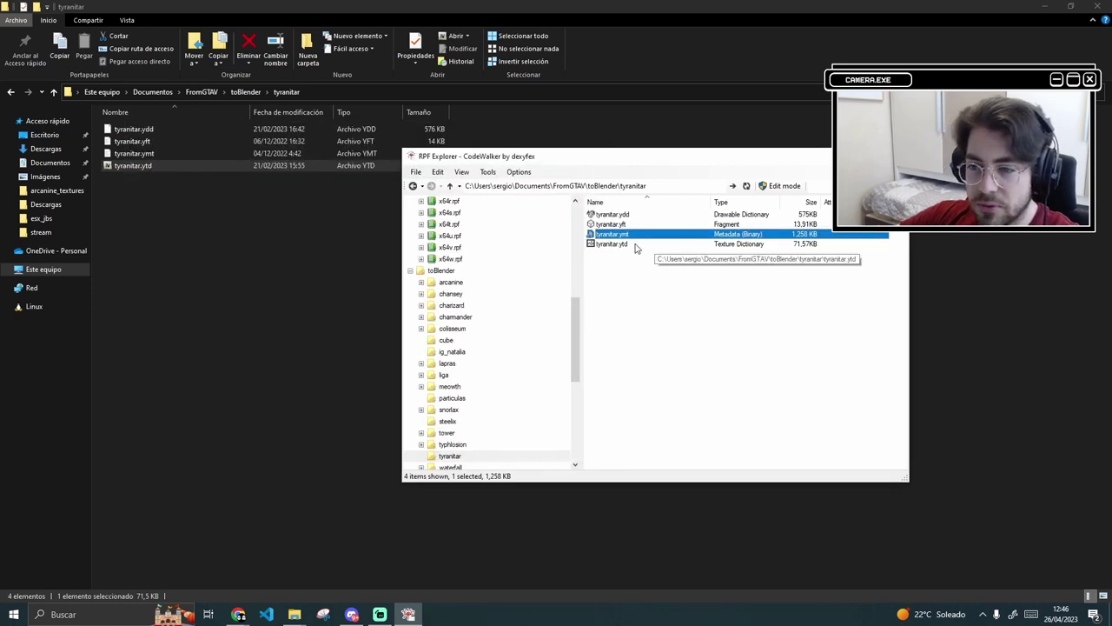
pyautogui.doubleClick(635, 245)
pyautogui.click(233, 224)
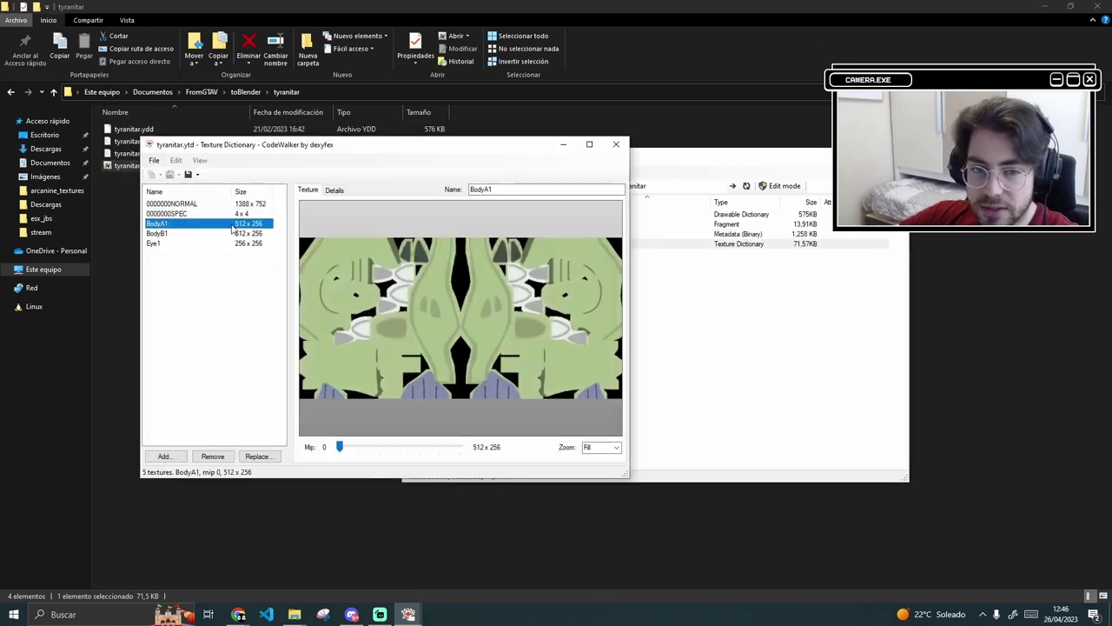
pyautogui.click(232, 244)
pyautogui.click(231, 254)
pyautogui.click(614, 144)
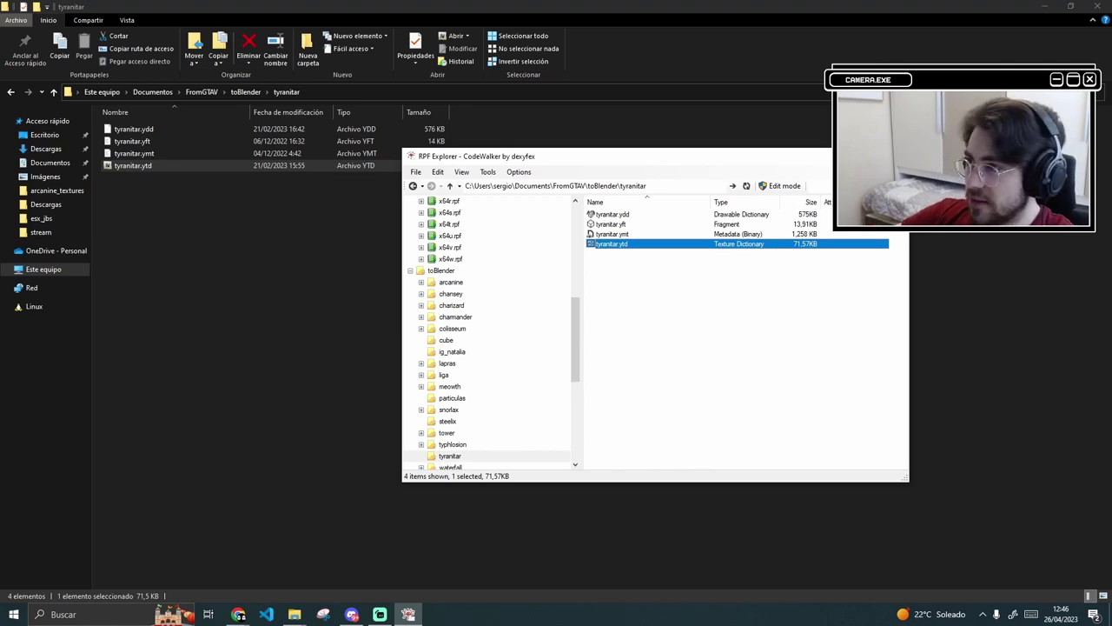
pyautogui.hotkey('alt', 'Tab')
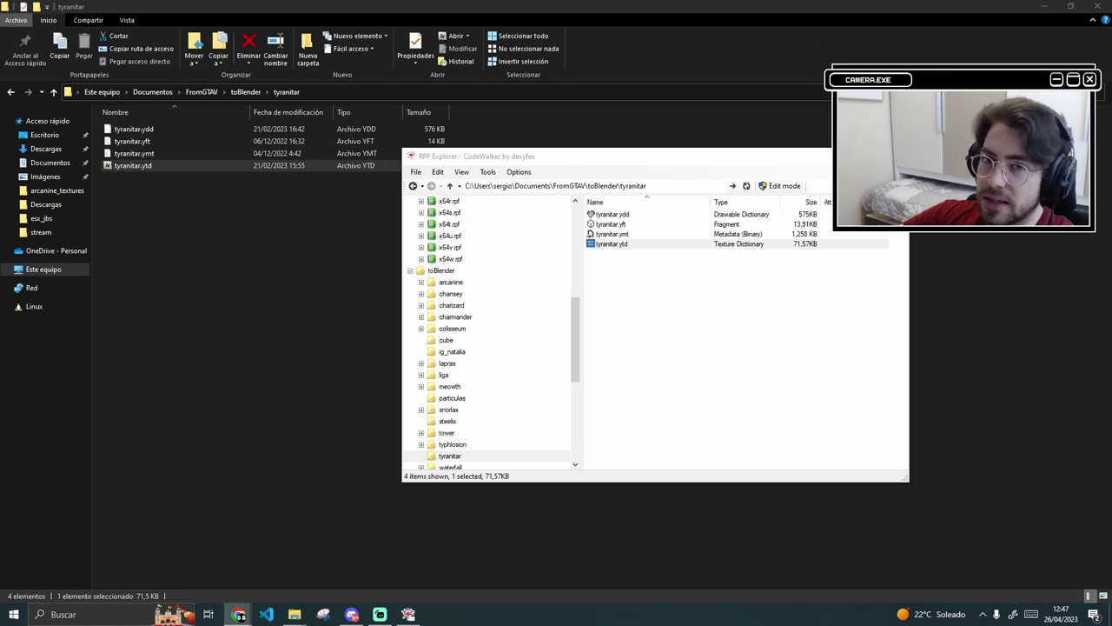
pyautogui.click(591, 215)
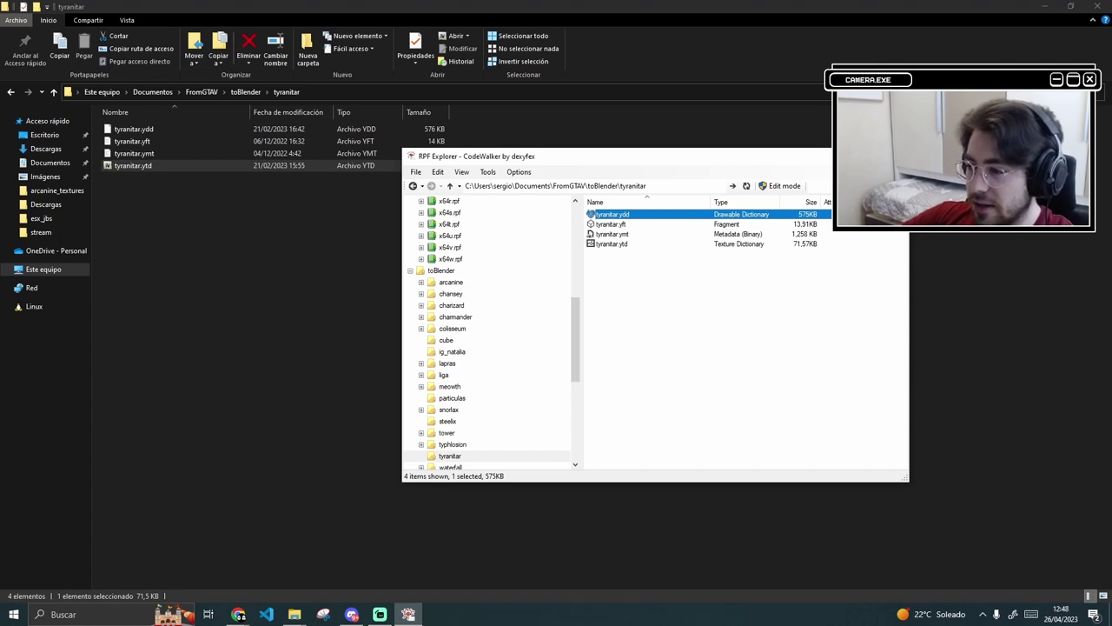
pyautogui.hotkey('alt', 'Tab')
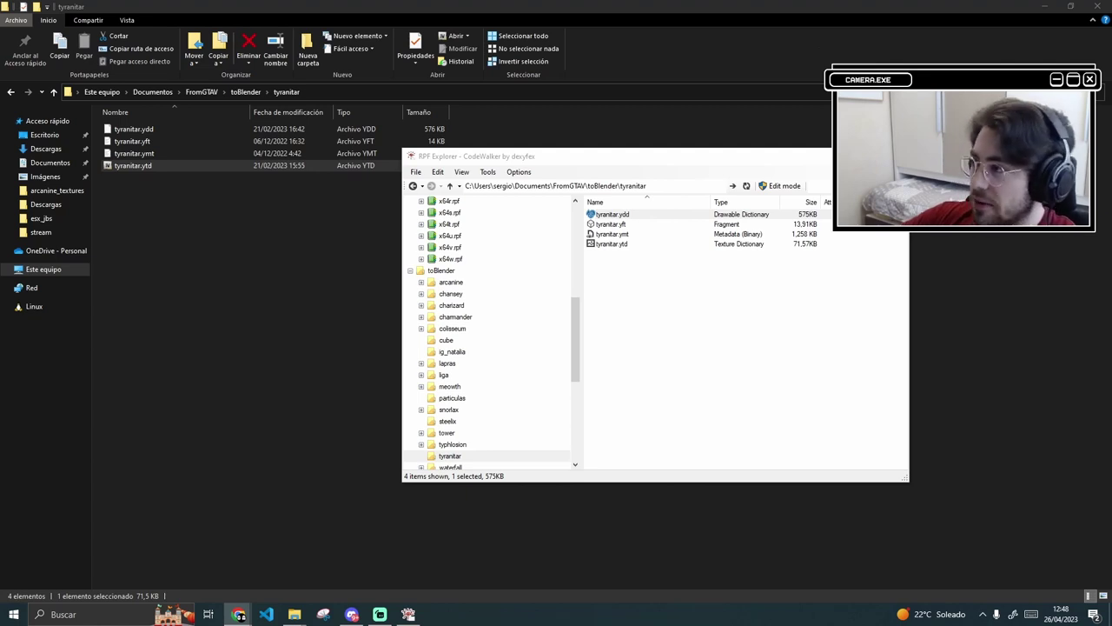
pyautogui.hotkey('alt', 'Tab')
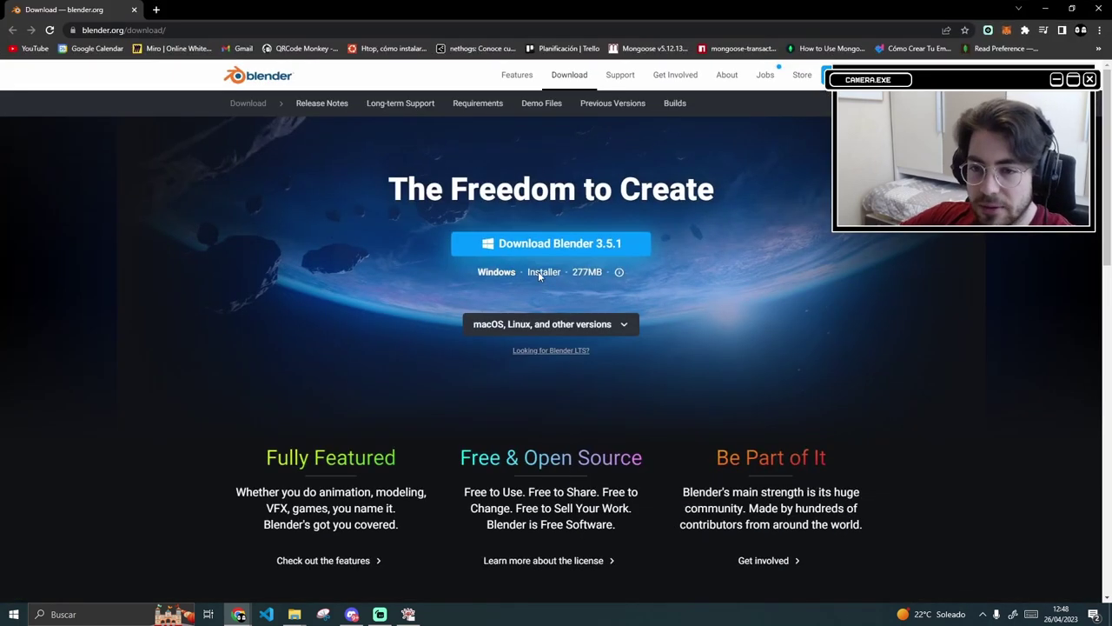
pyautogui.hotkey('ctrl', 'shift', 't')
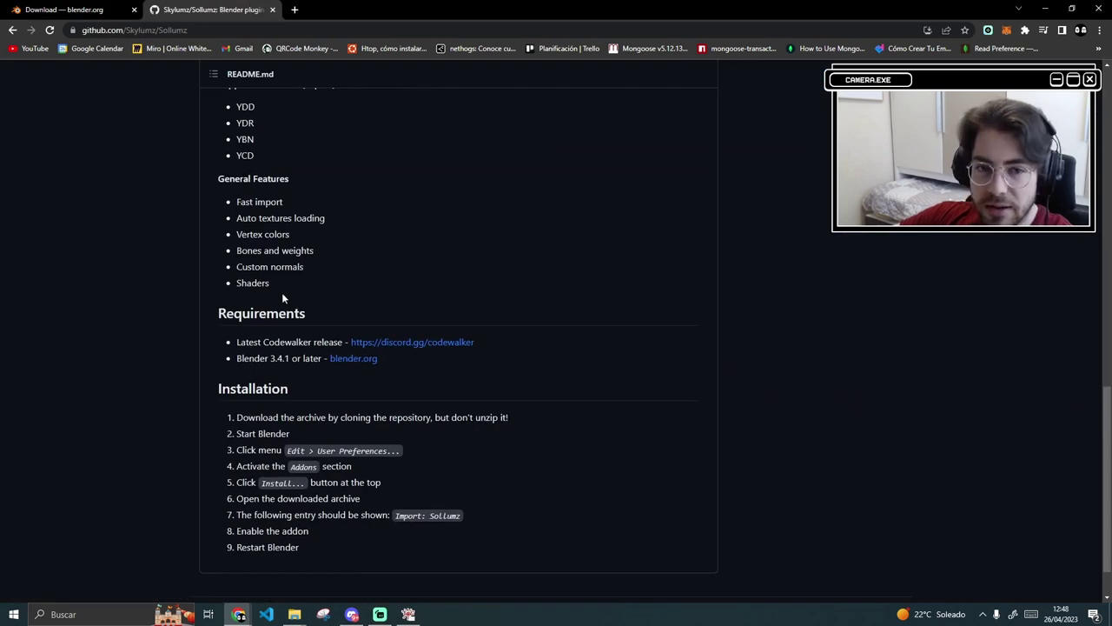
pyautogui.scroll(2, 304, 209)
pyautogui.scroll(-2, 269, 165)
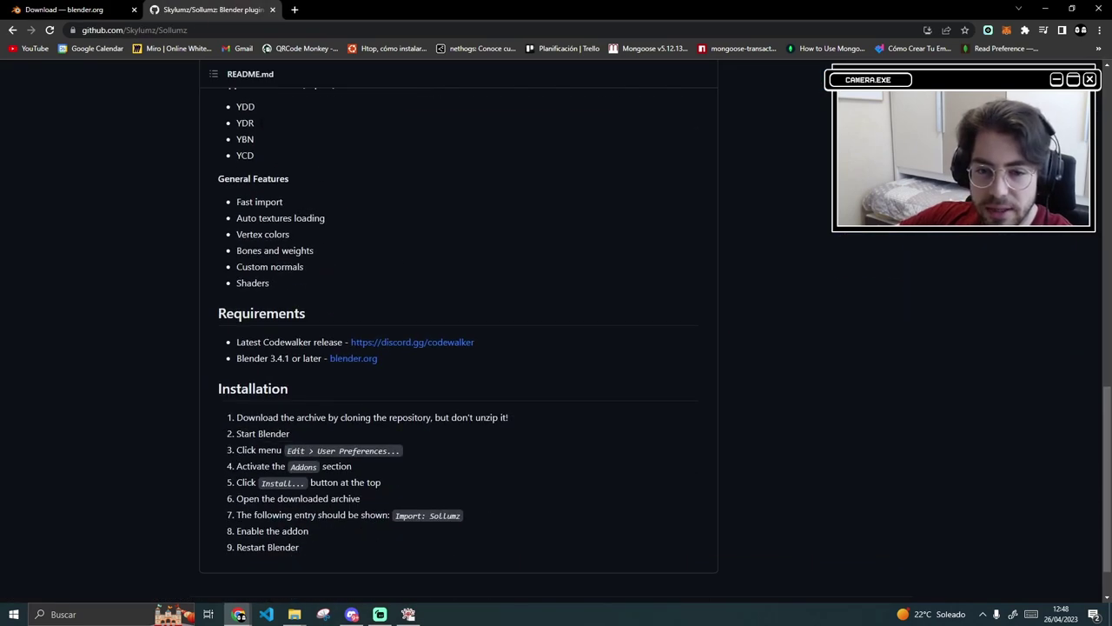
pyautogui.click(82, 8)
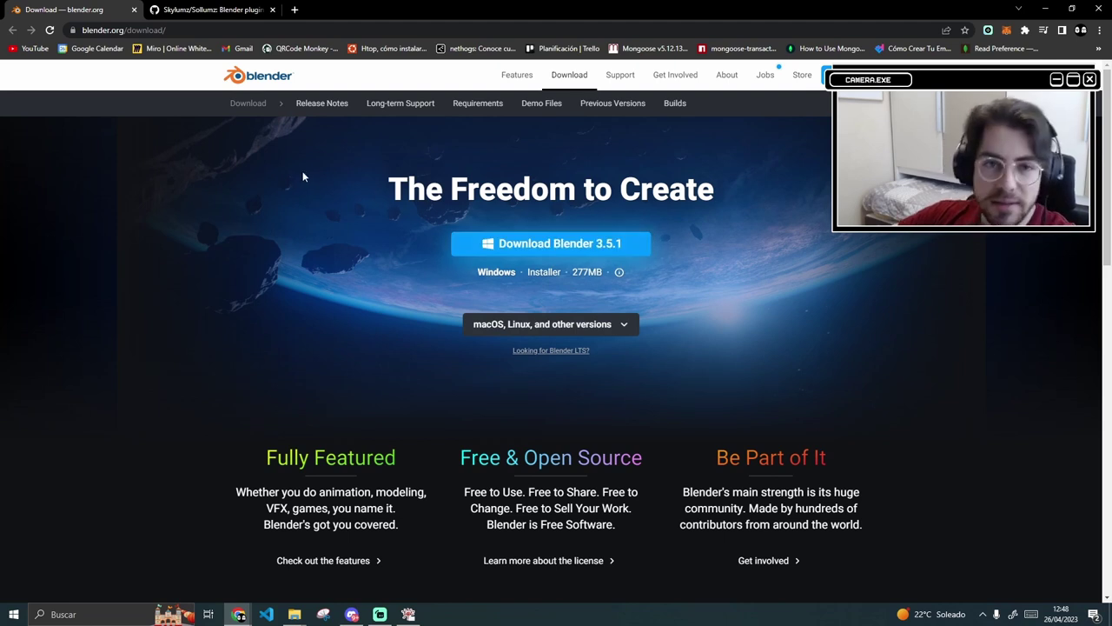
pyautogui.hotkey('ctrl', 'l')
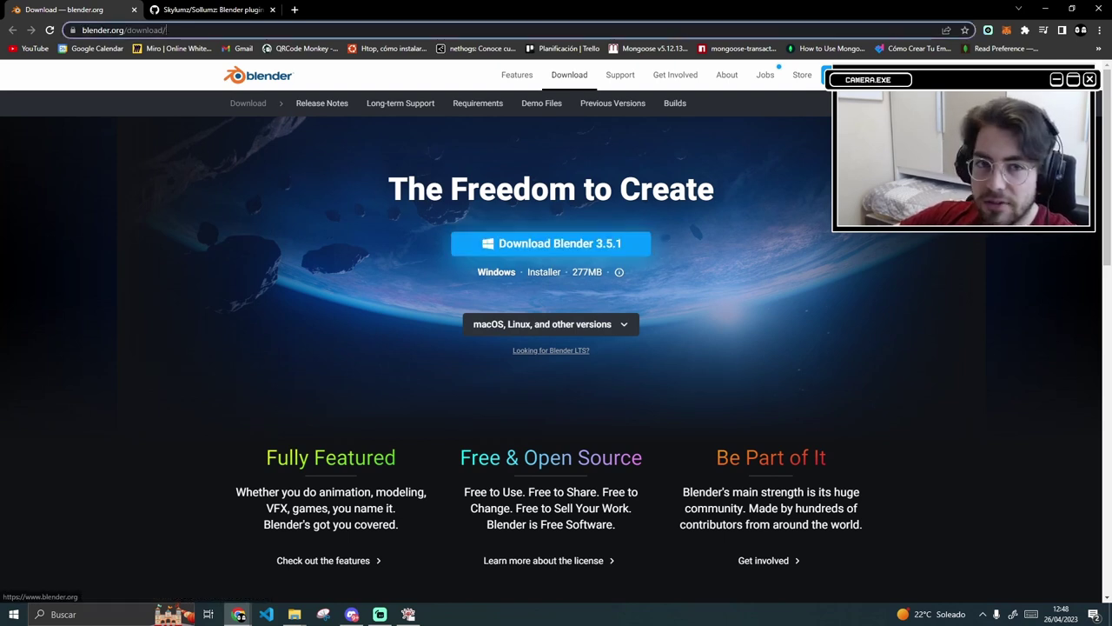
pyautogui.hotkey('alt', 'Tab')
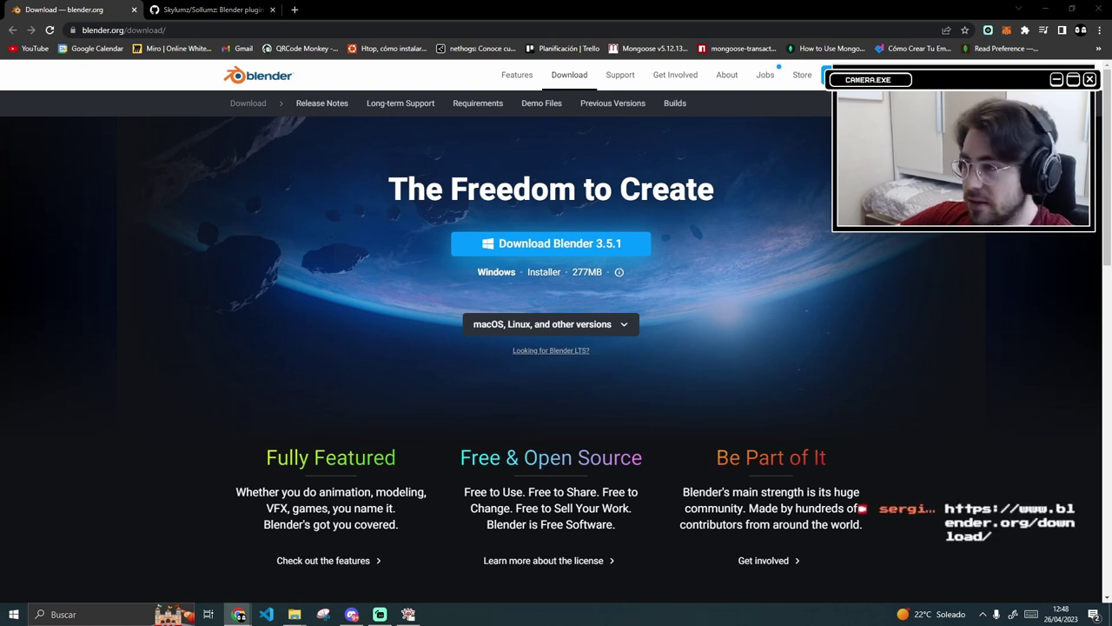
pyautogui.hotkey('alt', 'Tab')
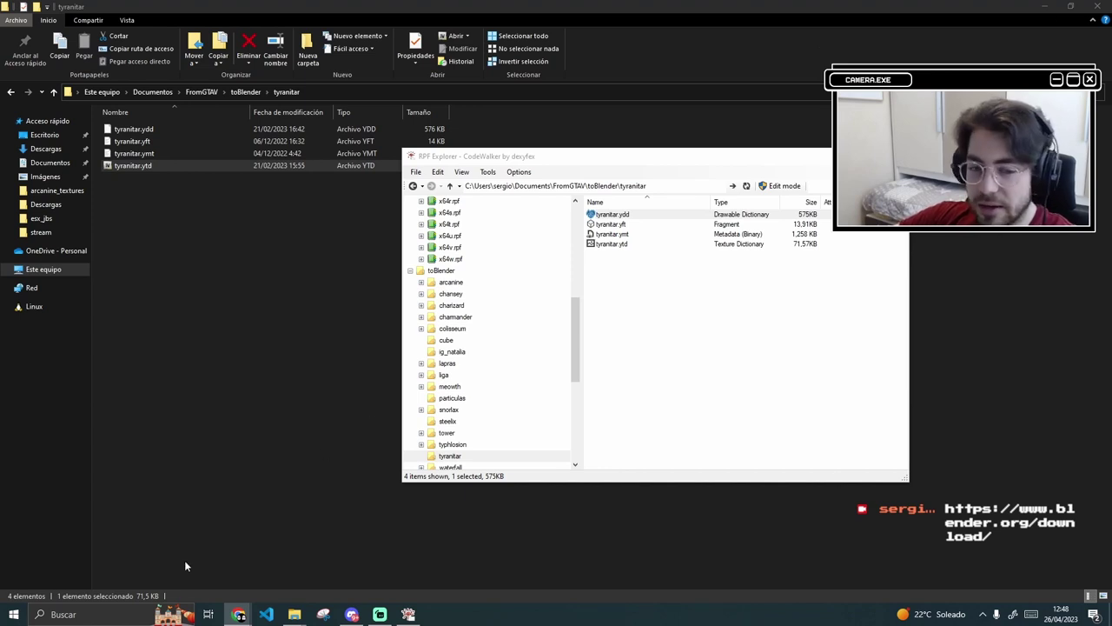
# - Search 'blend' in Windows search and launch Blender 3.4 from the results
pyautogui.click(113, 615)
pyautogui.write('blend')
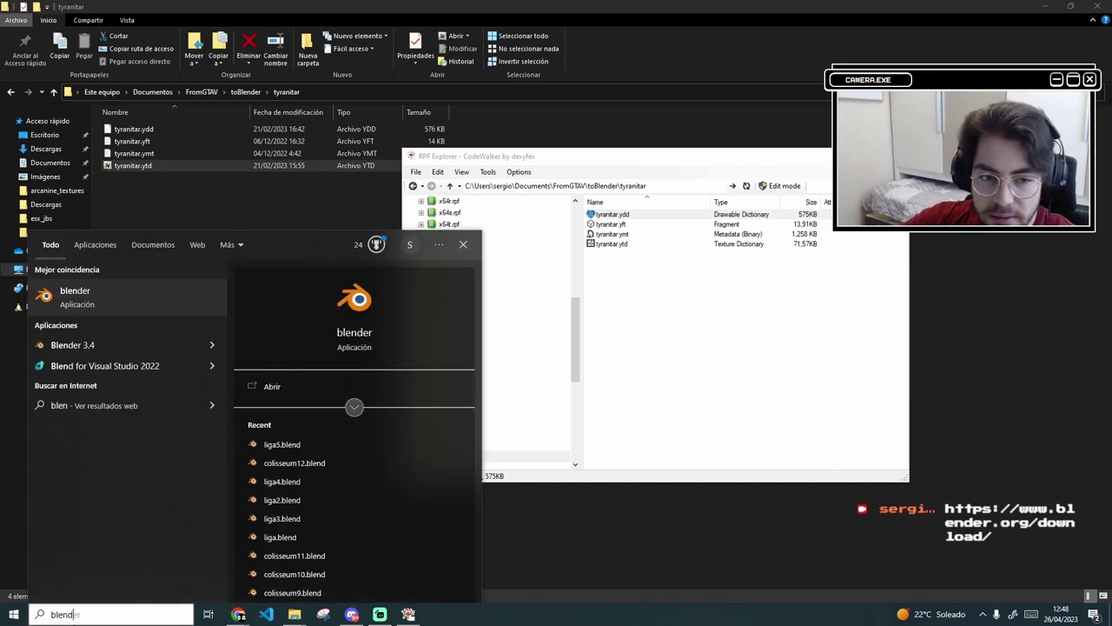
pyautogui.press('Down')
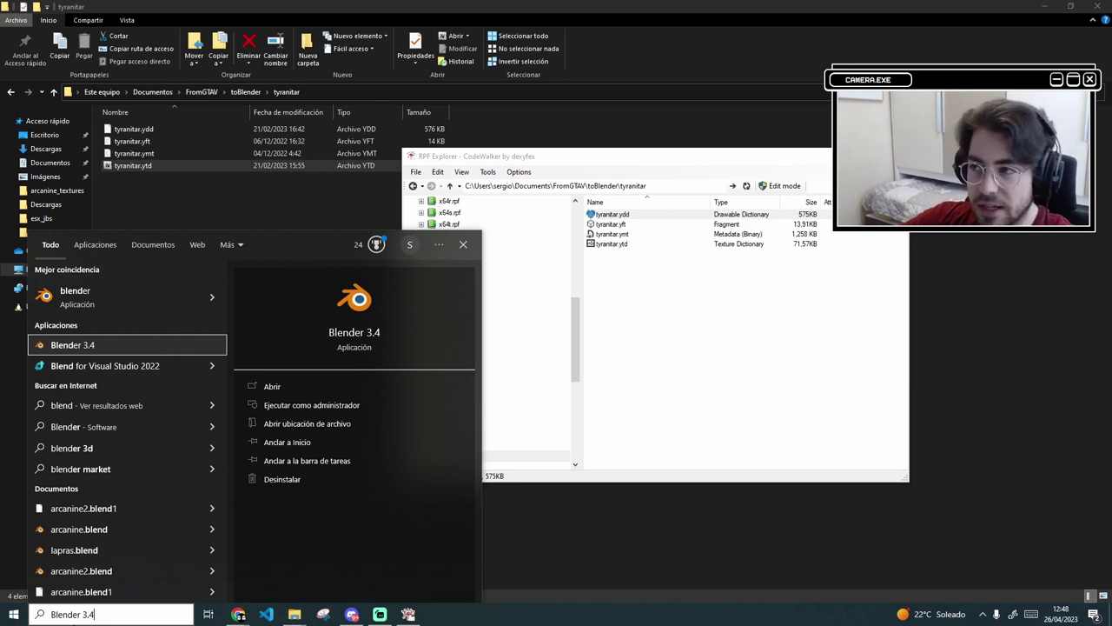
pyautogui.press('Return')
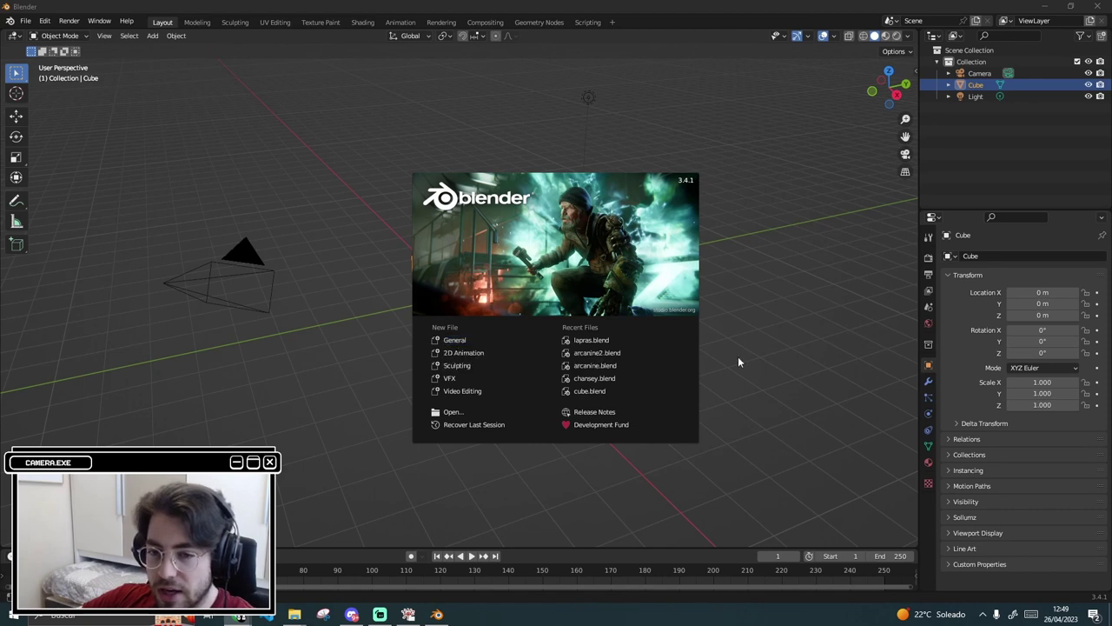
# - Close the Blender splash screen and clear the selection in the 3D viewport
pyautogui.click(455, 340)
pyautogui.moveTo(671, 314); pyautogui.dragTo(575, 307)
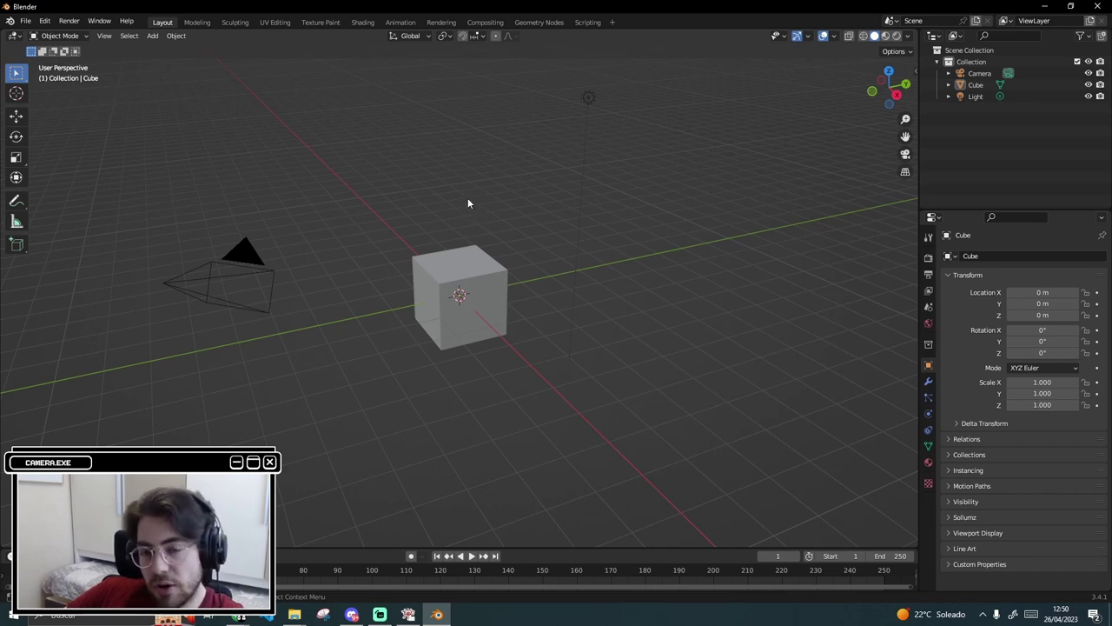
# - Orbit around the default cube and zoom in and out with the mouse wheel
pyautogui.moveTo(468, 203); pyautogui.dragTo(236, 183, button='middle')
pyautogui.scroll(-1, 310, 206)
pyautogui.scroll(-1, 310, 206)
pyautogui.scroll(-3, 311, 206)
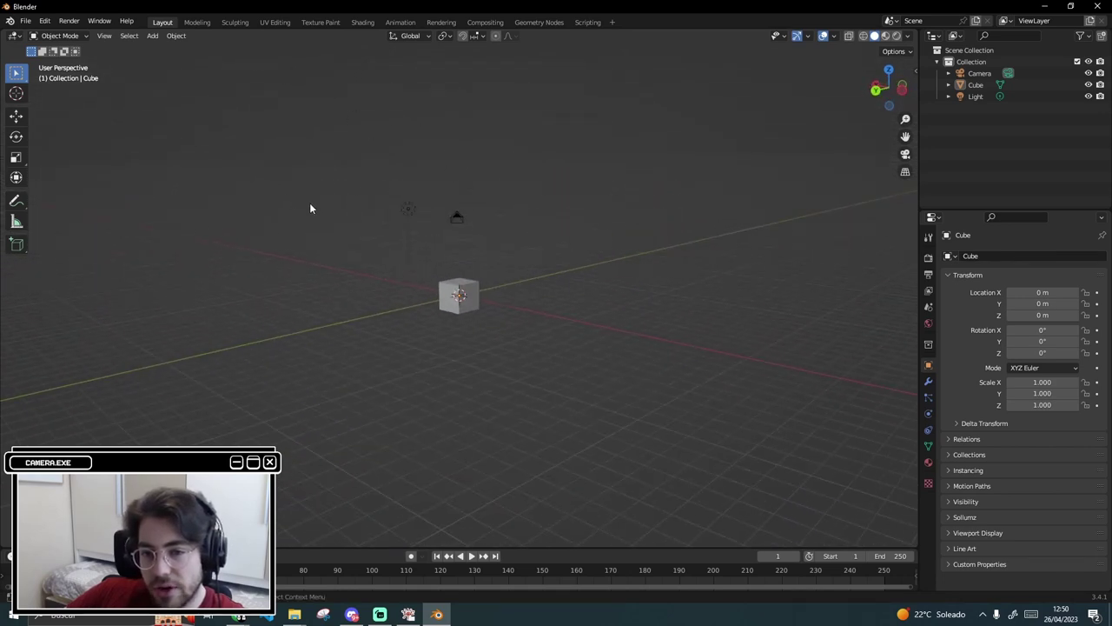
pyautogui.scroll(6, 310, 206)
pyautogui.scroll(-2, 310, 207)
pyautogui.scroll(-4, 310, 206)
pyautogui.scroll(4, 311, 207)
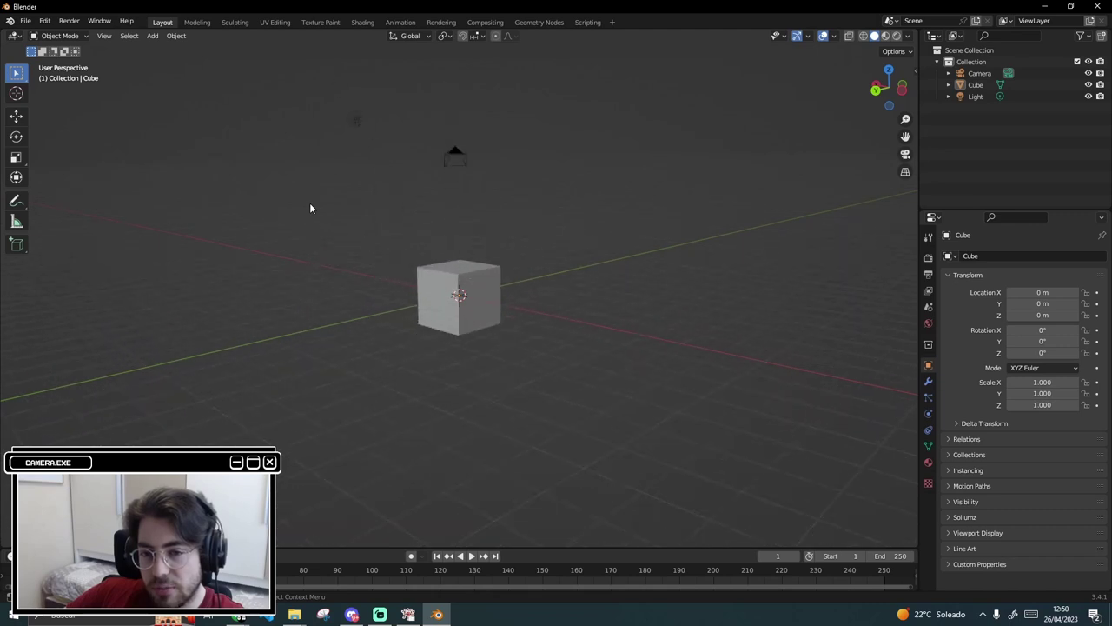
pyautogui.scroll(1, 310, 207)
pyautogui.scroll(-3, 311, 206)
pyautogui.scroll(2, 311, 206)
pyautogui.moveTo(310, 206)
pyautogui.mouseDown(button='middle')
pyautogui.moveTo(449, 190)
pyautogui.moveTo(365, 232)
pyautogui.moveTo(414, 232)
pyautogui.moveTo(441, 213)
pyautogui.moveTo(498, 219)
pyautogui.moveTo(531, 201)
pyautogui.mouseUp(button='middle')
pyautogui.scroll(1, 449, 190)
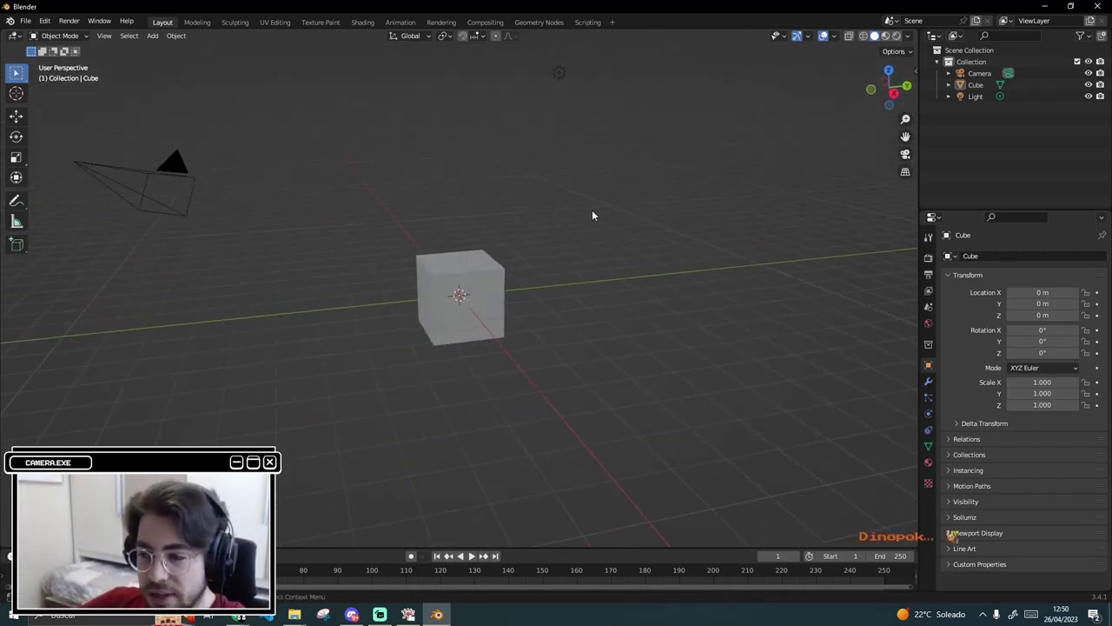
# - Orbit further around the cube and pan the view to shift it sideways
pyautogui.moveTo(594, 217); pyautogui.dragTo(478, 221, button='middle')
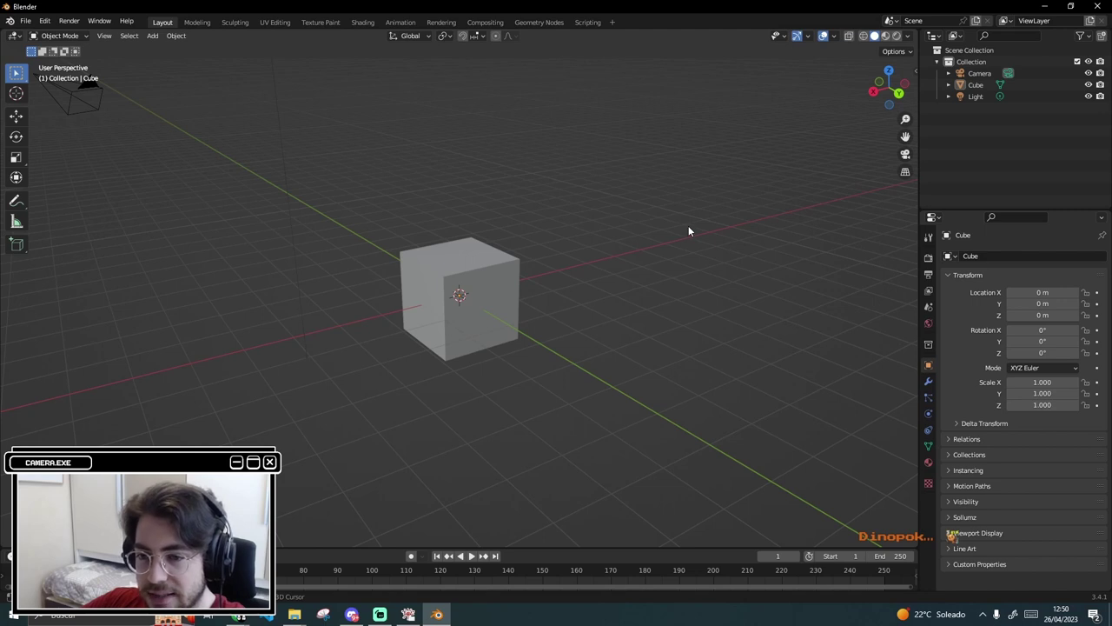
pyautogui.moveTo(688, 230)
pyautogui.keyDown('shift'); pyautogui.mouseDown(button='middle')
pyautogui.moveTo(308, 229)
pyautogui.moveTo(735, 226)
pyautogui.moveTo(618, 231)
pyautogui.moveTo(599, 258)
pyautogui.moveTo(561, 217)
pyautogui.moveTo(599, 224)
pyautogui.moveTo(492, 229)
pyautogui.moveTo(519, 243)
pyautogui.moveTo(551, 246)
pyautogui.moveTo(562, 223)
pyautogui.moveTo(546, 248)
pyautogui.moveTo(451, 183)
pyautogui.moveTo(461, 191)
pyautogui.moveTo(465, 162)
pyautogui.moveTo(546, 214)
pyautogui.moveTo(533, 286)
pyautogui.moveTo(546, 295)
pyautogui.moveTo(550, 228)
pyautogui.moveTo(524, 217)
pyautogui.moveTo(529, 340)
pyautogui.moveTo(564, 400)
pyautogui.moveTo(596, 399)
pyautogui.moveTo(593, 342)
pyautogui.moveTo(506, 373)
pyautogui.moveTo(380, 388)
pyautogui.moveTo(522, 396)
pyautogui.moveTo(562, 417)
pyautogui.moveTo(541, 204)
pyautogui.moveTo(513, 238)
pyautogui.moveTo(491, 318)
pyautogui.moveTo(492, 284)
pyautogui.moveTo(504, 345)
pyautogui.moveTo(498, 332)
pyautogui.mouseUp(button='middle'); pyautogui.keyUp('shift')
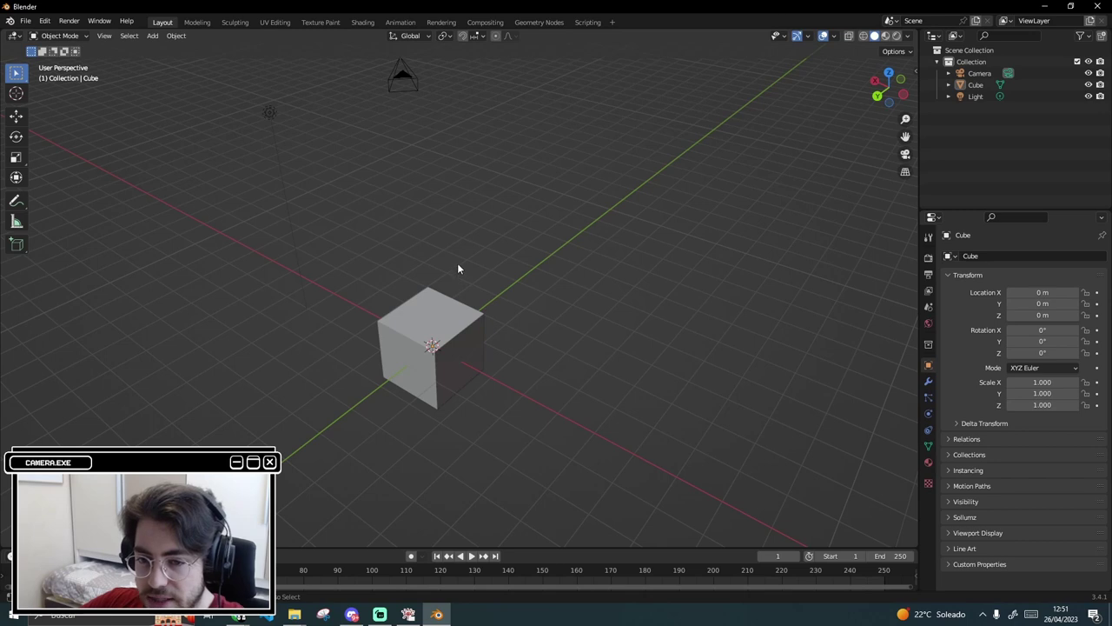
pyautogui.moveTo(457, 270)
pyautogui.mouseDown(button='middle')
pyautogui.moveTo(464, 303)
pyautogui.moveTo(427, 144)
pyautogui.moveTo(457, 276)
pyautogui.moveTo(452, 249)
pyautogui.moveTo(492, 231)
pyautogui.moveTo(573, 235)
pyautogui.moveTo(516, 236)
pyautogui.moveTo(488, 185)
pyautogui.moveTo(621, 199)
pyautogui.moveTo(484, 224)
pyautogui.moveTo(666, 208)
pyautogui.moveTo(460, 235)
pyautogui.moveTo(475, 211)
pyautogui.moveTo(427, 221)
pyautogui.mouseUp(button='middle')
pyautogui.scroll(-3, 452, 250)
pyautogui.scroll(2, 452, 251)
pyautogui.scroll(2, 574, 236)
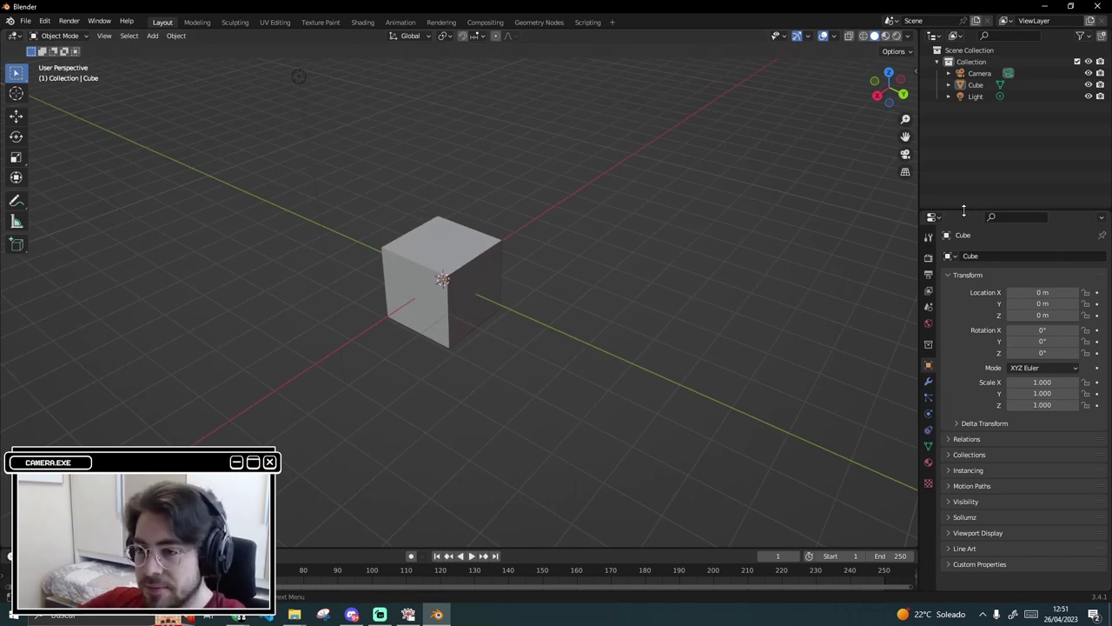
# - Enlarge the outliner and select the Camera to show its transform (7.3589, -6.9258, 4.9583 m)
pyautogui.moveTo(963, 211); pyautogui.dragTo(966, 333)
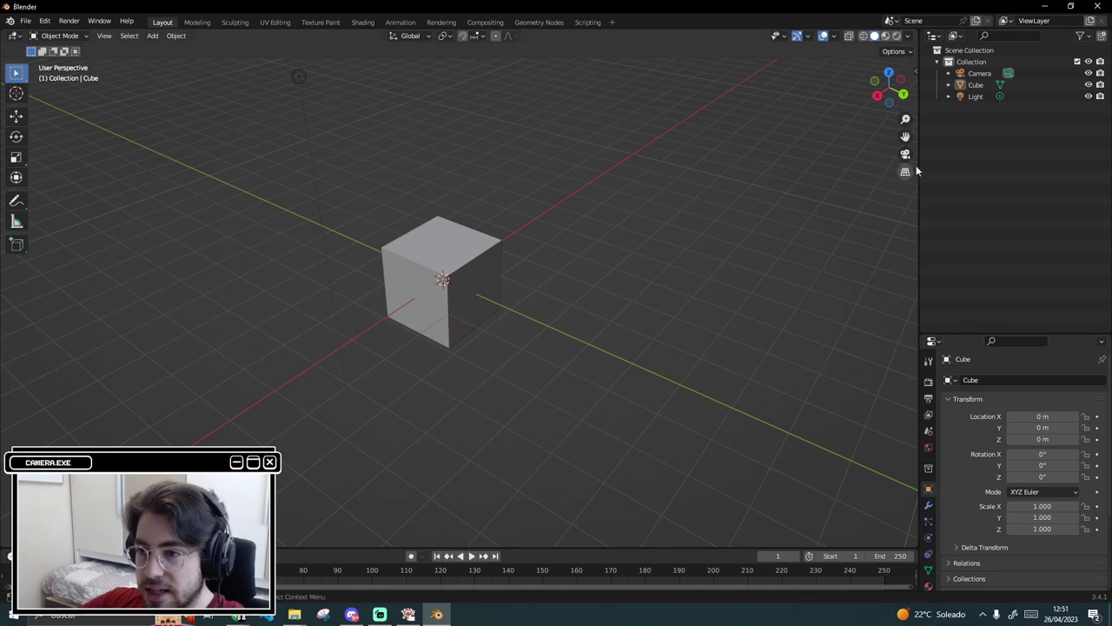
pyautogui.click(962, 52)
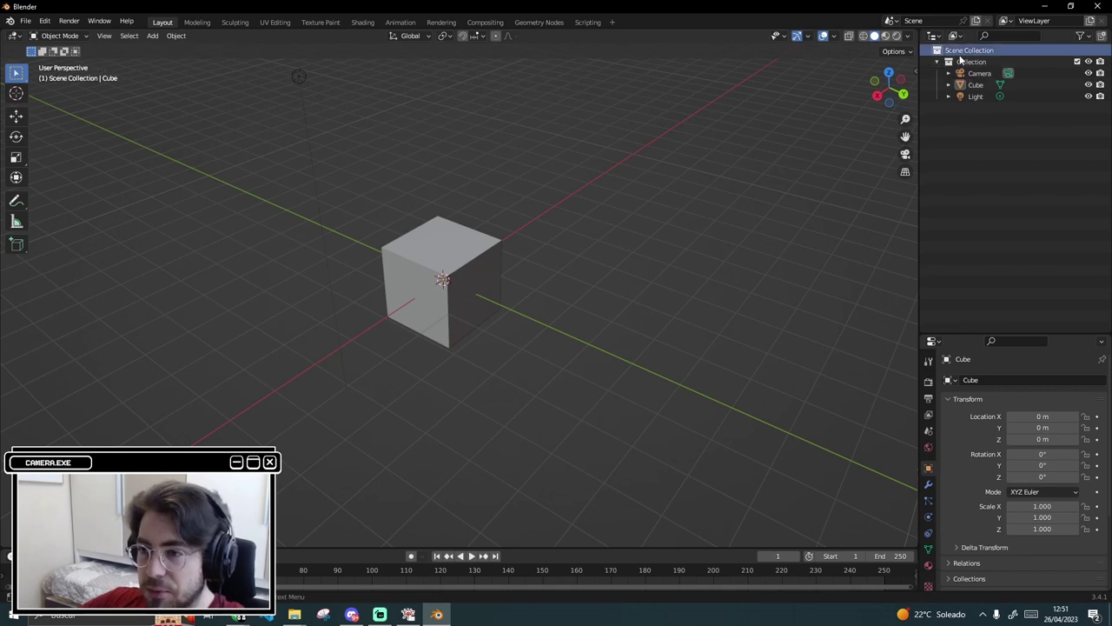
pyautogui.click(965, 61)
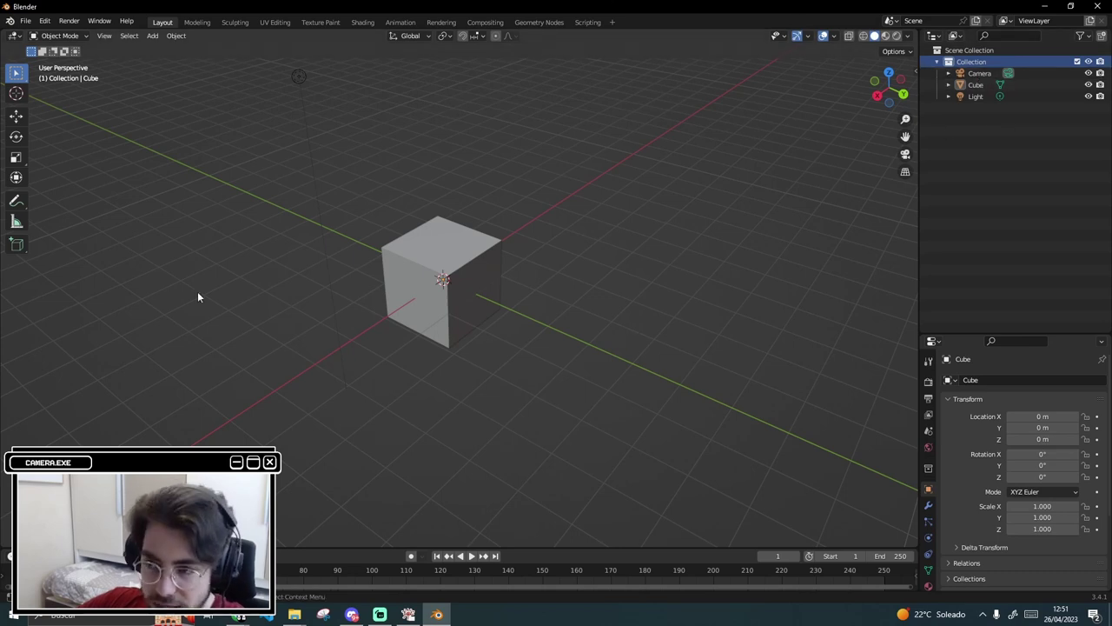
pyautogui.click(979, 75)
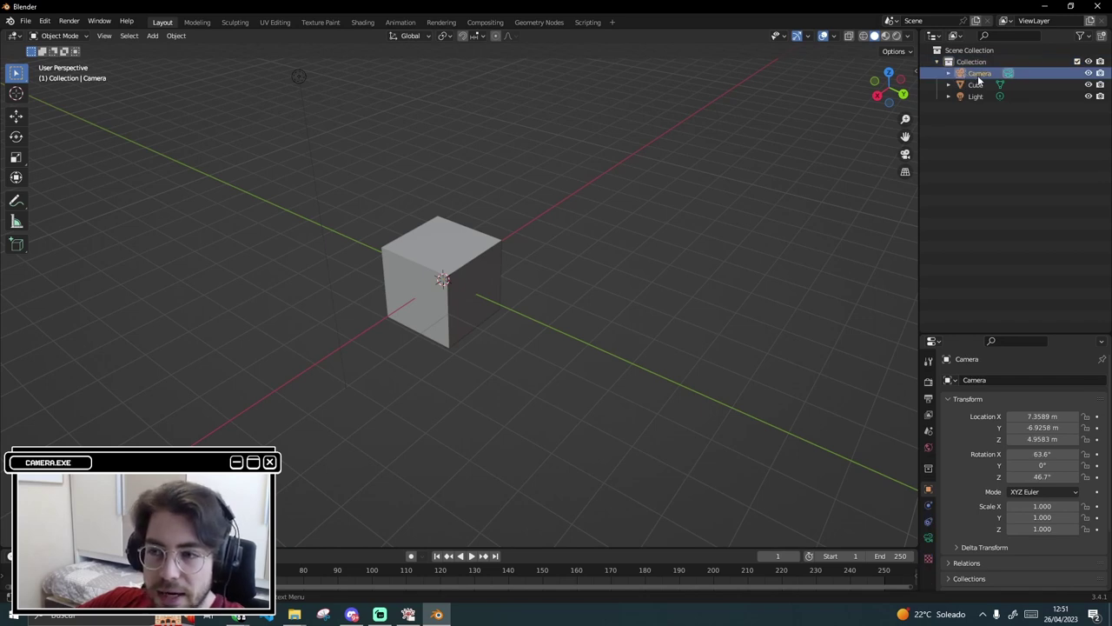
# - Zoom out and orbit the viewport so the camera appears beside the cube
pyautogui.moveTo(645, 146); pyautogui.dragTo(623, 158, button='middle')
pyautogui.scroll(-2, 622, 158)
pyautogui.moveTo(519, 159)
pyautogui.mouseDown(button='middle')
pyautogui.moveTo(558, 139)
pyautogui.moveTo(606, 142)
pyautogui.moveTo(540, 254)
pyautogui.mouseUp(button='middle')
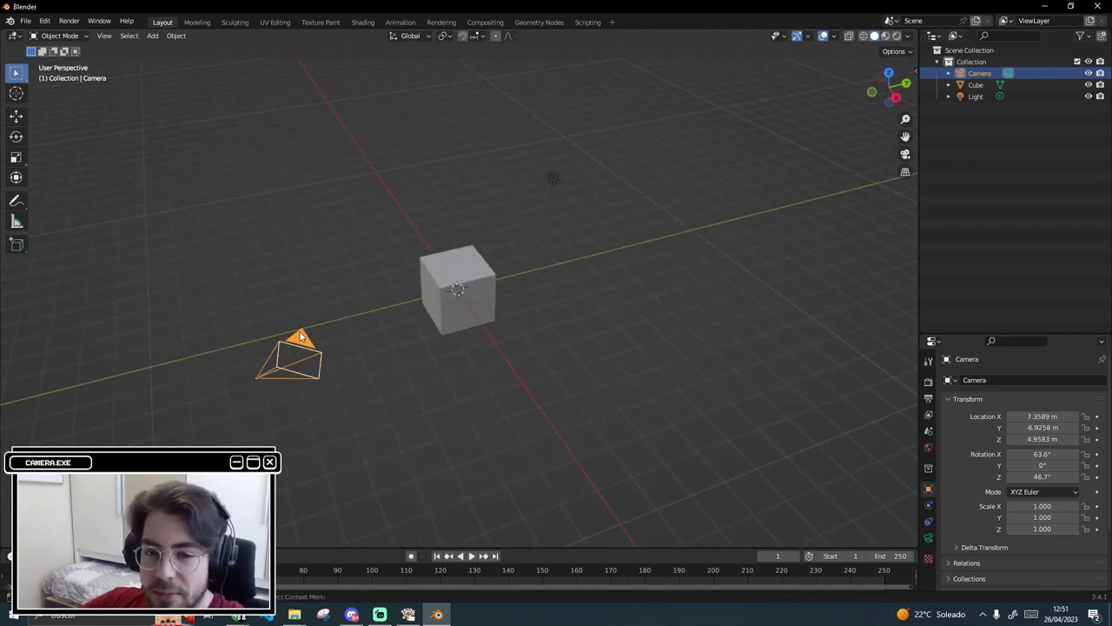
pyautogui.moveTo(384, 318)
pyautogui.mouseDown(button='middle')
pyautogui.moveTo(601, 236)
pyautogui.moveTo(545, 226)
pyautogui.moveTo(626, 231)
pyautogui.moveTo(631, 205)
pyautogui.mouseUp(button='middle')
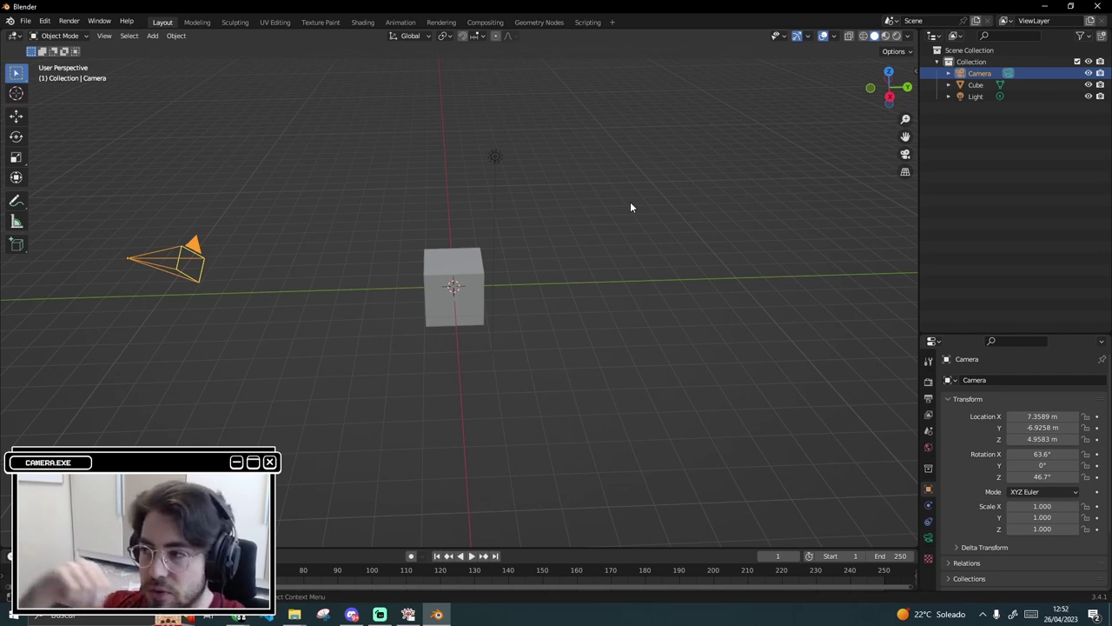
pyautogui.moveTo(618, 206)
pyautogui.mouseDown(button='middle')
pyautogui.moveTo(502, 223)
pyautogui.moveTo(501, 213)
pyautogui.moveTo(539, 199)
pyautogui.moveTo(611, 201)
pyautogui.moveTo(539, 186)
pyautogui.moveTo(378, 199)
pyautogui.moveTo(566, 182)
pyautogui.moveTo(469, 204)
pyautogui.moveTo(541, 209)
pyautogui.moveTo(521, 215)
pyautogui.moveTo(534, 199)
pyautogui.moveTo(447, 203)
pyautogui.moveTo(480, 178)
pyautogui.moveTo(545, 191)
pyautogui.mouseUp(button='middle')
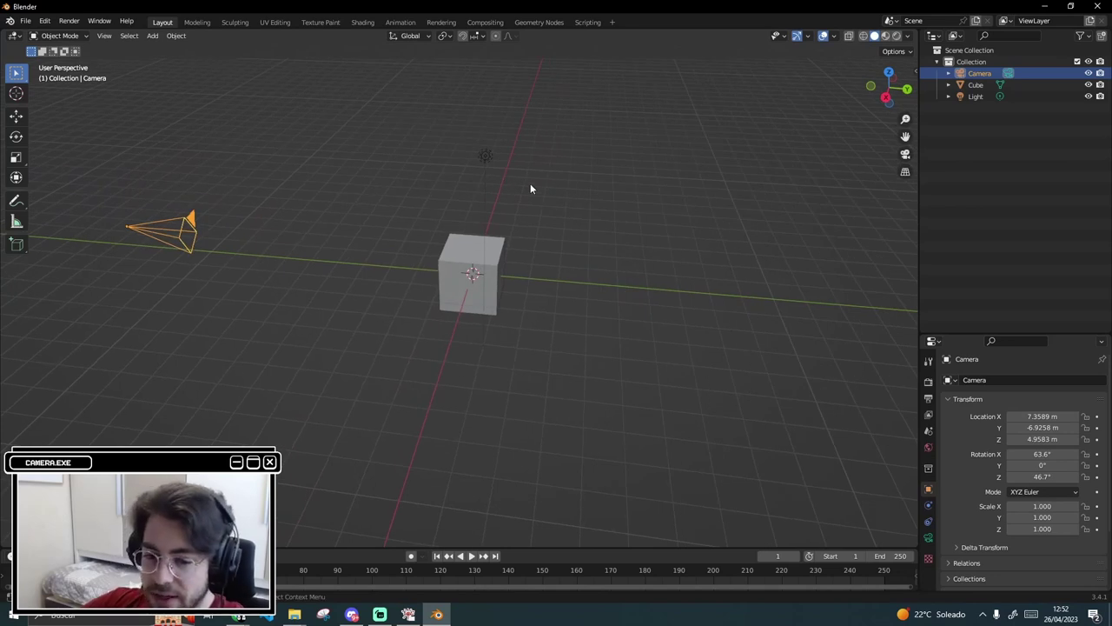
pyautogui.moveTo(591, 186)
pyautogui.mouseDown(button='middle')
pyautogui.moveTo(501, 196)
pyautogui.moveTo(496, 186)
pyautogui.moveTo(541, 189)
pyautogui.moveTo(603, 169)
pyautogui.moveTo(561, 194)
pyautogui.mouseUp(button='middle')
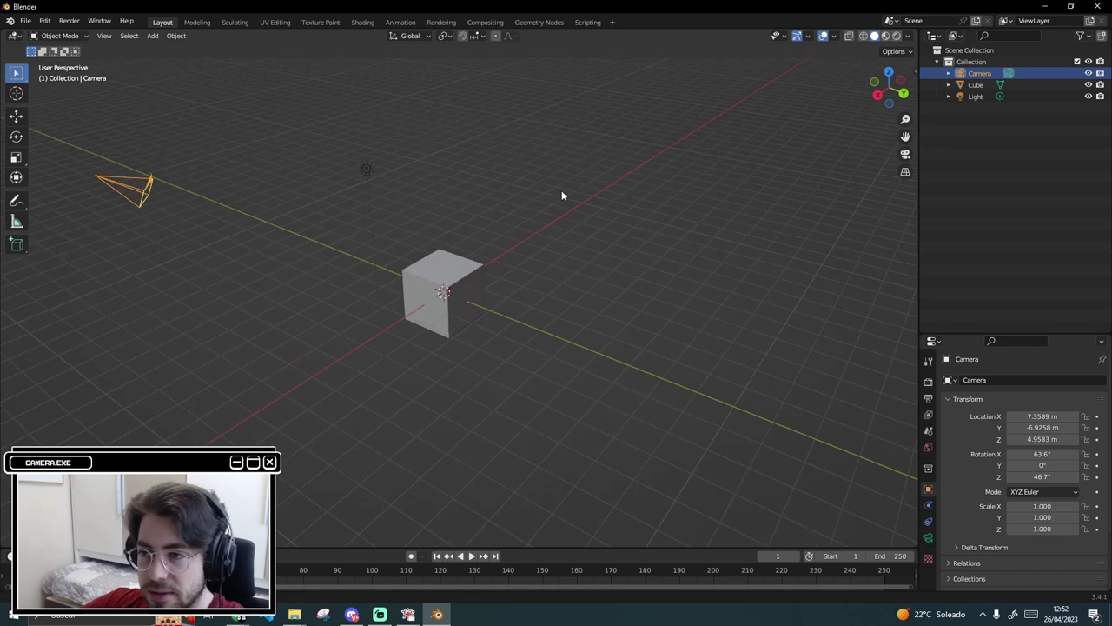
# - Select the Light, toggling with the Camera, to inspect its 4.0762, 1.0055, 5.9039 location
pyautogui.click(982, 98)
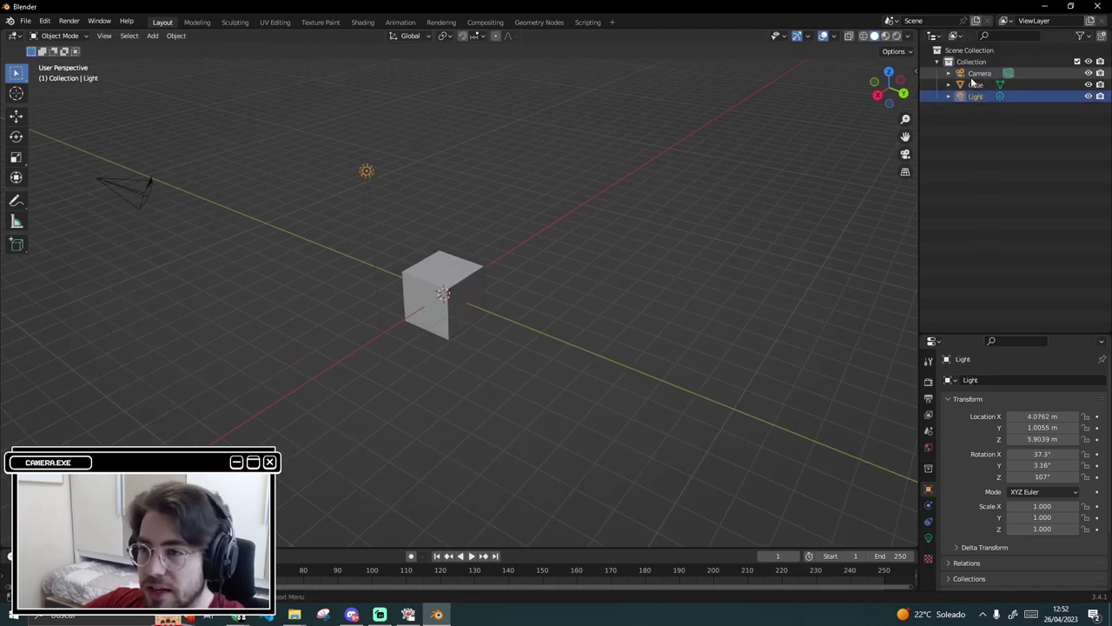
pyautogui.click(980, 73)
pyautogui.click(978, 97)
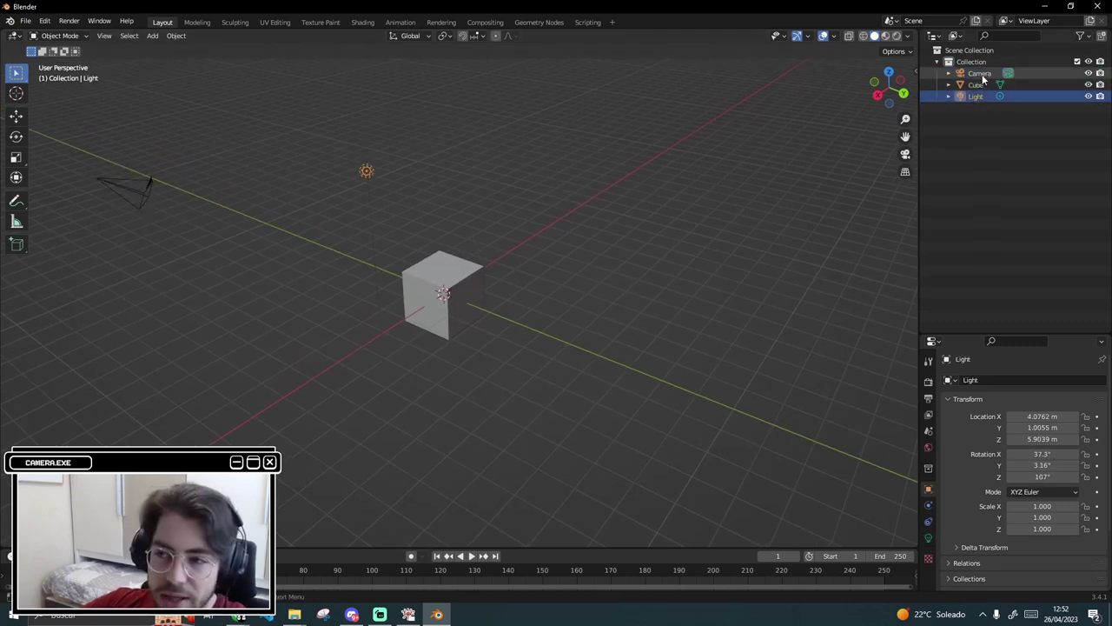
pyautogui.click(979, 73)
pyautogui.click(980, 95)
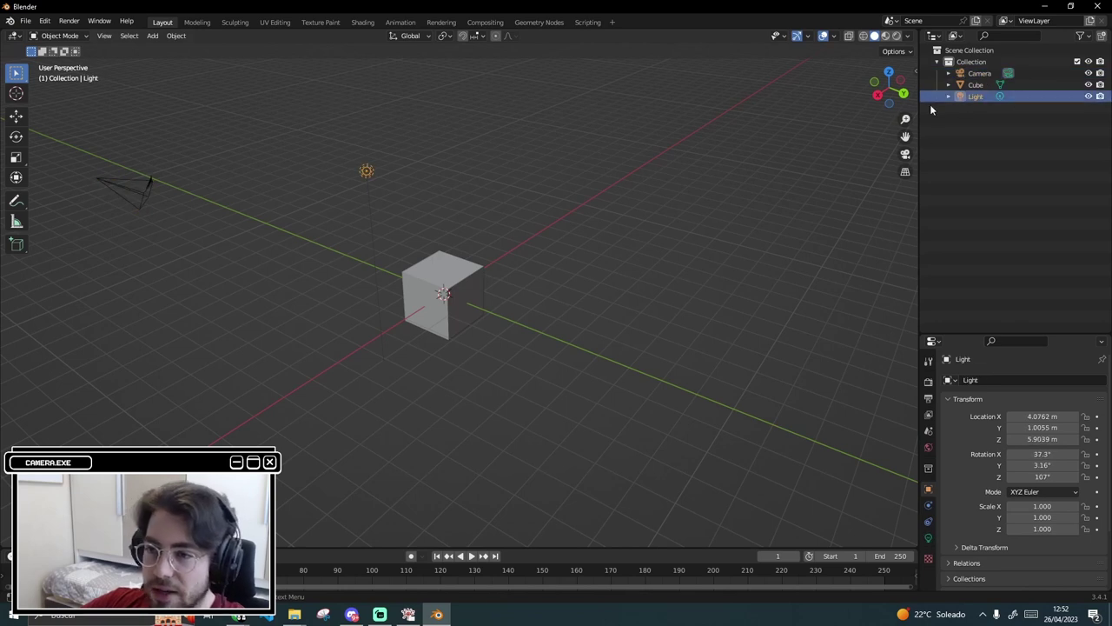
pyautogui.moveTo(452, 253)
pyautogui.mouseDown(button='middle')
pyautogui.moveTo(539, 269)
pyautogui.moveTo(586, 262)
pyautogui.moveTo(596, 248)
pyautogui.moveTo(327, 365)
pyautogui.mouseUp(button='middle')
pyautogui.moveTo(326, 404)
pyautogui.mouseDown(button='middle')
pyautogui.moveTo(536, 315)
pyautogui.moveTo(387, 226)
pyautogui.moveTo(487, 304)
pyautogui.moveTo(493, 267)
pyautogui.moveTo(455, 201)
pyautogui.mouseUp(button='middle')
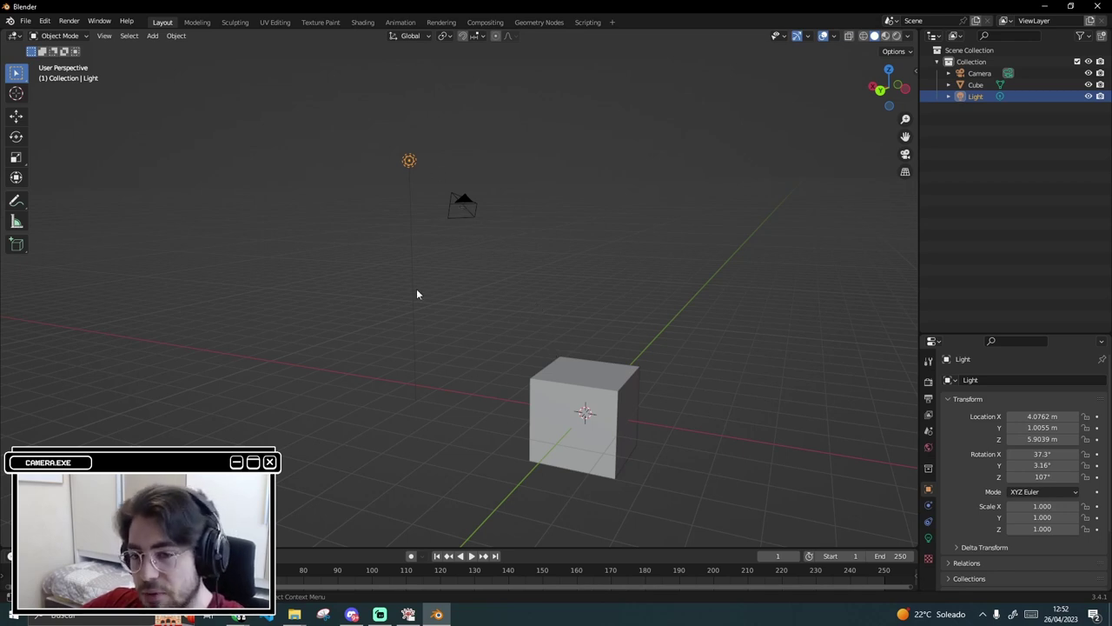
# - Deselect the Light and orbit the view around the scene from several angles
pyautogui.click(452, 255)
pyautogui.moveTo(524, 189)
pyautogui.mouseDown(button='middle')
pyautogui.moveTo(628, 208)
pyautogui.moveTo(618, 185)
pyautogui.moveTo(684, 204)
pyautogui.moveTo(608, 171)
pyautogui.mouseUp(button='middle')
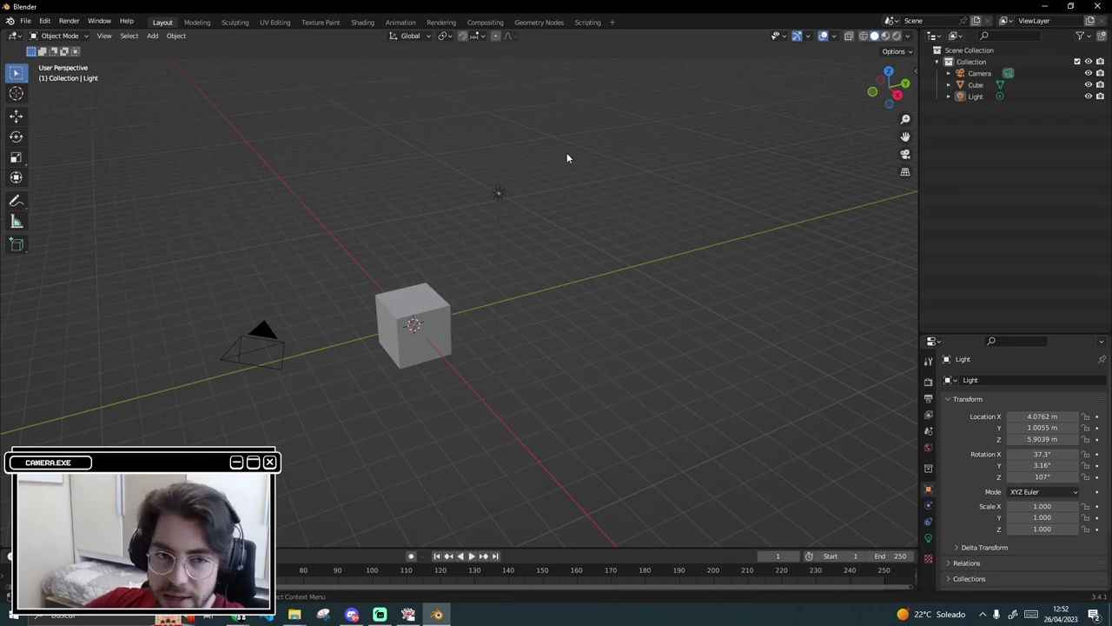
pyautogui.moveTo(554, 164); pyautogui.dragTo(515, 176, button='middle')
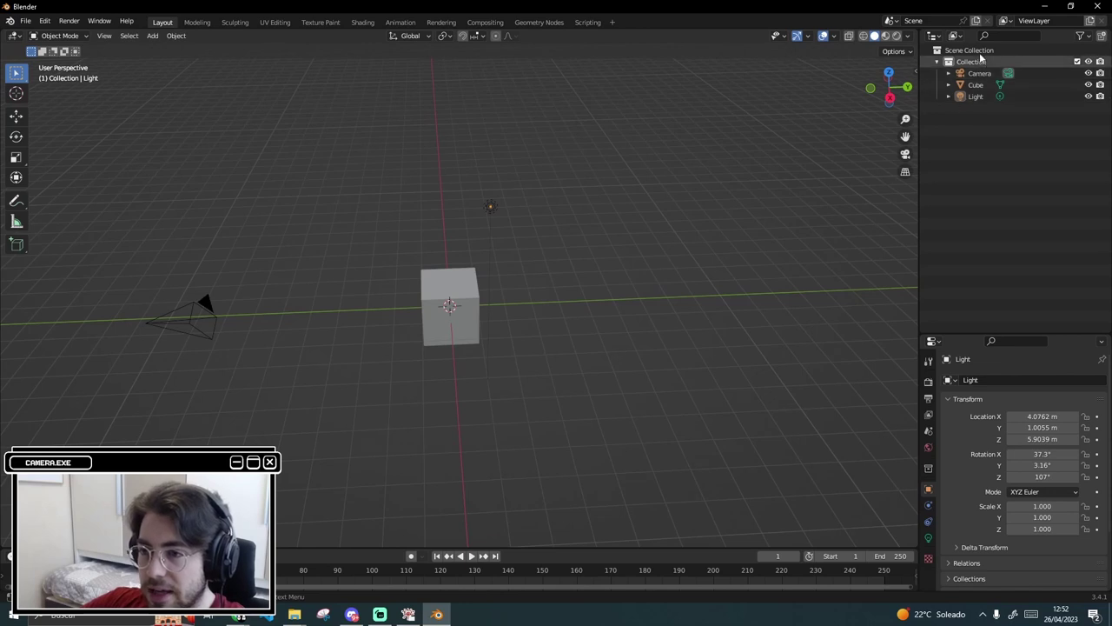
pyautogui.moveTo(591, 205)
pyautogui.mouseDown(button='middle')
pyautogui.moveTo(606, 190)
pyautogui.moveTo(643, 187)
pyautogui.mouseUp(button='middle')
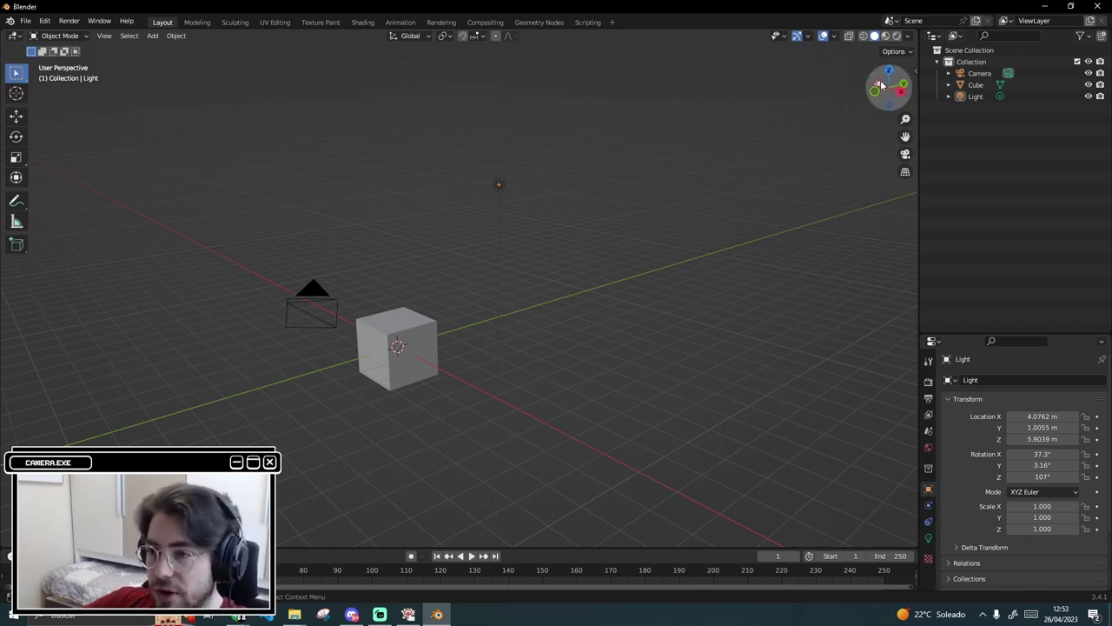
pyautogui.moveTo(820, 110)
pyautogui.mouseDown(button='middle')
pyautogui.moveTo(691, 150)
pyautogui.moveTo(683, 139)
pyautogui.moveTo(690, 146)
pyautogui.mouseUp(button='middle')
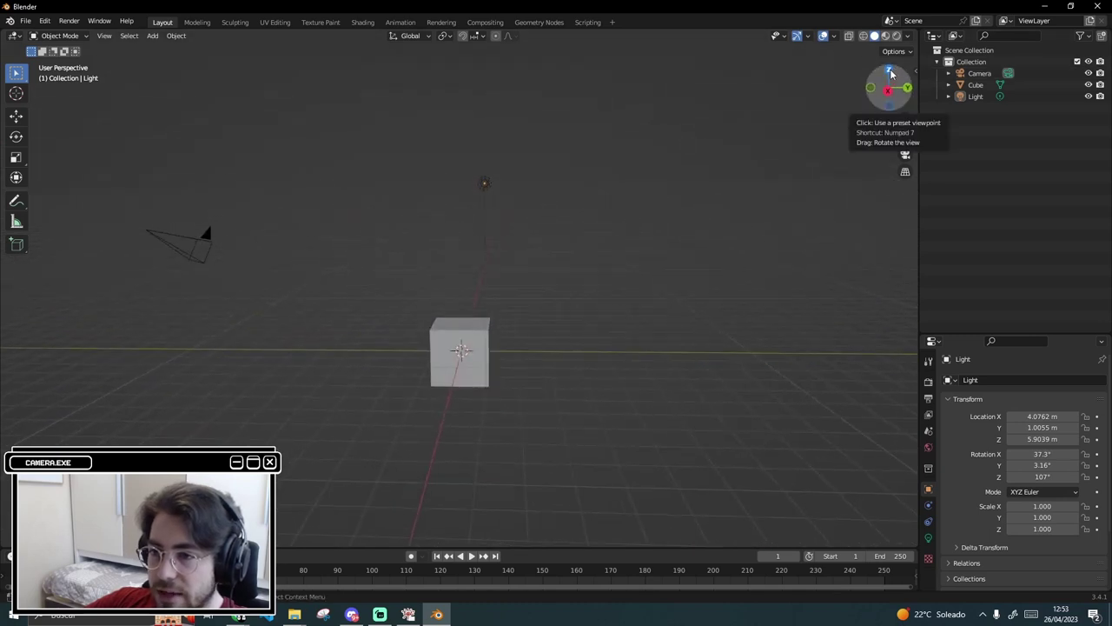
pyautogui.moveTo(891, 114)
pyautogui.mouseDown(button='middle')
pyautogui.moveTo(694, 200)
pyautogui.moveTo(538, 80)
pyautogui.mouseUp(button='middle')
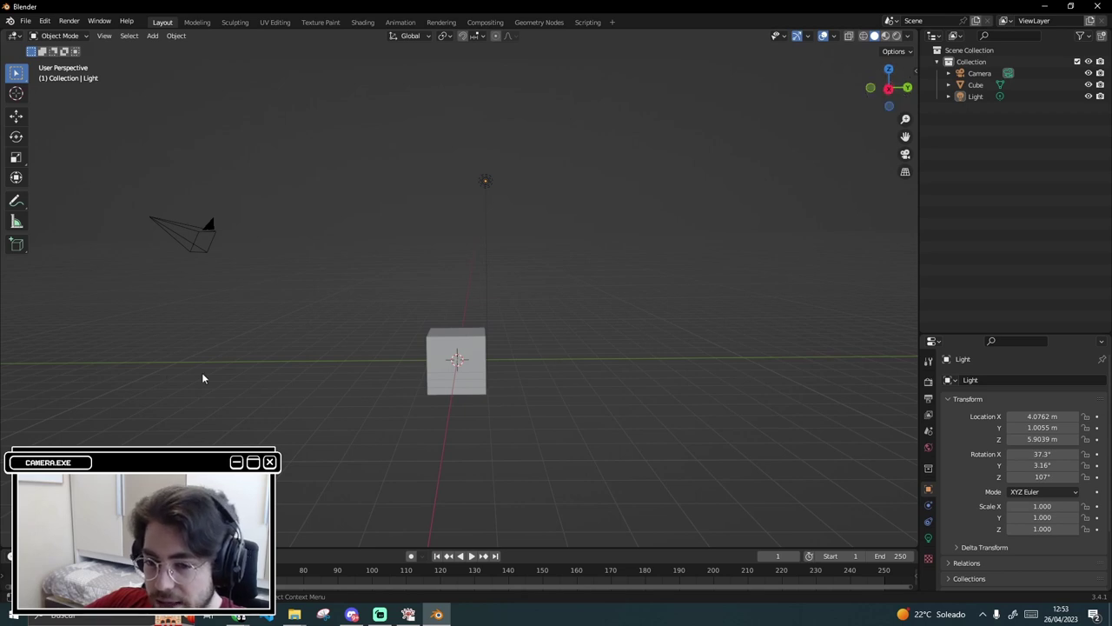
pyautogui.moveTo(461, 380)
pyautogui.mouseDown(button='middle')
pyautogui.moveTo(672, 321)
pyautogui.moveTo(588, 333)
pyautogui.moveTo(447, 381)
pyautogui.mouseUp(button='middle')
pyautogui.moveTo(539, 387)
pyautogui.mouseDown(button='middle')
pyautogui.moveTo(561, 365)
pyautogui.moveTo(497, 350)
pyautogui.mouseUp(button='middle')
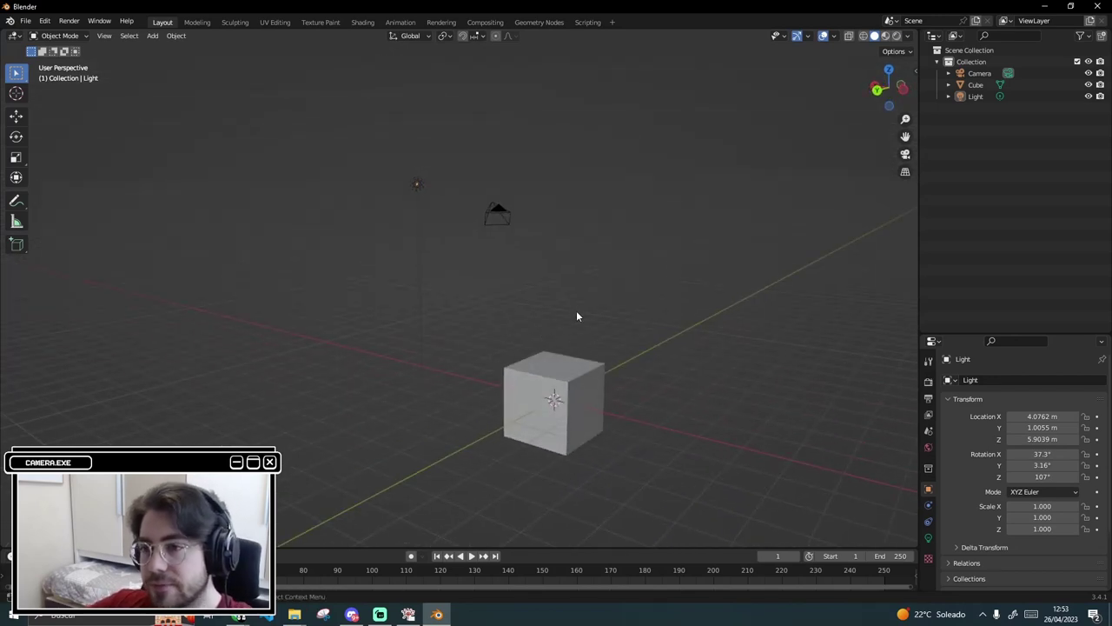
# - Snap to right, front and top orthographic views, then orbit back into perspective
pyautogui.click(881, 98)
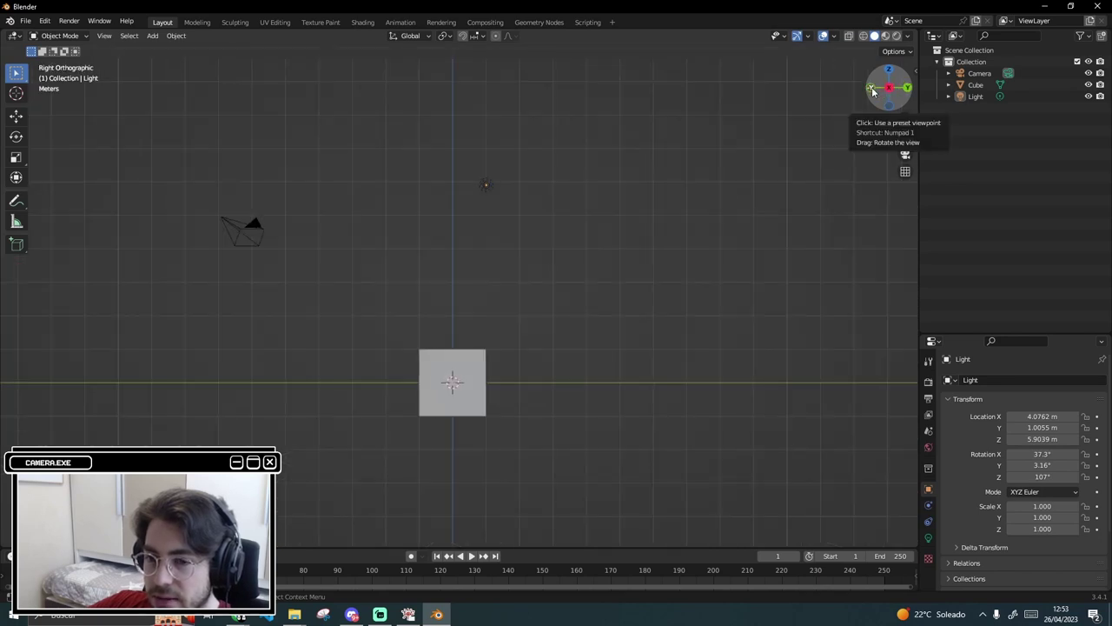
pyautogui.click(873, 89)
pyautogui.click(887, 75)
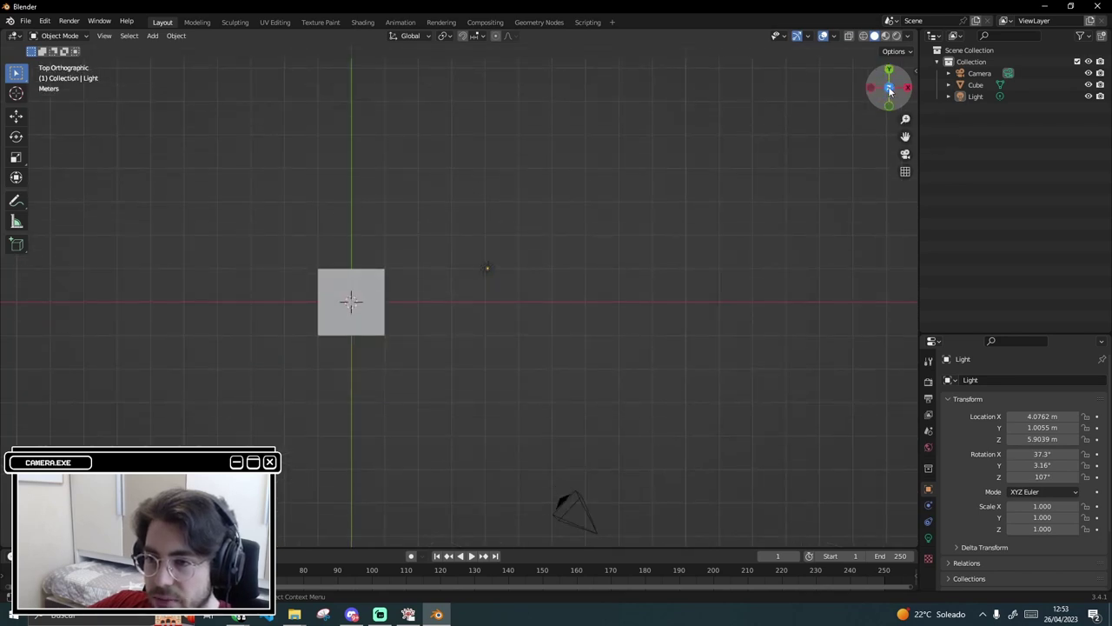
pyautogui.moveTo(626, 215)
pyautogui.mouseDown(button='middle')
pyautogui.moveTo(508, 252)
pyautogui.moveTo(551, 360)
pyautogui.moveTo(782, 174)
pyautogui.mouseUp(button='middle')
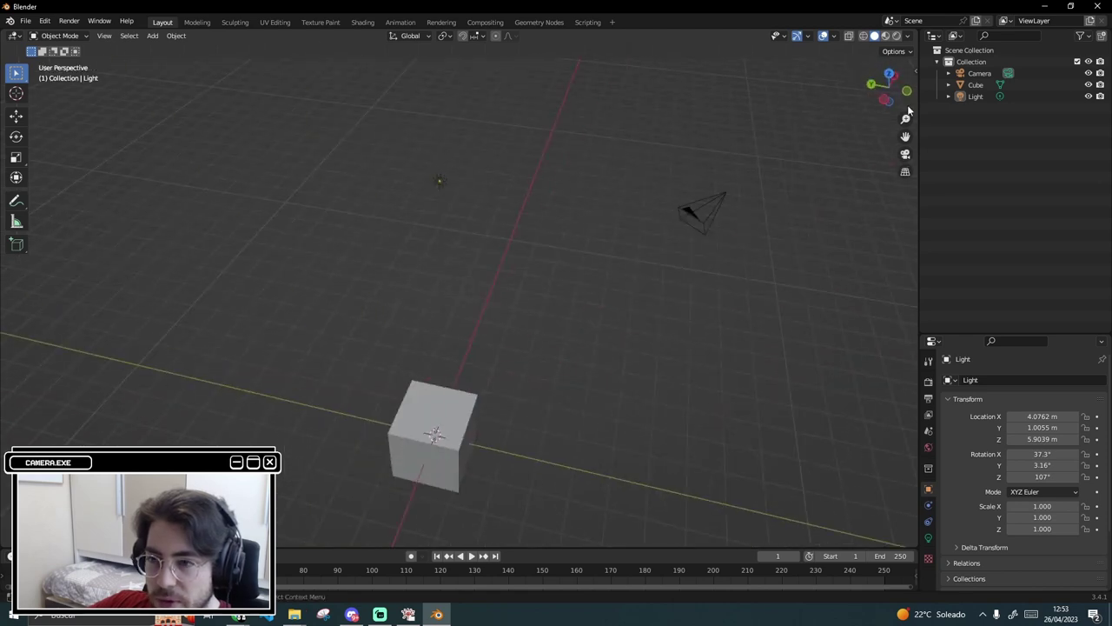
pyautogui.moveTo(878, 96)
pyautogui.mouseDown(button='middle')
pyautogui.moveTo(647, 229)
pyautogui.moveTo(567, 242)
pyautogui.mouseUp(button='middle')
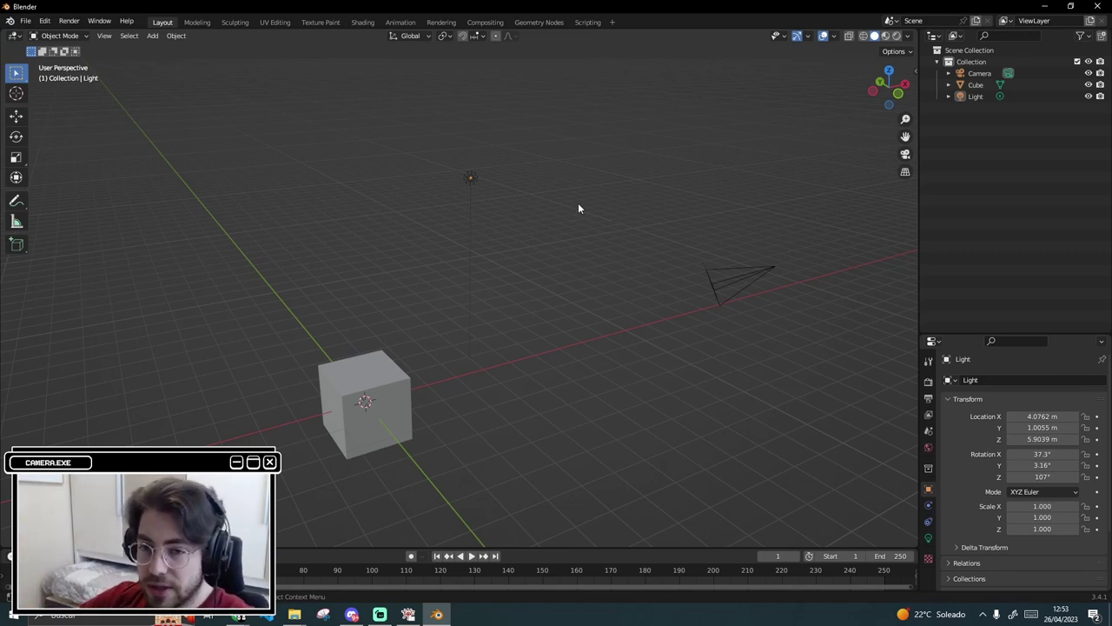
pyautogui.moveTo(544, 222)
pyautogui.mouseDown(button='middle')
pyautogui.moveTo(536, 213)
pyautogui.moveTo(573, 208)
pyautogui.moveTo(565, 219)
pyautogui.mouseUp(button='middle')
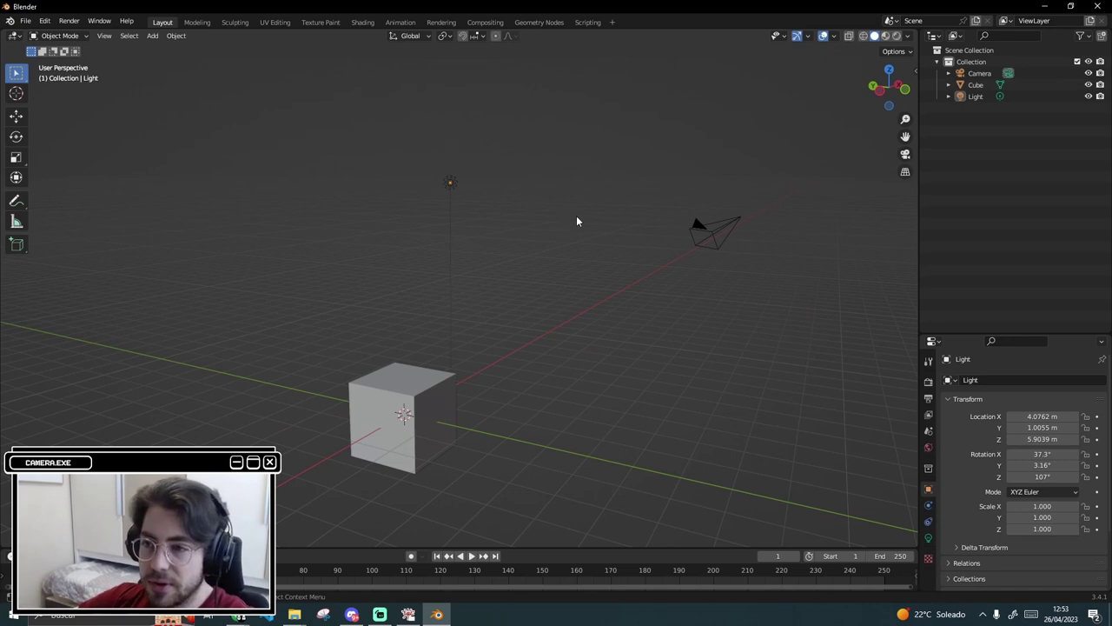
pyautogui.moveTo(577, 216)
pyautogui.mouseDown(button='middle')
pyautogui.moveTo(385, 232)
pyautogui.moveTo(521, 206)
pyautogui.moveTo(594, 271)
pyautogui.moveTo(565, 278)
pyautogui.moveTo(563, 267)
pyautogui.moveTo(447, 260)
pyautogui.moveTo(725, 268)
pyautogui.moveTo(605, 272)
pyautogui.mouseUp(button='middle')
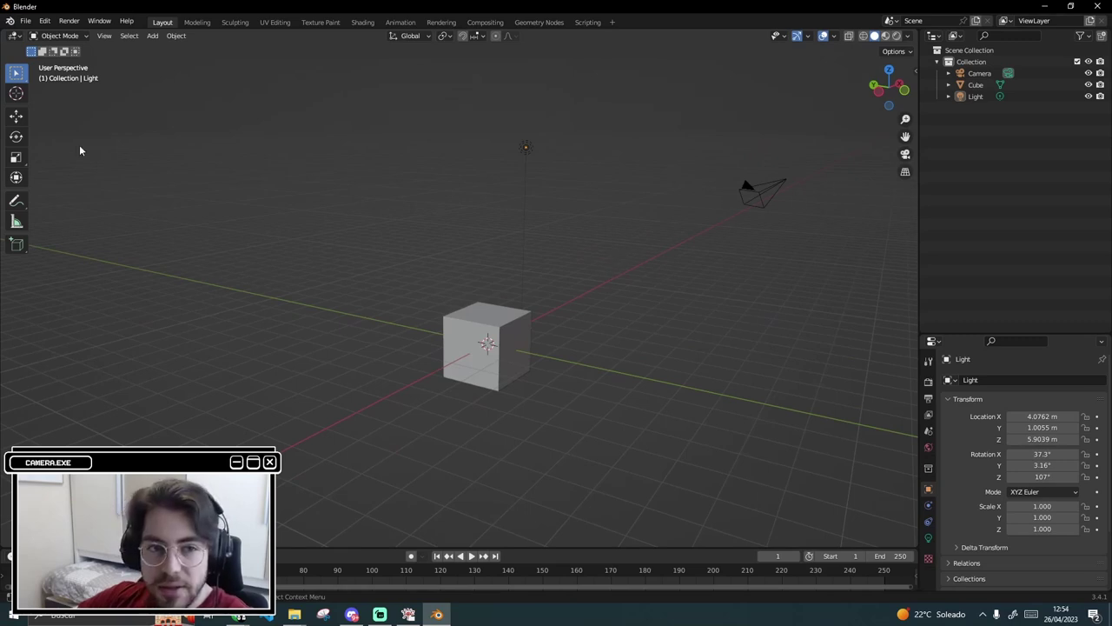
pyautogui.moveTo(789, 136); pyautogui.dragTo(687, 165, button='middle')
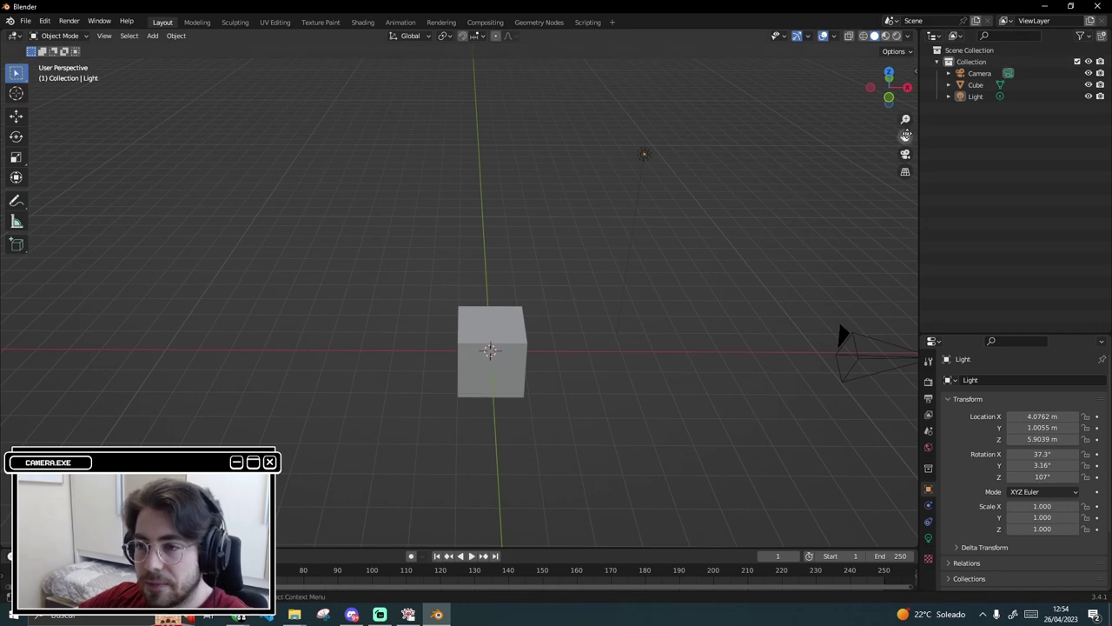
pyautogui.moveTo(788, 145)
pyautogui.mouseDown(button='middle')
pyautogui.moveTo(820, 129)
pyautogui.moveTo(878, 172)
pyautogui.moveTo(672, 177)
pyautogui.mouseUp(button='middle')
pyautogui.click(975, 84)
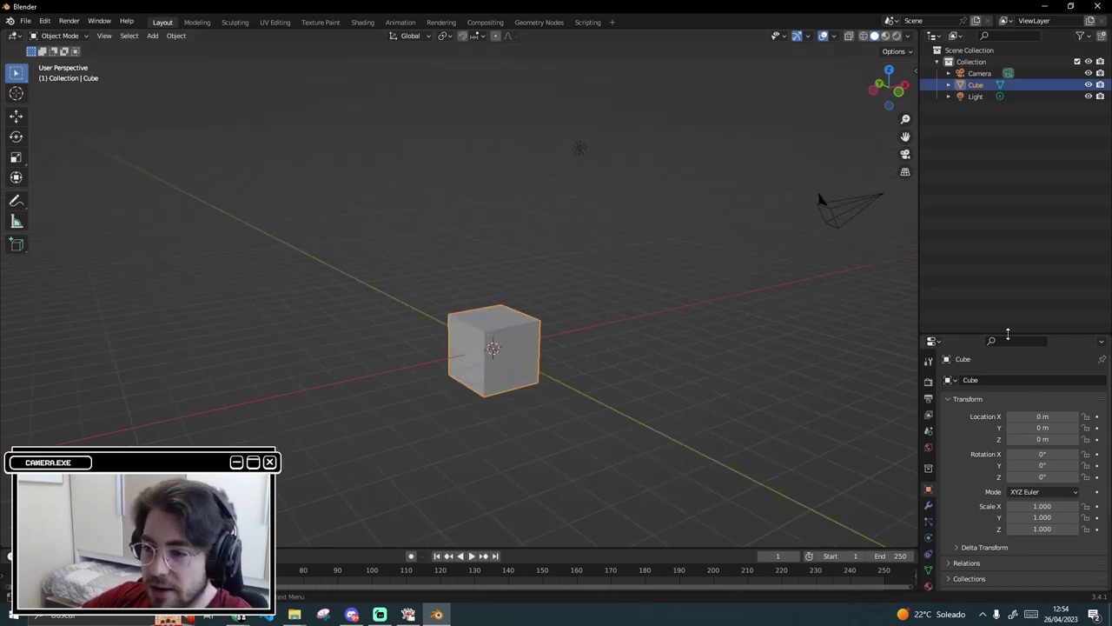
pyautogui.moveTo(960, 334); pyautogui.dragTo(959, 165)
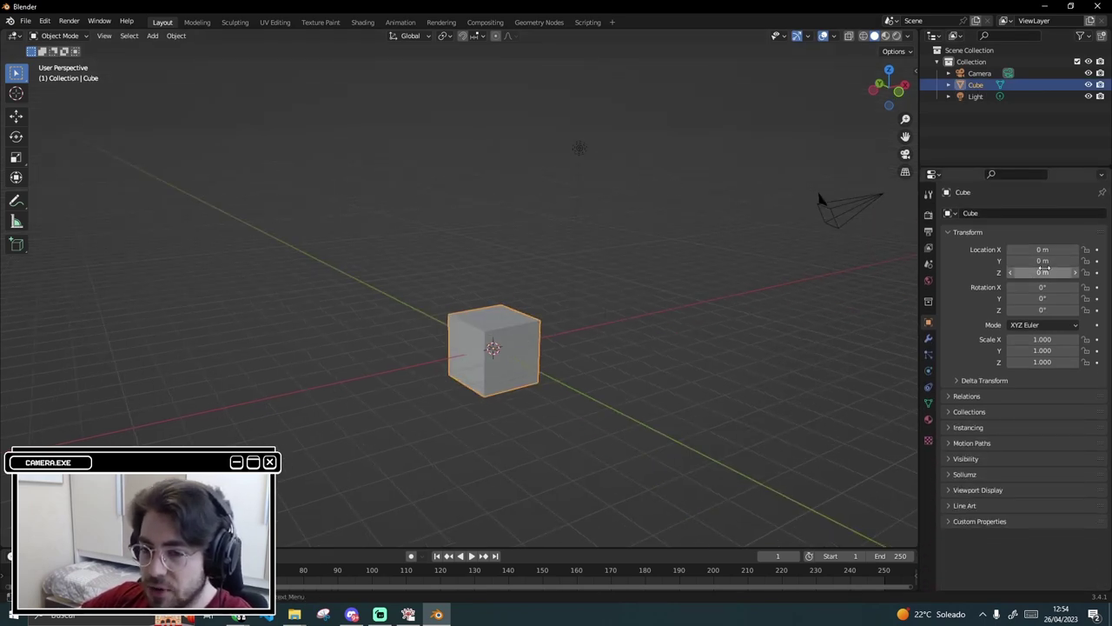
pyautogui.click(1041, 325)
pyautogui.click(1023, 329)
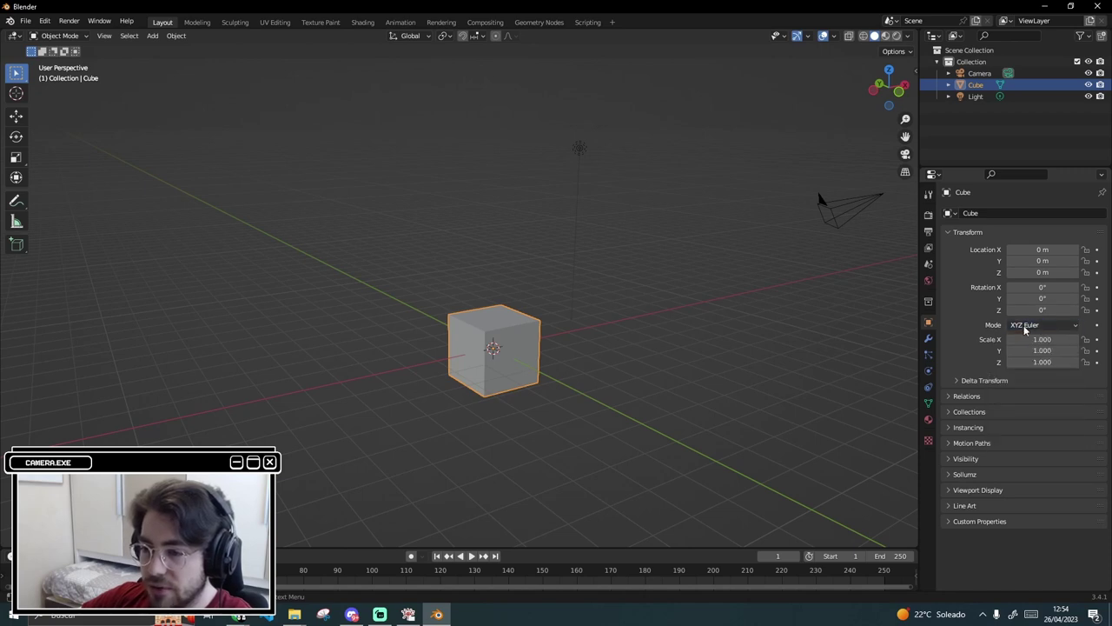
pyautogui.click(1025, 328)
pyautogui.click(1026, 328)
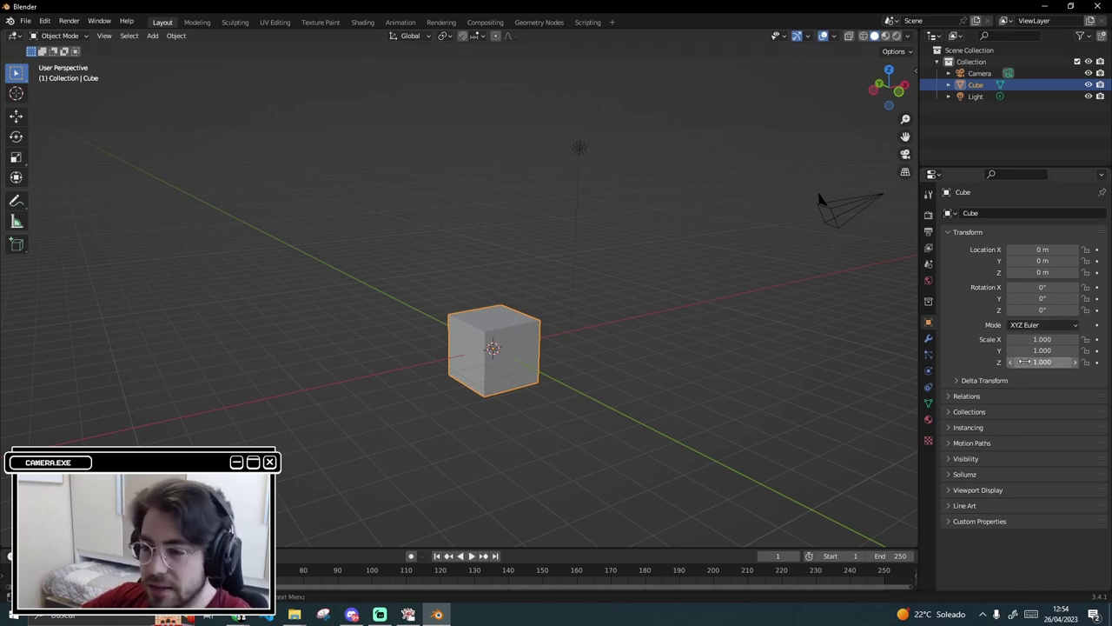
pyautogui.moveTo(1024, 339)
pyautogui.mouseDown()
pyautogui.moveTo(1026, 350)
pyautogui.moveTo(1056, 350)
pyautogui.moveTo(1017, 351)
pyautogui.mouseUp()
pyautogui.press('Escape')
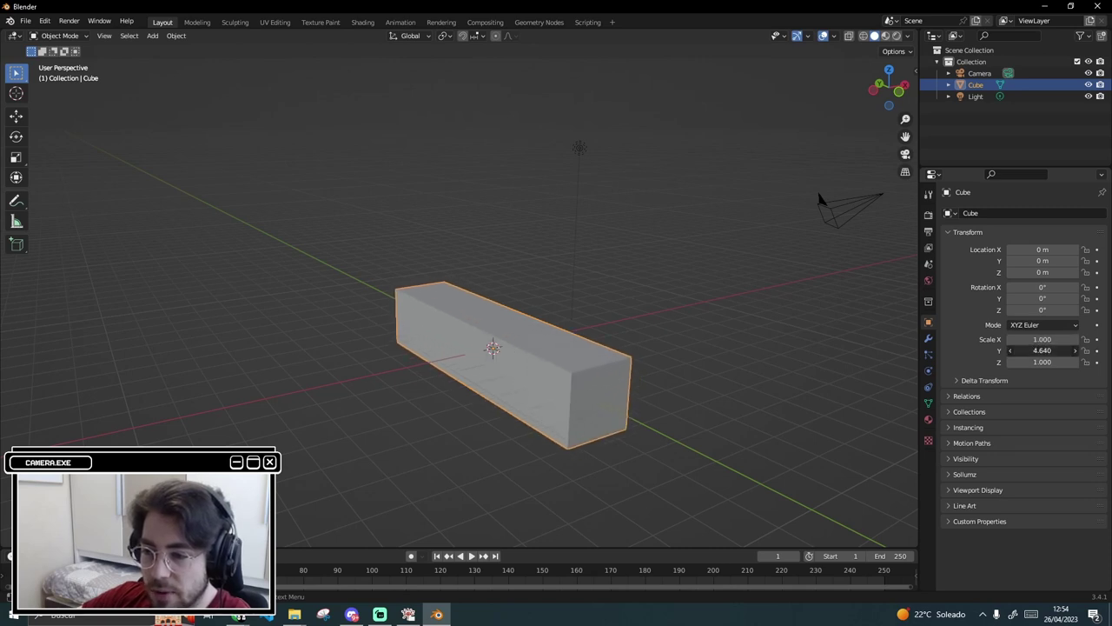
pyautogui.hotkey('ctrl', 'z')
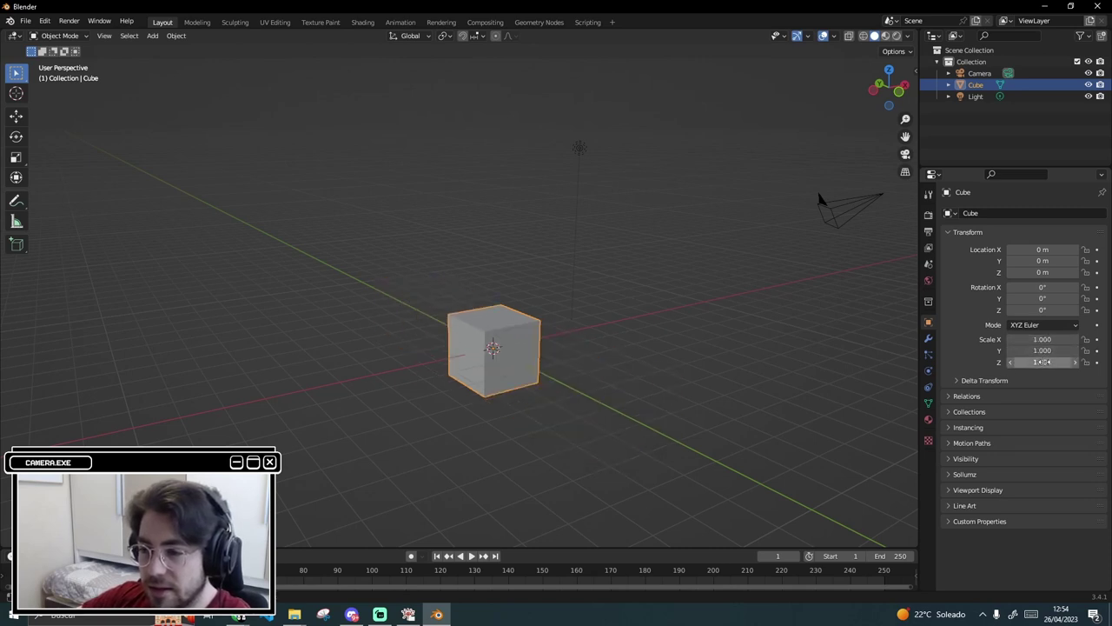
pyautogui.moveTo(1043, 362); pyautogui.dragTo(1035, 357)
pyautogui.press('Escape')
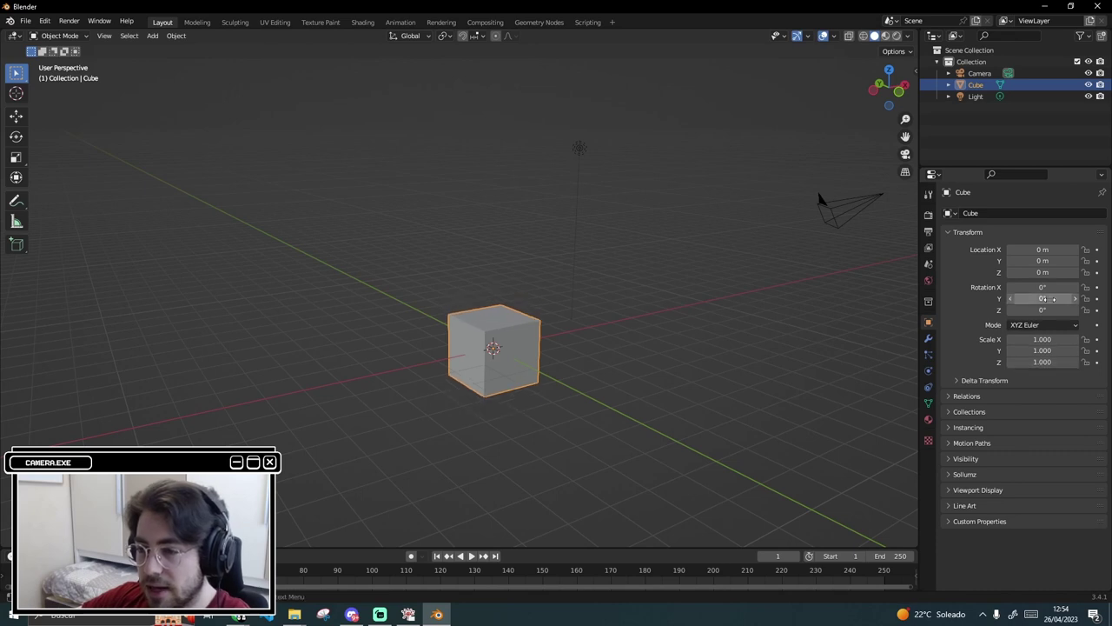
pyautogui.moveTo(1043, 249)
pyautogui.mouseDown()
pyautogui.moveTo(1078, 250)
pyautogui.moveTo(1082, 260)
pyautogui.mouseUp()
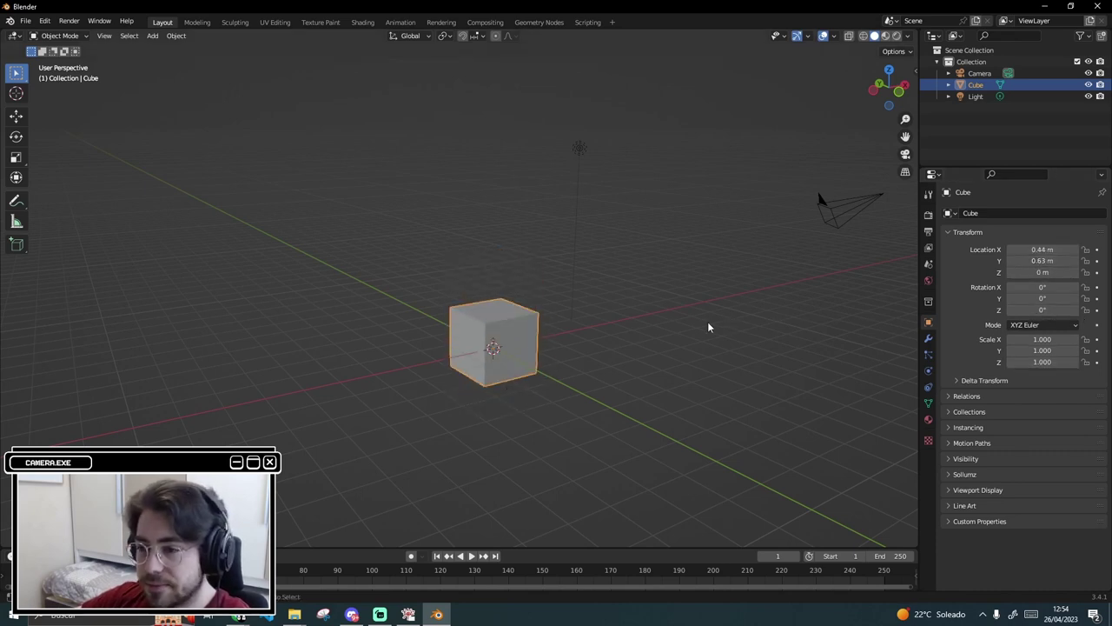
pyautogui.hotkey('ctrl', 'z')
pyautogui.hotkey('ctrl', 'z')
pyautogui.moveTo(655, 292); pyautogui.dragTo(937, 418, button='middle')
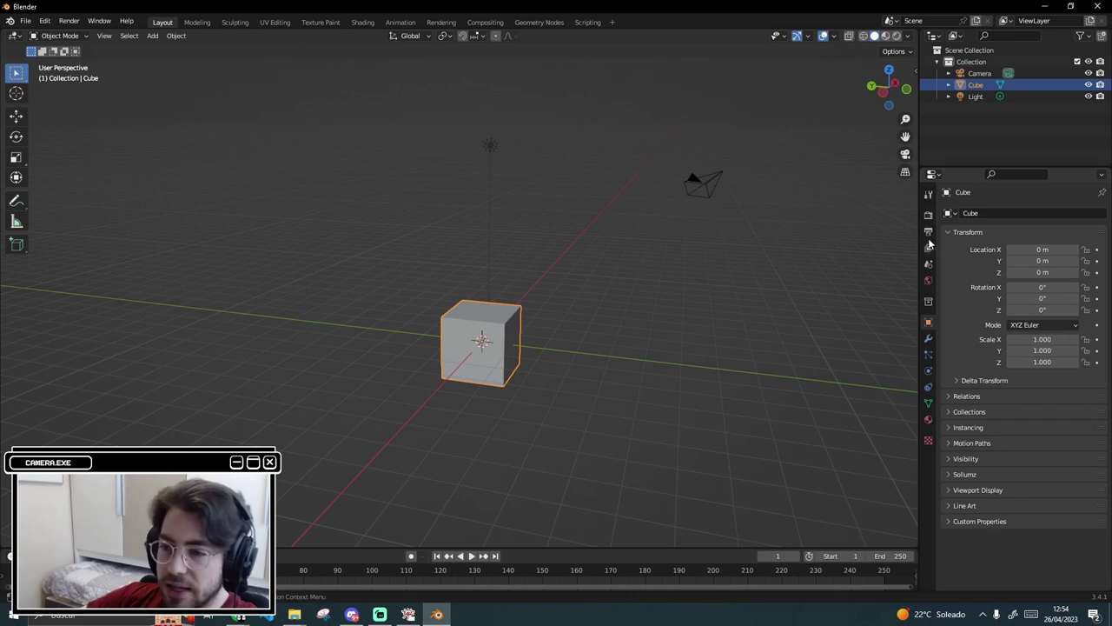
# - Add an Array modifier to the cube from the Modifier tab
pyautogui.click(927, 340)
pyautogui.click(982, 216)
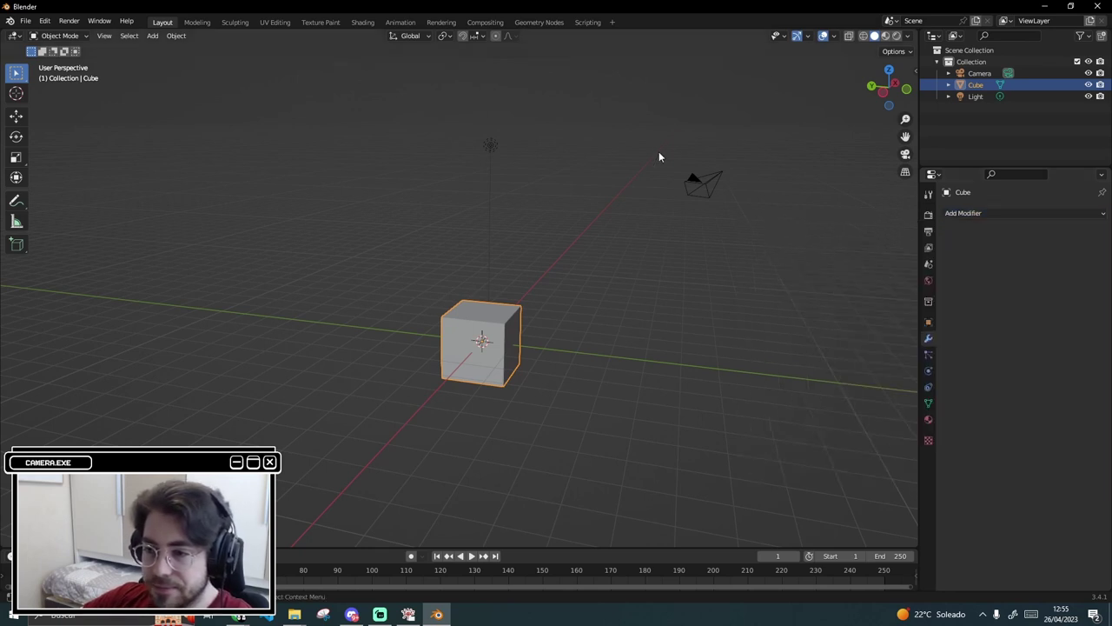
pyautogui.click(1019, 215)
pyautogui.click(871, 245)
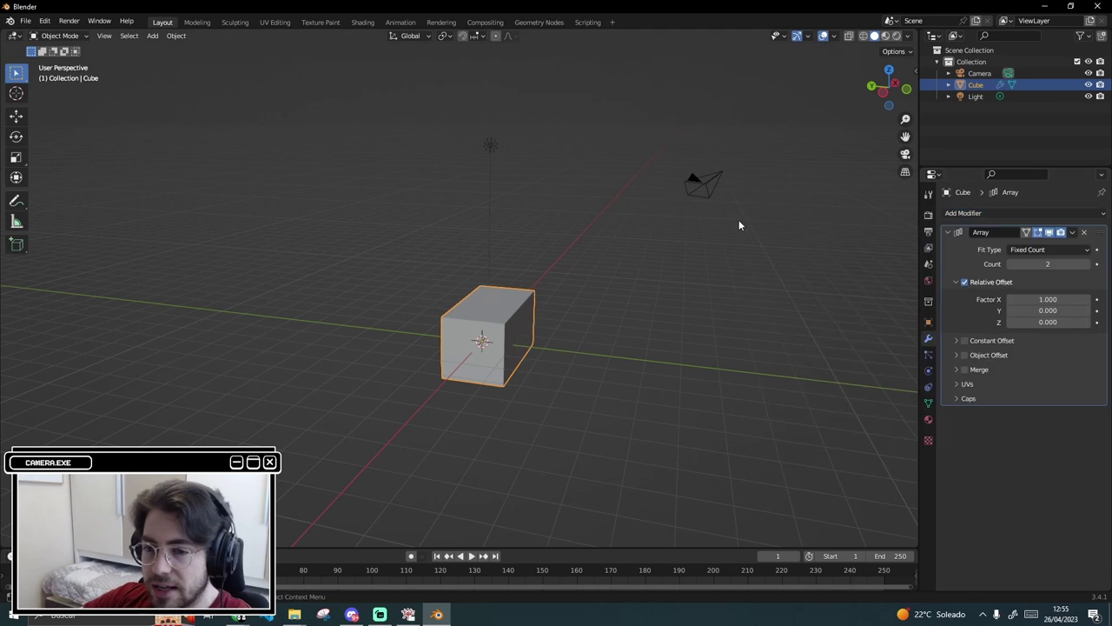
pyautogui.moveTo(739, 221); pyautogui.dragTo(661, 237, button='middle')
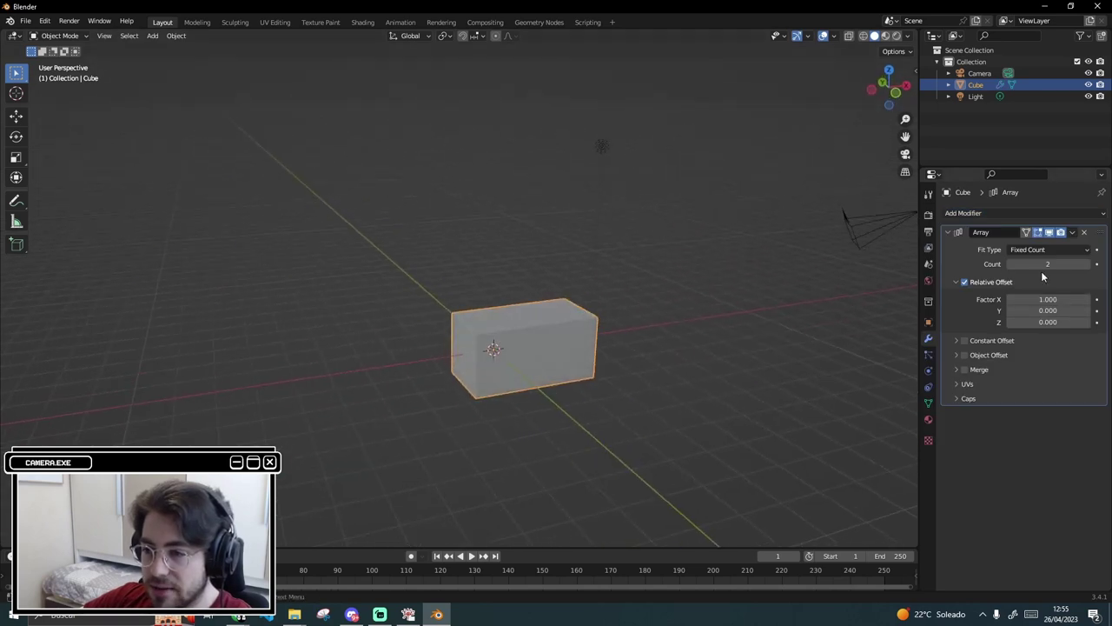
# - Set the array Count to 17 and Relative Offset Z to 0.4 for a staircase
pyautogui.moveTo(1041, 265); pyautogui.dragTo(1087, 264)
pyautogui.moveTo(712, 287); pyautogui.dragTo(774, 268, button='middle')
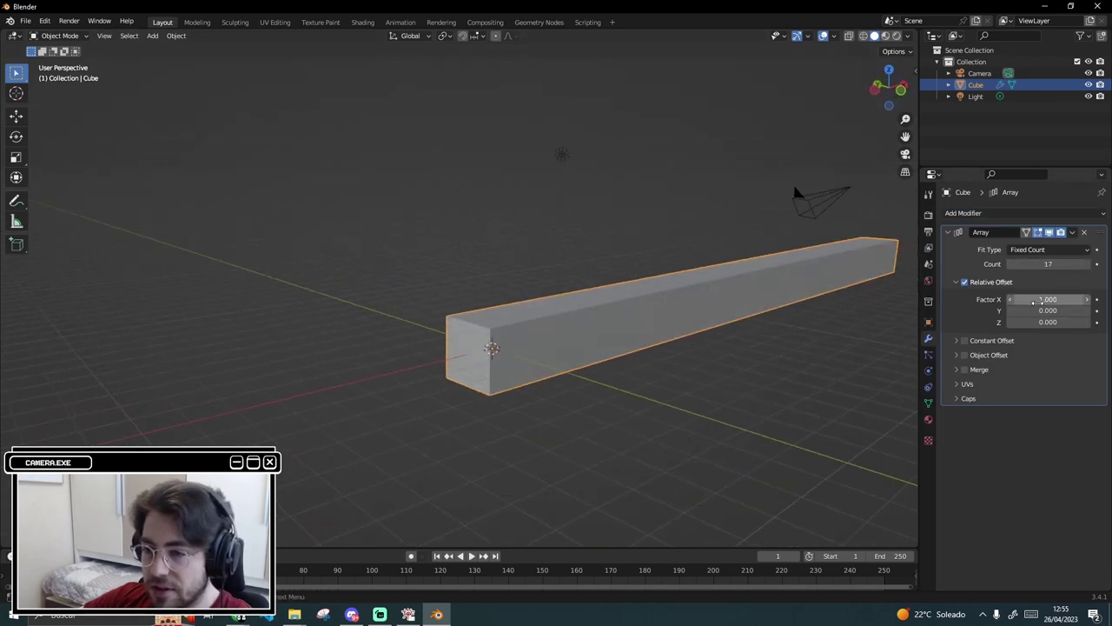
pyautogui.moveTo(1048, 321)
pyautogui.mouseDown()
pyautogui.moveTo(1078, 321)
pyautogui.moveTo(1026, 321)
pyautogui.mouseUp()
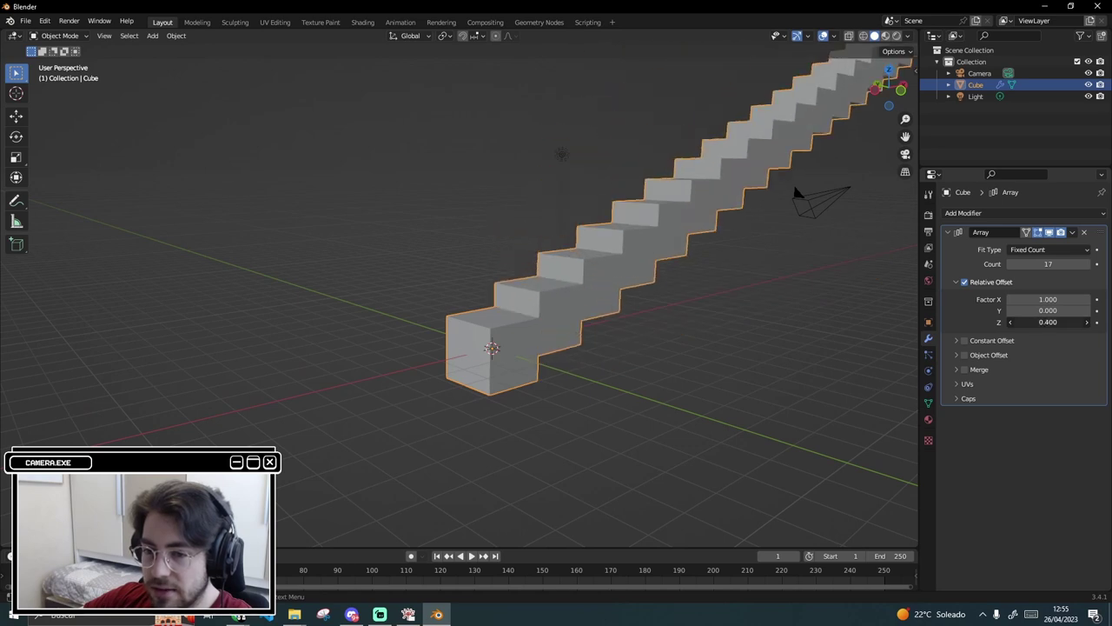
pyautogui.moveTo(843, 298)
pyautogui.mouseDown(button='middle')
pyautogui.moveTo(793, 284)
pyautogui.moveTo(623, 373)
pyautogui.moveTo(507, 310)
pyautogui.moveTo(721, 181)
pyautogui.moveTo(479, 258)
pyautogui.moveTo(544, 226)
pyautogui.moveTo(629, 217)
pyautogui.moveTo(611, 241)
pyautogui.moveTo(328, 421)
pyautogui.mouseUp(button='middle')
pyautogui.moveTo(906, 196)
pyautogui.mouseDown(button='middle')
pyautogui.moveTo(646, 229)
pyautogui.moveTo(678, 244)
pyautogui.mouseUp(button='middle')
pyautogui.moveTo(589, 247)
pyautogui.mouseDown(button='middle')
pyautogui.moveTo(666, 214)
pyautogui.moveTo(667, 224)
pyautogui.mouseUp(button='middle')
# - Delete the Array modifier and show the cube's particle settings
pyautogui.click(1072, 232)
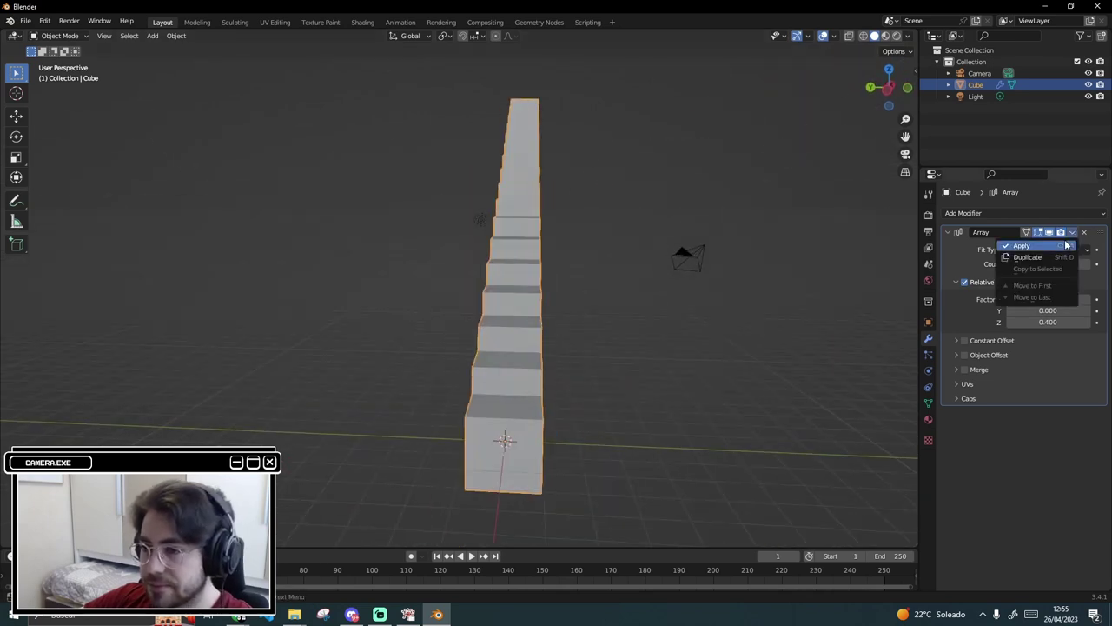
pyautogui.click(1086, 238)
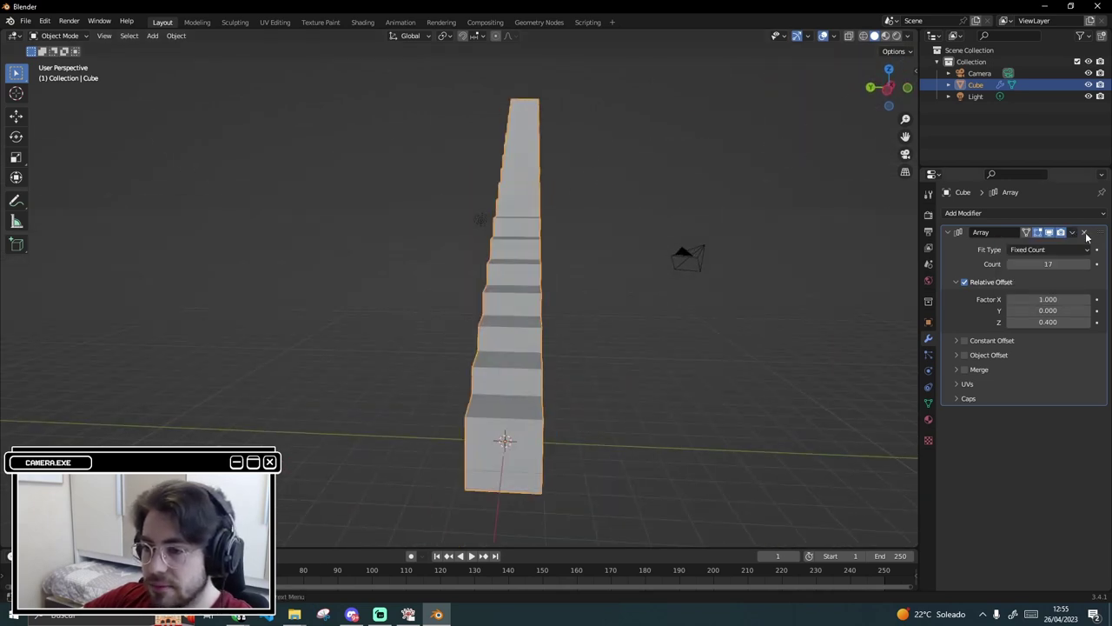
pyautogui.click(1086, 233)
pyautogui.click(930, 356)
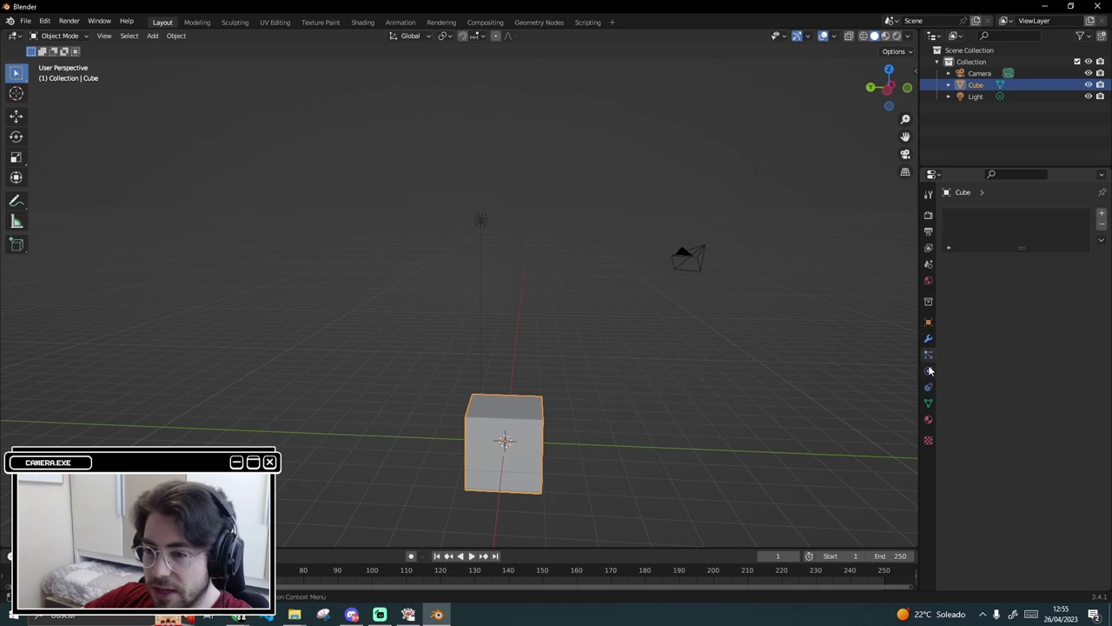
# - Browse the Physics, Constraints and Material tabs, settling on Object Data's empty vertex groups and shape keys
pyautogui.click(929, 371)
pyautogui.click(929, 391)
pyautogui.click(928, 403)
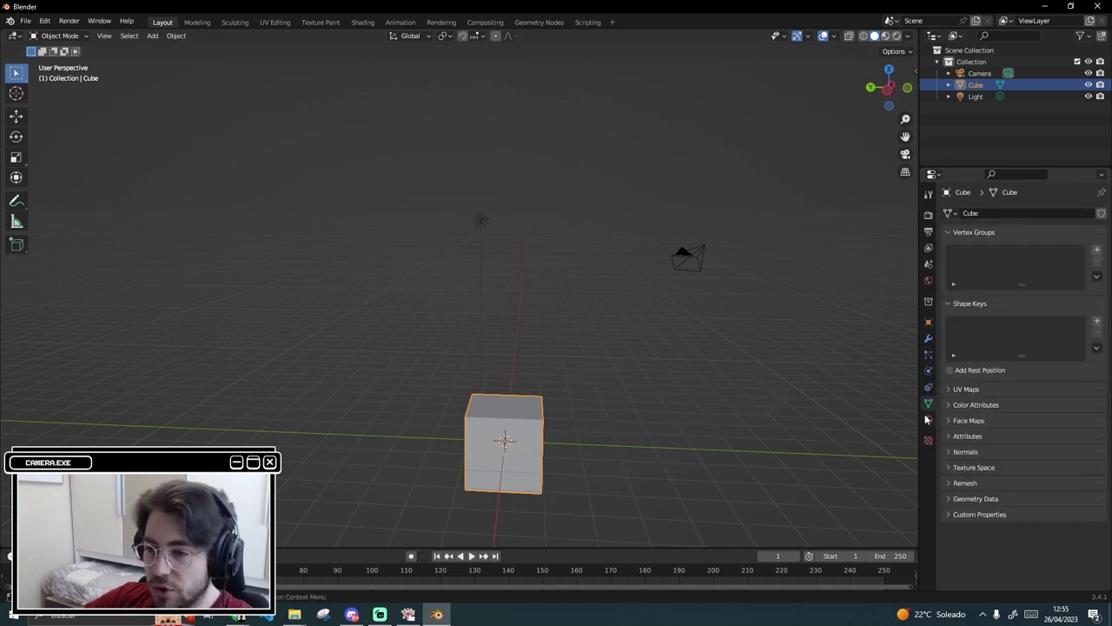
pyautogui.click(929, 419)
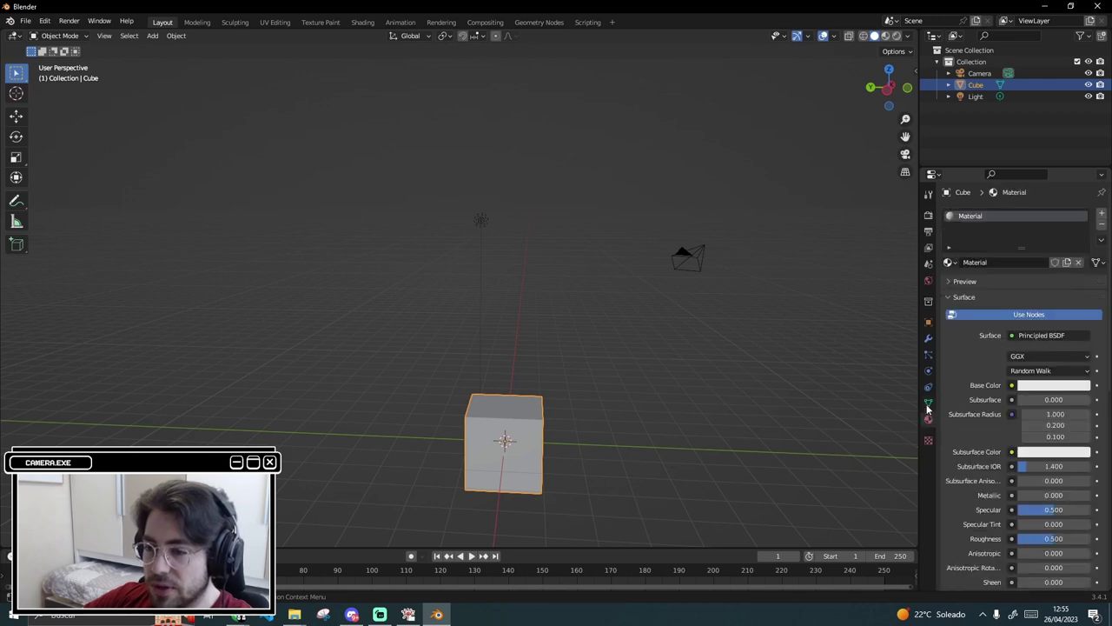
pyautogui.click(928, 405)
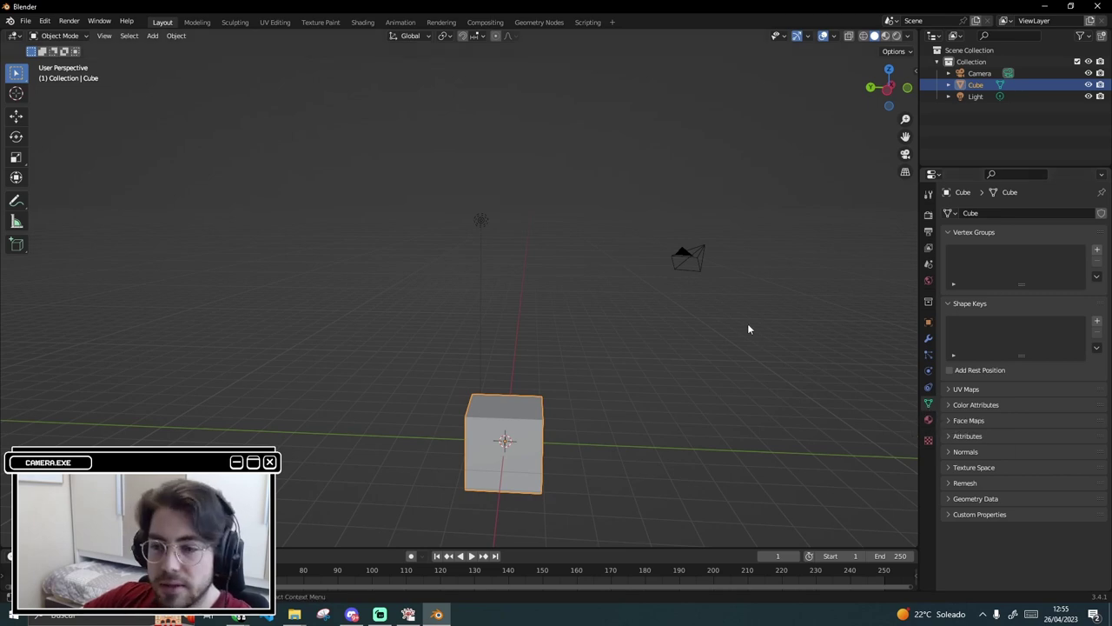
pyautogui.moveTo(748, 324); pyautogui.dragTo(719, 321, button='middle')
pyautogui.moveTo(822, 270)
pyautogui.mouseDown(button='middle')
pyautogui.moveTo(666, 273)
pyautogui.moveTo(704, 145)
pyautogui.mouseUp(button='middle')
pyautogui.moveTo(564, 200)
pyautogui.mouseDown(button='middle')
pyautogui.moveTo(618, 191)
pyautogui.moveTo(463, 248)
pyautogui.mouseUp(button='middle')
pyautogui.scroll(3, 618, 191)
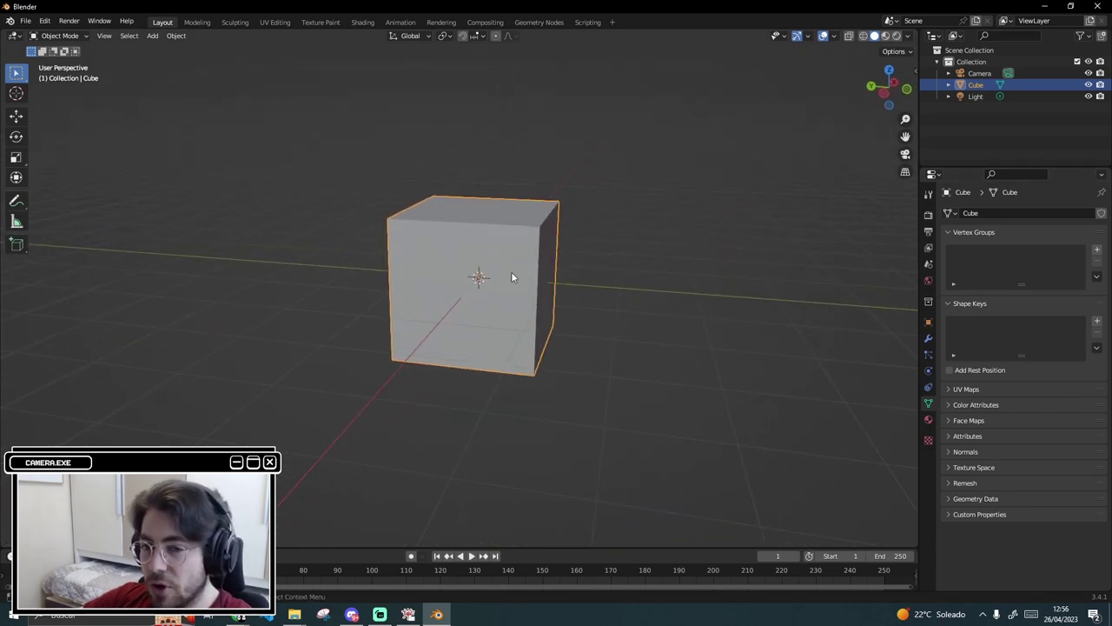
pyautogui.moveTo(588, 210)
pyautogui.mouseDown(button='middle')
pyautogui.moveTo(547, 211)
pyautogui.moveTo(573, 207)
pyautogui.mouseUp(button='middle')
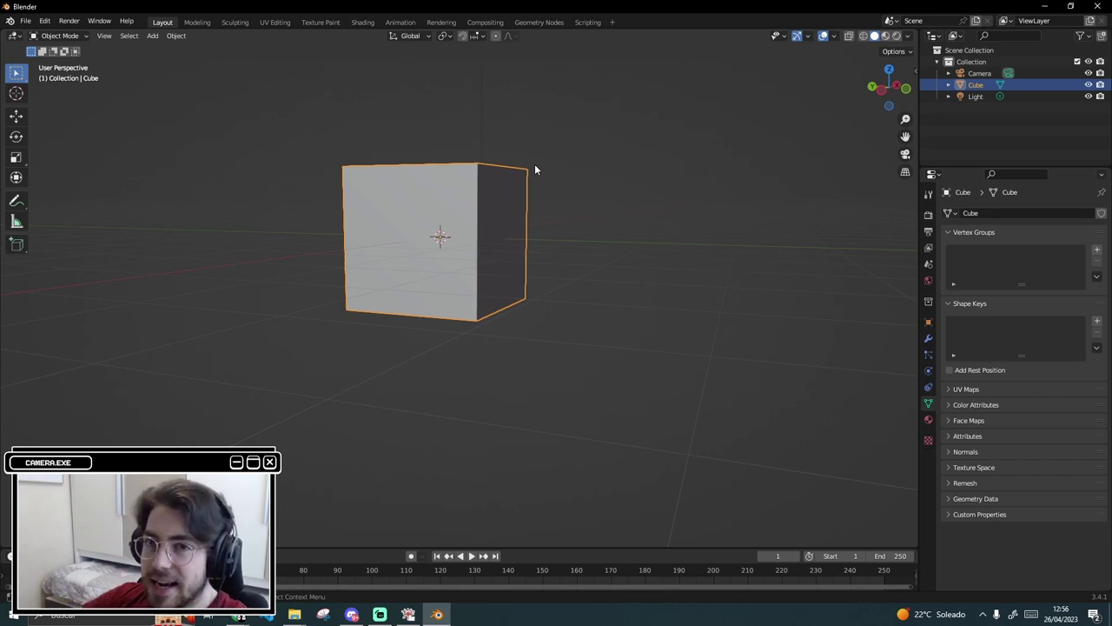
# - Add and delete a SKEL_Head vertex group, then enlarge the Material tab's slot list
pyautogui.click(1097, 251)
pyautogui.doubleClick(1009, 252)
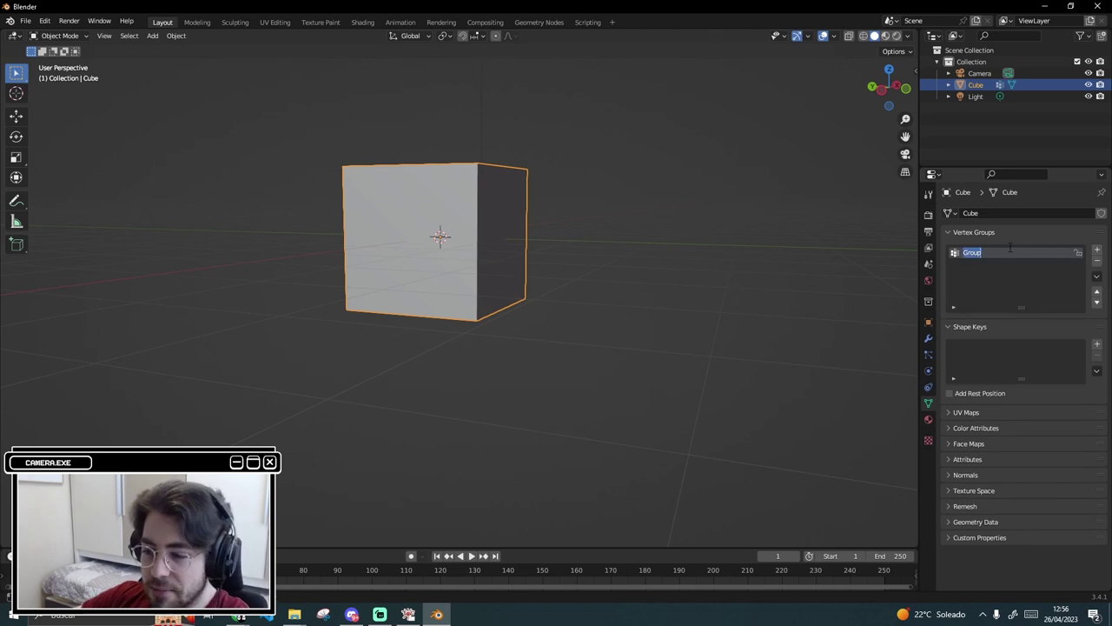
pyautogui.write('SKEL')
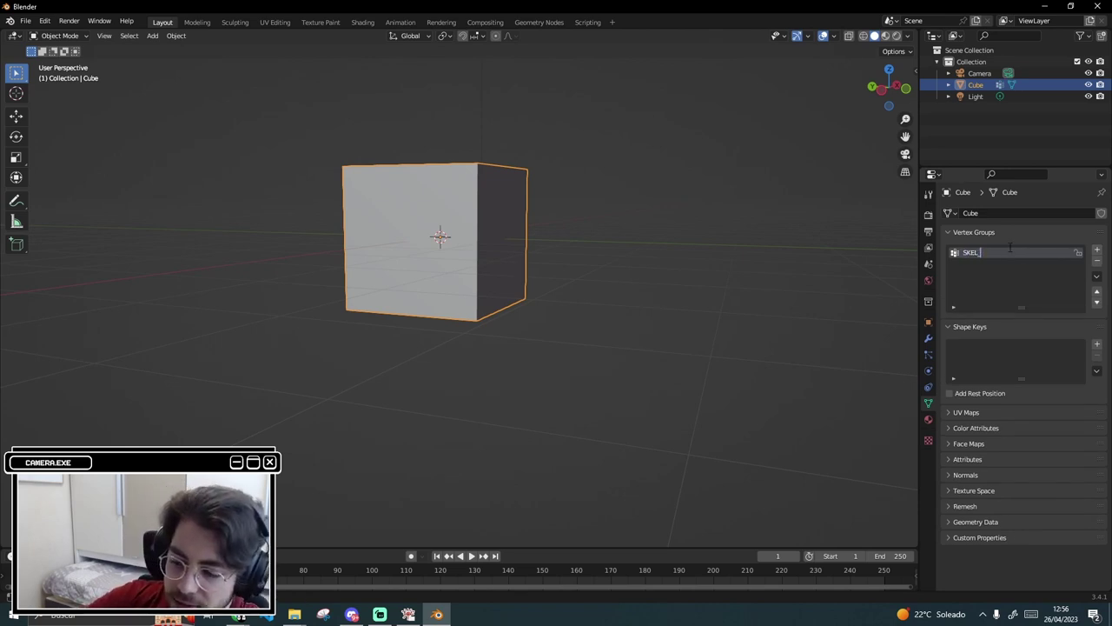
pyautogui.write('_Head')
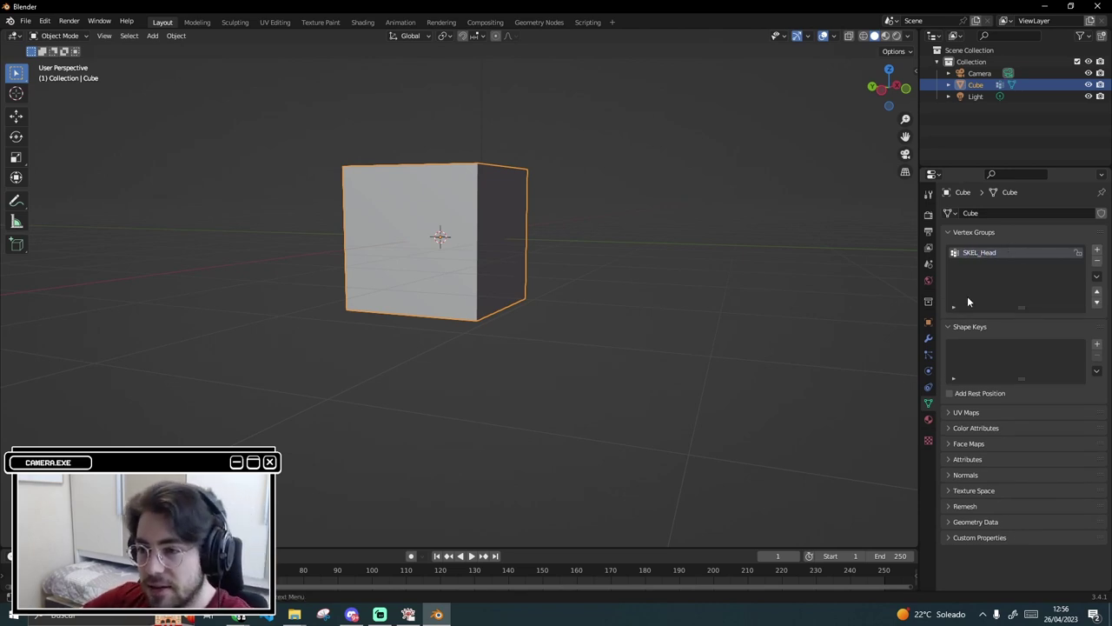
pyautogui.moveTo(546, 238)
pyautogui.mouseDown(button='middle')
pyautogui.moveTo(533, 210)
pyautogui.moveTo(306, 255)
pyautogui.mouseUp(button='middle')
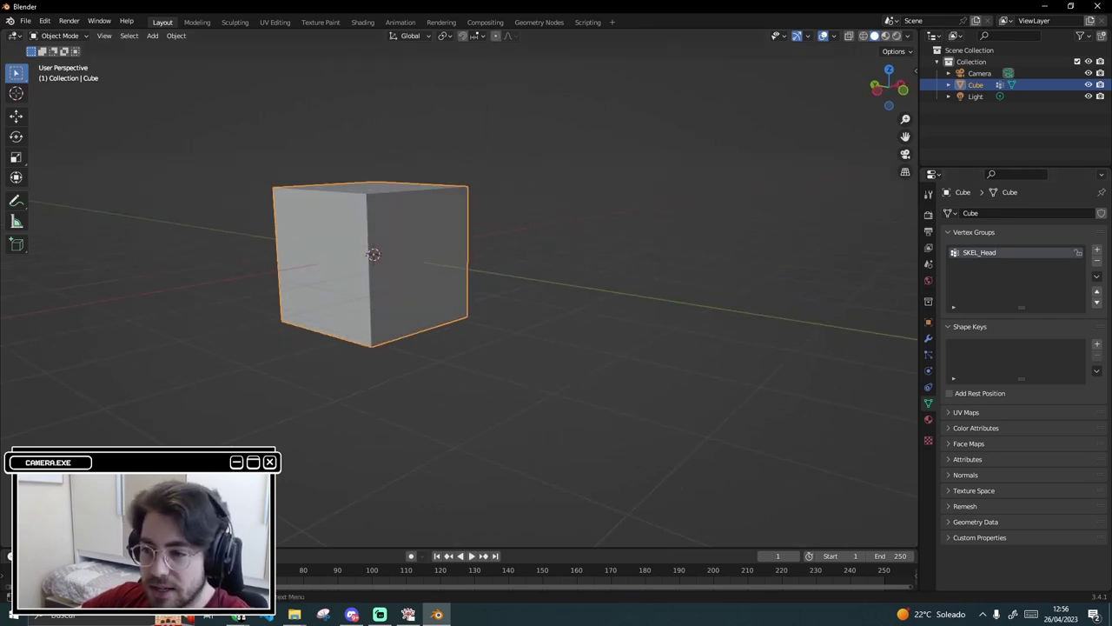
pyautogui.click(1097, 262)
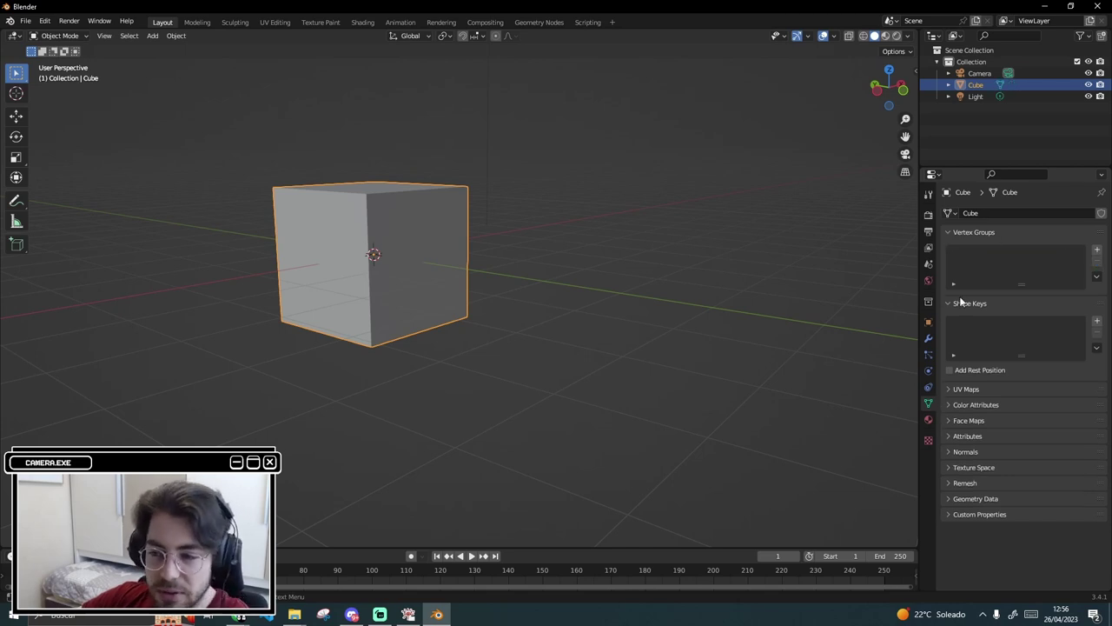
pyautogui.click(929, 418)
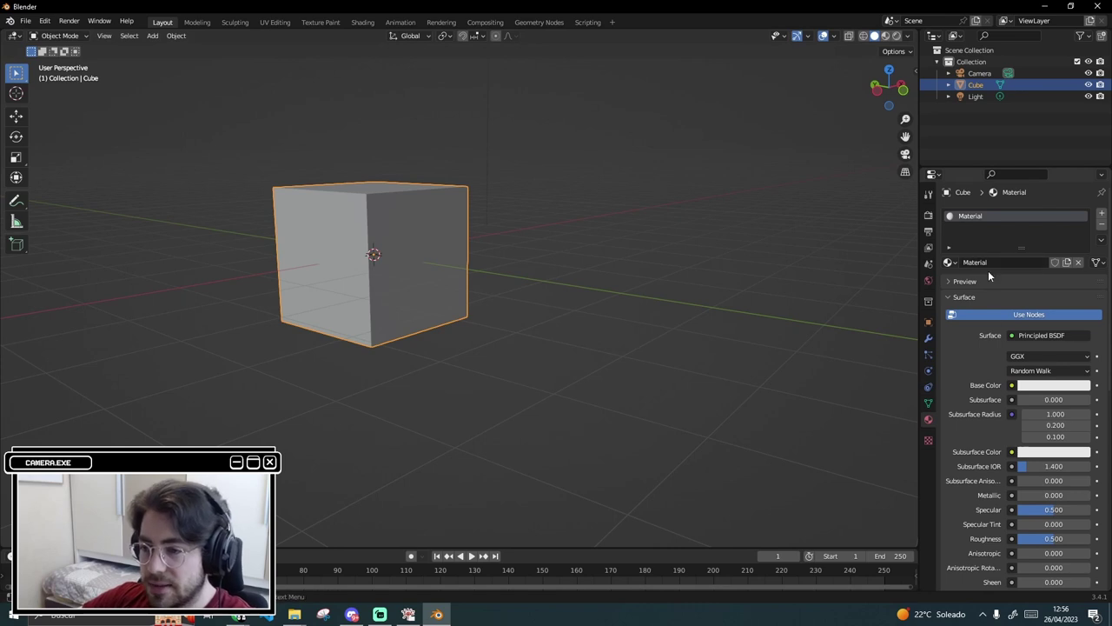
pyautogui.moveTo(999, 253); pyautogui.dragTo(1018, 270)
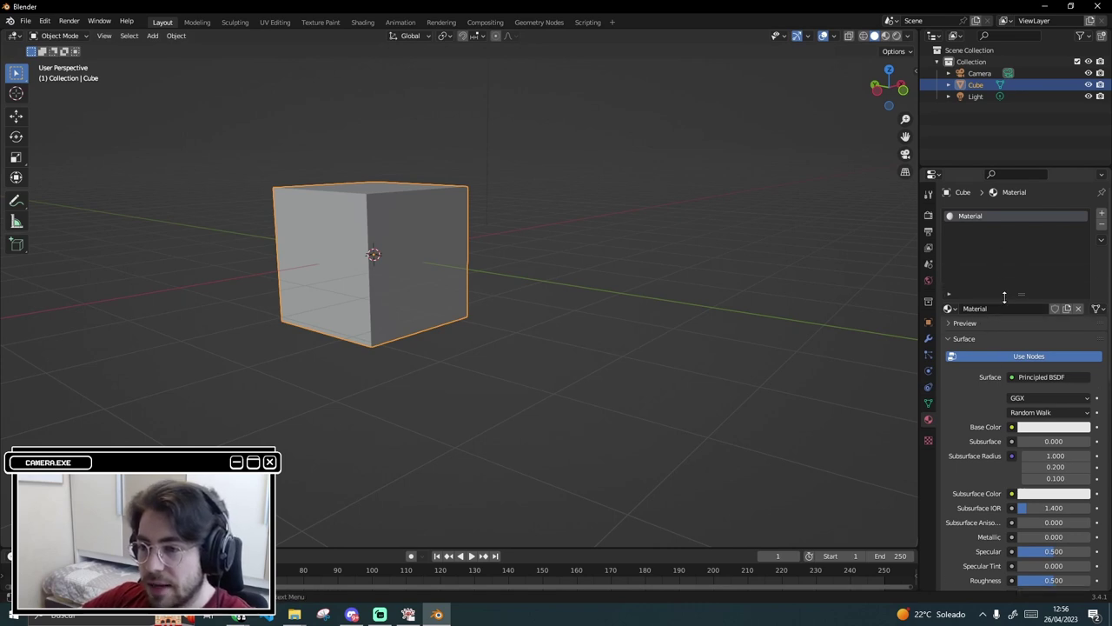
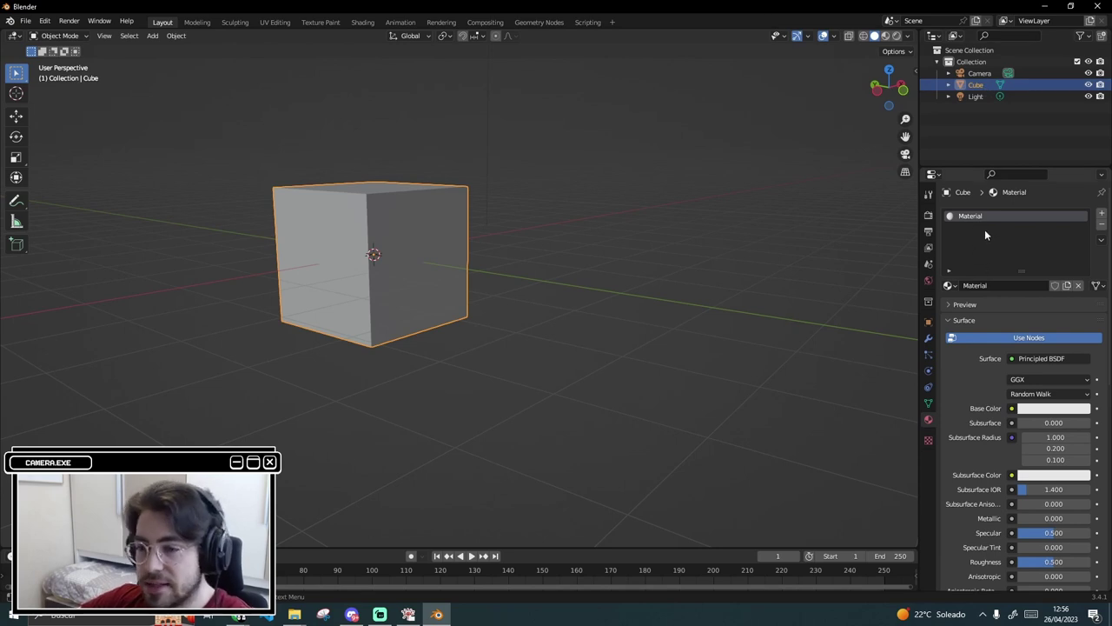
# - Set the cube's Base Color to a saturated blue (Hue 0.666, Saturation 1)
pyautogui.scroll(-2, 1013, 409)
pyautogui.scroll(-3, 1017, 407)
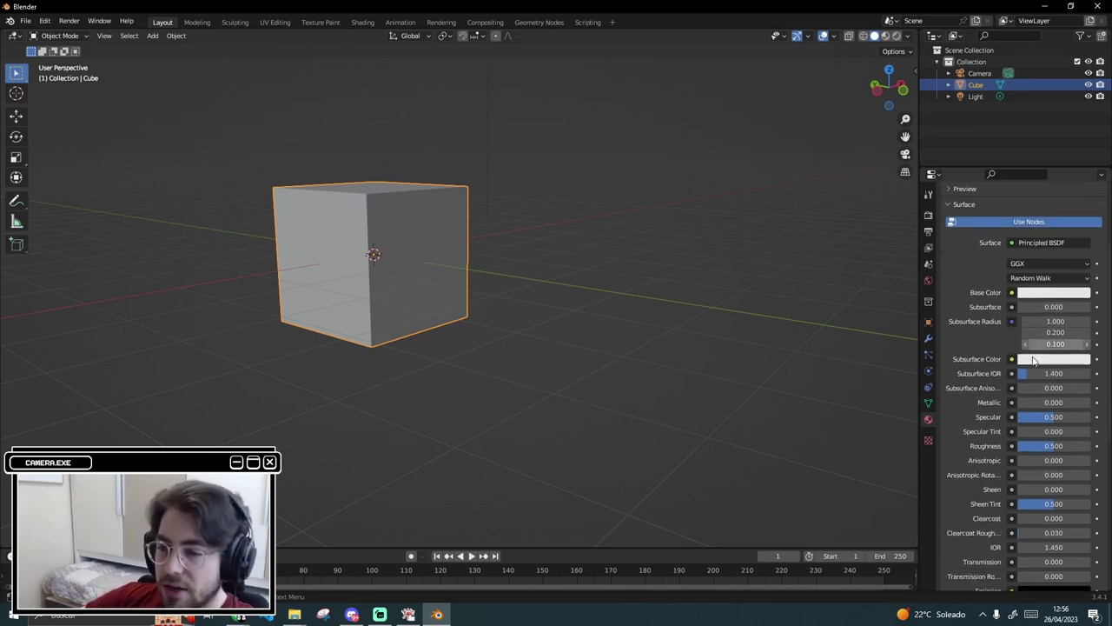
pyautogui.scroll(-3, 1026, 405)
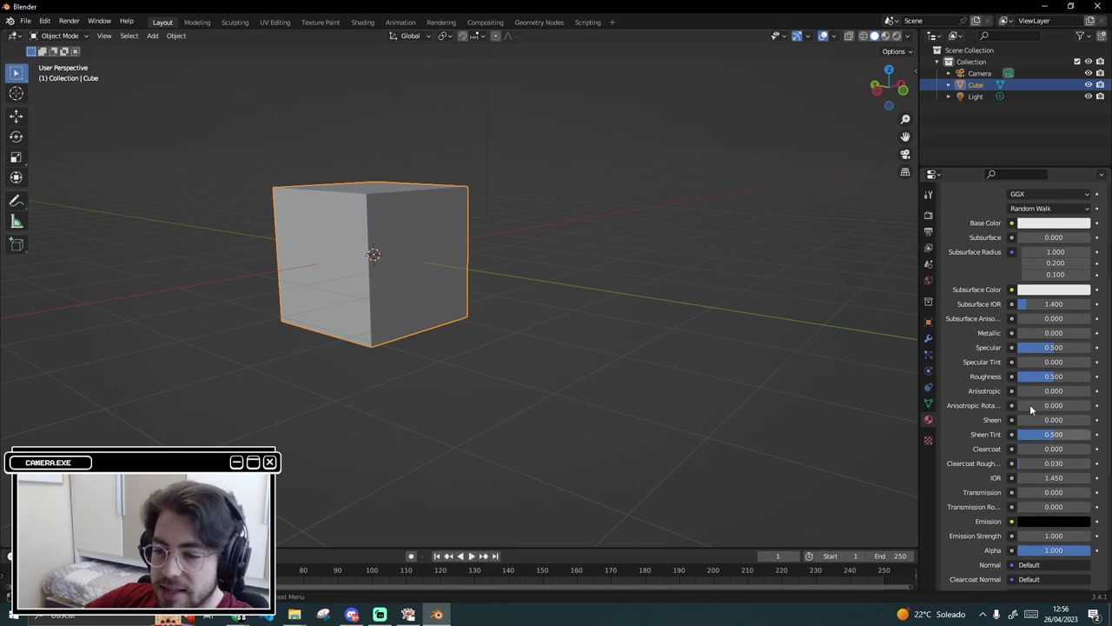
pyautogui.scroll(2, 1069, 473)
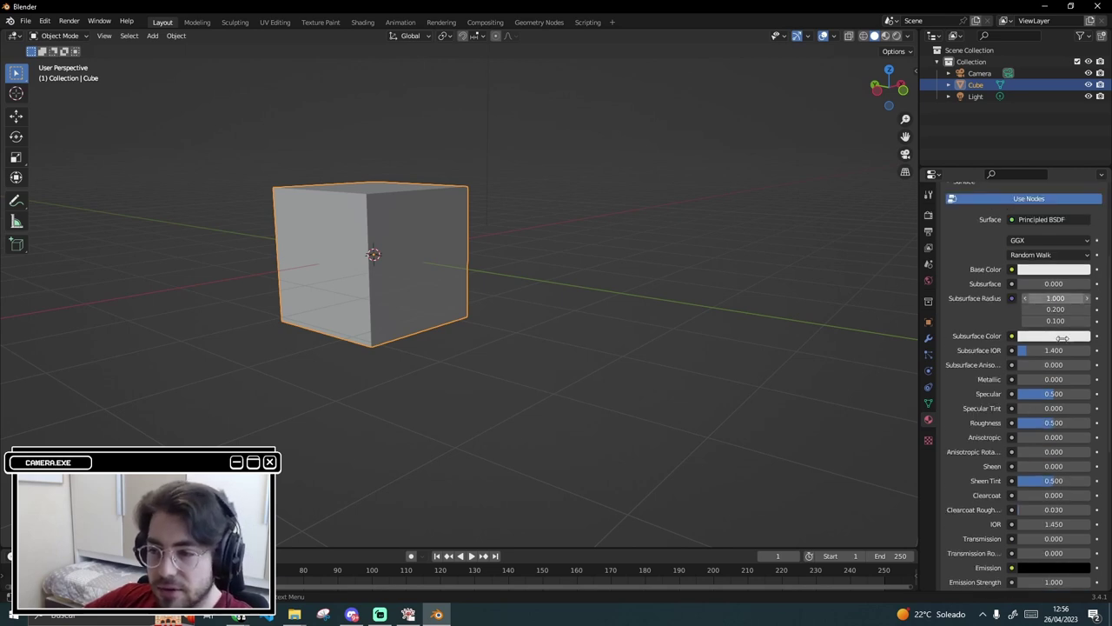
pyautogui.scroll(1, 1032, 295)
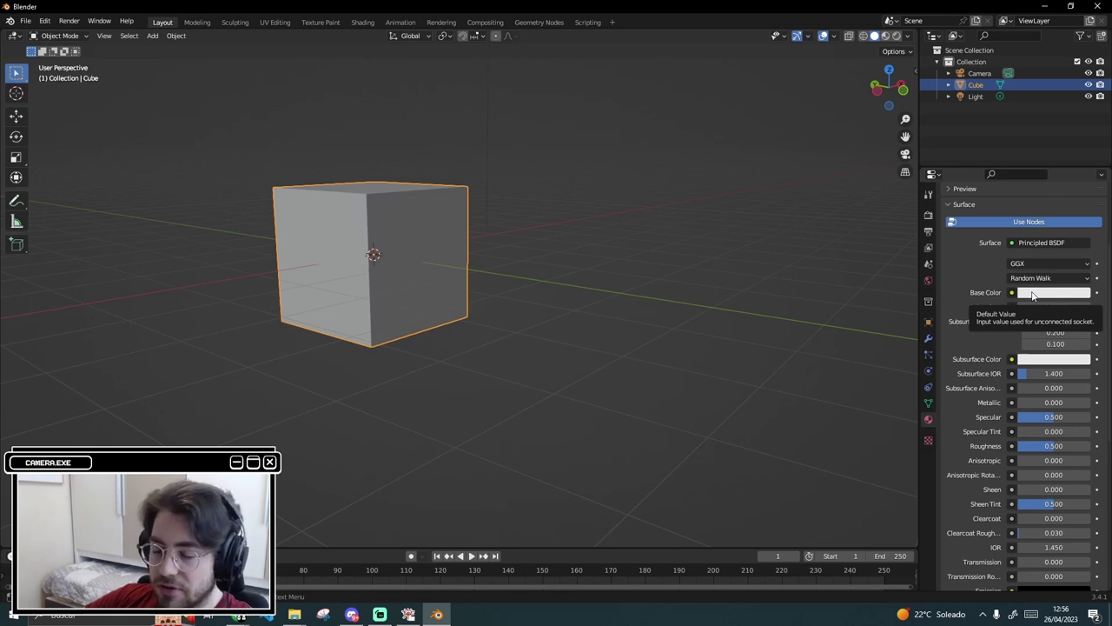
pyautogui.click(1032, 295)
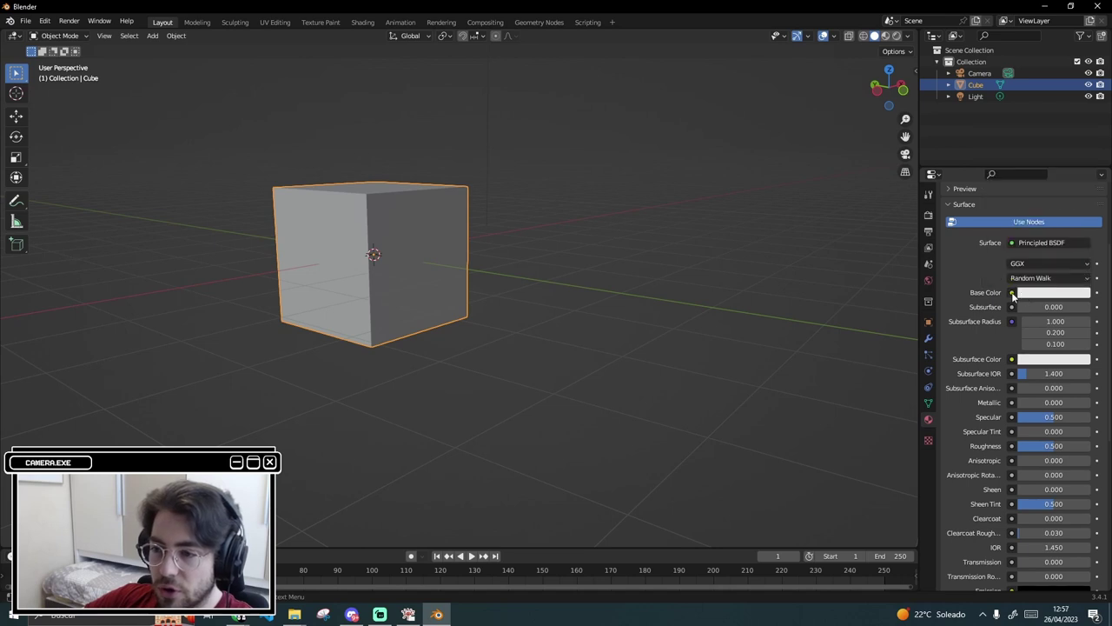
pyautogui.click(1012, 293)
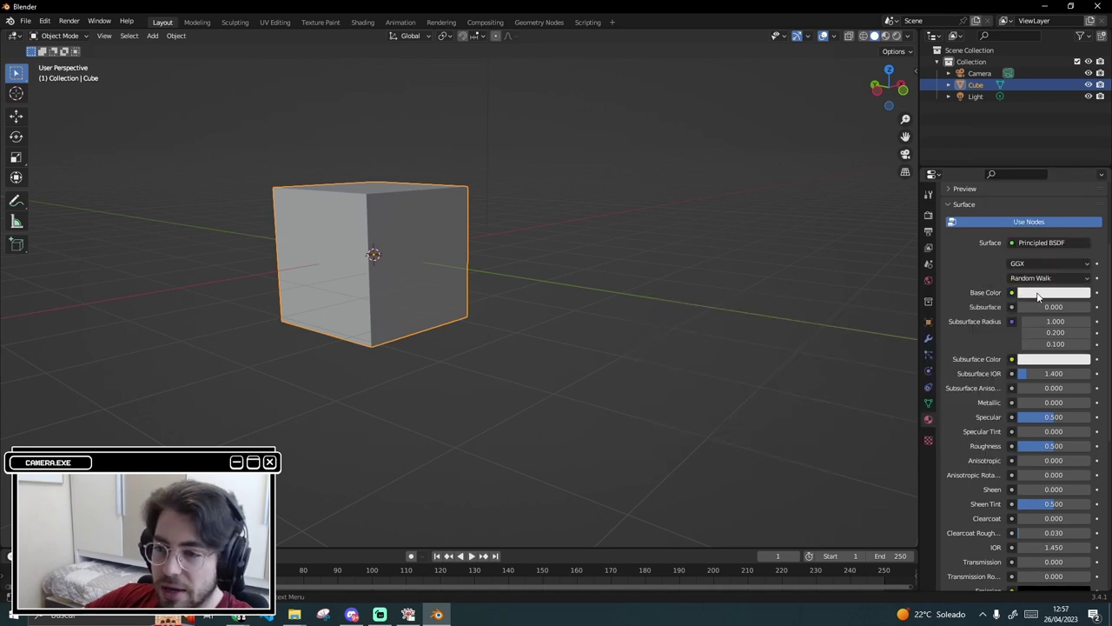
pyautogui.click(1036, 296)
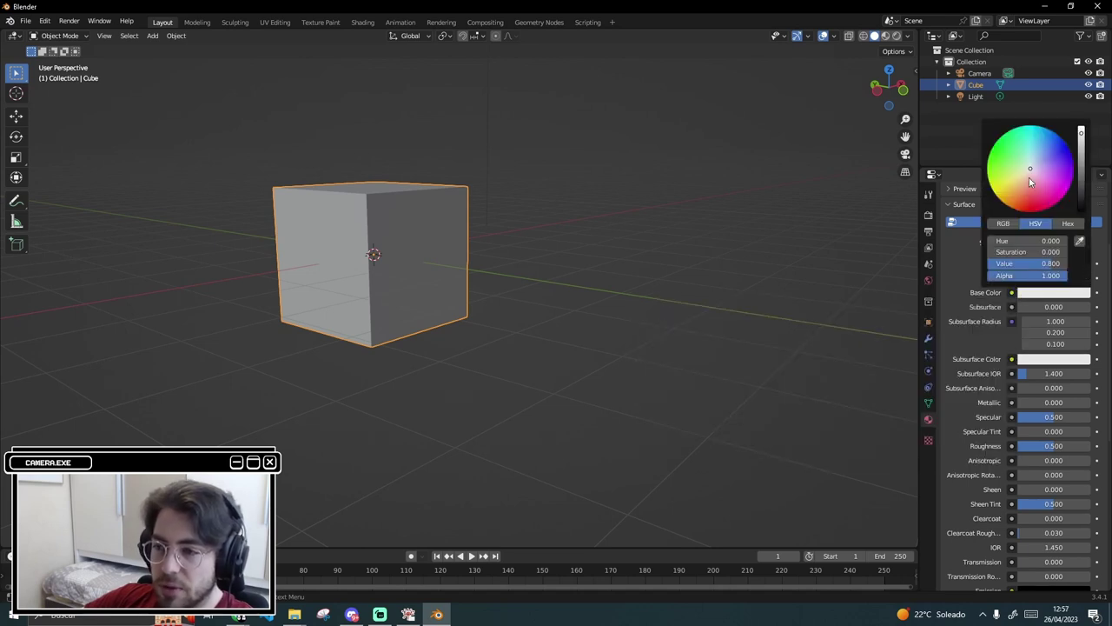
pyautogui.moveTo(1009, 241)
pyautogui.mouseDown()
pyautogui.moveTo(1056, 241)
pyautogui.moveTo(1065, 252)
pyautogui.mouseUp()
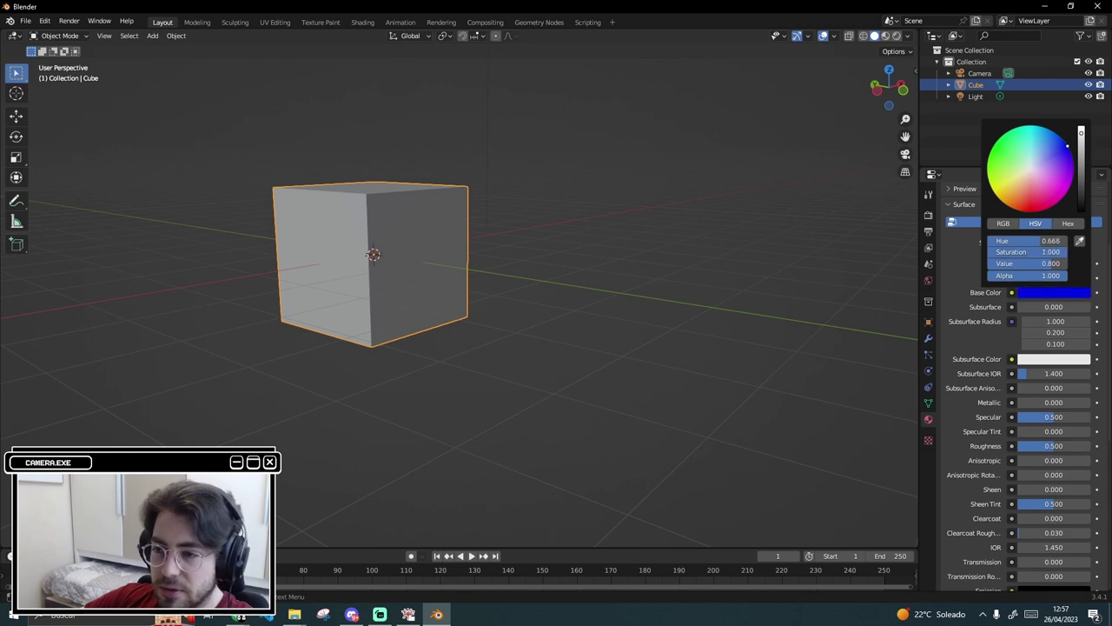
pyautogui.click(799, 204)
# - Preview the blue cube in Material Preview, then view it as a wireframe
pyautogui.moveTo(814, 201); pyautogui.dragTo(741, 222, button='middle')
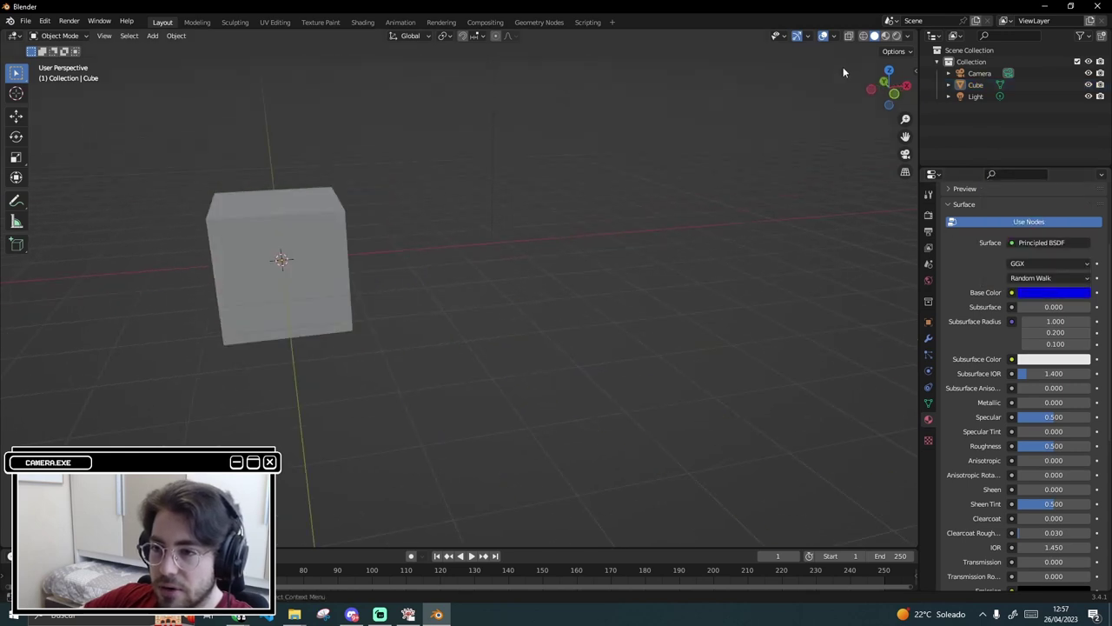
pyautogui.click(886, 36)
pyautogui.moveTo(572, 188); pyautogui.dragTo(790, 85, button='middle')
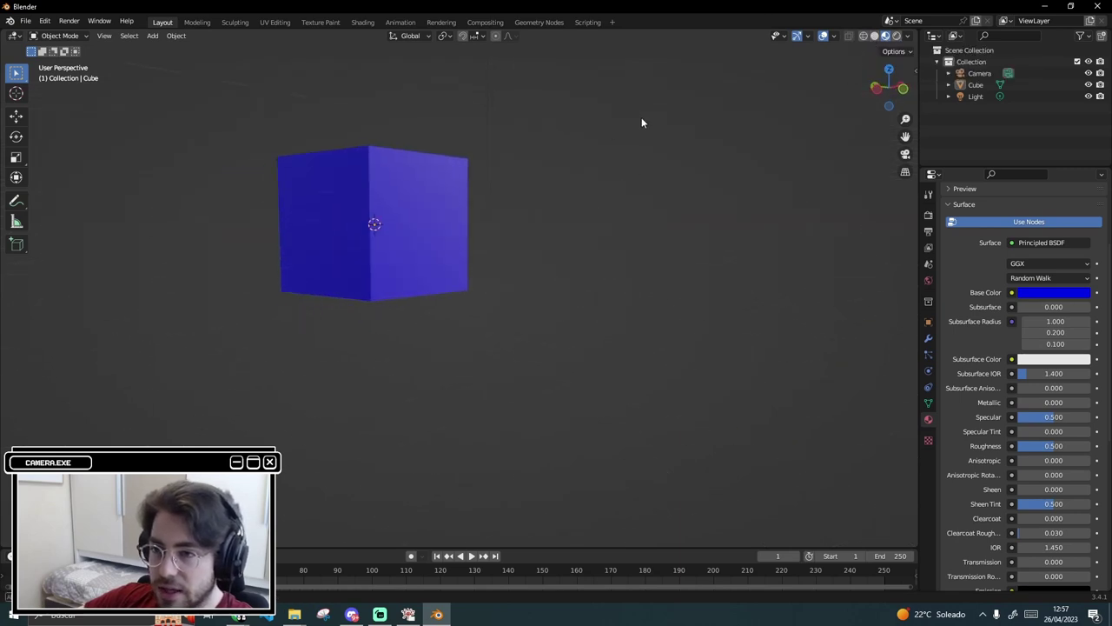
pyautogui.moveTo(642, 117); pyautogui.dragTo(867, 25, button='middle')
pyautogui.click(864, 36)
pyautogui.moveTo(579, 180)
pyautogui.mouseDown(button='middle')
pyautogui.moveTo(505, 240)
pyautogui.moveTo(642, 310)
pyautogui.moveTo(325, 257)
pyautogui.mouseUp(button='middle')
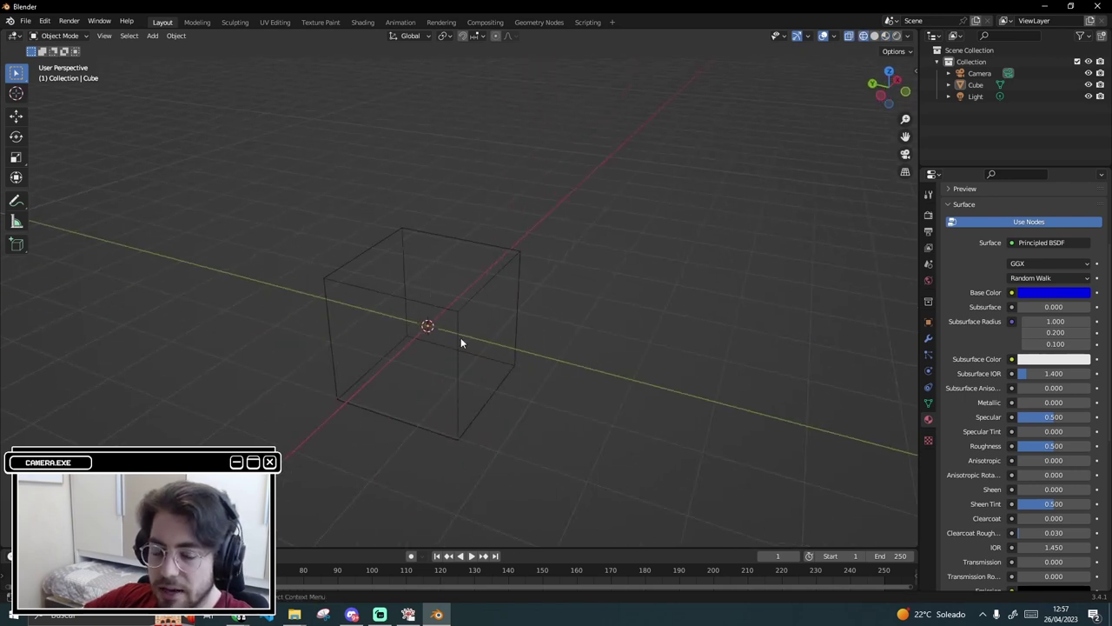
pyautogui.moveTo(461, 342)
pyautogui.mouseDown(button='middle')
pyautogui.moveTo(472, 290)
pyautogui.moveTo(791, 117)
pyautogui.mouseUp(button='middle')
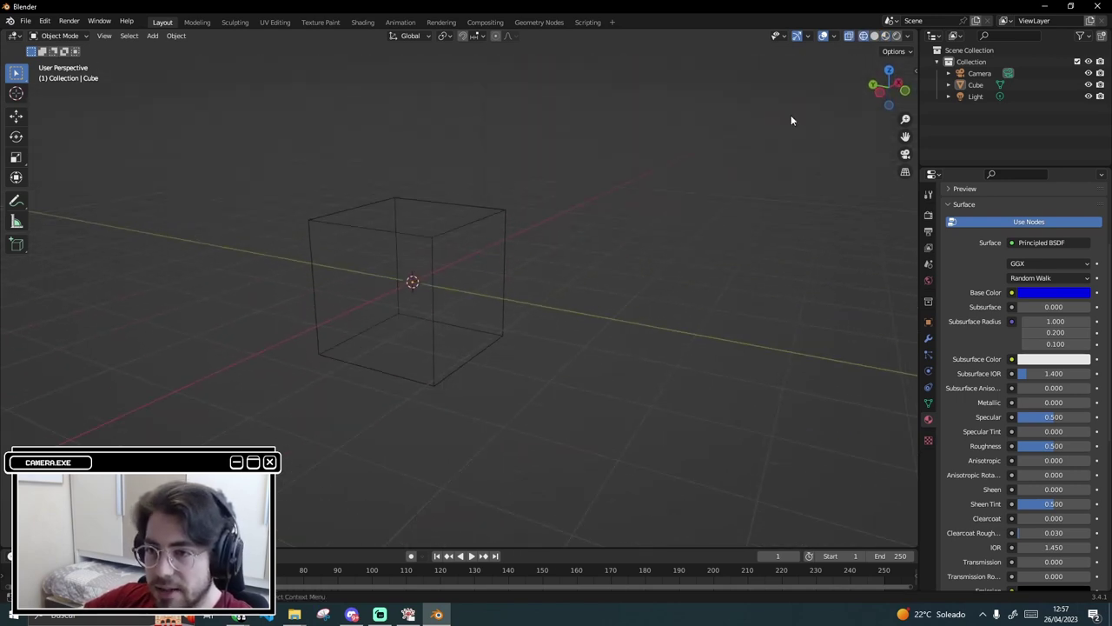
# - Toggle between Solid and Material Preview shading, ending on plain grey Solid
pyautogui.click(874, 36)
pyautogui.moveTo(608, 165); pyautogui.dragTo(565, 181, button='middle')
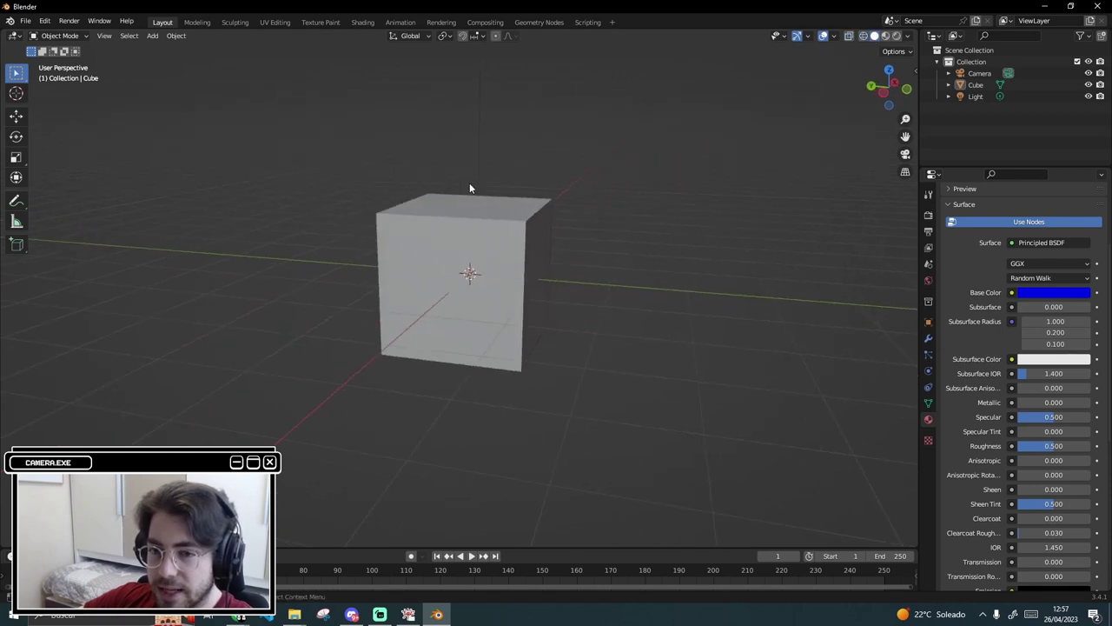
pyautogui.moveTo(470, 182); pyautogui.dragTo(474, 199, button='middle')
pyautogui.click(886, 36)
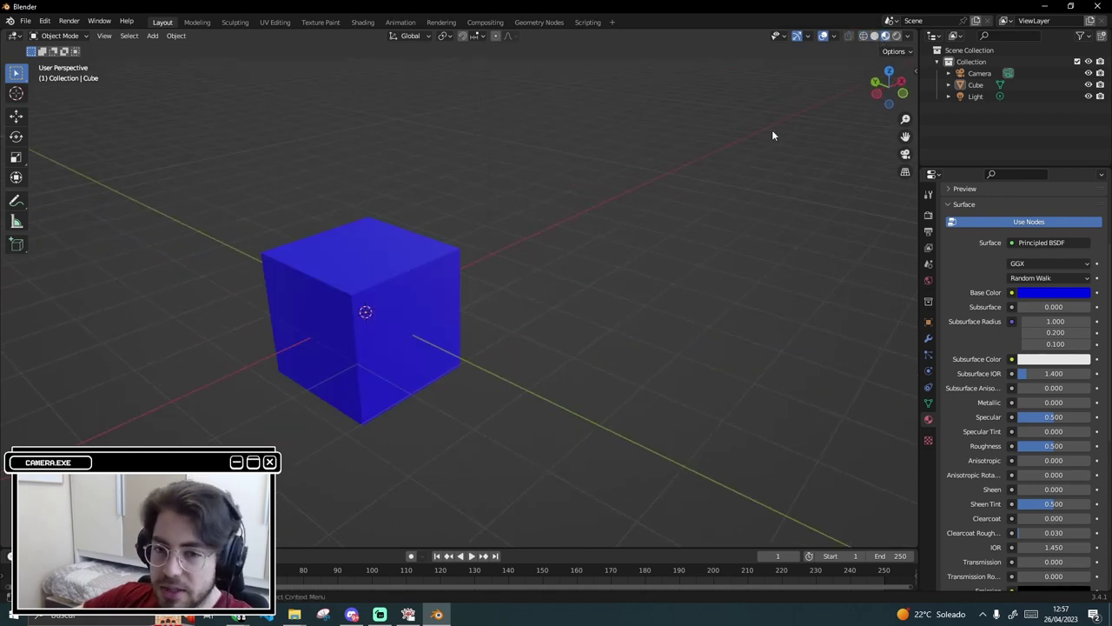
pyautogui.moveTo(382, 304); pyautogui.dragTo(397, 298, button='middle')
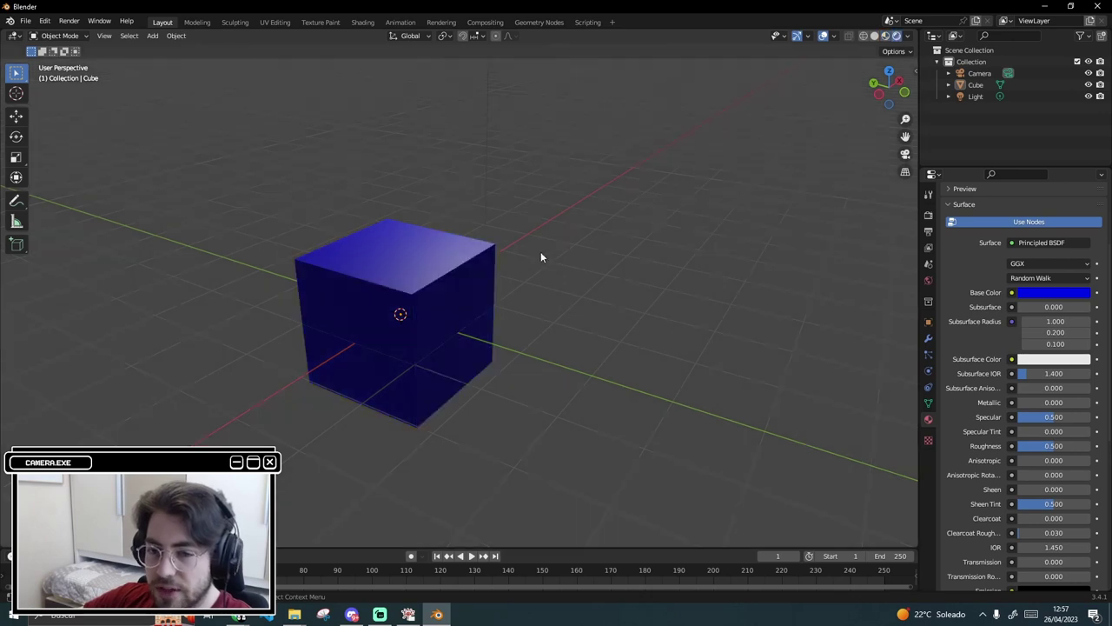
pyautogui.moveTo(541, 251)
pyautogui.mouseDown(button='middle')
pyautogui.moveTo(638, 255)
pyautogui.moveTo(614, 315)
pyautogui.moveTo(724, 286)
pyautogui.moveTo(757, 236)
pyautogui.moveTo(669, 240)
pyautogui.moveTo(559, 266)
pyautogui.moveTo(427, 266)
pyautogui.moveTo(457, 336)
pyautogui.moveTo(600, 293)
pyautogui.moveTo(599, 223)
pyautogui.moveTo(730, 211)
pyautogui.moveTo(587, 279)
pyautogui.moveTo(638, 286)
pyautogui.moveTo(729, 242)
pyautogui.mouseUp(button='middle')
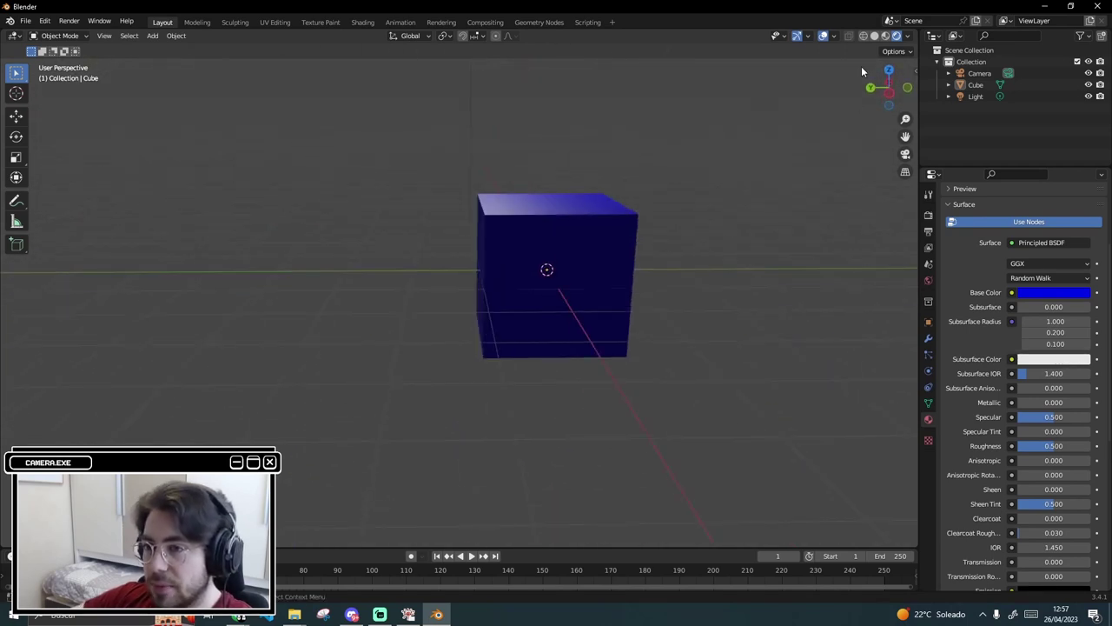
pyautogui.click(886, 38)
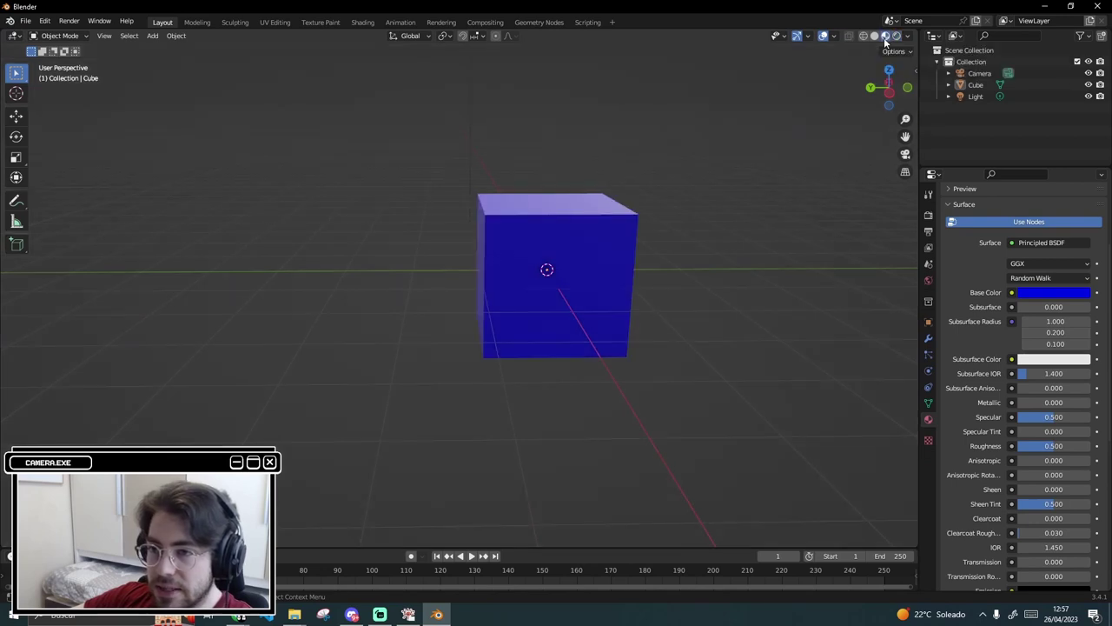
pyautogui.click(874, 36)
pyautogui.click(886, 36)
pyautogui.click(875, 36)
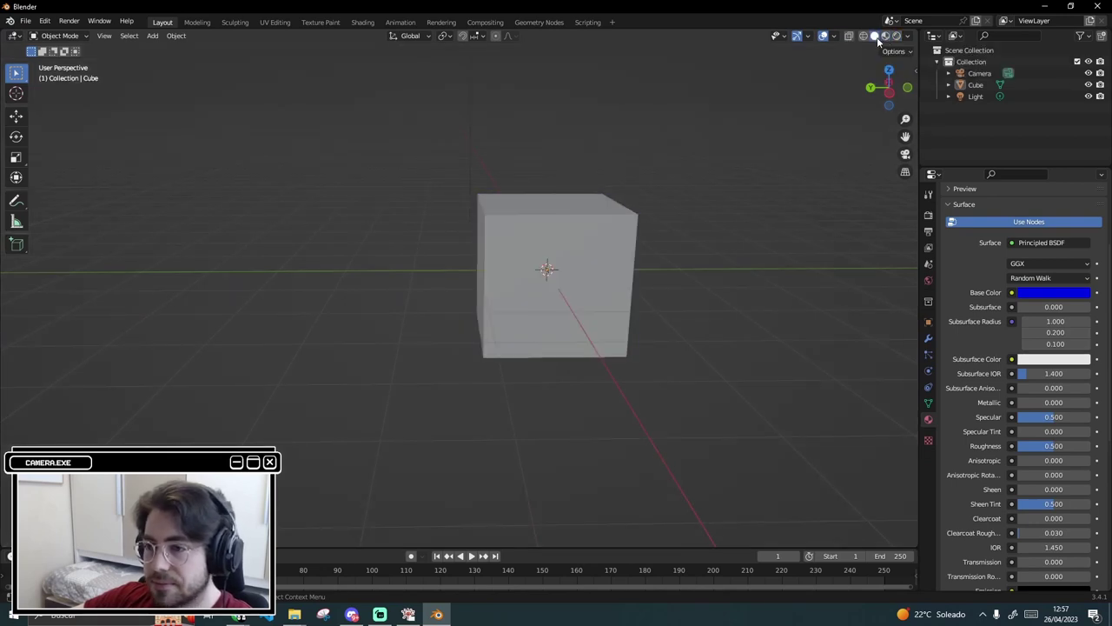
# - Orbit to a near-front view and try a box selection on the cube, then deselect it
pyautogui.click(1013, 293)
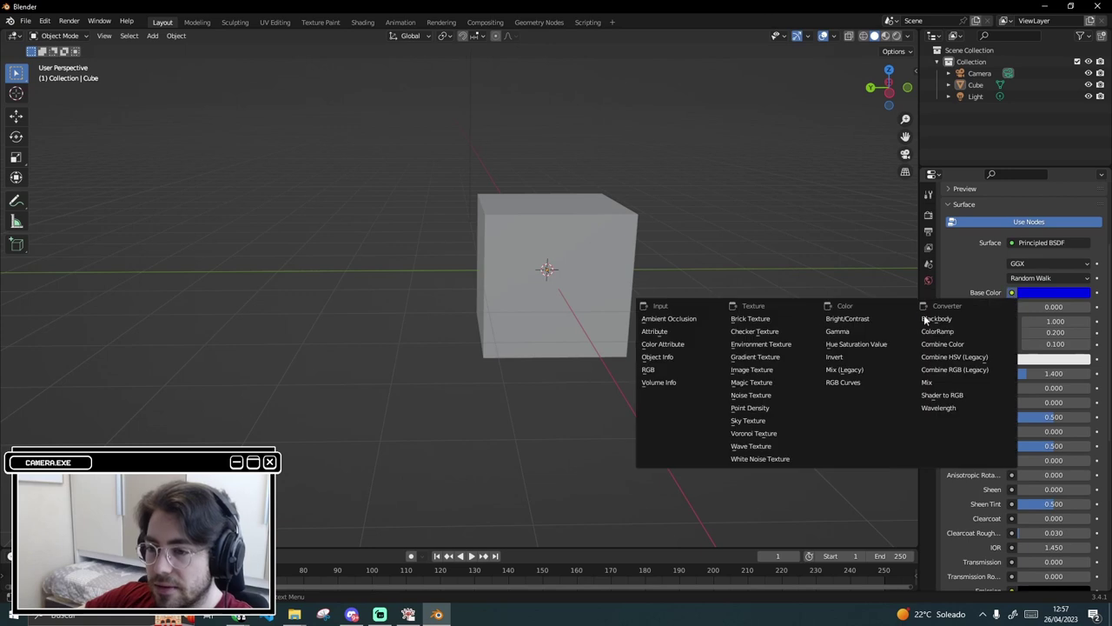
pyautogui.moveTo(817, 235)
pyautogui.mouseDown(button='middle')
pyautogui.moveTo(586, 257)
pyautogui.moveTo(634, 273)
pyautogui.mouseUp(button='middle')
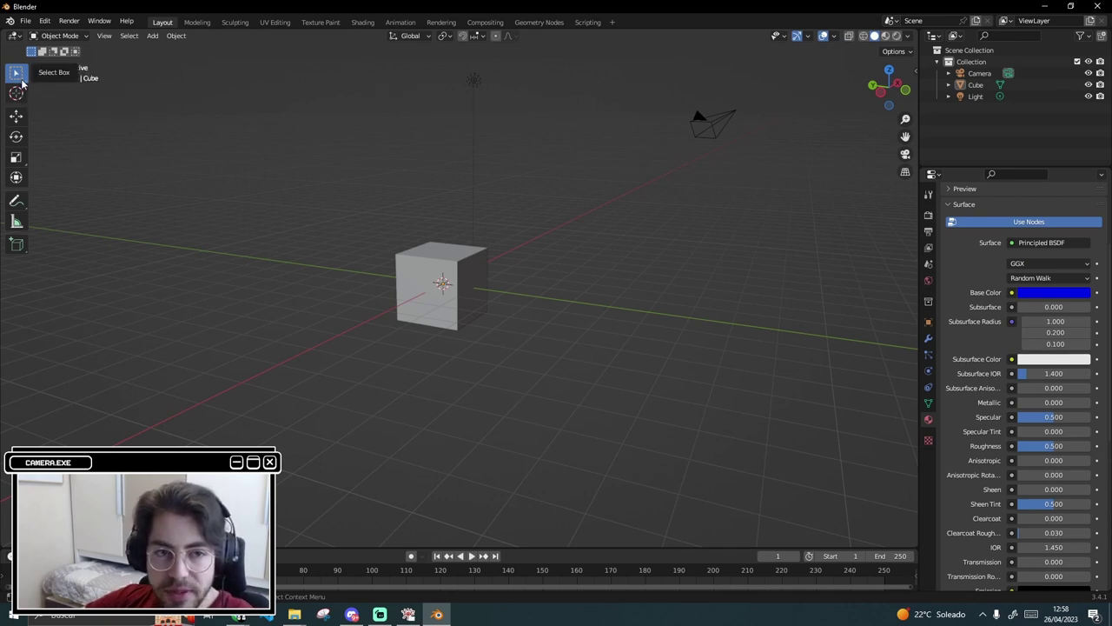
pyautogui.moveTo(82, 159); pyautogui.dragTo(382, 213, button='middle')
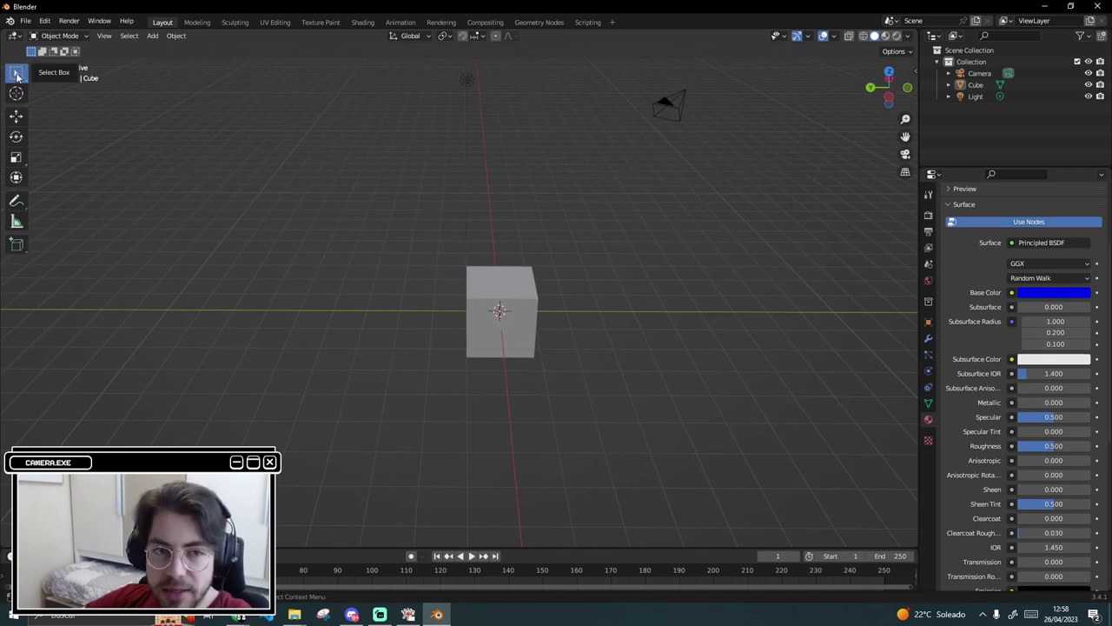
pyautogui.moveTo(400, 189); pyautogui.dragTo(628, 423)
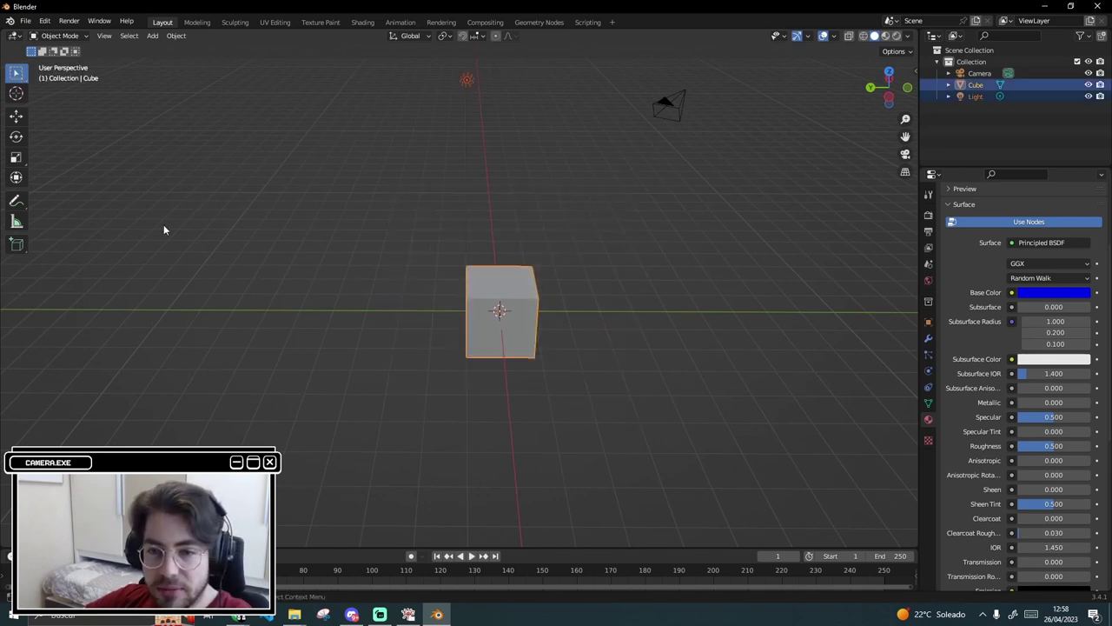
pyautogui.click(165, 229)
# - Browse the selection tool variants and zoom and pan the view toward the cube
pyautogui.click(14, 81)
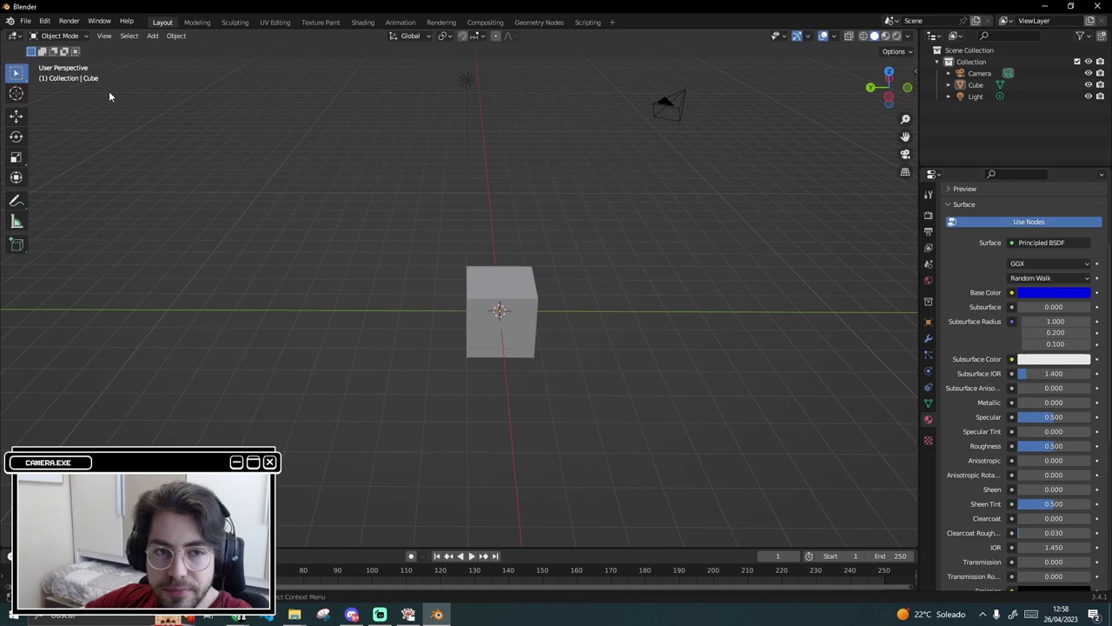
pyautogui.moveTo(107, 92); pyautogui.dragTo(25, 108, button='middle')
pyautogui.scroll(2, 753, 330)
pyautogui.keyDown('shift'); pyautogui.moveTo(753, 312); pyautogui.dragTo(498, 225, button='middle'); pyautogui.keyUp('shift')
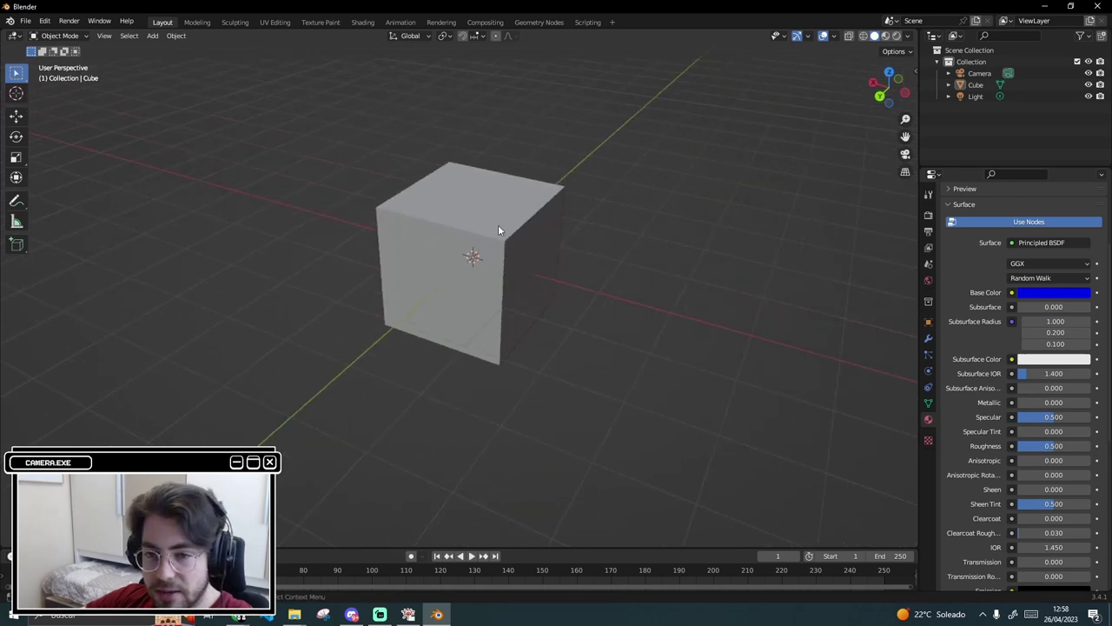
pyautogui.scroll(3, 496, 299)
pyautogui.scroll(3, 438, 337)
pyautogui.scroll(-3, 376, 445)
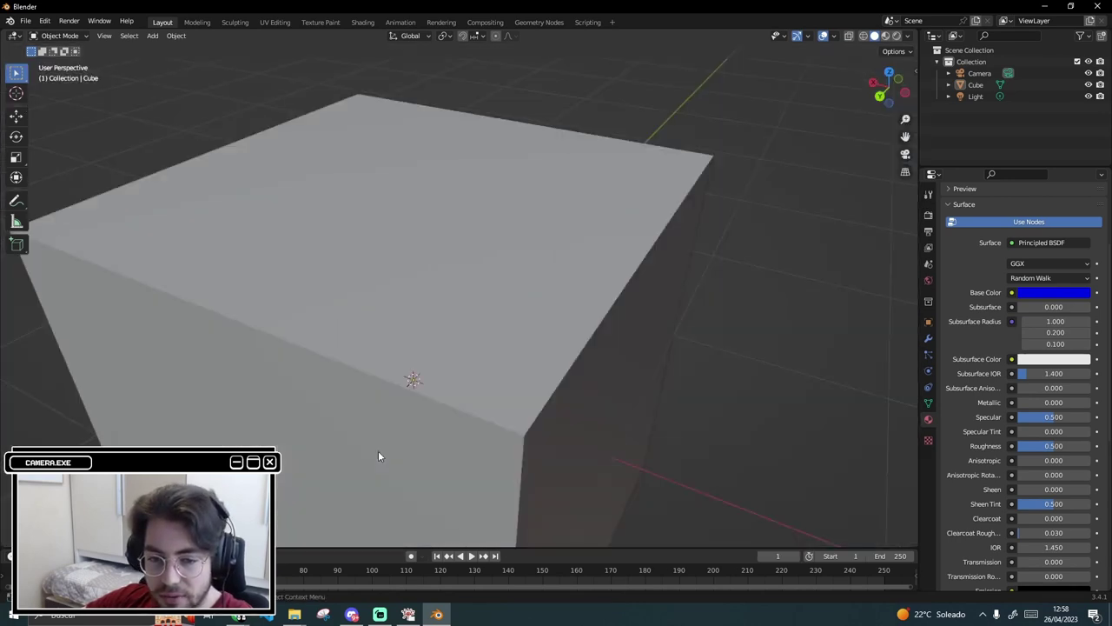
pyautogui.scroll(-3, 465, 344)
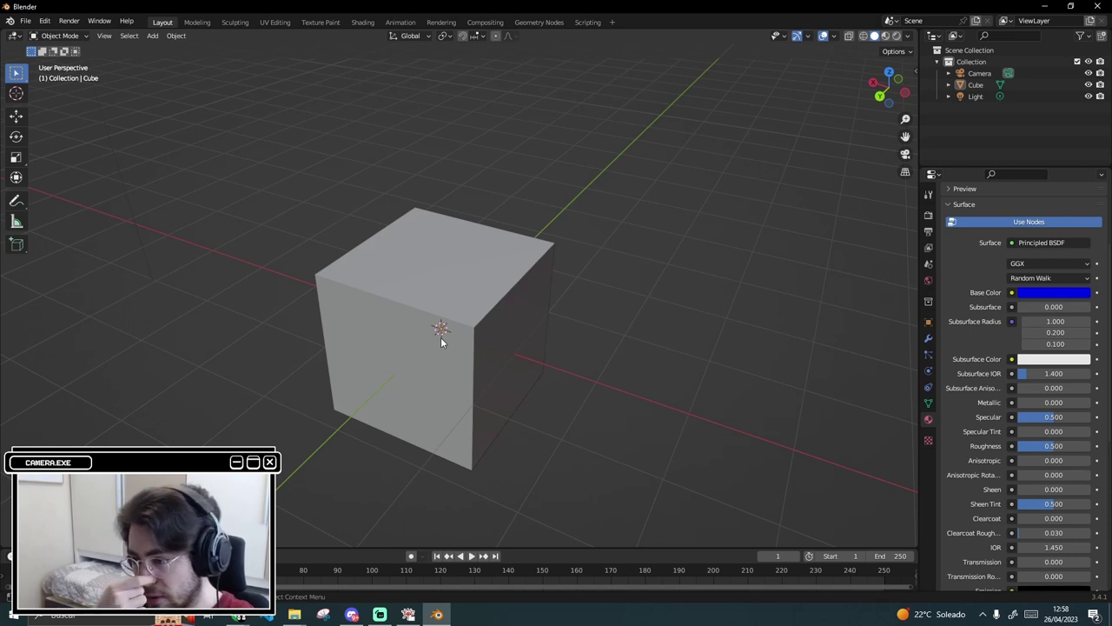
# - Try the 3D Cursor tool, then switch to the Move tool and select the cube
pyautogui.click(16, 93)
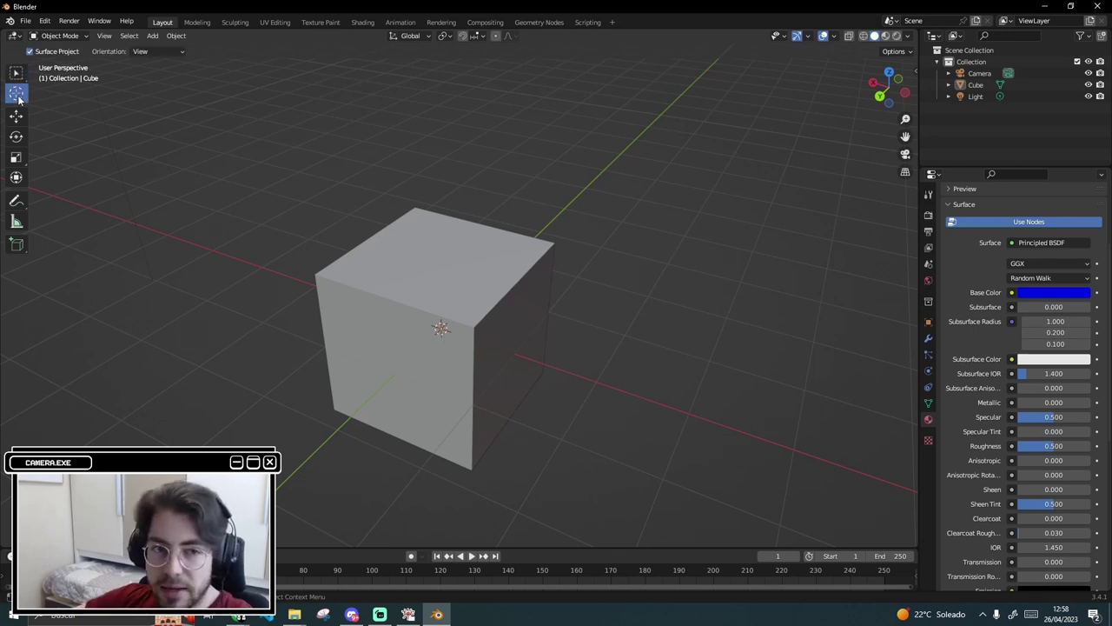
pyautogui.scroll(-3, 464, 307)
pyautogui.moveTo(464, 307)
pyautogui.mouseDown(button='middle')
pyautogui.moveTo(542, 329)
pyautogui.moveTo(412, 318)
pyautogui.mouseUp(button='middle')
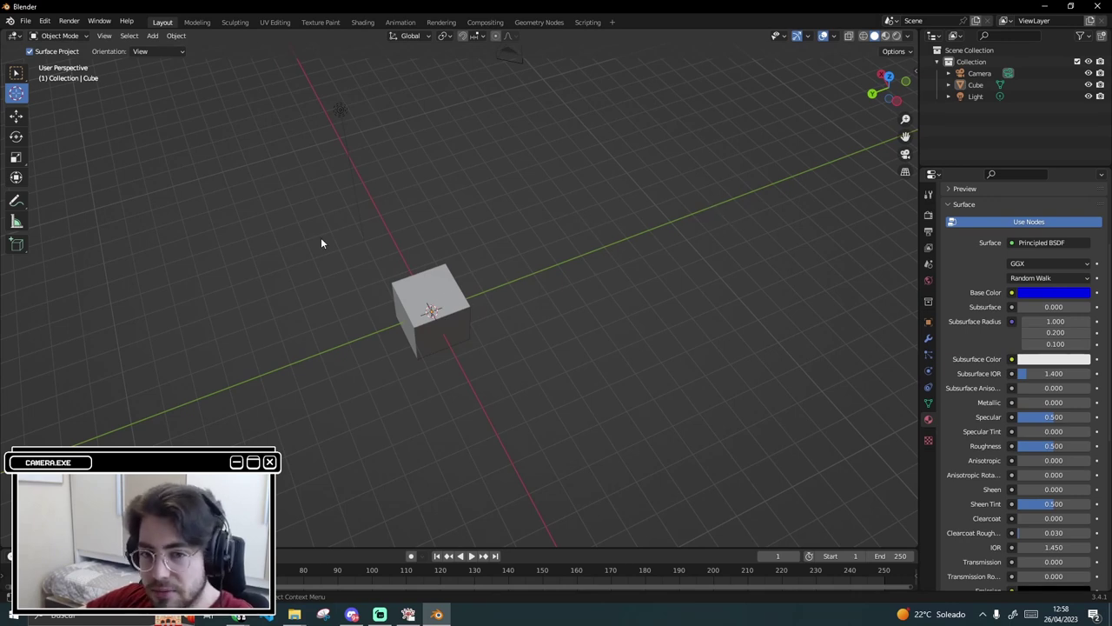
pyautogui.scroll(2, 437, 245)
pyautogui.moveTo(437, 245)
pyautogui.mouseDown(button='middle')
pyautogui.moveTo(351, 221)
pyautogui.moveTo(531, 183)
pyautogui.moveTo(68, 83)
pyautogui.mouseUp(button='middle')
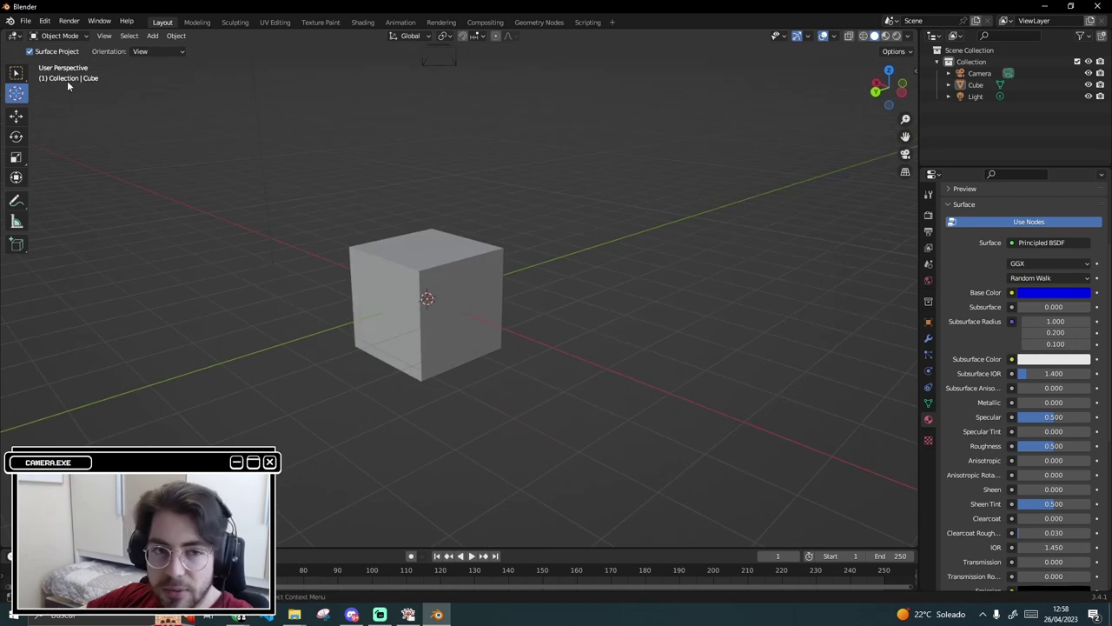
pyautogui.click(15, 115)
pyautogui.click(502, 253)
pyautogui.moveTo(514, 253)
pyautogui.mouseDown(button='middle')
pyautogui.moveTo(623, 250)
pyautogui.moveTo(614, 284)
pyautogui.moveTo(465, 261)
pyautogui.moveTo(452, 176)
pyautogui.moveTo(546, 199)
pyautogui.mouseUp(button='middle')
pyautogui.scroll(2, 622, 250)
pyautogui.scroll(-3, 537, 242)
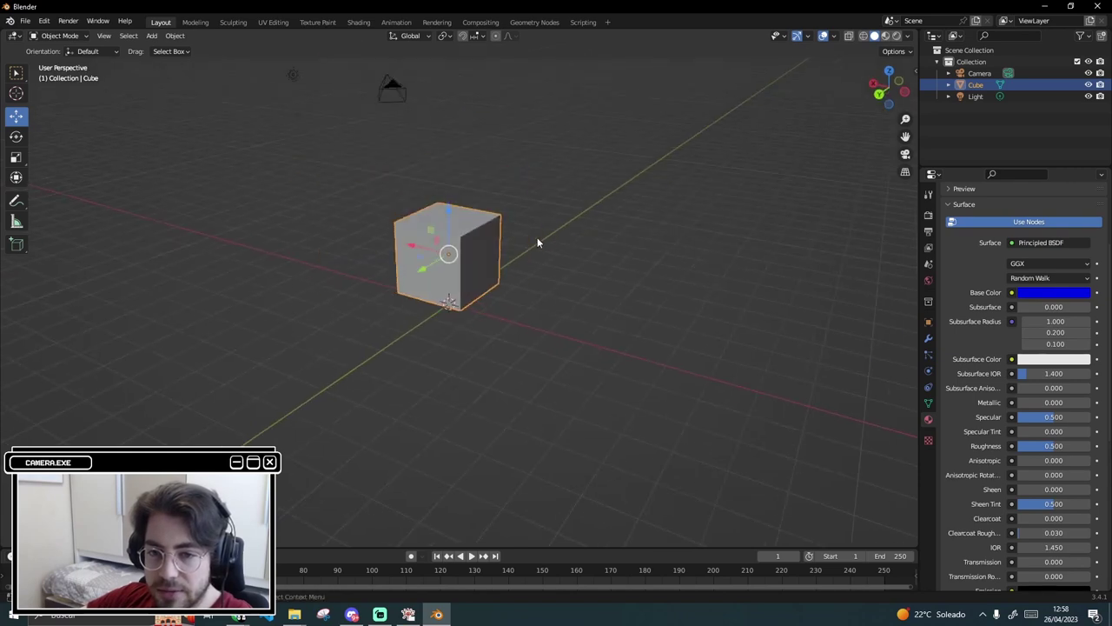
pyautogui.moveTo(412, 247); pyautogui.dragTo(400, 227, button='middle')
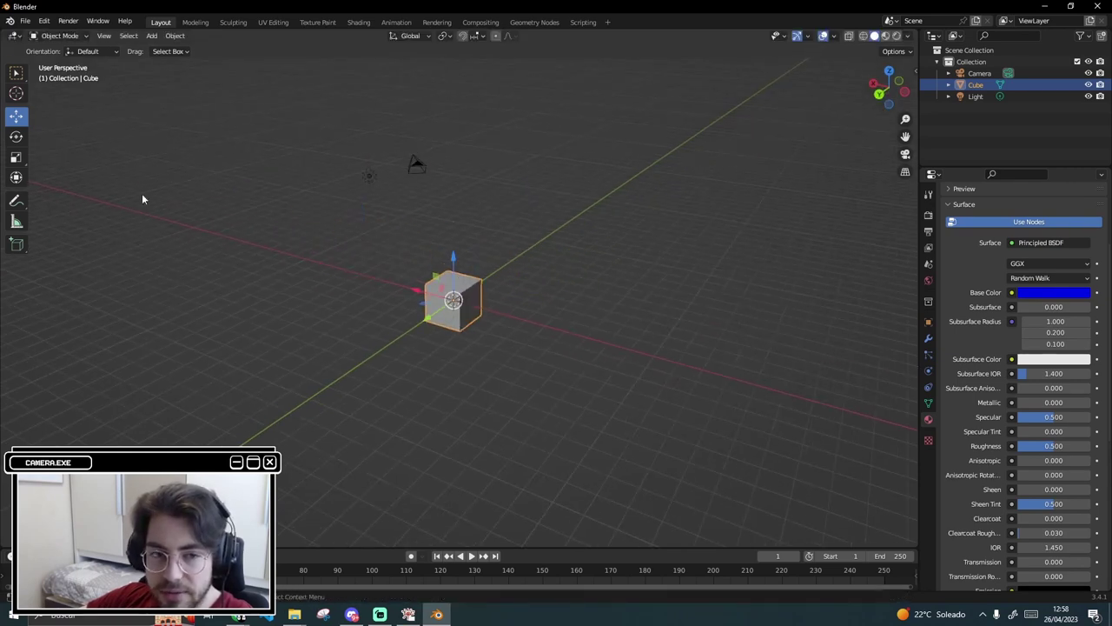
pyautogui.click(17, 137)
pyautogui.moveTo(465, 322); pyautogui.dragTo(548, 322)
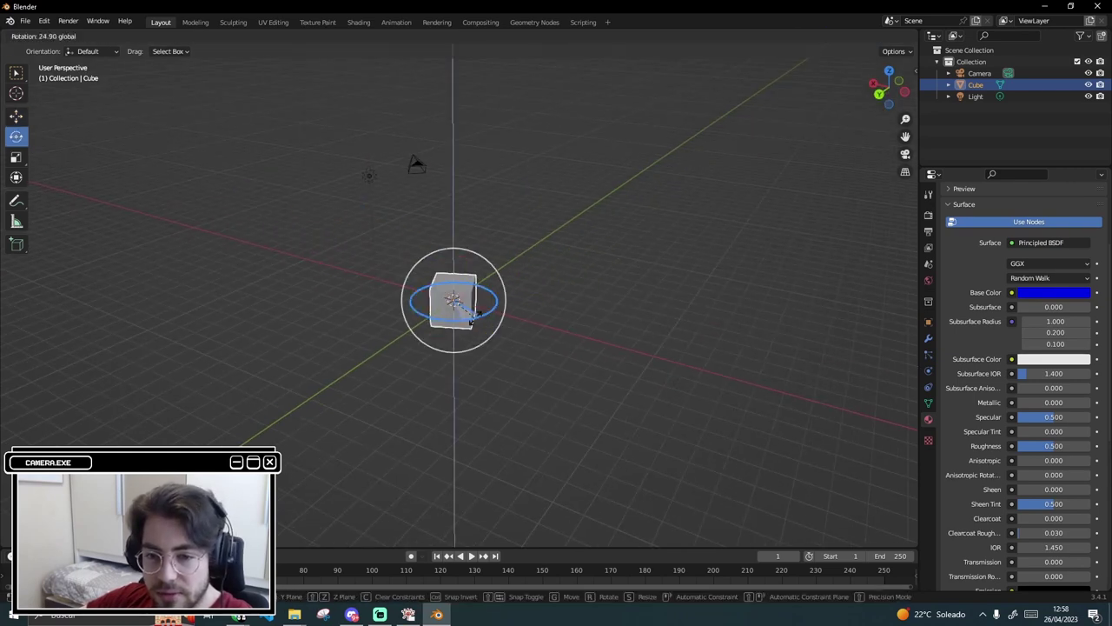
pyautogui.click(15, 157)
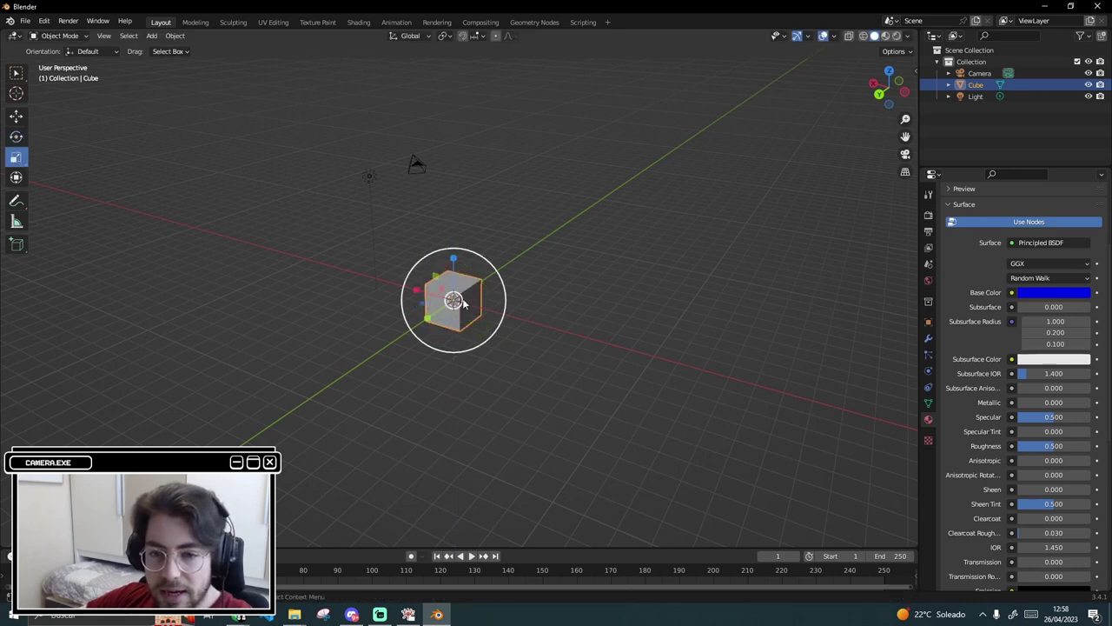
pyautogui.moveTo(453, 258)
pyautogui.mouseDown()
pyautogui.moveTo(458, 306)
pyautogui.moveTo(422, 293)
pyautogui.moveTo(426, 318)
pyautogui.moveTo(398, 325)
pyautogui.moveTo(418, 335)
pyautogui.mouseUp()
pyautogui.hotkey('ctrl', 'z')
pyautogui.hotkey('ctrl', 'z')
pyautogui.hotkey('ctrl', 'z')
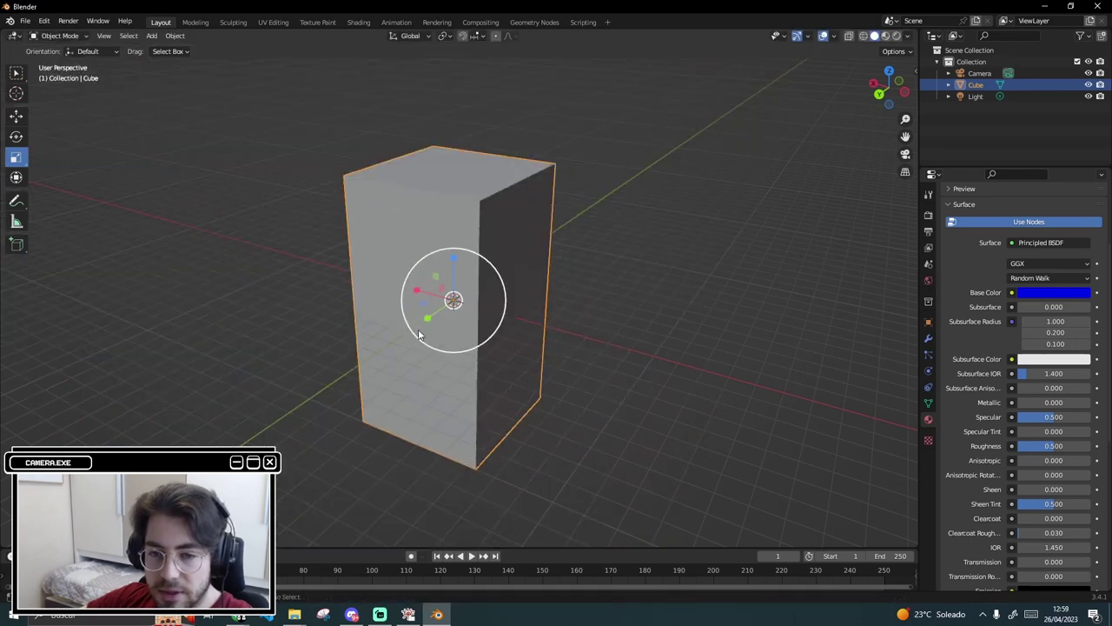
pyautogui.hotkey('ctrl', 'z')
pyautogui.hotkey('ctrl', 'z')
pyautogui.click(74, 206)
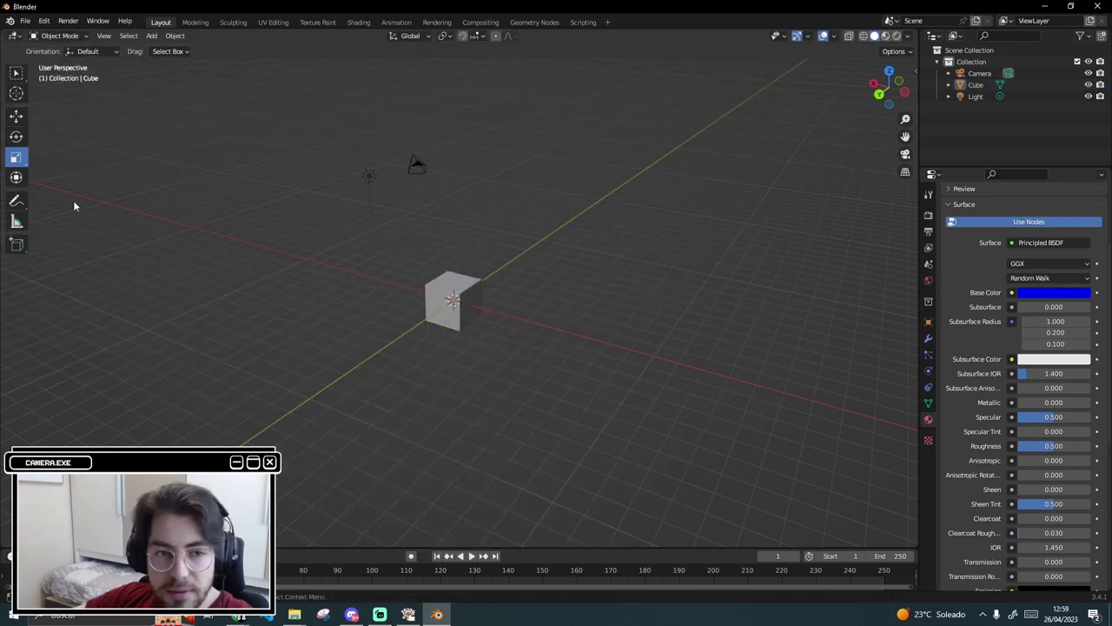
pyautogui.click(16, 179)
pyautogui.click(443, 291)
pyautogui.scroll(2, 442, 291)
pyautogui.scroll(2, 443, 291)
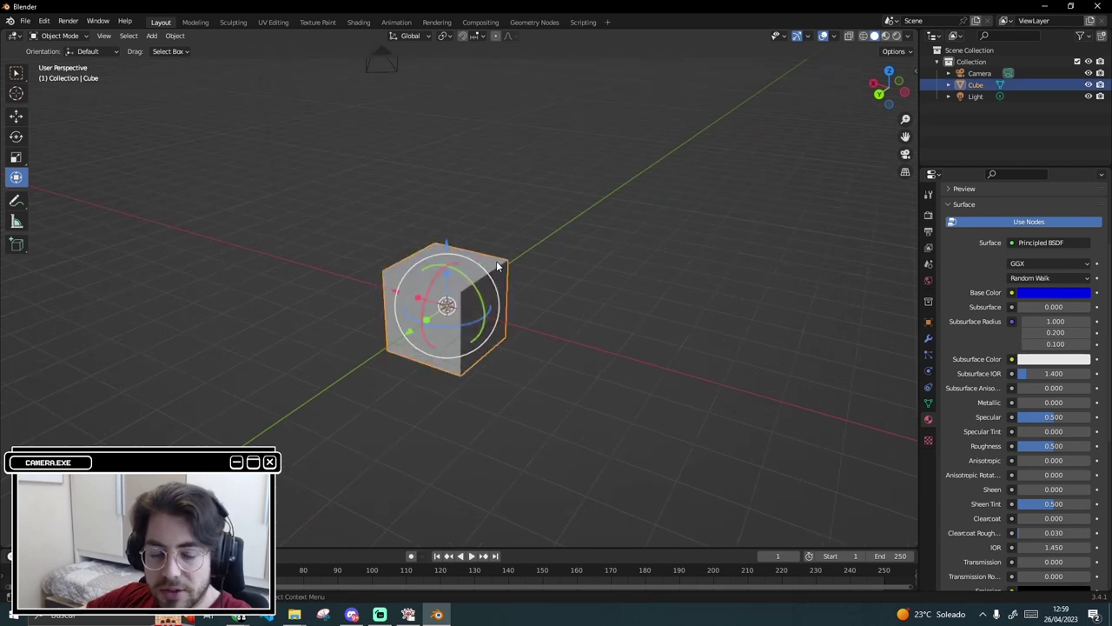
pyautogui.moveTo(443, 291)
pyautogui.mouseDown(button='middle')
pyautogui.moveTo(537, 238)
pyautogui.moveTo(469, 196)
pyautogui.moveTo(451, 218)
pyautogui.moveTo(461, 265)
pyautogui.mouseUp(button='middle')
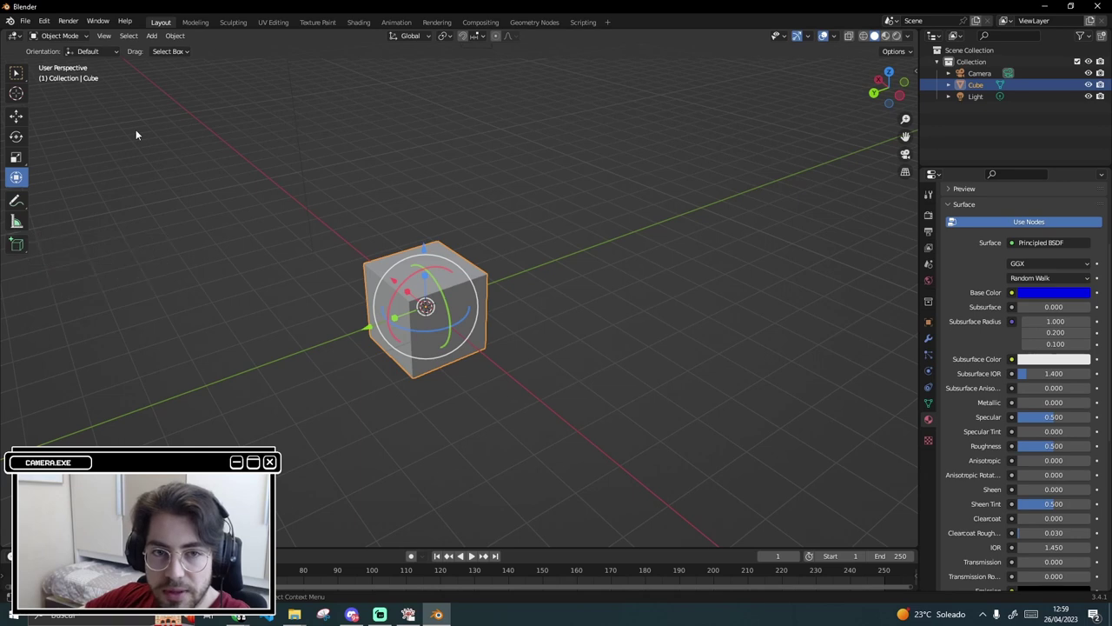
pyautogui.click(17, 75)
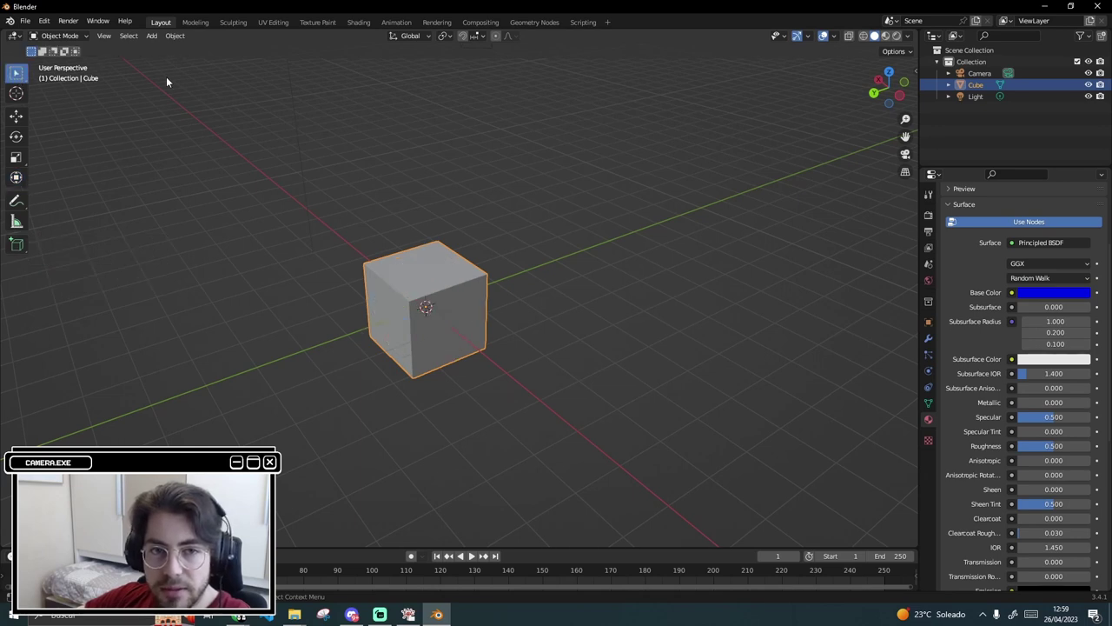
pyautogui.click(59, 36)
pyautogui.click(105, 36)
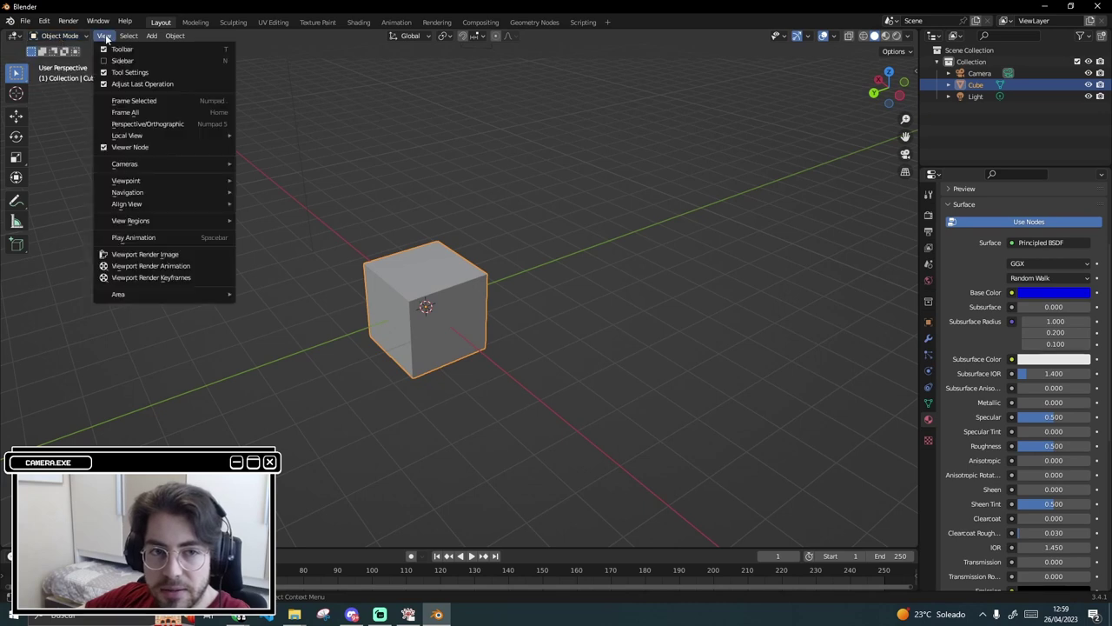
pyautogui.click(105, 36)
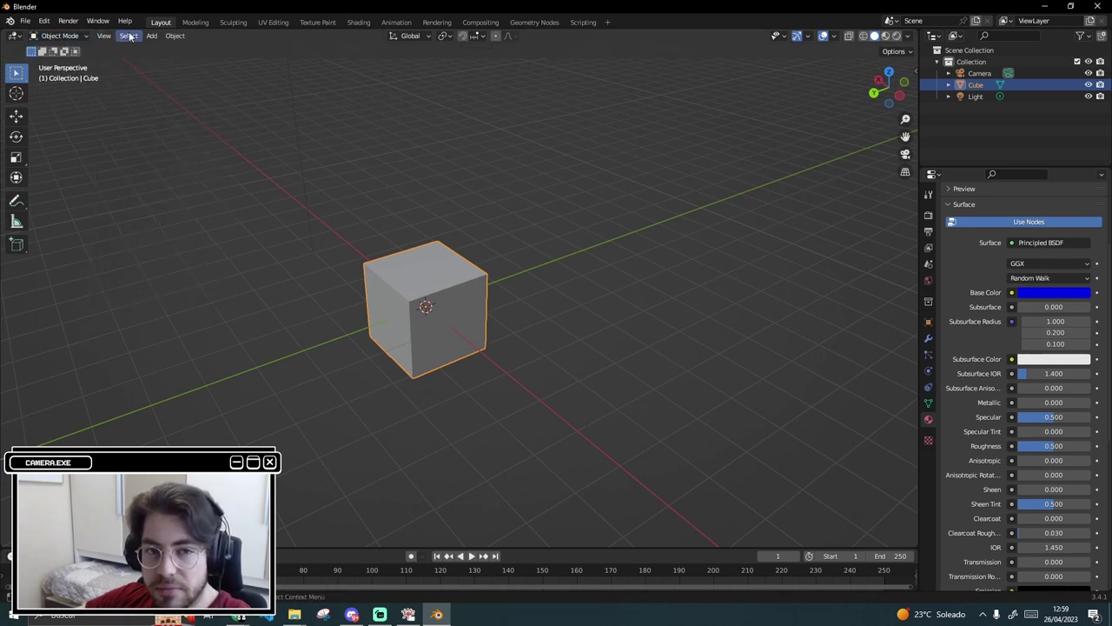
pyautogui.click(129, 36)
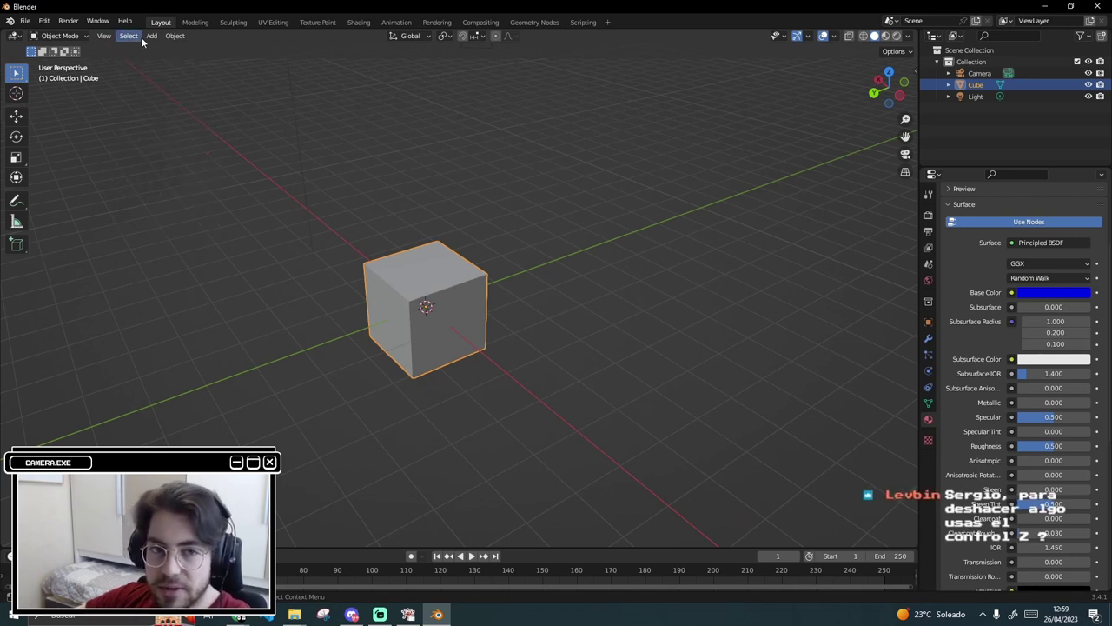
pyautogui.moveTo(309, 119); pyautogui.dragTo(341, 108, button='middle')
pyautogui.click(345, 107)
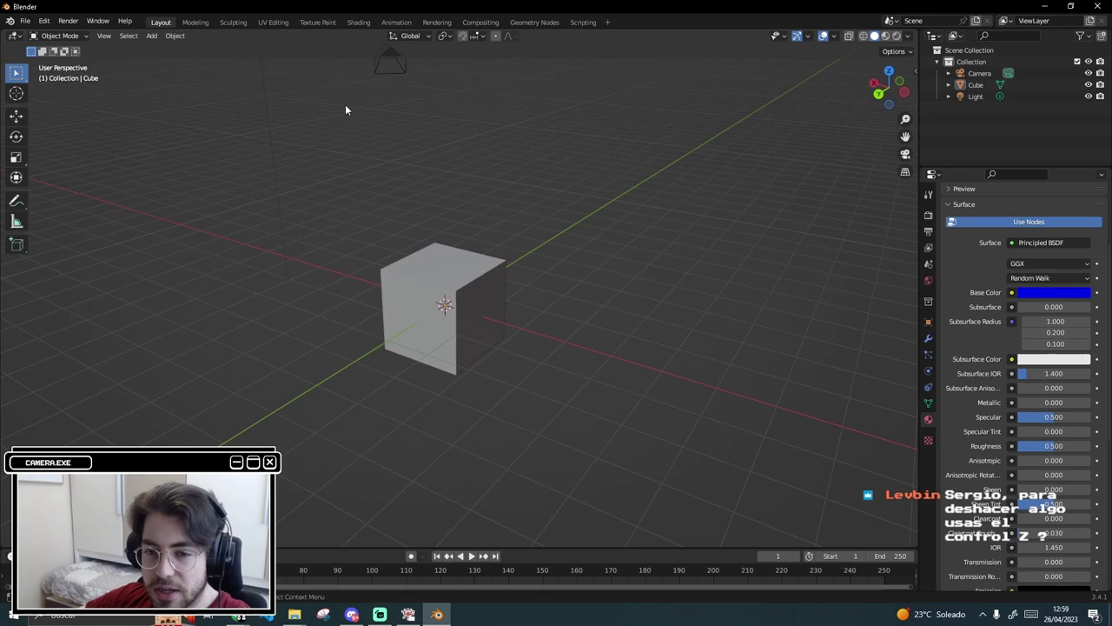
pyautogui.click(128, 37)
pyautogui.click(152, 36)
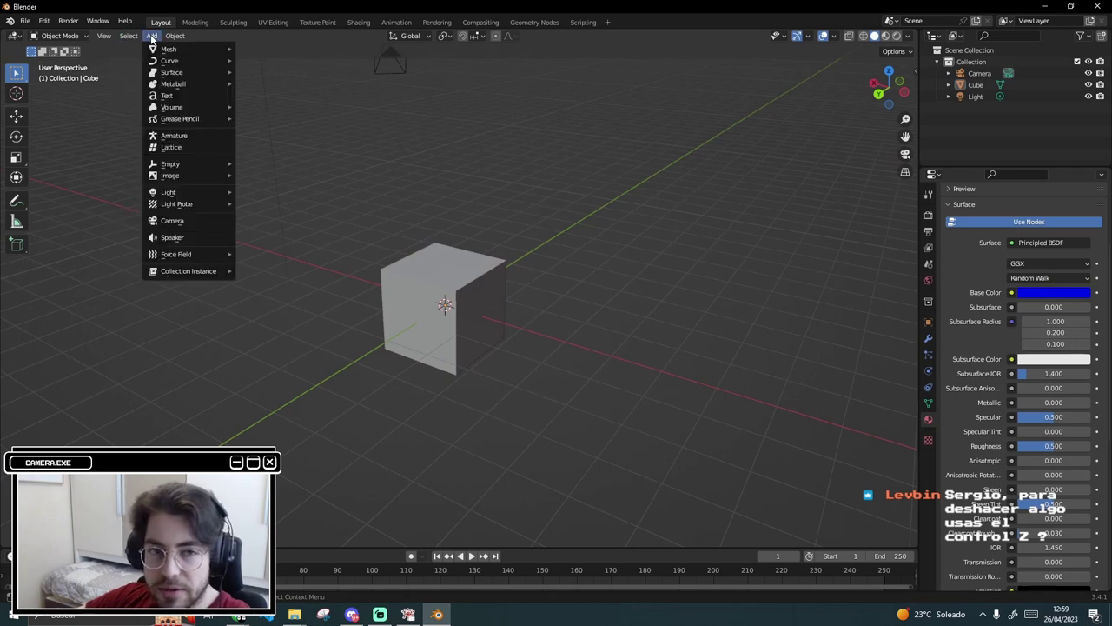
pyautogui.moveTo(174, 48)
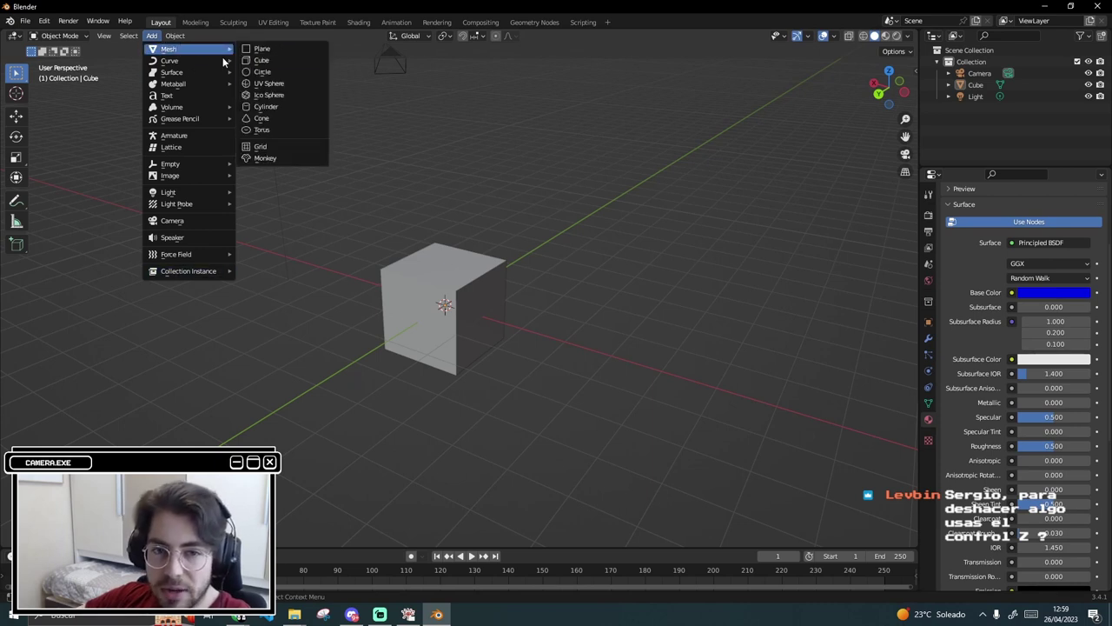
pyautogui.click(271, 65)
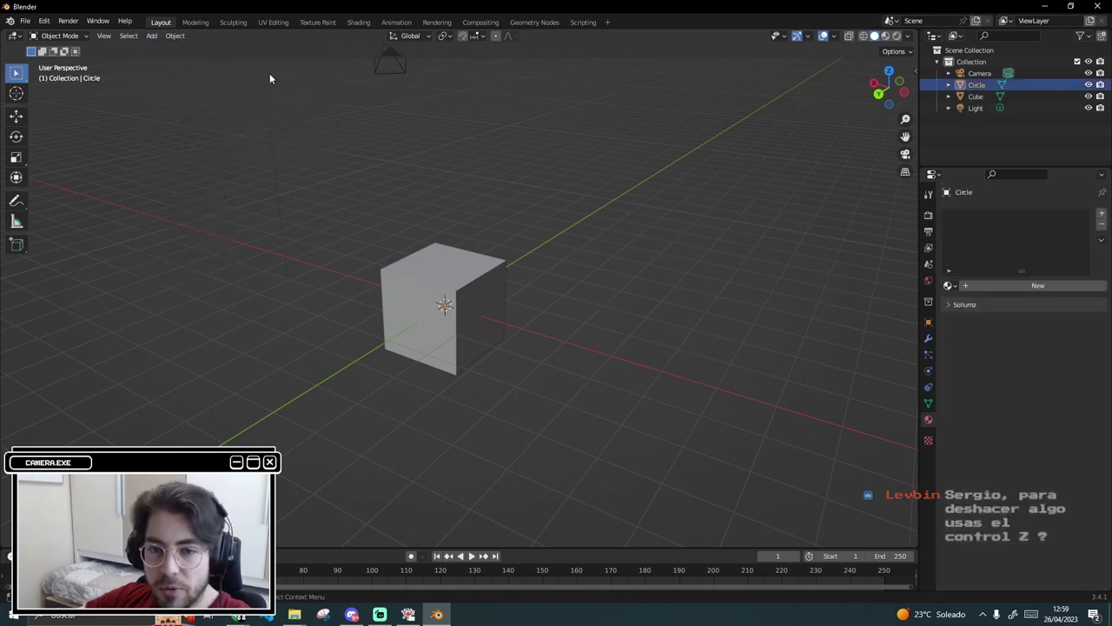
pyautogui.moveTo(270, 73)
pyautogui.mouseDown(button='middle')
pyautogui.moveTo(439, 142)
pyautogui.moveTo(412, 167)
pyautogui.mouseUp(button='middle')
pyautogui.hotkey('ctrl', 'z')
pyautogui.click(151, 35)
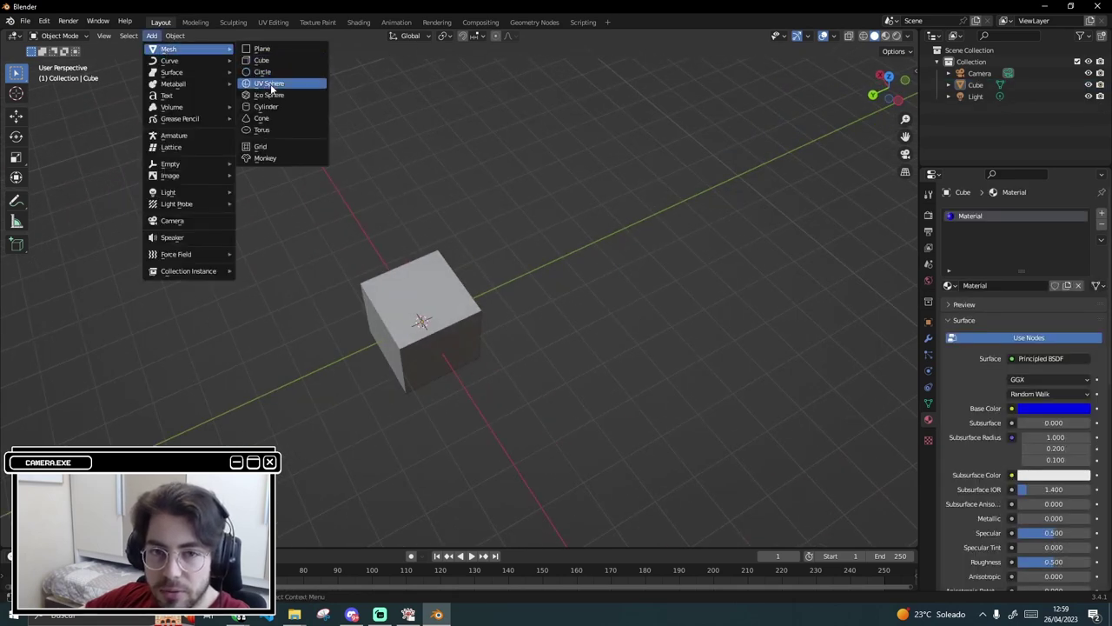
pyautogui.click(268, 82)
pyautogui.moveTo(492, 179); pyautogui.dragTo(552, 144, button='middle')
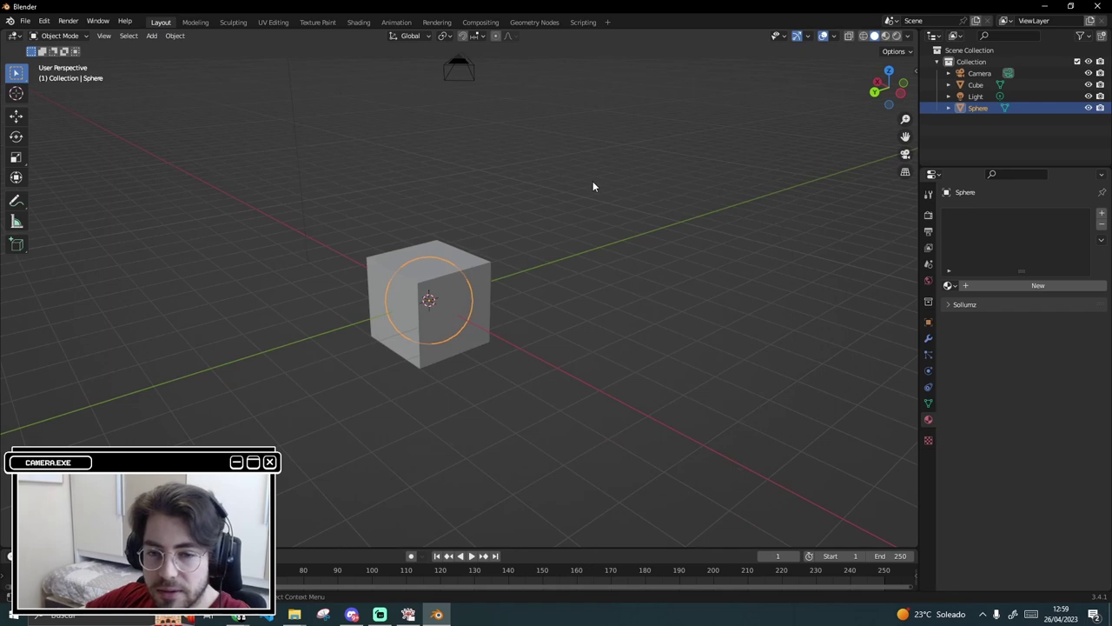
pyautogui.moveTo(593, 181); pyautogui.dragTo(541, 183, button='middle')
pyautogui.click(17, 157)
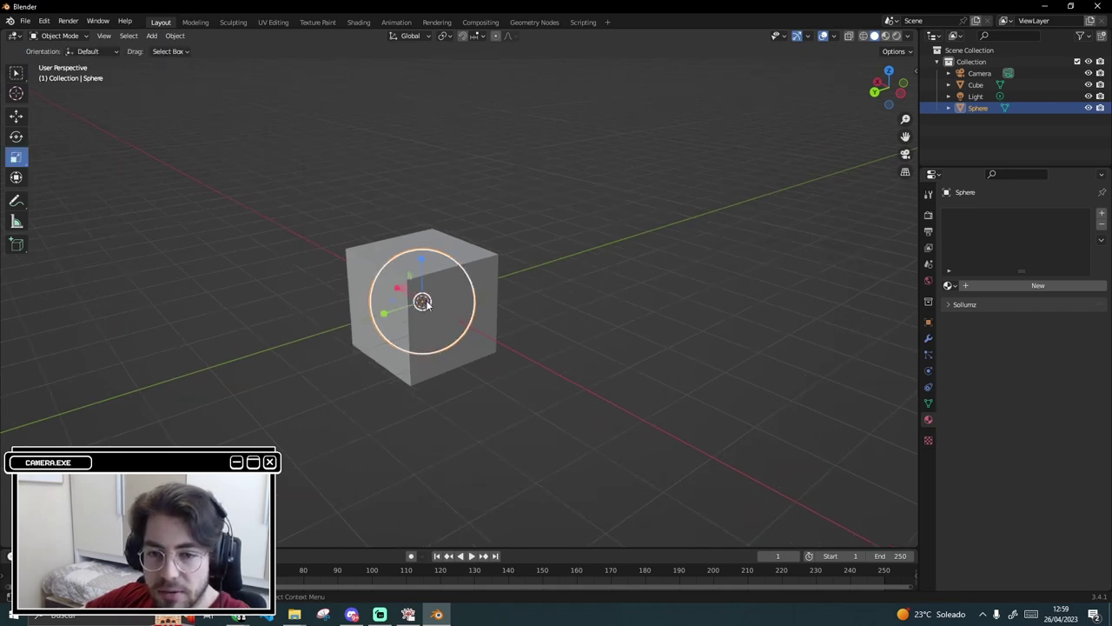
pyautogui.moveTo(426, 303); pyautogui.dragTo(539, 269)
pyautogui.hotkey('ctrl', 'z')
pyautogui.moveTo(539, 267); pyautogui.dragTo(485, 247, button='middle')
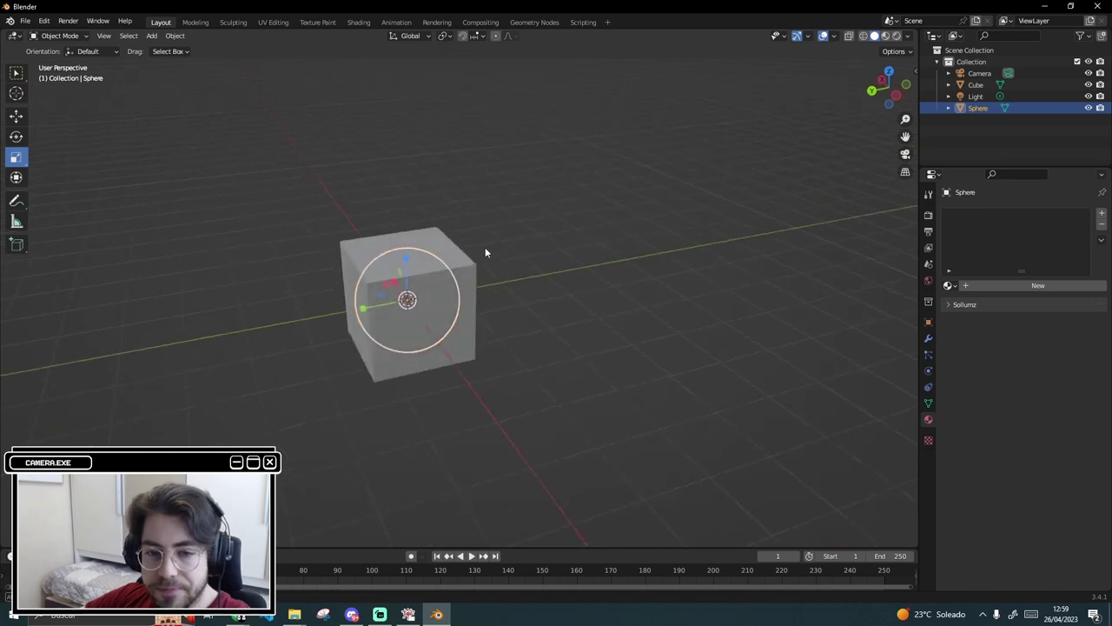
pyautogui.press('Delete')
pyautogui.moveTo(464, 199); pyautogui.dragTo(244, 136, button='middle')
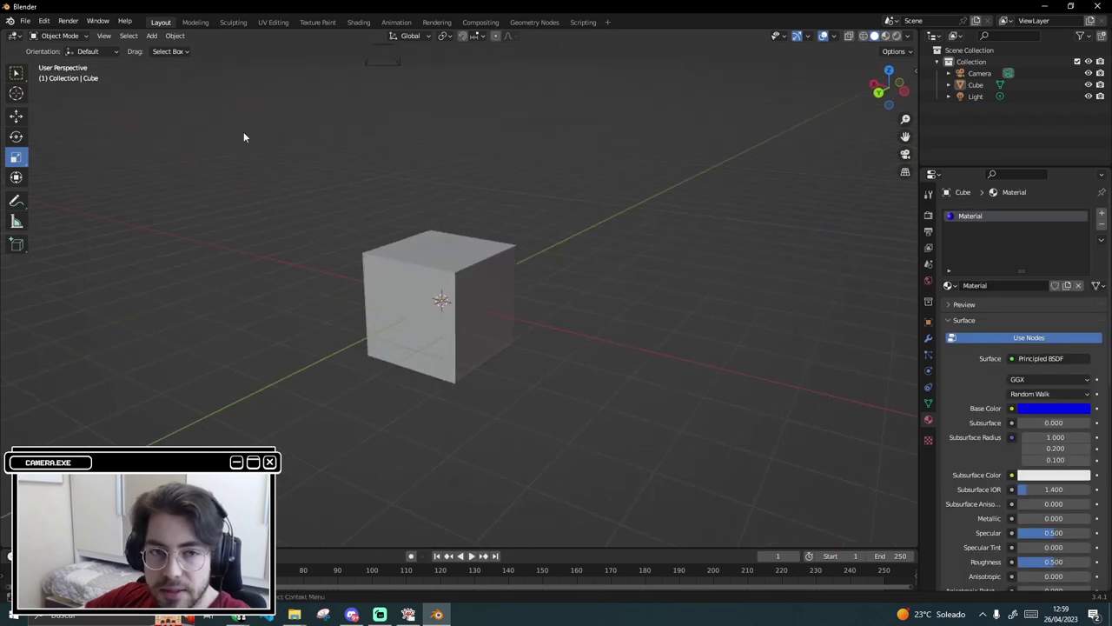
pyautogui.click(153, 38)
pyautogui.click(282, 69)
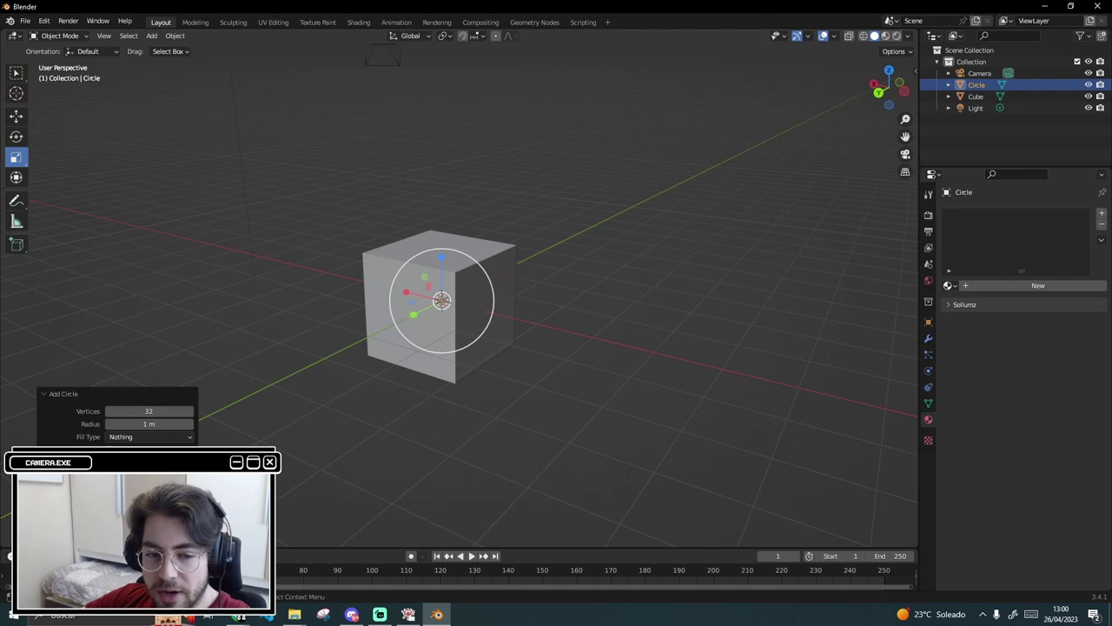
pyautogui.moveTo(150, 411); pyautogui.dragTo(186, 411)
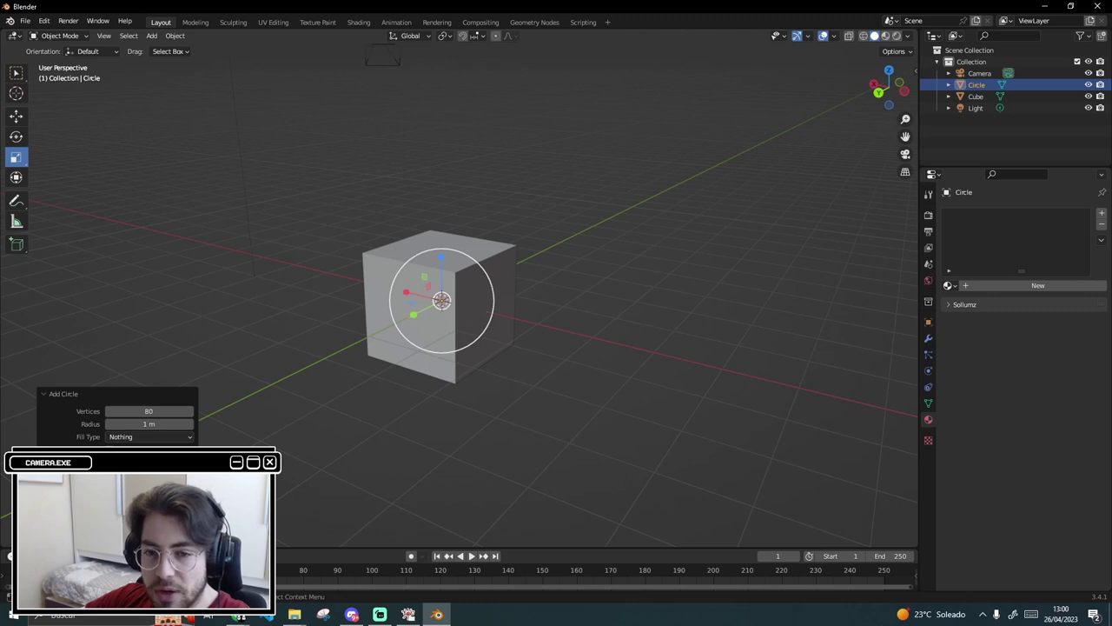
pyautogui.press('s')
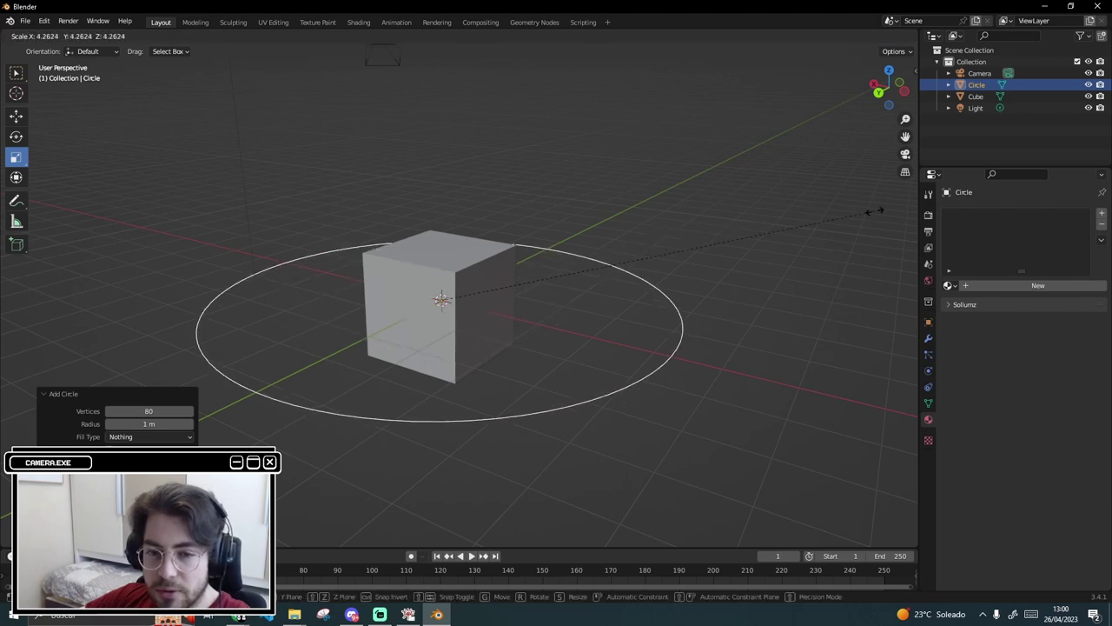
pyautogui.rightClick(804, 215)
pyautogui.hotkey('ctrl', 'z')
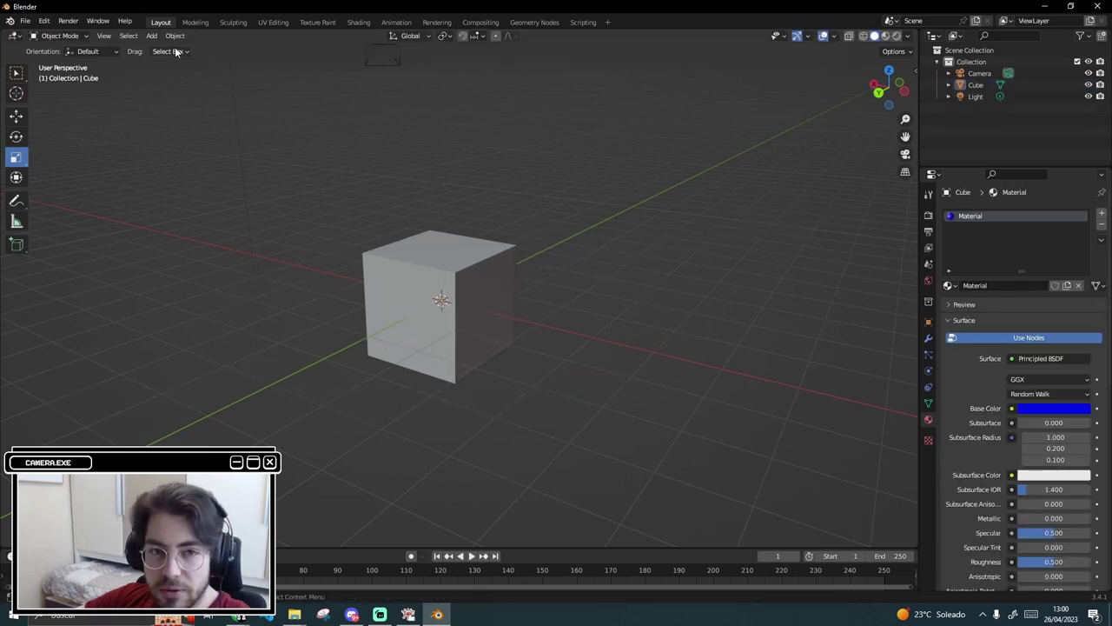
# - Add a UV sphere with more segments and scale it up, then delete it
pyautogui.click(151, 36)
pyautogui.moveTo(169, 49)
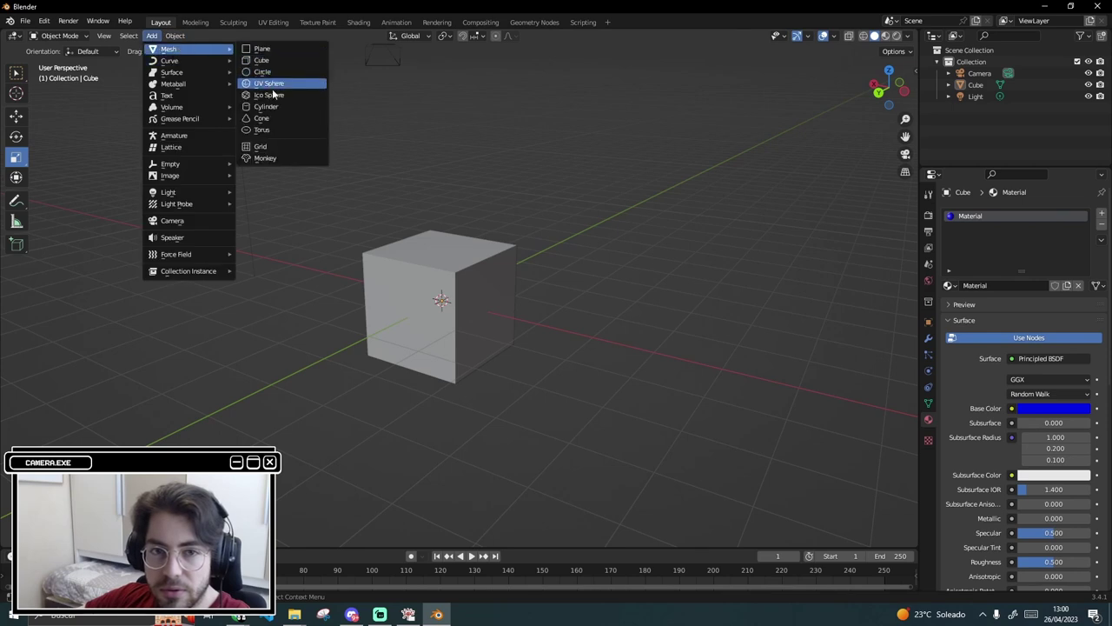
pyautogui.click(276, 83)
pyautogui.moveTo(157, 411); pyautogui.dragTo(205, 411)
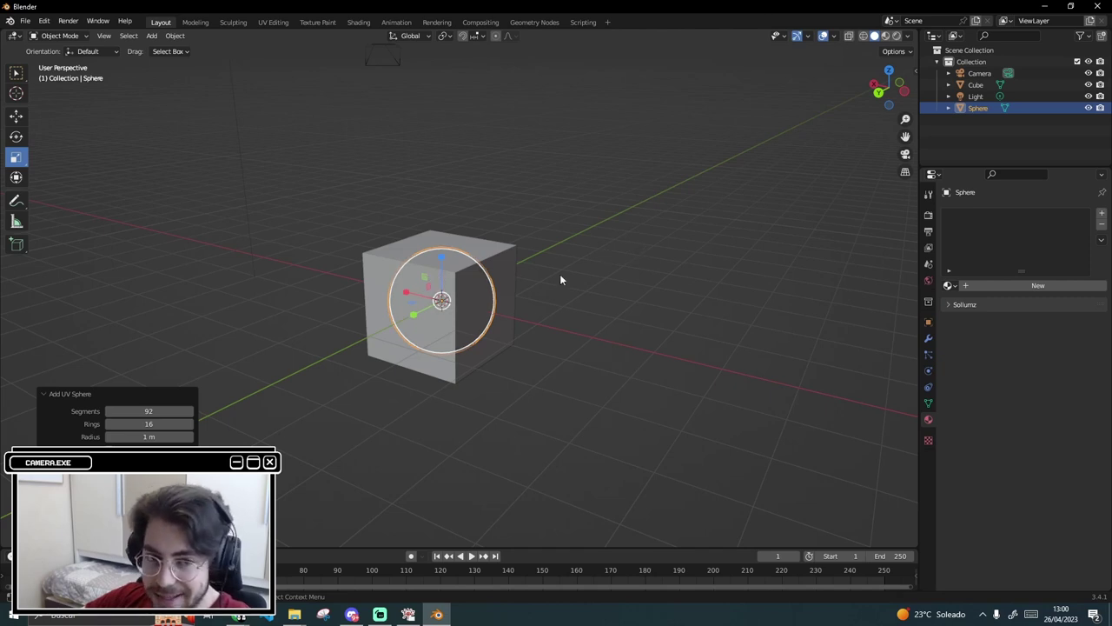
pyautogui.press('s')
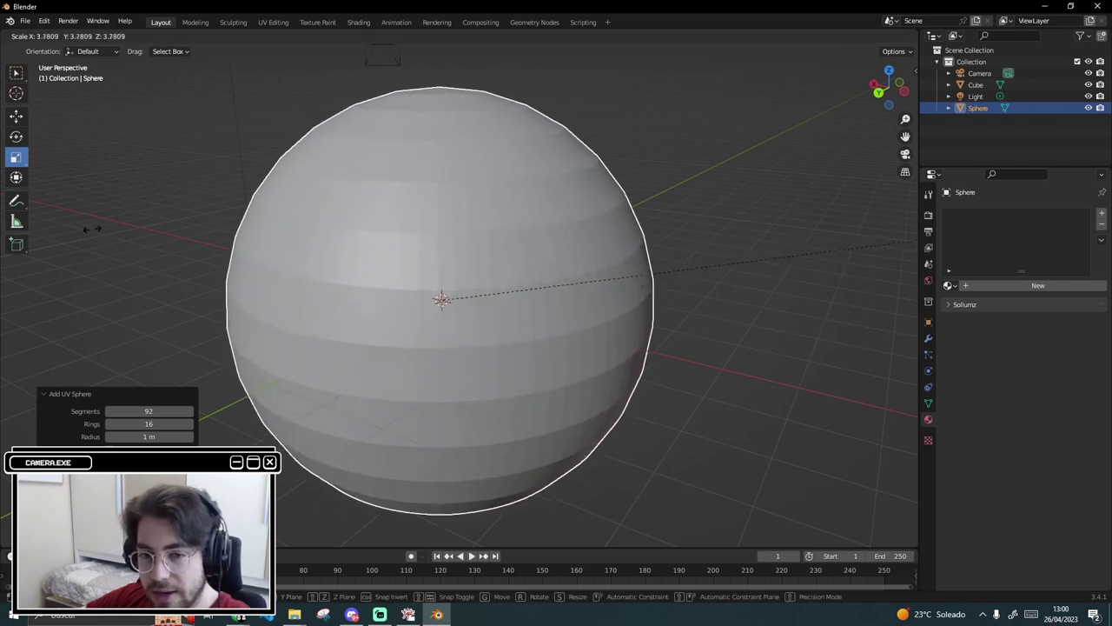
pyautogui.click(192, 230)
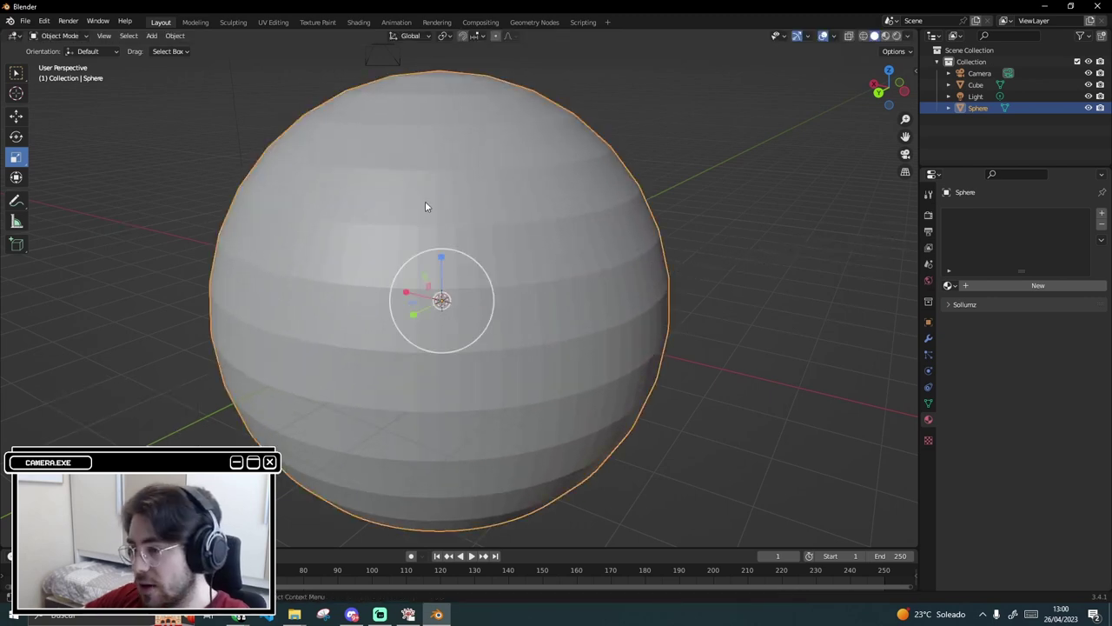
pyautogui.moveTo(878, 201)
pyautogui.mouseDown(button='middle')
pyautogui.moveTo(838, 193)
pyautogui.moveTo(893, 182)
pyautogui.moveTo(746, 196)
pyautogui.moveTo(511, 144)
pyautogui.moveTo(595, 161)
pyautogui.moveTo(692, 210)
pyautogui.mouseUp(button='middle')
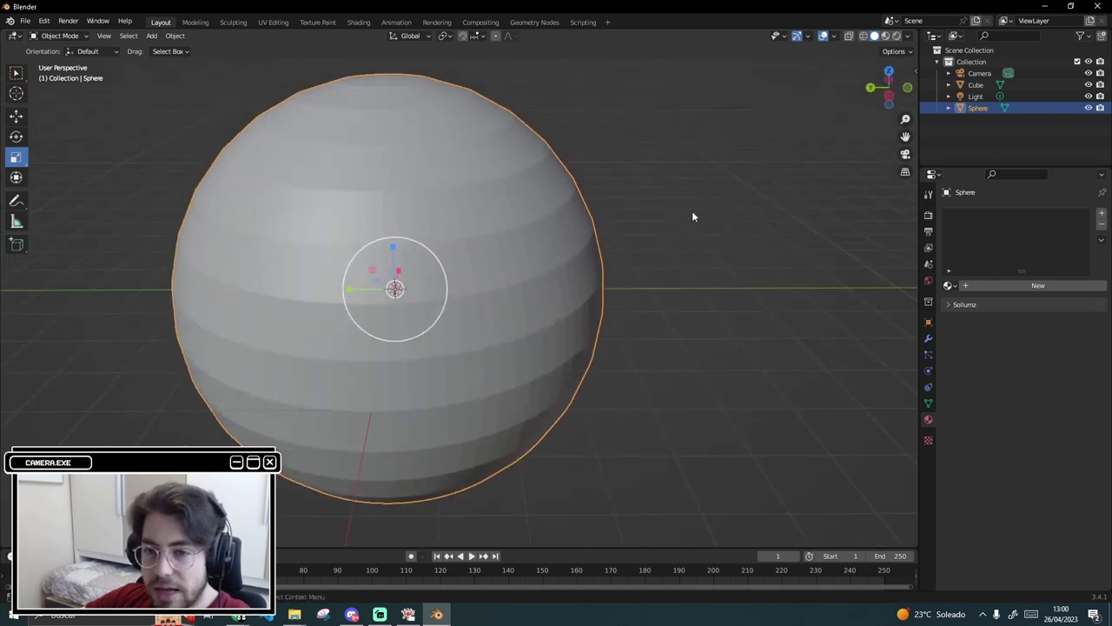
pyautogui.press('Delete')
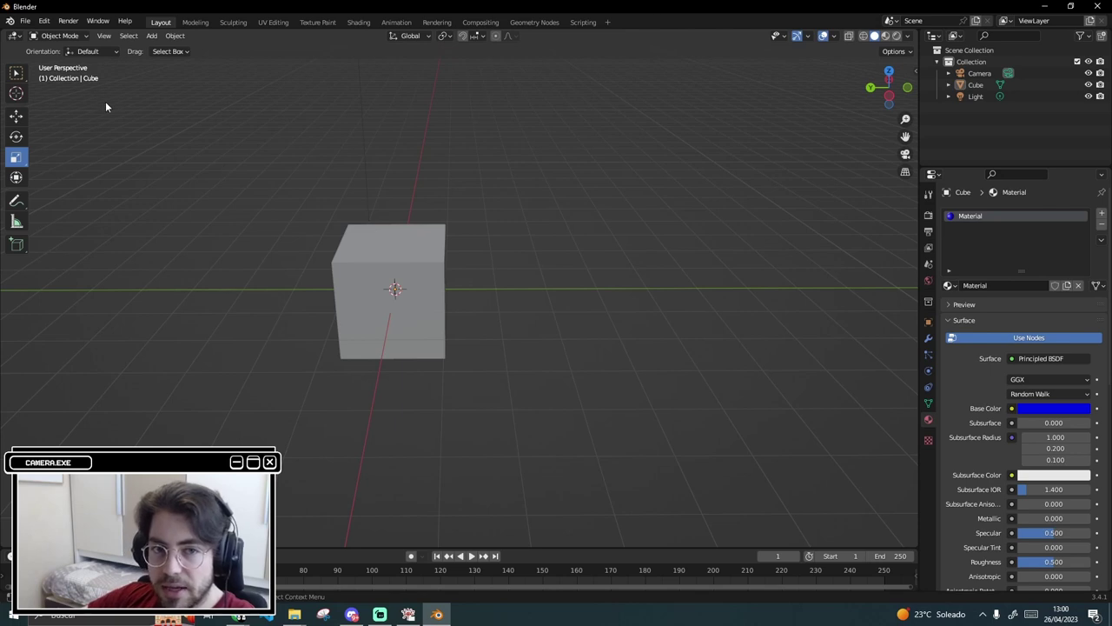
# - Look through the File and Edit menus without choosing a command
pyautogui.click(32, 26)
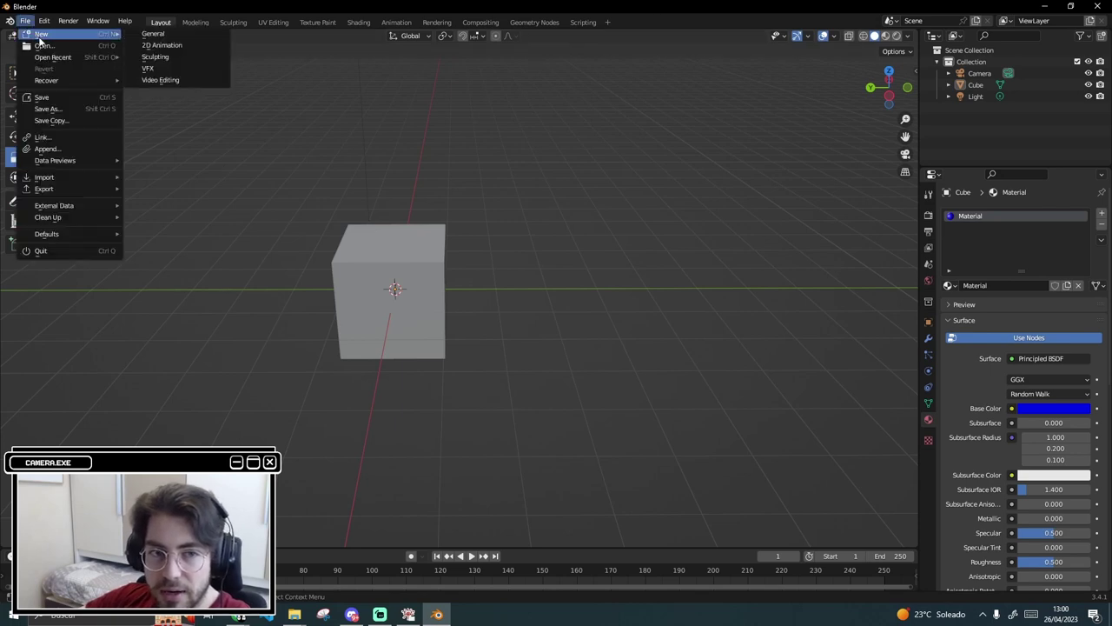
pyautogui.moveTo(44, 21)
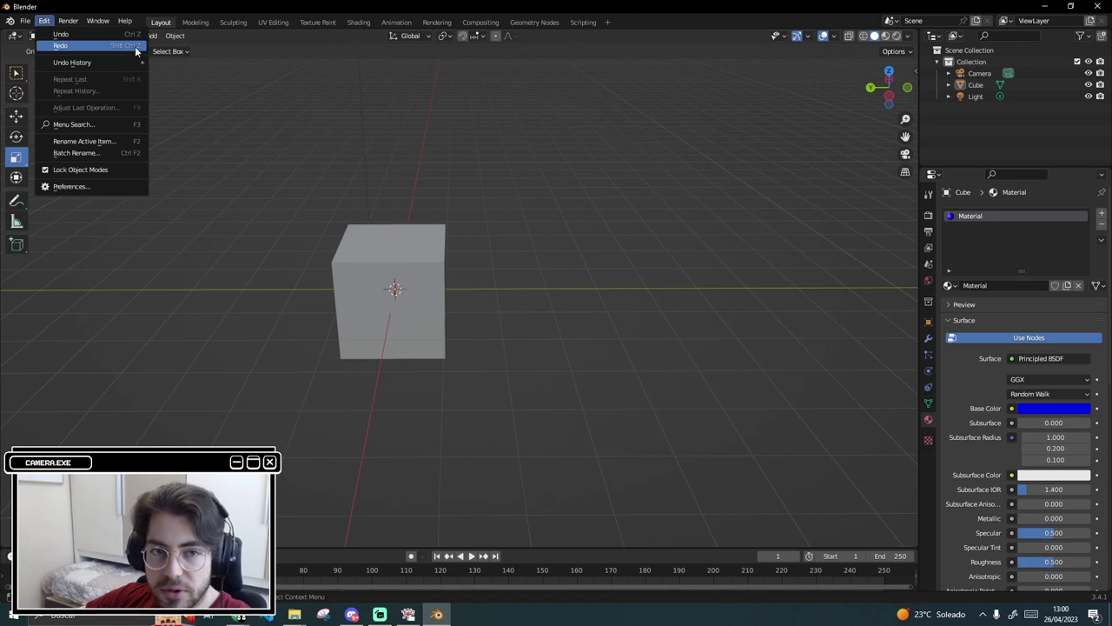
pyautogui.moveTo(482, 147); pyautogui.dragTo(277, 87, button='middle')
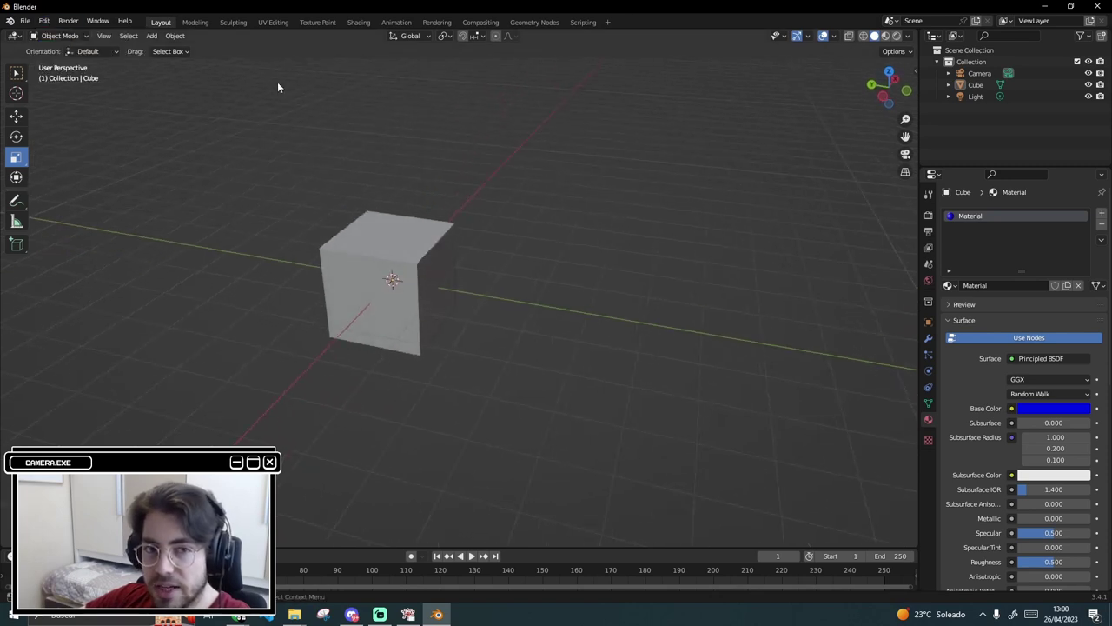
pyautogui.click(44, 21)
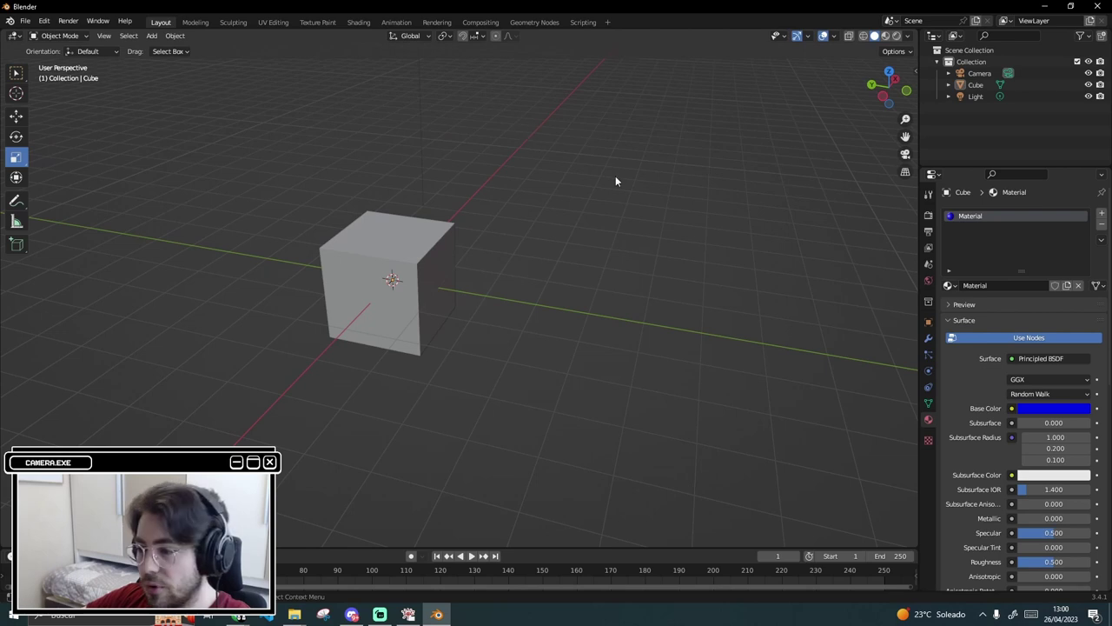
pyautogui.moveTo(616, 175)
pyautogui.mouseDown(button='middle')
pyautogui.moveTo(558, 182)
pyautogui.moveTo(560, 166)
pyautogui.moveTo(630, 171)
pyautogui.moveTo(604, 216)
pyautogui.moveTo(506, 192)
pyautogui.moveTo(504, 208)
pyautogui.mouseUp(button='middle')
pyautogui.scroll(3, 603, 216)
pyautogui.scroll(-4, 506, 191)
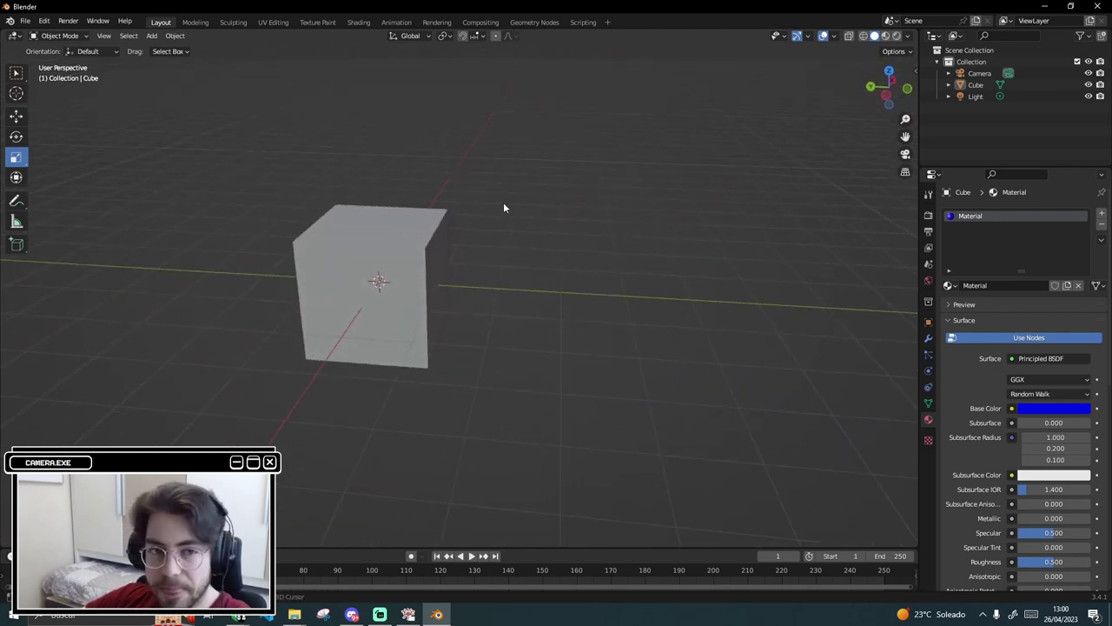
# - Add a Monkey mesh, scale it larger, then undo it
pyautogui.click(151, 35)
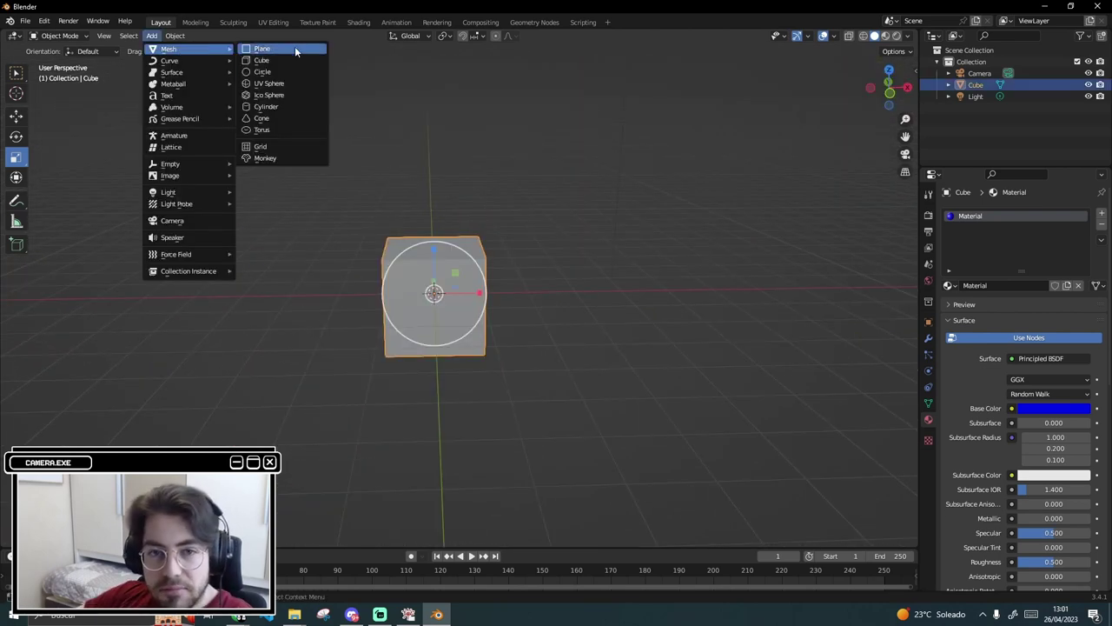
pyautogui.click(281, 157)
pyautogui.moveTo(611, 151)
pyautogui.mouseDown(button='middle')
pyautogui.moveTo(604, 187)
pyautogui.moveTo(711, 156)
pyautogui.moveTo(511, 165)
pyautogui.moveTo(435, 102)
pyautogui.moveTo(653, 181)
pyautogui.moveTo(616, 204)
pyautogui.moveTo(650, 212)
pyautogui.moveTo(553, 222)
pyautogui.moveTo(622, 196)
pyautogui.moveTo(586, 109)
pyautogui.moveTo(643, 213)
pyautogui.moveTo(632, 224)
pyautogui.moveTo(512, 214)
pyautogui.mouseUp(button='middle')
pyautogui.press('s')
pyautogui.click(847, 155)
pyautogui.scroll(-3, 695, 165)
pyautogui.scroll(2, 435, 103)
pyautogui.scroll(-2, 618, 208)
pyautogui.scroll(3, 615, 194)
pyautogui.hotkey('ctrl', 'z')
pyautogui.hotkey('ctrl', 'z')
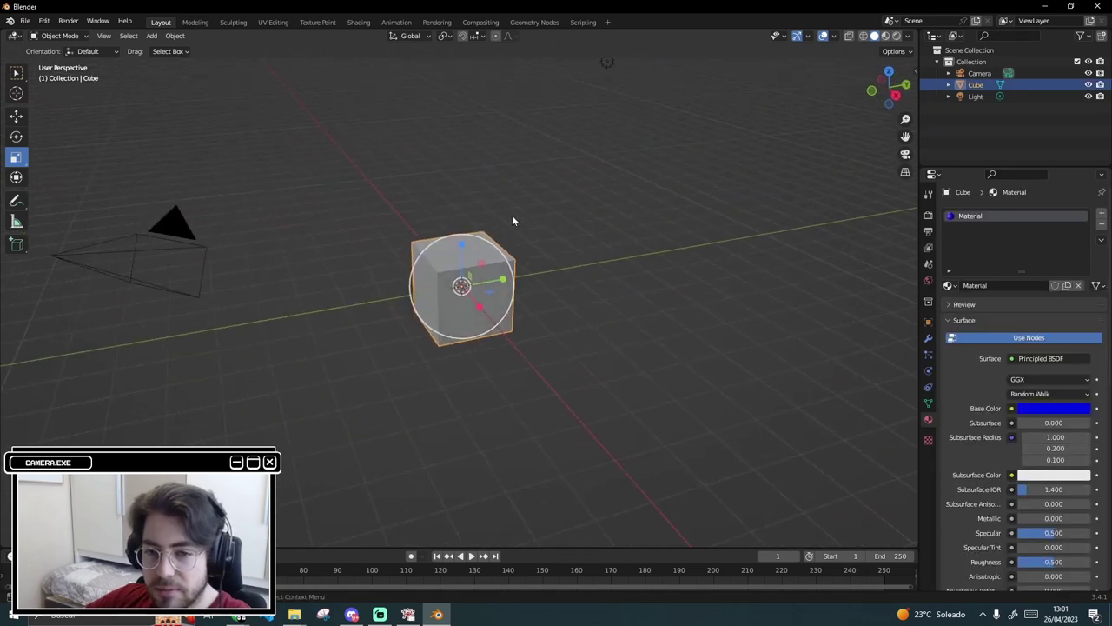
# - Reselect the cube and open the interaction mode dropdown
pyautogui.click(364, 143)
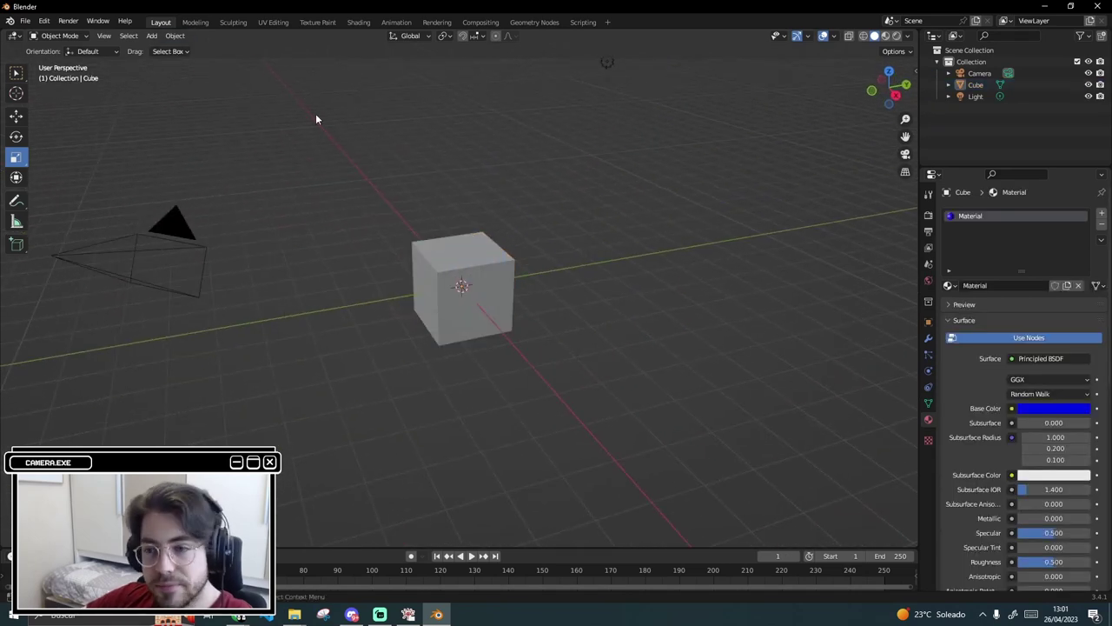
pyautogui.click(460, 286)
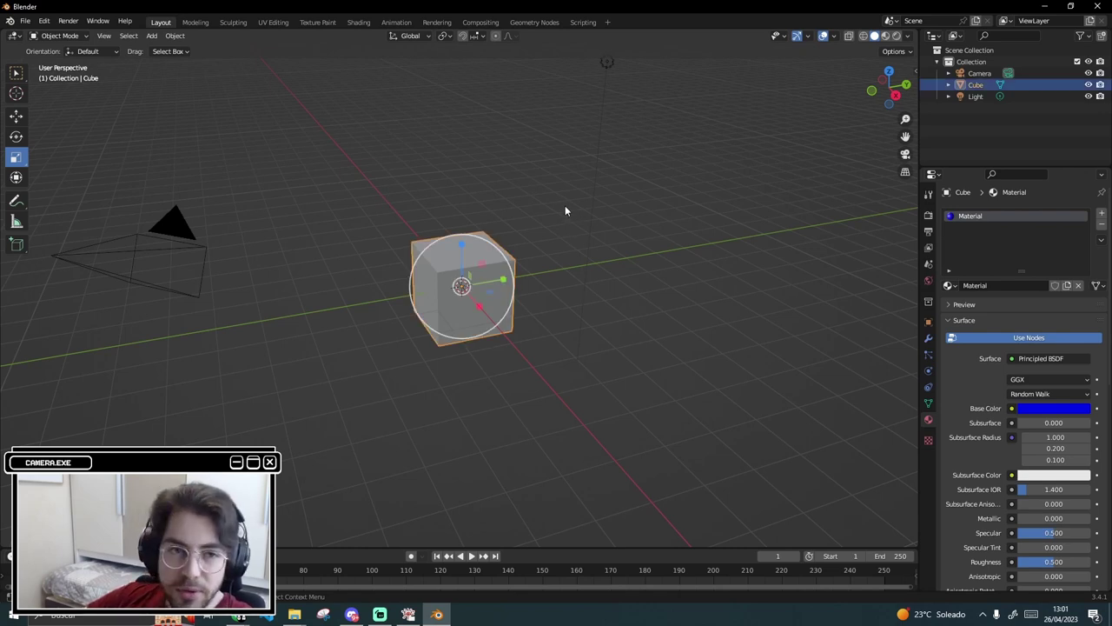
pyautogui.click(61, 36)
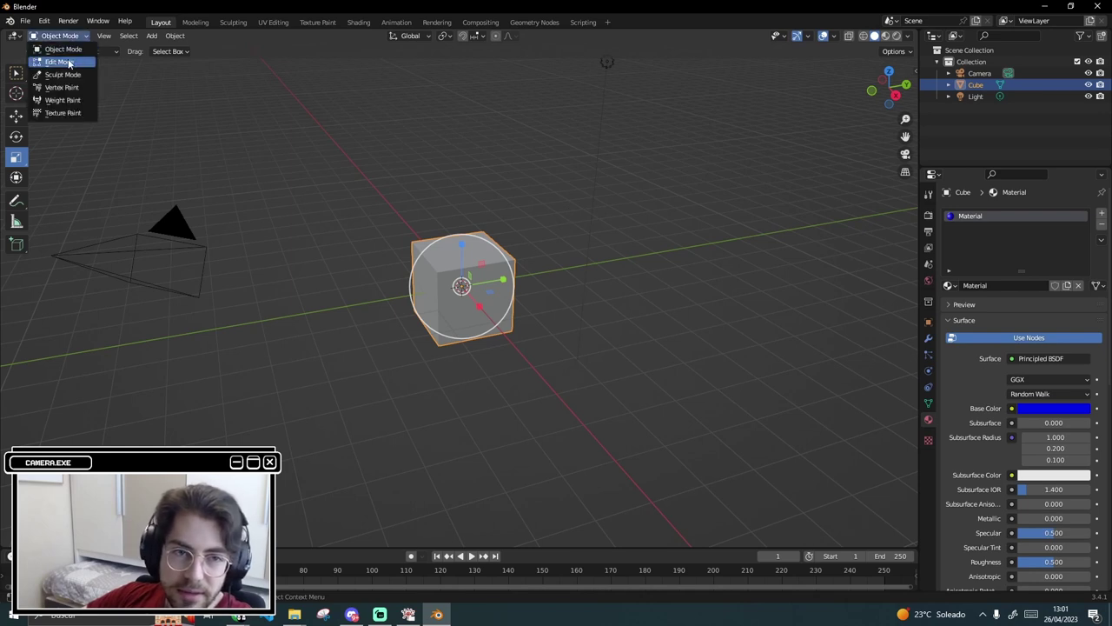
# - Put the cube into Edit Mode, checking the mode list and Tab toggle
pyautogui.click(70, 57)
pyautogui.moveTo(538, 127)
pyautogui.mouseDown(button='middle')
pyautogui.moveTo(477, 113)
pyautogui.moveTo(347, 139)
pyautogui.moveTo(554, 129)
pyautogui.moveTo(510, 132)
pyautogui.mouseUp(button='middle')
pyautogui.scroll(3, 529, 134)
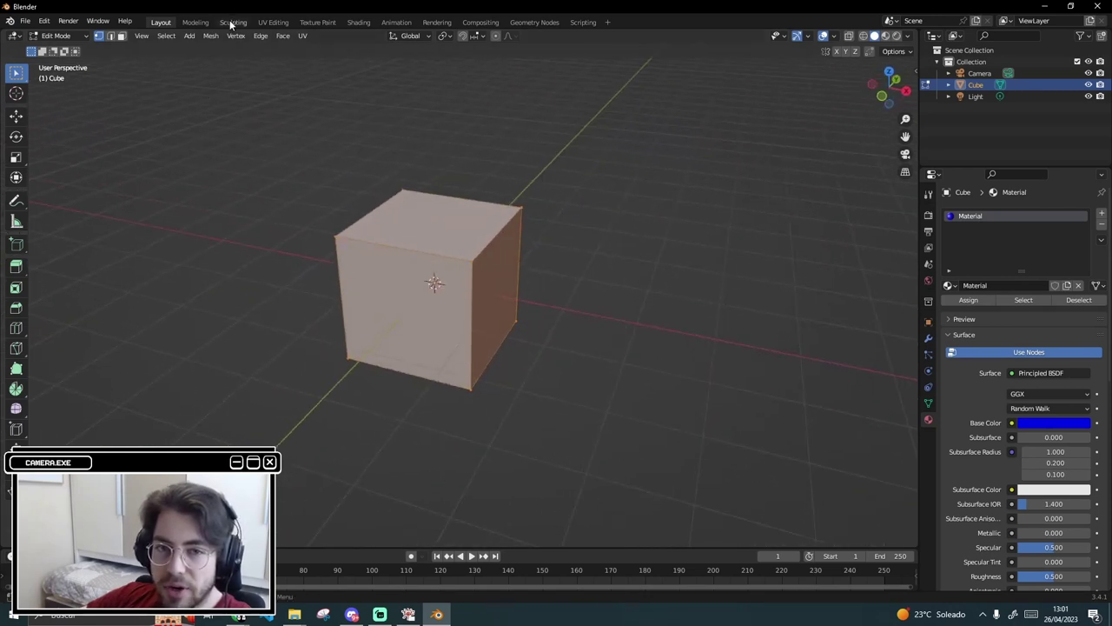
pyautogui.moveTo(497, 152); pyautogui.dragTo(423, 139, button='middle')
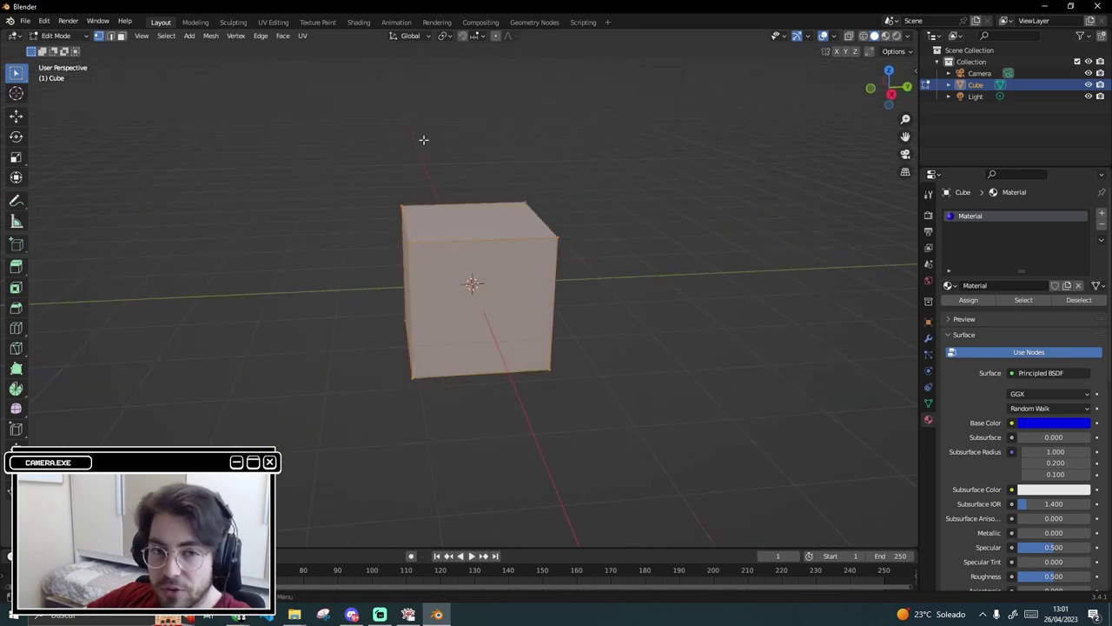
pyautogui.moveTo(483, 167)
pyautogui.mouseDown(button='middle')
pyautogui.moveTo(593, 158)
pyautogui.moveTo(576, 204)
pyautogui.mouseUp(button='middle')
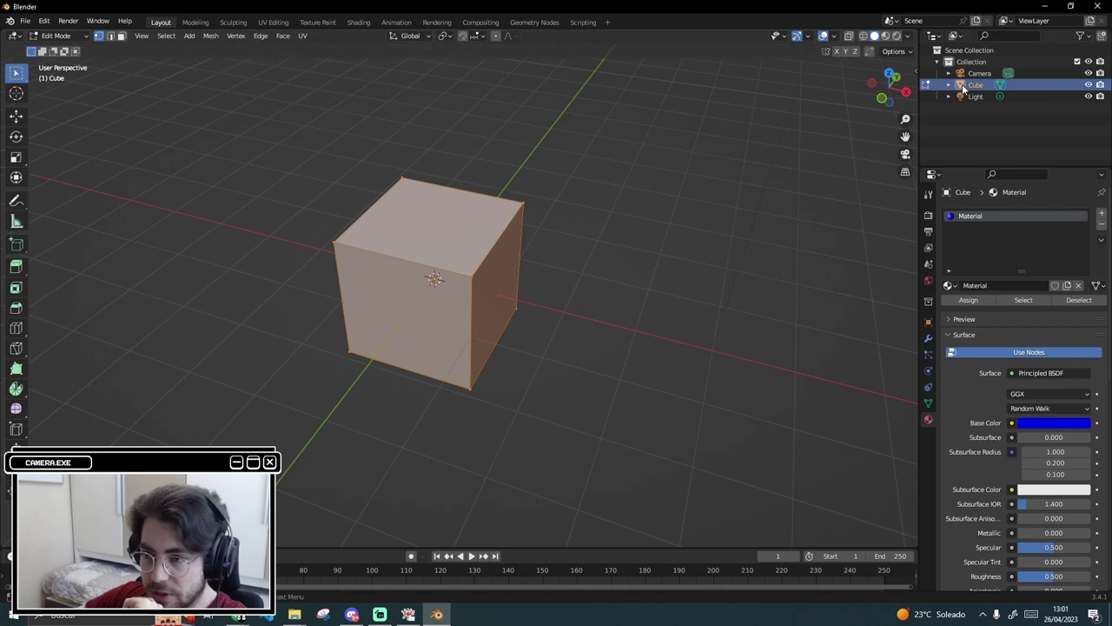
pyautogui.click(56, 36)
pyautogui.click(63, 66)
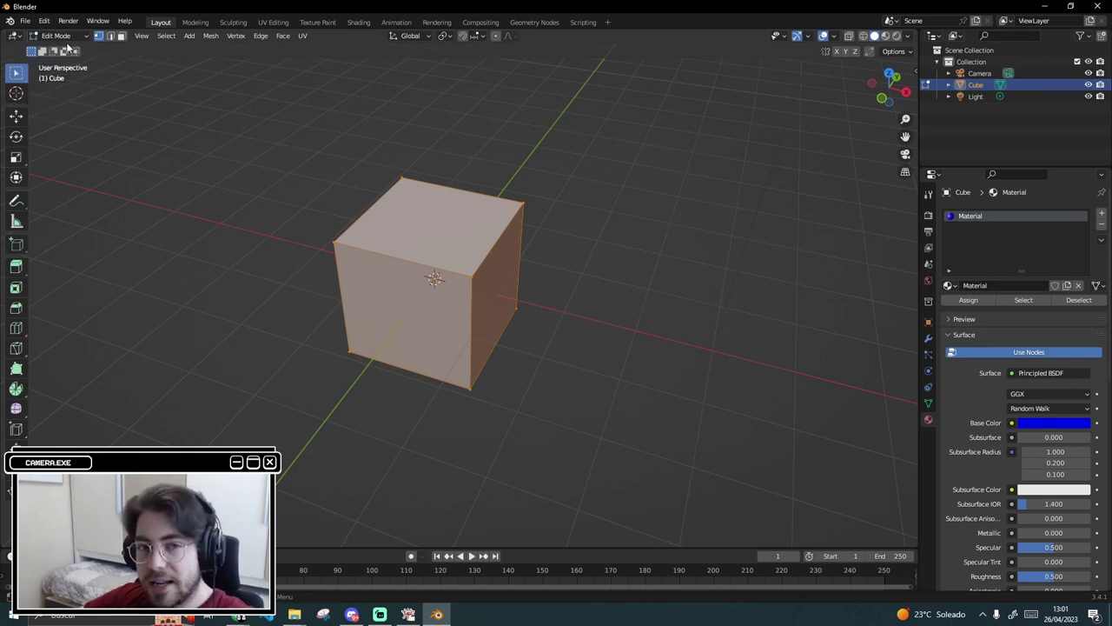
pyautogui.click(68, 37)
pyautogui.click(66, 48)
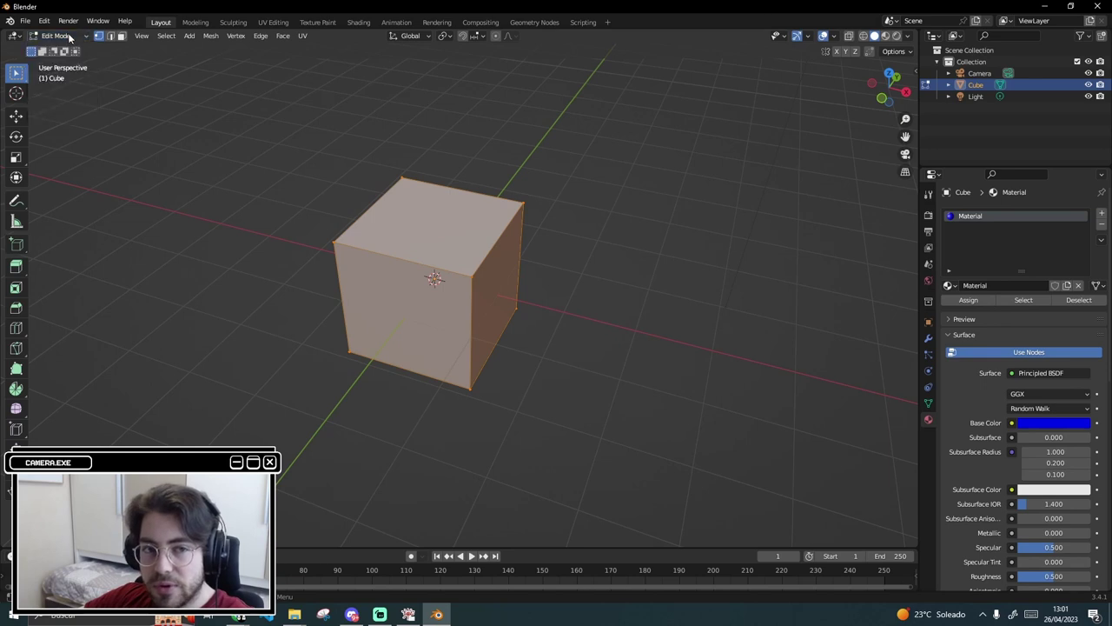
pyautogui.press('Tab')
pyautogui.press('Tab')
pyautogui.press('Tab')
pyautogui.press('Tab')
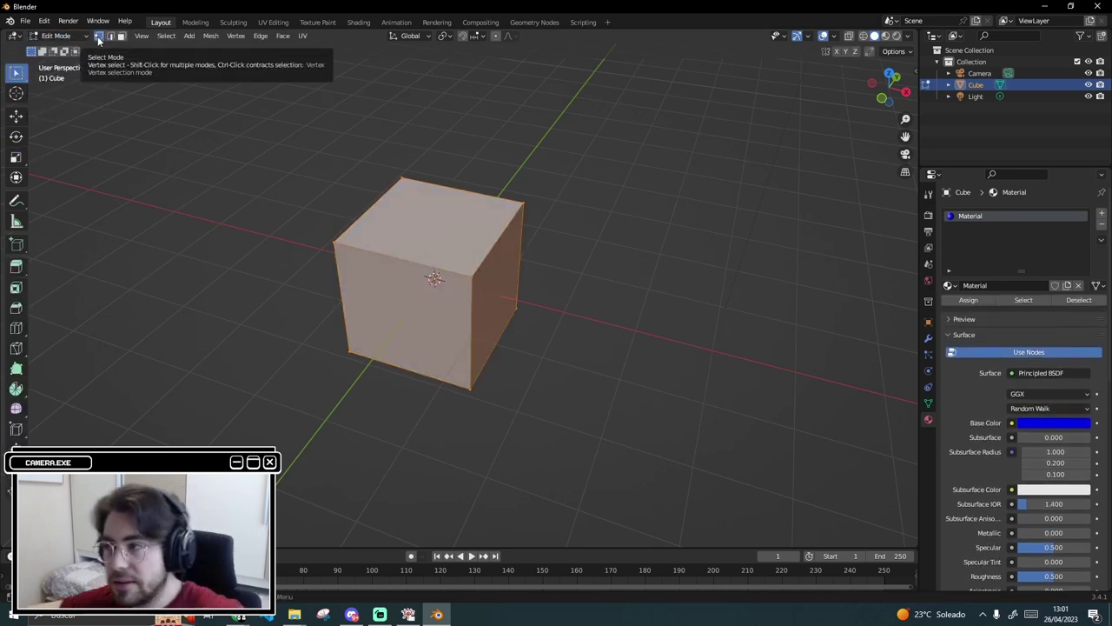
# - Switch to Face select mode and select only the cube's top face
pyautogui.click(111, 40)
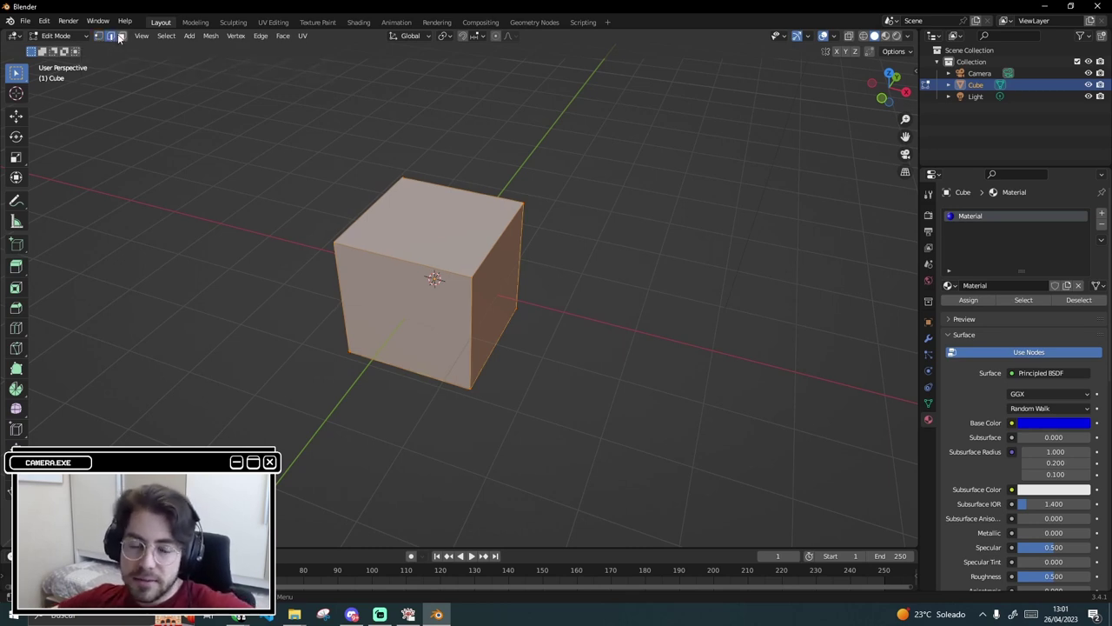
pyautogui.click(120, 37)
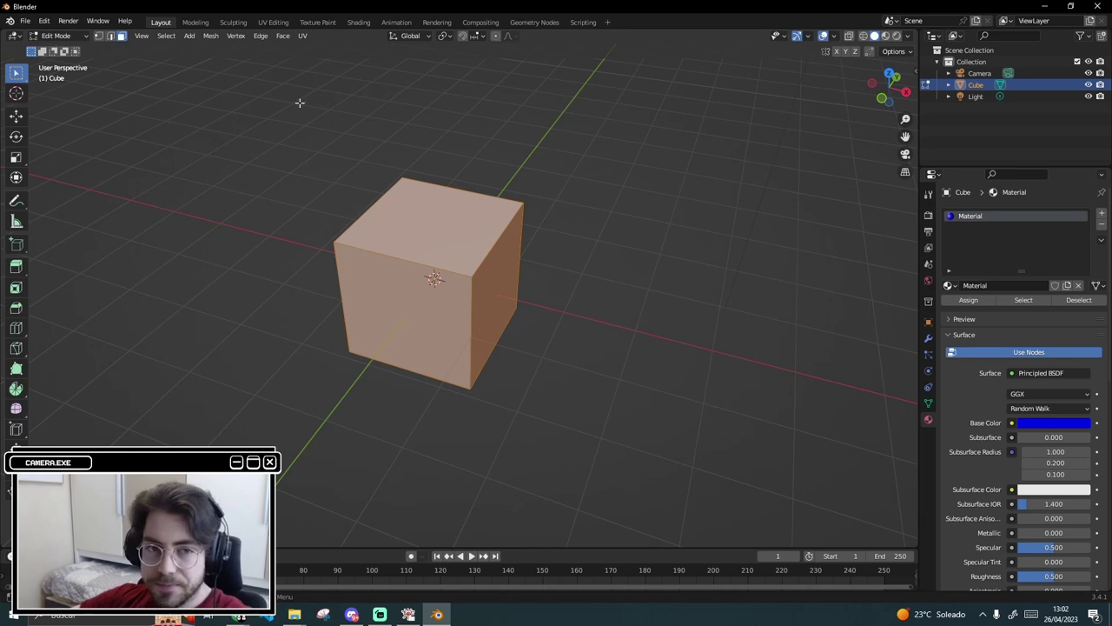
pyautogui.click(415, 220)
pyautogui.moveTo(584, 206)
pyautogui.mouseDown(button='middle')
pyautogui.moveTo(618, 192)
pyautogui.moveTo(553, 179)
pyautogui.mouseUp(button='middle')
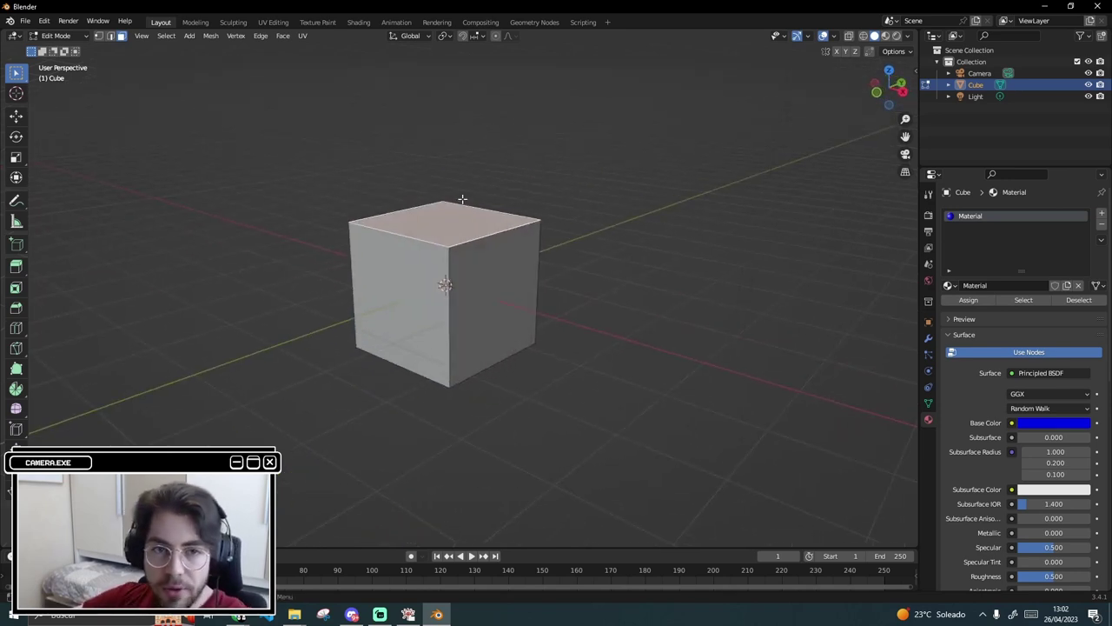
pyautogui.click(21, 120)
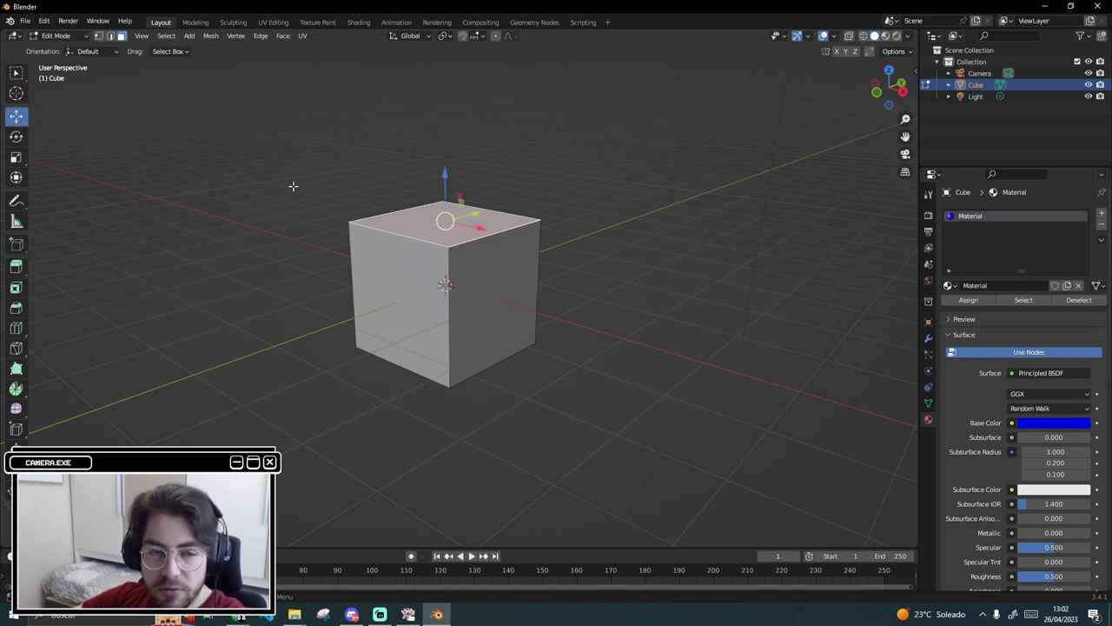
pyautogui.moveTo(466, 174); pyautogui.dragTo(519, 195, button='middle')
pyautogui.moveTo(445, 180); pyautogui.dragTo(444, 118)
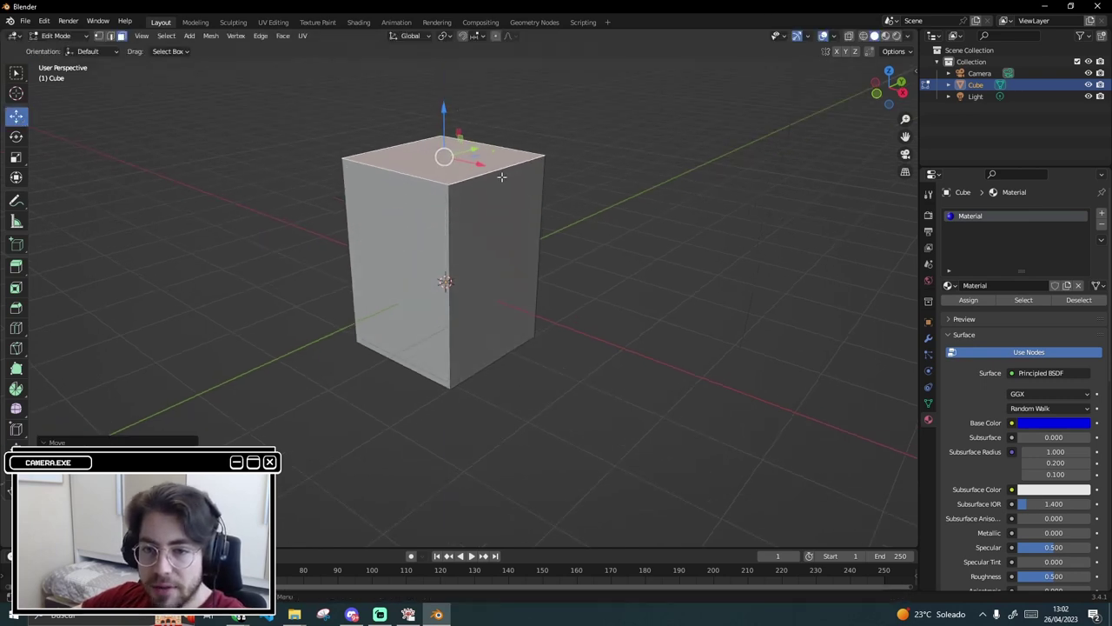
pyautogui.moveTo(479, 164)
pyautogui.mouseDown(button='middle')
pyautogui.moveTo(522, 131)
pyautogui.moveTo(435, 149)
pyautogui.mouseUp(button='middle')
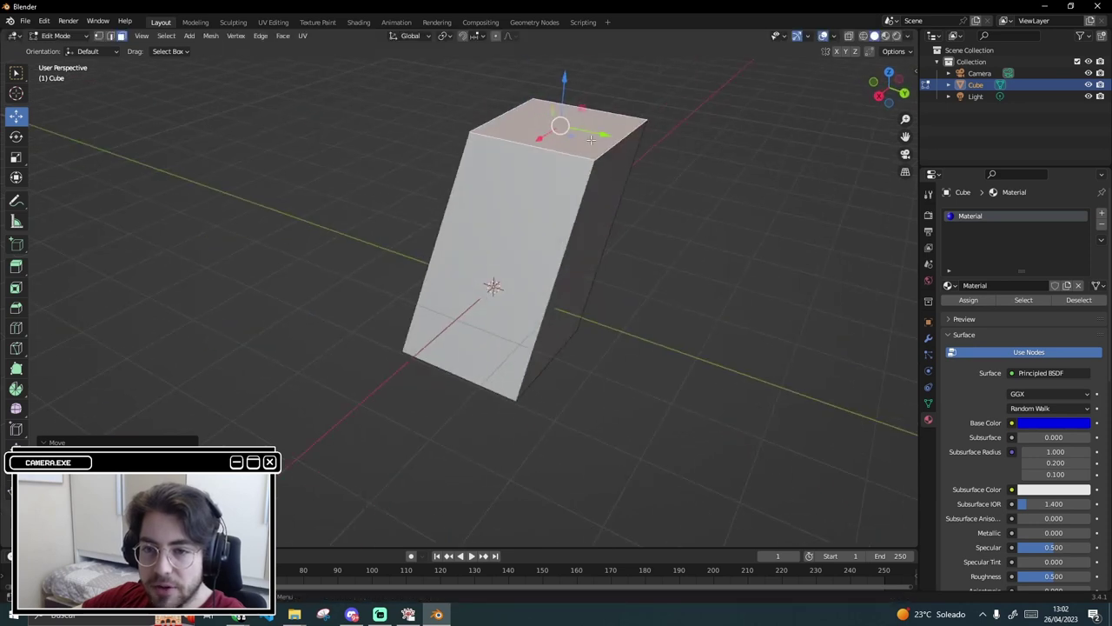
pyautogui.moveTo(591, 139)
pyautogui.mouseDown(button='middle')
pyautogui.moveTo(551, 148)
pyautogui.moveTo(669, 161)
pyautogui.moveTo(618, 206)
pyautogui.mouseUp(button='middle')
pyautogui.hotkey('ctrl', 'z')
pyautogui.hotkey('ctrl', 'z')
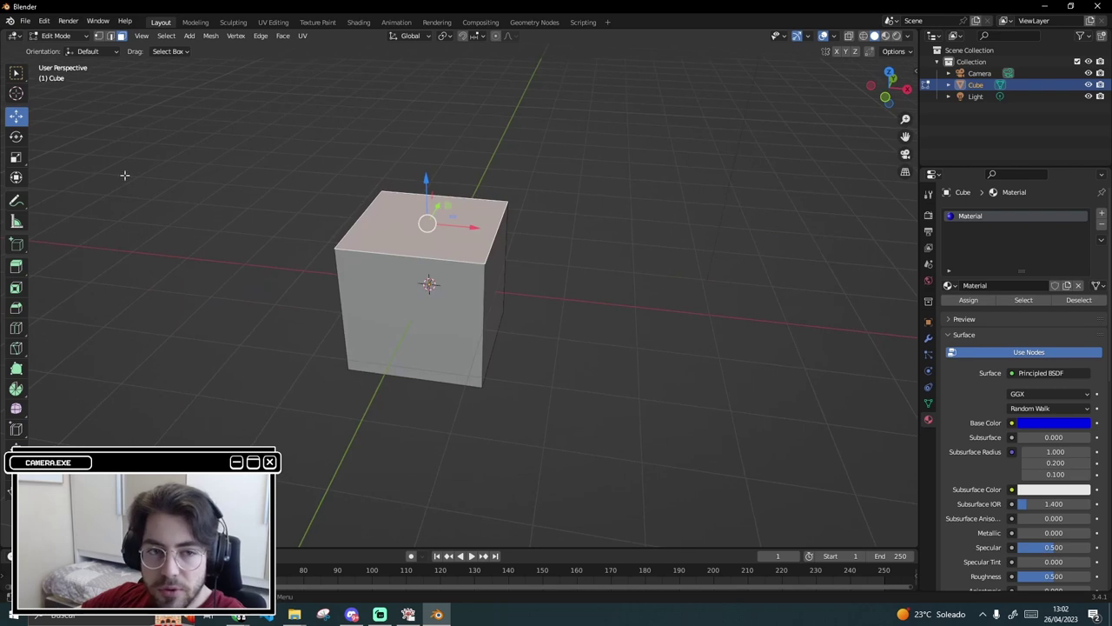
pyautogui.click(16, 137)
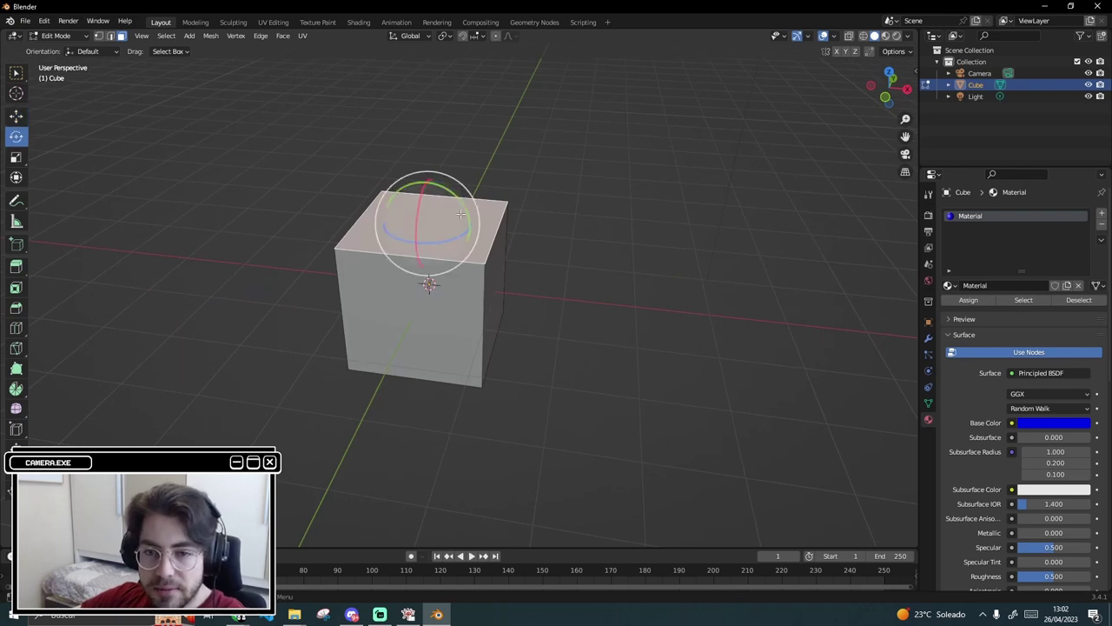
pyautogui.moveTo(426, 185); pyautogui.dragTo(443, 188)
pyautogui.hotkey('ctrl', 'z')
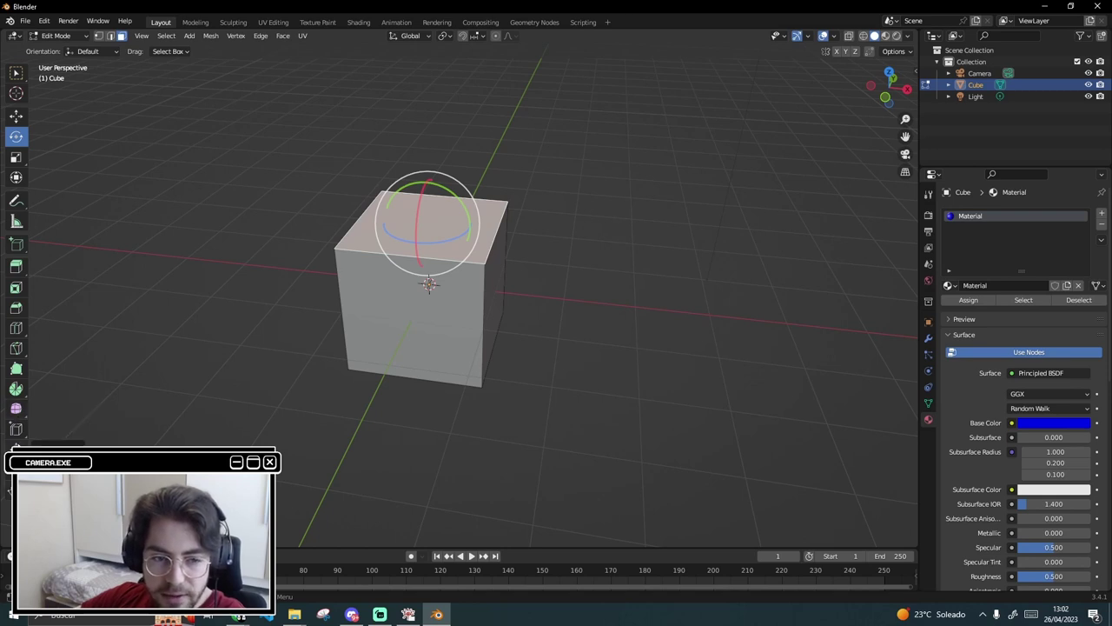
pyautogui.moveTo(647, 264)
pyautogui.mouseDown(button='middle')
pyautogui.moveTo(525, 237)
pyautogui.moveTo(444, 157)
pyautogui.mouseUp(button='middle')
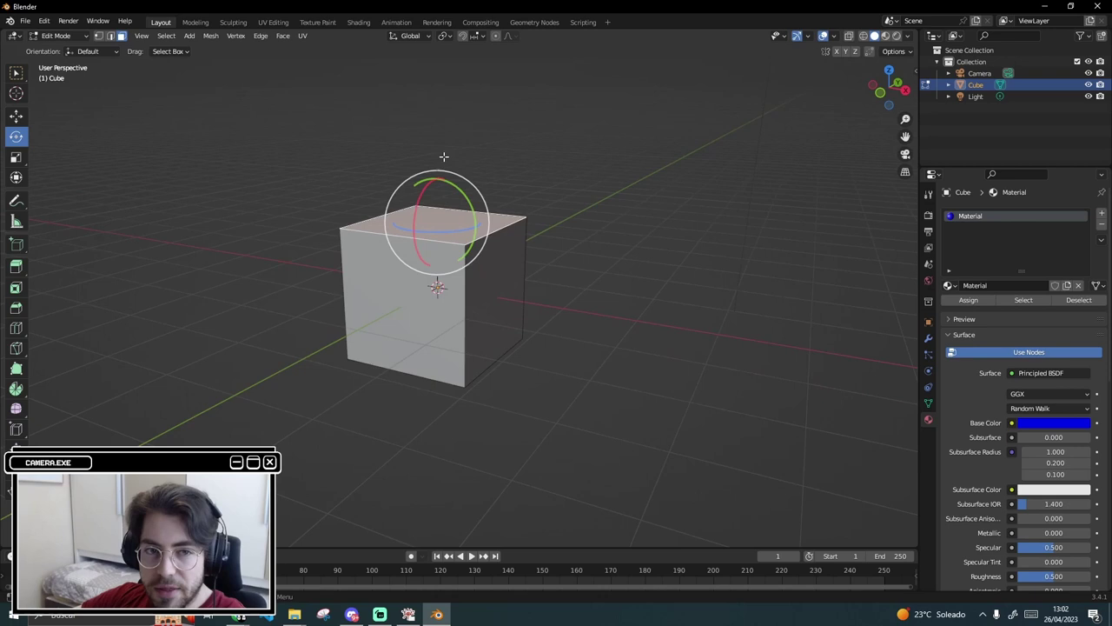
pyautogui.click(17, 115)
pyautogui.moveTo(343, 154)
pyautogui.mouseDown(button='middle')
pyautogui.moveTo(594, 181)
pyautogui.moveTo(593, 241)
pyautogui.moveTo(587, 220)
pyautogui.mouseUp(button='middle')
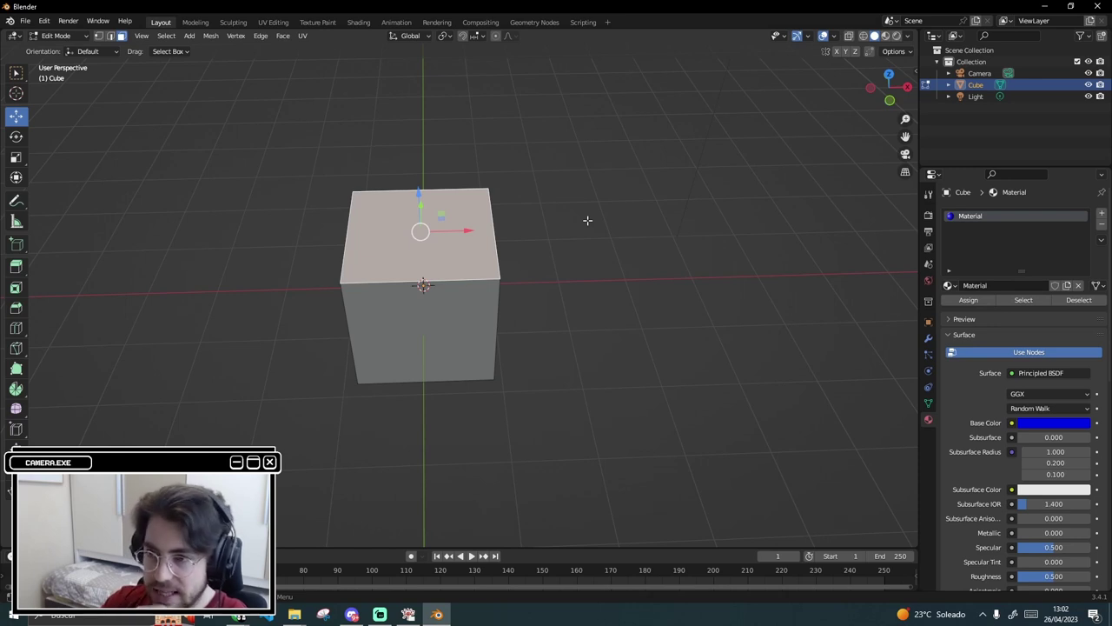
# - Extrude the top face upward for the base, then shrink the new top face
pyautogui.moveTo(650, 239)
pyautogui.mouseDown(button='middle')
pyautogui.moveTo(600, 206)
pyautogui.moveTo(608, 194)
pyautogui.mouseUp(button='middle')
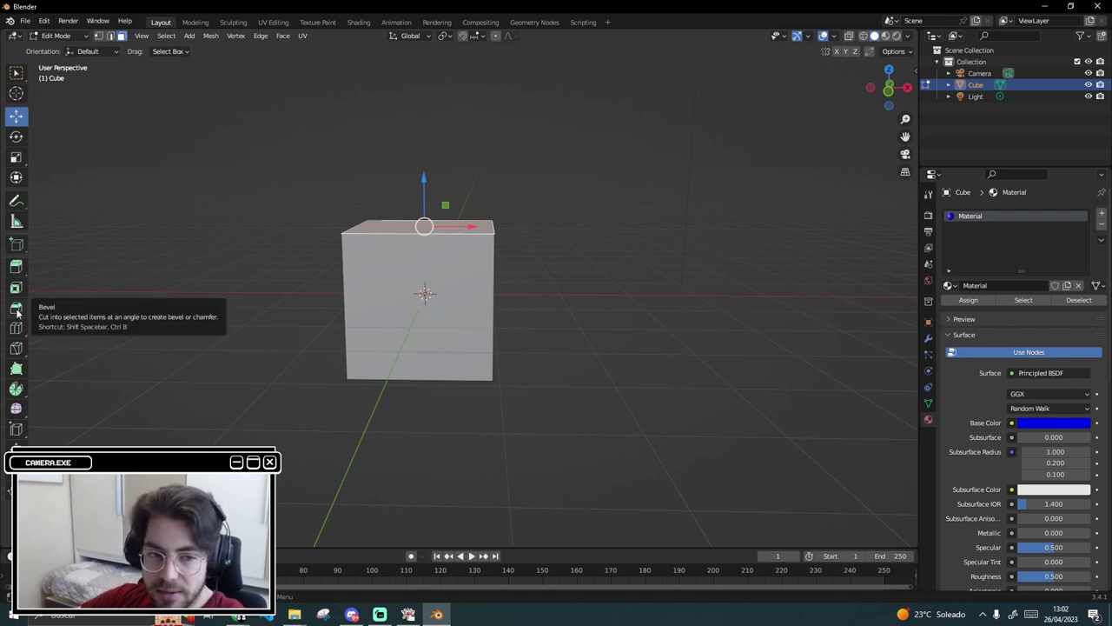
pyautogui.moveTo(732, 256)
pyautogui.mouseDown(button='middle')
pyautogui.moveTo(470, 162)
pyautogui.moveTo(447, 125)
pyautogui.moveTo(647, 190)
pyautogui.moveTo(590, 191)
pyautogui.moveTo(625, 202)
pyautogui.mouseUp(button='middle')
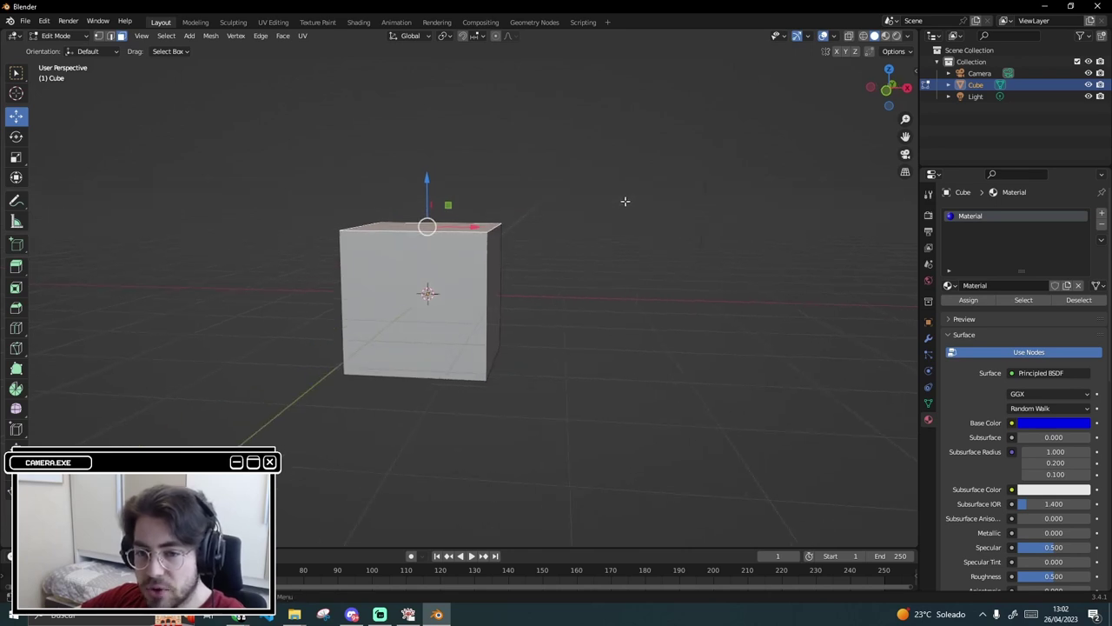
pyautogui.press('e')
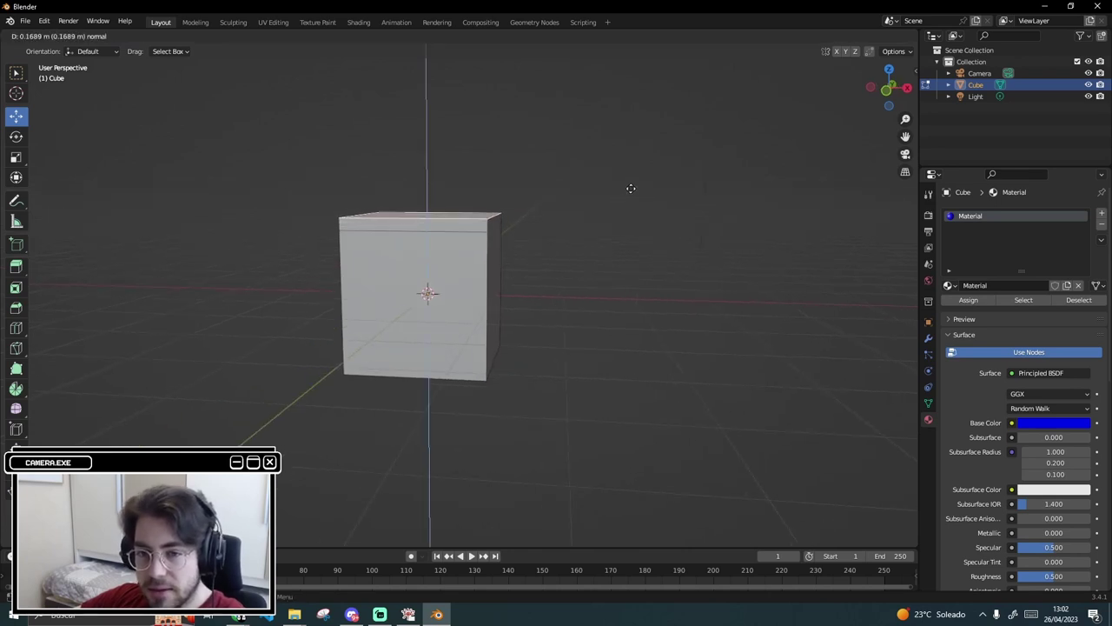
pyautogui.click(632, 146)
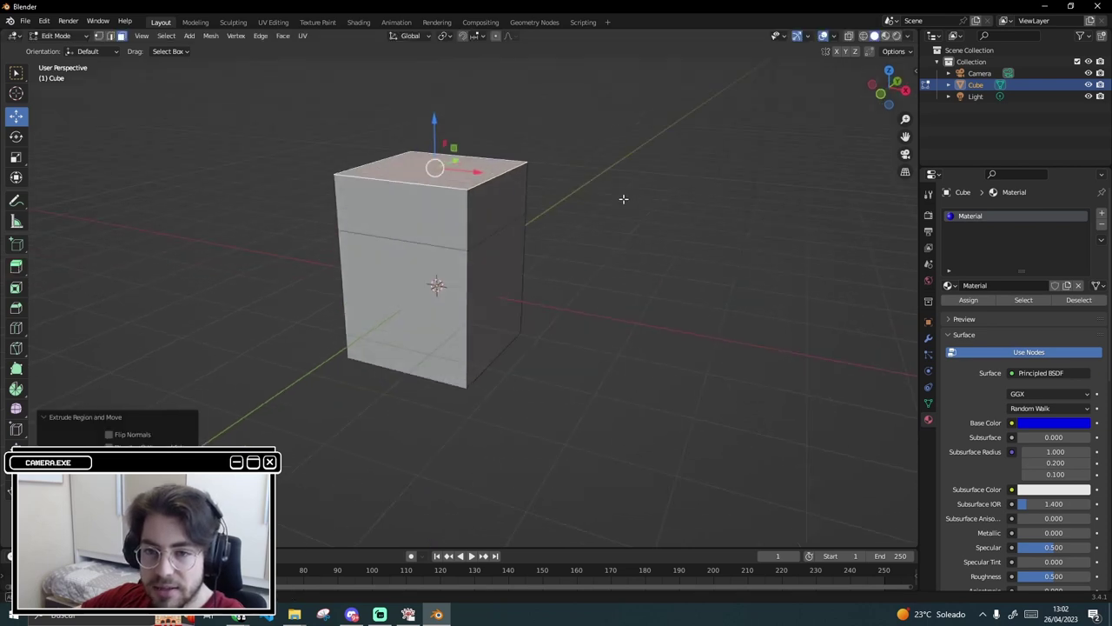
pyautogui.moveTo(623, 197)
pyautogui.mouseDown(button='middle')
pyautogui.moveTo(574, 191)
pyautogui.moveTo(606, 199)
pyautogui.moveTo(576, 139)
pyautogui.moveTo(594, 214)
pyautogui.moveTo(600, 187)
pyautogui.mouseUp(button='middle')
pyautogui.press('s')
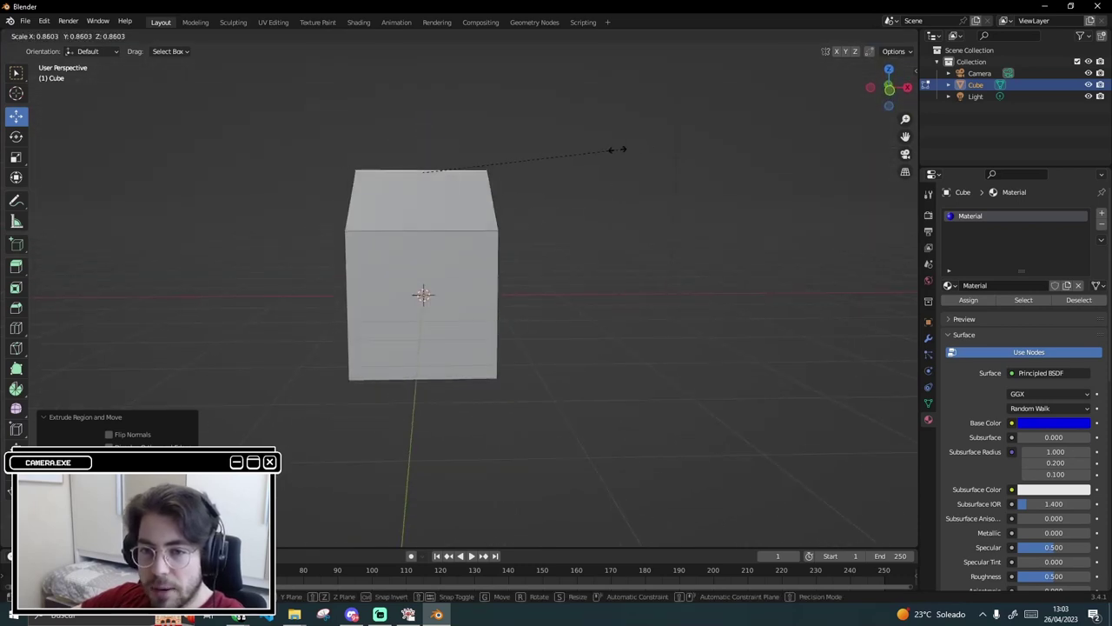
pyautogui.click(579, 151)
pyautogui.moveTo(428, 130); pyautogui.dragTo(425, 160)
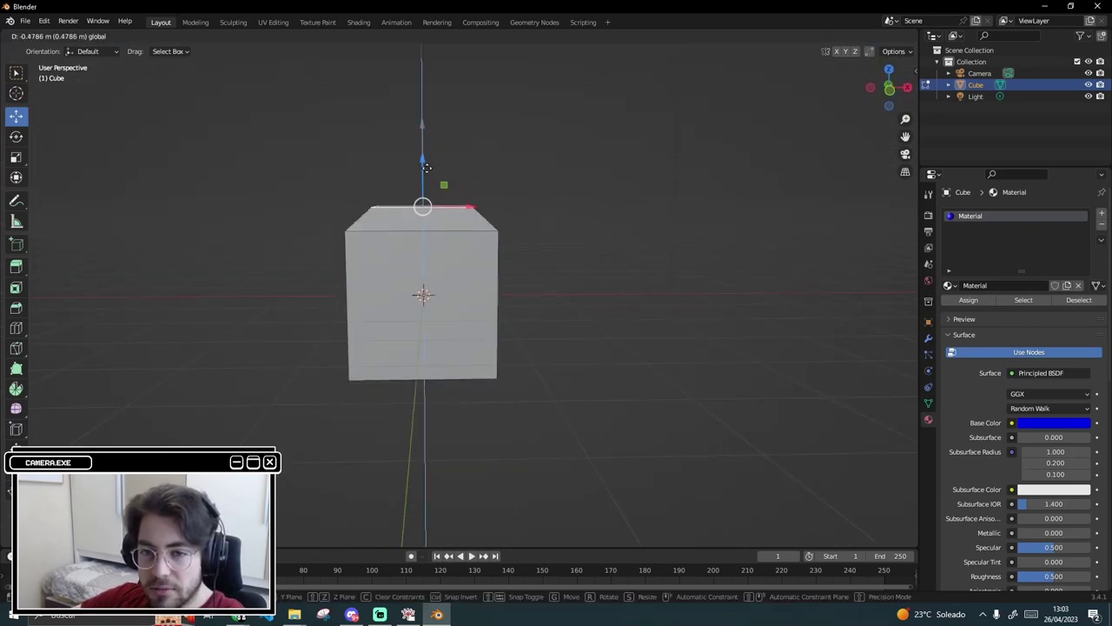
pyautogui.moveTo(582, 174)
pyautogui.mouseDown(button='middle')
pyautogui.moveTo(562, 233)
pyautogui.moveTo(611, 193)
pyautogui.mouseUp(button='middle')
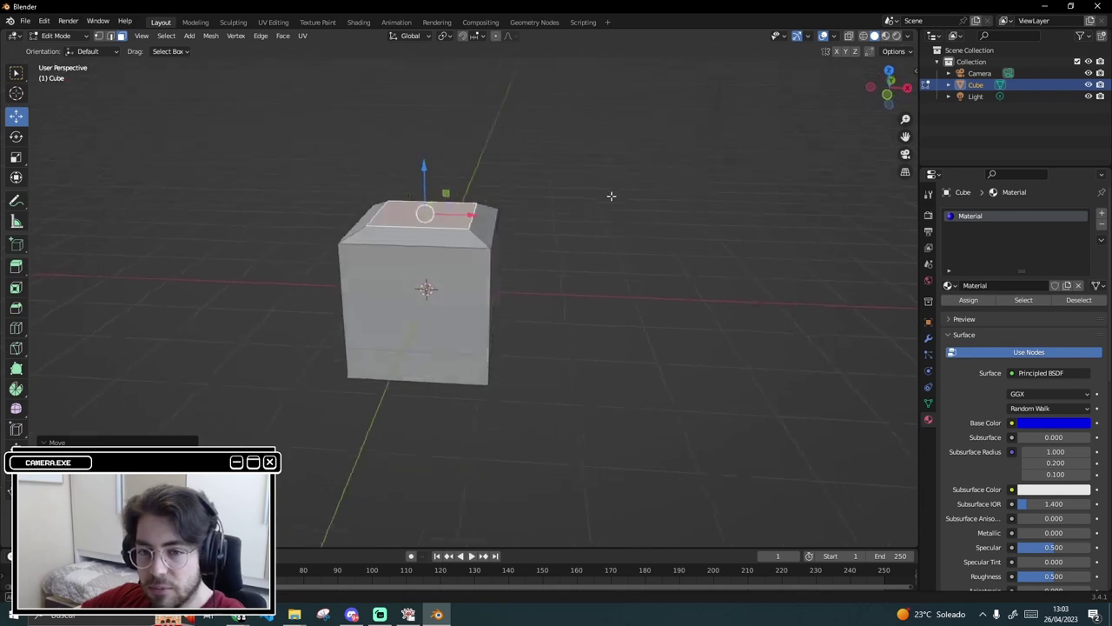
pyautogui.scroll(-2, 608, 188)
# - Extrude a tall shaft, then a short widened section and a block on top
pyautogui.press('e')
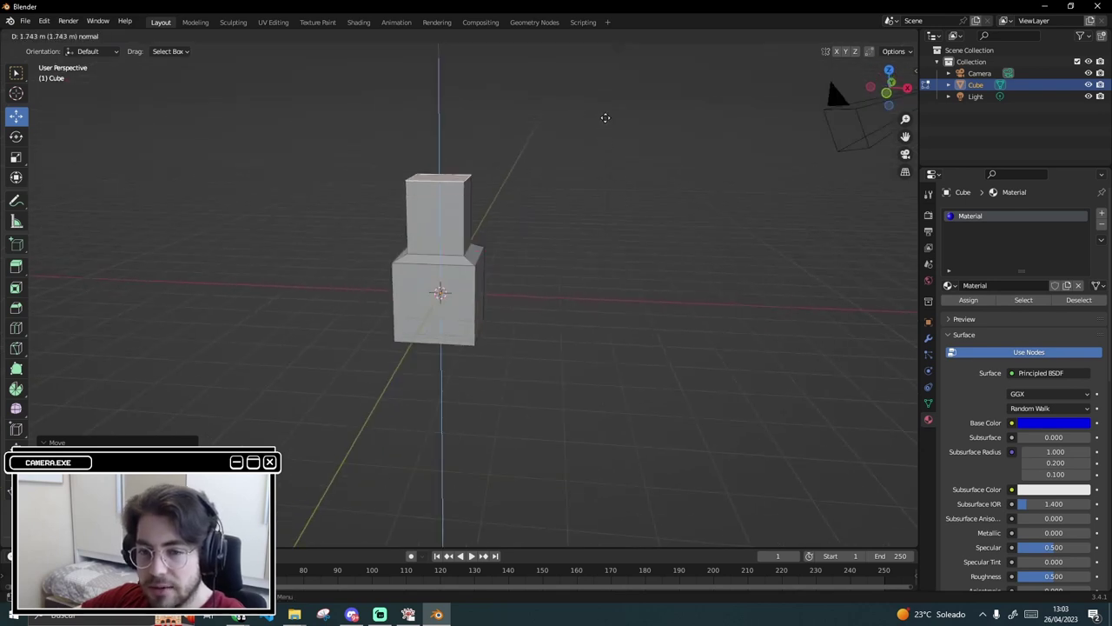
pyautogui.click(618, 475)
pyautogui.moveTo(618, 476); pyautogui.dragTo(527, 156, button='middle')
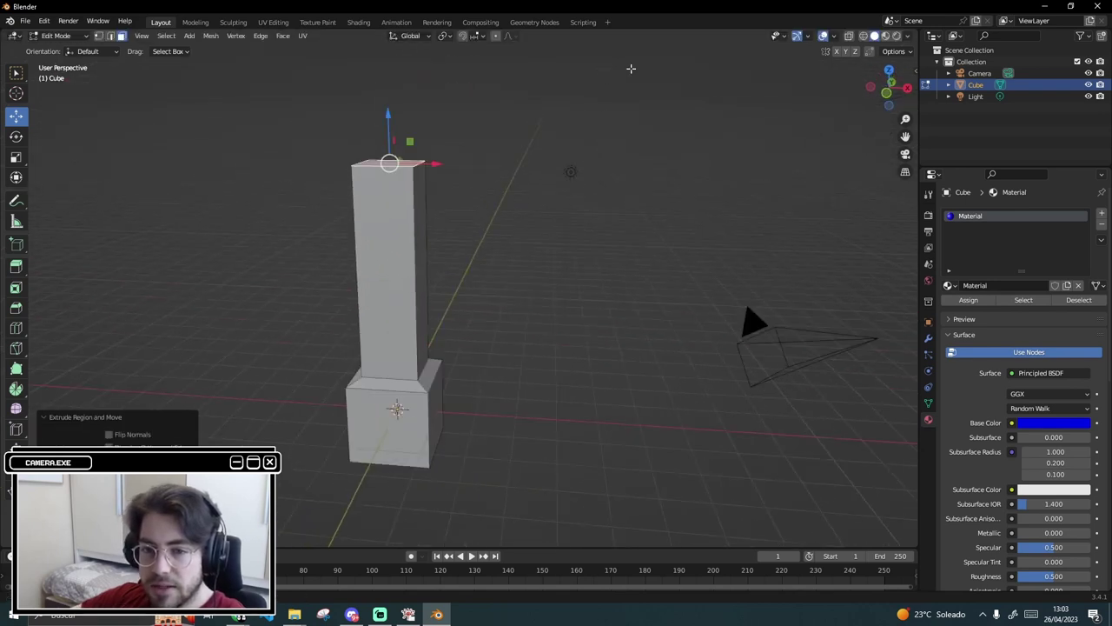
pyautogui.press('e')
pyautogui.click(530, 147)
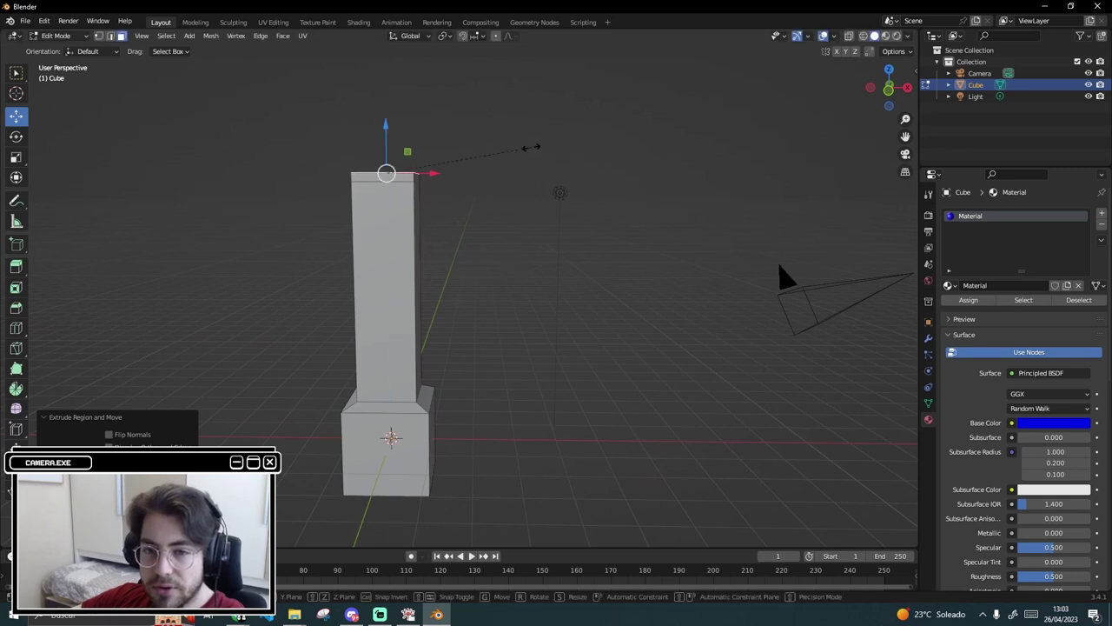
pyautogui.press('s')
pyautogui.click(582, 147)
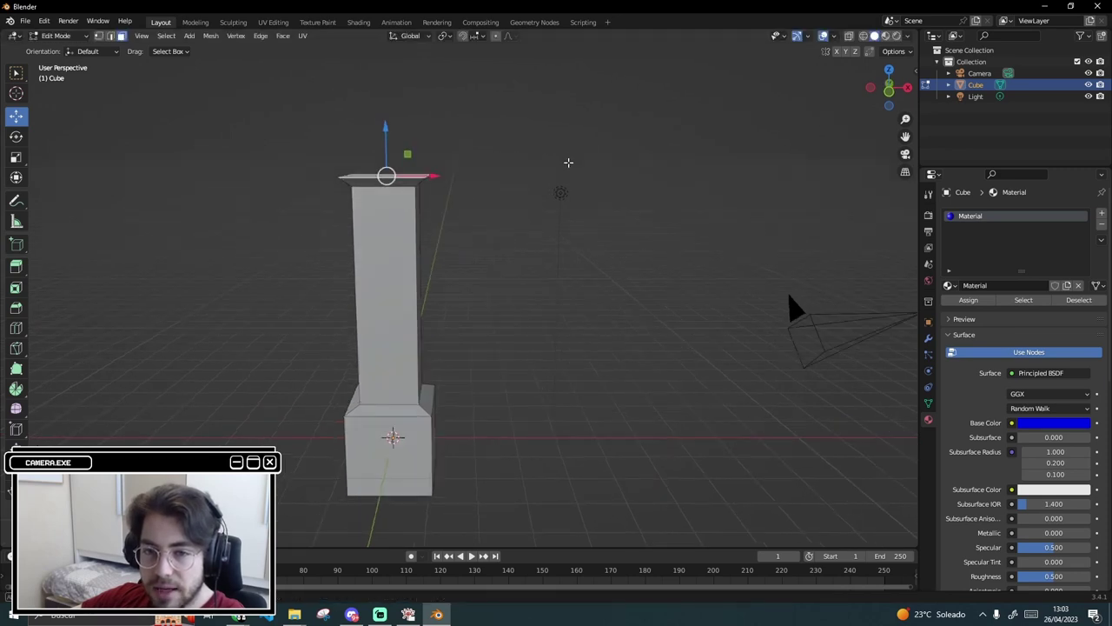
pyautogui.moveTo(566, 166); pyautogui.dragTo(582, 166, button='middle')
pyautogui.press('e')
pyautogui.click(583, 109)
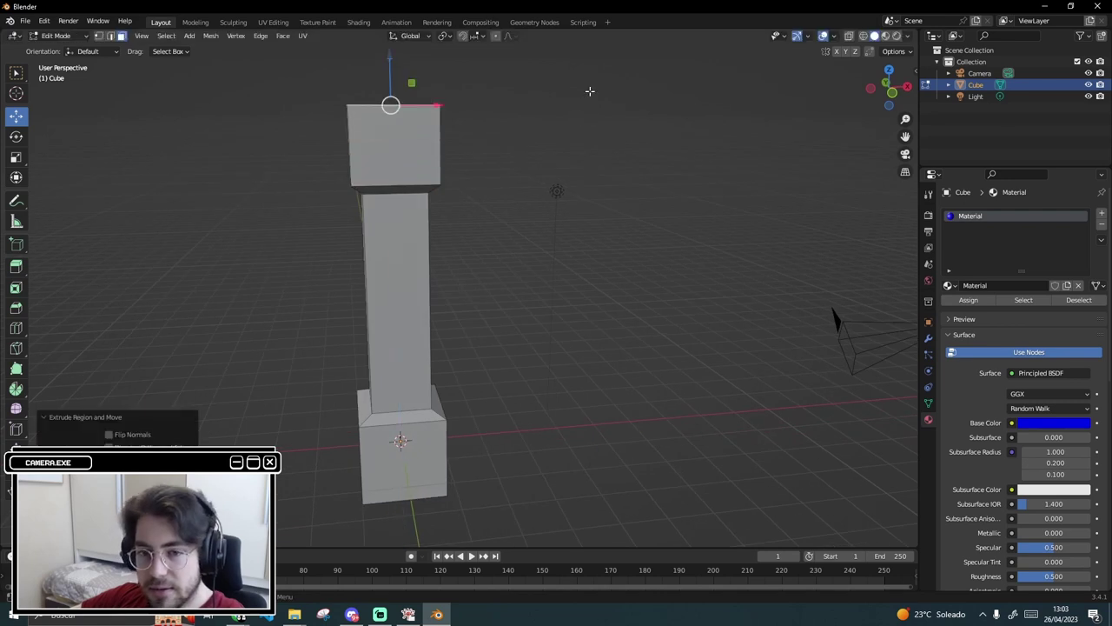
# - Extrude the top face once more, clear the selection and inspect the column
pyautogui.scroll(-2, 591, 92)
pyautogui.moveTo(678, 310); pyautogui.dragTo(610, 217, button='middle')
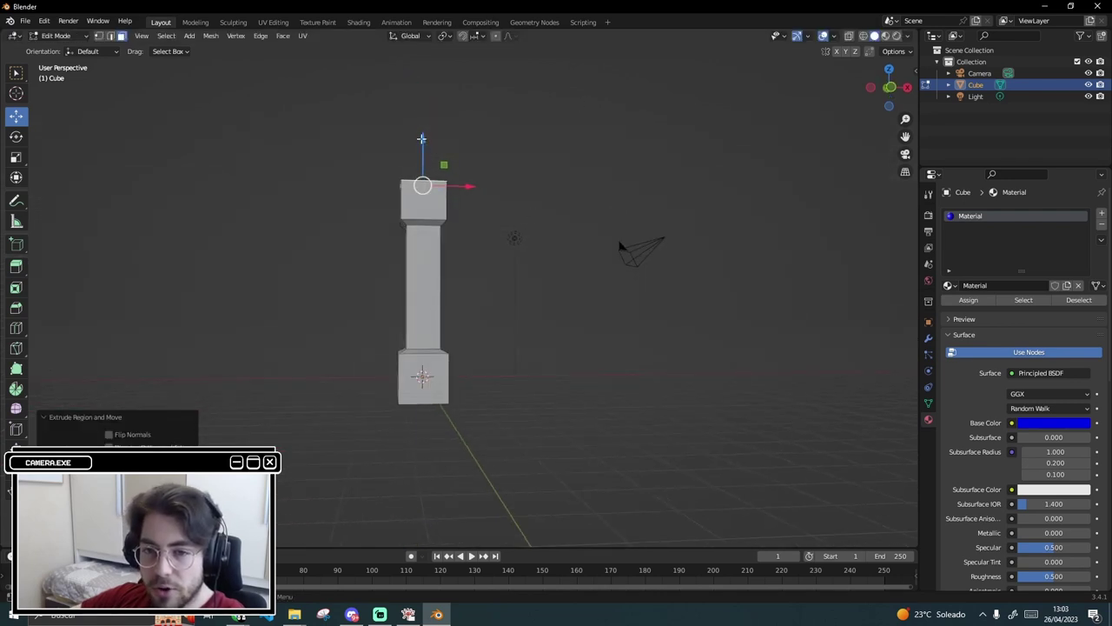
pyautogui.press('e')
pyautogui.click(517, 189)
pyautogui.moveTo(516, 189)
pyautogui.mouseDown(button='middle')
pyautogui.moveTo(656, 223)
pyautogui.moveTo(572, 236)
pyautogui.moveTo(539, 290)
pyautogui.mouseUp(button='middle')
pyautogui.click(655, 223)
pyautogui.scroll(2, 670, 289)
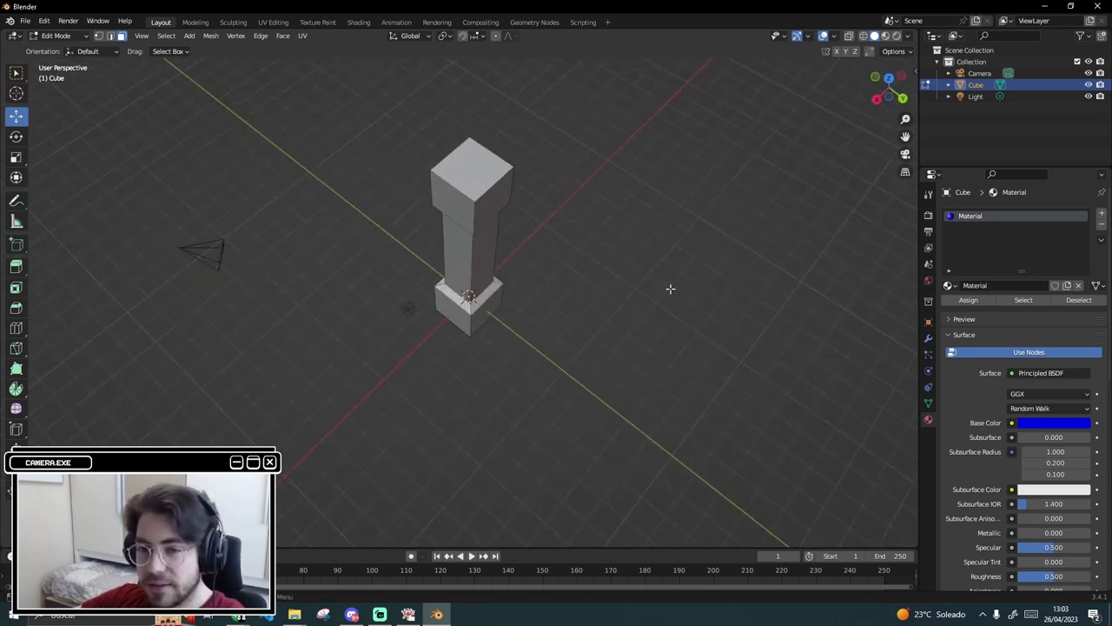
pyautogui.moveTo(670, 288)
pyautogui.mouseDown(button='middle')
pyautogui.moveTo(437, 90)
pyautogui.moveTo(739, 278)
pyautogui.mouseUp(button='middle')
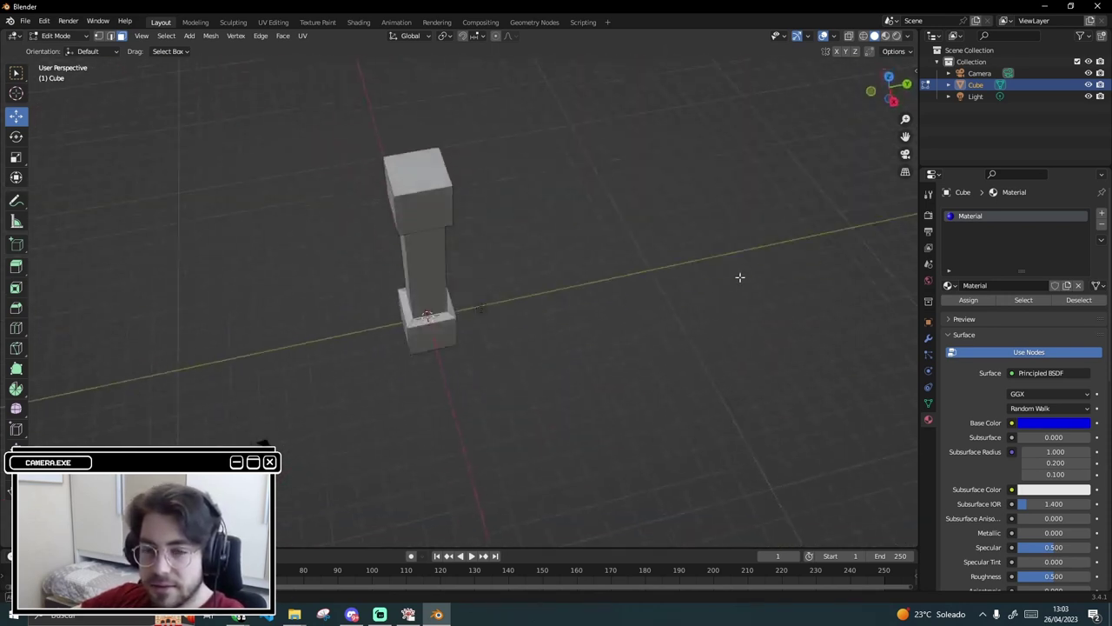
pyautogui.moveTo(466, 305)
pyautogui.mouseDown(button='middle')
pyautogui.moveTo(561, 260)
pyautogui.moveTo(561, 223)
pyautogui.moveTo(539, 269)
pyautogui.moveTo(648, 298)
pyautogui.moveTo(462, 298)
pyautogui.moveTo(400, 274)
pyautogui.moveTo(296, 326)
pyautogui.moveTo(521, 331)
pyautogui.moveTo(392, 347)
pyautogui.moveTo(588, 331)
pyautogui.moveTo(606, 340)
pyautogui.mouseUp(button='middle')
pyautogui.click(463, 298)
pyautogui.click(606, 340)
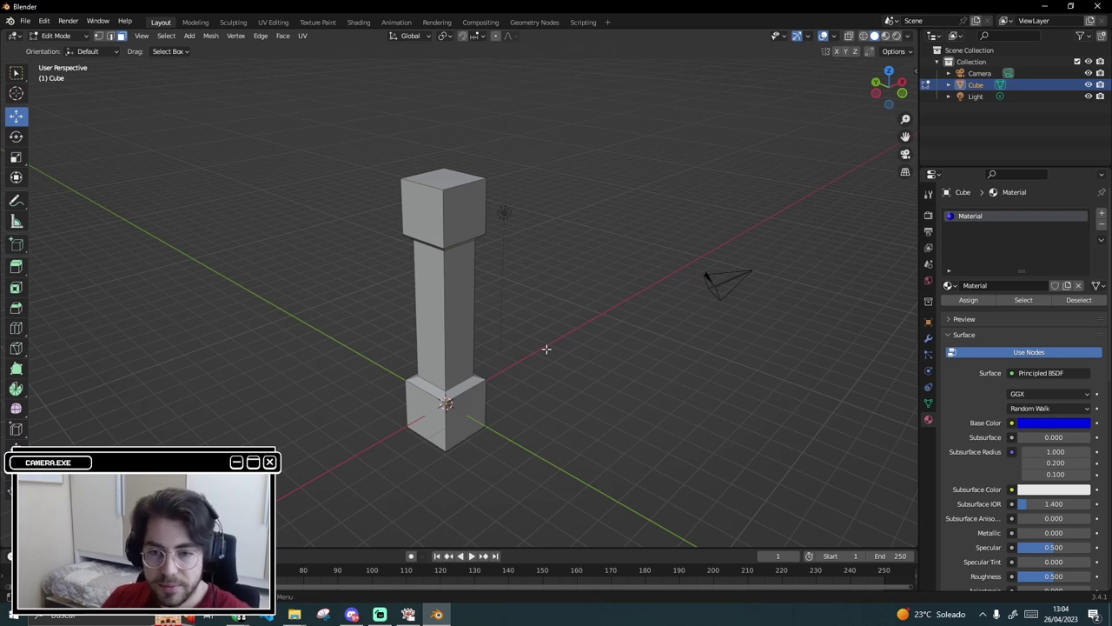
pyautogui.moveTo(507, 335)
pyautogui.mouseDown(button='middle')
pyautogui.moveTo(343, 263)
pyautogui.moveTo(184, 260)
pyautogui.mouseUp(button='middle')
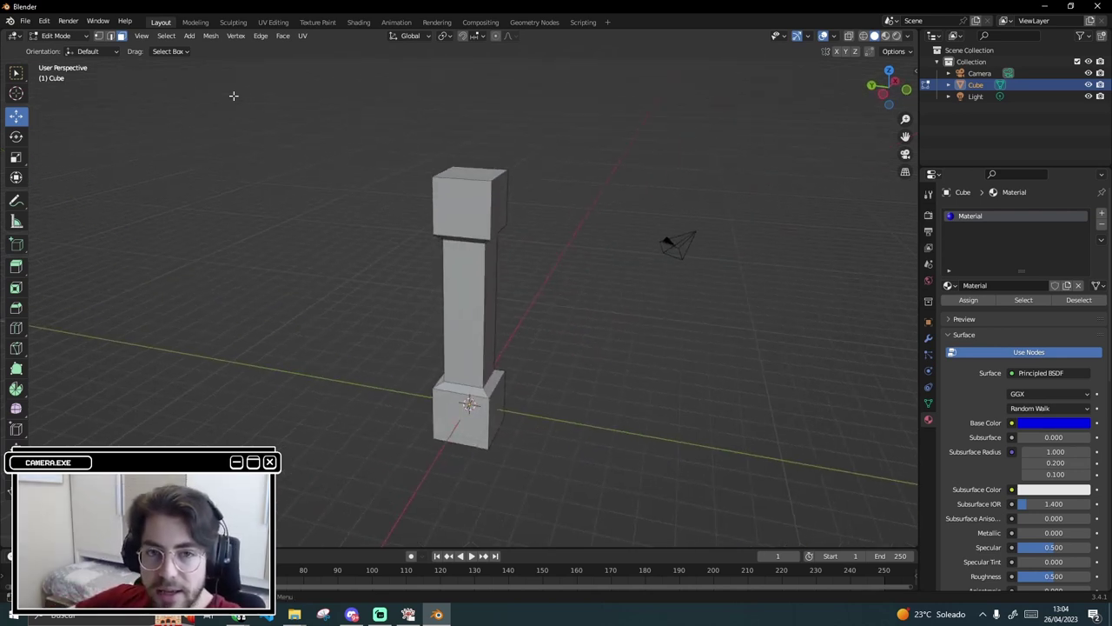
pyautogui.moveTo(501, 165); pyautogui.dragTo(487, 196, button='middle')
pyautogui.click(460, 208)
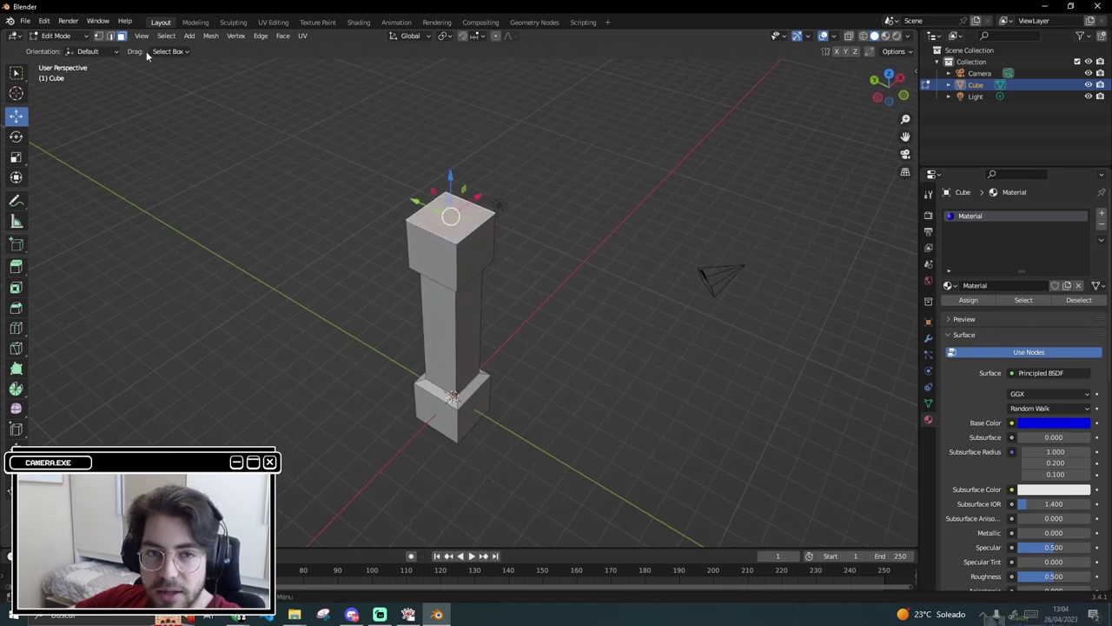
pyautogui.click(100, 35)
pyautogui.moveTo(458, 214); pyautogui.dragTo(460, 162)
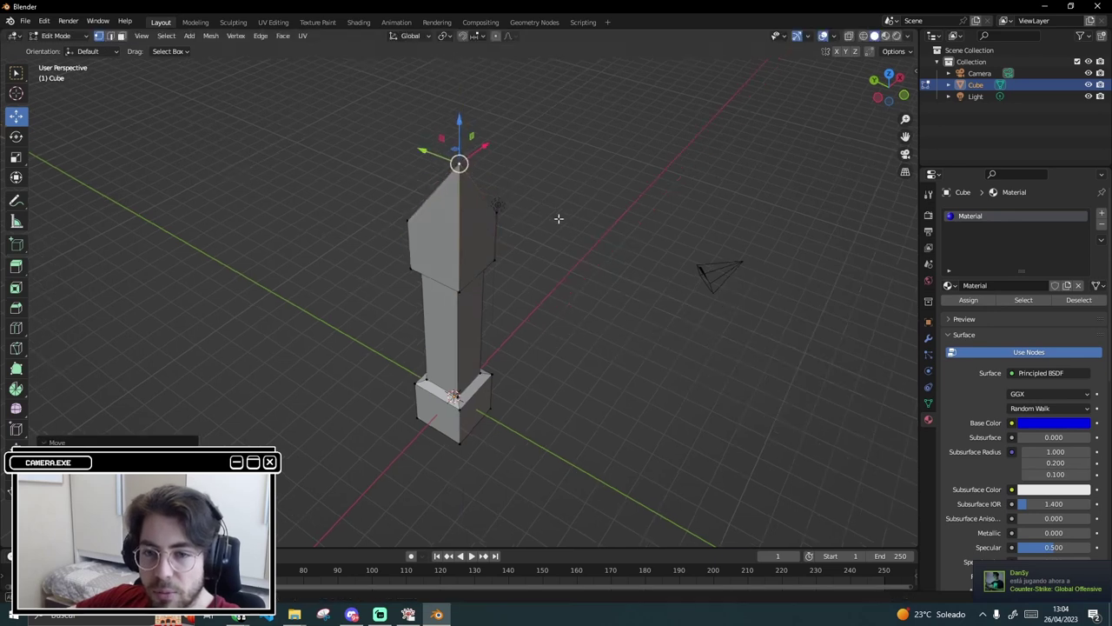
pyautogui.moveTo(460, 161); pyautogui.dragTo(556, 96, button='middle')
pyautogui.click(509, 180)
pyautogui.moveTo(513, 148); pyautogui.dragTo(513, 164)
pyautogui.click(512, 164)
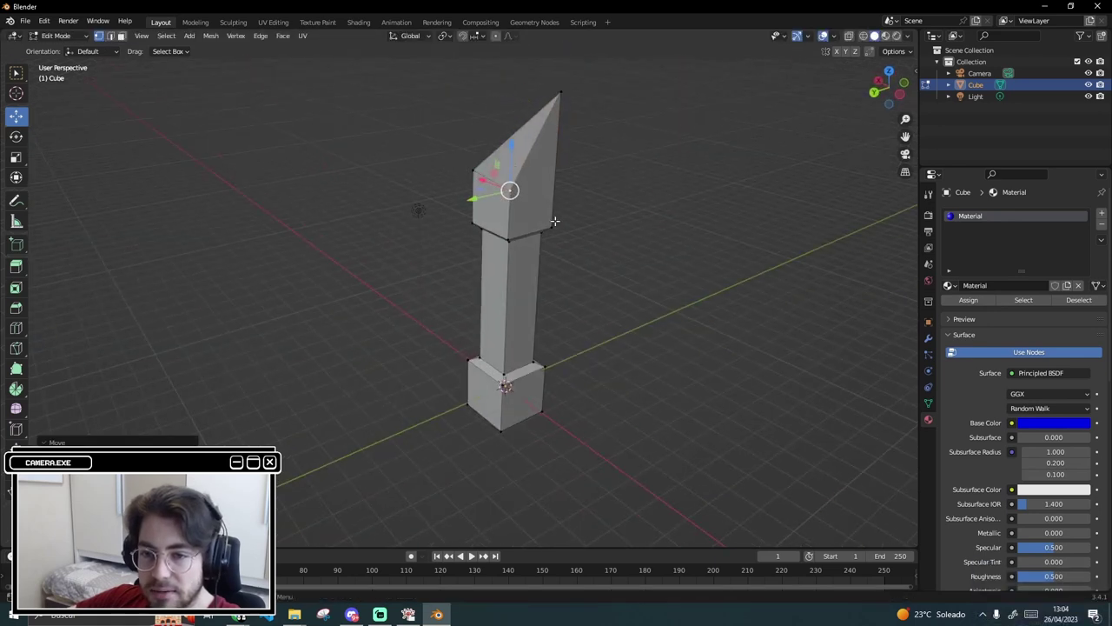
pyautogui.click(522, 233)
pyautogui.press('g')
pyautogui.click(552, 227)
pyautogui.moveTo(517, 235); pyautogui.dragTo(672, 219, button='middle')
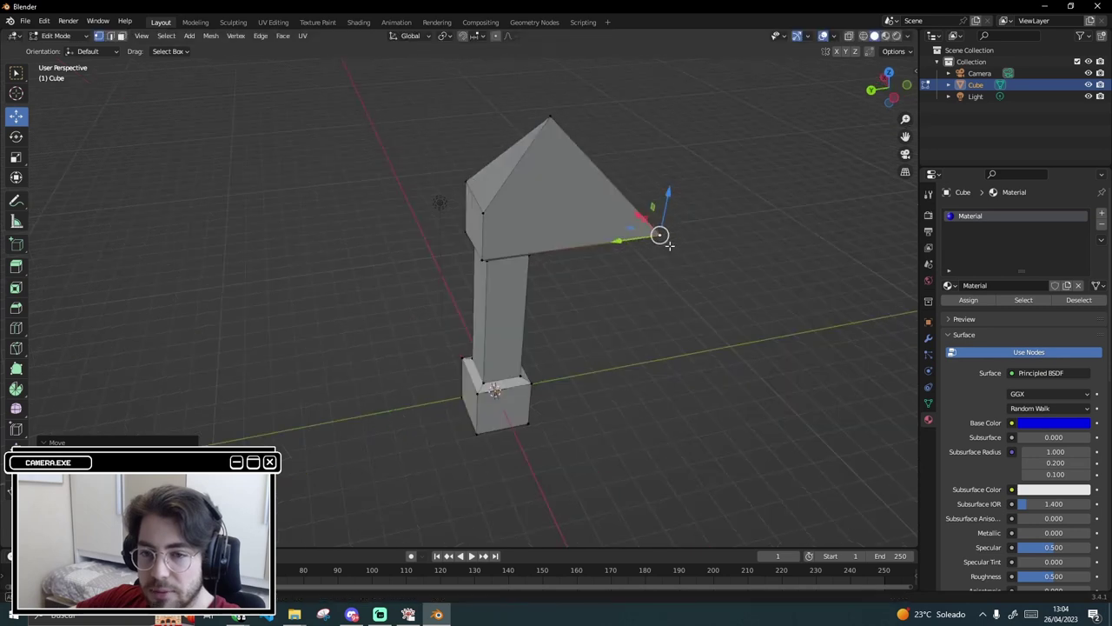
pyautogui.hotkey('ctrl', 'z')
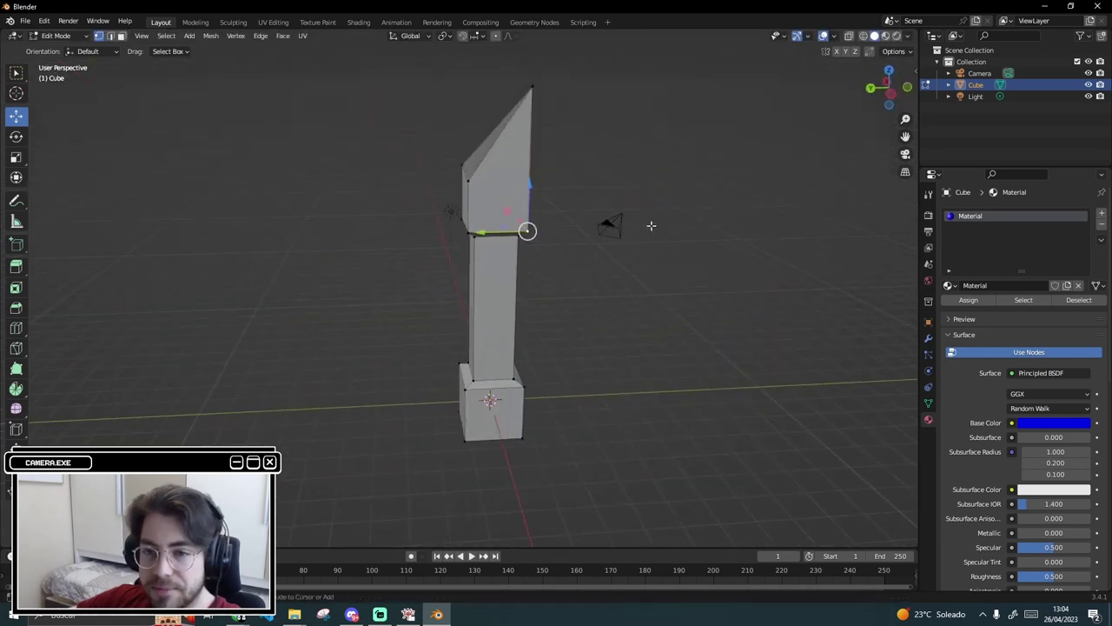
pyautogui.hotkey('ctrl', 'z')
pyautogui.hotkey('ctrl', 'z')
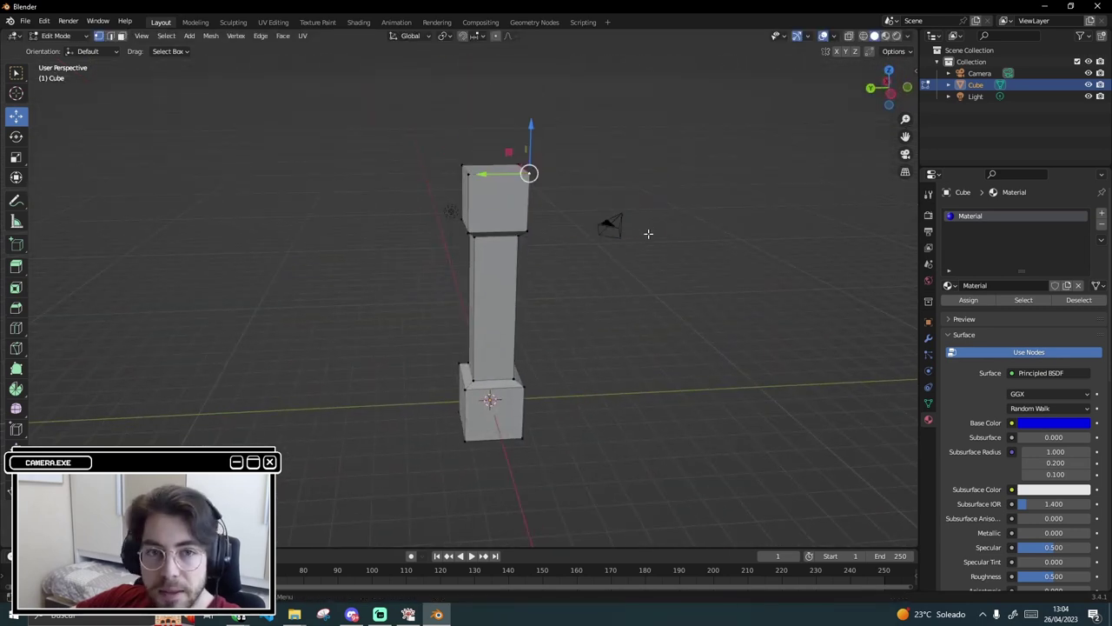
pyautogui.hotkey('ctrl', 'z')
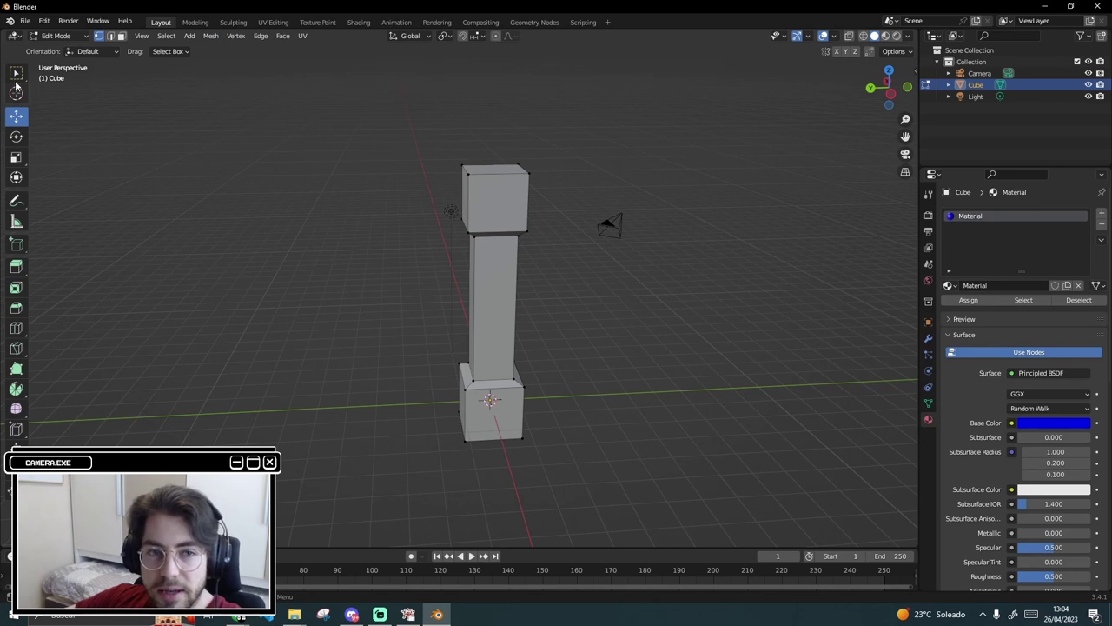
# - Select the front top edge's two corner vertices in Vertex select mode
pyautogui.click(210, 37)
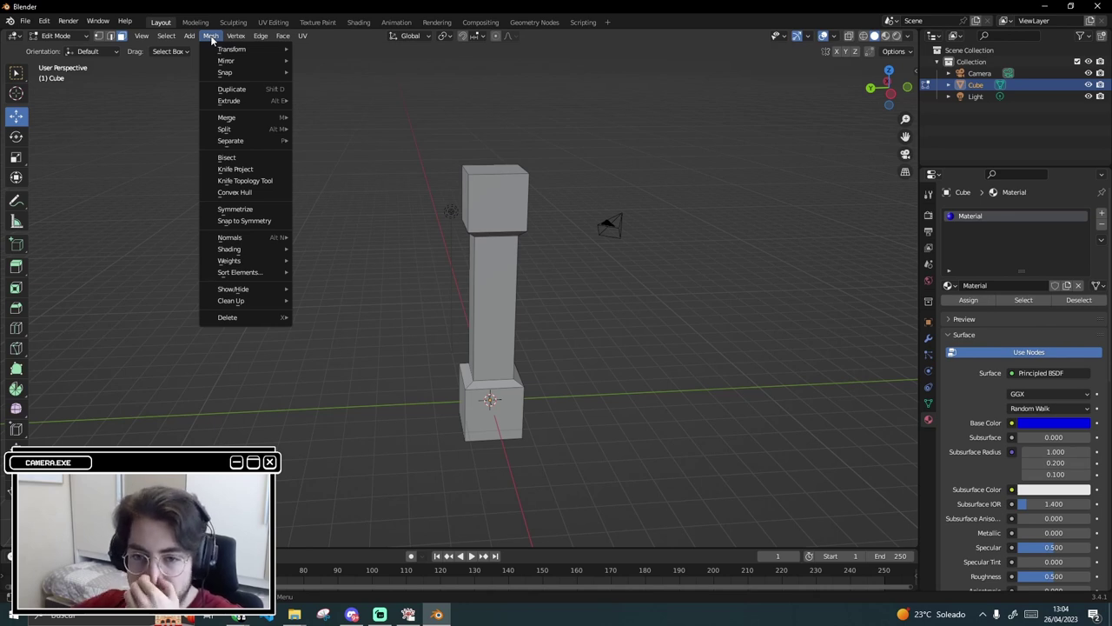
pyautogui.moveTo(391, 260)
pyautogui.mouseDown(button='middle')
pyautogui.moveTo(452, 287)
pyautogui.moveTo(499, 235)
pyautogui.moveTo(485, 236)
pyautogui.mouseUp(button='middle')
pyautogui.click(506, 230)
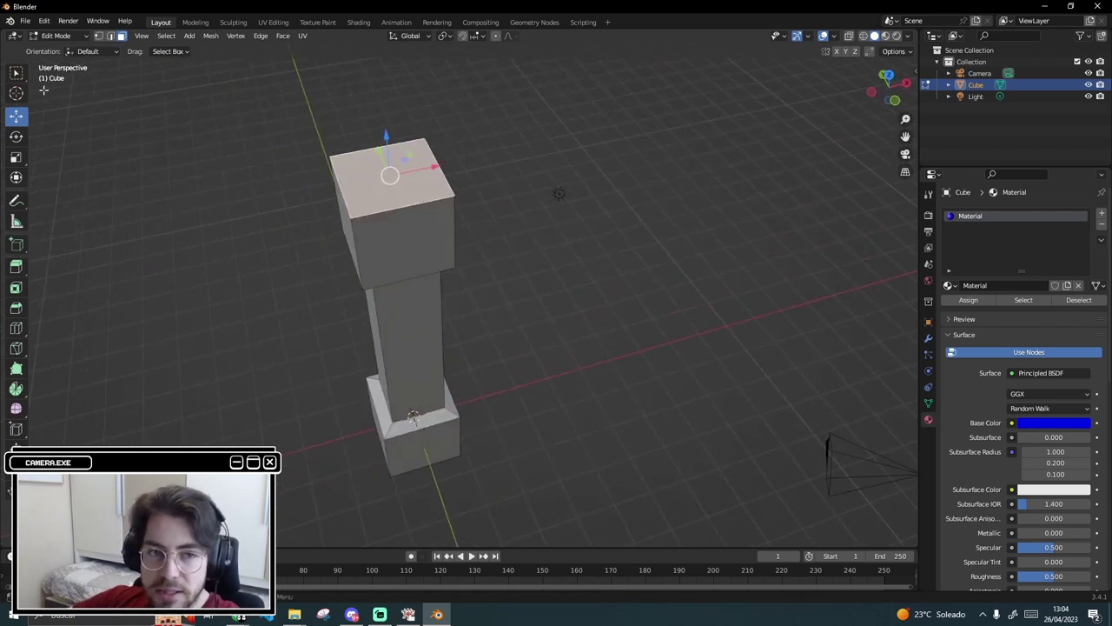
pyautogui.click(98, 36)
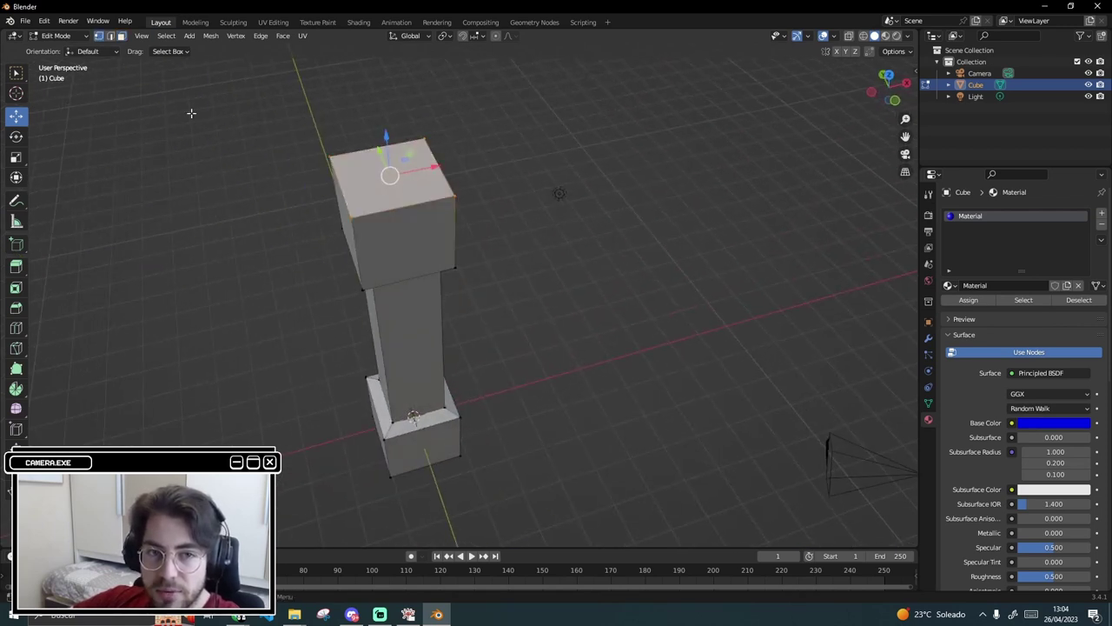
pyautogui.click(349, 226)
pyautogui.click(455, 196)
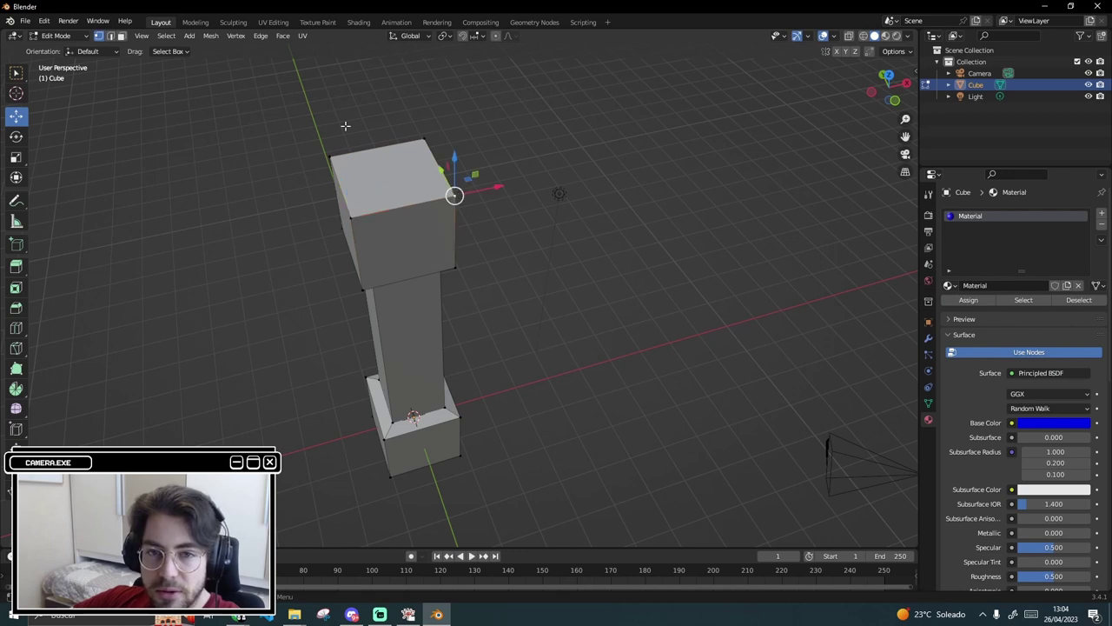
pyautogui.keyDown('shift'); pyautogui.click(349, 213); pyautogui.keyUp('shift')
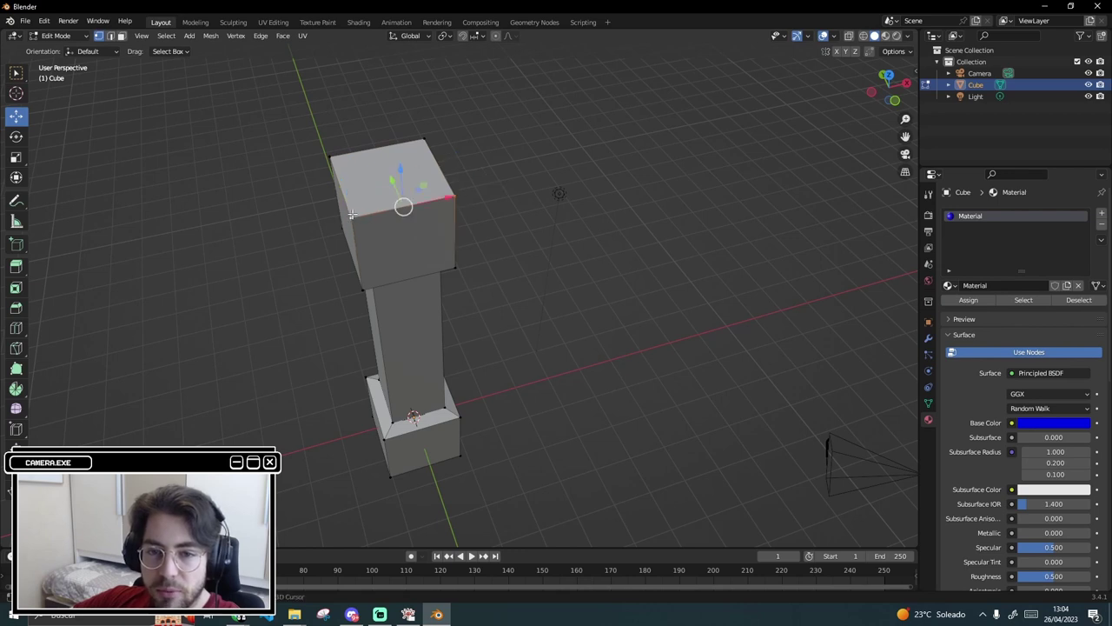
# - Apply a vertex operation that gives the top a pointed roof, then undo it
pyautogui.click(237, 36)
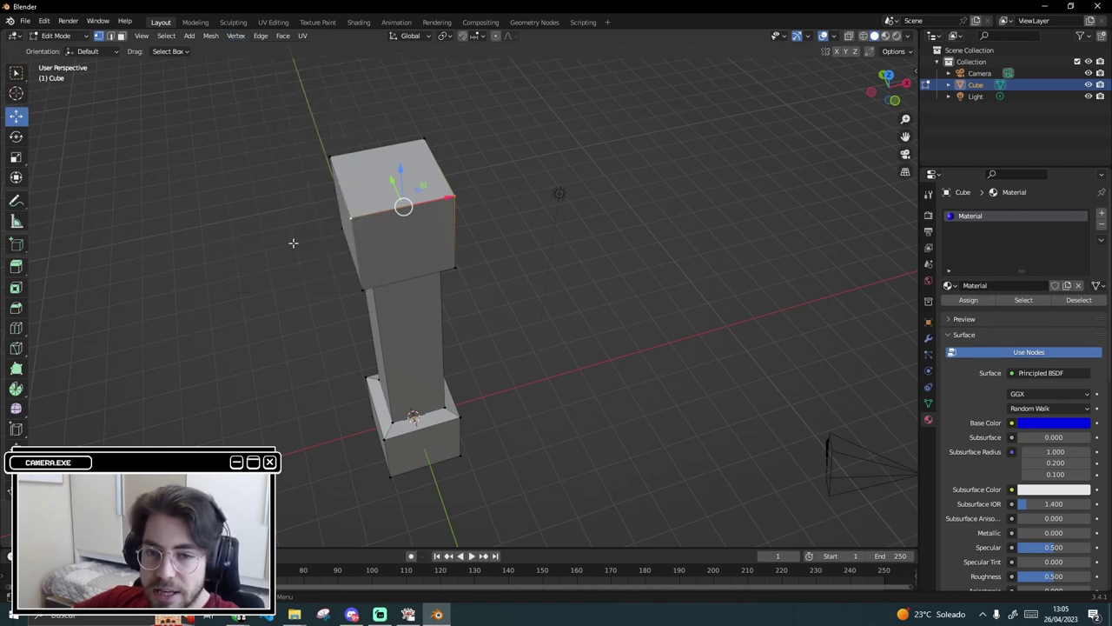
pyautogui.rightClick(198, 257)
pyautogui.moveTo(165, 430)
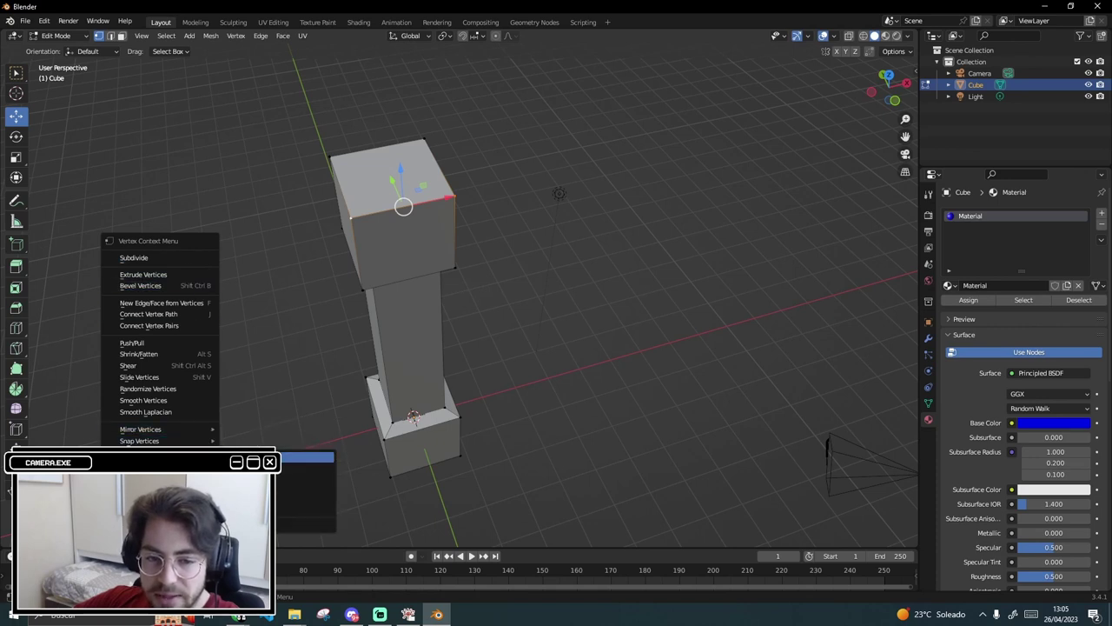
pyautogui.click(308, 456)
pyautogui.moveTo(348, 347)
pyautogui.mouseDown(button='middle')
pyautogui.moveTo(404, 180)
pyautogui.moveTo(481, 267)
pyautogui.moveTo(420, 316)
pyautogui.moveTo(493, 287)
pyautogui.moveTo(427, 293)
pyautogui.moveTo(375, 253)
pyautogui.moveTo(431, 258)
pyautogui.moveTo(437, 273)
pyautogui.moveTo(658, 258)
pyautogui.mouseUp(button='middle')
pyautogui.hotkey('ctrl', 'z')
# - Browse the Edge and Face menus without applying anything
pyautogui.click(267, 37)
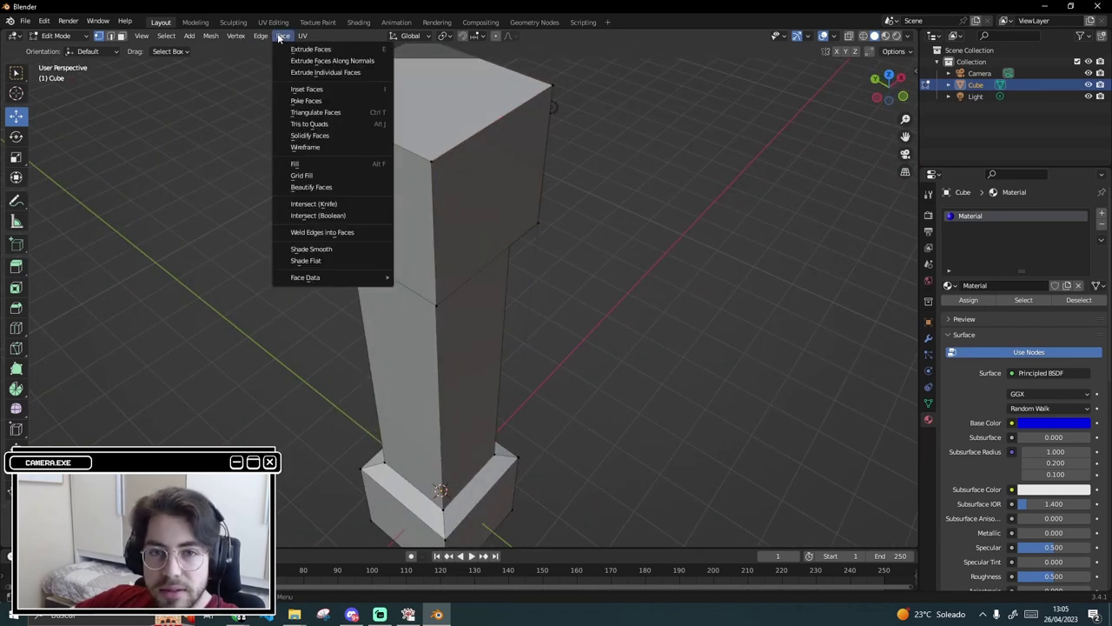
pyautogui.click(262, 37)
pyautogui.click(262, 38)
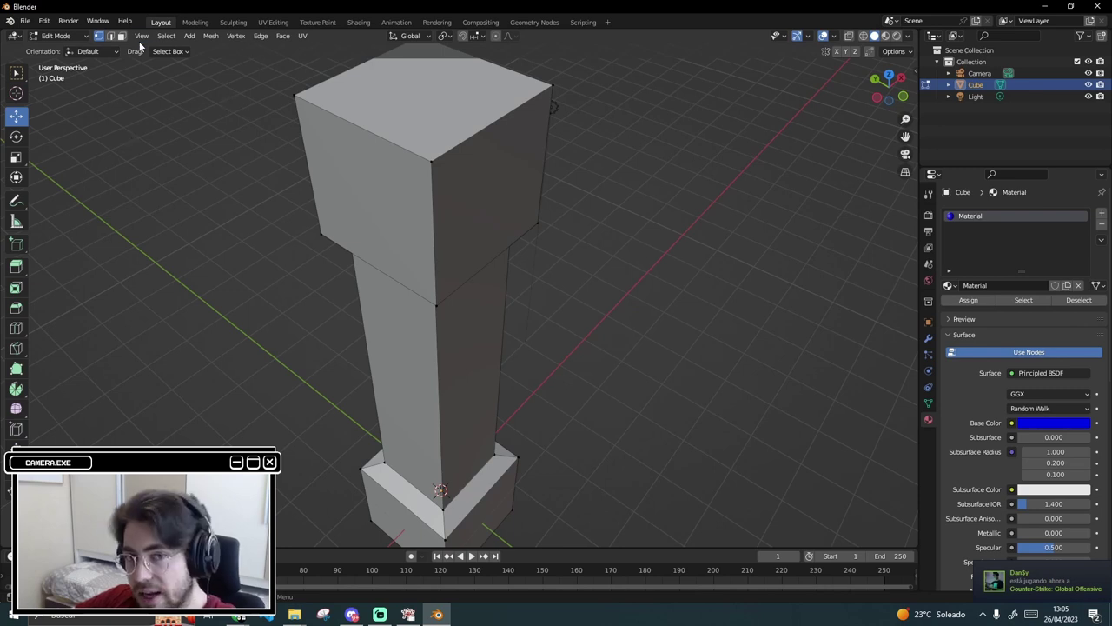
# - Select the entire column and flip all its normals with Mesh > Normals > Flip
pyautogui.moveTo(616, 241); pyautogui.dragTo(574, 244, button='middle')
pyautogui.press('a')
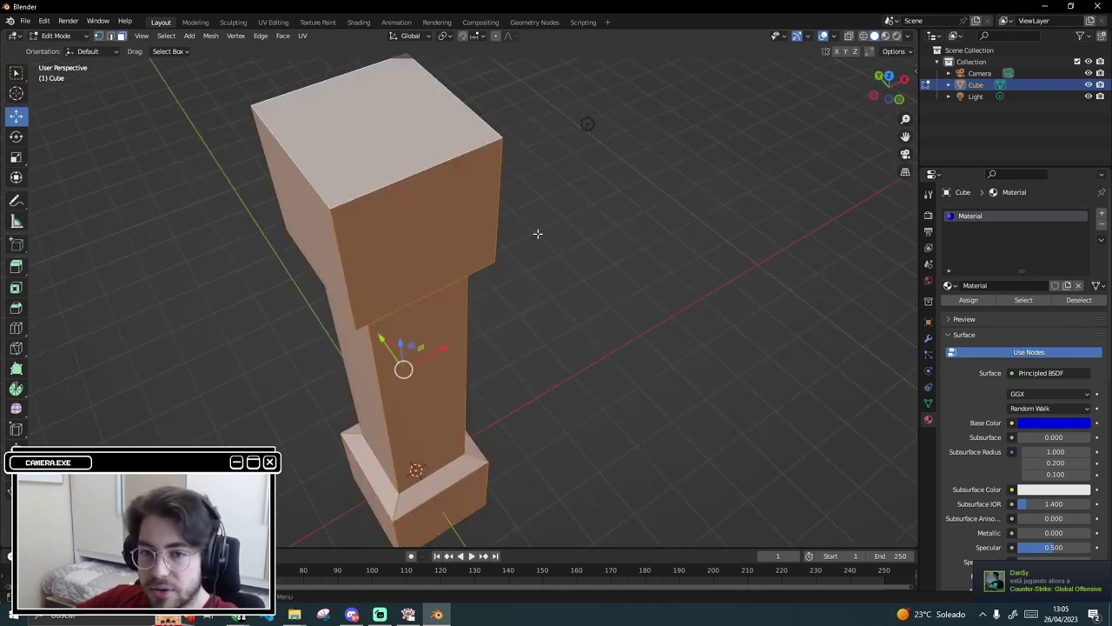
pyautogui.click(208, 38)
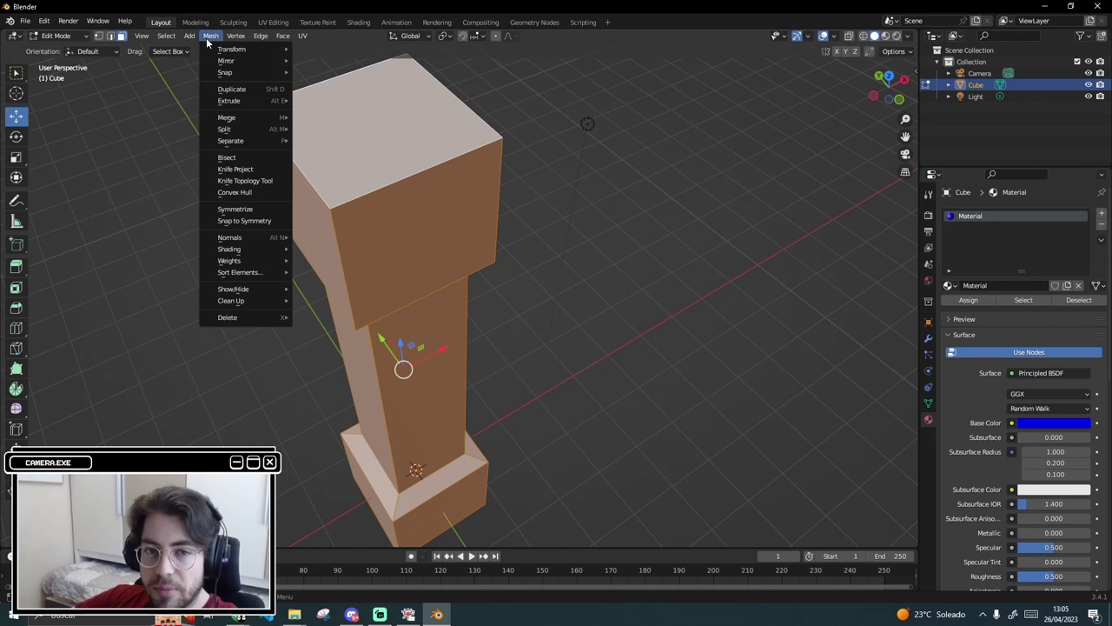
pyautogui.moveTo(230, 237)
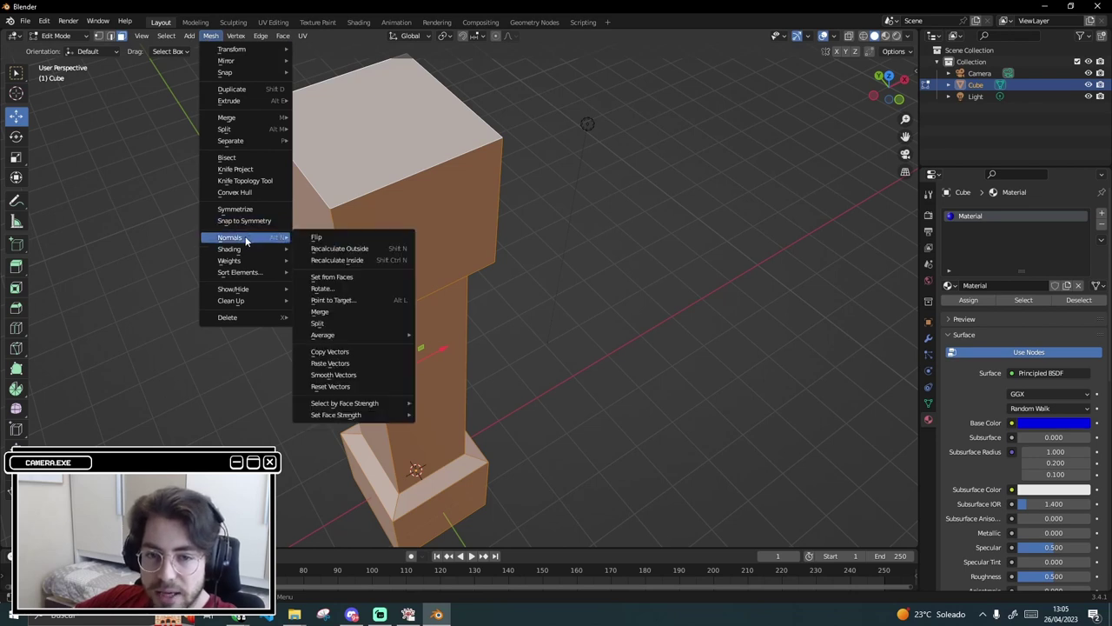
pyautogui.click(317, 237)
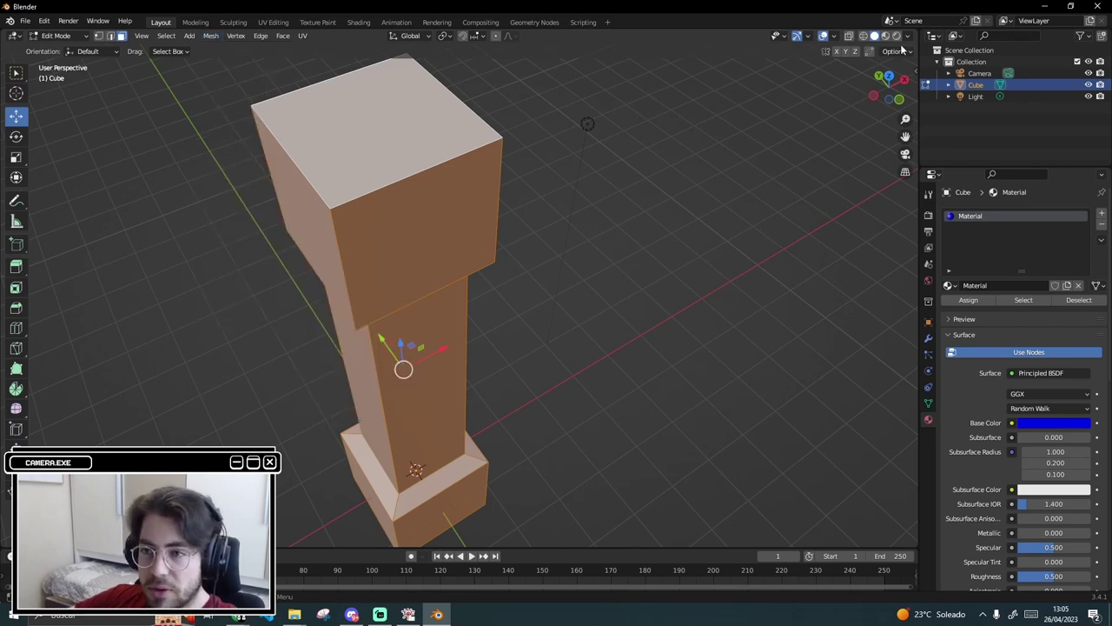
# - Turn on face-normal lines in the Viewport Overlays, drawn at size 0.10
pyautogui.click(836, 36)
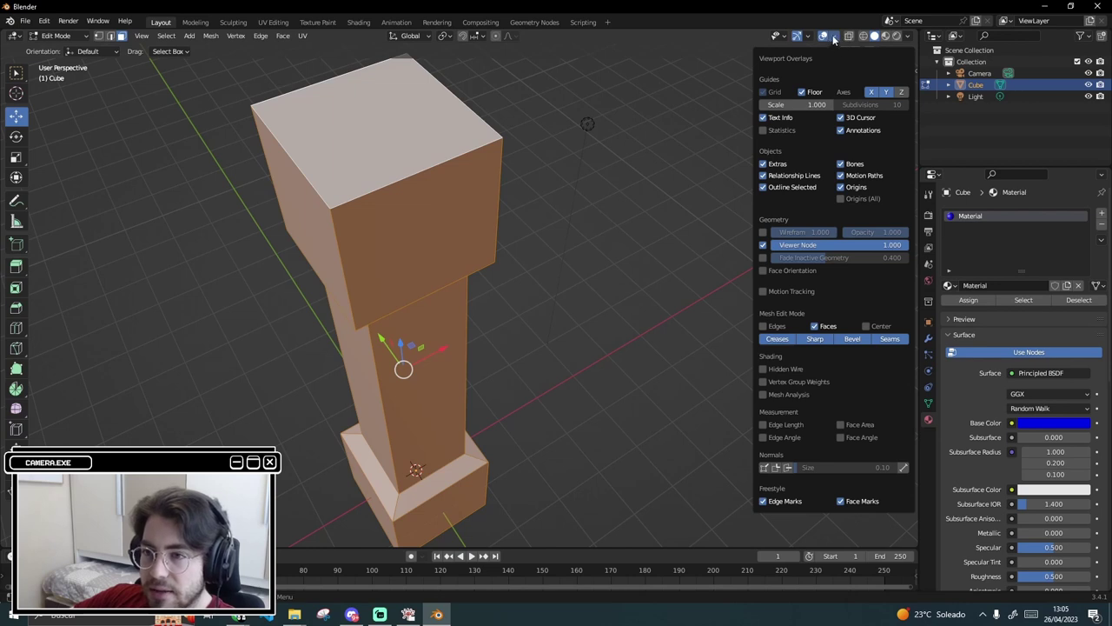
pyautogui.click(832, 39)
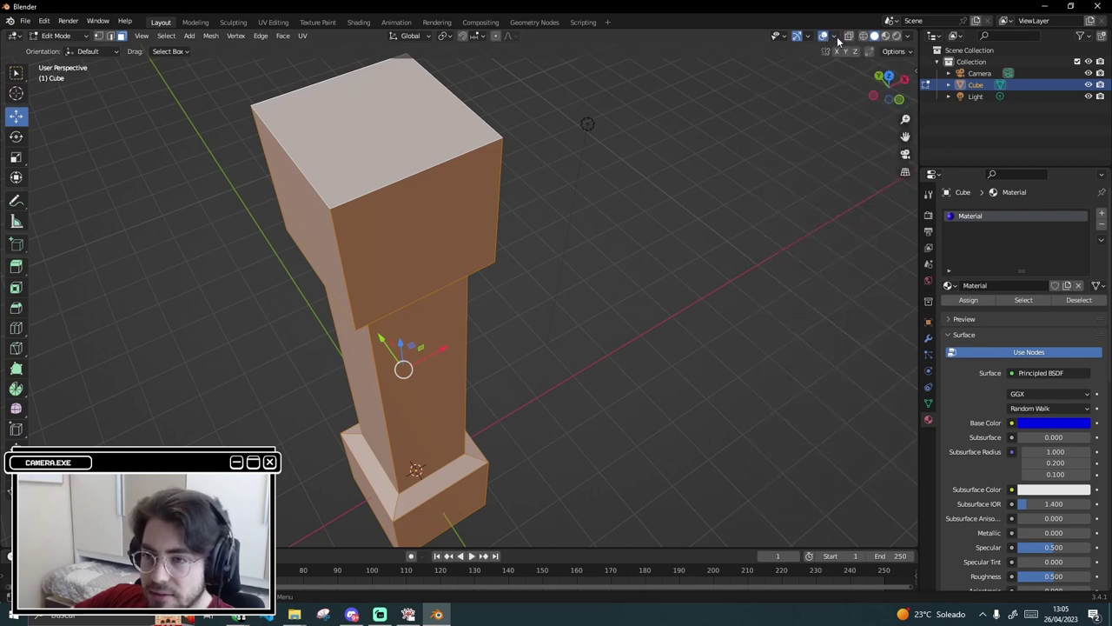
pyautogui.click(837, 38)
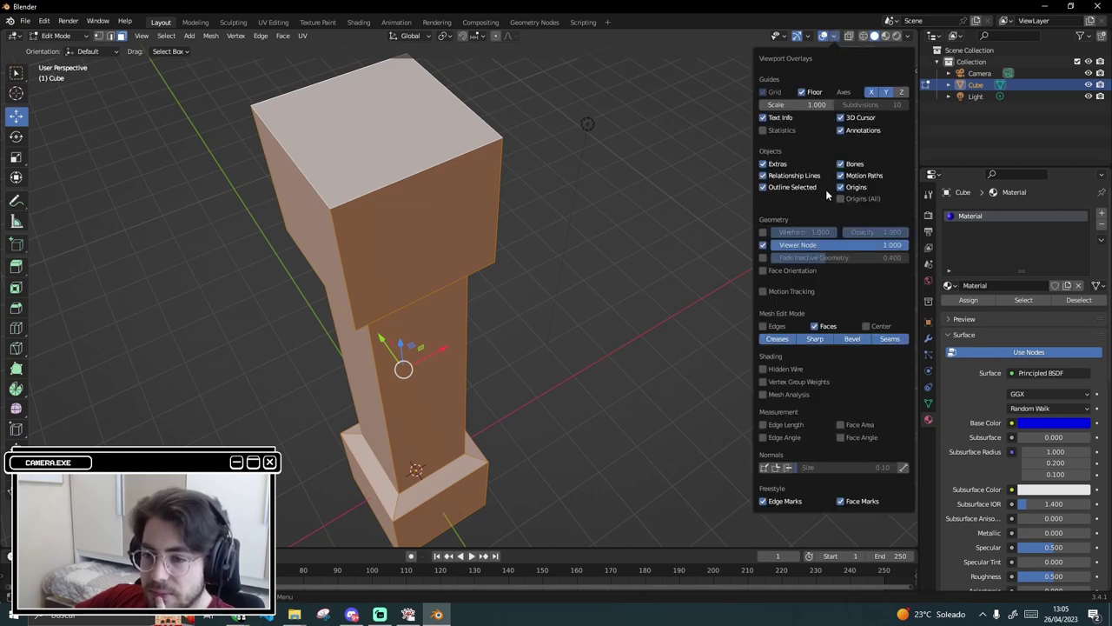
pyautogui.click(788, 467)
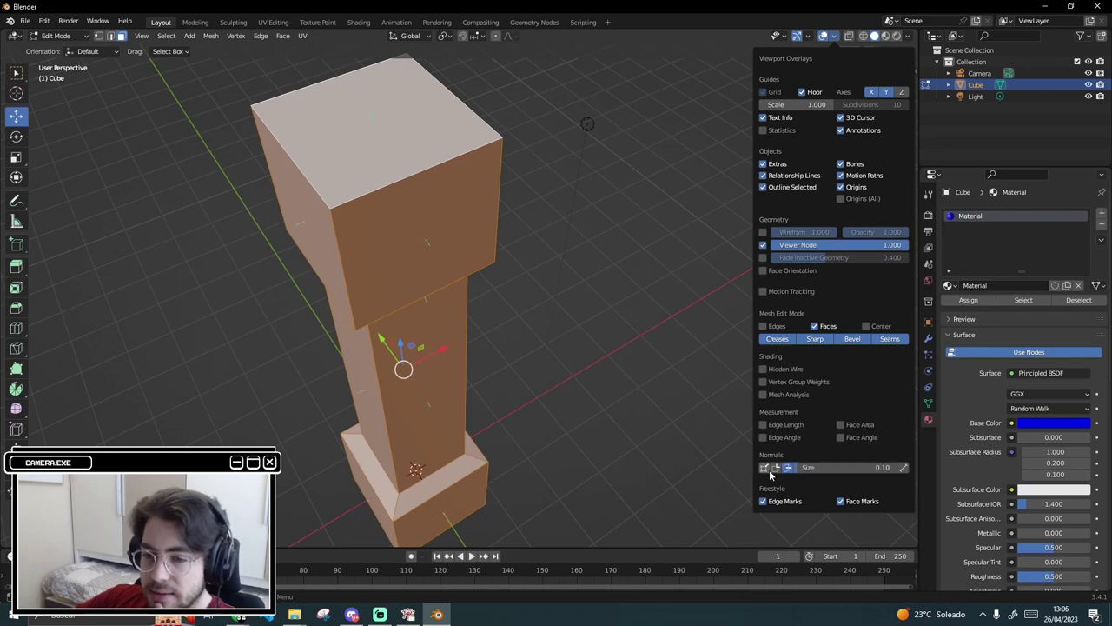
# - Inspect the normal directions, then recalculate all normals to point outside
pyautogui.moveTo(515, 263); pyautogui.dragTo(653, 246, button='middle')
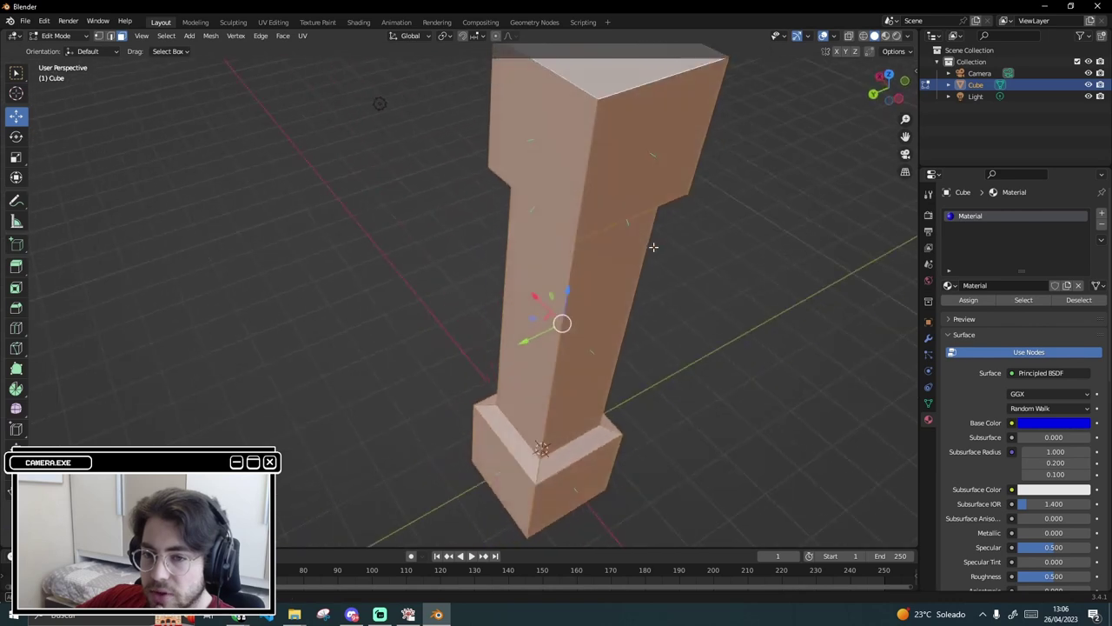
pyautogui.moveTo(671, 151)
pyautogui.mouseDown(button='middle')
pyautogui.moveTo(588, 185)
pyautogui.moveTo(594, 169)
pyautogui.moveTo(555, 207)
pyautogui.mouseUp(button='middle')
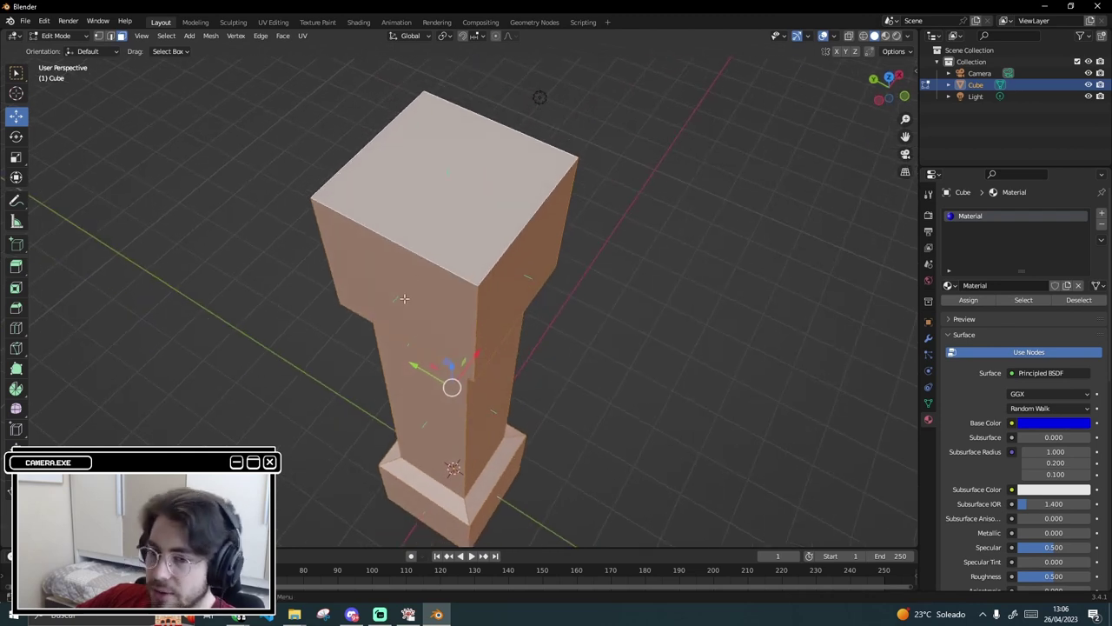
pyautogui.moveTo(411, 290); pyautogui.dragTo(440, 281, button='middle')
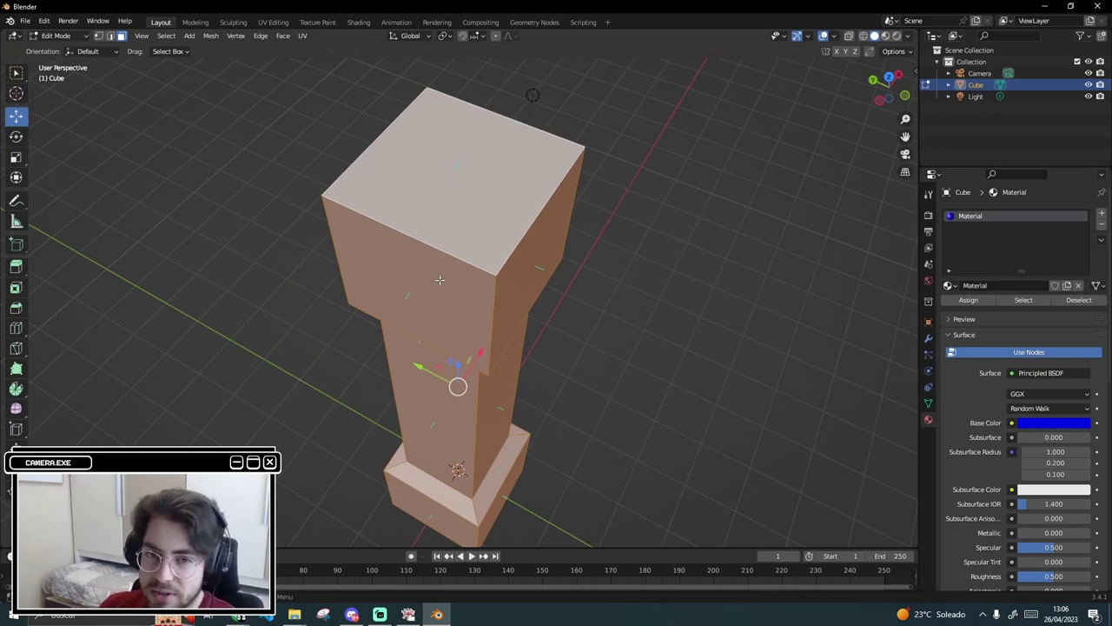
pyautogui.moveTo(658, 226)
pyautogui.mouseDown(button='middle')
pyautogui.moveTo(706, 170)
pyautogui.moveTo(539, 139)
pyautogui.mouseUp(button='middle')
pyautogui.click(210, 36)
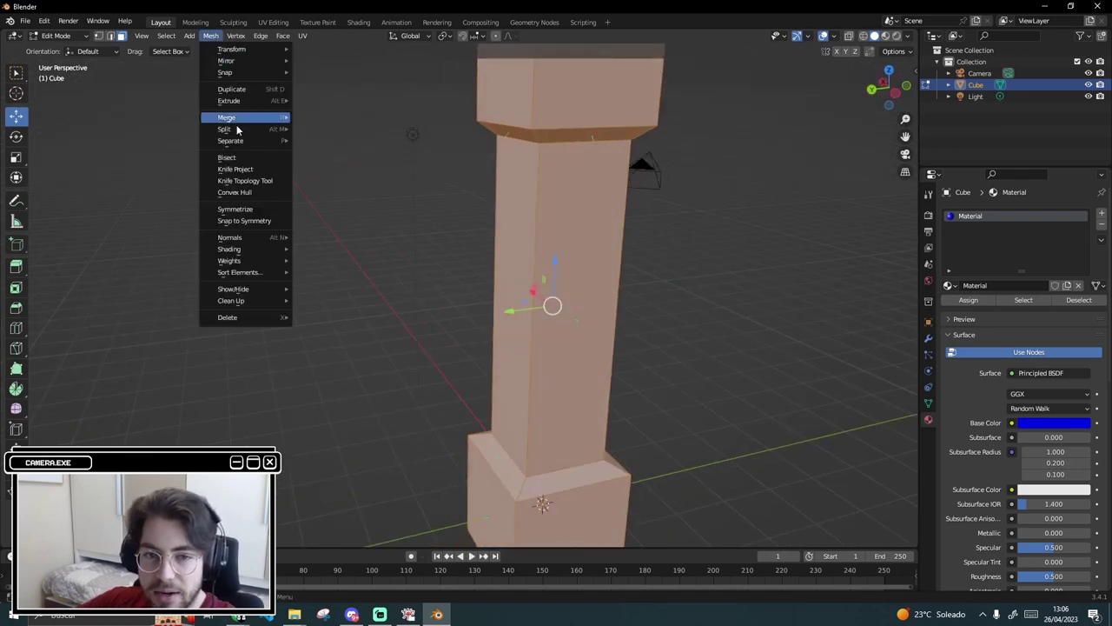
pyautogui.moveTo(230, 237)
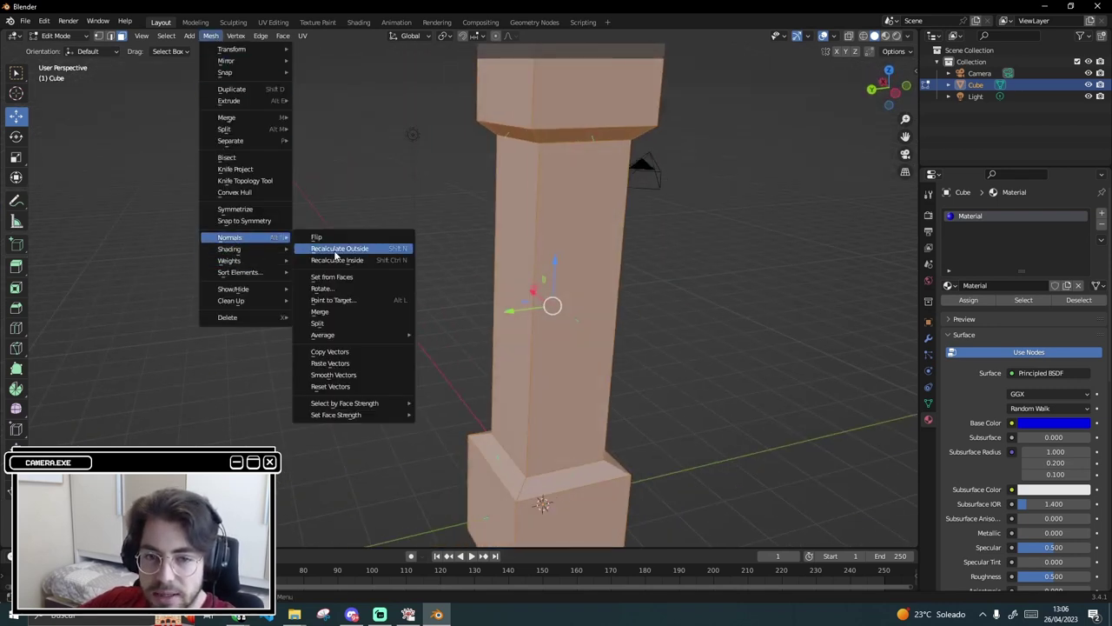
pyautogui.click(335, 250)
# - Select only the top block's faces and flip their normals
pyautogui.moveTo(445, 235)
pyautogui.mouseDown(button='middle')
pyautogui.moveTo(614, 219)
pyautogui.moveTo(480, 252)
pyautogui.moveTo(374, 120)
pyautogui.mouseUp(button='middle')
pyautogui.hotkey('alt', 'a')
pyautogui.click(485, 223)
pyautogui.keyDown('shift'); pyautogui.click(487, 210); pyautogui.keyUp('shift')
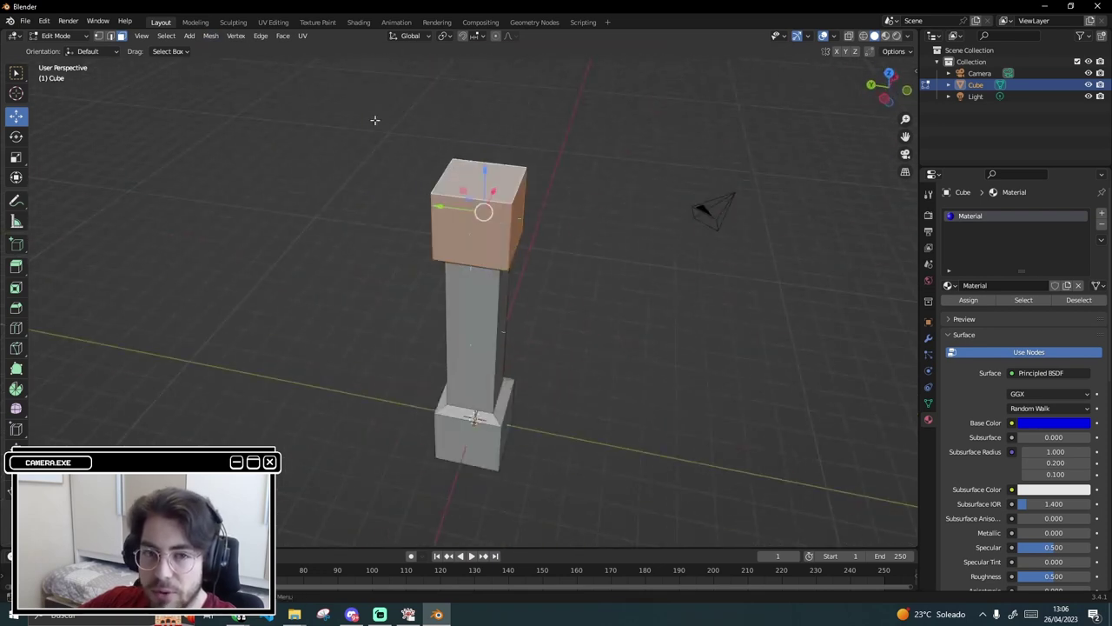
pyautogui.click(211, 36)
pyautogui.click(348, 241)
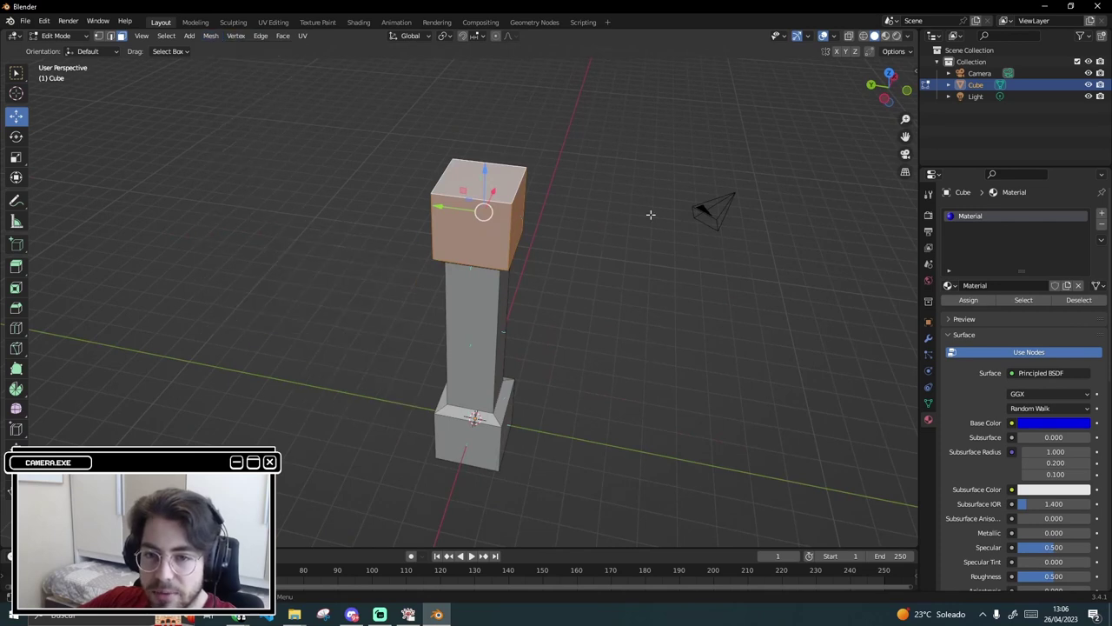
pyautogui.moveTo(650, 213)
pyautogui.mouseDown(button='middle')
pyautogui.moveTo(561, 234)
pyautogui.moveTo(613, 207)
pyautogui.moveTo(582, 235)
pyautogui.mouseUp(button='middle')
pyautogui.scroll(3, 525, 214)
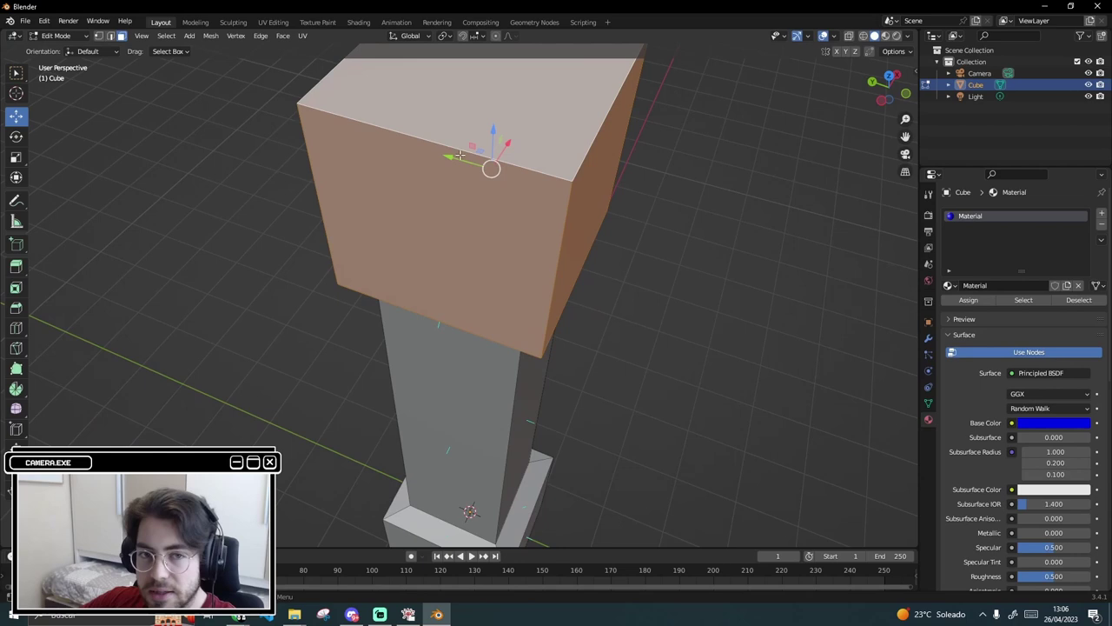
pyautogui.click(213, 35)
pyautogui.moveTo(230, 237)
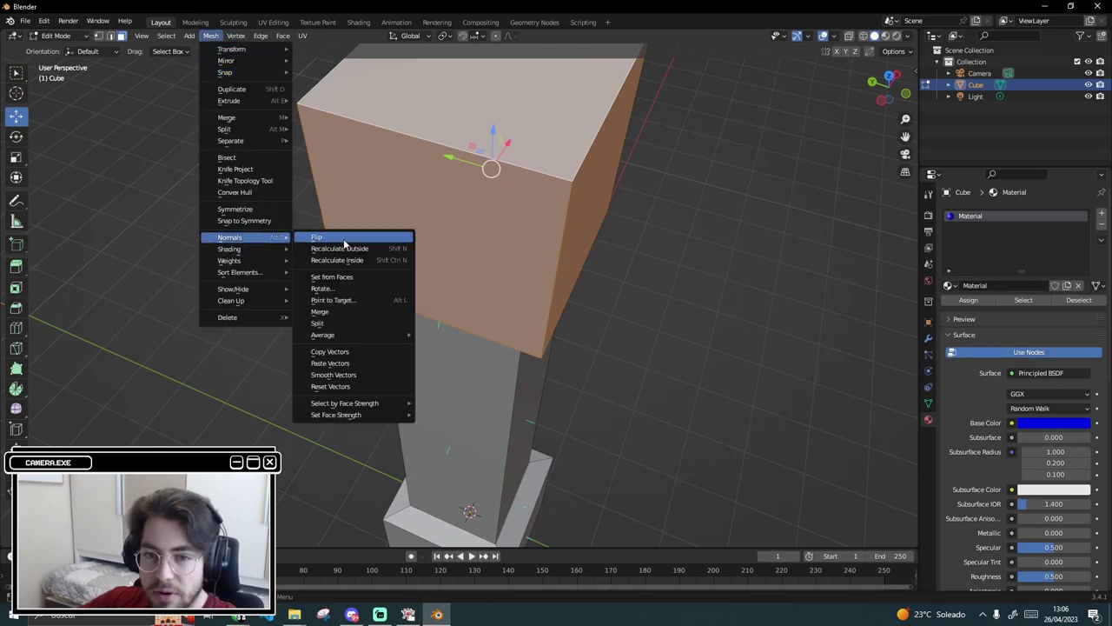
pyautogui.click(345, 241)
# - Deselect the top faces, switch the column back to Object Mode and deselect the Cube
pyautogui.click(702, 236)
pyautogui.moveTo(702, 236)
pyautogui.mouseDown(button='middle')
pyautogui.moveTo(644, 237)
pyautogui.moveTo(605, 213)
pyautogui.mouseUp(button='middle')
pyautogui.scroll(-3, 606, 213)
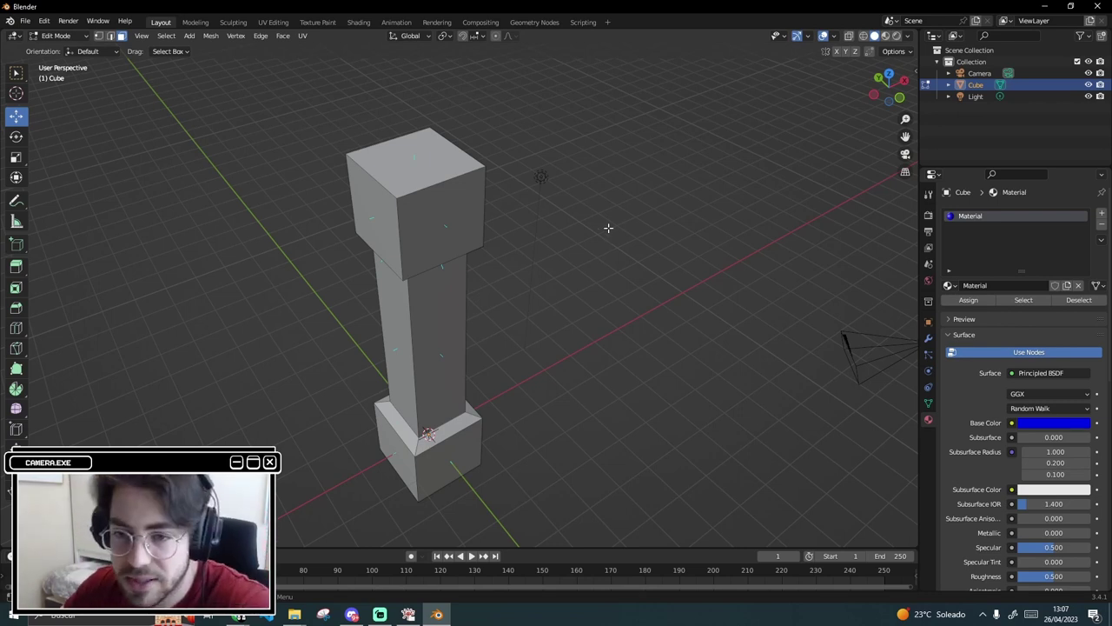
pyautogui.moveTo(611, 226)
pyautogui.mouseDown(button='middle')
pyautogui.moveTo(452, 206)
pyautogui.moveTo(489, 231)
pyautogui.moveTo(347, 186)
pyautogui.moveTo(368, 168)
pyautogui.moveTo(280, 209)
pyautogui.mouseUp(button='middle')
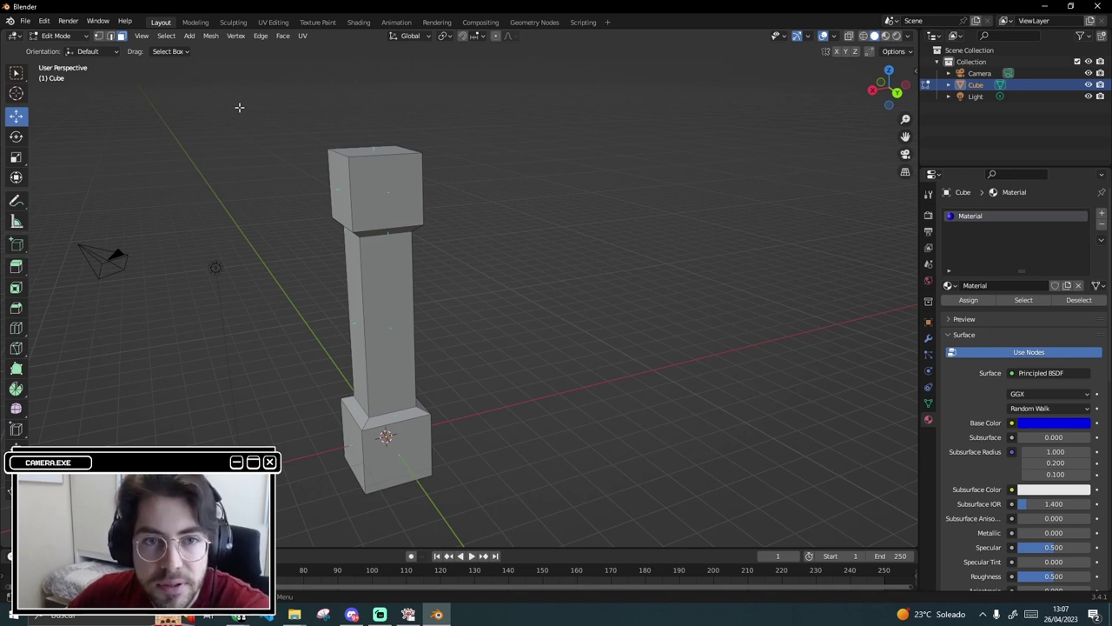
pyautogui.moveTo(239, 100); pyautogui.dragTo(118, 51, button='middle')
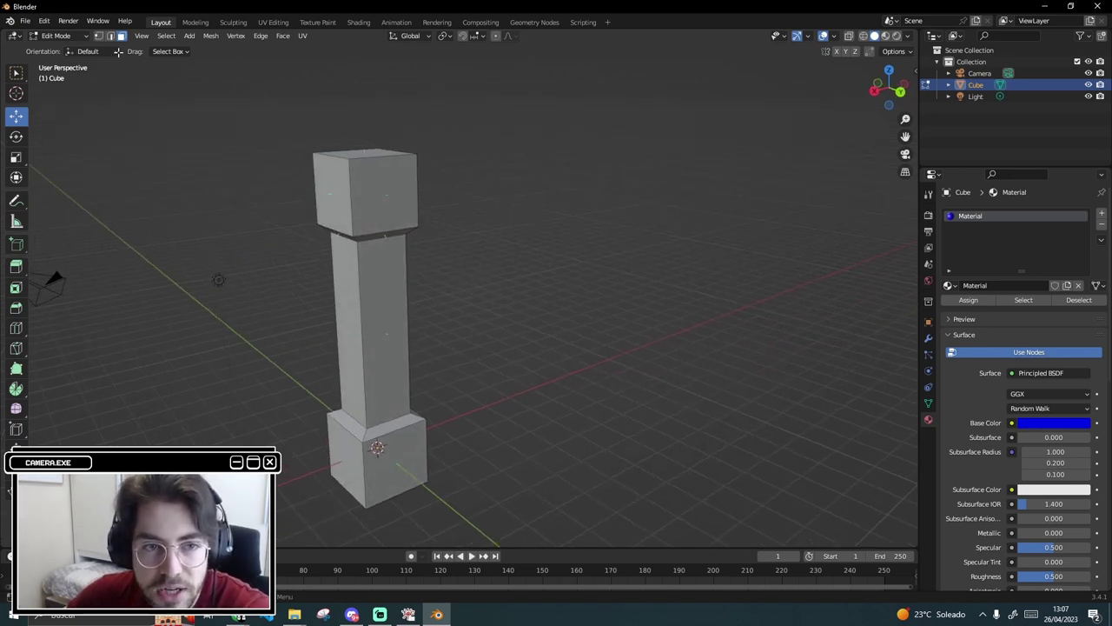
pyautogui.click(55, 35)
pyautogui.click(52, 43)
pyautogui.moveTo(293, 104); pyautogui.dragTo(174, 70, button='middle')
pyautogui.hotkey('alt', 'a')
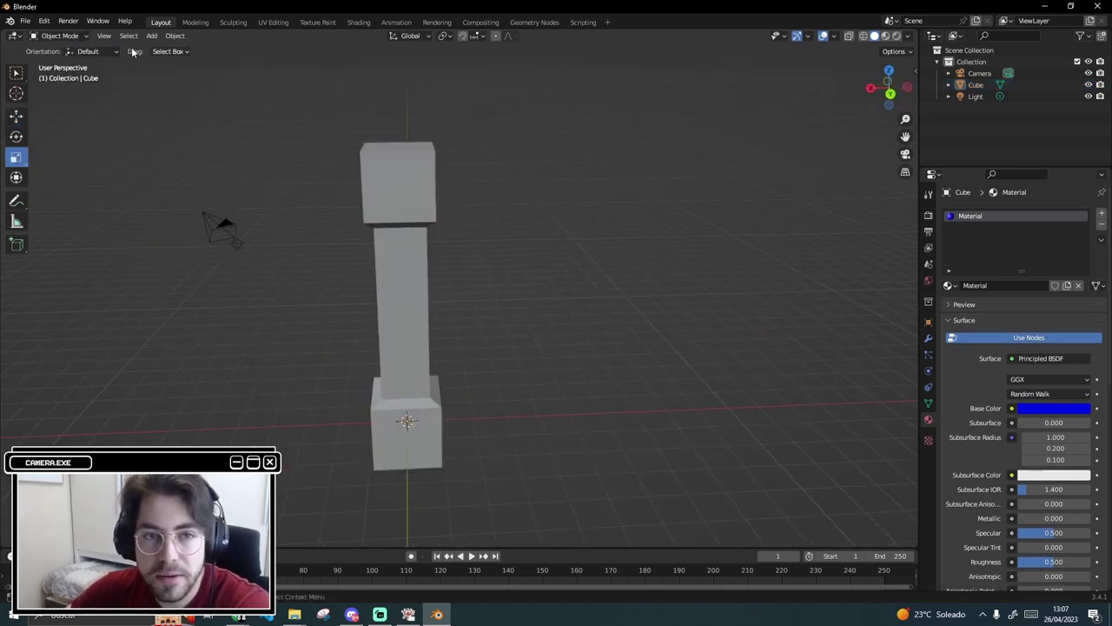
pyautogui.click(44, 21)
pyautogui.click(43, 38)
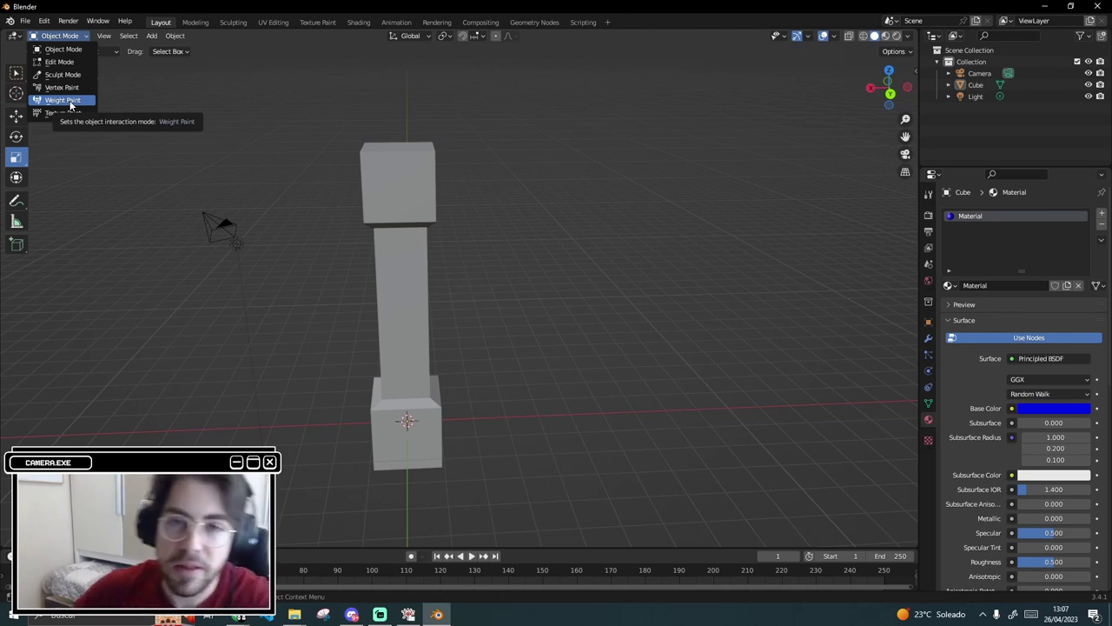
# - Pass through the Modeling and Layout workspaces and settle on UV Editing
pyautogui.click(206, 23)
pyautogui.moveTo(210, 51); pyautogui.dragTo(258, 204, button='middle')
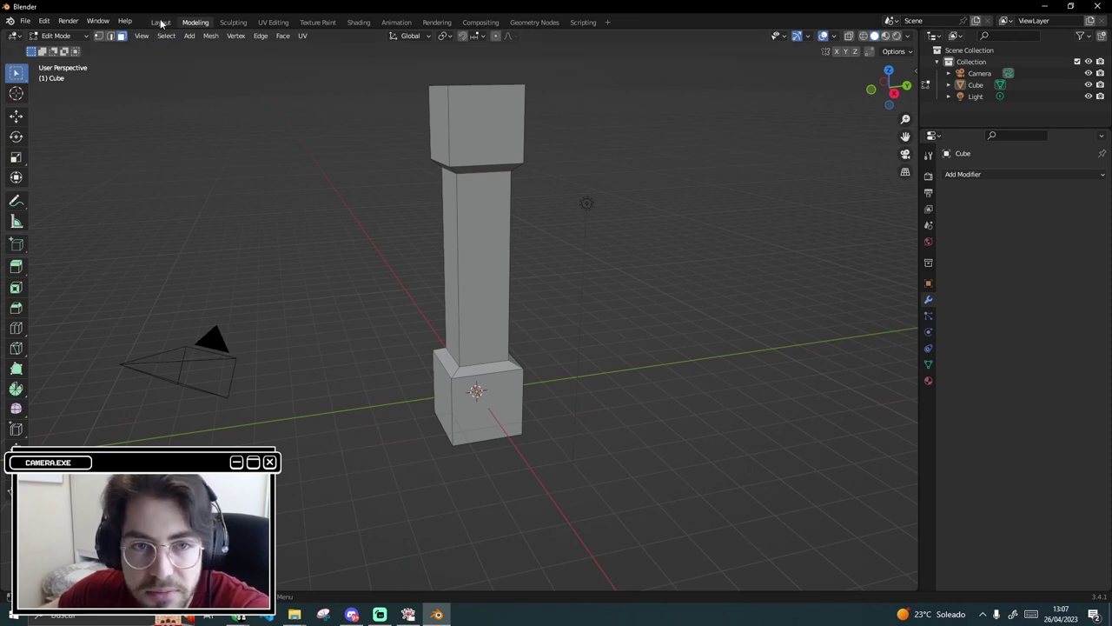
pyautogui.click(161, 23)
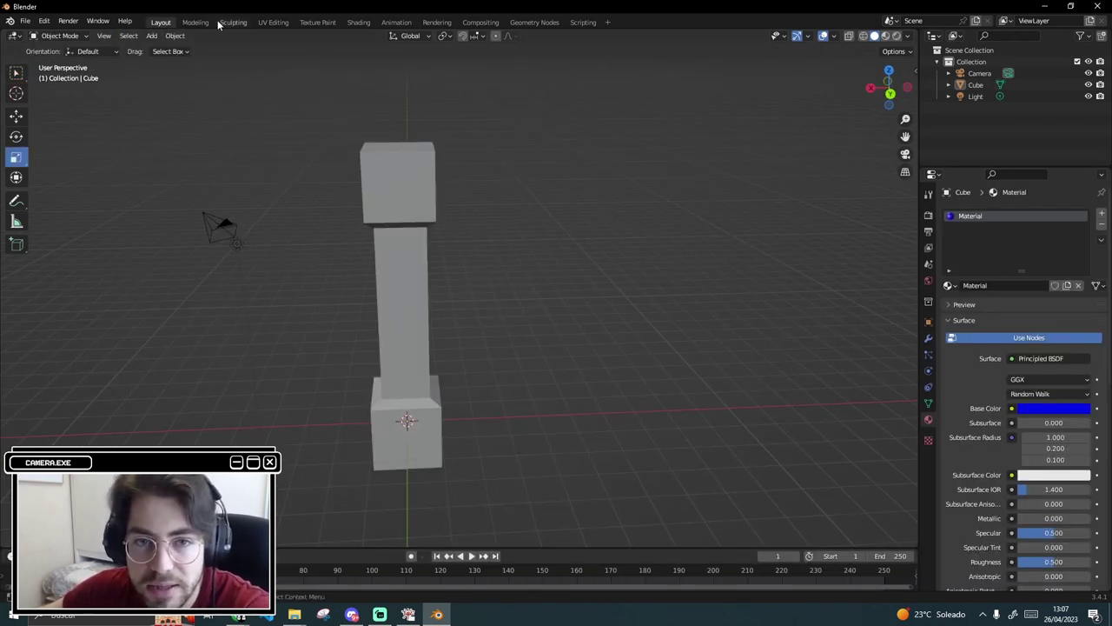
pyautogui.click(268, 23)
pyautogui.moveTo(756, 164); pyautogui.dragTo(715, 157, button='middle')
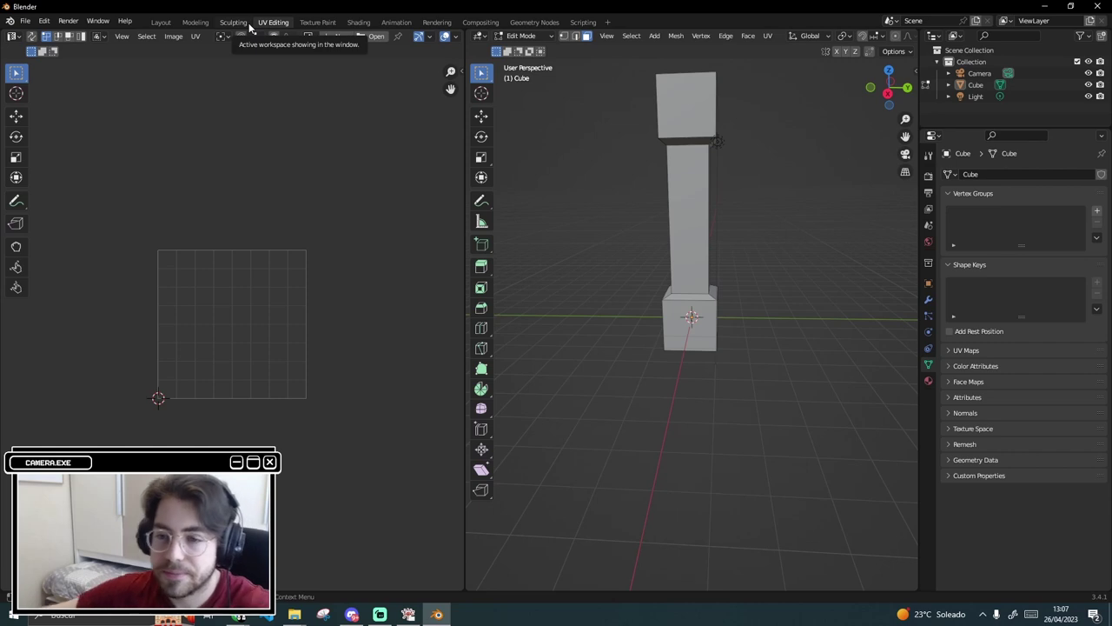
# - Select the whole column mesh so its UVs appear in the UV editor
pyautogui.moveTo(510, 247)
pyautogui.mouseDown(button='middle')
pyautogui.moveTo(561, 203)
pyautogui.moveTo(617, 224)
pyautogui.mouseUp(button='middle')
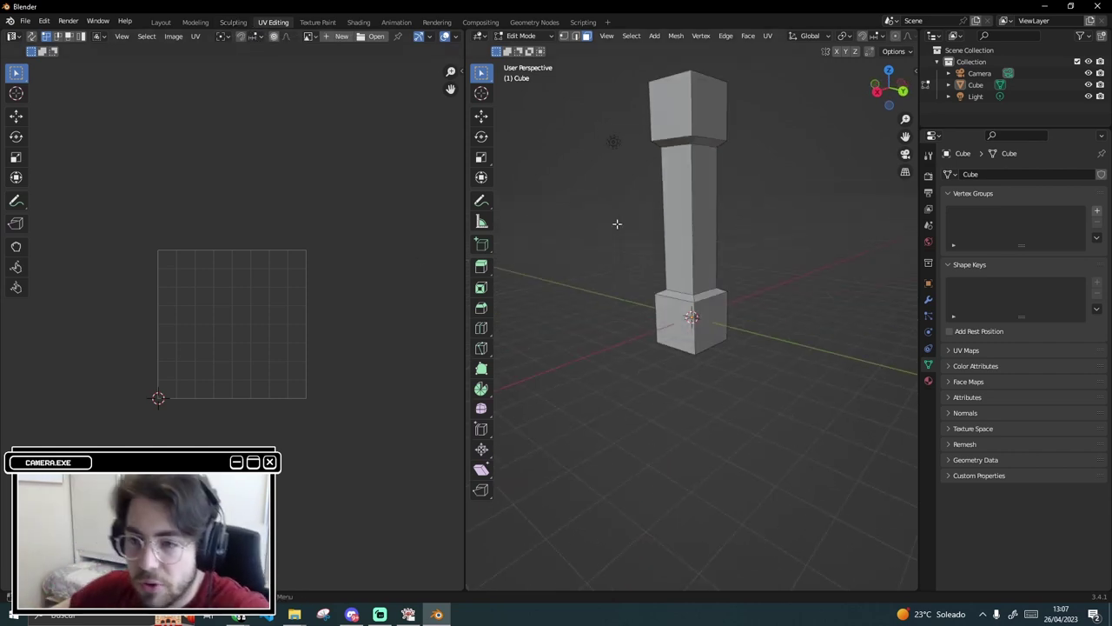
pyautogui.press('a')
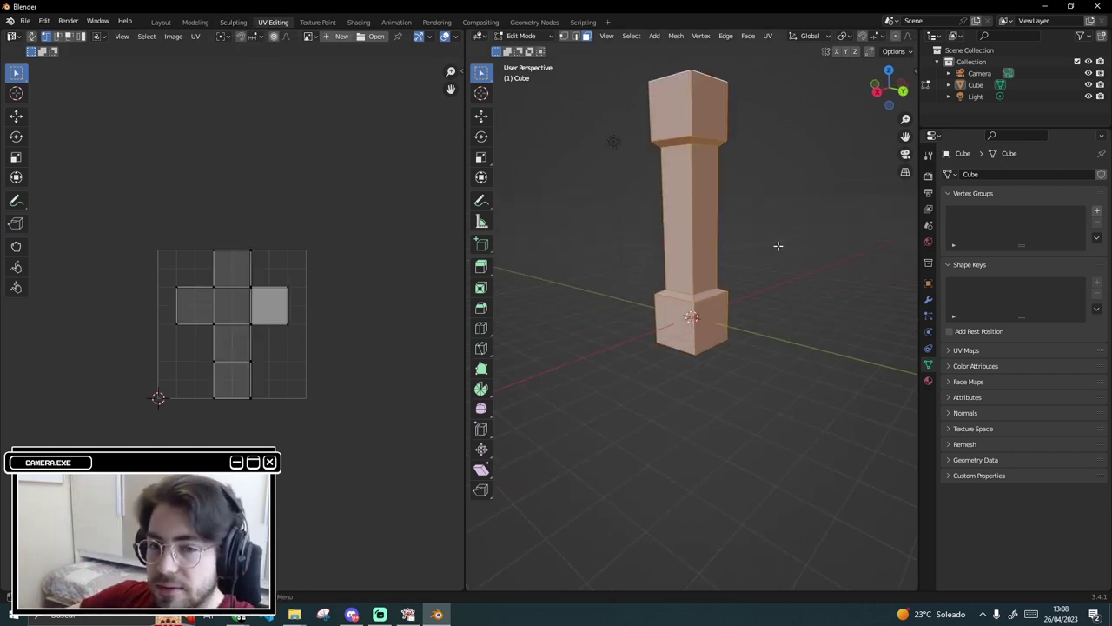
pyautogui.moveTo(777, 244); pyautogui.dragTo(757, 229, button='middle')
pyautogui.scroll(2, 782, 182)
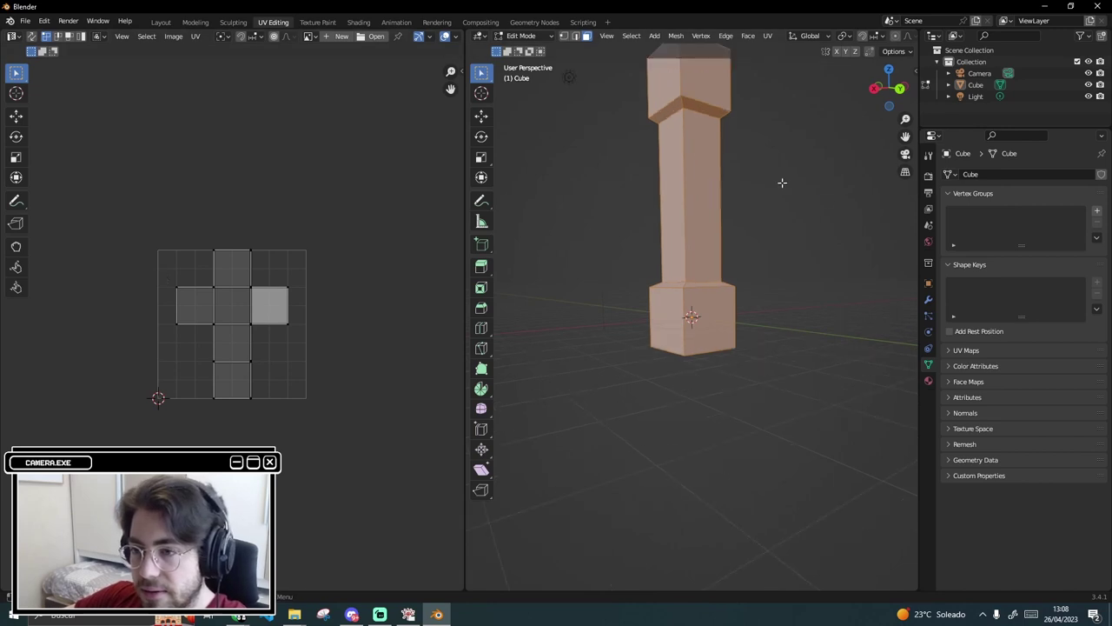
pyautogui.moveTo(759, 184); pyautogui.dragTo(722, 223, button='middle')
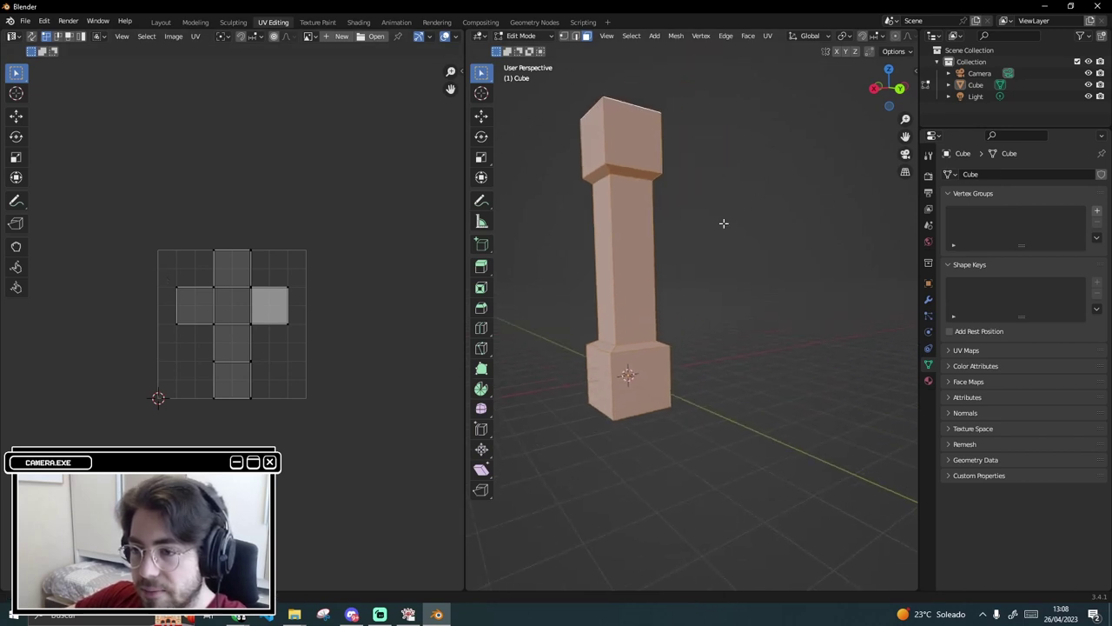
# - Set the material's Base Color to an Image Texture of Downloads/tela-estampado-clasico.jpg
pyautogui.click(928, 379)
pyautogui.click(1014, 361)
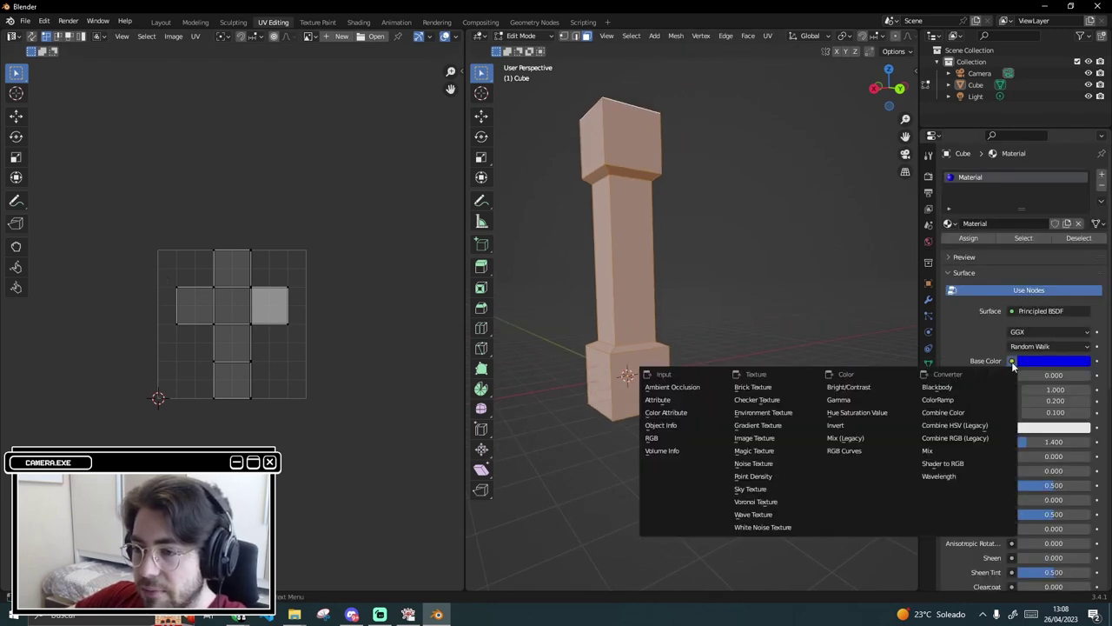
pyautogui.click(768, 435)
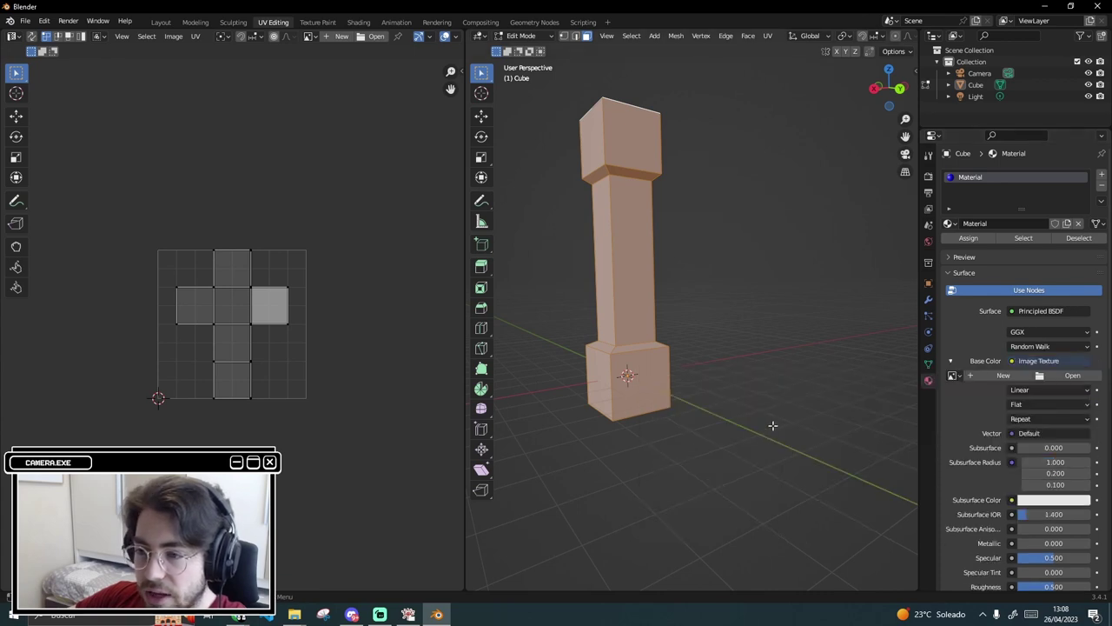
pyautogui.click(1075, 376)
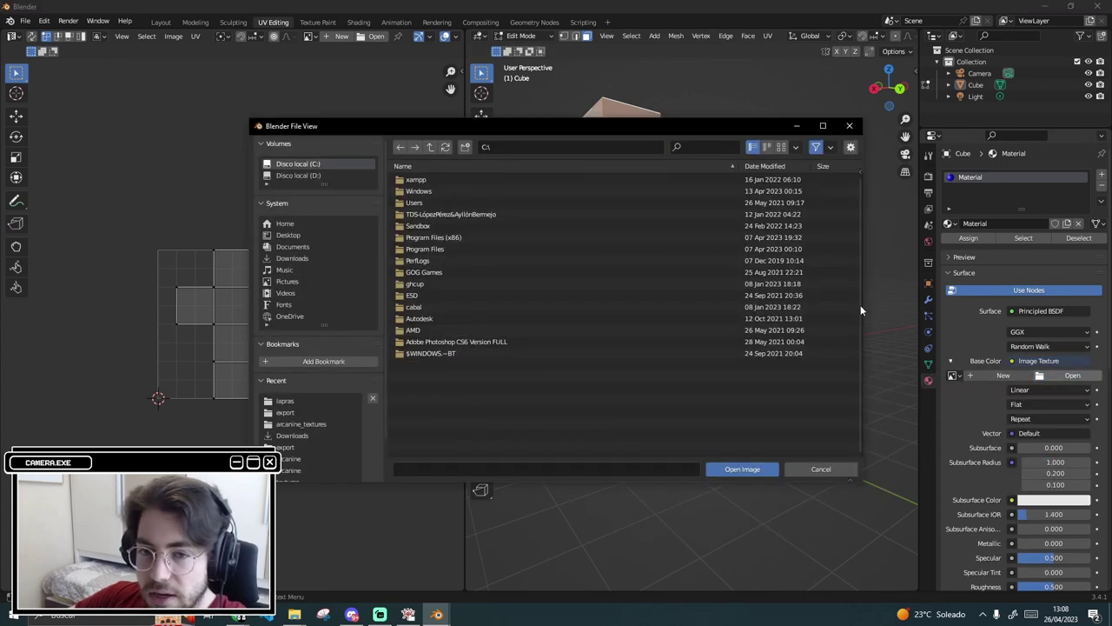
pyautogui.click(293, 259)
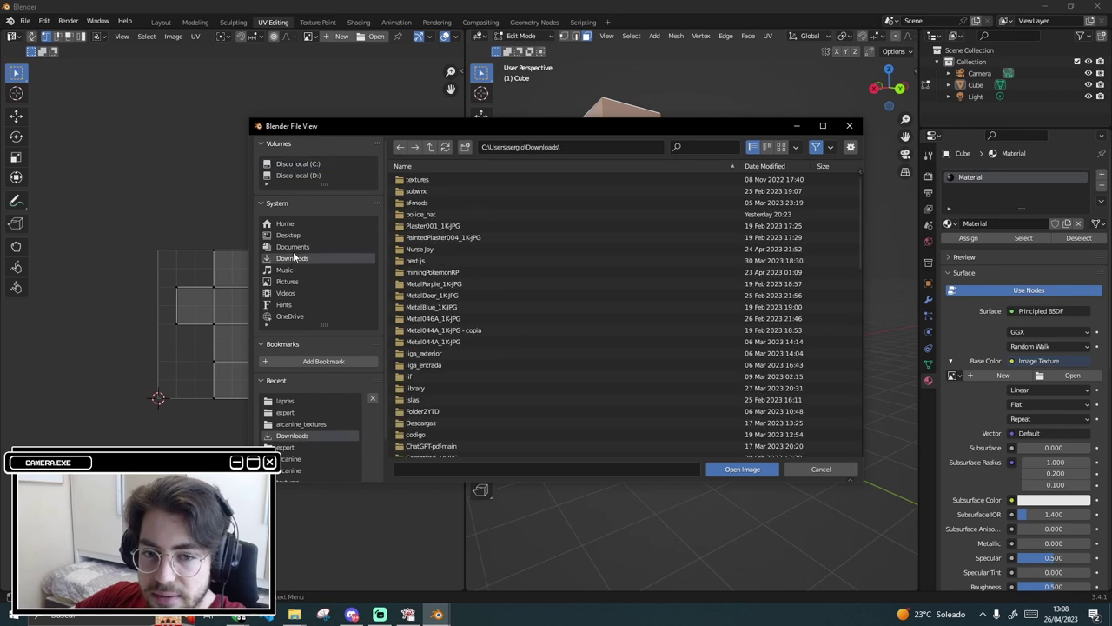
pyautogui.scroll(-10, 564, 308)
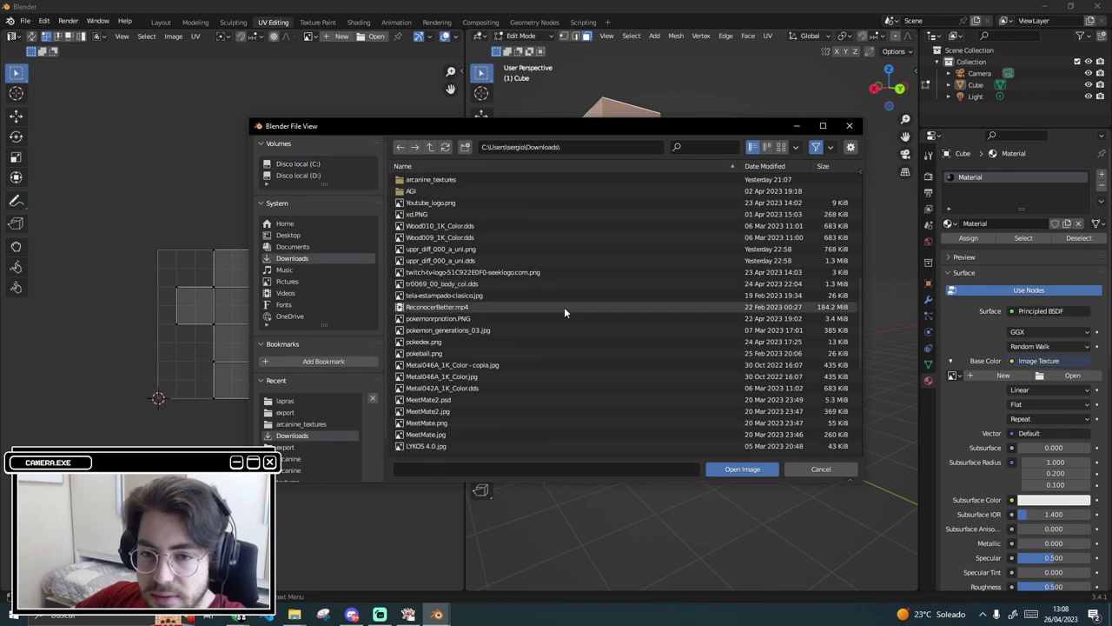
pyautogui.doubleClick(506, 295)
pyautogui.scroll(2, 239, 286)
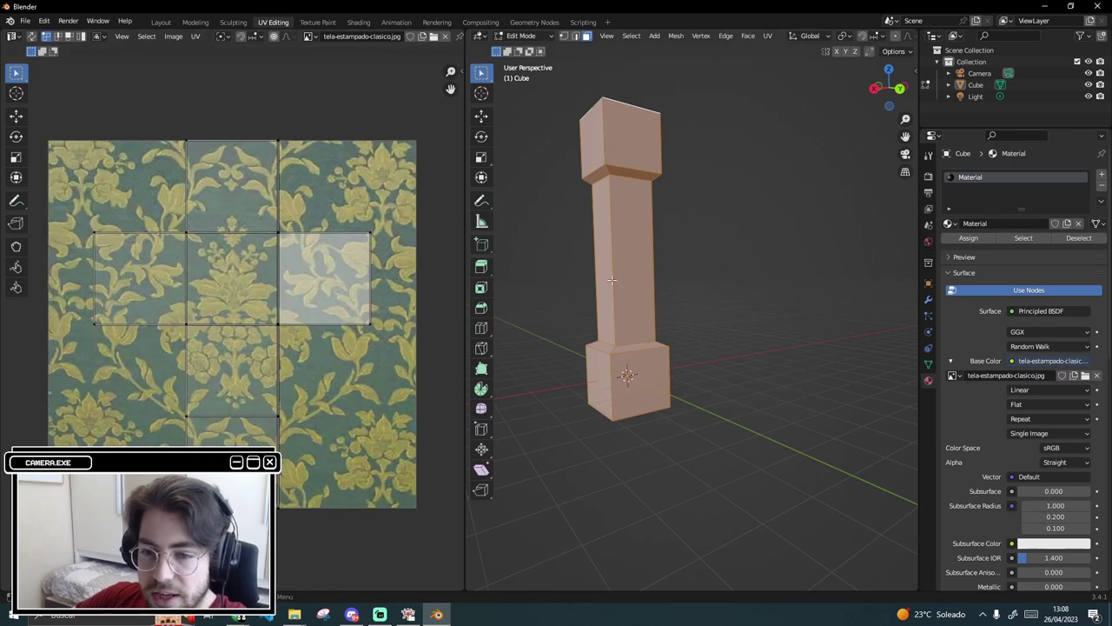
pyautogui.moveTo(591, 199); pyautogui.dragTo(783, 271, button='middle')
# - Widen the 3D view and set its shading to Material Preview
pyautogui.click(783, 271)
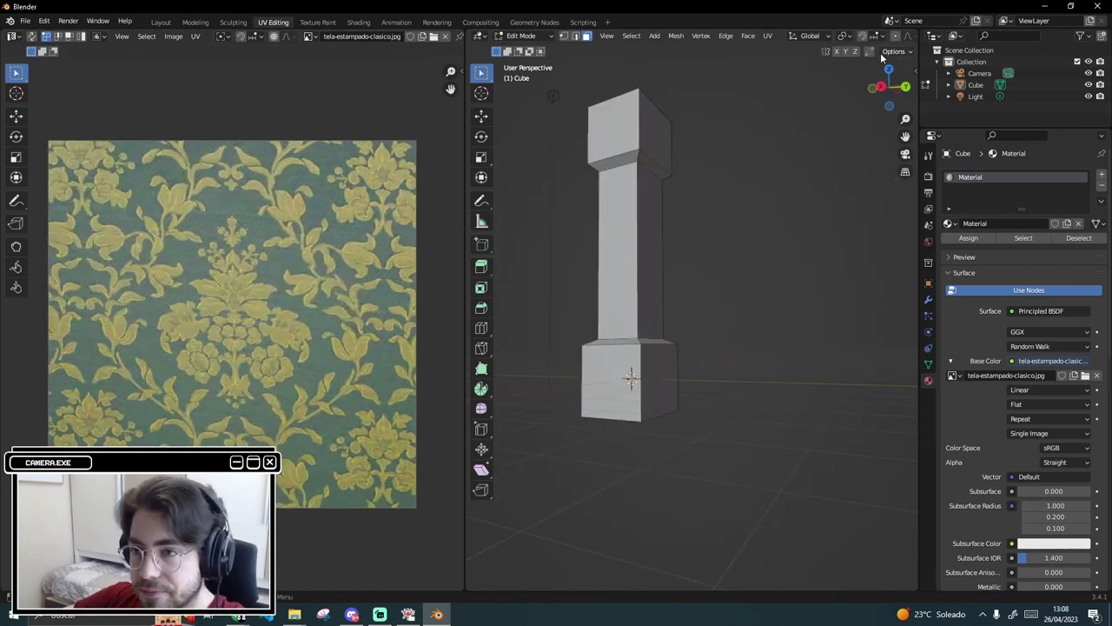
pyautogui.moveTo(929, 36)
pyautogui.mouseDown()
pyautogui.moveTo(1051, 42)
pyautogui.moveTo(947, 50)
pyautogui.mouseUp()
pyautogui.click(1044, 36)
pyautogui.moveTo(736, 196); pyautogui.dragTo(687, 228, button='middle')
# - Orbit and zoom around the pillar to check the floral texture on the base block
pyautogui.press('a')
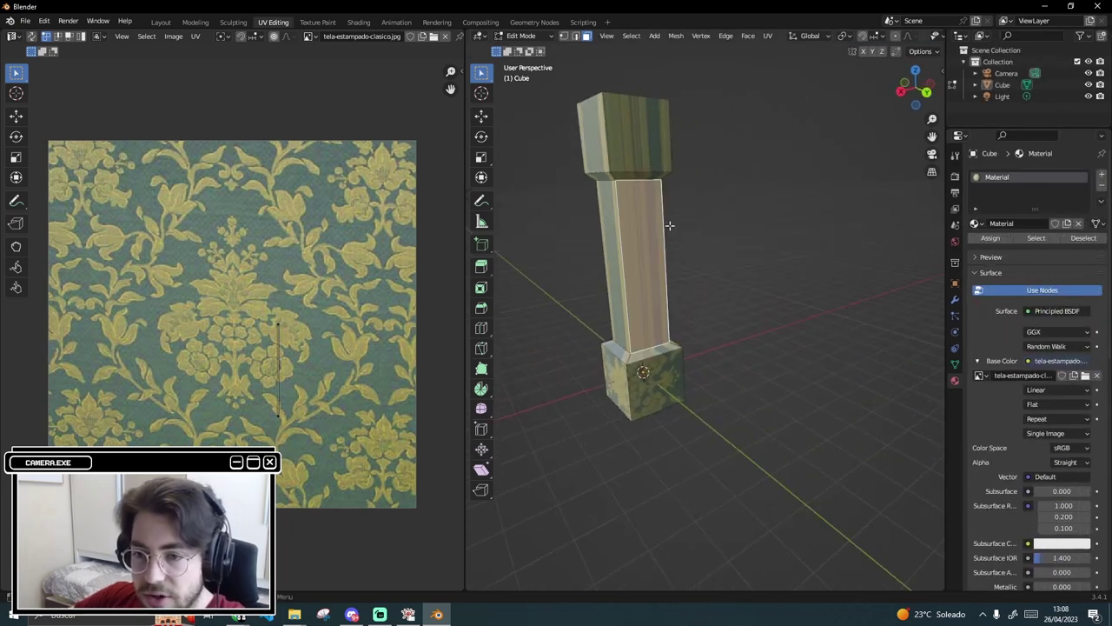
pyautogui.moveTo(740, 254)
pyautogui.mouseDown(button='middle')
pyautogui.moveTo(782, 249)
pyautogui.moveTo(794, 269)
pyautogui.mouseUp(button='middle')
pyautogui.scroll(5, 687, 313)
pyautogui.click(717, 321)
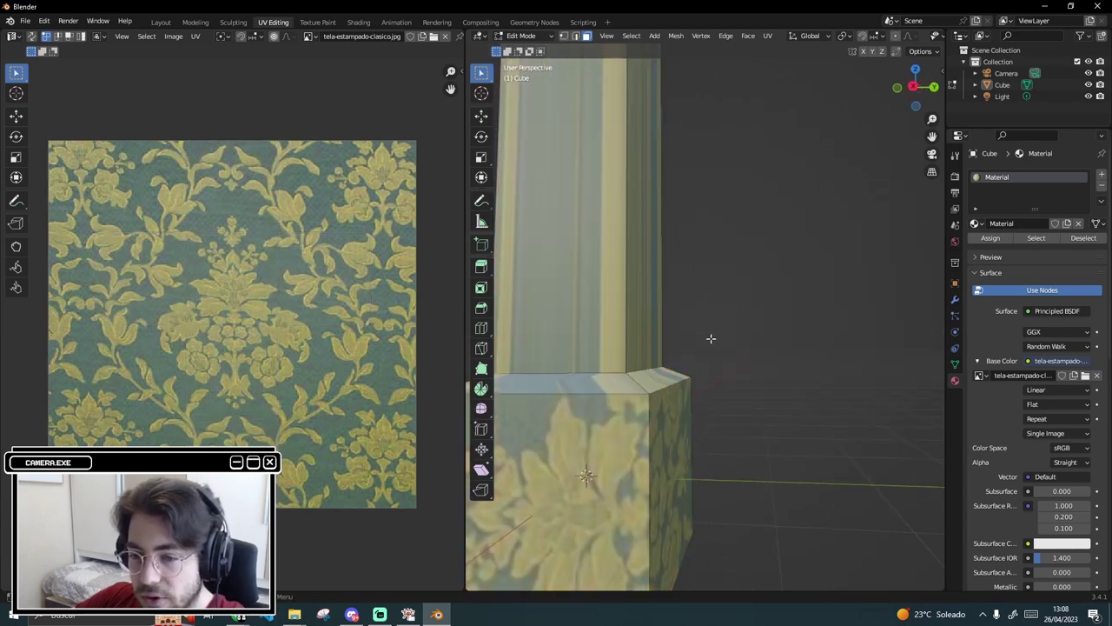
pyautogui.scroll(3, 721, 330)
pyautogui.moveTo(744, 311)
pyautogui.mouseDown(button='middle')
pyautogui.moveTo(806, 297)
pyautogui.moveTo(756, 322)
pyautogui.mouseUp(button='middle')
pyautogui.scroll(-3, 738, 331)
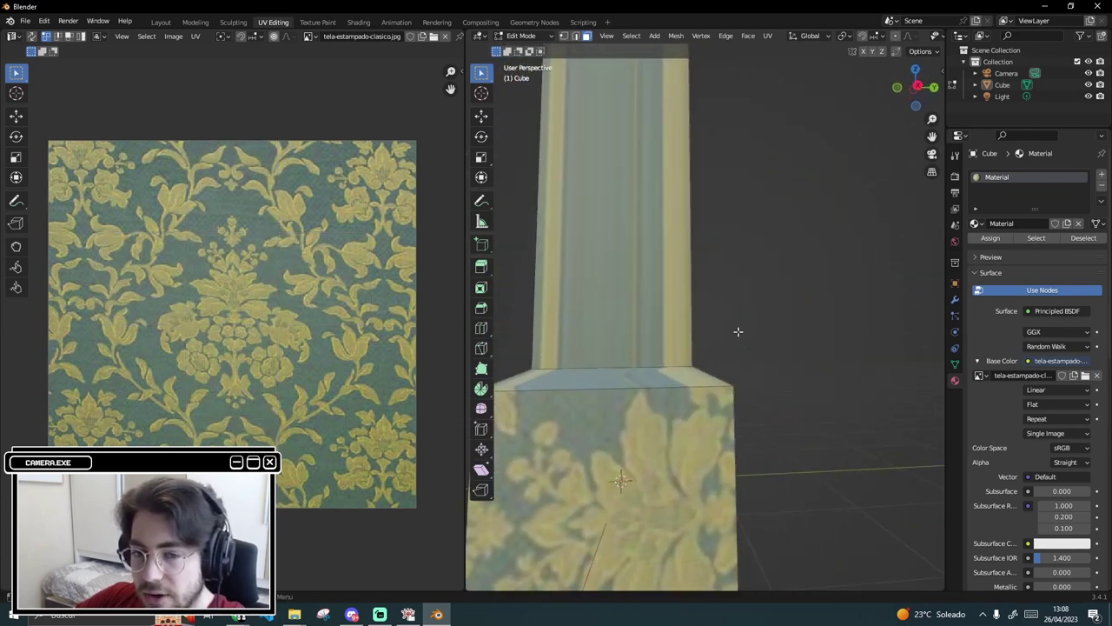
pyautogui.scroll(-2, 738, 331)
pyautogui.click(689, 283)
pyautogui.press('a')
pyautogui.moveTo(756, 281); pyautogui.dragTo(698, 310, button='middle')
pyautogui.scroll(-2, 698, 310)
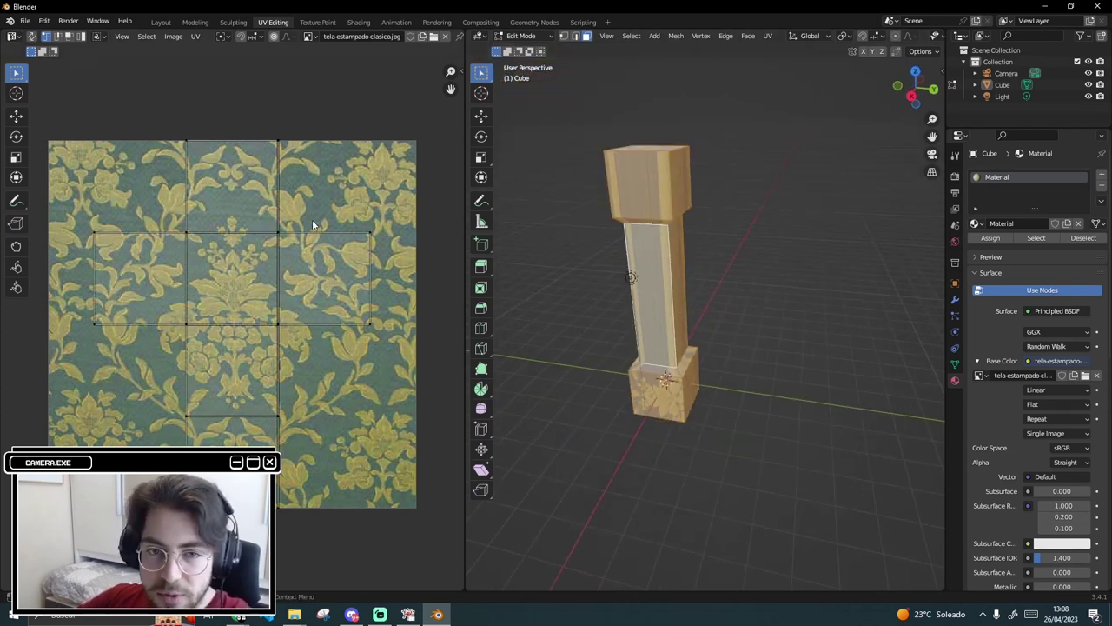
# - Select all the column's UV islands in the UV editor
pyautogui.press('a')
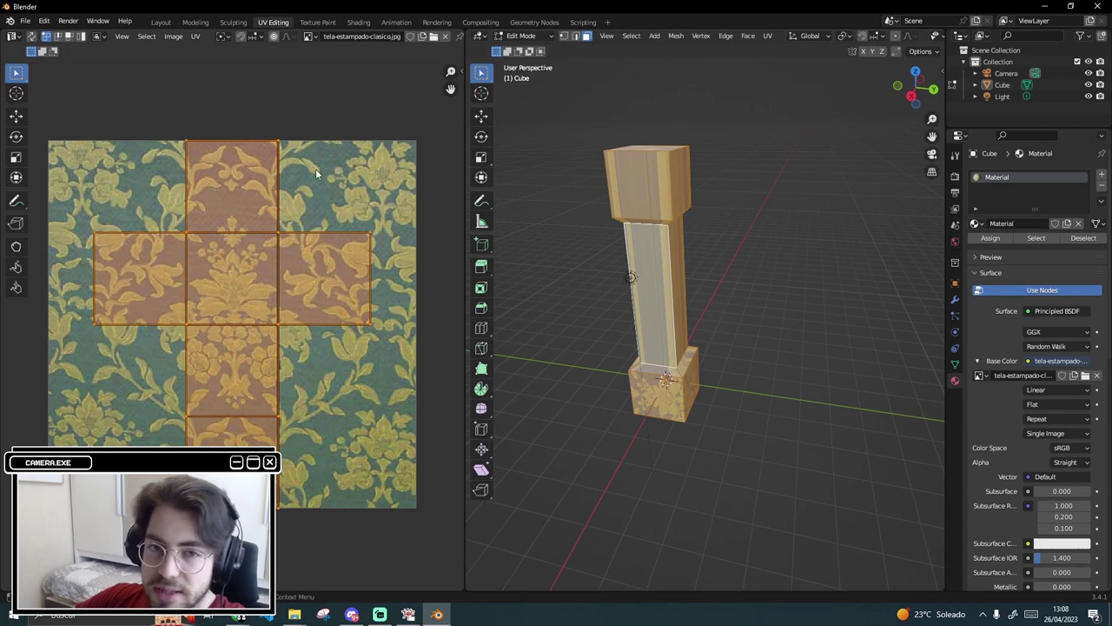
pyautogui.click(316, 102)
pyautogui.press('a')
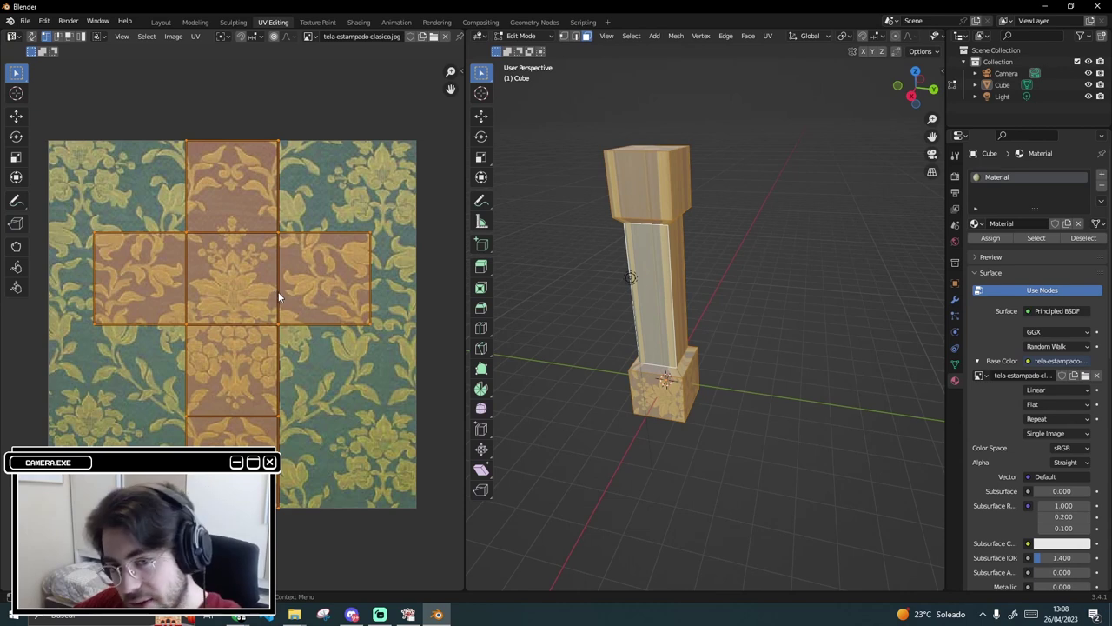
pyautogui.click(195, 35)
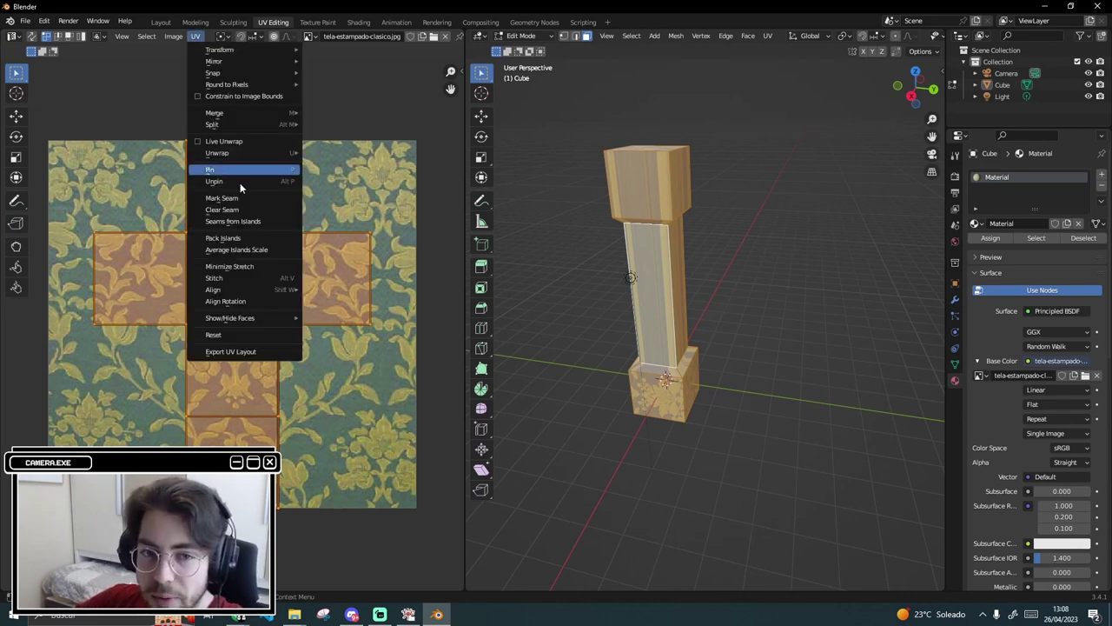
pyautogui.moveTo(218, 153)
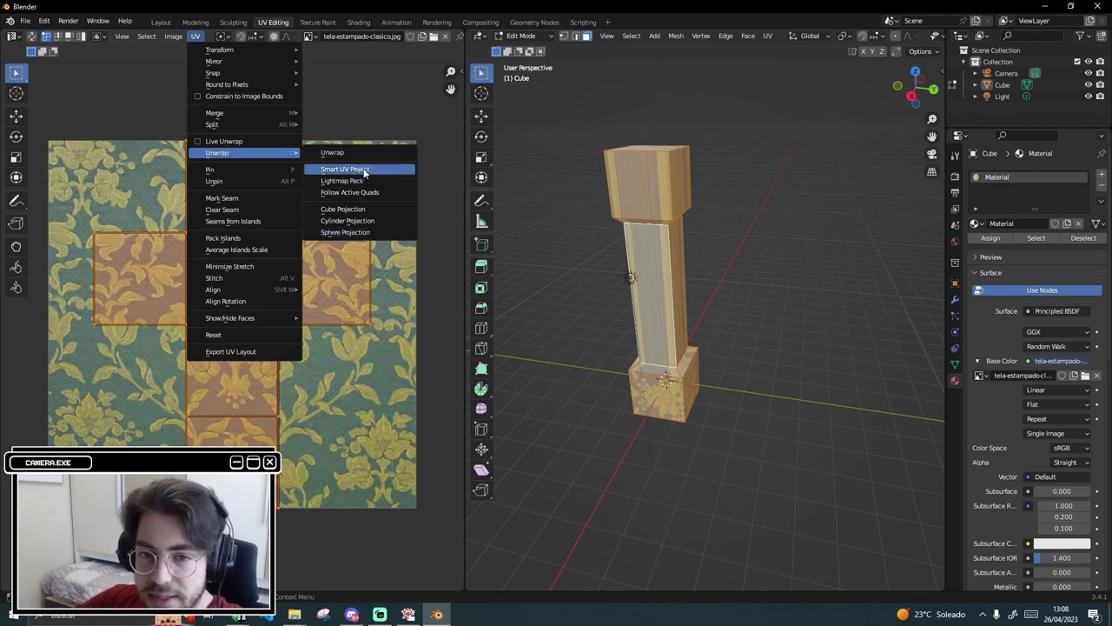
# - Re-unwrap the pillar with Smart UV Project and start scaling the UVs about 10.94×
pyautogui.click(349, 213)
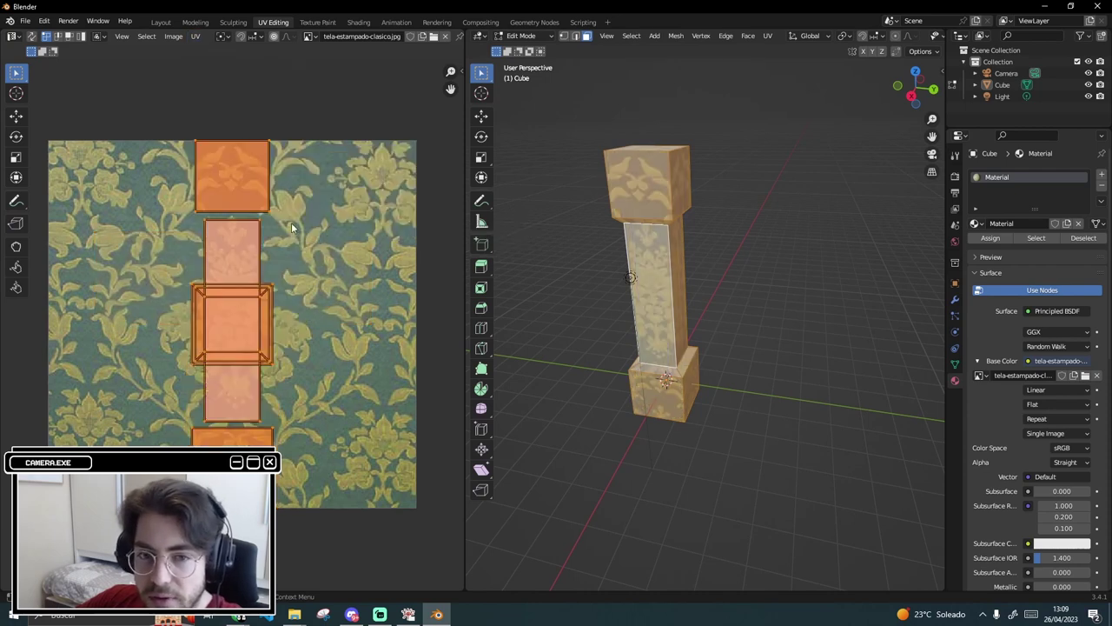
pyautogui.moveTo(707, 221)
pyautogui.mouseDown(button='middle')
pyautogui.moveTo(518, 128)
pyautogui.moveTo(743, 303)
pyautogui.mouseUp(button='middle')
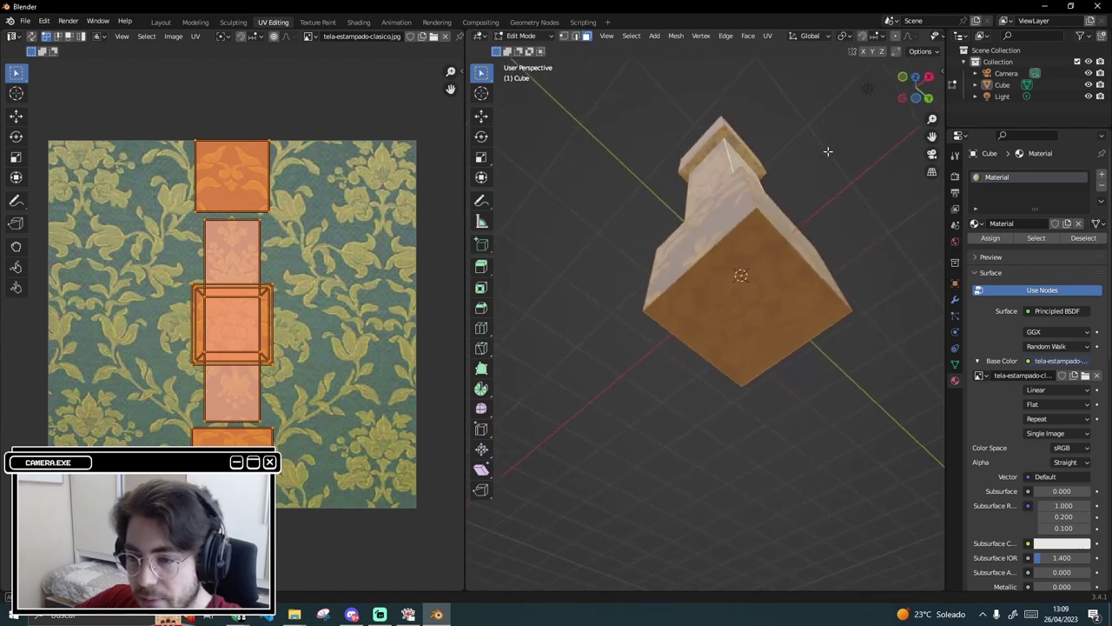
pyautogui.scroll(4, 743, 303)
pyautogui.scroll(-3, 741, 291)
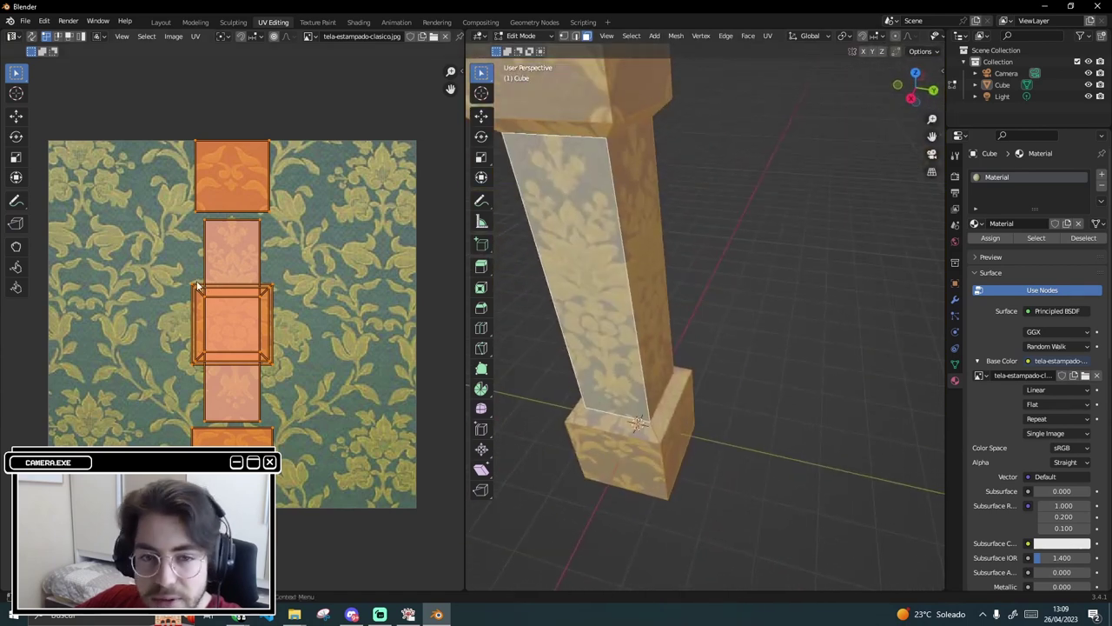
pyautogui.scroll(-2, 250, 267)
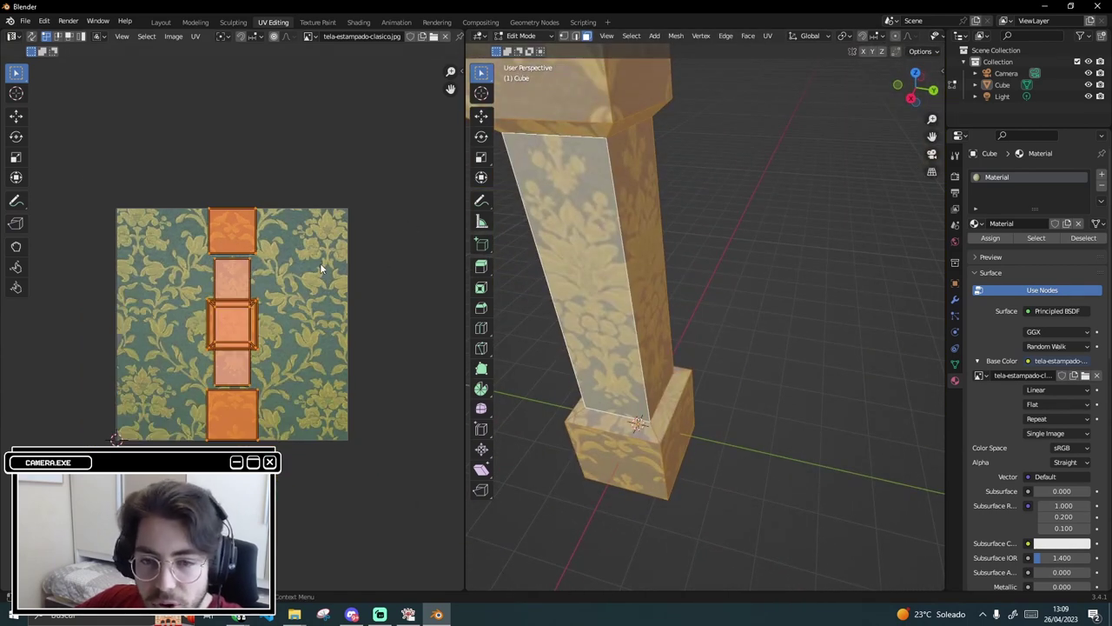
pyautogui.scroll(-2, 344, 257)
pyautogui.scroll(2, 344, 256)
pyautogui.moveTo(625, 287); pyautogui.dragTo(703, 252, button='middle')
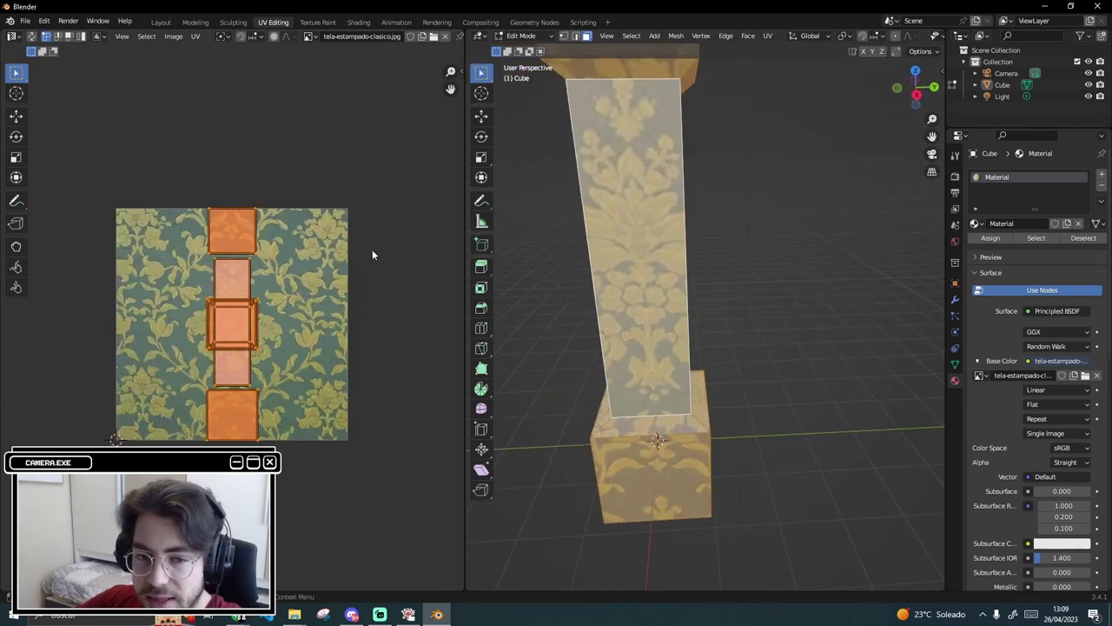
pyautogui.press('s')
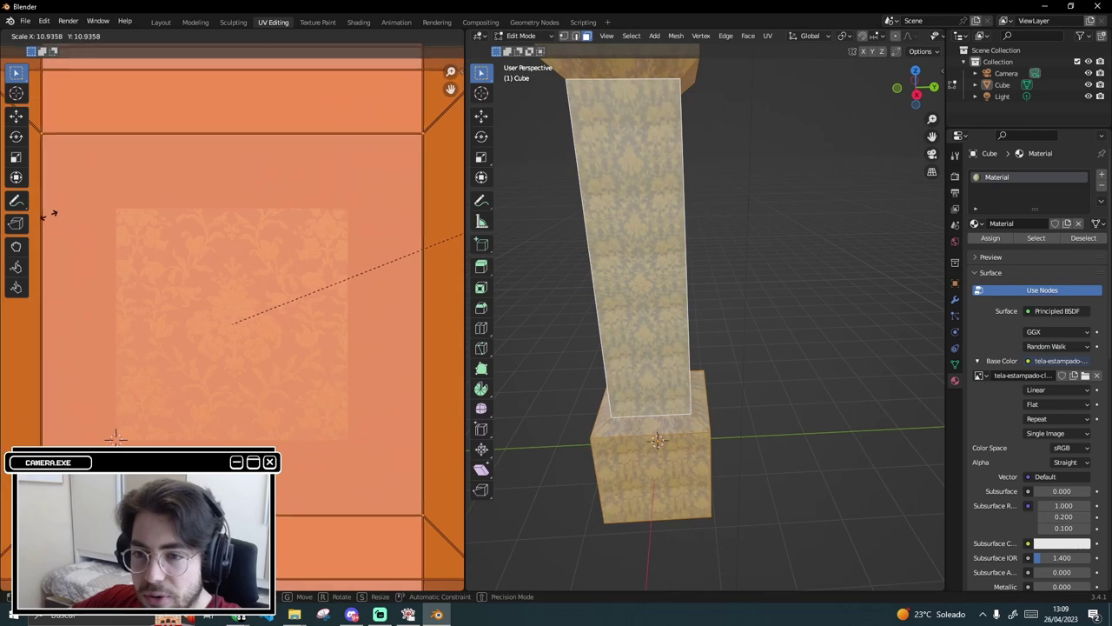
# - Apply the enlarged UV scale and zoom in on the finely tiled floral pattern
pyautogui.click(173, 168)
pyautogui.click(755, 236)
pyautogui.moveTo(767, 246); pyautogui.dragTo(736, 244, button='middle')
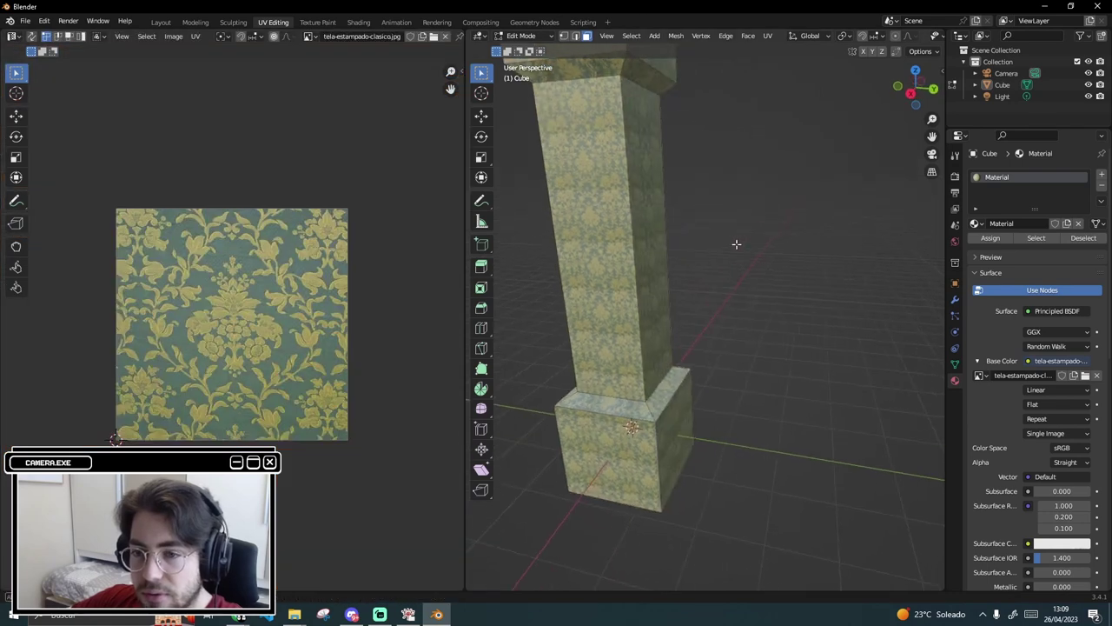
pyautogui.scroll(3, 703, 305)
pyautogui.scroll(2, 715, 305)
pyautogui.scroll(2, 720, 303)
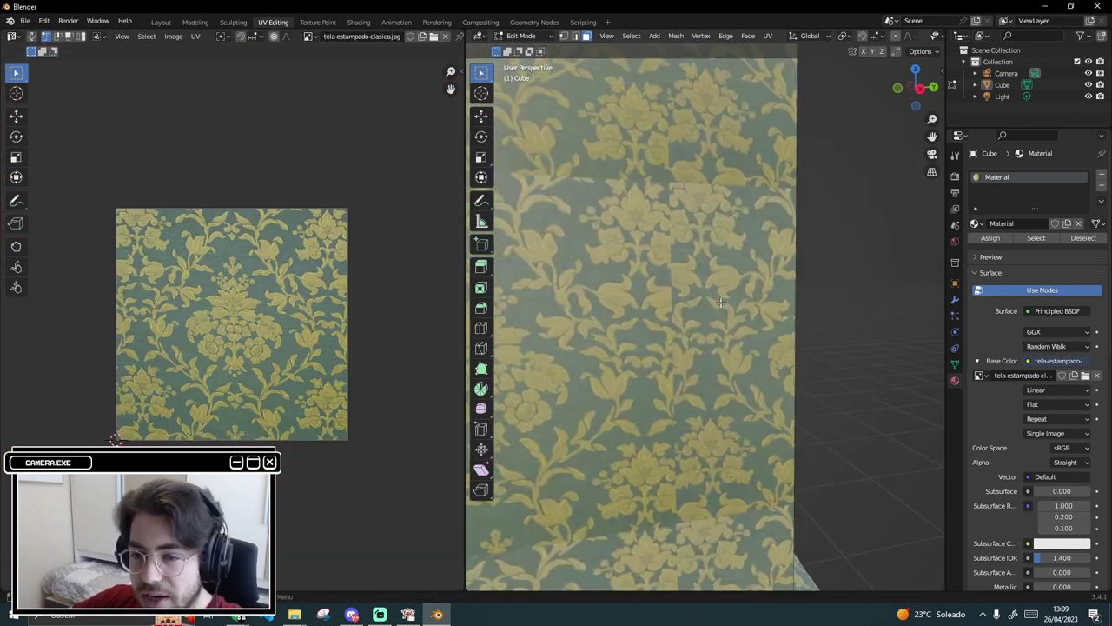
pyautogui.scroll(-2, 702, 302)
pyautogui.scroll(2, 700, 302)
pyautogui.scroll(3, 689, 258)
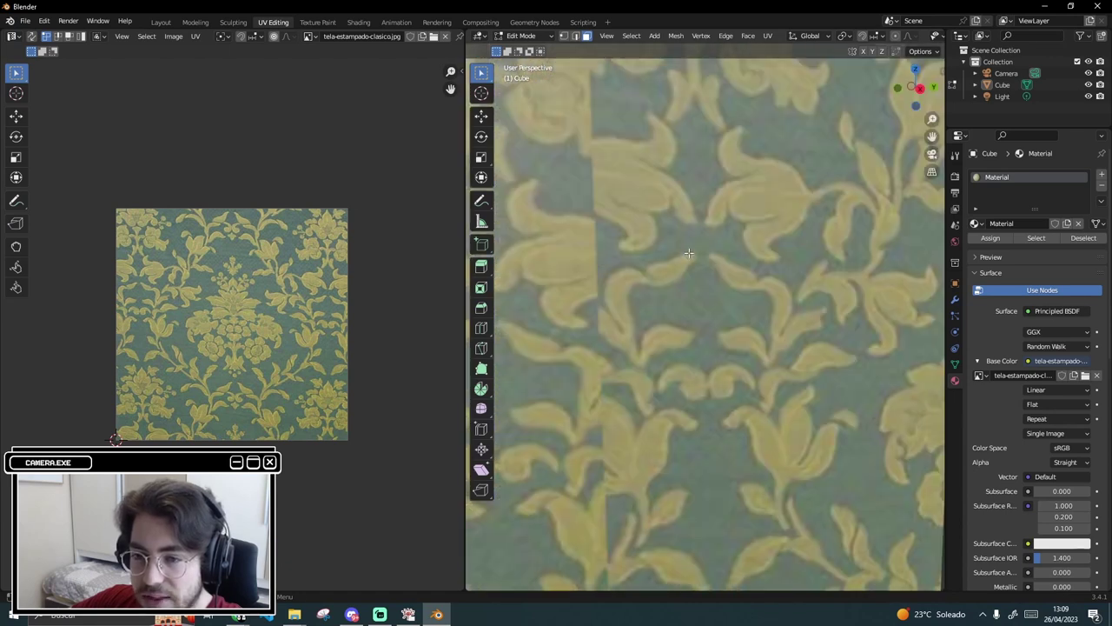
pyautogui.scroll(2, 687, 261)
pyautogui.scroll(2, 669, 258)
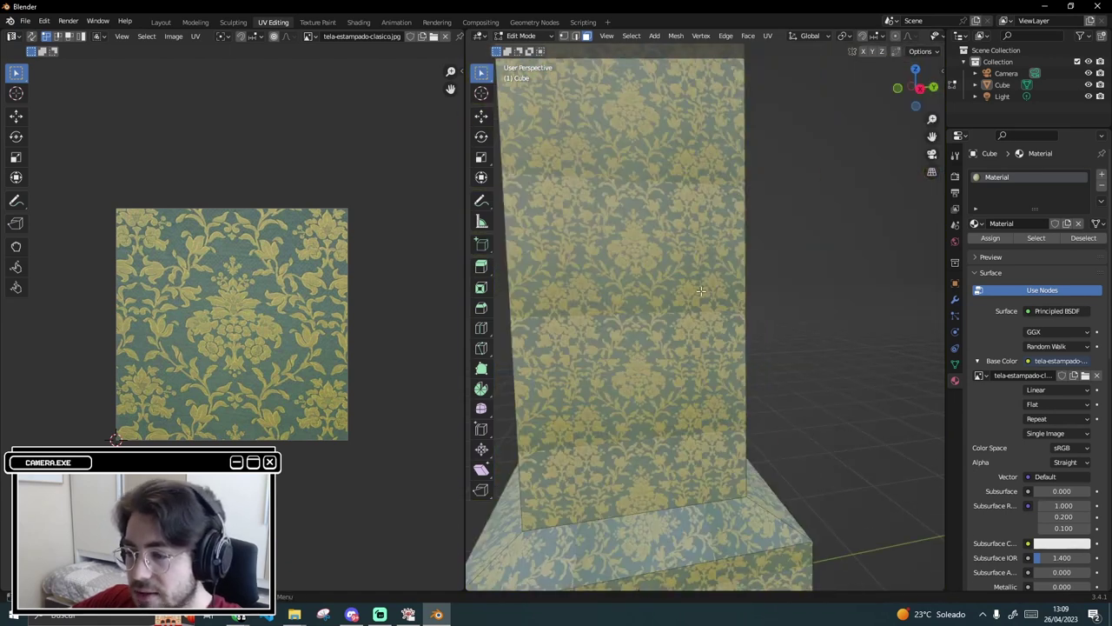
# - Orbit around and above the pillar to inspect the tiling from base to top block
pyautogui.scroll(-3, 712, 286)
pyautogui.scroll(-2, 691, 304)
pyautogui.scroll(1, 683, 310)
pyautogui.moveTo(683, 310)
pyautogui.mouseDown(button='middle')
pyautogui.moveTo(700, 376)
pyautogui.moveTo(783, 365)
pyautogui.moveTo(822, 310)
pyautogui.mouseUp(button='middle')
pyautogui.scroll(-4, 805, 368)
pyautogui.scroll(3, 664, 331)
pyautogui.moveTo(664, 331)
pyautogui.mouseDown(button='middle')
pyautogui.moveTo(708, 342)
pyautogui.moveTo(764, 293)
pyautogui.mouseUp(button='middle')
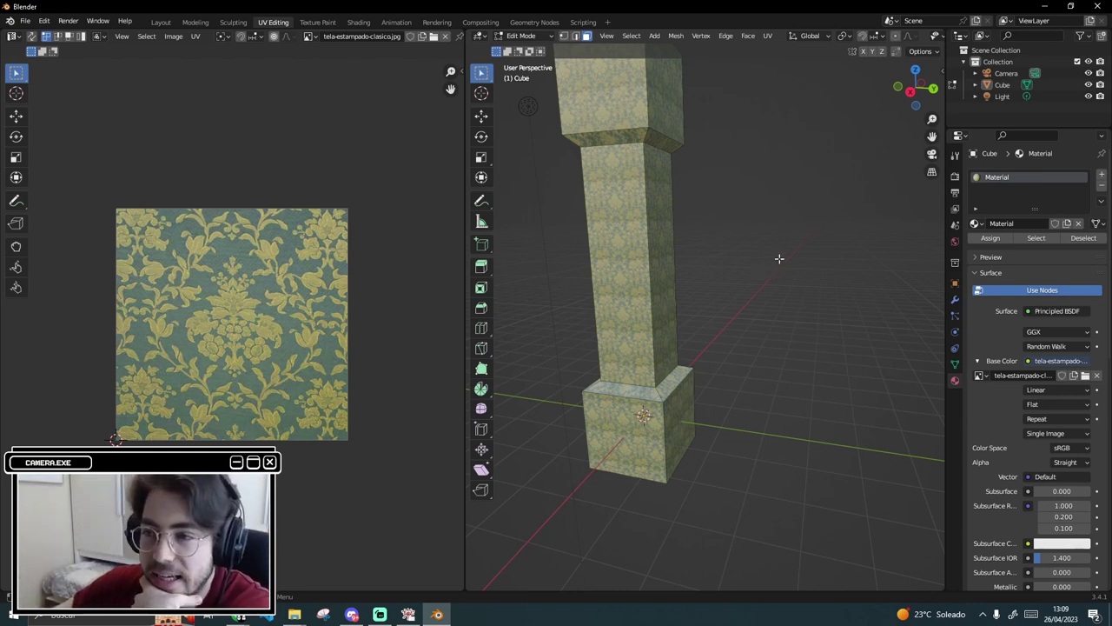
pyautogui.moveTo(780, 258); pyautogui.dragTo(772, 264, button='middle')
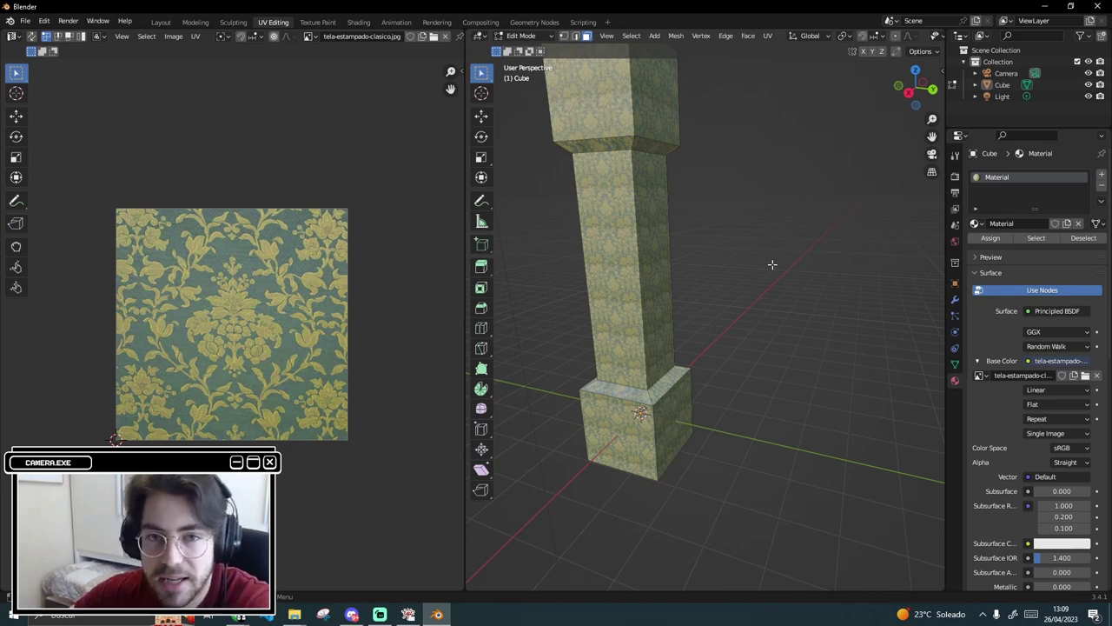
# - Visit Texture Paint, then Shading, and centre the column's material nodes
pyautogui.click(318, 23)
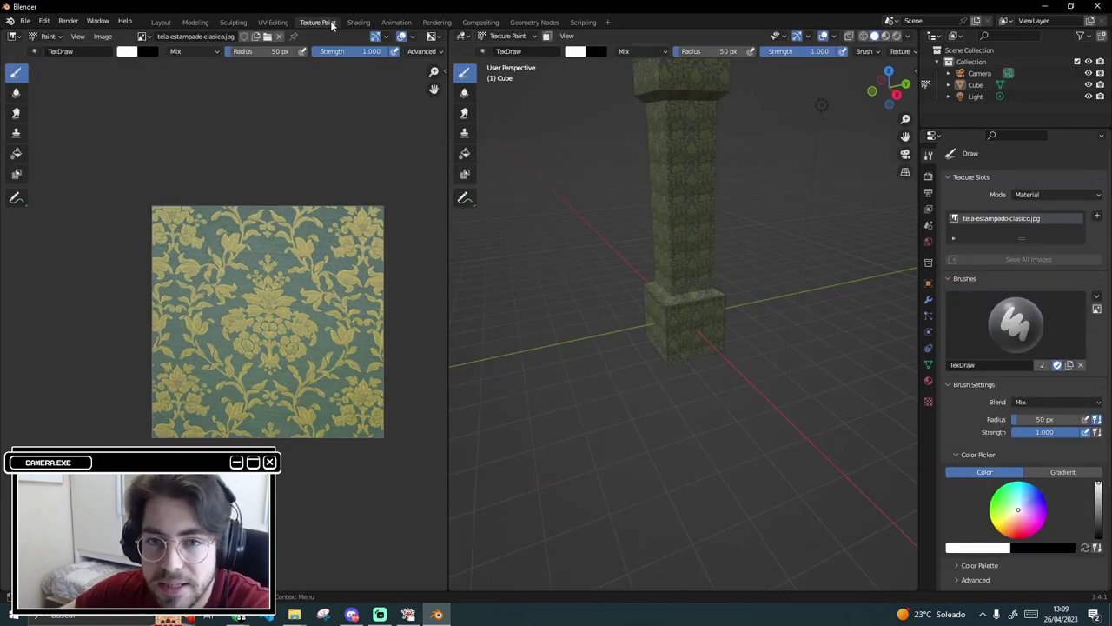
pyautogui.hotkey('ctrl', 'pagedown')
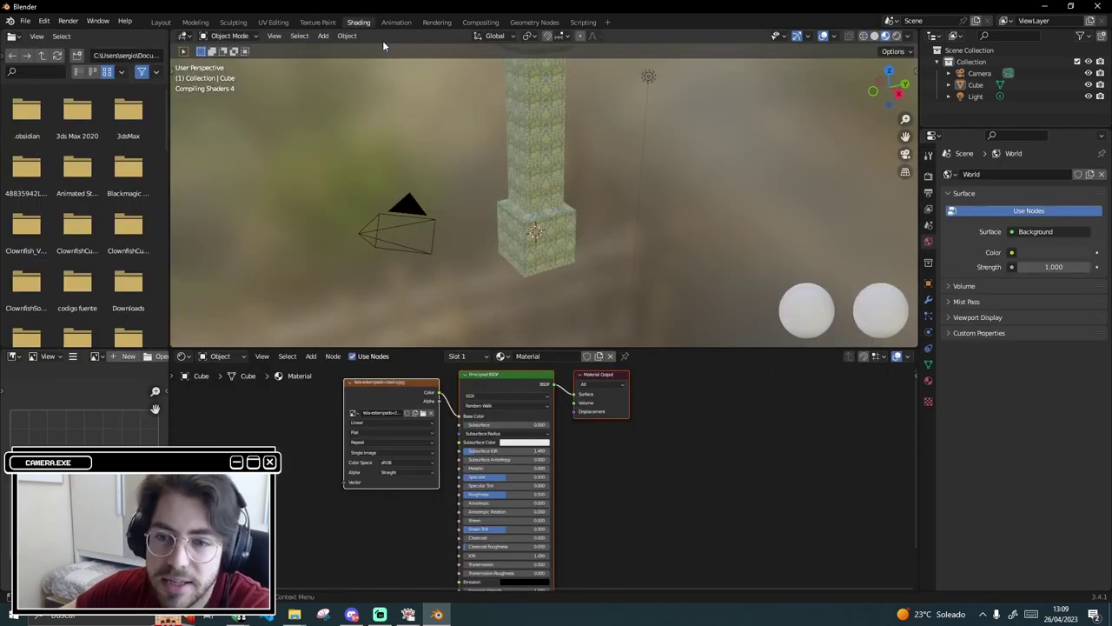
pyautogui.moveTo(518, 139); pyautogui.dragTo(586, 205, button='middle')
pyautogui.scroll(1, 461, 487)
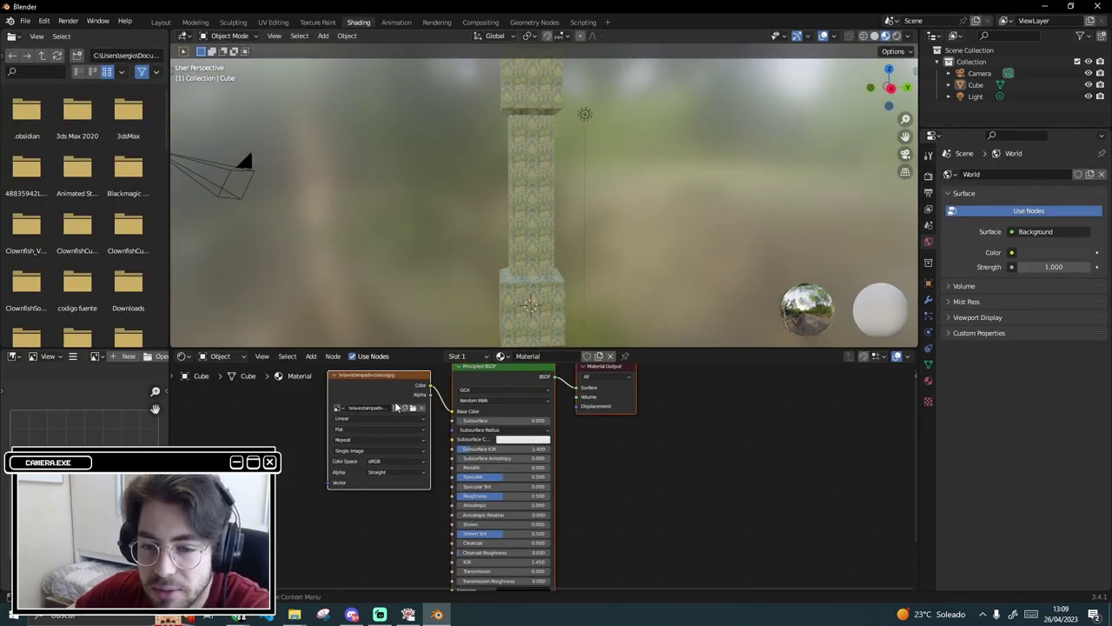
pyautogui.moveTo(622, 405); pyautogui.dragTo(637, 457, button='middle')
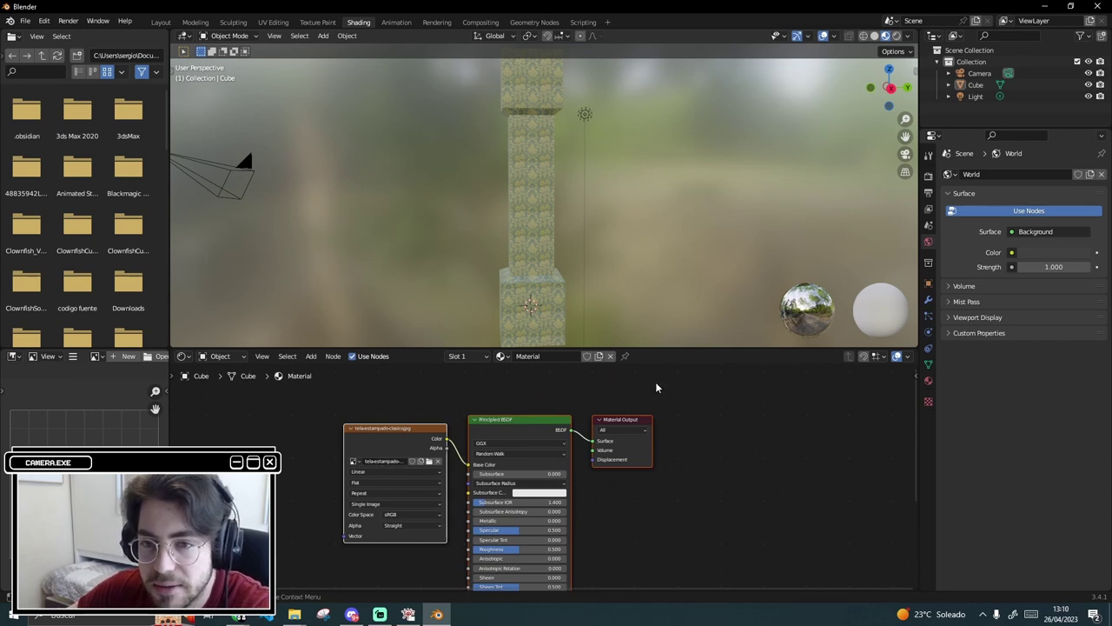
# - Cycle through the remaining workspace tabs and return to Layout
pyautogui.click(414, 26)
pyautogui.click(437, 23)
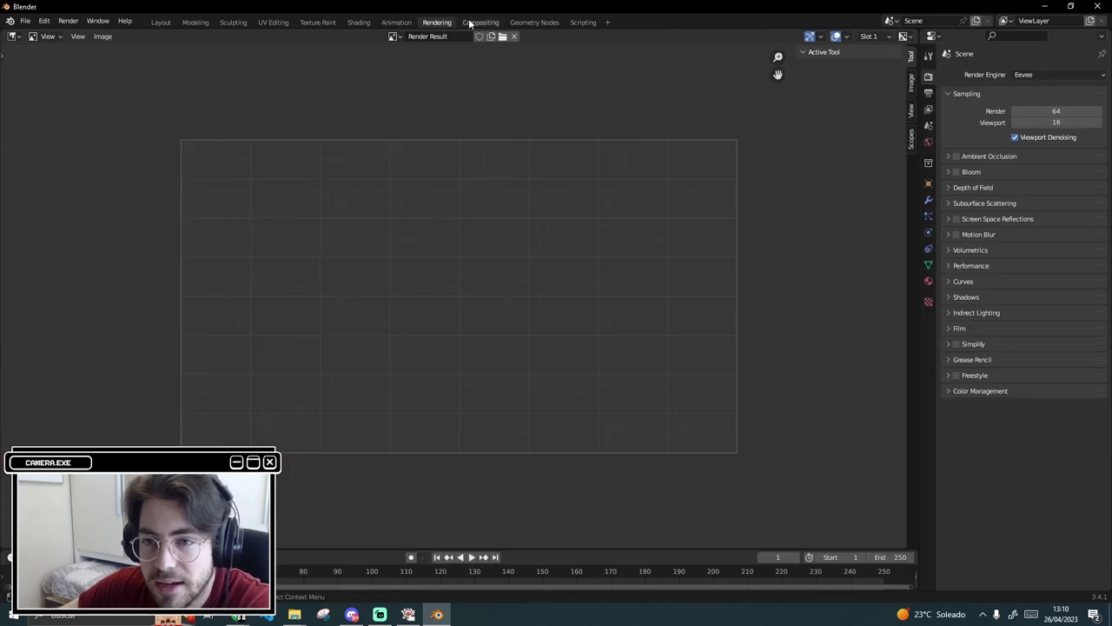
pyautogui.click(483, 24)
pyautogui.click(532, 25)
pyautogui.click(583, 23)
pyautogui.click(167, 24)
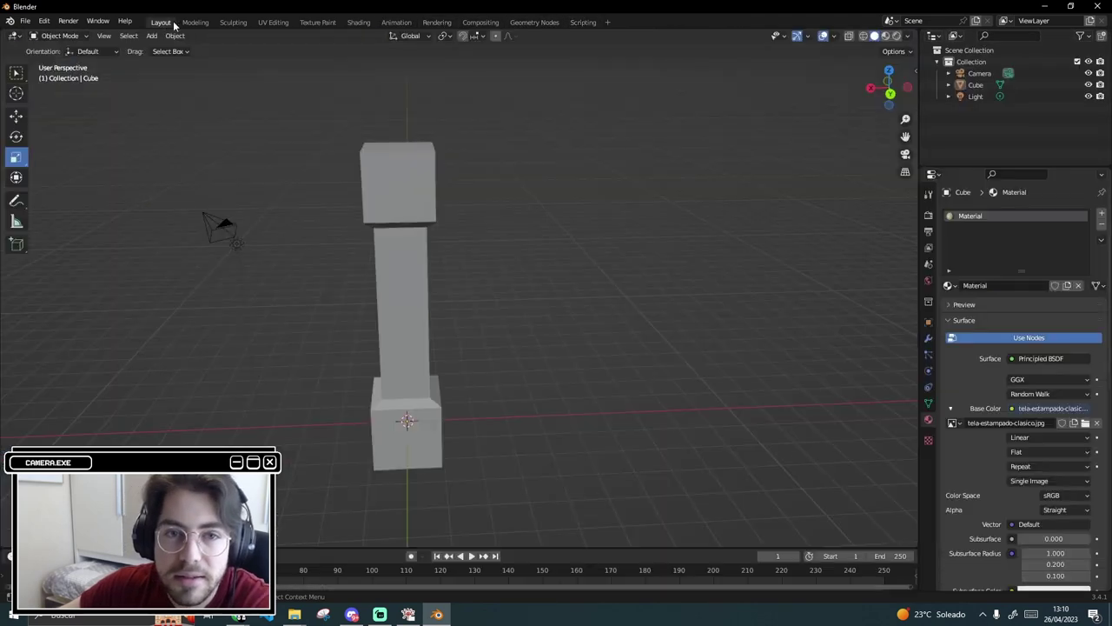
# - Enlarge the outliner and Properties area leftward, then narrow it slightly back
pyautogui.moveTo(574, 205)
pyautogui.mouseDown(button='middle')
pyautogui.moveTo(563, 226)
pyautogui.moveTo(574, 179)
pyautogui.moveTo(625, 144)
pyautogui.mouseUp(button='middle')
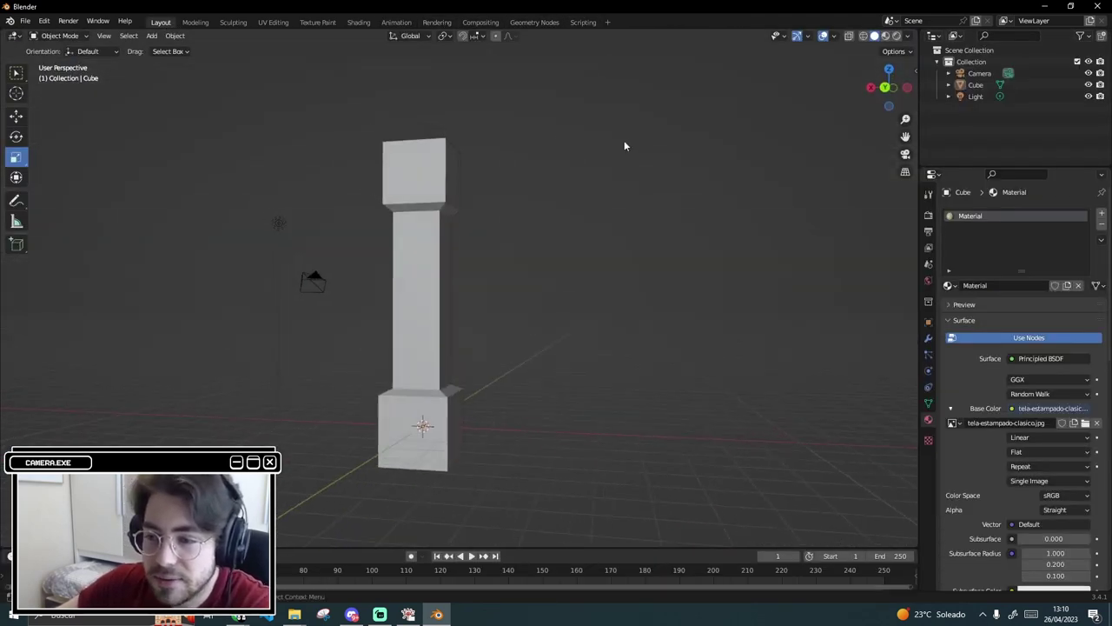
pyautogui.moveTo(917, 186); pyautogui.dragTo(768, 226)
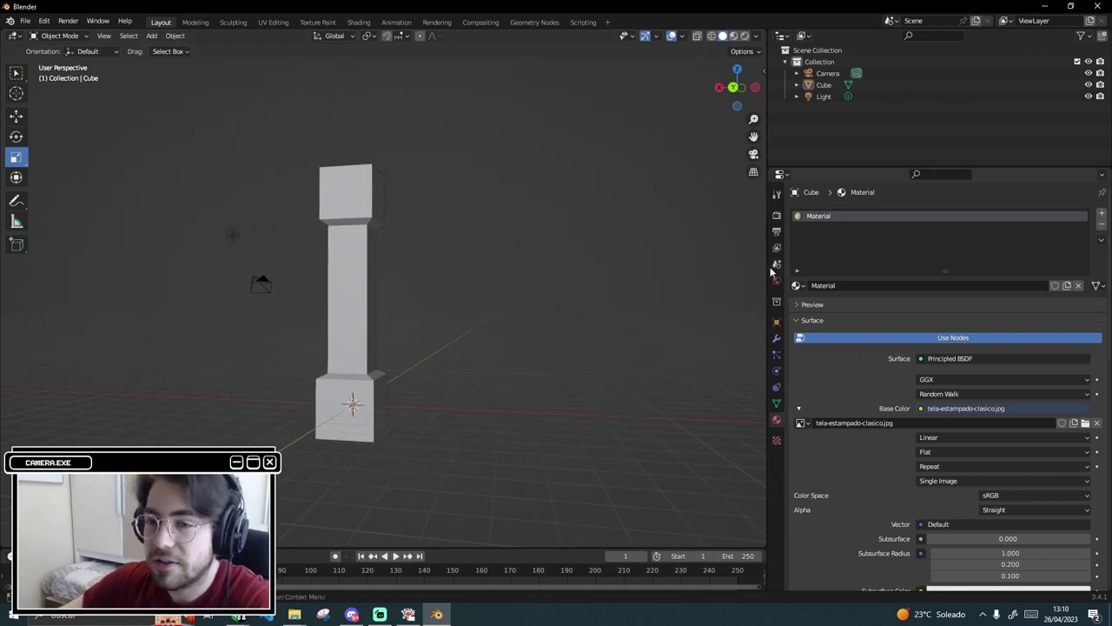
pyautogui.moveTo(767, 267)
pyautogui.mouseDown()
pyautogui.moveTo(886, 274)
pyautogui.moveTo(815, 281)
pyautogui.mouseUp()
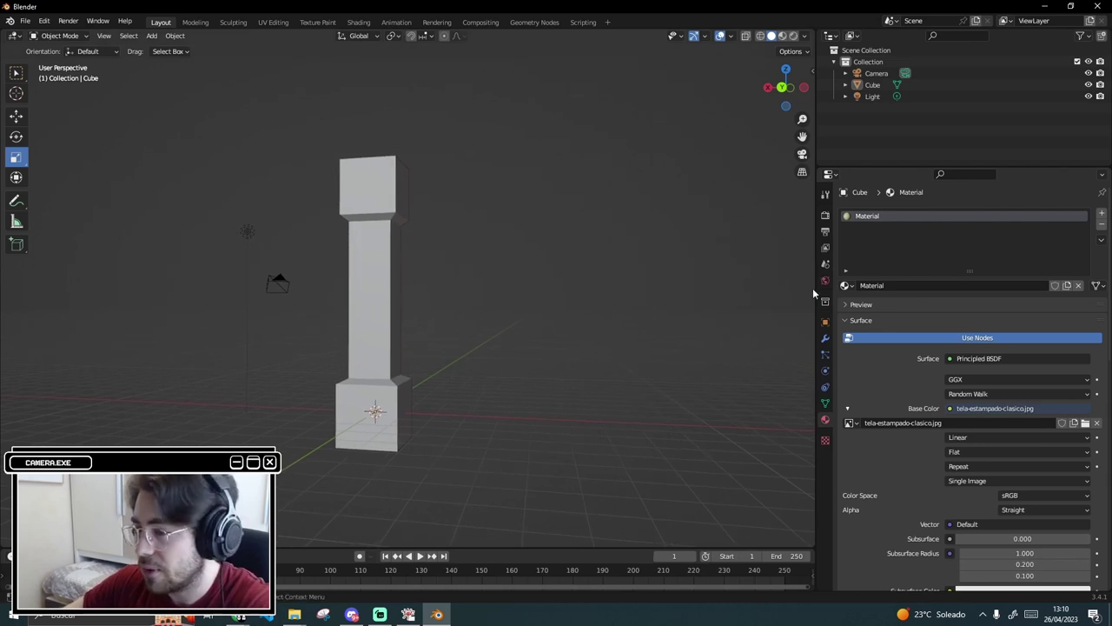
pyautogui.moveTo(645, 256); pyautogui.dragTo(526, 275, button='middle')
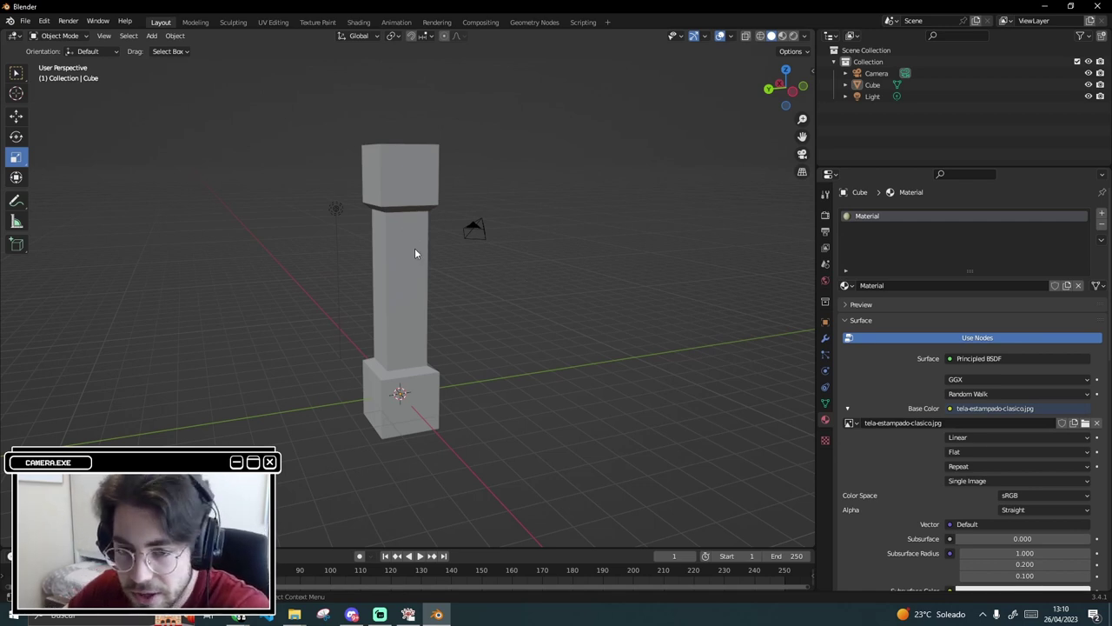
pyautogui.click(407, 615)
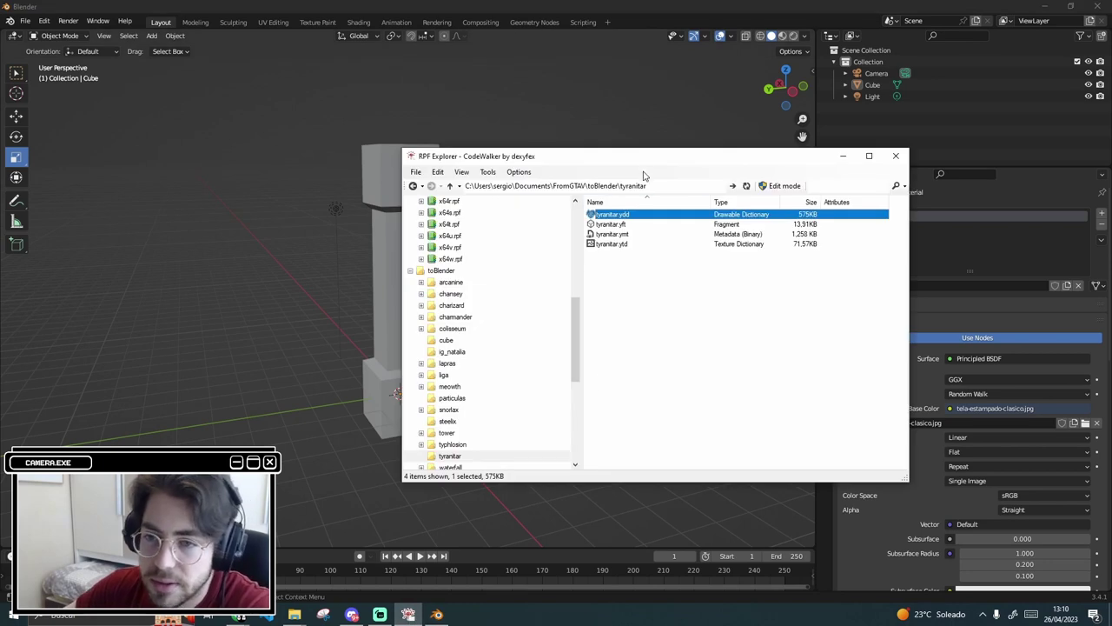
pyautogui.moveTo(644, 160); pyautogui.dragTo(460, 141)
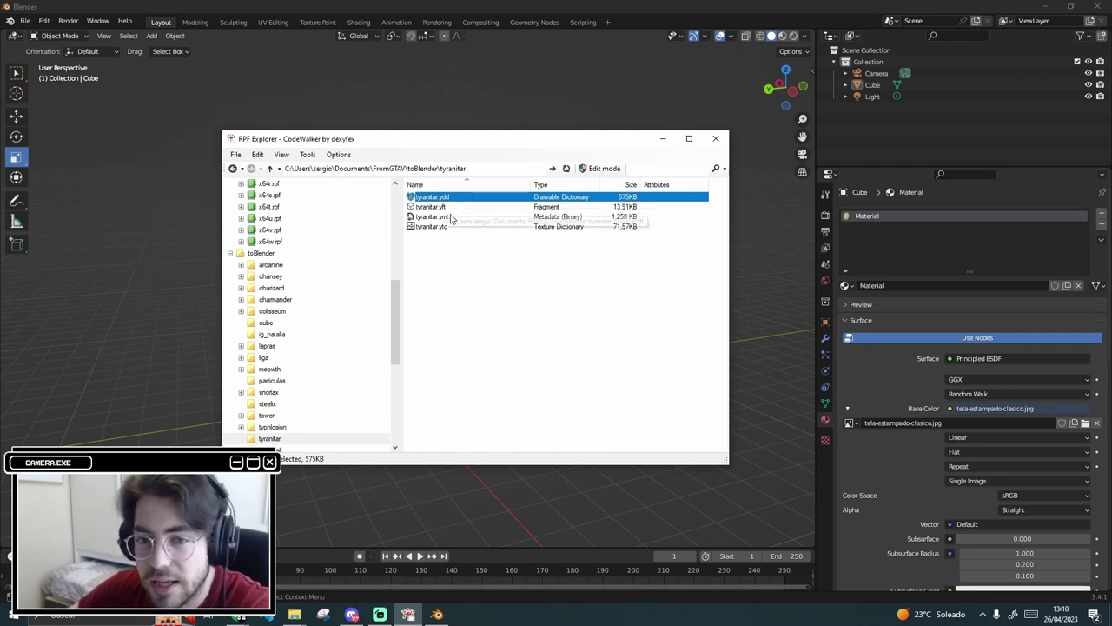
pyautogui.click(442, 227)
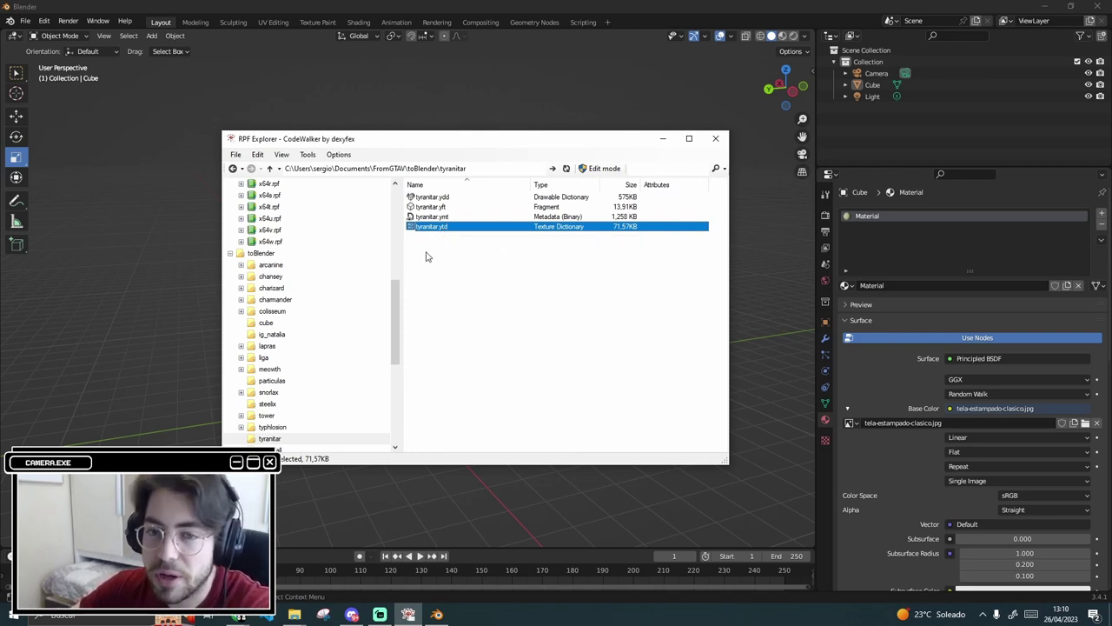
pyautogui.click(427, 198)
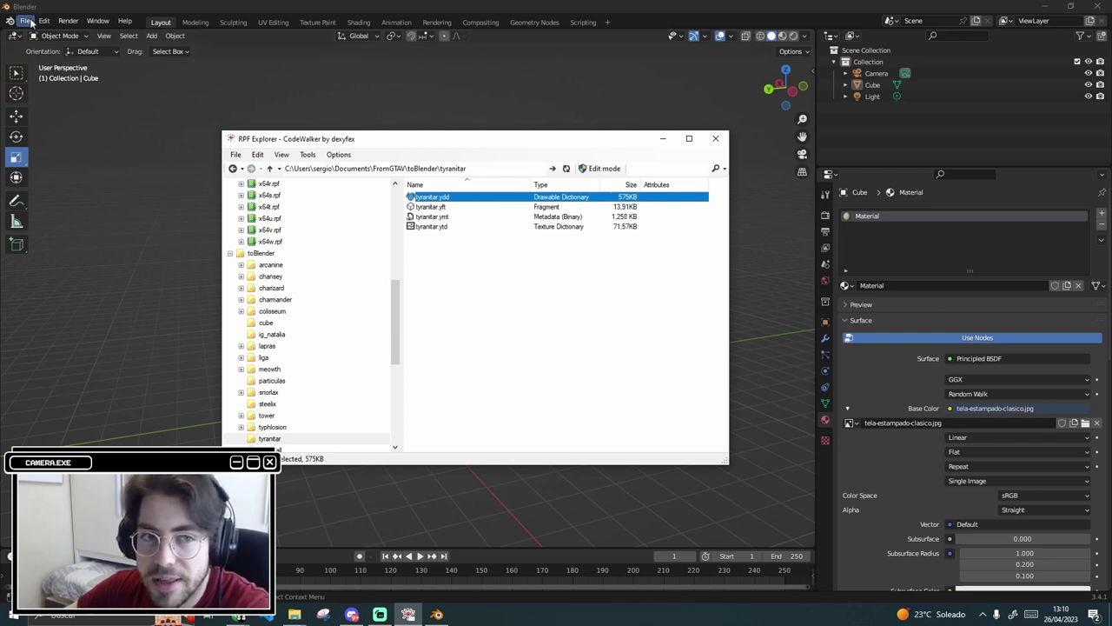
pyautogui.click(122, 121)
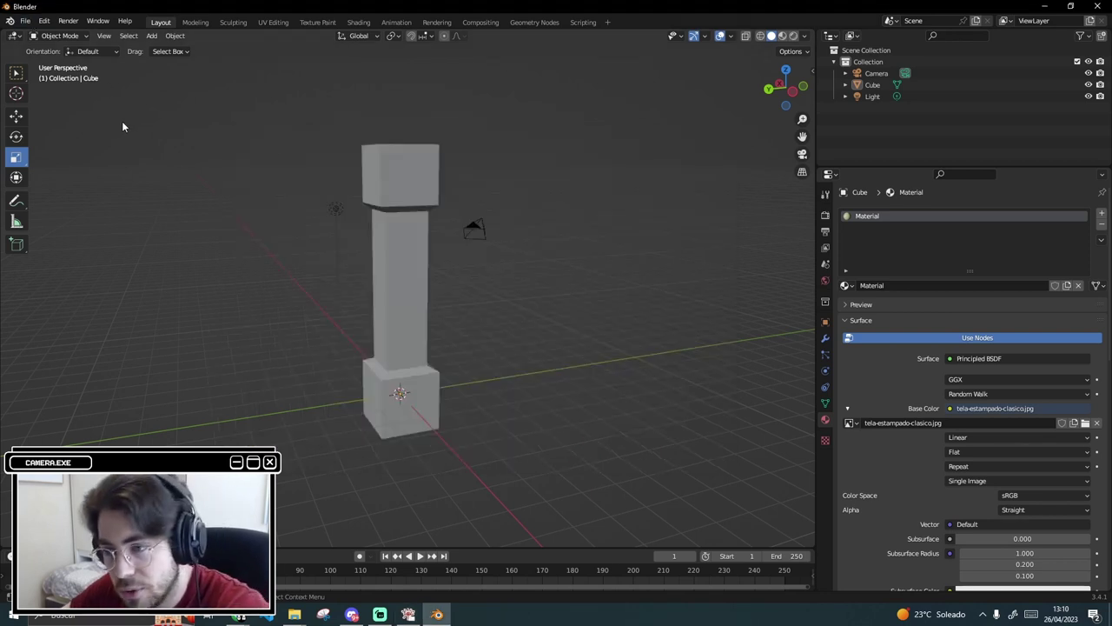
pyautogui.click(25, 21)
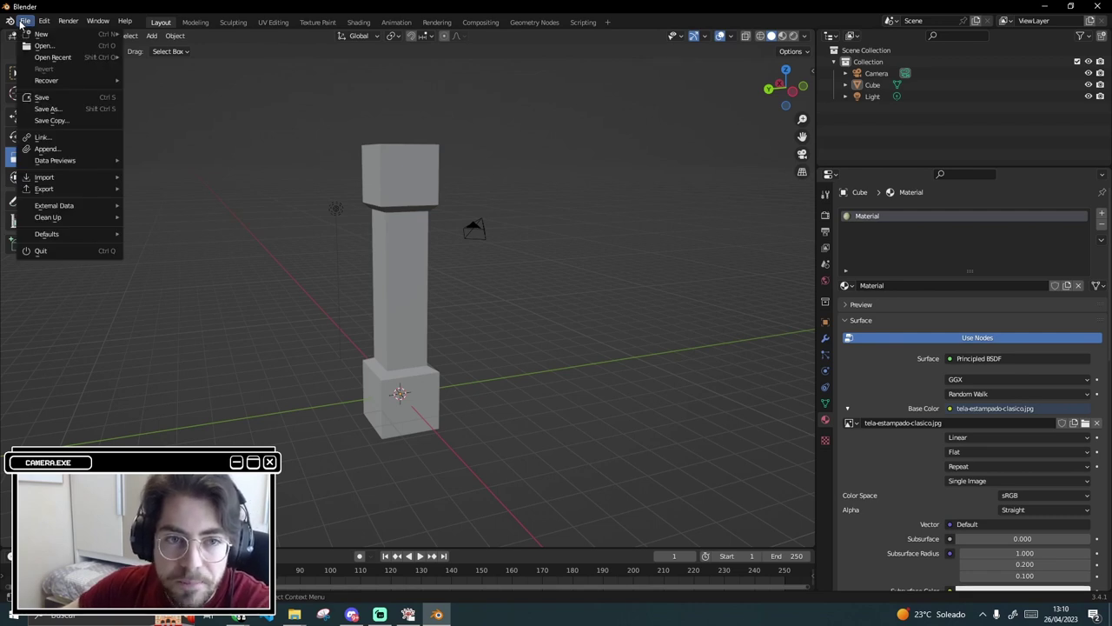
pyautogui.moveTo(43, 20)
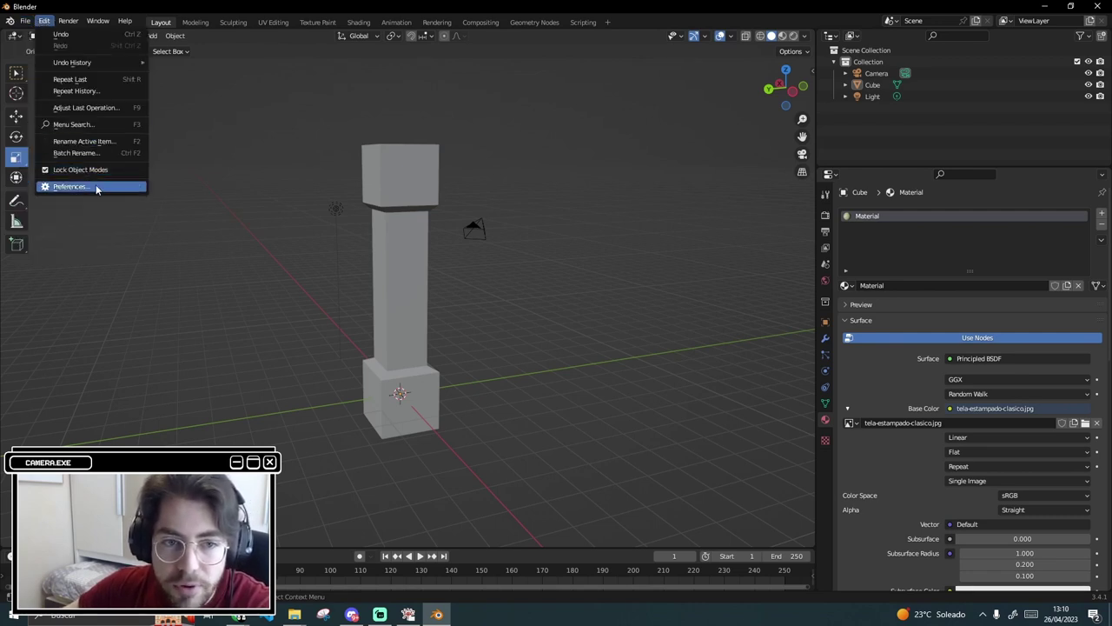
pyautogui.click(96, 184)
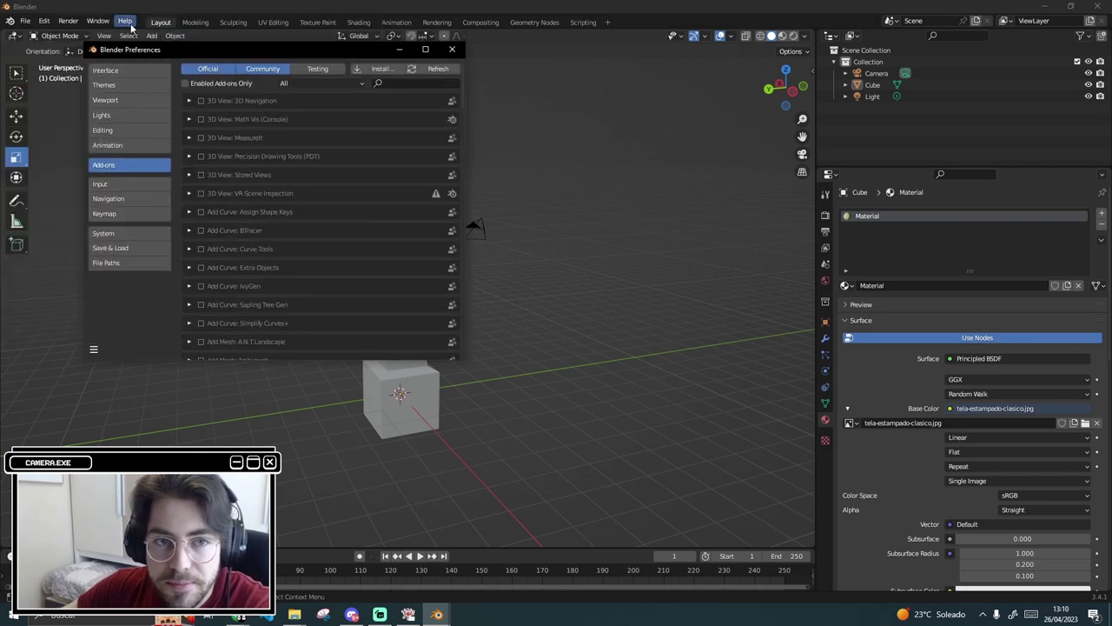
pyautogui.click(371, 69)
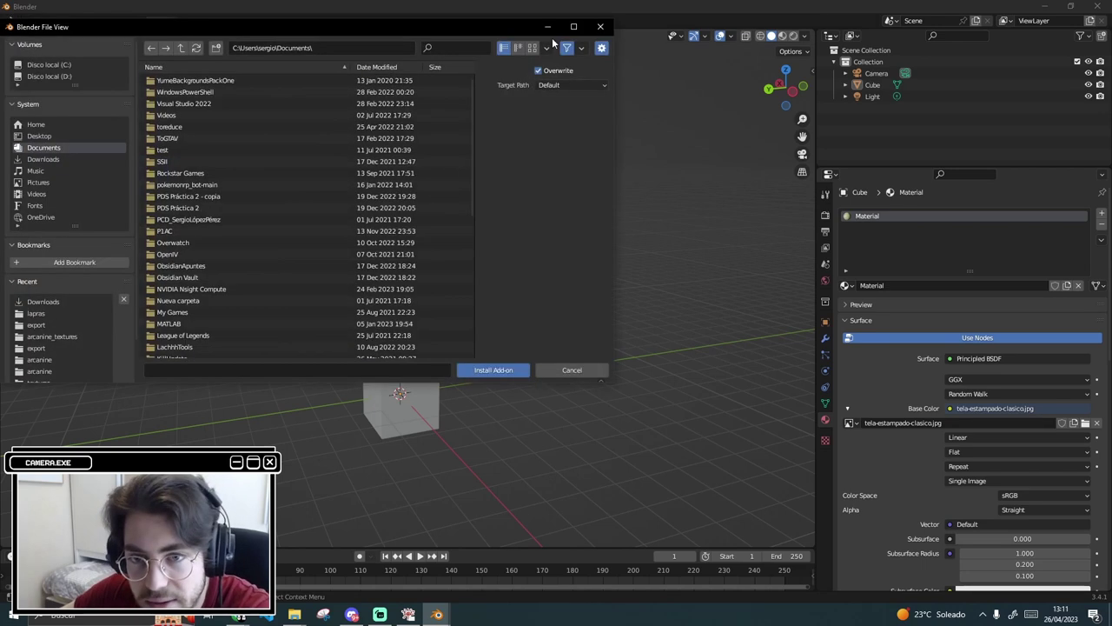
pyautogui.click(602, 29)
pyautogui.scroll(-5, 334, 177)
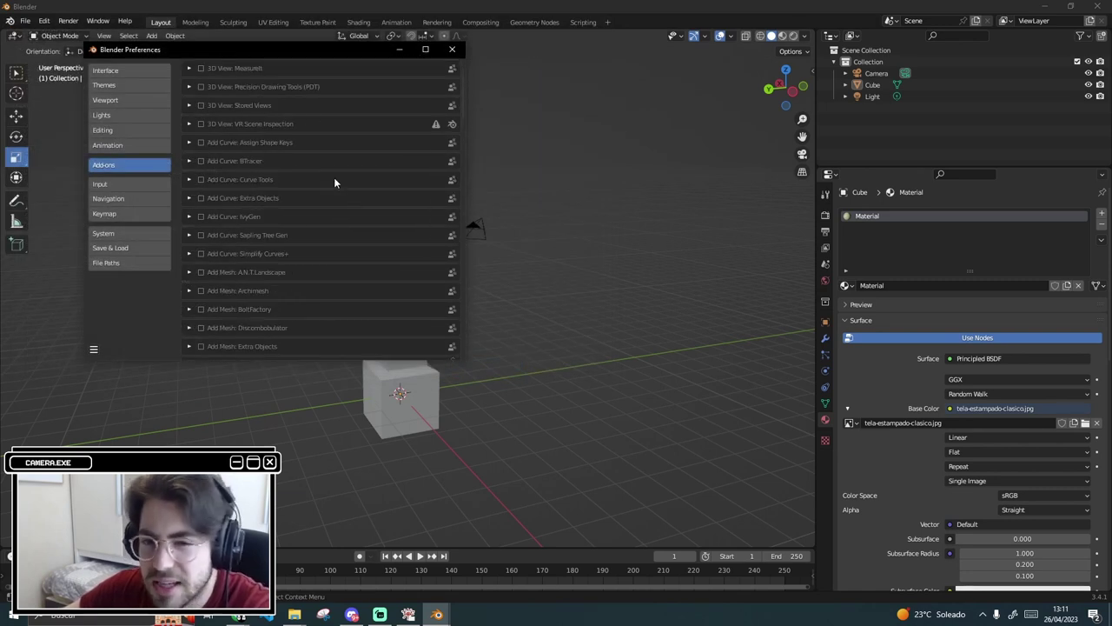
pyautogui.scroll(-3, 334, 178)
pyautogui.scroll(-5, 334, 177)
pyautogui.scroll(-5, 334, 181)
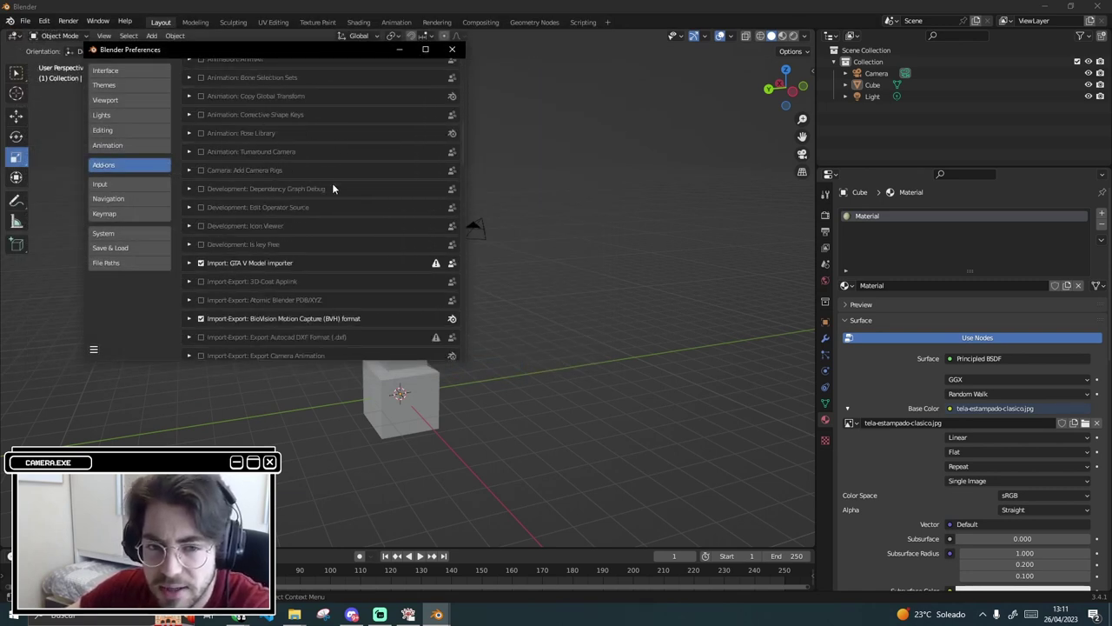
pyautogui.scroll(-1, 331, 193)
pyautogui.scroll(-2, 331, 197)
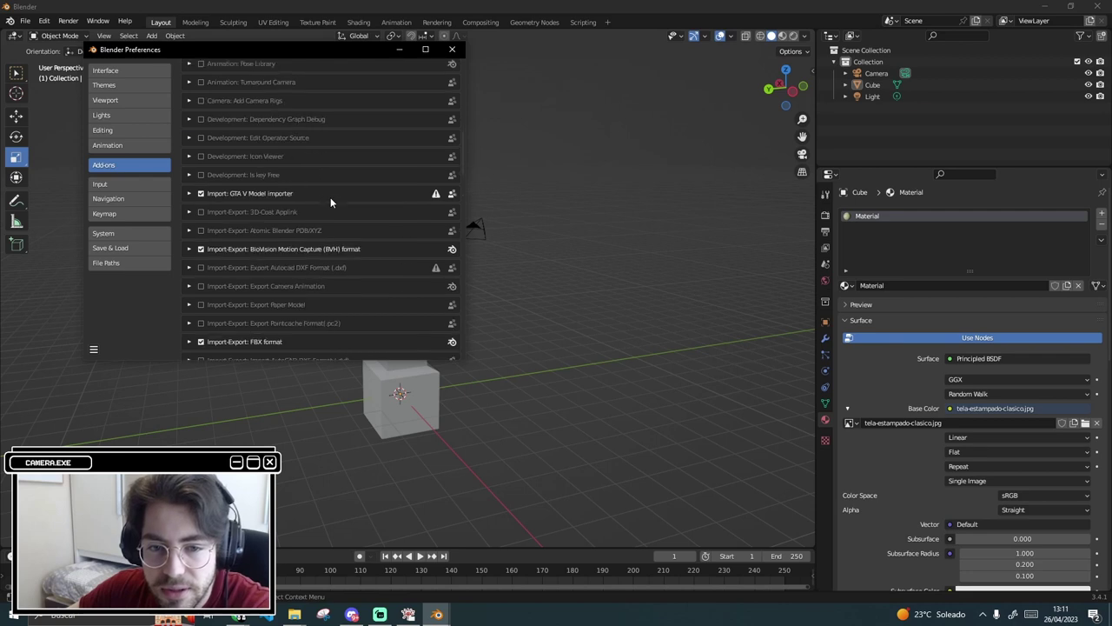
pyautogui.scroll(-4, 330, 198)
pyautogui.scroll(-5, 330, 197)
pyautogui.scroll(-3, 332, 240)
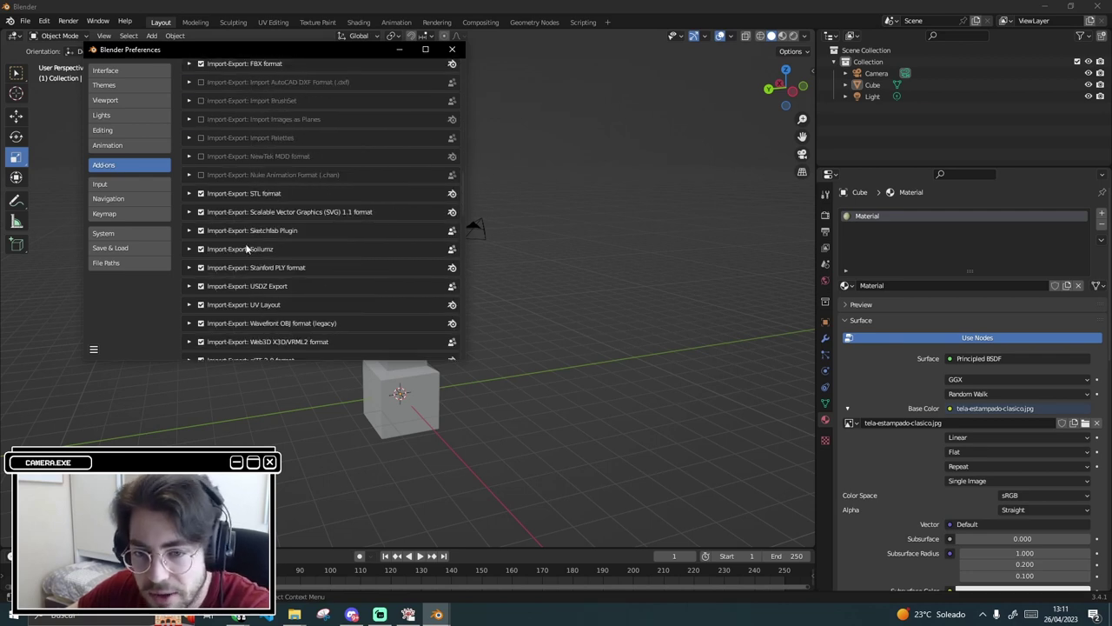
pyautogui.click(453, 50)
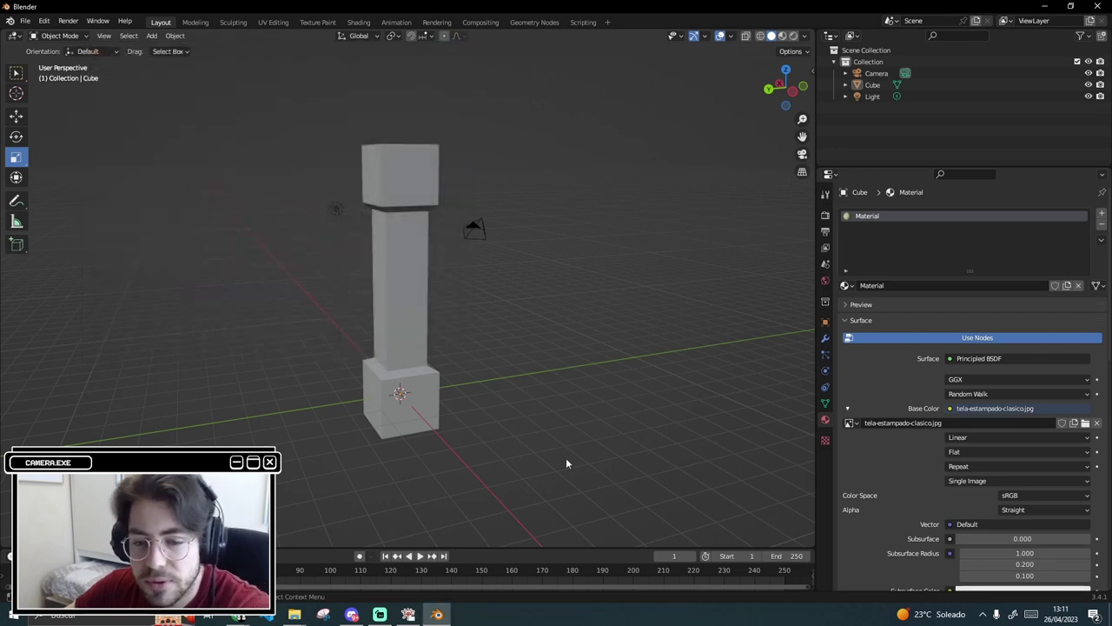
# - In CodeWalker, start exporting tyranitar.ydd as XML into the tyranitar folder, discarding an extra new folder
pyautogui.click(408, 614)
pyautogui.rightClick(484, 203)
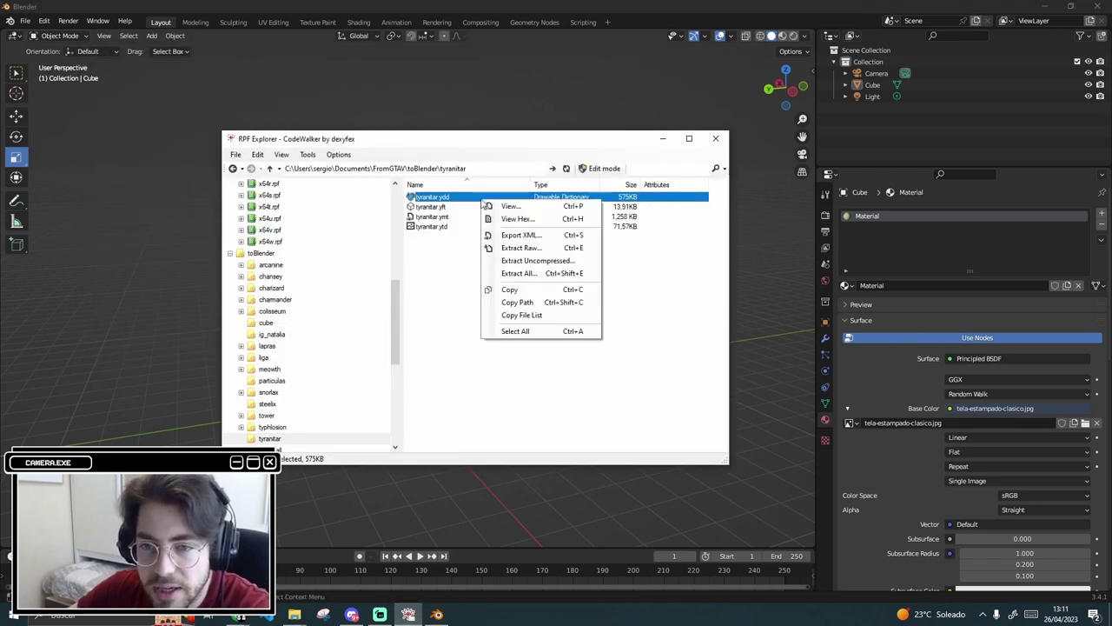
pyautogui.click(522, 235)
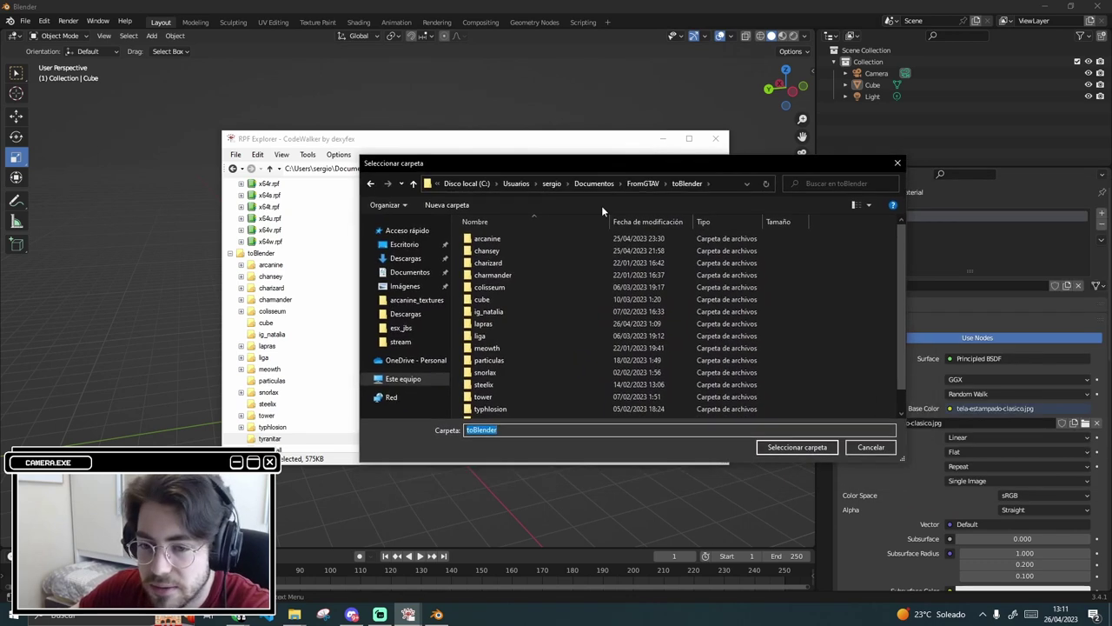
pyautogui.doubleClick(536, 398)
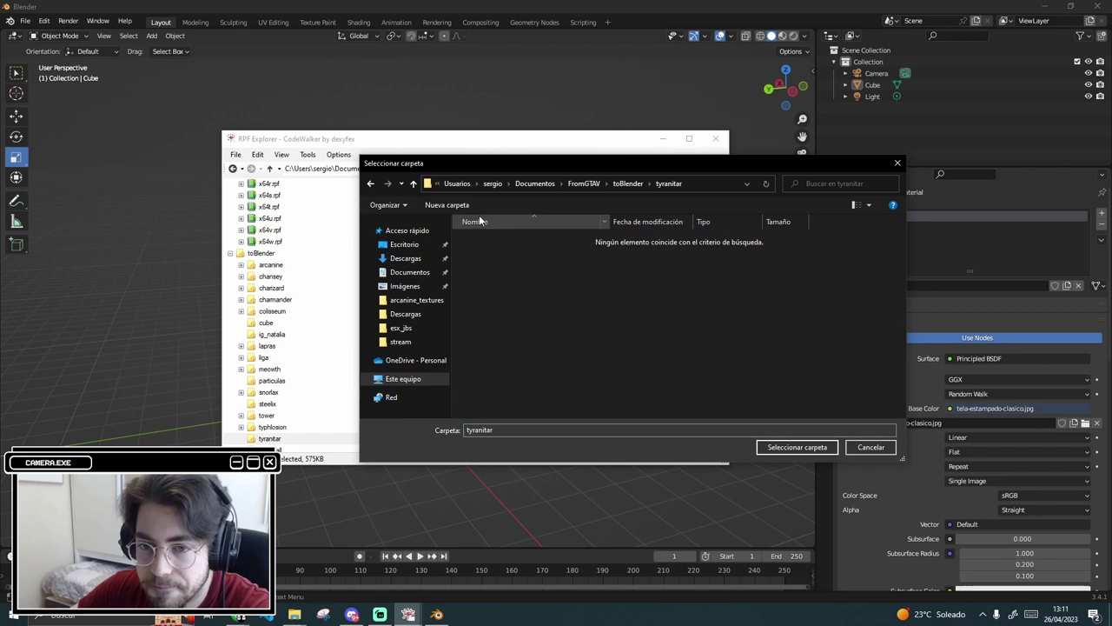
pyautogui.click(447, 205)
pyautogui.press('Return')
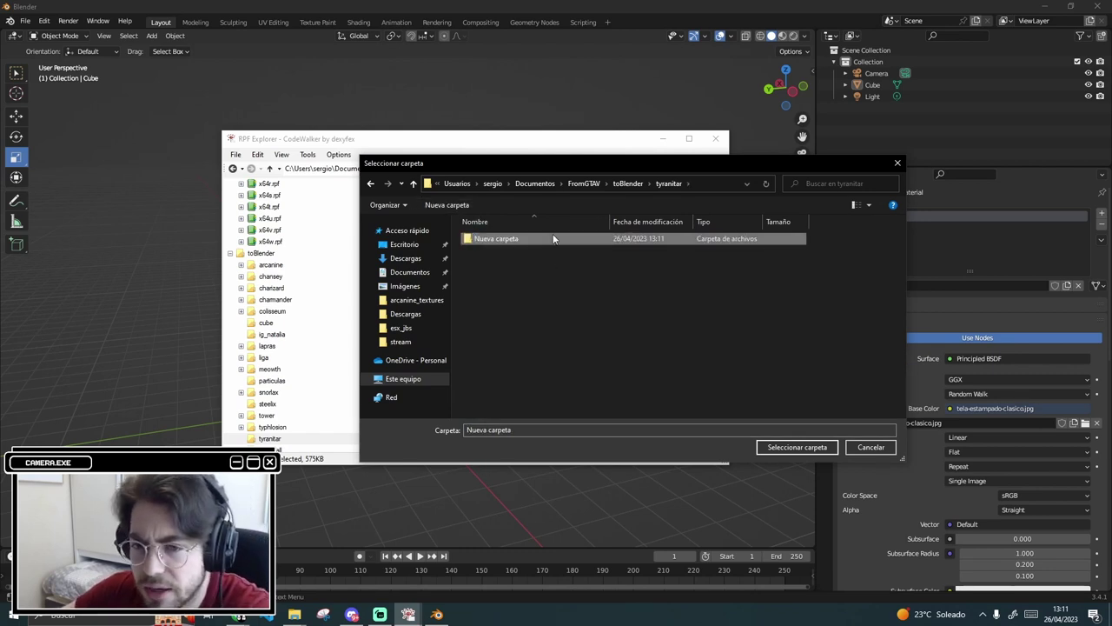
pyautogui.rightClick(554, 239)
pyautogui.click(419, 514)
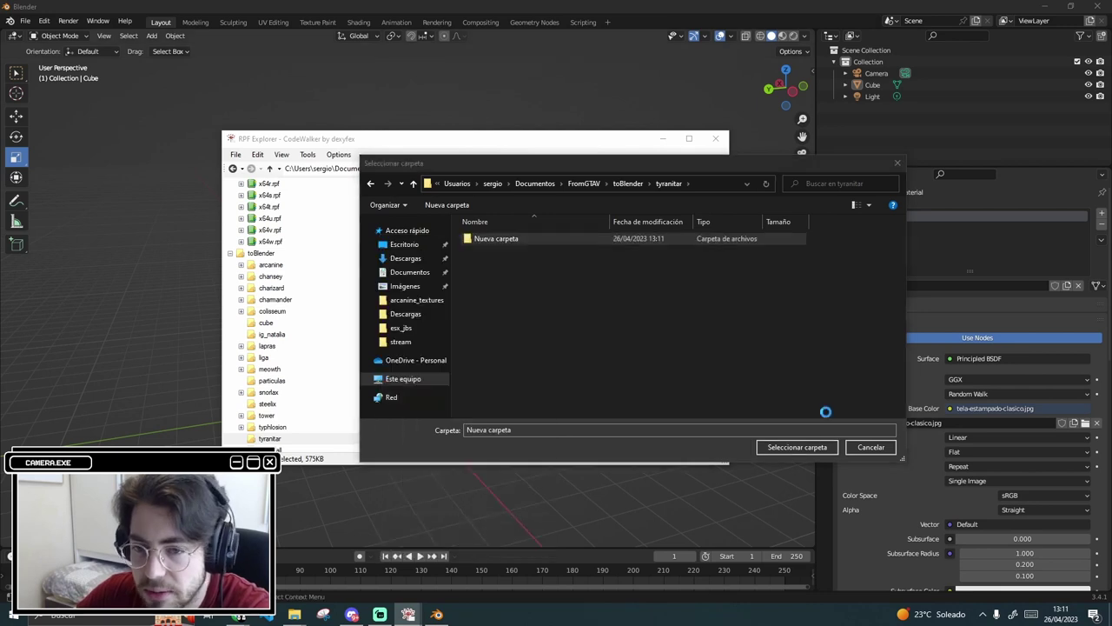
# - Confirm the destination, dismiss the export error, then retry and cancel the tyranitar.ydd XML export
pyautogui.click(792, 447)
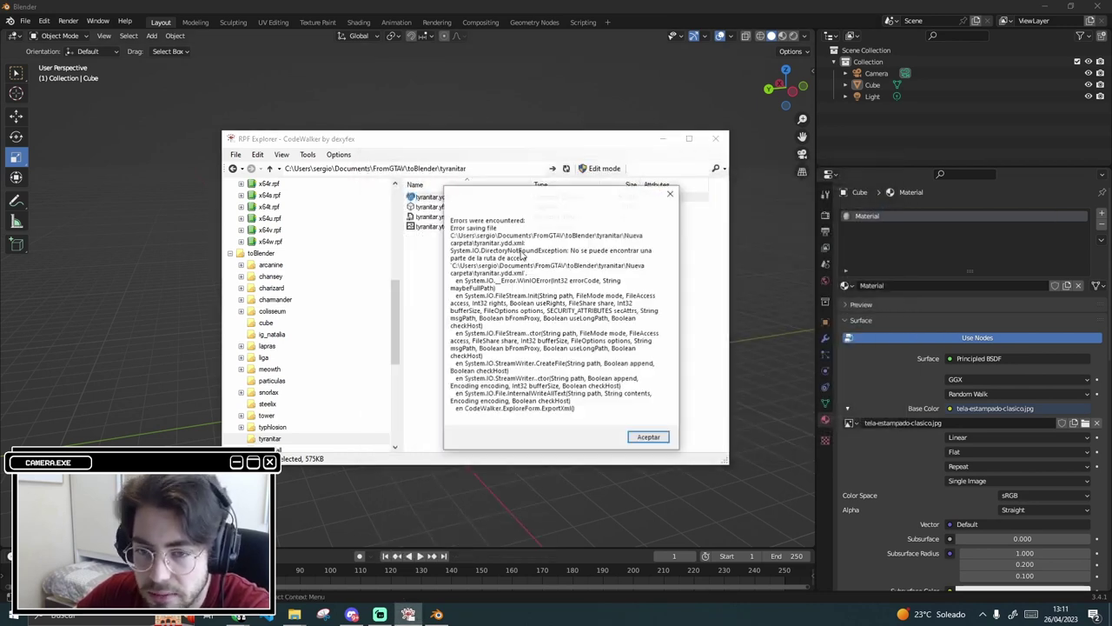
pyautogui.click(666, 197)
pyautogui.rightClick(458, 198)
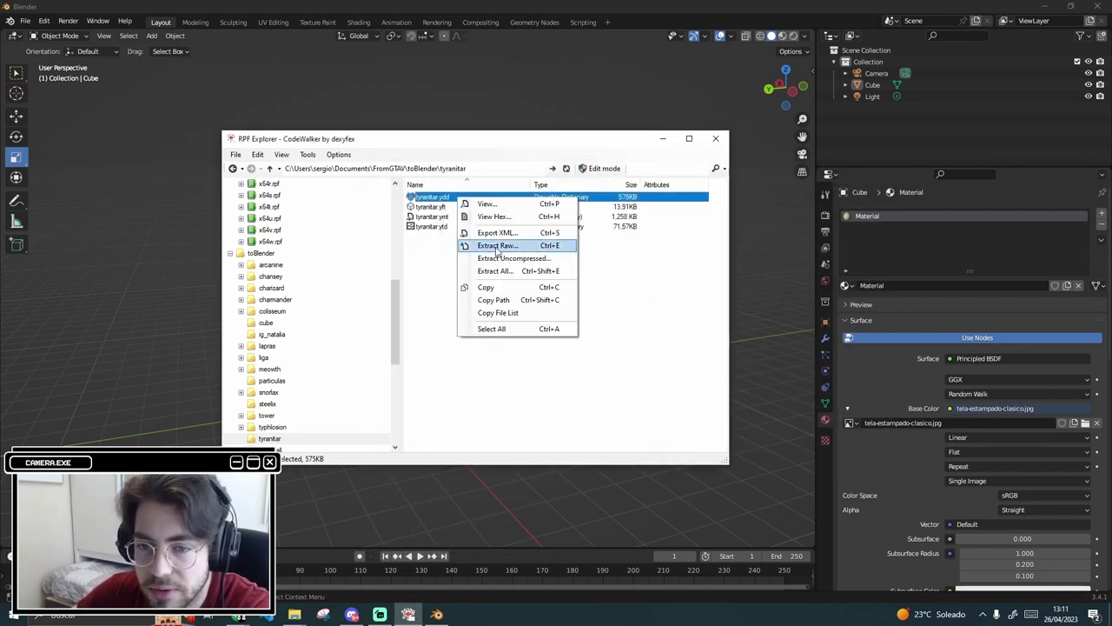
pyautogui.click(508, 236)
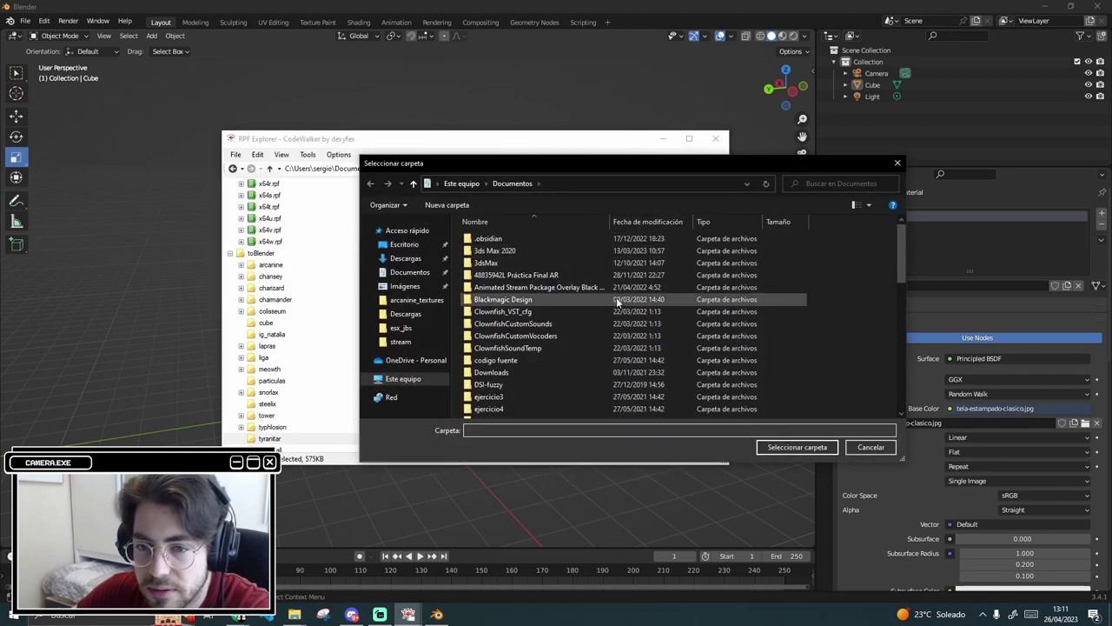
pyautogui.click(898, 162)
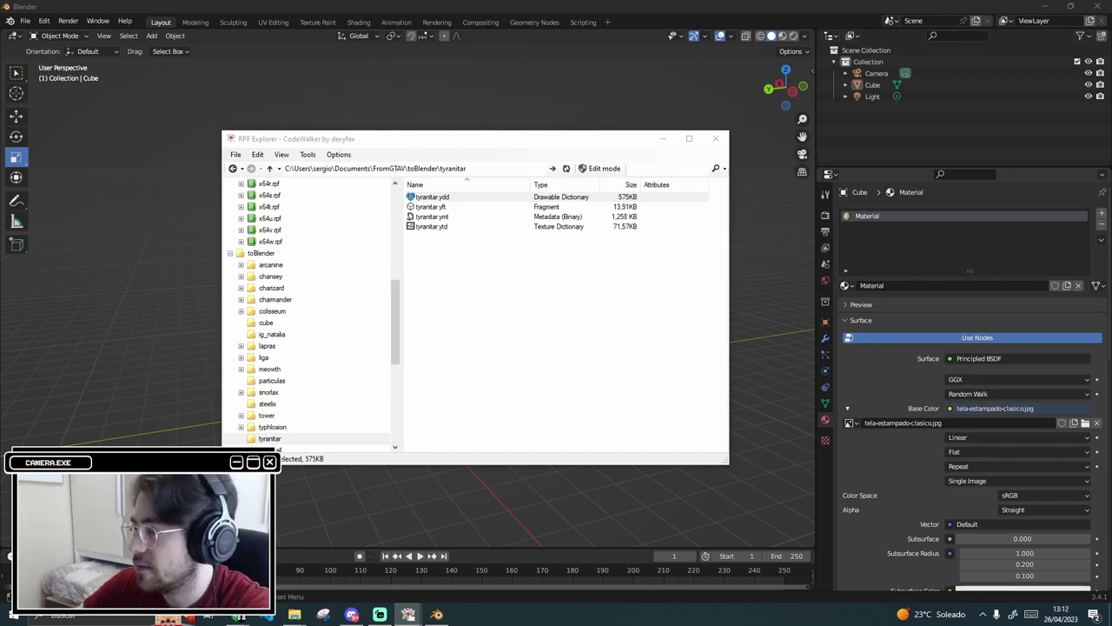
# - Export the tyranitar.ytd texture dictionary as XML and return to Blender
pyautogui.rightClick(463, 227)
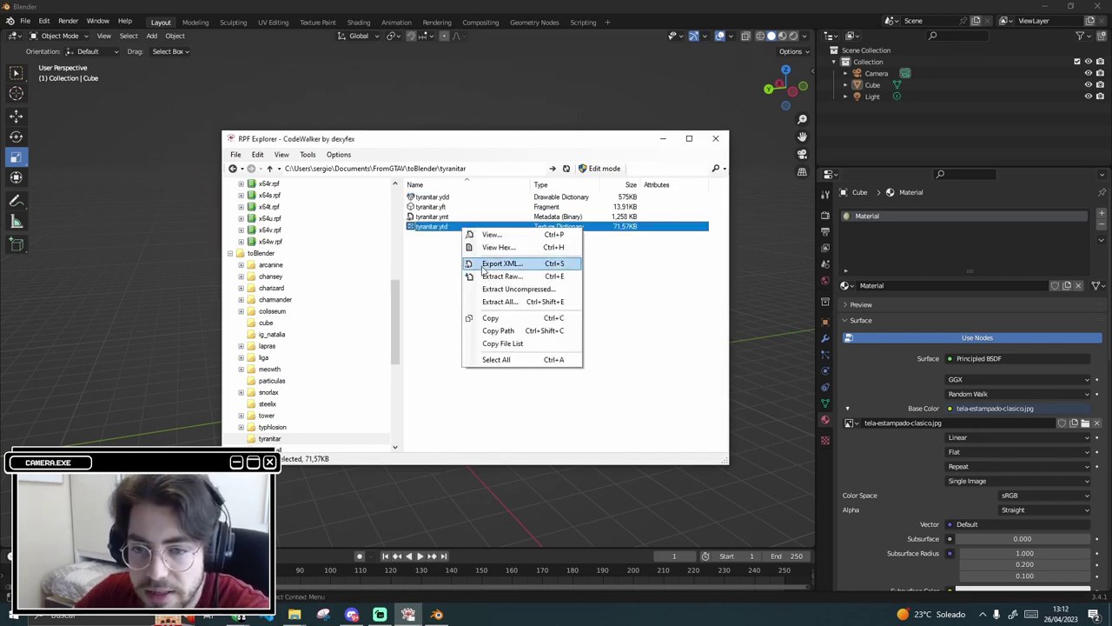
pyautogui.click(488, 266)
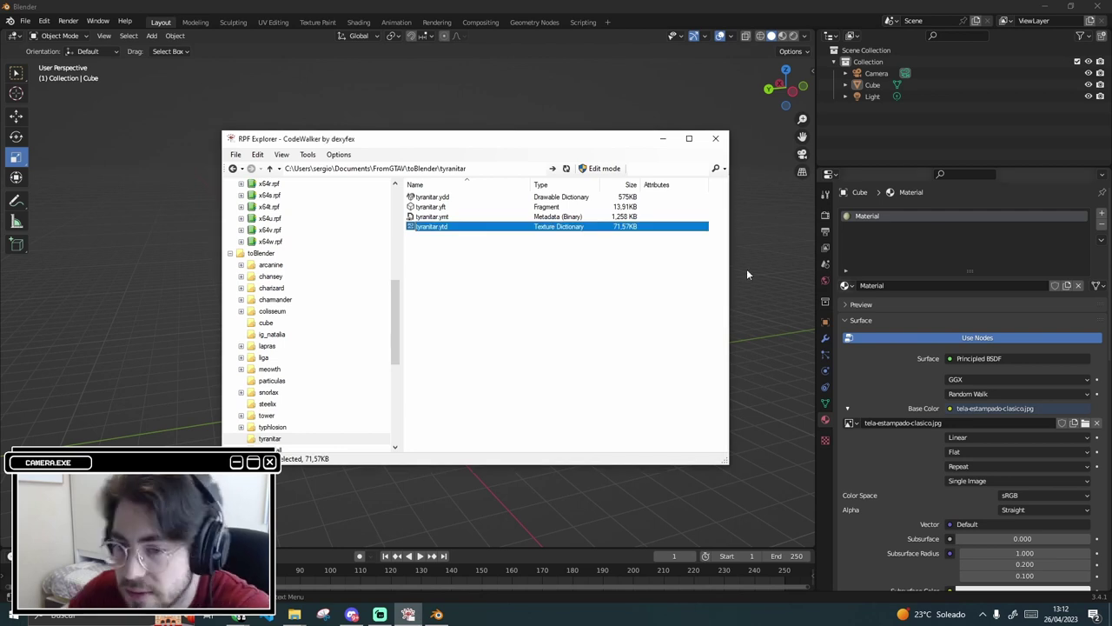
pyautogui.click(378, 123)
# - Delete the Cube column with the Delete key, then undo to restore it
pyautogui.moveTo(458, 167); pyautogui.dragTo(626, 147, button='middle')
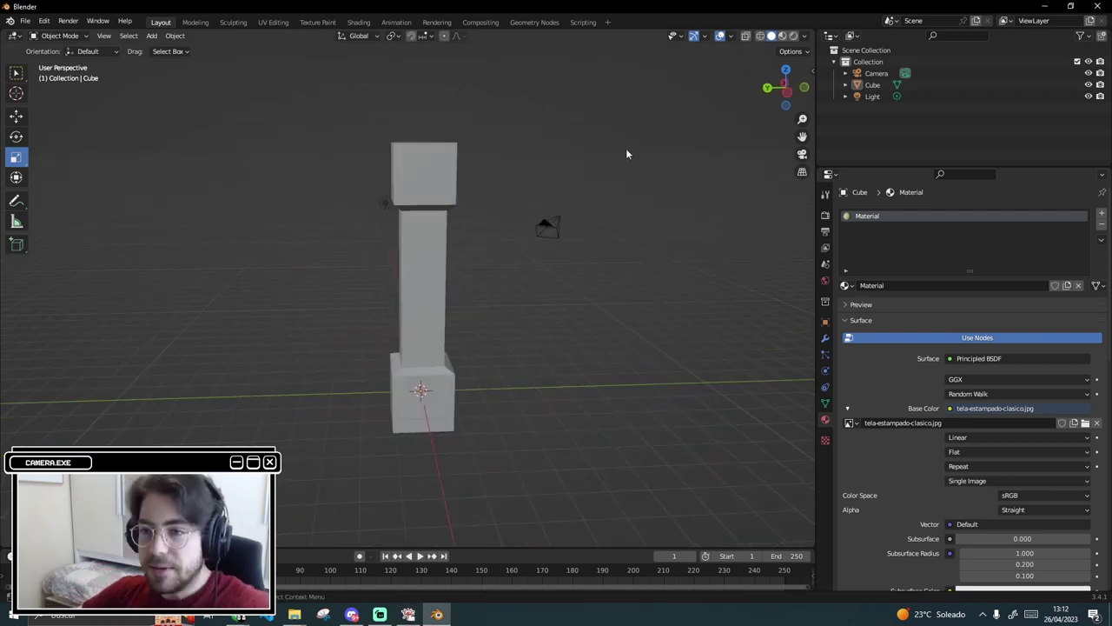
pyautogui.click(873, 85)
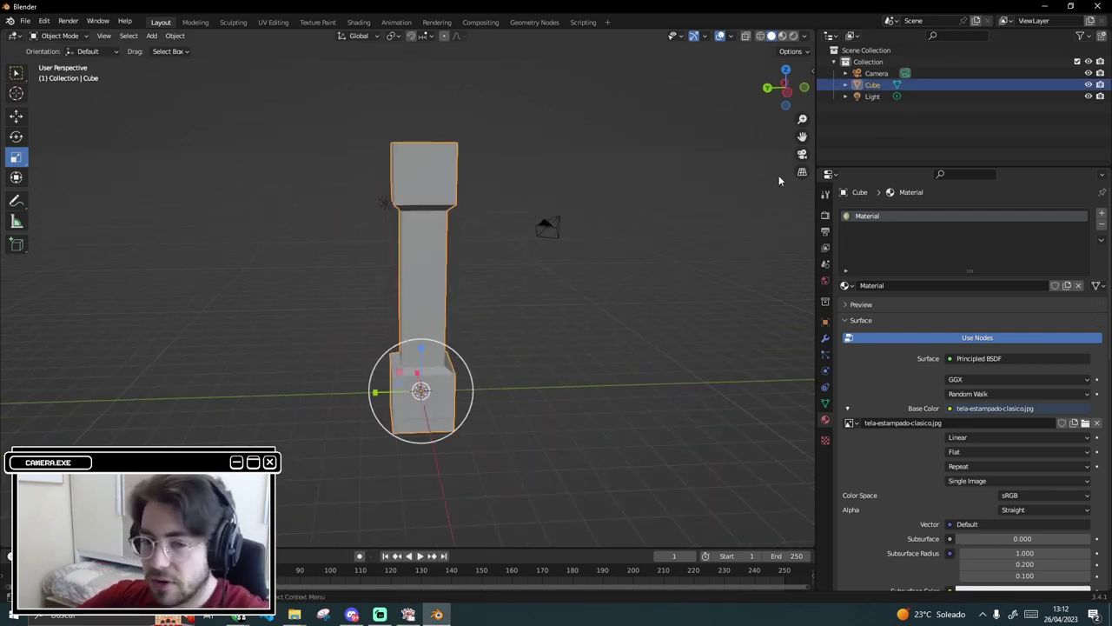
pyautogui.press('Delete')
pyautogui.moveTo(614, 250); pyautogui.dragTo(597, 272, button='middle')
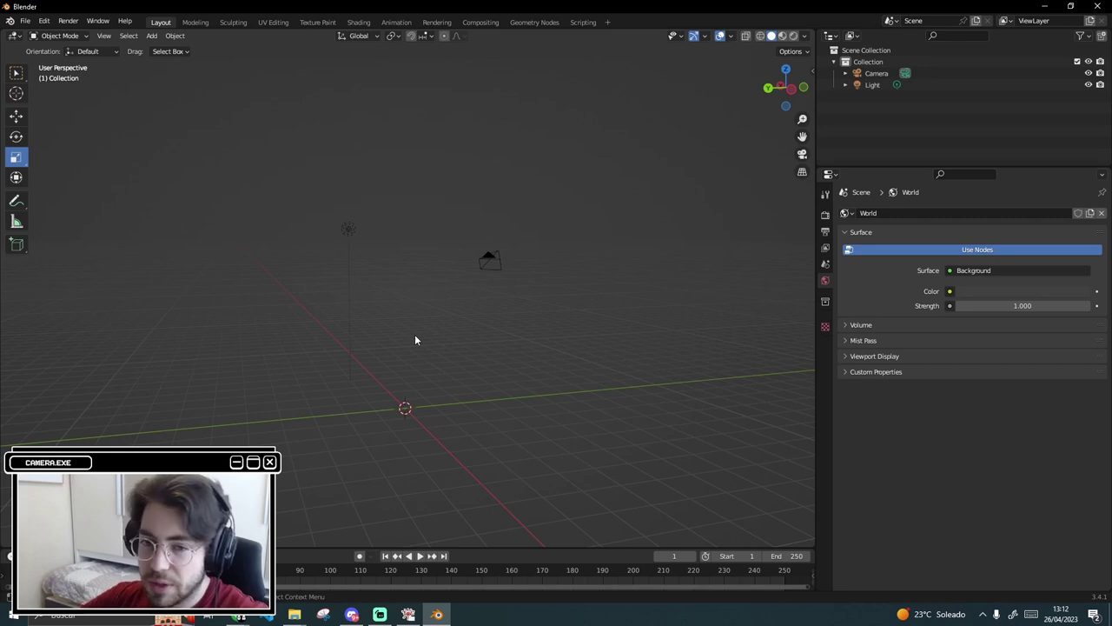
pyautogui.hotkey('ctrl', 'z')
# - Select the Cube with its child mesh via Select Hierarchy and delete them from the Outliner
pyautogui.rightClick(424, 283)
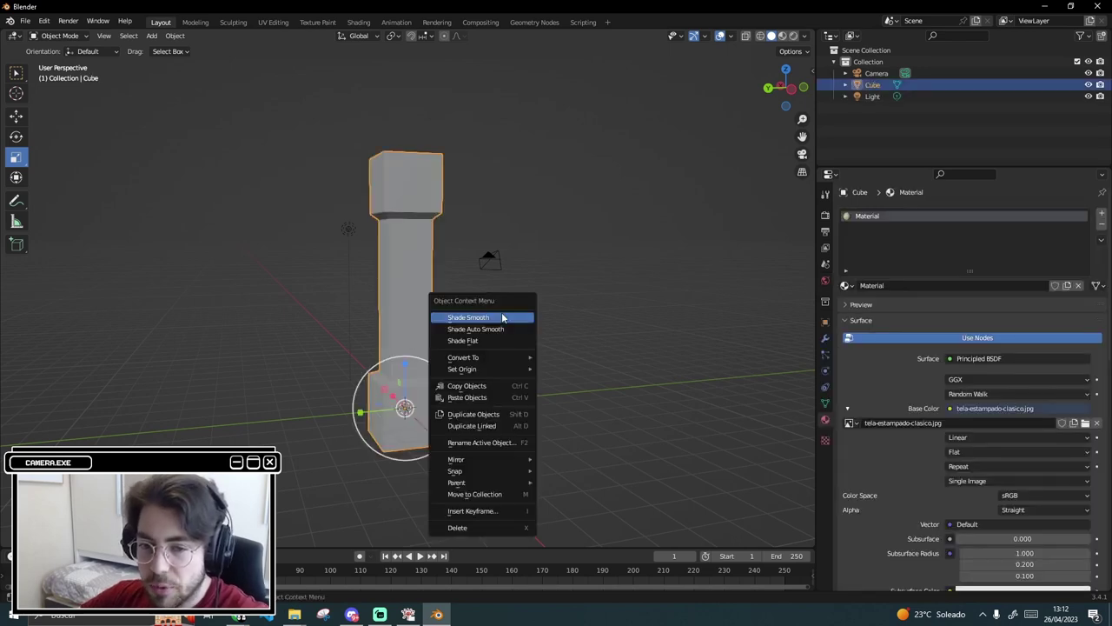
pyautogui.click(421, 265)
pyautogui.rightClick(425, 249)
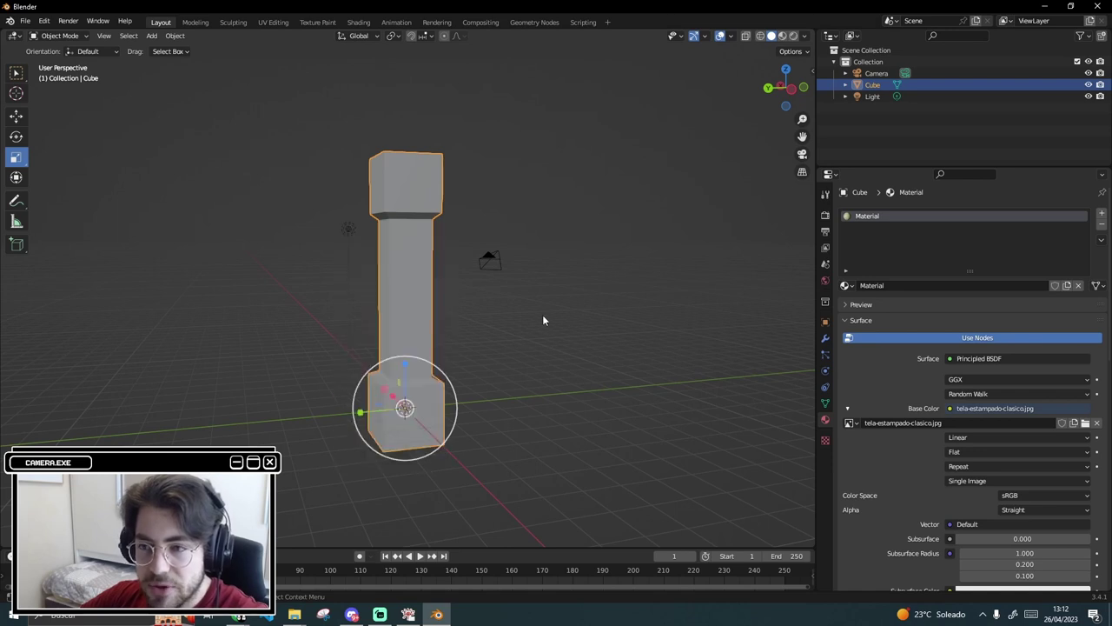
pyautogui.rightClick(873, 86)
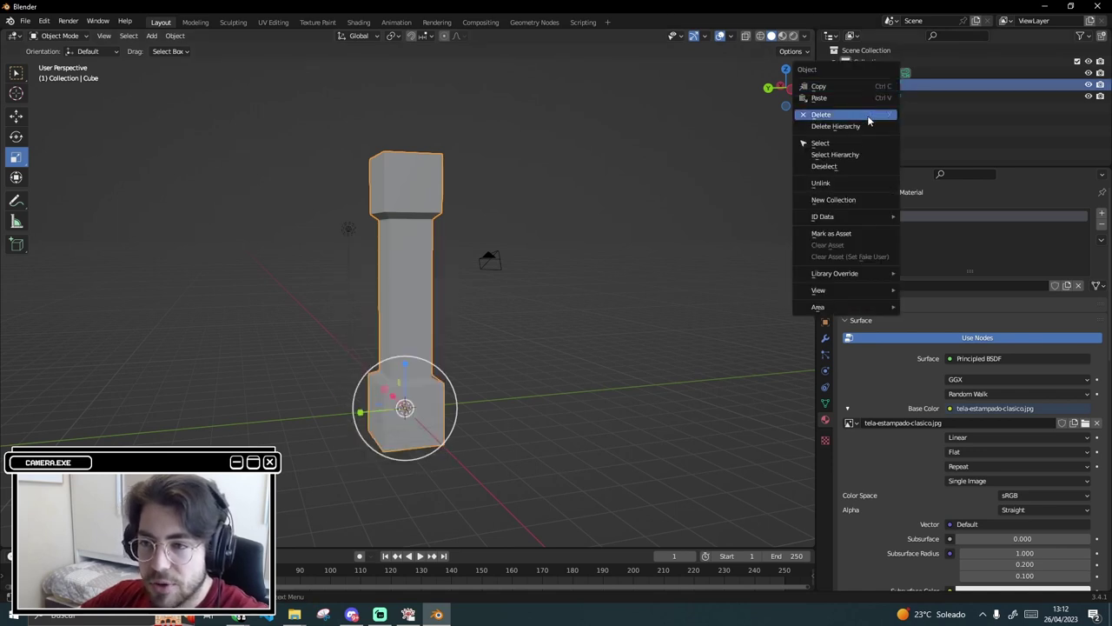
pyautogui.rightClick(405, 257)
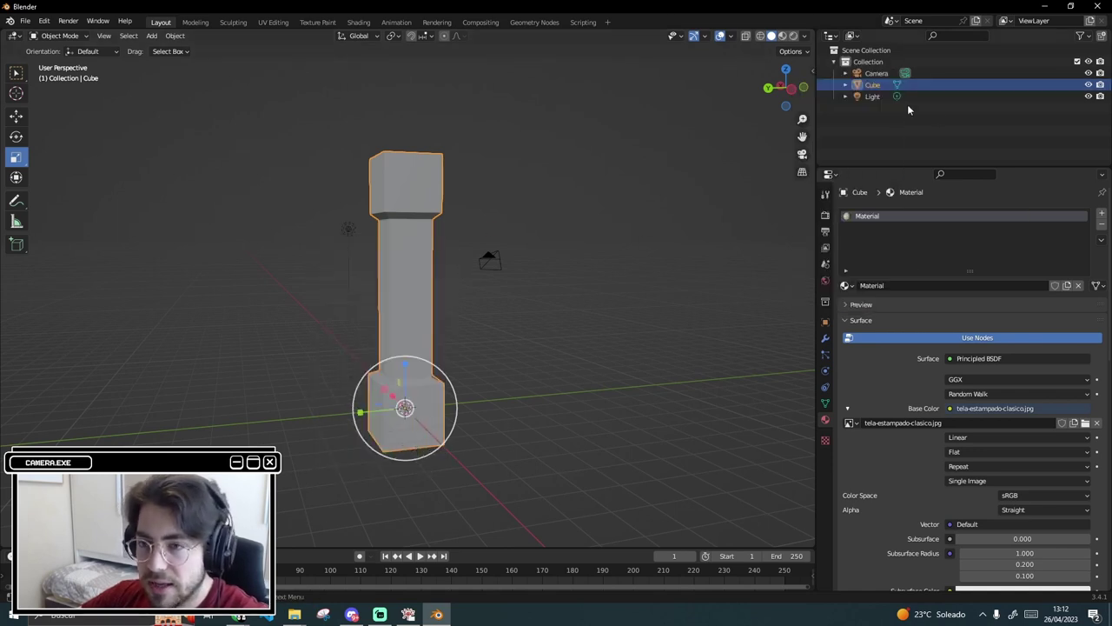
pyautogui.rightClick(889, 87)
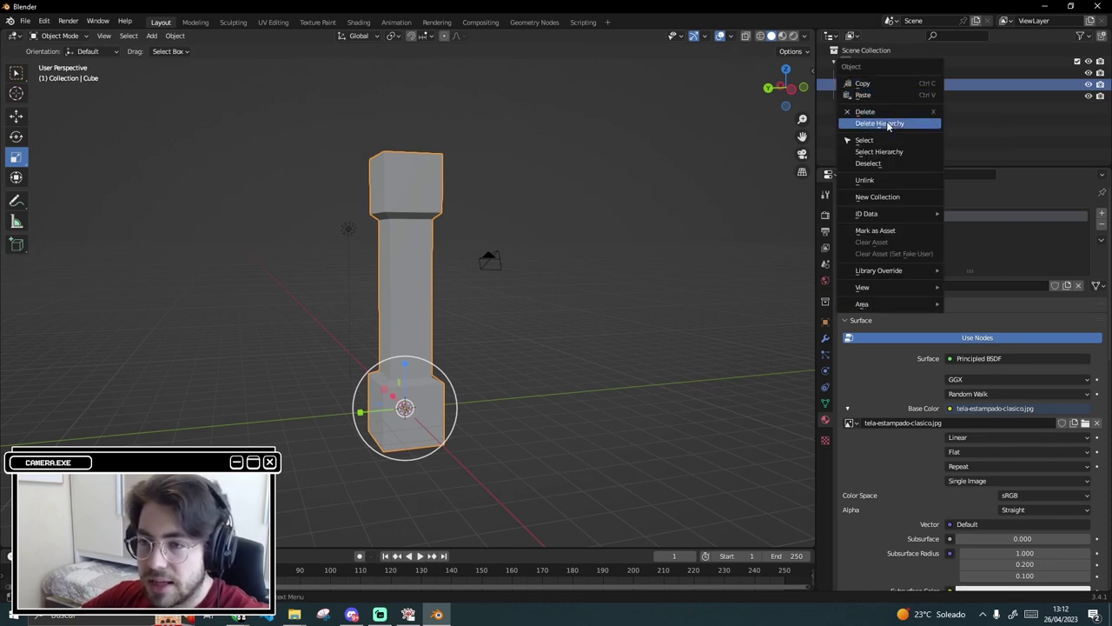
pyautogui.click(875, 152)
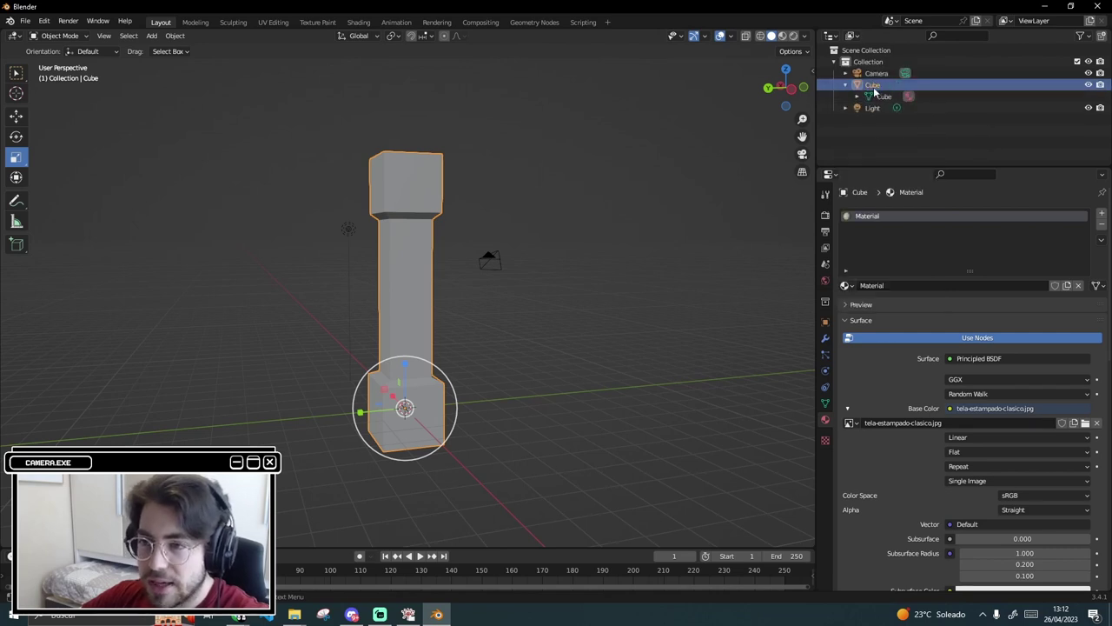
pyautogui.rightClick(848, 96)
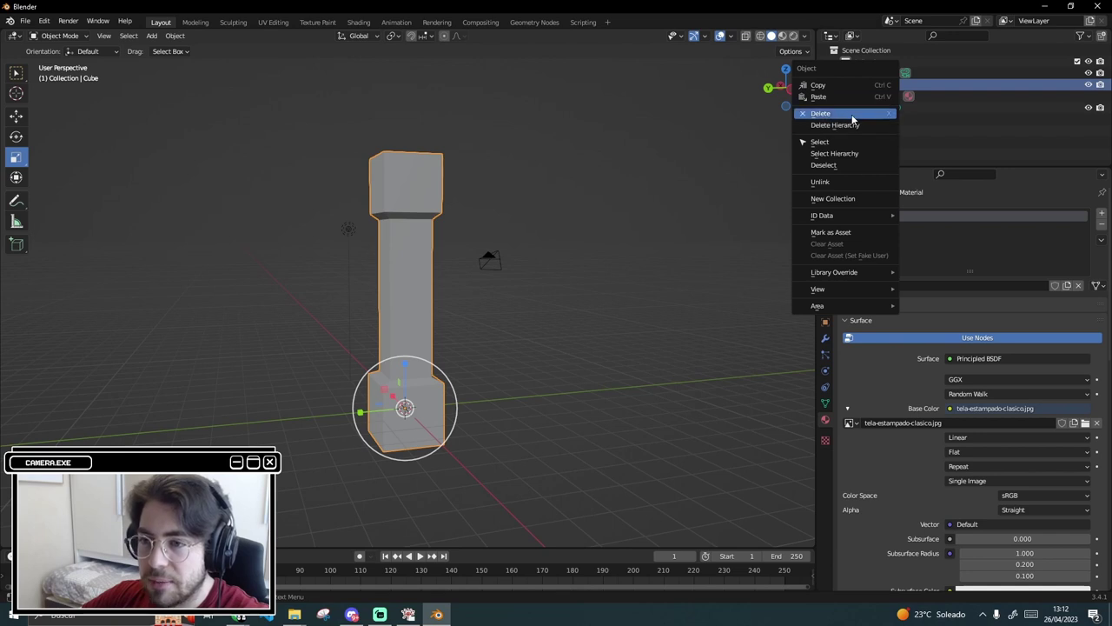
pyautogui.click(847, 114)
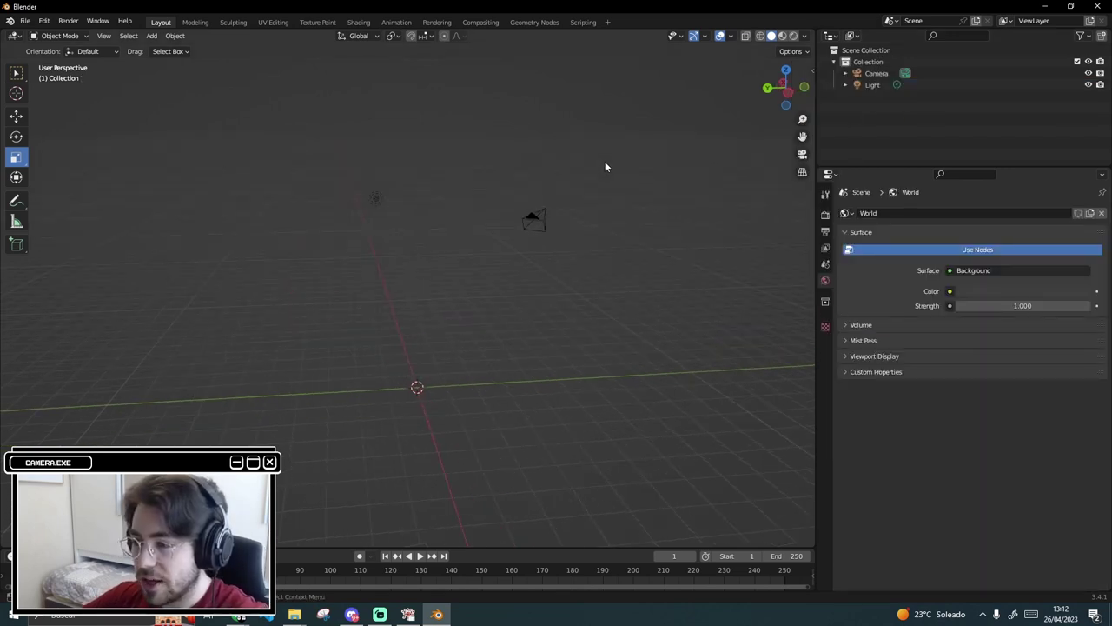
# - Import tyranitar.ydd.xml as Codewalker XML, navigating from the lapras folder up to toBlender\tyranitar
pyautogui.click(25, 21)
pyautogui.moveTo(45, 177)
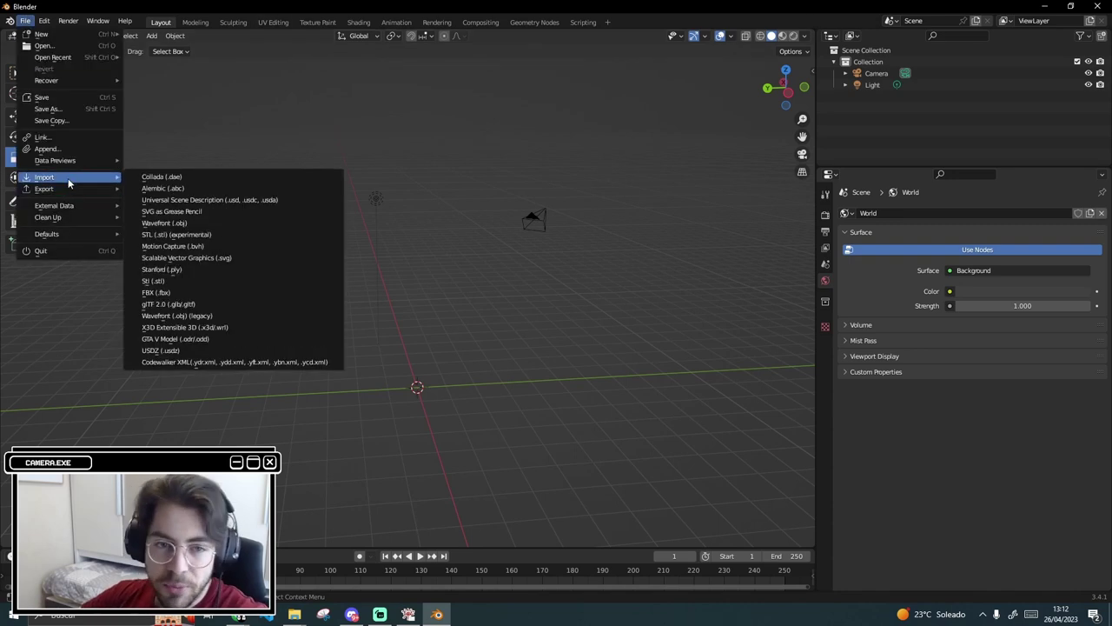
pyautogui.click(213, 364)
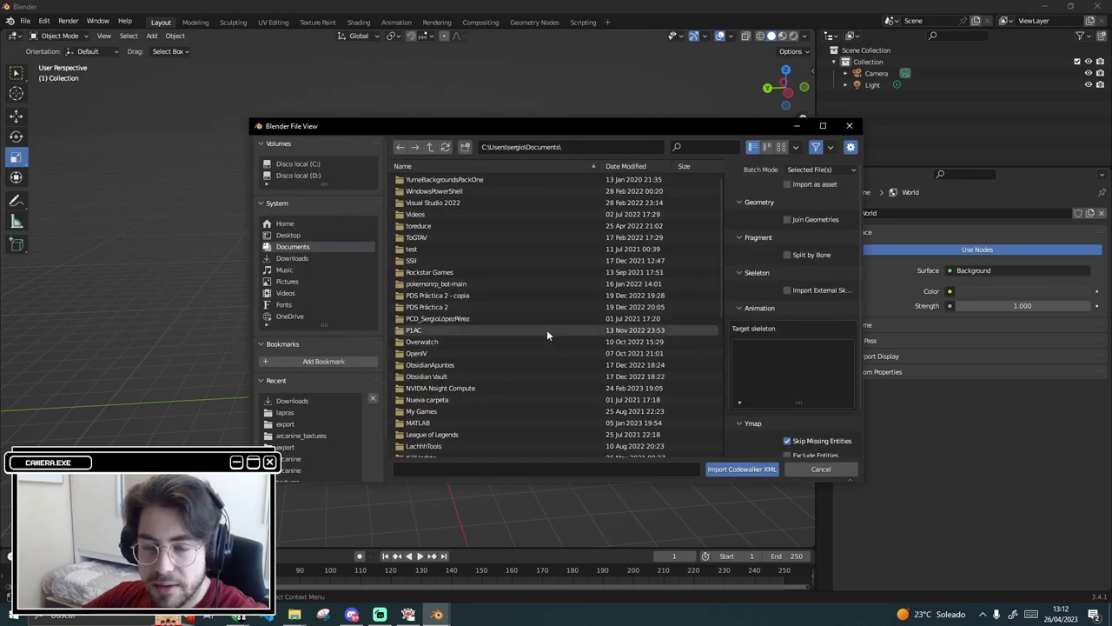
pyautogui.click(291, 412)
pyautogui.click(634, 147)
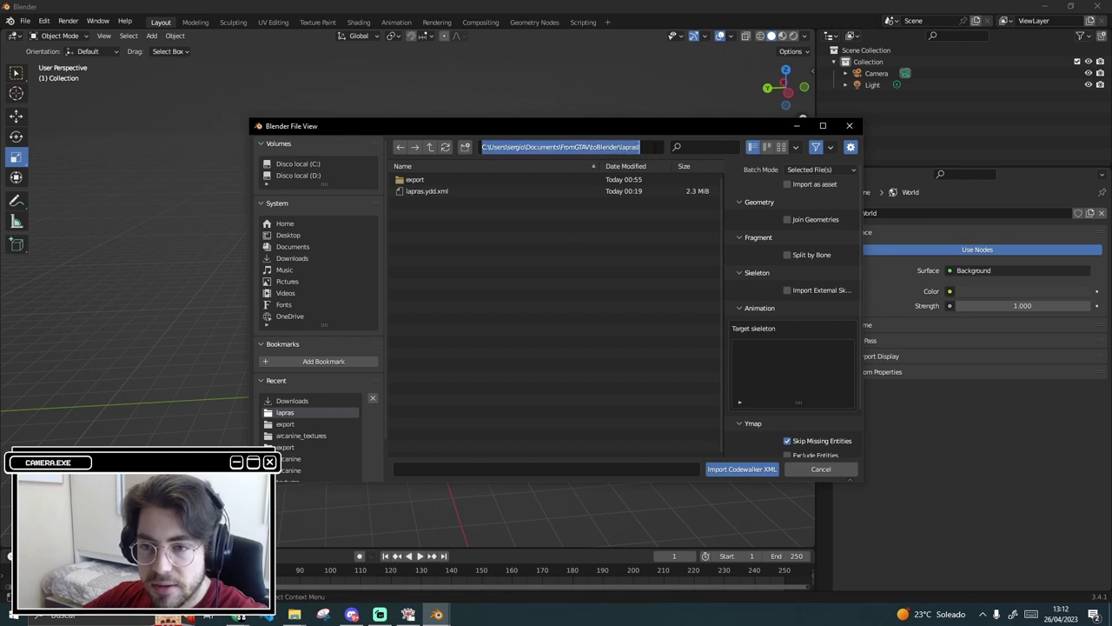
pyautogui.moveTo(640, 147); pyautogui.dragTo(620, 147)
pyautogui.press('BackSpace')
pyautogui.press('Return')
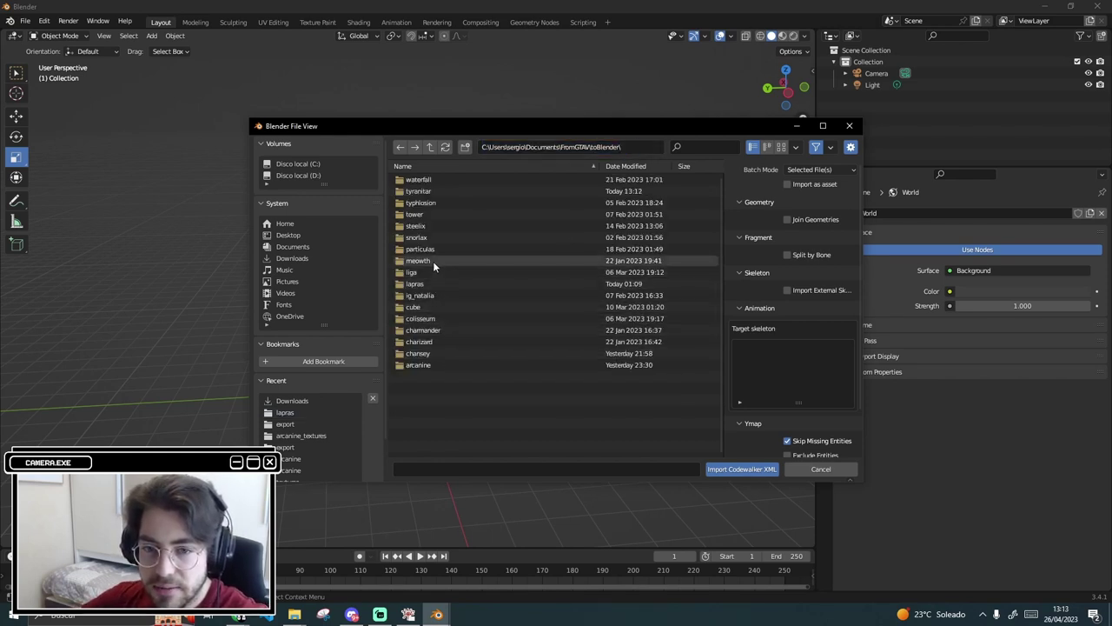
pyautogui.doubleClick(435, 190)
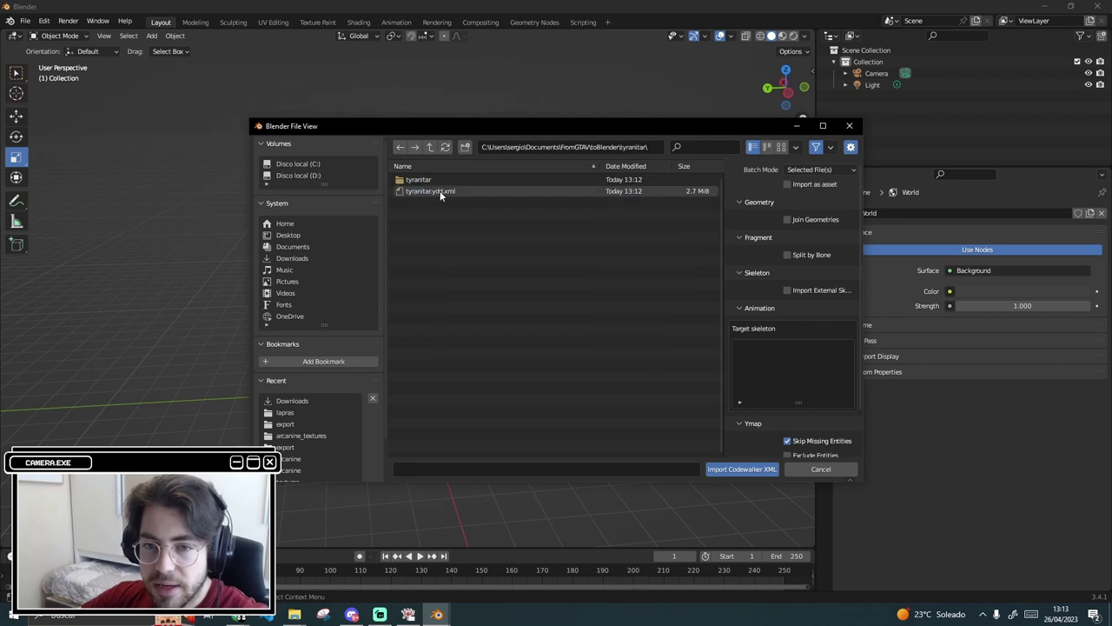
pyautogui.doubleClick(437, 191)
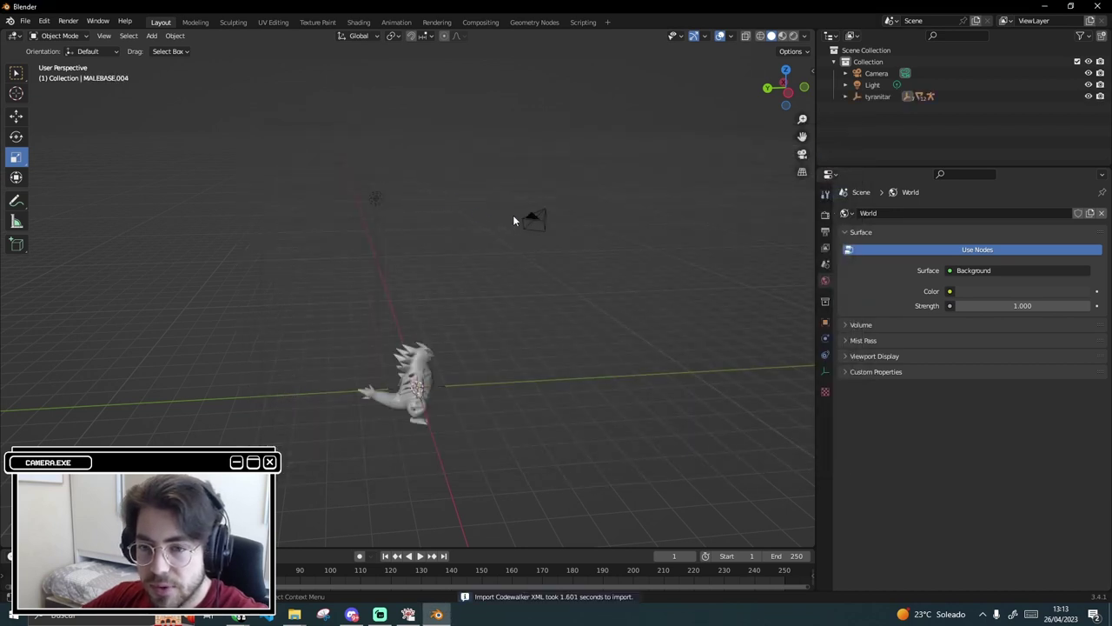
# - Orbit and zoom in on the imported Tyranitar, briefly browsing the File menu's export formats
pyautogui.moveTo(568, 258)
pyautogui.mouseDown(button='middle')
pyautogui.moveTo(465, 266)
pyautogui.moveTo(614, 339)
pyautogui.moveTo(199, 137)
pyautogui.mouseUp(button='middle')
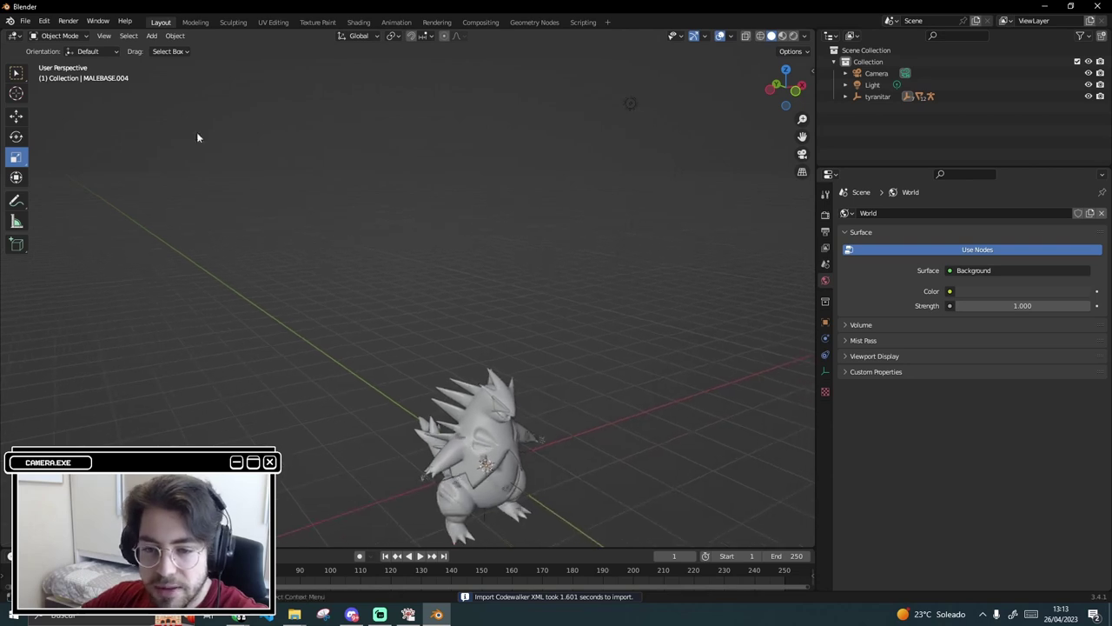
pyautogui.click(25, 20)
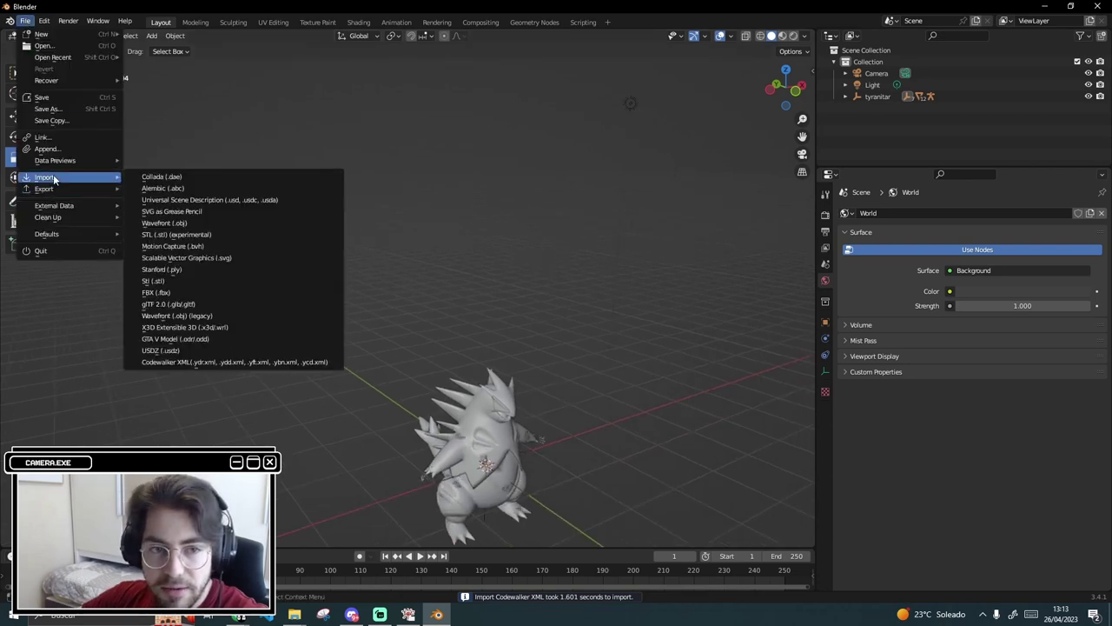
pyautogui.moveTo(44, 188)
pyautogui.click(188, 359)
pyautogui.moveTo(592, 325)
pyautogui.mouseDown(button='middle')
pyautogui.moveTo(565, 333)
pyautogui.moveTo(453, 159)
pyautogui.moveTo(504, 178)
pyautogui.moveTo(356, 212)
pyautogui.moveTo(493, 219)
pyautogui.moveTo(512, 228)
pyautogui.moveTo(470, 229)
pyautogui.moveTo(523, 243)
pyautogui.moveTo(392, 241)
pyautogui.moveTo(539, 229)
pyautogui.moveTo(609, 208)
pyautogui.mouseUp(button='middle')
pyautogui.scroll(3, 461, 182)
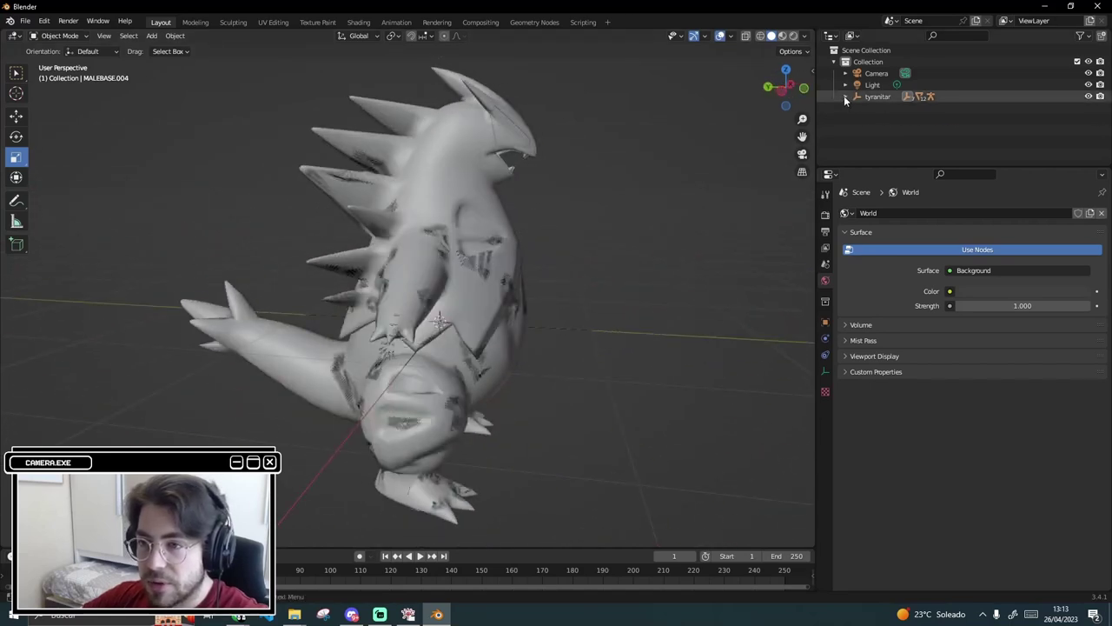
# - Expand tyranitar, MALEBASE.004 and MALEBASE in the Outliner, then orbit to the Tyranitar's front
pyautogui.click(843, 95)
pyautogui.click(857, 119)
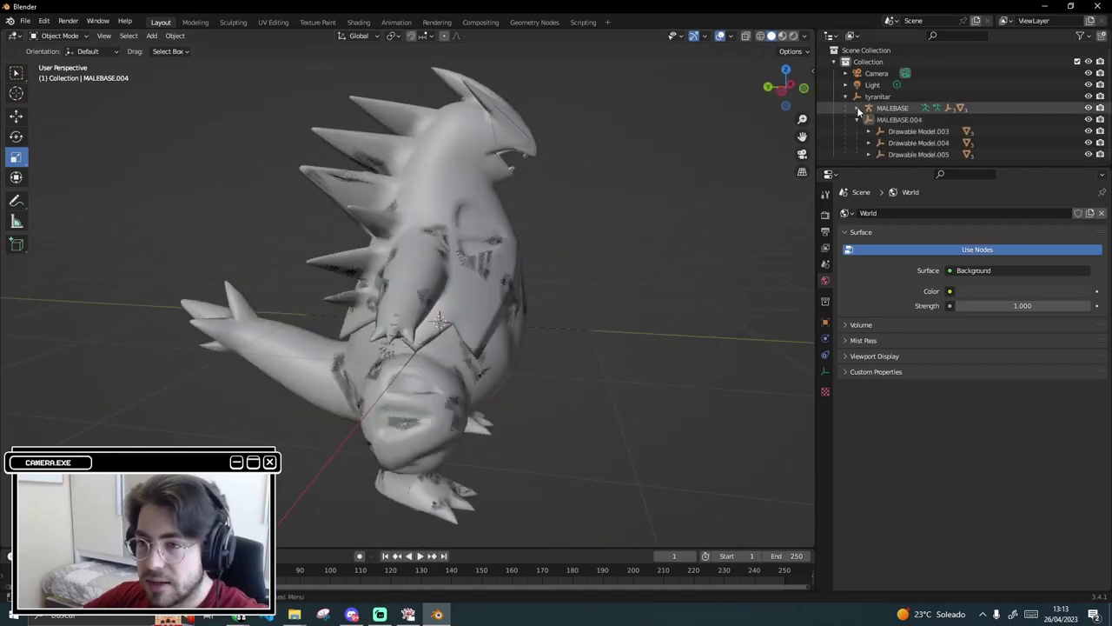
pyautogui.click(857, 108)
pyautogui.scroll(-1, 870, 96)
pyautogui.scroll(-2, 866, 69)
pyautogui.scroll(-1, 866, 74)
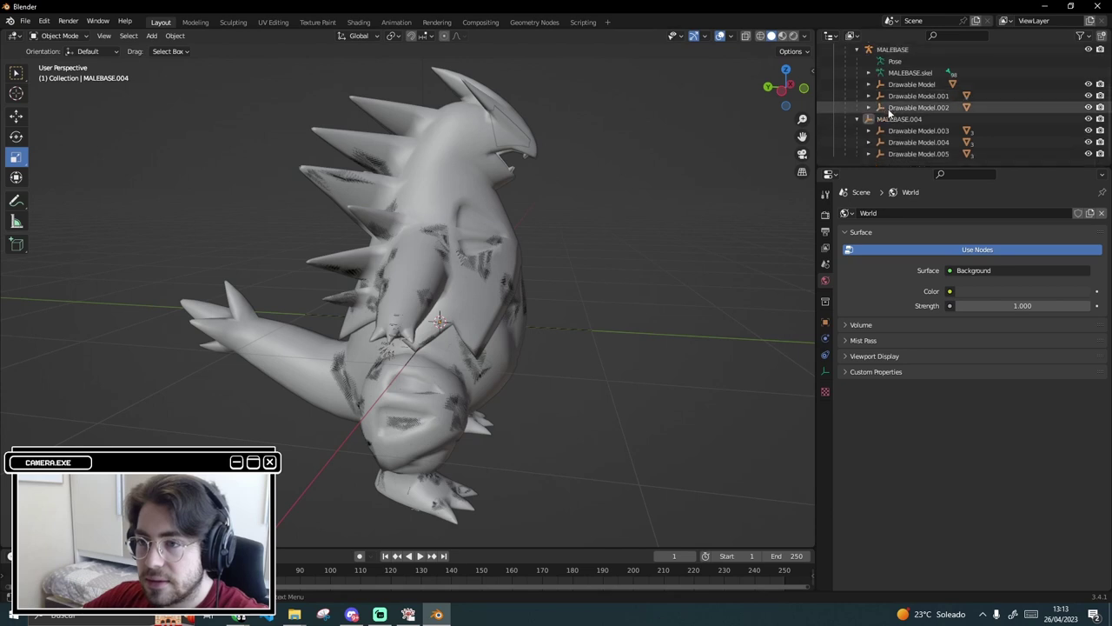
pyautogui.scroll(4, 869, 96)
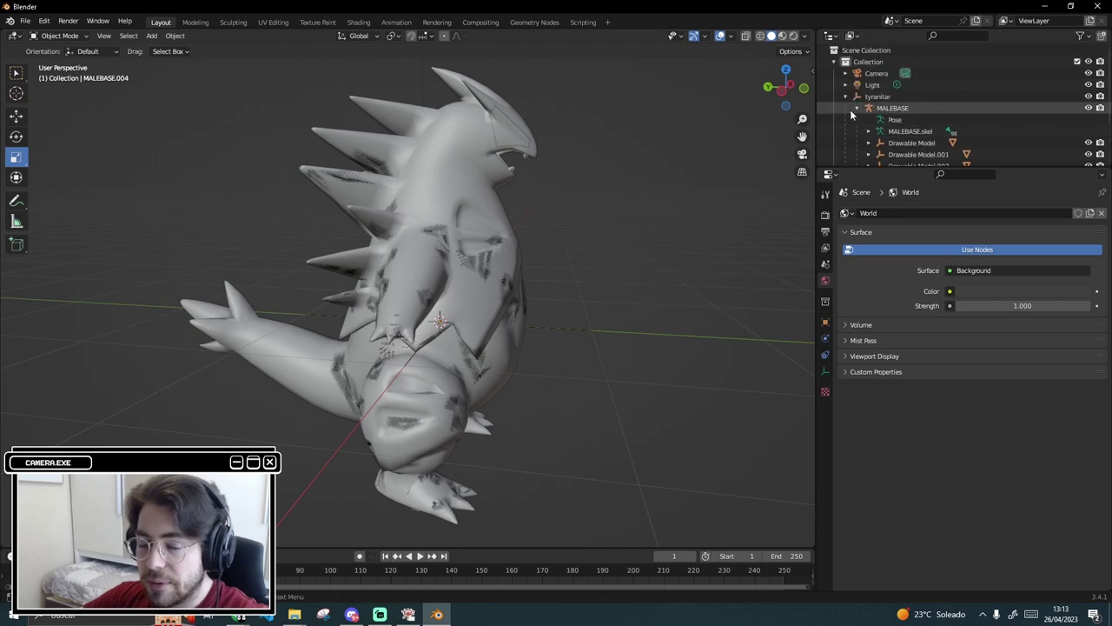
pyautogui.moveTo(574, 202); pyautogui.dragTo(446, 219, button='middle')
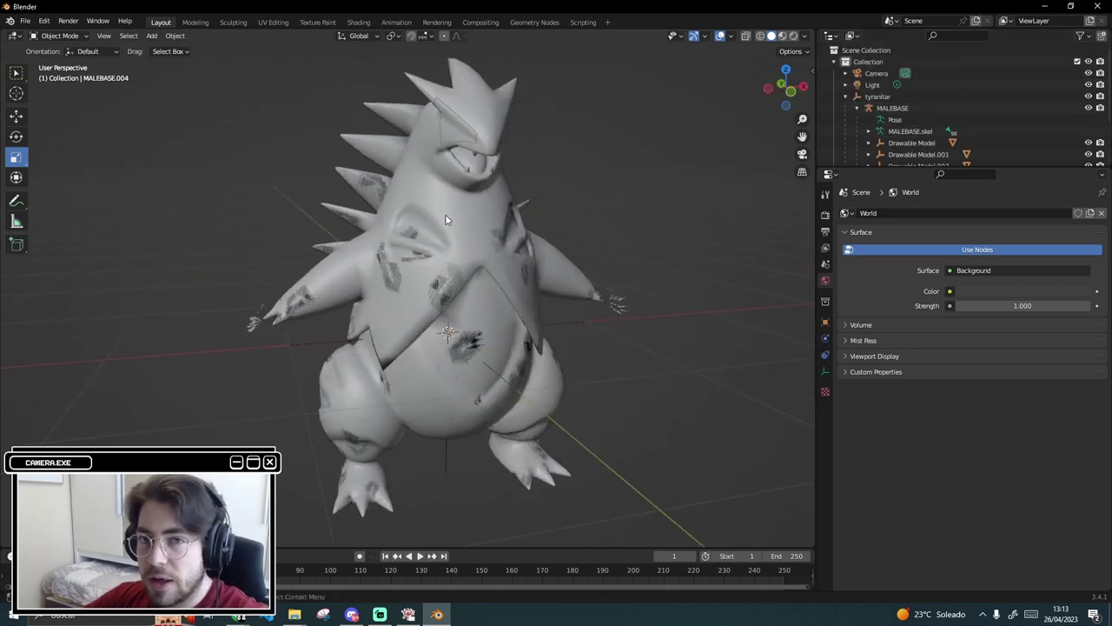
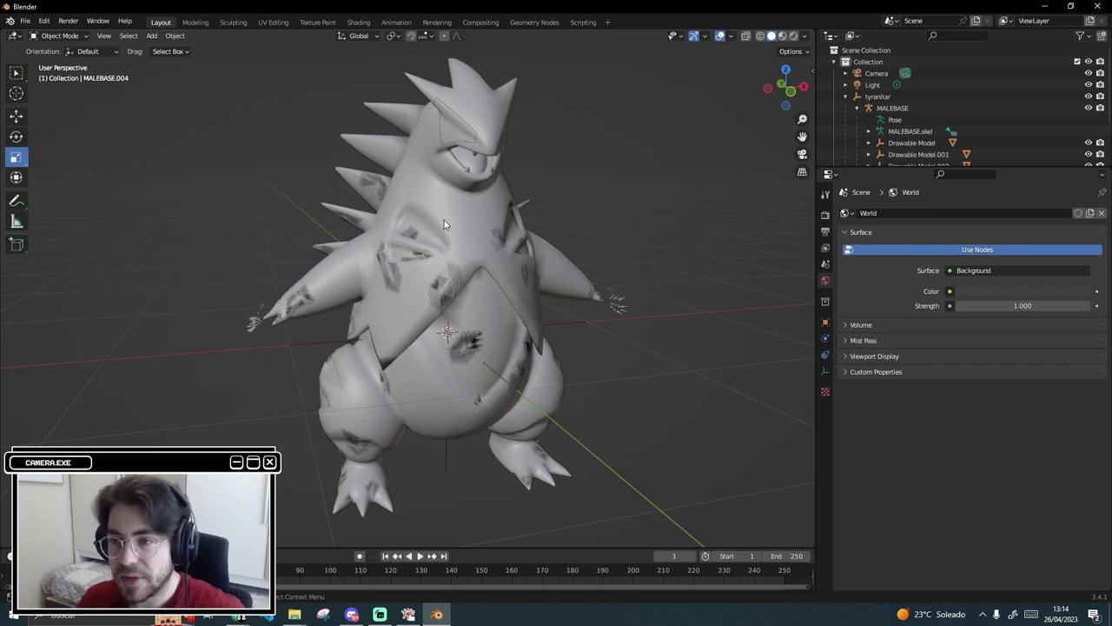
# - Enlarge the Outliner and collapse the MALEBASE and MALEBASE.004 hierarchies under tyranitar
pyautogui.moveTo(976, 170); pyautogui.dragTo(977, 258)
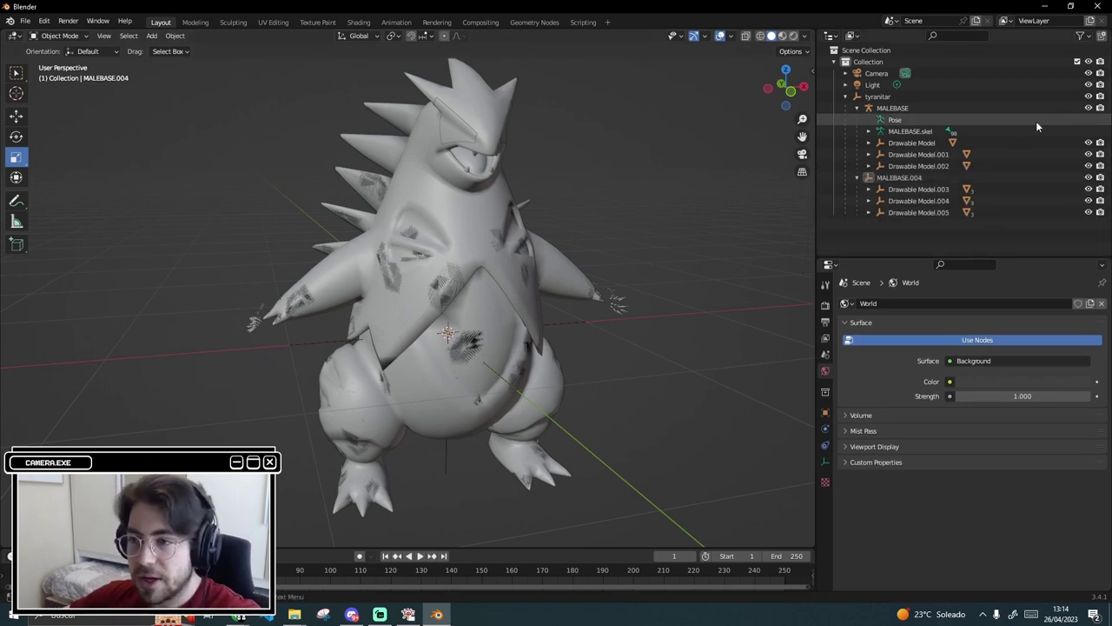
pyautogui.click(886, 96)
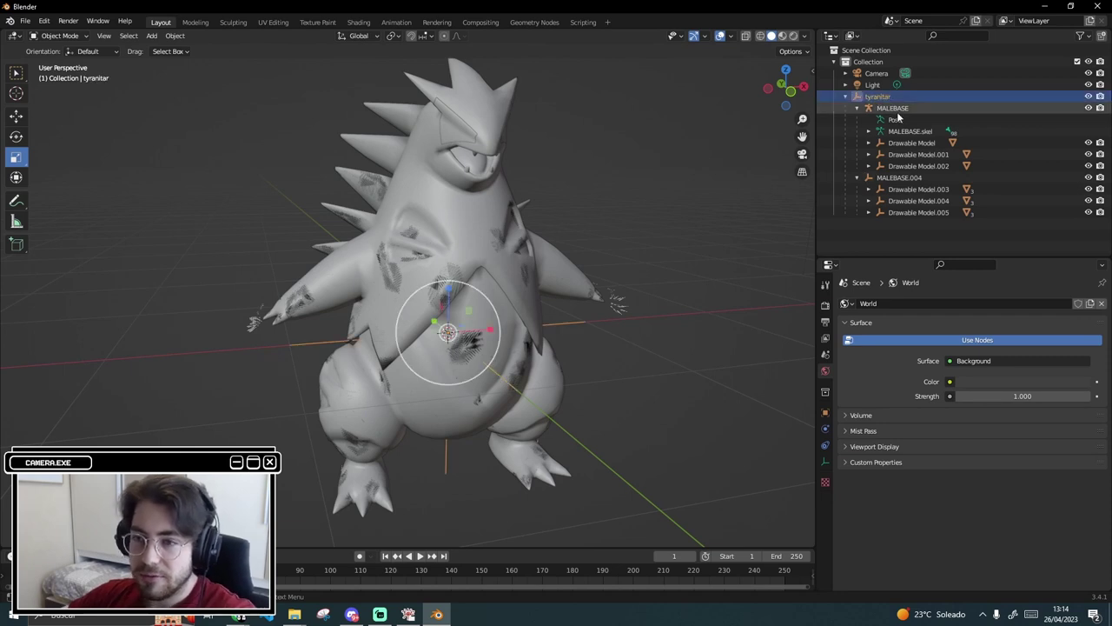
pyautogui.click(857, 107)
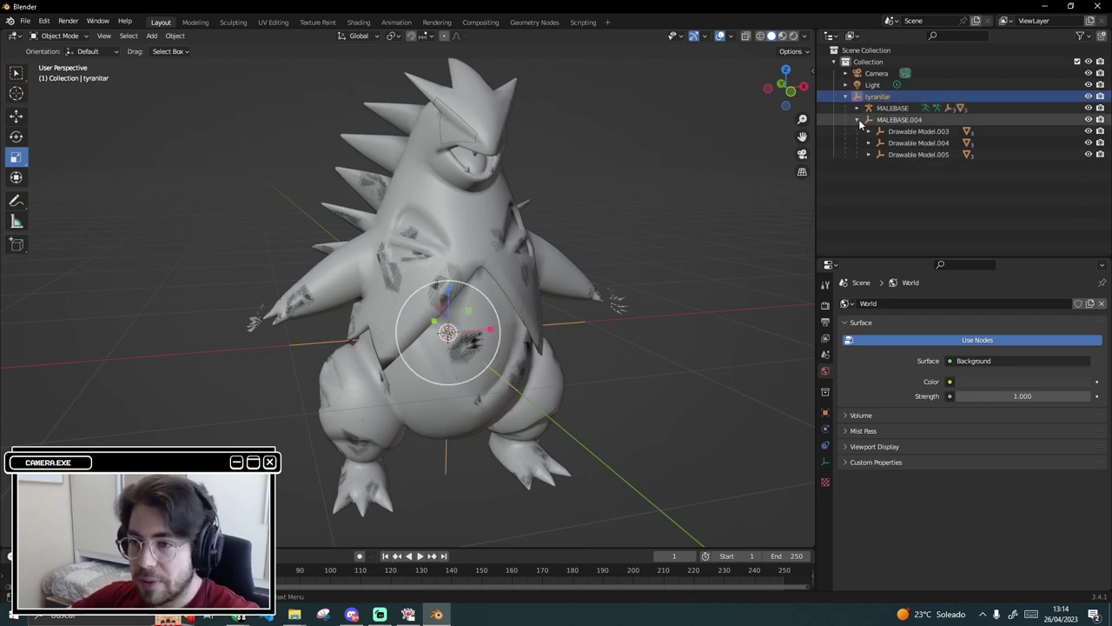
pyautogui.click(857, 119)
pyautogui.click(893, 109)
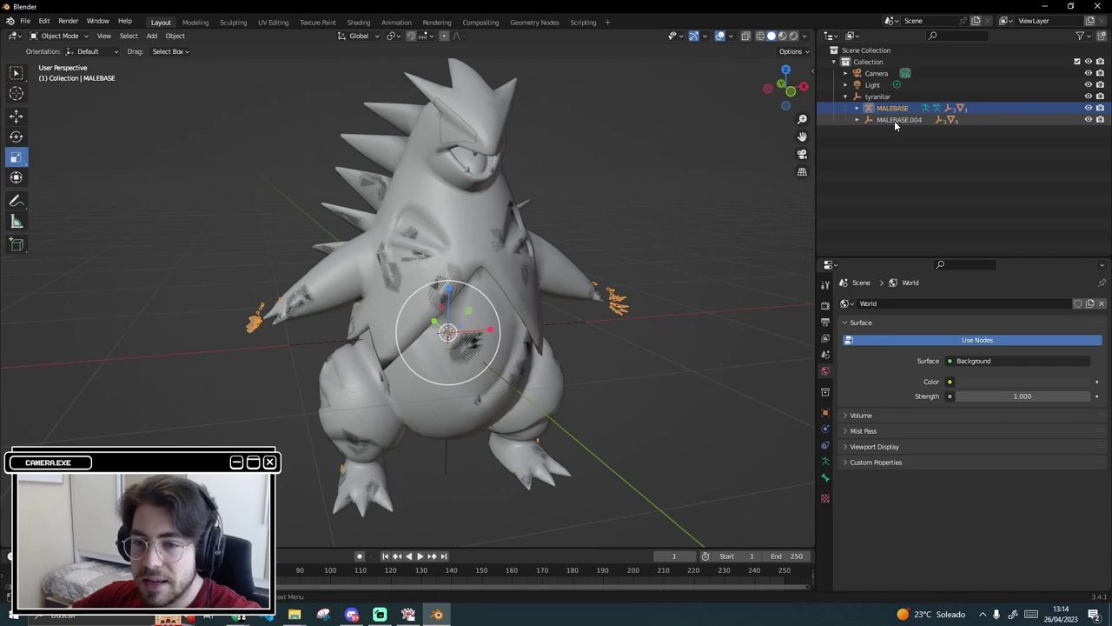
pyautogui.click(895, 121)
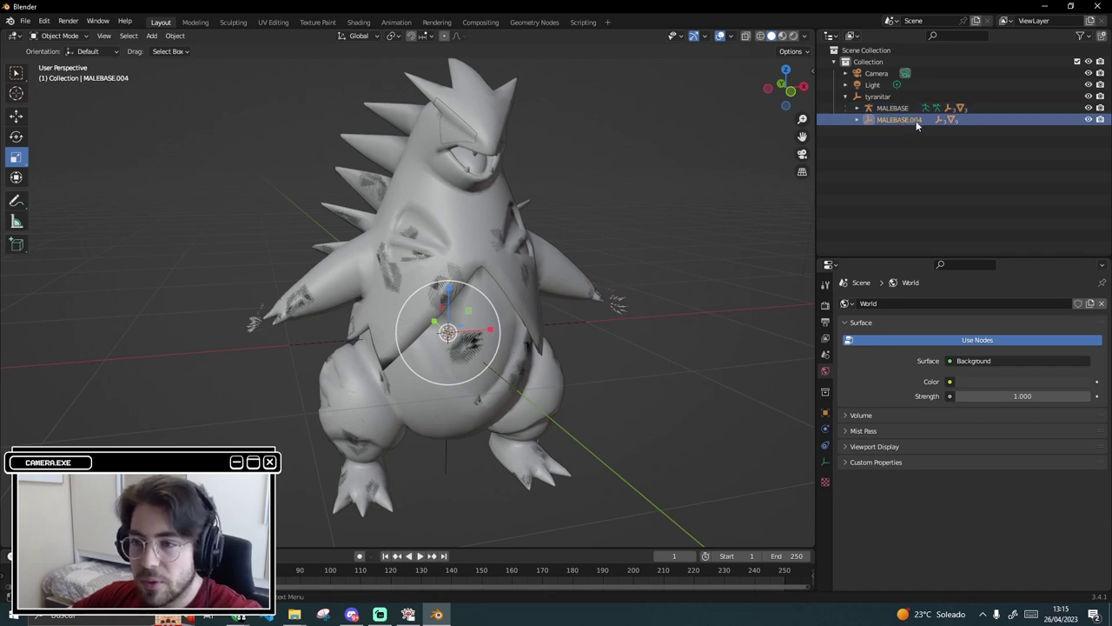
# - Compare MALEBASE with MALEBASE.004, then hide the MALEBASE armature
pyautogui.click(894, 108)
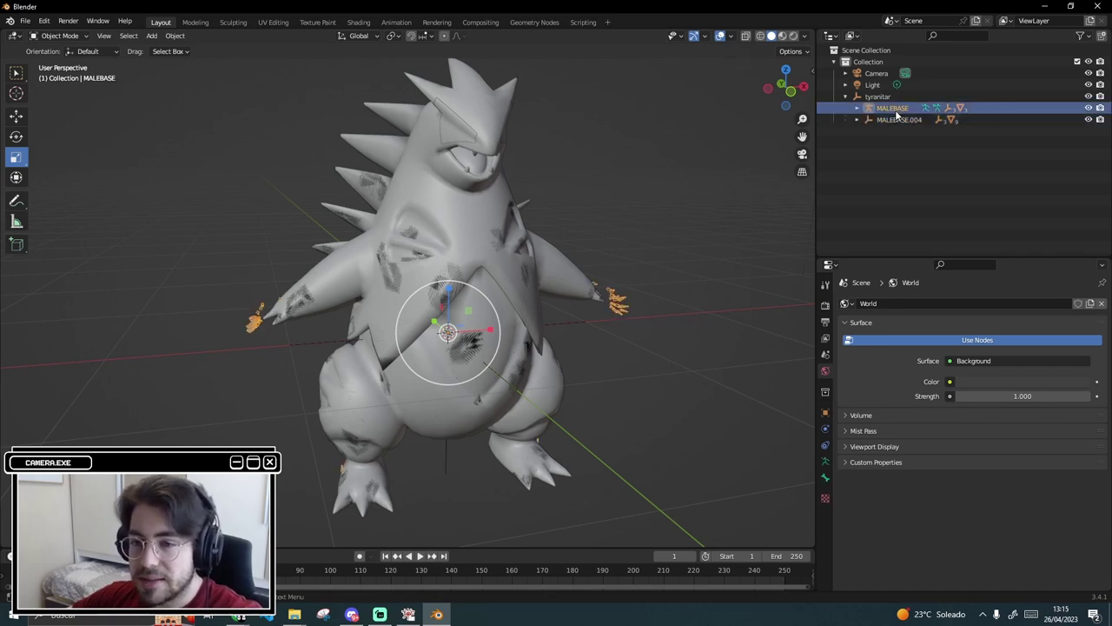
pyautogui.click(895, 119)
pyautogui.click(884, 113)
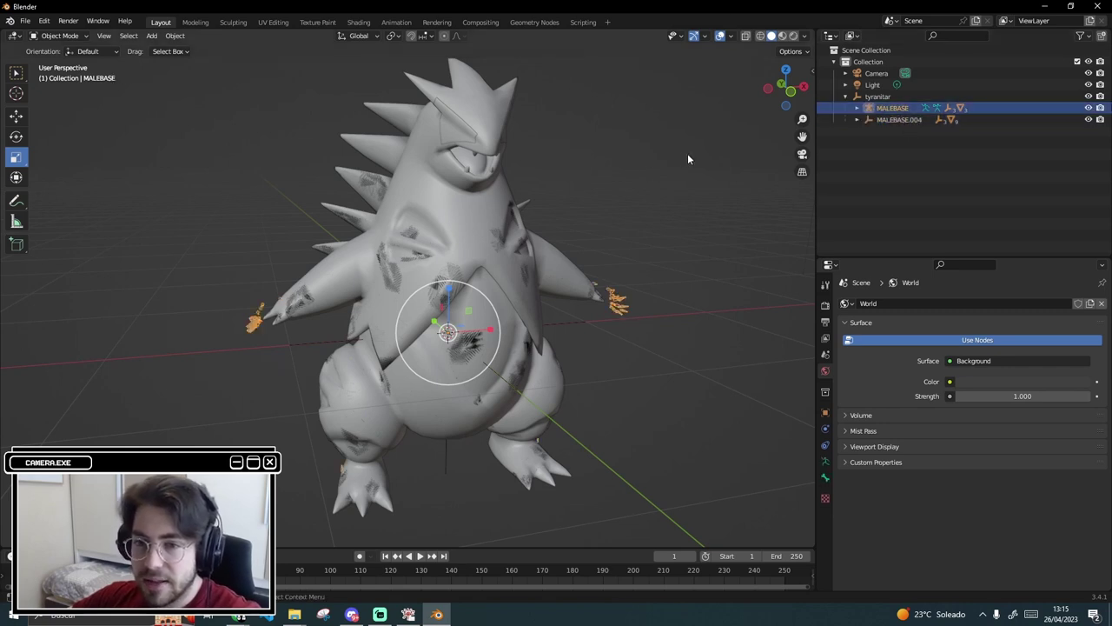
pyautogui.moveTo(688, 153)
pyautogui.mouseDown(button='middle')
pyautogui.moveTo(637, 163)
pyautogui.moveTo(608, 146)
pyautogui.mouseUp(button='middle')
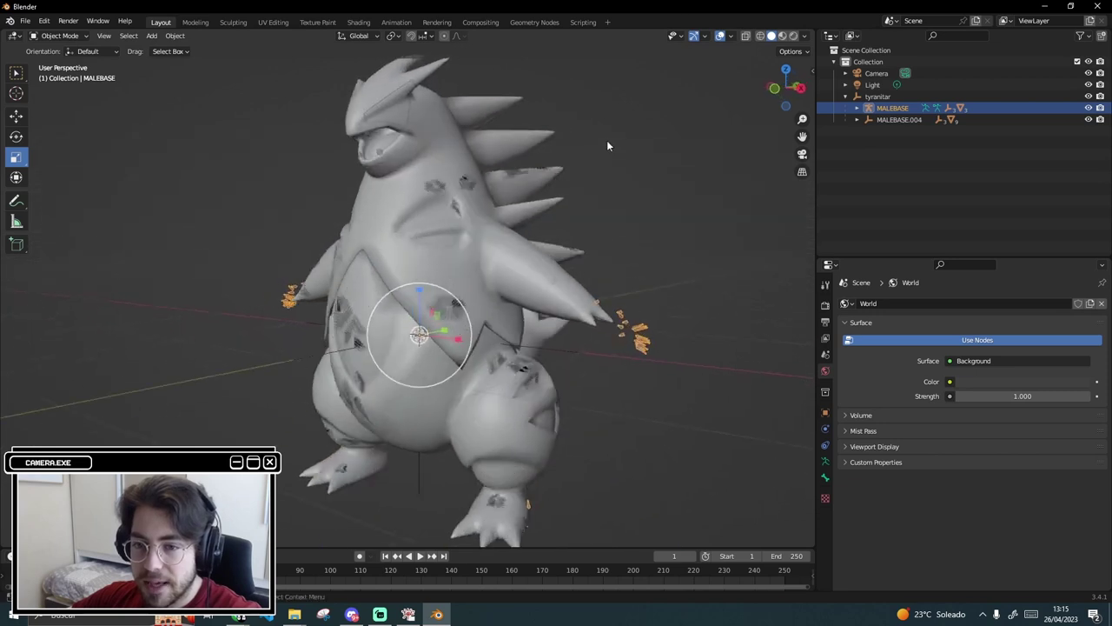
pyautogui.click(900, 121)
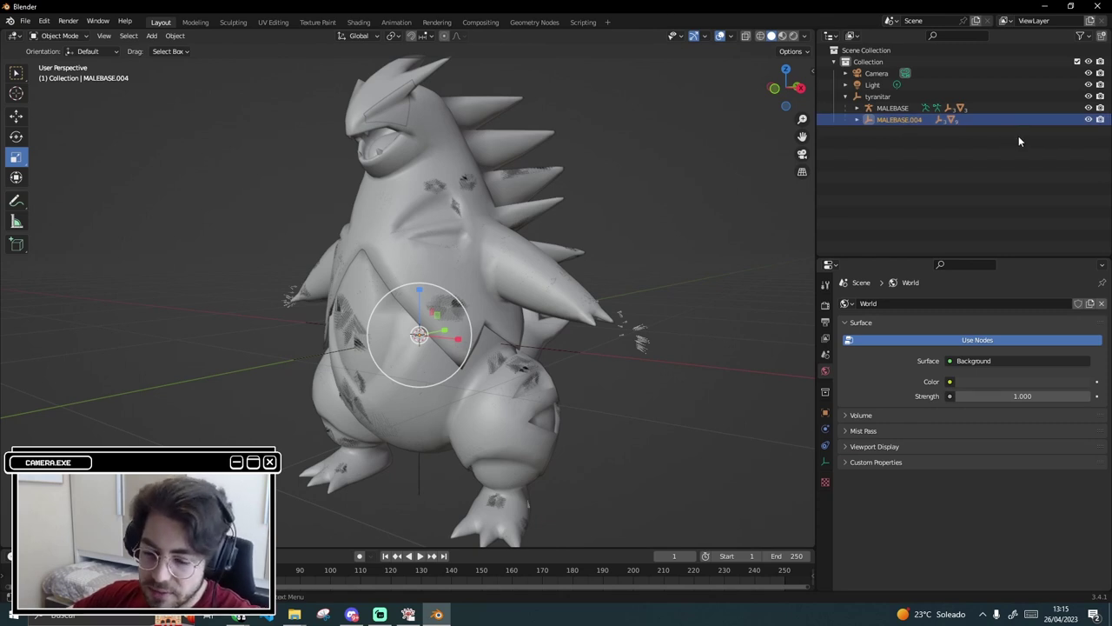
pyautogui.click(1088, 108)
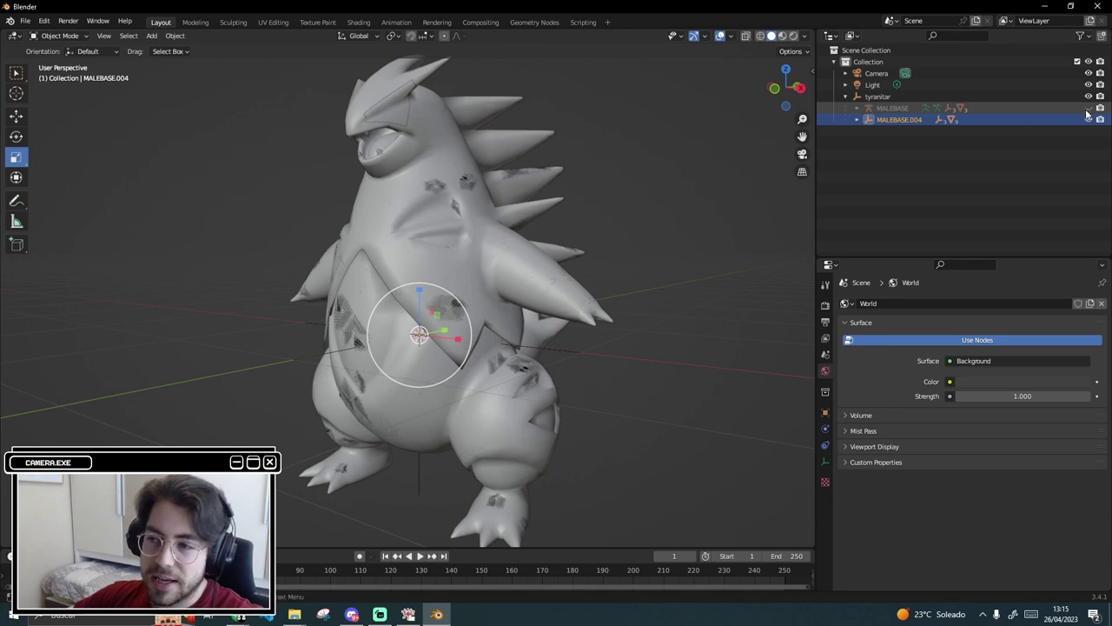
# - Toggle MALEBASE's visibility to compare the model, leaving it hidden
pyautogui.click(857, 108)
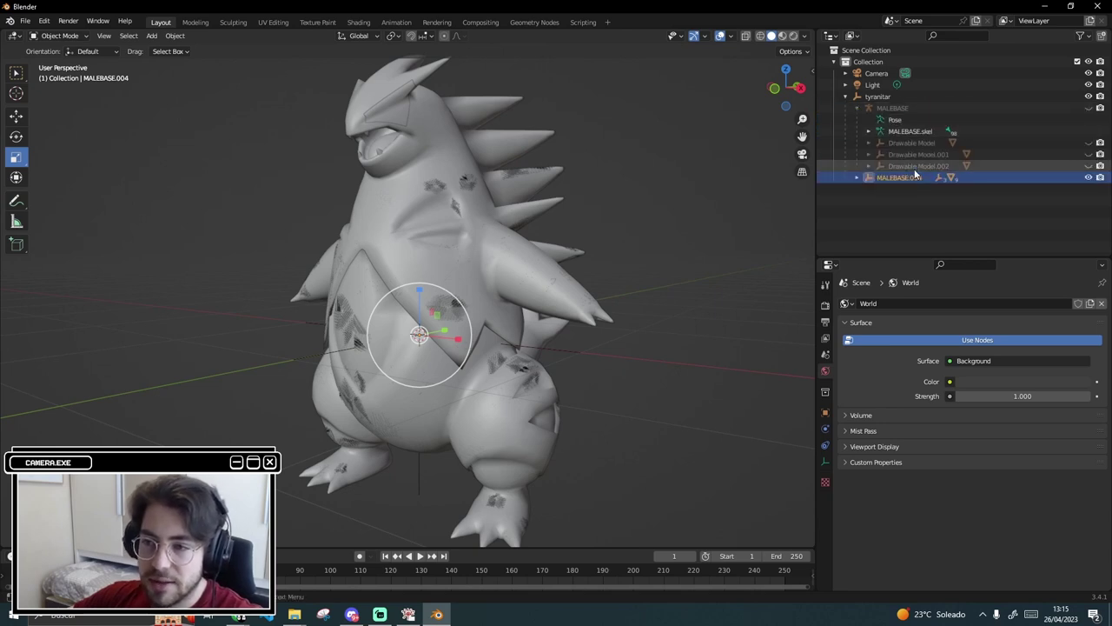
pyautogui.click(858, 108)
pyautogui.click(1089, 108)
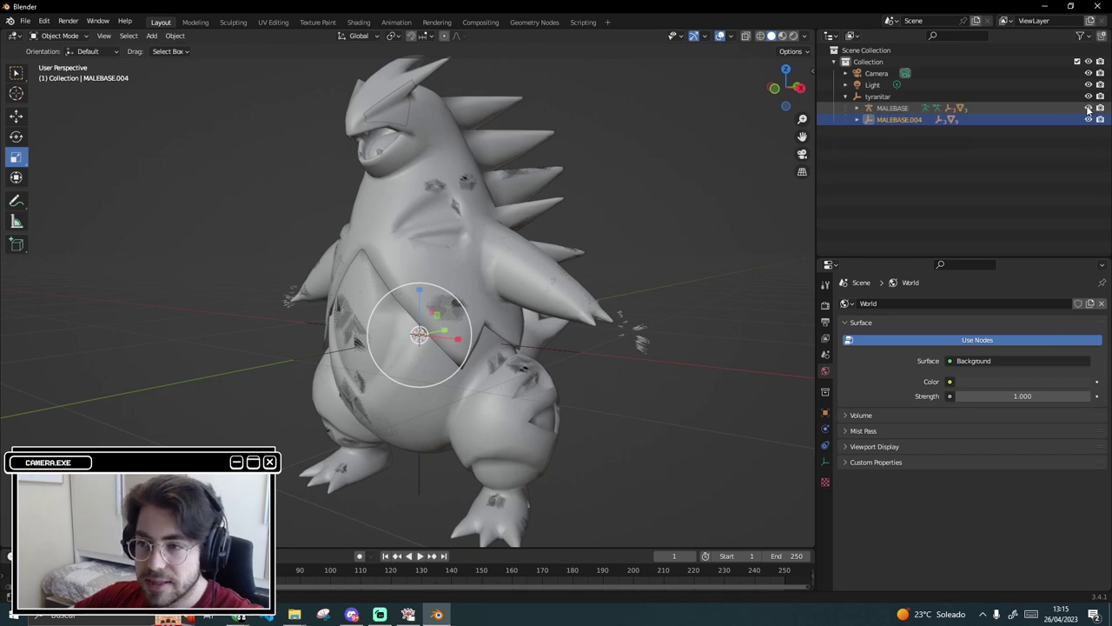
pyautogui.click(1089, 108)
pyautogui.click(1088, 108)
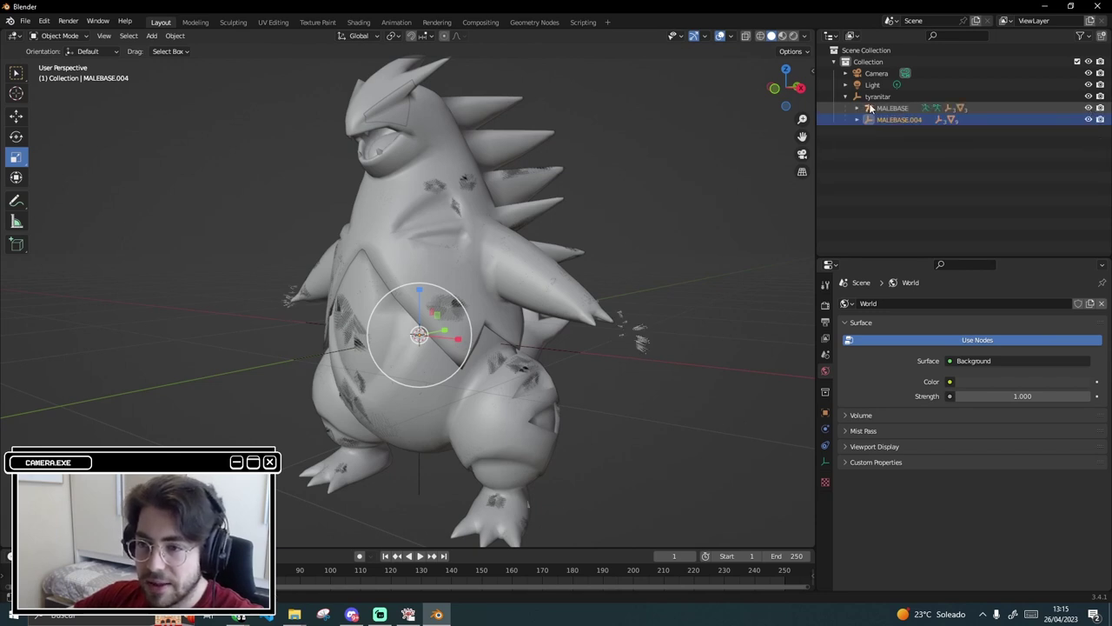
pyautogui.click(891, 109)
pyautogui.click(1089, 108)
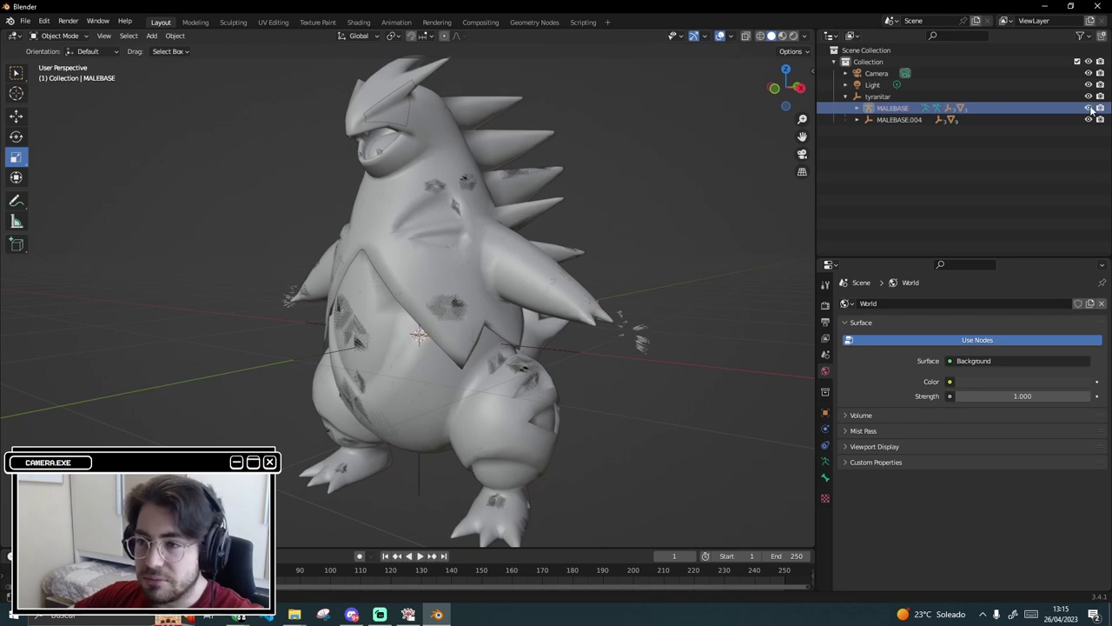
pyautogui.click(1090, 107)
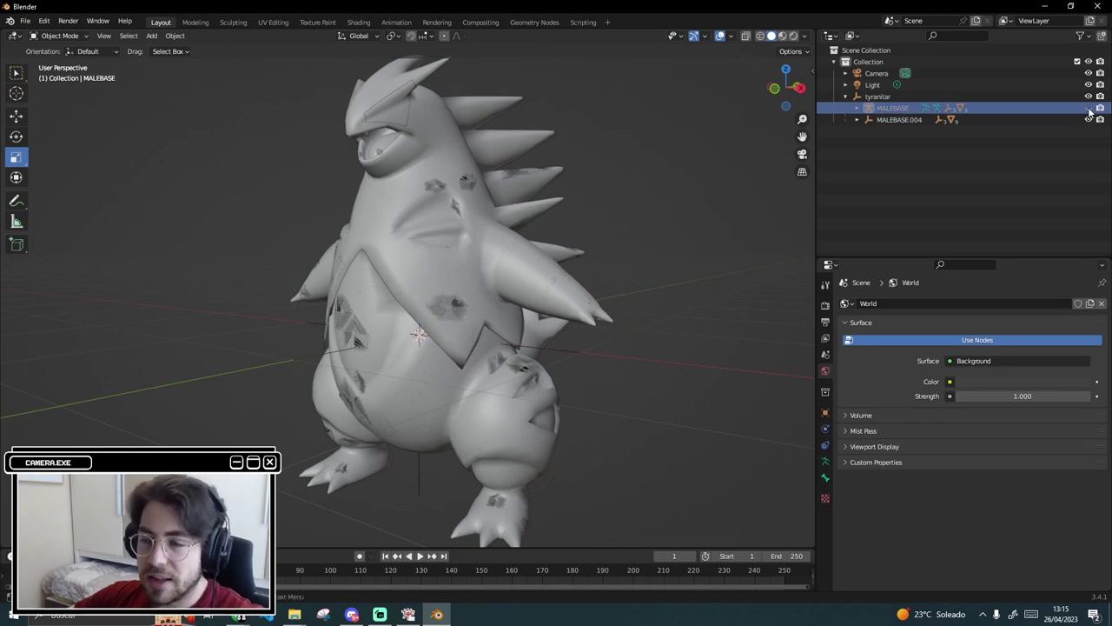
pyautogui.click(1090, 108)
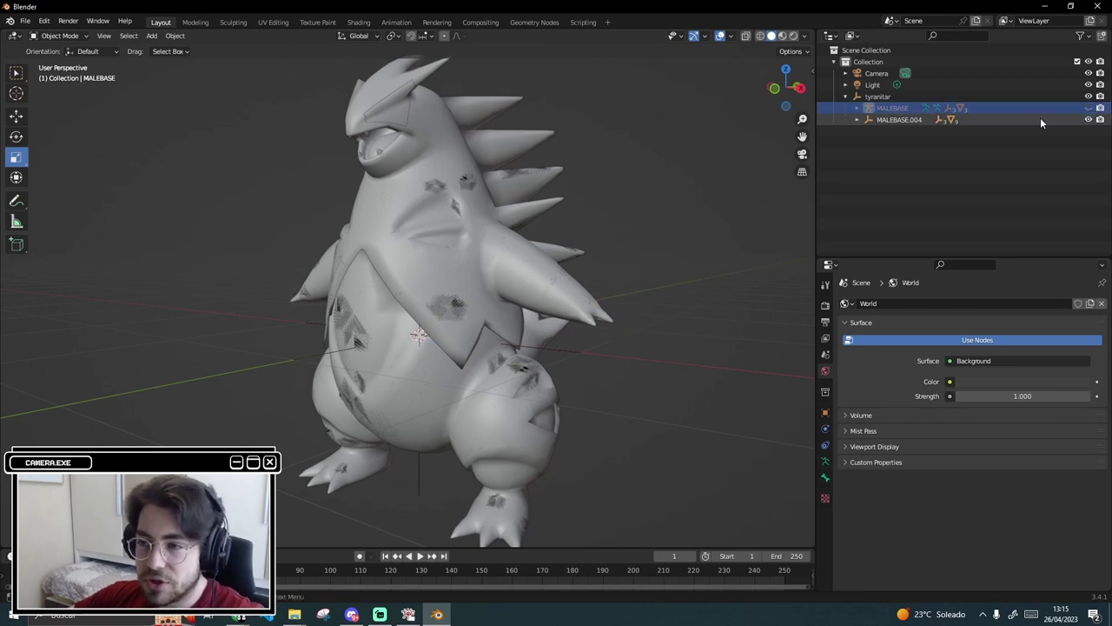
# - Check MALEBASE.004's visibility and expand it to list Drawable Model.003, .004 and .005
pyautogui.click(887, 119)
pyautogui.click(1088, 119)
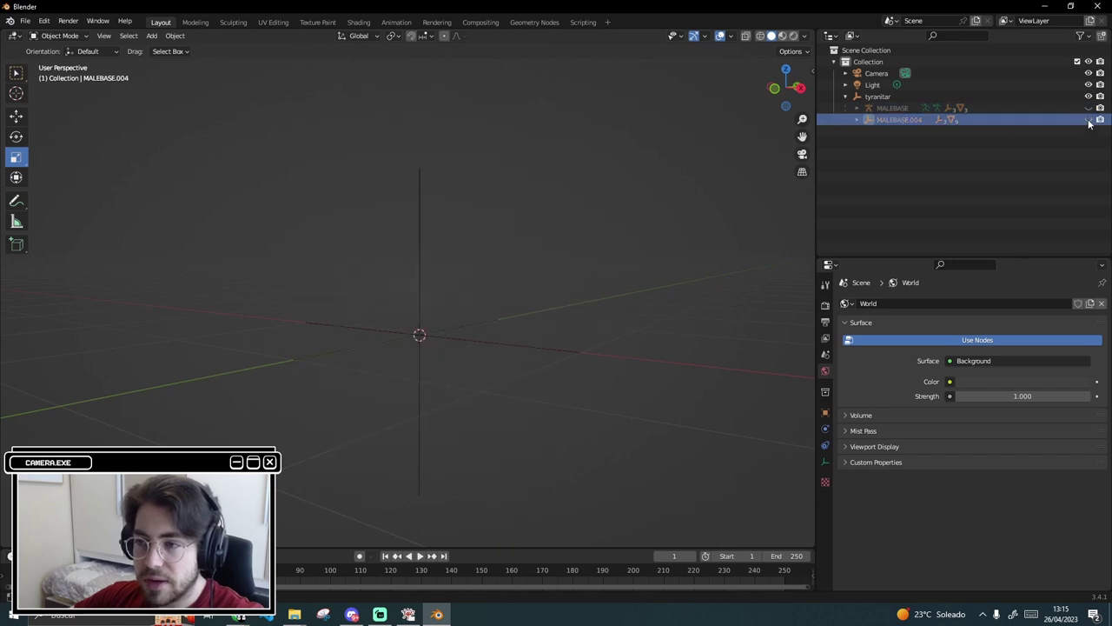
pyautogui.click(1088, 119)
pyautogui.click(857, 119)
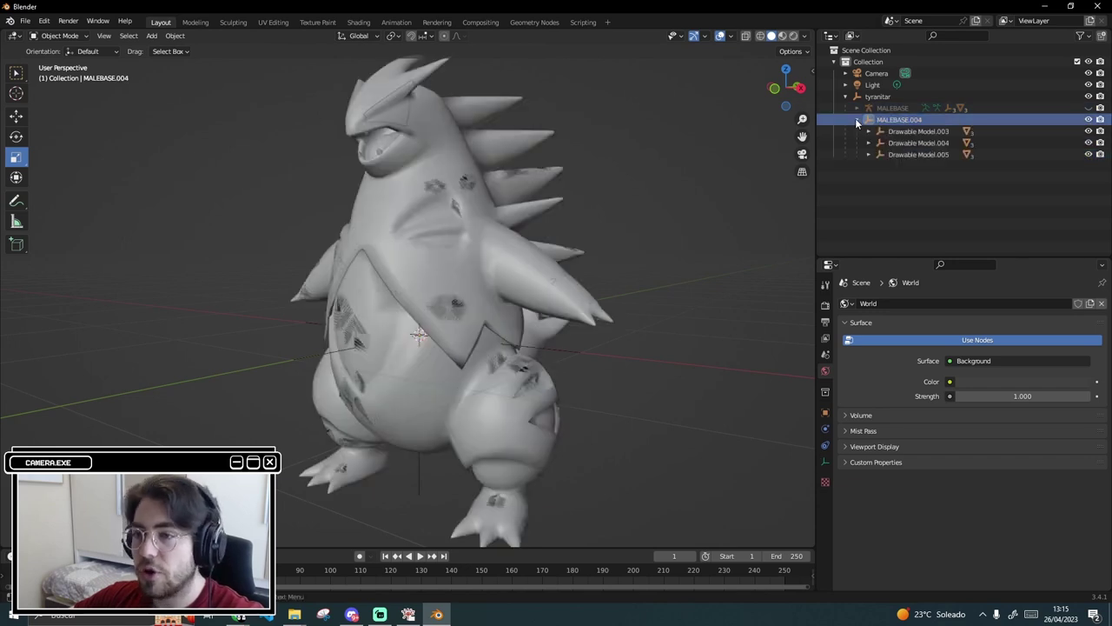
pyautogui.click(908, 131)
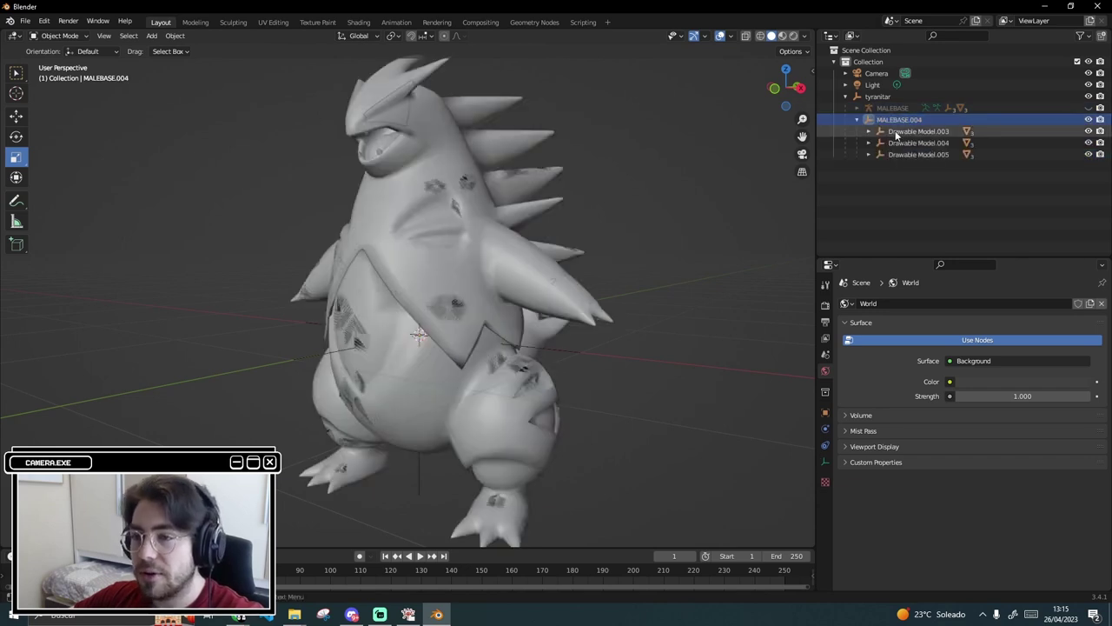
# - Show Drawable Model.003's Sollumz object properties: Render Mask 255, Flags 1, LOD Level High
pyautogui.click(826, 414)
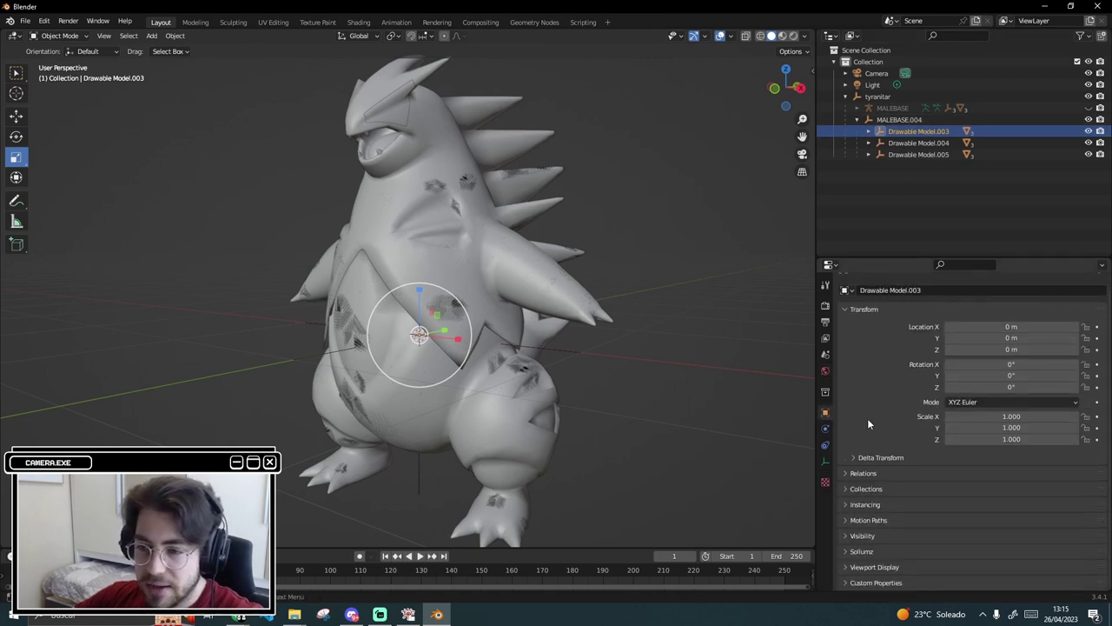
pyautogui.click(845, 551)
pyautogui.scroll(-3, 878, 487)
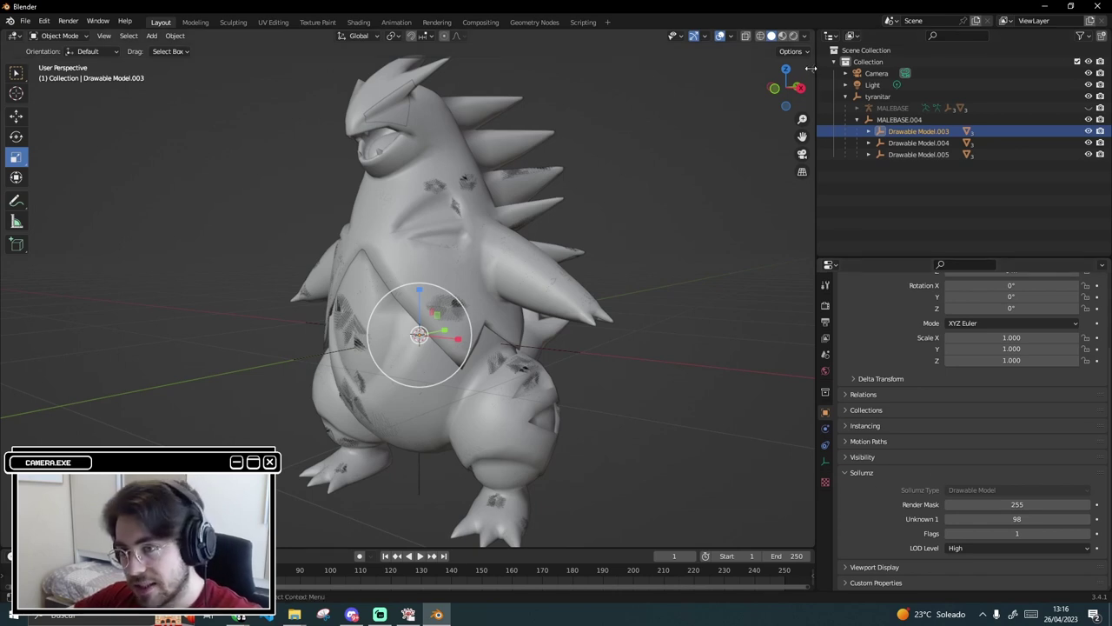
pyautogui.click(811, 73)
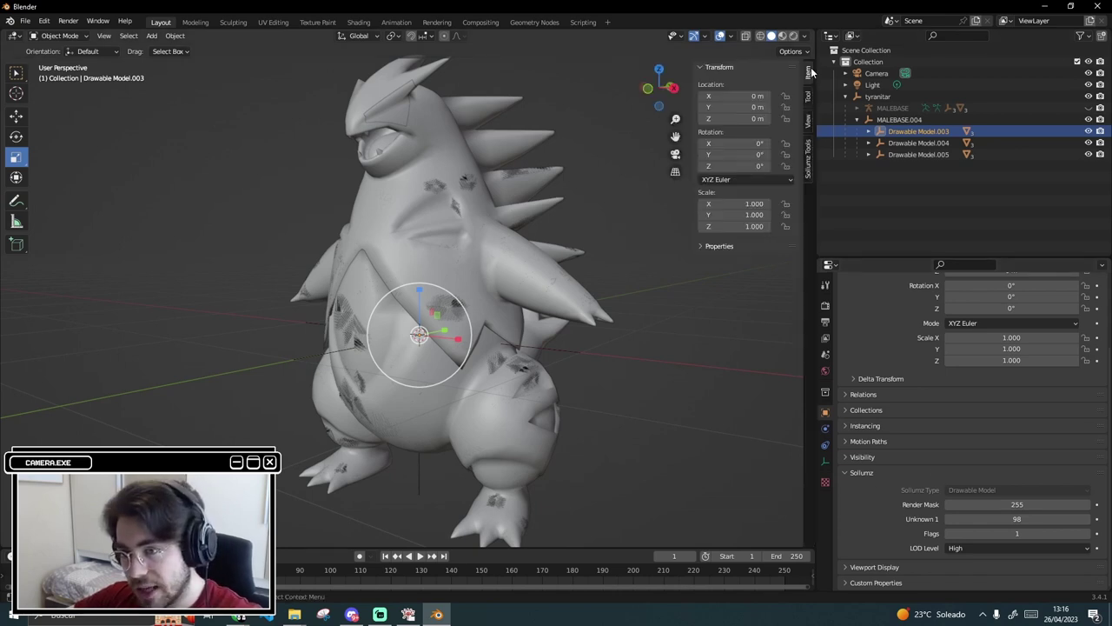
pyautogui.click(811, 155)
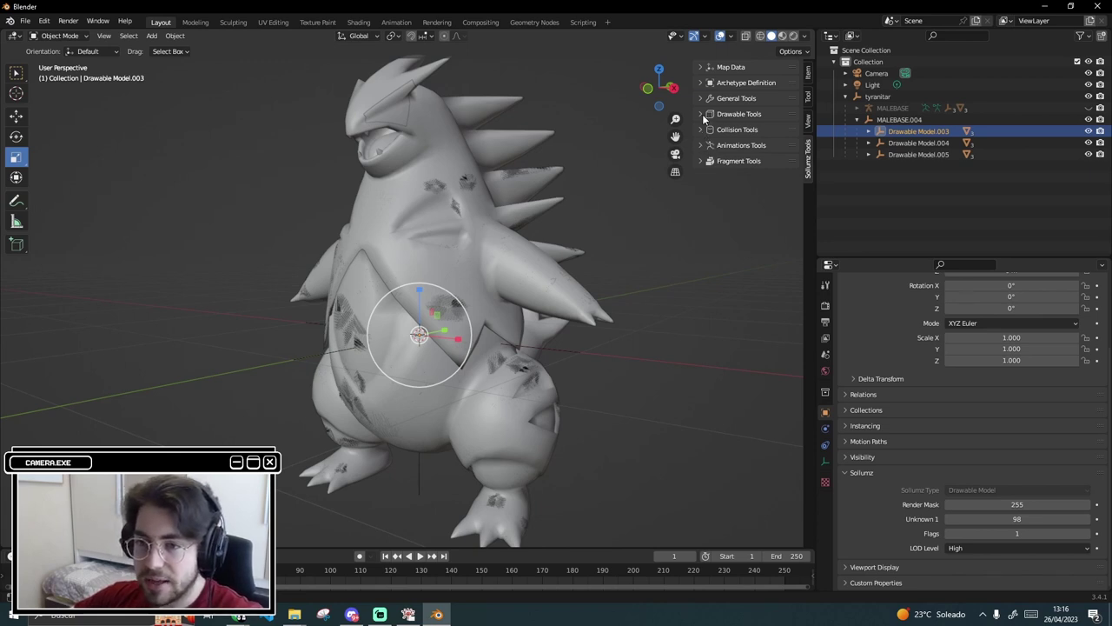
pyautogui.click(704, 115)
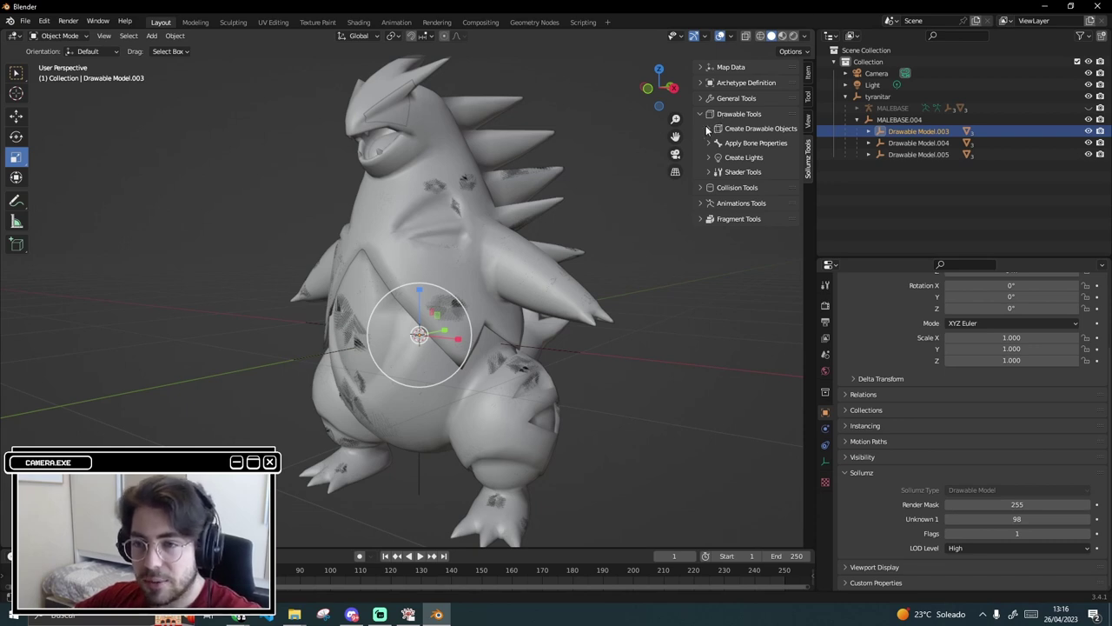
pyautogui.click(708, 128)
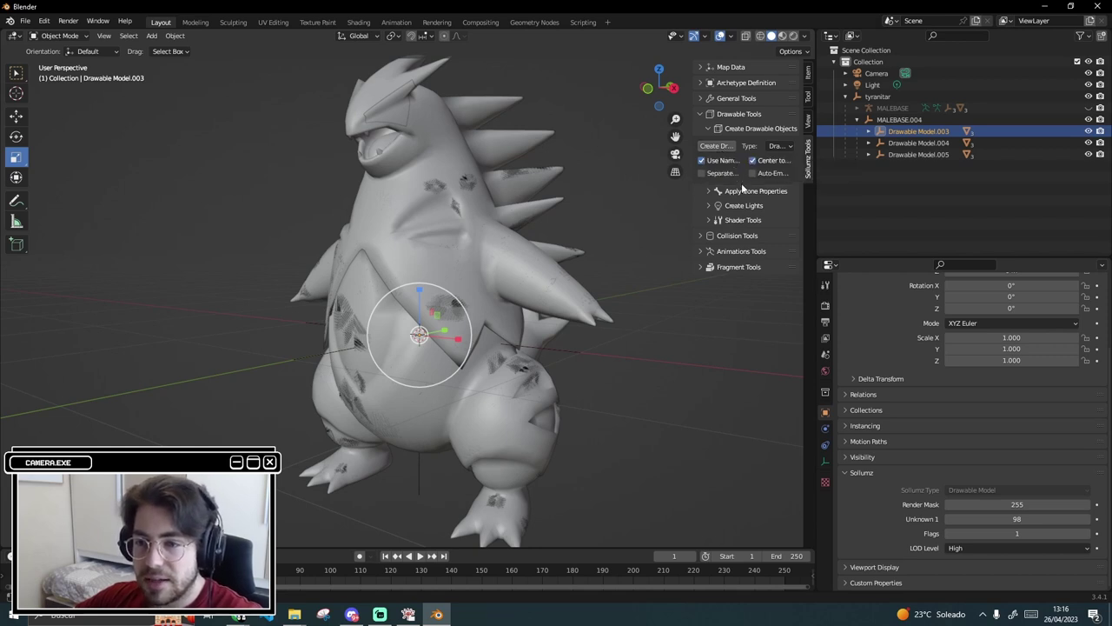
pyautogui.click(710, 220)
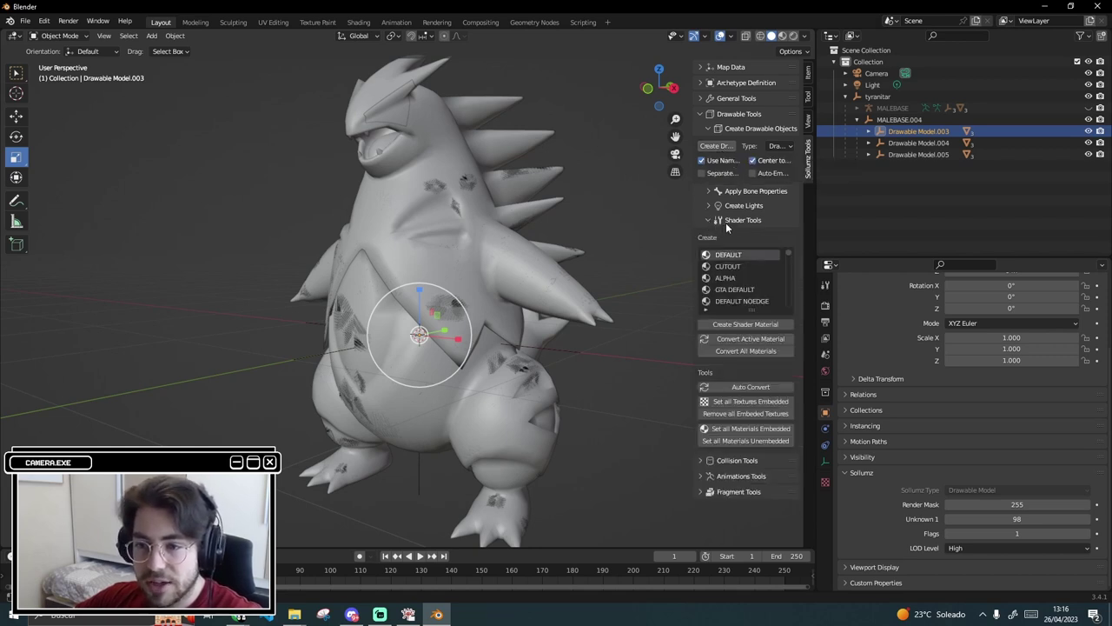
pyautogui.click(707, 129)
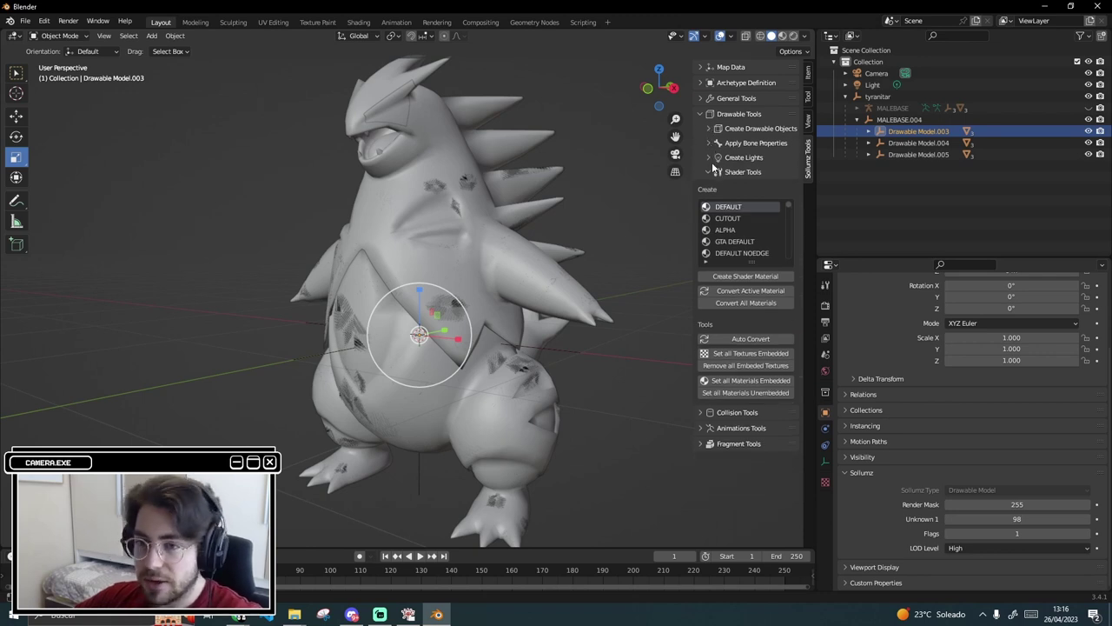
pyautogui.click(709, 172)
pyautogui.click(705, 116)
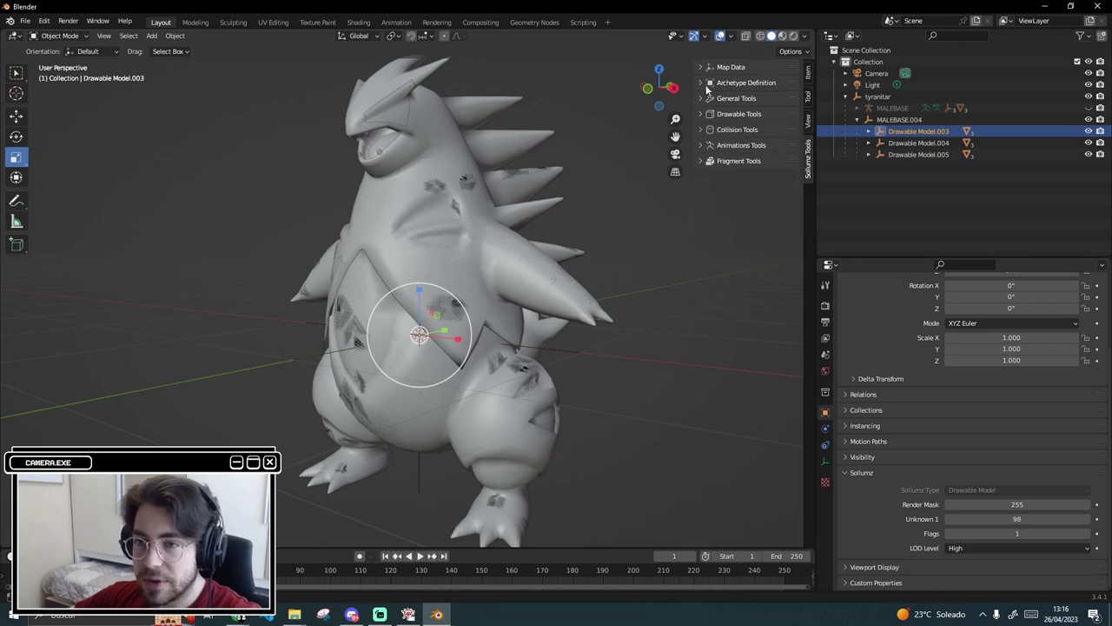
pyautogui.moveTo(693, 91); pyautogui.dragTo(812, 98)
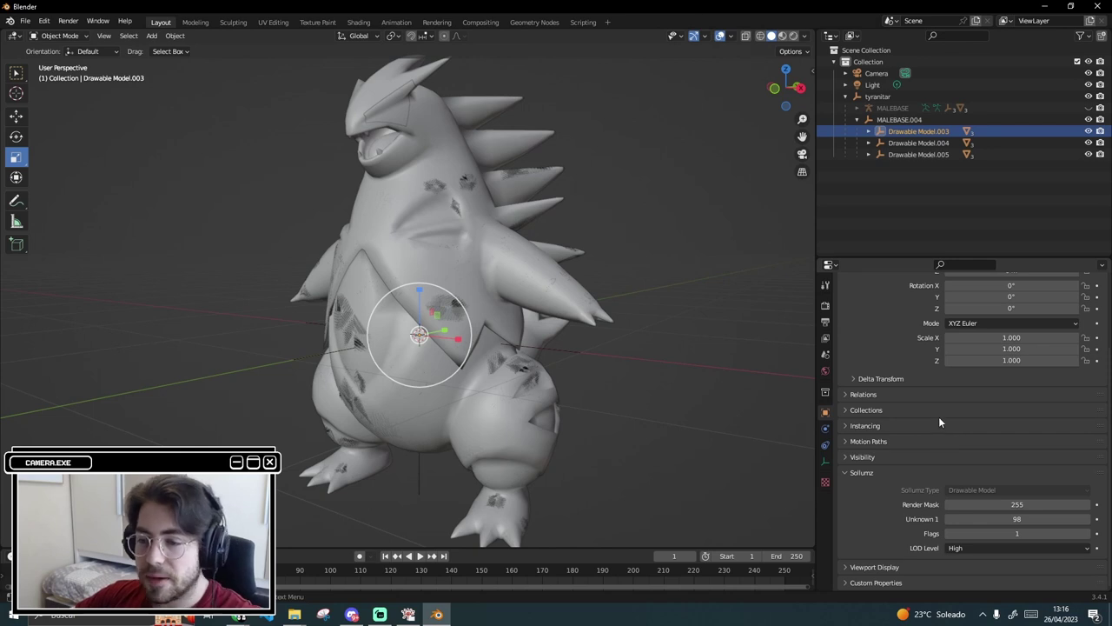
# - Check the LOD levels of Drawable Model.004 and .005, then hide both
pyautogui.click(921, 144)
pyautogui.click(920, 154)
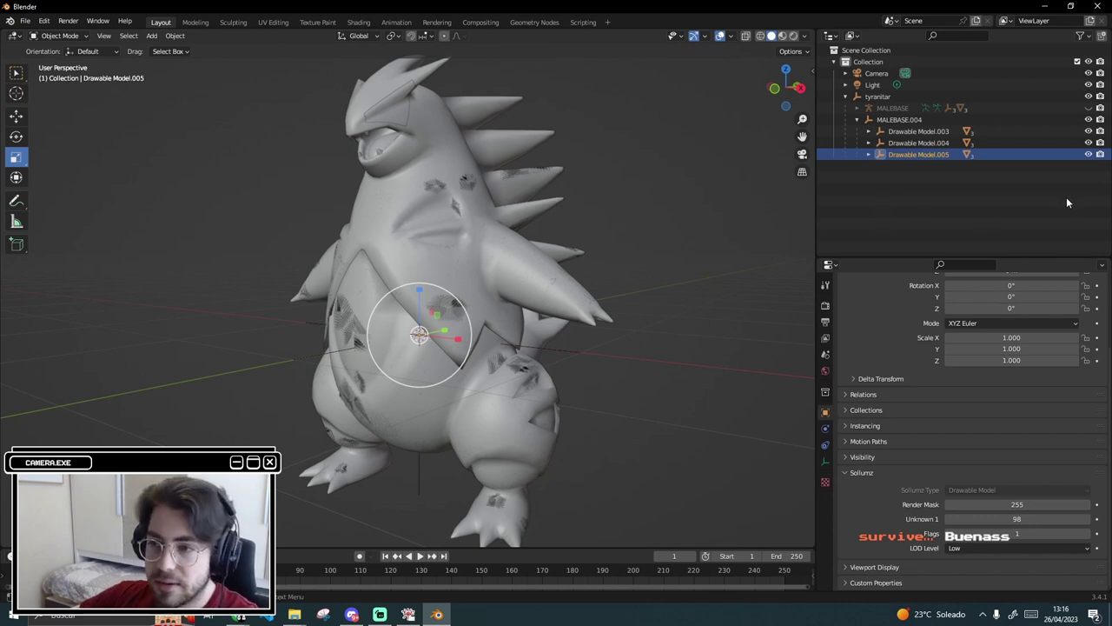
pyautogui.click(1088, 154)
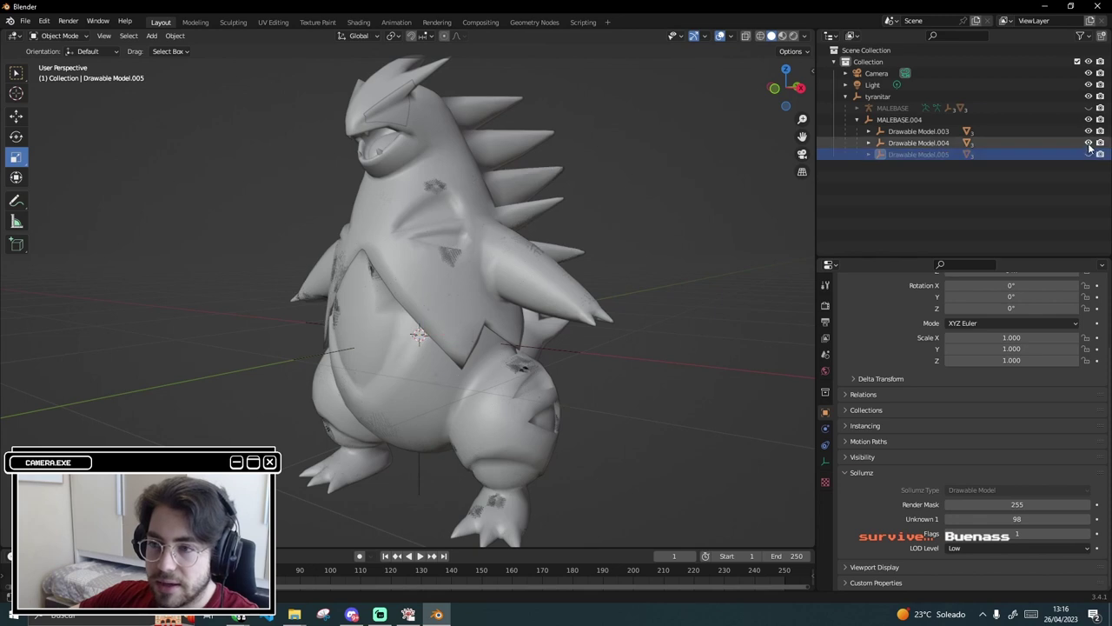
pyautogui.click(1089, 144)
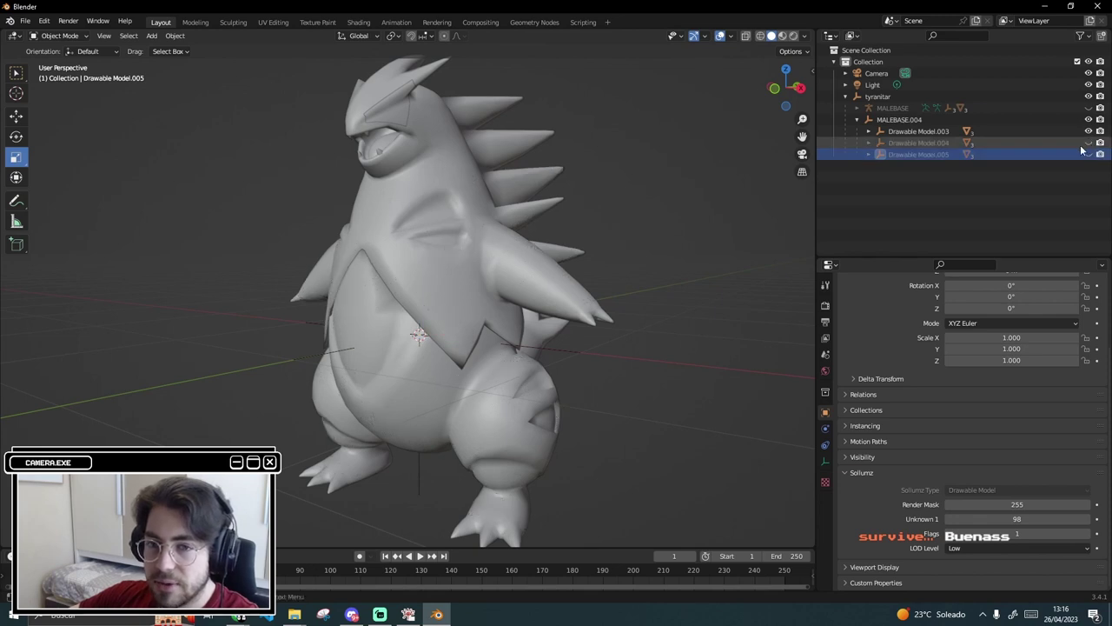
# - Expand Drawable Model.003 to list MALEBASE.005, .006 and .007
pyautogui.click(870, 130)
pyautogui.click(882, 142)
pyautogui.click(882, 154)
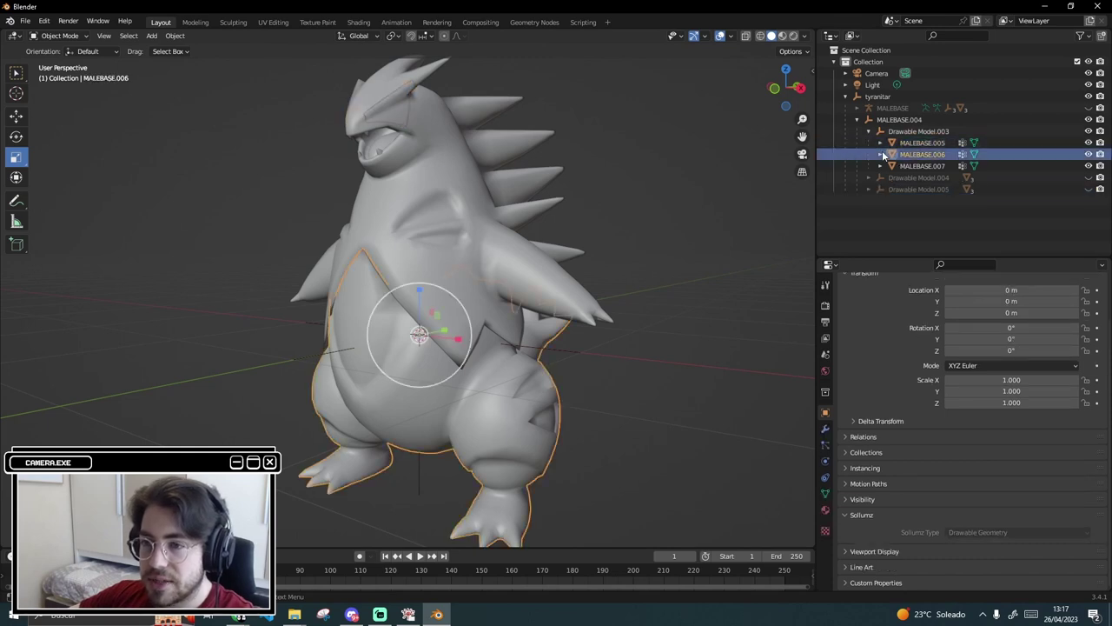
pyautogui.click(880, 142)
pyautogui.click(880, 143)
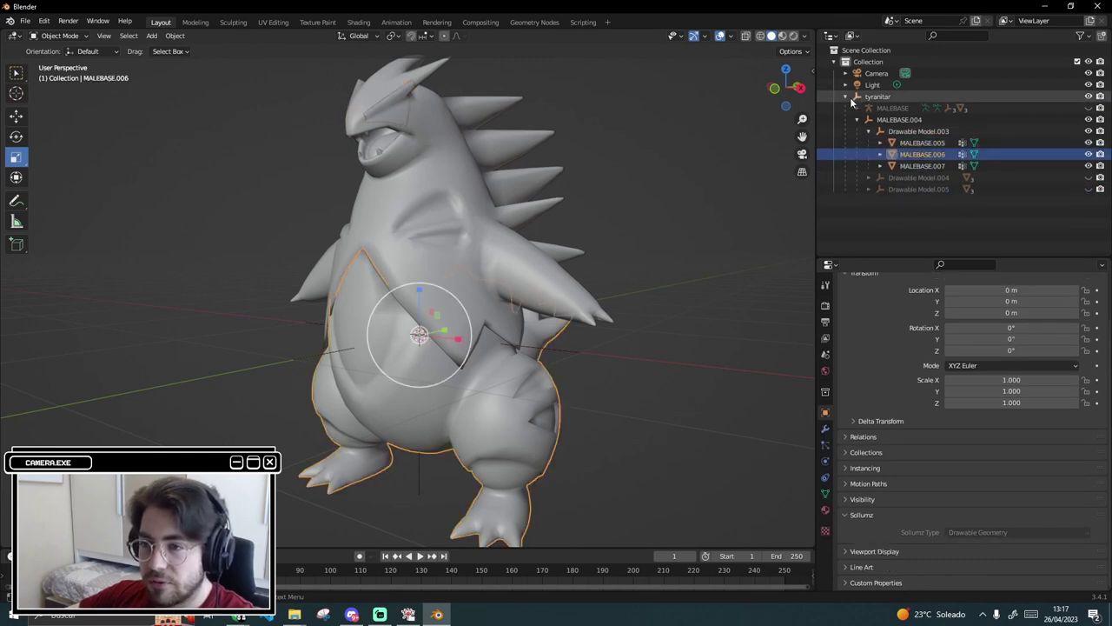
pyautogui.click(881, 165)
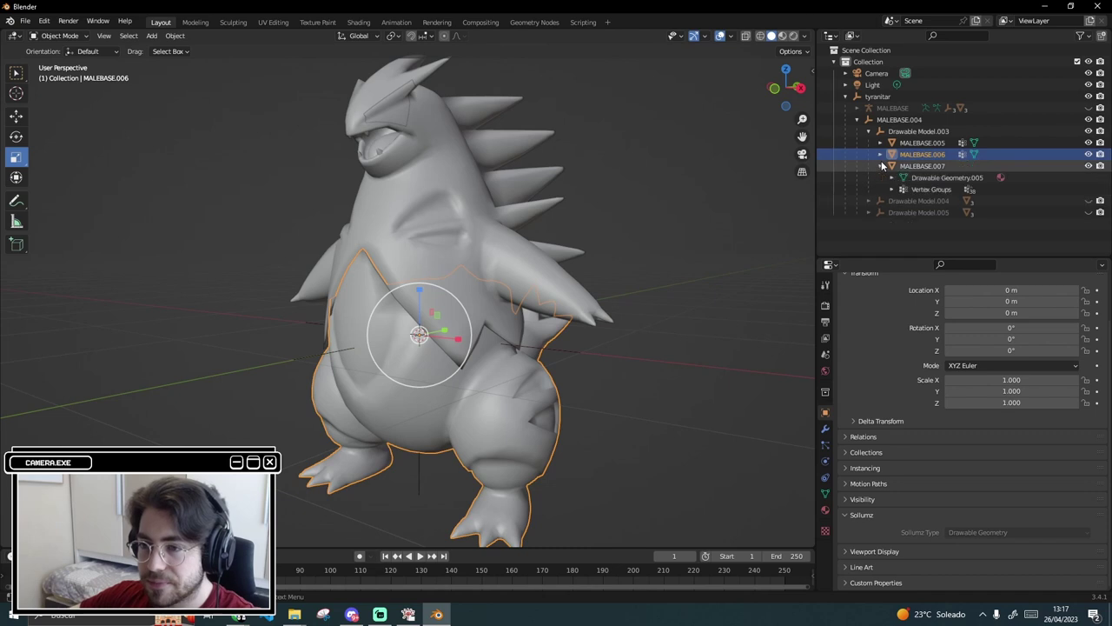
pyautogui.click(921, 165)
# - Move the upper-body MALEBASE.007 and lower-body MALEBASE.006 aside to inspect them, undoing each move
pyautogui.moveTo(469, 226)
pyautogui.mouseDown(button='middle')
pyautogui.moveTo(514, 220)
pyautogui.moveTo(473, 217)
pyautogui.mouseUp(button='middle')
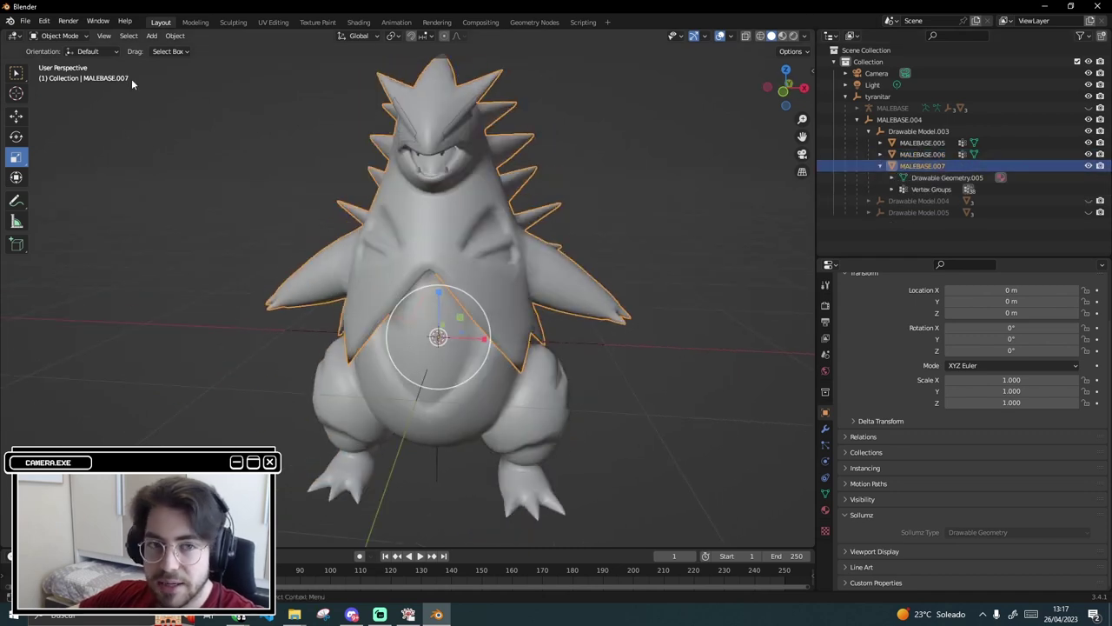
pyautogui.click(15, 116)
pyautogui.moveTo(484, 343)
pyautogui.mouseDown()
pyautogui.moveTo(219, 299)
pyautogui.moveTo(241, 290)
pyautogui.mouseUp()
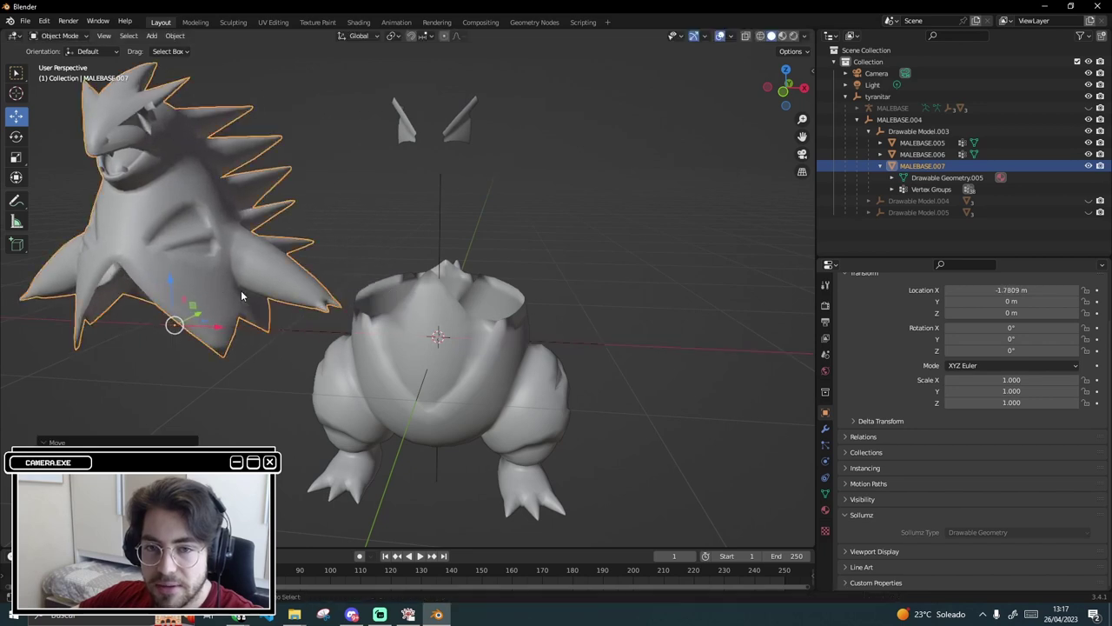
pyautogui.hotkey('ctrl', 'z')
pyautogui.click(913, 155)
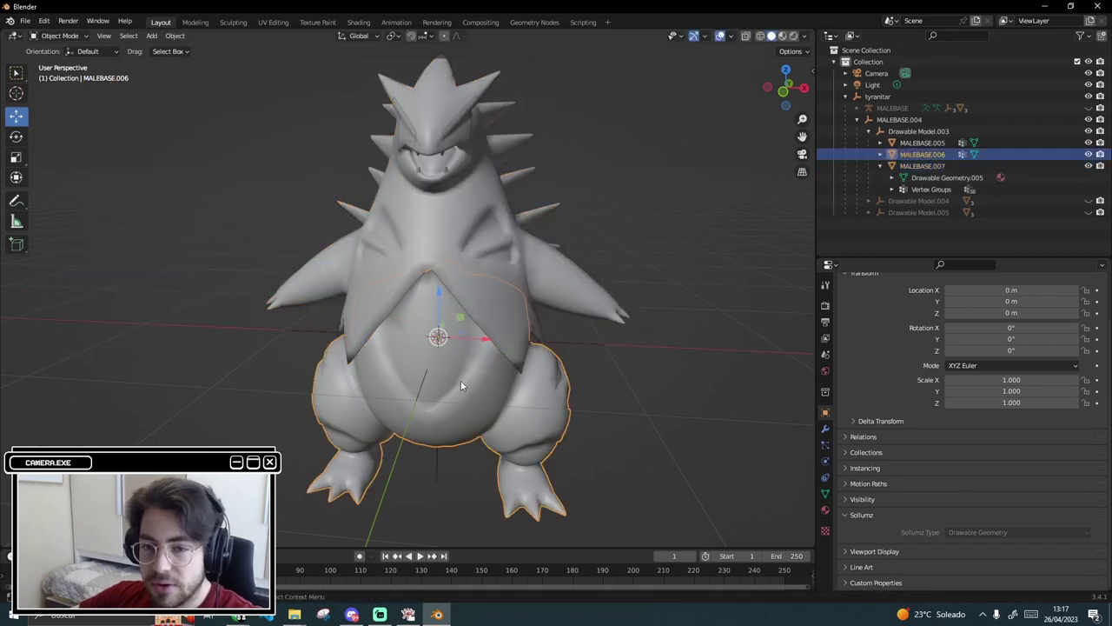
pyautogui.moveTo(485, 343); pyautogui.dragTo(348, 311)
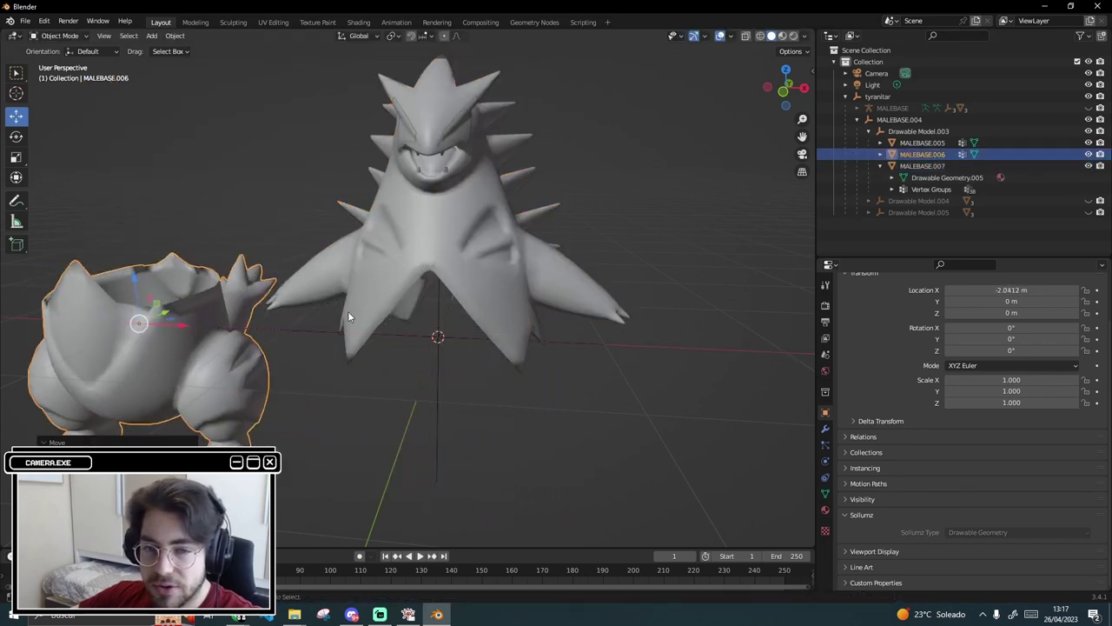
pyautogui.hotkey('ctrl', 'z')
# - Nudge the spike mesh MALEBASE.005 aside to inspect it, cancelling the move
pyautogui.click(922, 143)
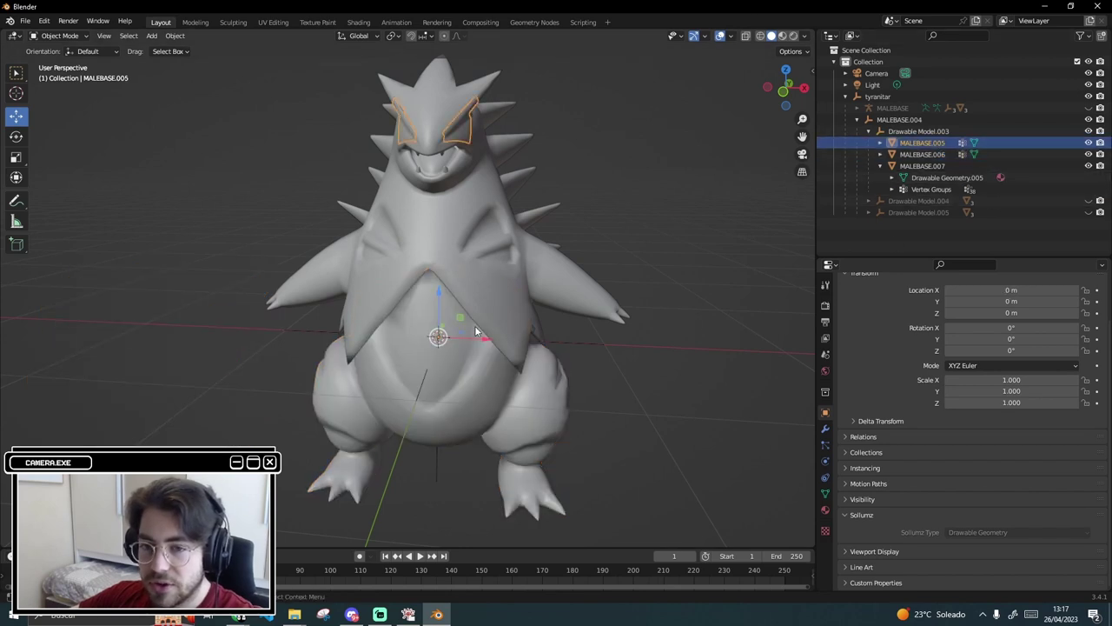
pyautogui.moveTo(499, 340); pyautogui.dragTo(635, 350)
pyautogui.rightClick(665, 335)
pyautogui.click(665, 335)
pyautogui.moveTo(665, 335)
pyautogui.mouseDown(button='middle')
pyautogui.moveTo(474, 219)
pyautogui.moveTo(591, 222)
pyautogui.mouseUp(button='middle')
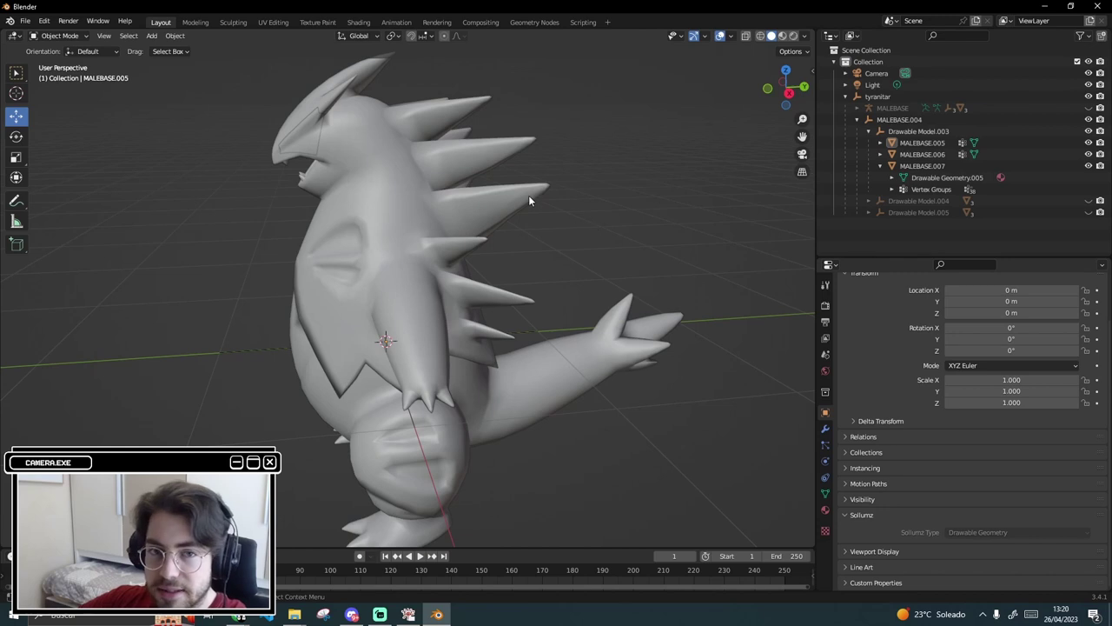
# - Select body mesh MALEBASE.007 and show its normal_spec_cutout.002 material properties
pyautogui.click(376, 189)
pyautogui.moveTo(376, 188); pyautogui.dragTo(608, 195, button='middle')
pyautogui.scroll(5, 513, 193)
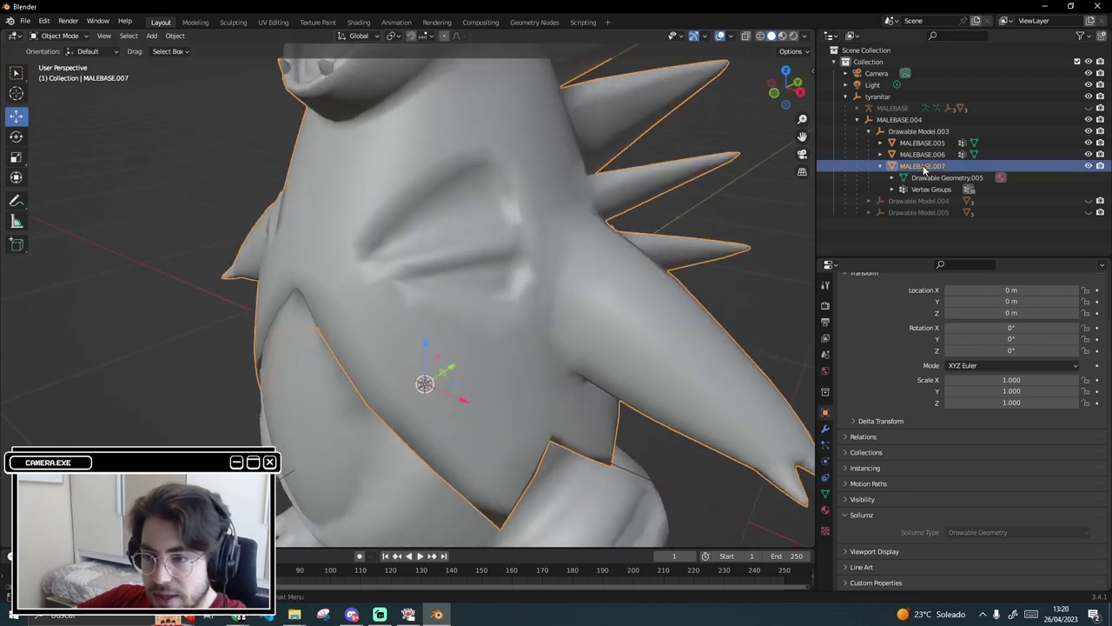
pyautogui.click(826, 509)
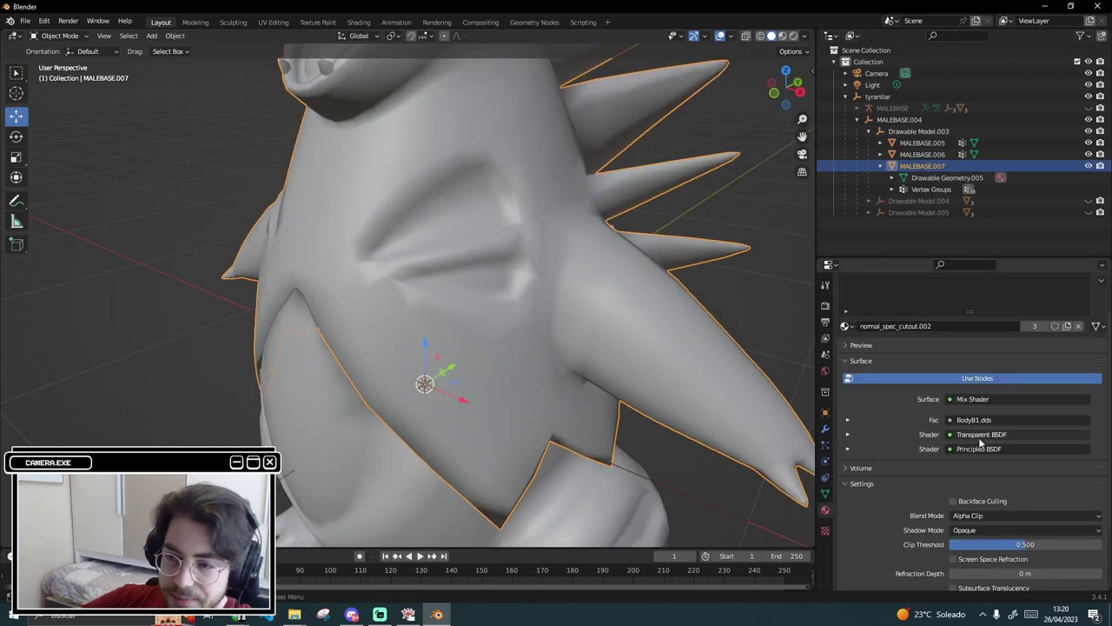
pyautogui.scroll(5, 962, 410)
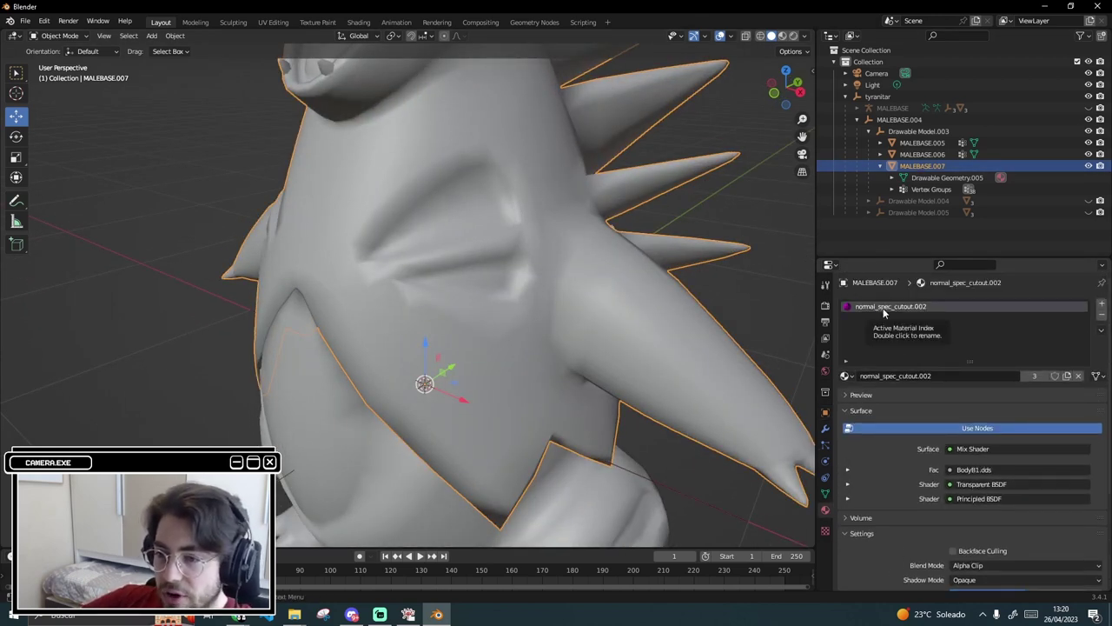
pyautogui.scroll(-1, 952, 391)
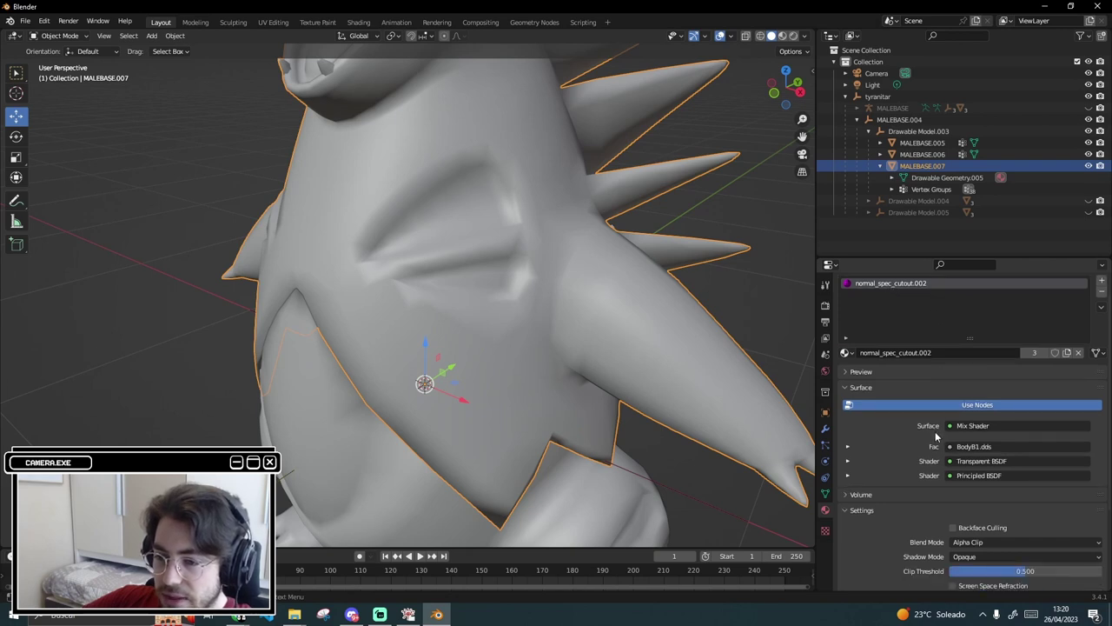
pyautogui.scroll(-1, 921, 452)
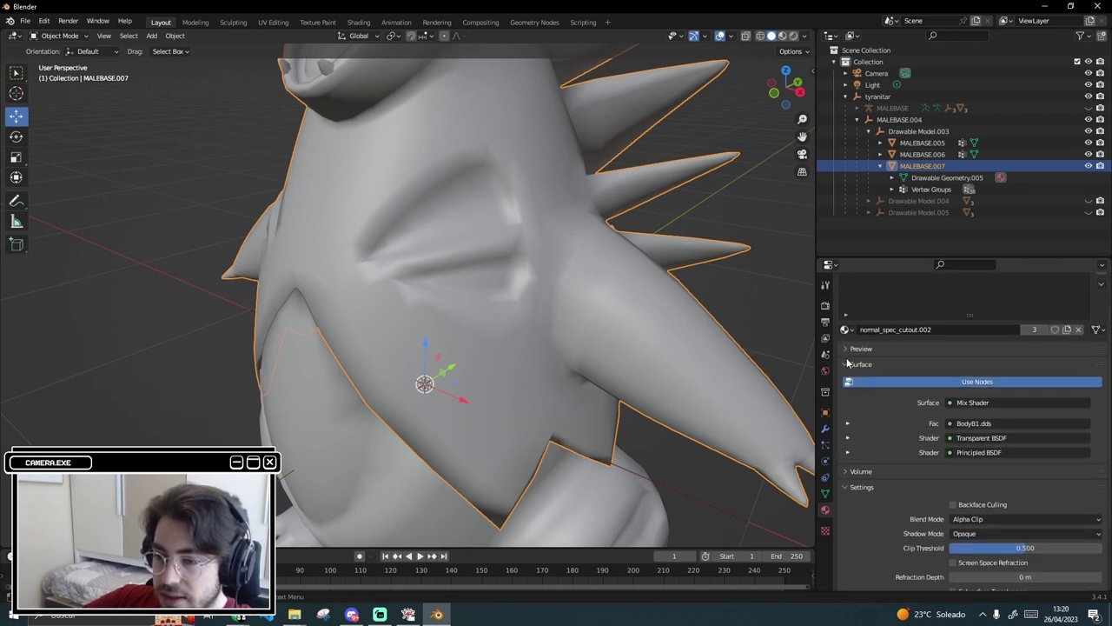
# - Expand and collapse the material's Preview, Surface and Settings panels, keeping Surface expanded
pyautogui.click(847, 349)
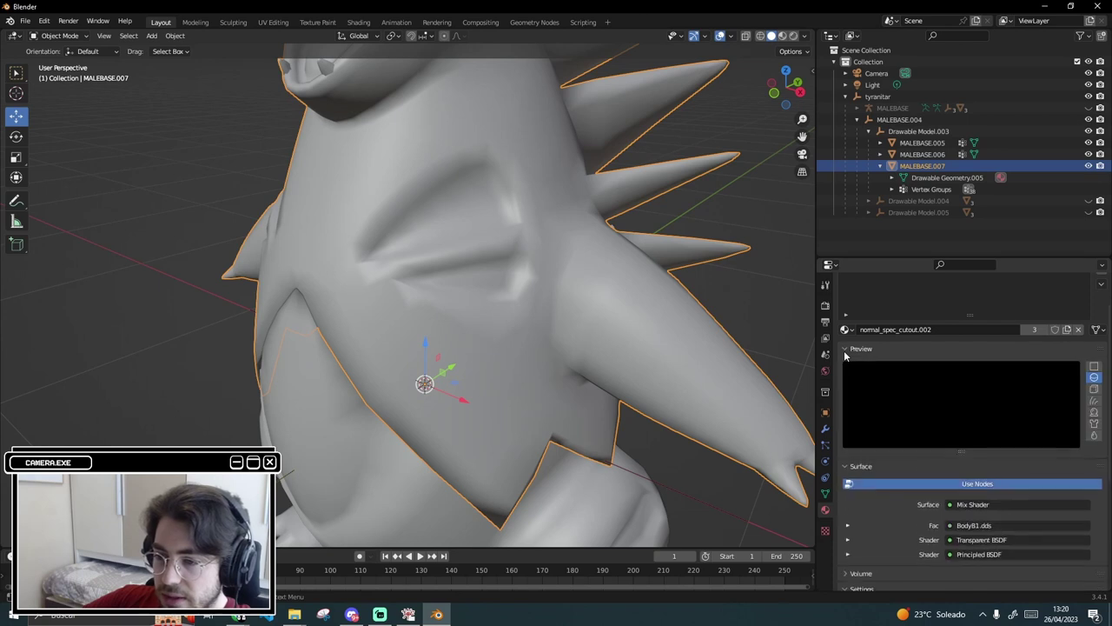
pyautogui.click(847, 350)
pyautogui.click(849, 366)
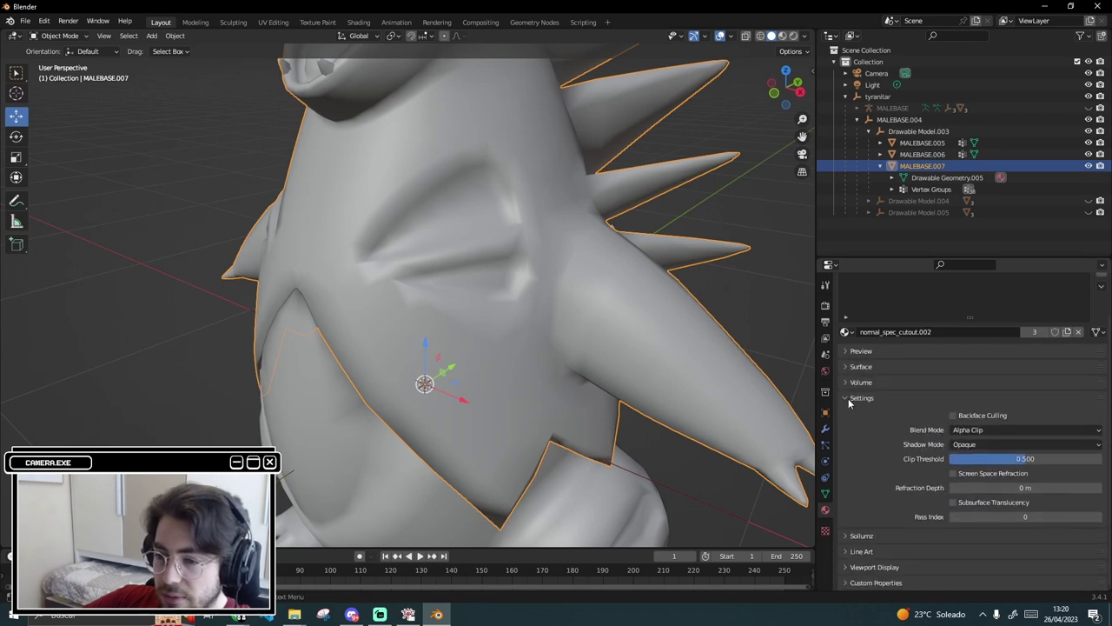
pyautogui.click(849, 398)
pyautogui.click(856, 410)
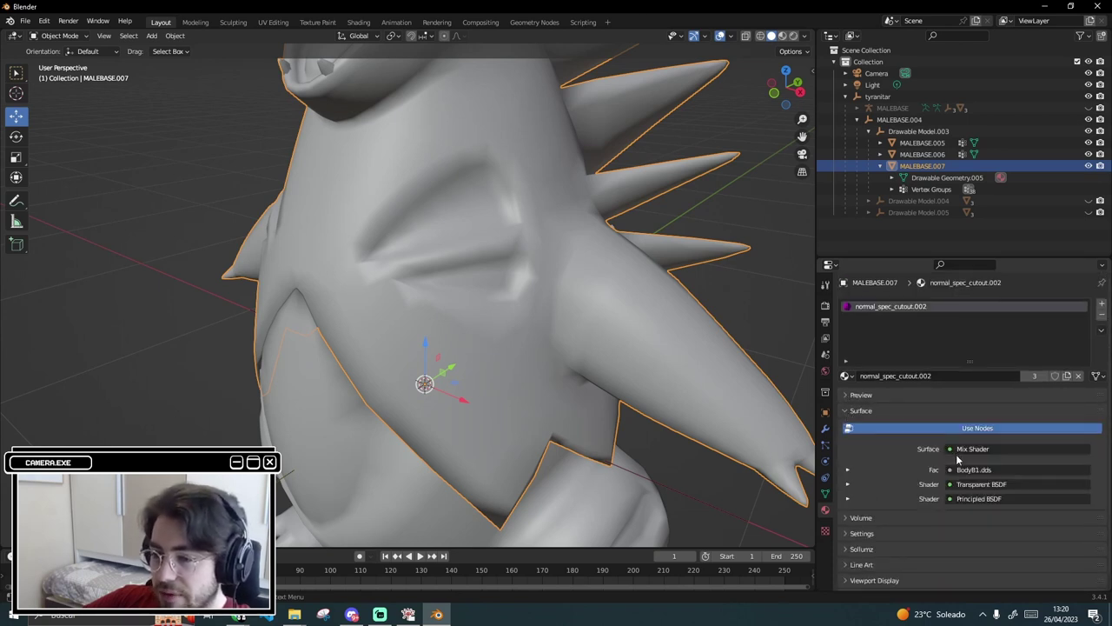
pyautogui.click(358, 22)
# - Inspect the node tree feeding Body81.dds and 0000000SPEC.dds.002 into a Principled BSDF
pyautogui.moveTo(614, 256)
pyautogui.keyDown('shift'); pyautogui.mouseDown(button='middle')
pyautogui.moveTo(614, 205)
pyautogui.moveTo(665, 191)
pyautogui.mouseUp(button='middle'); pyautogui.keyUp('shift')
pyautogui.scroll(5, 664, 192)
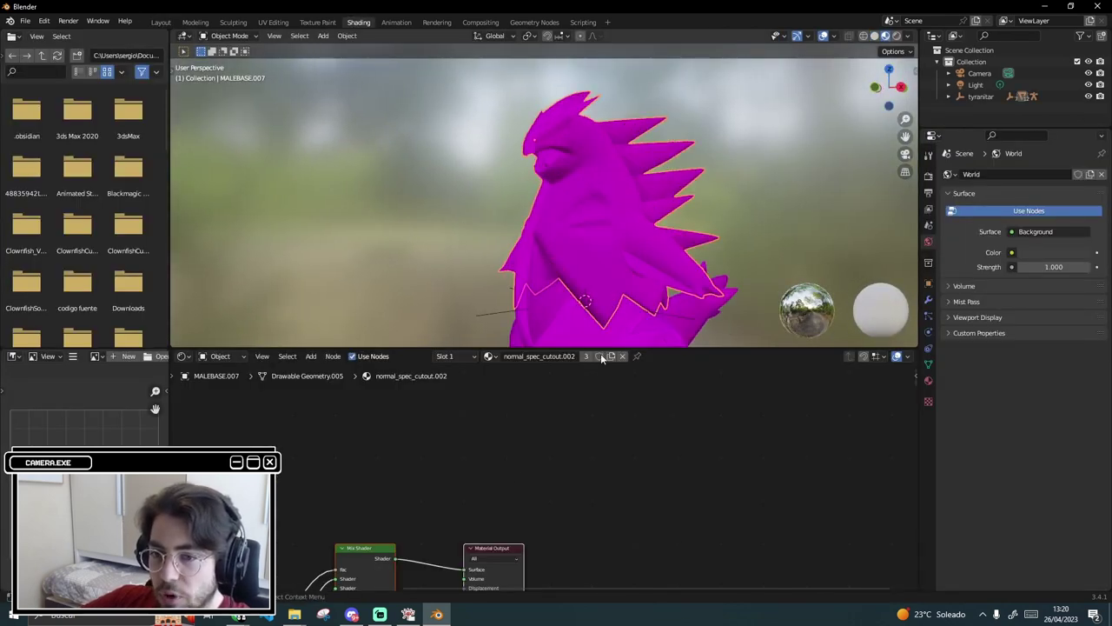
pyautogui.scroll(-2, 556, 452)
pyautogui.moveTo(578, 484); pyautogui.dragTo(313, 455, button='middle')
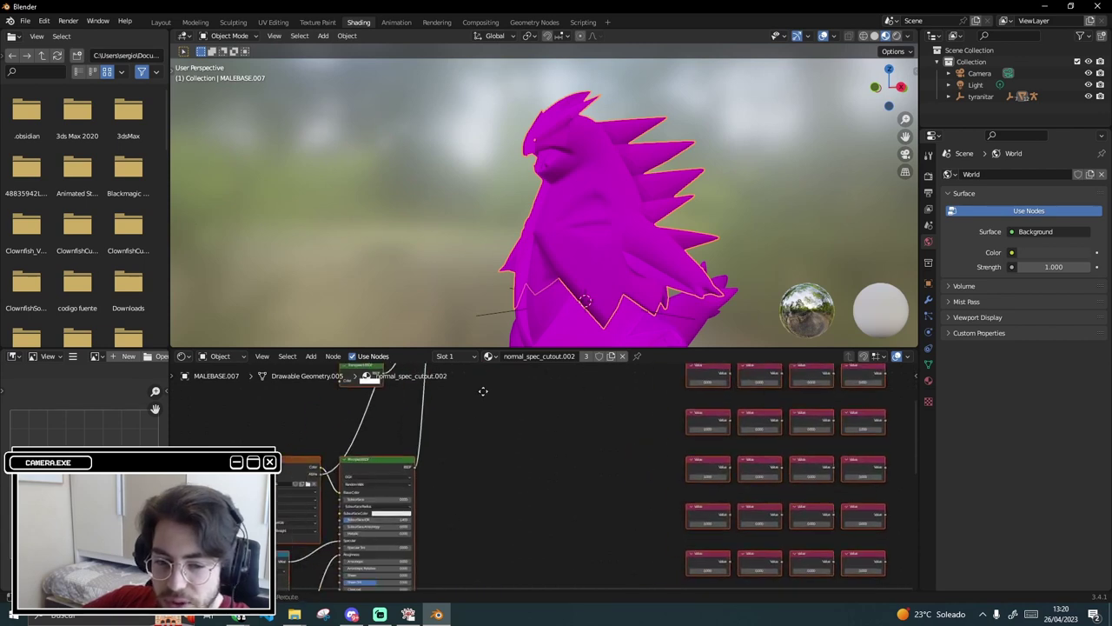
pyautogui.scroll(3, 313, 455)
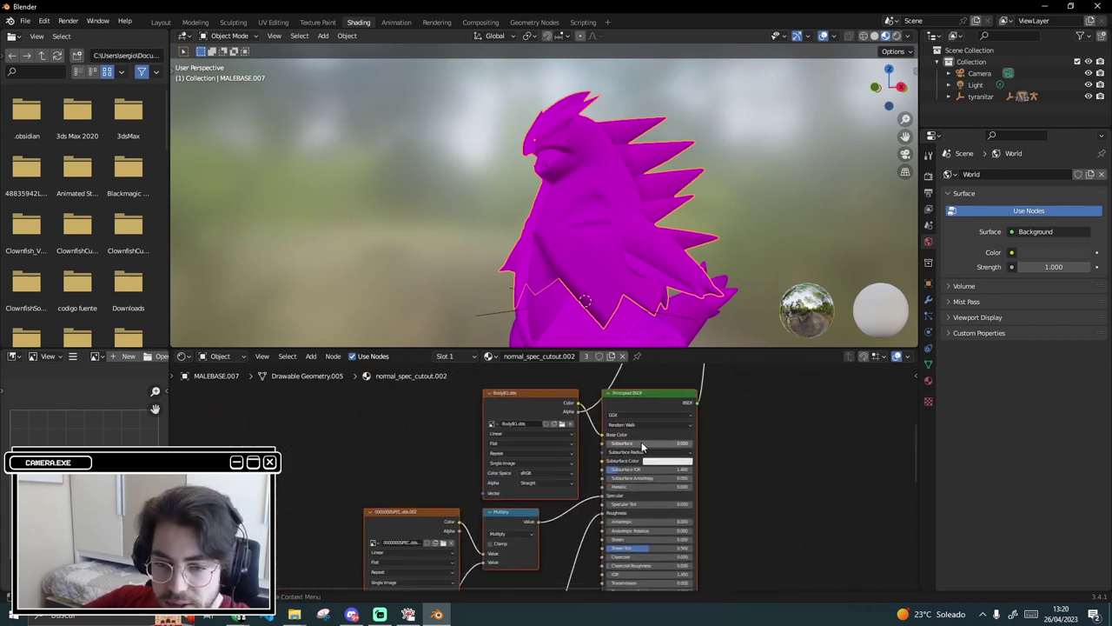
pyautogui.scroll(1, 497, 439)
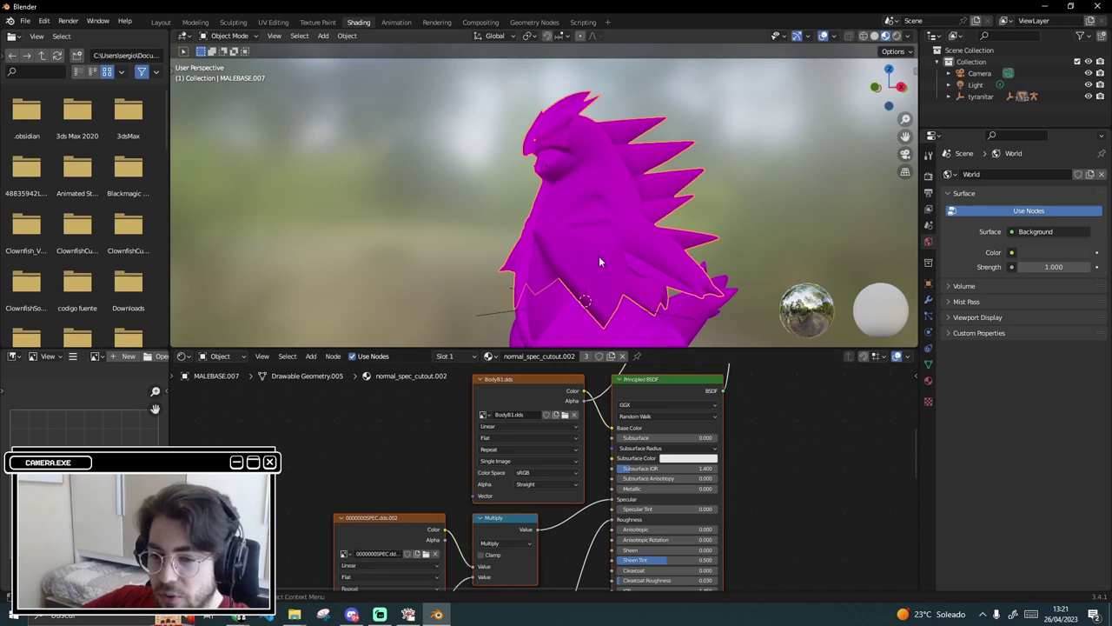
pyautogui.moveTo(599, 255); pyautogui.dragTo(615, 255, button='middle')
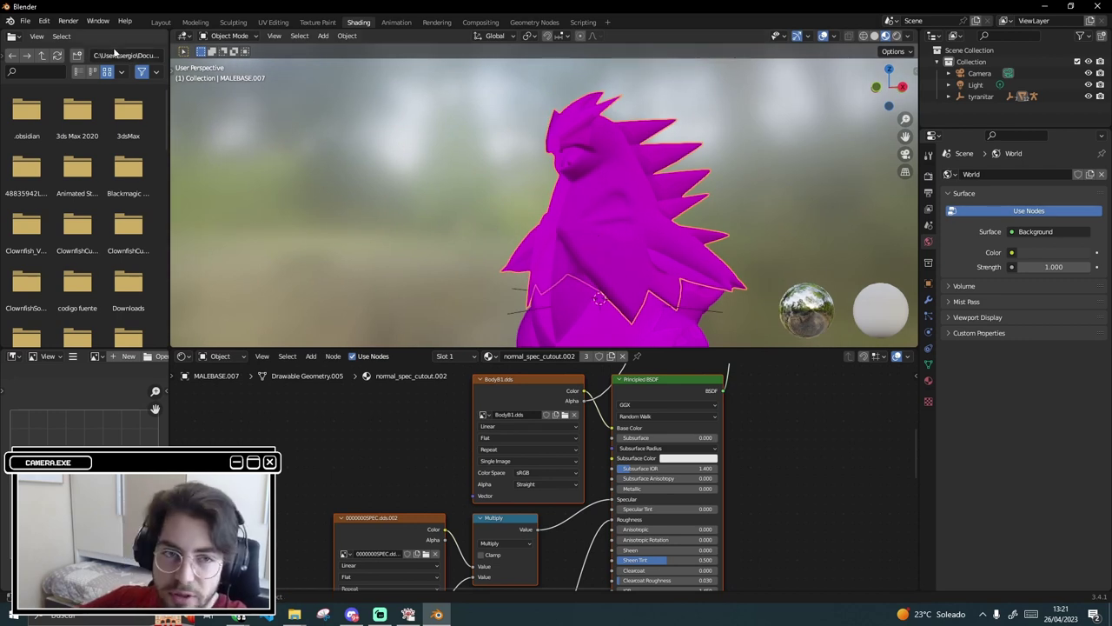
pyautogui.click(32, 26)
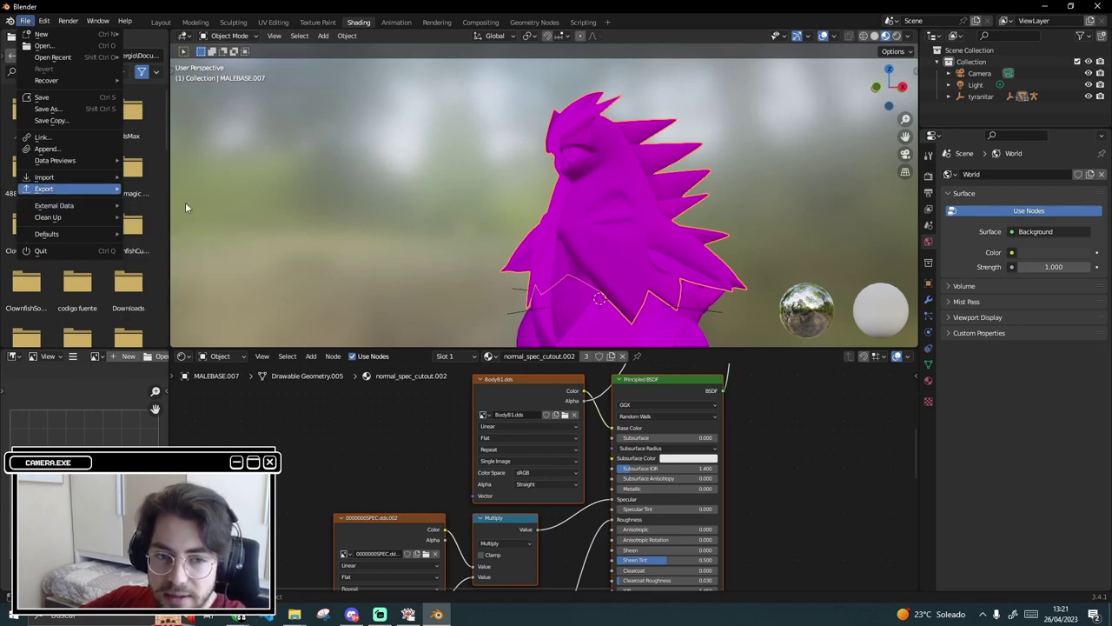
# - Find missing files in the tyranitar folder so the Tyranitar renders green with a purple belly
pyautogui.click(31, 24)
pyautogui.click(31, 24)
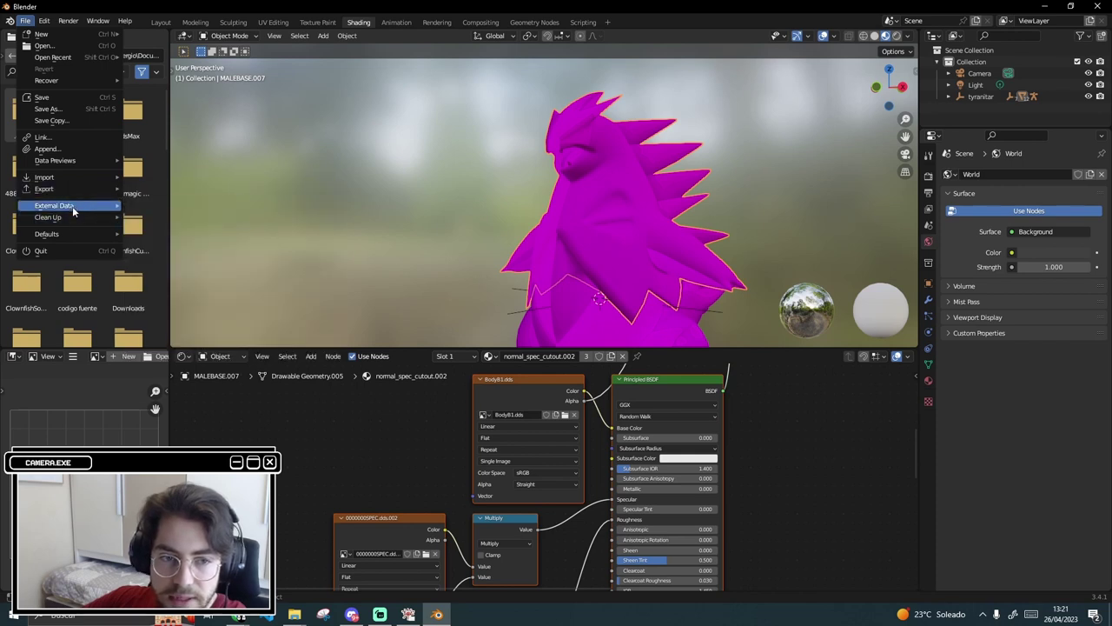
pyautogui.moveTo(54, 205)
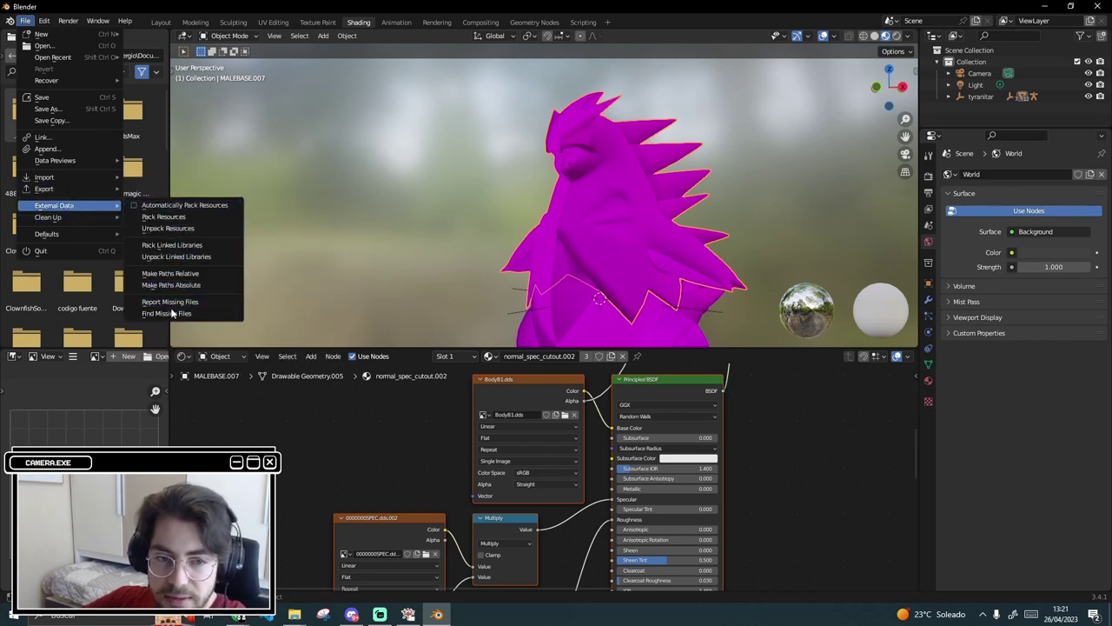
pyautogui.click(171, 311)
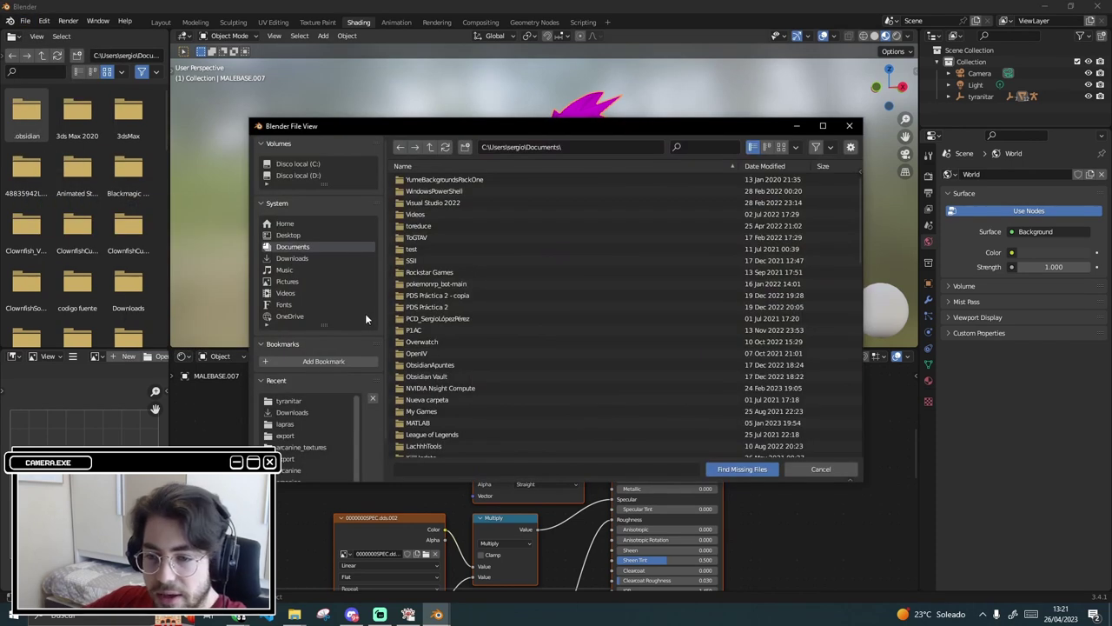
pyautogui.click(322, 399)
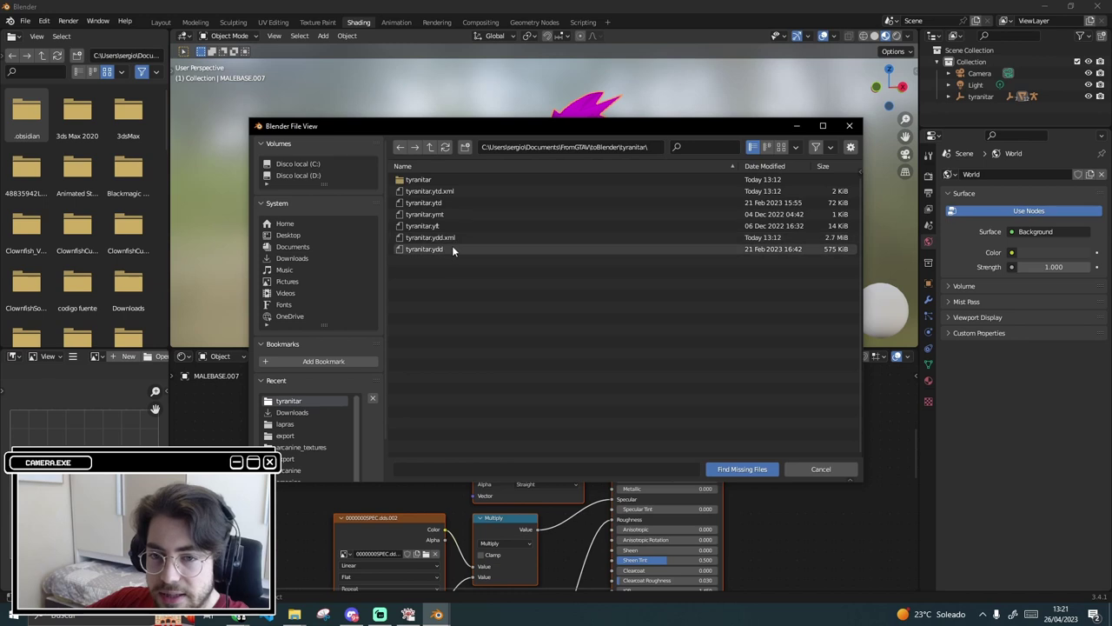
pyautogui.click(440, 180)
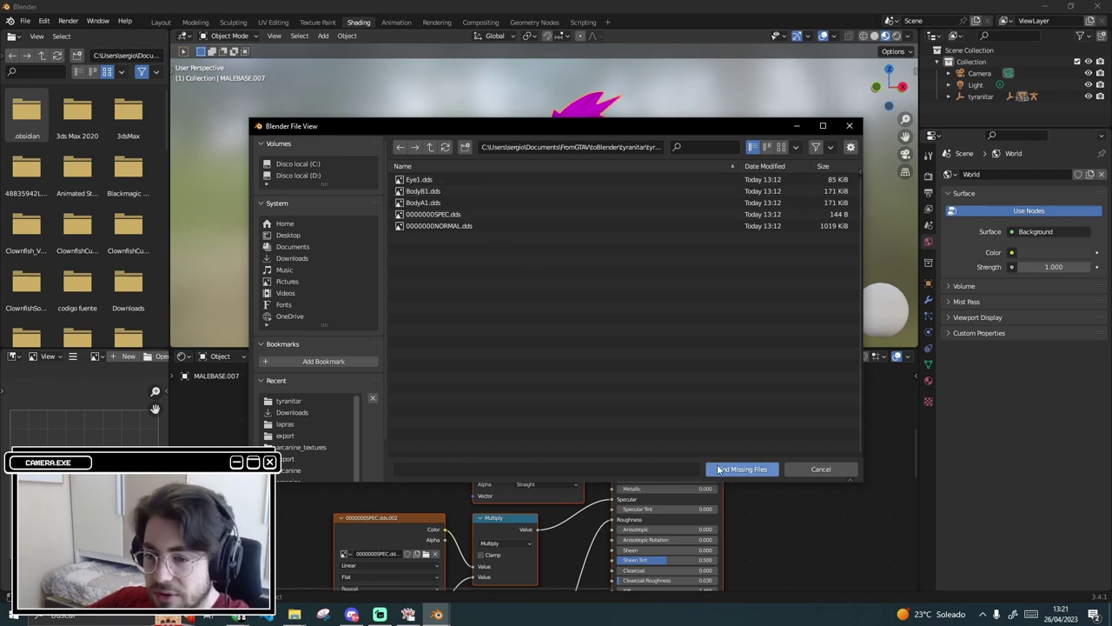
pyautogui.click(721, 469)
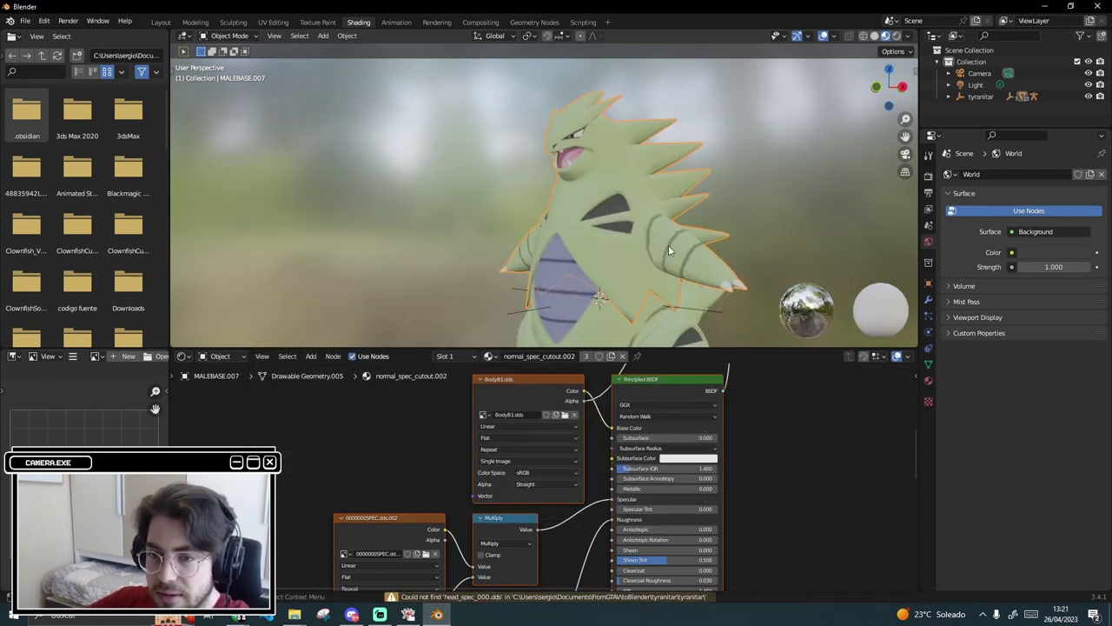
pyautogui.moveTo(722, 260)
pyautogui.mouseDown(button='middle')
pyautogui.moveTo(501, 192)
pyautogui.moveTo(381, 204)
pyautogui.moveTo(532, 198)
pyautogui.moveTo(429, 113)
pyautogui.moveTo(357, 155)
pyautogui.moveTo(590, 167)
pyautogui.moveTo(589, 219)
pyautogui.mouseUp(button='middle')
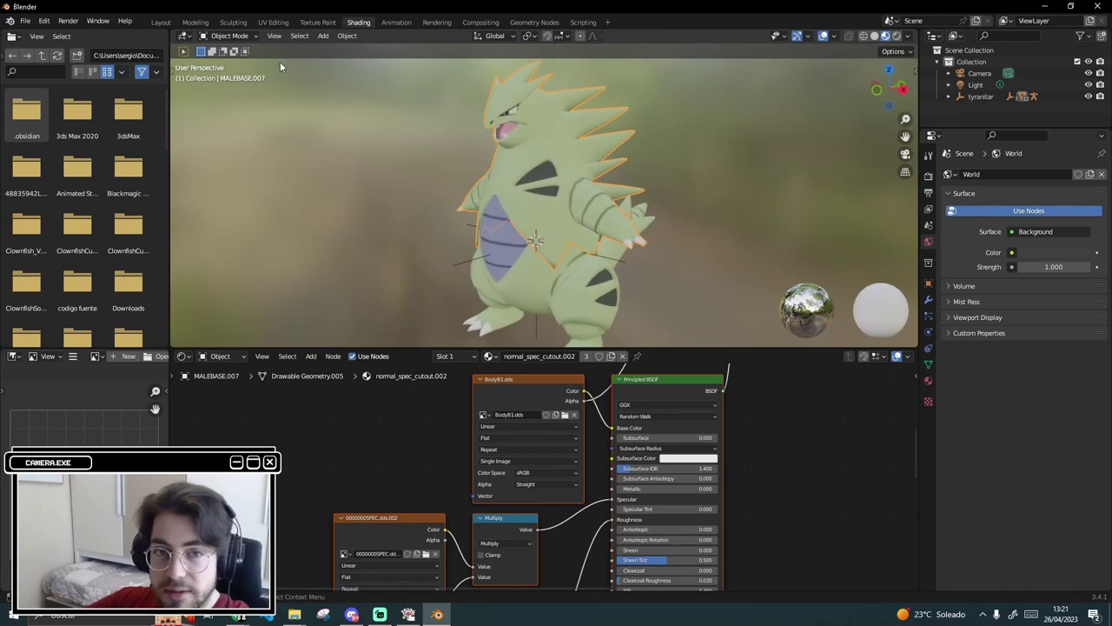
# - Return to the Layout workspace with Material Preview viewport shading
pyautogui.click(162, 22)
pyautogui.scroll(-2, 522, 135)
pyautogui.scroll(-2, 539, 144)
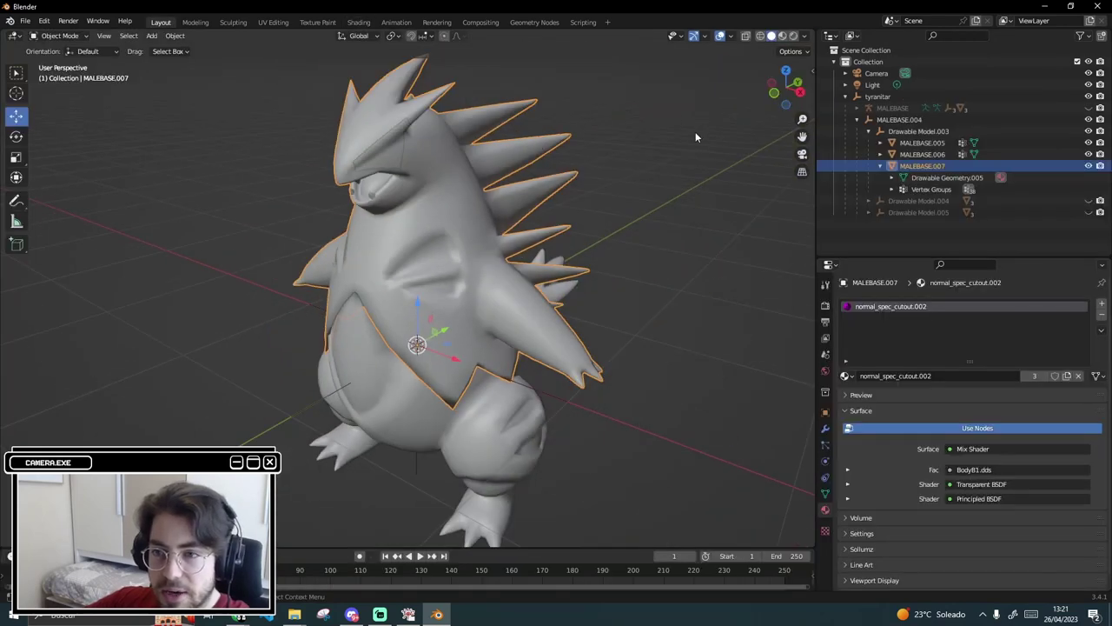
pyautogui.scroll(-2, 696, 139)
pyautogui.click(792, 36)
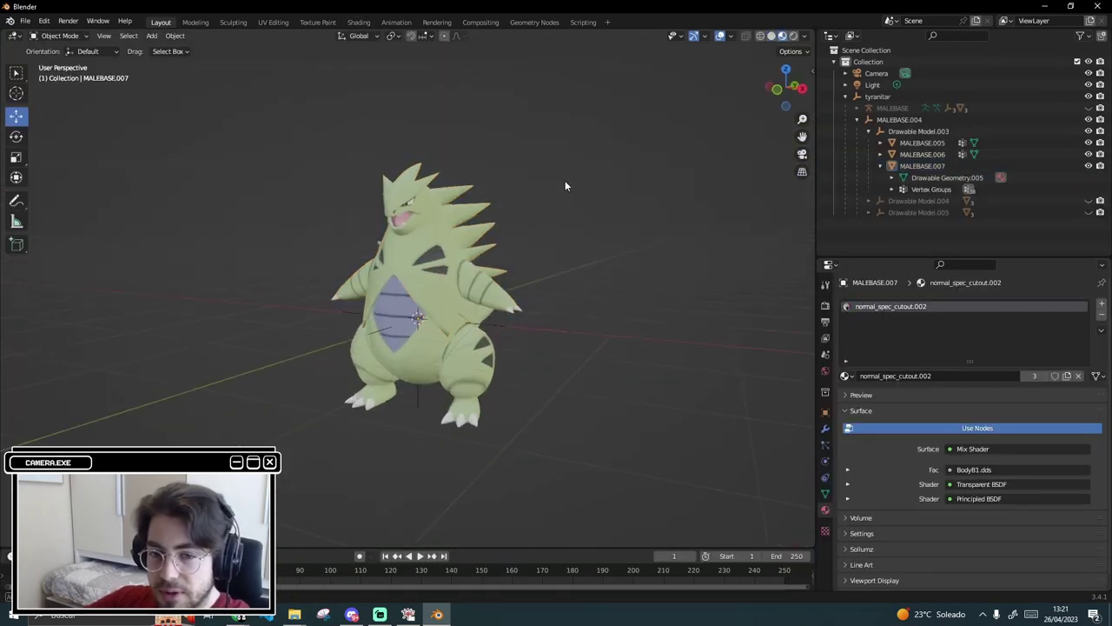
# - Orbit around the textured model and select the body mesh MALEBASE.007
pyautogui.scroll(5, 565, 180)
pyautogui.moveTo(585, 191)
pyautogui.mouseDown(button='middle')
pyautogui.moveTo(495, 184)
pyautogui.moveTo(423, 93)
pyautogui.moveTo(304, 108)
pyautogui.moveTo(187, 179)
pyautogui.moveTo(451, 187)
pyautogui.moveTo(377, 193)
pyautogui.mouseUp(button='middle')
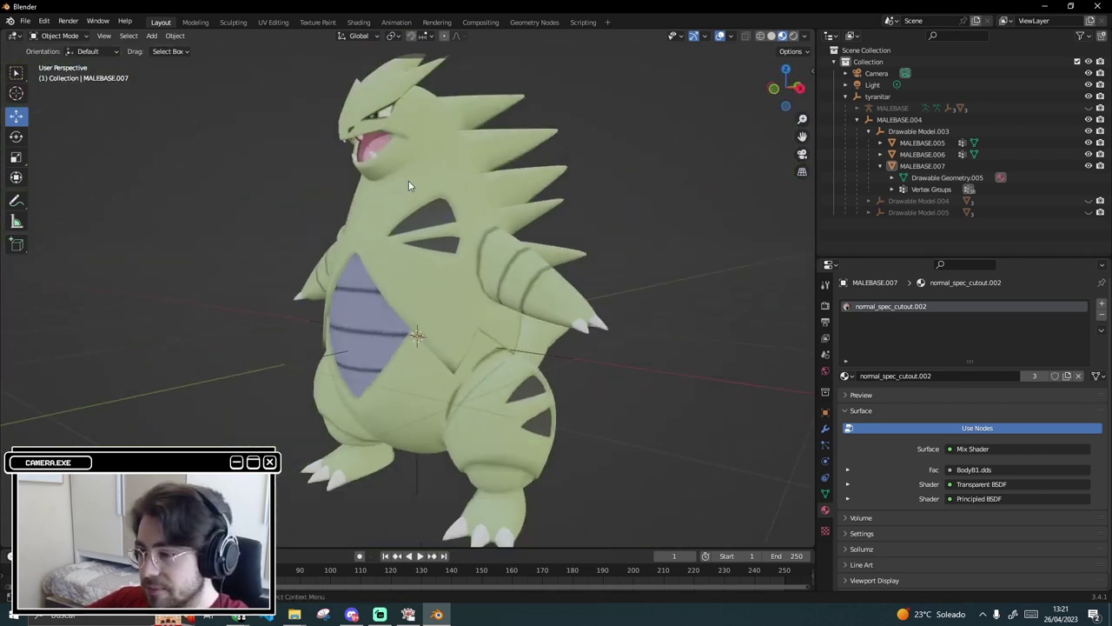
pyautogui.scroll(-5, 477, 175)
pyautogui.moveTo(501, 164)
pyautogui.mouseDown(button='middle')
pyautogui.moveTo(281, 228)
pyautogui.moveTo(354, 248)
pyautogui.mouseUp(button='middle')
pyautogui.click(353, 249)
pyautogui.moveTo(463, 211)
pyautogui.mouseDown(button='middle')
pyautogui.moveTo(644, 187)
pyautogui.moveTo(430, 221)
pyautogui.moveTo(510, 213)
pyautogui.moveTo(468, 188)
pyautogui.moveTo(480, 99)
pyautogui.moveTo(486, 223)
pyautogui.moveTo(546, 293)
pyautogui.moveTo(460, 218)
pyautogui.mouseUp(button='middle')
pyautogui.scroll(5, 430, 222)
# - Enter Edit Mode on MALEBASE.007 and turn off the face-normal overlay lines
pyautogui.press('Tab')
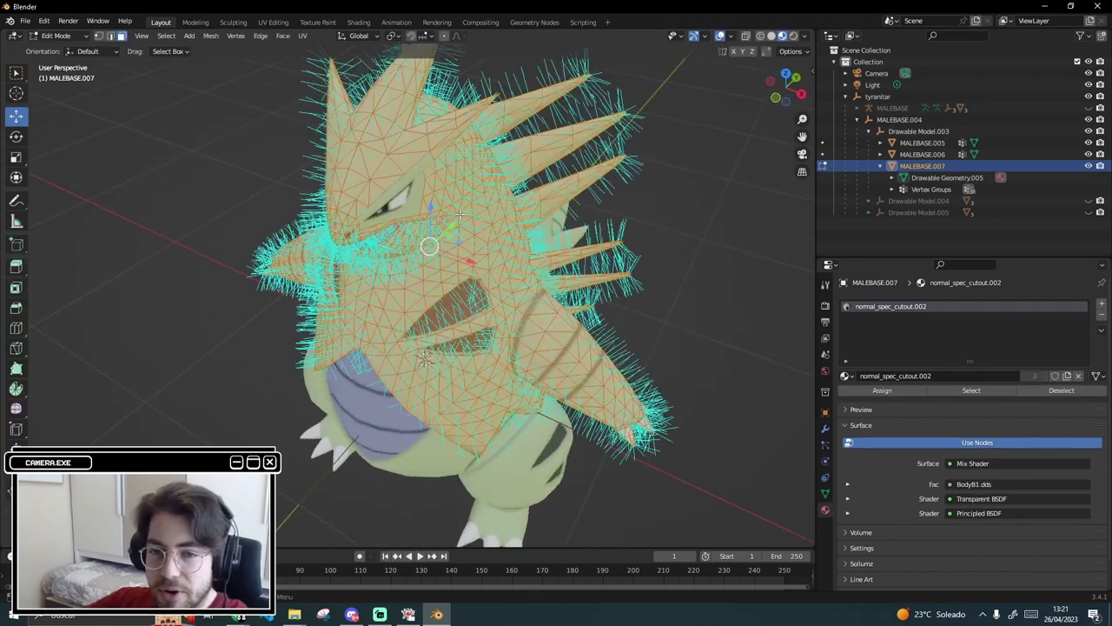
pyautogui.press('Tab')
pyautogui.click(730, 41)
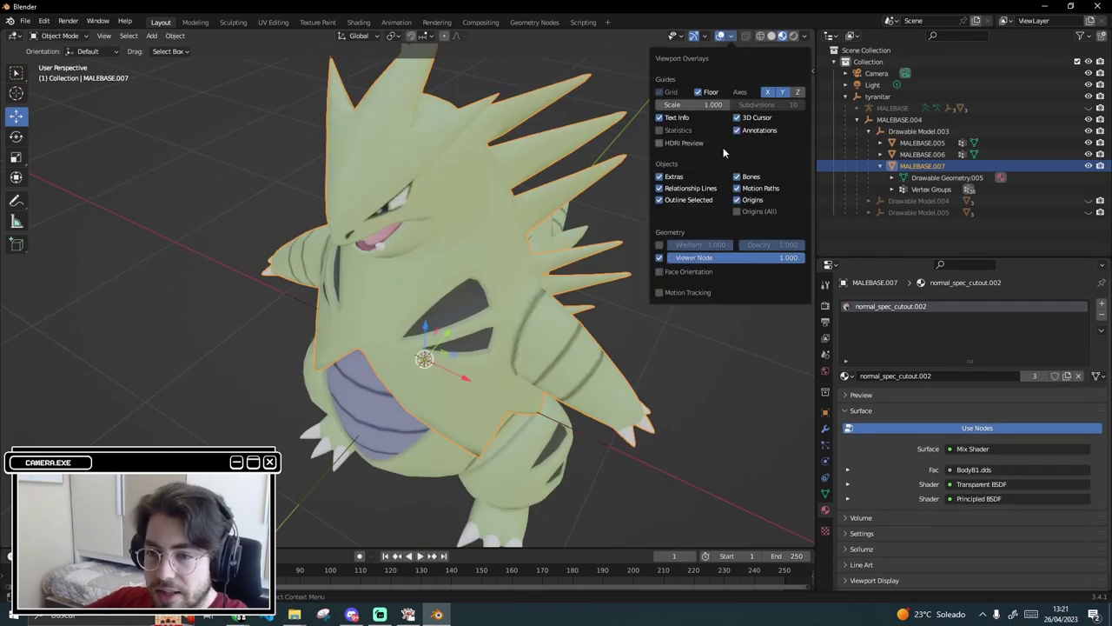
pyautogui.press('Tab')
pyautogui.click(730, 37)
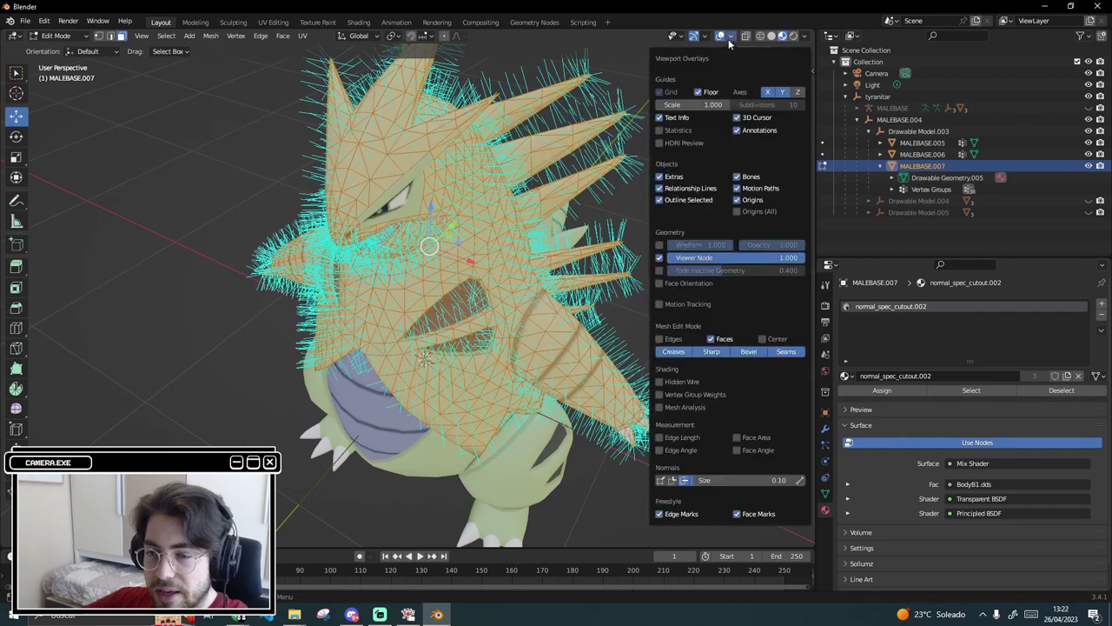
pyautogui.click(735, 41)
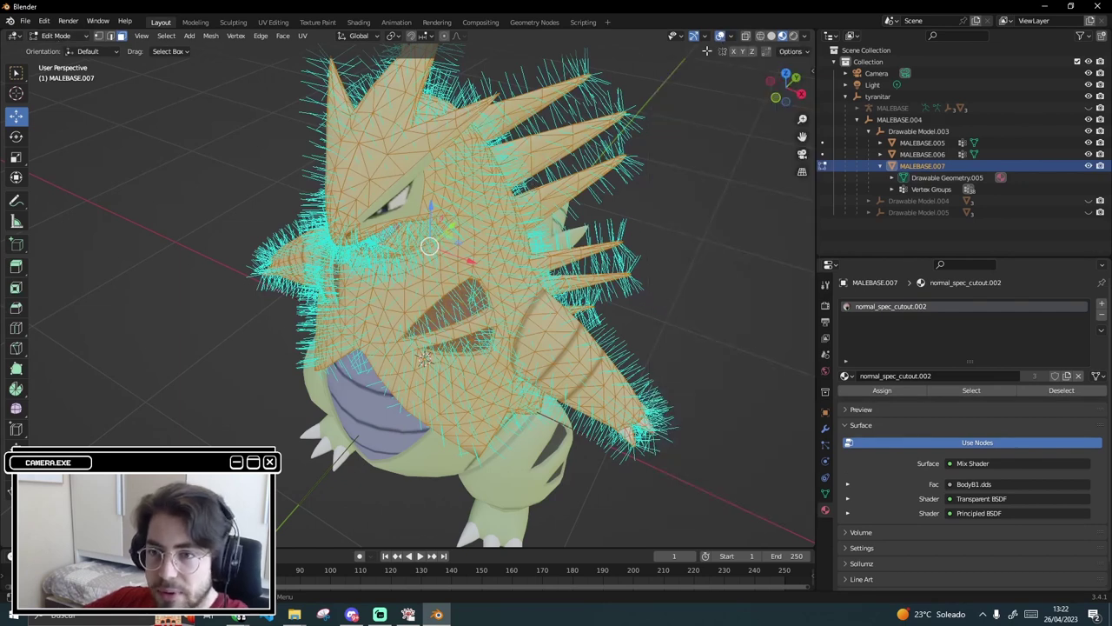
pyautogui.click(731, 38)
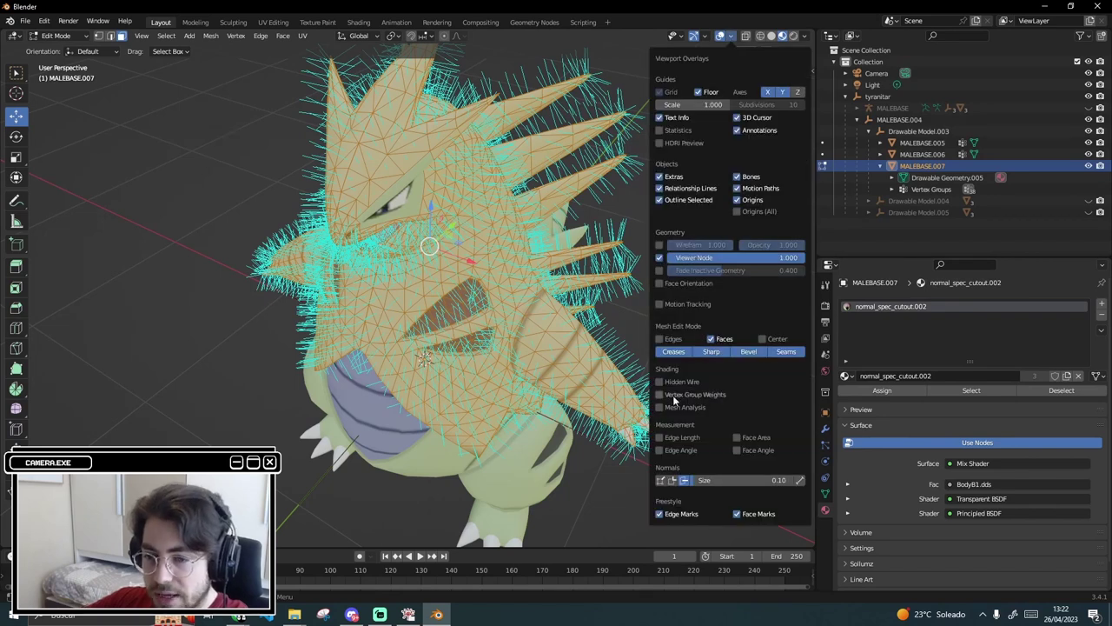
pyautogui.click(687, 480)
# - Switch to vertex select and pick a vertex on the head crest
pyautogui.moveTo(486, 191)
pyautogui.mouseDown(button='middle')
pyautogui.moveTo(443, 141)
pyautogui.moveTo(188, 74)
pyautogui.mouseUp(button='middle')
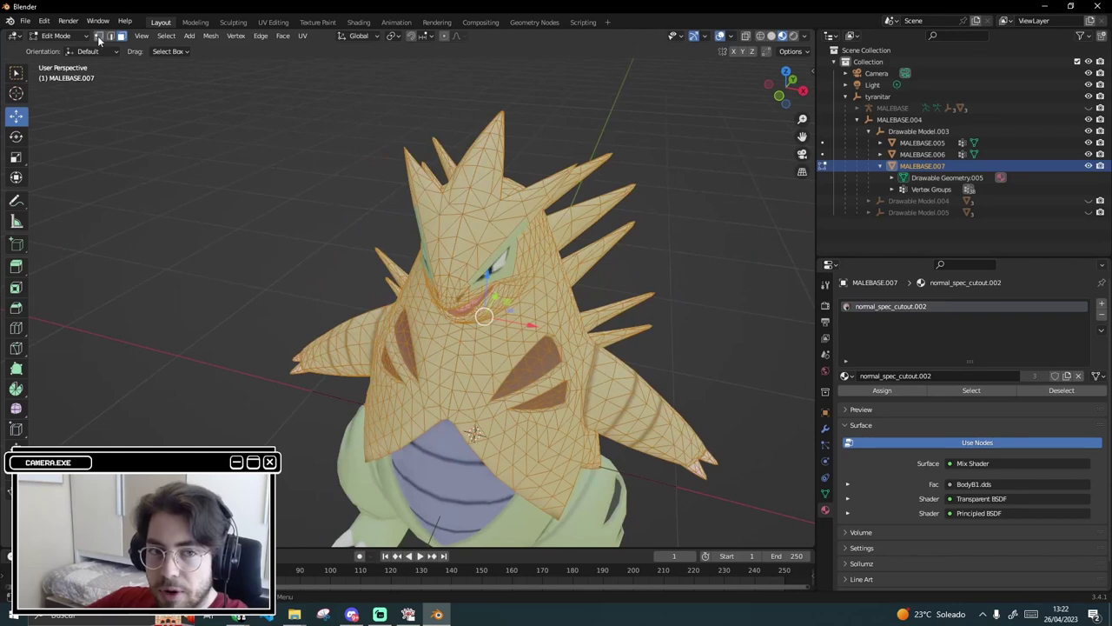
pyautogui.click(98, 36)
pyautogui.moveTo(460, 174)
pyautogui.mouseDown(button='middle')
pyautogui.moveTo(477, 156)
pyautogui.moveTo(437, 180)
pyautogui.mouseUp(button='middle')
pyautogui.scroll(2, 477, 157)
pyautogui.scroll(3, 477, 156)
pyautogui.click(434, 186)
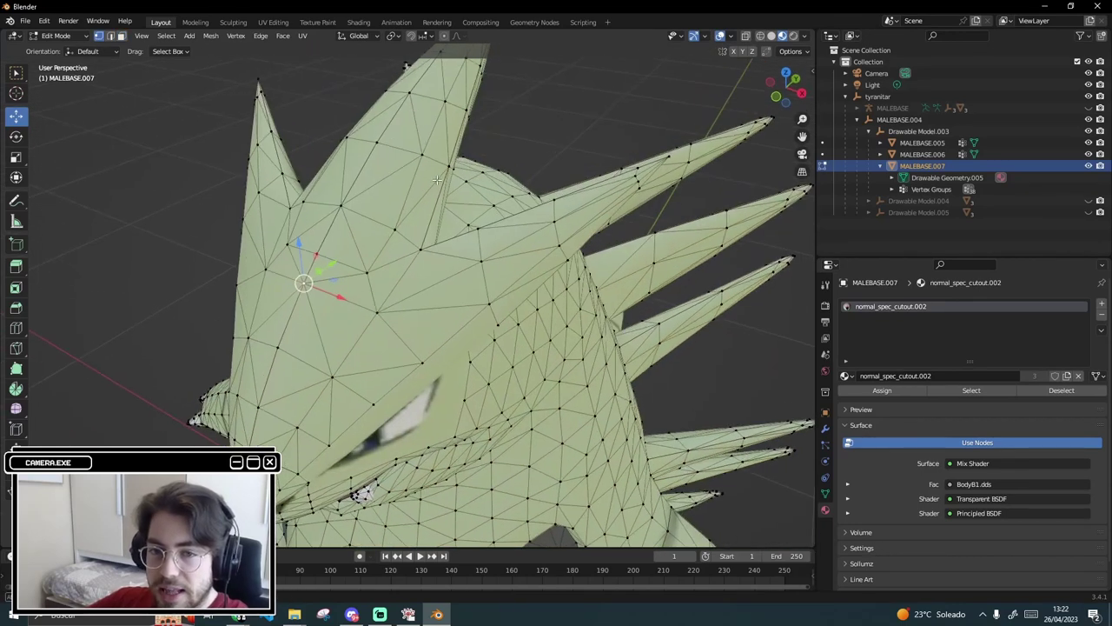
# - Enable proportional editing, test-pull a head vertex into a spike, then undo it
pyautogui.click(445, 37)
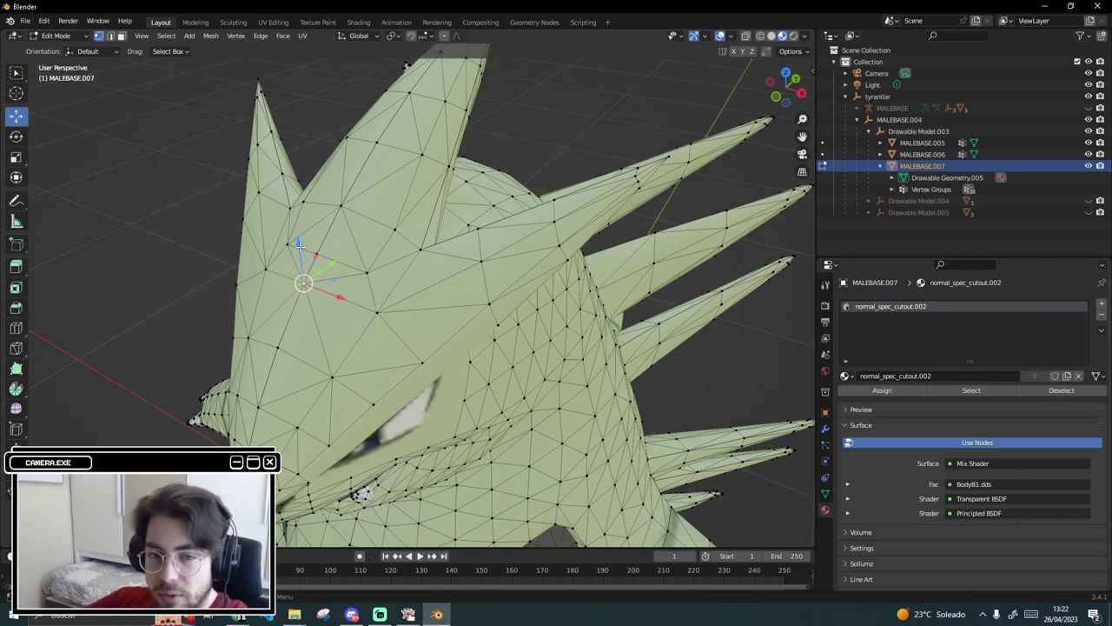
pyautogui.moveTo(299, 246); pyautogui.dragTo(284, 46)
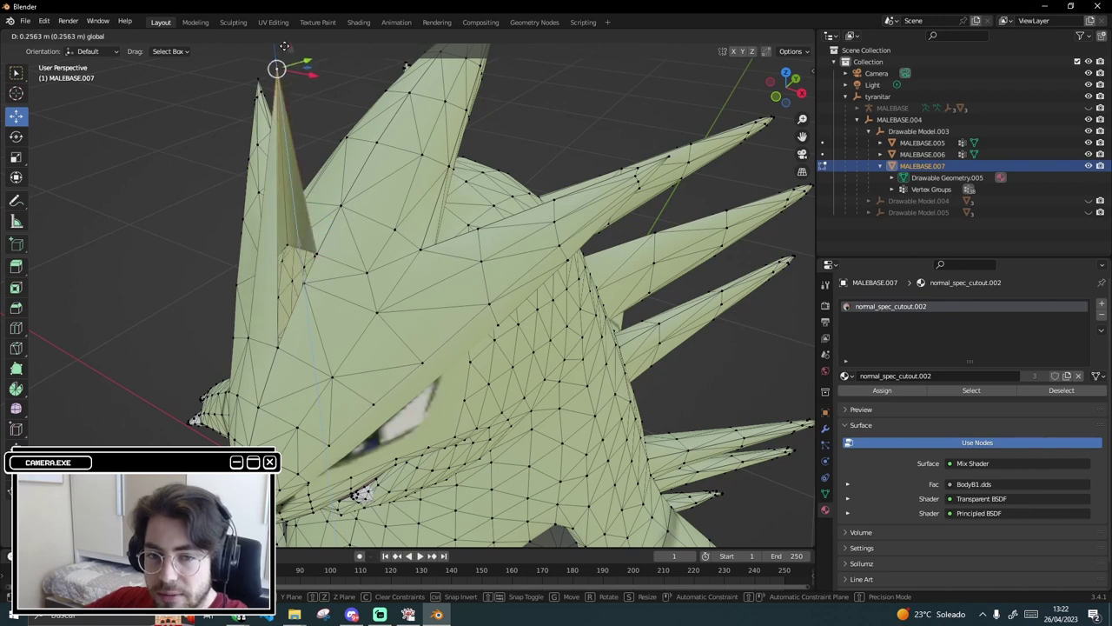
pyautogui.moveTo(284, 46)
pyautogui.mouseDown(button='middle')
pyautogui.moveTo(334, 215)
pyautogui.moveTo(359, 233)
pyautogui.mouseUp(button='middle')
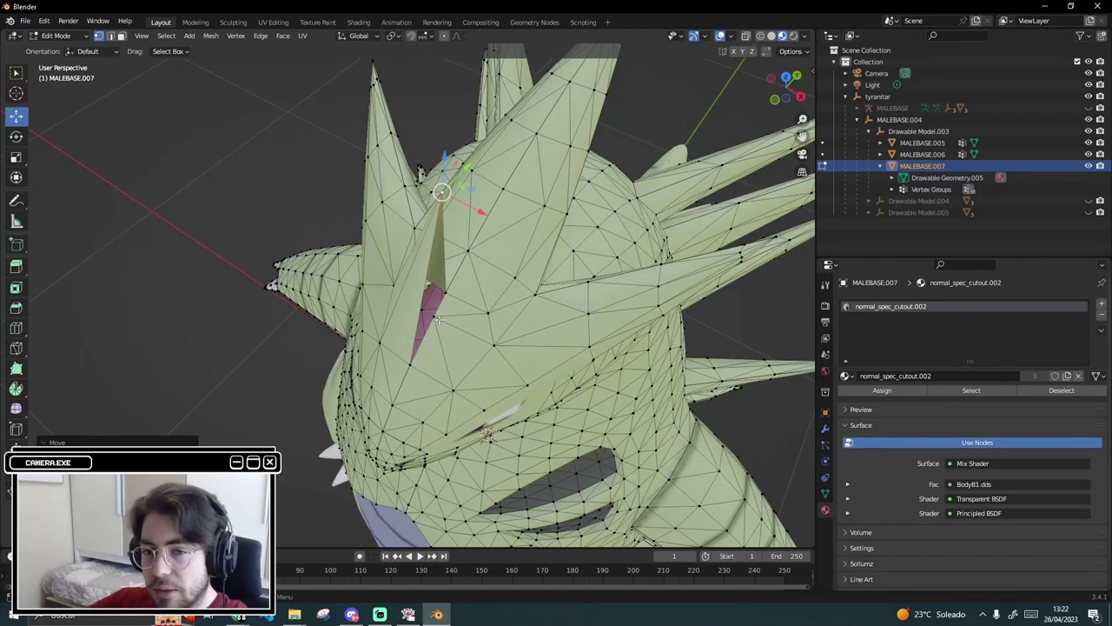
pyautogui.moveTo(453, 270); pyautogui.dragTo(445, 278, button='middle')
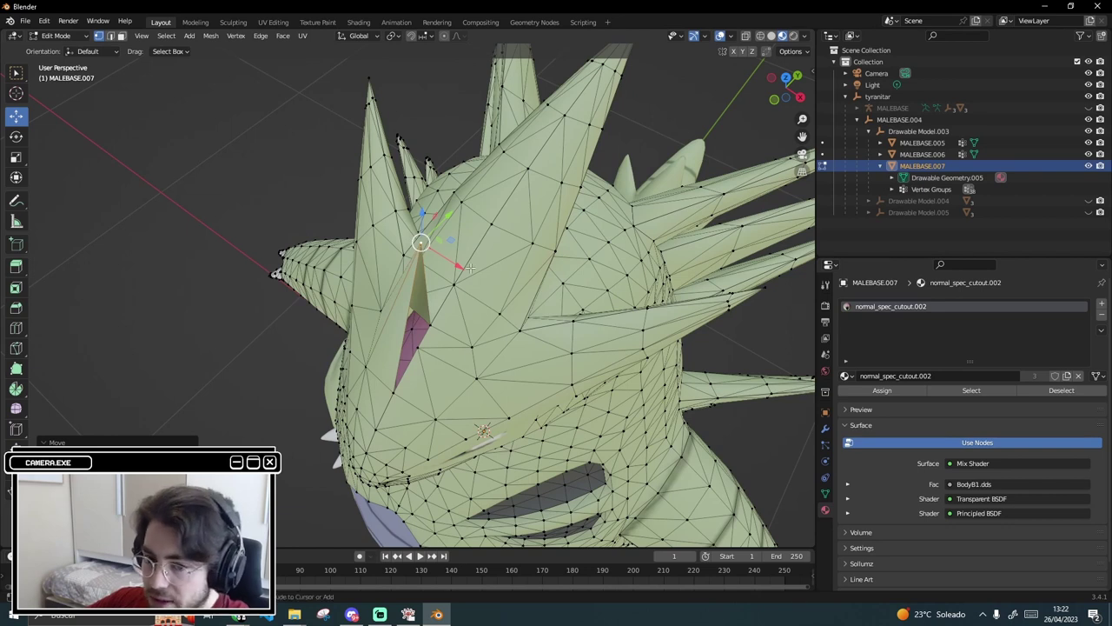
pyautogui.hotkey('ctrl', 'z')
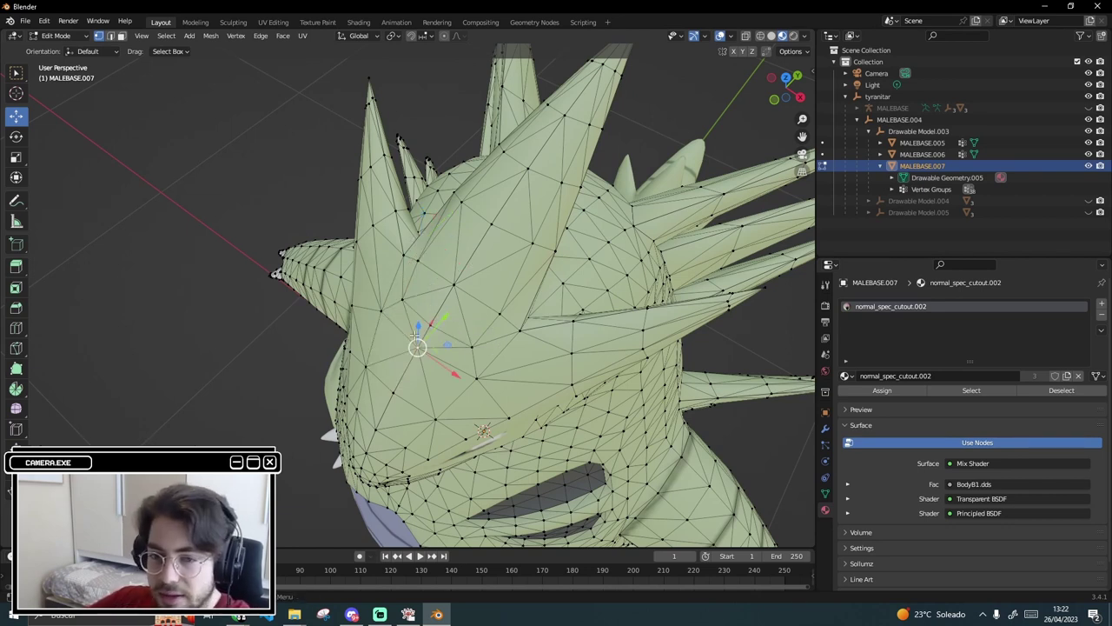
# - Raise the head vertices along Z, stretching them upward with a smooth falloff radius
pyautogui.moveTo(443, 108); pyautogui.dragTo(382, 160, button='middle')
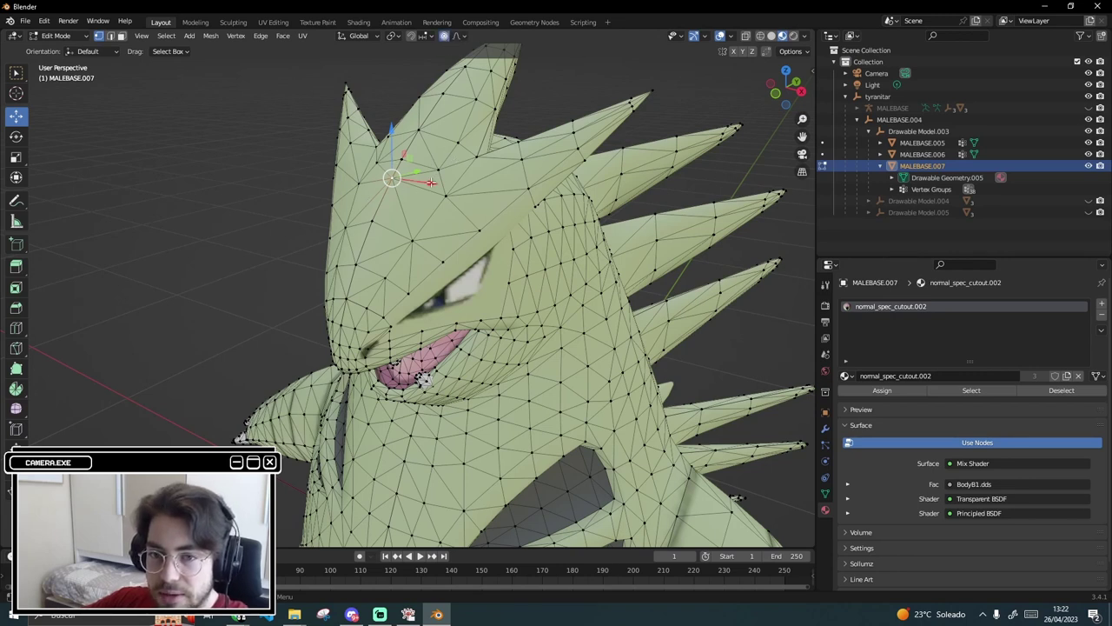
pyautogui.scroll(4, 431, 182)
pyautogui.scroll(4, 446, 275)
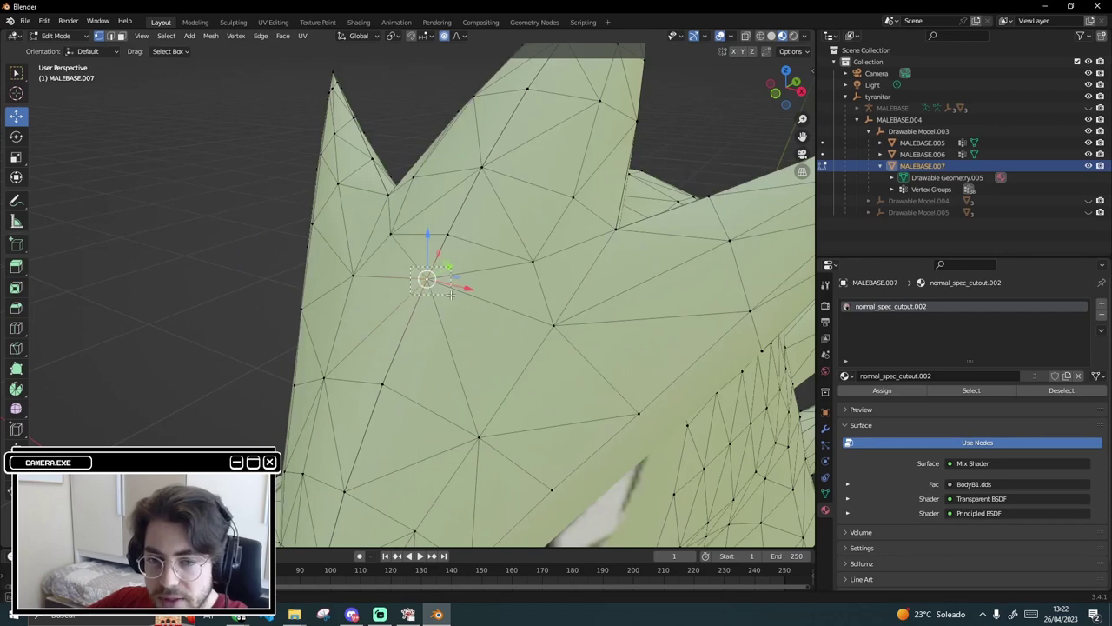
pyautogui.scroll(-1, 435, 250)
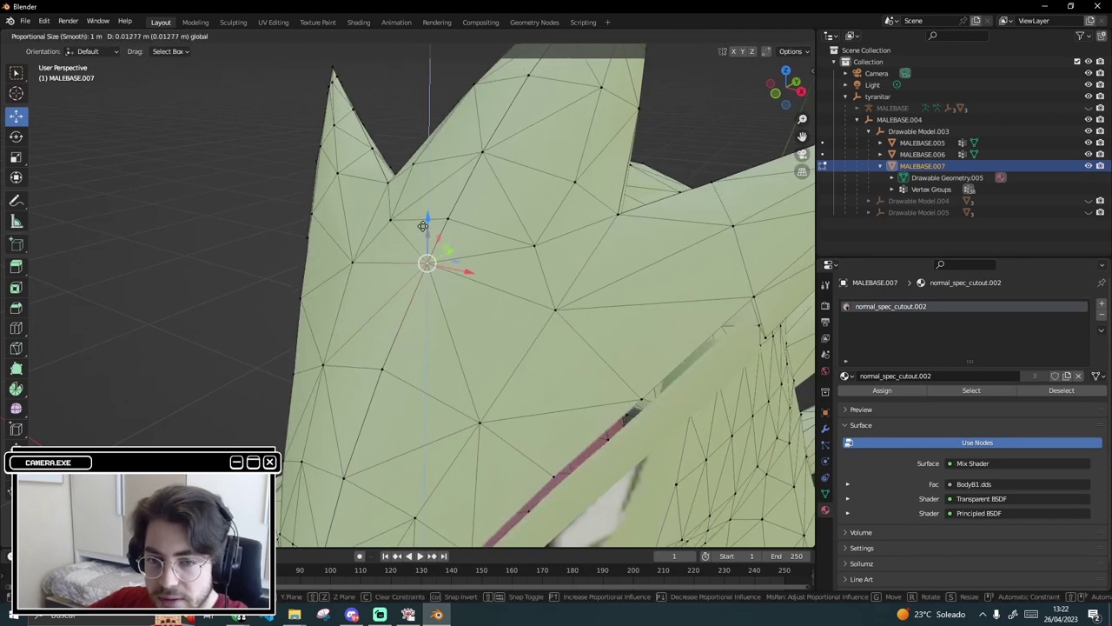
pyautogui.moveTo(427, 221); pyautogui.dragTo(433, 166)
pyautogui.scroll(-4, 447, 179)
pyautogui.scroll(-2, 446, 179)
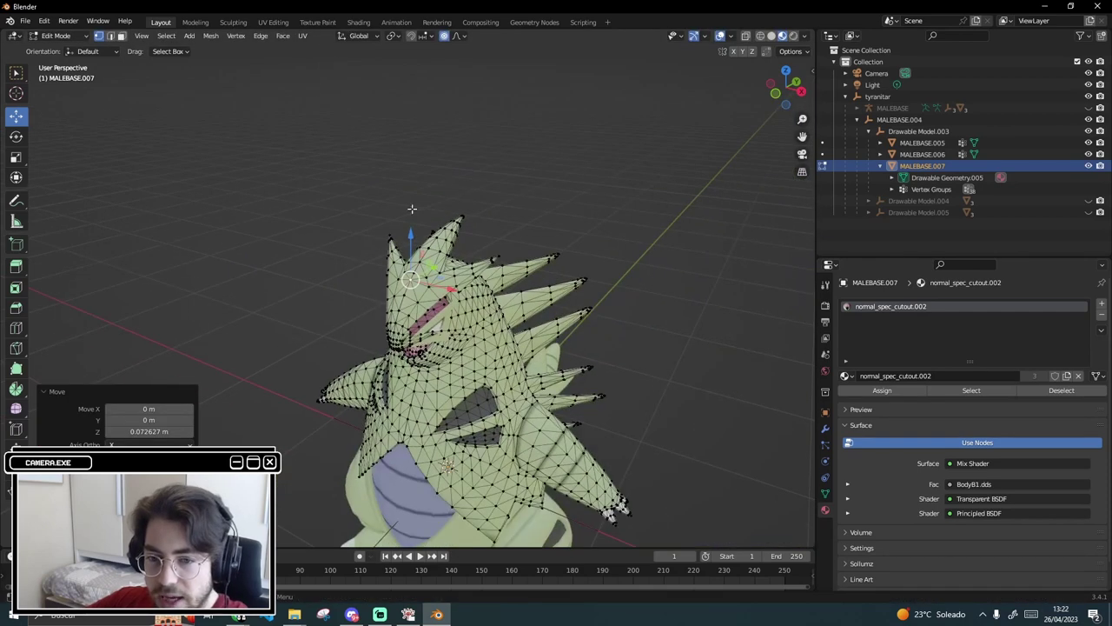
pyautogui.moveTo(409, 251); pyautogui.dragTo(421, 500)
# - Lift the crest tip further and confirm the 0.32989 m proportional raise
pyautogui.scroll(-3, 421, 500)
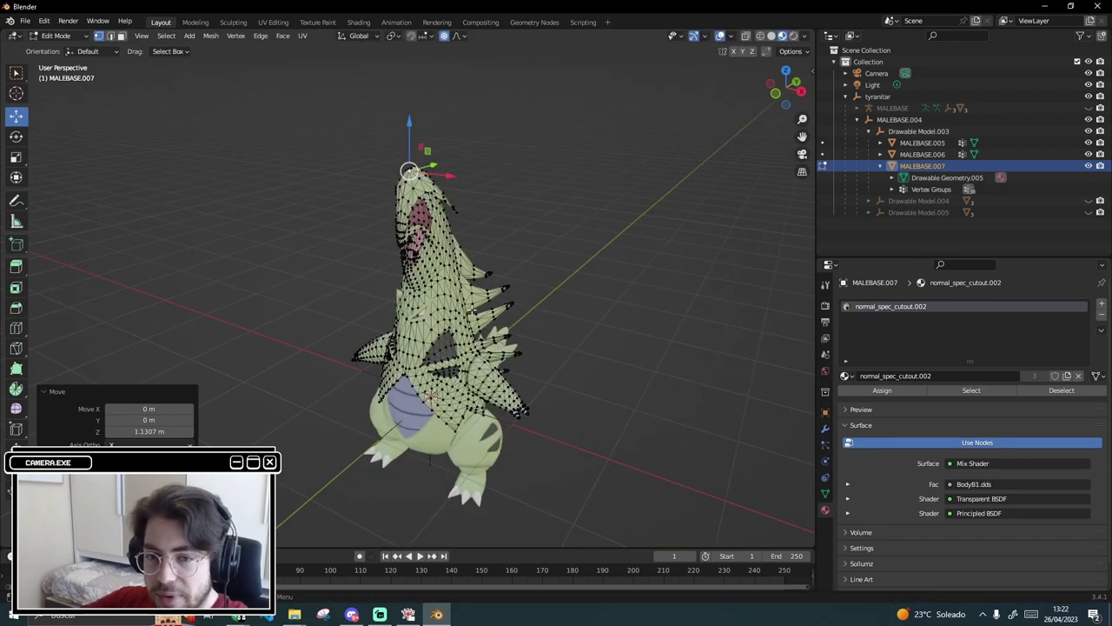
pyautogui.scroll(2, 452, 295)
pyautogui.scroll(2, 443, 289)
pyautogui.scroll(2, 437, 285)
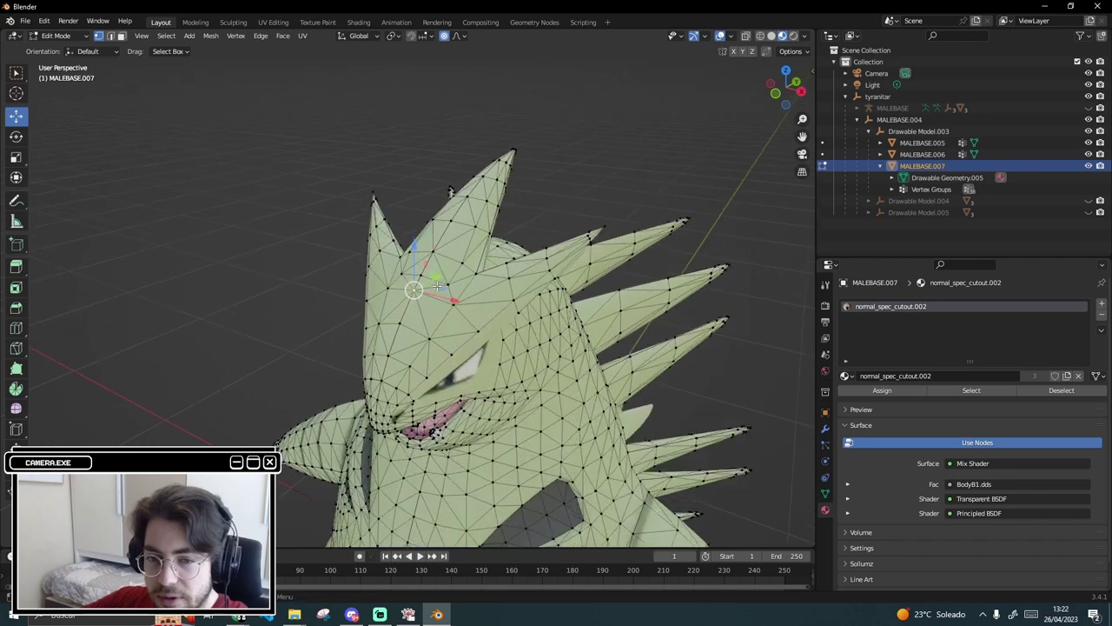
pyautogui.scroll(-1, 449, 260)
pyautogui.scroll(-1, 416, 265)
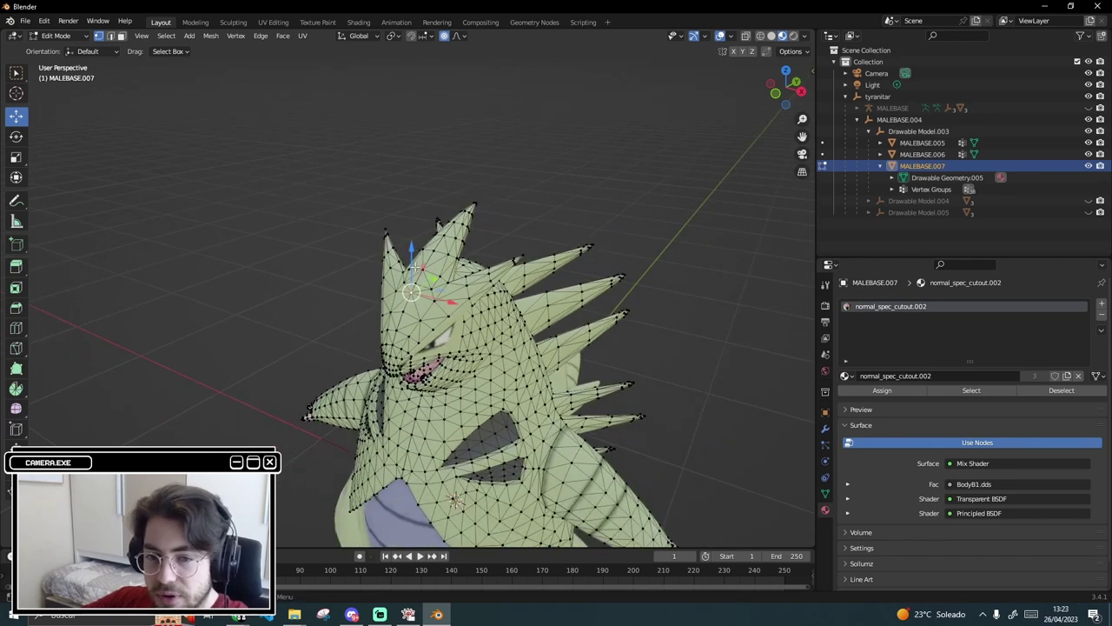
pyautogui.moveTo(414, 266); pyautogui.dragTo(422, 257)
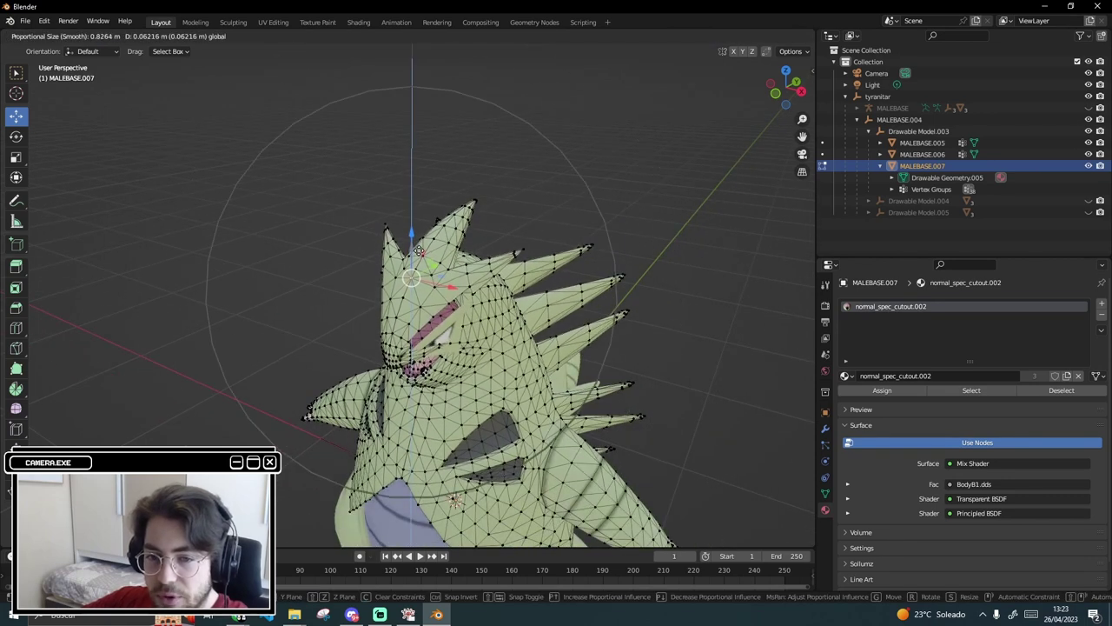
pyautogui.scroll(15, 425, 258)
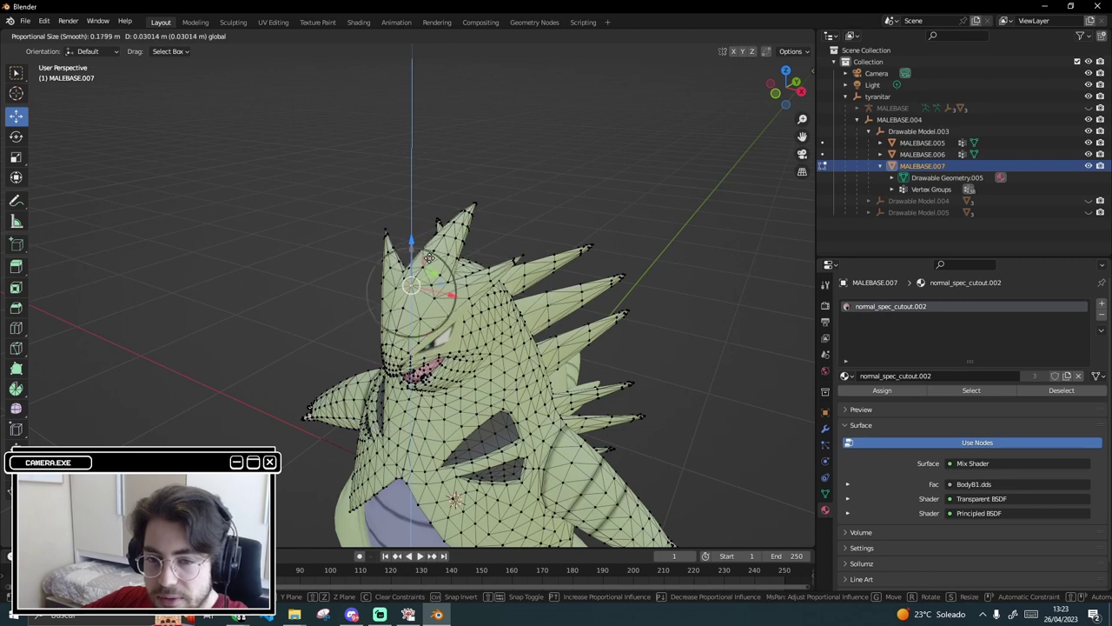
pyautogui.moveTo(428, 250); pyautogui.dragTo(438, 184)
pyautogui.moveTo(626, 209)
pyautogui.mouseDown(button='middle')
pyautogui.moveTo(633, 192)
pyautogui.moveTo(745, 191)
pyautogui.moveTo(504, 218)
pyautogui.moveTo(615, 261)
pyautogui.moveTo(710, 245)
pyautogui.mouseUp(button='middle')
# - Re-enter Edit Mode, redo the crest tip move, and undo a trial sideways slide
pyautogui.press('Tab')
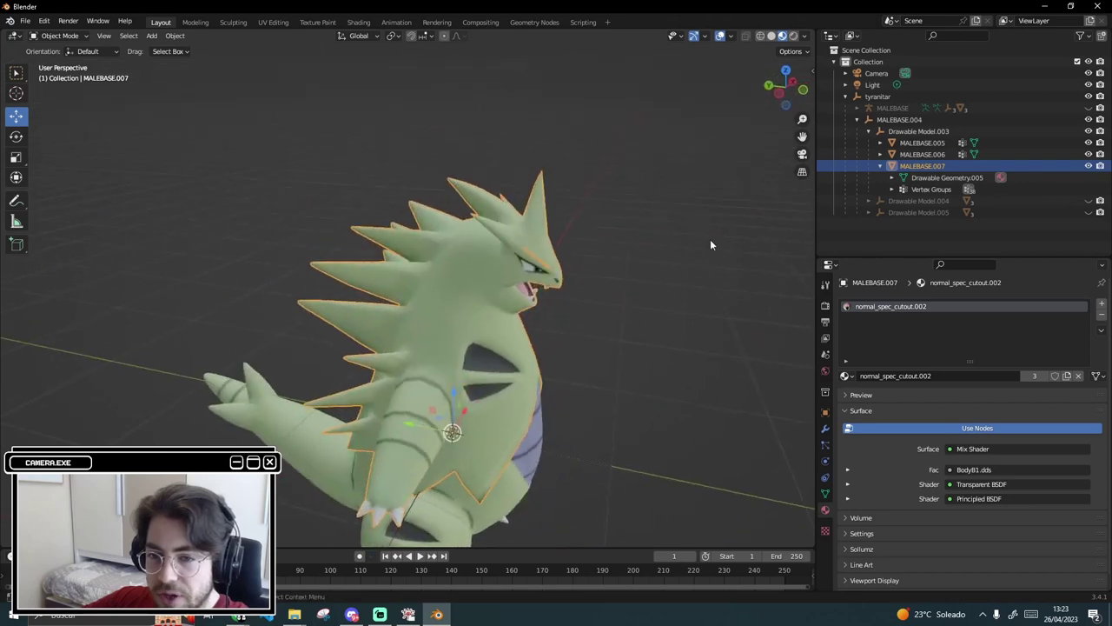
pyautogui.press('Tab')
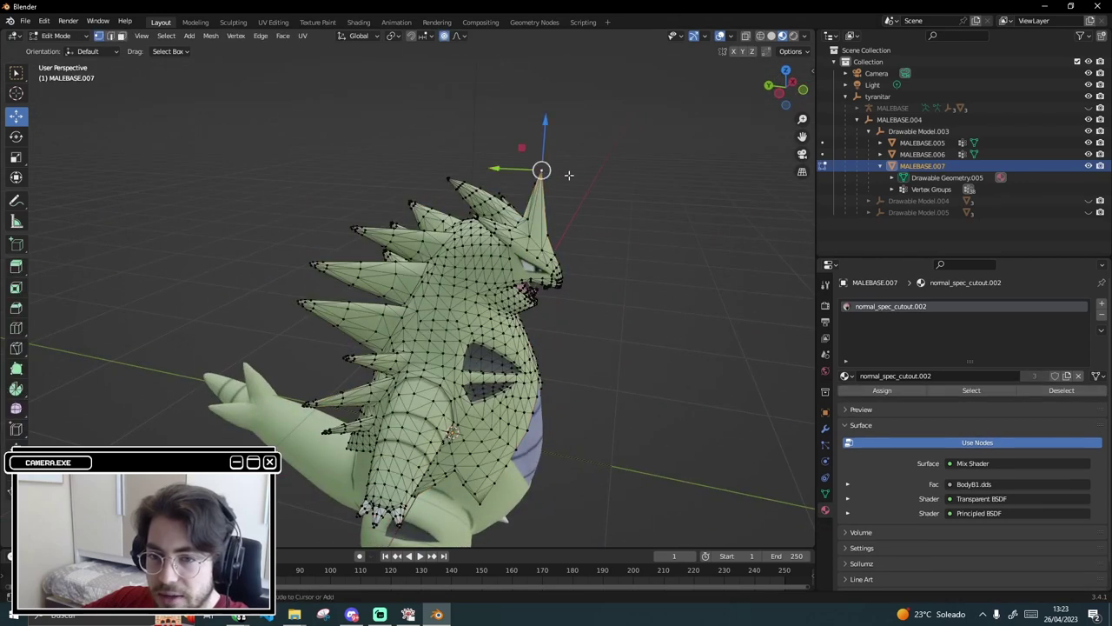
pyautogui.hotkey('ctrl', 'z')
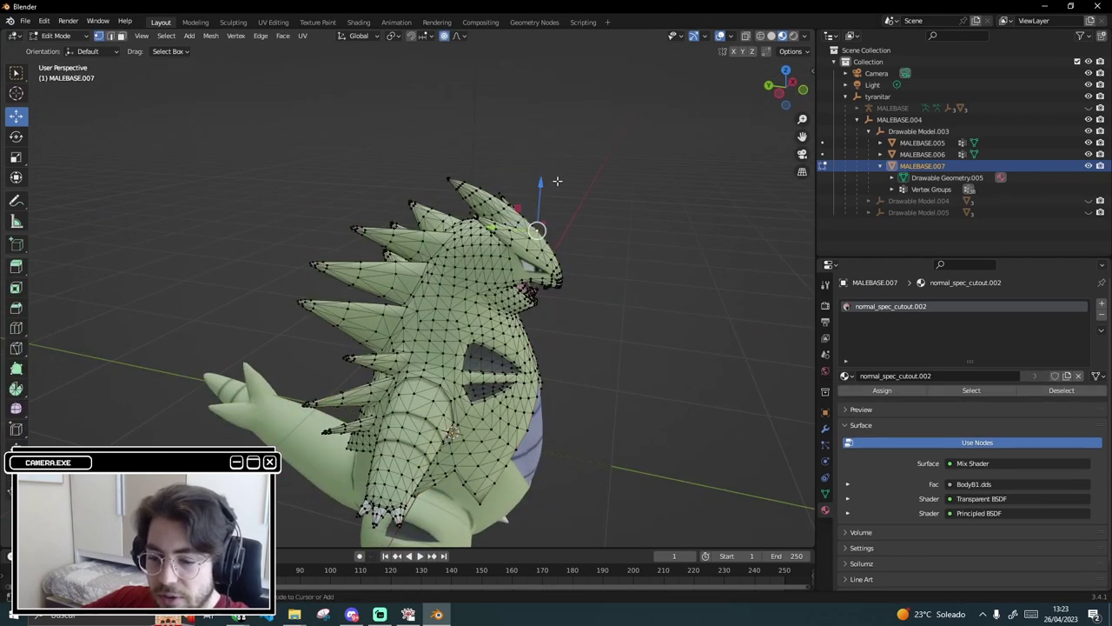
pyautogui.click(44, 21)
pyautogui.click(60, 45)
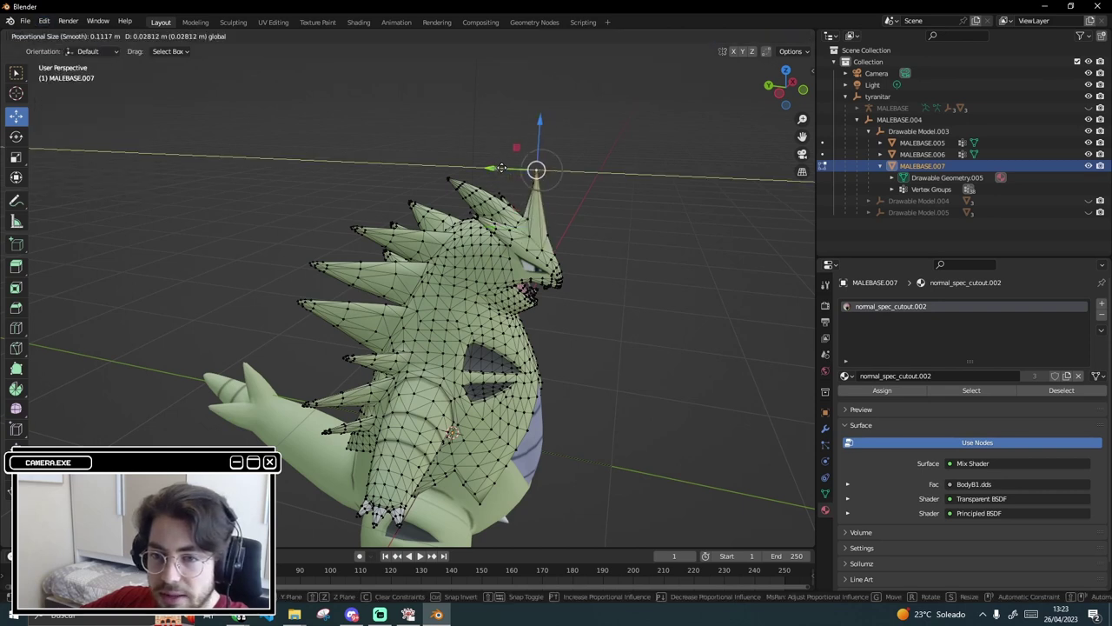
pyautogui.moveTo(508, 168); pyautogui.dragTo(521, 169)
pyautogui.hotkey('ctrl', 'z')
pyautogui.moveTo(616, 203)
pyautogui.mouseDown(button='middle')
pyautogui.moveTo(477, 217)
pyautogui.moveTo(591, 217)
pyautogui.mouseUp(button='middle')
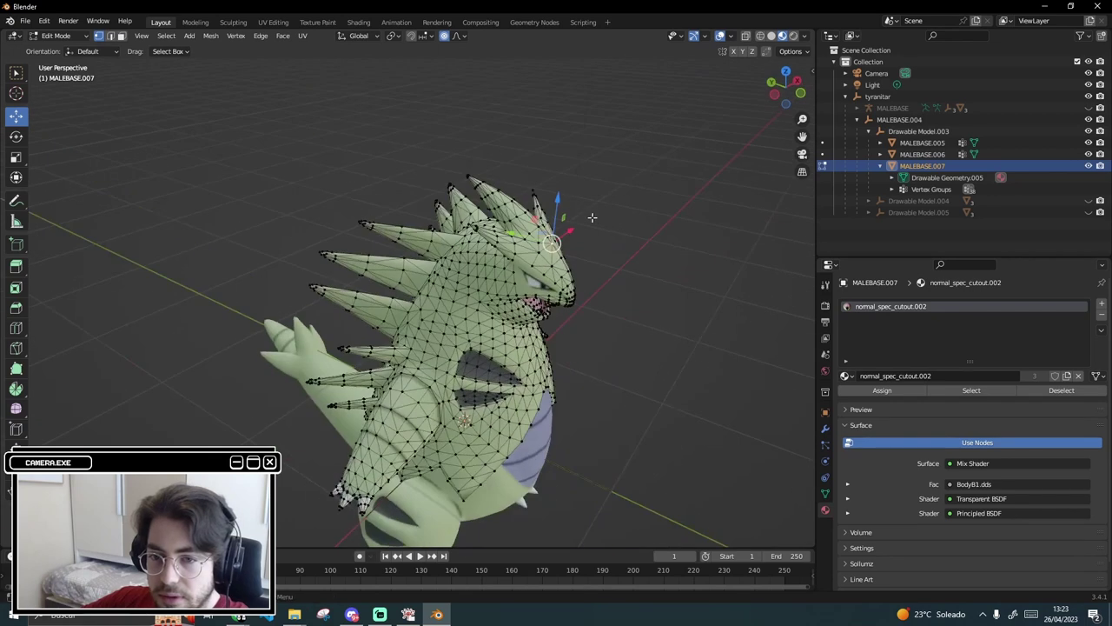
# - Raise the crest tip and shift it 0.15244 m along Y with proportional falloff, back in Object Mode
pyautogui.moveTo(557, 202); pyautogui.dragTo(565, 155)
pyautogui.moveTo(569, 161); pyautogui.dragTo(386, 200, button='middle')
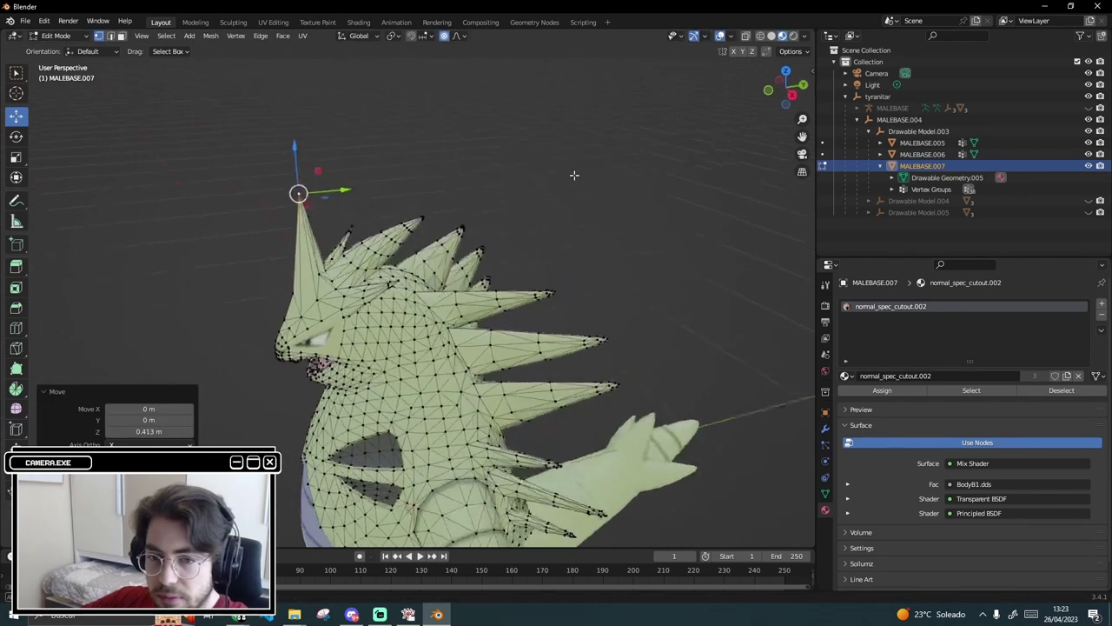
pyautogui.moveTo(334, 188); pyautogui.dragTo(365, 189)
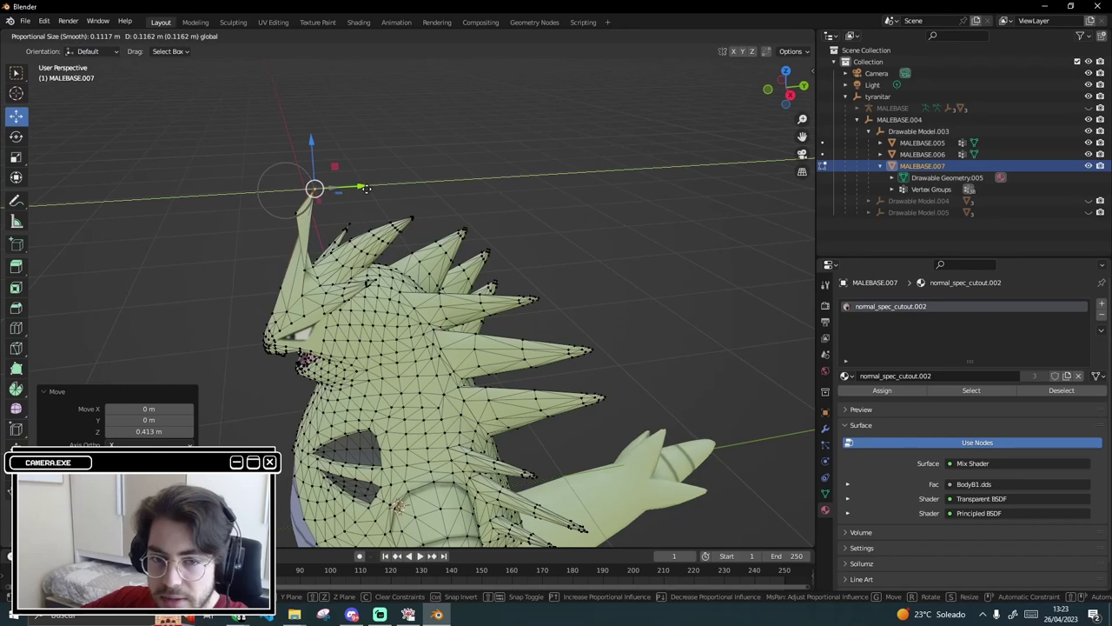
pyautogui.moveTo(366, 188)
pyautogui.mouseDown(button='middle')
pyautogui.moveTo(372, 209)
pyautogui.moveTo(447, 251)
pyautogui.mouseUp(button='middle')
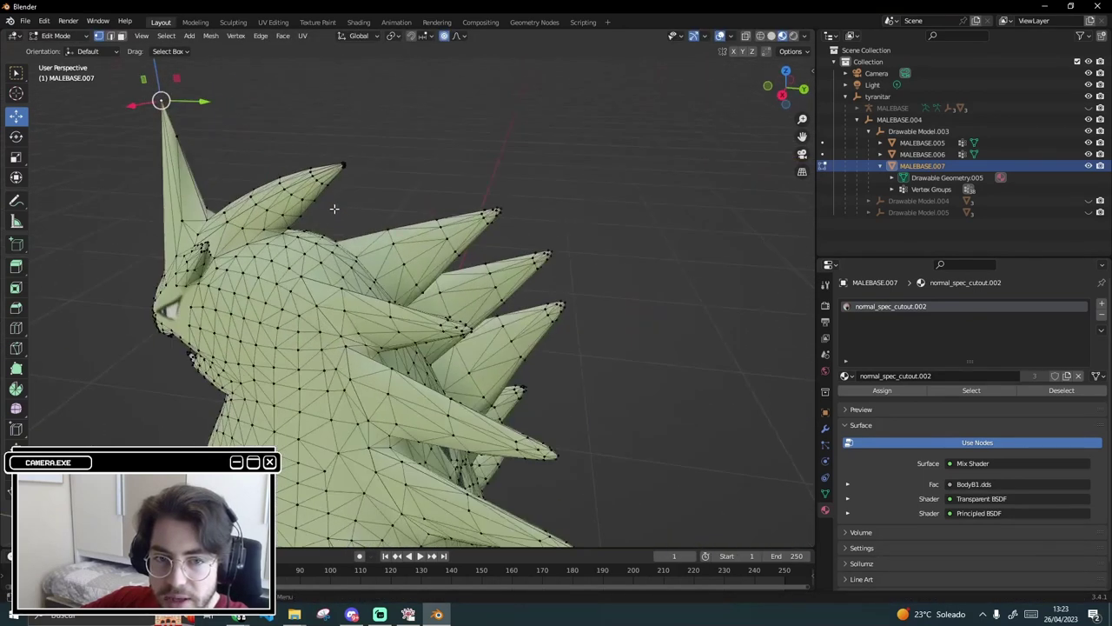
pyautogui.moveTo(414, 202); pyautogui.dragTo(467, 197)
pyautogui.scroll(-7, 435, 204)
pyautogui.scroll(-2, 465, 199)
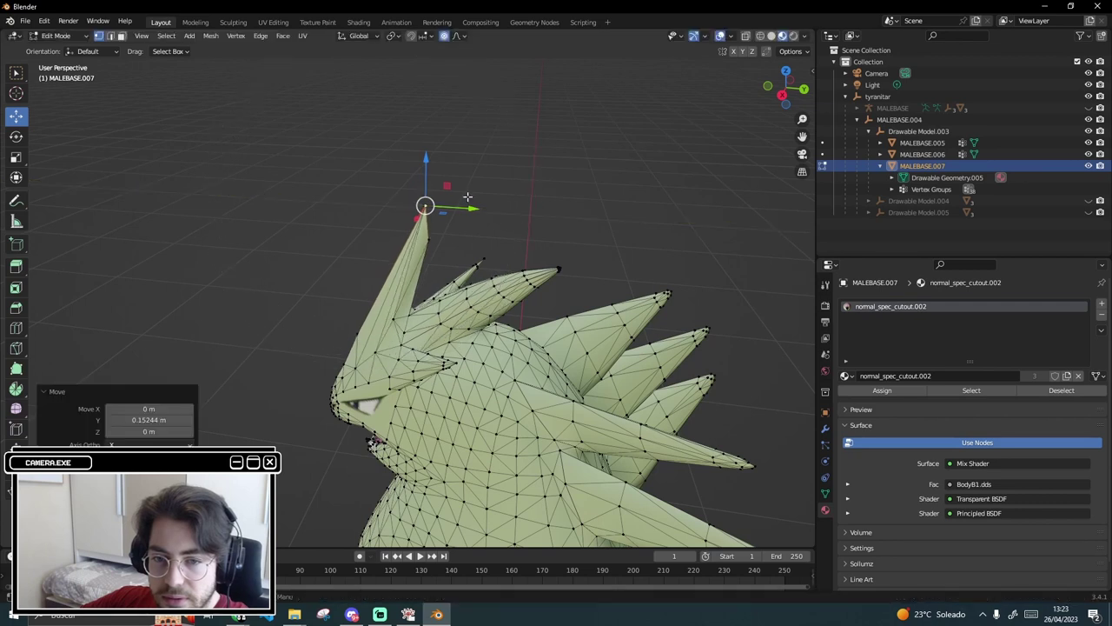
pyautogui.moveTo(468, 198)
pyautogui.mouseDown(button='middle')
pyautogui.moveTo(394, 212)
pyautogui.moveTo(462, 192)
pyautogui.moveTo(435, 243)
pyautogui.moveTo(234, 209)
pyautogui.moveTo(282, 256)
pyautogui.moveTo(403, 306)
pyautogui.moveTo(573, 290)
pyautogui.mouseUp(button='middle')
pyautogui.press('Tab')
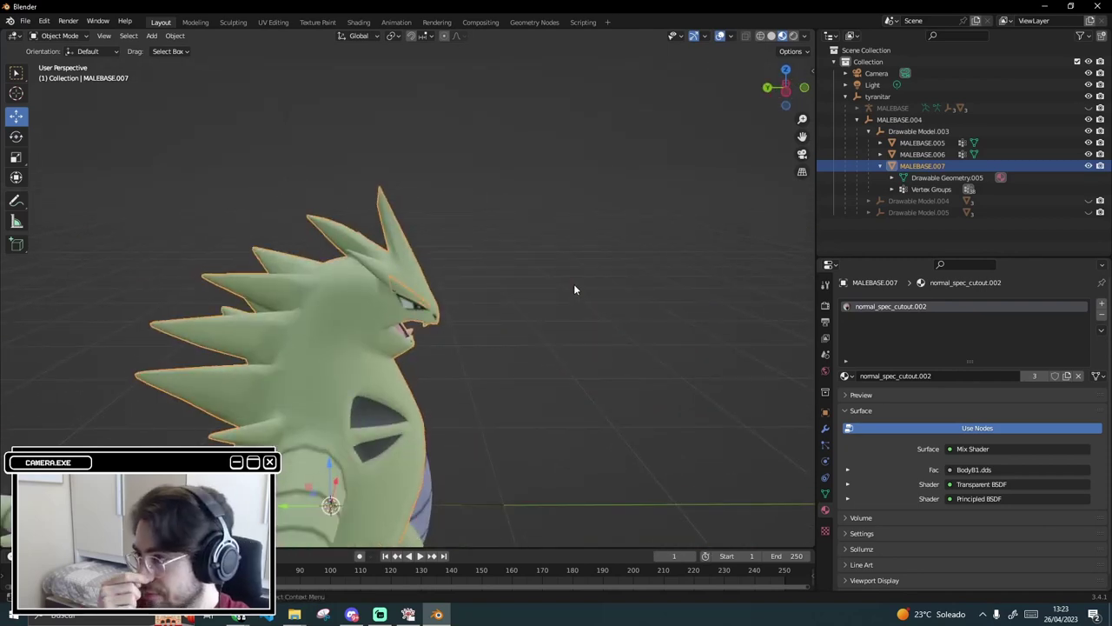
# - In Edit Mode, slide a crest vertex along Y and inspect the tall spike from several angles
pyautogui.moveTo(574, 289)
pyautogui.mouseDown(button='middle')
pyautogui.moveTo(311, 300)
pyautogui.moveTo(520, 336)
pyautogui.moveTo(546, 303)
pyautogui.moveTo(621, 291)
pyautogui.moveTo(423, 318)
pyautogui.moveTo(376, 348)
pyautogui.moveTo(245, 367)
pyautogui.moveTo(256, 330)
pyautogui.moveTo(407, 332)
pyautogui.moveTo(264, 324)
pyautogui.moveTo(179, 302)
pyautogui.moveTo(134, 330)
pyautogui.moveTo(426, 316)
pyautogui.moveTo(248, 350)
pyautogui.moveTo(340, 313)
pyautogui.moveTo(460, 316)
pyautogui.moveTo(509, 293)
pyautogui.moveTo(512, 275)
pyautogui.moveTo(497, 302)
pyautogui.moveTo(466, 301)
pyautogui.mouseUp(button='middle')
pyautogui.press('Tab')
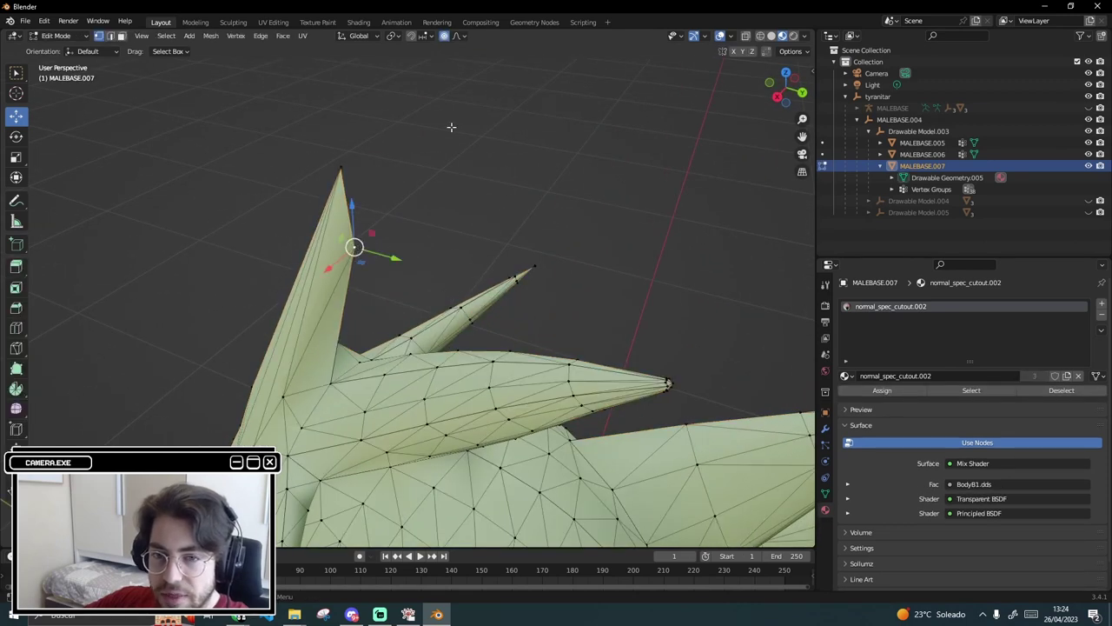
pyautogui.moveTo(396, 261); pyautogui.dragTo(383, 258)
pyautogui.moveTo(382, 258)
pyautogui.mouseDown(button='middle')
pyautogui.moveTo(436, 293)
pyautogui.moveTo(307, 235)
pyautogui.moveTo(458, 321)
pyautogui.mouseUp(button='middle')
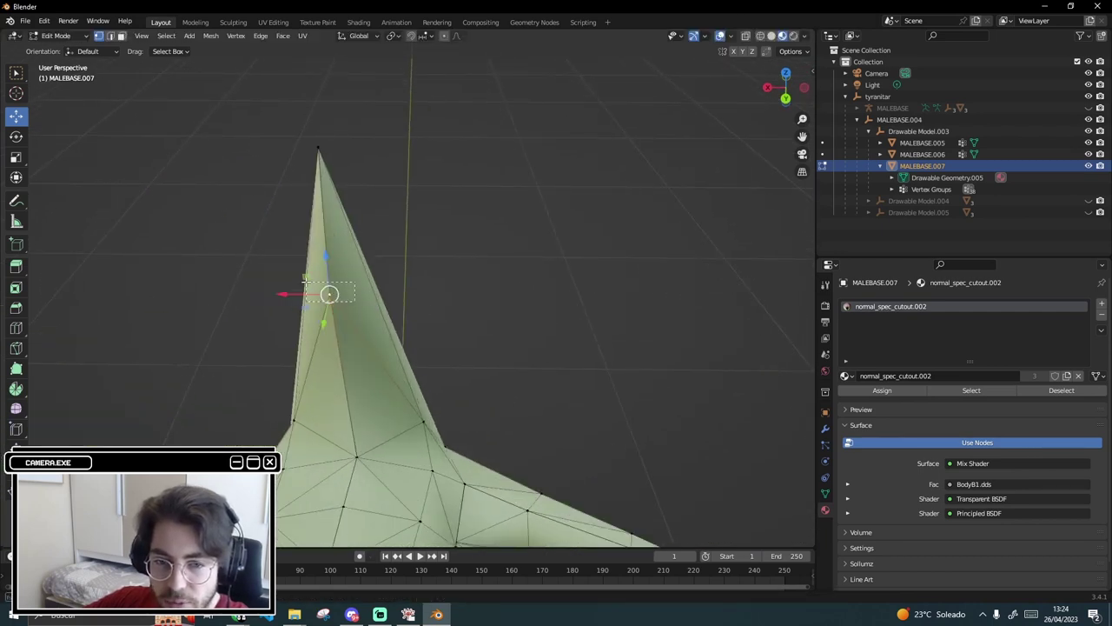
pyautogui.moveTo(394, 299); pyautogui.dragTo(439, 301, button='middle')
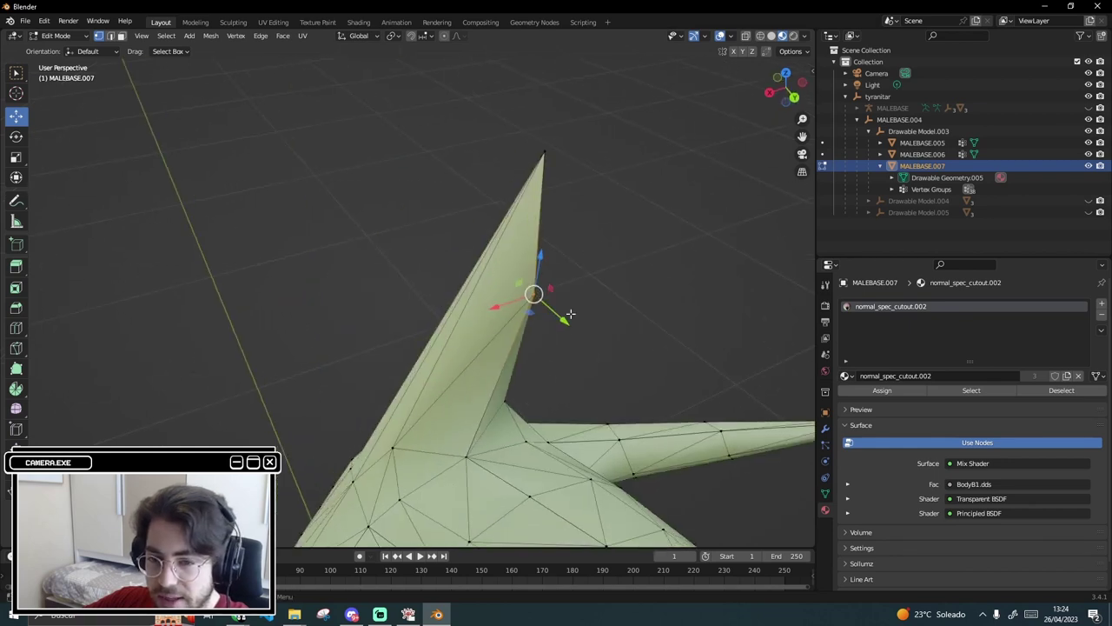
pyautogui.moveTo(526, 288); pyautogui.dragTo(415, 294, button='middle')
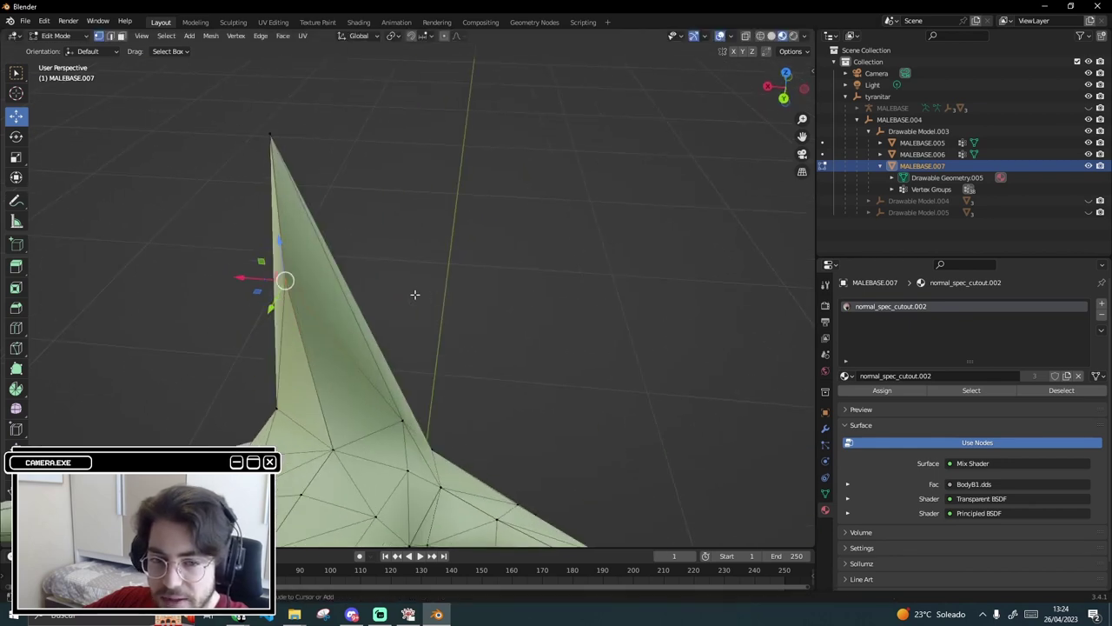
pyautogui.moveTo(761, 65)
pyautogui.mouseDown(button='middle')
pyautogui.moveTo(728, 195)
pyautogui.moveTo(600, 188)
pyautogui.moveTo(611, 189)
pyautogui.mouseUp(button='middle')
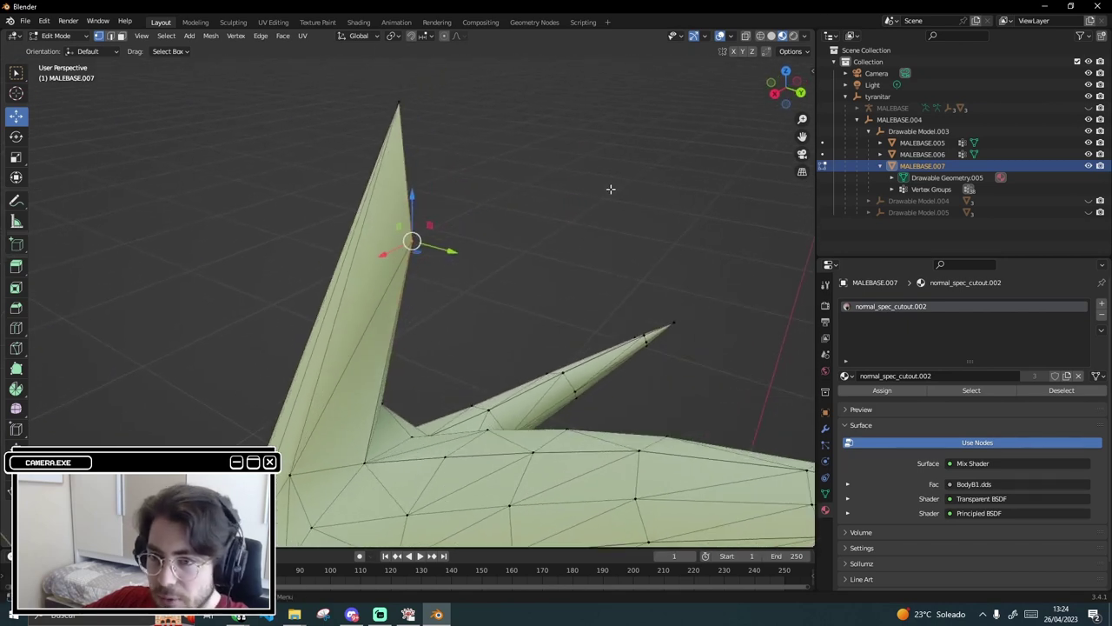
# - Turn on X-Ray and zoom in over the tall crest spike
pyautogui.click(747, 38)
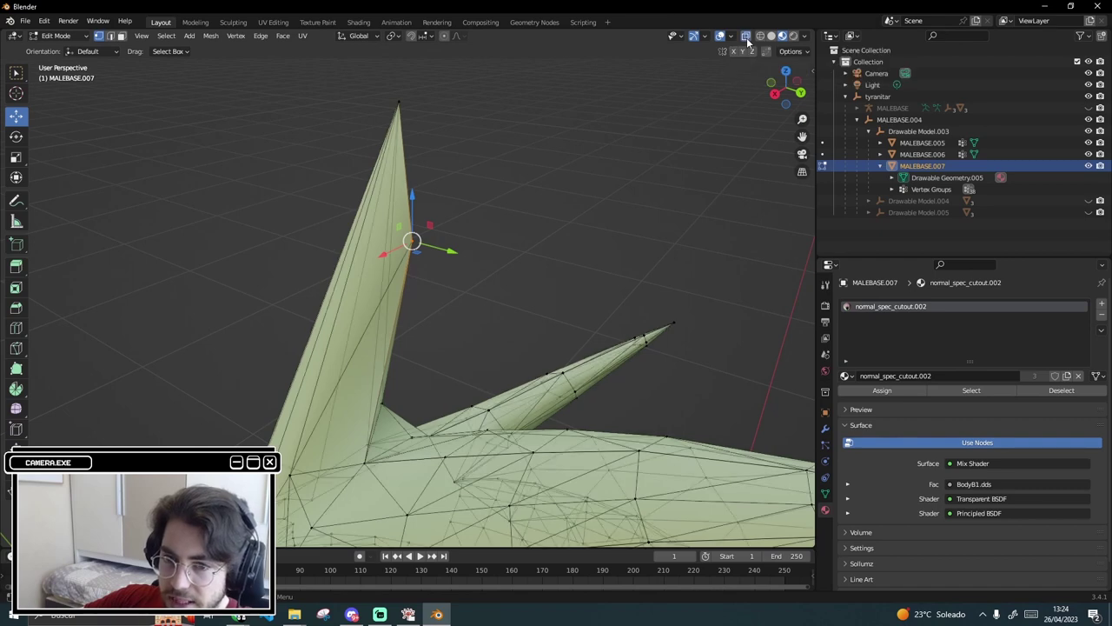
pyautogui.moveTo(650, 242); pyautogui.dragTo(629, 355, button='middle')
pyautogui.scroll(4, 557, 260)
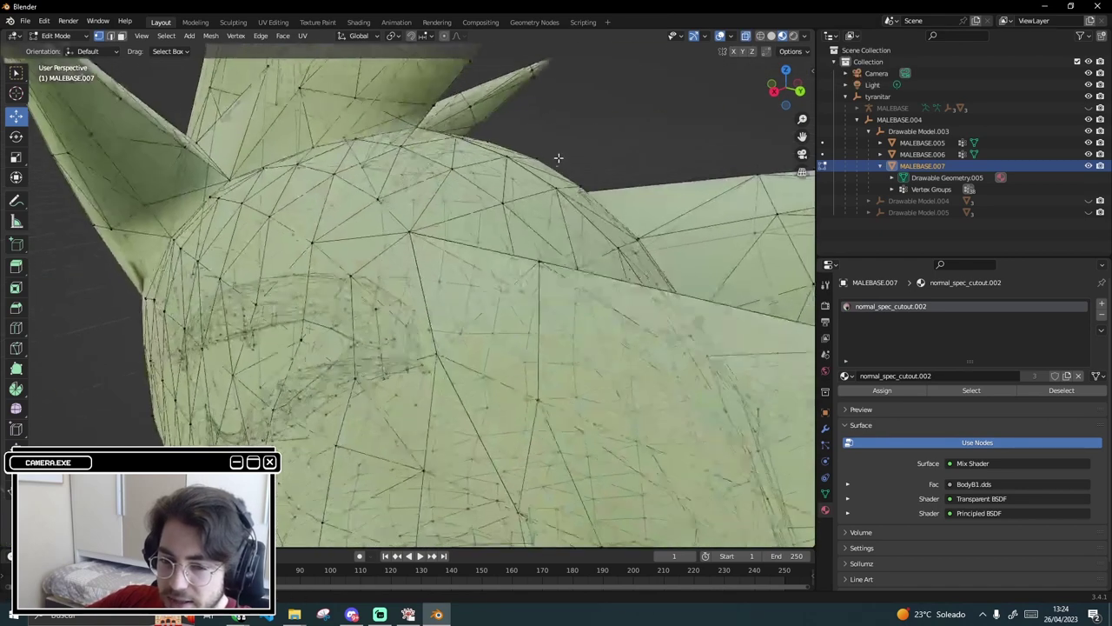
pyautogui.scroll(3, 498, 330)
pyautogui.moveTo(498, 330)
pyautogui.mouseDown(button='middle')
pyautogui.moveTo(434, 269)
pyautogui.moveTo(442, 336)
pyautogui.moveTo(499, 255)
pyautogui.mouseUp(button='middle')
pyautogui.scroll(2, 421, 258)
pyautogui.scroll(-2, 420, 259)
pyautogui.scroll(-3, 435, 295)
pyautogui.scroll(2, 454, 157)
pyautogui.moveTo(454, 156); pyautogui.dragTo(472, 129, button='middle')
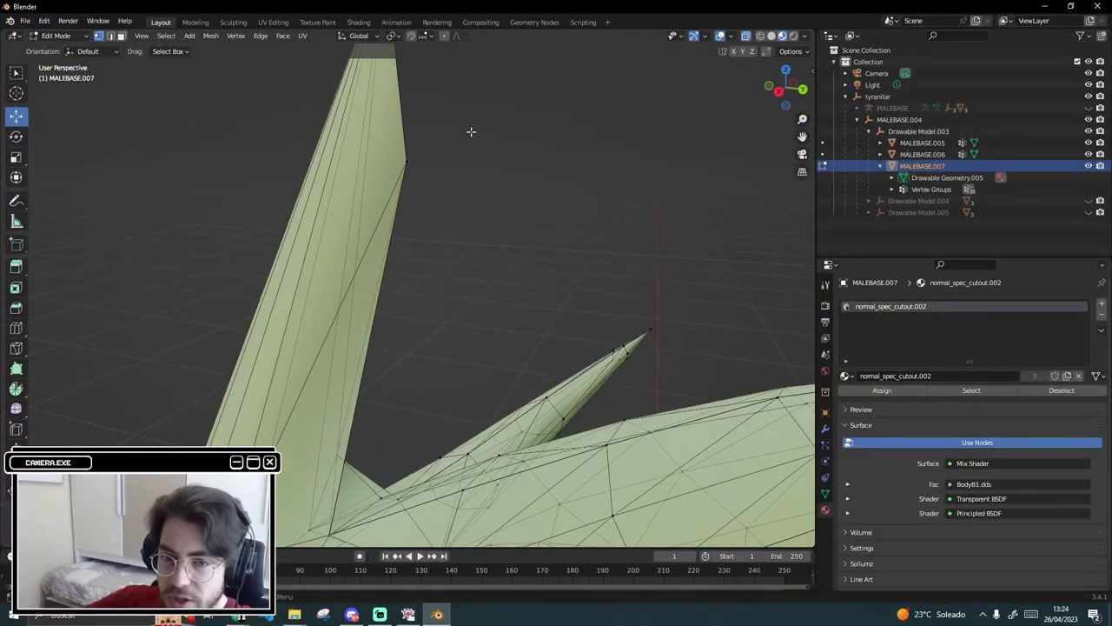
# - Box-select the tall spike's front edge and move it along Y, returning to Object Mode
pyautogui.moveTo(472, 132); pyautogui.dragTo(399, 186)
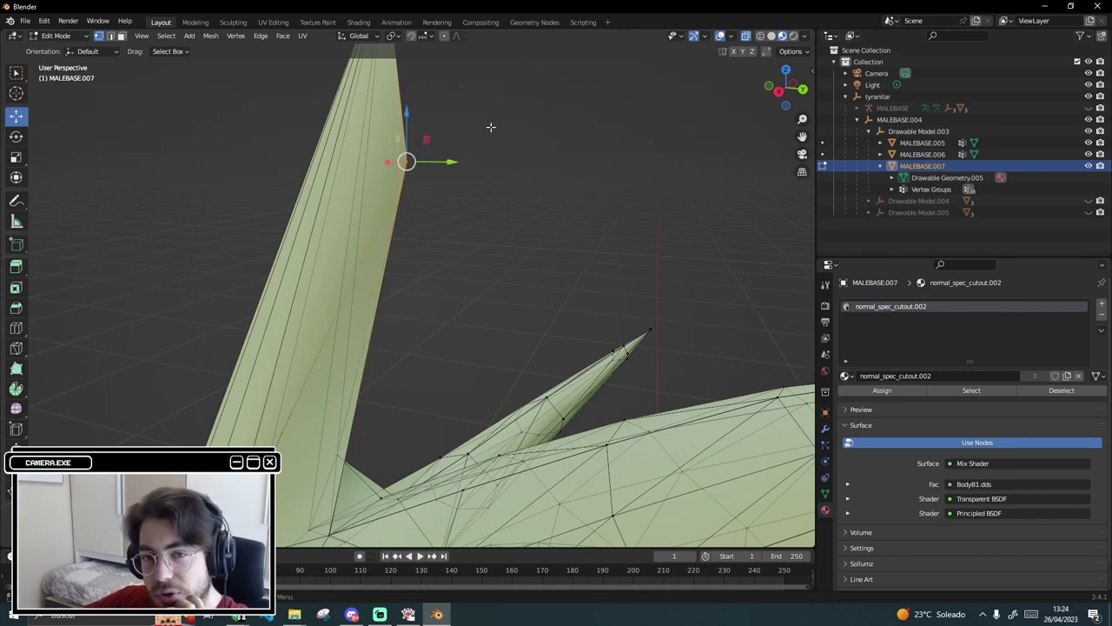
pyautogui.moveTo(491, 126); pyautogui.dragTo(393, 181)
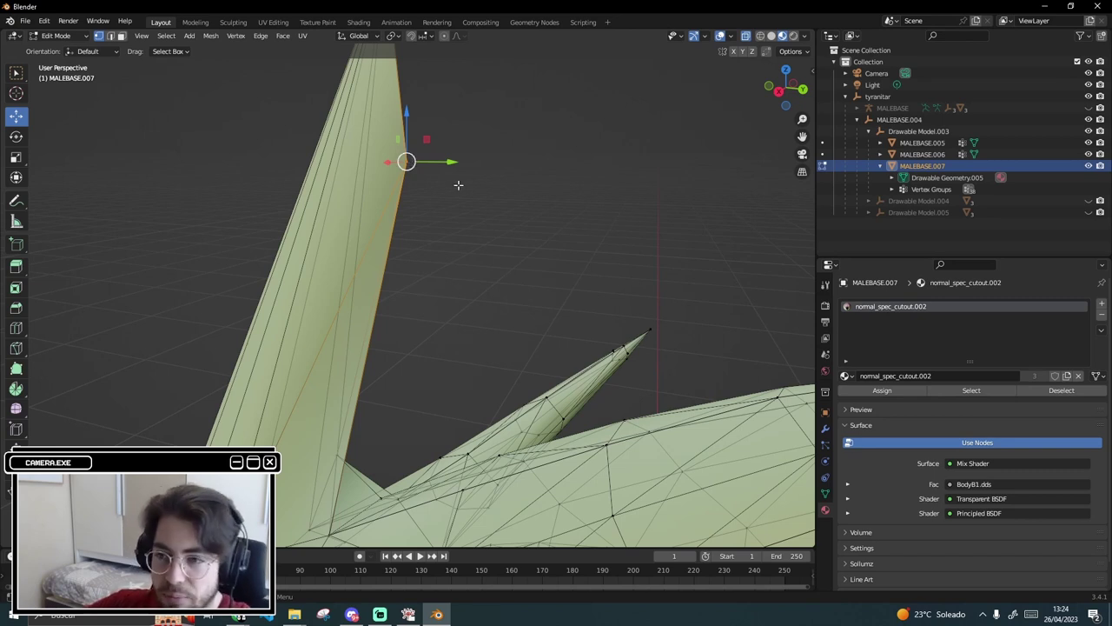
pyautogui.moveTo(458, 184); pyautogui.dragTo(534, 168, button='middle')
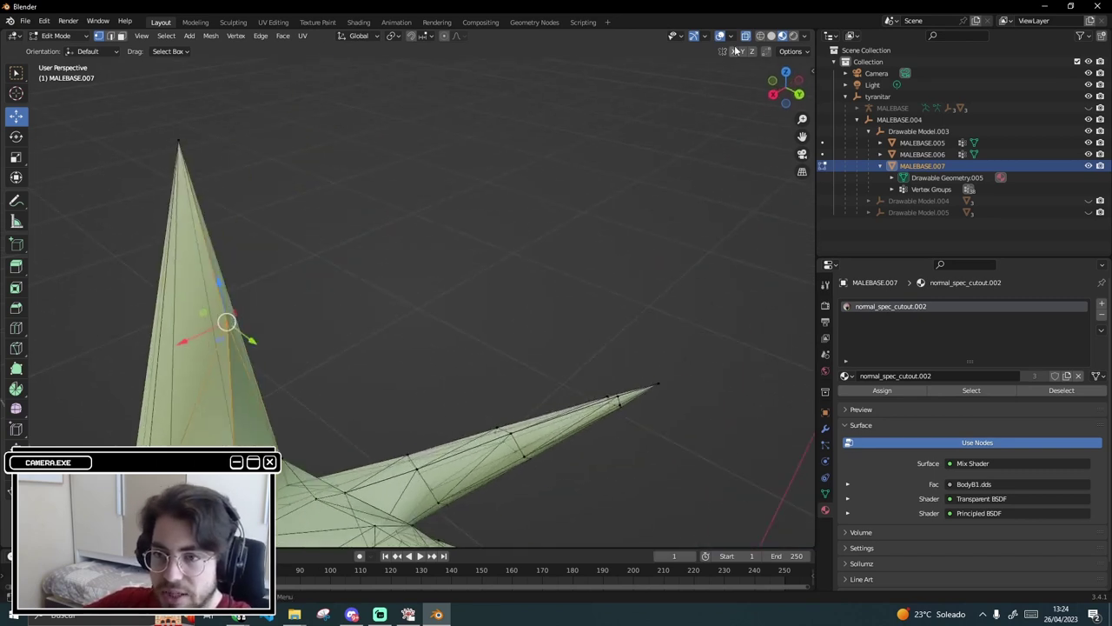
pyautogui.moveTo(438, 270); pyautogui.dragTo(477, 249, button='middle')
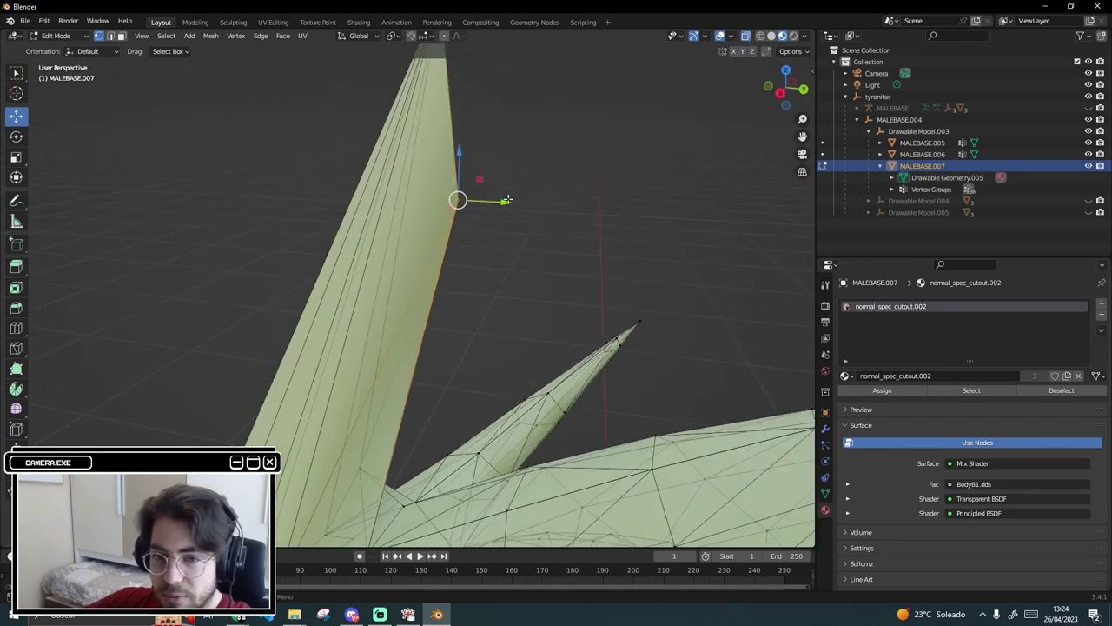
pyautogui.moveTo(506, 201); pyautogui.dragTo(491, 196)
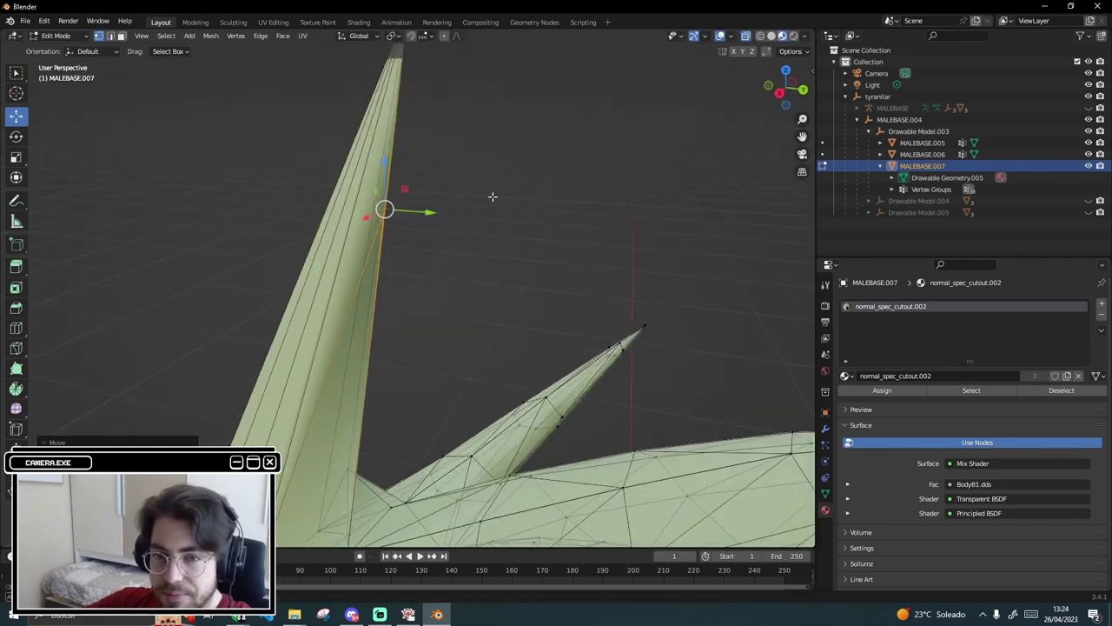
pyautogui.moveTo(492, 196)
pyautogui.mouseDown(button='middle')
pyautogui.moveTo(422, 206)
pyautogui.moveTo(377, 251)
pyautogui.moveTo(469, 241)
pyautogui.moveTo(482, 208)
pyautogui.mouseUp(button='middle')
pyautogui.press('Tab')
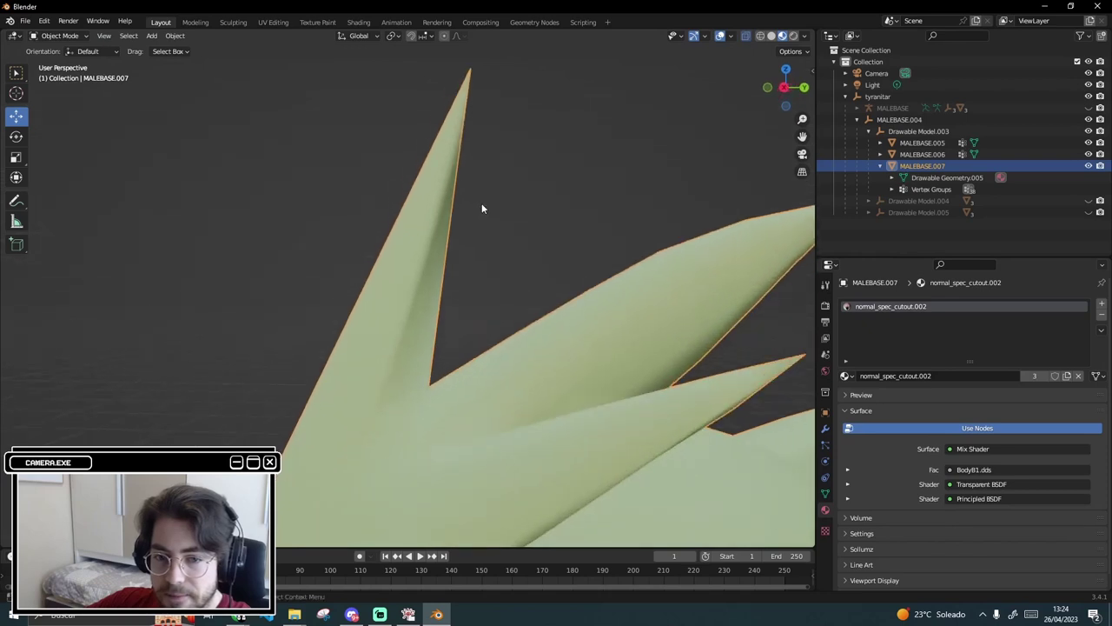
pyautogui.scroll(-5, 319, 243)
pyautogui.moveTo(319, 243)
pyautogui.mouseDown(button='middle')
pyautogui.moveTo(459, 248)
pyautogui.moveTo(568, 273)
pyautogui.mouseUp(button='middle')
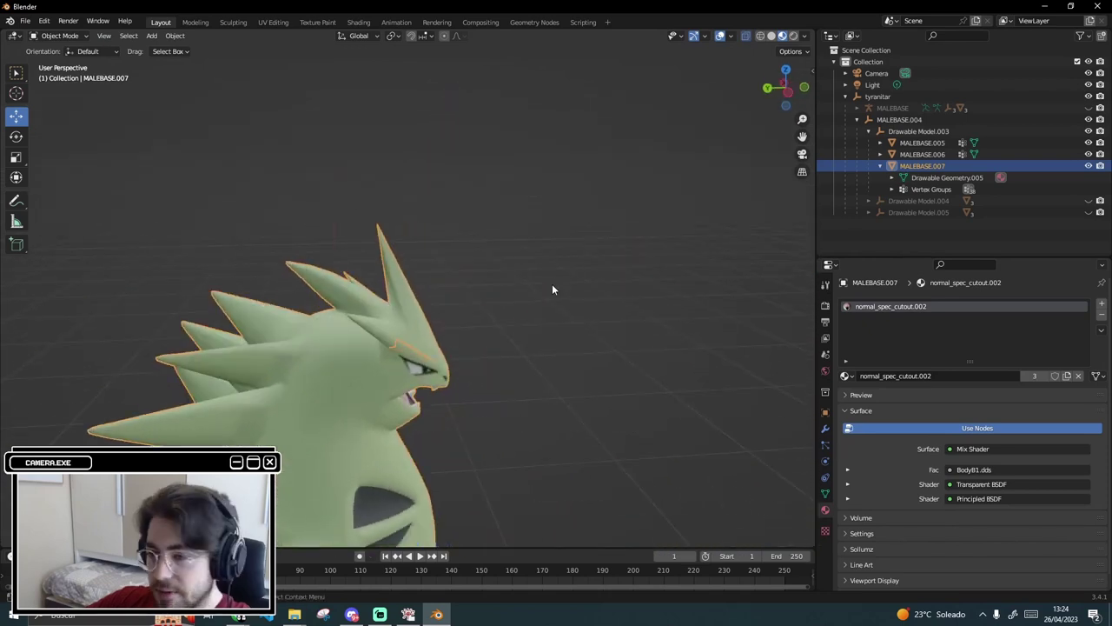
pyautogui.moveTo(489, 257)
pyautogui.mouseDown(button='middle')
pyautogui.moveTo(521, 339)
pyautogui.moveTo(519, 240)
pyautogui.moveTo(460, 288)
pyautogui.mouseUp(button='middle')
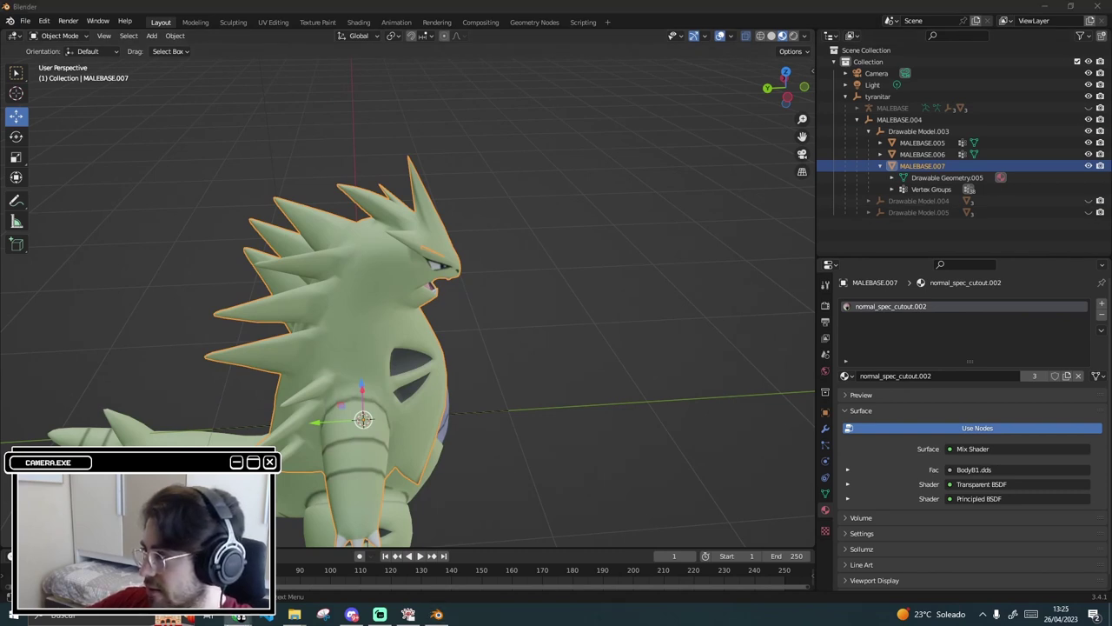
pyautogui.moveTo(437, 285)
pyautogui.mouseDown(button='middle')
pyautogui.moveTo(359, 273)
pyautogui.moveTo(327, 399)
pyautogui.moveTo(451, 347)
pyautogui.moveTo(549, 330)
pyautogui.moveTo(426, 309)
pyautogui.moveTo(480, 309)
pyautogui.moveTo(418, 261)
pyautogui.moveTo(416, 284)
pyautogui.moveTo(348, 290)
pyautogui.moveTo(449, 252)
pyautogui.moveTo(496, 217)
pyautogui.moveTo(527, 251)
pyautogui.moveTo(554, 253)
pyautogui.moveTo(492, 252)
pyautogui.moveTo(490, 264)
pyautogui.moveTo(560, 264)
pyautogui.moveTo(564, 179)
pyautogui.moveTo(573, 270)
pyautogui.mouseUp(button='middle')
# - In Edit Mode, select a side spike's linked geometry, pick a chest vertex, and turn X-ray off
pyautogui.press('Tab')
pyautogui.scroll(2, 539, 265)
pyautogui.scroll(2, 547, 267)
pyautogui.moveTo(505, 251)
pyautogui.mouseDown(button='middle')
pyautogui.moveTo(536, 243)
pyautogui.moveTo(475, 248)
pyautogui.mouseUp(button='middle')
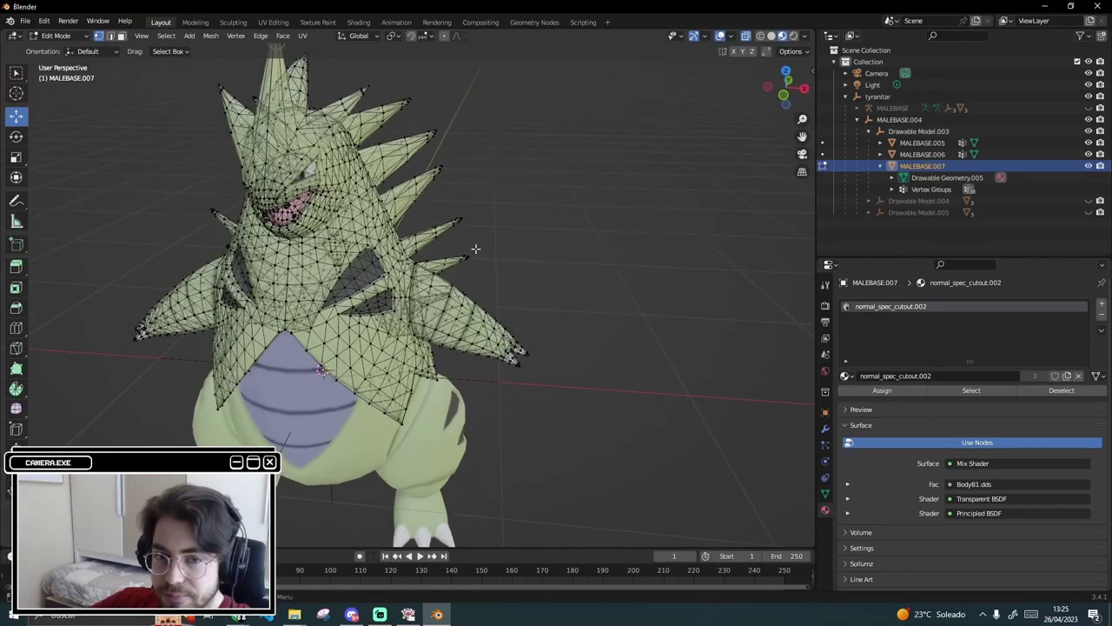
pyautogui.click(380, 242)
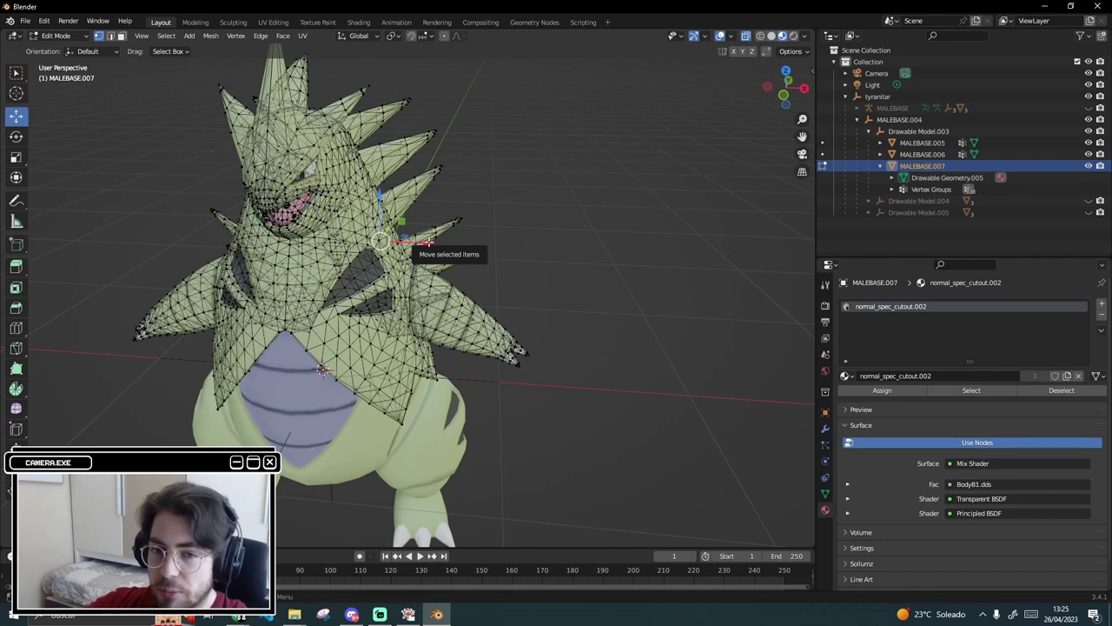
pyautogui.hotkey('ctrl', 'l')
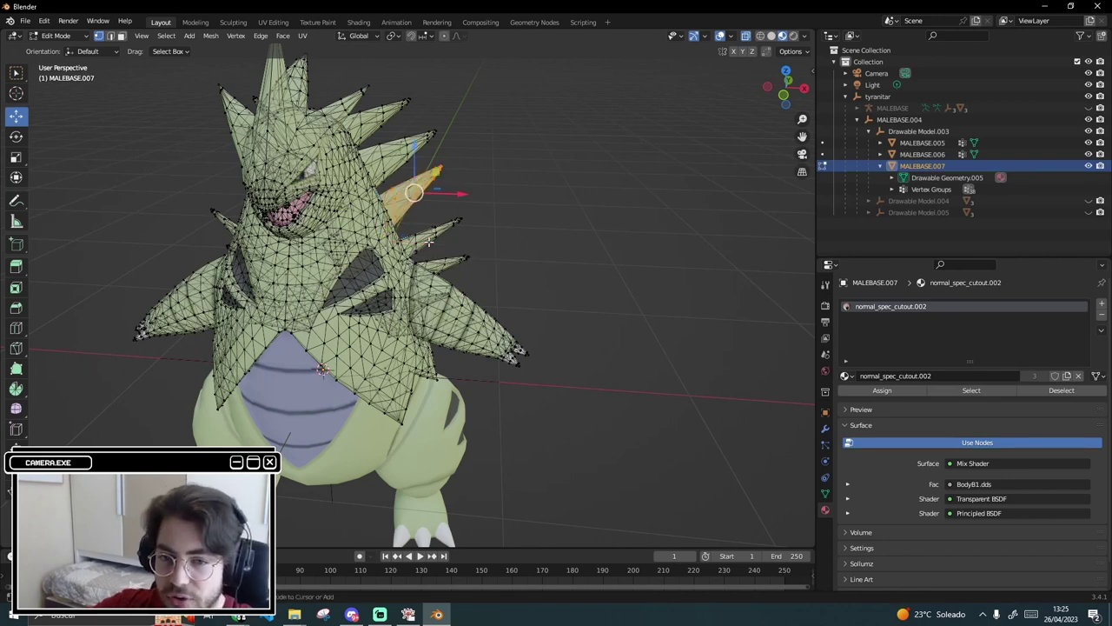
pyautogui.moveTo(635, 168)
pyautogui.mouseDown(button='middle')
pyautogui.moveTo(565, 196)
pyautogui.moveTo(640, 216)
pyautogui.mouseUp(button='middle')
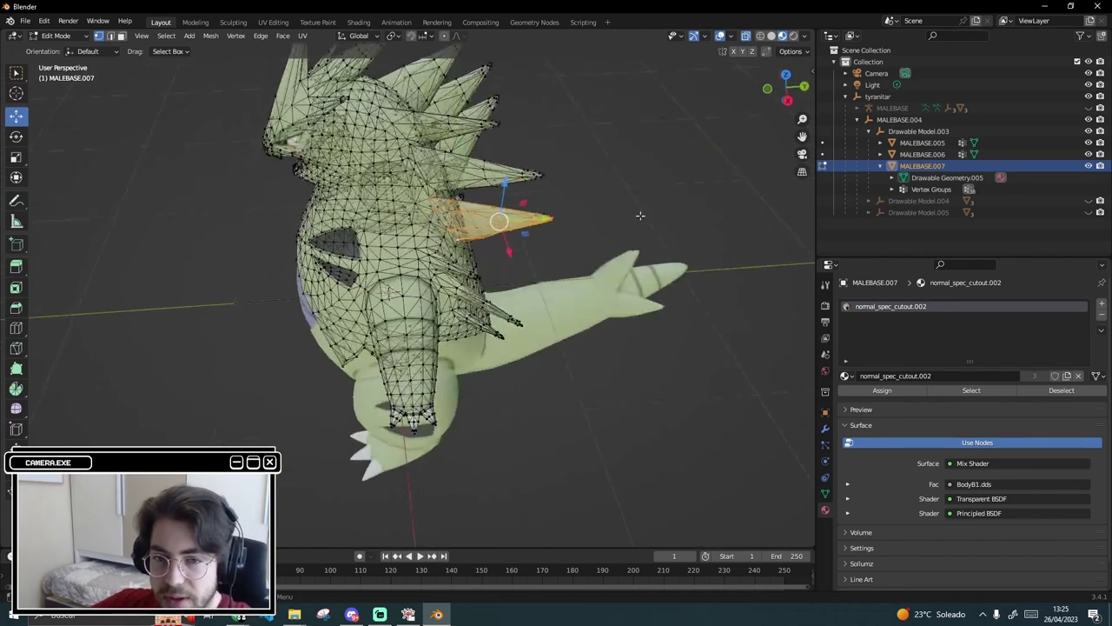
pyautogui.click(390, 206)
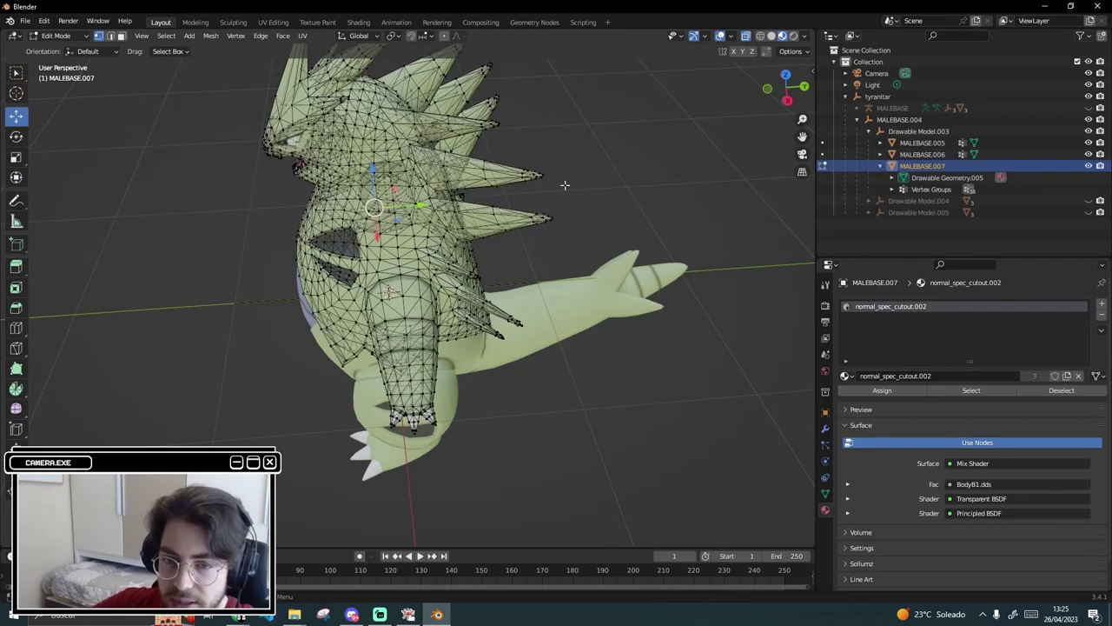
pyautogui.hotkey('alt', 'z')
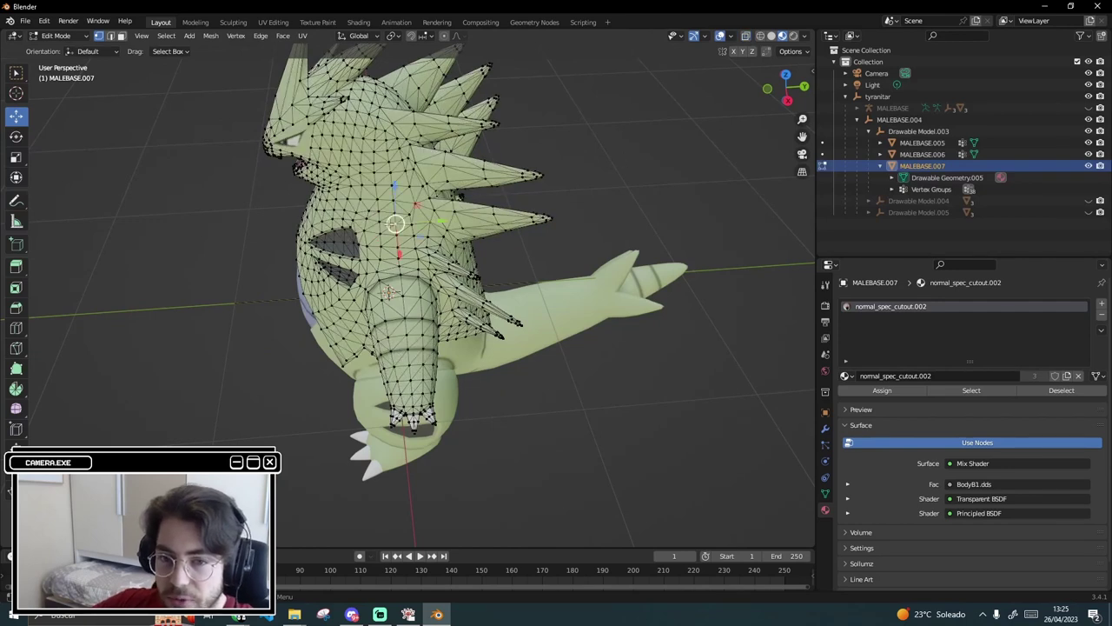
# - Select the linked chest-and-crest piece, view it from the front, and select its mirror with Ctrl+Shift+M
pyautogui.press('l')
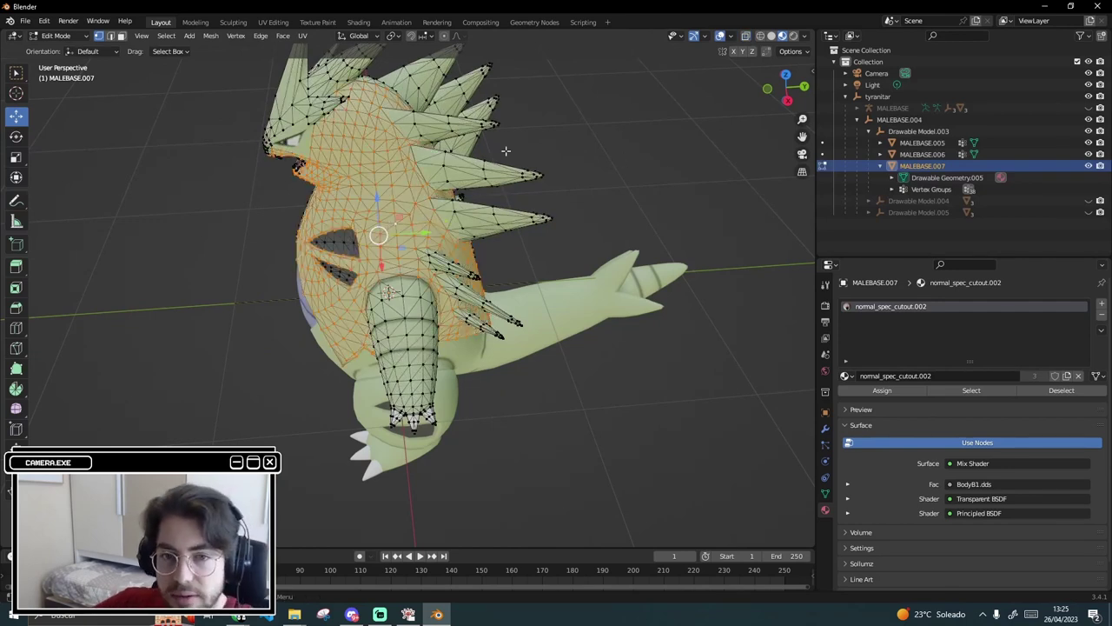
pyautogui.moveTo(506, 151)
pyautogui.mouseDown(button='middle')
pyautogui.moveTo(648, 76)
pyautogui.moveTo(348, 261)
pyautogui.moveTo(469, 321)
pyautogui.moveTo(383, 330)
pyautogui.mouseUp(button='middle')
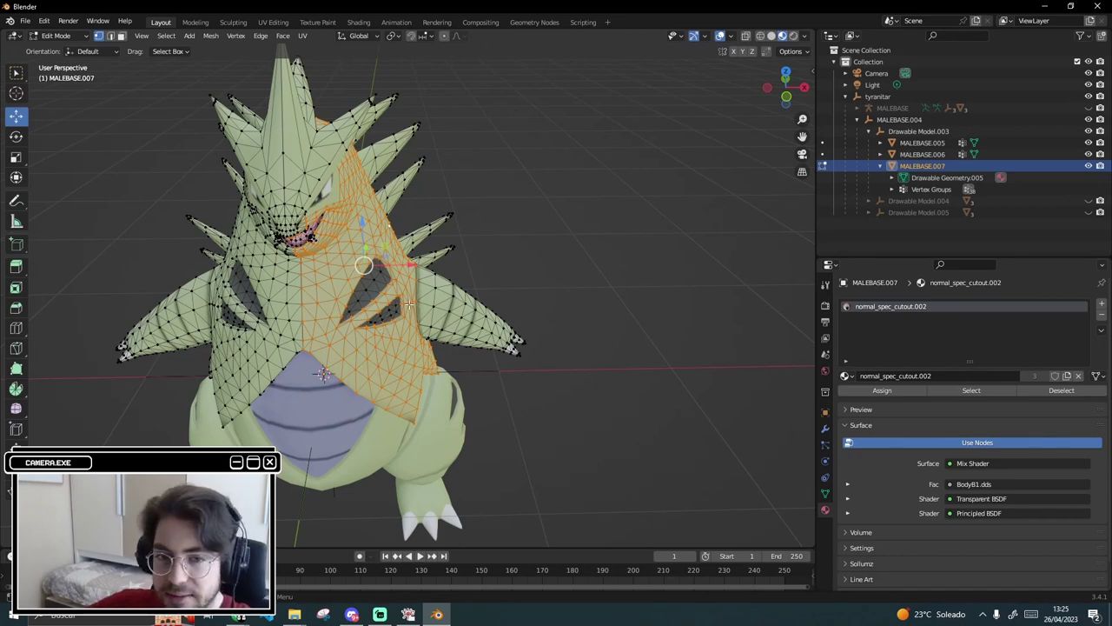
pyautogui.moveTo(362, 220); pyautogui.dragTo(403, 206, button='middle')
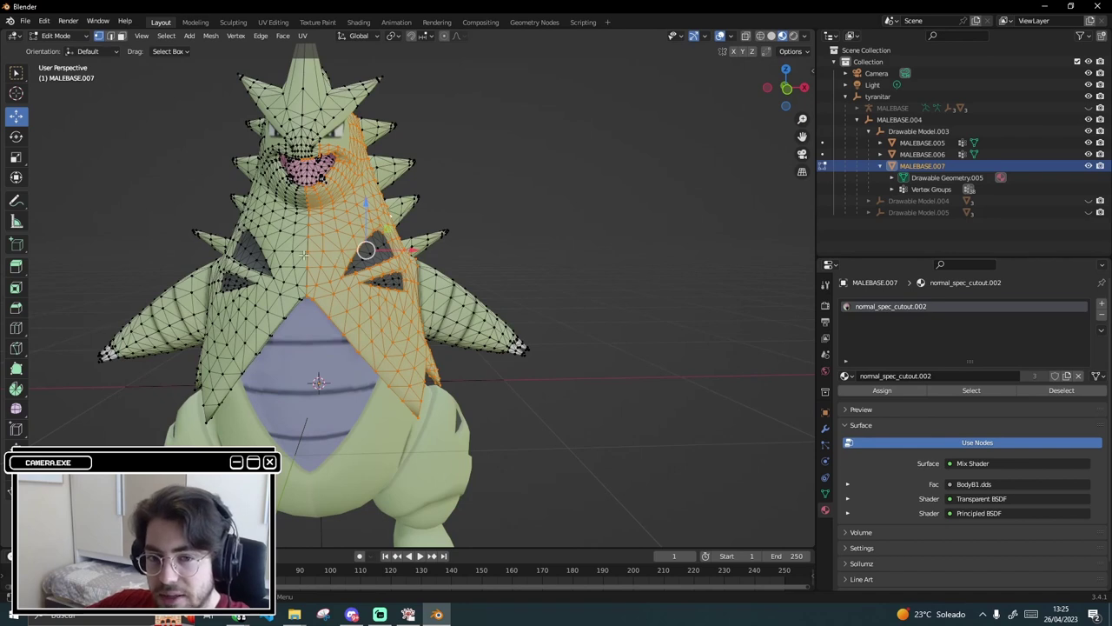
pyautogui.hotkey('ctrl', 'shift', 'm')
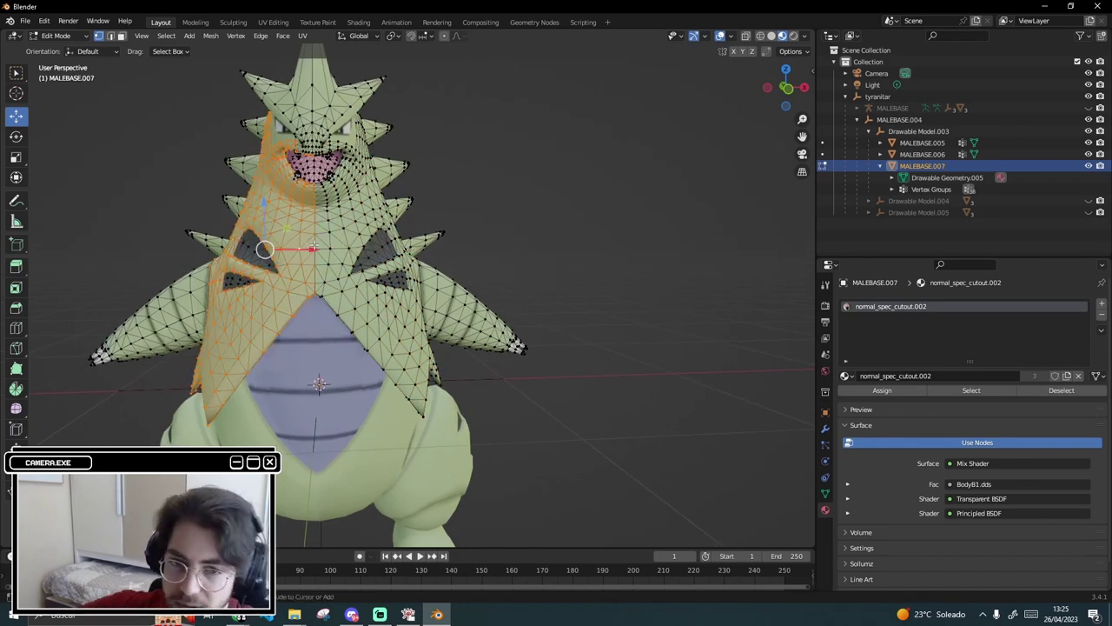
pyautogui.moveTo(341, 224); pyautogui.dragTo(340, 243, button='middle')
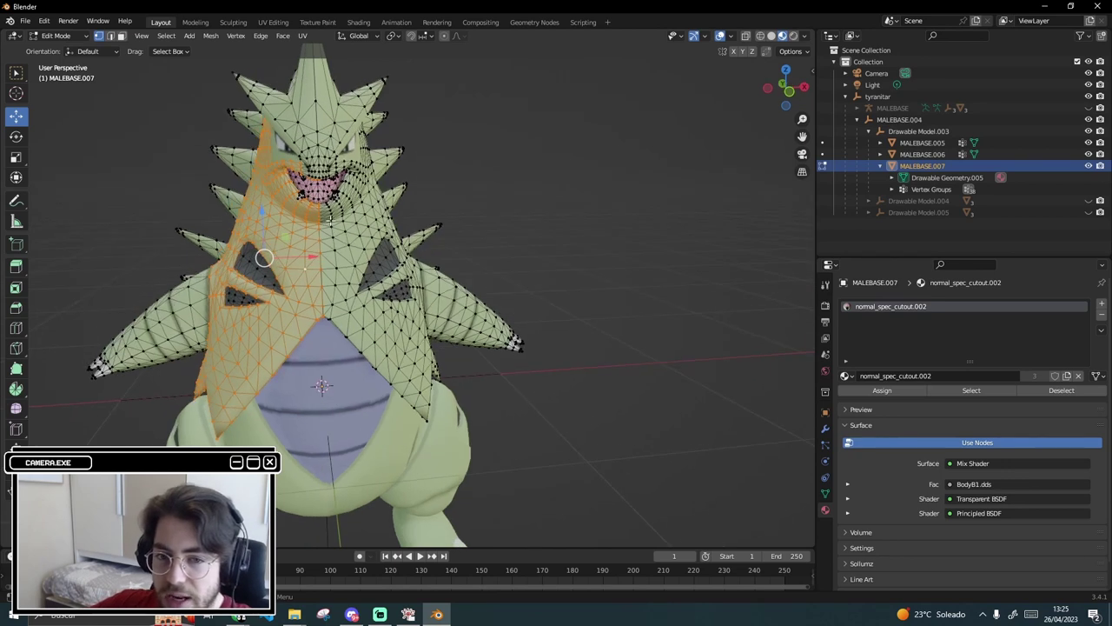
pyautogui.click(337, 249)
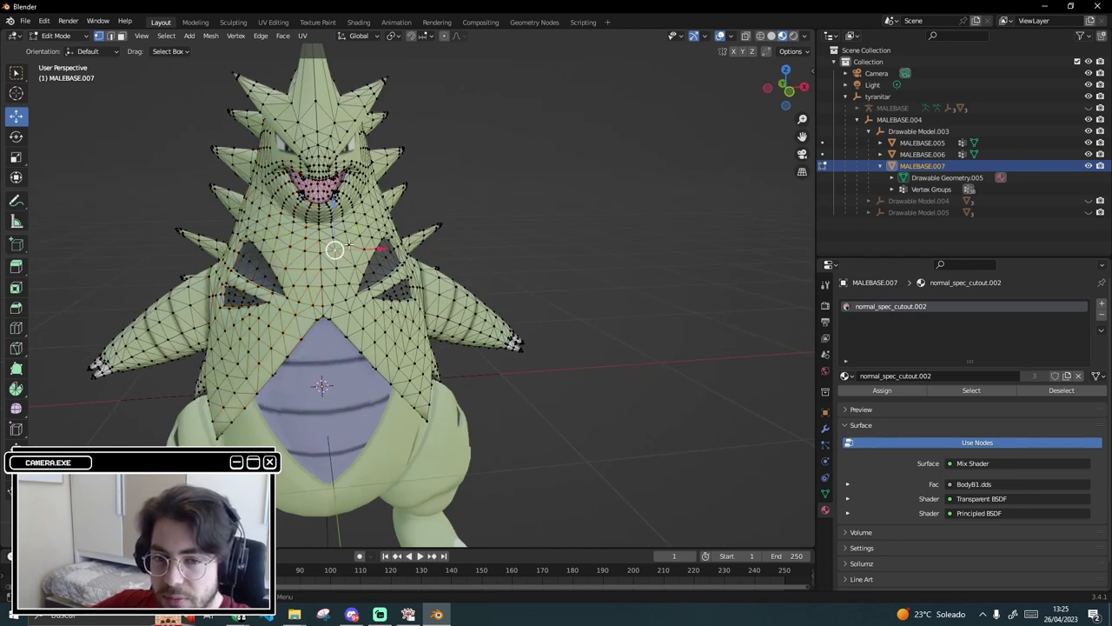
# - Pick a chest vertex near the right arm and select its whole linked piece with Ctrl+L
pyautogui.scroll(5, 363, 233)
pyautogui.keyDown('shift'); pyautogui.moveTo(300, 178); pyautogui.dragTo(306, 240, button='middle'); pyautogui.keyUp('shift')
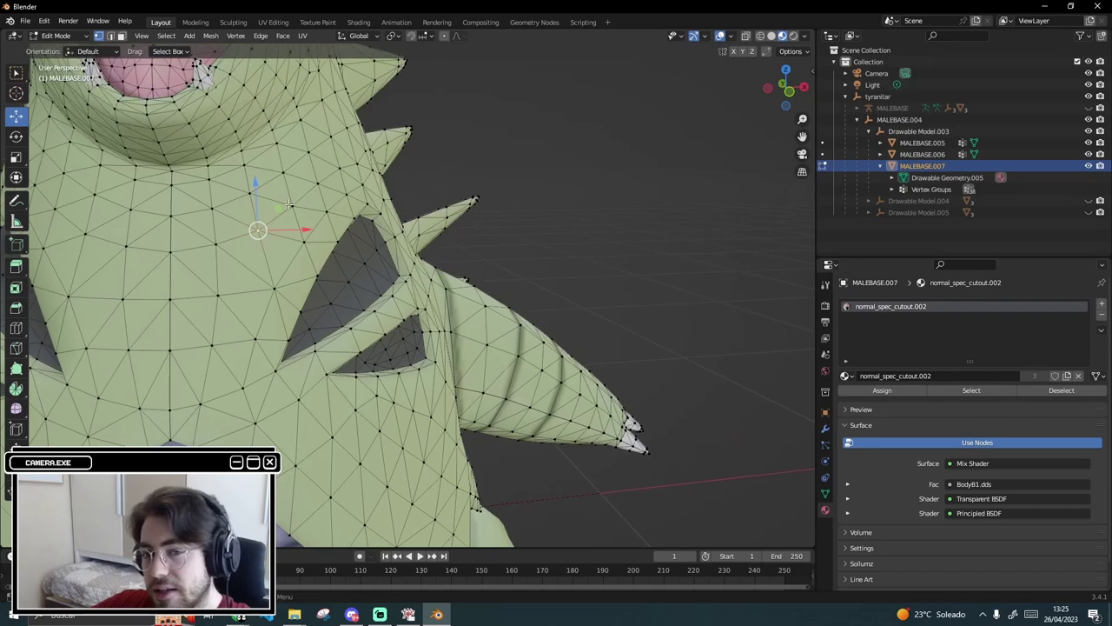
pyautogui.click(305, 241)
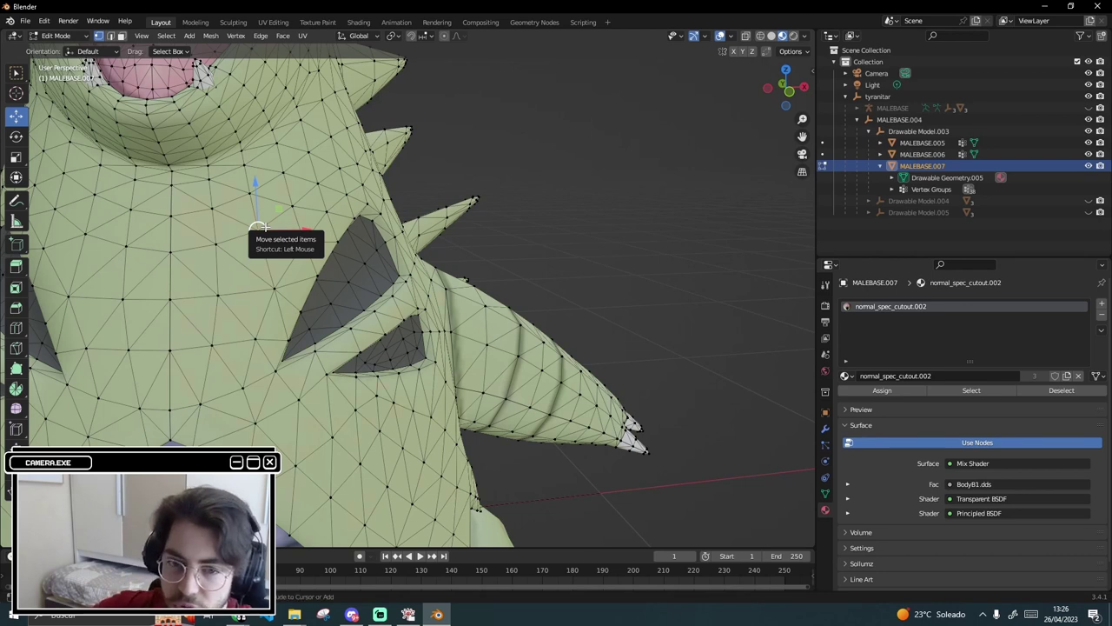
pyautogui.hotkey('ctrl', 'l')
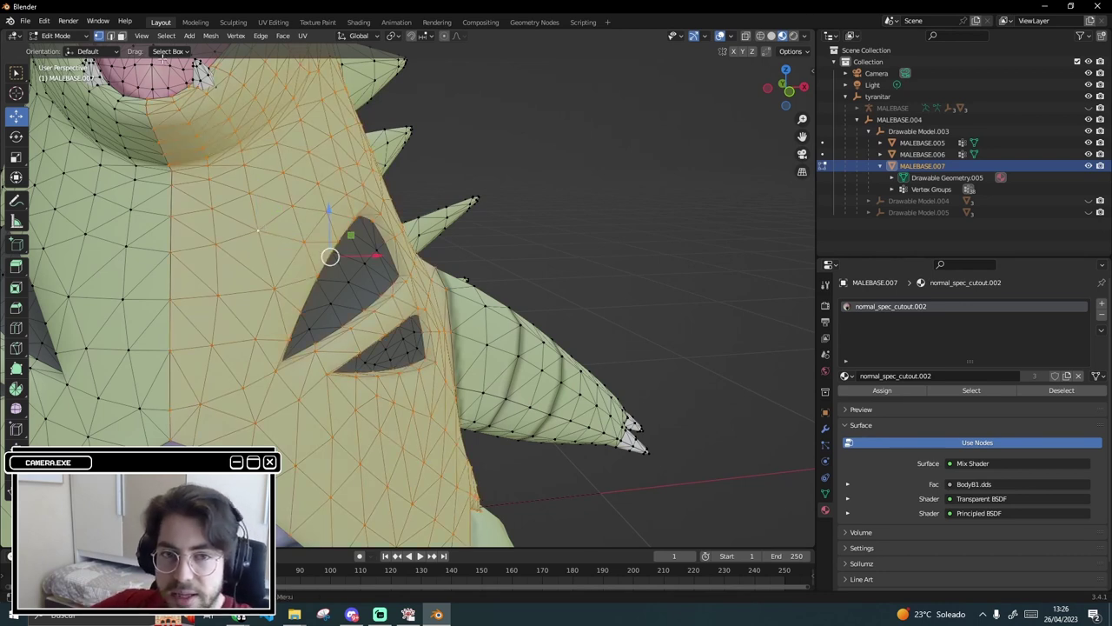
pyautogui.click(171, 38)
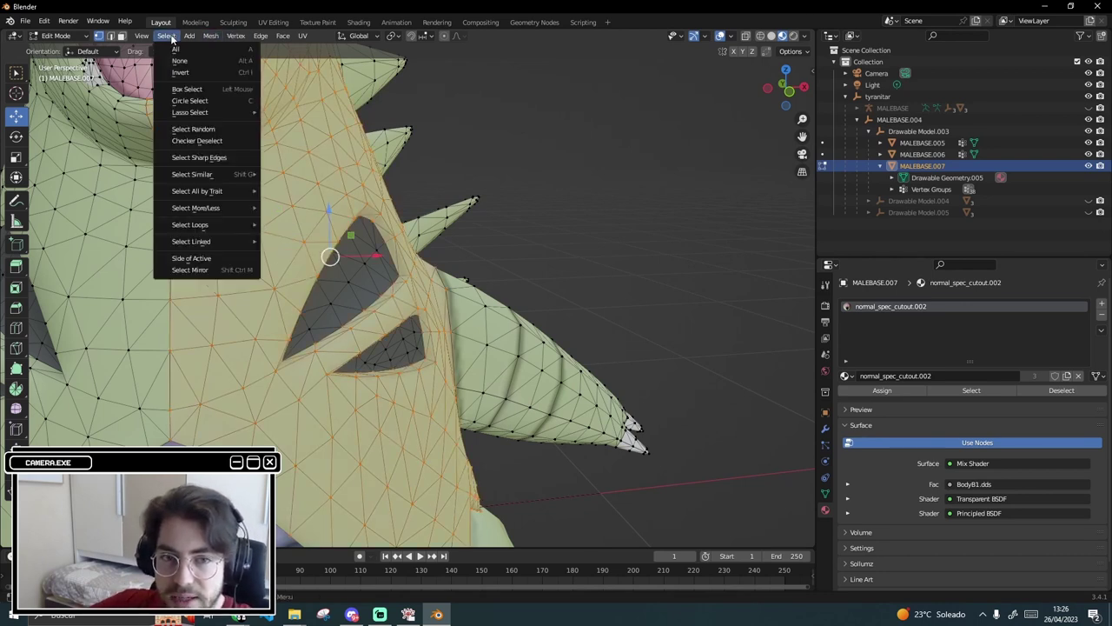
pyautogui.moveTo(202, 242)
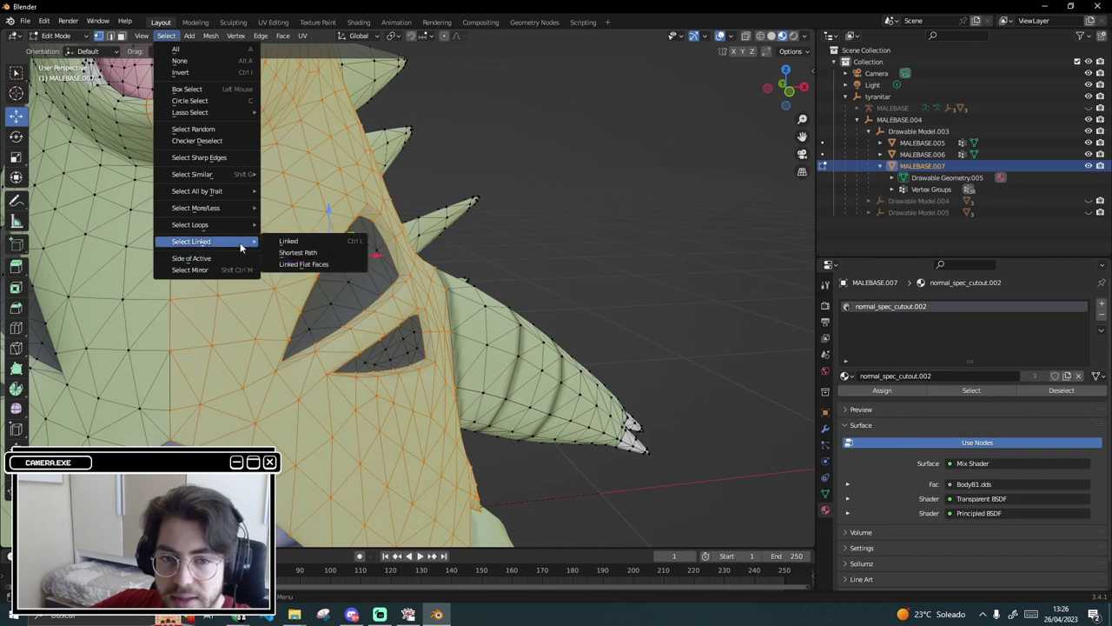
pyautogui.moveTo(635, 168)
pyautogui.mouseDown(button='middle')
pyautogui.moveTo(423, 198)
pyautogui.moveTo(504, 168)
pyautogui.moveTo(574, 166)
pyautogui.moveTo(492, 199)
pyautogui.moveTo(496, 179)
pyautogui.moveTo(528, 179)
pyautogui.mouseUp(button='middle')
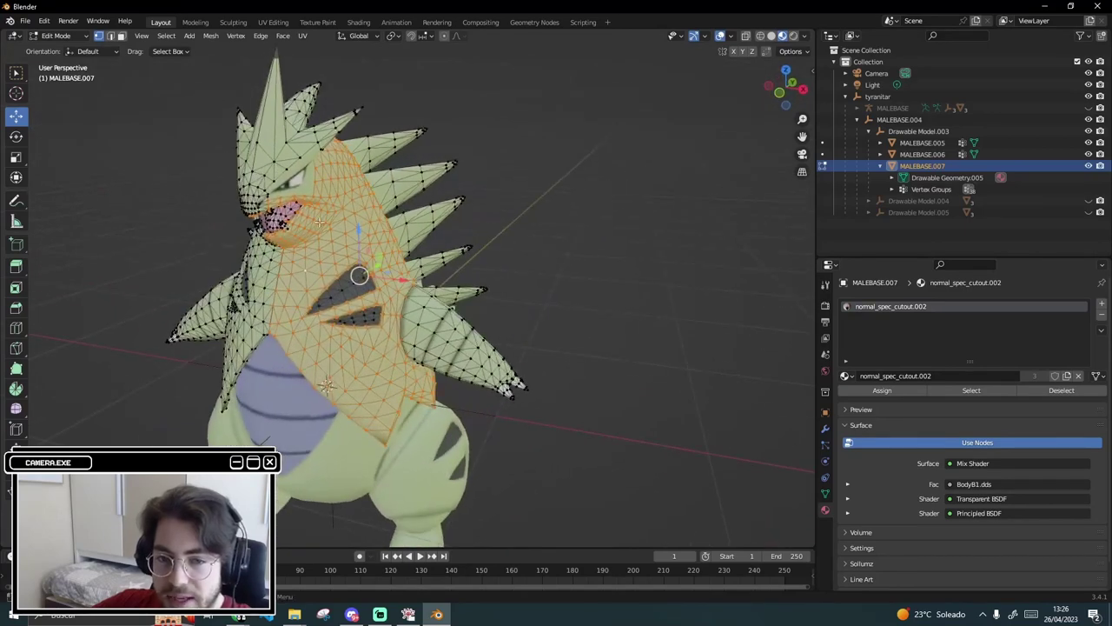
# - Add the linked arm and crown meshes to the selection, undoing stray selection changes
pyautogui.moveTo(291, 242); pyautogui.dragTo(333, 249, button='middle')
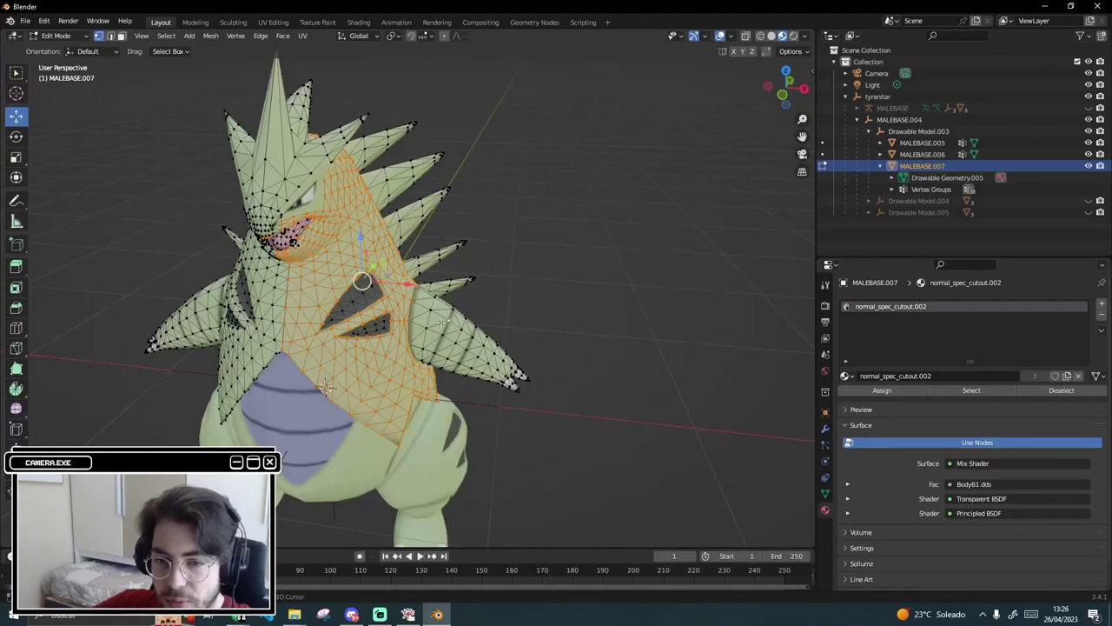
pyautogui.moveTo(482, 307)
pyautogui.mouseDown(button='middle')
pyautogui.moveTo(430, 323)
pyautogui.moveTo(392, 162)
pyautogui.moveTo(386, 246)
pyautogui.mouseUp(button='middle')
pyautogui.press('l')
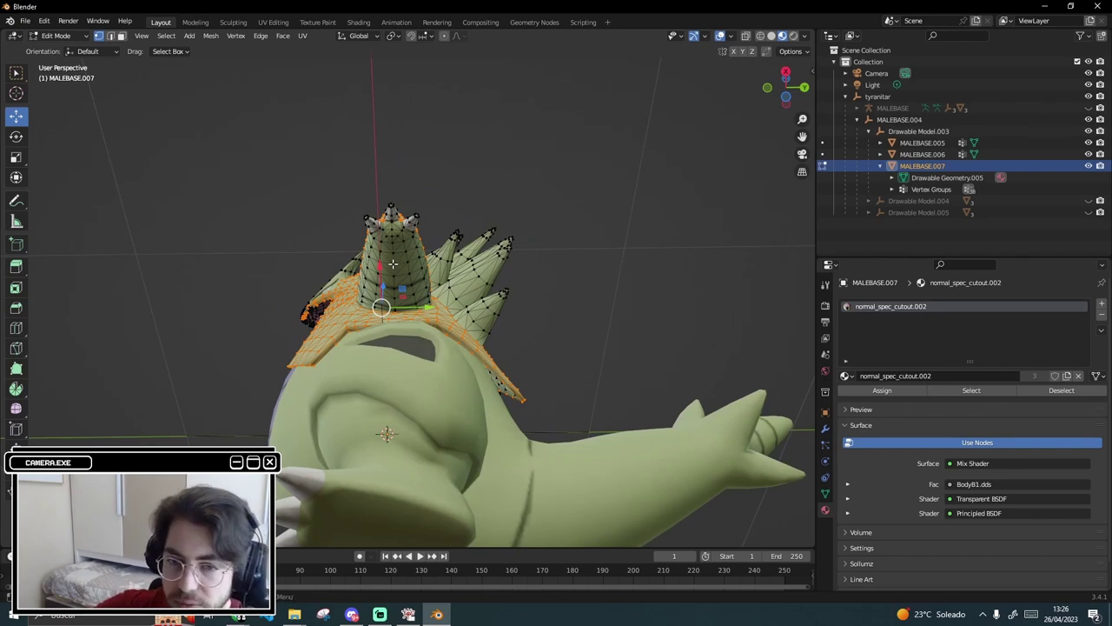
pyautogui.press('l')
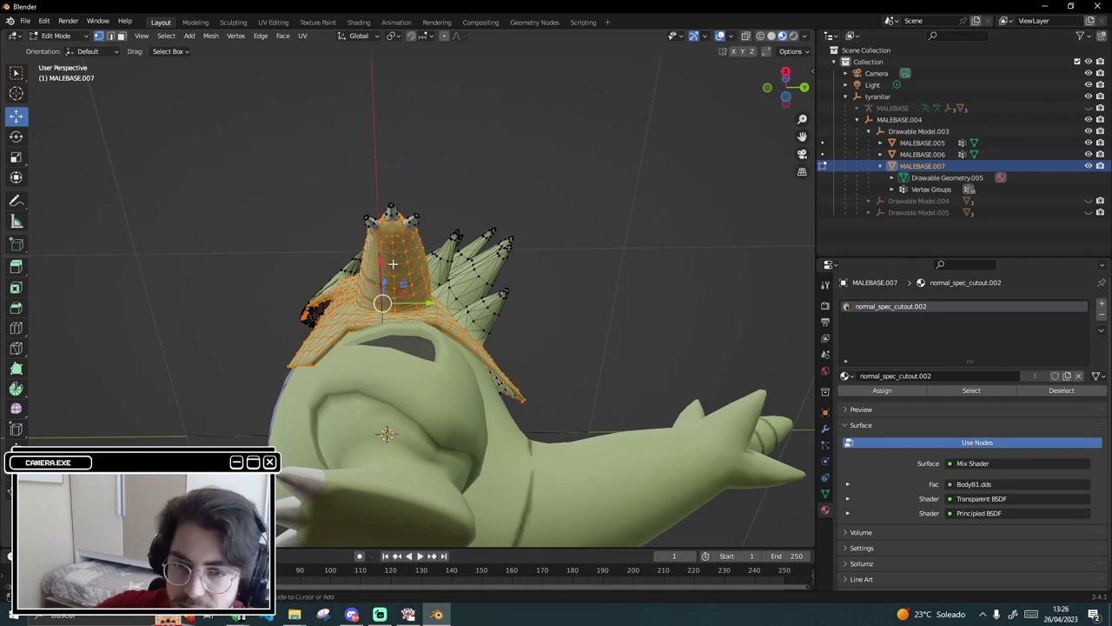
pyautogui.moveTo(393, 263); pyautogui.dragTo(366, 173, button='middle')
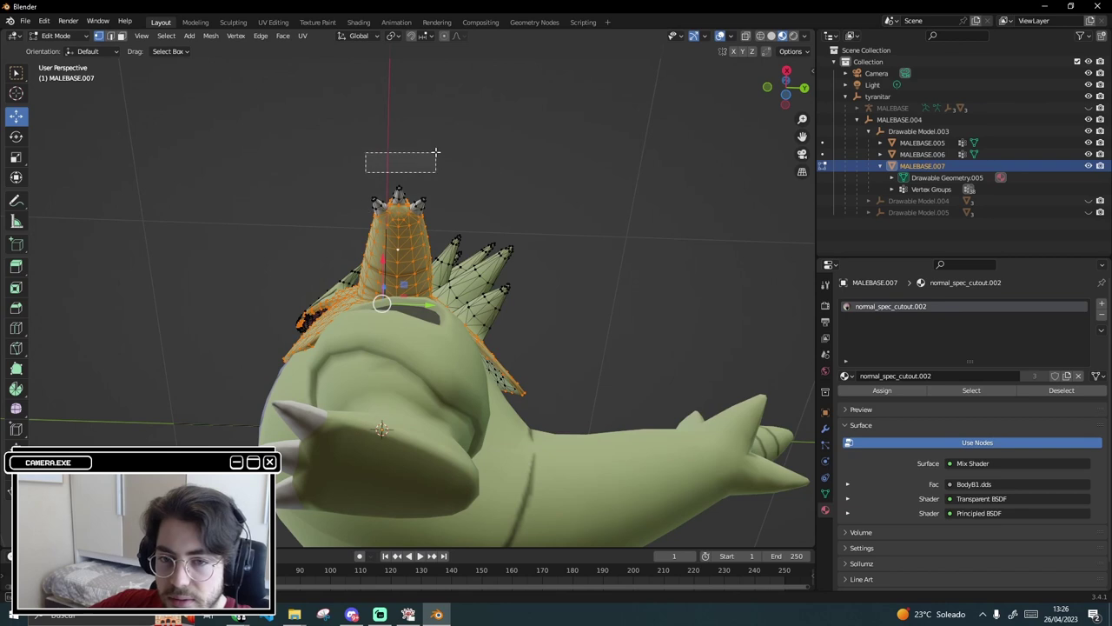
pyautogui.moveTo(366, 172)
pyautogui.mouseDown()
pyautogui.moveTo(446, 148)
pyautogui.moveTo(380, 196)
pyautogui.mouseUp()
pyautogui.hotkey('ctrl', 'z')
pyautogui.moveTo(380, 196); pyautogui.dragTo(477, 357, button='middle')
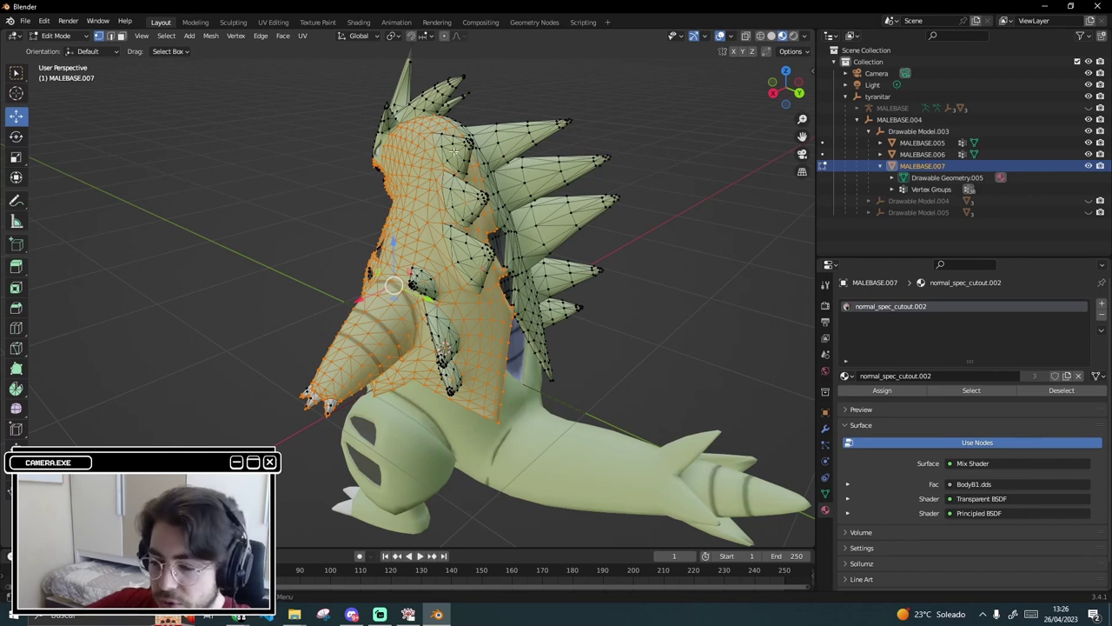
pyautogui.hotkey('ctrl', 'z')
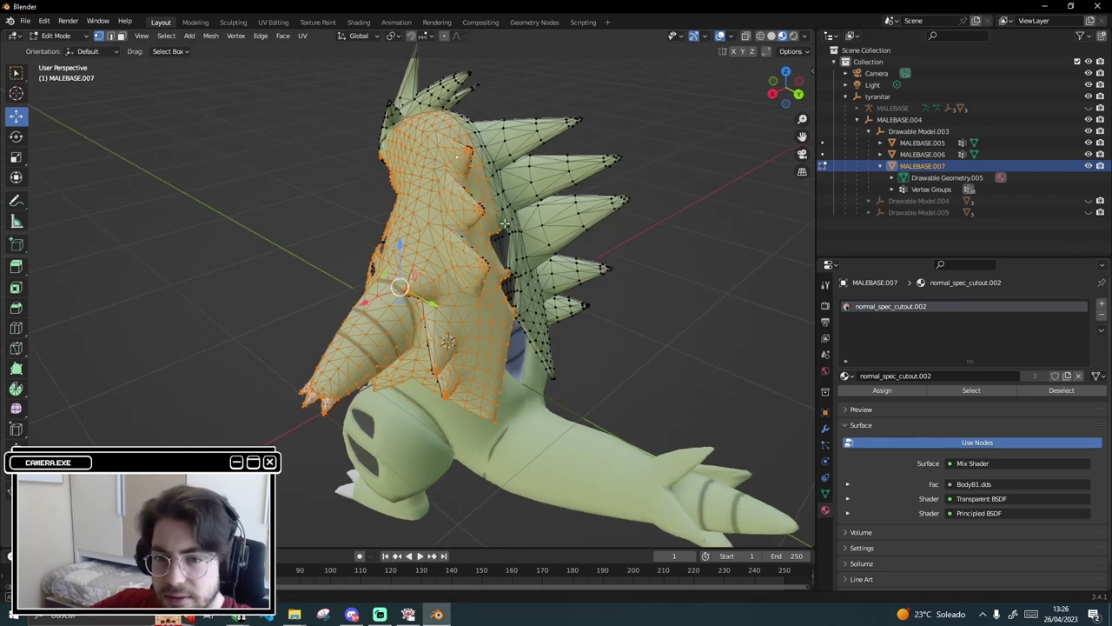
pyautogui.moveTo(421, 255)
pyautogui.mouseDown(button='middle')
pyautogui.moveTo(445, 174)
pyautogui.moveTo(397, 219)
pyautogui.mouseUp(button='middle')
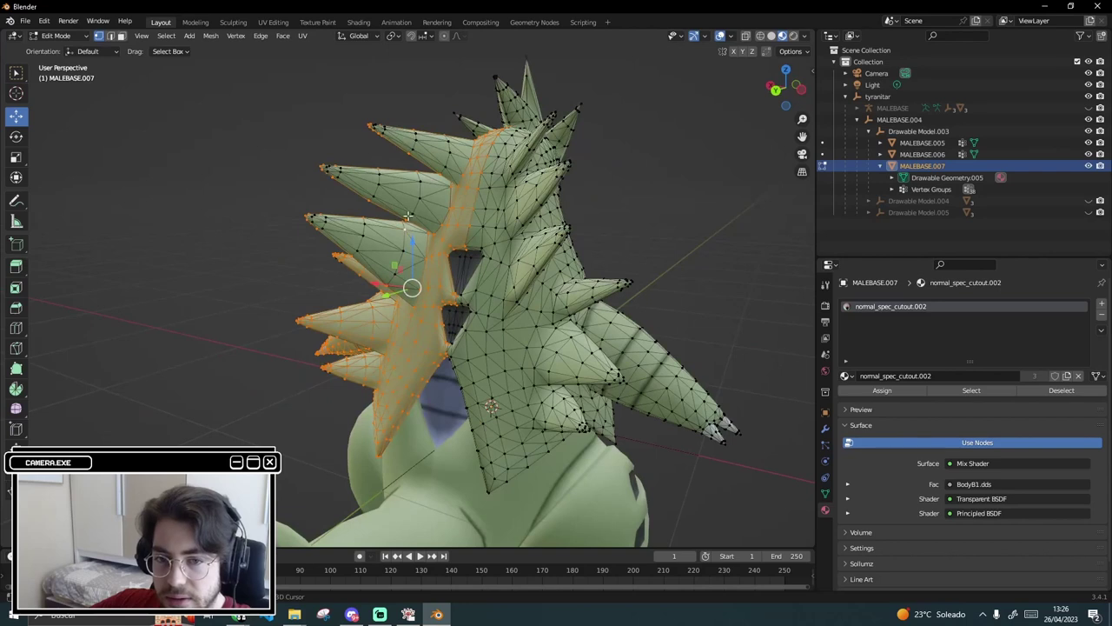
pyautogui.moveTo(446, 150)
pyautogui.mouseDown(button='middle')
pyautogui.moveTo(522, 174)
pyautogui.moveTo(477, 272)
pyautogui.mouseUp(button='middle')
pyautogui.scroll(-5, 570, 199)
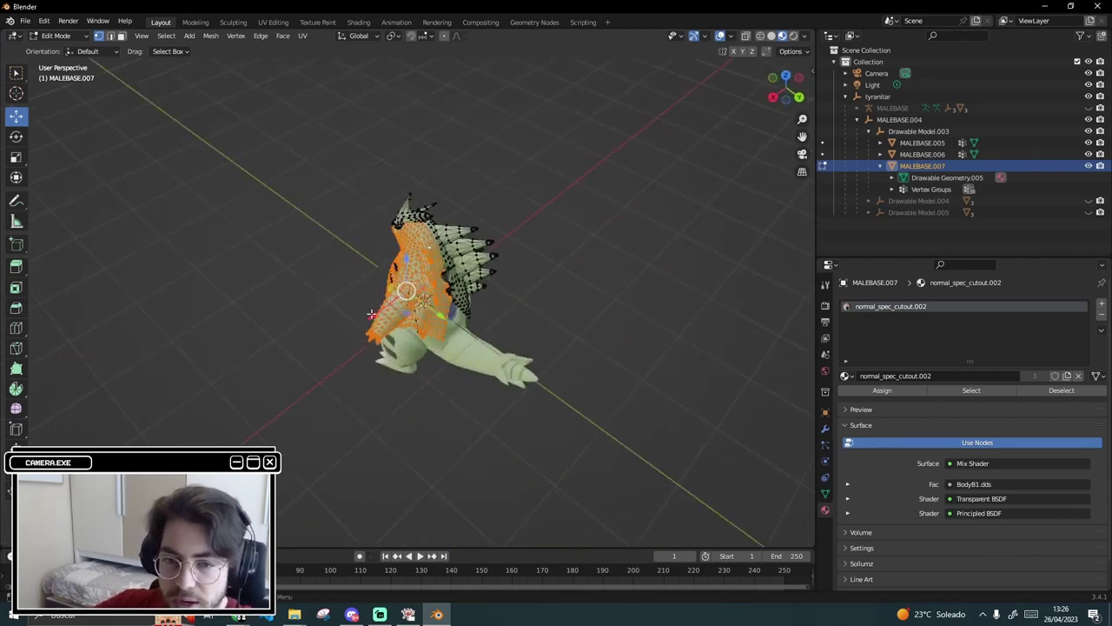
# - Test-move the selected piece with G, then undo to put it back
pyautogui.press('g')
pyautogui.click(279, 408)
pyautogui.moveTo(348, 261)
pyautogui.mouseDown(button='middle')
pyautogui.moveTo(568, 194)
pyautogui.moveTo(428, 265)
pyautogui.mouseUp(button='middle')
pyautogui.scroll(4, 580, 215)
pyautogui.hotkey('ctrl', 'z')
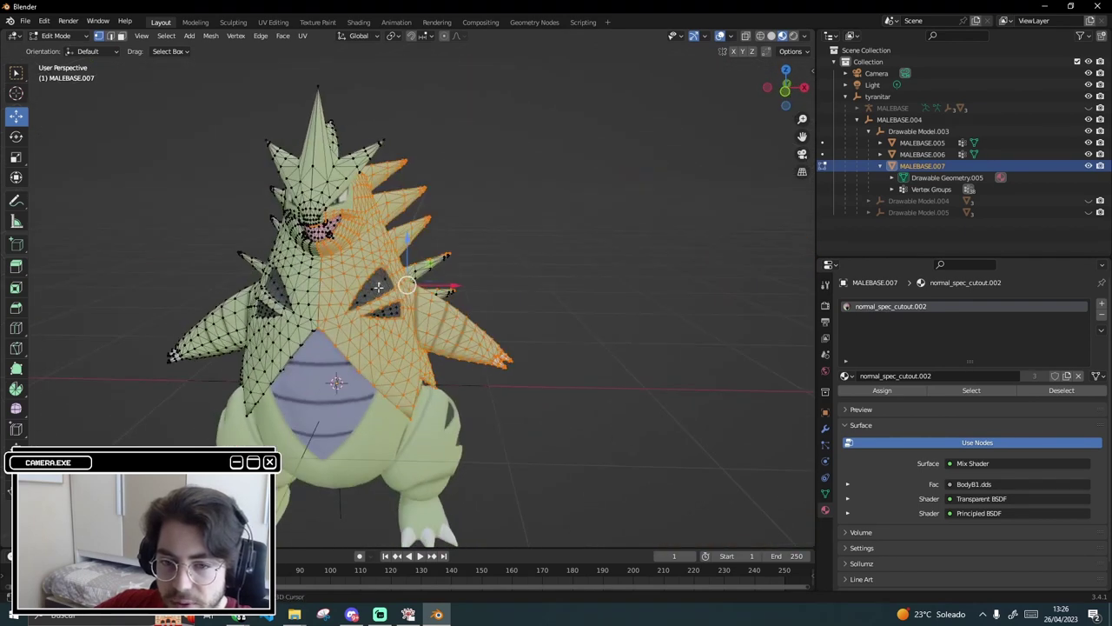
# - Turn X-ray back on and clear the selection
pyautogui.moveTo(389, 312); pyautogui.dragTo(486, 261, button='middle')
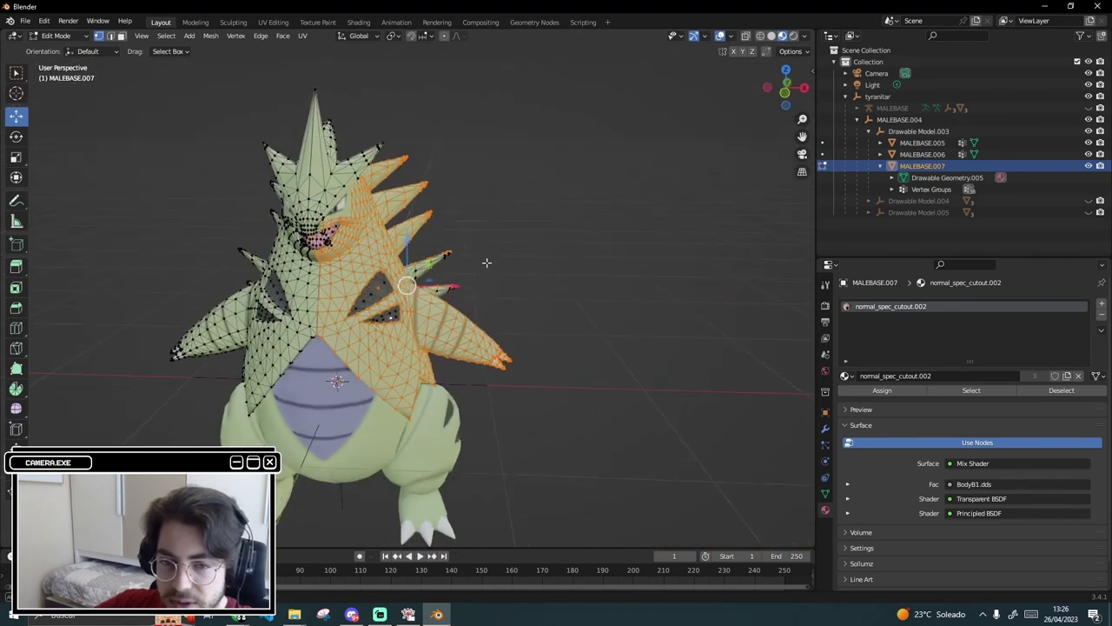
pyautogui.click(746, 35)
pyautogui.moveTo(640, 194); pyautogui.dragTo(635, 152, button='middle')
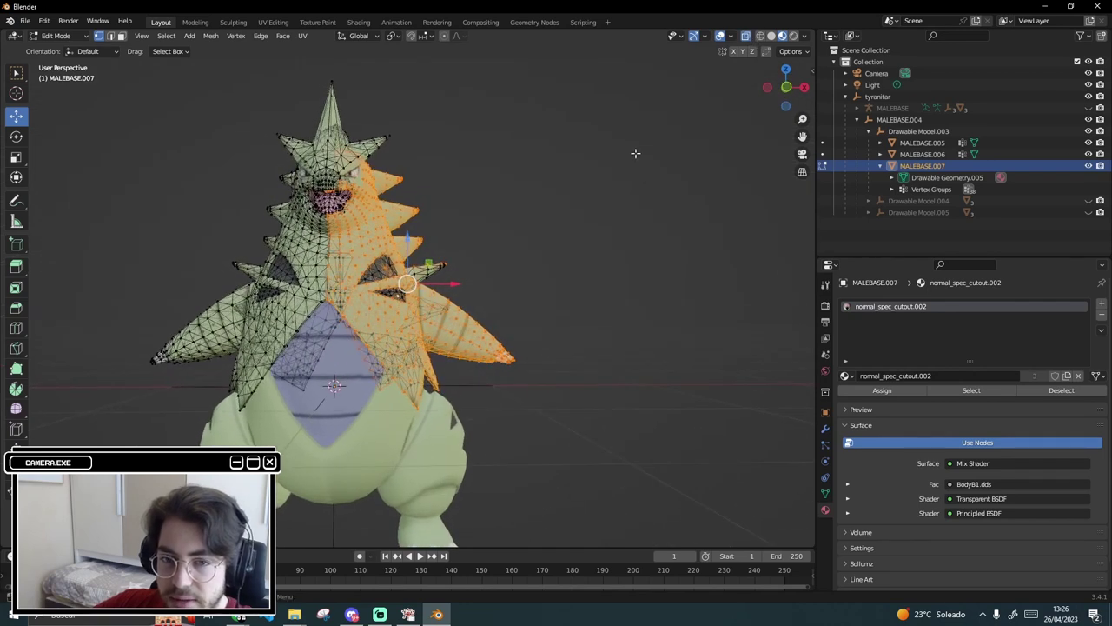
pyautogui.moveTo(635, 152); pyautogui.dragTo(591, 279)
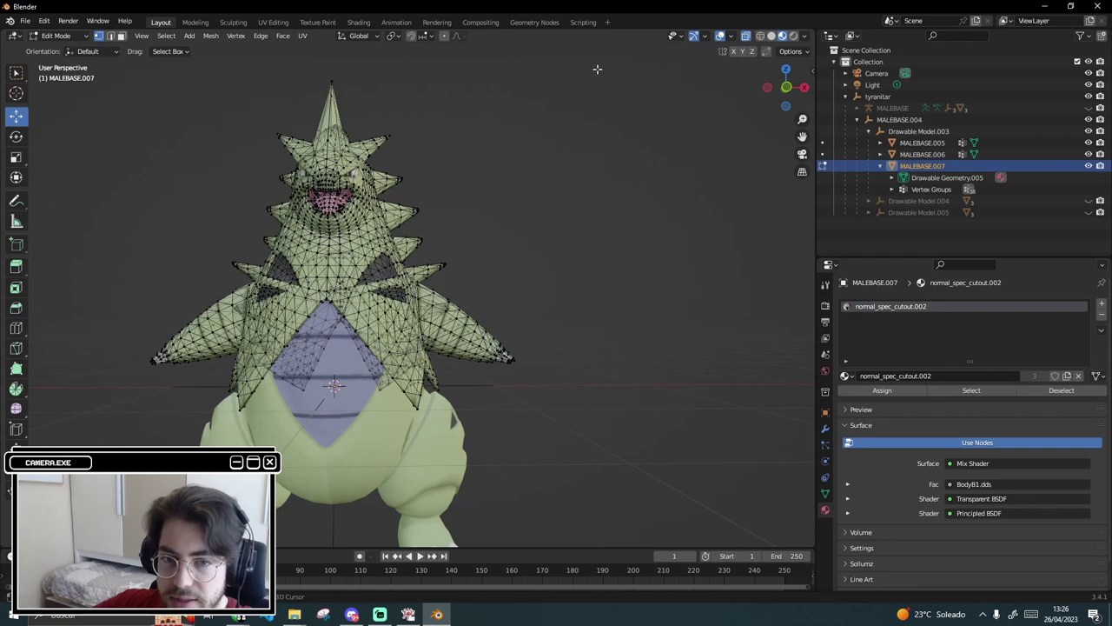
pyautogui.moveTo(597, 73); pyautogui.dragTo(435, 412)
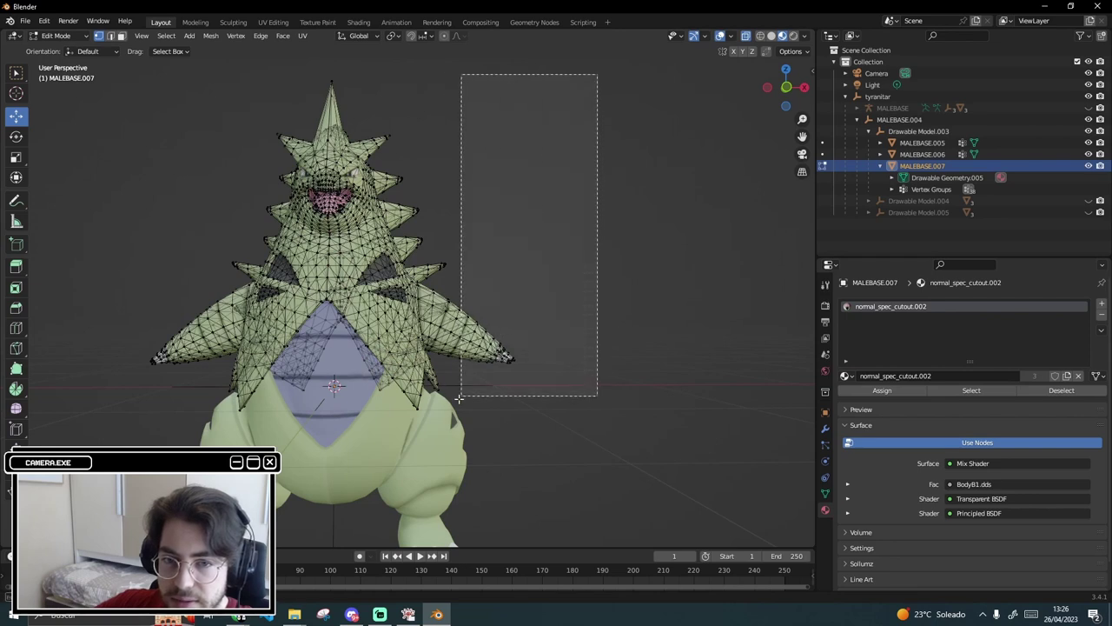
pyautogui.click(787, 89)
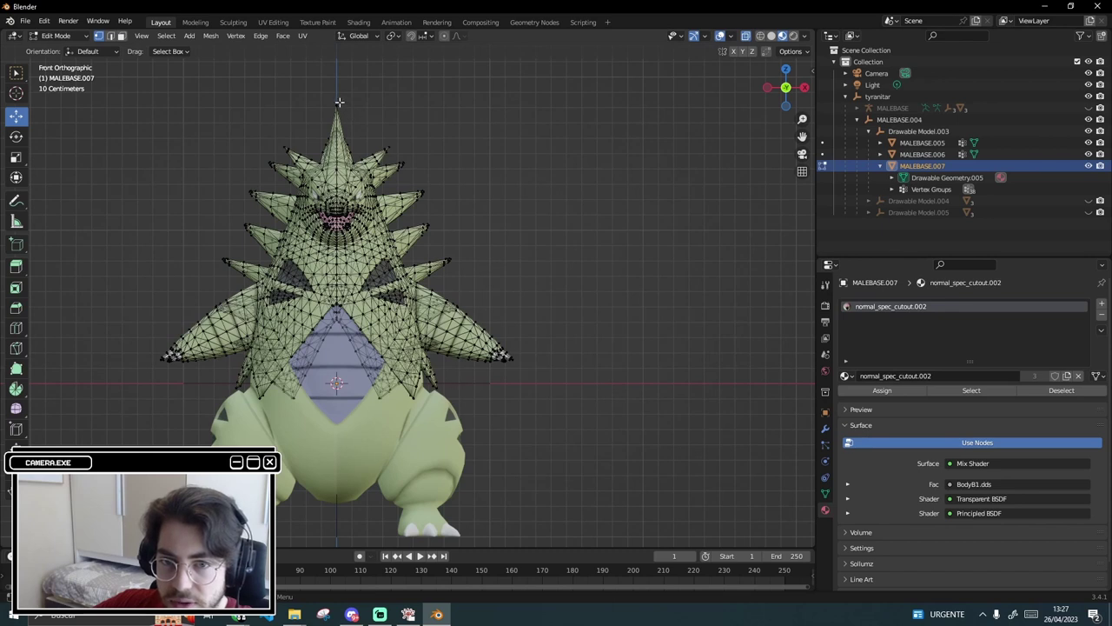
pyautogui.moveTo(339, 101); pyautogui.dragTo(676, 451)
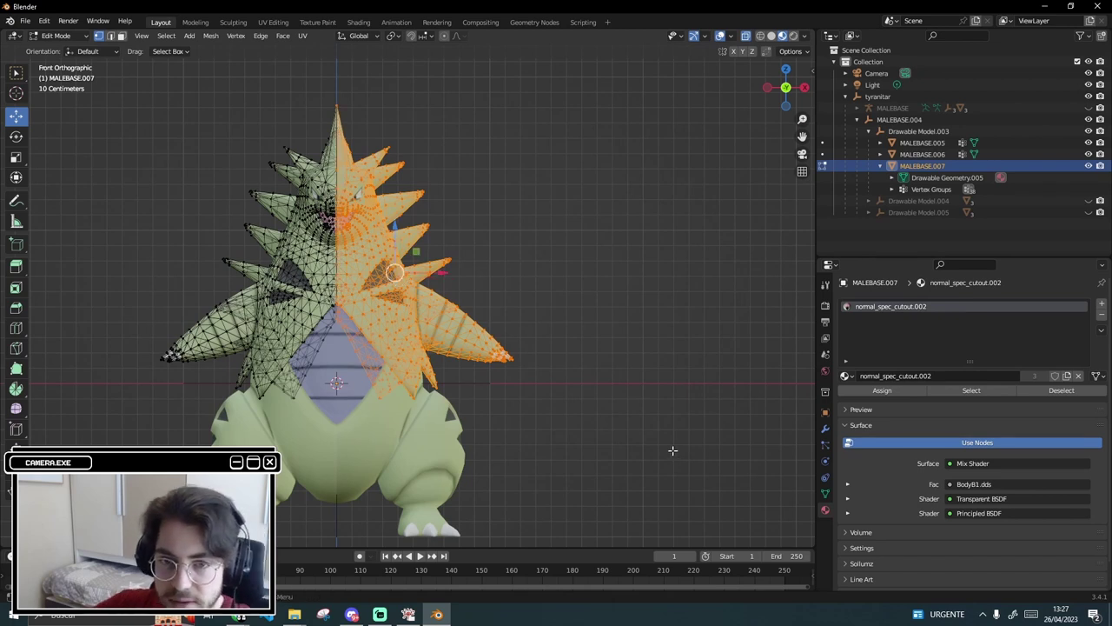
pyautogui.moveTo(675, 451)
pyautogui.mouseDown(button='middle')
pyautogui.moveTo(576, 208)
pyautogui.moveTo(549, 249)
pyautogui.moveTo(561, 242)
pyautogui.mouseUp(button='middle')
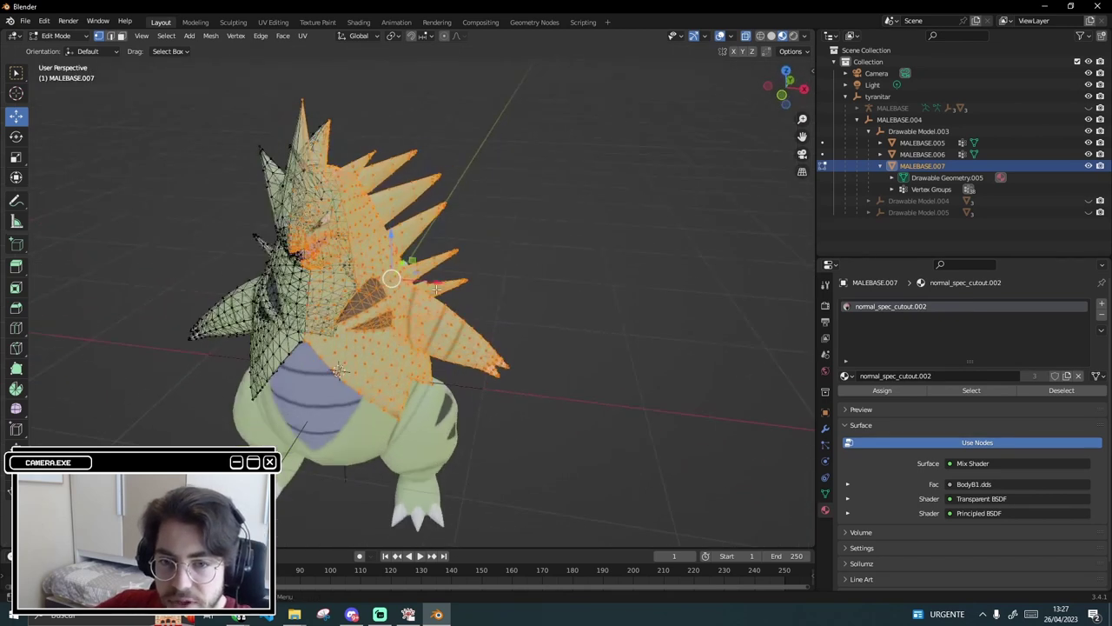
pyautogui.moveTo(437, 289); pyautogui.dragTo(608, 290)
pyautogui.moveTo(609, 289)
pyautogui.mouseDown(button='middle')
pyautogui.moveTo(436, 257)
pyautogui.moveTo(512, 254)
pyautogui.mouseUp(button='middle')
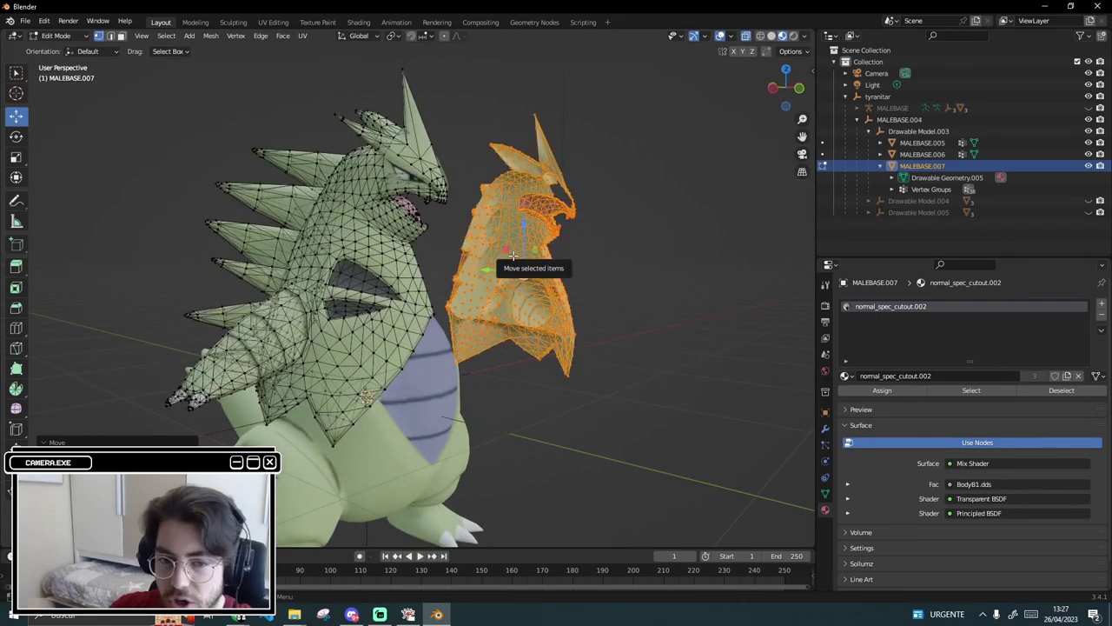
pyautogui.moveTo(521, 269)
pyautogui.mouseDown(button='middle')
pyautogui.moveTo(509, 241)
pyautogui.moveTo(492, 235)
pyautogui.moveTo(533, 223)
pyautogui.mouseUp(button='middle')
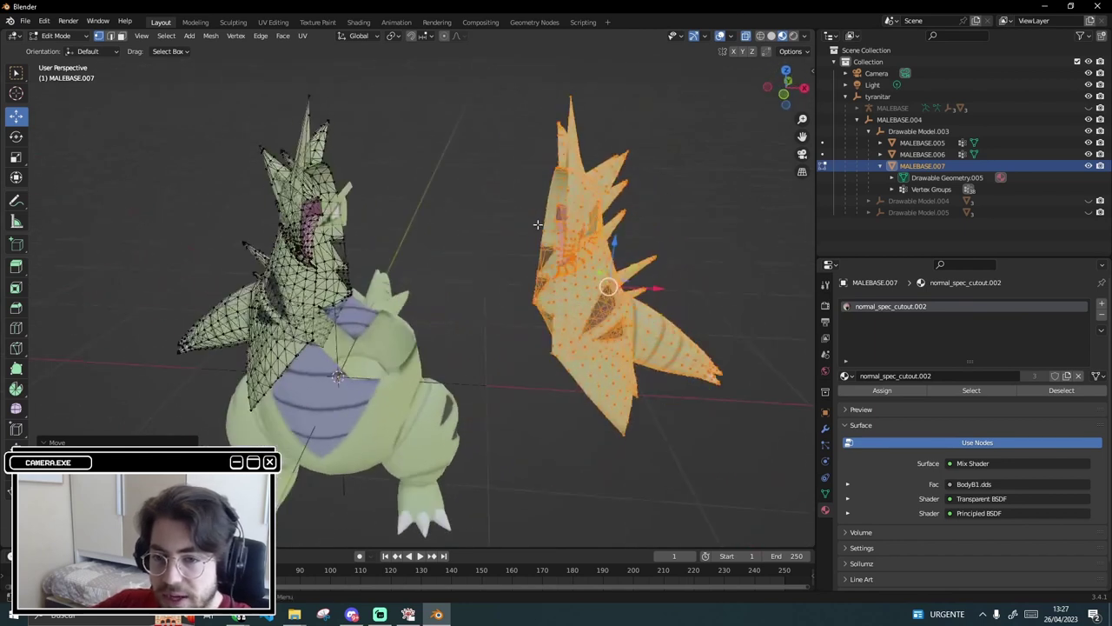
pyautogui.hotkey('ctrl', 'z')
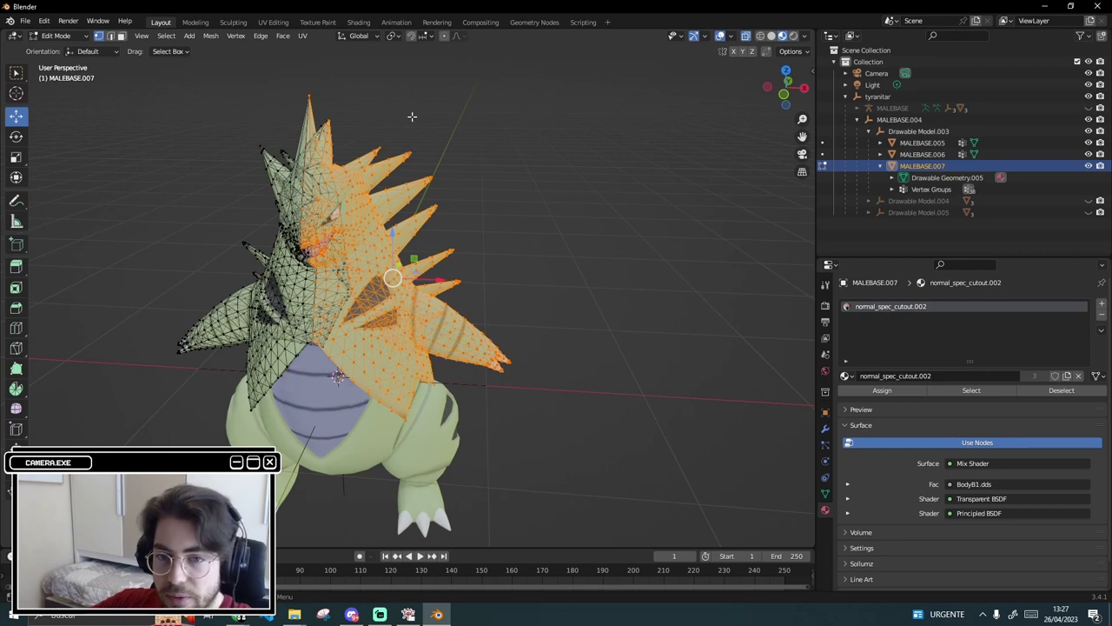
# - Separate the selection into its own object via Mesh > Separate and return to Object Mode
pyautogui.click(208, 38)
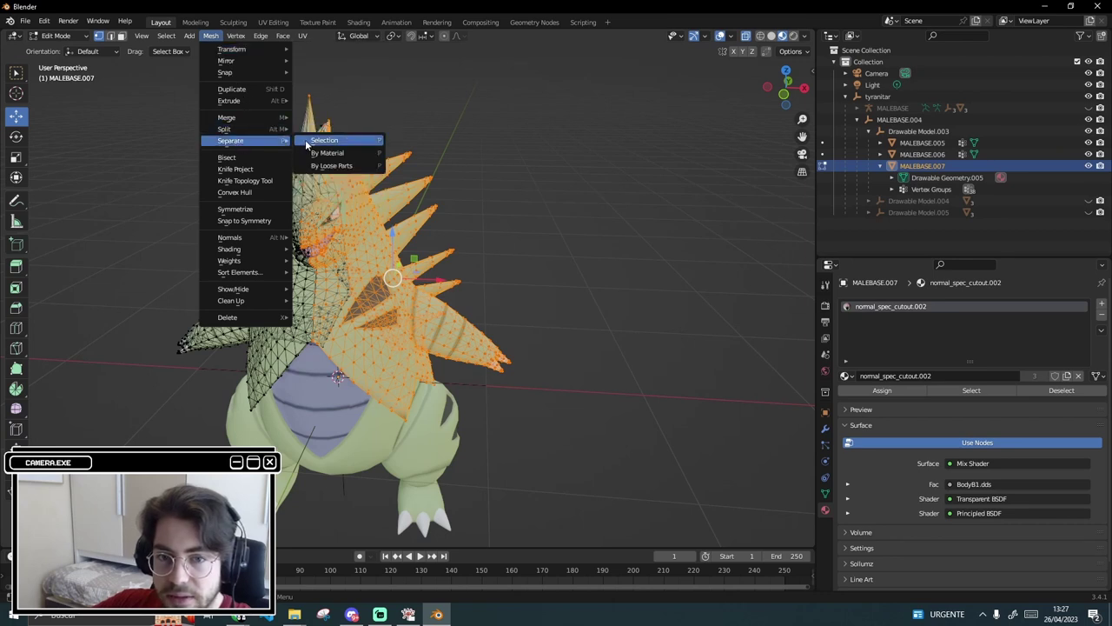
pyautogui.click(322, 141)
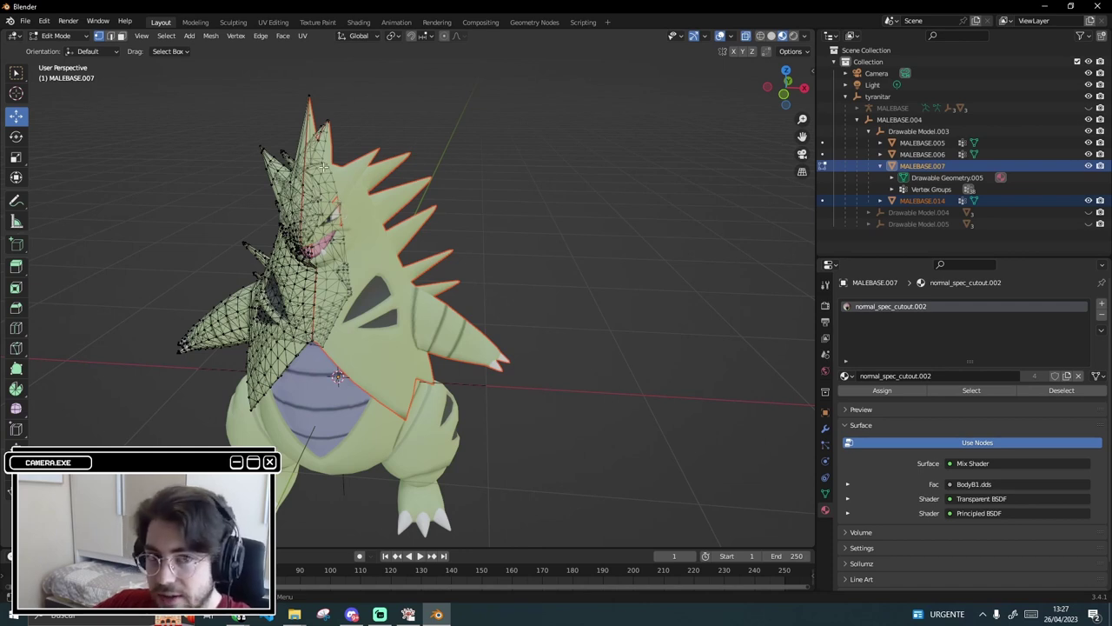
pyautogui.click(58, 49)
pyautogui.moveTo(452, 226)
pyautogui.mouseDown(button='middle')
pyautogui.moveTo(537, 201)
pyautogui.moveTo(556, 183)
pyautogui.mouseUp(button='middle')
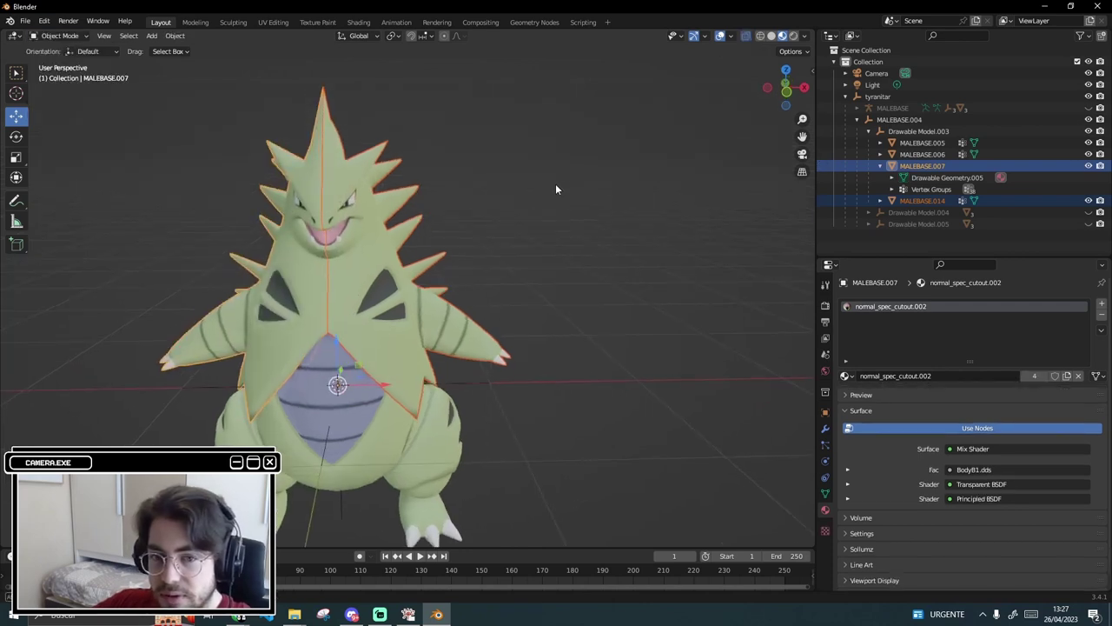
# - Hide MALEBASE.014 in the Outliner and inspect the remaining half of the model
pyautogui.click(972, 203)
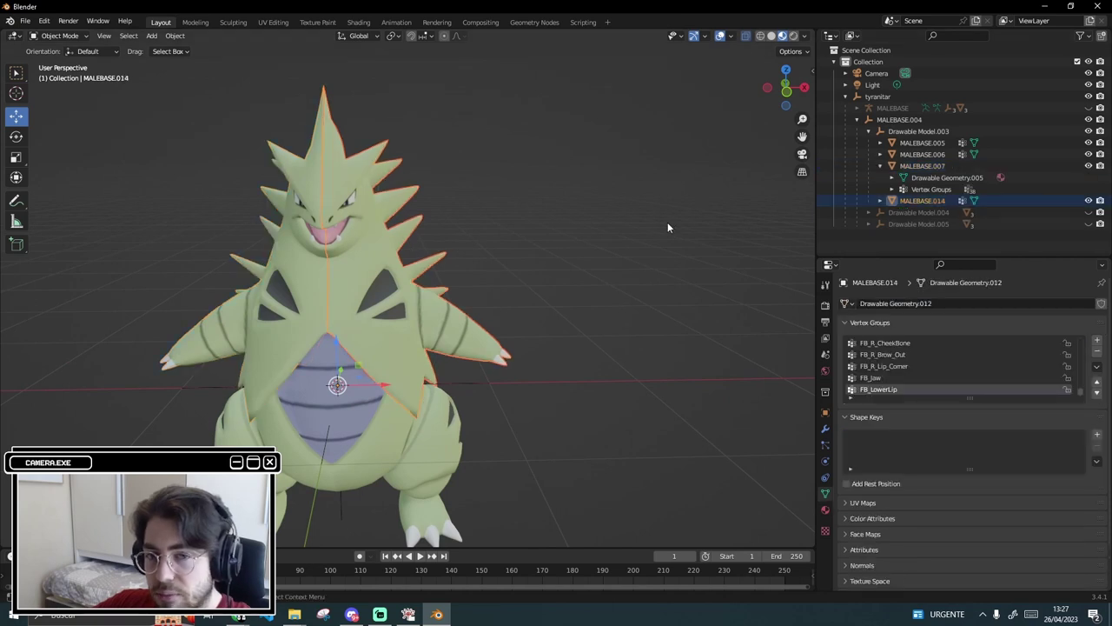
pyautogui.click(1088, 201)
pyautogui.moveTo(631, 165); pyautogui.dragTo(605, 182, button='middle')
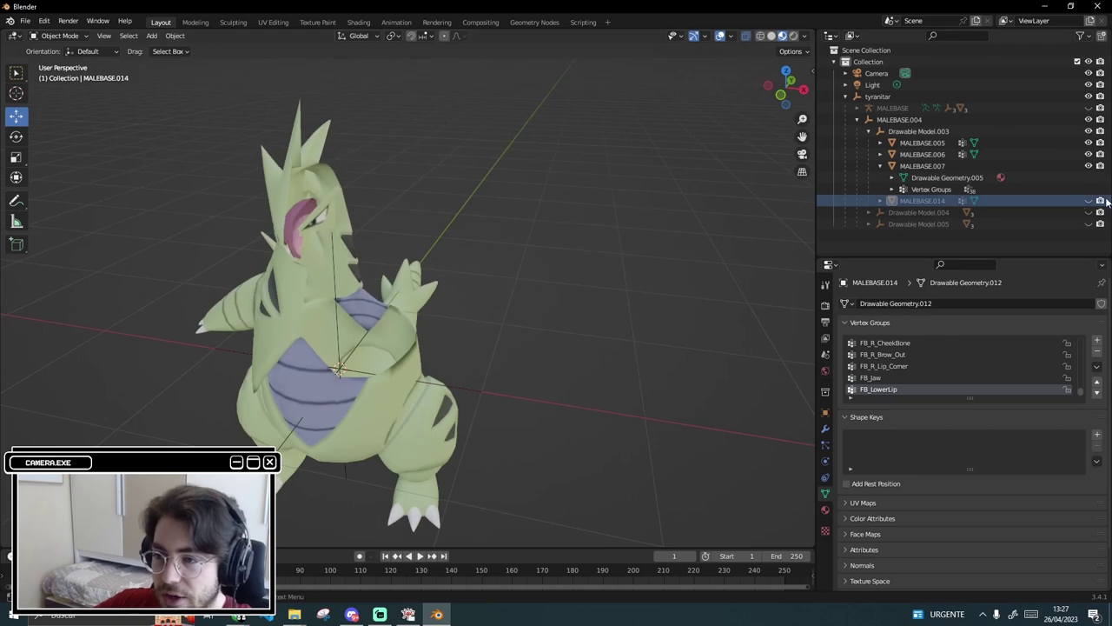
pyautogui.moveTo(631, 223); pyautogui.dragTo(539, 196, button='middle')
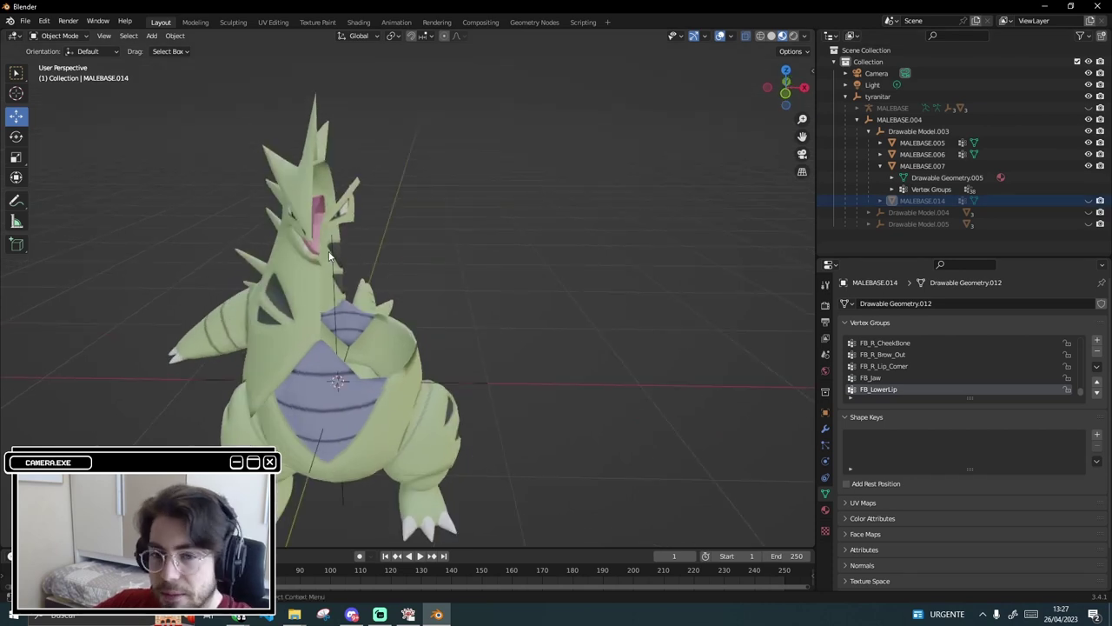
pyautogui.moveTo(367, 244)
pyautogui.mouseDown(button='middle')
pyautogui.moveTo(412, 201)
pyautogui.moveTo(416, 153)
pyautogui.moveTo(401, 212)
pyautogui.moveTo(382, 228)
pyautogui.mouseUp(button='middle')
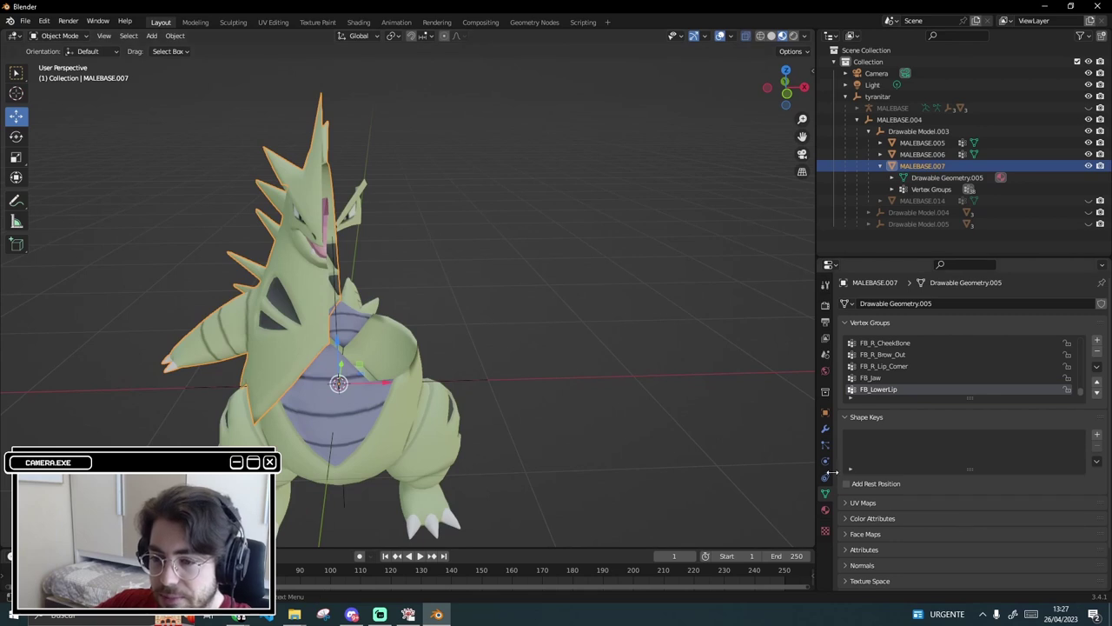
pyautogui.click(826, 430)
# - Add a Mirror modifier on the X axis to MALEBASE.007
pyautogui.click(879, 304)
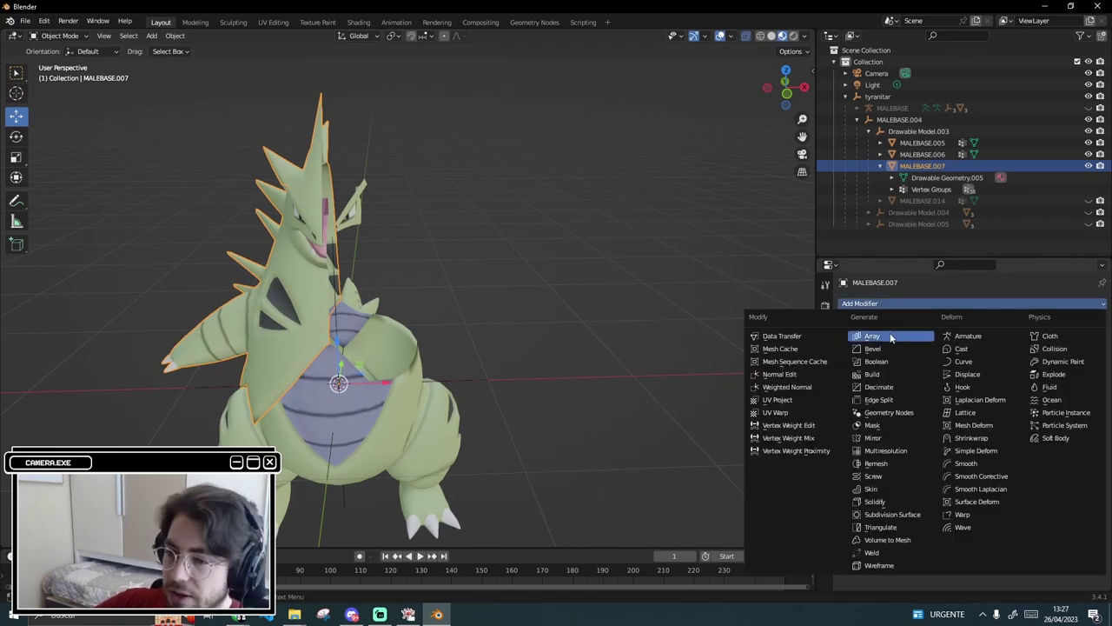
pyautogui.click(864, 305)
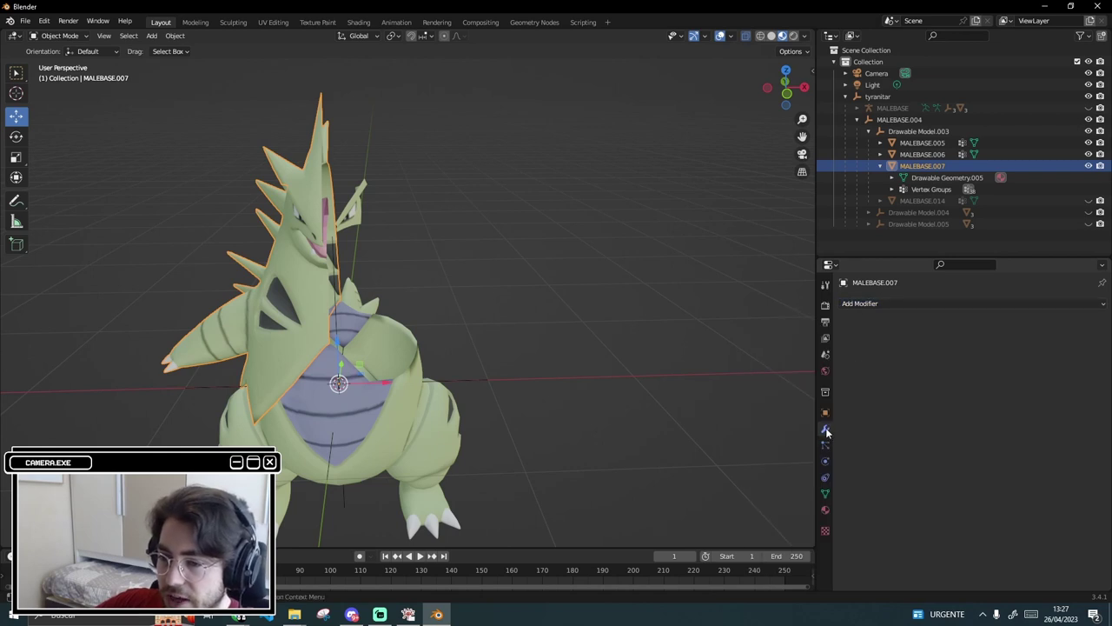
pyautogui.click(894, 305)
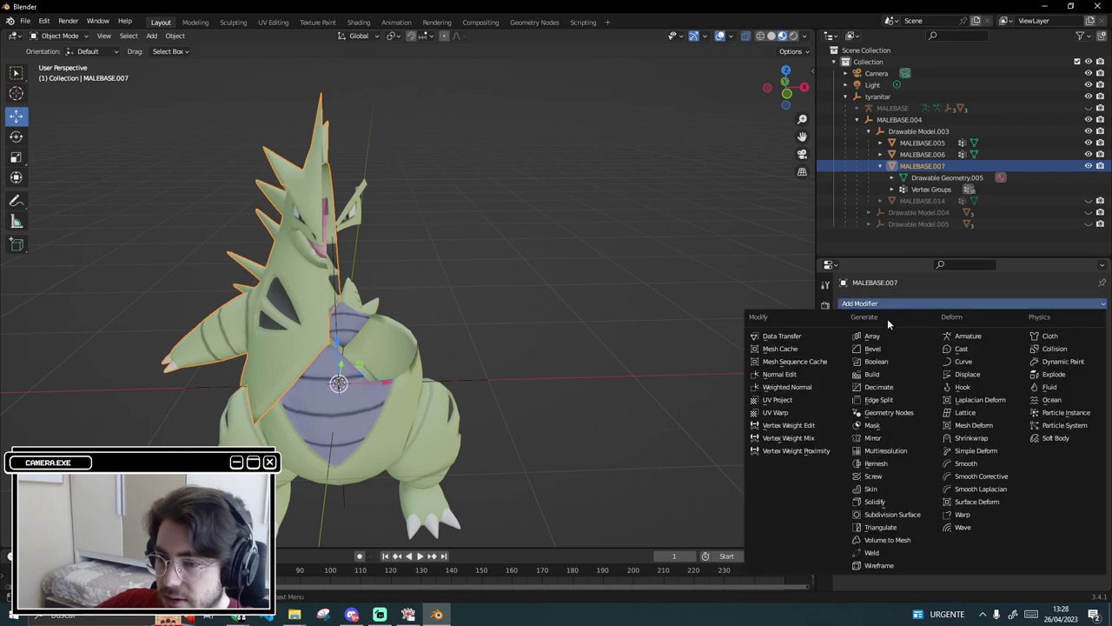
pyautogui.click(885, 440)
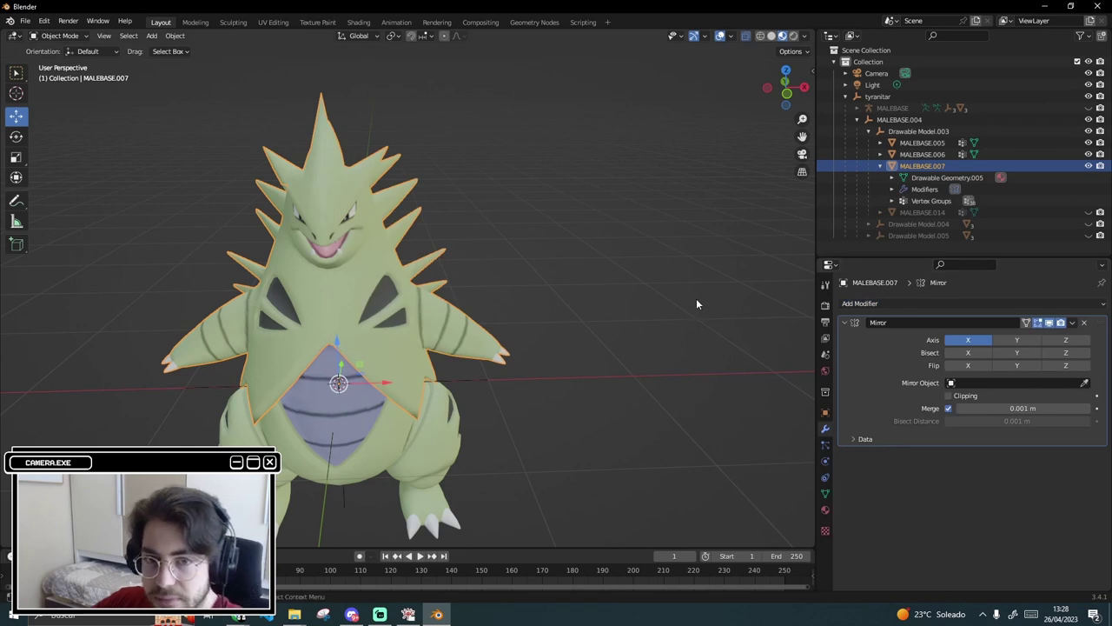
pyautogui.moveTo(696, 298)
pyautogui.mouseDown(button='middle')
pyautogui.moveTo(552, 318)
pyautogui.moveTo(572, 259)
pyautogui.moveTo(650, 270)
pyautogui.mouseUp(button='middle')
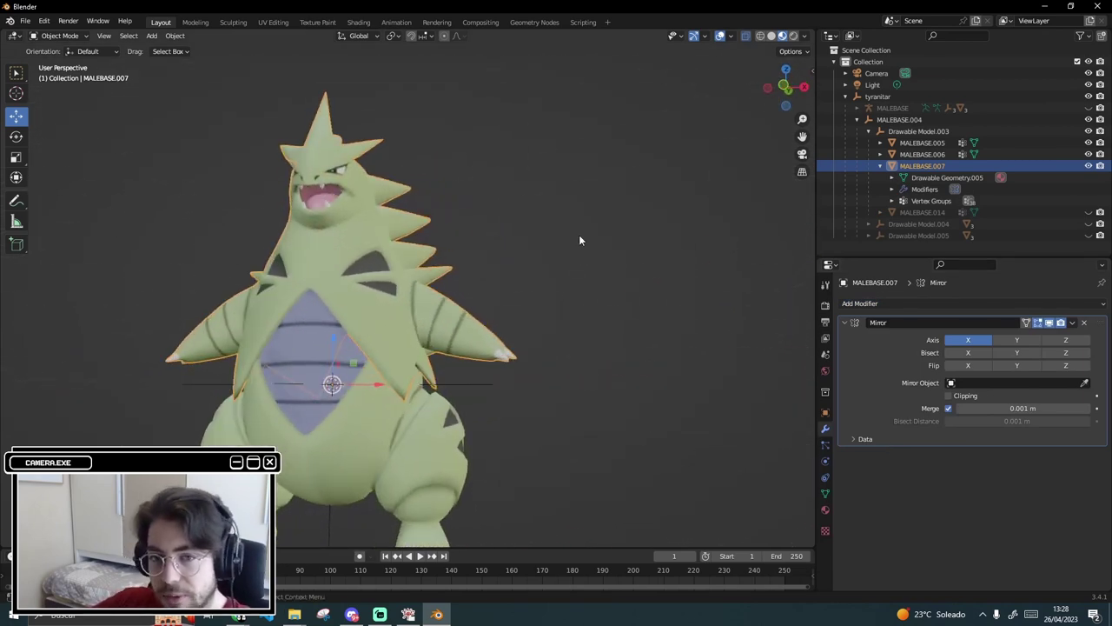
pyautogui.moveTo(579, 238)
pyautogui.mouseDown(button='middle')
pyautogui.moveTo(597, 293)
pyautogui.moveTo(553, 259)
pyautogui.moveTo(519, 203)
pyautogui.moveTo(562, 332)
pyautogui.moveTo(537, 325)
pyautogui.moveTo(556, 291)
pyautogui.moveTo(568, 293)
pyautogui.moveTo(591, 348)
pyautogui.moveTo(474, 365)
pyautogui.moveTo(302, 365)
pyautogui.moveTo(410, 380)
pyautogui.moveTo(591, 372)
pyautogui.mouseUp(button='middle')
# - Enter Edit Mode on the mirrored mesh and orbit around the head
pyautogui.scroll(3, 553, 259)
pyautogui.scroll(-5, 404, 380)
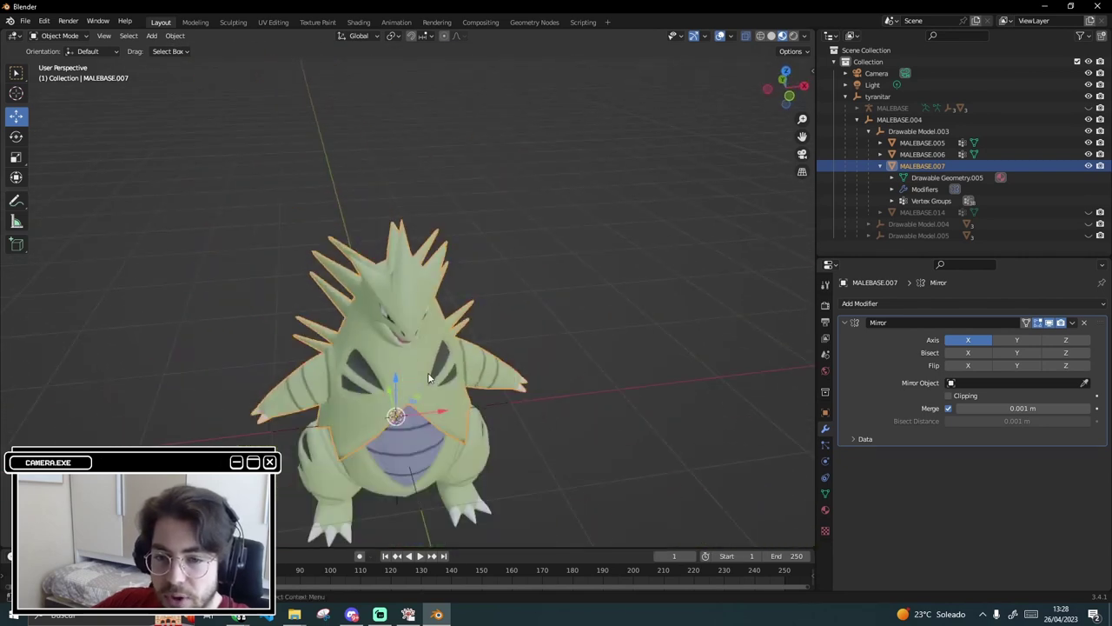
pyautogui.press('Tab')
pyautogui.scroll(3, 429, 378)
pyautogui.moveTo(428, 378)
pyautogui.mouseDown(button='middle')
pyautogui.moveTo(609, 368)
pyautogui.moveTo(543, 339)
pyautogui.moveTo(429, 335)
pyautogui.mouseUp(button='middle')
# - Pull the head spike vertices of MALEBASE.007 with a smooth proportional move
pyautogui.moveTo(409, 261); pyautogui.dragTo(451, 374, button='middle')
pyautogui.scroll(2, 451, 374)
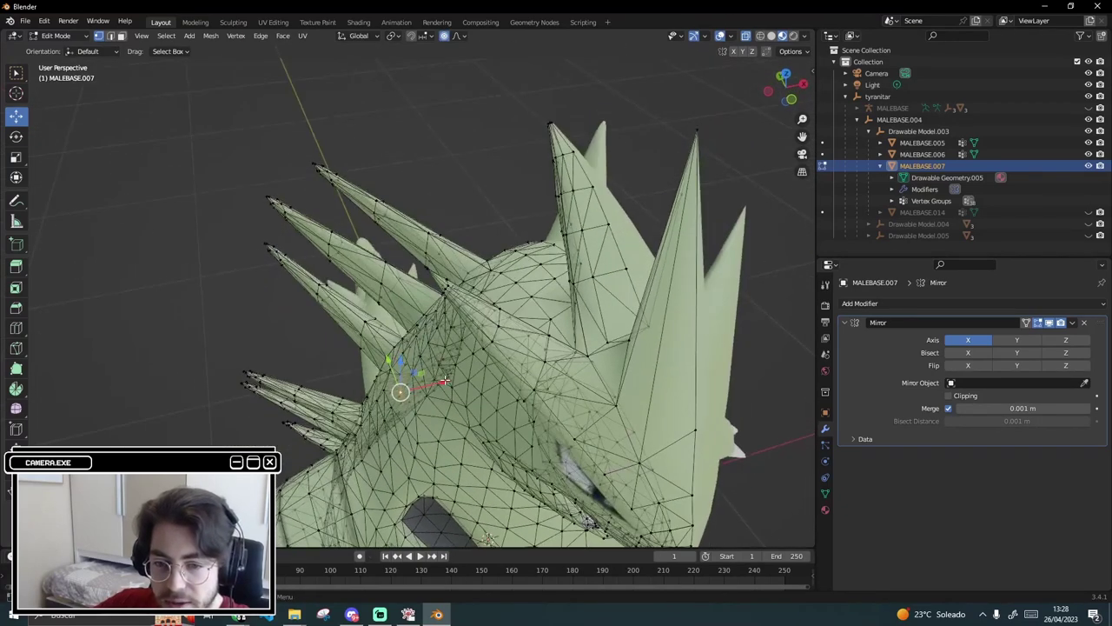
pyautogui.moveTo(444, 381); pyautogui.dragTo(360, 398)
pyautogui.rightClick(400, 383)
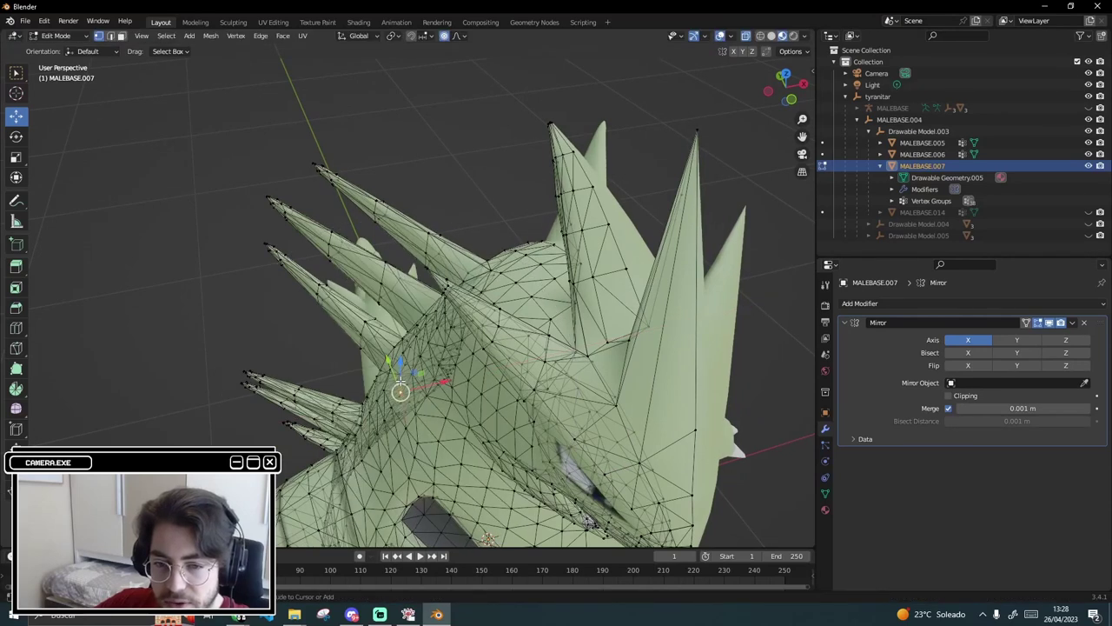
pyautogui.moveTo(456, 383); pyautogui.dragTo(434, 383)
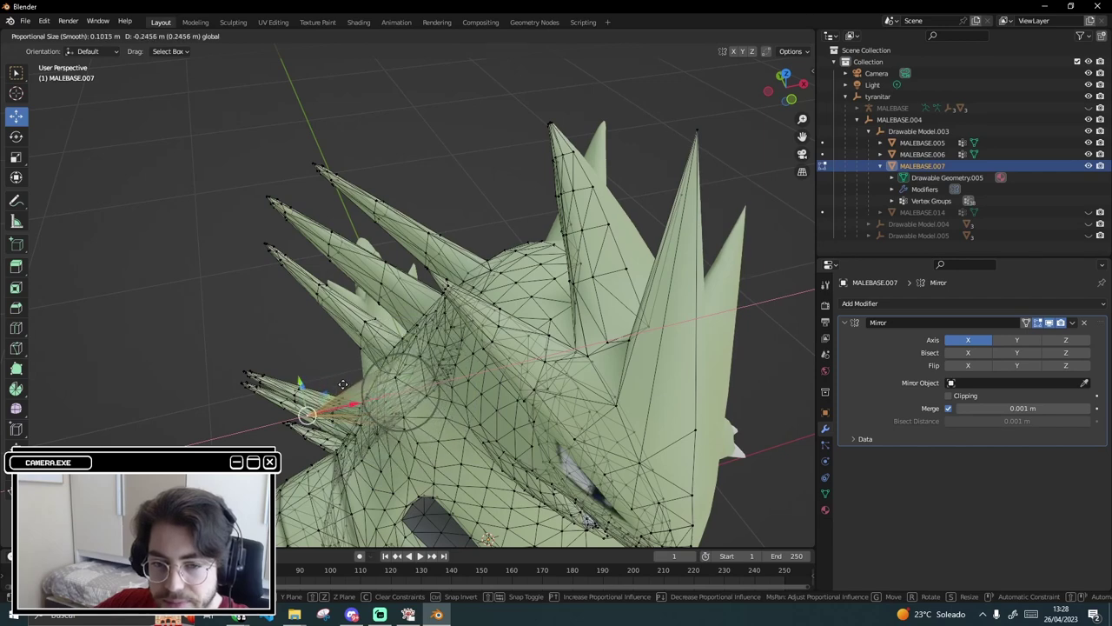
pyautogui.moveTo(342, 385); pyautogui.dragTo(342, 385)
# - Raise the spike vertices along Z, then check the shape in Object Mode
pyautogui.moveTo(343, 385)
pyautogui.mouseDown(button='middle')
pyautogui.moveTo(625, 247)
pyautogui.moveTo(514, 200)
pyautogui.mouseUp(button='middle')
pyautogui.moveTo(515, 200); pyautogui.dragTo(503, 199)
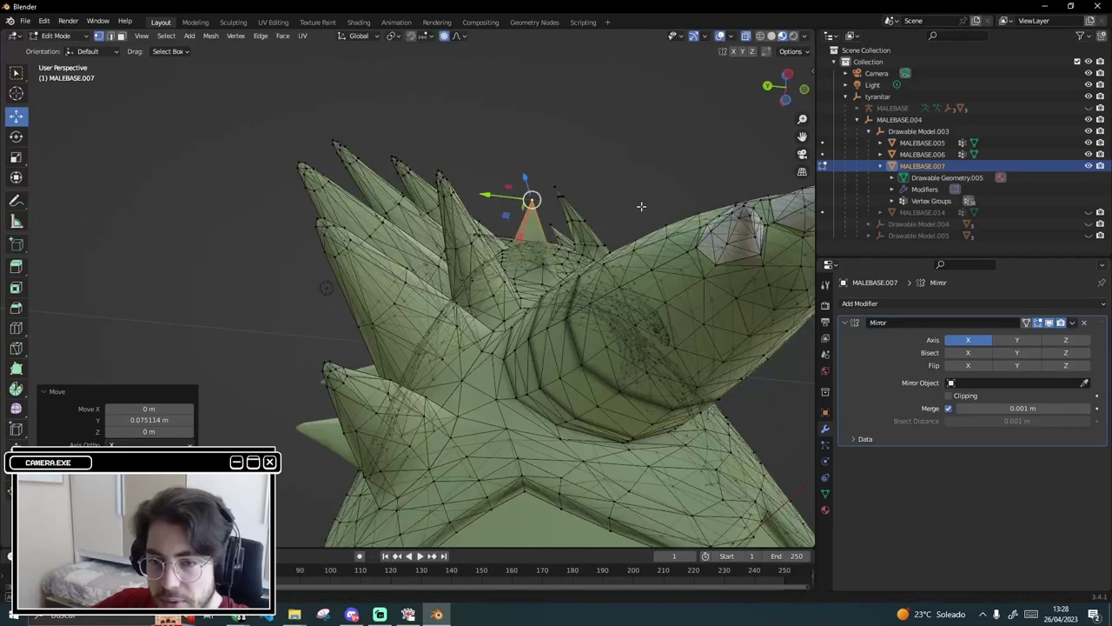
pyautogui.moveTo(640, 206); pyautogui.dragTo(380, 345, button='middle')
pyautogui.moveTo(346, 365); pyautogui.dragTo(346, 355)
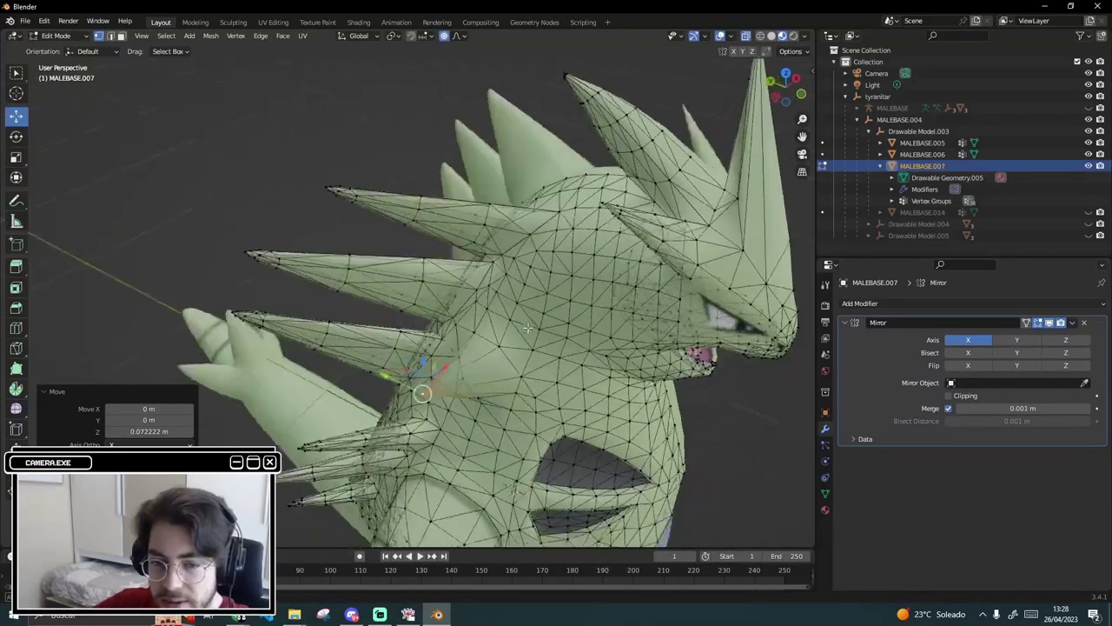
pyautogui.moveTo(346, 355)
pyautogui.mouseDown(button='middle')
pyautogui.moveTo(634, 268)
pyautogui.moveTo(742, 279)
pyautogui.moveTo(479, 275)
pyautogui.moveTo(706, 298)
pyautogui.moveTo(762, 264)
pyautogui.moveTo(723, 221)
pyautogui.moveTo(547, 310)
pyautogui.moveTo(479, 301)
pyautogui.moveTo(397, 266)
pyautogui.moveTo(320, 279)
pyautogui.moveTo(306, 369)
pyautogui.moveTo(557, 293)
pyautogui.moveTo(428, 302)
pyautogui.moveTo(417, 269)
pyautogui.moveTo(434, 263)
pyautogui.mouseUp(button='middle')
pyautogui.press('Tab')
pyautogui.scroll(2, 428, 302)
pyautogui.press('Tab')
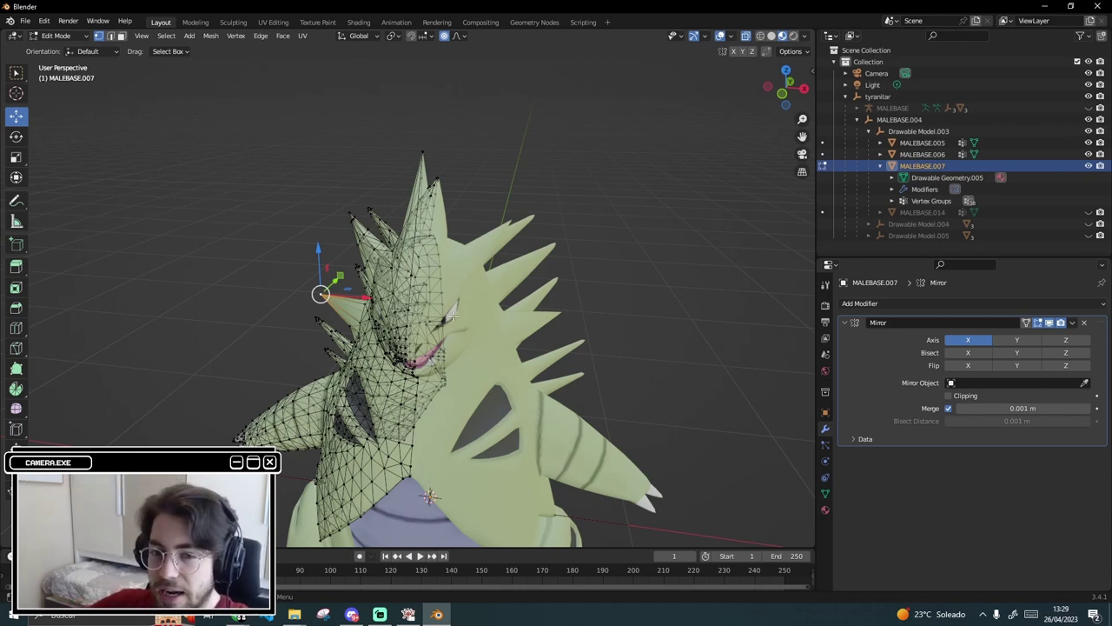
# - Push a back-spike vertex of MALEBASE.007 sideways along X
pyautogui.moveTo(452, 318)
pyautogui.mouseDown(button='middle')
pyautogui.moveTo(520, 292)
pyautogui.moveTo(517, 242)
pyautogui.moveTo(527, 232)
pyautogui.mouseUp(button='middle')
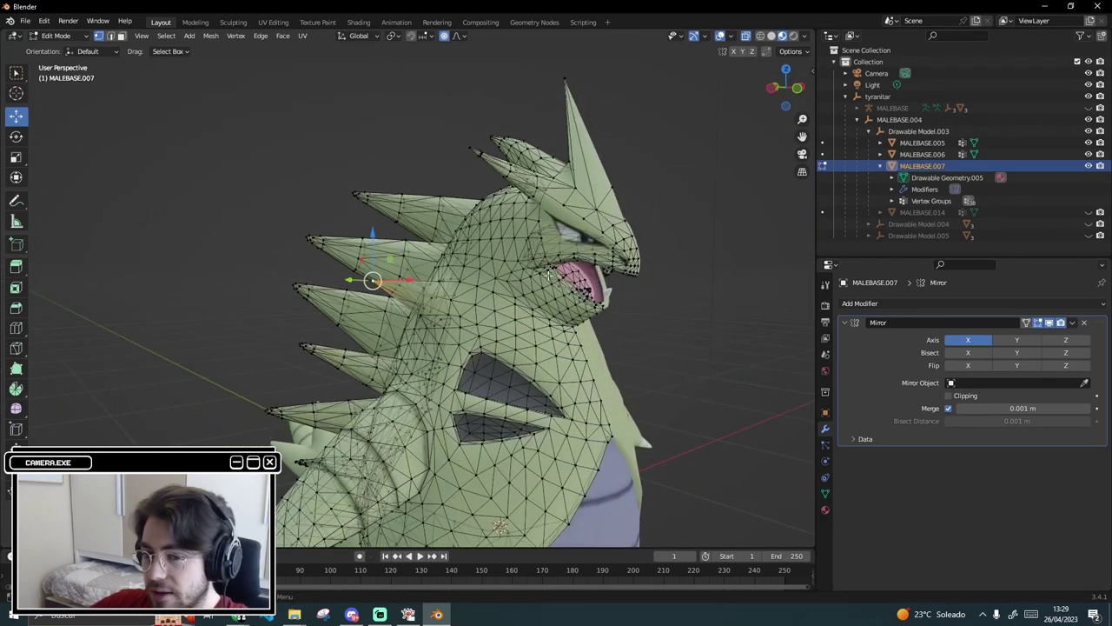
pyautogui.moveTo(548, 275)
pyautogui.mouseDown(button='middle')
pyautogui.moveTo(430, 348)
pyautogui.moveTo(323, 386)
pyautogui.moveTo(549, 333)
pyautogui.mouseUp(button='middle')
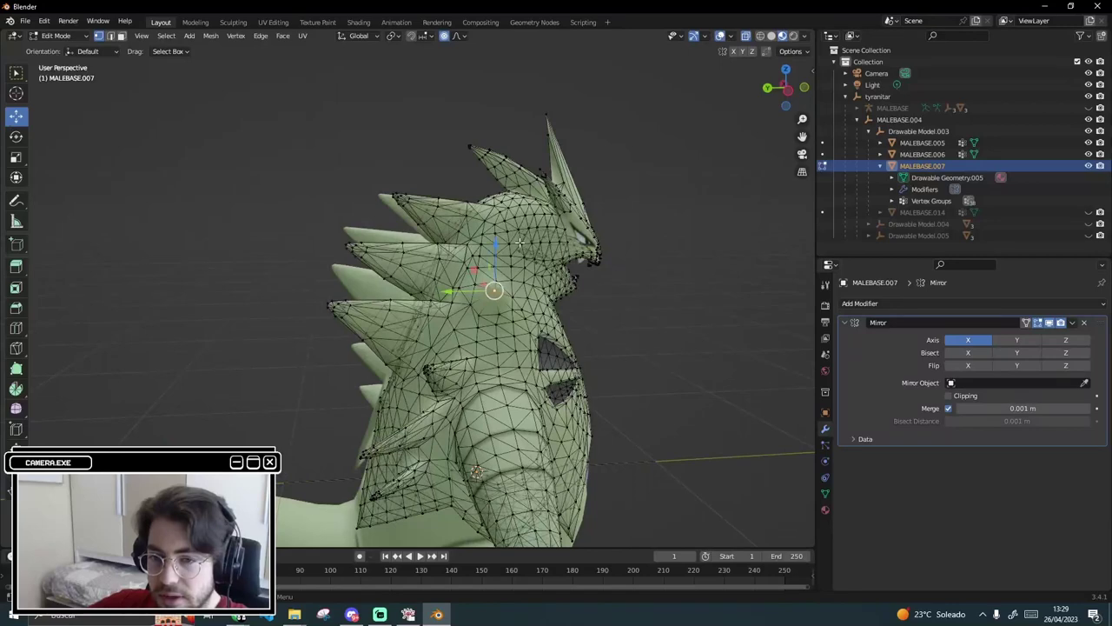
pyautogui.moveTo(520, 242); pyautogui.dragTo(488, 284, button='middle')
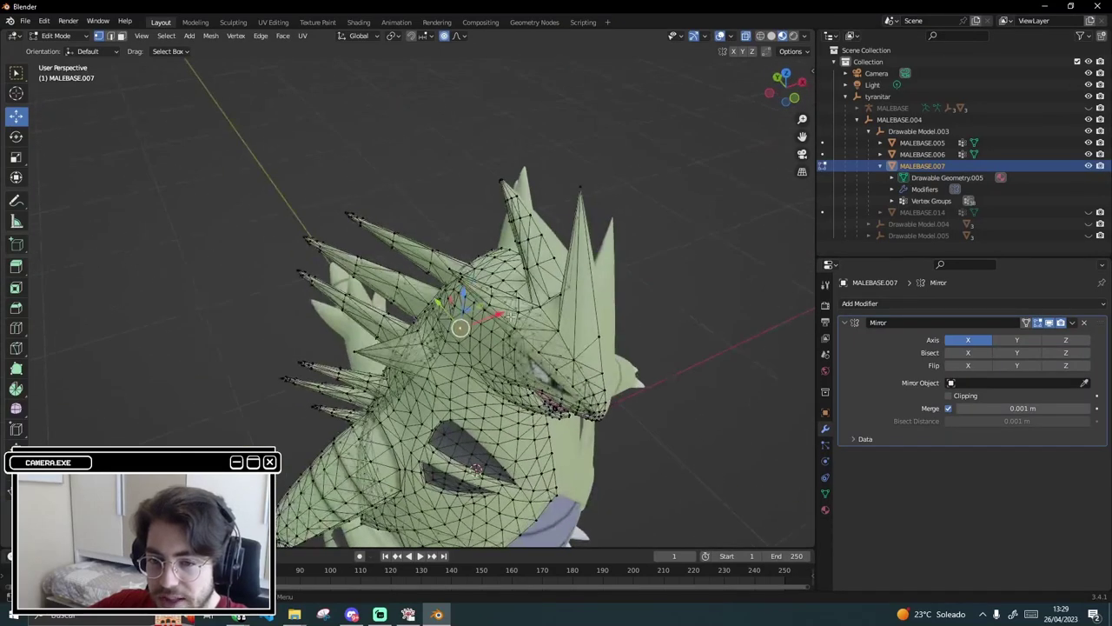
pyautogui.scroll(3, 511, 317)
pyautogui.scroll(1, 504, 300)
pyautogui.scroll(1, 502, 287)
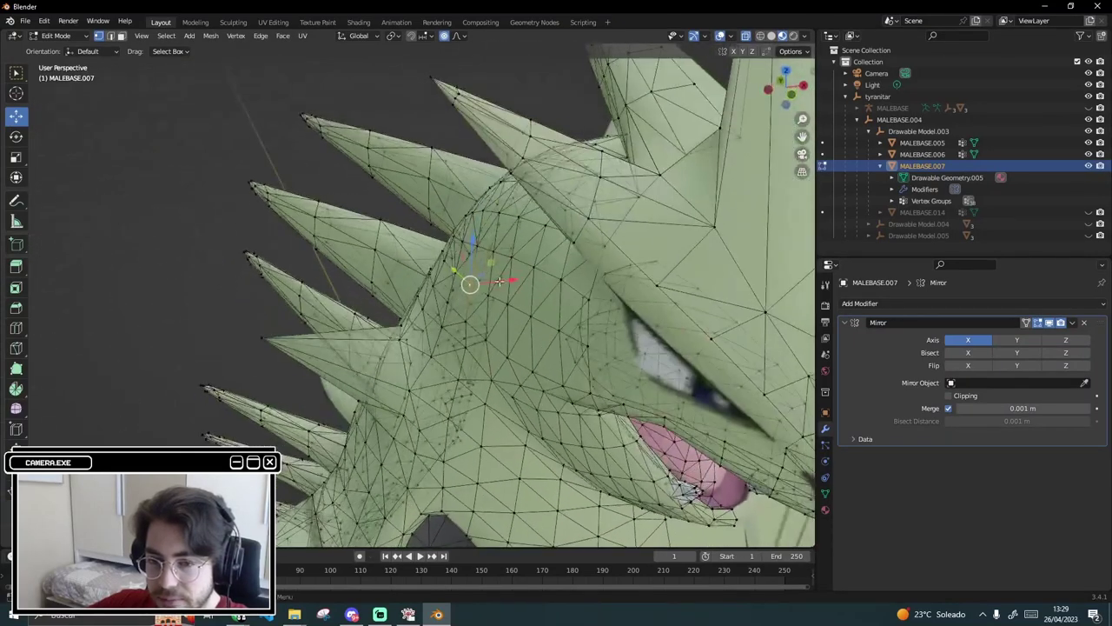
pyautogui.moveTo(500, 281); pyautogui.dragTo(427, 280)
pyautogui.click(392, 290)
# - Pull the head spikes with a smooth proportional move, then check in Object Mode
pyautogui.moveTo(392, 289); pyautogui.dragTo(522, 208, button='middle')
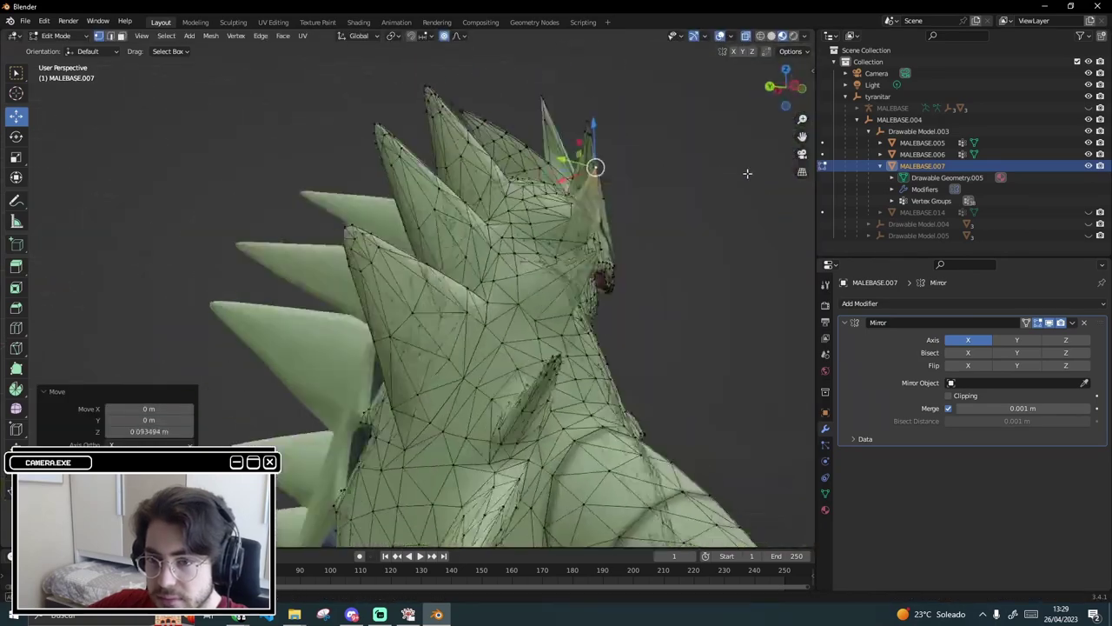
pyautogui.scroll(-3, 524, 206)
pyautogui.scroll(2, 531, 277)
pyautogui.moveTo(531, 277)
pyautogui.mouseDown(button='middle')
pyautogui.moveTo(558, 315)
pyautogui.moveTo(435, 261)
pyautogui.moveTo(330, 139)
pyautogui.moveTo(504, 113)
pyautogui.moveTo(504, 198)
pyautogui.moveTo(743, 182)
pyautogui.moveTo(435, 228)
pyautogui.moveTo(486, 229)
pyautogui.mouseUp(button='middle')
pyautogui.press('g')
pyautogui.click(331, 137)
pyautogui.press('g')
pyautogui.press('Escape')
pyautogui.press('Tab')
pyautogui.press('Tab')
# - Refine the back-spike shape with several more proportional grabs
pyautogui.press('g')
pyautogui.click(471, 298)
pyautogui.press('g')
pyautogui.moveTo(471, 298)
pyautogui.mouseDown(button='middle')
pyautogui.moveTo(498, 268)
pyautogui.moveTo(303, 256)
pyautogui.mouseUp(button='middle')
pyautogui.click(442, 284)
pyautogui.press('g')
pyautogui.click(405, 186)
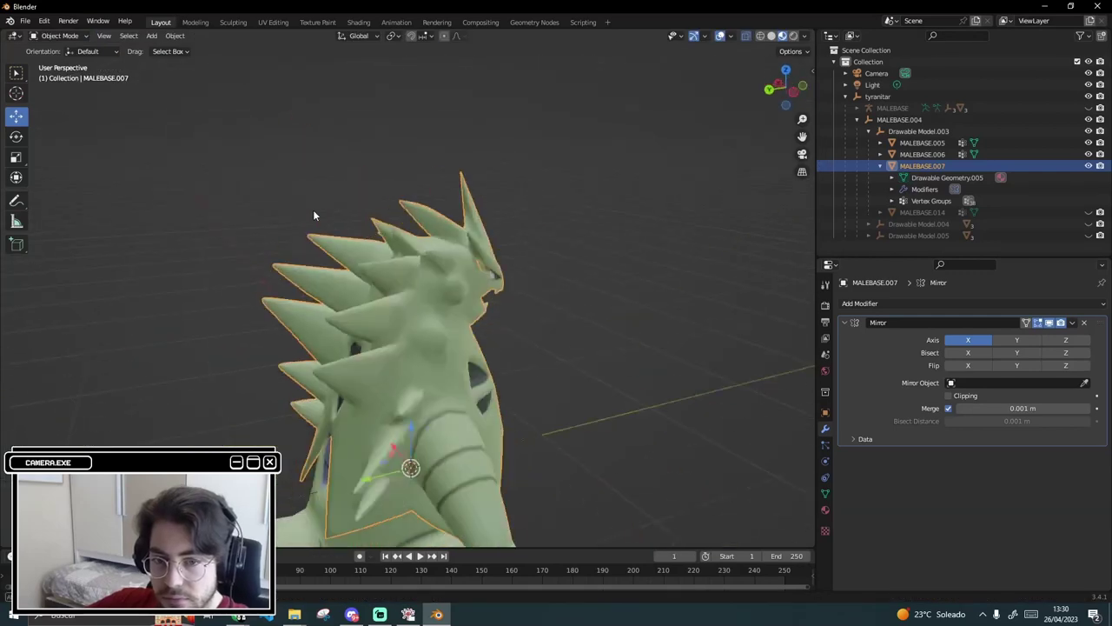
pyautogui.press('g')
pyautogui.moveTo(405, 186)
pyautogui.mouseDown(button='middle')
pyautogui.moveTo(412, 317)
pyautogui.moveTo(698, 248)
pyautogui.moveTo(305, 399)
pyautogui.mouseUp(button='middle')
pyautogui.click(413, 315)
# - Make final proportional tweaks to the spike vertices, checking between Edit and Object Mode
pyautogui.press('Tab')
pyautogui.press('Tab')
pyautogui.click(353, 366)
pyautogui.moveTo(352, 366); pyautogui.dragTo(260, 266, button='middle')
pyautogui.press('g')
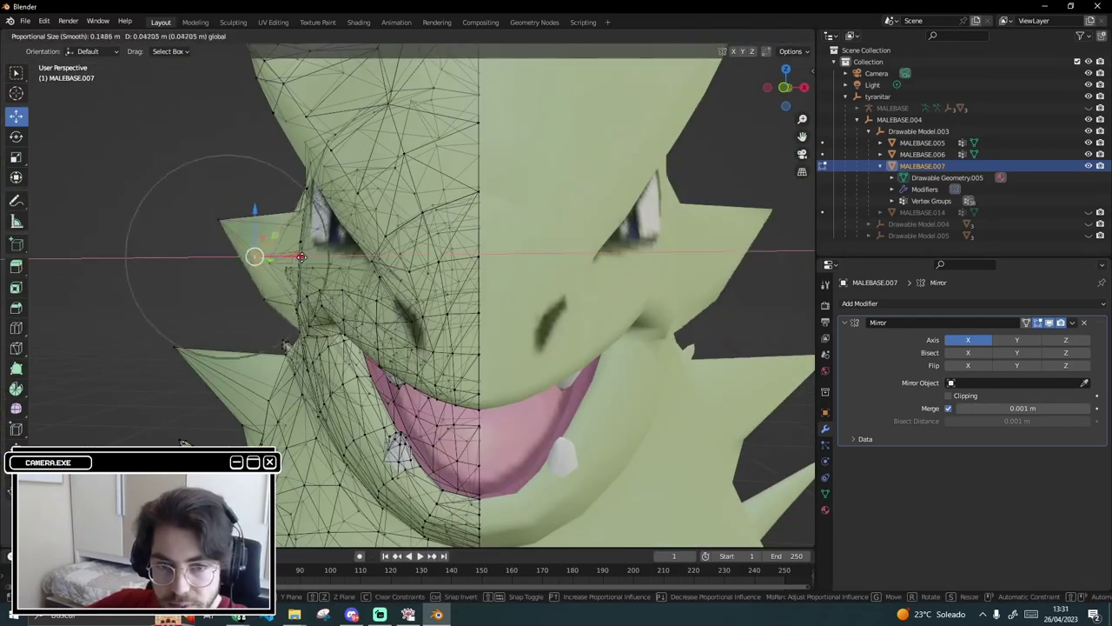
pyautogui.click(261, 249)
pyautogui.press('Tab')
pyautogui.moveTo(458, 233)
pyautogui.mouseDown(button='middle')
pyautogui.moveTo(398, 249)
pyautogui.moveTo(434, 217)
pyautogui.mouseUp(button='middle')
pyautogui.press('Tab')
pyautogui.scroll(5, 398, 249)
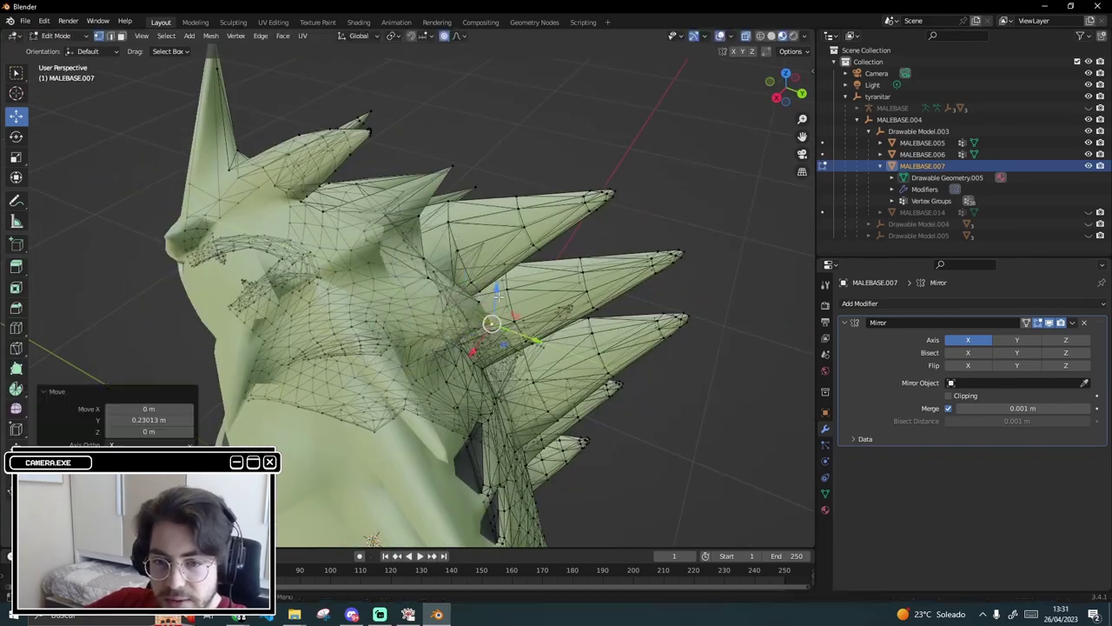
pyautogui.press('g')
pyautogui.click(482, 180)
# - Select the tail object MALEBASE.006 and enter its Edit Mode
pyautogui.press('g')
pyautogui.moveTo(482, 180)
pyautogui.mouseDown(button='middle')
pyautogui.moveTo(462, 285)
pyautogui.moveTo(405, 313)
pyautogui.mouseUp(button='middle')
pyautogui.click(506, 266)
pyautogui.scroll(-4, 506, 266)
pyautogui.press('Tab')
pyautogui.scroll(3, 405, 314)
# - Tuck in selected tail vertices of MALEBASE.006 with proportional moves
pyautogui.click(442, 369)
pyautogui.press('Tab')
pyautogui.scroll(3, 441, 369)
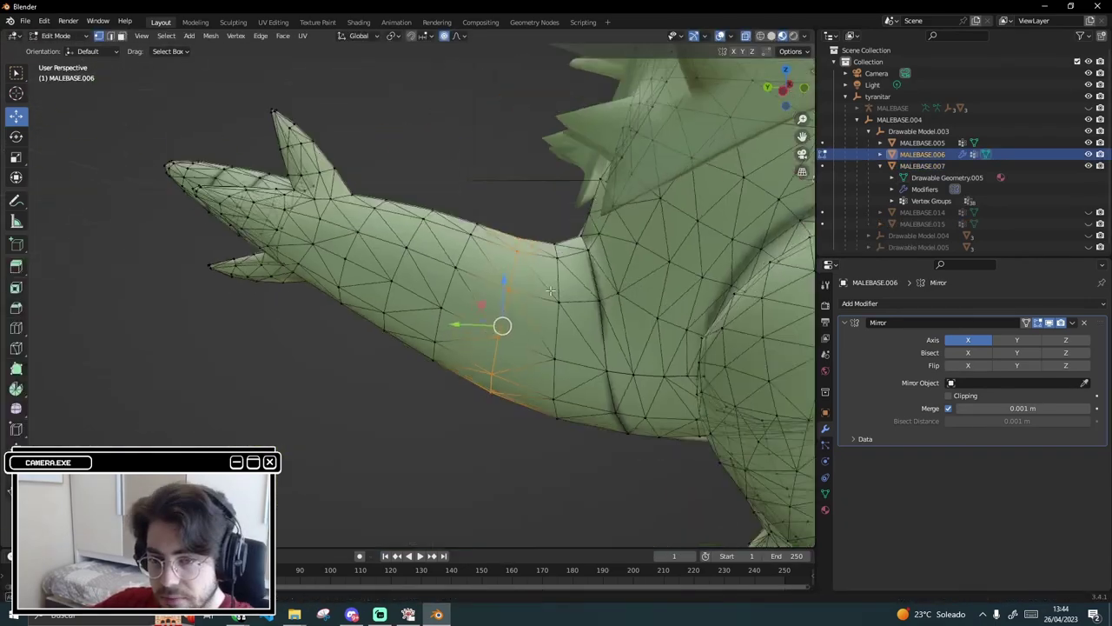
pyautogui.press('g')
pyautogui.click(529, 310)
pyautogui.moveTo(529, 309)
pyautogui.mouseDown(button='middle')
pyautogui.moveTo(445, 314)
pyautogui.moveTo(467, 424)
pyautogui.moveTo(459, 261)
pyautogui.moveTo(426, 235)
pyautogui.moveTo(439, 308)
pyautogui.moveTo(434, 278)
pyautogui.moveTo(467, 227)
pyautogui.moveTo(452, 261)
pyautogui.moveTo(504, 300)
pyautogui.moveTo(495, 287)
pyautogui.mouseUp(button='middle')
pyautogui.scroll(2, 445, 314)
pyautogui.scroll(4, 439, 308)
pyautogui.press('g')
pyautogui.click(467, 227)
pyautogui.scroll(-5, 466, 227)
pyautogui.scroll(4, 499, 311)
# - Shrink a vertical tail edge loop to about 0.85 and lower it along Z
pyautogui.keyDown('alt'); pyautogui.click(504, 300); pyautogui.keyUp('alt')
pyautogui.press('s')
pyautogui.click(609, 297)
pyautogui.moveTo(609, 296)
pyautogui.mouseDown(button='middle')
pyautogui.moveTo(522, 243)
pyautogui.moveTo(514, 189)
pyautogui.moveTo(462, 335)
pyautogui.moveTo(481, 232)
pyautogui.moveTo(622, 362)
pyautogui.moveTo(541, 416)
pyautogui.moveTo(417, 342)
pyautogui.moveTo(404, 352)
pyautogui.moveTo(521, 260)
pyautogui.mouseUp(button='middle')
pyautogui.press('g')
pyautogui.press('z')
pyautogui.click(514, 223)
pyautogui.scroll(-5, 622, 361)
pyautogui.scroll(2, 404, 352)
# - Show the tail's material and select all the dark band's UVs in UV Editing
pyautogui.click(993, 167)
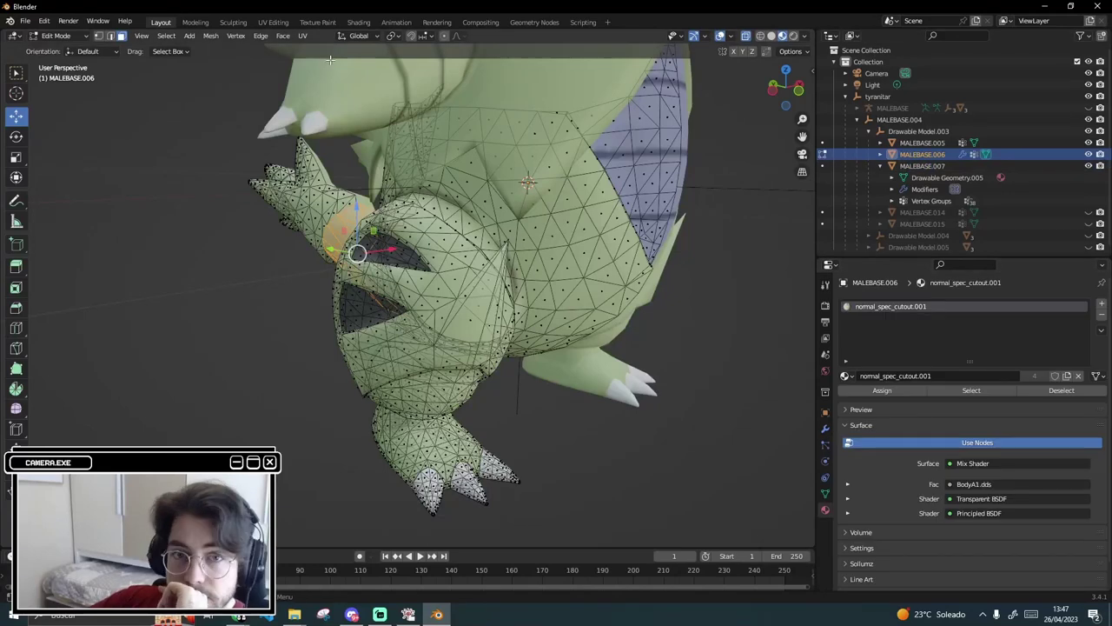
pyautogui.click(273, 22)
pyautogui.scroll(-4, 677, 270)
pyautogui.scroll(4, 677, 270)
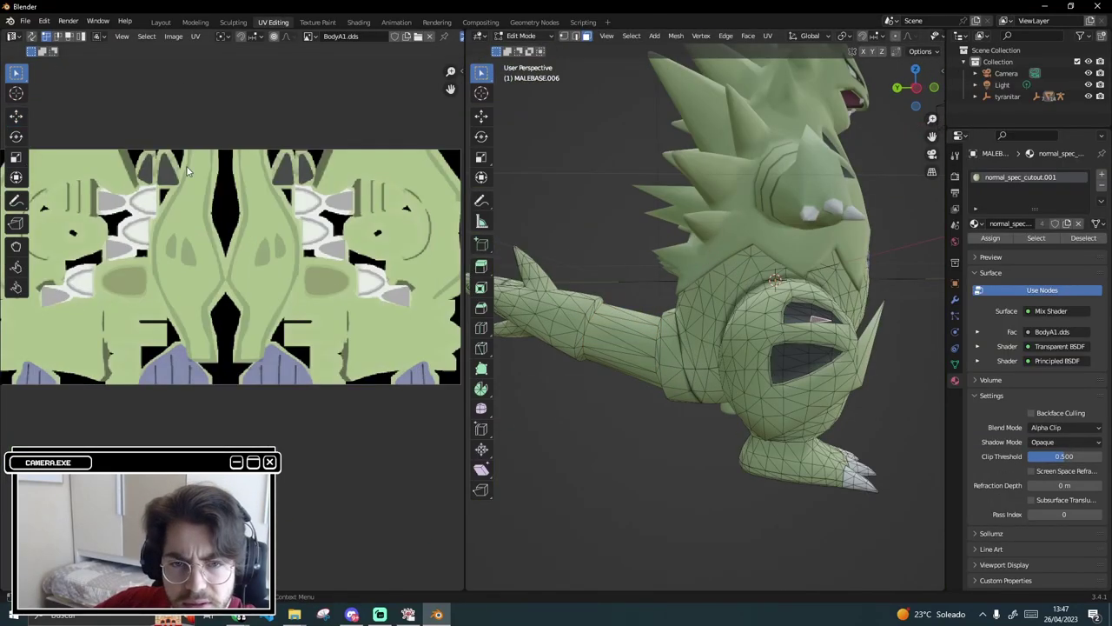
pyautogui.scroll(2, 201, 218)
pyautogui.scroll(-3, 201, 218)
pyautogui.press('a')
pyautogui.scroll(4, 201, 218)
pyautogui.scroll(2, 202, 218)
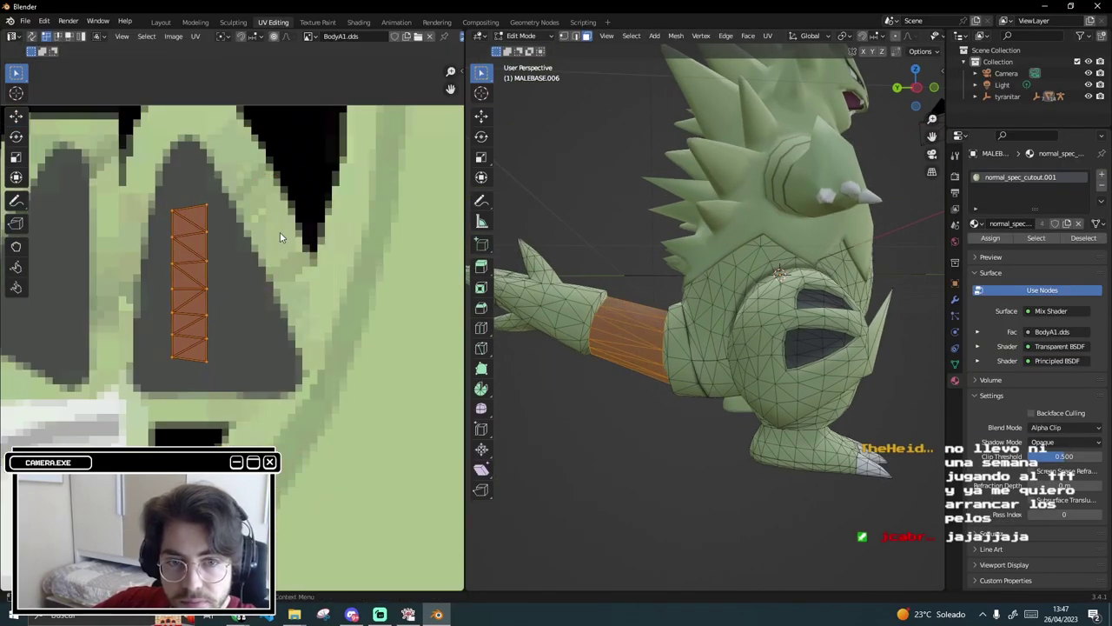
pyautogui.press('Tab')
pyautogui.scroll(-5, 737, 303)
# - Back in the Layout workspace, move the tail band faces
pyautogui.click(161, 22)
pyautogui.press('Tab')
pyautogui.scroll(3, 476, 243)
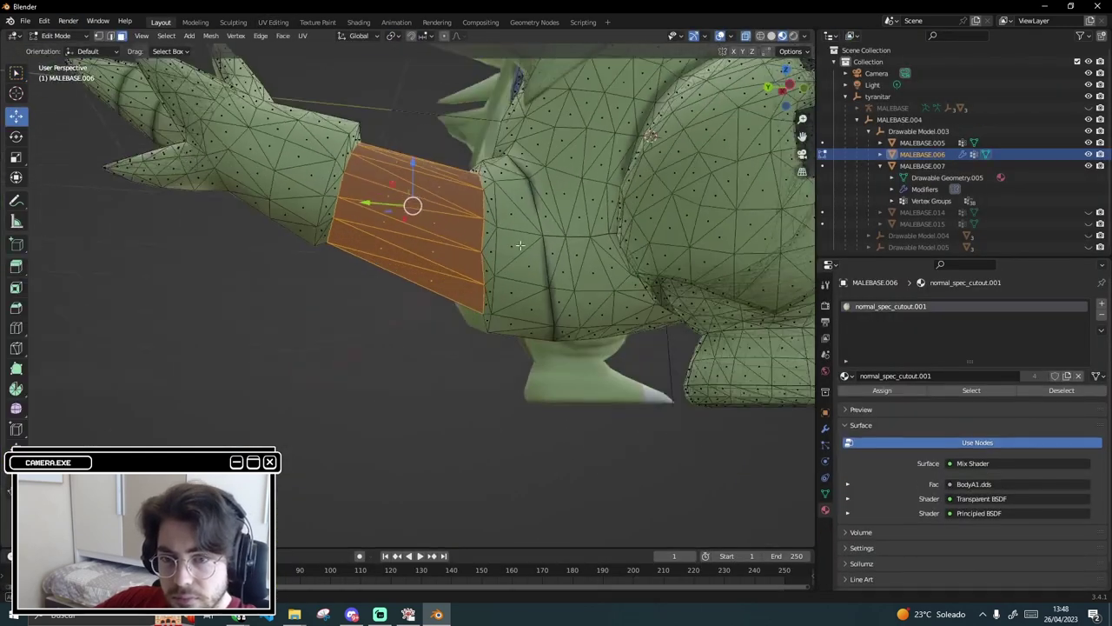
pyautogui.press('g')
pyautogui.click(362, 215)
pyautogui.scroll(-3, 363, 215)
# - Select a single tail vertex, then leave Edit Mode to view the whole model
pyautogui.moveTo(362, 215); pyautogui.dragTo(502, 319, button='middle')
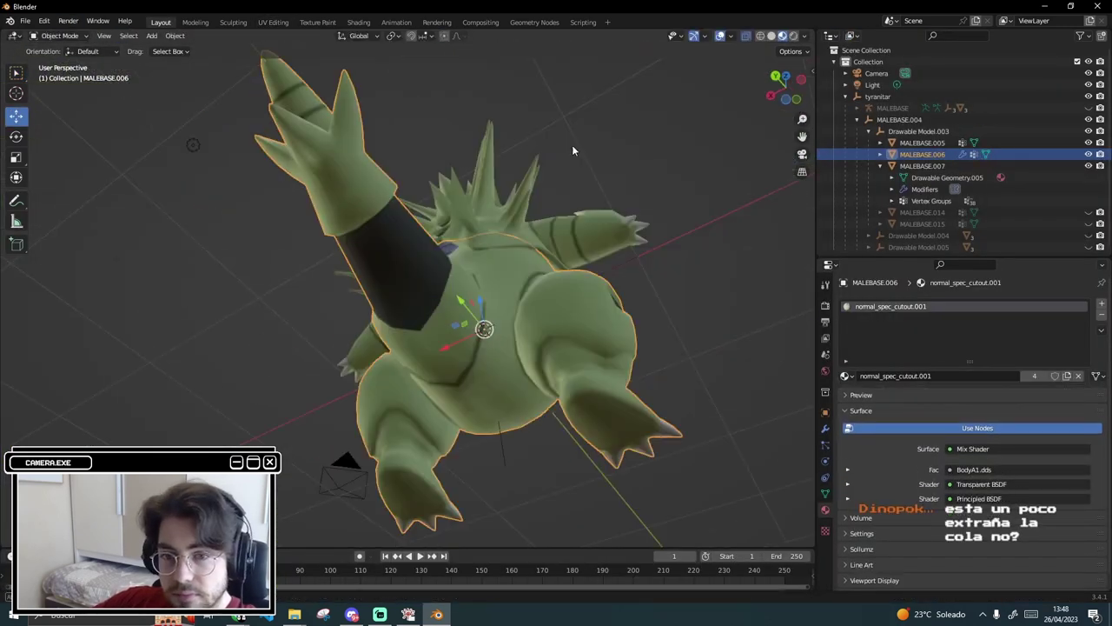
pyautogui.scroll(5, 502, 319)
pyautogui.click(502, 319)
pyautogui.scroll(-2, 503, 319)
pyautogui.press('Tab')
pyautogui.scroll(-5, 465, 380)
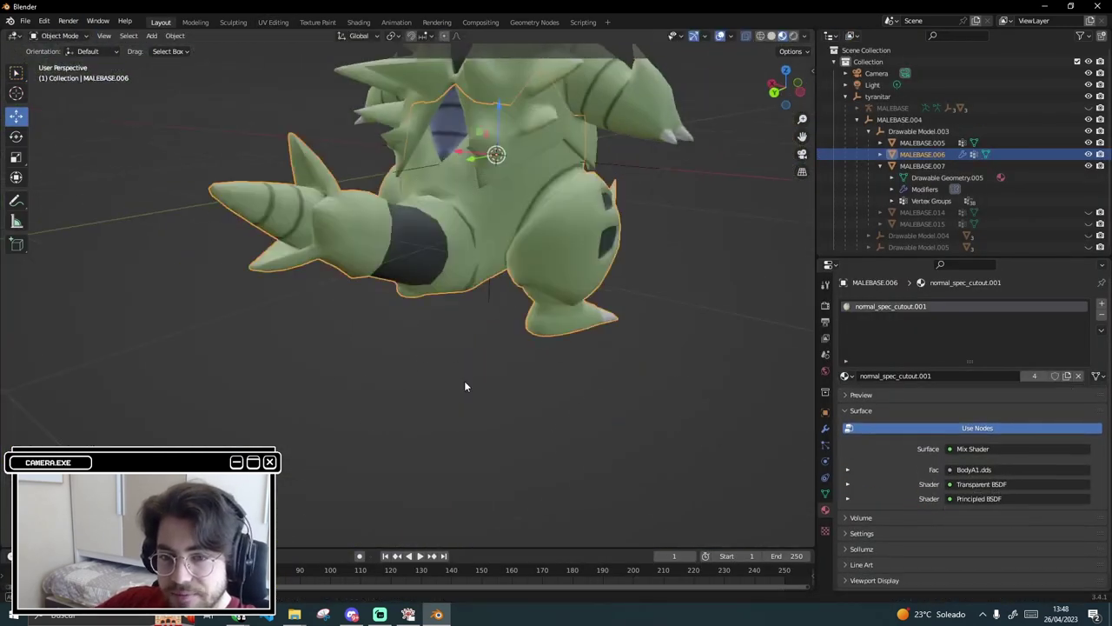
pyautogui.moveTo(464, 381)
pyautogui.mouseDown(button='middle')
pyautogui.moveTo(437, 241)
pyautogui.moveTo(504, 241)
pyautogui.mouseUp(button='middle')
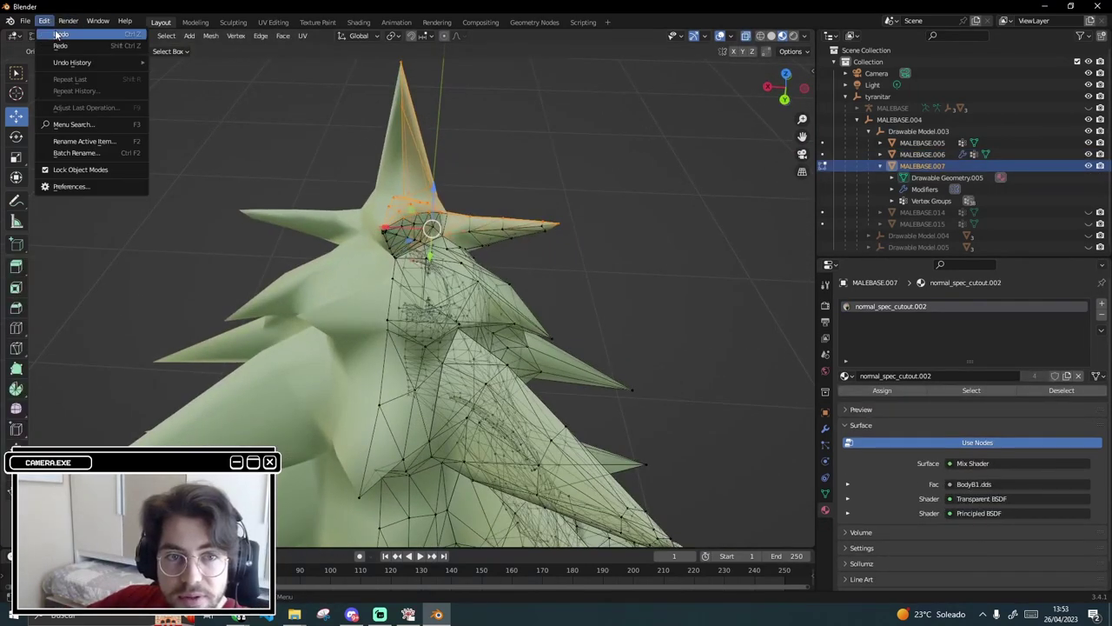
# - Undo and redo the last head crest edit on MALEBASE.007 from the Edit menu
pyautogui.click(57, 46)
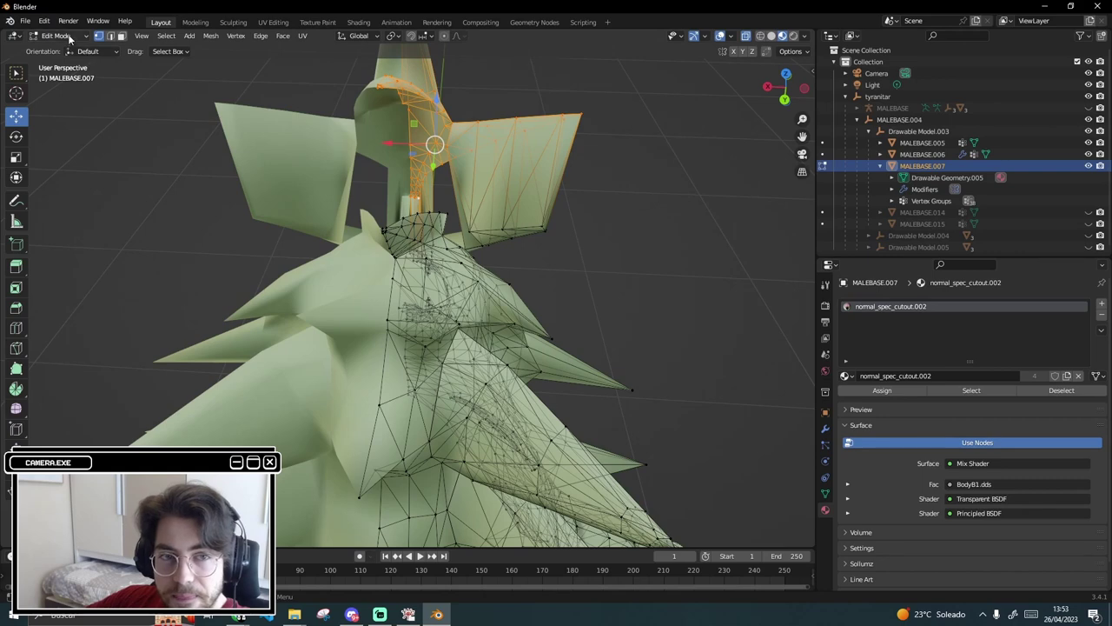
pyautogui.click(43, 20)
pyautogui.click(48, 45)
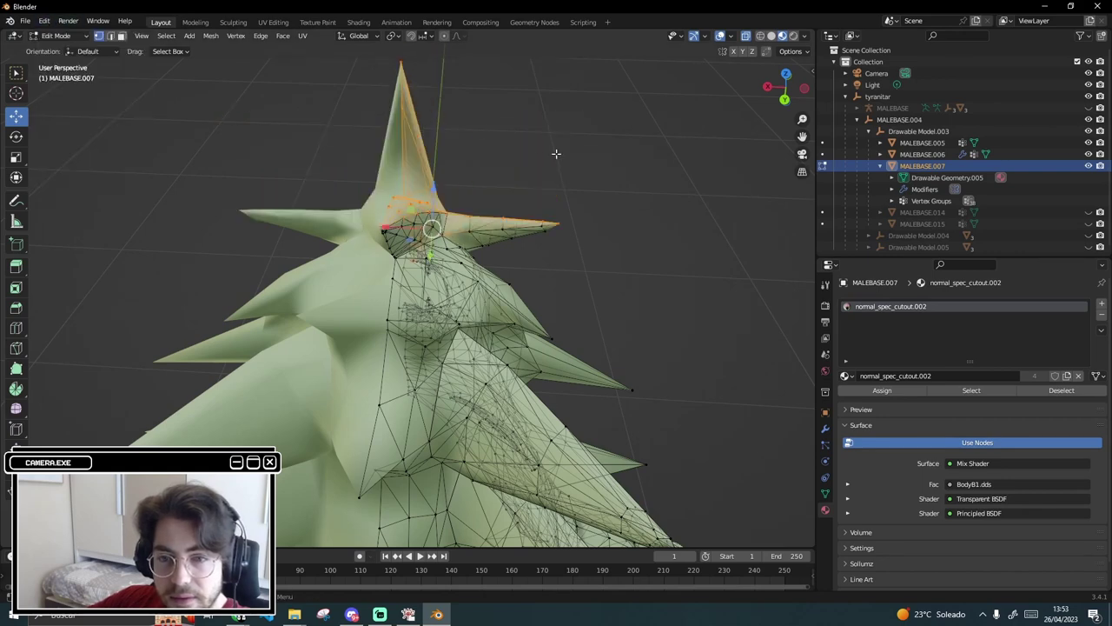
# - Turn off X-ray and orbit the crest spike on MALEBASE.007's head from front and side
pyautogui.moveTo(556, 154)
pyautogui.mouseDown(button='middle')
pyautogui.moveTo(462, 265)
pyautogui.moveTo(418, 238)
pyautogui.mouseUp(button='middle')
pyautogui.scroll(2, 504, 218)
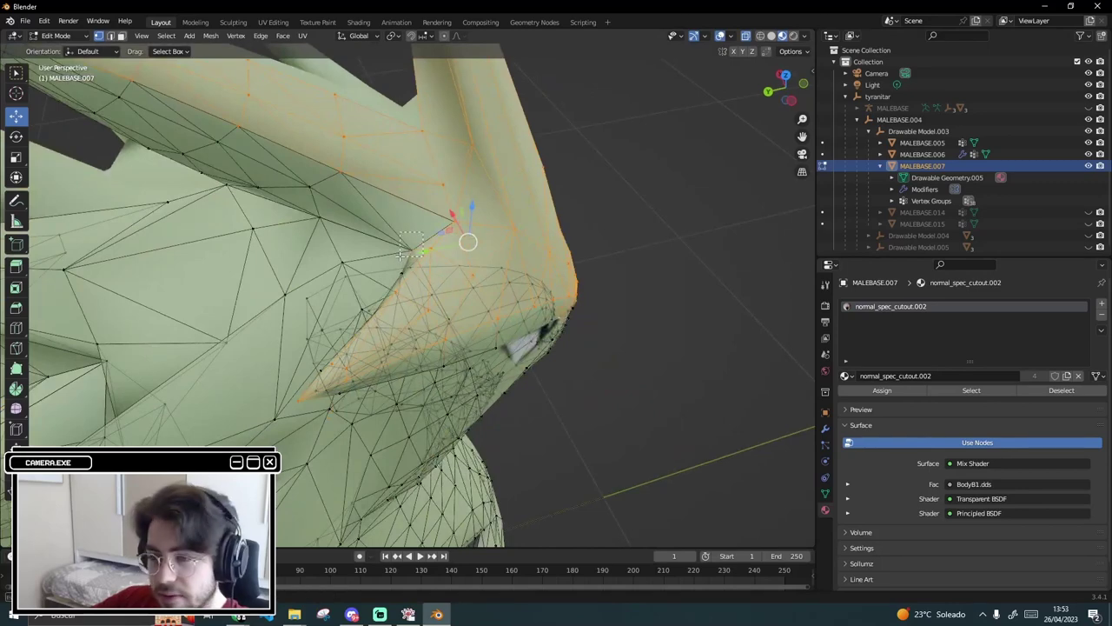
pyautogui.moveTo(449, 241)
pyautogui.mouseDown(button='middle')
pyautogui.moveTo(353, 154)
pyautogui.moveTo(536, 297)
pyautogui.moveTo(606, 252)
pyautogui.moveTo(643, 281)
pyautogui.moveTo(644, 295)
pyautogui.moveTo(591, 288)
pyautogui.moveTo(369, 163)
pyautogui.mouseUp(button='middle')
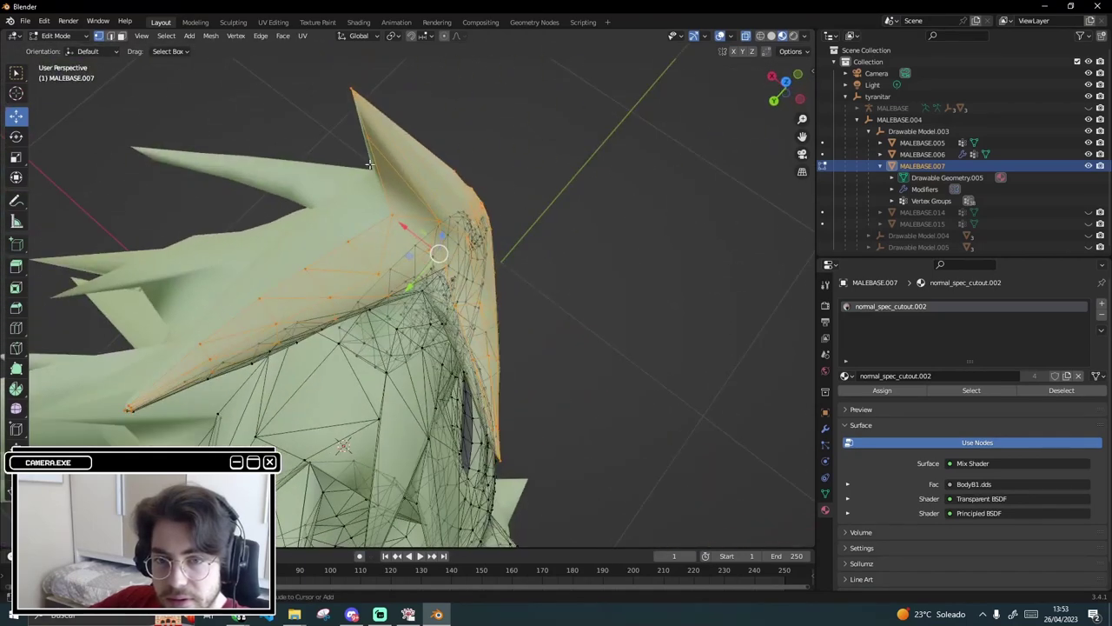
pyautogui.moveTo(401, 209); pyautogui.dragTo(346, 130, button='middle')
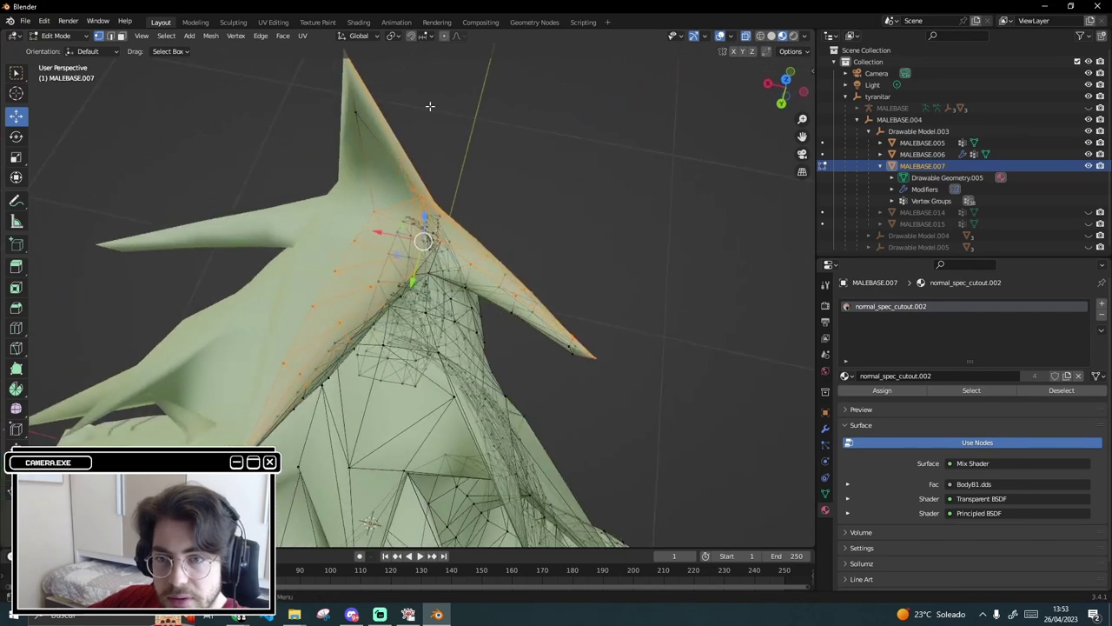
pyautogui.click(748, 37)
pyautogui.moveTo(560, 104); pyautogui.dragTo(684, 57, button='middle')
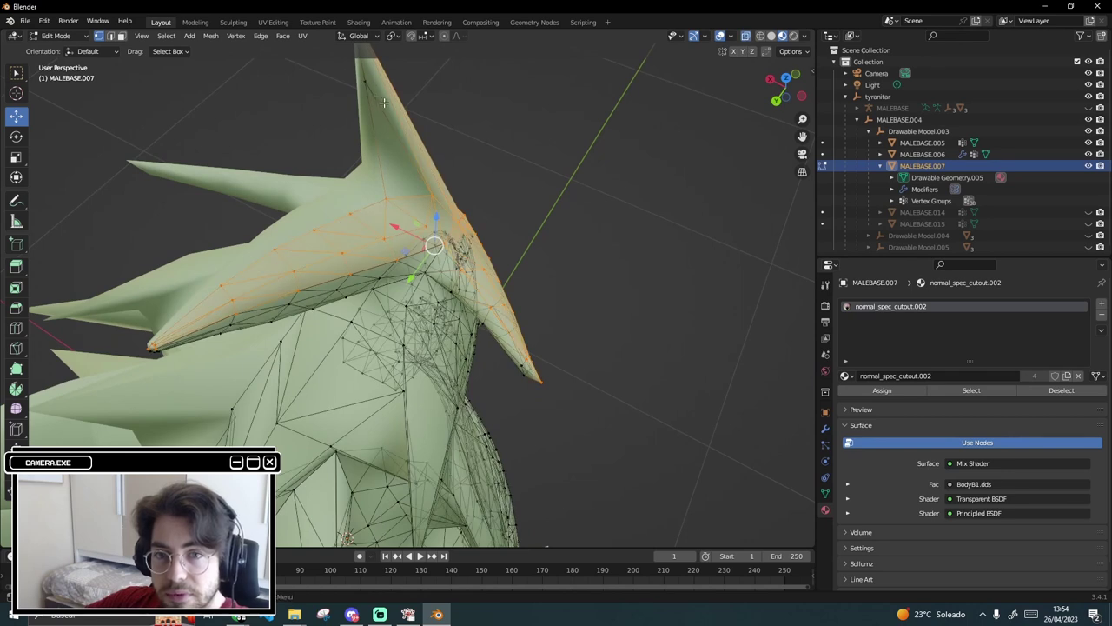
pyautogui.moveTo(383, 102); pyautogui.dragTo(434, 316, button='middle')
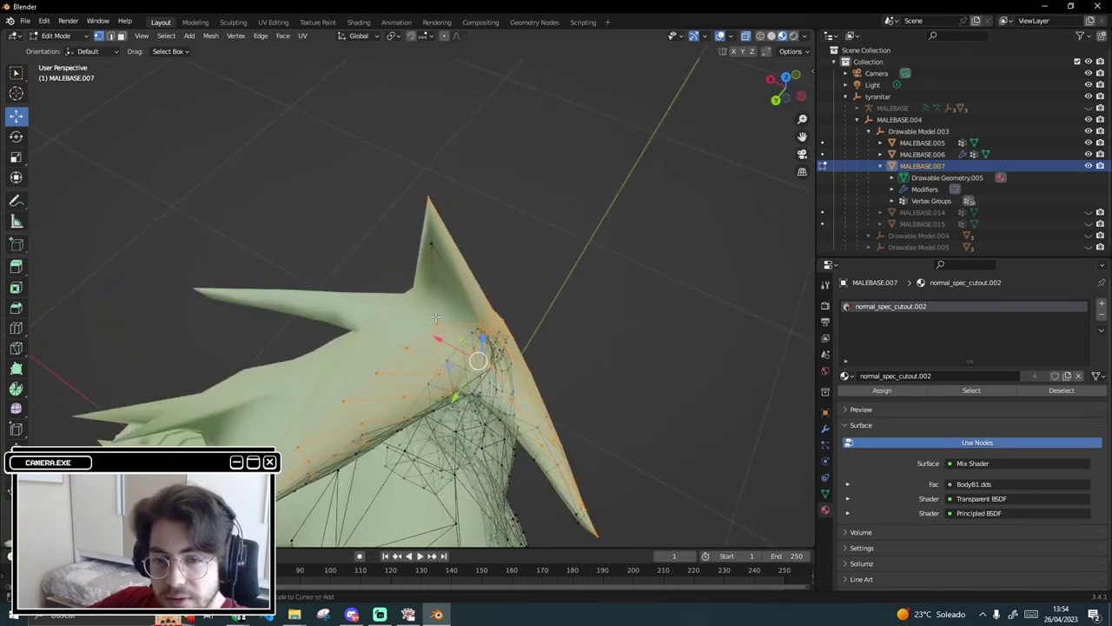
pyautogui.moveTo(437, 262)
pyautogui.mouseDown(button='middle')
pyautogui.moveTo(466, 266)
pyautogui.moveTo(414, 255)
pyautogui.moveTo(504, 241)
pyautogui.moveTo(529, 308)
pyautogui.moveTo(513, 344)
pyautogui.moveTo(499, 335)
pyautogui.moveTo(510, 318)
pyautogui.moveTo(426, 220)
pyautogui.moveTo(408, 217)
pyautogui.mouseUp(button='middle')
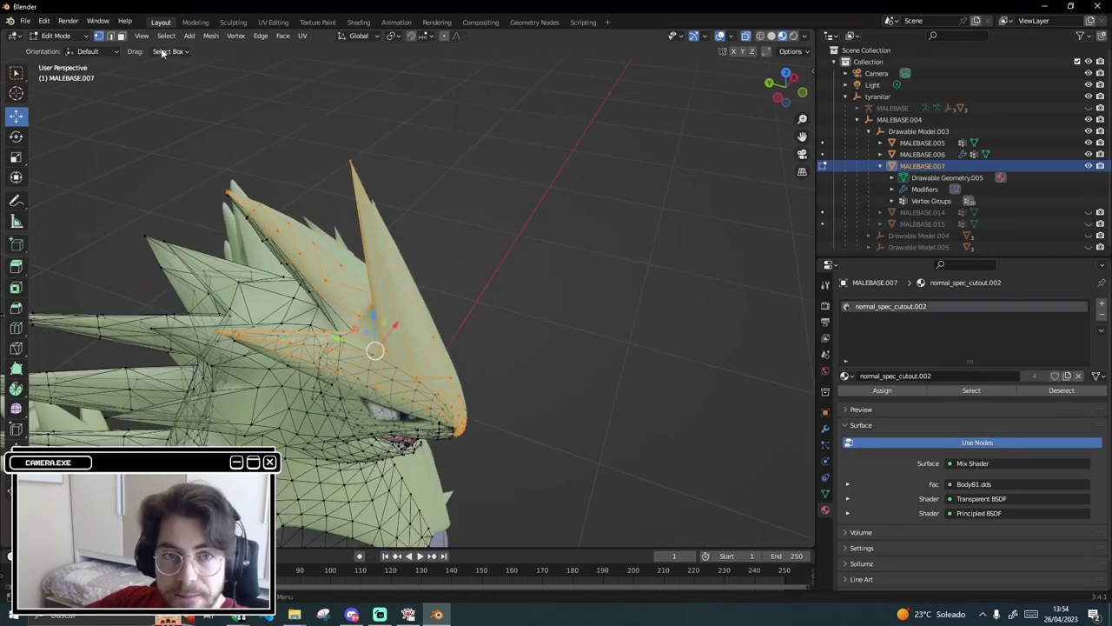
# - Duplicate the crest geometry and separate the copy into its own object
pyautogui.click(211, 37)
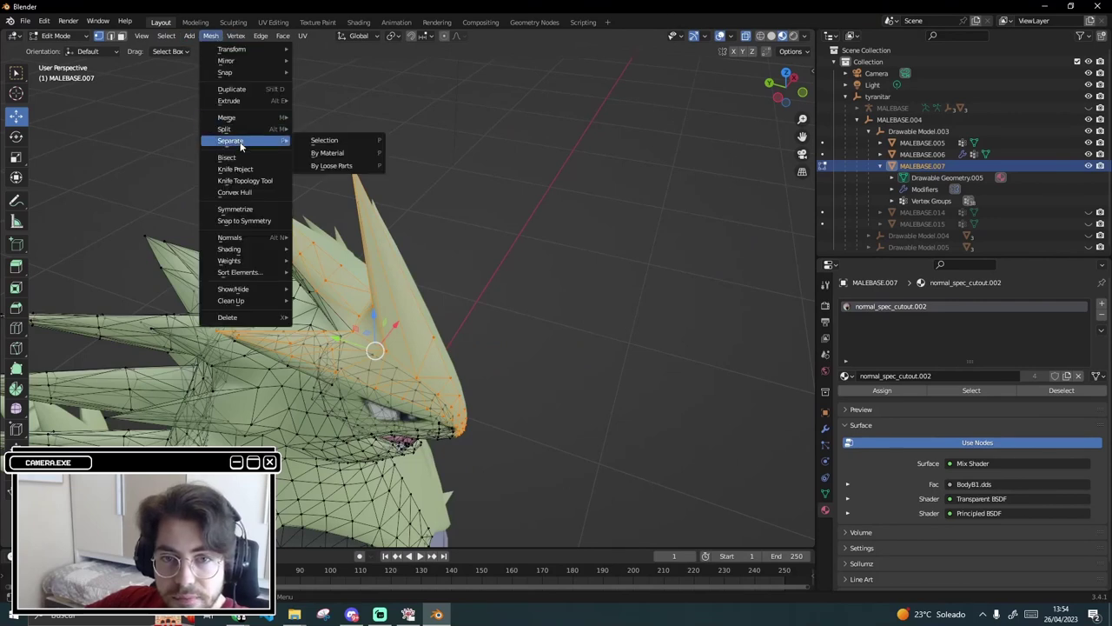
pyautogui.click(244, 90)
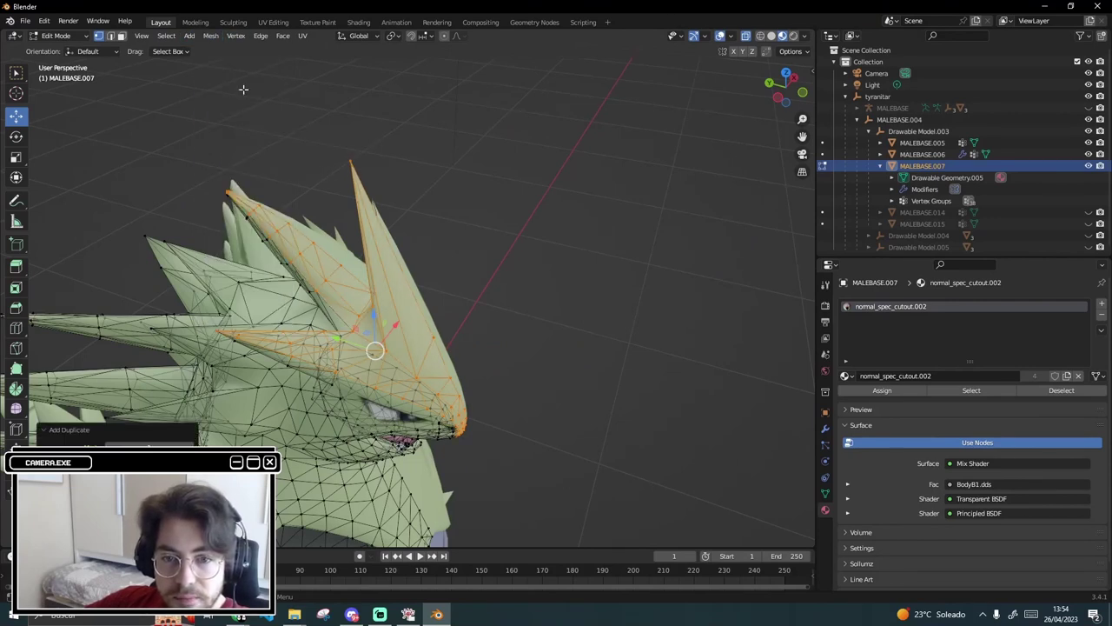
pyautogui.click(211, 38)
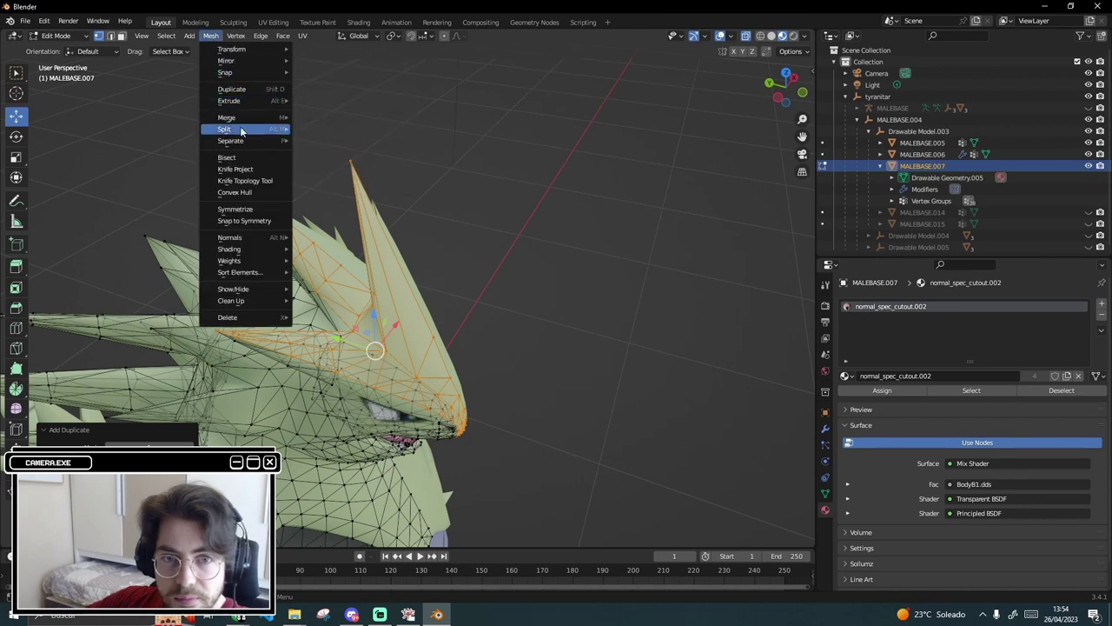
pyautogui.moveTo(231, 141)
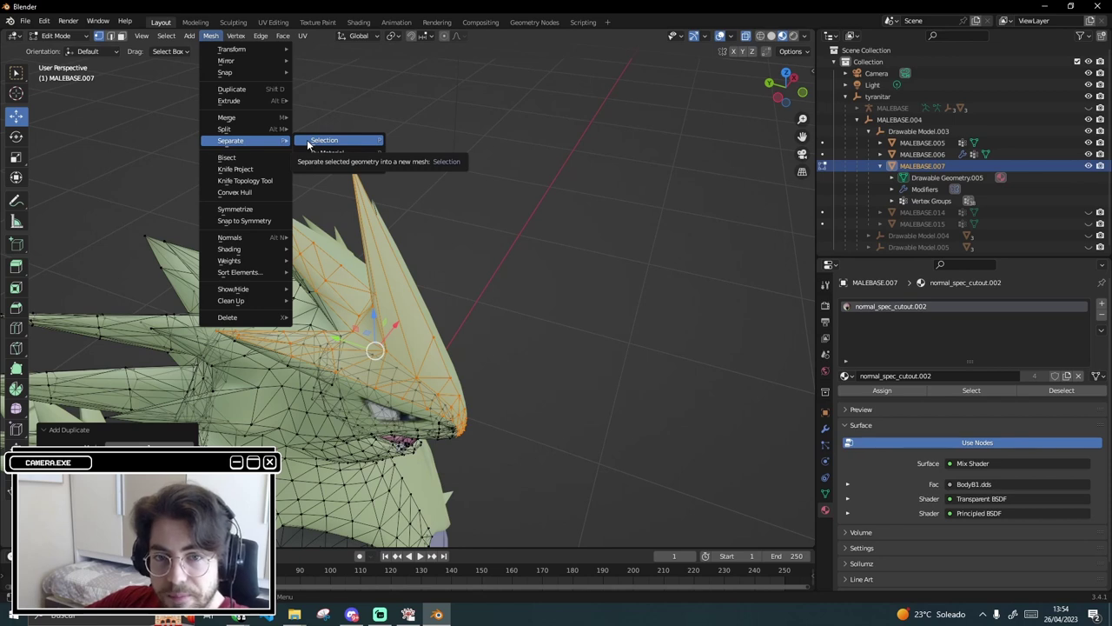
pyautogui.click(306, 140)
pyautogui.moveTo(436, 185)
pyautogui.mouseDown(button='middle')
pyautogui.moveTo(477, 179)
pyautogui.moveTo(499, 148)
pyautogui.mouseUp(button='middle')
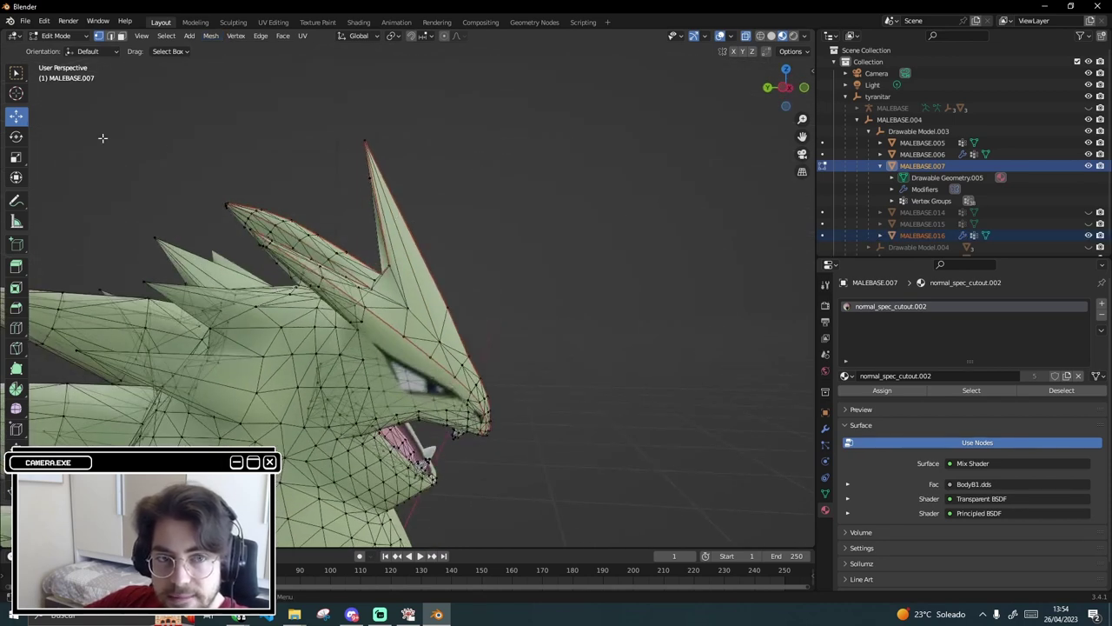
pyautogui.press('Tab')
# - Raise the new crest object MALEBASE.016 along Z
pyautogui.click(923, 236)
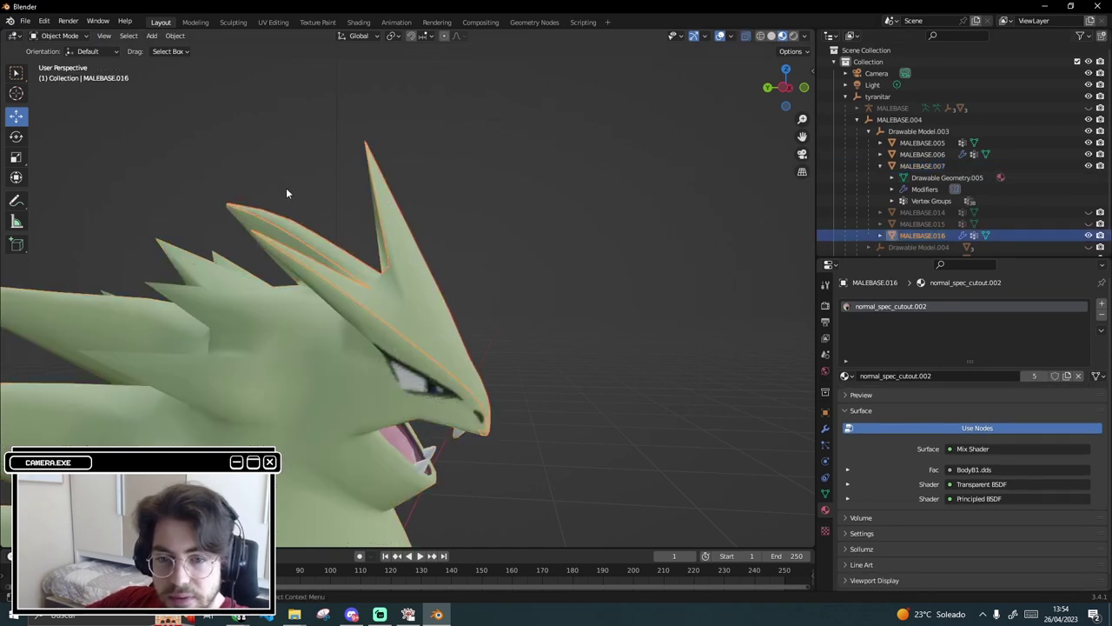
pyautogui.press('g')
pyautogui.press('z')
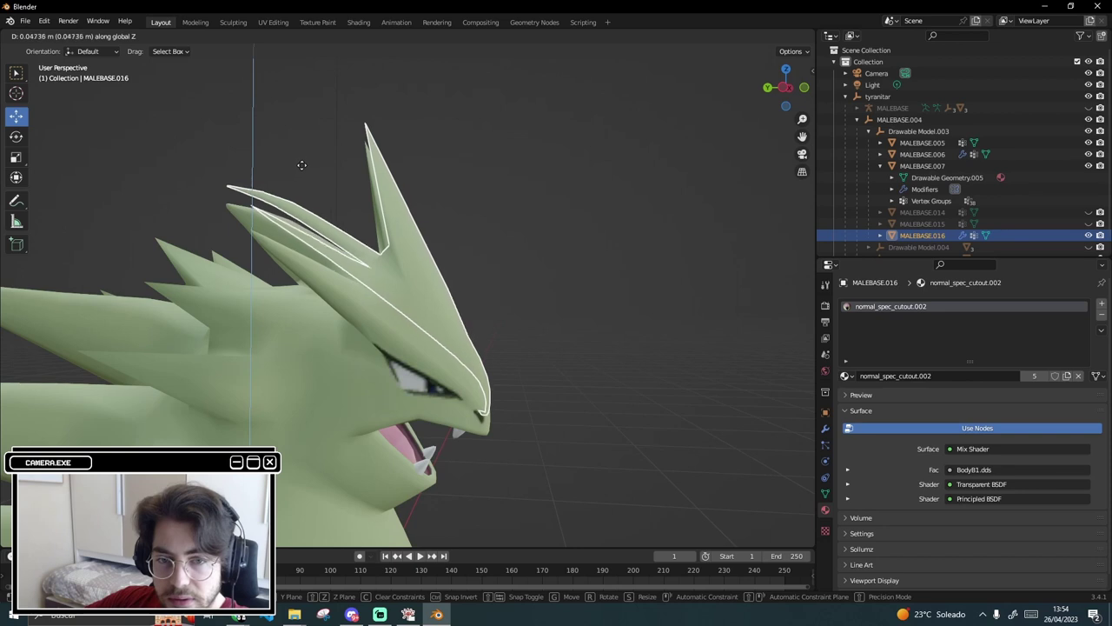
pyautogui.click(303, 169)
pyautogui.moveTo(442, 216)
pyautogui.mouseDown(button='middle')
pyautogui.moveTo(380, 144)
pyautogui.moveTo(229, 179)
pyautogui.moveTo(186, 240)
pyautogui.moveTo(179, 234)
pyautogui.mouseUp(button='middle')
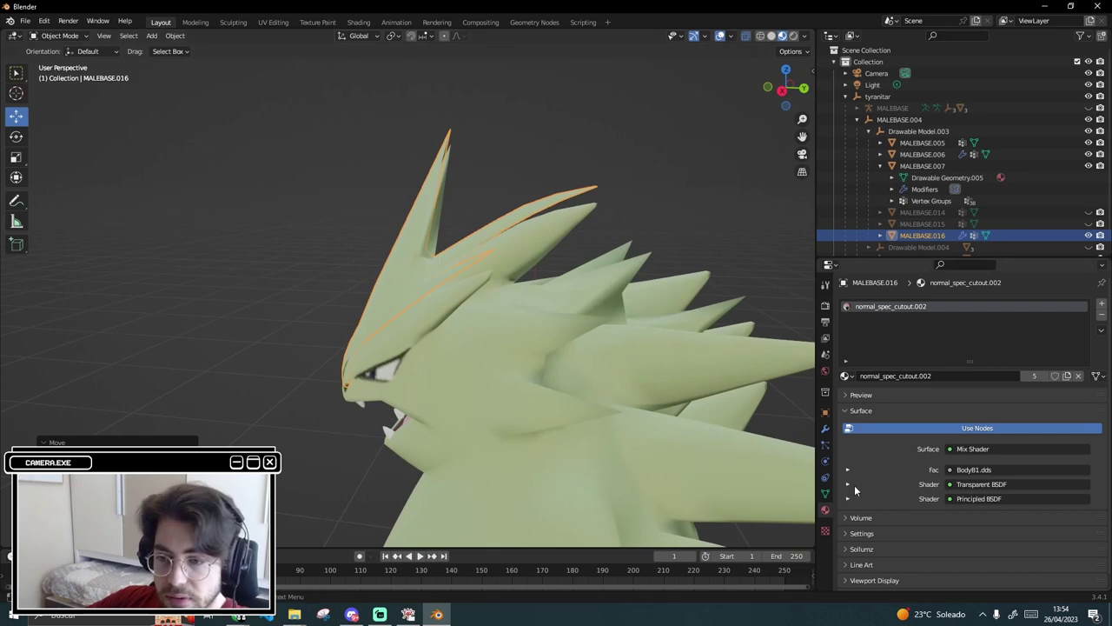
# - Add a modifier to MALEBASE.016, then undo the mistakenly added Skin modifier
pyautogui.click(826, 429)
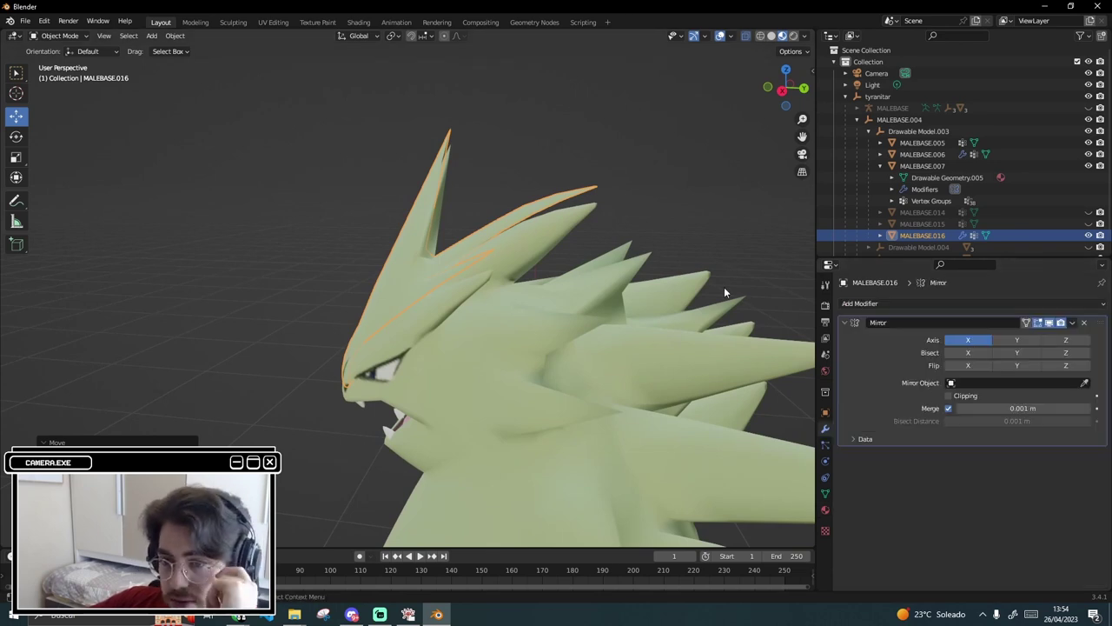
pyautogui.moveTo(724, 287); pyautogui.dragTo(631, 280, button='middle')
pyautogui.click(1061, 303)
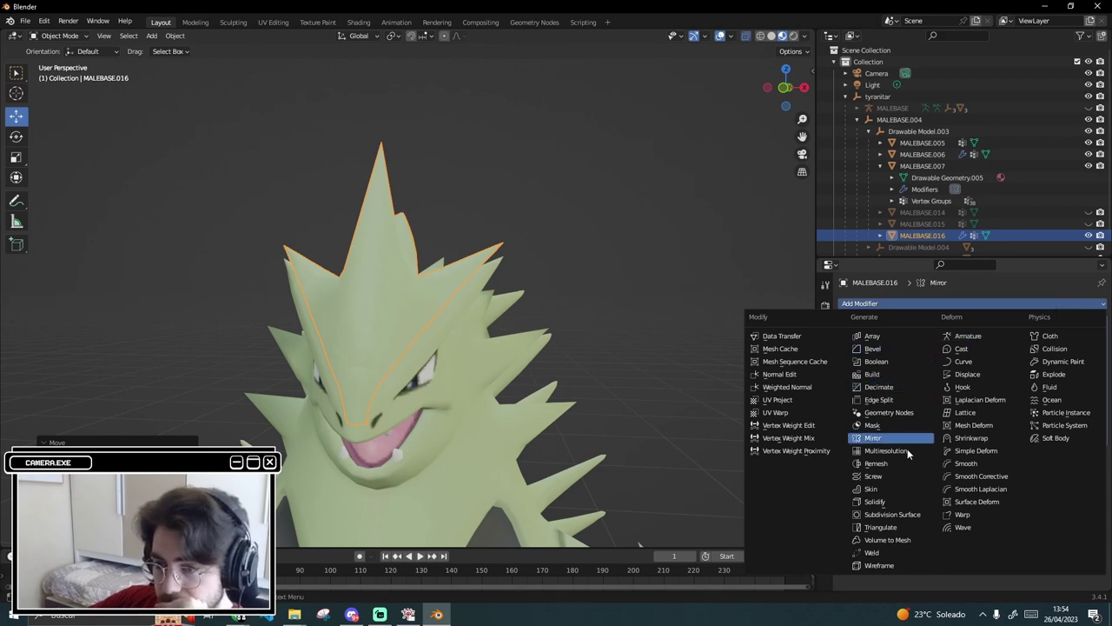
pyautogui.click(870, 487)
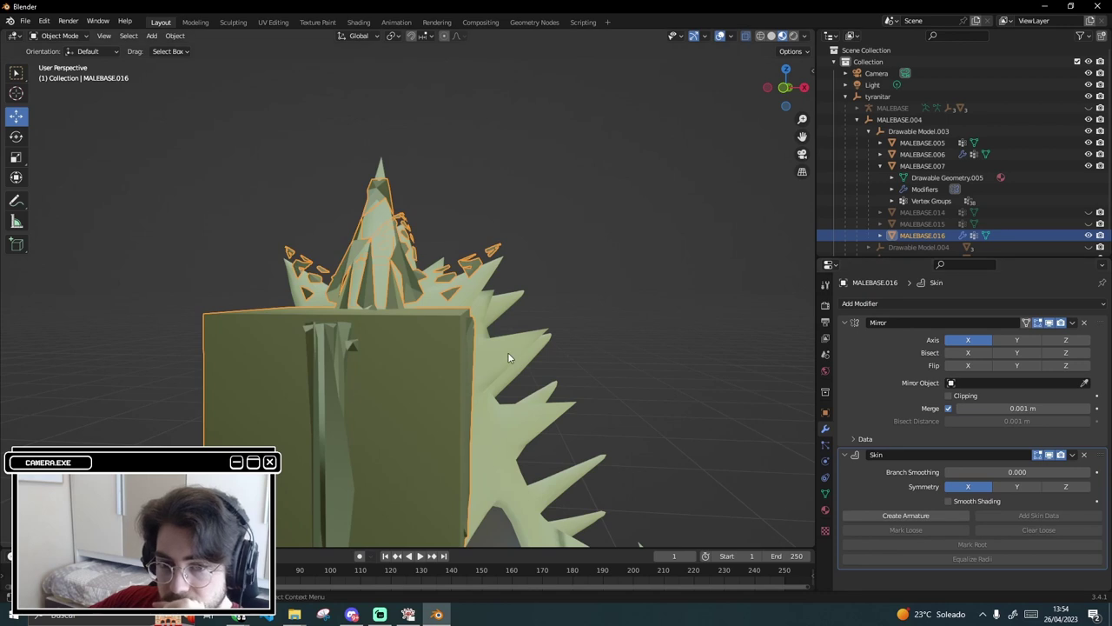
pyautogui.moveTo(508, 352); pyautogui.dragTo(453, 341, button='middle')
pyautogui.hotkey('ctrl', 'z')
# - Save the file under the name tyranitar.blend
pyautogui.hotkey('ctrl', 's')
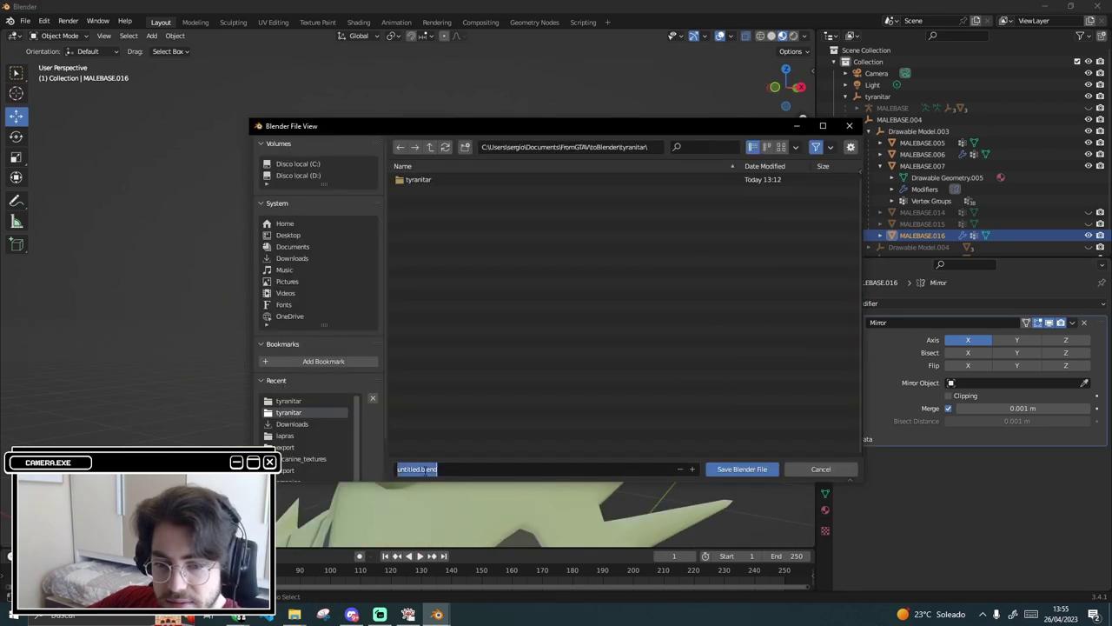
pyautogui.doubleClick(419, 469)
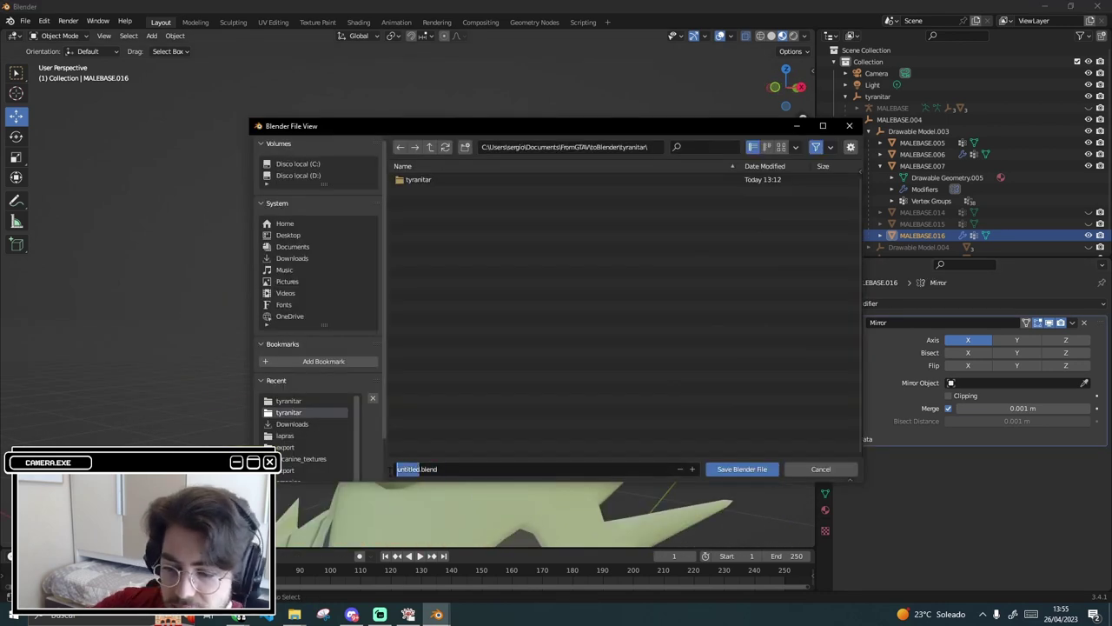
pyautogui.write('ra')
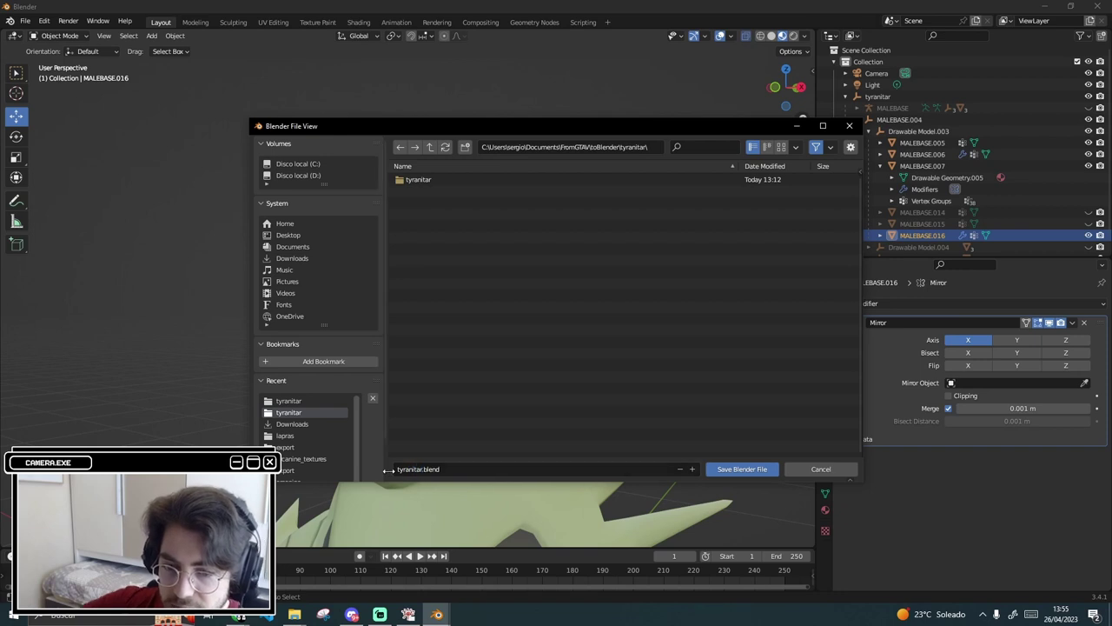
pyautogui.press('Return')
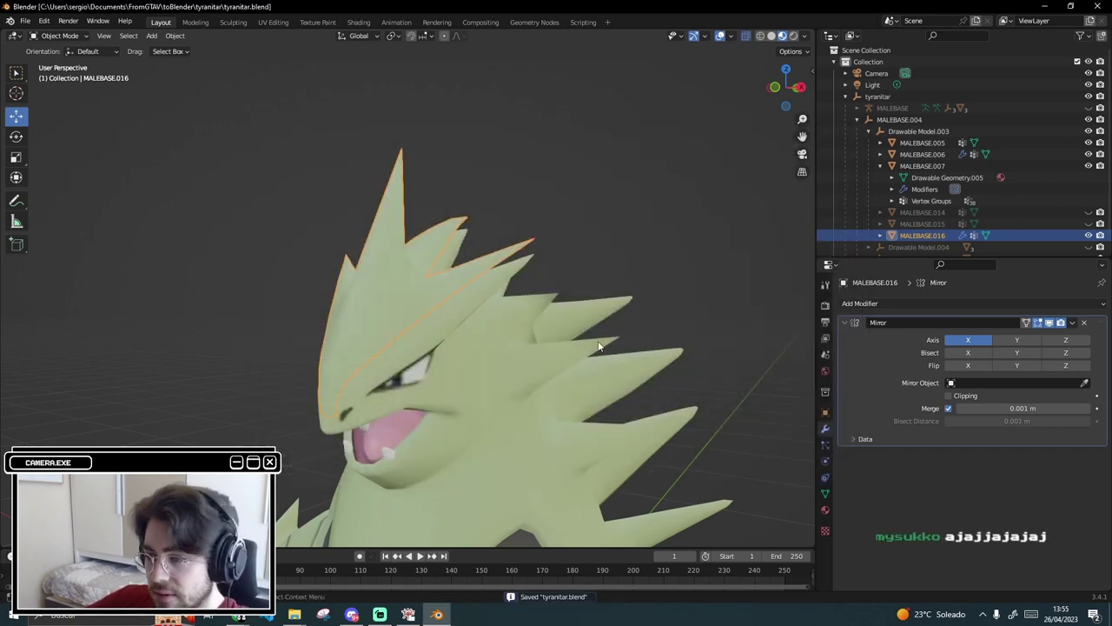
pyautogui.moveTo(612, 403)
pyautogui.mouseDown(button='middle')
pyautogui.moveTo(582, 353)
pyautogui.moveTo(607, 317)
pyautogui.mouseUp(button='middle')
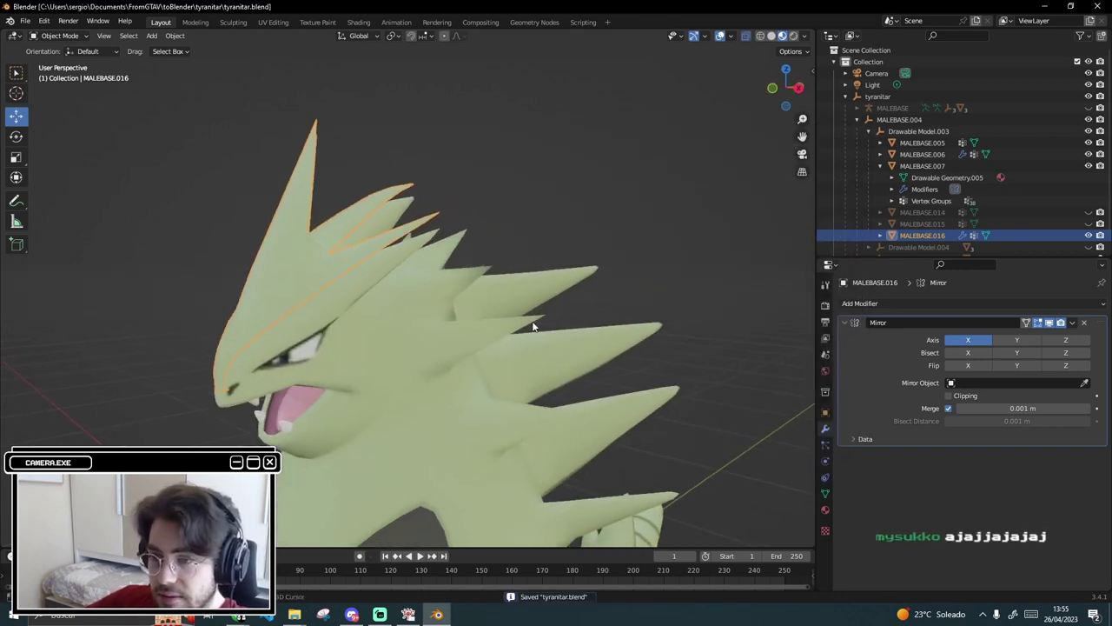
# - Add a Shrinkwrap modifier targeting MALEBASE.007 with a 0.03 m offset
pyautogui.click(1013, 303)
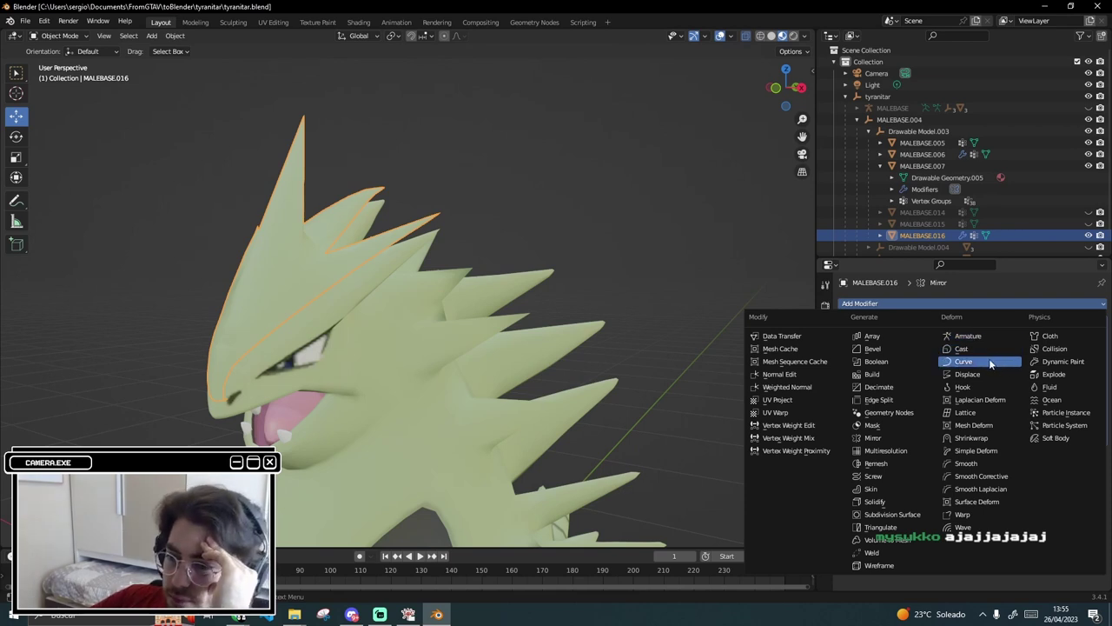
pyautogui.click(989, 439)
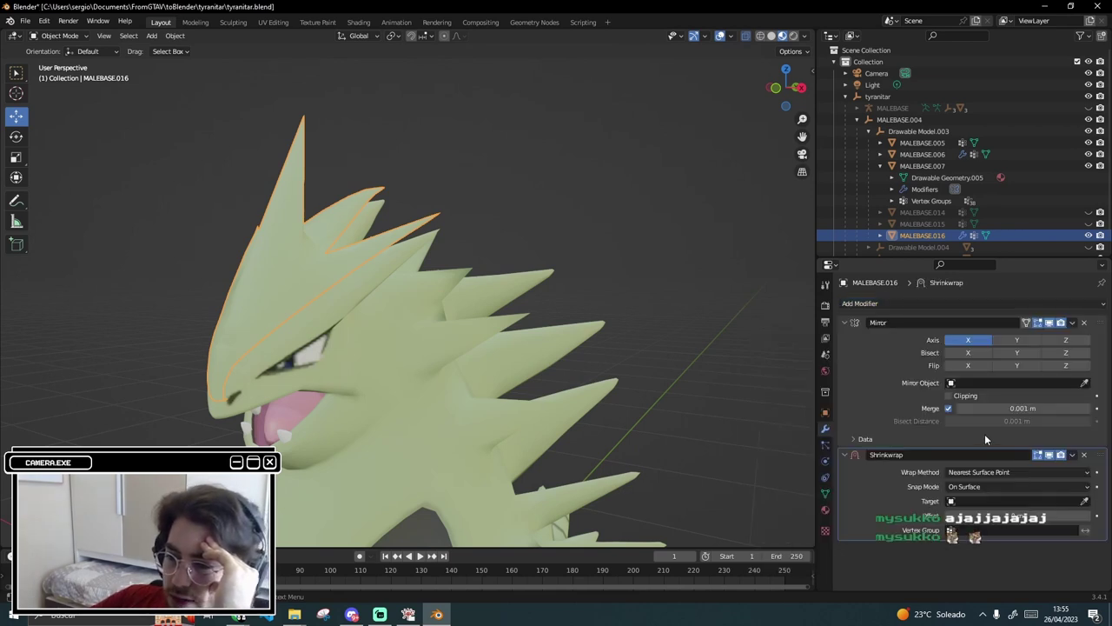
pyautogui.click(374, 320)
pyautogui.moveTo(393, 317)
pyautogui.mouseDown(button='middle')
pyautogui.moveTo(382, 277)
pyautogui.moveTo(372, 281)
pyautogui.mouseUp(button='middle')
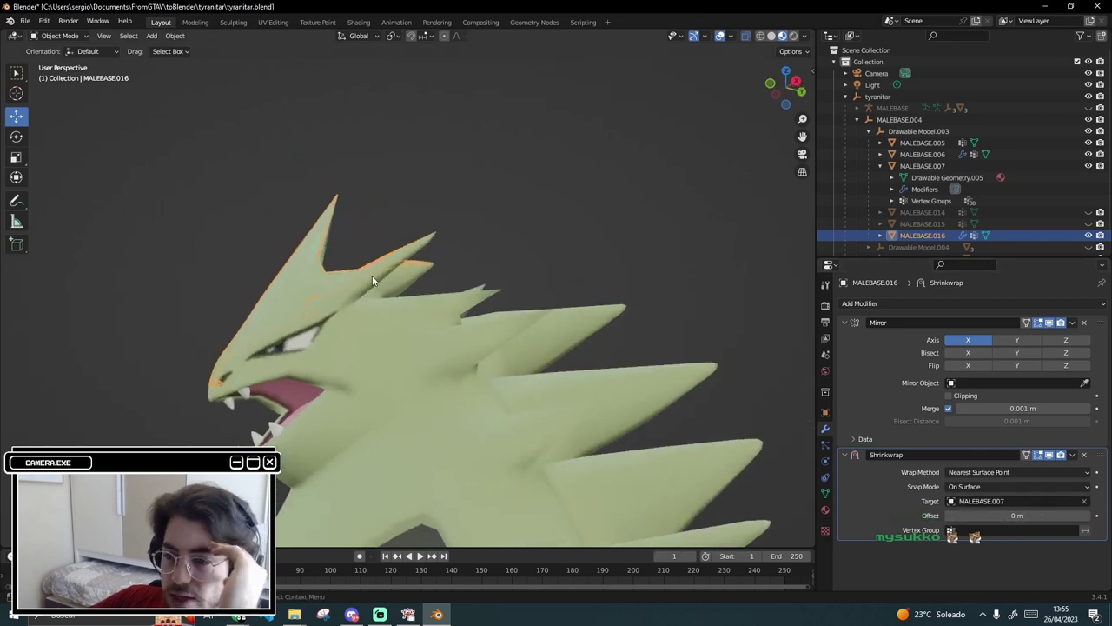
pyautogui.moveTo(1017, 515)
pyautogui.mouseDown()
pyautogui.moveTo(1047, 515)
pyautogui.moveTo(973, 515)
pyautogui.moveTo(1000, 515)
pyautogui.mouseUp()
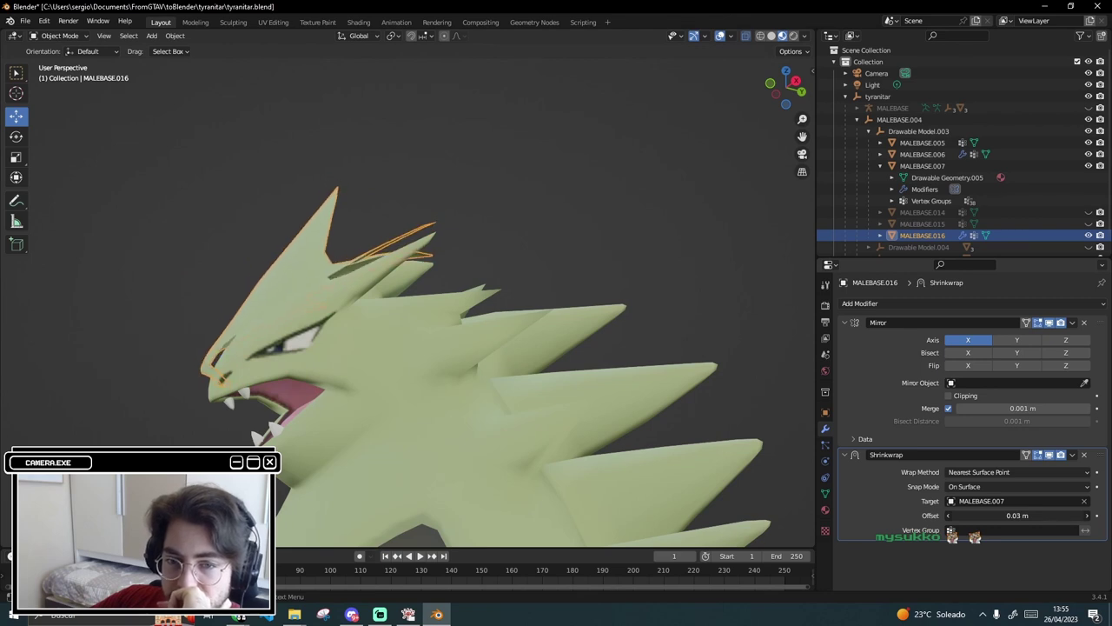
# - Add a Solidify modifier to the crest shell with 0.02 m thickness
pyautogui.click(916, 303)
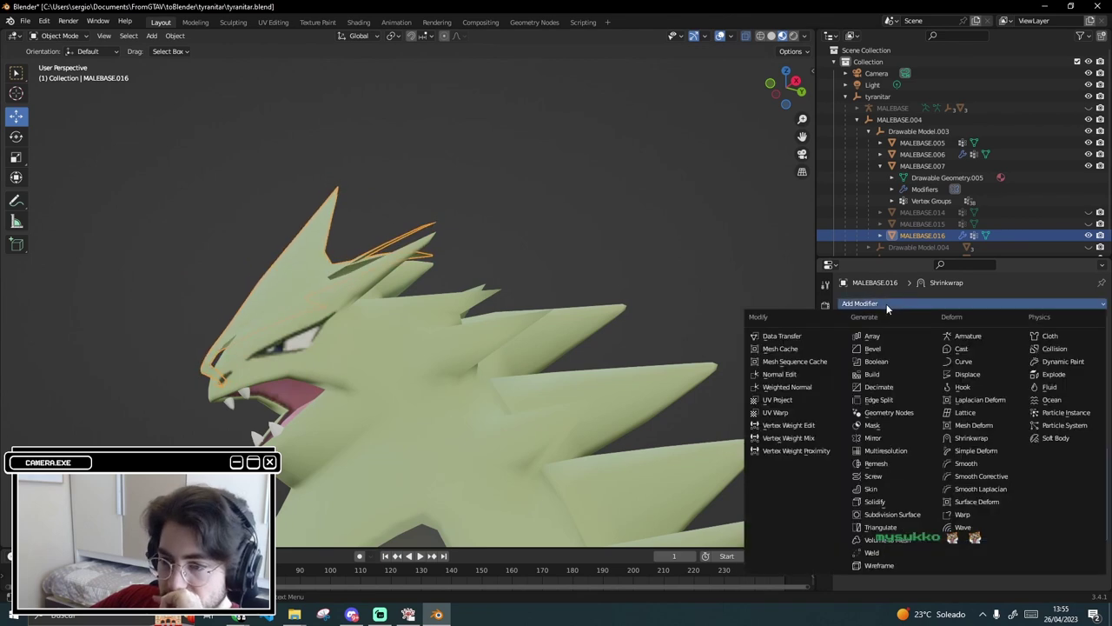
pyautogui.click(876, 502)
pyautogui.moveTo(452, 286)
pyautogui.mouseDown(button='middle')
pyautogui.moveTo(484, 277)
pyautogui.moveTo(469, 314)
pyautogui.moveTo(602, 332)
pyautogui.moveTo(640, 322)
pyautogui.moveTo(636, 335)
pyautogui.mouseUp(button='middle')
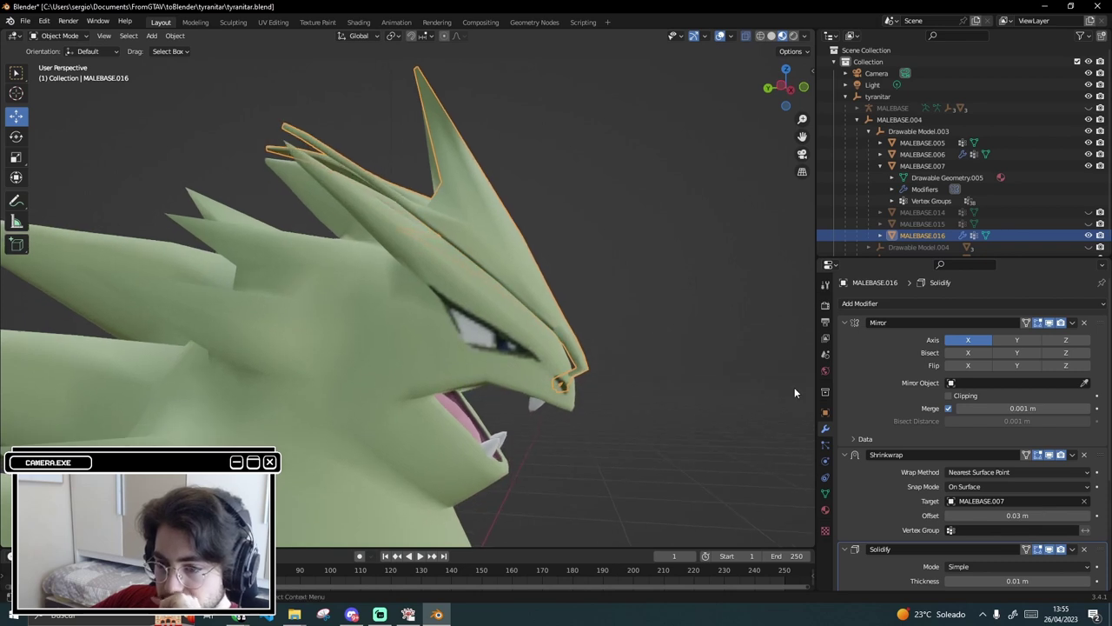
pyautogui.scroll(-1, 922, 417)
pyautogui.scroll(-1, 942, 419)
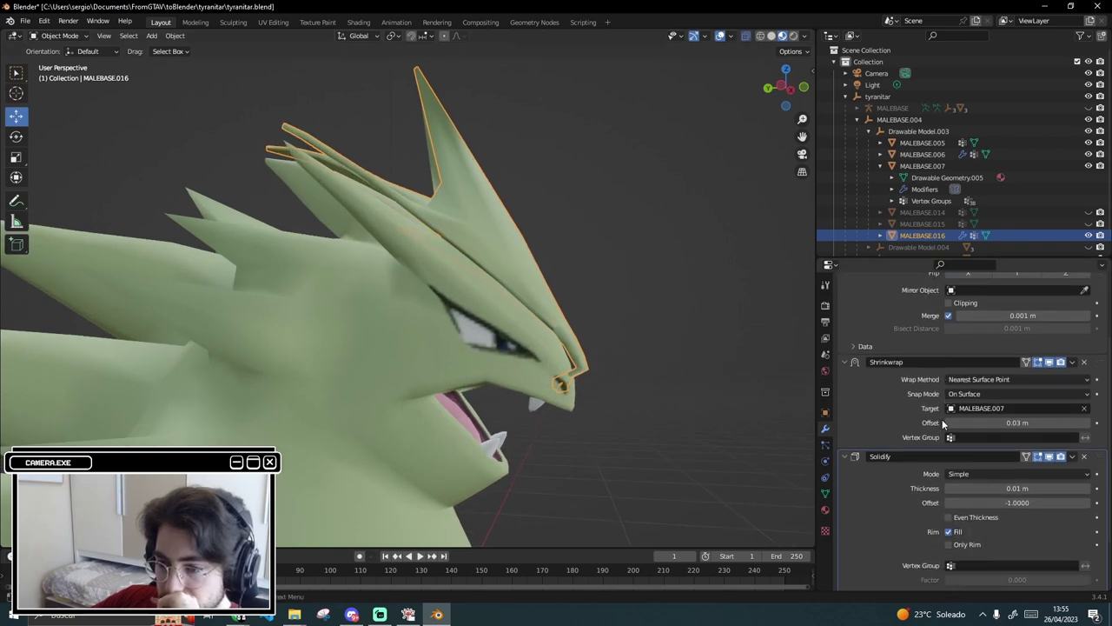
pyautogui.moveTo(1015, 487)
pyautogui.mouseDown()
pyautogui.moveTo(1043, 487)
pyautogui.moveTo(1008, 487)
pyautogui.mouseUp()
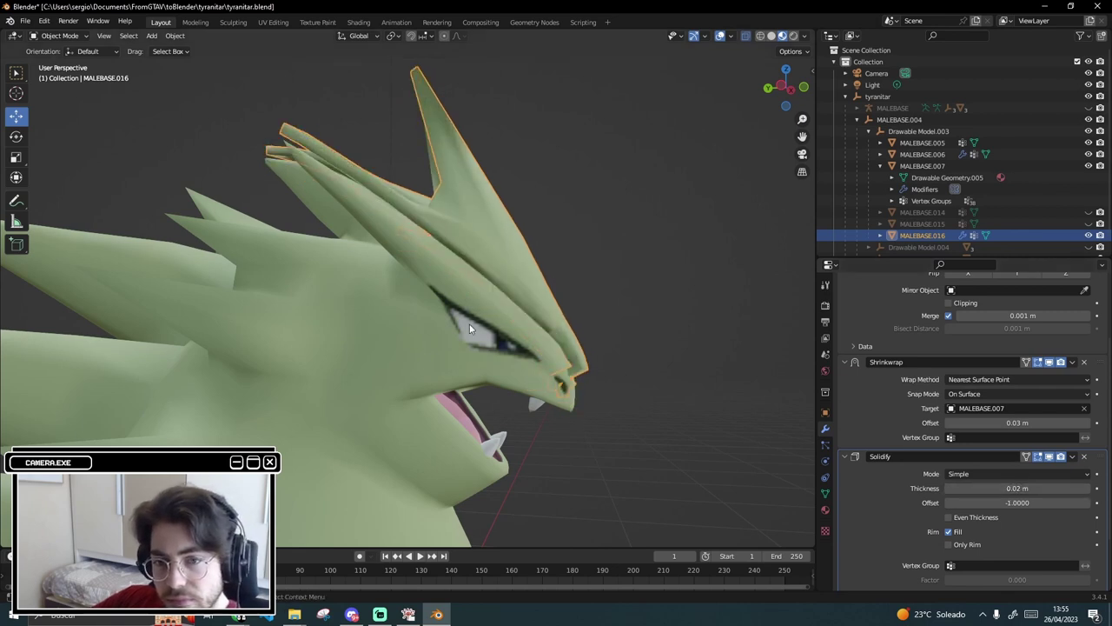
pyautogui.moveTo(469, 323)
pyautogui.mouseDown(button='middle')
pyautogui.moveTo(384, 311)
pyautogui.moveTo(222, 314)
pyautogui.moveTo(199, 365)
pyautogui.moveTo(238, 342)
pyautogui.moveTo(128, 339)
pyautogui.moveTo(280, 301)
pyautogui.moveTo(453, 325)
pyautogui.moveTo(541, 289)
pyautogui.moveTo(569, 299)
pyautogui.mouseUp(button='middle')
# - In Edit Mode, delete the stray vertices at the crest tip near the snout
pyautogui.press('Tab')
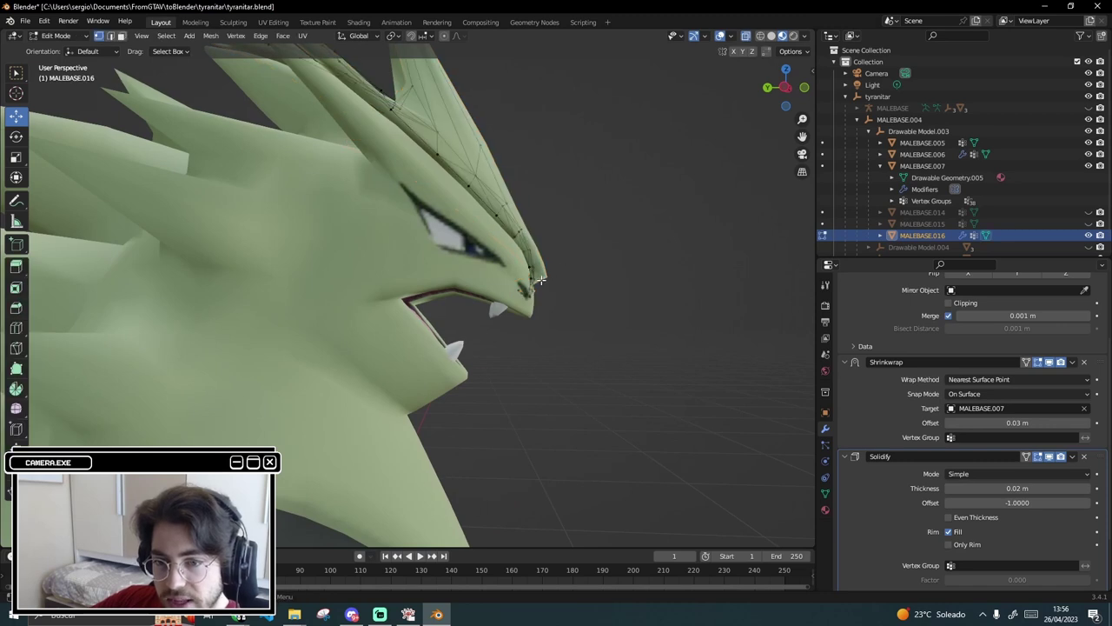
pyautogui.scroll(2, 564, 274)
pyautogui.scroll(2, 528, 283)
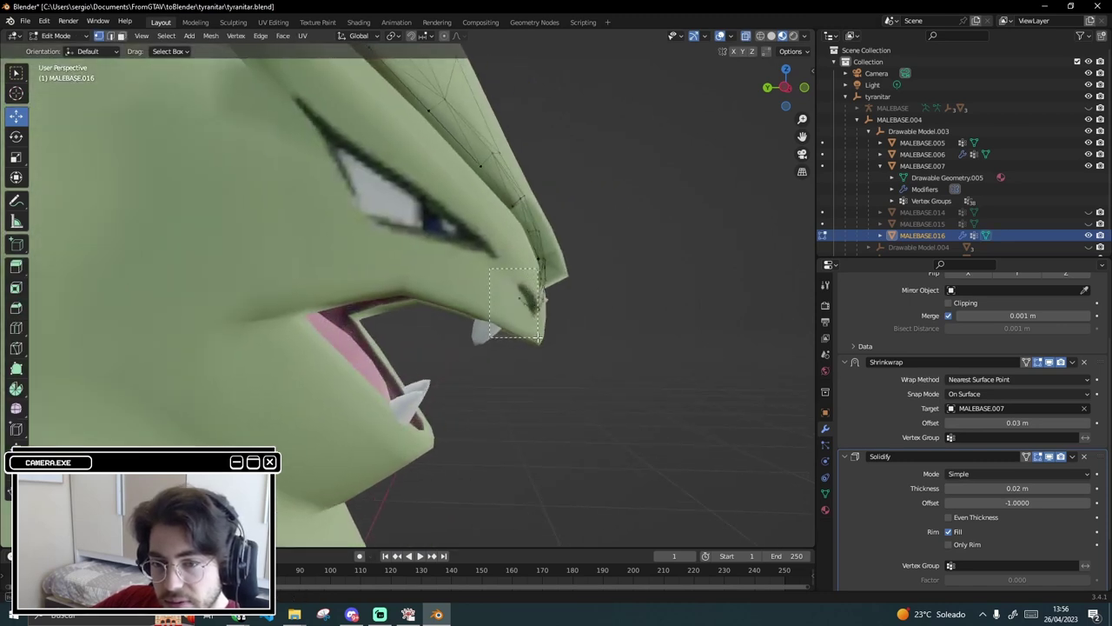
pyautogui.keyDown('alt'); pyautogui.moveTo(778, 74); pyautogui.dragTo(686, 267); pyautogui.keyUp('alt')
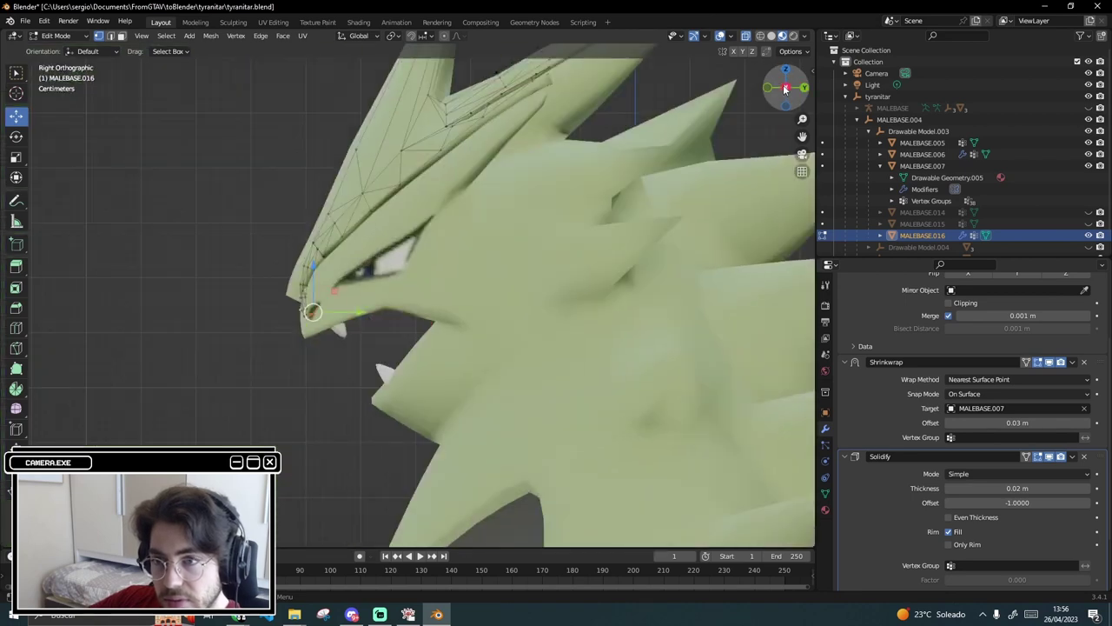
pyautogui.keyDown('shift'); pyautogui.moveTo(686, 267); pyautogui.dragTo(505, 218, button='middle'); pyautogui.keyUp('shift')
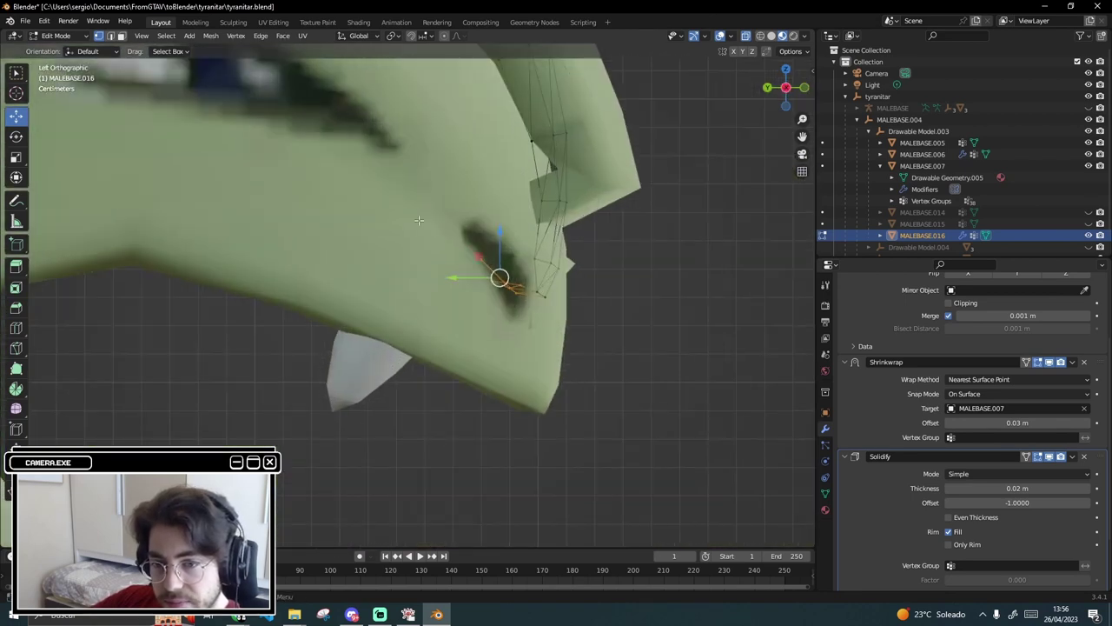
pyautogui.moveTo(469, 295); pyautogui.dragTo(528, 351)
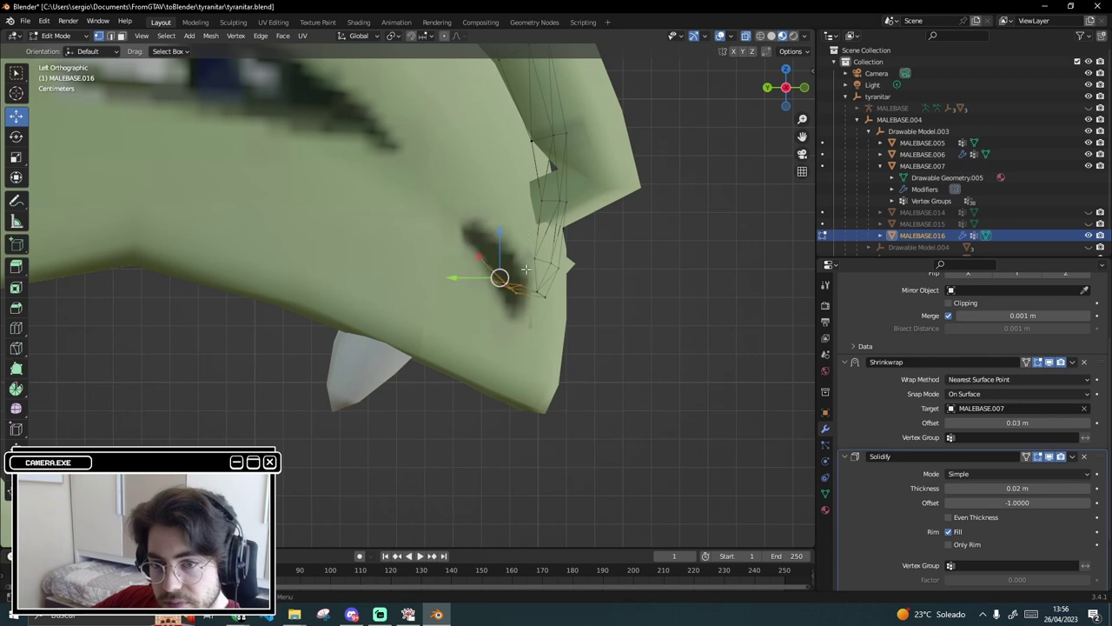
pyautogui.press('x')
pyautogui.click(526, 265)
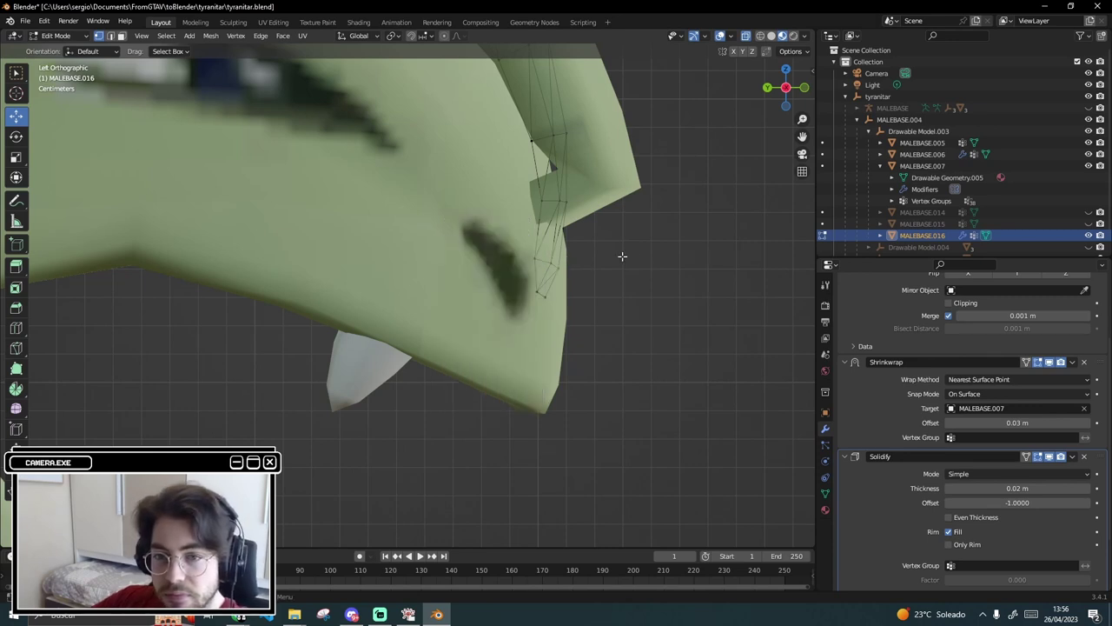
pyautogui.scroll(-2, 631, 252)
# - Move the remaining crest tip vertices along Y and down along Z, then return to Object Mode
pyautogui.moveTo(596, 211); pyautogui.dragTo(508, 322)
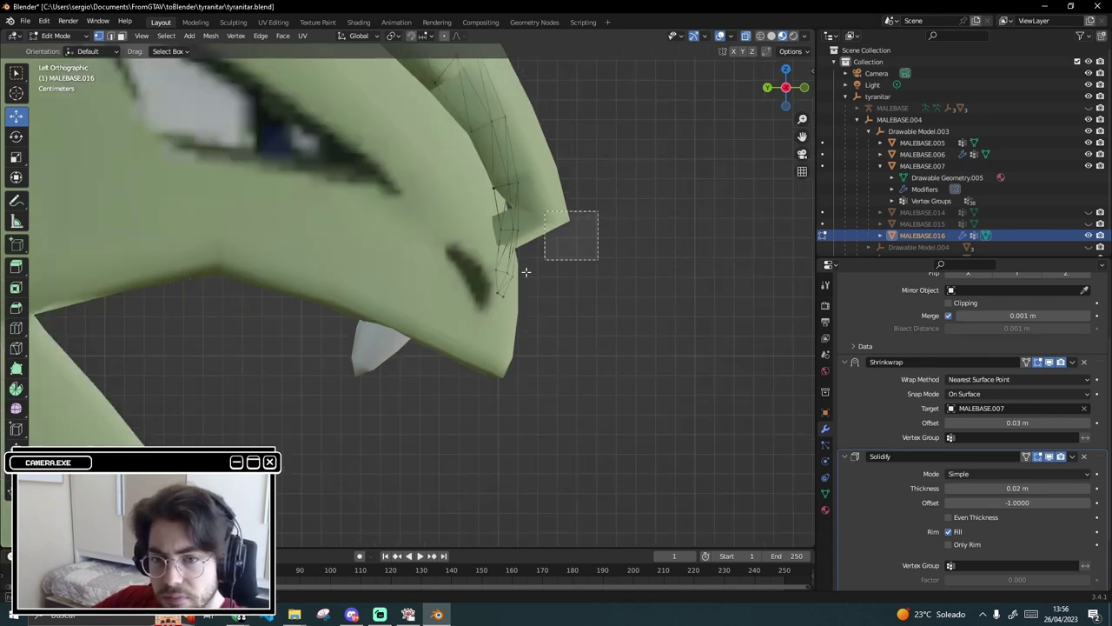
pyautogui.moveTo(619, 161); pyautogui.dragTo(457, 327)
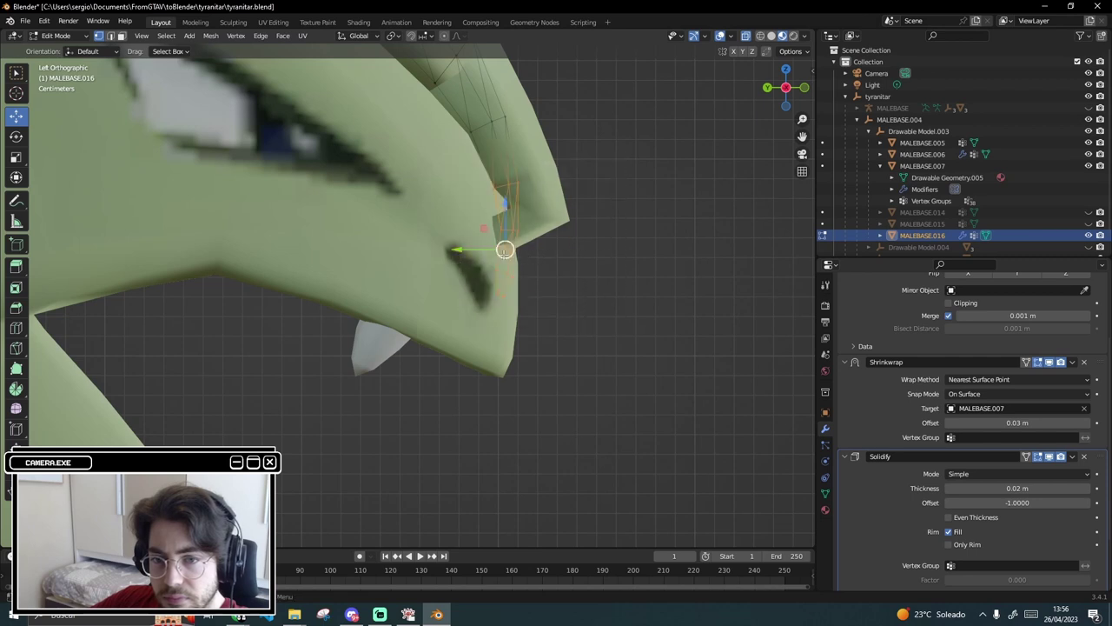
pyautogui.moveTo(458, 251); pyautogui.dragTo(497, 252)
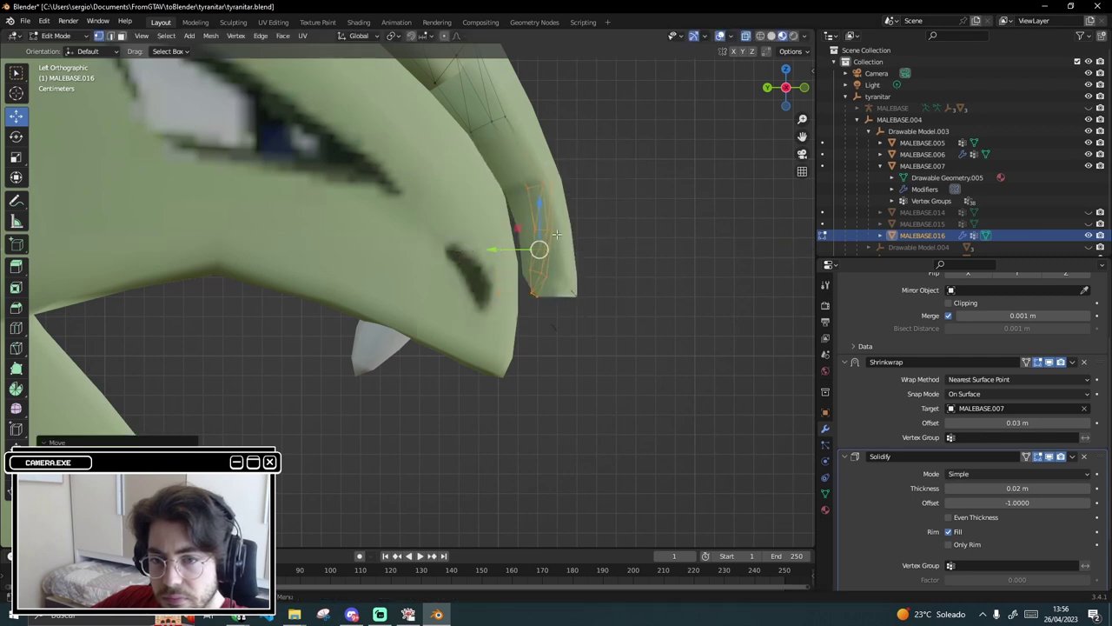
pyautogui.moveTo(540, 207); pyautogui.dragTo(544, 304)
pyautogui.moveTo(596, 268)
pyautogui.mouseDown(button='middle')
pyautogui.moveTo(488, 261)
pyautogui.moveTo(528, 259)
pyautogui.moveTo(548, 315)
pyautogui.moveTo(596, 331)
pyautogui.moveTo(728, 321)
pyautogui.moveTo(794, 285)
pyautogui.moveTo(458, 257)
pyautogui.moveTo(603, 263)
pyautogui.moveTo(564, 280)
pyautogui.moveTo(495, 280)
pyautogui.moveTo(376, 259)
pyautogui.moveTo(285, 263)
pyautogui.moveTo(433, 295)
pyautogui.moveTo(297, 223)
pyautogui.moveTo(389, 203)
pyautogui.mouseUp(button='middle')
pyautogui.press('Tab')
# - Switch back to the Layout workspace and turn the model to face the camera
pyautogui.click(273, 22)
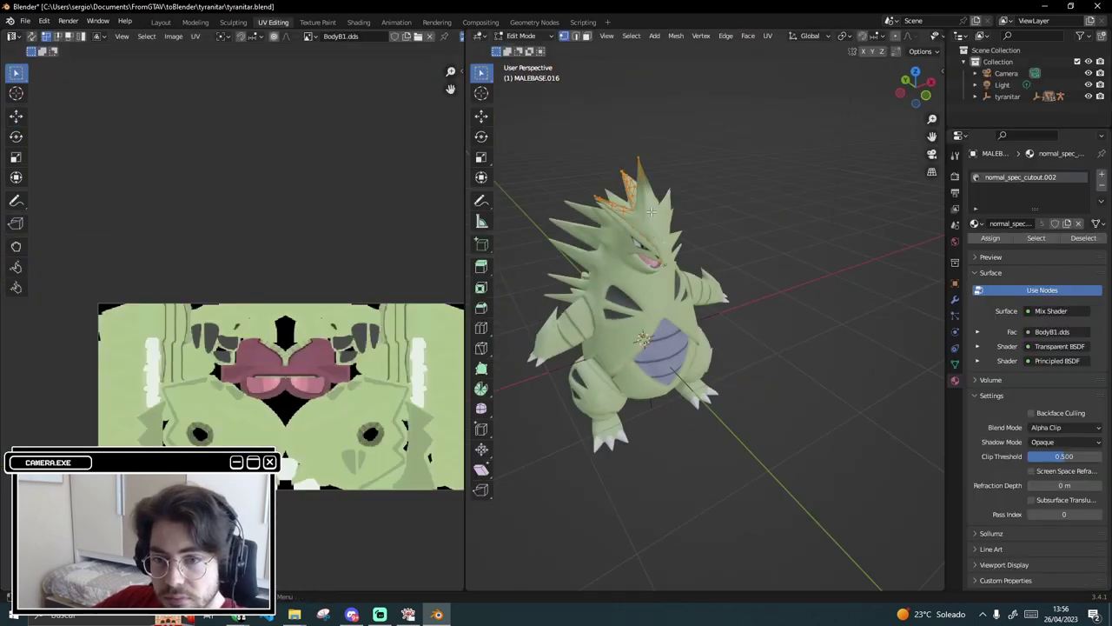
pyautogui.click(160, 22)
pyautogui.scroll(-5, 540, 220)
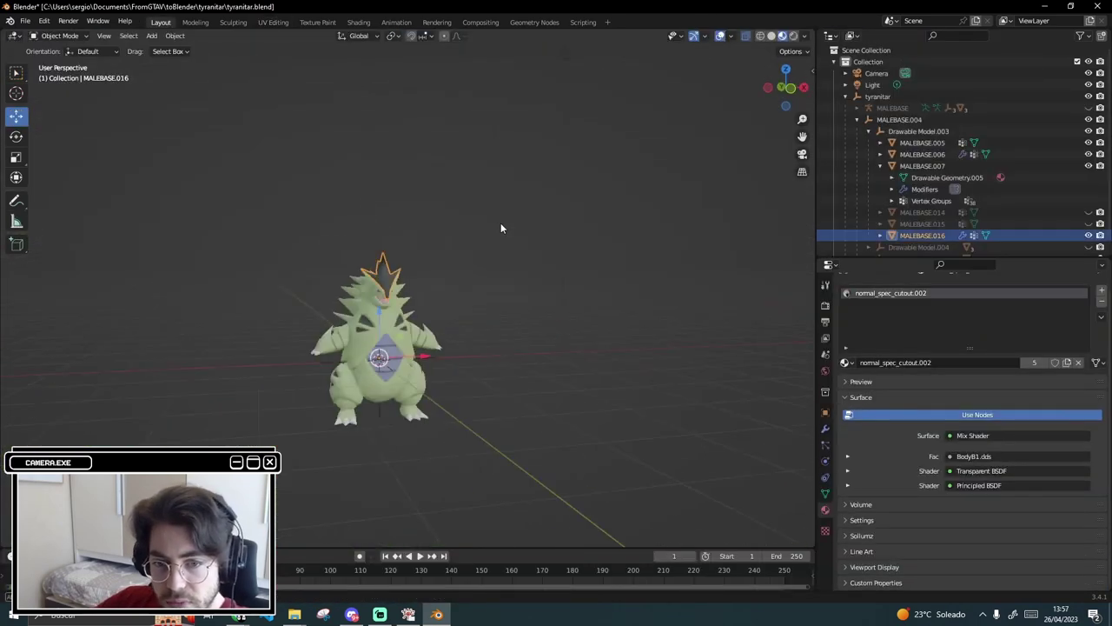
pyautogui.moveTo(500, 222); pyautogui.dragTo(452, 226, button='middle')
pyautogui.moveTo(366, 364); pyautogui.dragTo(382, 325, button='middle')
pyautogui.scroll(5, 382, 325)
pyautogui.scroll(-4, 580, 285)
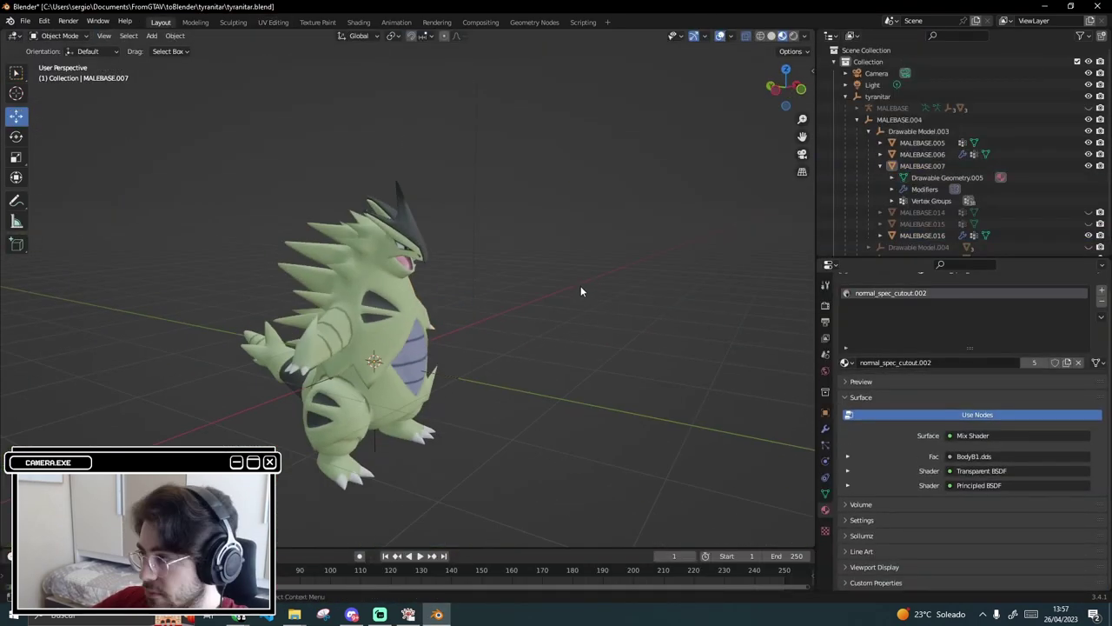
pyautogui.moveTo(581, 286)
pyautogui.mouseDown(button='middle')
pyautogui.moveTo(713, 325)
pyautogui.moveTo(671, 313)
pyautogui.moveTo(414, 306)
pyautogui.mouseUp(button='middle')
# - Select the MALEBASE.007 body mesh and enter Edit Mode to inspect its wireframe
pyautogui.click(414, 306)
pyautogui.scroll(5, 496, 396)
pyautogui.press('Tab')
pyautogui.moveTo(298, 199)
pyautogui.mouseDown(button='middle')
pyautogui.moveTo(687, 171)
pyautogui.moveTo(505, 352)
pyautogui.mouseUp(button='middle')
pyautogui.scroll(-3, 505, 351)
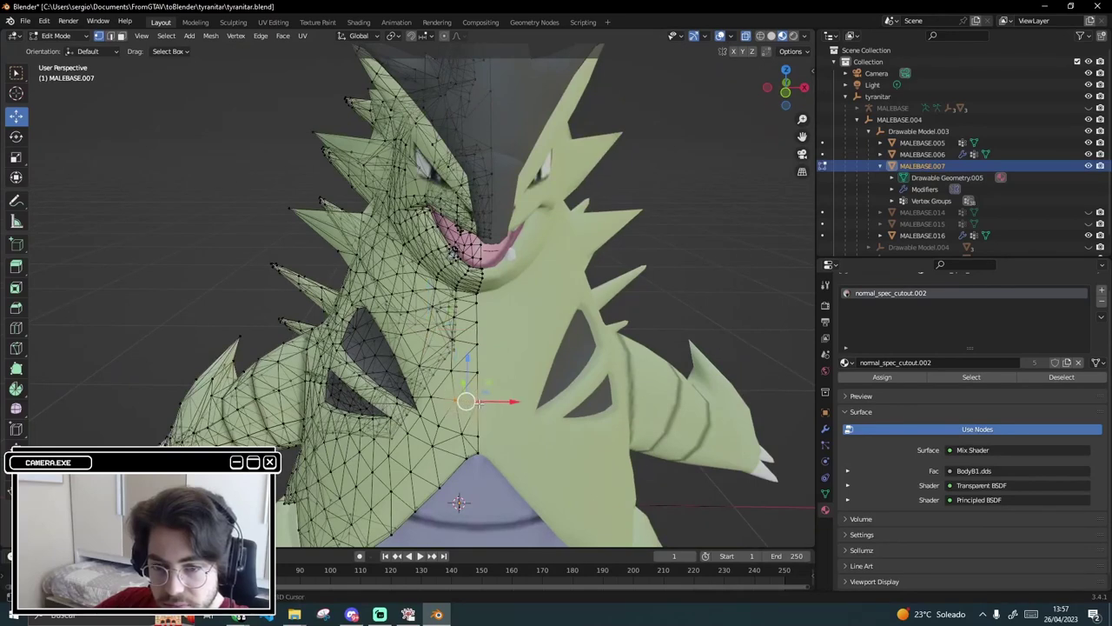
pyautogui.moveTo(478, 402); pyautogui.dragTo(498, 389, button='middle')
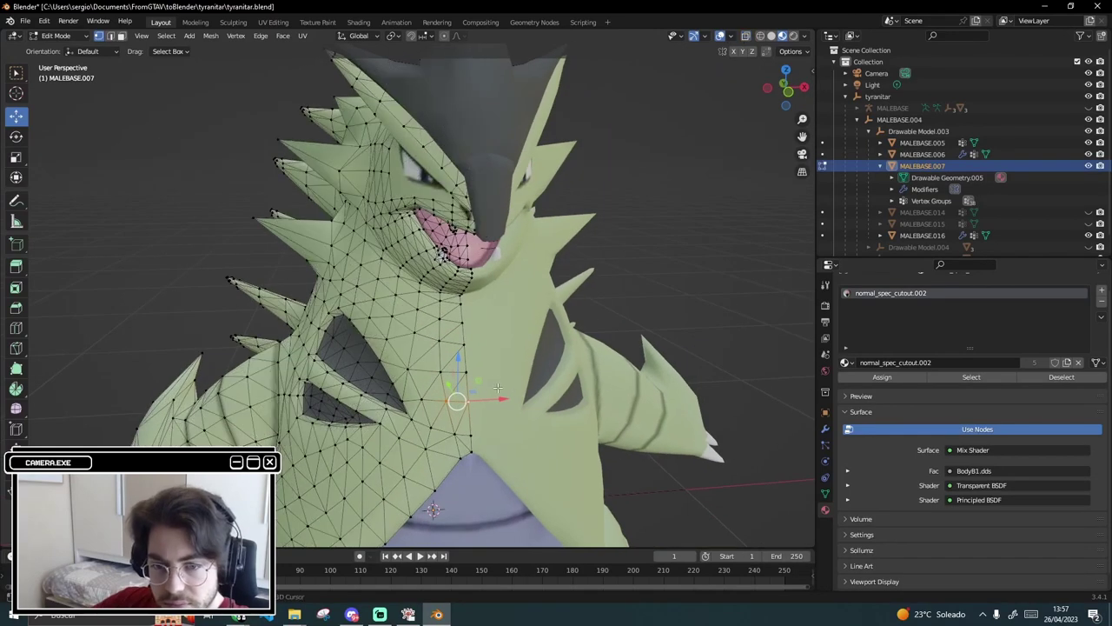
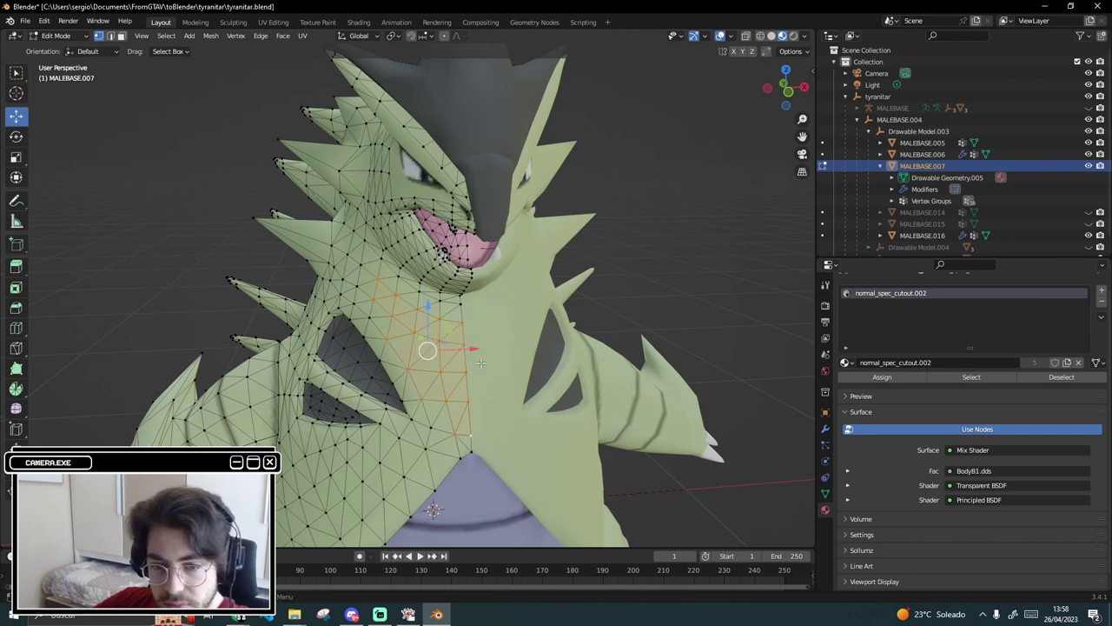
# - Extrude the chest-marking faces outward along the normal and inspect the resulting flap
pyautogui.moveTo(480, 362); pyautogui.dragTo(485, 355, button='middle')
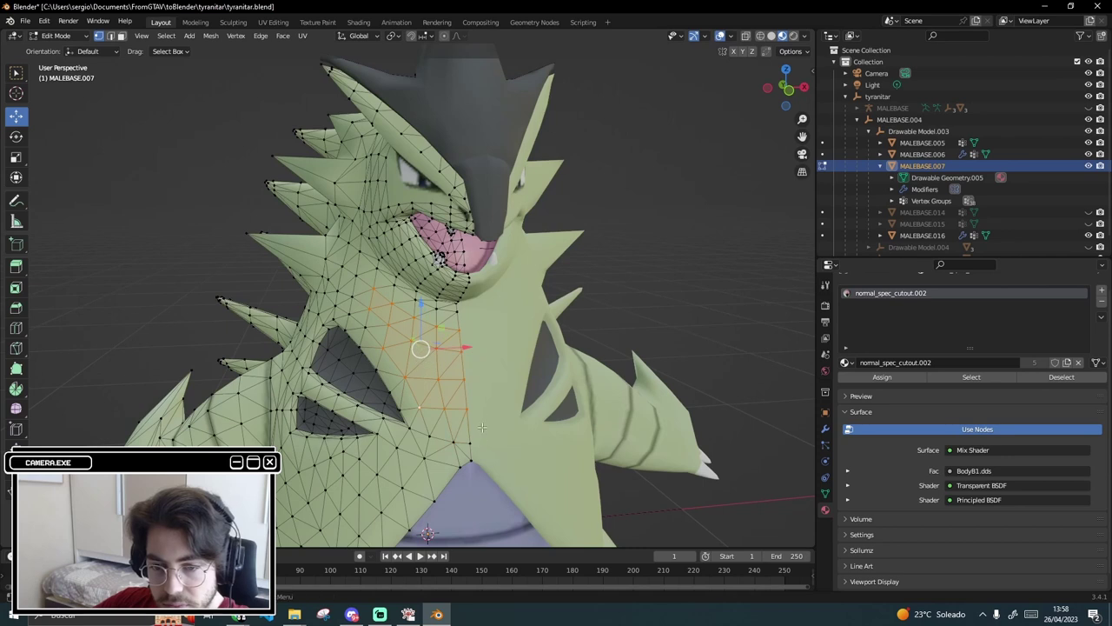
pyautogui.moveTo(486, 387); pyautogui.dragTo(516, 376, button='middle')
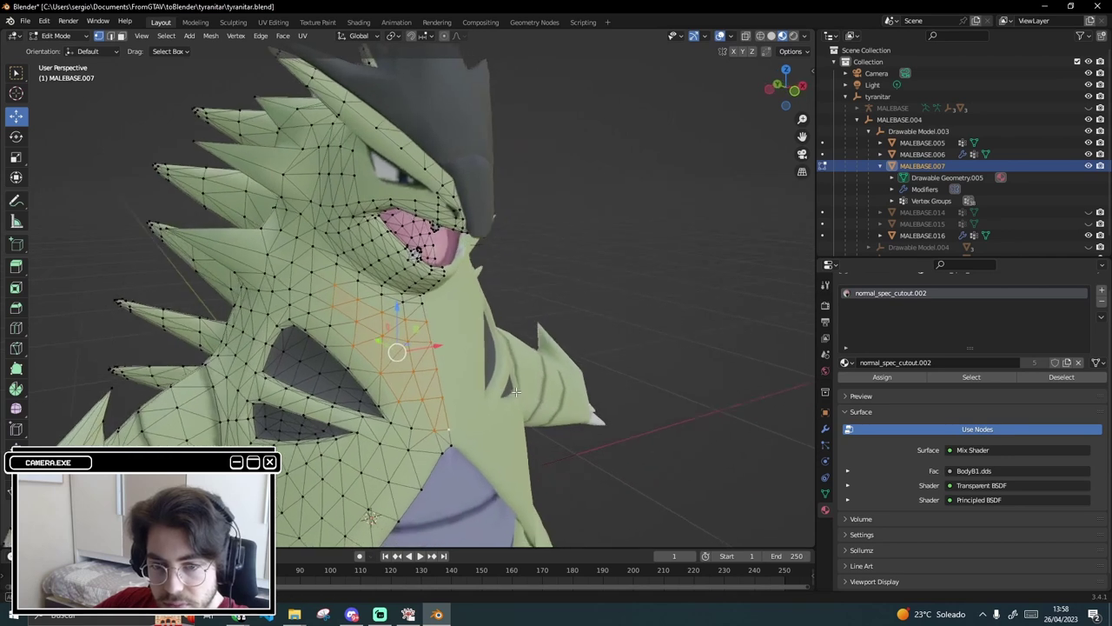
pyautogui.scroll(2, 517, 375)
pyautogui.press('g')
pyautogui.press('z')
pyautogui.press('z')
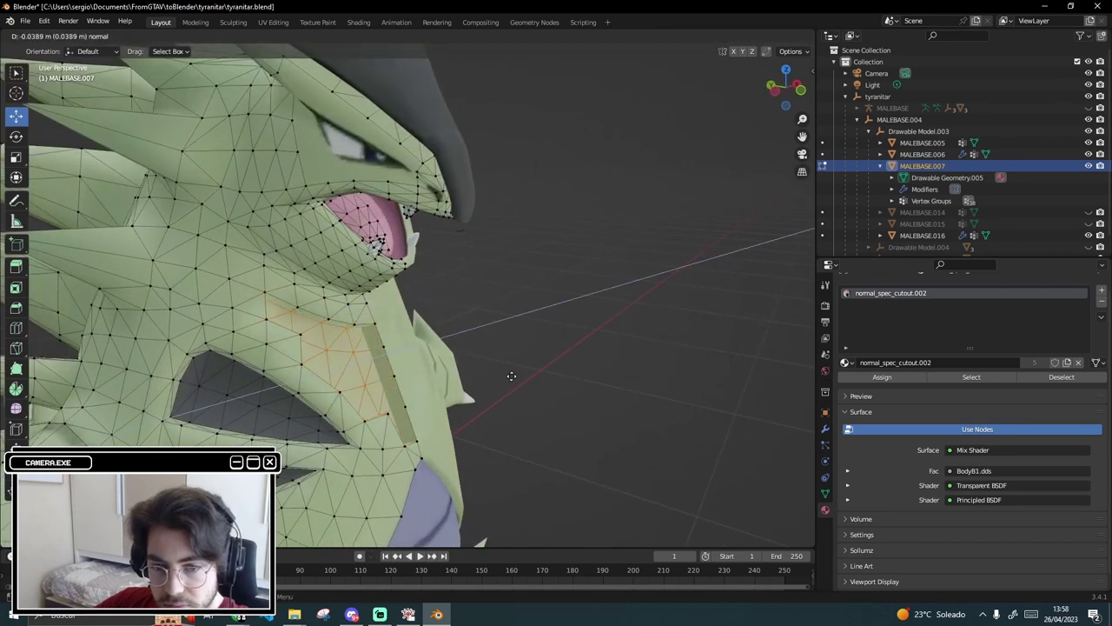
pyautogui.click(513, 376)
pyautogui.moveTo(513, 377)
pyautogui.mouseDown(button='middle')
pyautogui.moveTo(335, 353)
pyautogui.moveTo(498, 380)
pyautogui.moveTo(577, 409)
pyautogui.mouseUp(button='middle')
# - Undo the extrusion twice, then nudge the remaining flap vertex slightly
pyautogui.hotkey('ctrl', 'z')
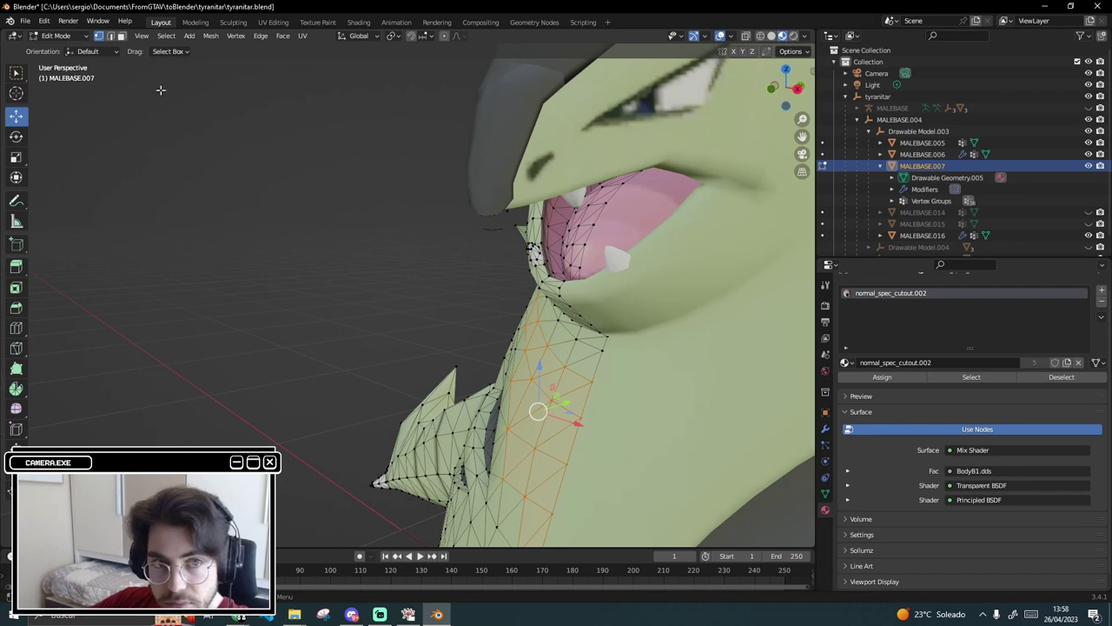
pyautogui.click(41, 22)
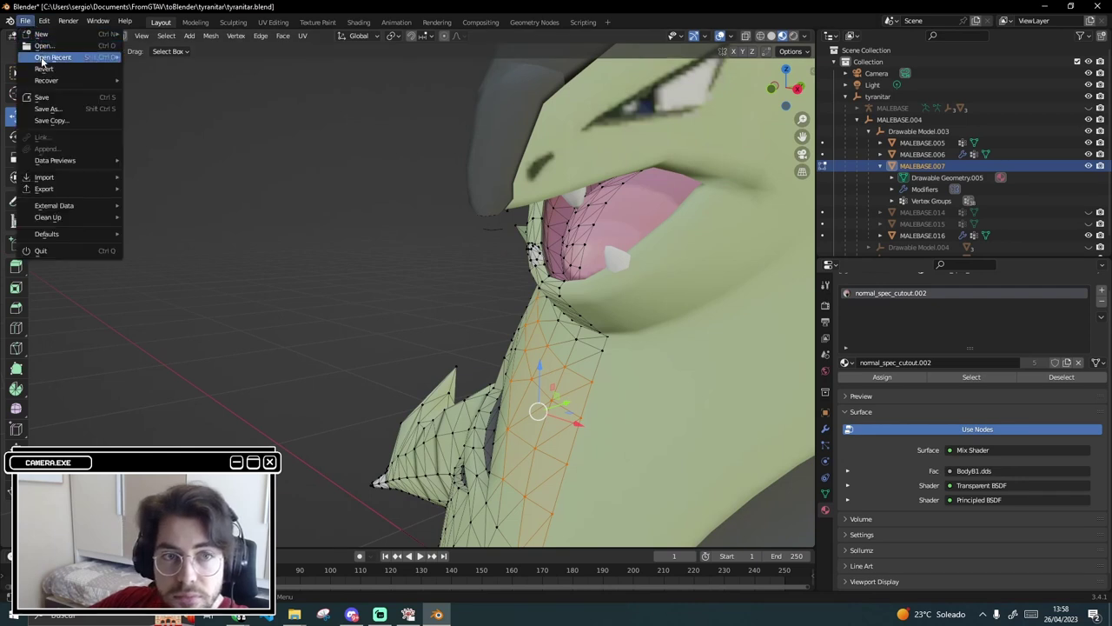
pyautogui.click(61, 39)
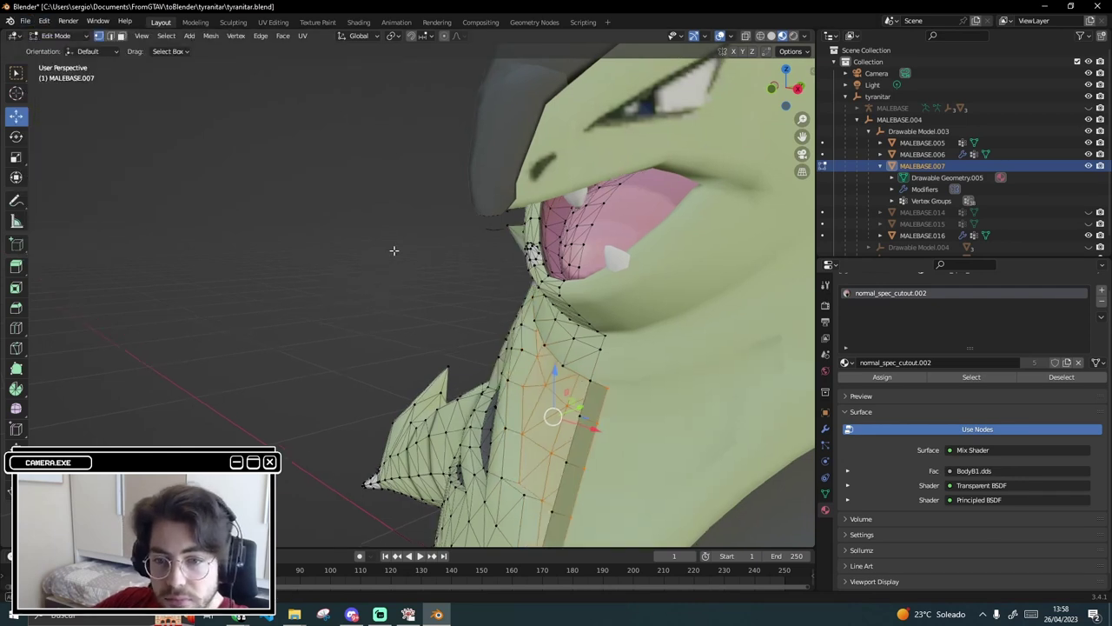
pyautogui.moveTo(392, 249)
pyautogui.mouseDown(button='middle')
pyautogui.moveTo(467, 385)
pyautogui.moveTo(459, 215)
pyautogui.moveTo(510, 223)
pyautogui.moveTo(499, 313)
pyautogui.moveTo(468, 267)
pyautogui.moveTo(435, 266)
pyautogui.moveTo(452, 265)
pyautogui.moveTo(454, 302)
pyautogui.moveTo(484, 263)
pyautogui.moveTo(447, 253)
pyautogui.moveTo(459, 271)
pyautogui.mouseUp(button='middle')
pyautogui.press('g')
pyautogui.click(417, 268)
# - Move the neck strip's vertices along the Y axis, dragging them downward
pyautogui.moveTo(662, 359); pyautogui.dragTo(674, 376, button='middle')
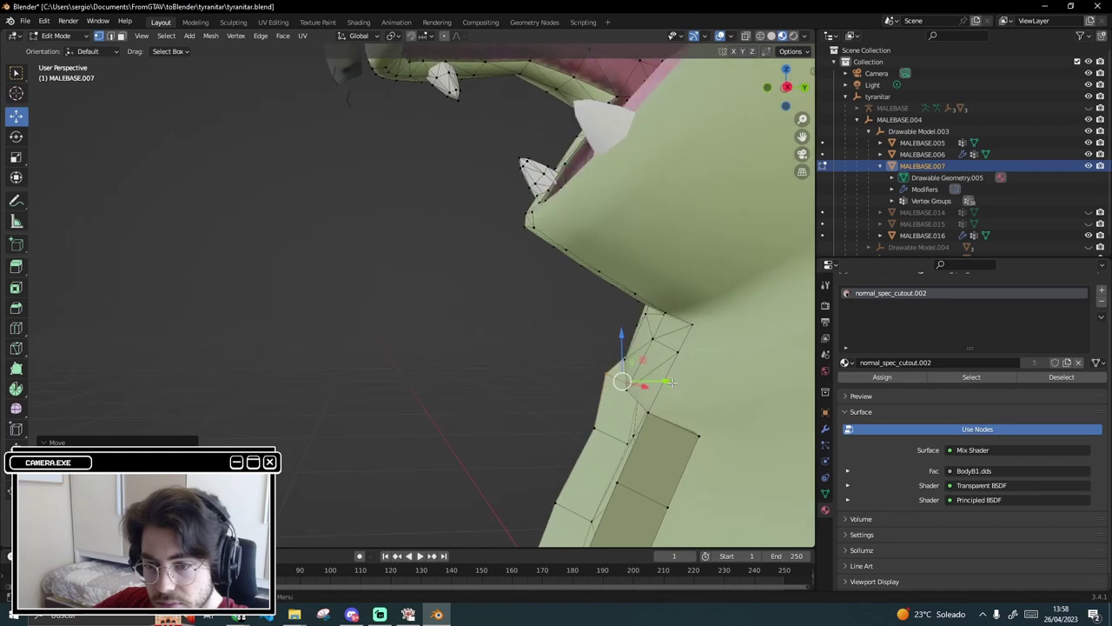
pyautogui.press('g')
pyautogui.press('y')
pyautogui.moveTo(596, 359)
pyautogui.mouseDown(button='middle')
pyautogui.moveTo(509, 273)
pyautogui.moveTo(449, 271)
pyautogui.moveTo(498, 333)
pyautogui.moveTo(514, 315)
pyautogui.mouseUp(button='middle')
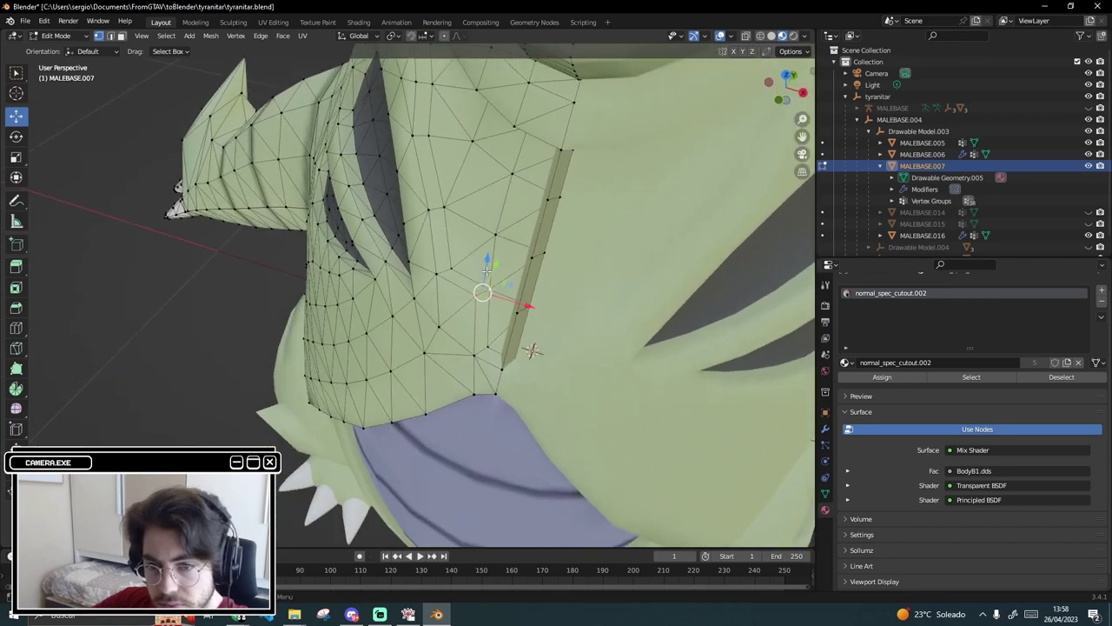
pyautogui.moveTo(490, 261); pyautogui.dragTo(455, 262, button='middle')
pyautogui.moveTo(469, 308); pyautogui.dragTo(476, 390)
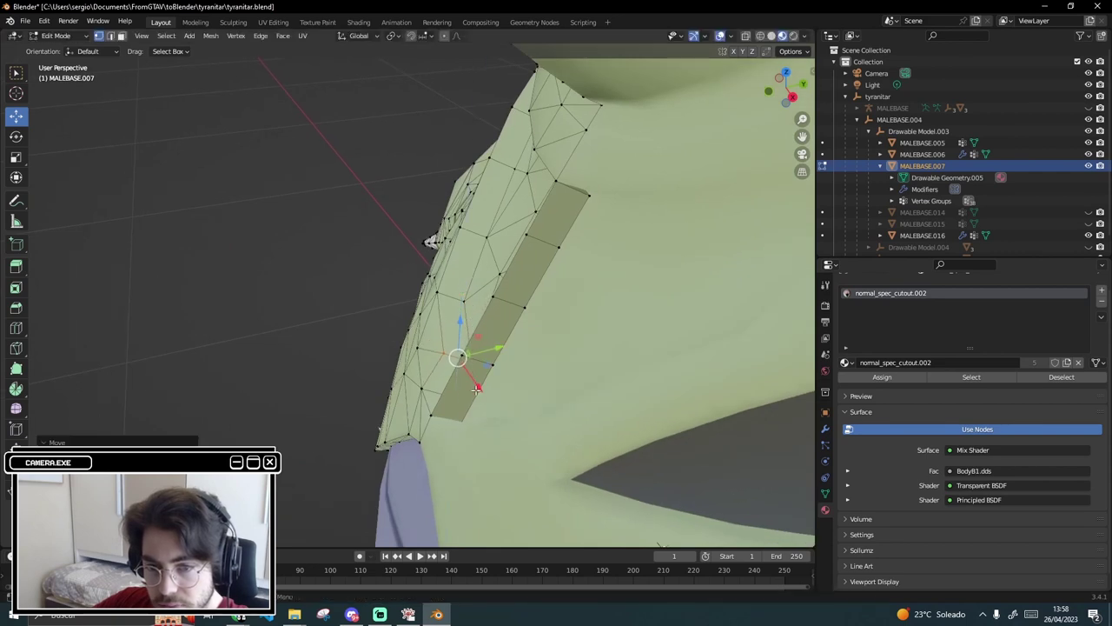
pyautogui.moveTo(479, 372); pyautogui.dragTo(504, 318, button='middle')
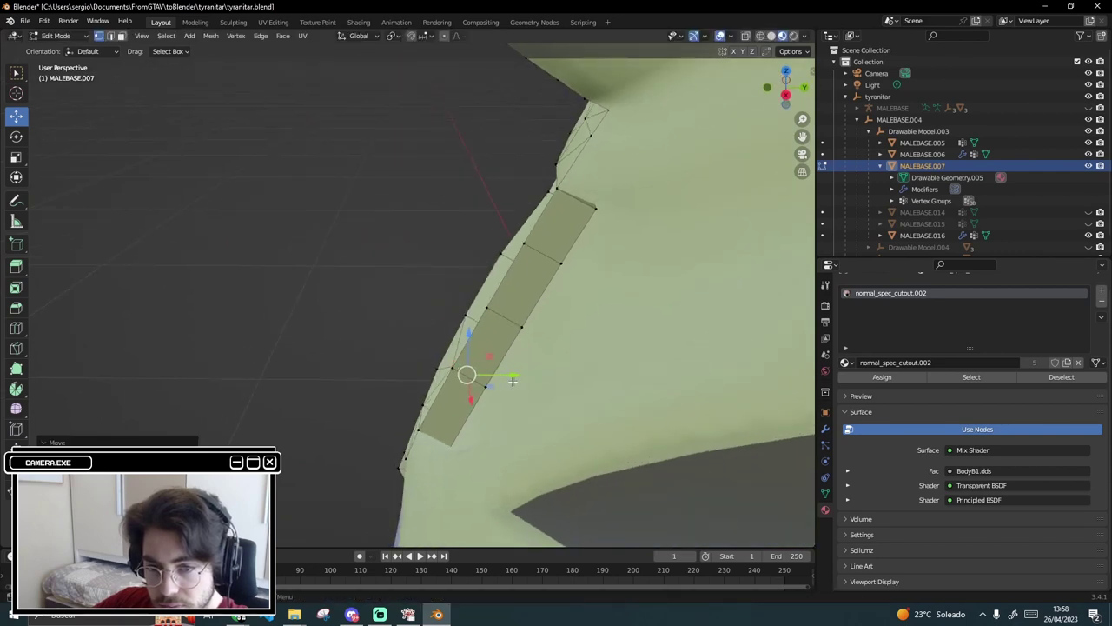
# - Slide the neck strip further along the Y axis to reposition it
pyautogui.moveTo(513, 381); pyautogui.dragTo(496, 377)
pyautogui.moveTo(442, 315)
pyautogui.mouseDown(button='middle')
pyautogui.moveTo(442, 280)
pyautogui.moveTo(538, 286)
pyautogui.mouseUp(button='middle')
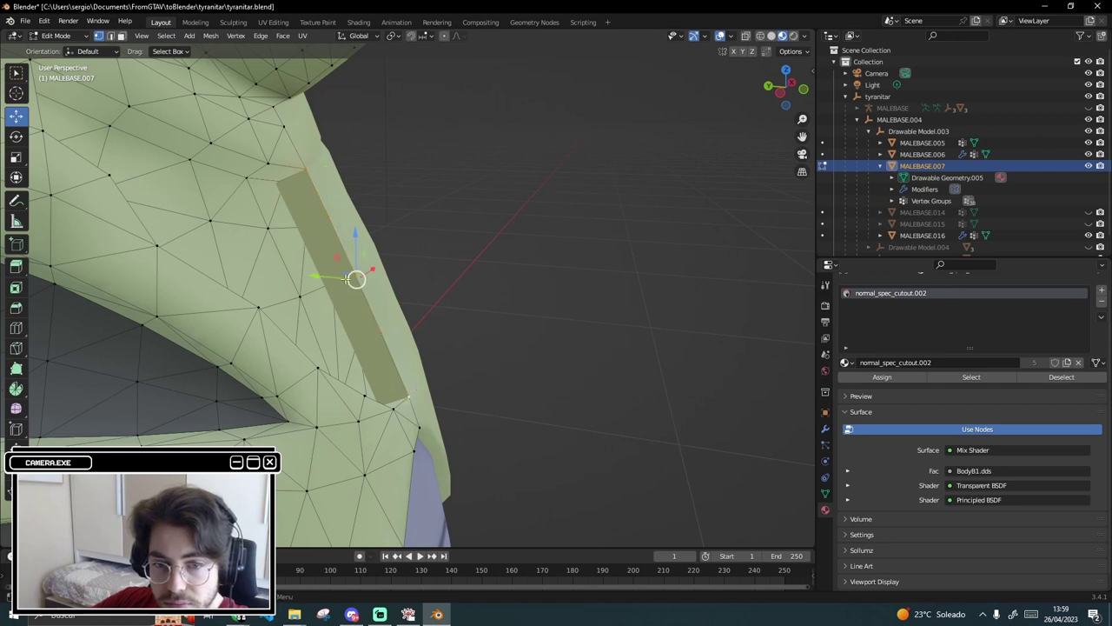
pyautogui.moveTo(322, 276); pyautogui.dragTo(310, 278)
pyautogui.moveTo(405, 255)
pyautogui.mouseDown(button='middle')
pyautogui.moveTo(422, 298)
pyautogui.moveTo(551, 315)
pyautogui.mouseUp(button='middle')
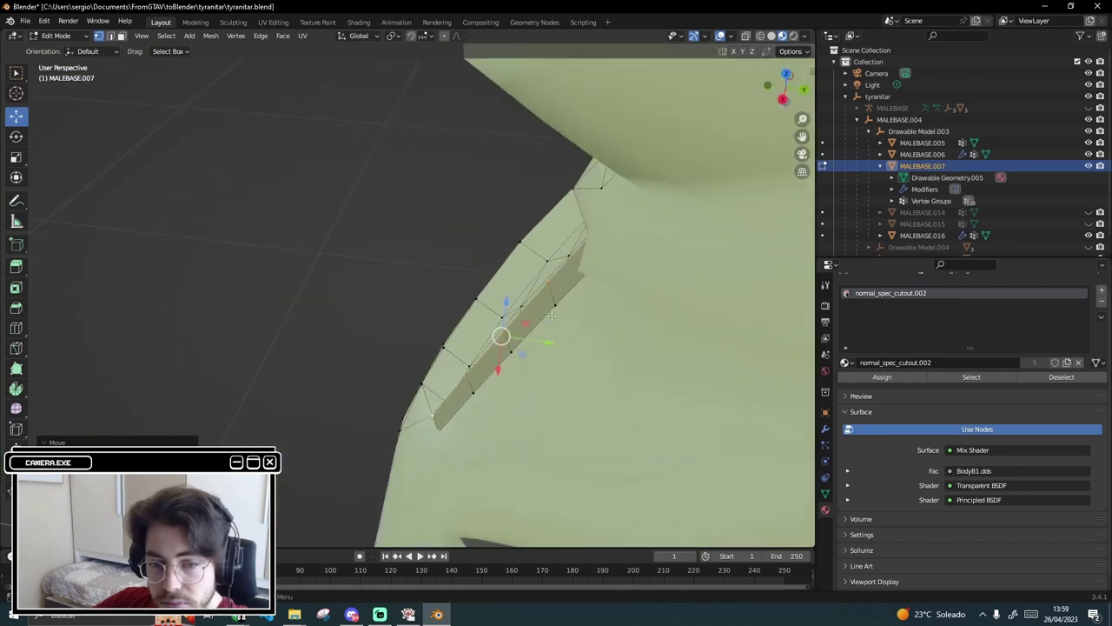
pyautogui.moveTo(448, 262); pyautogui.dragTo(490, 322, button='middle')
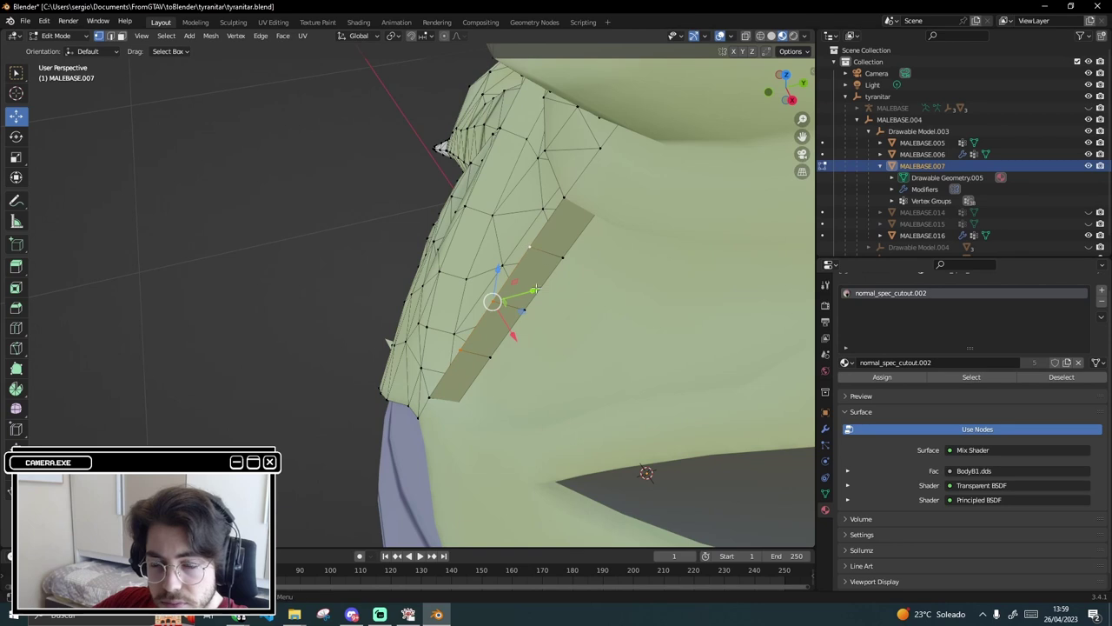
pyautogui.moveTo(526, 300)
pyautogui.mouseDown()
pyautogui.moveTo(551, 293)
pyautogui.moveTo(539, 300)
pyautogui.mouseUp()
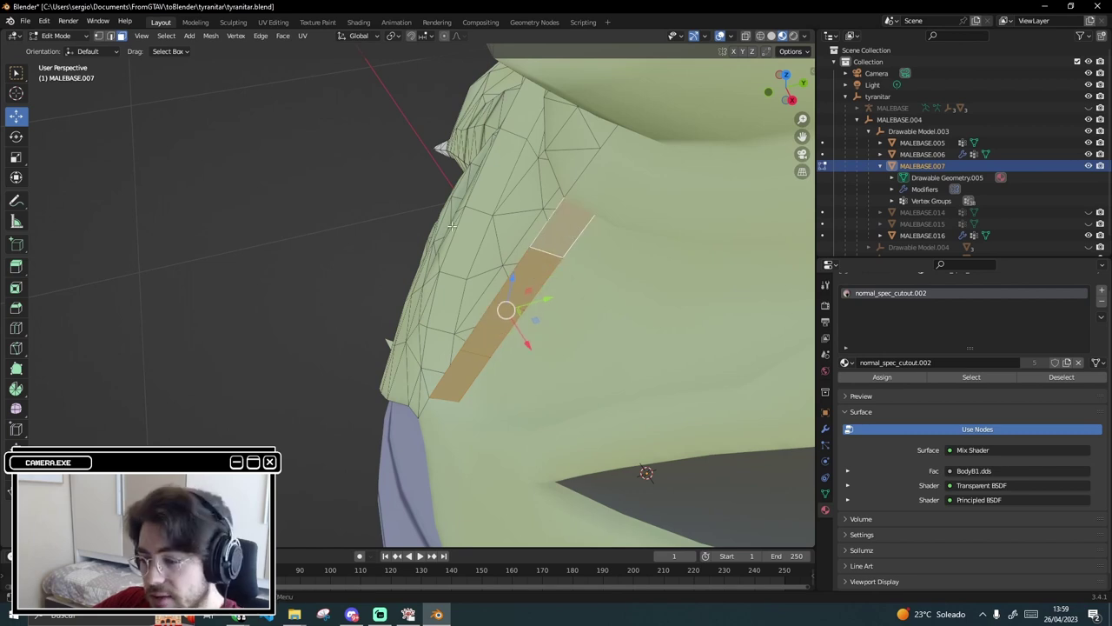
# - Delete the strip's vertices along the neck and review the remaining face
pyautogui.press('x')
pyautogui.click(428, 240)
pyautogui.moveTo(412, 226)
pyautogui.mouseDown(button='middle')
pyautogui.moveTo(490, 425)
pyautogui.moveTo(510, 196)
pyautogui.moveTo(315, 225)
pyautogui.moveTo(452, 223)
pyautogui.moveTo(472, 238)
pyautogui.moveTo(347, 235)
pyautogui.moveTo(242, 216)
pyautogui.moveTo(434, 297)
pyautogui.mouseUp(button='middle')
pyautogui.moveTo(362, 288)
pyautogui.mouseDown(button='middle')
pyautogui.moveTo(434, 287)
pyautogui.moveTo(382, 286)
pyautogui.moveTo(294, 171)
pyautogui.moveTo(373, 198)
pyautogui.mouseUp(button='middle')
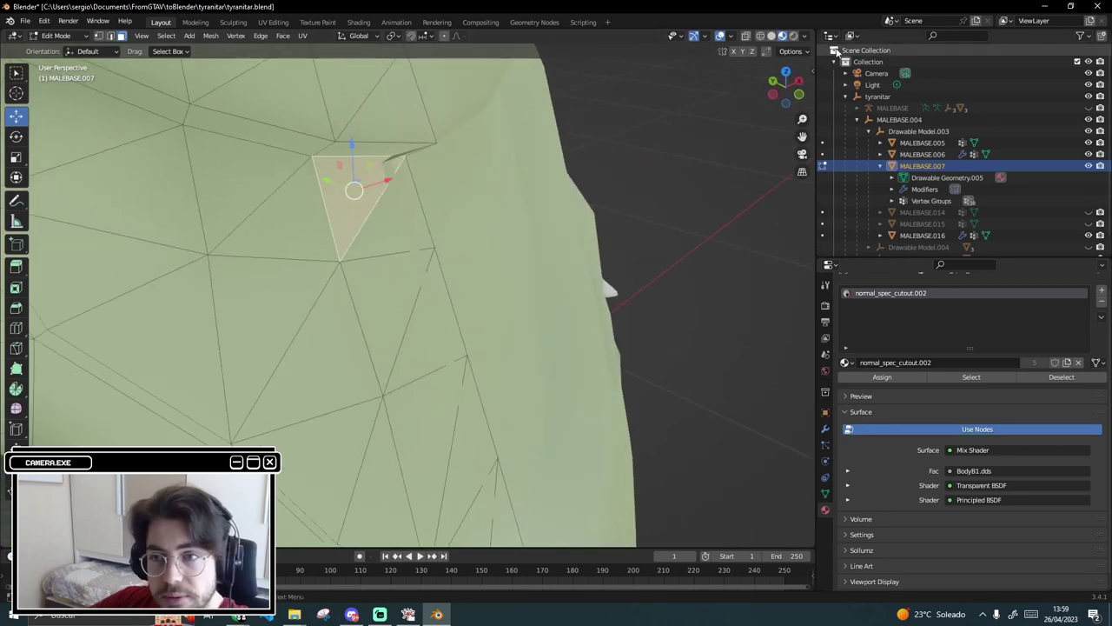
# - Turn on X-ray and inspect the remaining chest face, briefly leaving Edit Mode
pyautogui.click(746, 37)
pyautogui.moveTo(260, 139); pyautogui.dragTo(173, 92, button='middle')
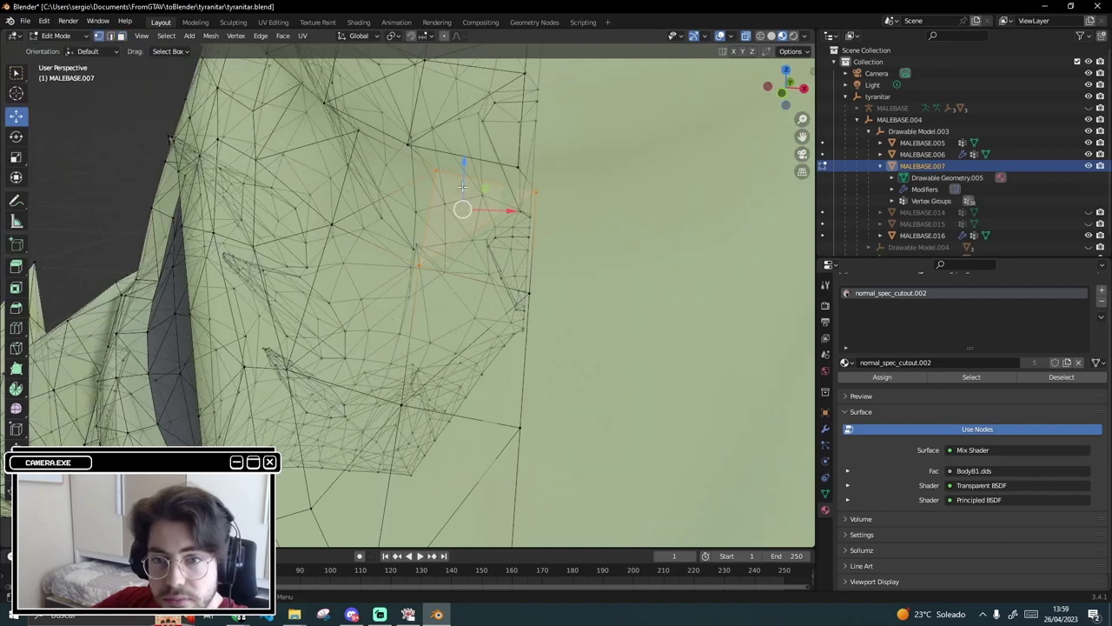
pyautogui.moveTo(463, 186)
pyautogui.mouseDown(button='middle')
pyautogui.moveTo(555, 162)
pyautogui.moveTo(518, 209)
pyautogui.mouseUp(button='middle')
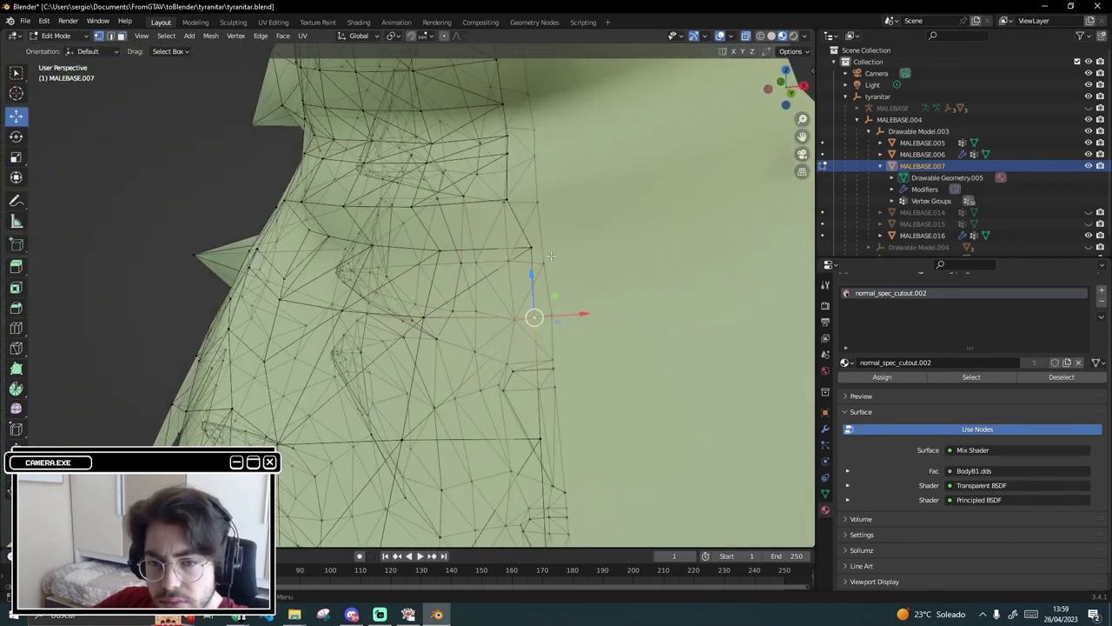
pyautogui.scroll(3, 550, 255)
pyautogui.scroll(2, 608, 330)
pyautogui.press('Tab')
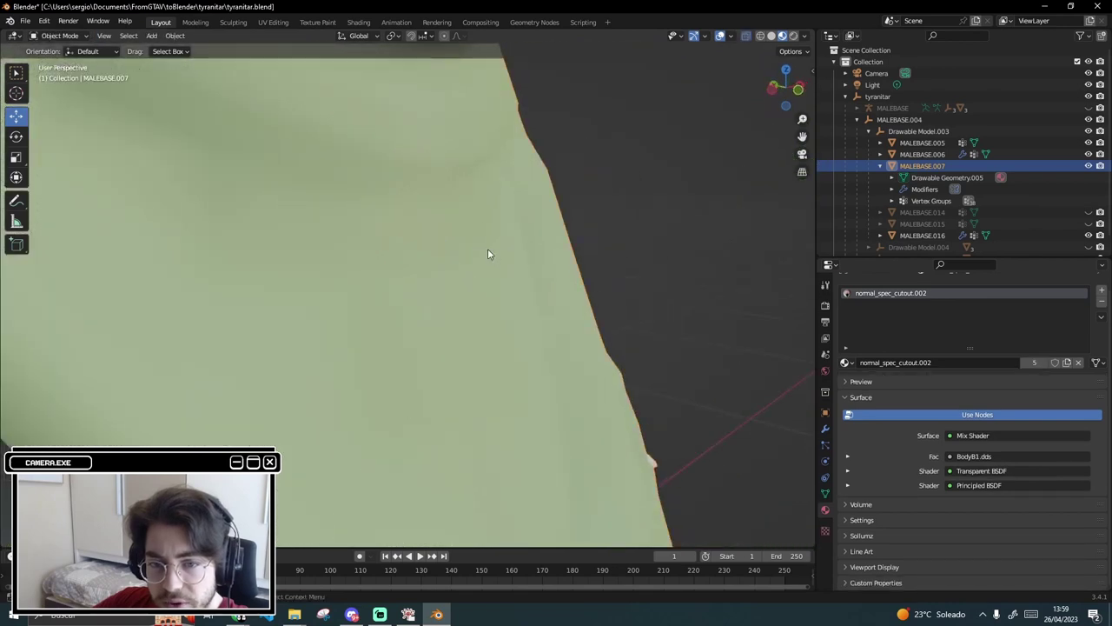
pyautogui.moveTo(487, 249)
pyautogui.mouseDown(button='middle')
pyautogui.moveTo(402, 229)
pyautogui.moveTo(482, 244)
pyautogui.moveTo(466, 299)
pyautogui.moveTo(477, 291)
pyautogui.mouseUp(button='middle')
pyautogui.scroll(-3, 403, 228)
# - Return to Edit Mode, frame the chest faces and turn X-ray off
pyautogui.press('Tab')
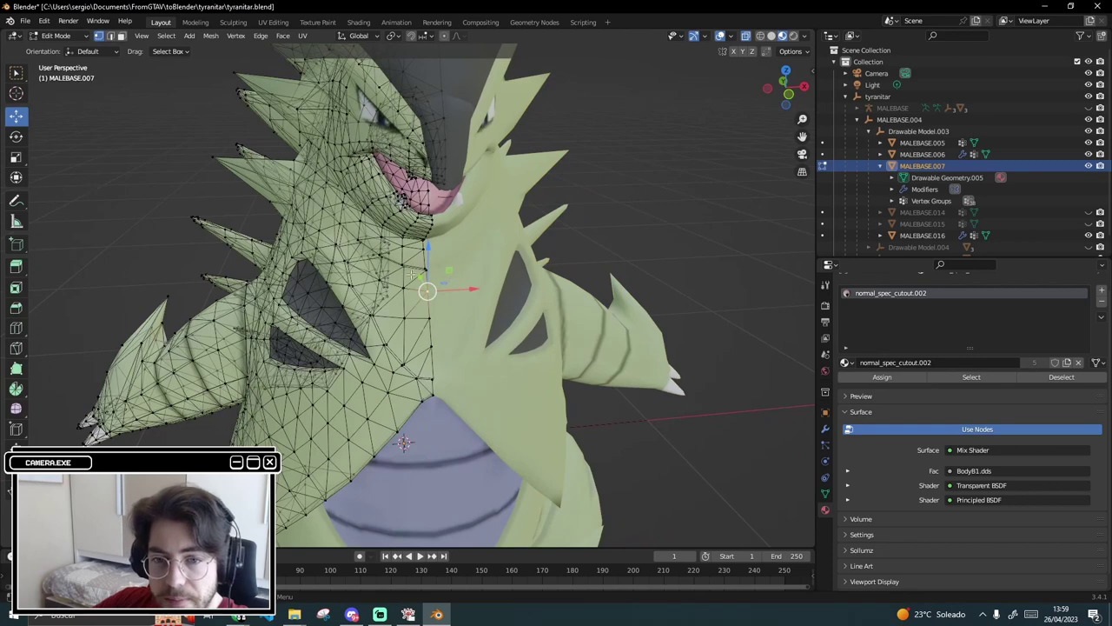
pyautogui.scroll(3, 427, 290)
pyautogui.scroll(2, 426, 285)
pyautogui.moveTo(429, 288); pyautogui.dragTo(423, 250, button='middle')
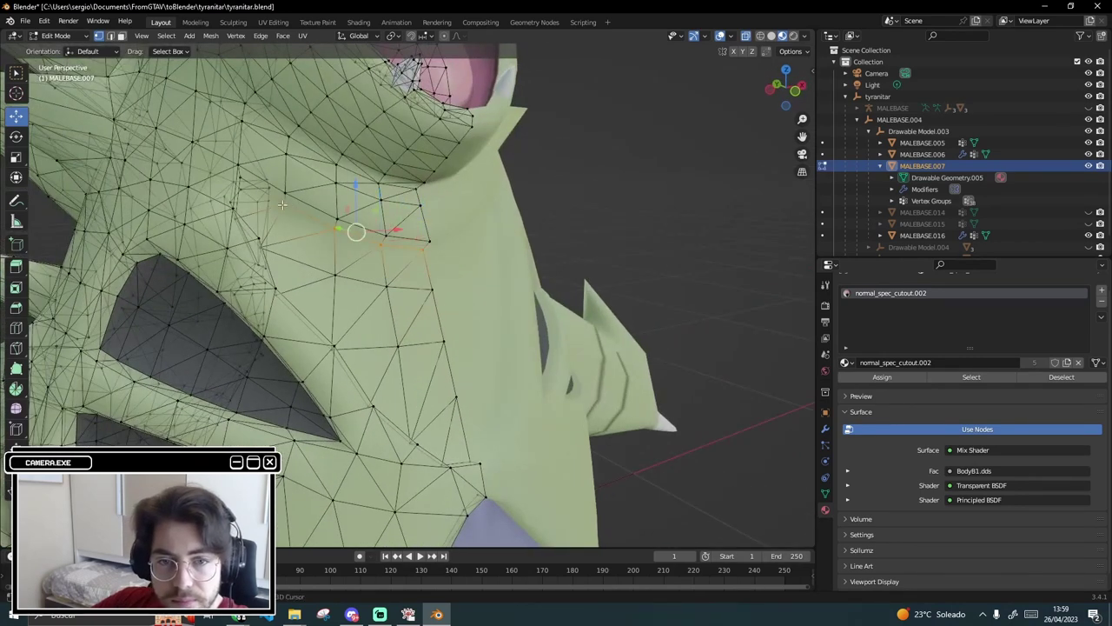
pyautogui.moveTo(282, 204); pyautogui.dragTo(270, 192, button='middle')
pyautogui.moveTo(339, 212); pyautogui.dragTo(773, 96, button='middle')
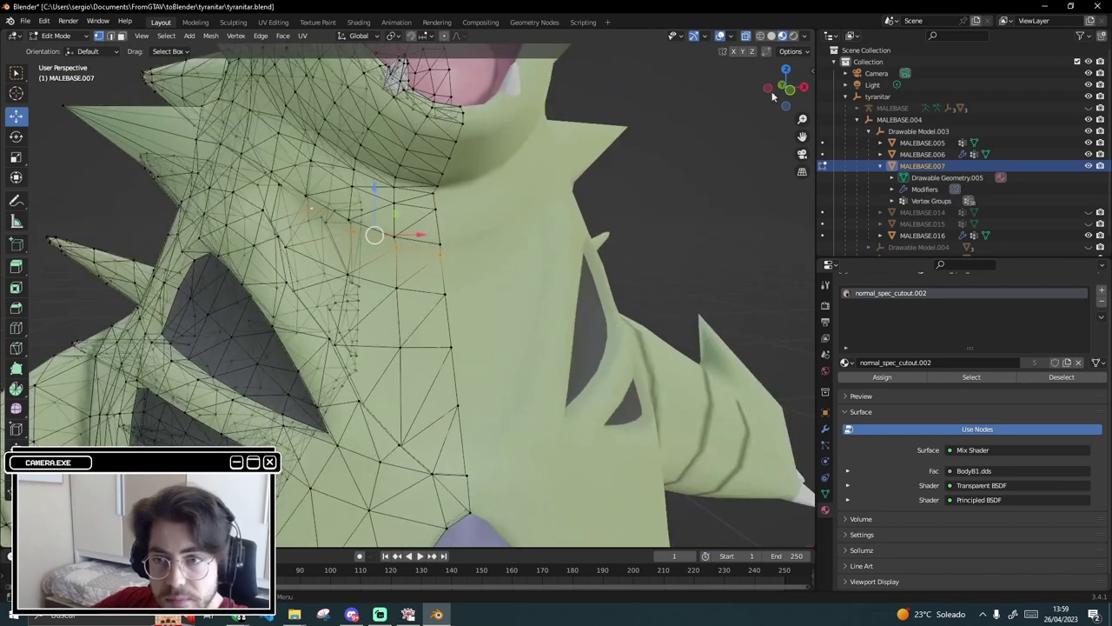
pyautogui.click(746, 39)
# - Orbit around the neck to review the selected chest-marking faces
pyautogui.moveTo(374, 235)
pyautogui.mouseDown(button='middle')
pyautogui.moveTo(351, 212)
pyautogui.moveTo(355, 197)
pyautogui.moveTo(322, 226)
pyautogui.mouseUp(button='middle')
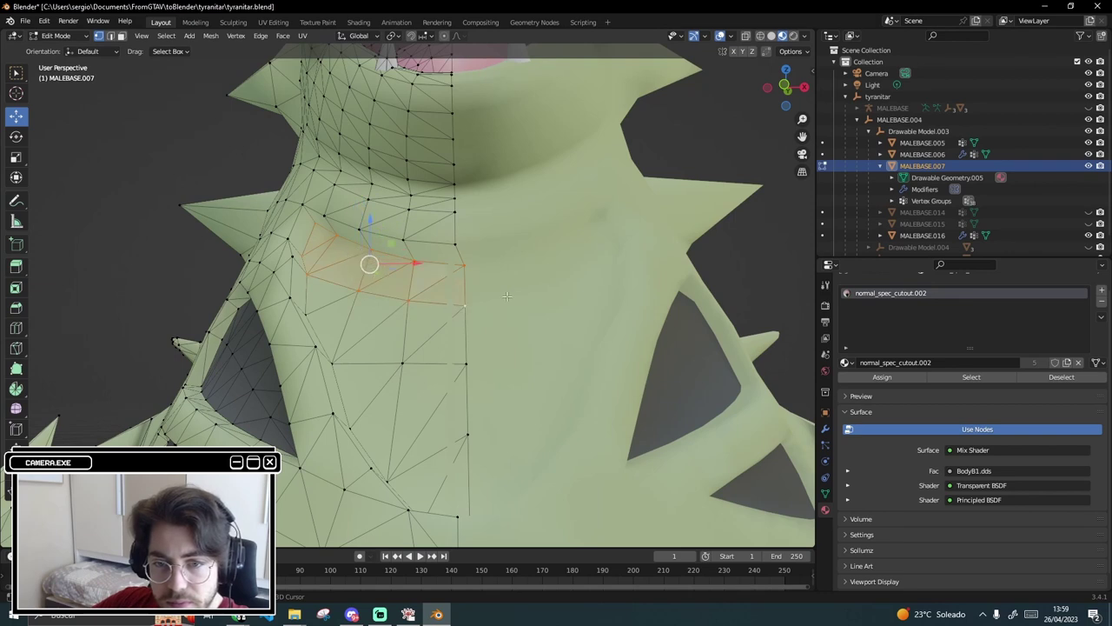
pyautogui.moveTo(507, 296); pyautogui.dragTo(443, 373, button='middle')
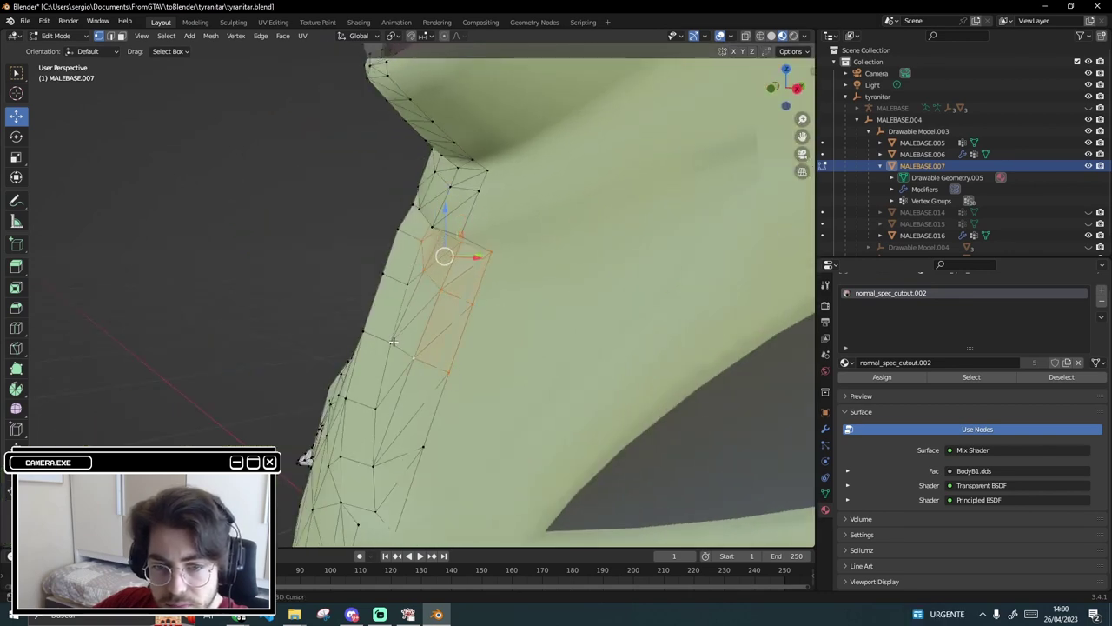
pyautogui.scroll(-3, 475, 286)
pyautogui.moveTo(470, 348); pyautogui.dragTo(459, 406, button='middle')
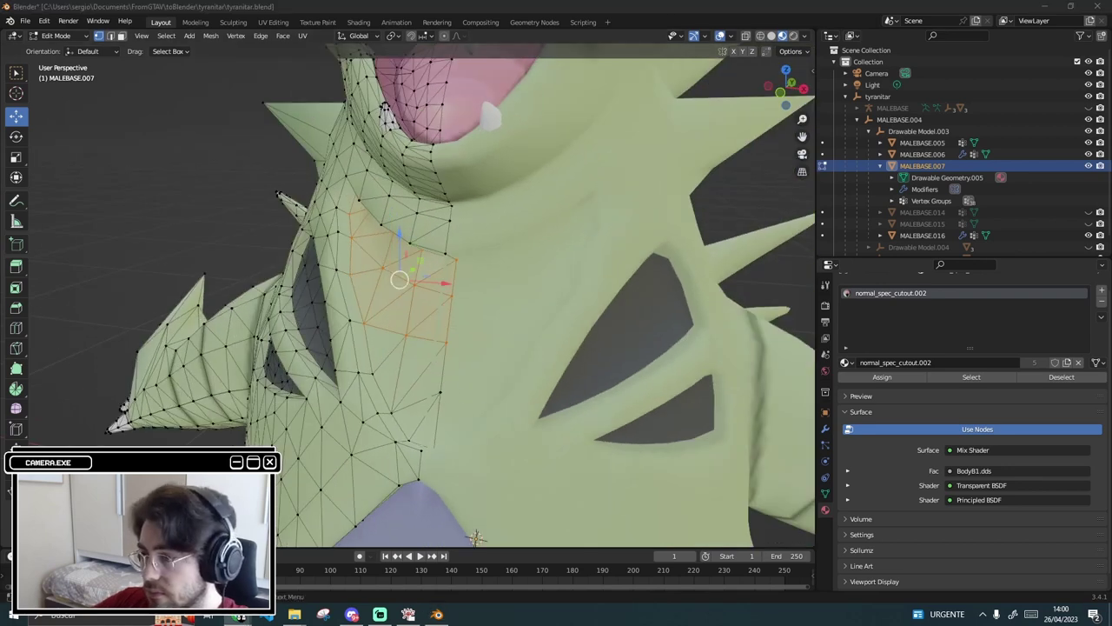
pyautogui.scroll(2, 521, 319)
pyautogui.moveTo(521, 319)
pyautogui.mouseDown(button='middle')
pyautogui.moveTo(348, 303)
pyautogui.moveTo(393, 332)
pyautogui.mouseUp(button='middle')
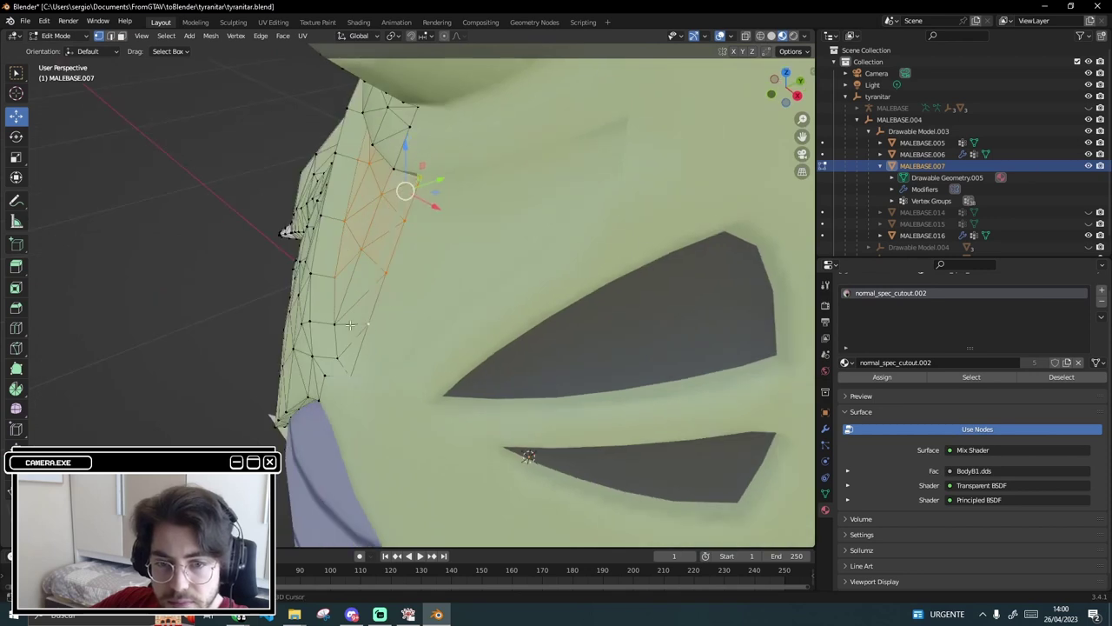
pyautogui.moveTo(354, 375)
pyautogui.mouseDown(button='middle')
pyautogui.moveTo(444, 429)
pyautogui.moveTo(438, 293)
pyautogui.mouseUp(button='middle')
# - In UV Editing, move the chest faces' UV island onto a dark BodyB1.dds marking and shrink it
pyautogui.click(273, 22)
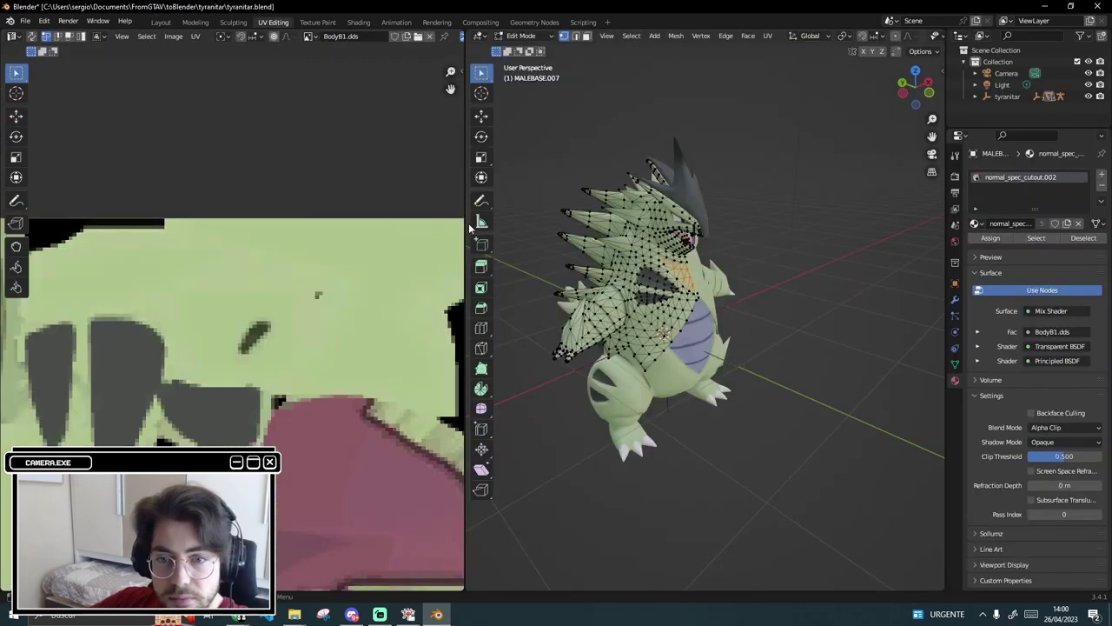
pyautogui.scroll(-3, 739, 330)
pyautogui.moveTo(739, 330); pyautogui.dragTo(783, 331, button='middle')
pyautogui.scroll(3, 798, 328)
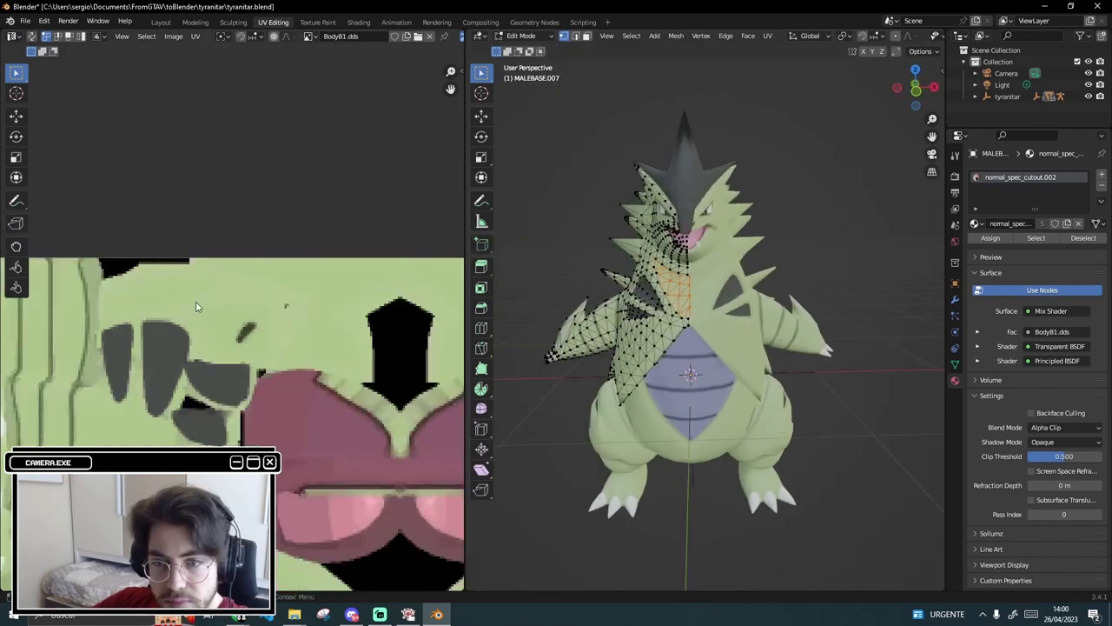
pyautogui.scroll(-8, 272, 213)
pyautogui.press('a')
pyautogui.press('g')
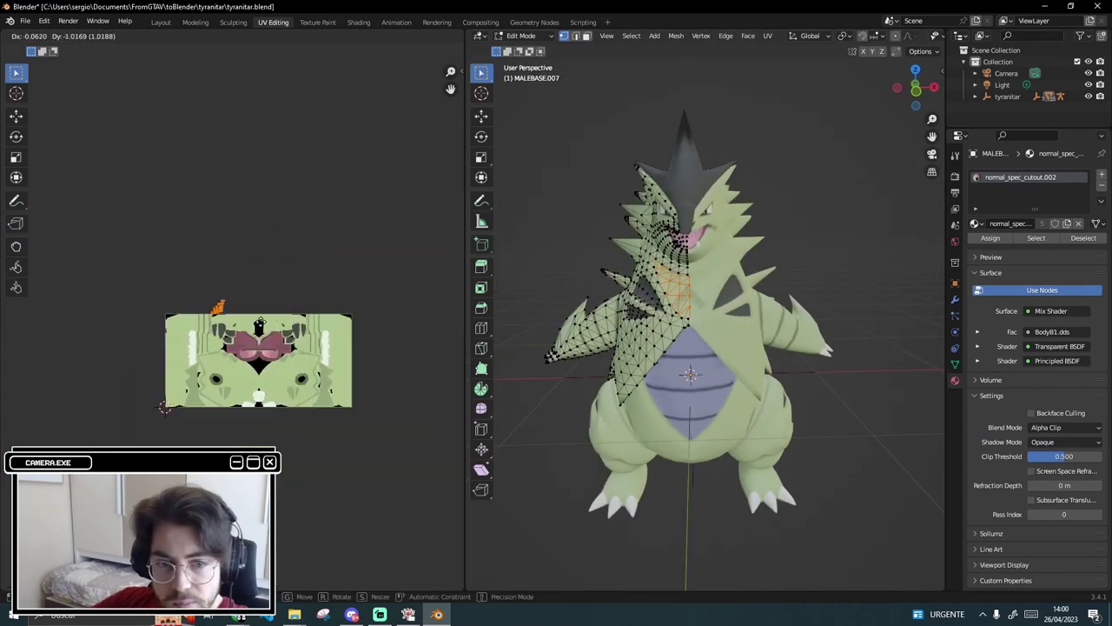
pyautogui.scroll(5, 259, 326)
pyautogui.scroll(2, 265, 336)
pyautogui.press('s')
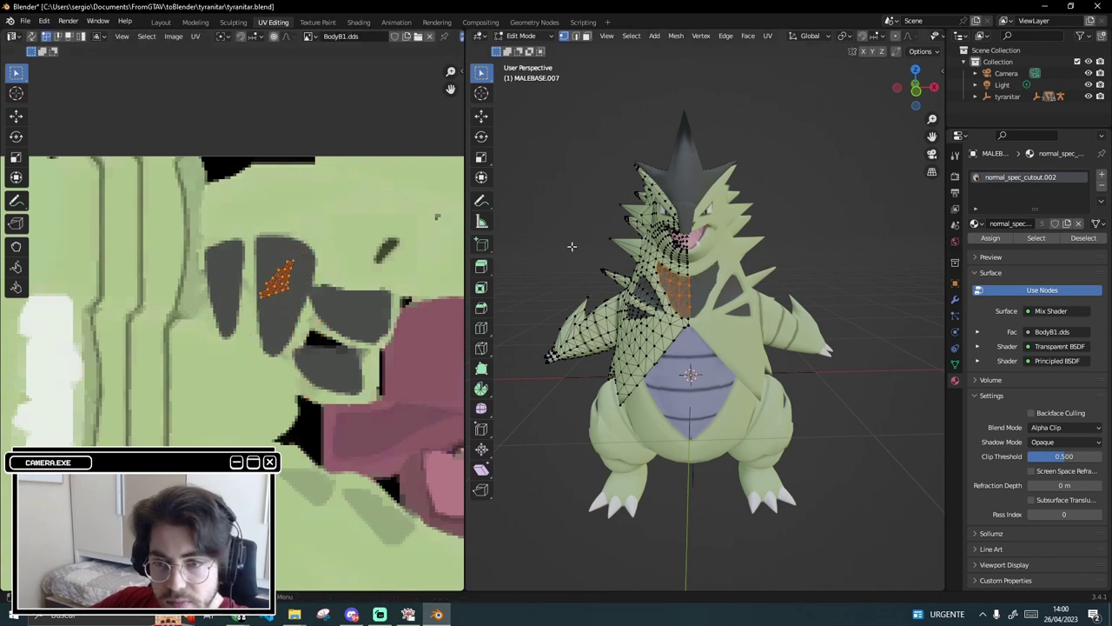
# - Return to Object Mode and orbit to view the whole model
pyautogui.press('Tab')
pyautogui.moveTo(799, 255); pyautogui.dragTo(843, 253, button='middle')
pyautogui.scroll(-3, 843, 252)
pyautogui.moveTo(776, 246)
pyautogui.mouseDown(button='middle')
pyautogui.moveTo(719, 242)
pyautogui.moveTo(738, 258)
pyautogui.moveTo(827, 273)
pyautogui.moveTo(721, 266)
pyautogui.moveTo(817, 261)
pyautogui.mouseUp(button='middle')
pyautogui.scroll(2, 772, 263)
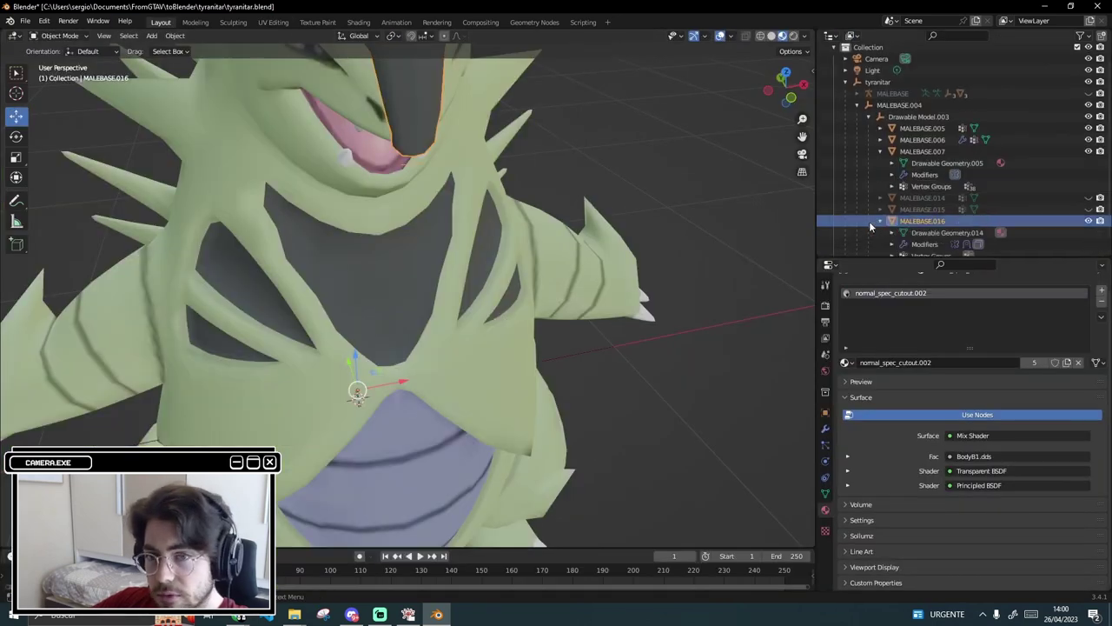
# - Extrude the selected MALEBASE.007 chest faces a small distance along Y
pyautogui.scroll(-3, 489, 217)
pyautogui.moveTo(490, 218)
pyautogui.mouseDown(button='middle')
pyautogui.moveTo(648, 192)
pyautogui.moveTo(532, 328)
pyautogui.mouseUp(button='middle')
pyautogui.click(464, 216)
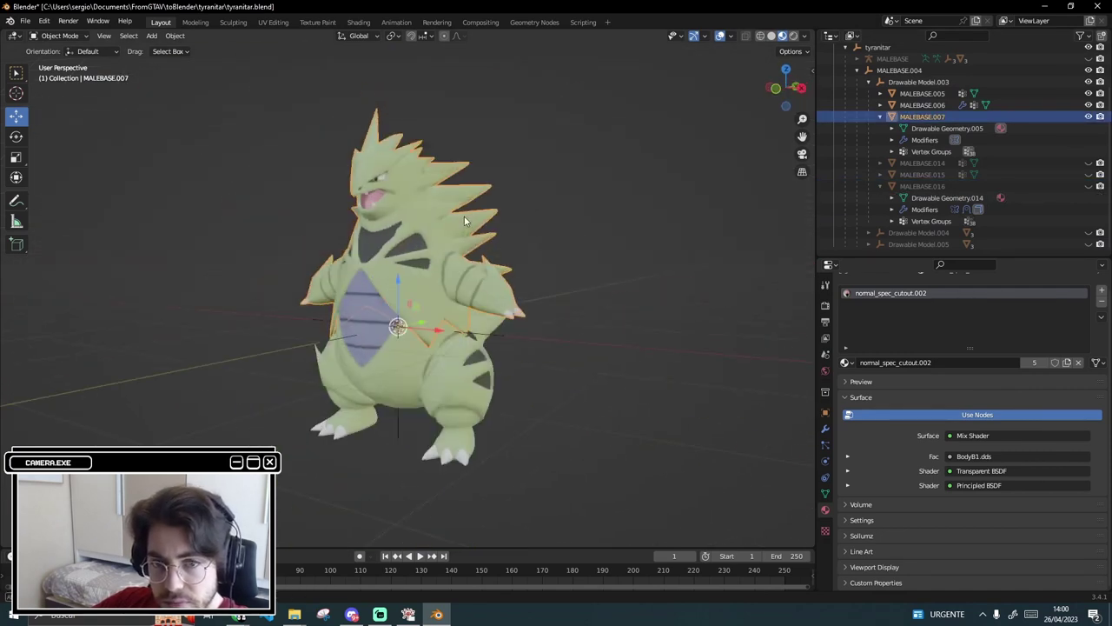
pyautogui.press('Tab')
pyautogui.scroll(5, 464, 216)
pyautogui.moveTo(464, 216); pyautogui.dragTo(486, 221, button='middle')
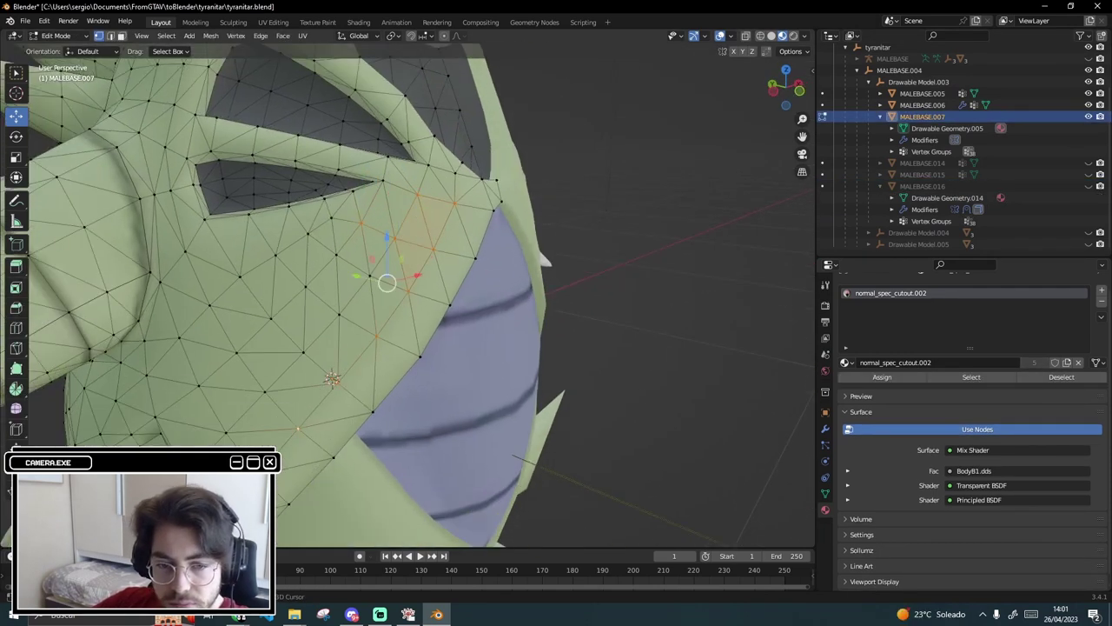
pyautogui.moveTo(347, 328)
pyautogui.mouseDown(button='middle')
pyautogui.moveTo(487, 287)
pyautogui.moveTo(579, 291)
pyautogui.mouseUp(button='middle')
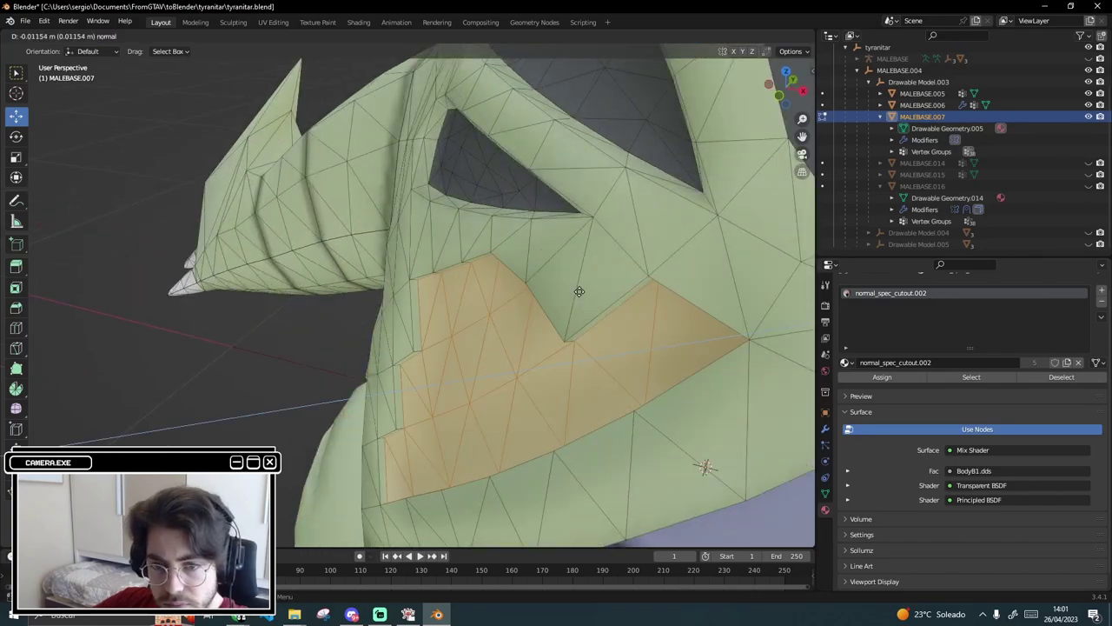
pyautogui.press('e')
pyautogui.press('y')
pyautogui.click(475, 265)
pyautogui.moveTo(476, 264)
pyautogui.mouseDown(button='middle')
pyautogui.moveTo(438, 162)
pyautogui.moveTo(462, 352)
pyautogui.moveTo(556, 260)
pyautogui.mouseUp(button='middle')
# - Reselect MALEBASE.007 in Edit Mode and add another chest face to the selection
pyautogui.scroll(-5, 588, 229)
pyautogui.scroll(5, 588, 230)
pyautogui.press('Tab')
pyautogui.click(610, 280)
pyautogui.click(428, 219)
pyautogui.press('Tab')
pyautogui.scroll(3, 428, 219)
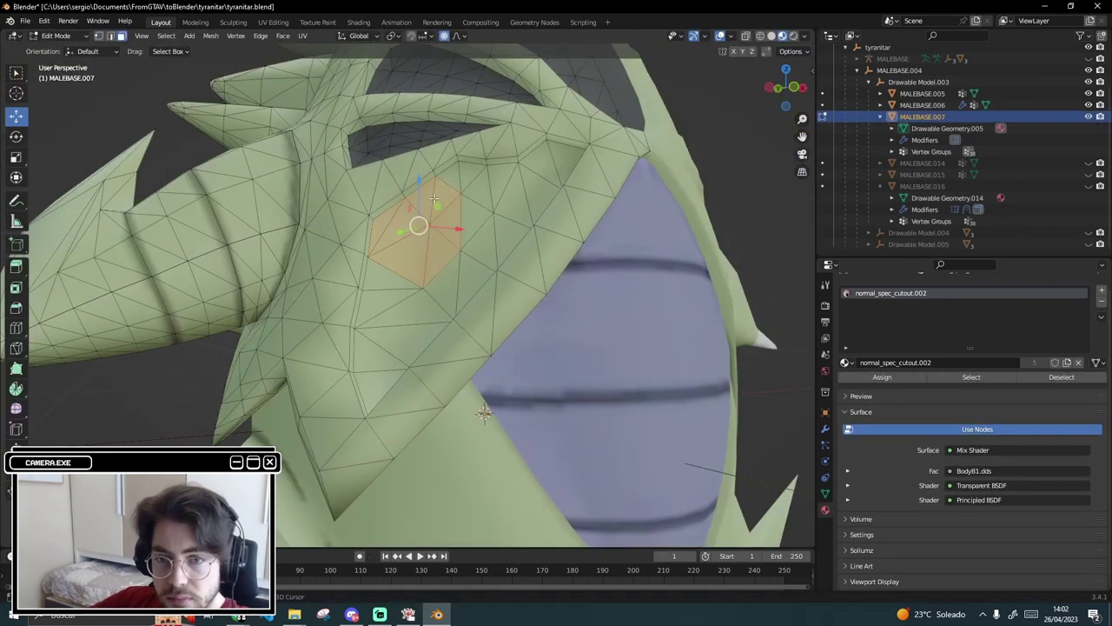
pyautogui.keyDown('shift'); pyautogui.click(453, 203); pyautogui.keyUp('shift')
pyautogui.moveTo(454, 203); pyautogui.dragTo(491, 214, button='middle')
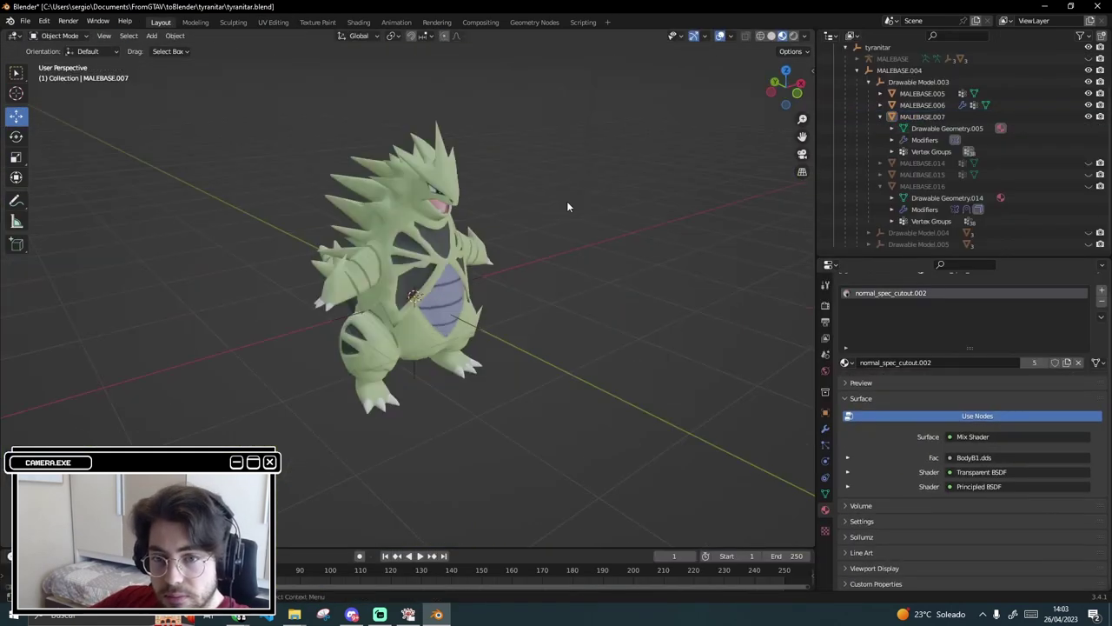
# - Select the claw-tip faces of belly piece MALEBASE.006 in Edit Mode
pyautogui.moveTo(566, 207)
pyautogui.mouseDown(button='middle')
pyautogui.moveTo(412, 162)
pyautogui.moveTo(352, 127)
pyautogui.moveTo(382, 165)
pyautogui.mouseUp(button='middle')
pyautogui.moveTo(494, 327); pyautogui.dragTo(467, 224, button='middle')
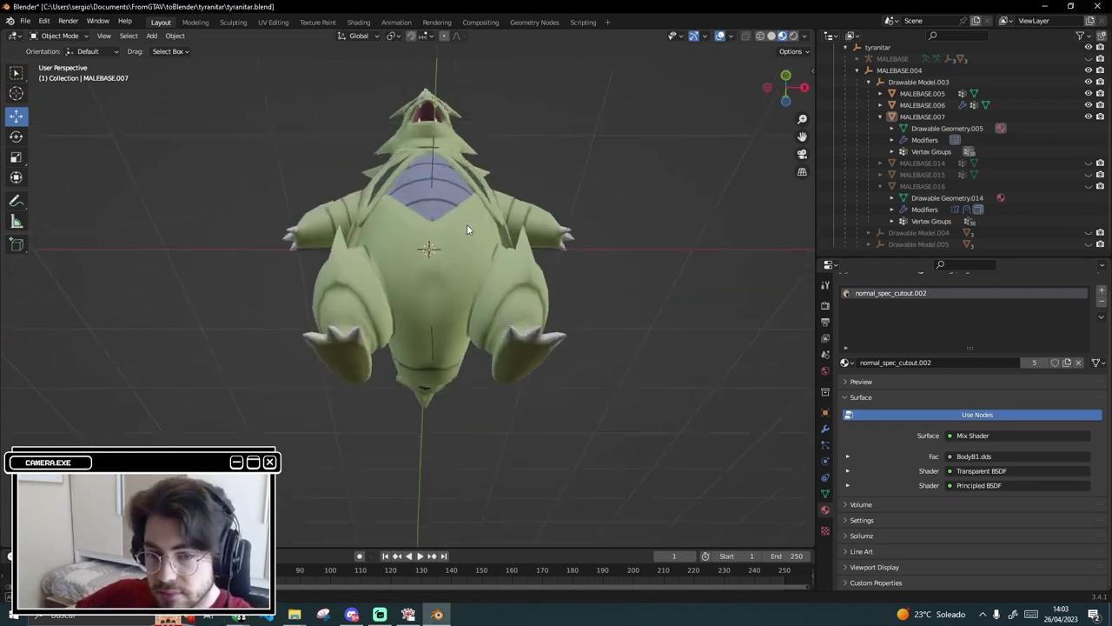
pyautogui.click(467, 225)
pyautogui.press('Tab')
pyautogui.scroll(3, 677, 308)
pyautogui.moveTo(677, 308); pyautogui.dragTo(479, 259, button='middle')
pyautogui.scroll(4, 539, 278)
pyautogui.press('l')
# - Inspect the claw tip's UVs on BodyA1, then leave Edit Mode and return to Layout
pyautogui.click(273, 21)
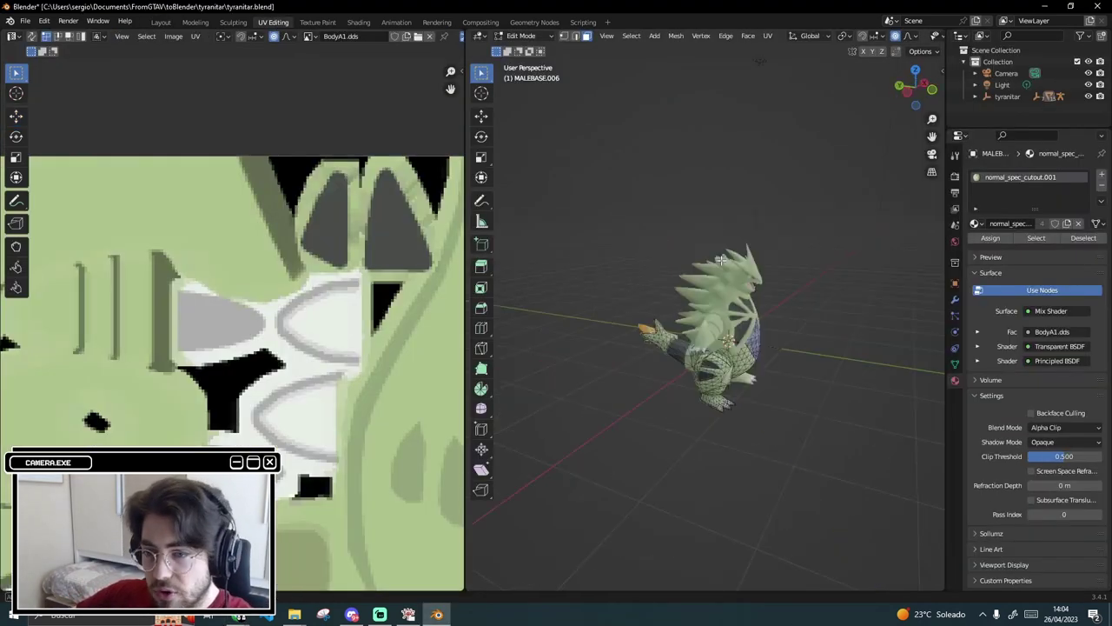
pyautogui.scroll(-4, 232, 272)
pyautogui.scroll(5, 331, 269)
pyautogui.scroll(-1, 331, 270)
pyautogui.press('Tab')
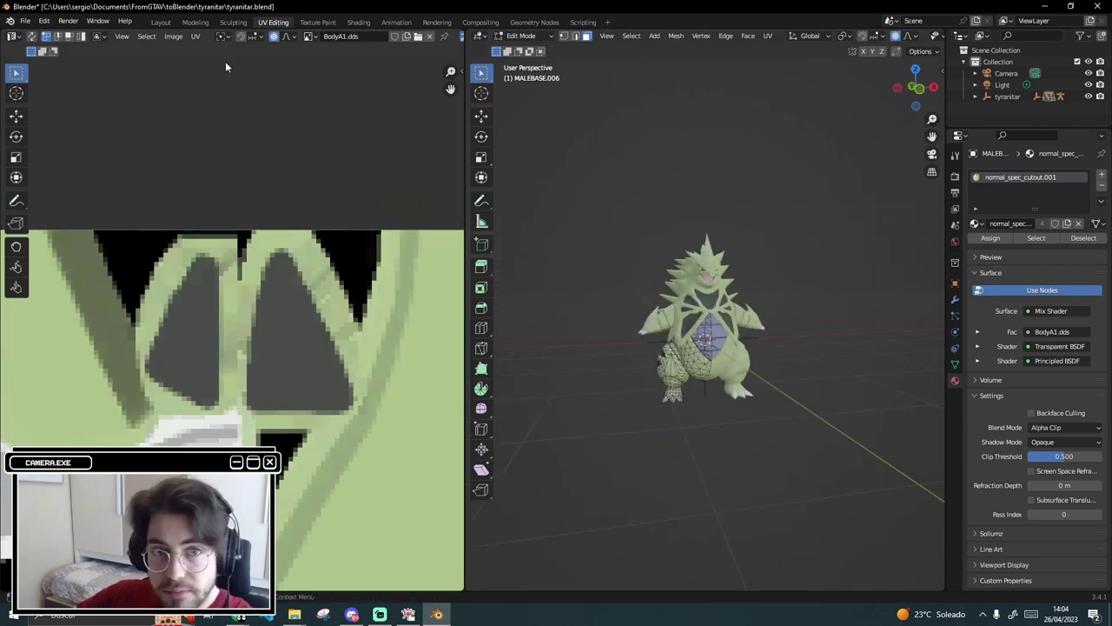
pyautogui.click(161, 22)
# - Select body mesh MALEBASE.007 from a side view and enter Edit Mode
pyautogui.scroll(-5, 364, 292)
pyautogui.moveTo(572, 279)
pyautogui.mouseDown(button='middle')
pyautogui.moveTo(532, 304)
pyautogui.moveTo(462, 243)
pyautogui.moveTo(530, 231)
pyautogui.moveTo(706, 260)
pyautogui.moveTo(511, 206)
pyautogui.moveTo(749, 217)
pyautogui.moveTo(417, 261)
pyautogui.moveTo(367, 339)
pyautogui.mouseUp(button='middle')
pyautogui.click(536, 254)
pyautogui.press('Tab')
pyautogui.scroll(5, 485, 236)
# - Sink the upper-arm band faces into the body with proportional editing enabled
pyautogui.moveTo(368, 338); pyautogui.dragTo(348, 301)
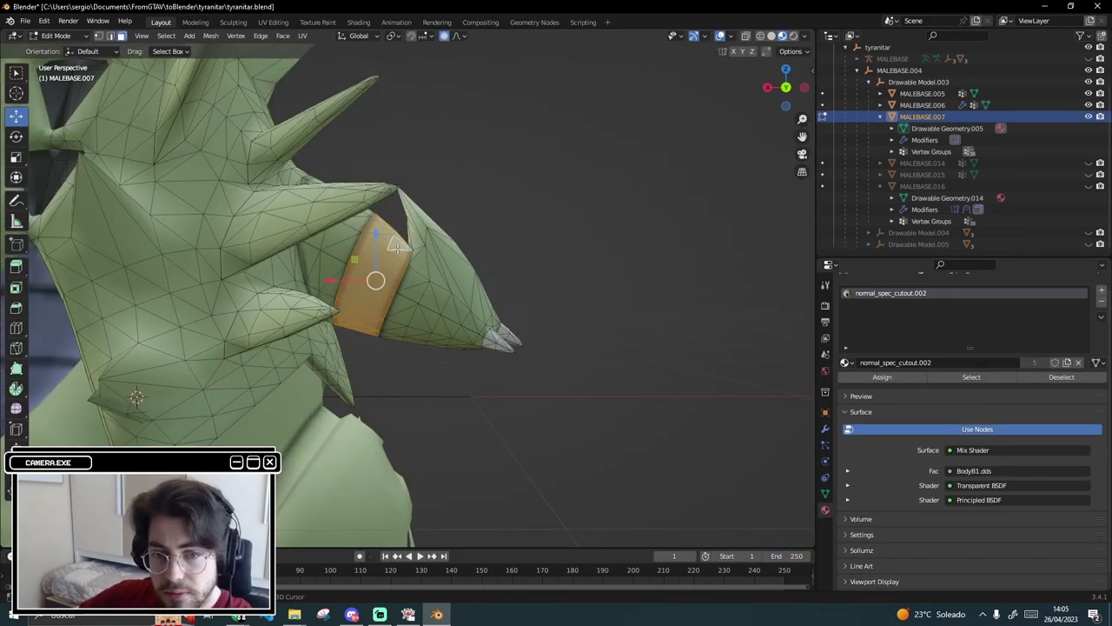
pyautogui.moveTo(397, 249)
pyautogui.mouseDown(button='middle')
pyautogui.moveTo(534, 186)
pyautogui.moveTo(513, 145)
pyautogui.moveTo(576, 191)
pyautogui.moveTo(450, 41)
pyautogui.mouseUp(button='middle')
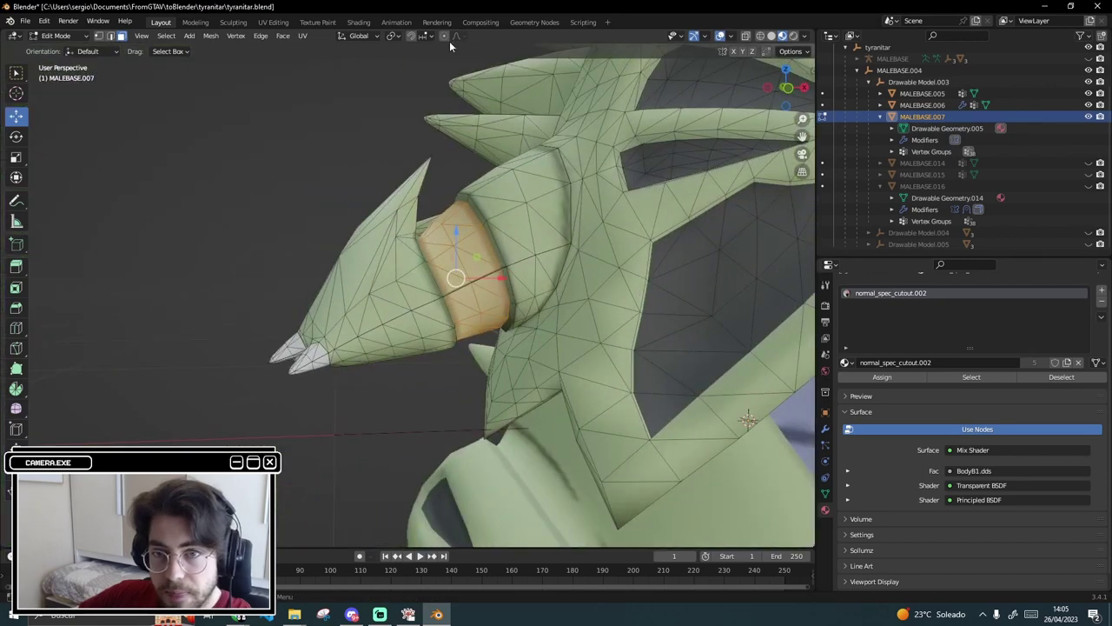
pyautogui.click(449, 41)
pyautogui.press('g')
pyautogui.click(447, 286)
pyautogui.scroll(-4, 470, 287)
pyautogui.scroll(4, 469, 287)
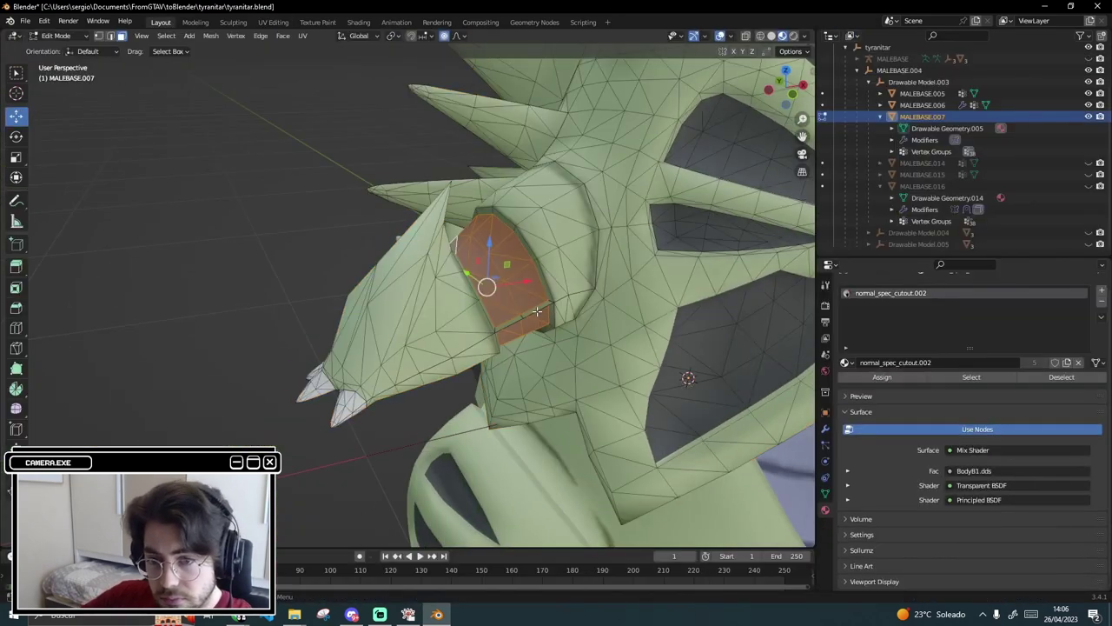
pyautogui.moveTo(537, 310)
pyautogui.mouseDown(button='middle')
pyautogui.moveTo(261, 172)
pyautogui.moveTo(638, 237)
pyautogui.mouseUp(button='middle')
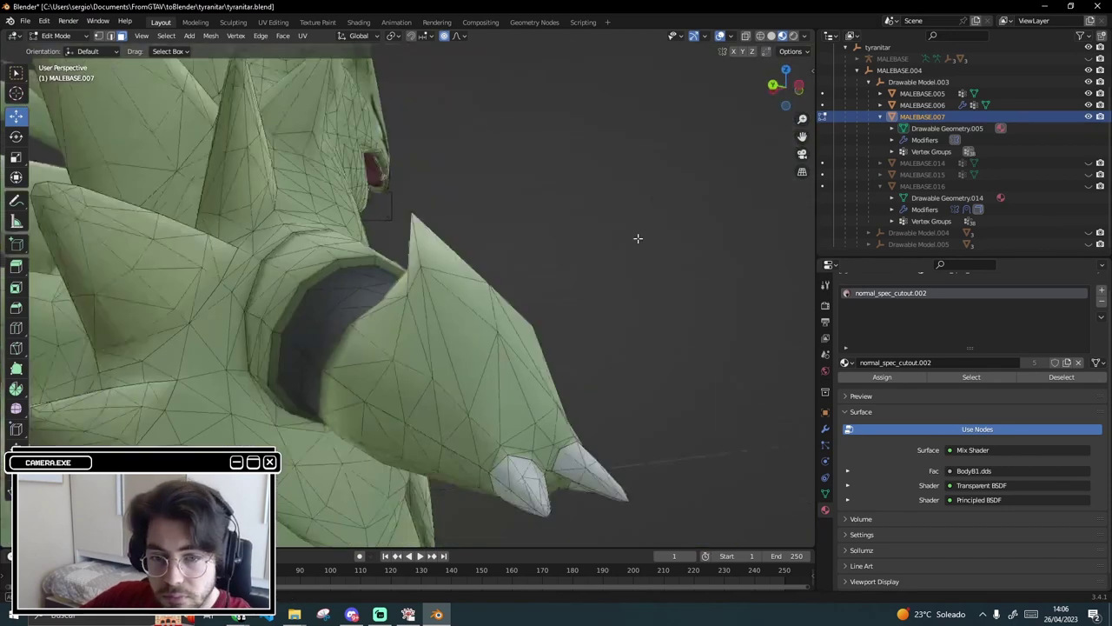
pyautogui.scroll(-5, 638, 237)
# - Select head piece MALEBASE.016 in Object Mode, frame it, and enter Edit Mode
pyautogui.press('Tab')
pyautogui.scroll(-3, 631, 339)
pyautogui.moveTo(599, 360)
pyautogui.mouseDown(button='middle')
pyautogui.moveTo(679, 337)
pyautogui.moveTo(557, 241)
pyautogui.mouseUp(button='middle')
pyautogui.scroll(4, 556, 240)
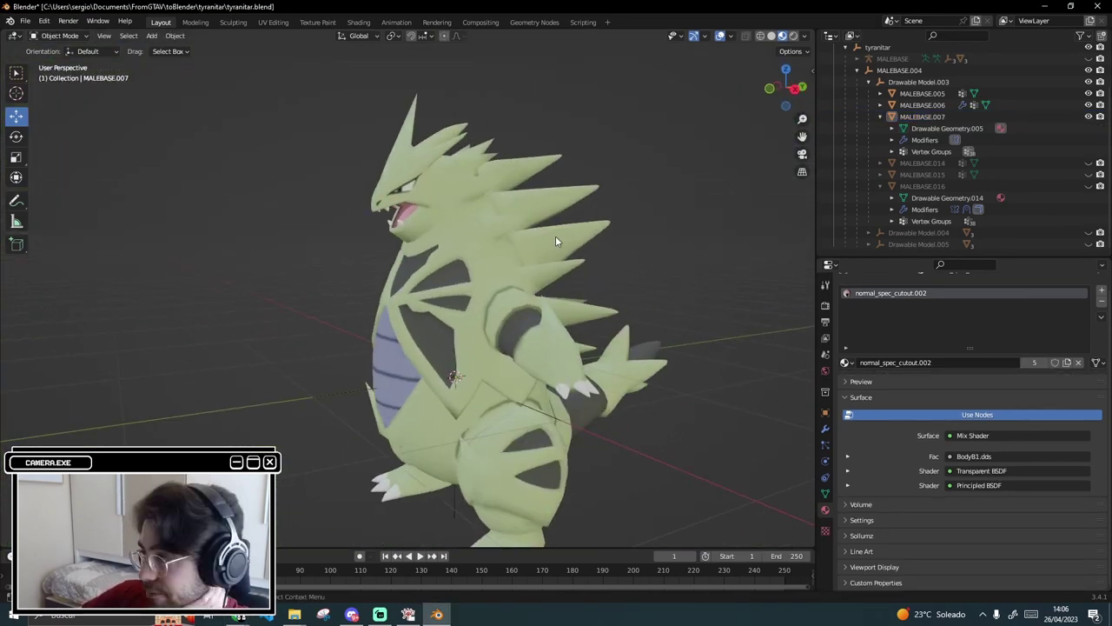
pyautogui.click(1080, 186)
pyautogui.press('KP_Decimal')
pyautogui.press('Tab')
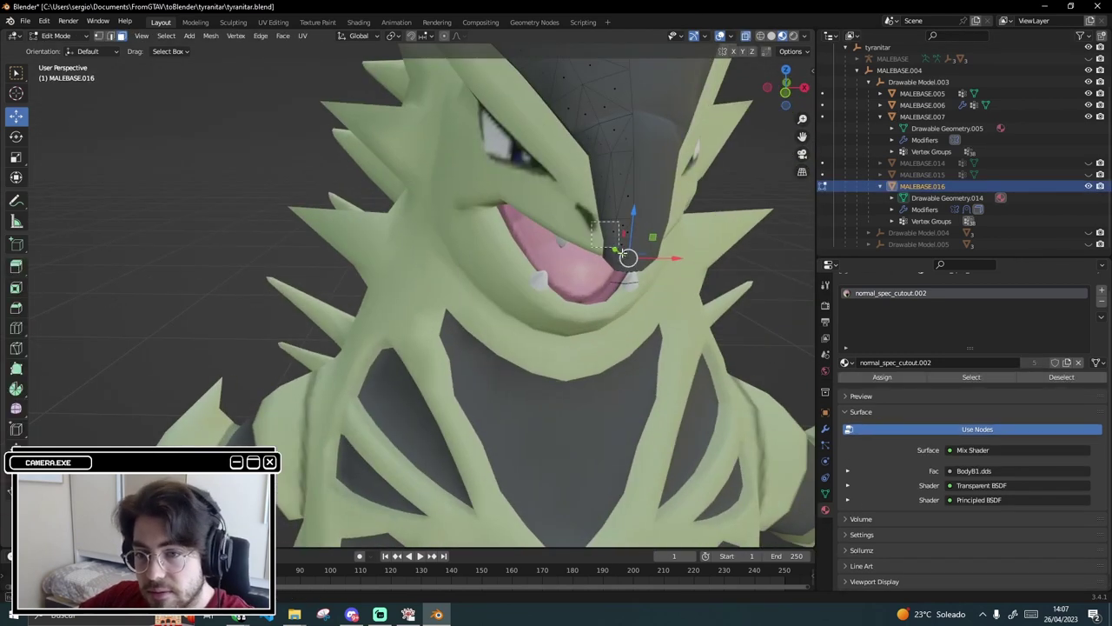
pyautogui.moveTo(609, 244); pyautogui.dragTo(629, 218, button='middle')
# - Toggle head piece MALEBASE.016 in and out of Edit Mode, framing and orbiting it
pyautogui.scroll(-5, 635, 231)
pyautogui.press('Tab')
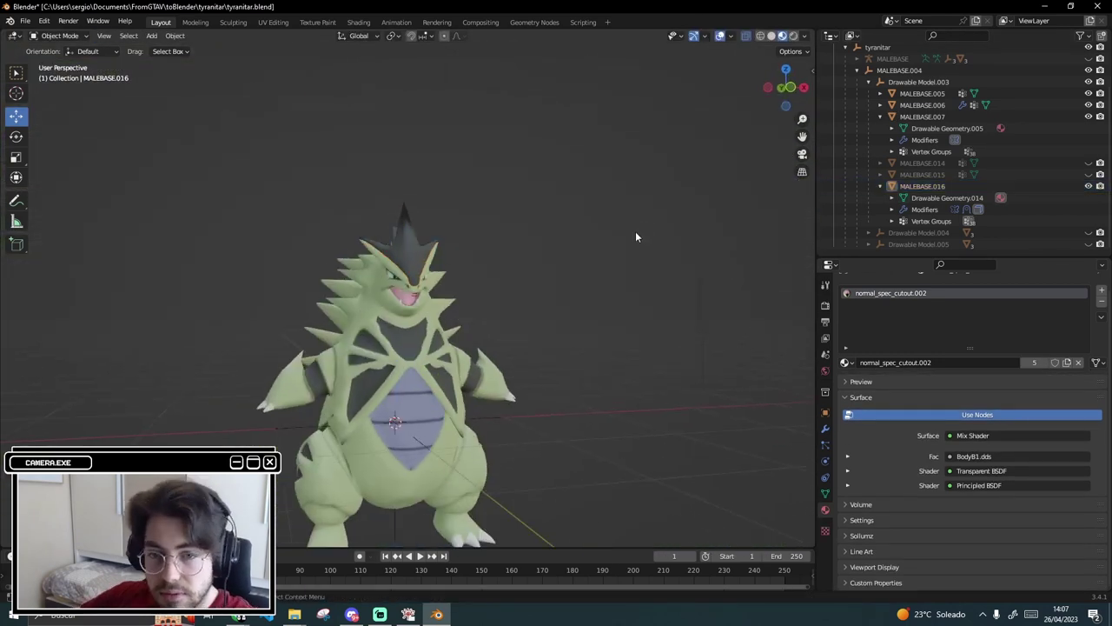
pyautogui.scroll(-2, 539, 232)
pyautogui.press('KP_Decimal')
pyautogui.press('Tab')
pyautogui.moveTo(539, 233)
pyautogui.mouseDown(button='middle')
pyautogui.moveTo(487, 261)
pyautogui.moveTo(556, 278)
pyautogui.moveTo(568, 307)
pyautogui.moveTo(539, 309)
pyautogui.moveTo(662, 221)
pyautogui.moveTo(709, 213)
pyautogui.moveTo(537, 184)
pyautogui.moveTo(371, 207)
pyautogui.moveTo(636, 204)
pyautogui.moveTo(564, 221)
pyautogui.moveTo(502, 303)
pyautogui.mouseUp(button='middle')
pyautogui.hotkey('ctrl', 'z')
pyautogui.hotkey('ctrl', 'z')
pyautogui.hotkey('ctrl', 'z')
pyautogui.scroll(-4, 523, 312)
pyautogui.scroll(2, 663, 221)
pyautogui.scroll(-3, 693, 210)
# - Launch Photoshop through Windows search with 'ph'
pyautogui.press('super')
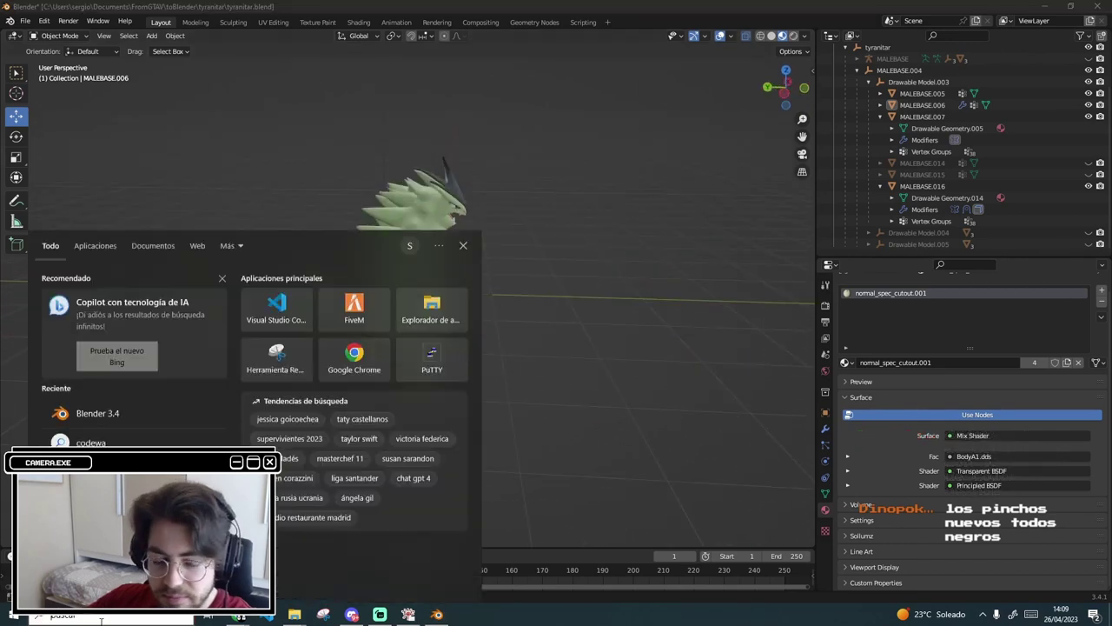
pyautogui.write('ph')
pyautogui.press('Return')
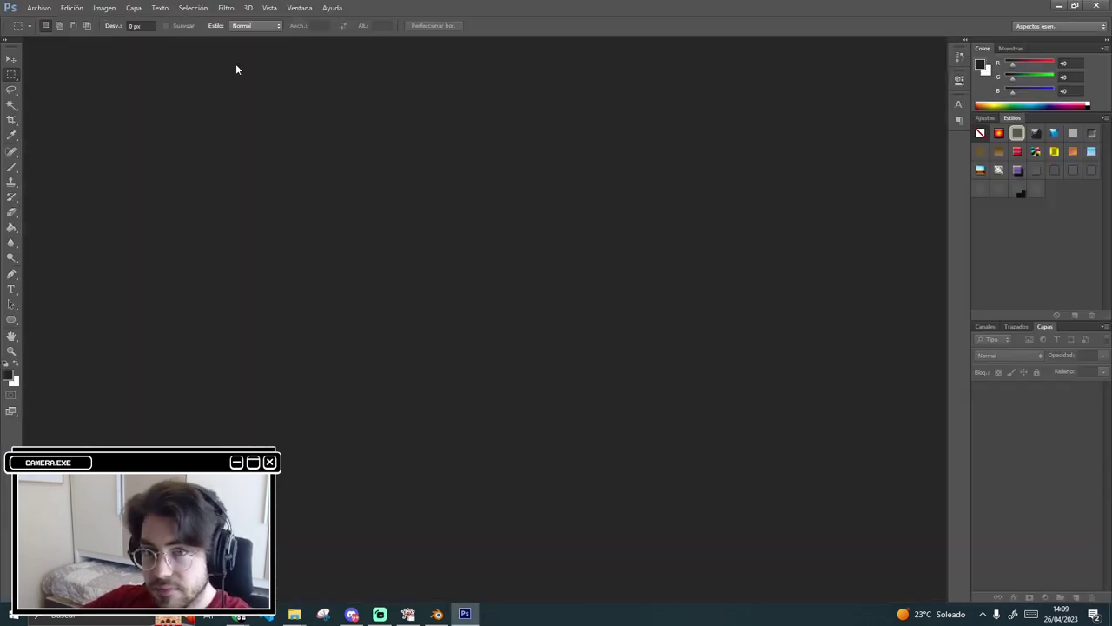
# - Attempt opening a tyranitar DDS texture, dismiss the unsupported-type error, and switch to Chrome
pyautogui.hotkey('ctrl', 'o')
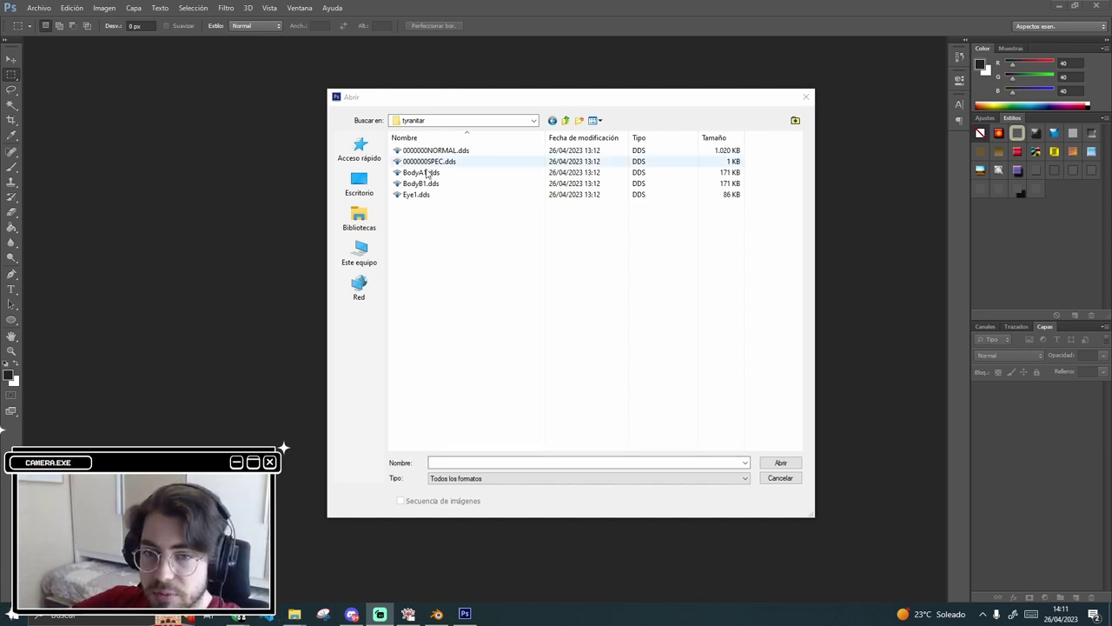
pyautogui.click(779, 461)
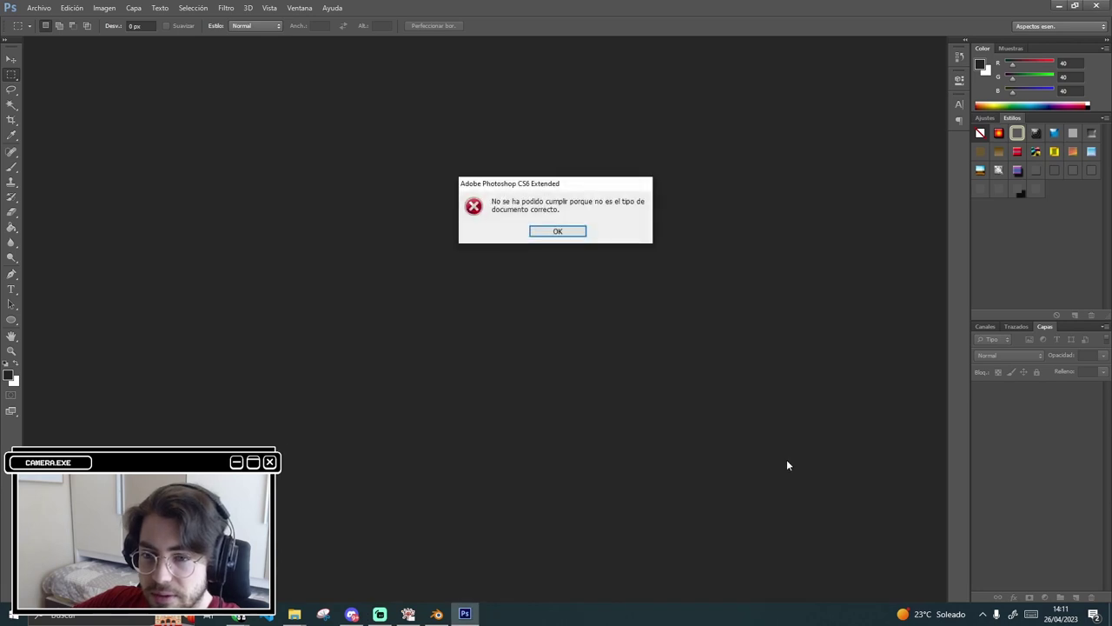
pyautogui.click(572, 234)
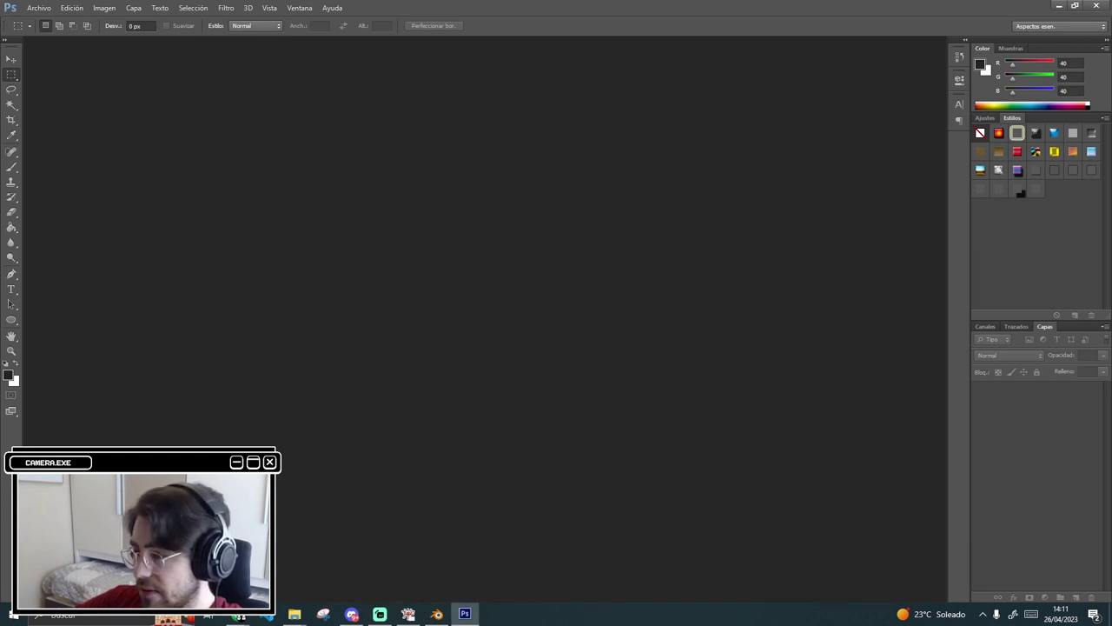
pyautogui.hotkey('alt', 'Tab')
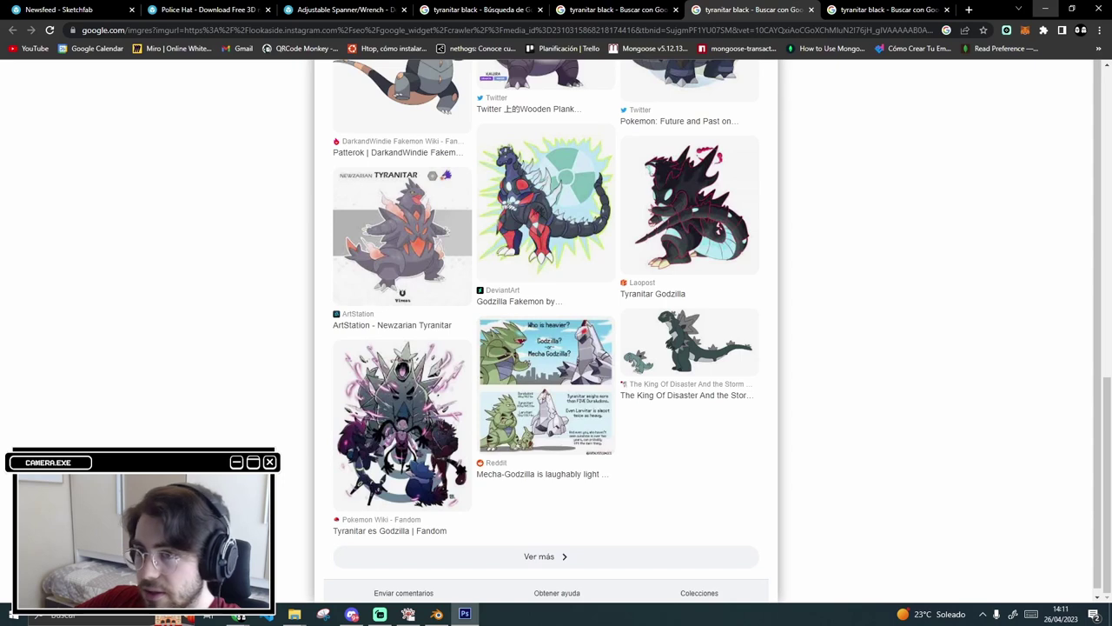
# - Search Chrome for 'dds to png' and open the Convertio DDS to PNG converter
pyautogui.click(971, 10)
pyautogui.write('dds')
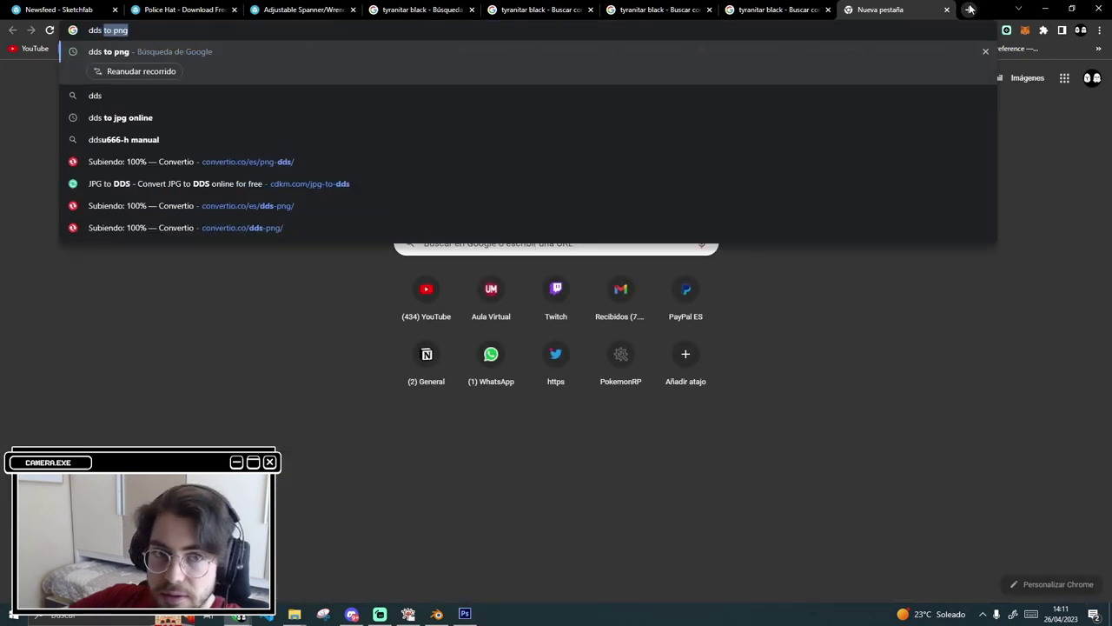
pyautogui.press('Return')
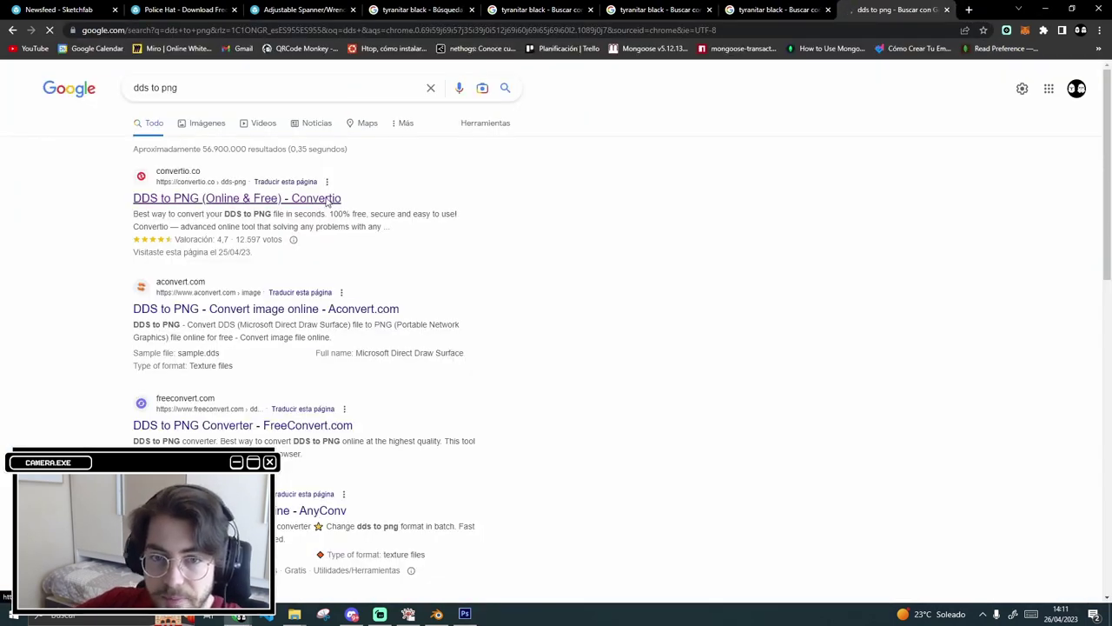
pyautogui.click(328, 201)
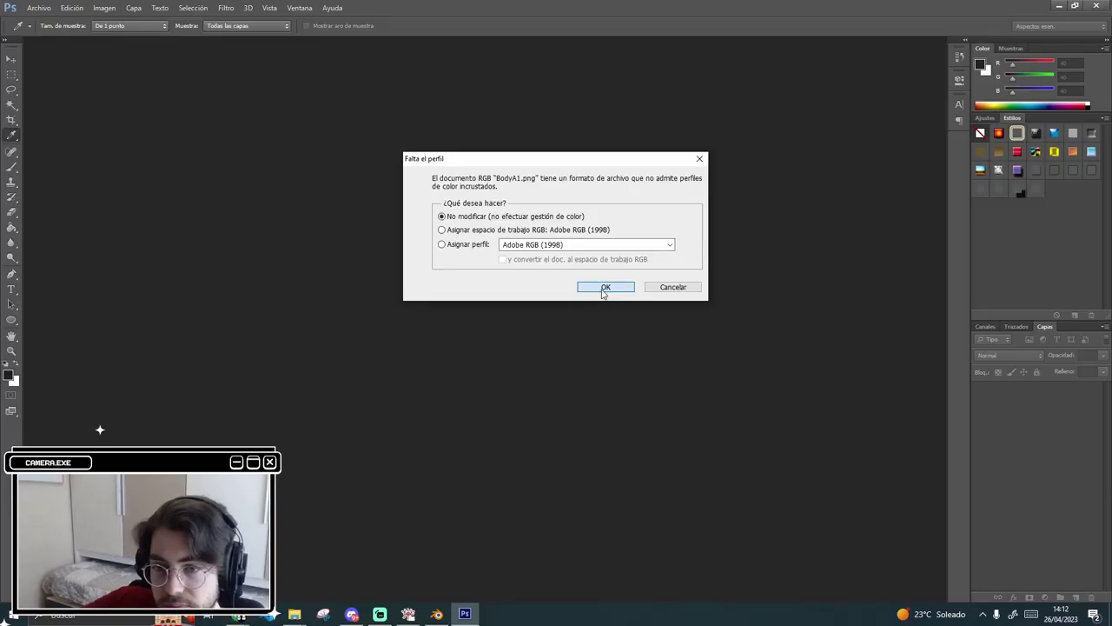
pyautogui.click(603, 287)
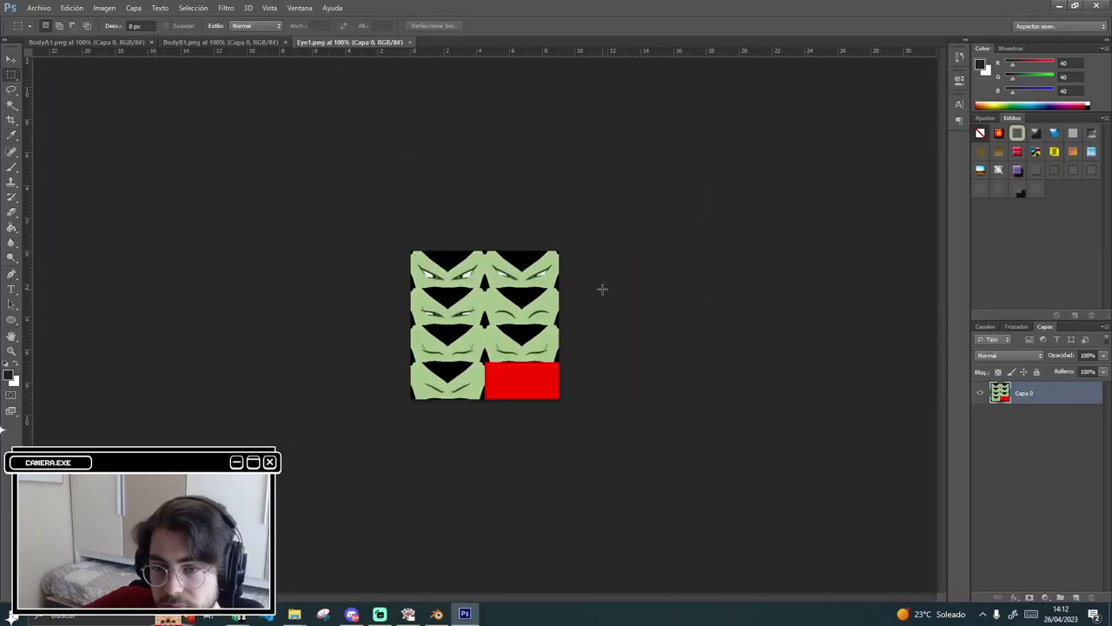
# - On BodyA1.png, add a new layer above the texture and fill it solid black
pyautogui.click(90, 42)
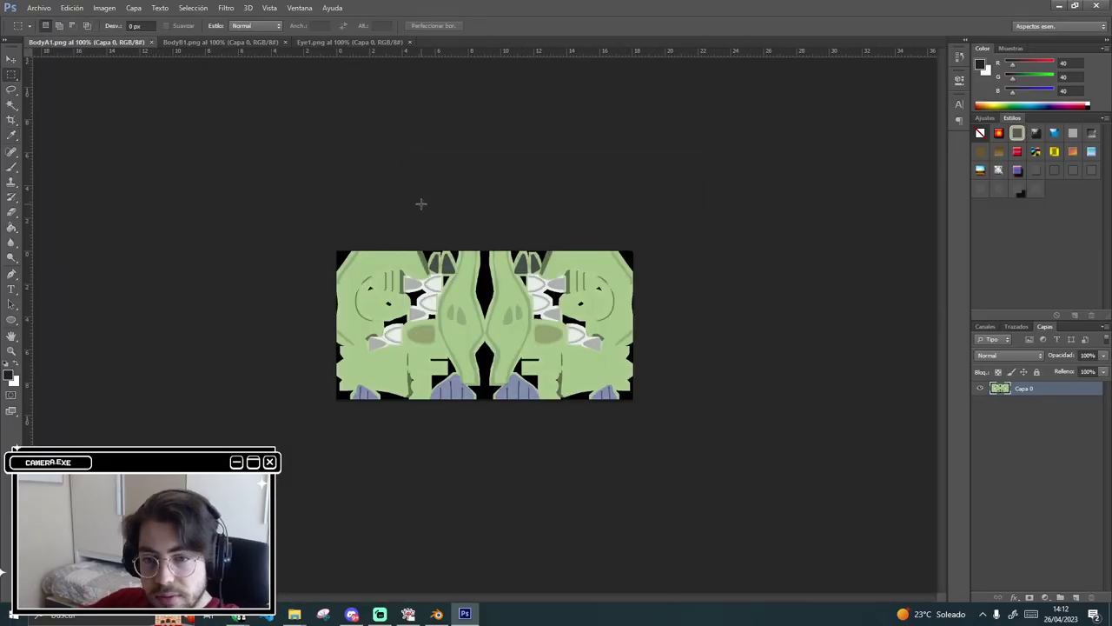
pyautogui.keyDown('alt'); pyautogui.scroll(3, 570, 222); pyautogui.keyUp('alt')
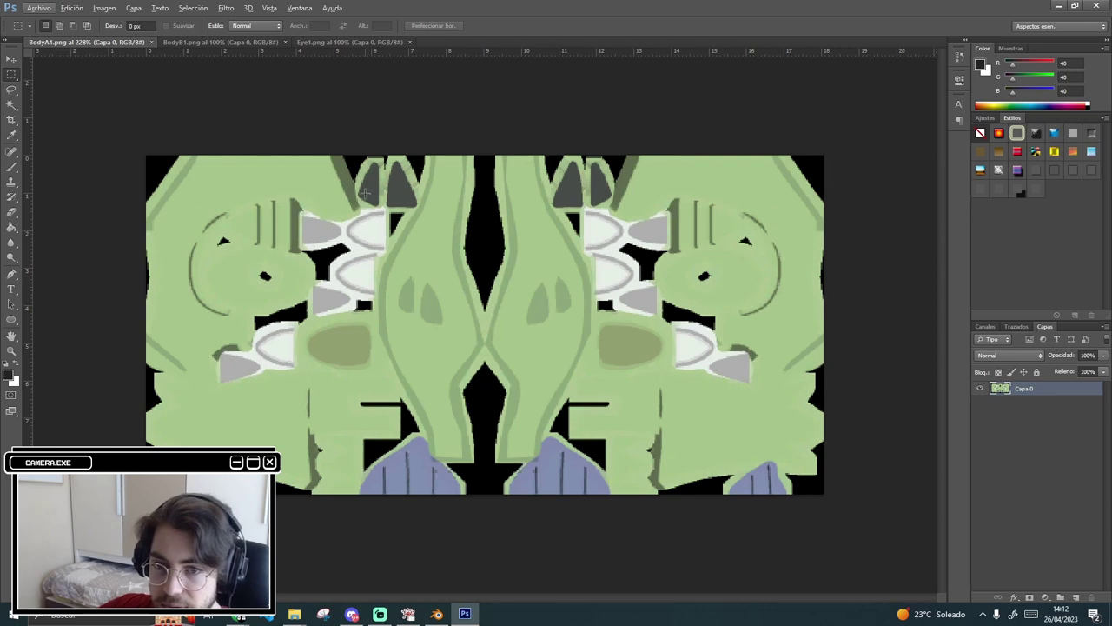
pyautogui.keyDown('alt'); pyautogui.scroll(2, 399, 178); pyautogui.keyUp('alt')
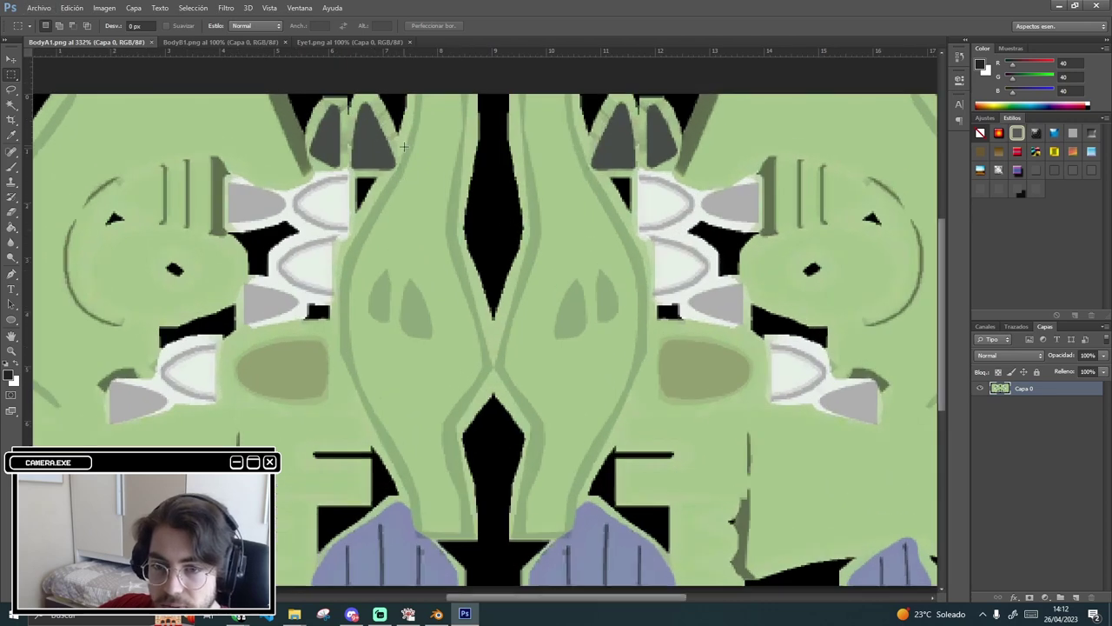
pyautogui.keyDown('alt'); pyautogui.scroll(-1, 405, 152); pyautogui.keyUp('alt')
pyautogui.click(1075, 598)
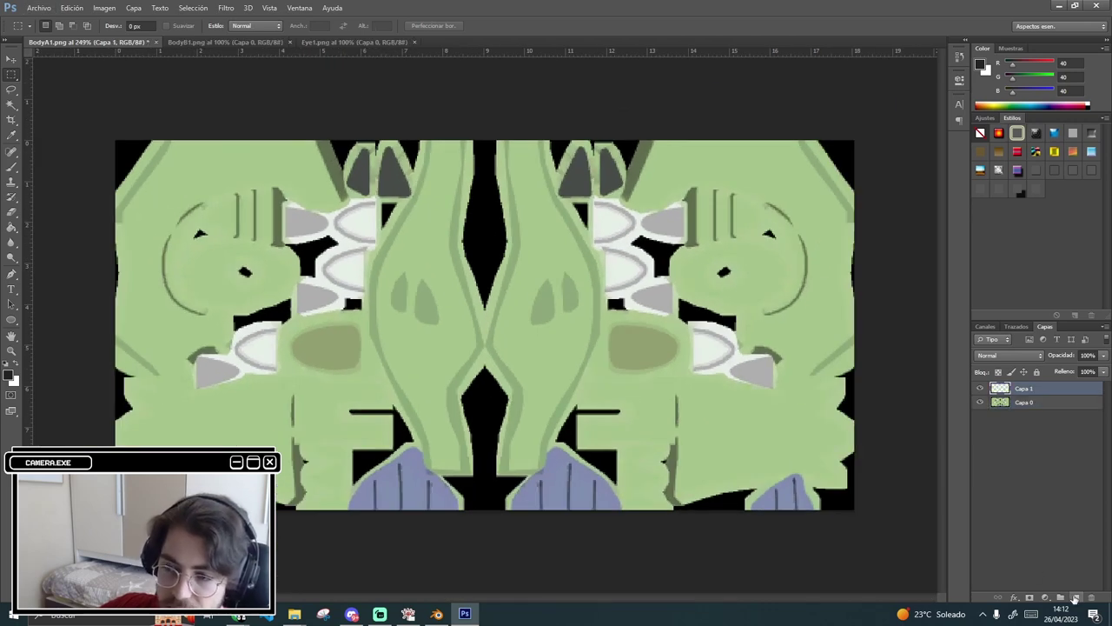
pyautogui.click(12, 228)
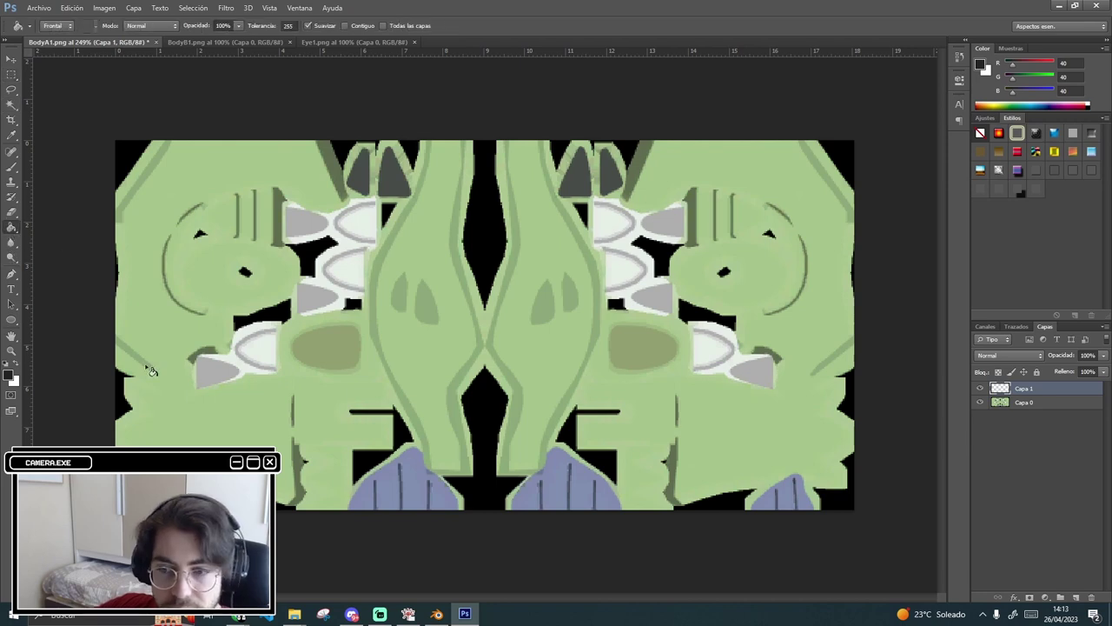
pyautogui.click(9, 377)
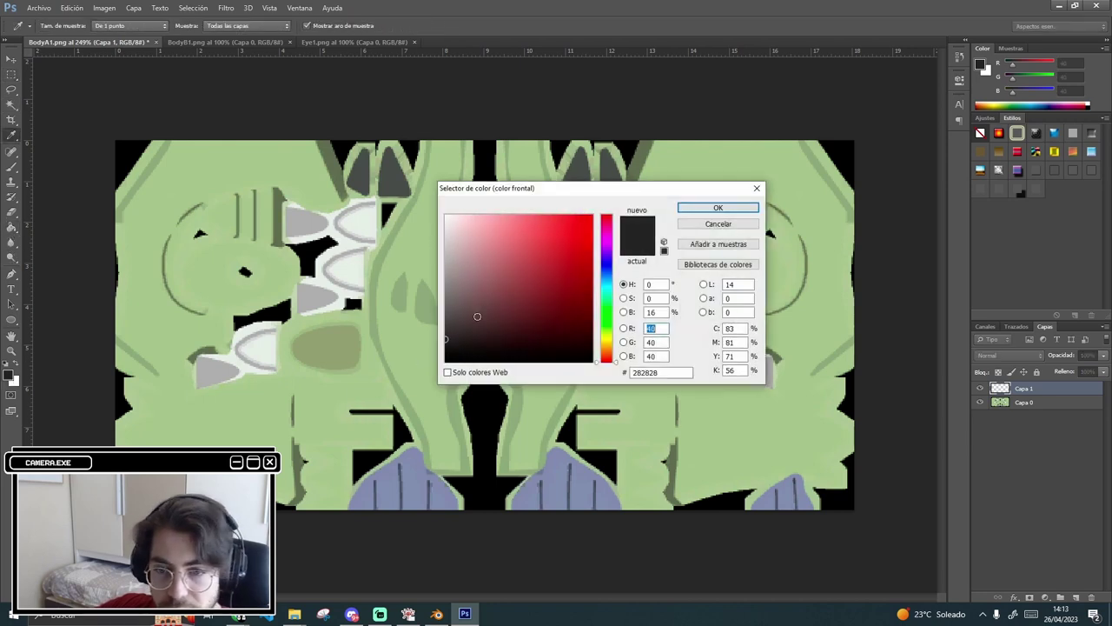
pyautogui.write('0')
pyautogui.press('Return')
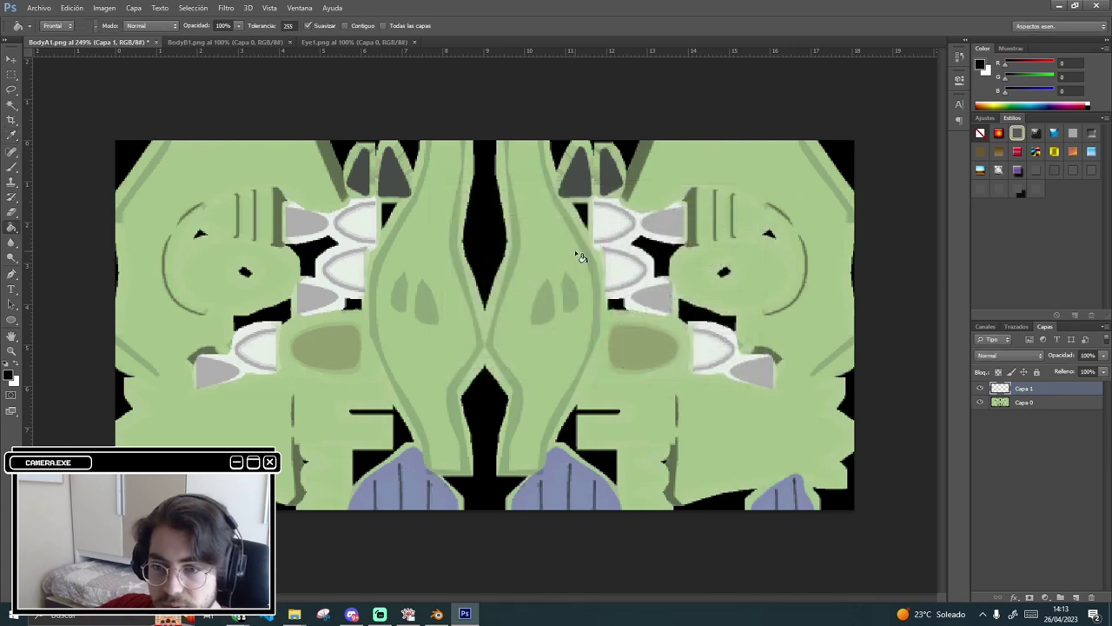
pyautogui.click(850, 290)
# - Try Sobreexponer color, Saturación, Tono and Luz intensa blending on the black layer, then hide it
pyautogui.click(1017, 355)
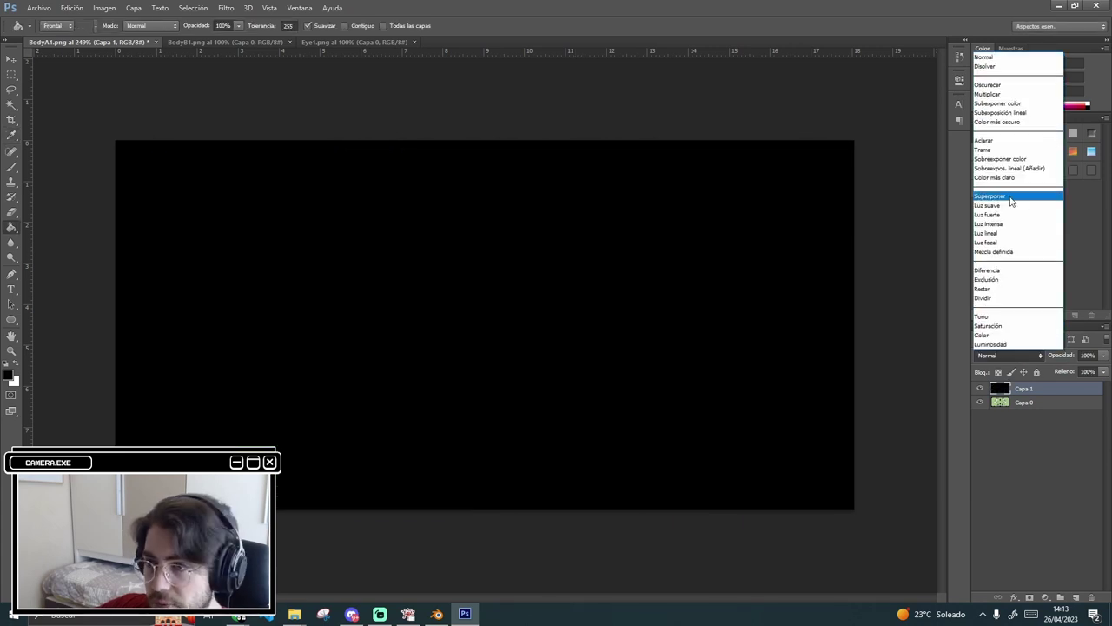
pyautogui.click(997, 162)
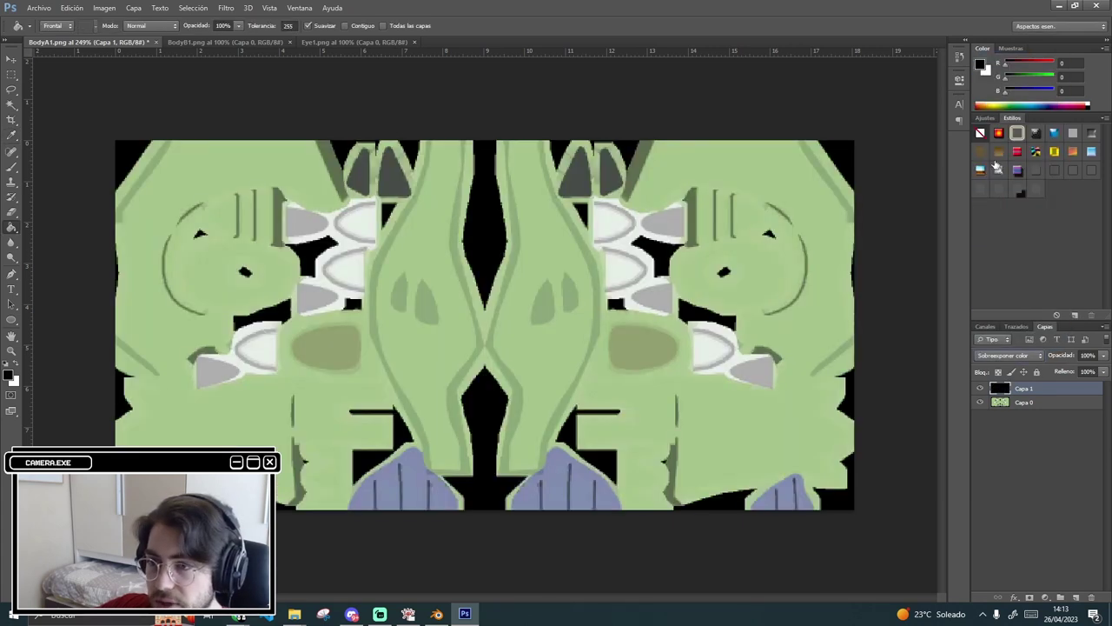
pyautogui.click(1015, 357)
pyautogui.click(1014, 326)
pyautogui.click(1015, 356)
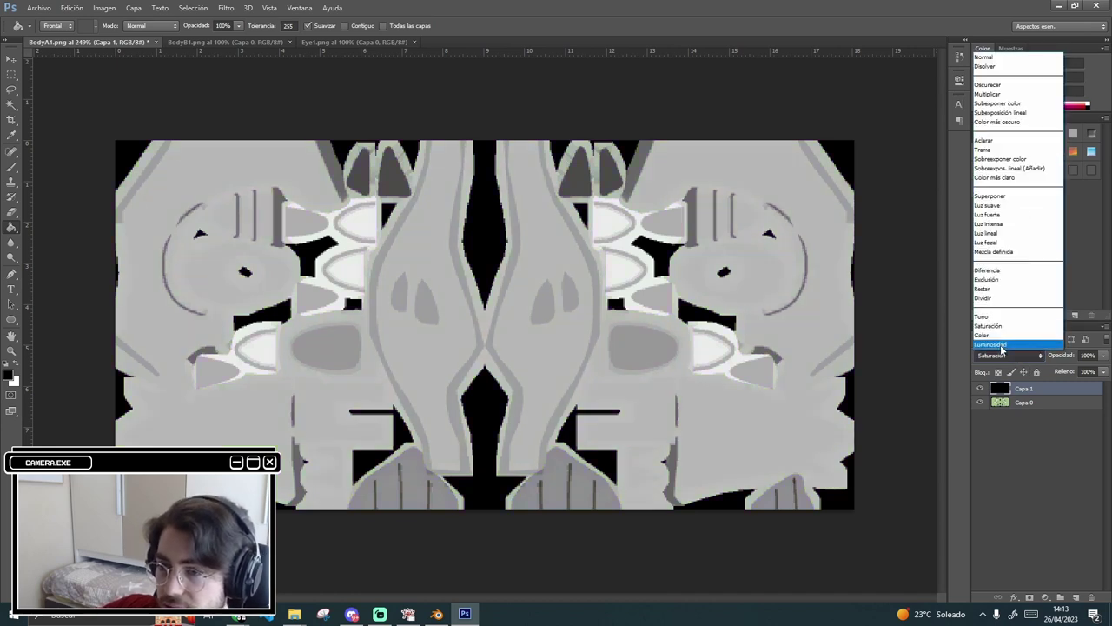
pyautogui.click(989, 316)
pyautogui.click(1000, 355)
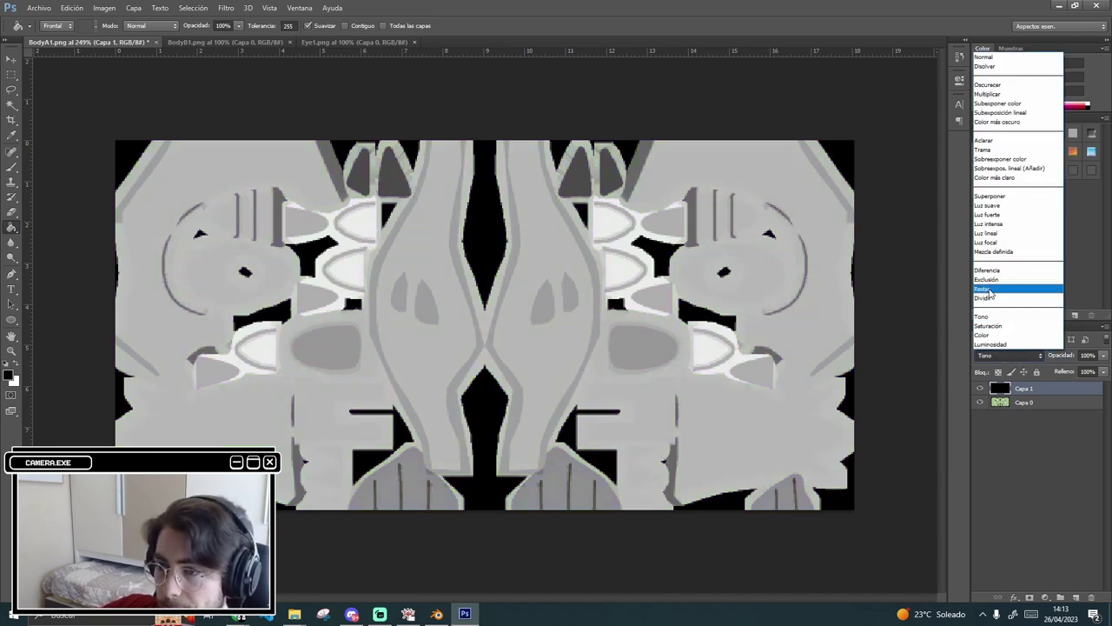
pyautogui.click(994, 336)
pyautogui.click(1002, 355)
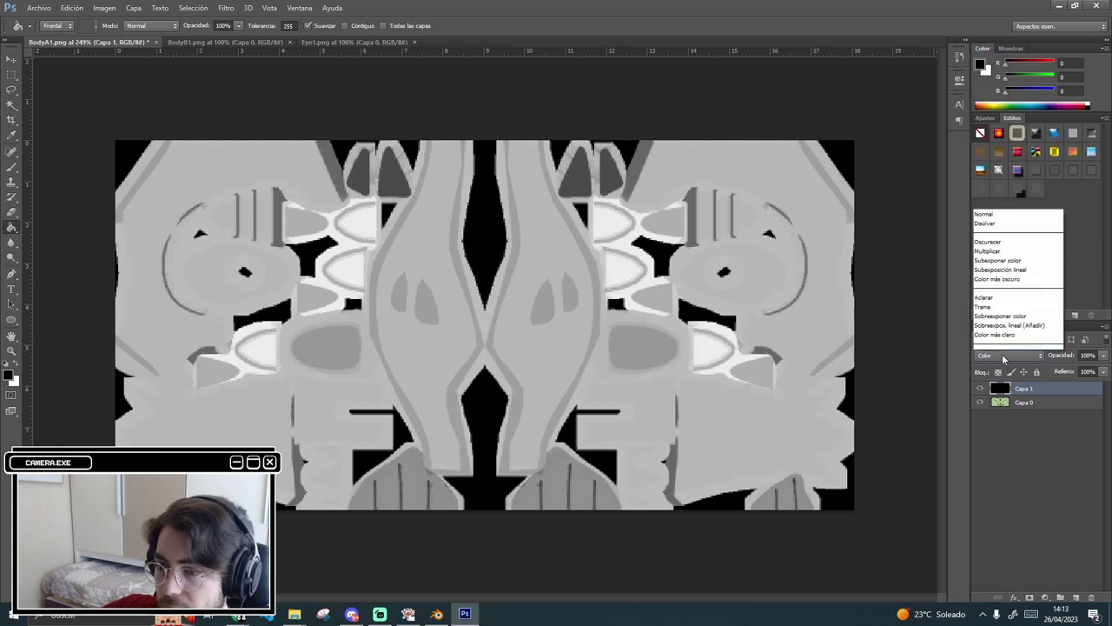
pyautogui.click(988, 223)
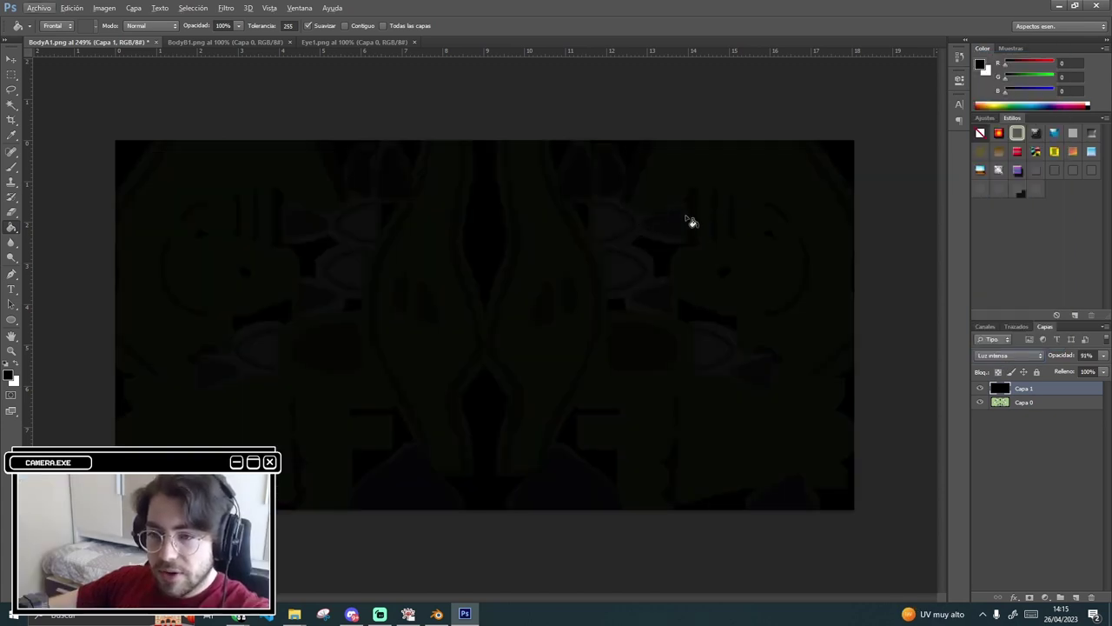
pyautogui.click(980, 389)
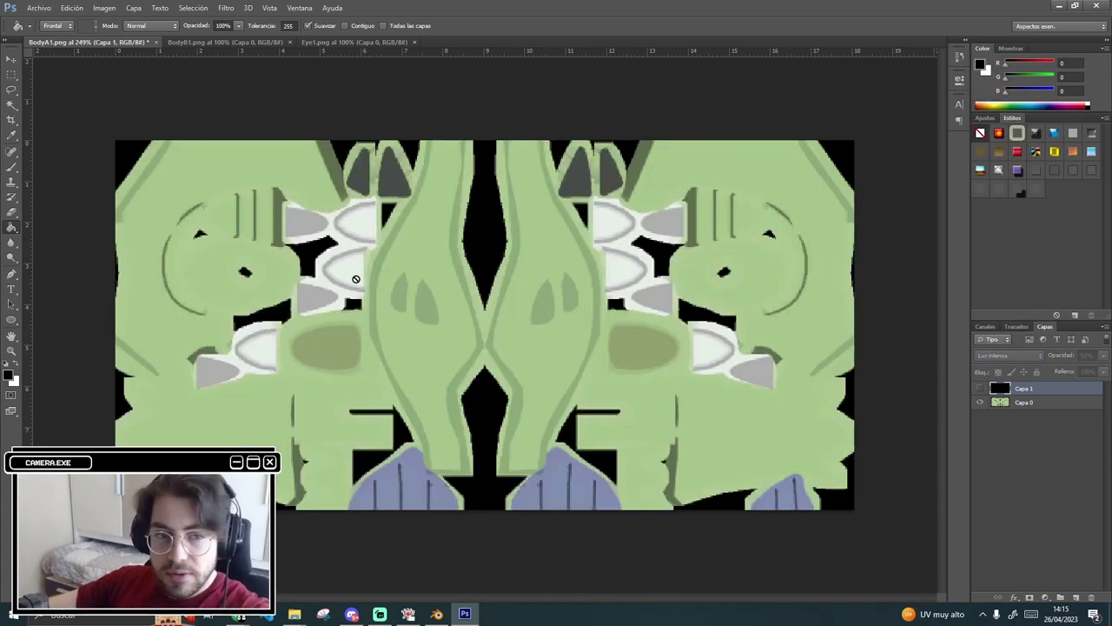
pyautogui.rightClick(1028, 398)
# - Convert the texture layer Capa 0 to a smart object, then rasterize it back
pyautogui.press('Escape')
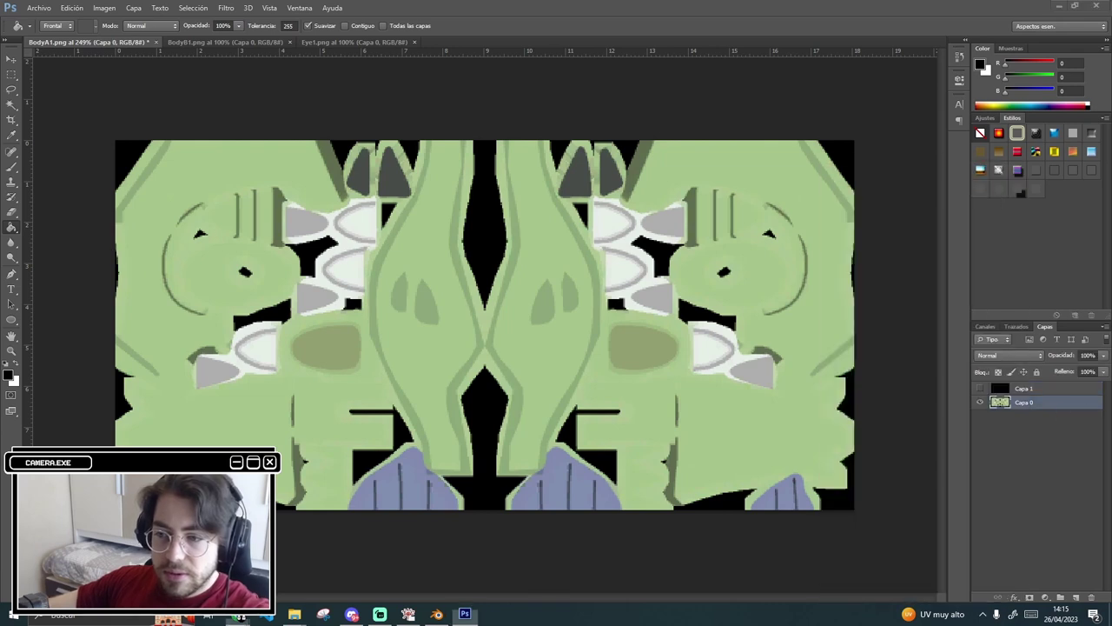
pyautogui.rightClick(1026, 402)
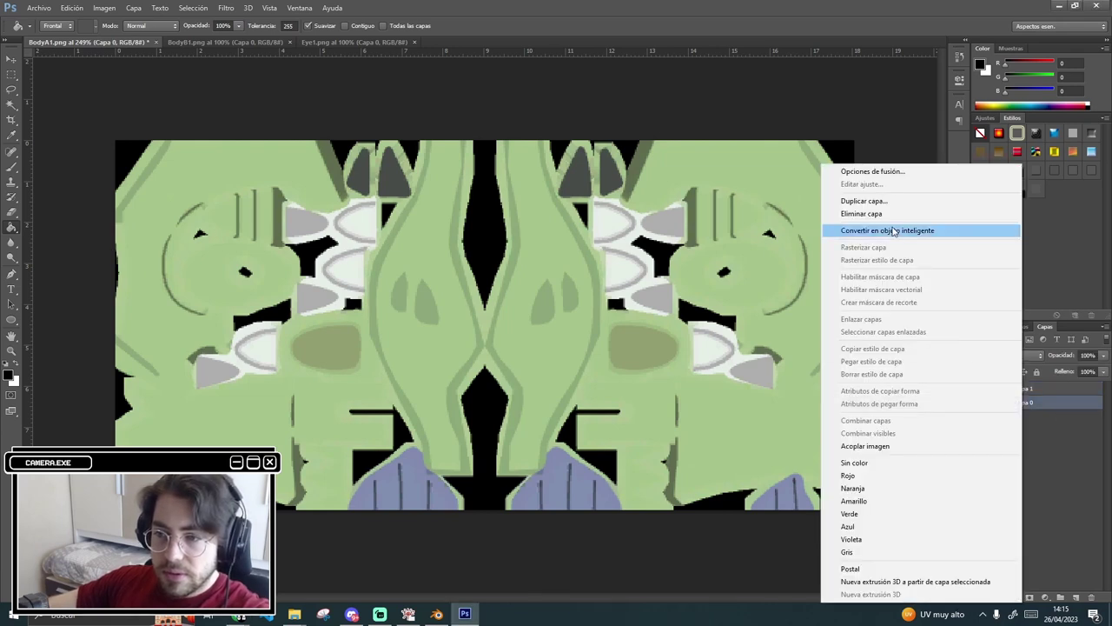
pyautogui.click(934, 231)
pyautogui.rightClick(1027, 402)
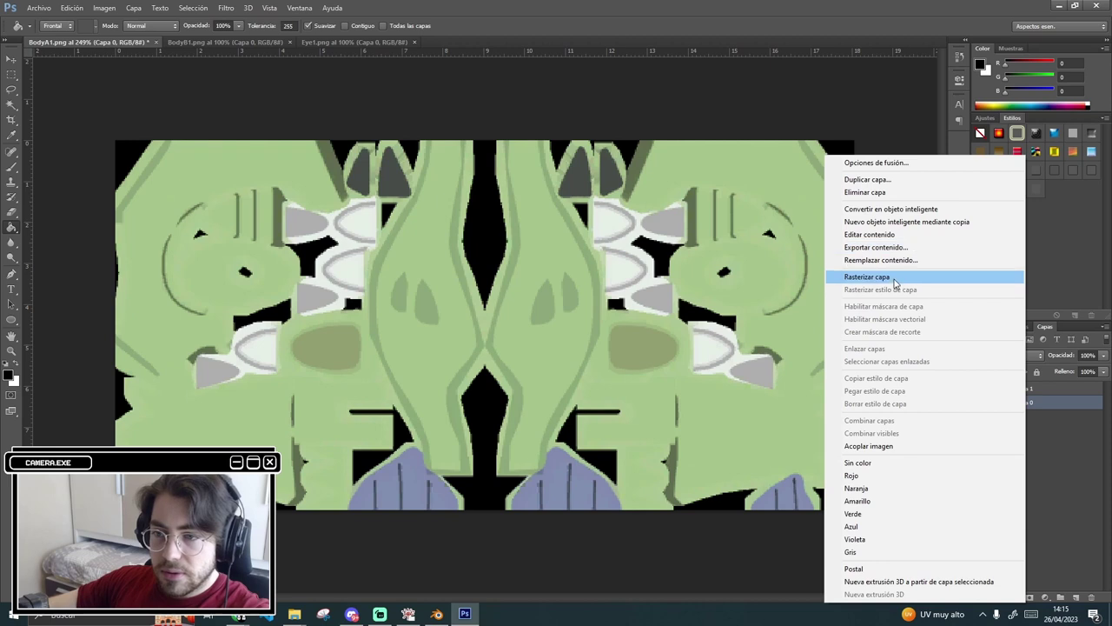
pyautogui.click(904, 274)
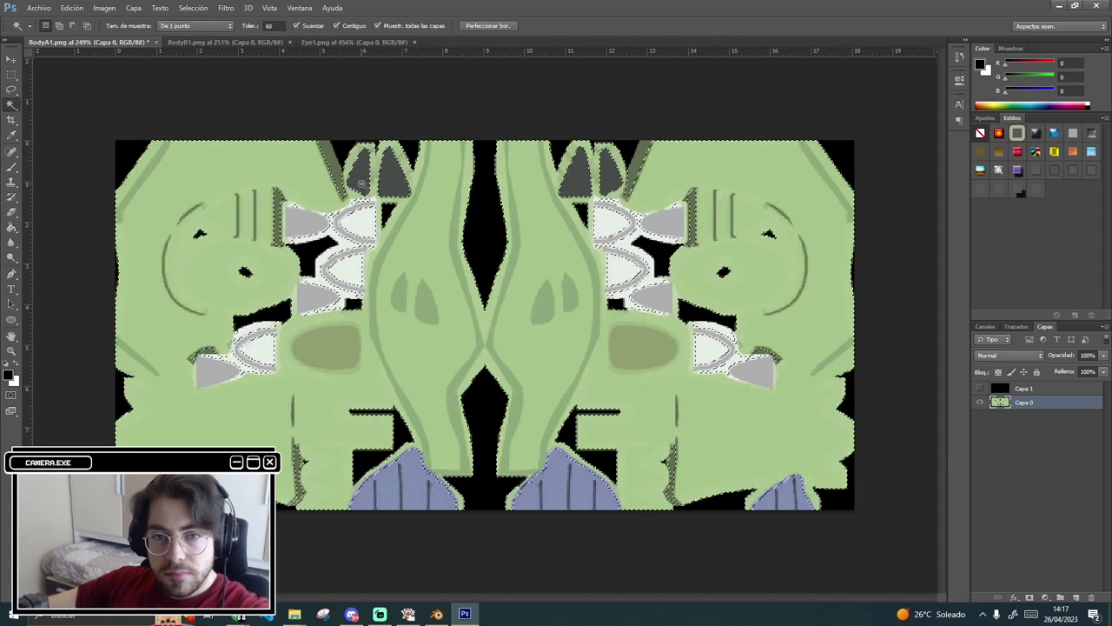
pyautogui.write('57')
# - Magic Wand-select the teeth, spikes and claws and copy them to a new layer
pyautogui.click(762, 369)
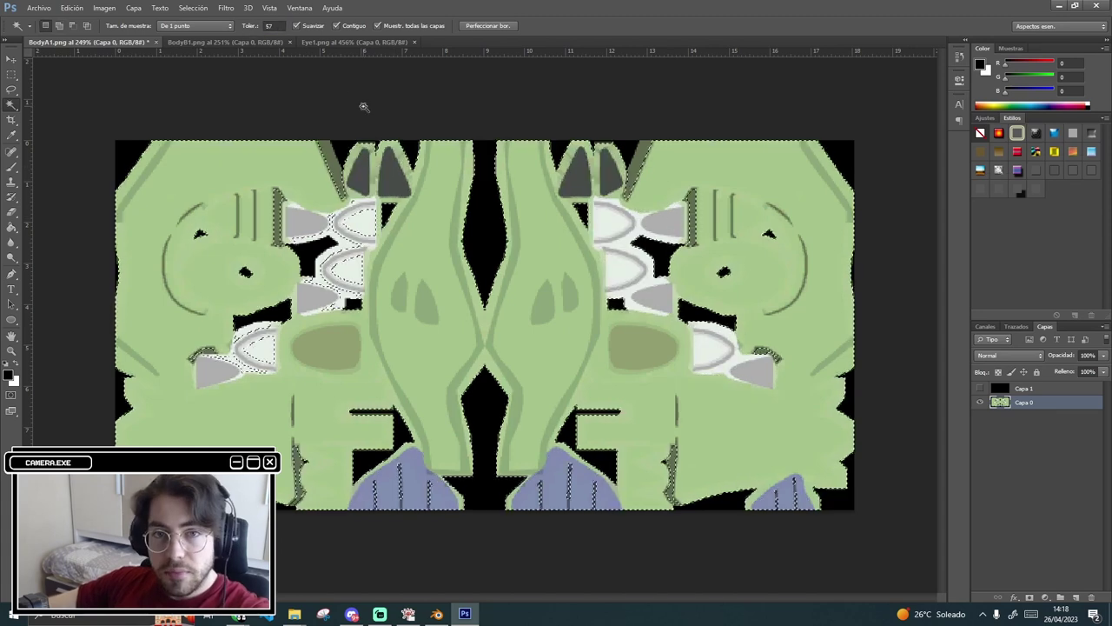
pyautogui.click(362, 224)
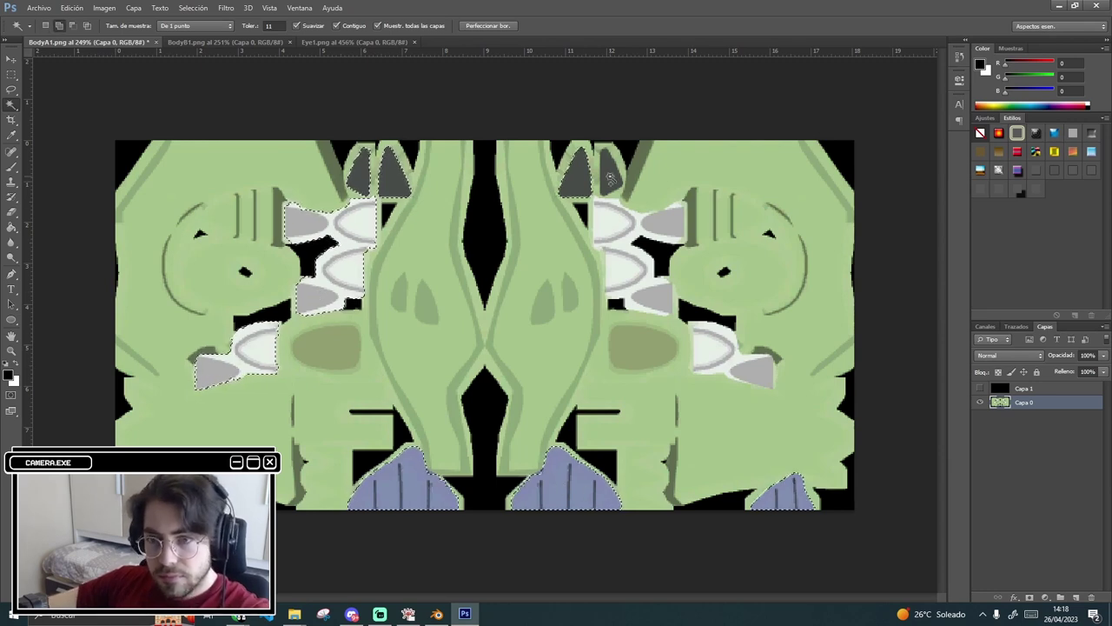
pyautogui.keyDown('shift'); pyautogui.click(750, 374); pyautogui.keyUp('shift')
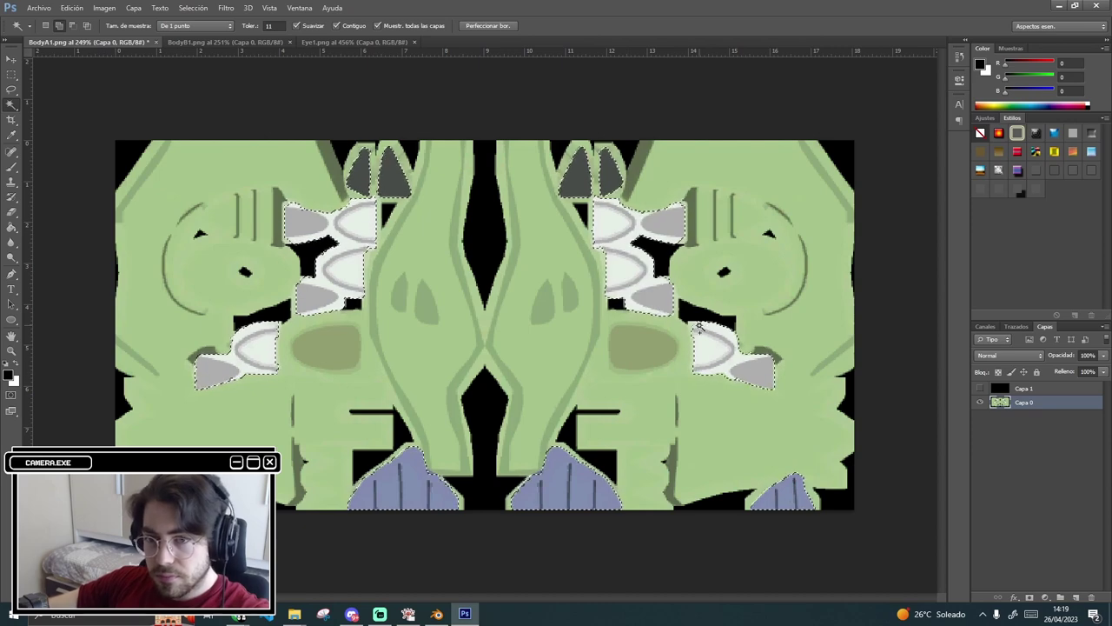
pyautogui.hotkey('ctrl', 'j')
pyautogui.keyDown('alt'); pyautogui.scroll(5, 424, 318); pyautogui.keyUp('alt')
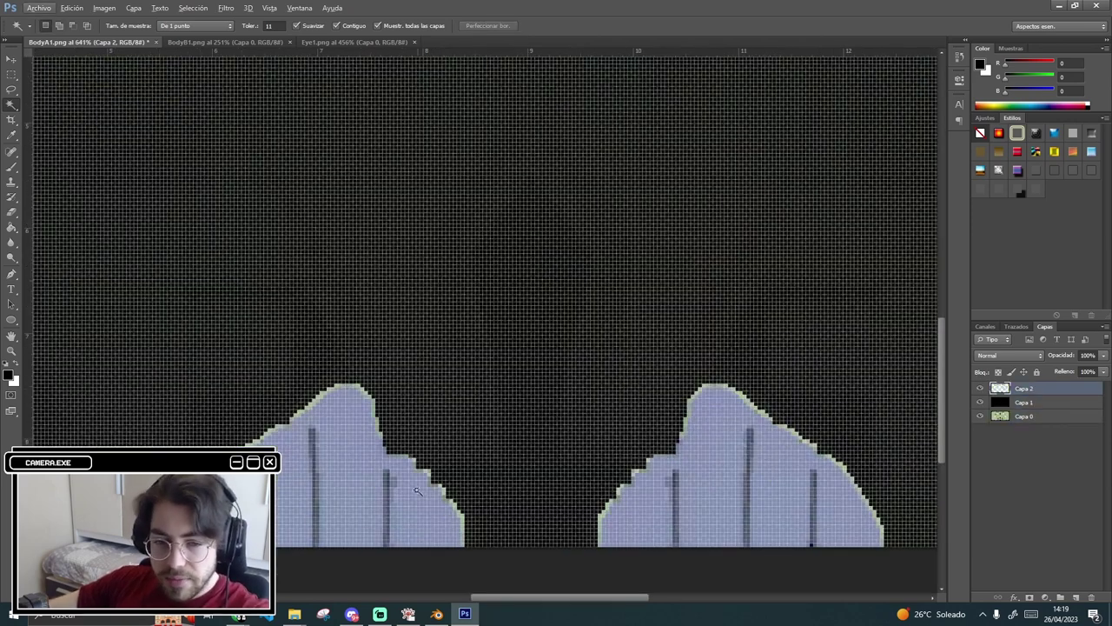
pyautogui.keyDown('alt'); pyautogui.scroll(-3, 424, 318); pyautogui.keyUp('alt')
pyautogui.scroll(-2, 578, 482)
# - Begin saving the texture, then orbit and zoom around the Tyranitar's feet in Blender
pyautogui.hotkey('ctrl', '0')
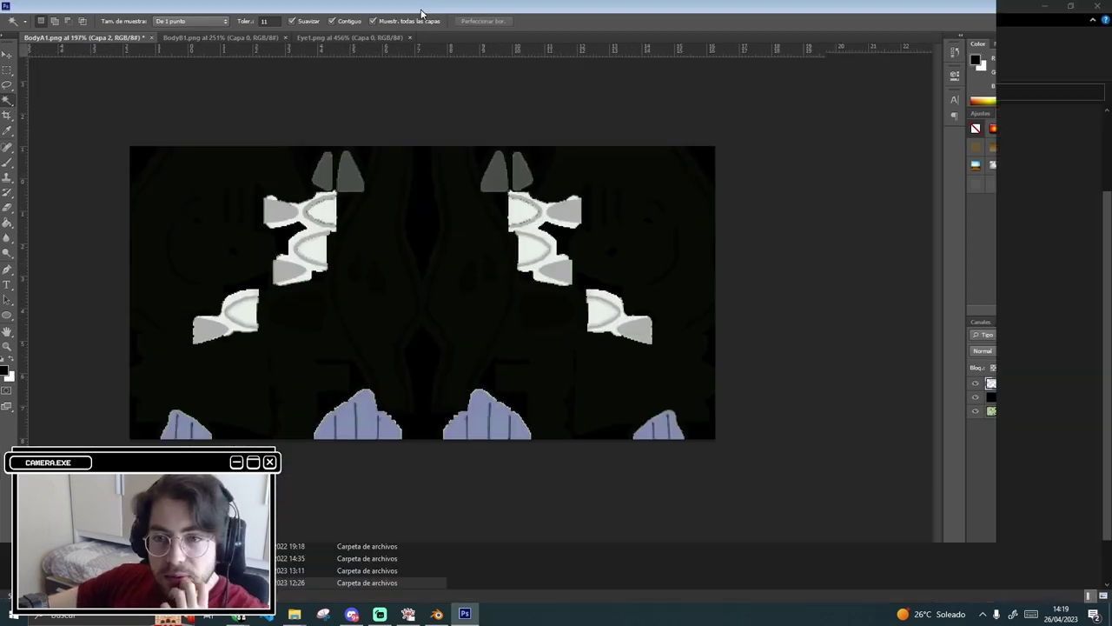
pyautogui.hotkey('ctrl', 'shift', 's')
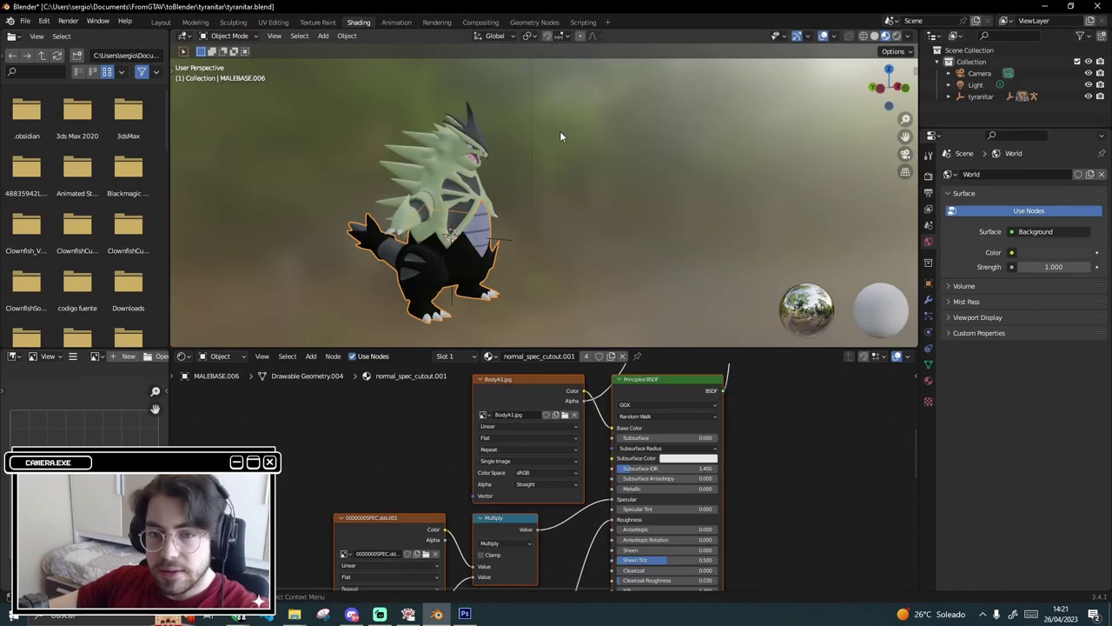
pyautogui.moveTo(560, 130)
pyautogui.mouseDown(button='middle')
pyautogui.moveTo(622, 181)
pyautogui.moveTo(551, 182)
pyautogui.moveTo(609, 169)
pyautogui.moveTo(505, 188)
pyautogui.moveTo(560, 185)
pyautogui.mouseUp(button='middle')
pyautogui.scroll(3, 622, 181)
pyautogui.scroll(4, 679, 114)
pyautogui.scroll(2, 542, 123)
pyautogui.scroll(-3, 746, 150)
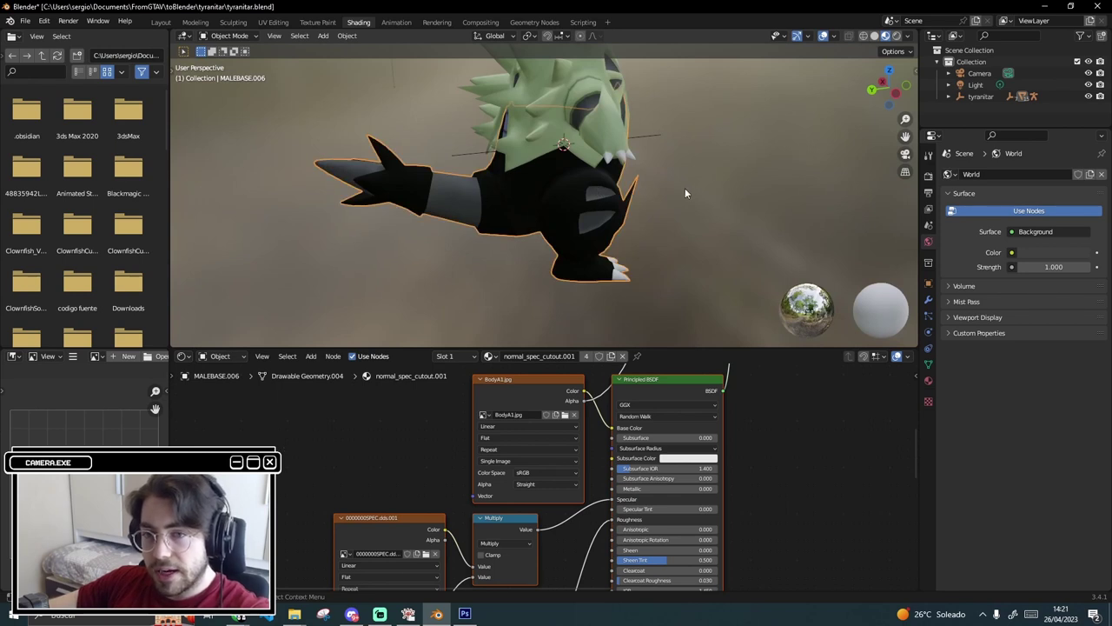
pyautogui.moveTo(685, 188)
pyautogui.mouseDown(button='middle')
pyautogui.moveTo(717, 176)
pyautogui.moveTo(639, 131)
pyautogui.moveTo(497, 121)
pyautogui.moveTo(621, 139)
pyautogui.moveTo(687, 169)
pyautogui.moveTo(549, 104)
pyautogui.moveTo(427, 148)
pyautogui.moveTo(420, 178)
pyautogui.moveTo(594, 223)
pyautogui.moveTo(414, 196)
pyautogui.moveTo(666, 203)
pyautogui.moveTo(607, 182)
pyautogui.moveTo(644, 130)
pyautogui.moveTo(712, 184)
pyautogui.mouseUp(button='middle')
pyautogui.scroll(1, 473, 185)
pyautogui.scroll(2, 650, 116)
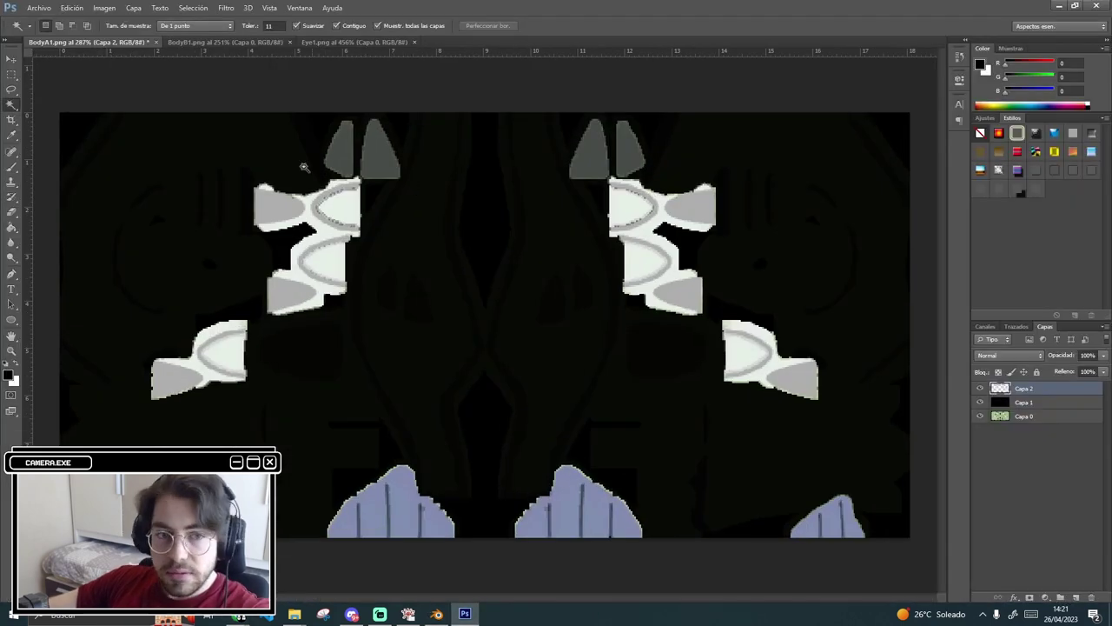
# - Fill the top spikes with cyan 00fffc using the Paint Bucket
pyautogui.click(10, 375)
pyautogui.click(591, 215)
pyautogui.click(716, 209)
pyautogui.press('g')
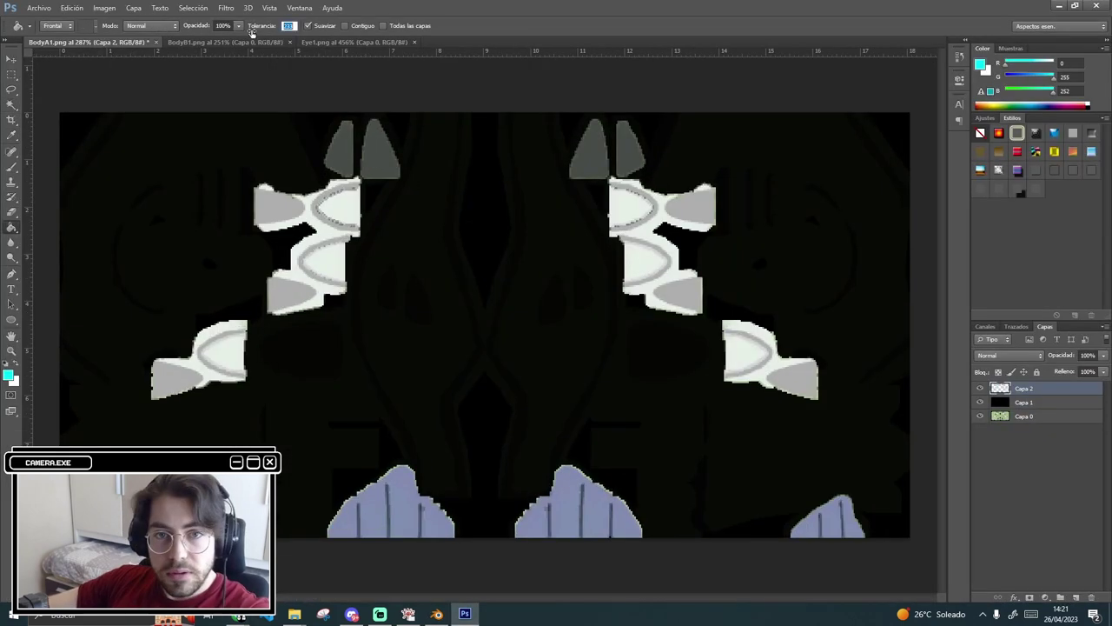
pyautogui.click(357, 159)
pyautogui.hotkey('ctrl', 'z')
pyautogui.click(352, 158)
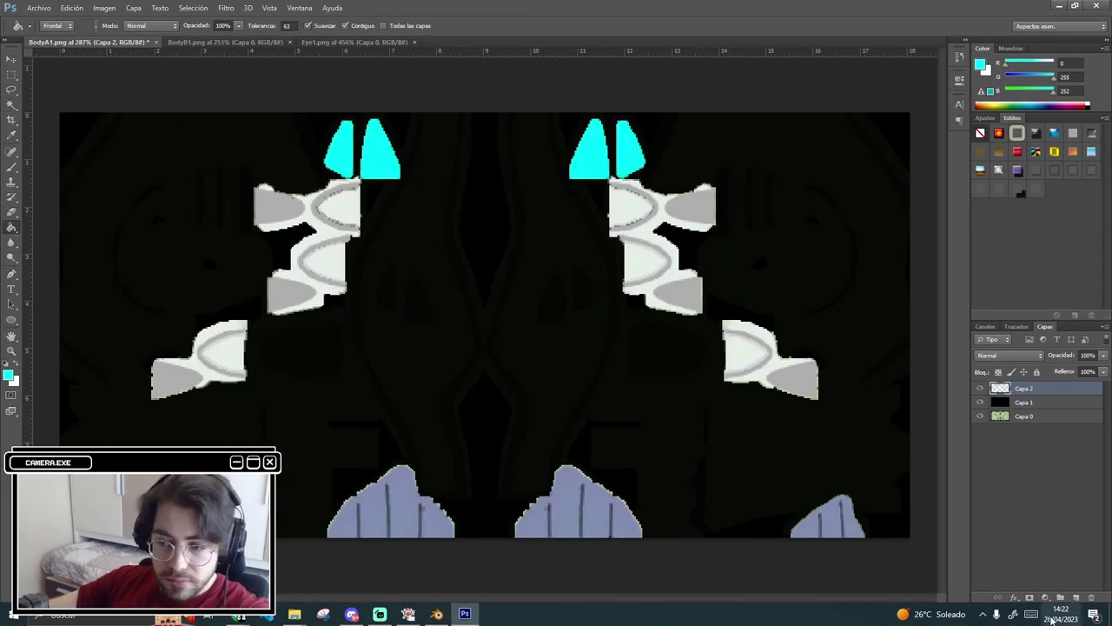
# - Add a grey-filled layer over the bottom claws and set it to Tono blending
pyautogui.click(1061, 598)
pyautogui.moveTo(77, 428); pyautogui.dragTo(910, 537)
pyautogui.click(10, 376)
pyautogui.click(721, 206)
pyautogui.rightClick(1025, 389)
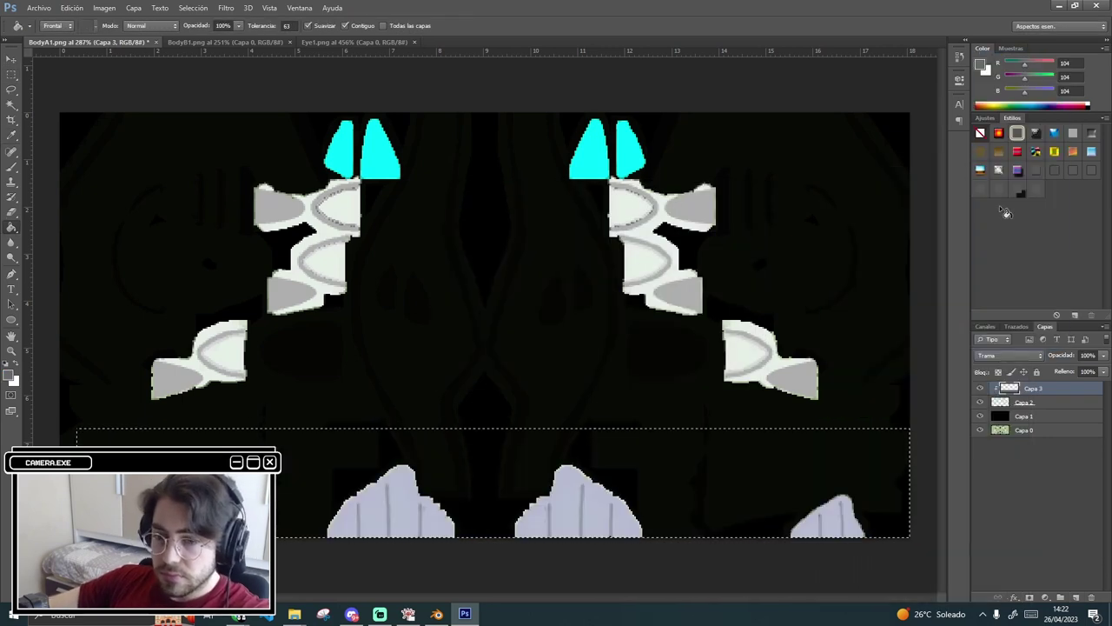
pyautogui.click(1010, 354)
pyautogui.click(1000, 318)
# - Save the texture as JPEG, replacing BodyA1.jpg, and return to Blender
pyautogui.click(38, 7)
pyautogui.click(52, 150)
pyautogui.click(591, 378)
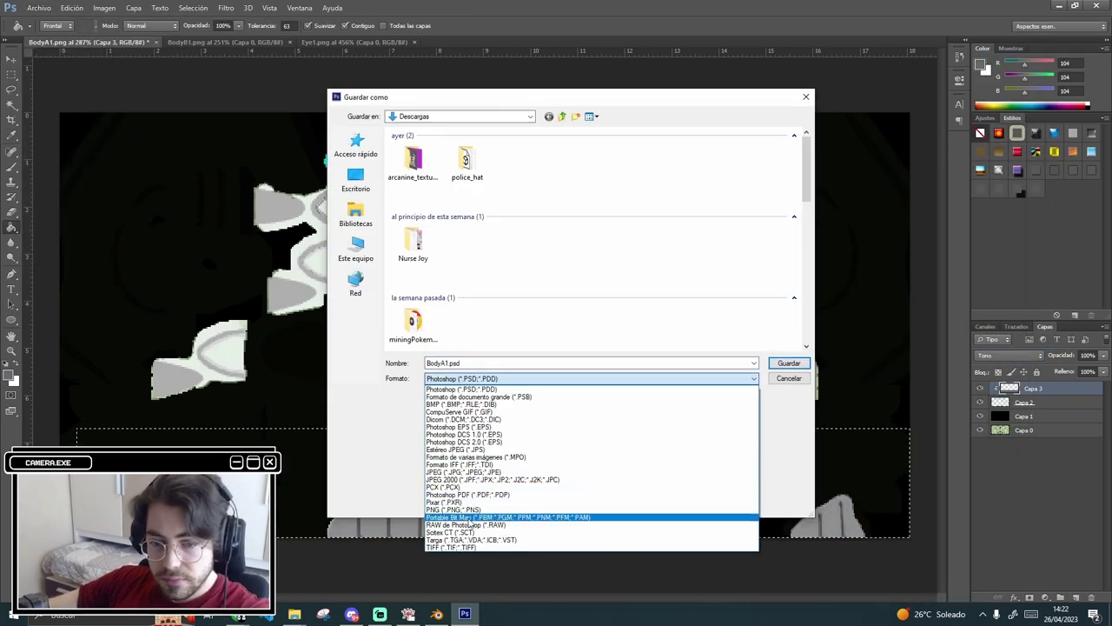
pyautogui.click(474, 472)
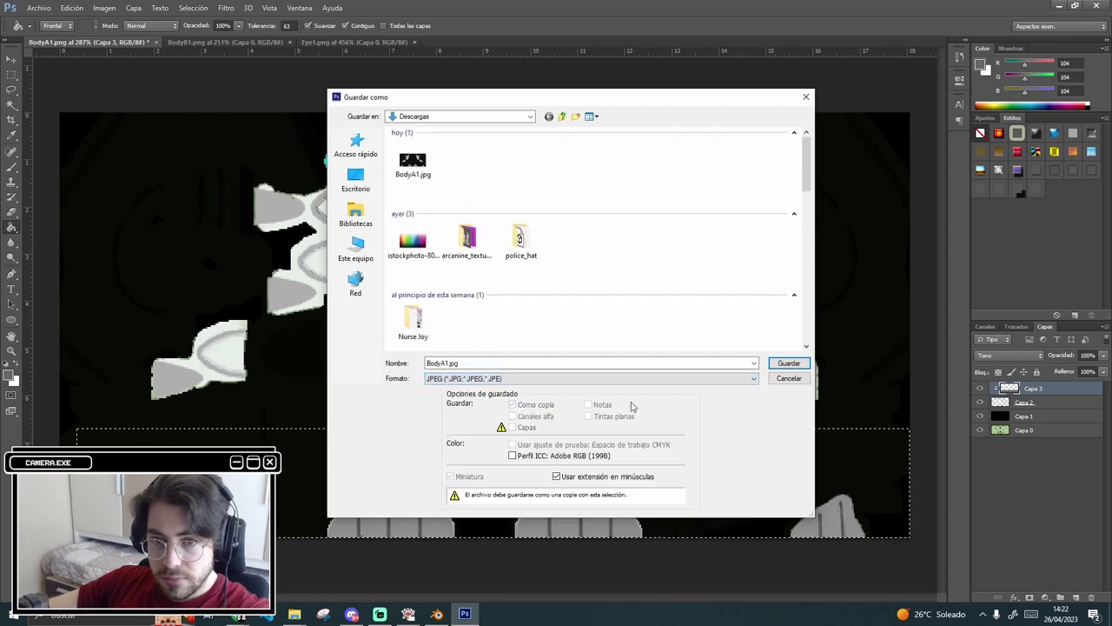
pyautogui.click(786, 364)
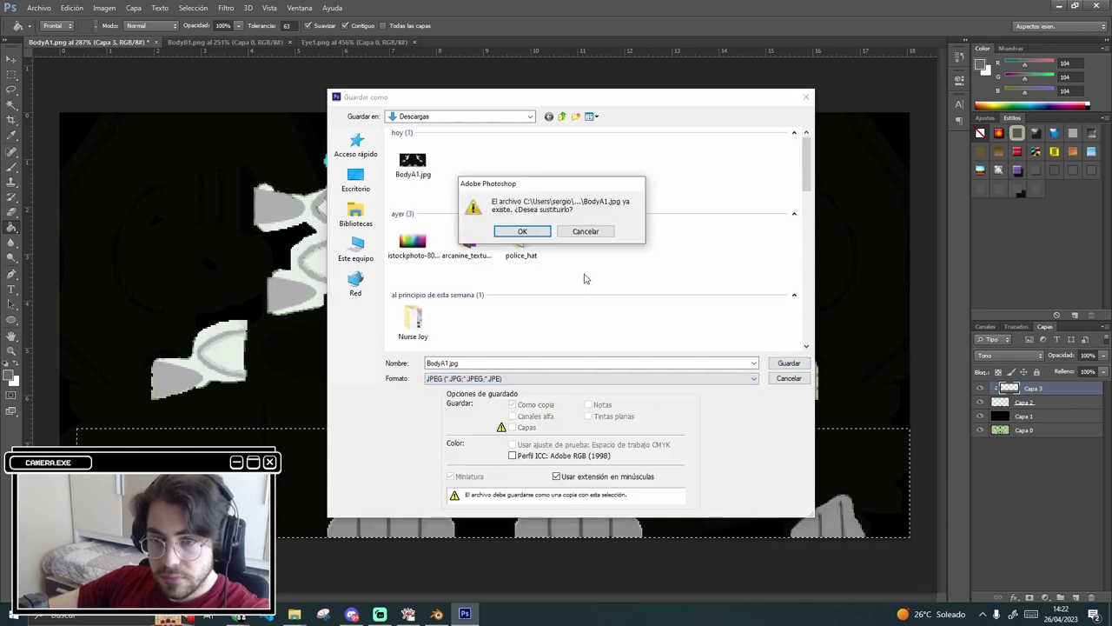
pyautogui.click(522, 231)
pyautogui.click(624, 167)
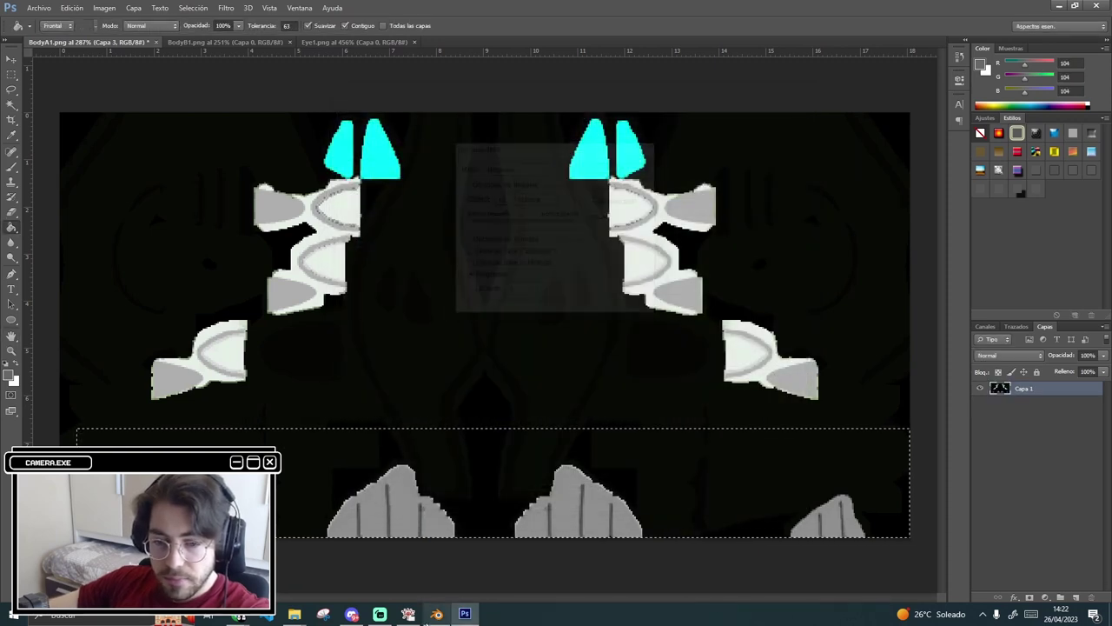
pyautogui.hotkey('alt', 'Tab')
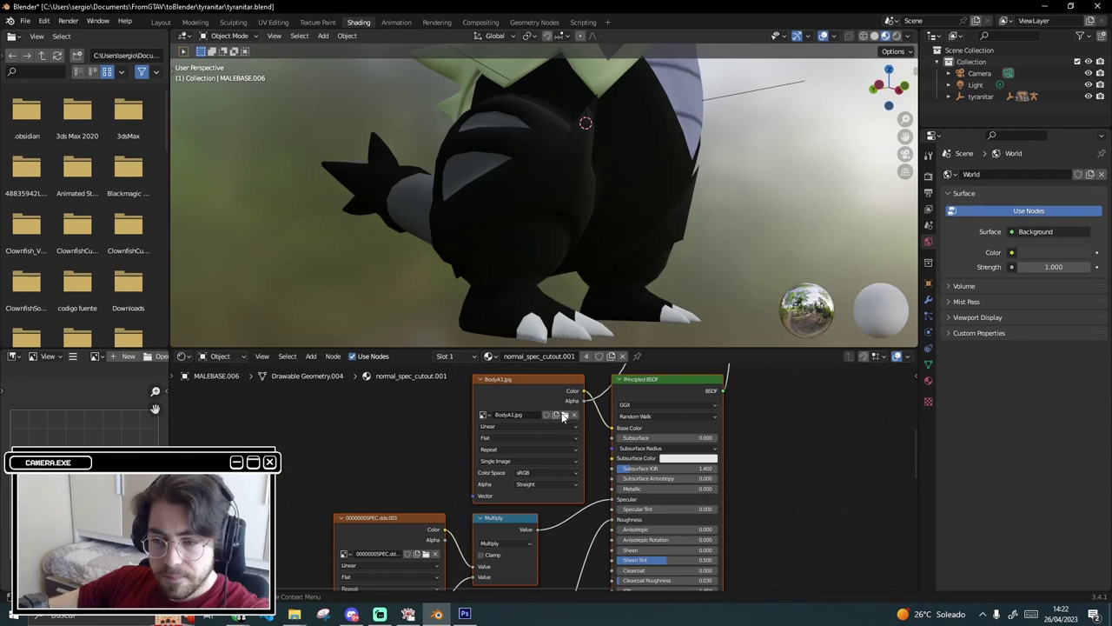
pyautogui.click(563, 415)
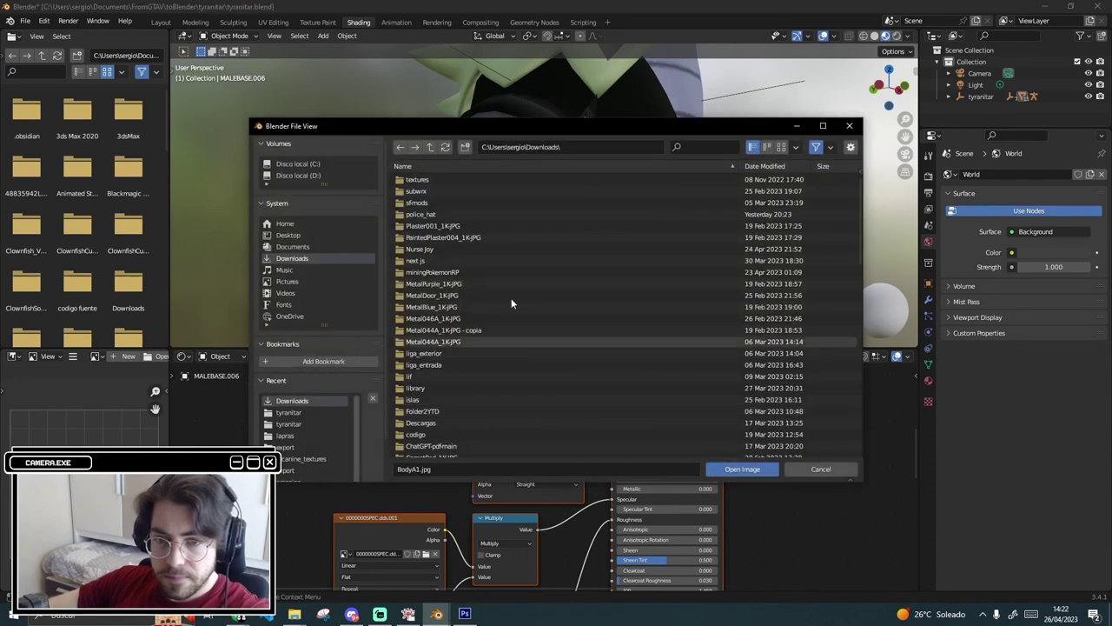
pyautogui.click(746, 467)
pyautogui.scroll(-4, 692, 261)
pyautogui.moveTo(648, 242)
pyautogui.mouseDown(button='middle')
pyautogui.moveTo(685, 243)
pyautogui.moveTo(711, 273)
pyautogui.moveTo(588, 242)
pyautogui.moveTo(690, 240)
pyautogui.moveTo(629, 214)
pyautogui.moveTo(596, 218)
pyautogui.moveTo(730, 204)
pyautogui.moveTo(372, 263)
pyautogui.mouseUp(button='middle')
pyautogui.scroll(2, 596, 218)
pyautogui.scroll(3, 730, 203)
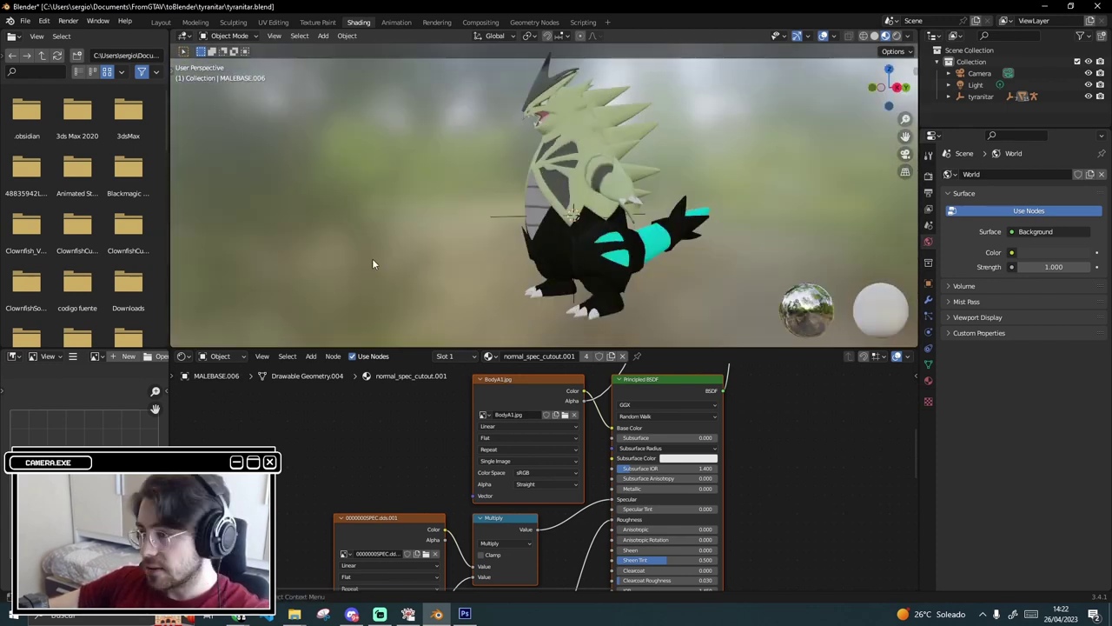
pyautogui.hotkey('alt', 'Tab')
# - Magic Wand-select the pink lips on the BodyB1 texture, including the lower-lip patch
pyautogui.click(224, 42)
pyautogui.click(551, 311)
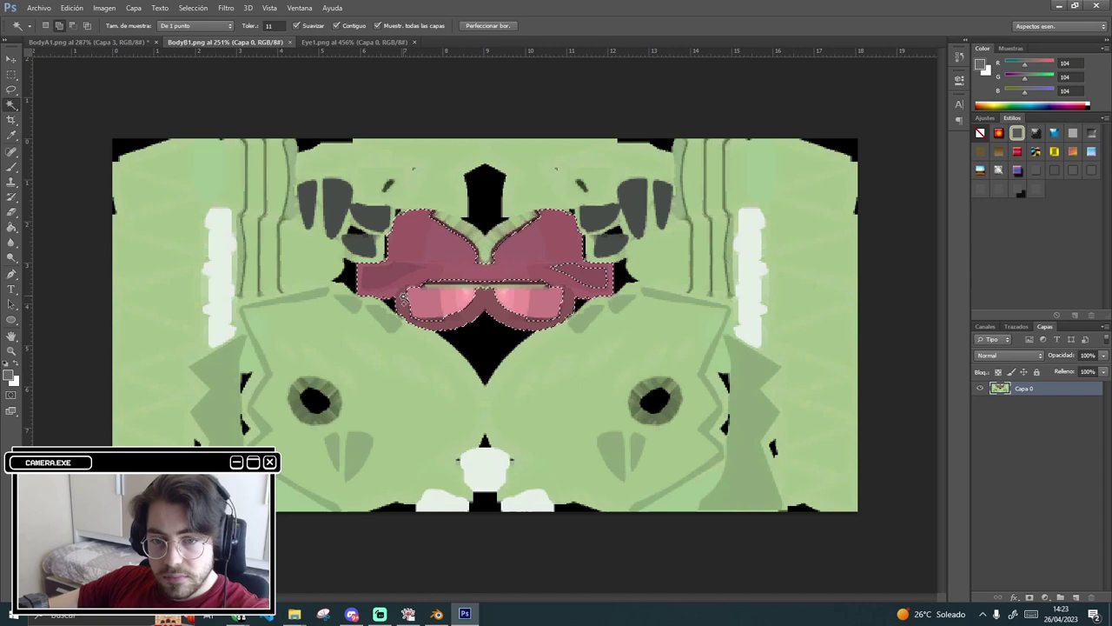
pyautogui.keyDown('shift'); pyautogui.click(551, 311); pyautogui.keyUp('shift')
pyautogui.keyDown('alt'); pyautogui.scroll(2, 514, 244); pyautogui.keyUp('alt')
pyautogui.keyDown('alt'); pyautogui.scroll(2, 513, 244); pyautogui.keyUp('alt')
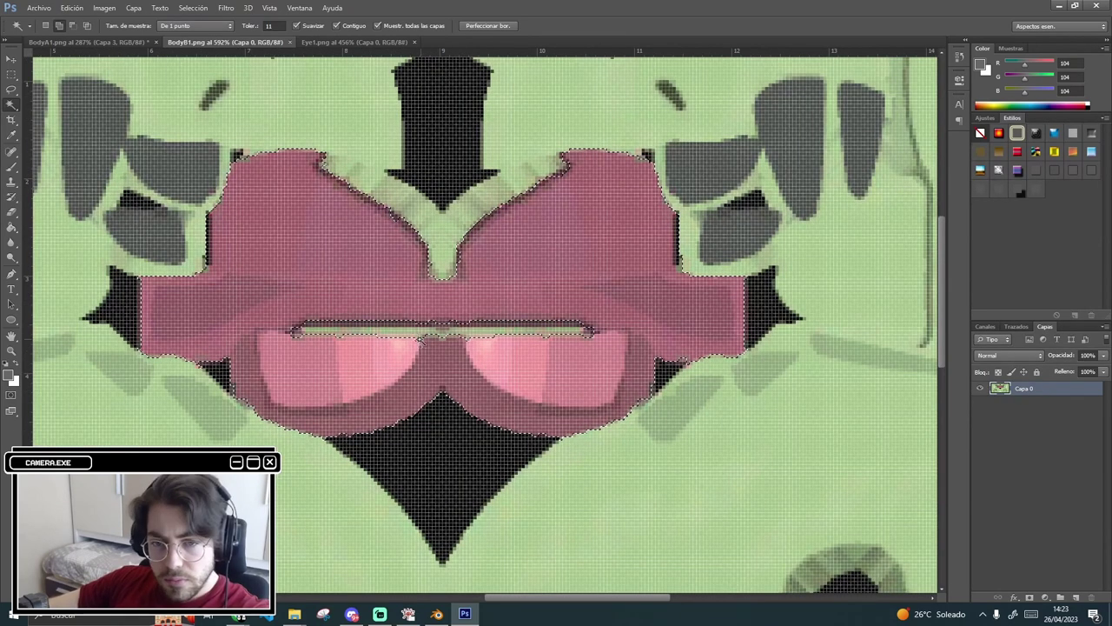
pyautogui.keyDown('alt'); pyautogui.scroll(-2, 821, 195); pyautogui.keyUp('alt')
pyautogui.keyDown('alt'); pyautogui.scroll(-2, 826, 187); pyautogui.keyUp('alt')
pyautogui.keyDown('alt'); pyautogui.scroll(1, 513, 243); pyautogui.keyUp('alt')
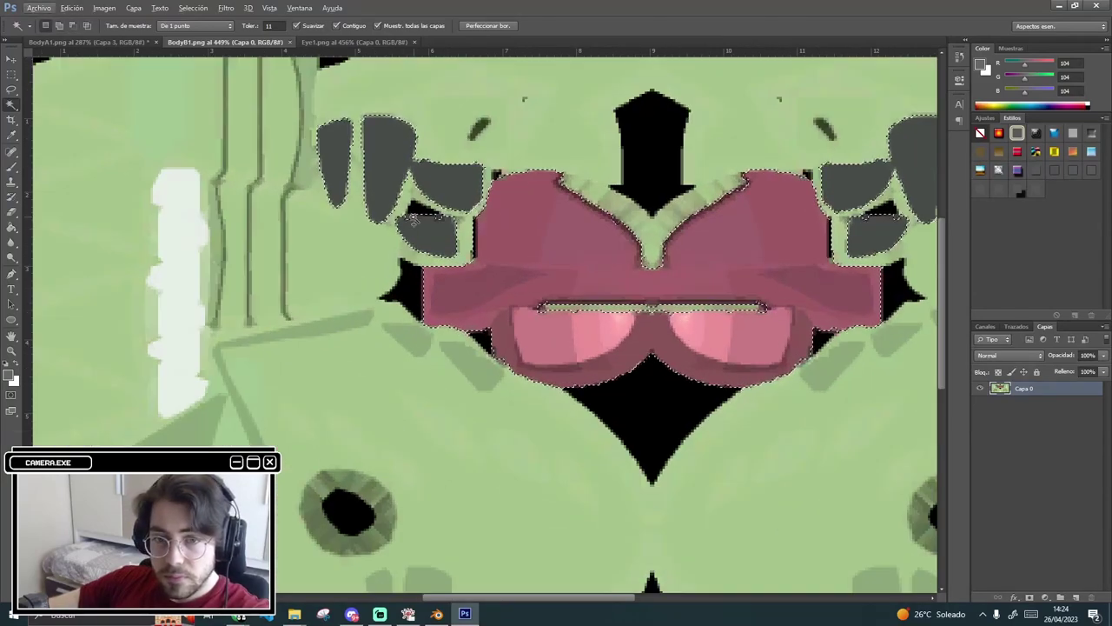
pyautogui.keyDown('ctrl'); pyautogui.hscroll(2, 348, 278); pyautogui.keyUp('ctrl')
pyautogui.keyDown('alt'); pyautogui.scroll(-2, 218, 298); pyautogui.keyUp('alt')
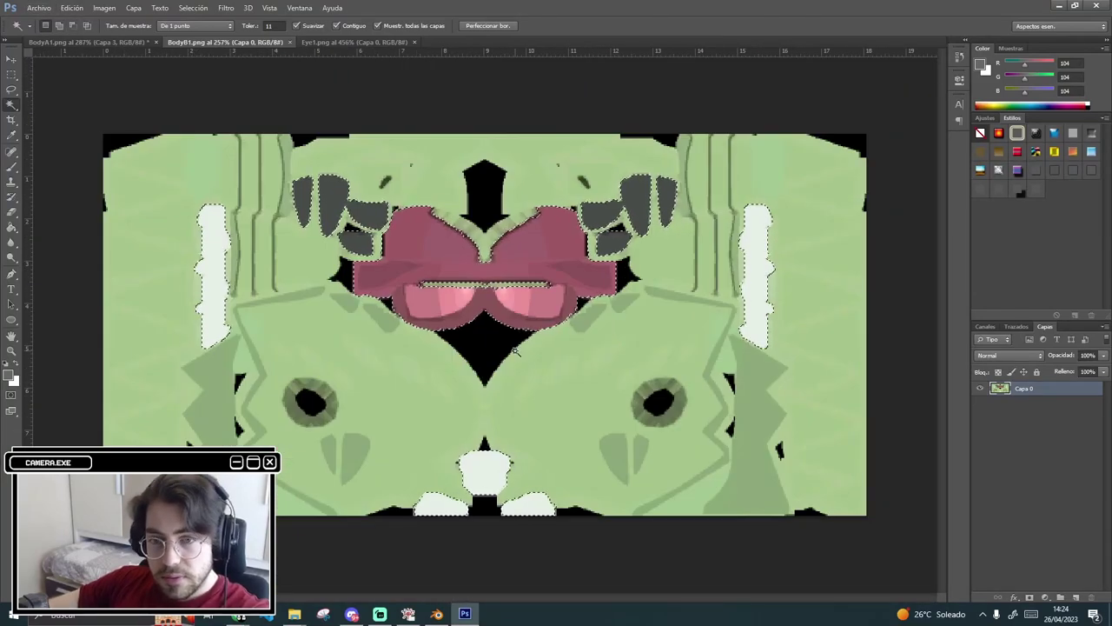
# - Copy to a new layer and fill the six fang shapes beside the mouth with cyan
pyautogui.hotkey('ctrl', 'j')
pyautogui.rightClick(1021, 389)
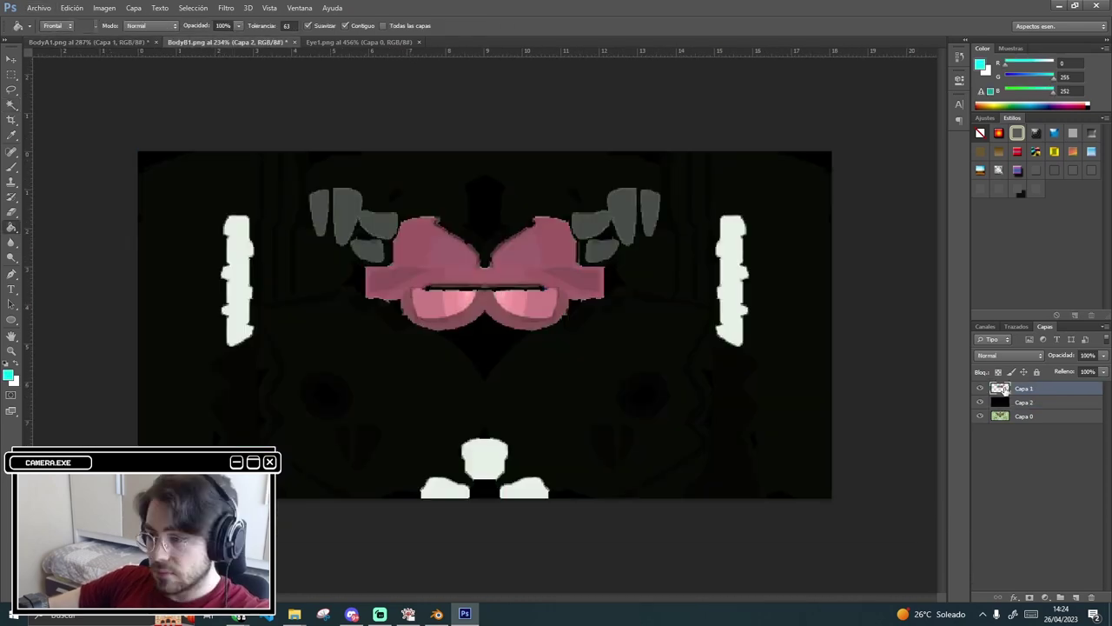
pyautogui.click(604, 217)
pyautogui.click(651, 200)
pyautogui.click(602, 245)
pyautogui.click(367, 251)
pyautogui.click(365, 214)
pyautogui.click(345, 235)
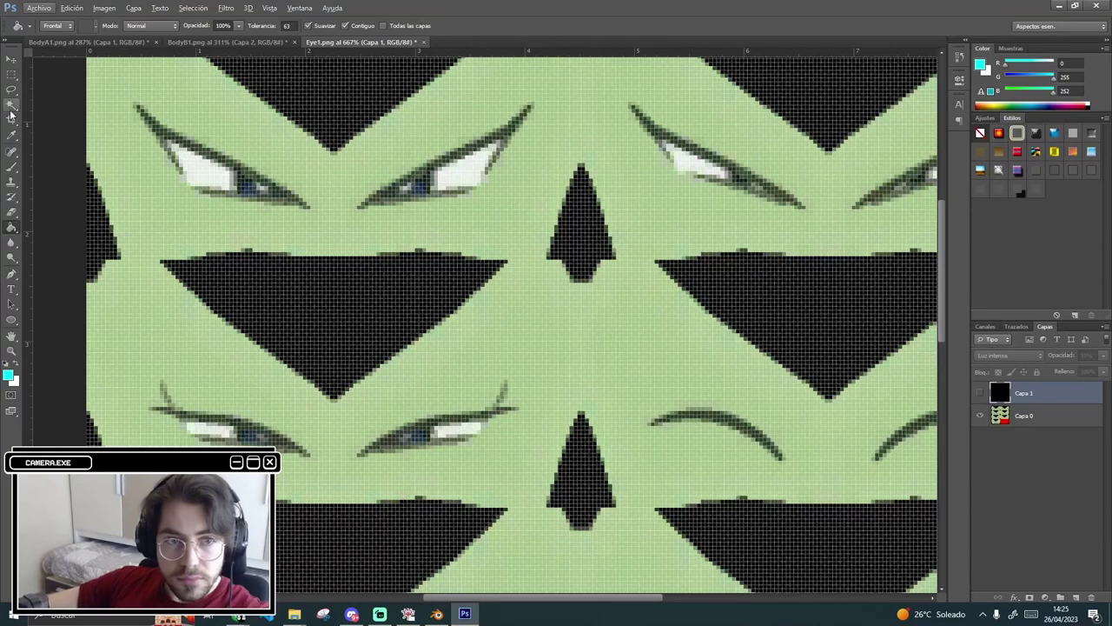
# - Select the whites of the two upper eyes on Eye1 and copy them to a new layer
pyautogui.click(11, 106)
pyautogui.click(294, 198)
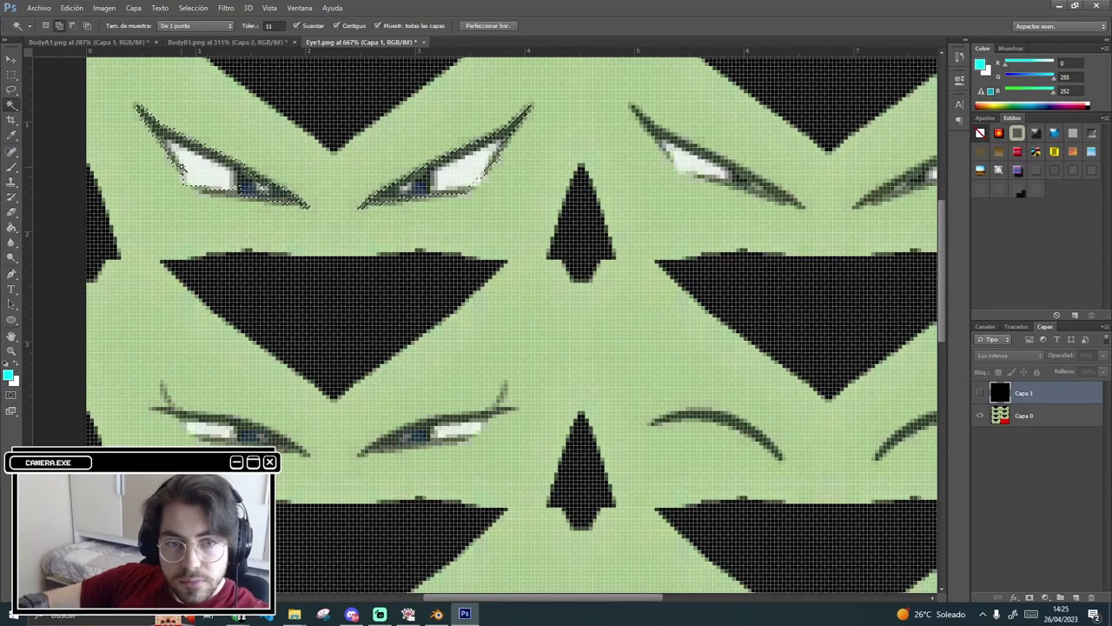
pyautogui.keyDown('alt'); pyautogui.scroll(-2, 267, 186); pyautogui.keyUp('alt')
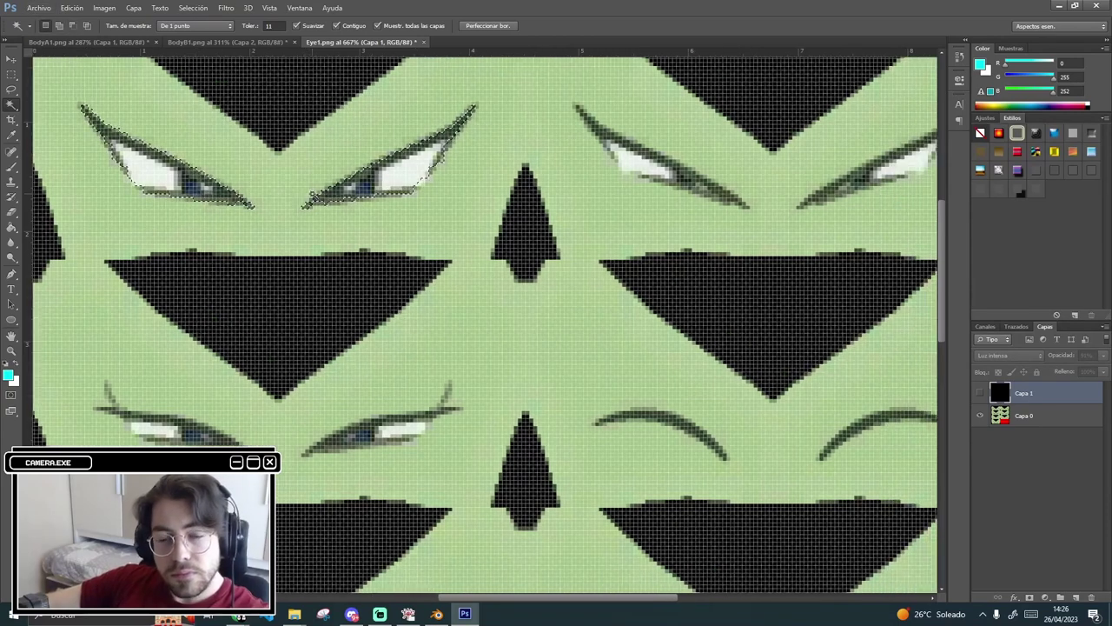
pyautogui.keyDown('alt'); pyautogui.scroll(-2, 286, 174); pyautogui.keyUp('alt')
pyautogui.hotkey('ctrl', 'j')
pyautogui.keyDown('alt'); pyautogui.scroll(2, 309, 143); pyautogui.keyUp('alt')
pyautogui.keyDown('alt'); pyautogui.scroll(-1, 261, 105); pyautogui.keyUp('alt')
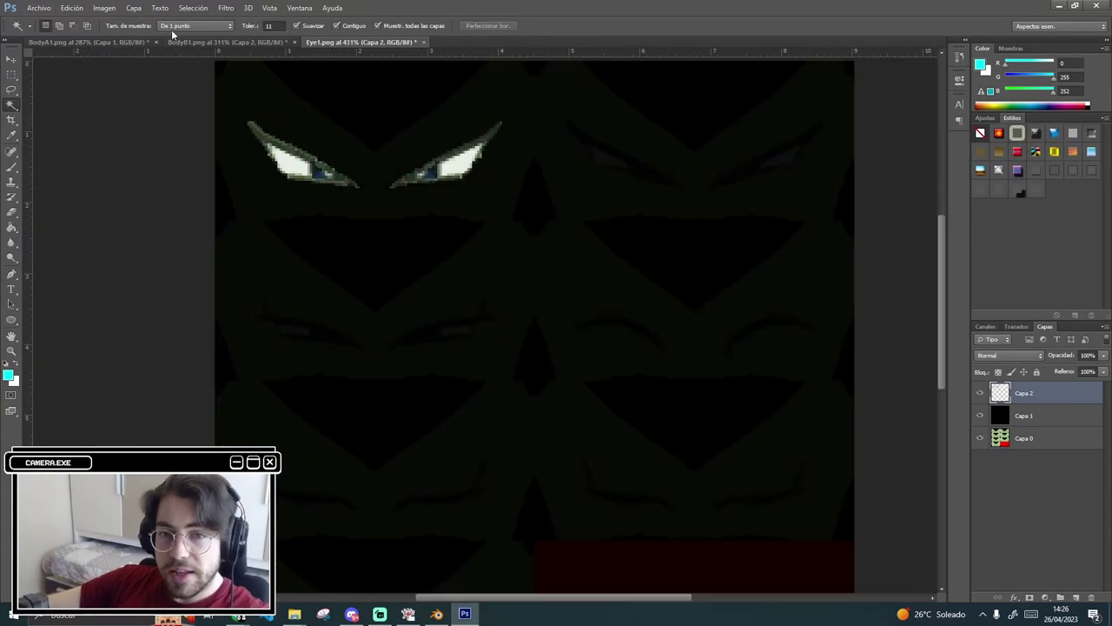
# - Start saving the eye texture under a new name with Save As
pyautogui.click(71, 8)
pyautogui.press('Left')
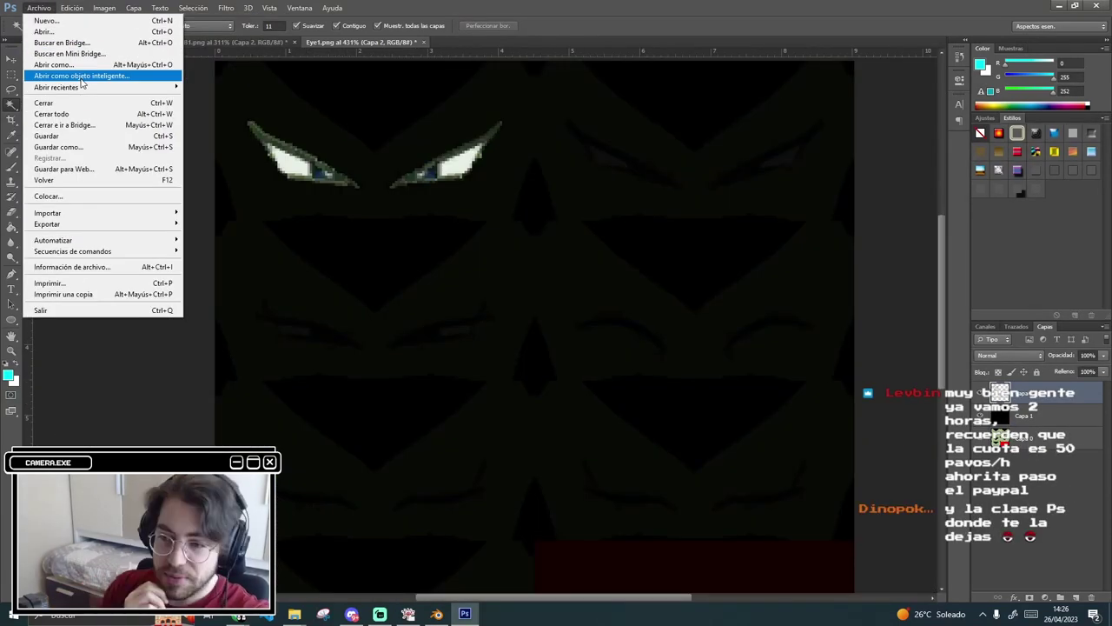
pyautogui.click(61, 147)
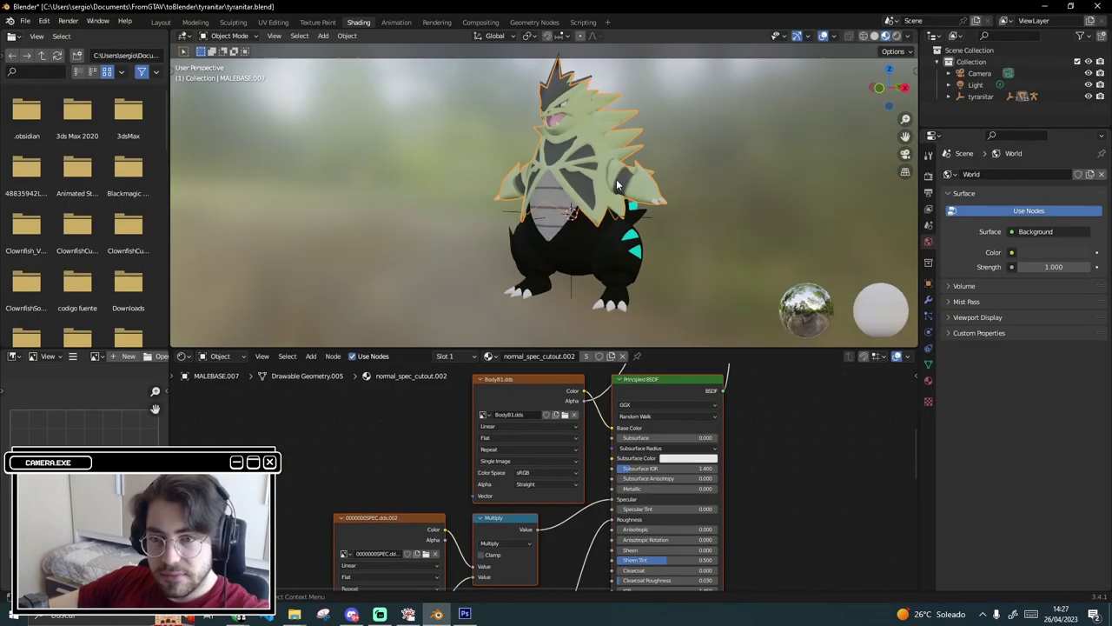
# - Browse from the image texture node to the textures folder and filter the list by 'bod'
pyautogui.click(574, 414)
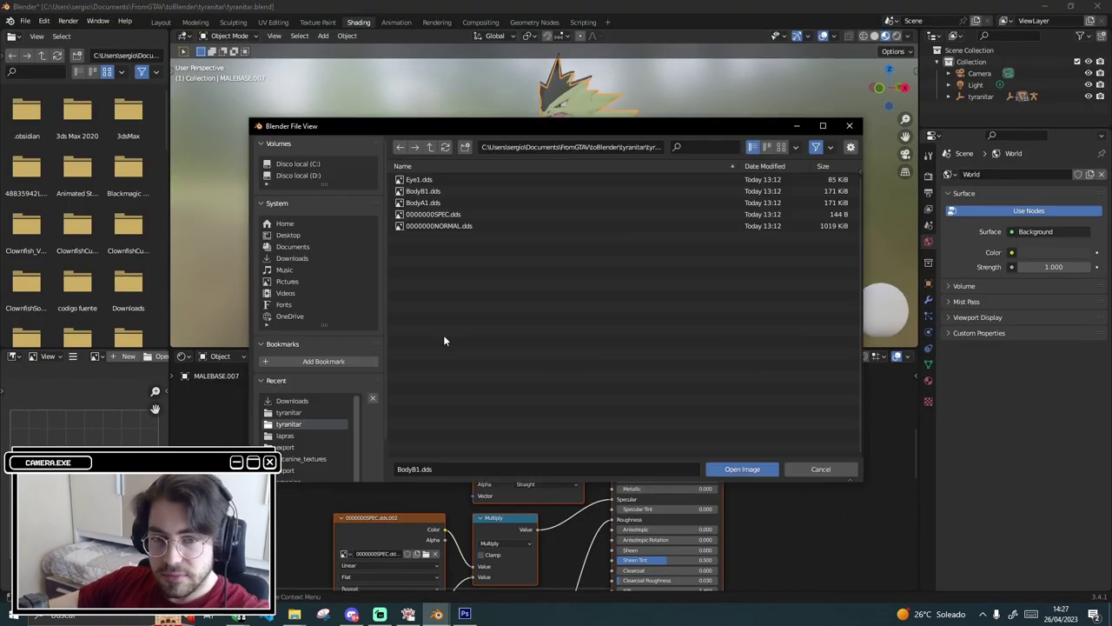
pyautogui.click(292, 258)
pyautogui.hotkey('ctrl', 'f')
pyautogui.write('bod')
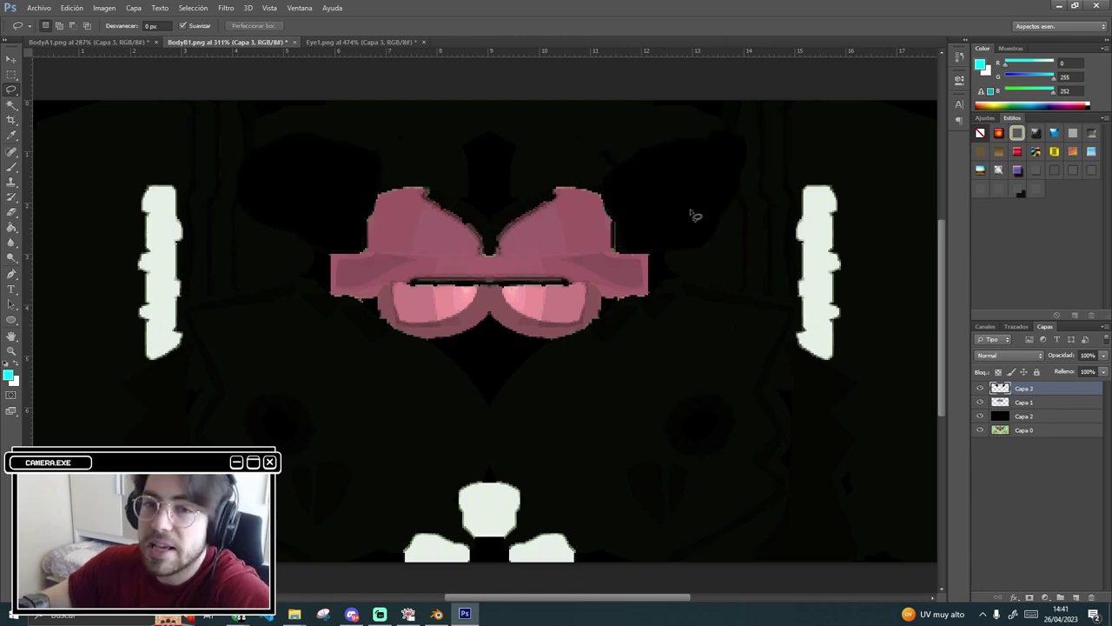
# - Restore the cyan fangs on BodyB1 and give their layer a cyan-to-white Gradient Overlay
pyautogui.hotkey('alt', 'BackSpace')
pyautogui.hotkey('ctrl', 'd')
pyautogui.doubleClick(1017, 395)
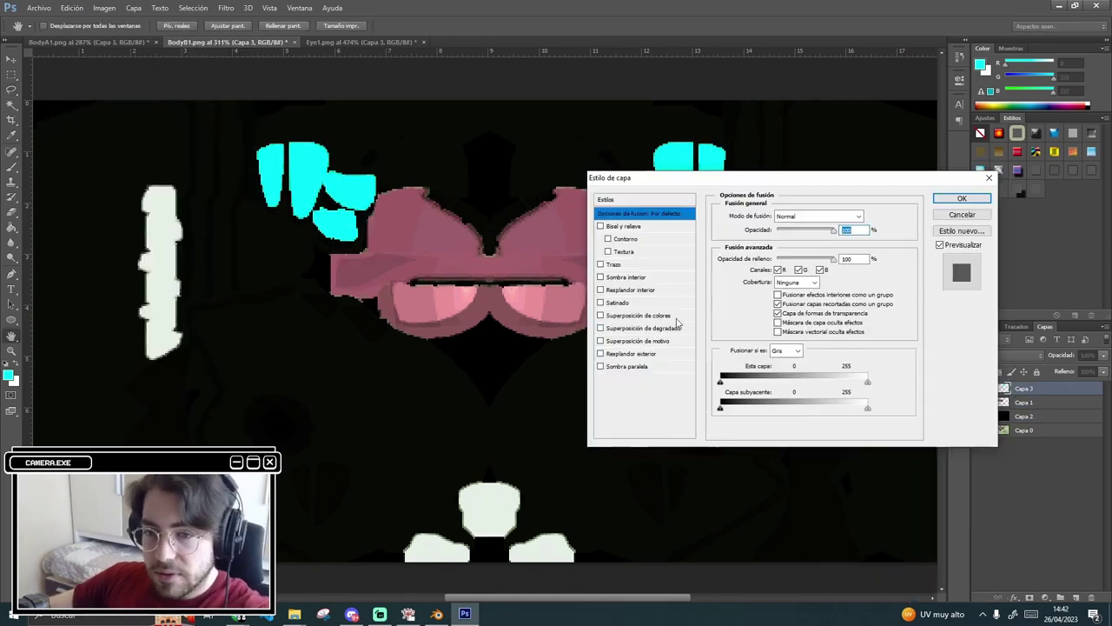
pyautogui.click(643, 328)
pyautogui.click(791, 243)
pyautogui.doubleClick(833, 350)
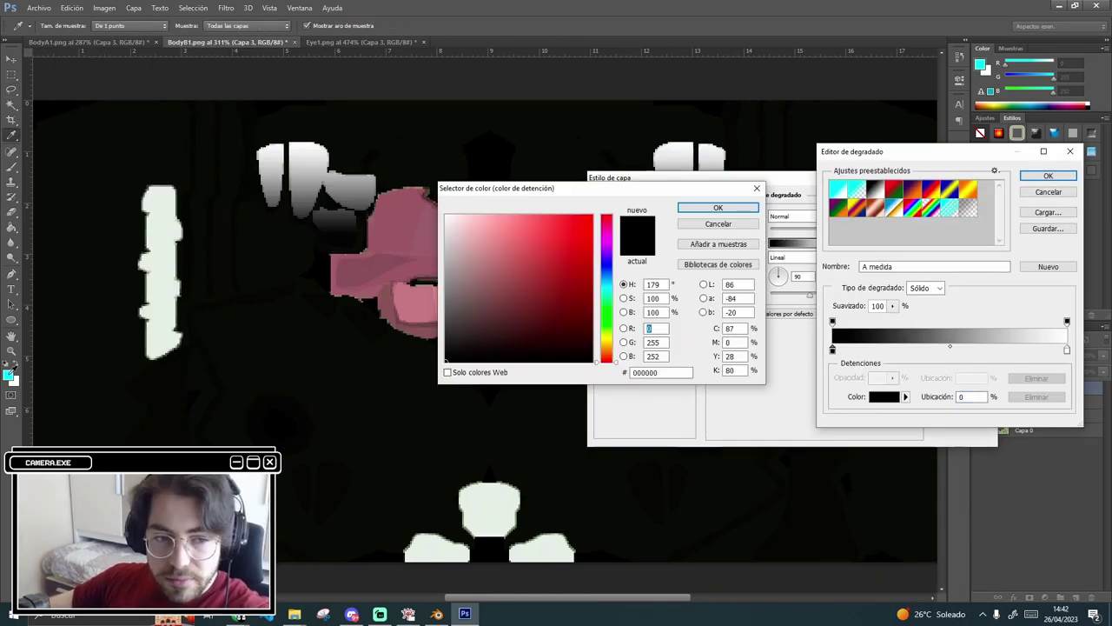
pyautogui.click(718, 208)
pyautogui.click(1048, 175)
pyautogui.click(1018, 196)
# - On BodyA1, lift the cyan markings onto their own layer and apply the gradient style
pyautogui.hotkey('ctrl', 'shift', 'Tab')
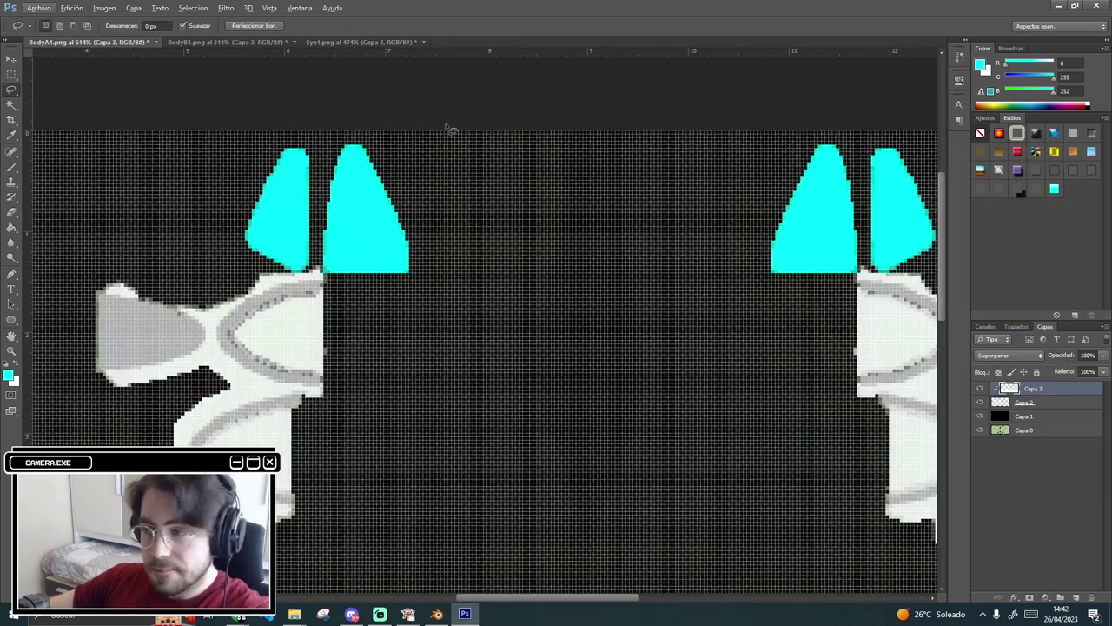
pyautogui.keyDown('alt'); pyautogui.scroll(2, 330, 217); pyautogui.keyUp('alt')
pyautogui.moveTo(287, 187); pyautogui.dragTo(208, 285)
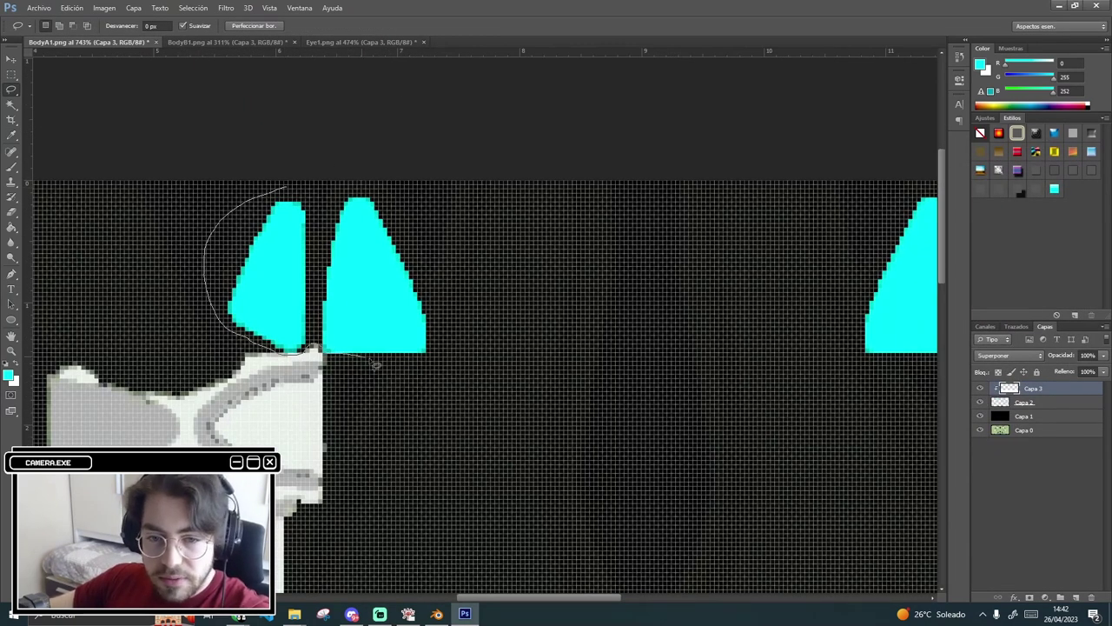
pyautogui.hscroll(5, 567, 321)
pyautogui.moveTo(452, 188); pyautogui.dragTo(426, 365)
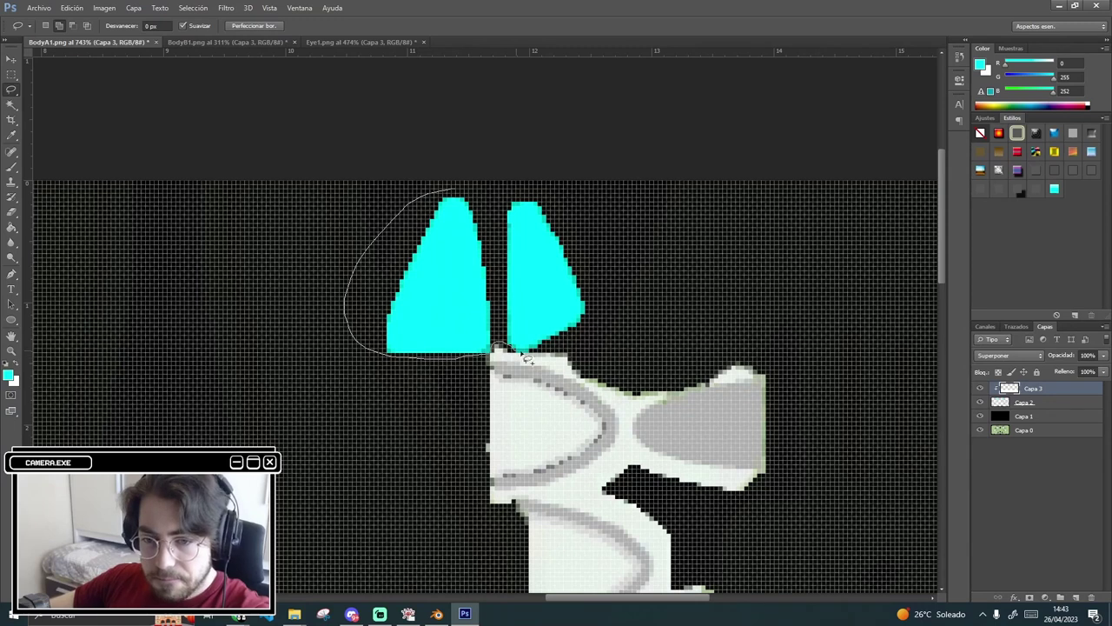
pyautogui.moveTo(527, 358); pyautogui.dragTo(512, 352)
pyautogui.keyDown('alt'); pyautogui.scroll(-2, 513, 351); pyautogui.keyUp('alt')
pyautogui.hotkey('ctrl', 'j')
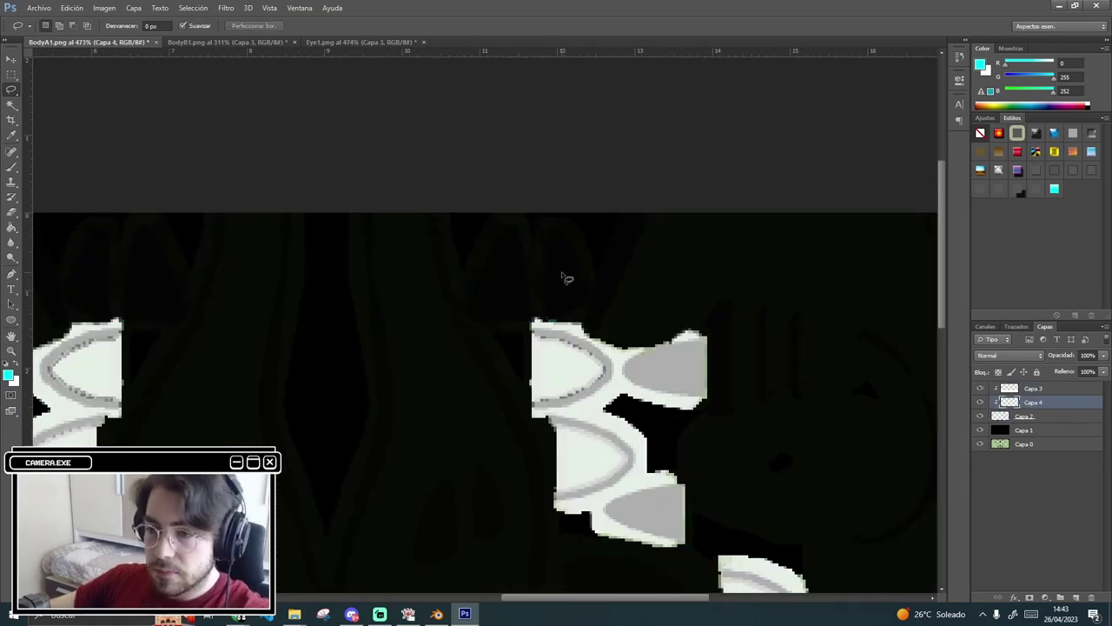
pyautogui.click(1054, 188)
# - Shift the gradient's white stop to about 79% and save BodyA1
pyautogui.keyDown('alt'); pyautogui.scroll(-3, 559, 261); pyautogui.keyUp('alt')
pyautogui.keyDown('alt'); pyautogui.scroll(3, 559, 186); pyautogui.keyUp('alt')
pyautogui.doubleClick(1069, 388)
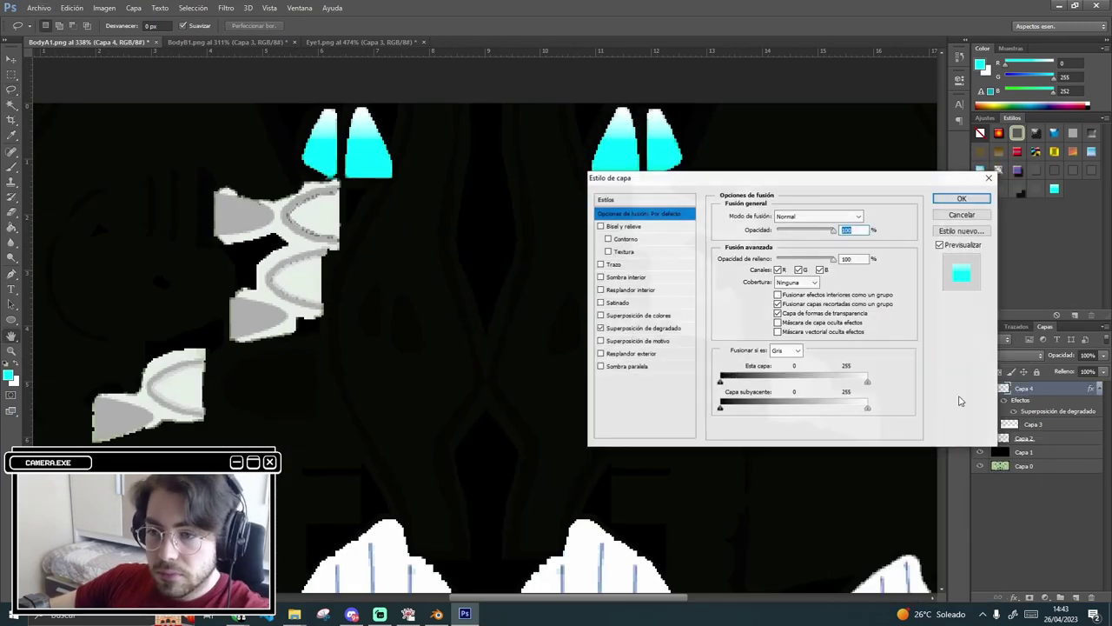
pyautogui.click(644, 328)
pyautogui.click(791, 242)
pyautogui.moveTo(986, 349); pyautogui.dragTo(1020, 349)
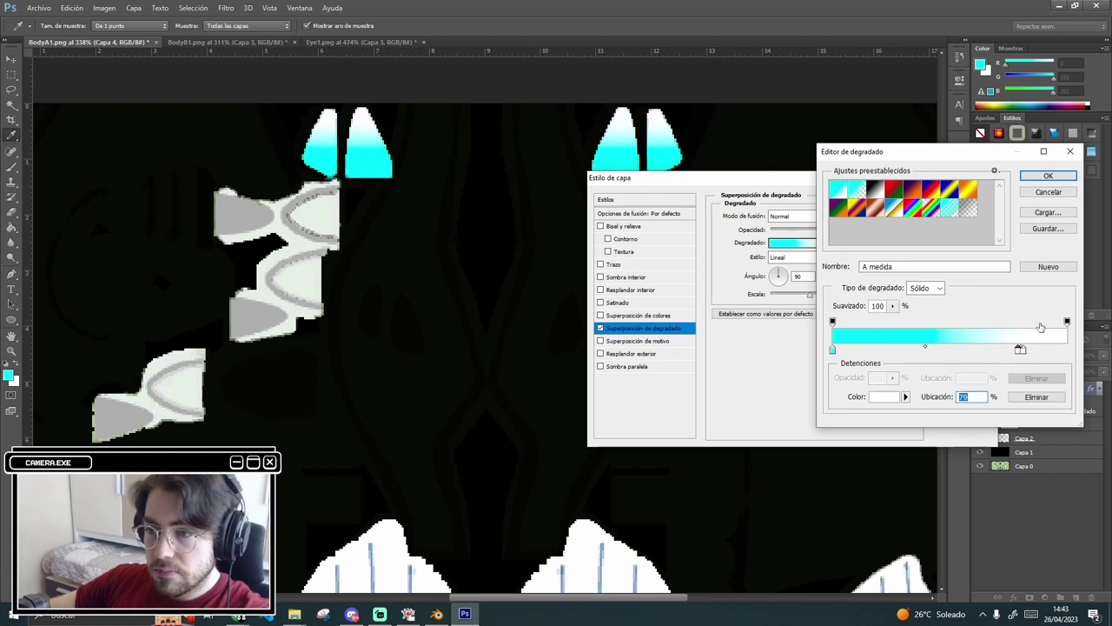
pyautogui.click(1048, 176)
pyautogui.click(39, 8)
pyautogui.click(74, 144)
# - Start a Save As for BodyB1 and view the available file formats
pyautogui.click(228, 42)
pyautogui.hotkey('ctrl', 'shift', 's')
pyautogui.click(565, 414)
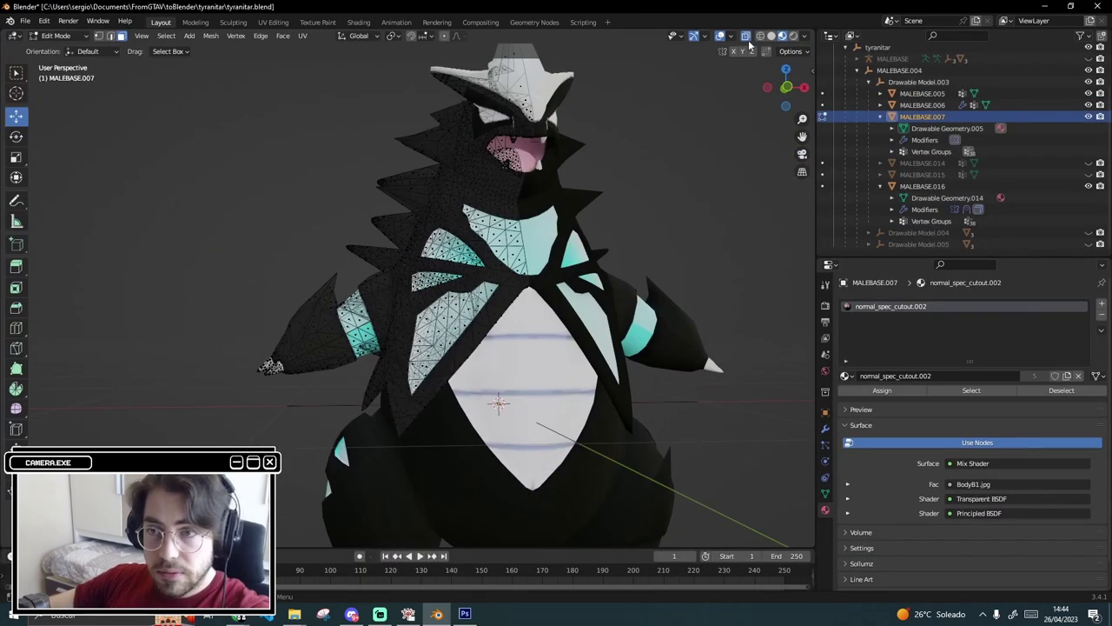
# - Turn off X-ray, choose Select Box, and orbit around MALEBASE.007's arm band
pyautogui.click(745, 37)
pyautogui.scroll(-2, 521, 304)
pyautogui.moveTo(409, 378); pyautogui.dragTo(367, 323, button='middle')
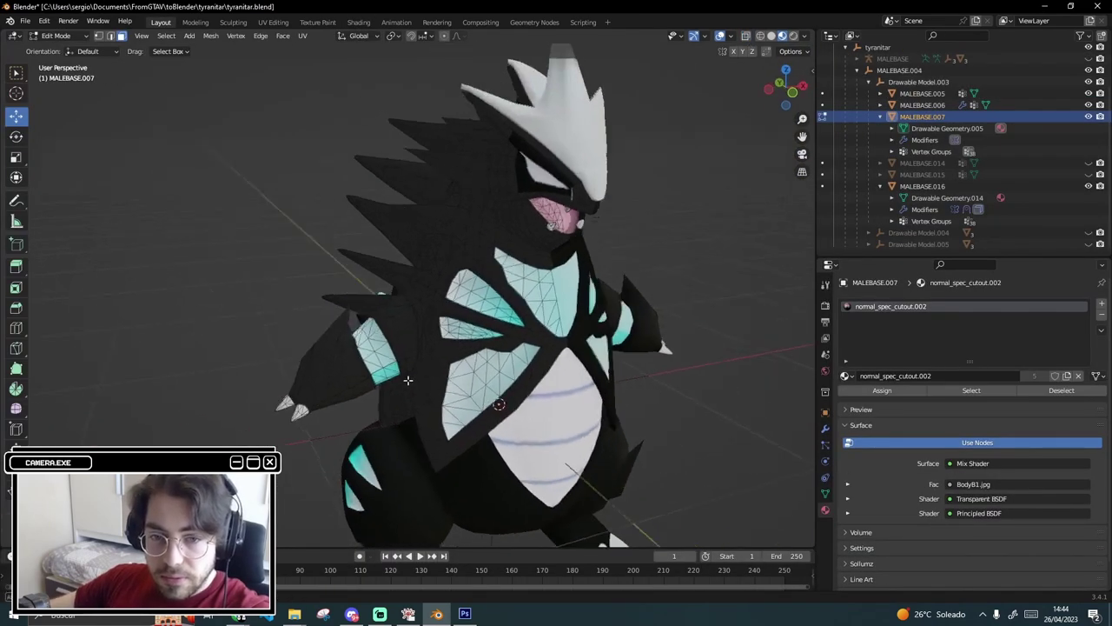
pyautogui.scroll(3, 366, 271)
pyautogui.moveTo(366, 271)
pyautogui.mouseDown(button='middle')
pyautogui.moveTo(467, 273)
pyautogui.moveTo(443, 306)
pyautogui.mouseUp(button='middle')
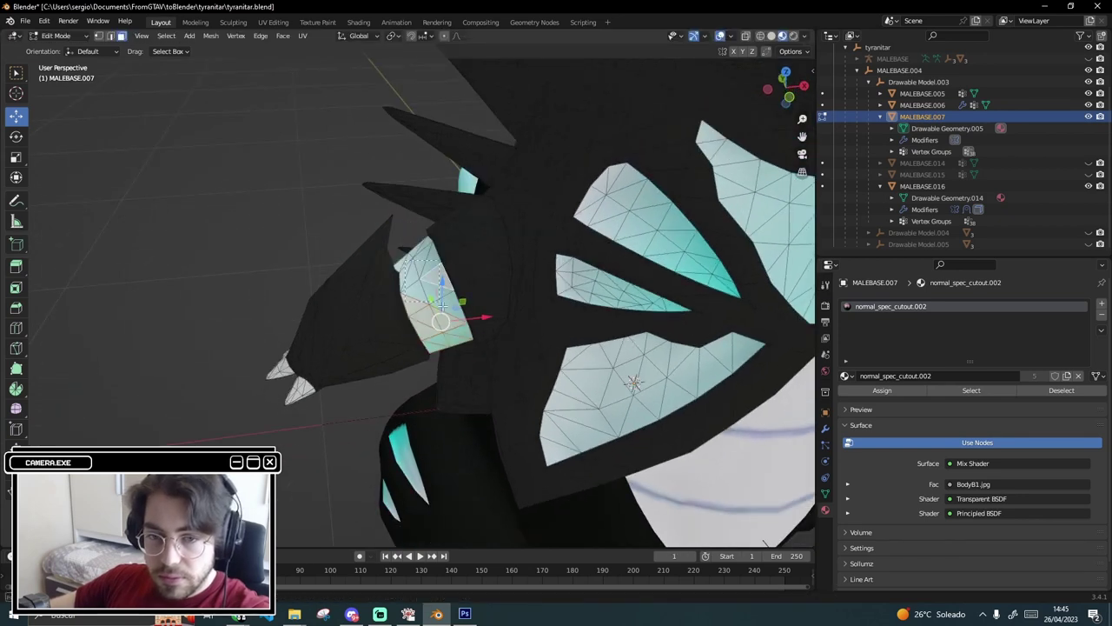
pyautogui.click(16, 72)
pyautogui.moveTo(496, 266)
pyautogui.mouseDown(button='middle')
pyautogui.moveTo(544, 272)
pyautogui.moveTo(469, 240)
pyautogui.moveTo(510, 196)
pyautogui.mouseUp(button='middle')
pyautogui.moveTo(415, 366)
pyautogui.mouseDown(button='middle')
pyautogui.moveTo(410, 404)
pyautogui.moveTo(397, 390)
pyautogui.moveTo(559, 317)
pyautogui.moveTo(440, 233)
pyautogui.moveTo(556, 287)
pyautogui.moveTo(728, 460)
pyautogui.moveTo(641, 302)
pyautogui.mouseUp(button='middle')
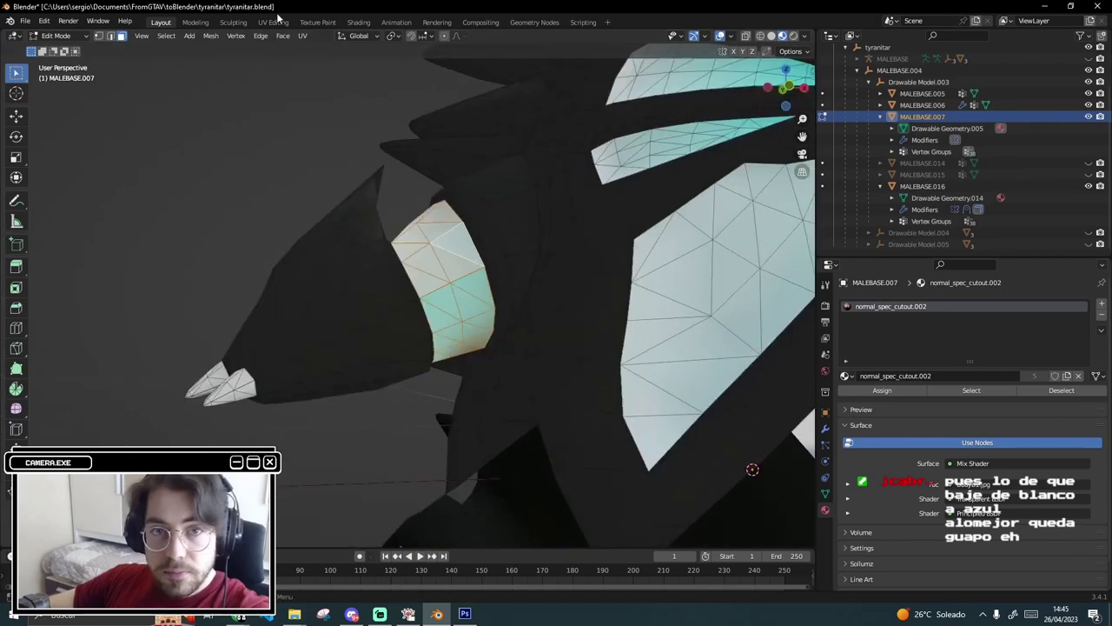
pyautogui.click(273, 22)
# - Show BodyB1.jpg as the background image behind the UVs in the UV Editor
pyautogui.scroll(2, 239, 276)
pyautogui.scroll(2, 241, 275)
pyautogui.click(310, 36)
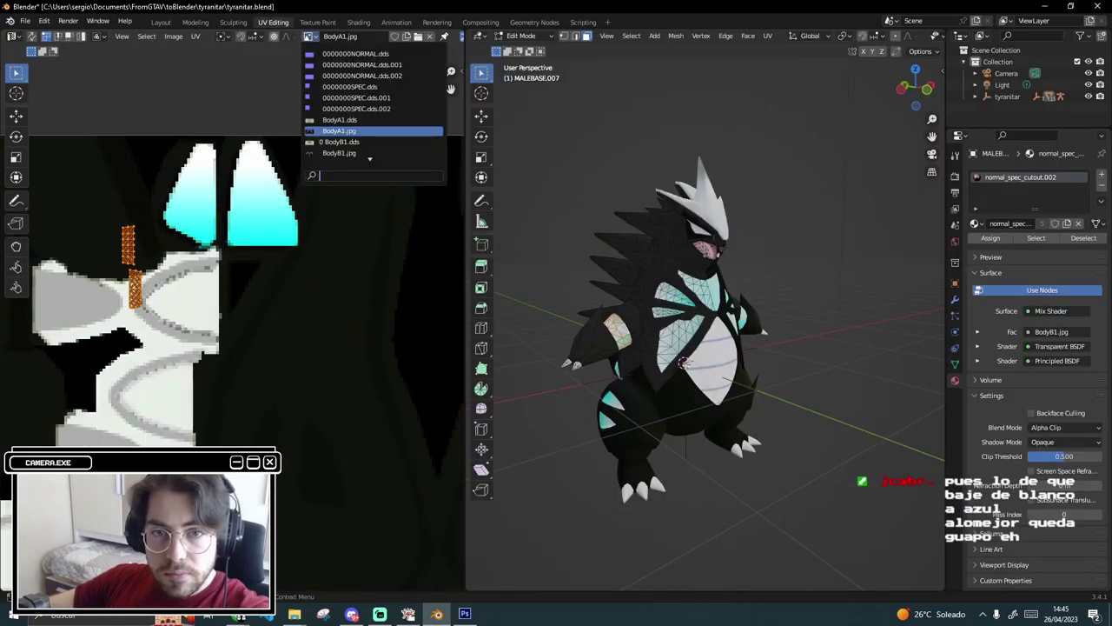
pyautogui.click(374, 144)
pyautogui.scroll(2, 319, 301)
pyautogui.scroll(3, 296, 291)
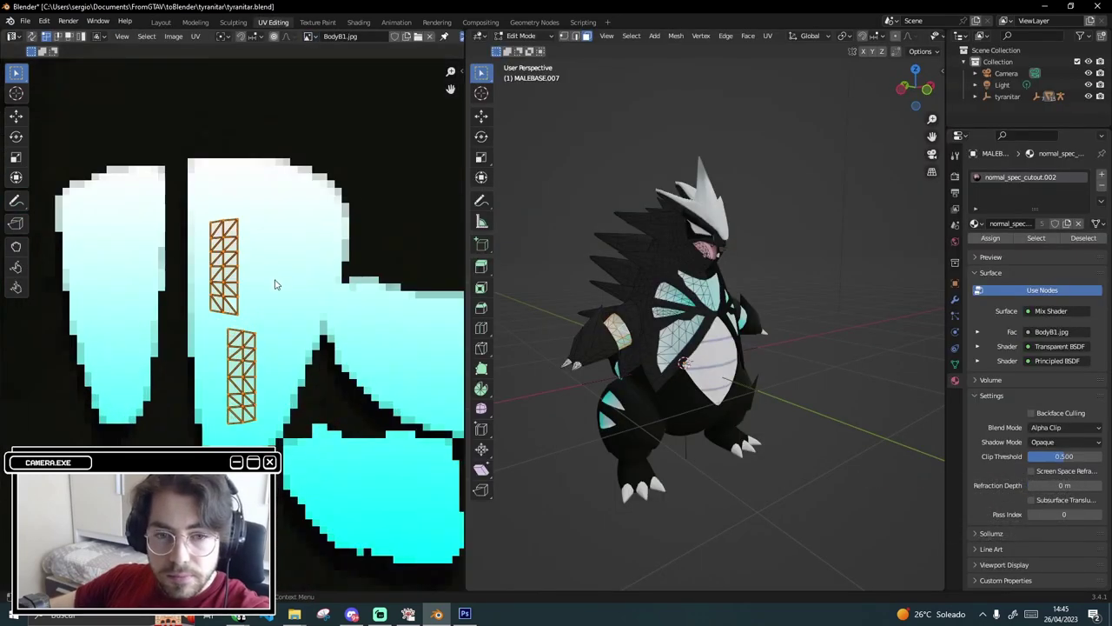
pyautogui.scroll(2, 273, 280)
# - Move the lower UV island beside the other island on the white texture area
pyautogui.click(270, 422)
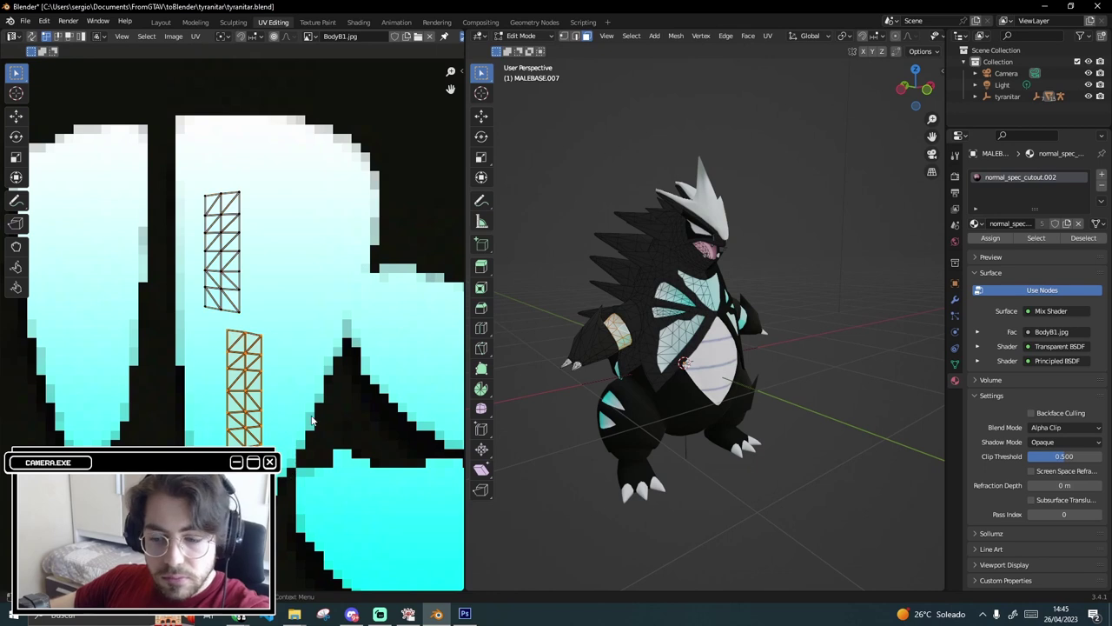
pyautogui.press('g')
pyautogui.click(325, 278)
pyautogui.scroll(10, 673, 253)
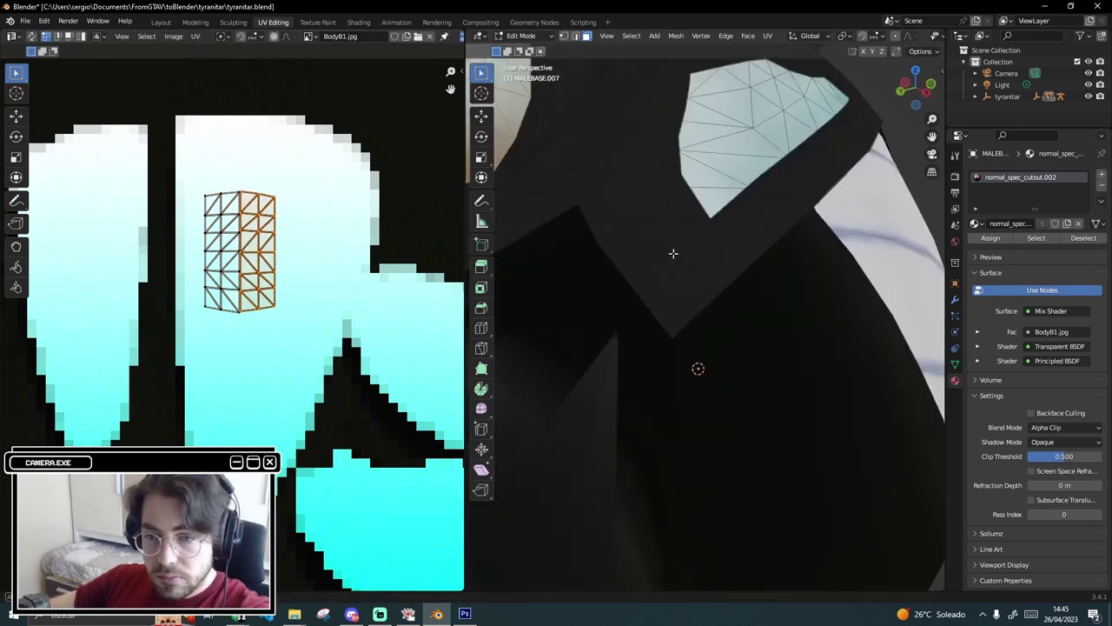
pyautogui.scroll(-5, 673, 253)
# - Move the arm band's UV island onto the cyan area of the texture
pyautogui.moveTo(760, 293); pyautogui.dragTo(785, 330, button='middle')
pyautogui.scroll(-4, 727, 355)
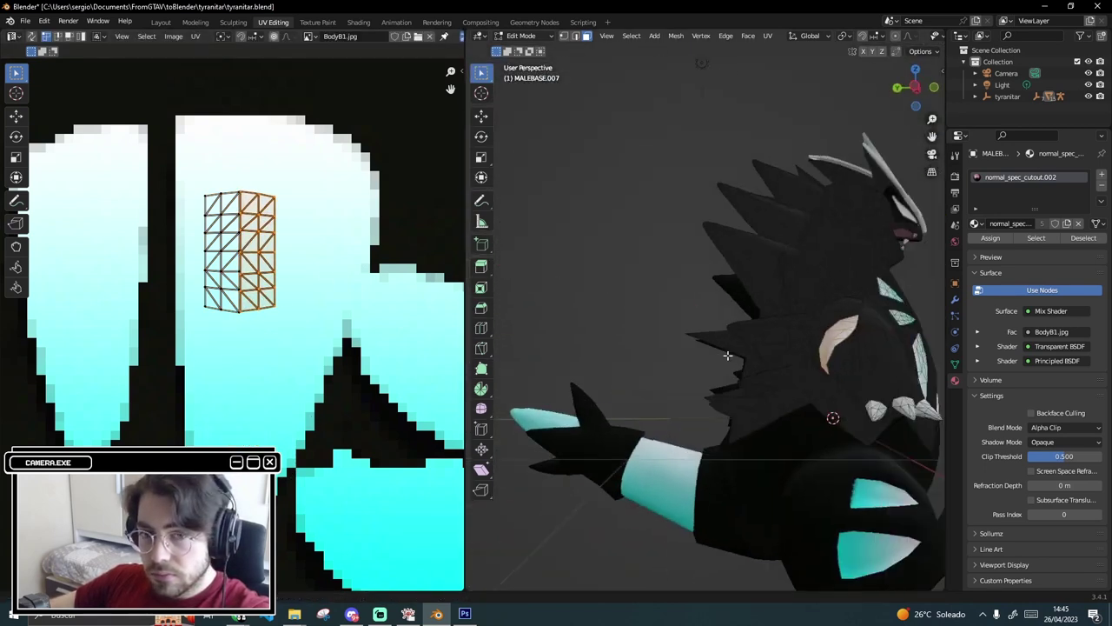
pyautogui.press('KP_Decimal')
pyautogui.scroll(2, 741, 326)
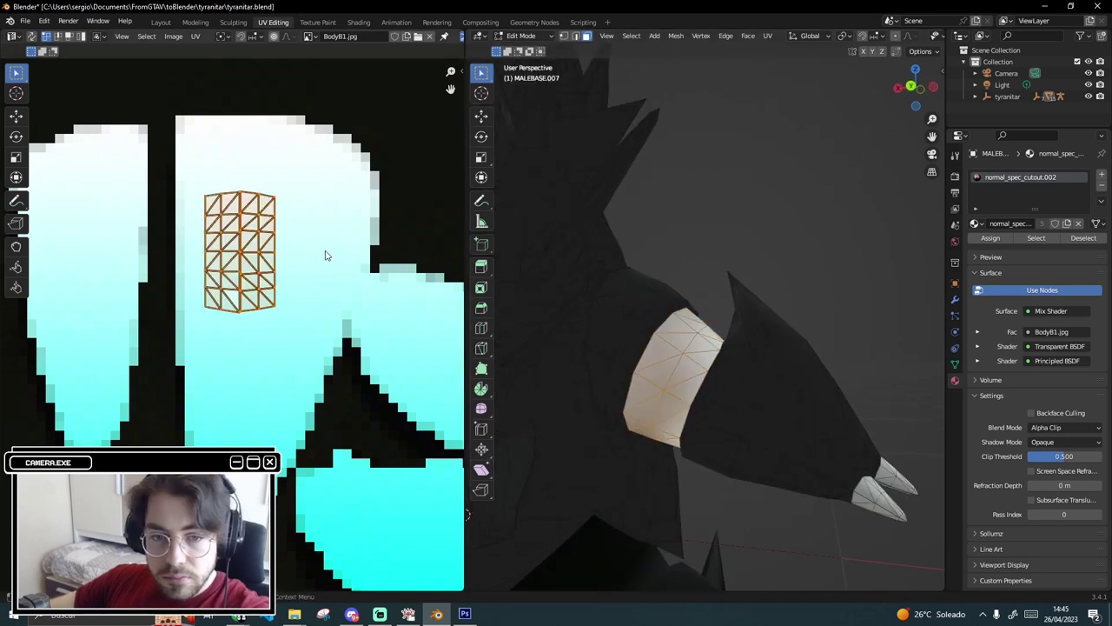
pyautogui.press('g')
pyautogui.click(326, 418)
pyautogui.click(820, 268)
pyautogui.moveTo(820, 268)
pyautogui.mouseDown(button='middle')
pyautogui.moveTo(596, 284)
pyautogui.moveTo(661, 296)
pyautogui.mouseUp(button='middle')
pyautogui.scroll(-5, 596, 284)
pyautogui.hotkey('ctrl', 'z')
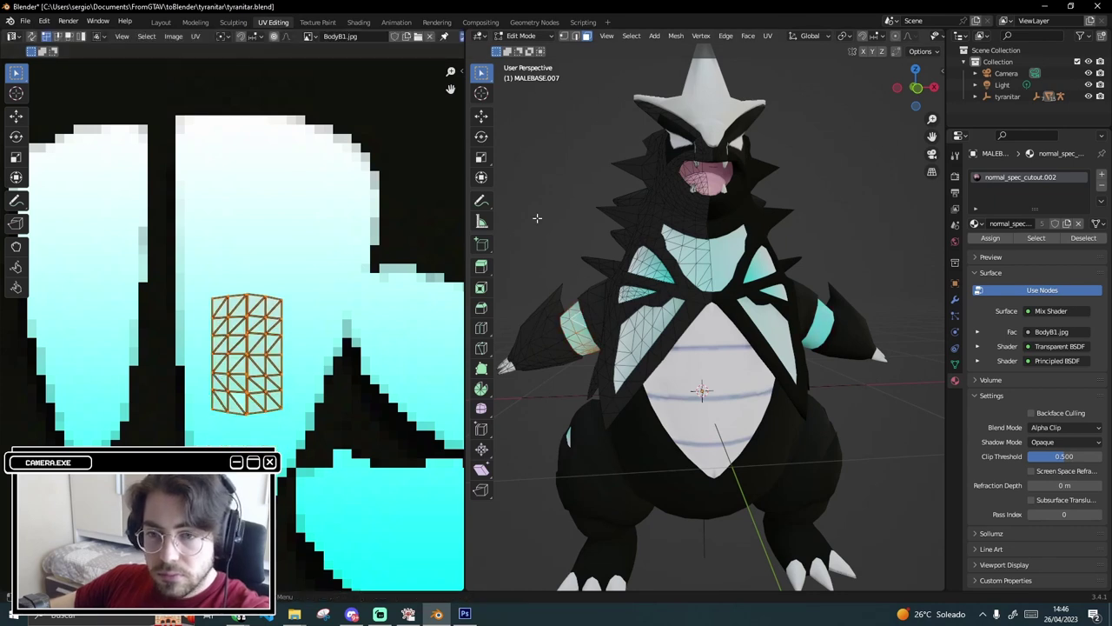
# - Inspect the arm bands on the whole character in Object Mode
pyautogui.press('Tab')
pyautogui.moveTo(534, 217)
pyautogui.mouseDown(button='middle')
pyautogui.moveTo(693, 236)
pyautogui.moveTo(515, 235)
pyautogui.moveTo(857, 230)
pyautogui.moveTo(466, 229)
pyautogui.moveTo(784, 228)
pyautogui.moveTo(602, 230)
pyautogui.moveTo(872, 210)
pyautogui.moveTo(655, 190)
pyautogui.mouseUp(button='middle')
pyautogui.scroll(-3, 643, 235)
pyautogui.scroll(5, 873, 210)
# - Enlarge and reposition the band's UV island onto the pale cyan patch, then check the front view
pyautogui.press('Tab')
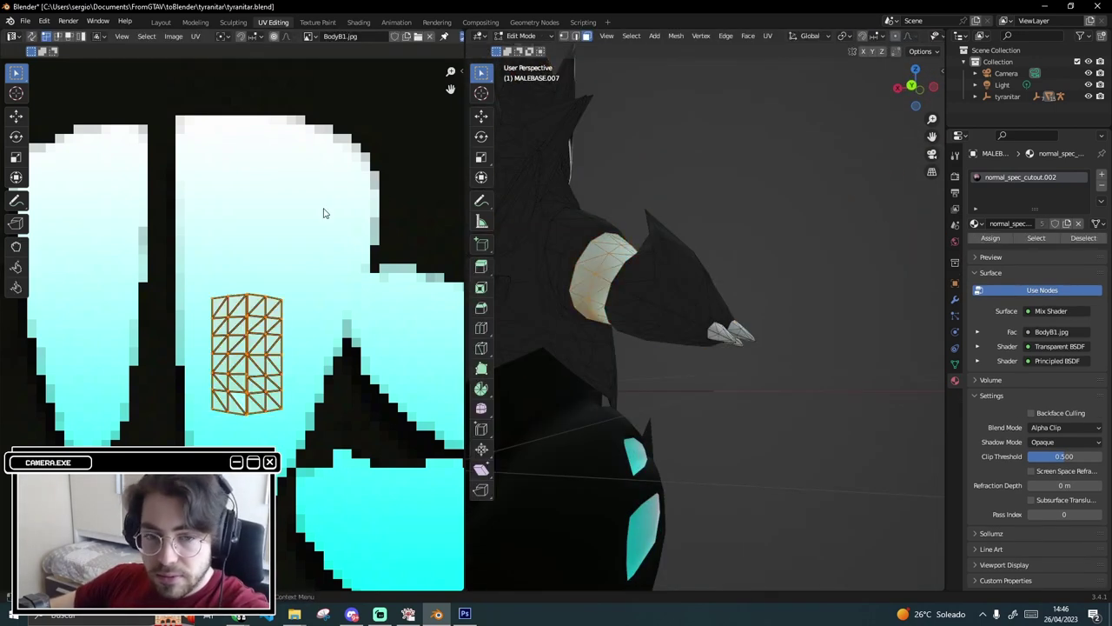
pyautogui.press('s')
pyautogui.press('g')
pyautogui.click(413, 117)
pyautogui.press('Tab')
pyautogui.scroll(-4, 746, 197)
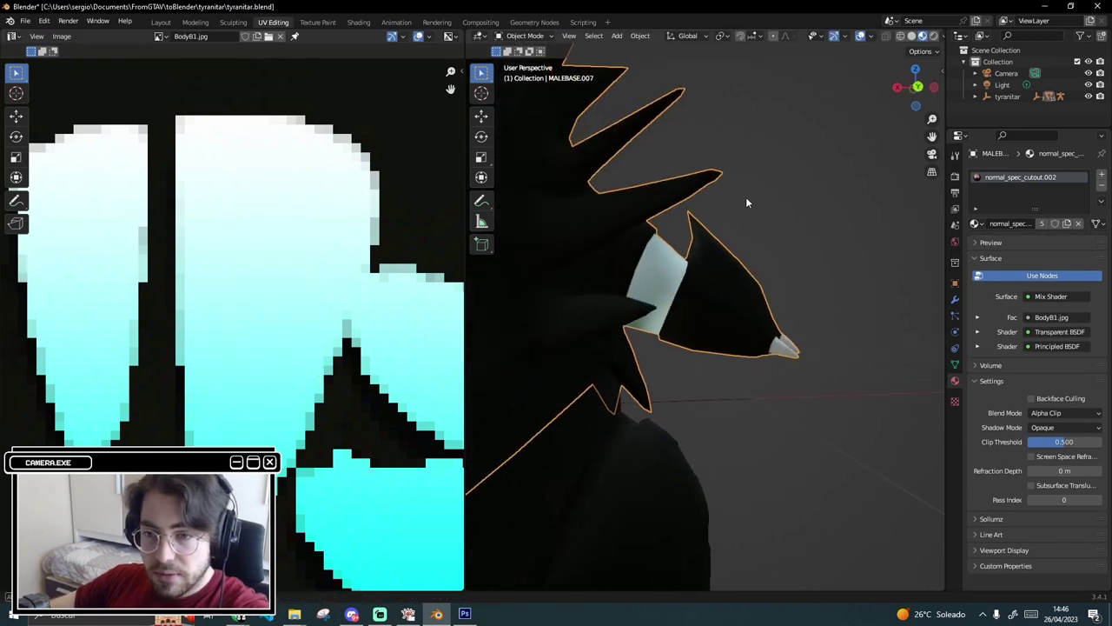
pyautogui.moveTo(746, 196)
pyautogui.mouseDown(button='middle')
pyautogui.moveTo(621, 204)
pyautogui.moveTo(929, 195)
pyautogui.mouseUp(button='middle')
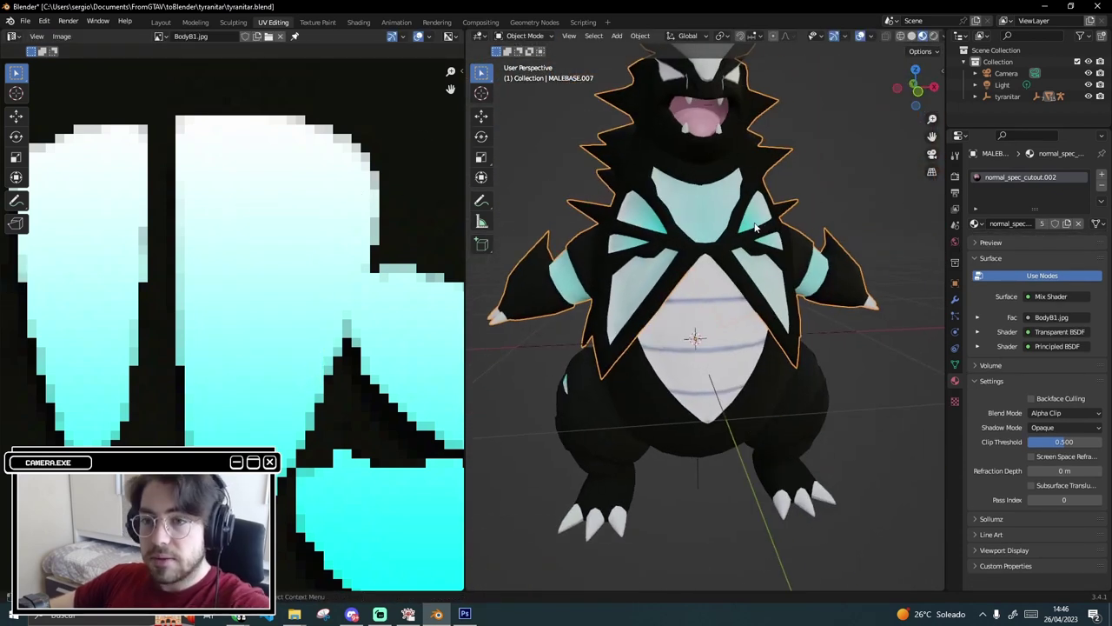
# - Select the chest marking faces in Edit Mode
pyautogui.press('Tab')
pyautogui.scroll(-3, 756, 228)
pyautogui.scroll(3, 713, 287)
pyautogui.scroll(2, 678, 347)
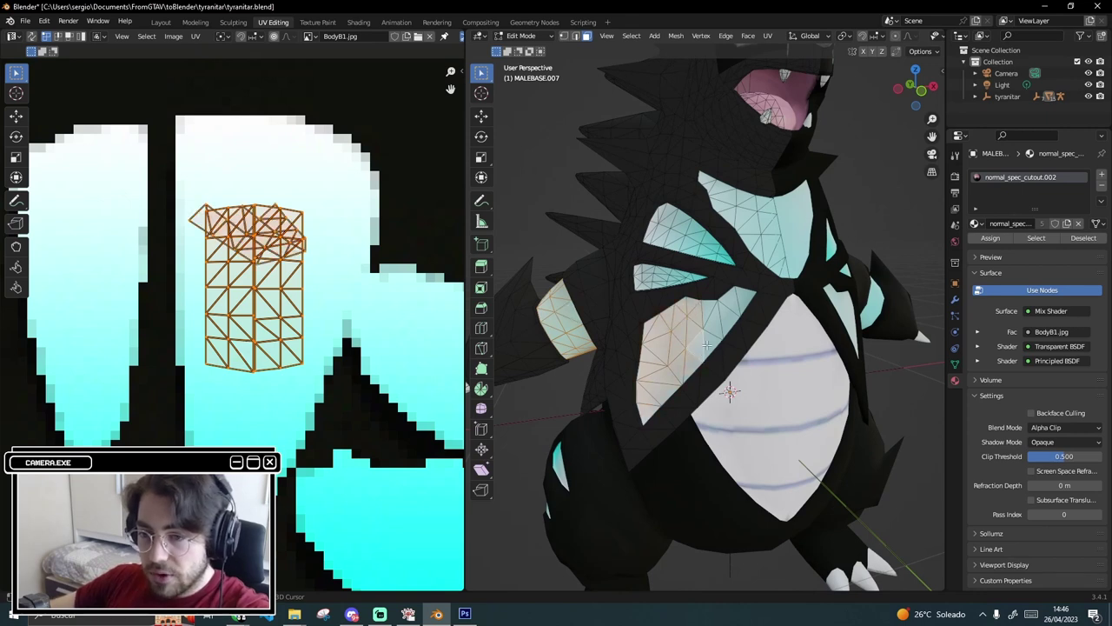
pyautogui.scroll(1, 721, 306)
pyautogui.scroll(1, 739, 303)
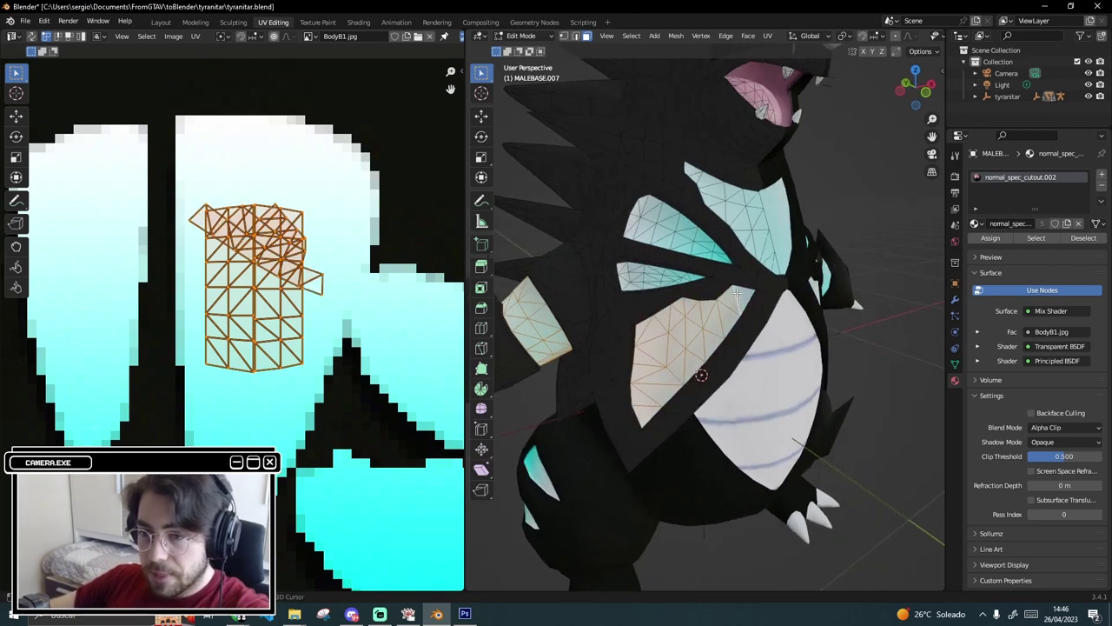
pyautogui.scroll(2, 741, 312)
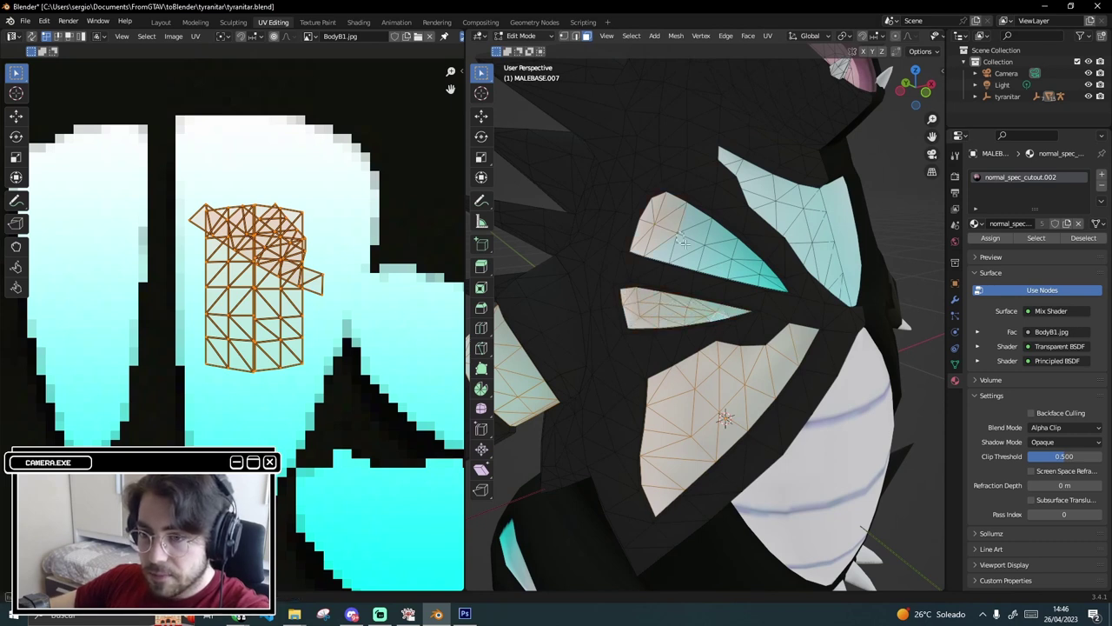
pyautogui.moveTo(768, 279); pyautogui.dragTo(790, 330, button='middle')
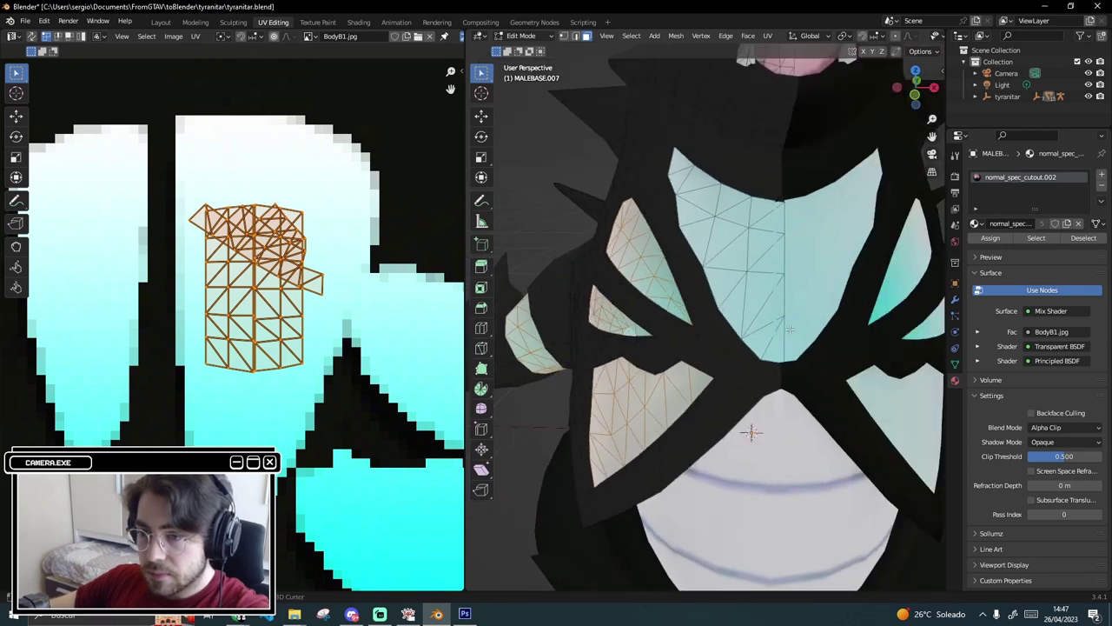
pyautogui.moveTo(751, 217); pyautogui.dragTo(751, 219)
pyautogui.moveTo(751, 219); pyautogui.dragTo(712, 293, button='middle')
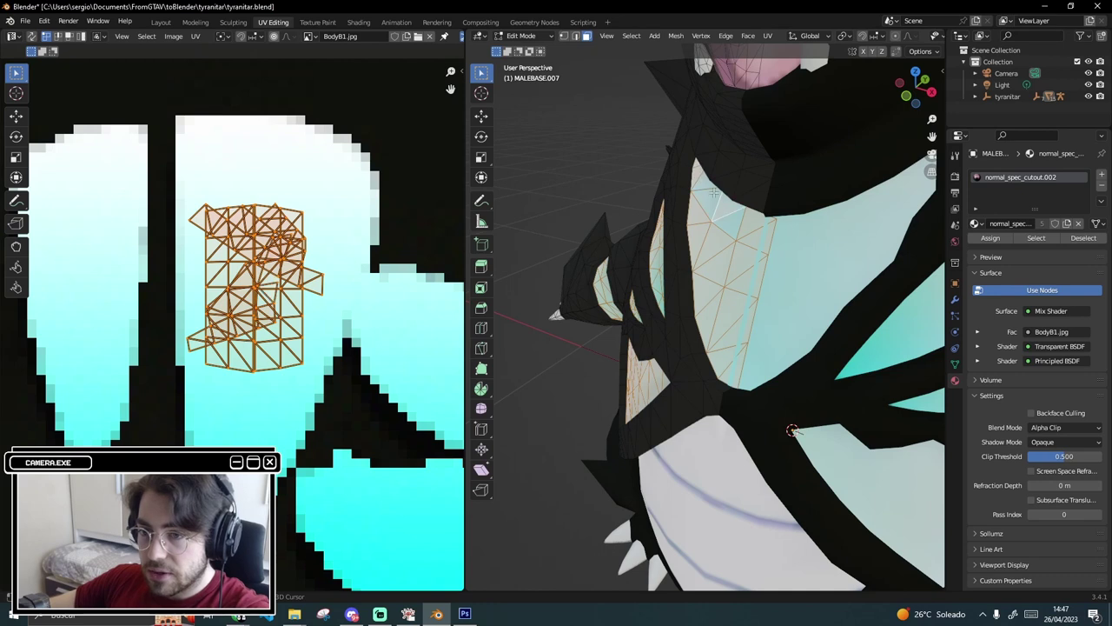
pyautogui.moveTo(727, 225); pyautogui.dragTo(739, 286, button='middle')
pyautogui.scroll(-2, 307, 247)
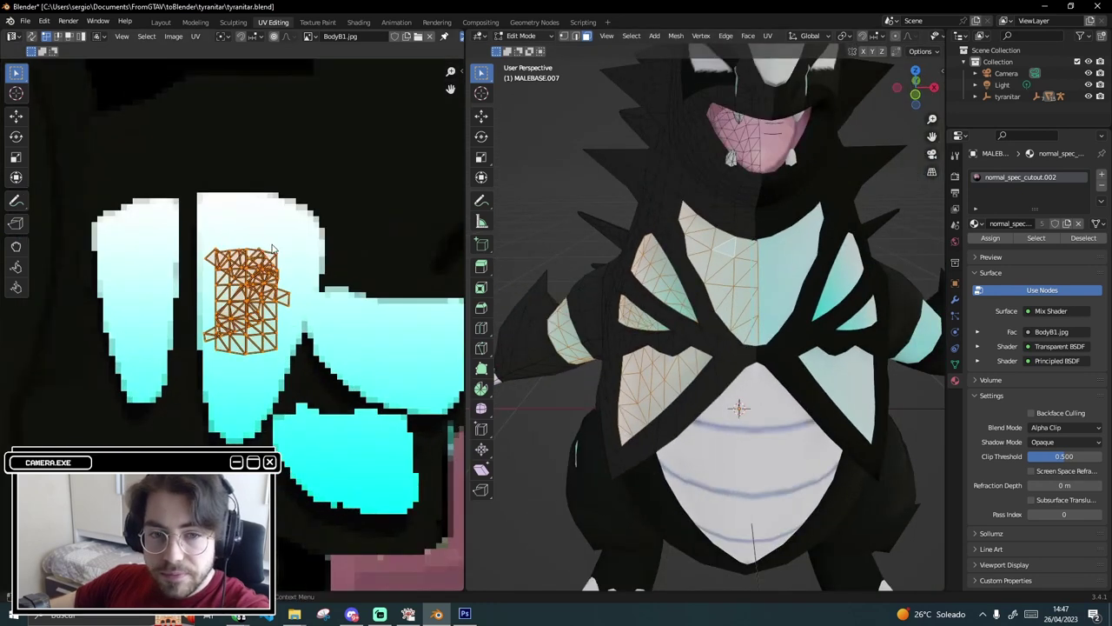
pyautogui.scroll(2, 307, 247)
# - Move and resize the chest UV island onto the cyan texture area
pyautogui.press('g')
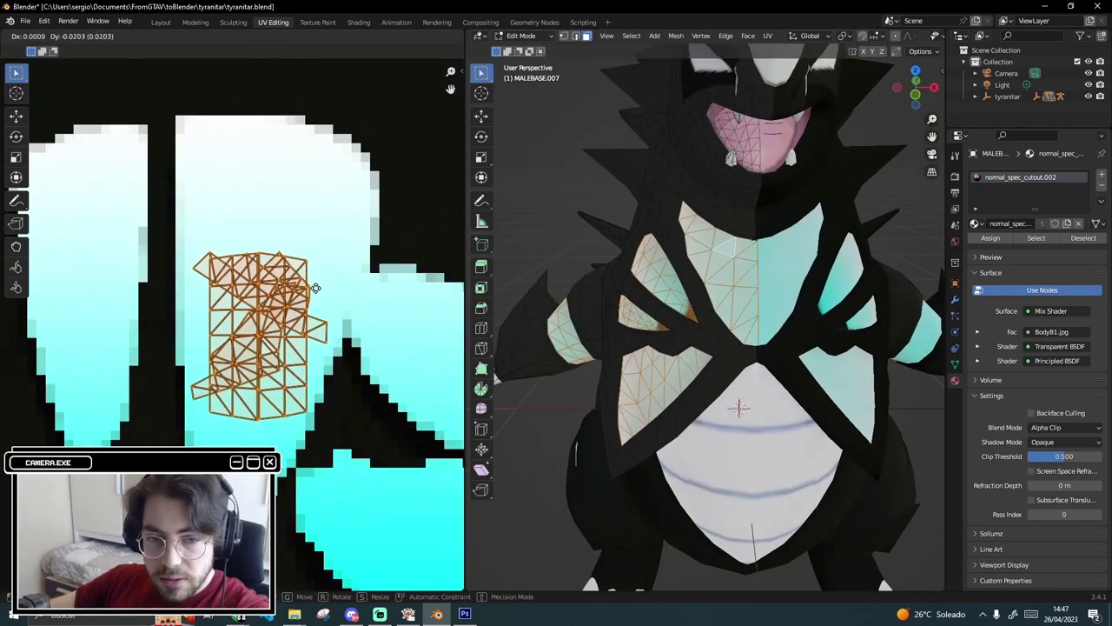
pyautogui.press('s')
pyautogui.click(312, 305)
pyautogui.scroll(-5, 321, 285)
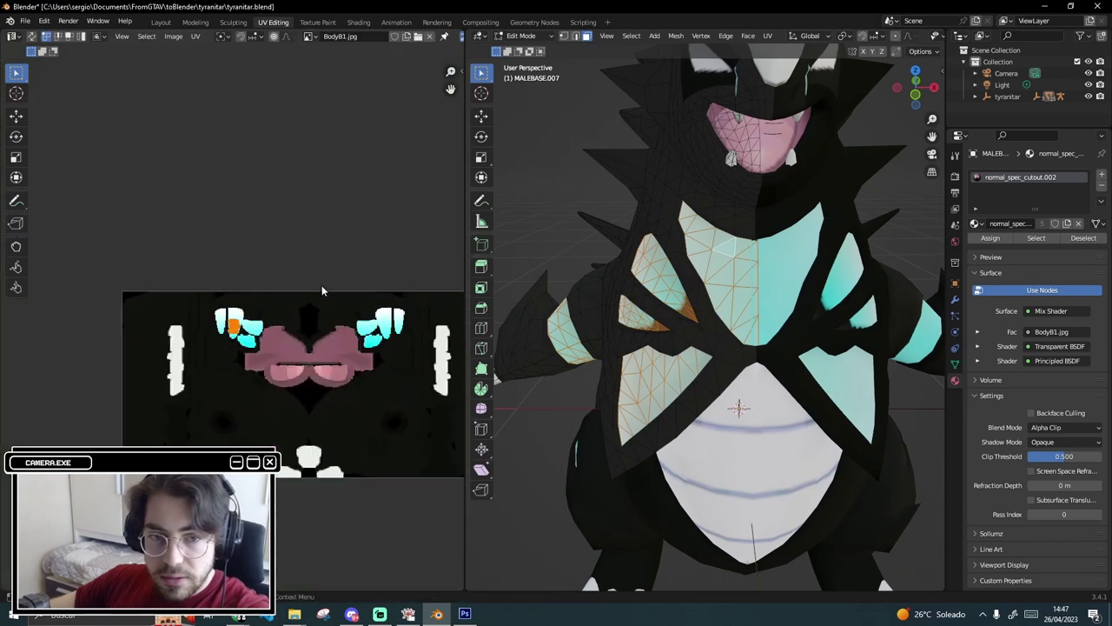
pyautogui.scroll(-3, 296, 286)
pyautogui.scroll(4, 236, 245)
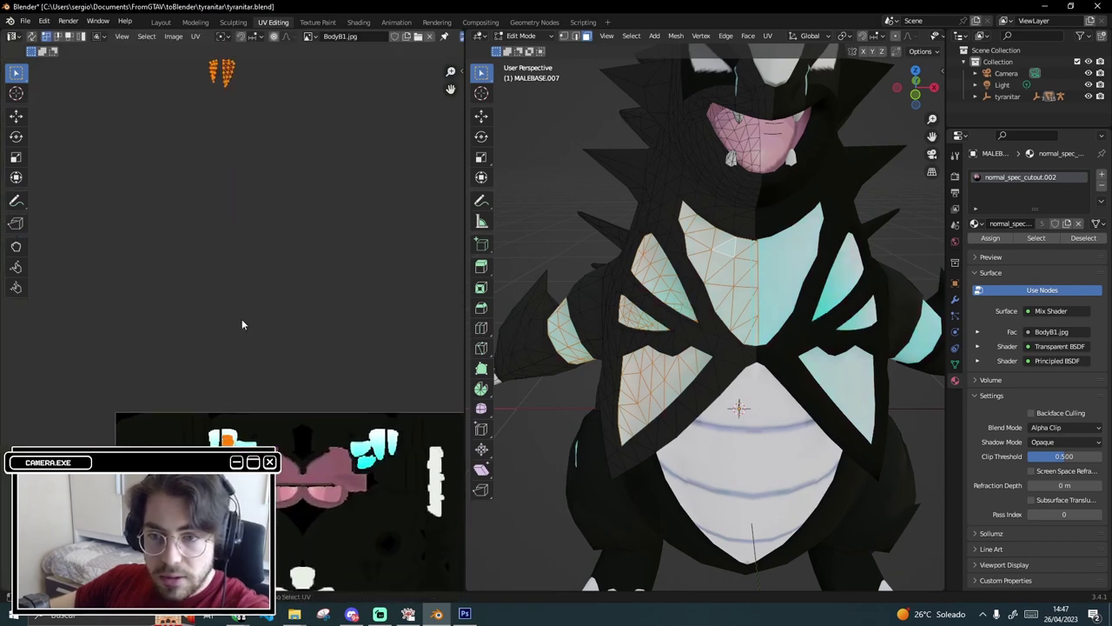
# - Bring the stray UV piece back onto the texture and move the islands onto the gridded island
pyautogui.moveTo(304, 186); pyautogui.dragTo(205, 91)
pyautogui.press('g')
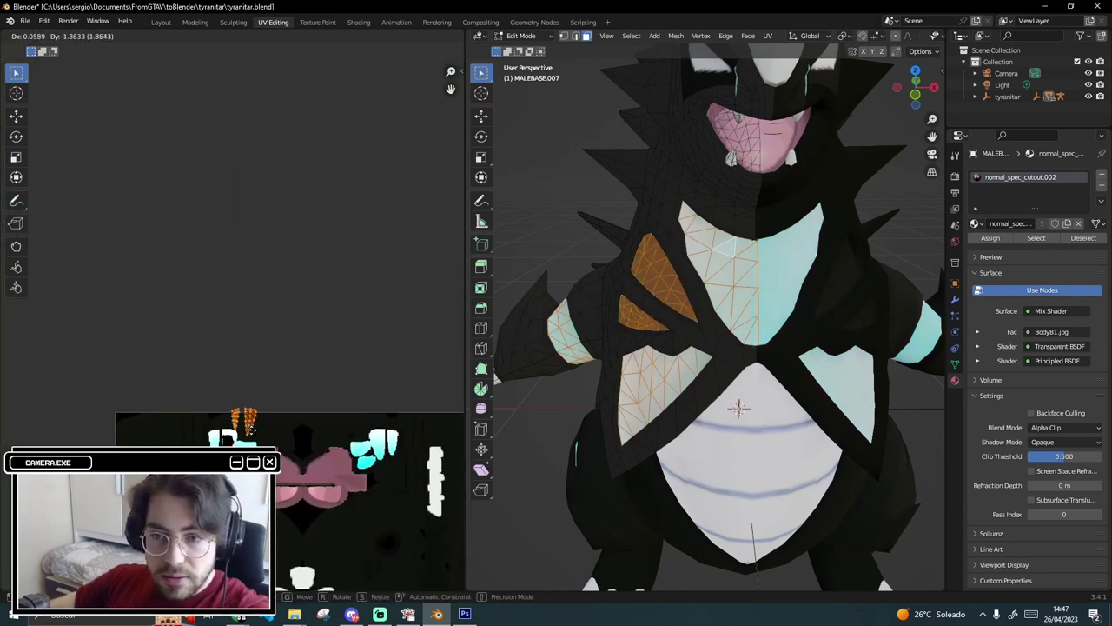
pyautogui.click(242, 405)
pyautogui.scroll(5, 244, 407)
pyautogui.press('g')
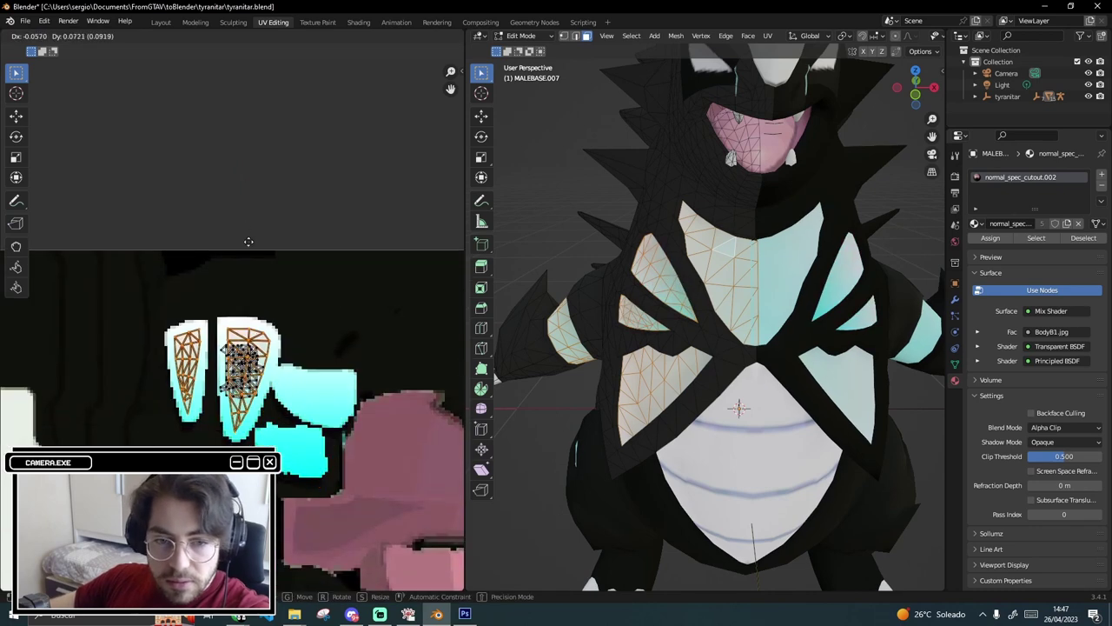
pyautogui.click(261, 382)
pyautogui.scroll(5, 252, 365)
pyautogui.moveTo(318, 211); pyautogui.dragTo(343, 211, button='middle')
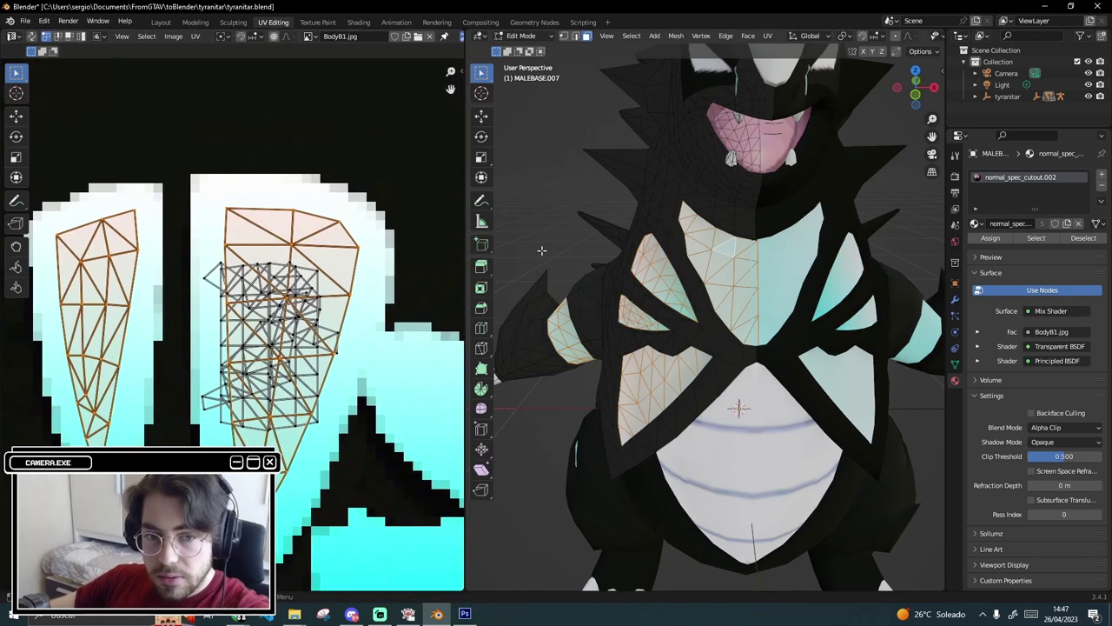
pyautogui.press('g')
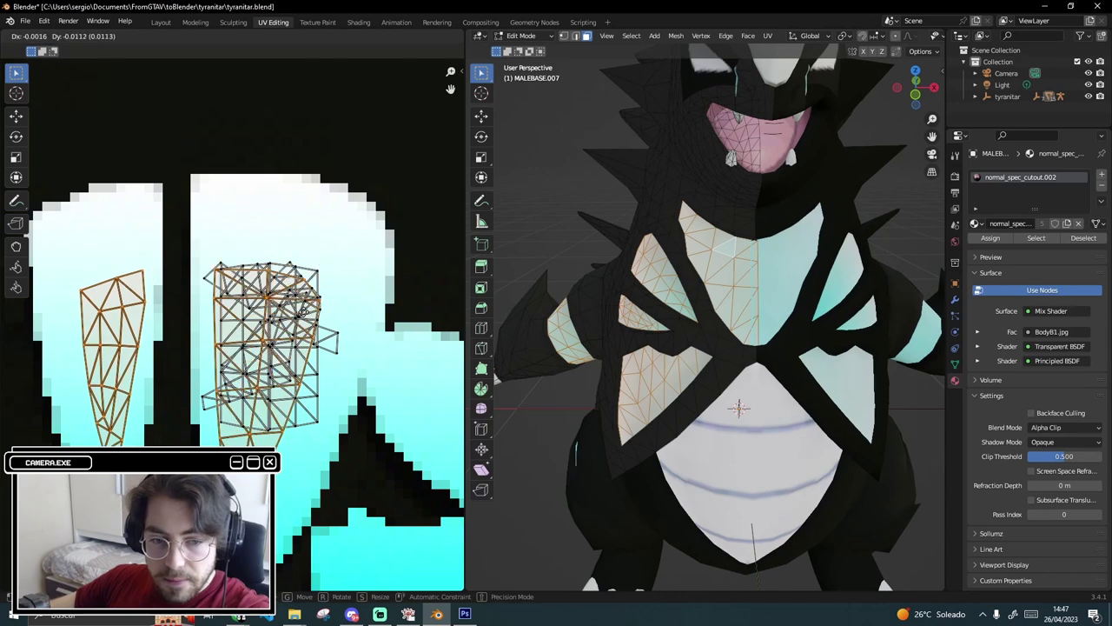
pyautogui.click(300, 323)
# - With X-ray on, box-select the chest marking and teal band faces
pyautogui.moveTo(608, 313)
pyautogui.mouseDown(button='middle')
pyautogui.moveTo(586, 327)
pyautogui.moveTo(596, 310)
pyautogui.mouseUp(button='middle')
pyautogui.hotkey('ctrl', 'z')
pyautogui.scroll(4, 651, 303)
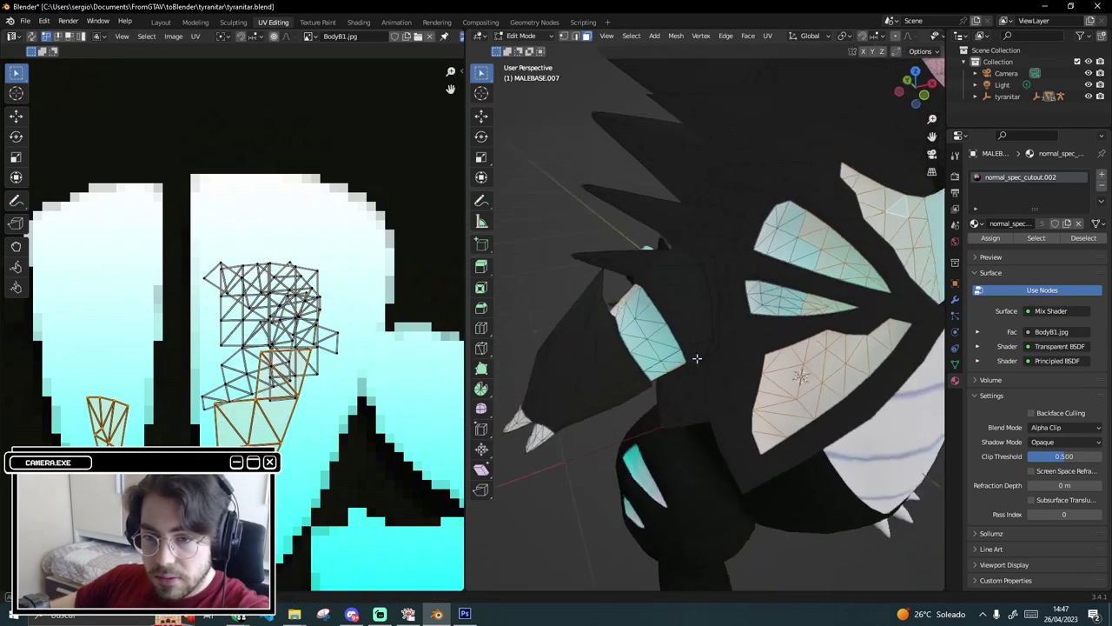
pyautogui.moveTo(948, 261); pyautogui.dragTo(1038, 260)
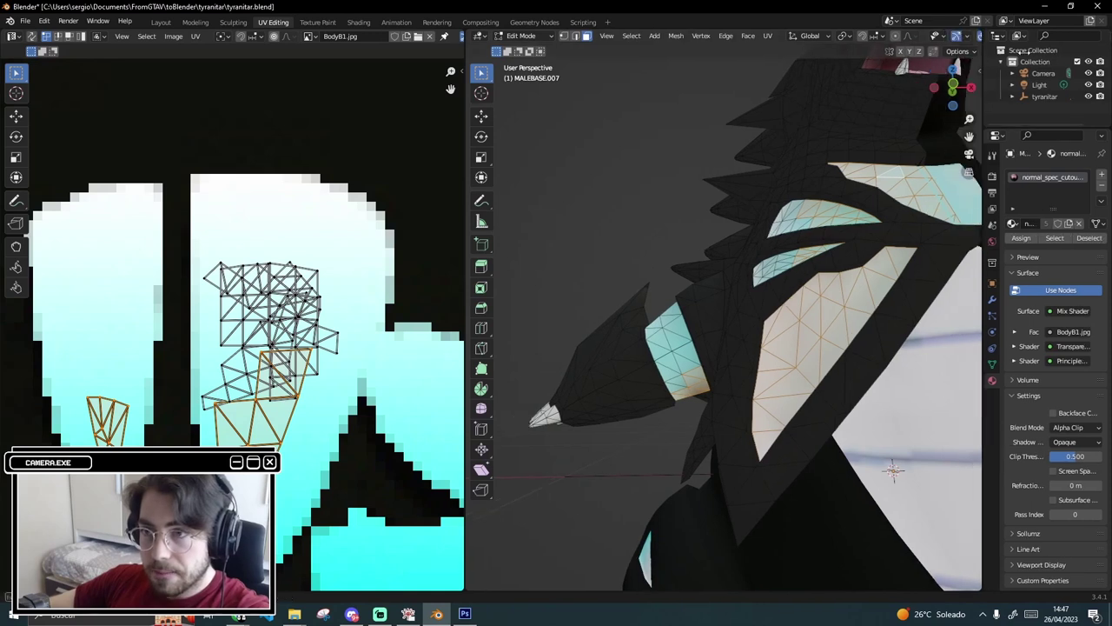
pyautogui.hotkey('alt', 'z')
pyautogui.moveTo(732, 441)
pyautogui.mouseDown()
pyautogui.moveTo(598, 302)
pyautogui.moveTo(735, 447)
pyautogui.mouseUp()
pyautogui.moveTo(735, 446)
pyautogui.mouseDown(button='middle')
pyautogui.moveTo(910, 76)
pyautogui.moveTo(782, 200)
pyautogui.mouseUp(button='middle')
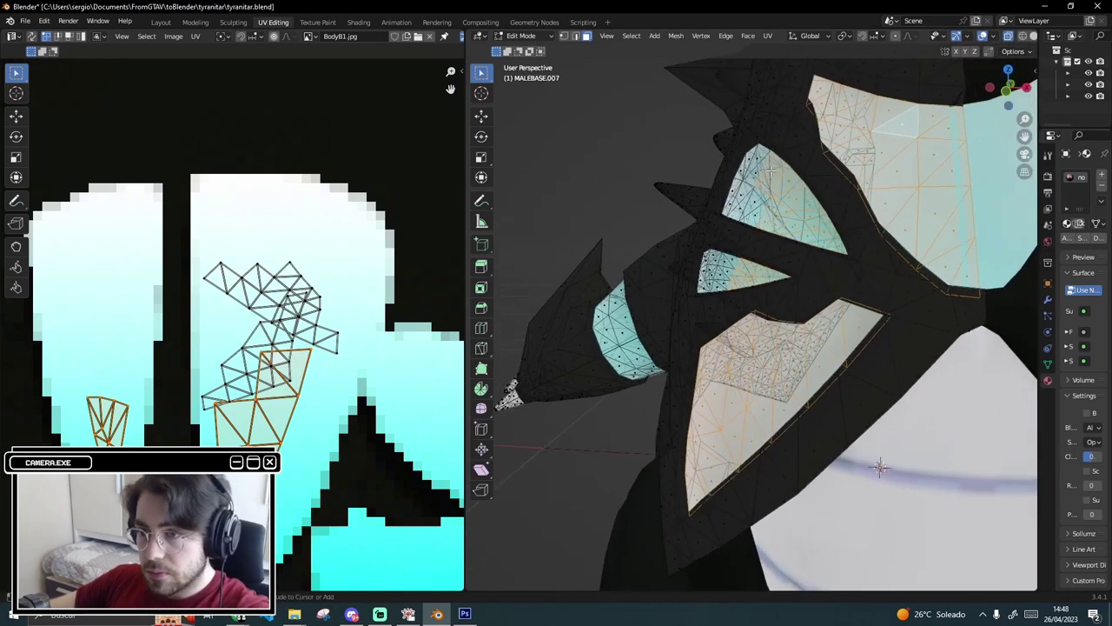
pyautogui.moveTo(815, 150); pyautogui.dragTo(736, 285)
pyautogui.moveTo(735, 286); pyautogui.dragTo(660, 296, button='middle')
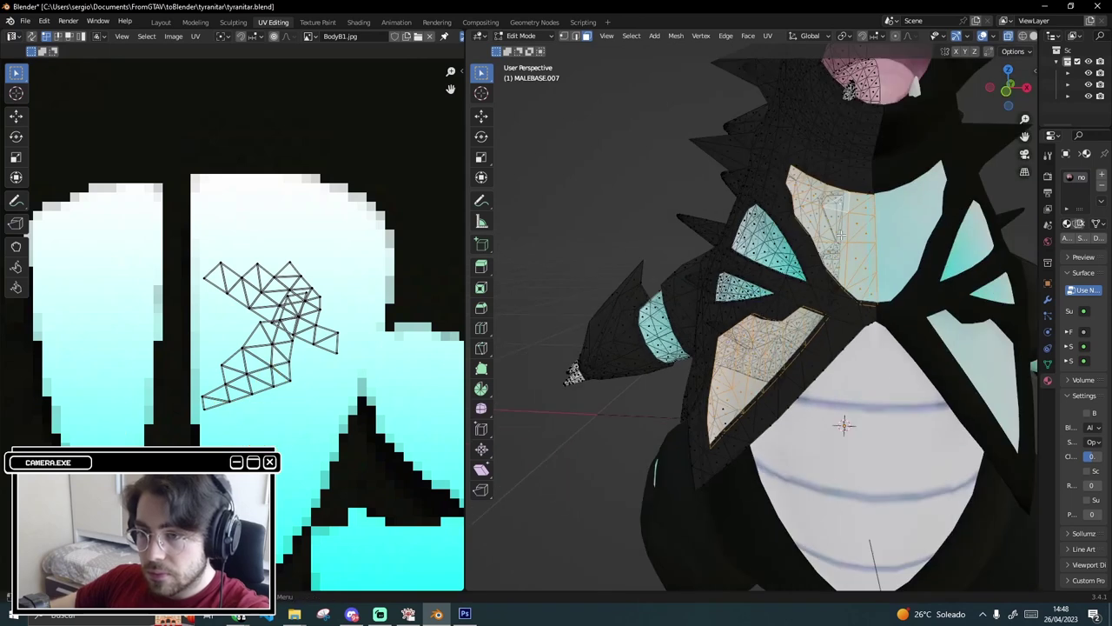
# - Move the marking's whole UV island onto the cyan region and return to Object Mode
pyautogui.press('a')
pyautogui.press('g')
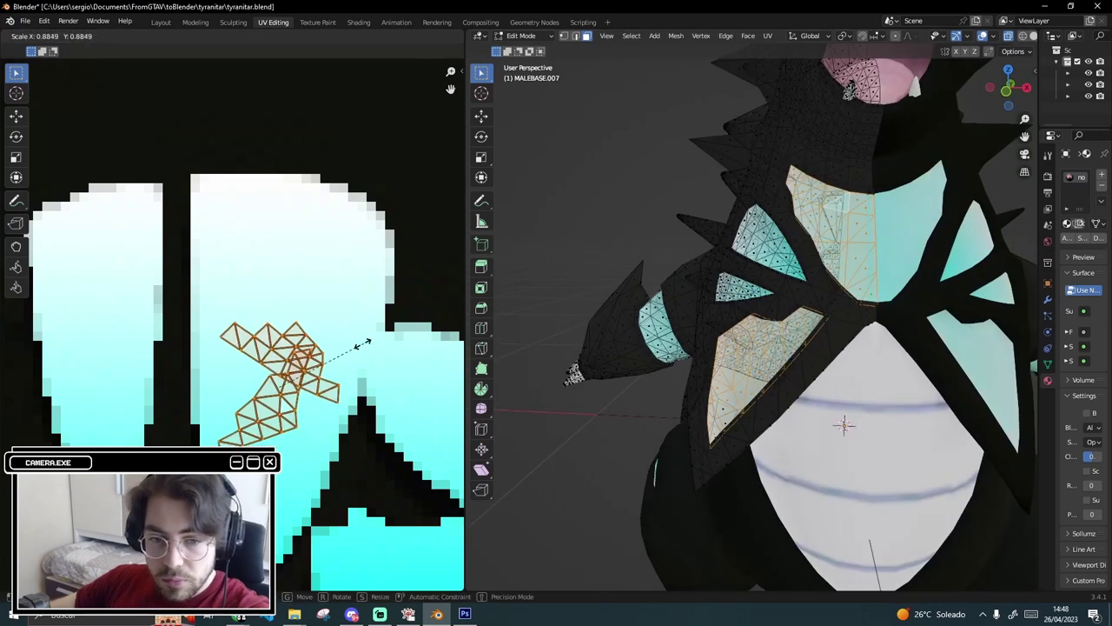
pyautogui.click(356, 371)
pyautogui.press('Tab')
pyautogui.scroll(-5, 786, 243)
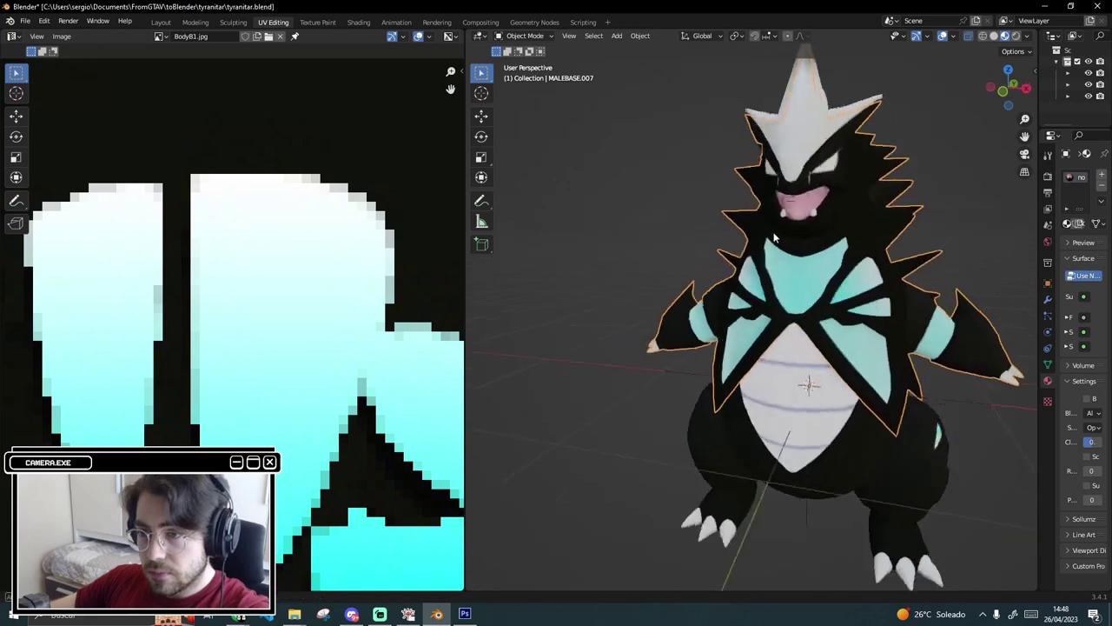
pyautogui.scroll(-2, 785, 243)
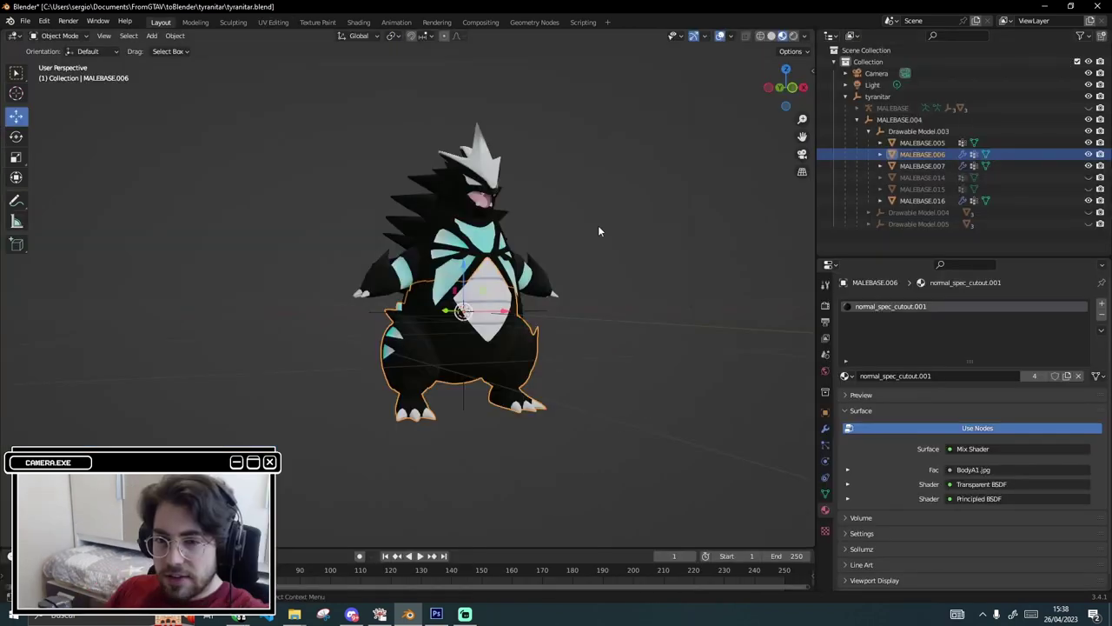
# - Select the upper body object MALEBASE.007 and view its modifiers
pyautogui.moveTo(599, 230); pyautogui.dragTo(521, 248, button='middle')
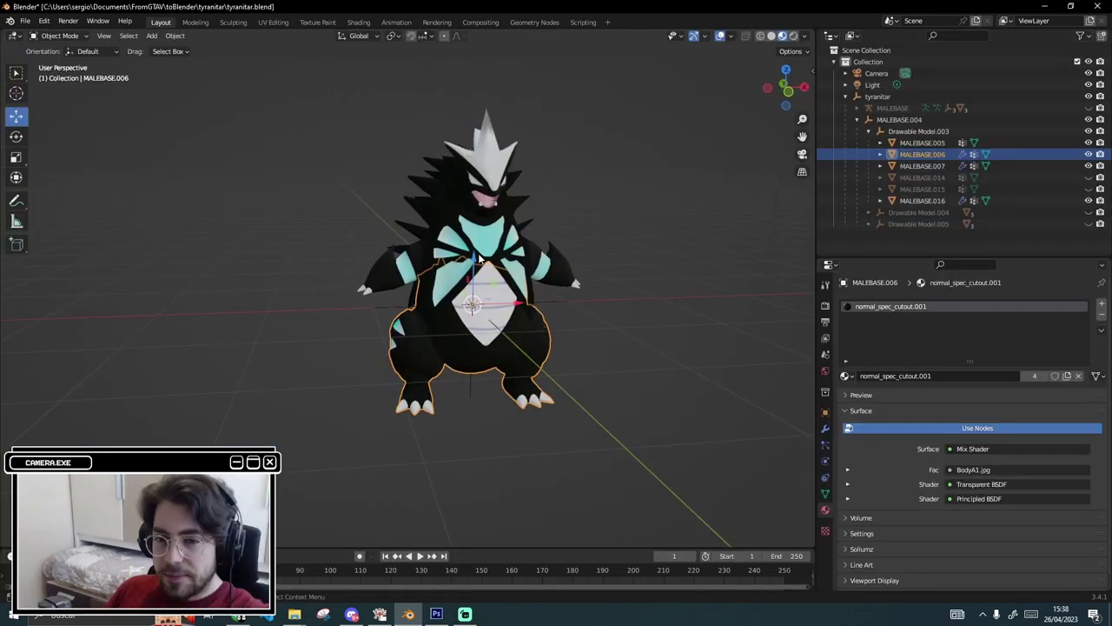
pyautogui.click(480, 254)
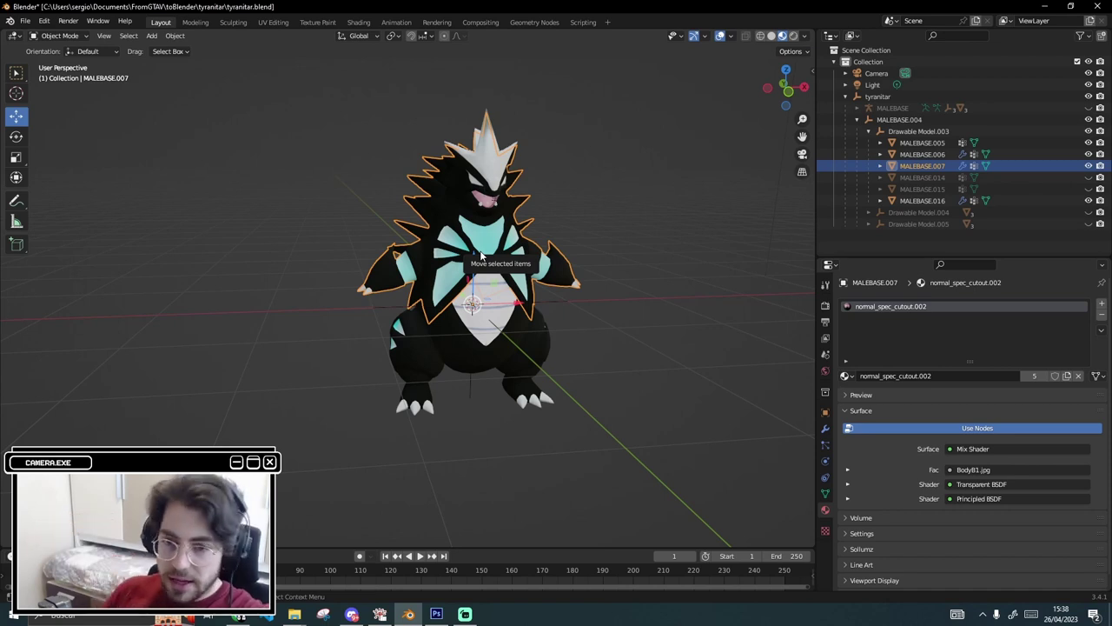
pyautogui.moveTo(481, 254)
pyautogui.mouseDown(button='middle')
pyautogui.moveTo(591, 267)
pyautogui.moveTo(561, 325)
pyautogui.moveTo(425, 344)
pyautogui.moveTo(397, 296)
pyautogui.moveTo(430, 253)
pyautogui.moveTo(821, 479)
pyautogui.mouseUp(button='middle')
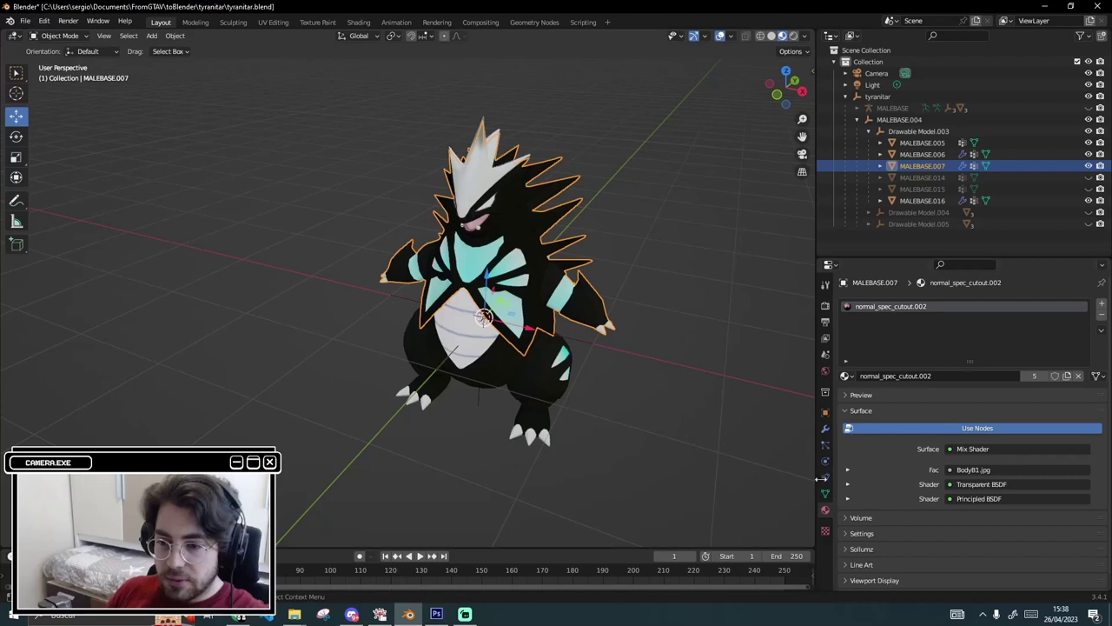
pyautogui.click(826, 430)
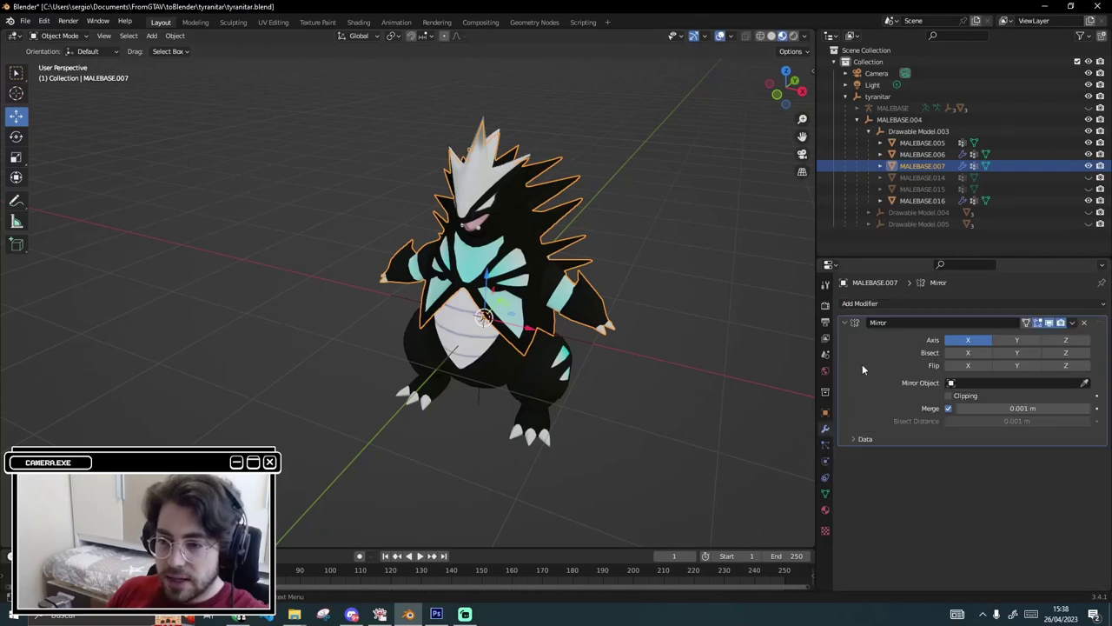
# - Clear the selection and select the horn object MALEBASE.016
pyautogui.moveTo(789, 393); pyautogui.dragTo(594, 325, button='middle')
pyautogui.click(608, 328)
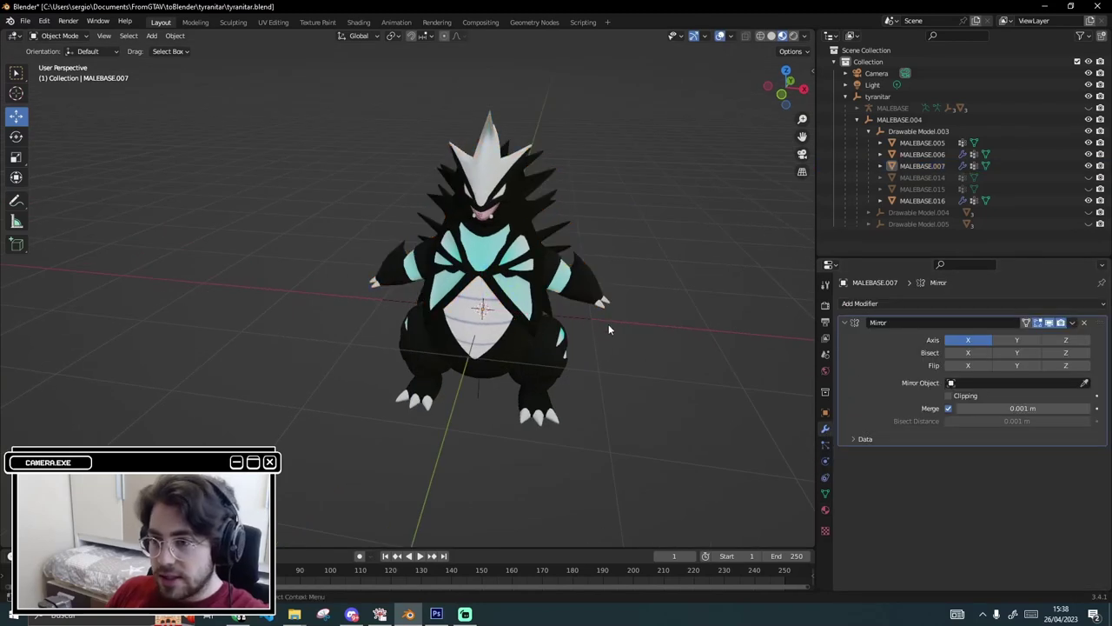
pyautogui.click(497, 192)
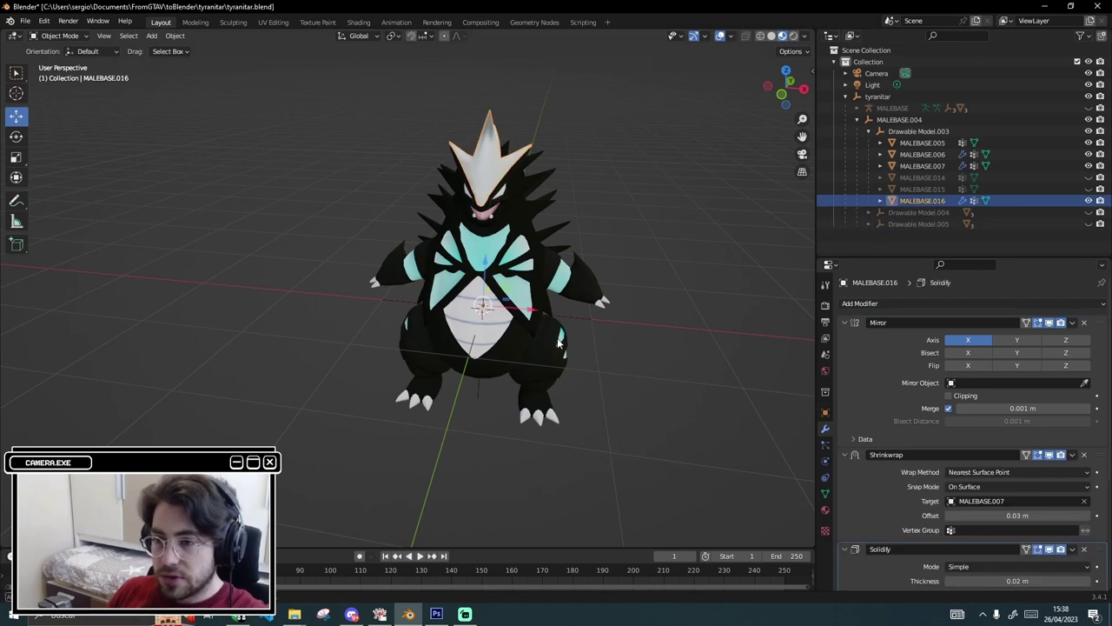
pyautogui.moveTo(661, 286); pyautogui.dragTo(589, 295, button='middle')
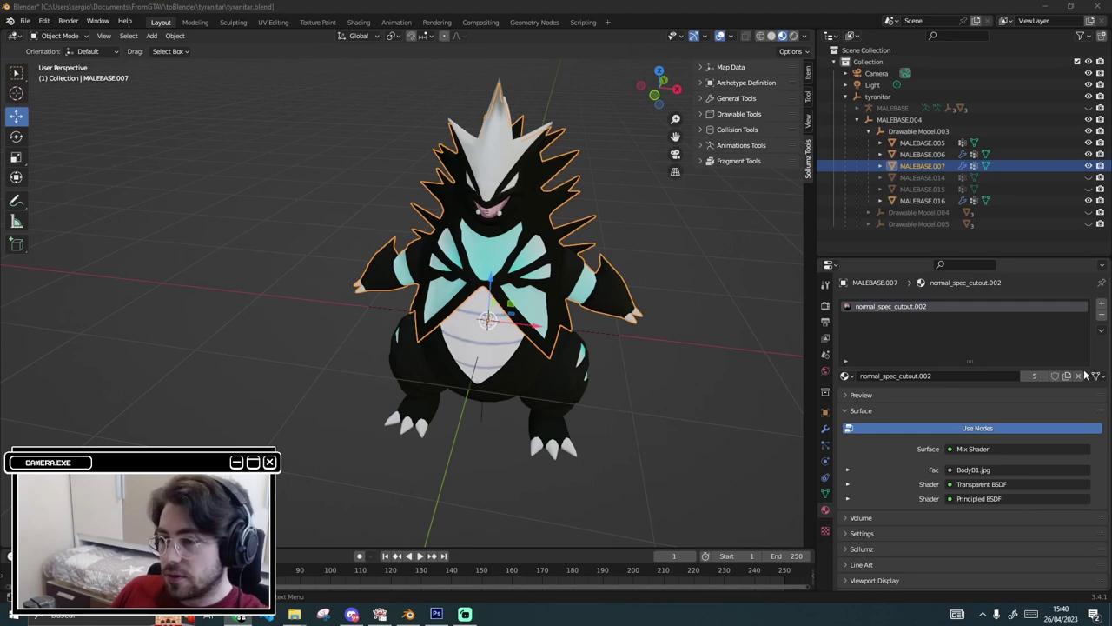
# - Add a new material slot with Material.002 and paste the existing Mix Shader setup into it
pyautogui.click(1100, 304)
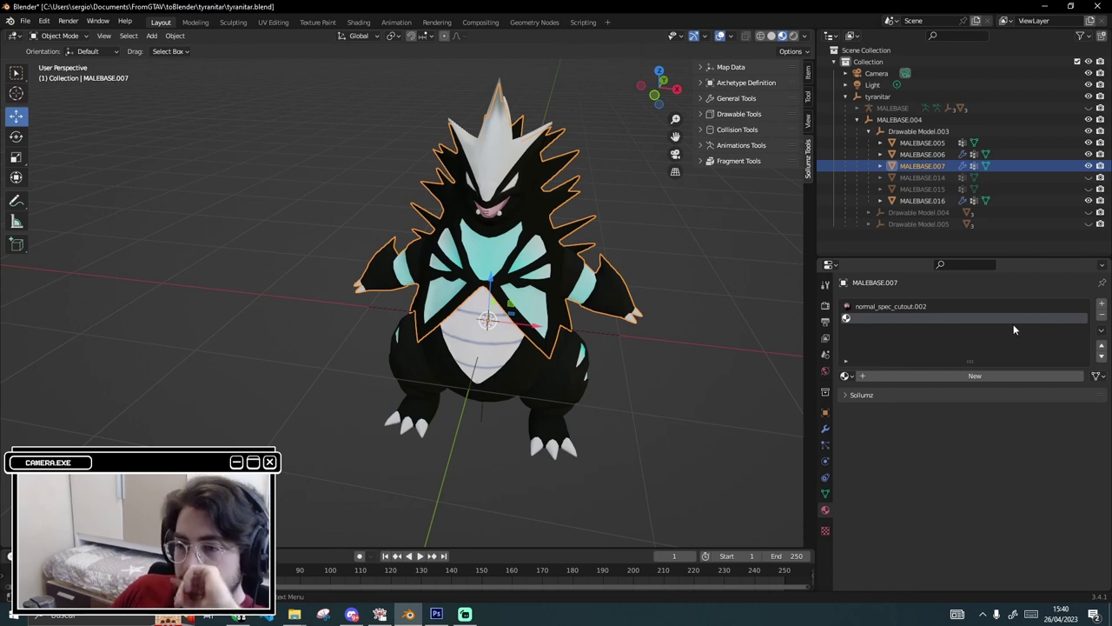
pyautogui.click(956, 375)
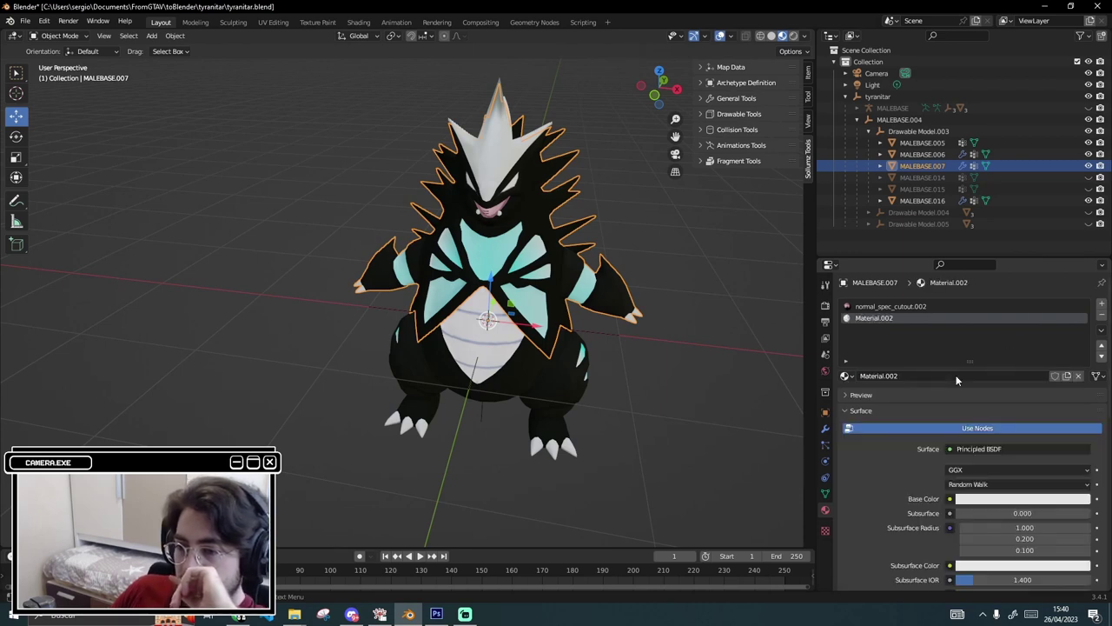
pyautogui.click(1102, 329)
pyautogui.click(1062, 363)
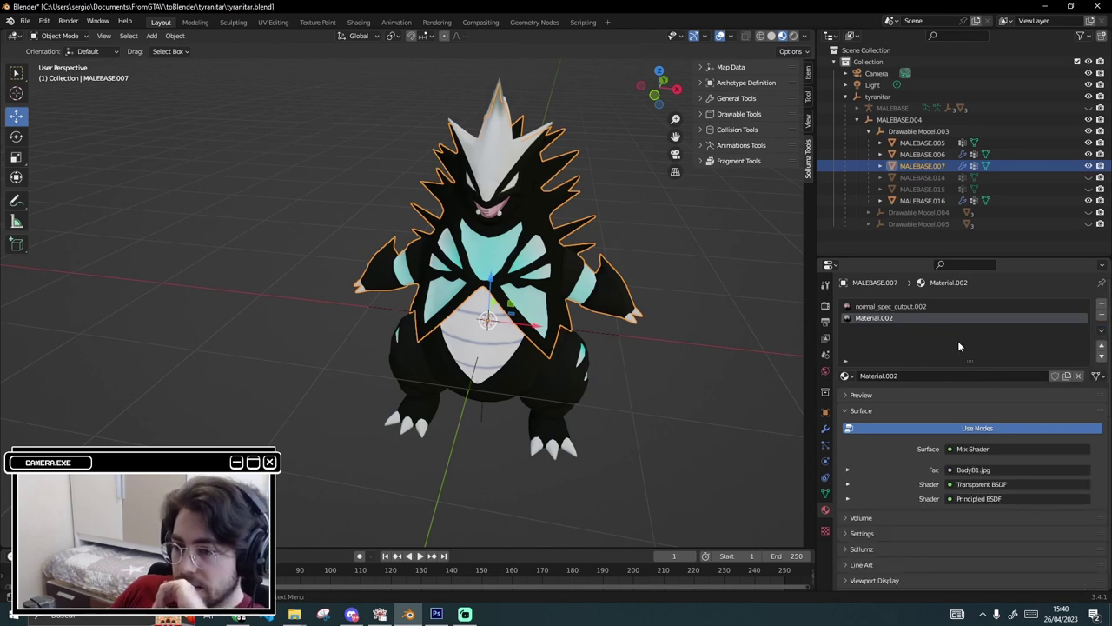
pyautogui.moveTo(617, 341); pyautogui.dragTo(645, 332, button='middle')
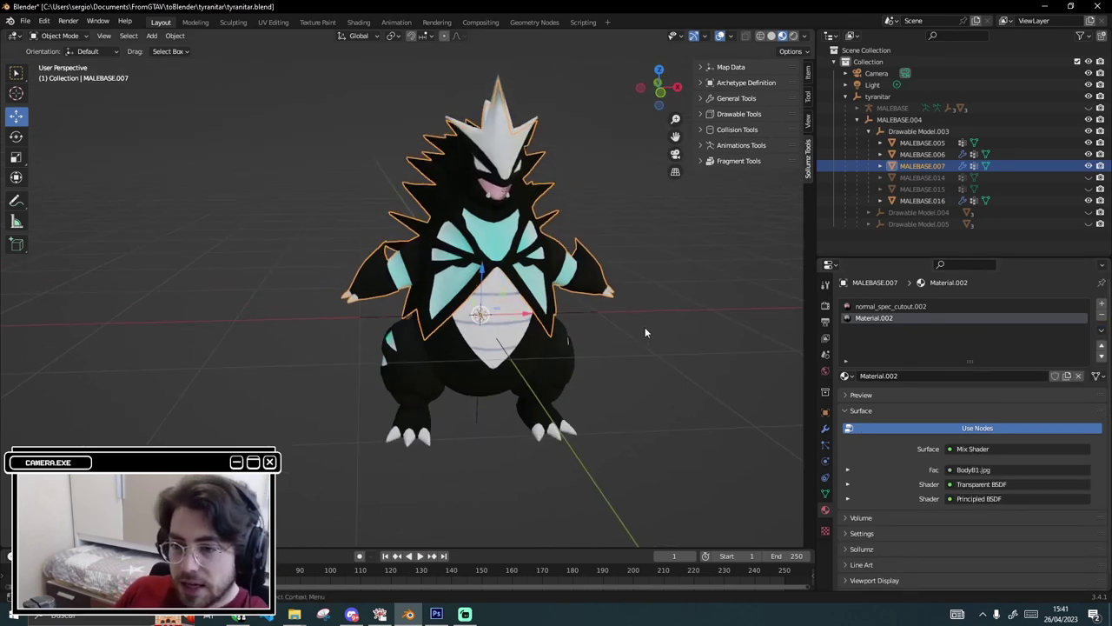
pyautogui.moveTo(676, 387)
pyautogui.mouseDown(button='middle')
pyautogui.moveTo(419, 421)
pyautogui.moveTo(494, 389)
pyautogui.moveTo(630, 373)
pyautogui.mouseUp(button='middle')
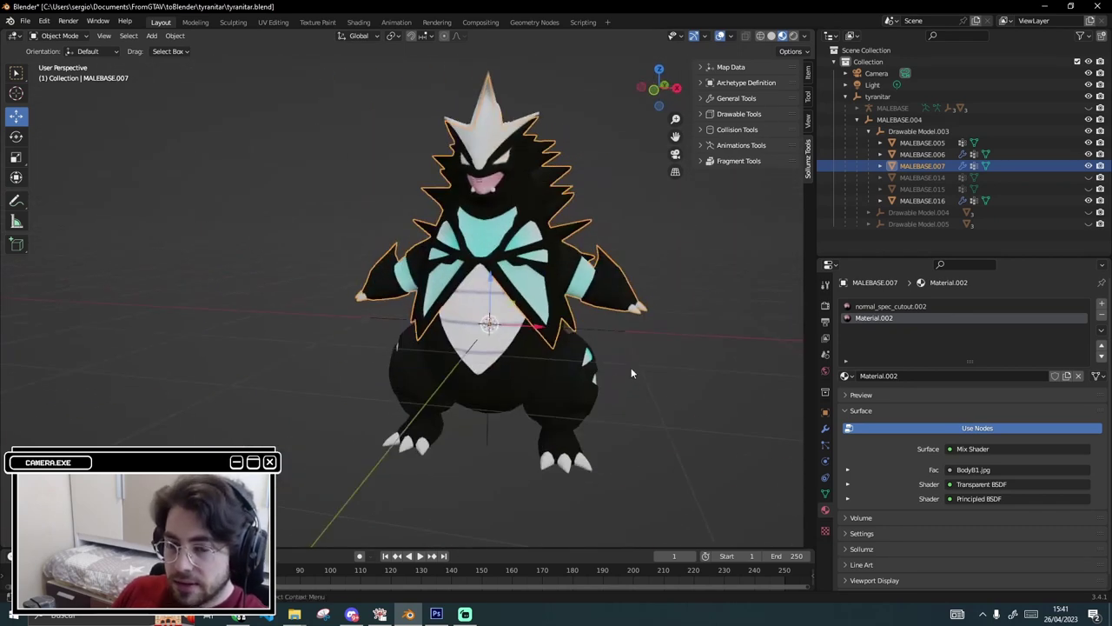
pyautogui.moveTo(704, 353)
pyautogui.mouseDown(button='middle')
pyautogui.moveTo(635, 353)
pyautogui.moveTo(687, 347)
pyautogui.mouseUp(button='middle')
pyautogui.moveTo(608, 304)
pyautogui.mouseDown(button='middle')
pyautogui.moveTo(526, 282)
pyautogui.moveTo(486, 295)
pyautogui.mouseUp(button='middle')
# - Enter Edit Mode on MALEBASE.007 and make normal_spec_cutout.002 the active material slot
pyautogui.press('Tab')
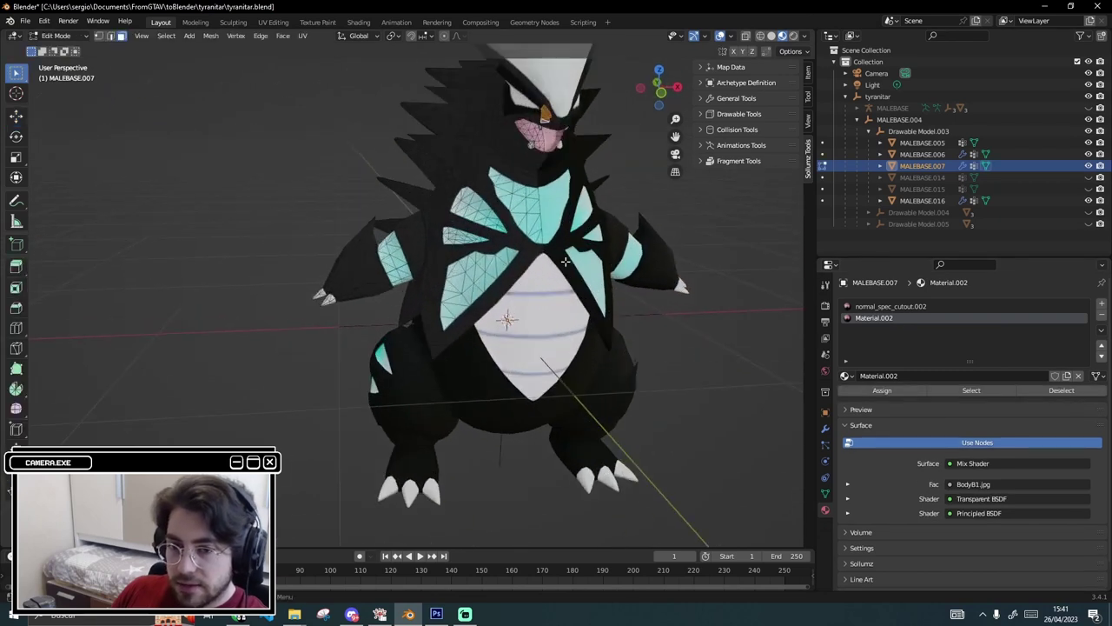
pyautogui.scroll(3, 487, 296)
pyautogui.click(458, 308)
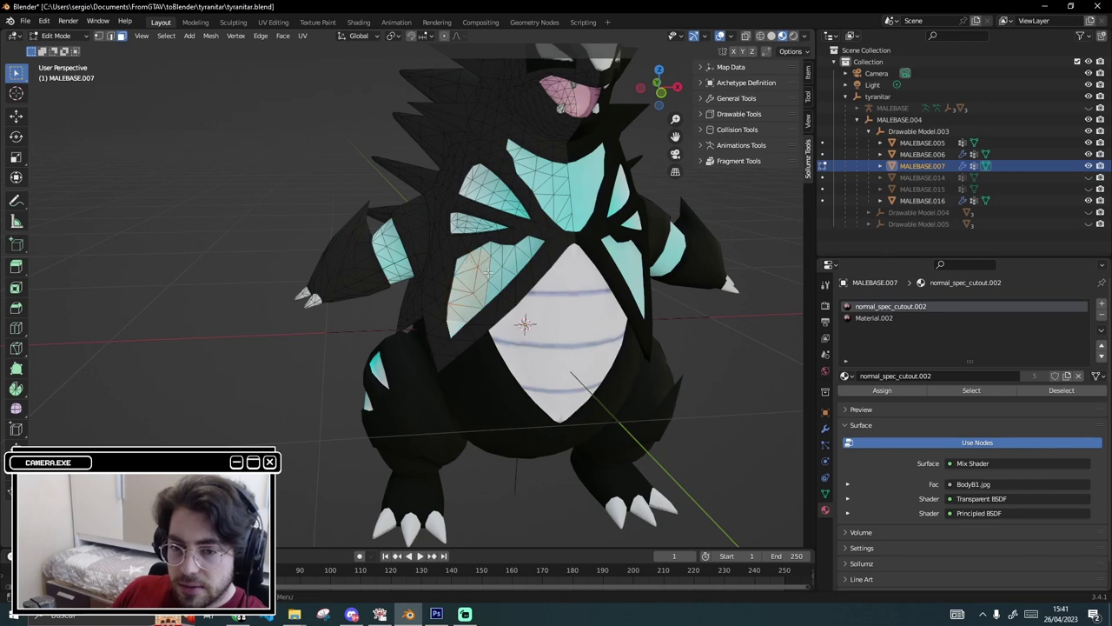
pyautogui.scroll(2, 487, 273)
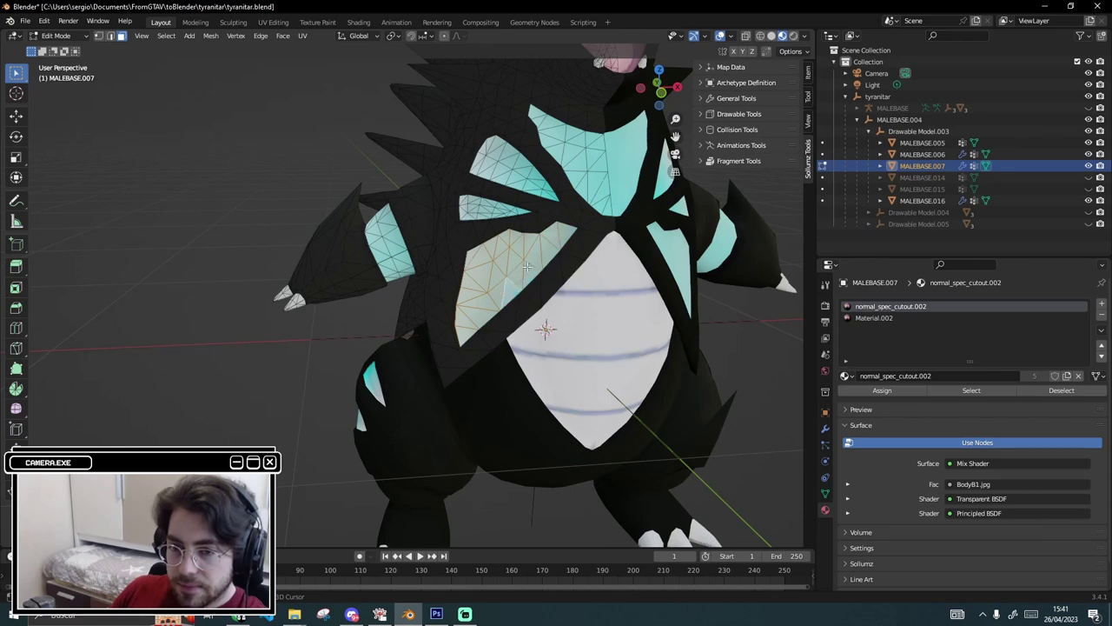
pyautogui.scroll(-2, 527, 267)
pyautogui.moveTo(527, 267)
pyautogui.mouseDown(button='middle')
pyautogui.moveTo(542, 366)
pyautogui.moveTo(588, 339)
pyautogui.moveTo(571, 340)
pyautogui.mouseUp(button='middle')
pyautogui.scroll(2, 541, 366)
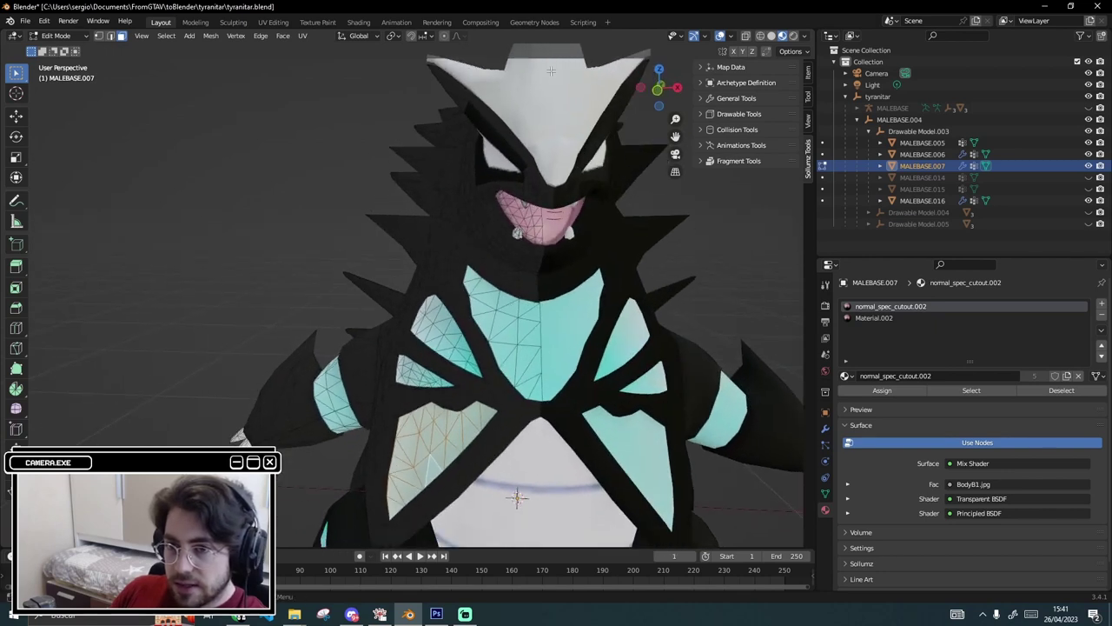
pyautogui.moveTo(579, 146); pyautogui.dragTo(488, 309, button='middle')
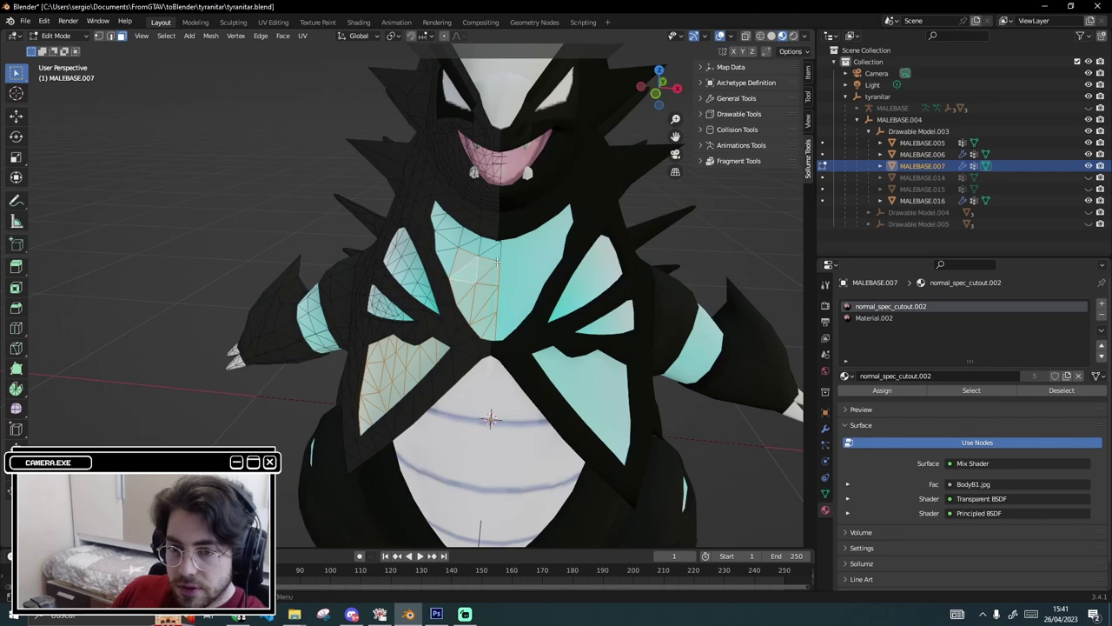
pyautogui.scroll(4, 530, 271)
pyautogui.scroll(4, 359, 278)
# - Zoom in on the chest faces, switch to edge select and choose the Move tool
pyautogui.moveTo(360, 278)
pyautogui.mouseDown(button='middle')
pyautogui.moveTo(597, 304)
pyautogui.moveTo(542, 227)
pyautogui.mouseUp(button='middle')
pyautogui.scroll(-2, 596, 304)
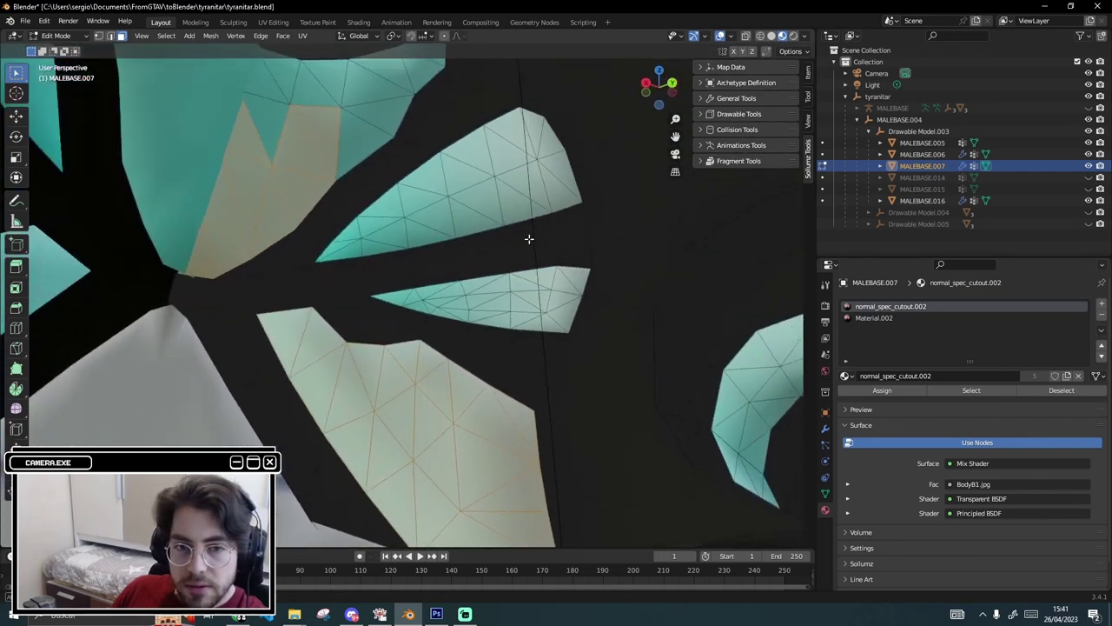
pyautogui.scroll(4, 556, 213)
pyautogui.moveTo(620, 217)
pyautogui.mouseDown(button='middle')
pyautogui.moveTo(668, 280)
pyautogui.moveTo(500, 240)
pyautogui.moveTo(610, 329)
pyautogui.moveTo(531, 249)
pyautogui.moveTo(533, 270)
pyautogui.mouseUp(button='middle')
pyautogui.scroll(4, 668, 281)
pyautogui.scroll(2, 609, 330)
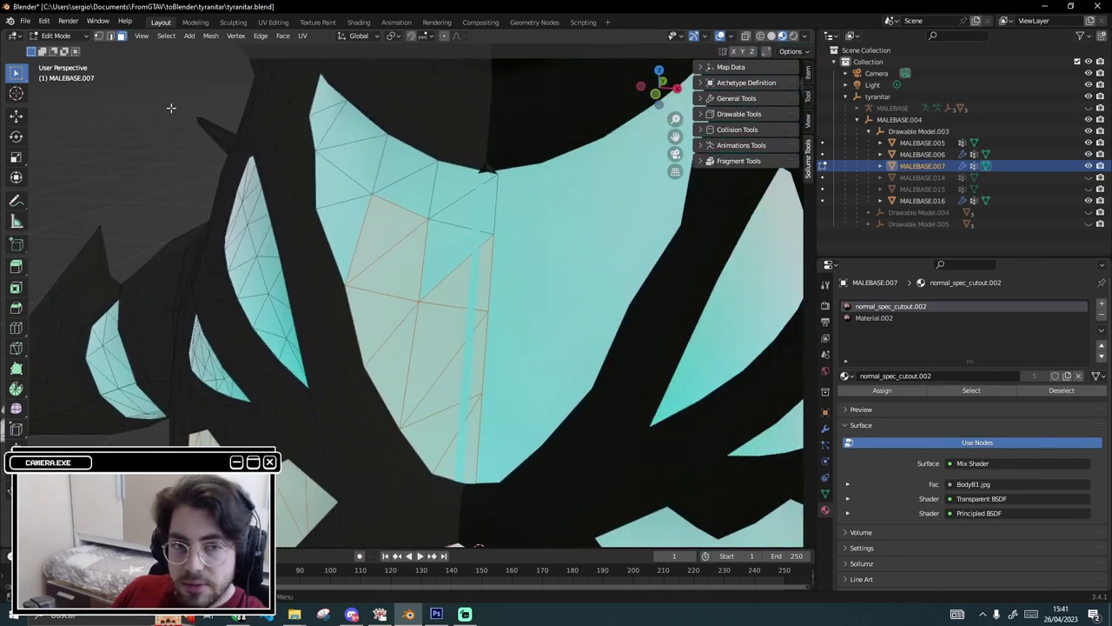
pyautogui.press('2')
pyautogui.hotkey('alt', 'a')
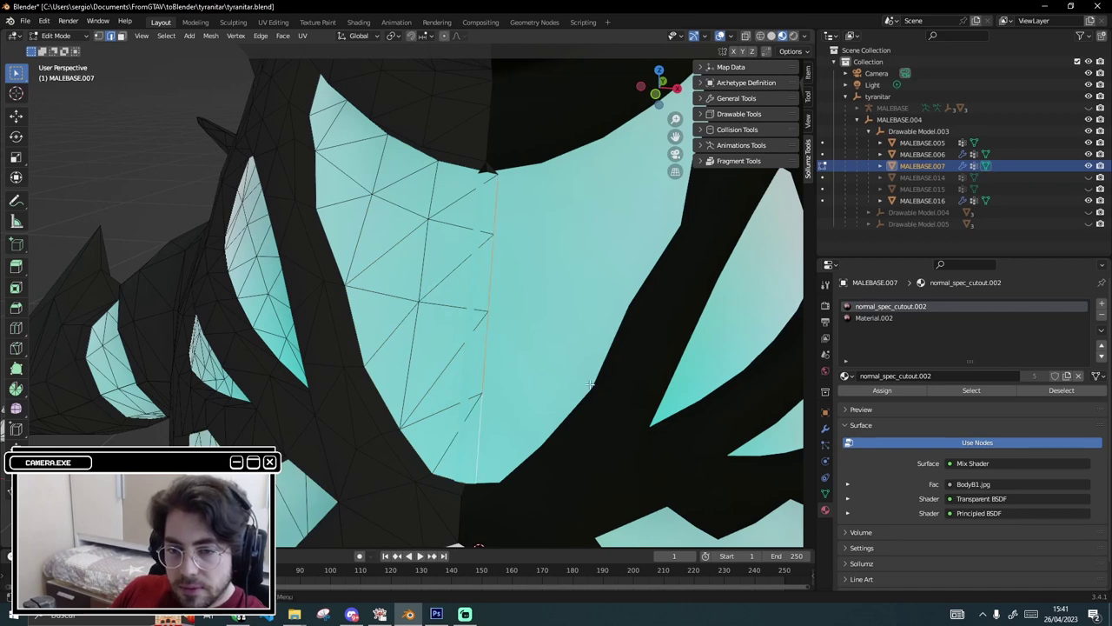
pyautogui.moveTo(590, 384); pyautogui.dragTo(541, 372, button='middle')
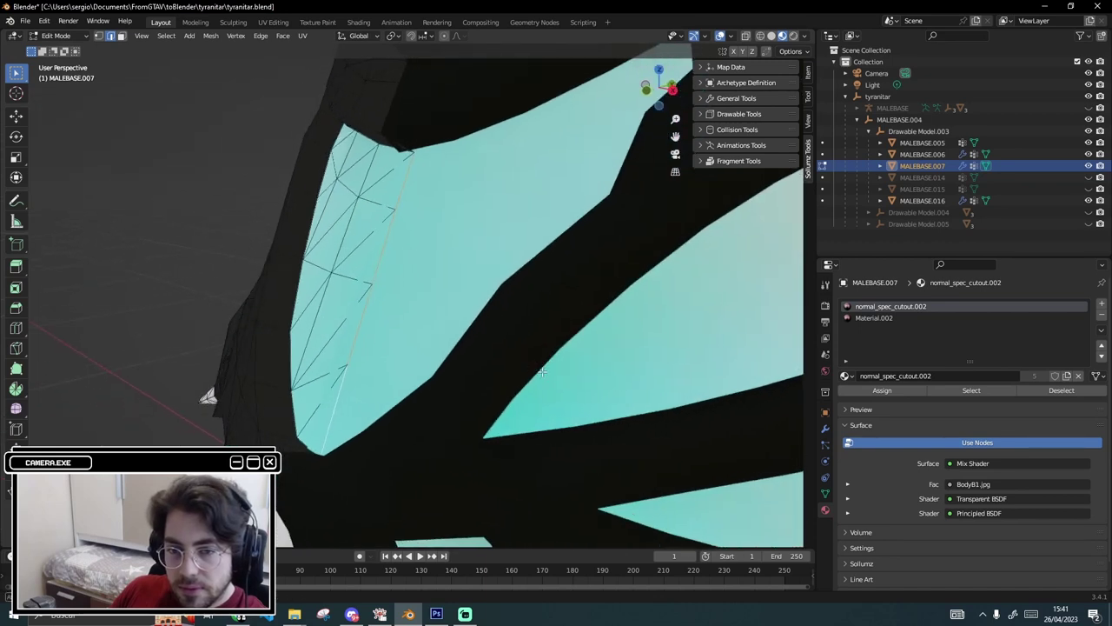
pyautogui.click(16, 115)
pyautogui.moveTo(299, 258); pyautogui.dragTo(477, 297, button='middle')
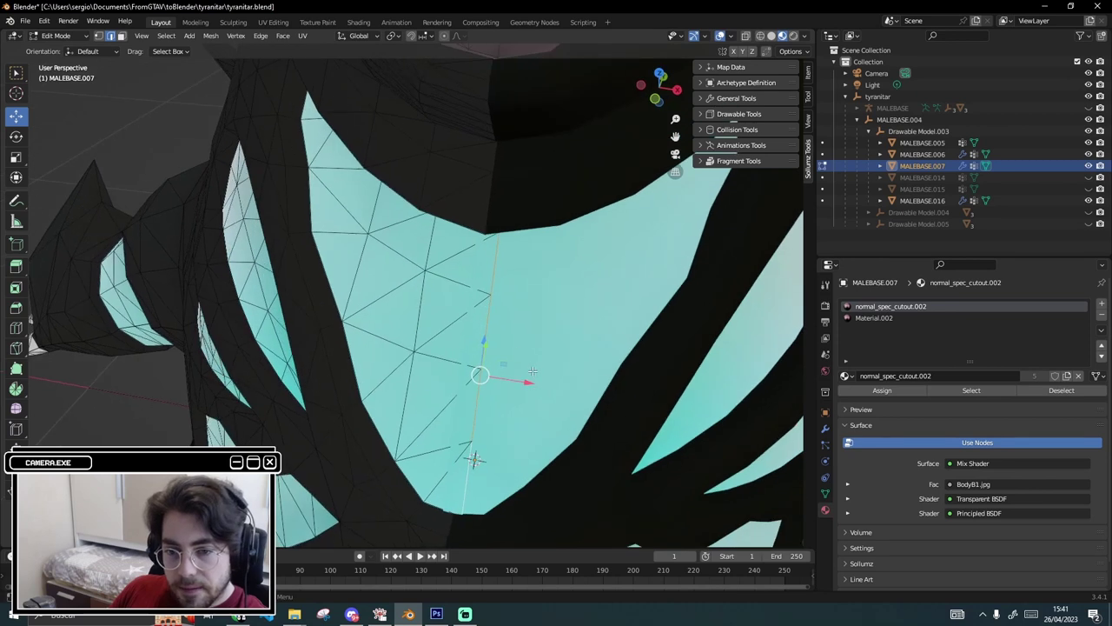
# - Nudge the selected chest faces slightly along X
pyautogui.moveTo(533, 371)
pyautogui.mouseDown(button='middle')
pyautogui.moveTo(472, 336)
pyautogui.moveTo(541, 286)
pyautogui.moveTo(521, 230)
pyautogui.mouseUp(button='middle')
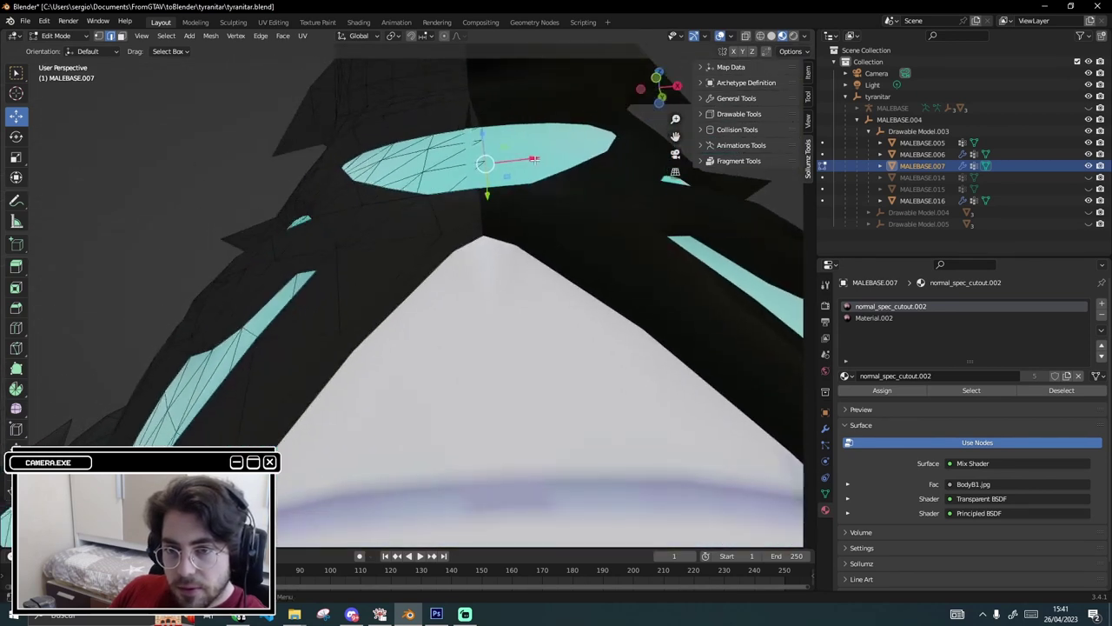
pyautogui.moveTo(534, 160); pyautogui.dragTo(523, 161)
pyautogui.moveTo(523, 160); pyautogui.dragTo(531, 185, button='middle')
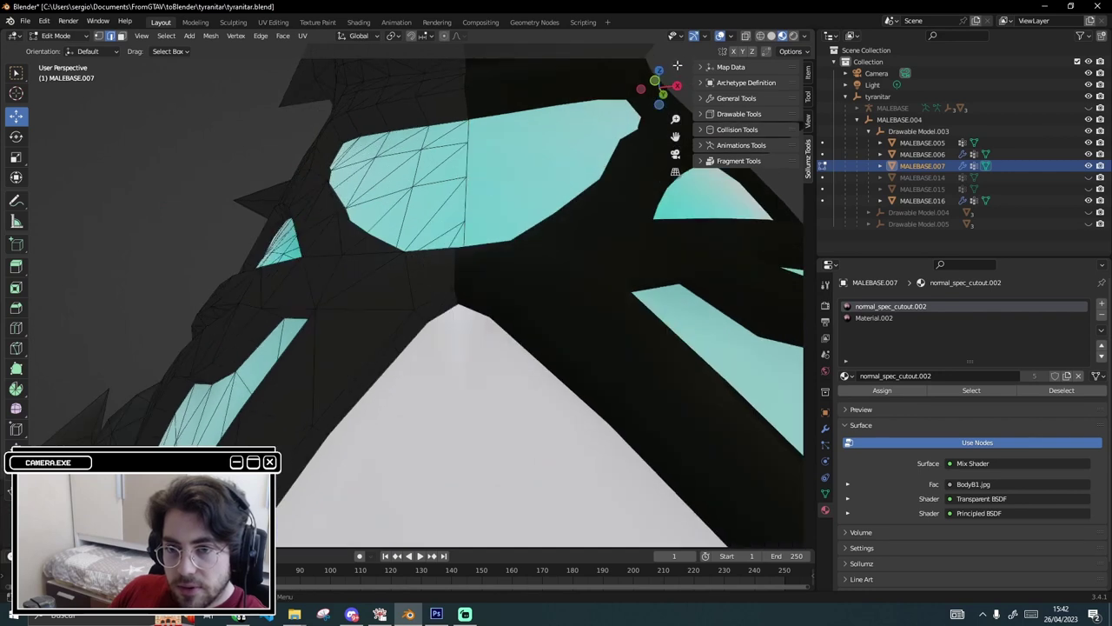
pyautogui.moveTo(625, 152)
pyautogui.mouseDown(button='middle')
pyautogui.moveTo(515, 207)
pyautogui.moveTo(609, 223)
pyautogui.mouseUp(button='middle')
pyautogui.scroll(-2, 515, 207)
pyautogui.scroll(-3, 521, 206)
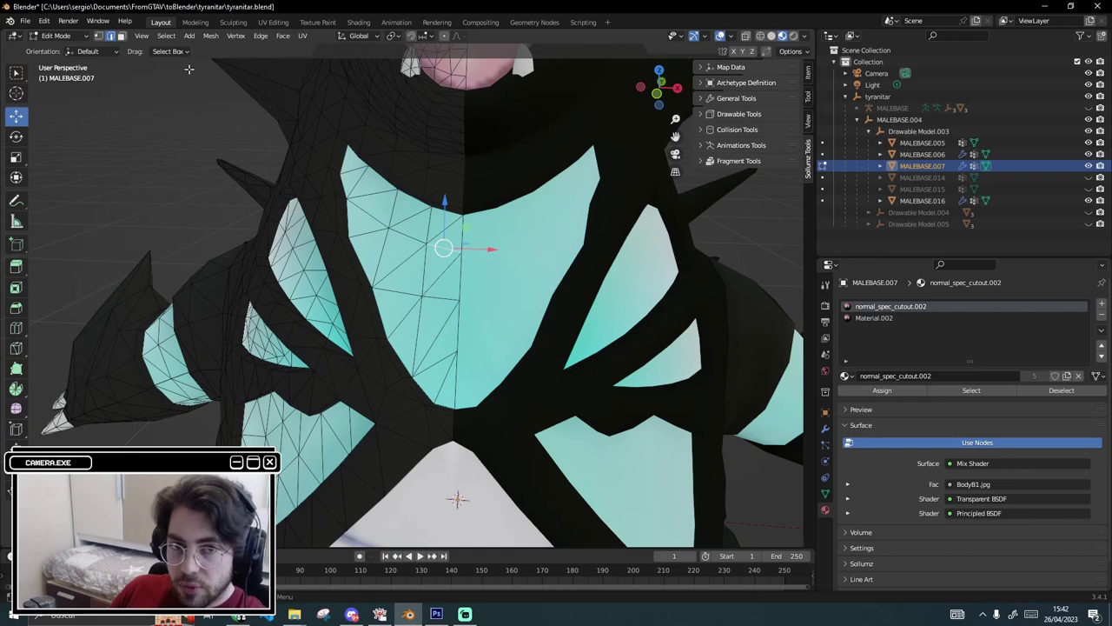
# - Shift-click to select the cyan chest faces down over the lower triangles
pyautogui.click(416, 226)
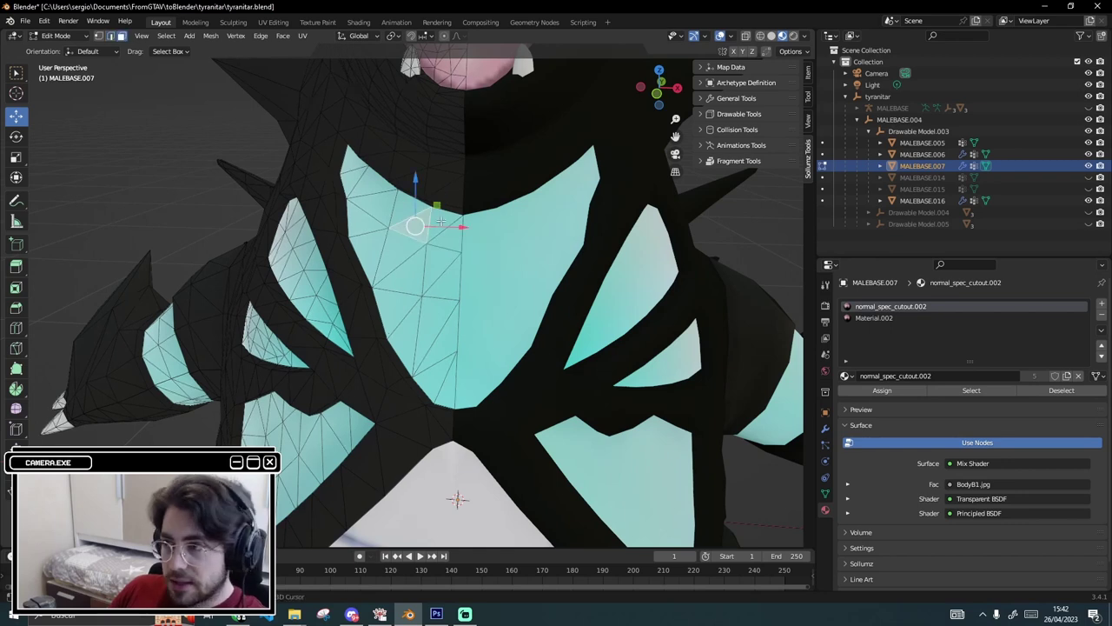
pyautogui.keyDown('shift'); pyautogui.click(447, 230); pyautogui.keyUp('shift')
pyautogui.keyDown('shift'); pyautogui.click(405, 260); pyautogui.keyUp('shift')
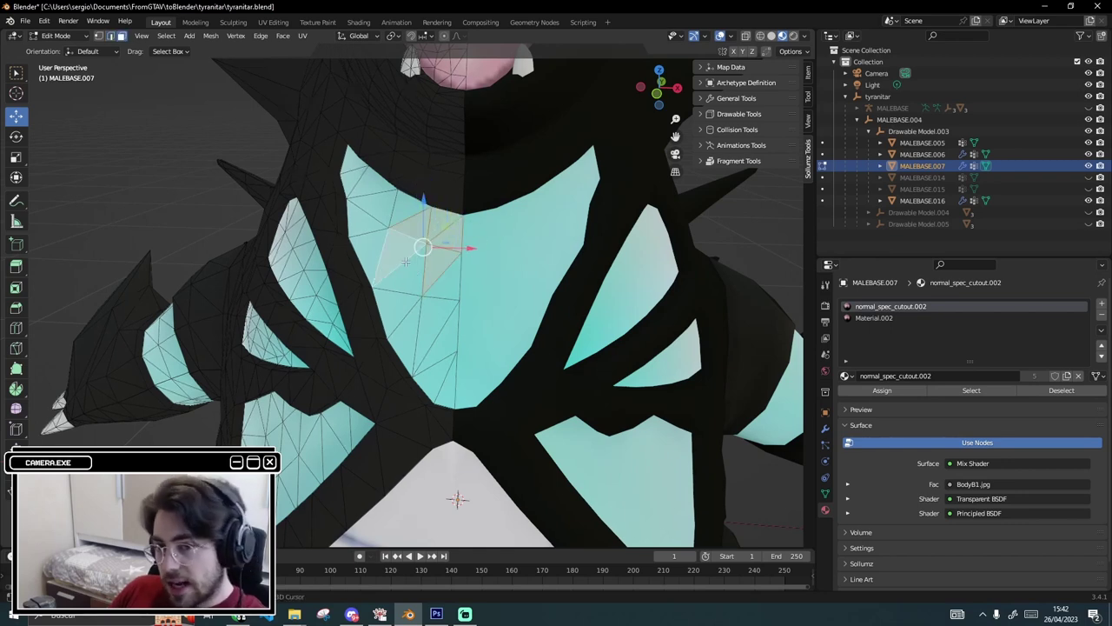
pyautogui.keyDown('shift'); pyautogui.click(434, 222); pyautogui.keyUp('shift')
pyautogui.keyDown('shift'); pyautogui.click(391, 270); pyautogui.keyUp('shift')
pyautogui.keyDown('shift'); pyautogui.click(430, 331); pyautogui.keyUp('shift')
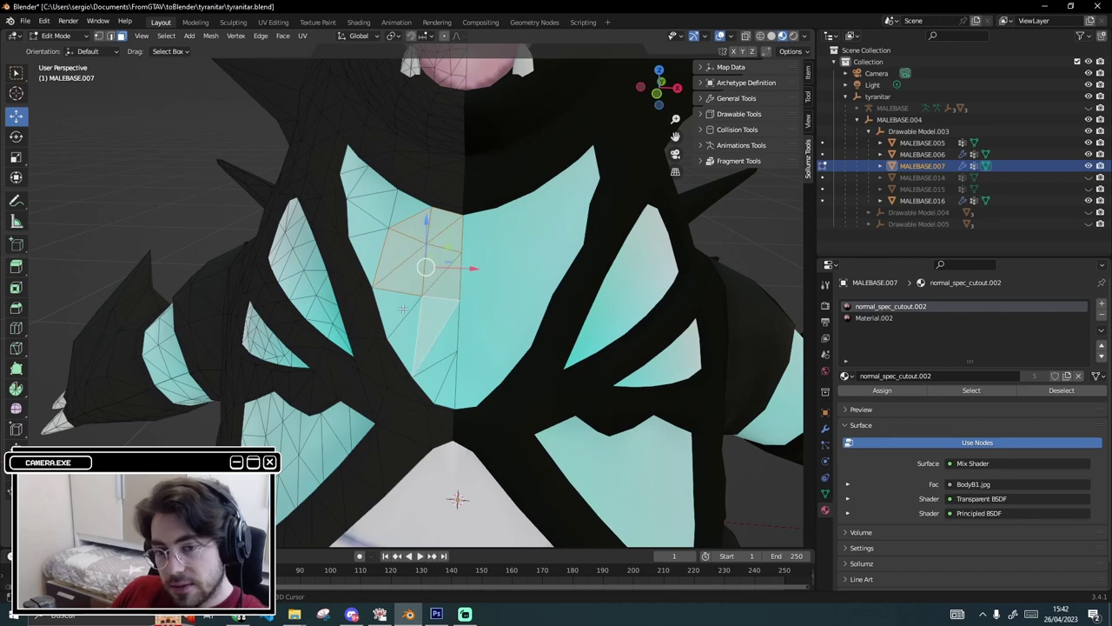
pyautogui.keyDown('shift'); pyautogui.click(403, 309); pyautogui.keyUp('shift')
pyautogui.keyDown('shift'); pyautogui.click(443, 355); pyautogui.keyUp('shift')
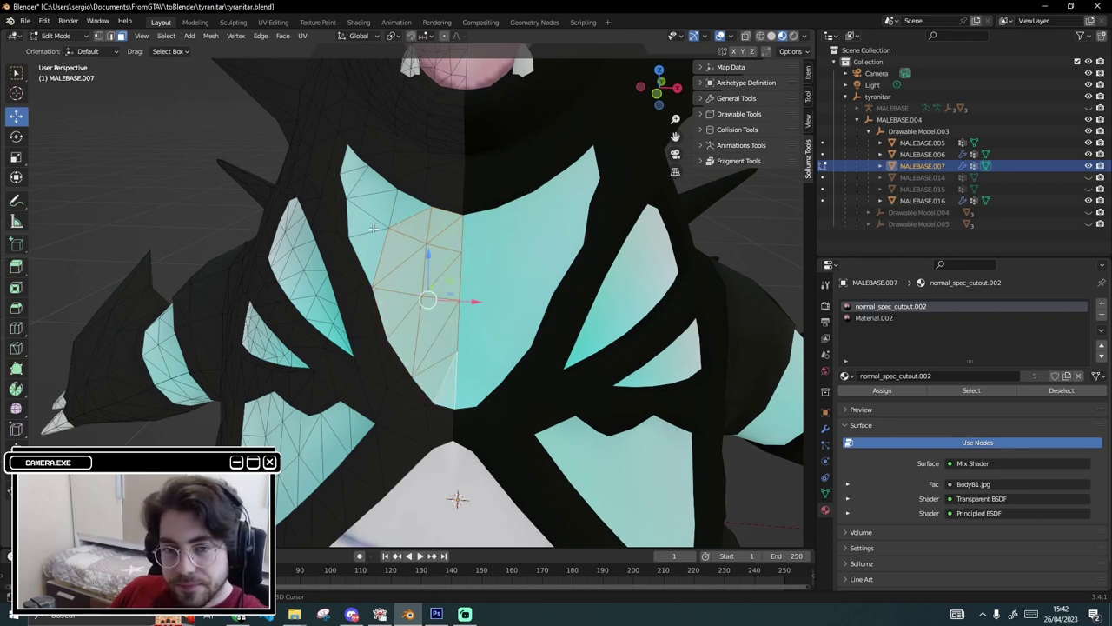
# - Box-select the remaining triangles of the cyan chest patch
pyautogui.moveTo(381, 240); pyautogui.dragTo(300, 257, button='middle')
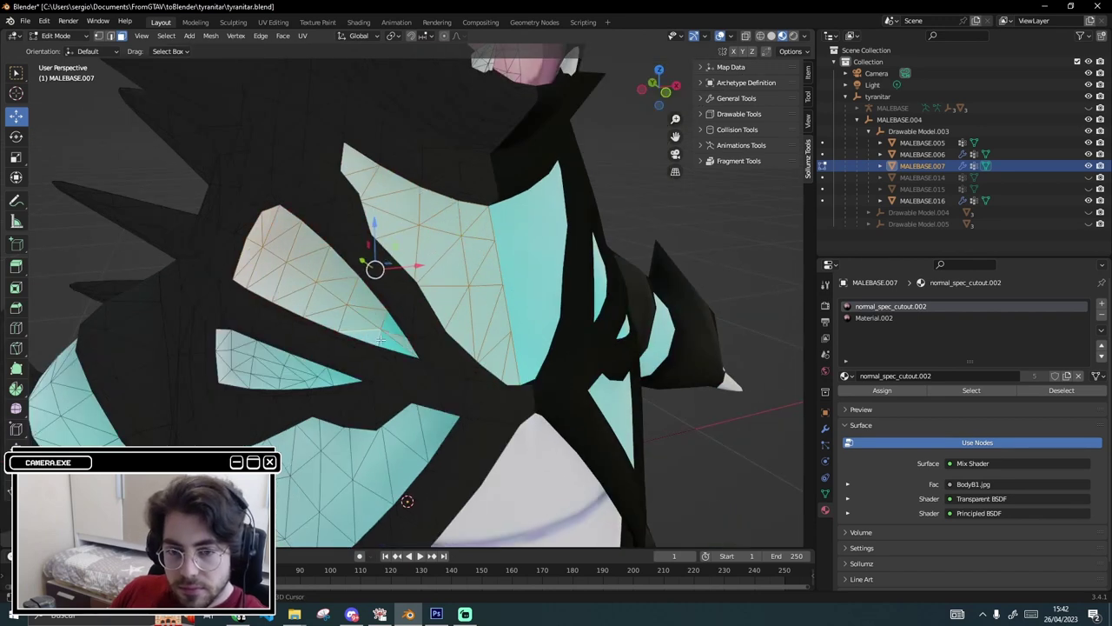
pyautogui.moveTo(380, 340); pyautogui.dragTo(283, 307, button='middle')
pyautogui.moveTo(283, 307); pyautogui.dragTo(339, 339)
pyautogui.moveTo(403, 341); pyautogui.dragTo(515, 208, button='middle')
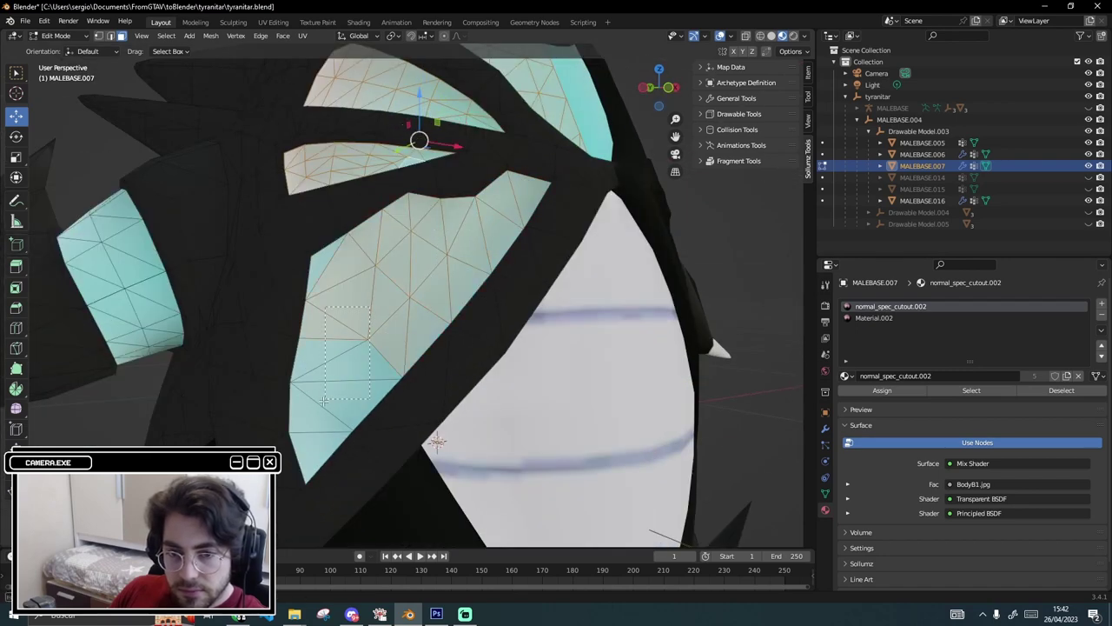
pyautogui.moveTo(323, 401)
pyautogui.mouseDown(button='middle')
pyautogui.moveTo(311, 213)
pyautogui.moveTo(450, 186)
pyautogui.mouseUp(button='middle')
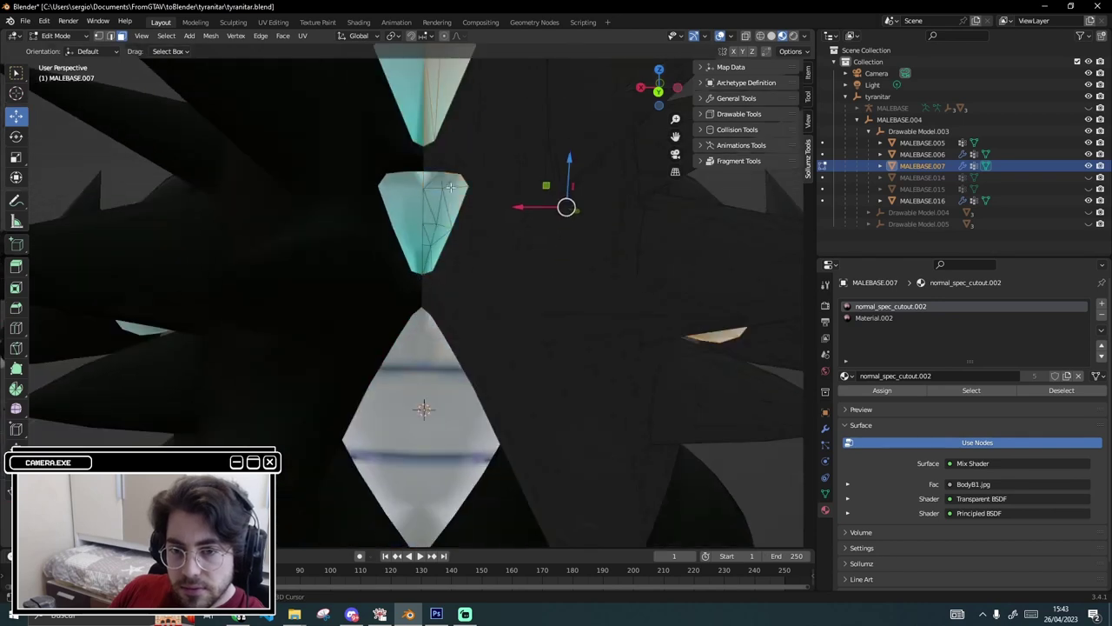
pyautogui.scroll(-5, 450, 186)
pyautogui.moveTo(450, 186)
pyautogui.mouseDown(button='middle')
pyautogui.moveTo(433, 216)
pyautogui.moveTo(547, 244)
pyautogui.moveTo(395, 215)
pyautogui.mouseUp(button='middle')
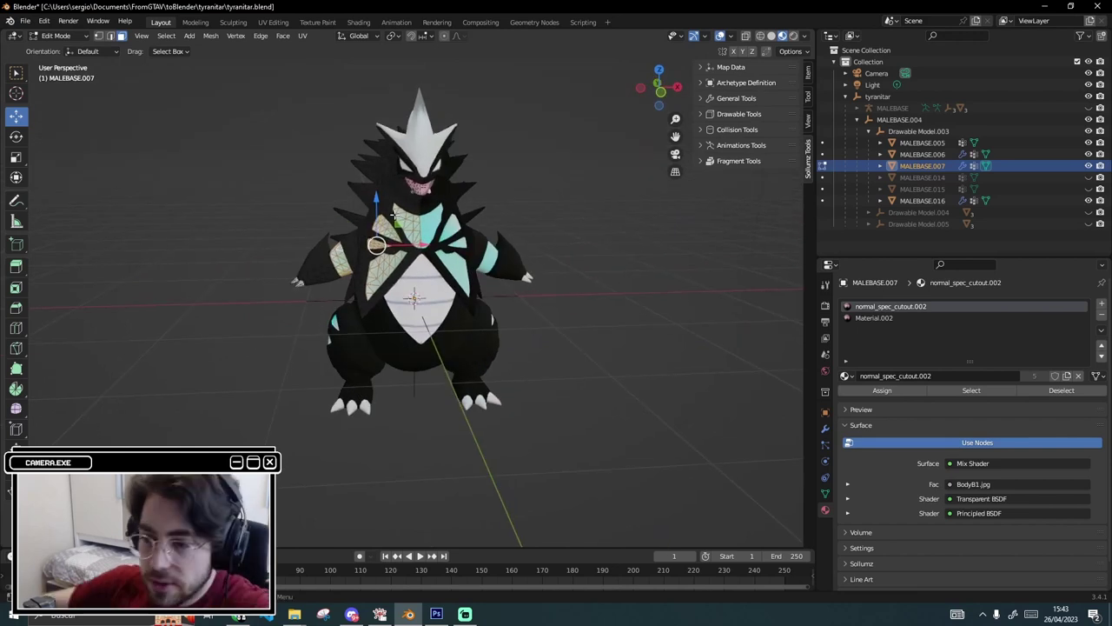
# - Assign Material.002 to the selected chest faces
pyautogui.click(876, 318)
pyautogui.click(888, 391)
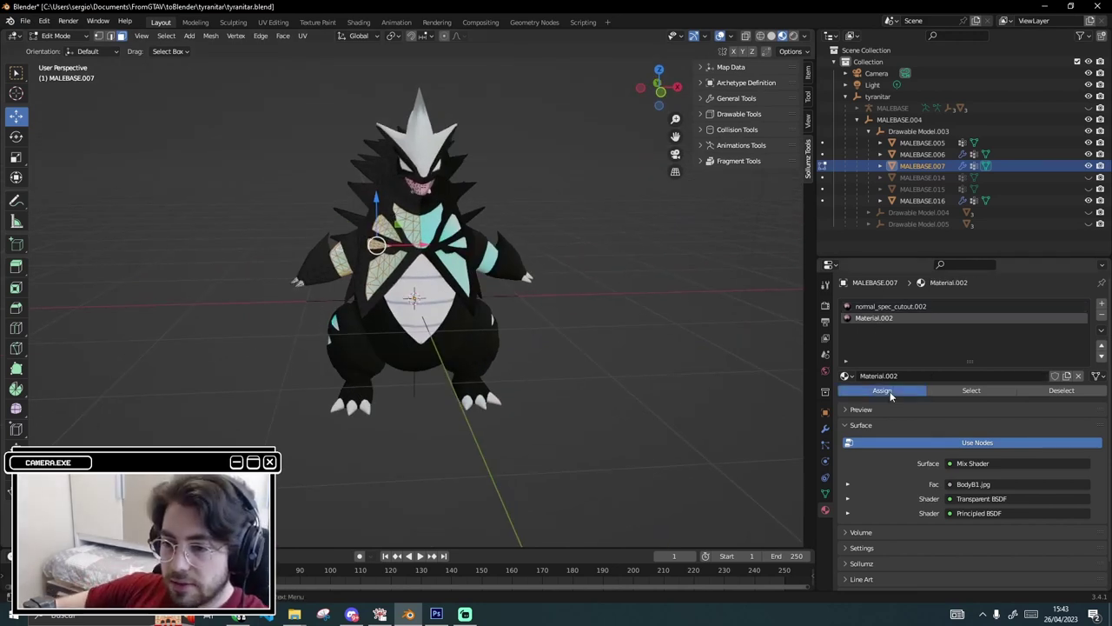
pyautogui.moveTo(626, 315); pyautogui.dragTo(677, 261, button='middle')
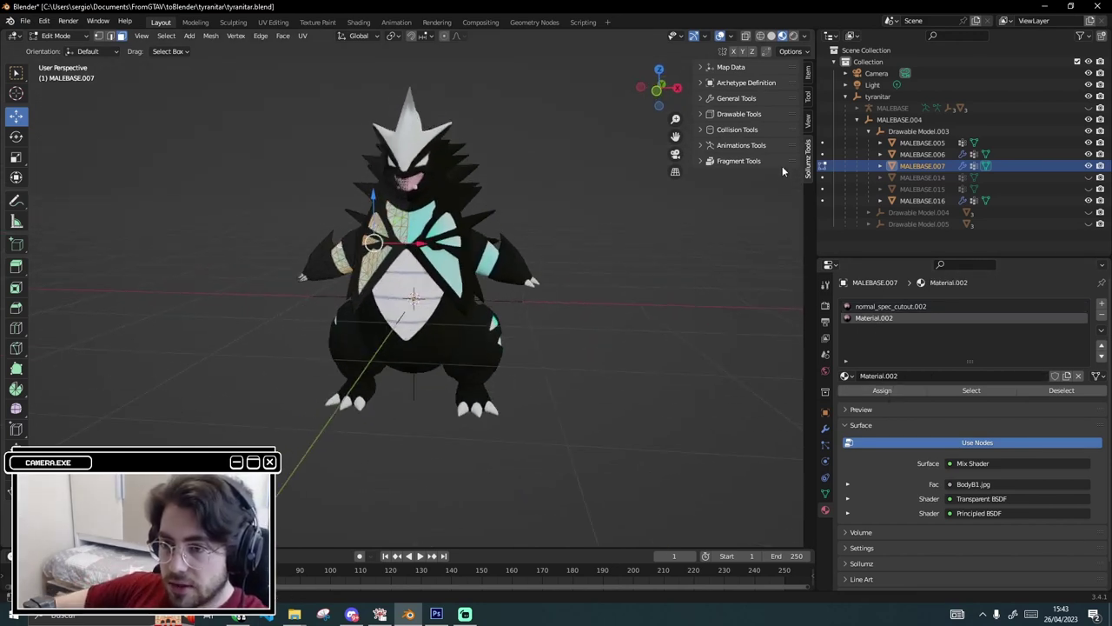
pyautogui.click(704, 116)
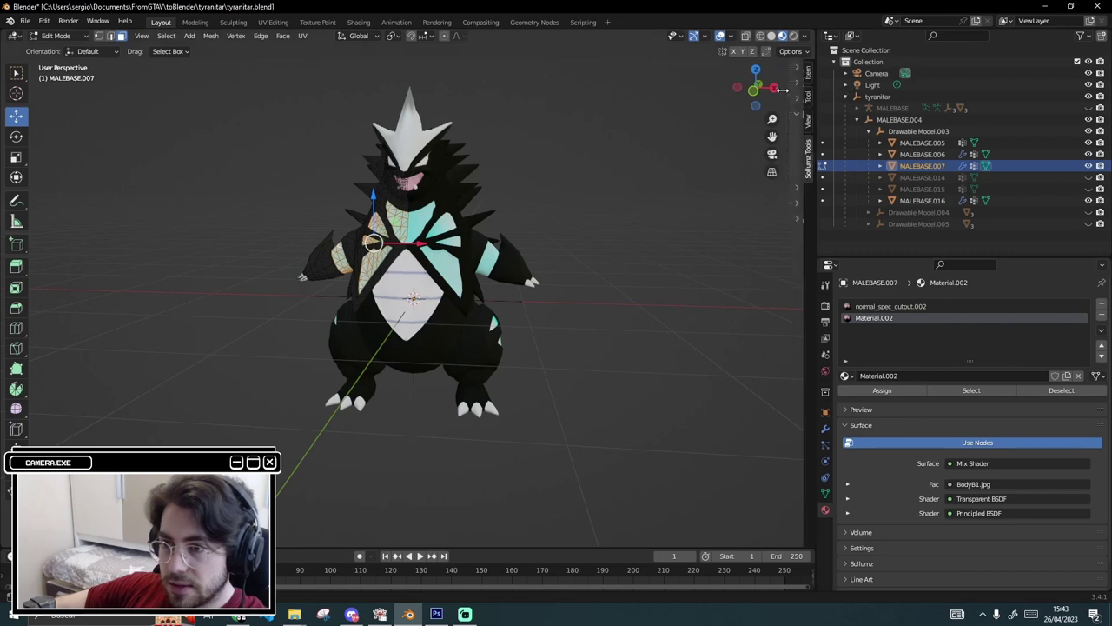
# - Convert Material.002 to the EMISSIVENIGHT ALPHA shader, filtering the Sollumz shader list with 'nig'
pyautogui.moveTo(697, 84); pyautogui.dragTo(702, 95)
pyautogui.click(721, 171)
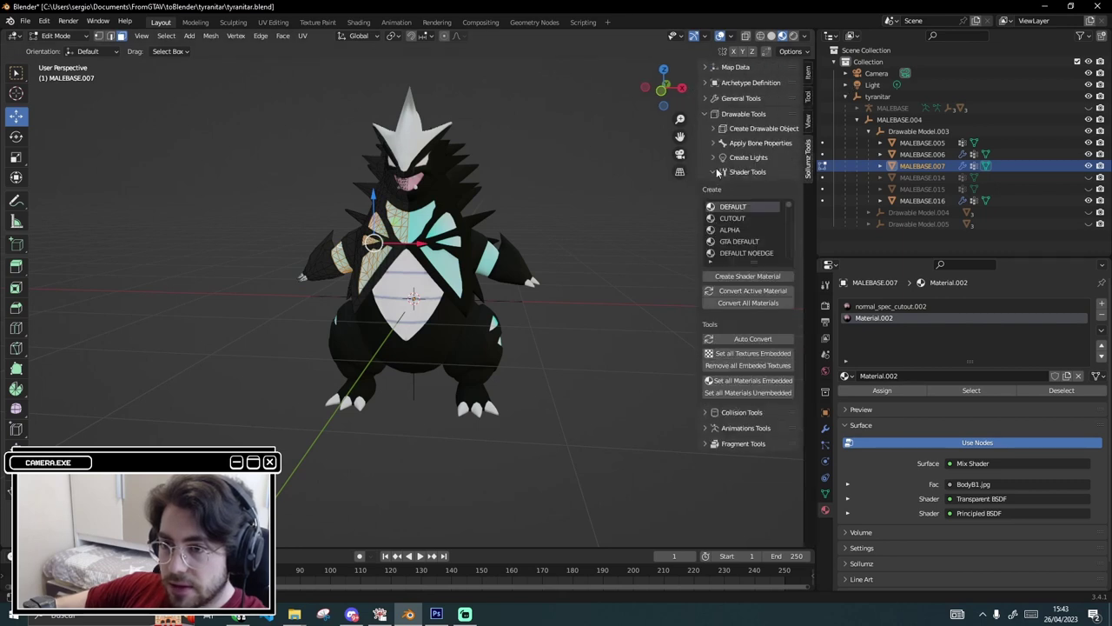
pyautogui.scroll(-2, 751, 228)
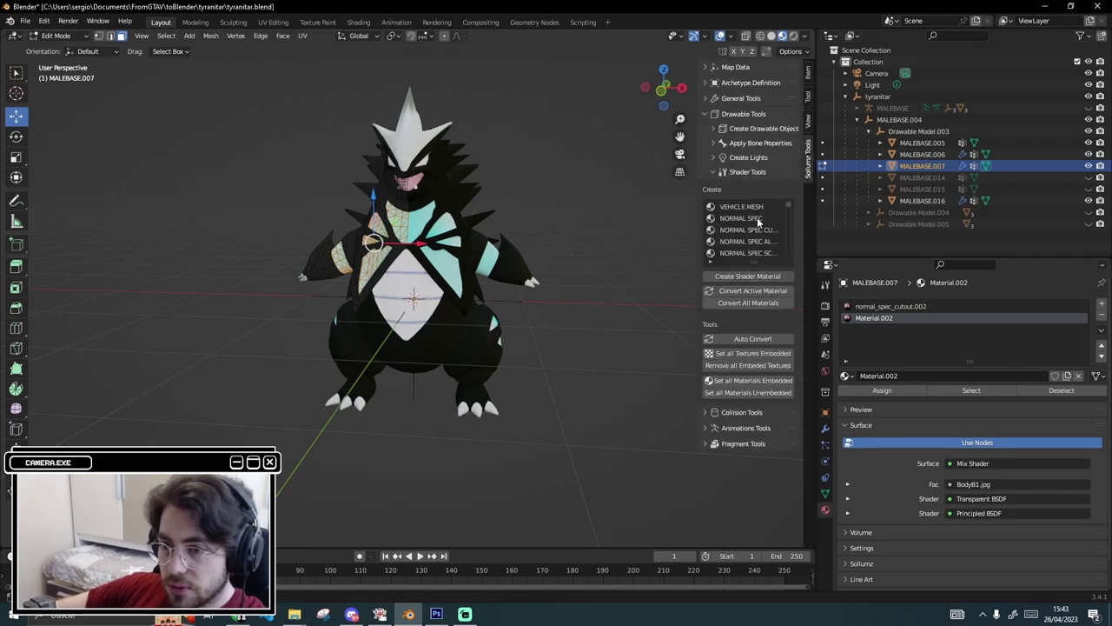
pyautogui.hotkey('ctrl', 'f')
pyautogui.write('nig')
pyautogui.moveTo(700, 261); pyautogui.dragTo(631, 261)
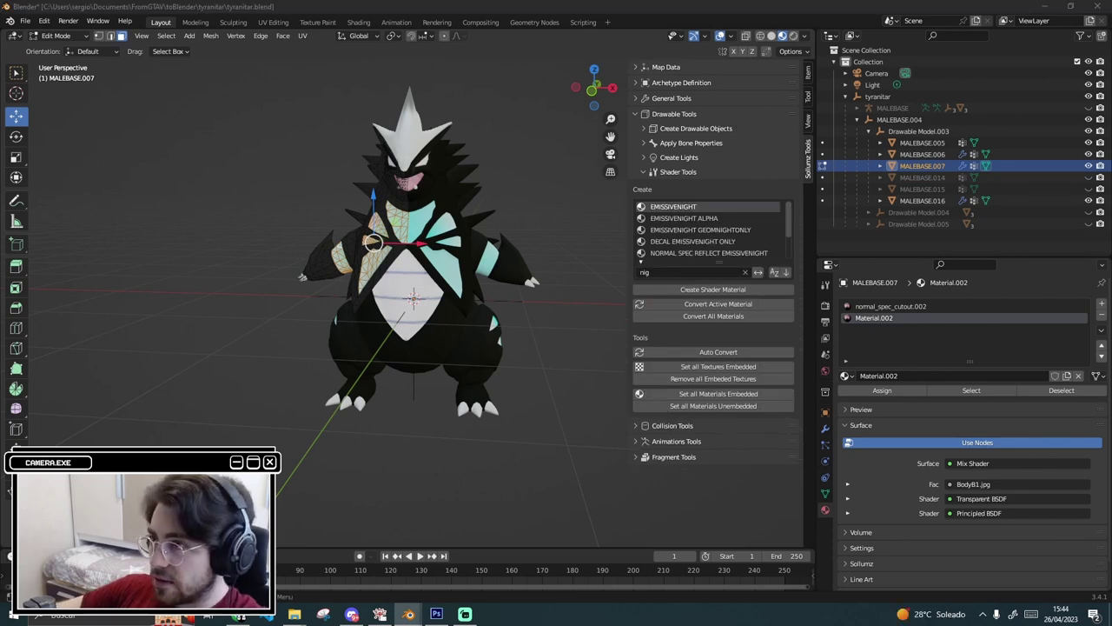
pyautogui.click(729, 219)
pyautogui.moveTo(513, 174); pyautogui.dragTo(608, 235, button='middle')
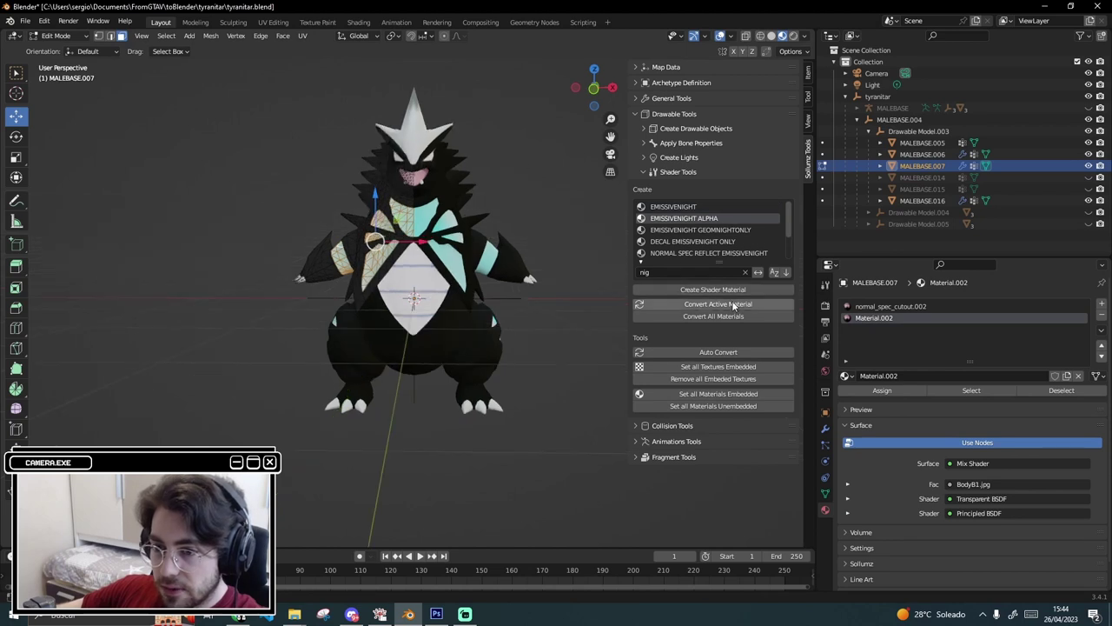
pyautogui.click(734, 310)
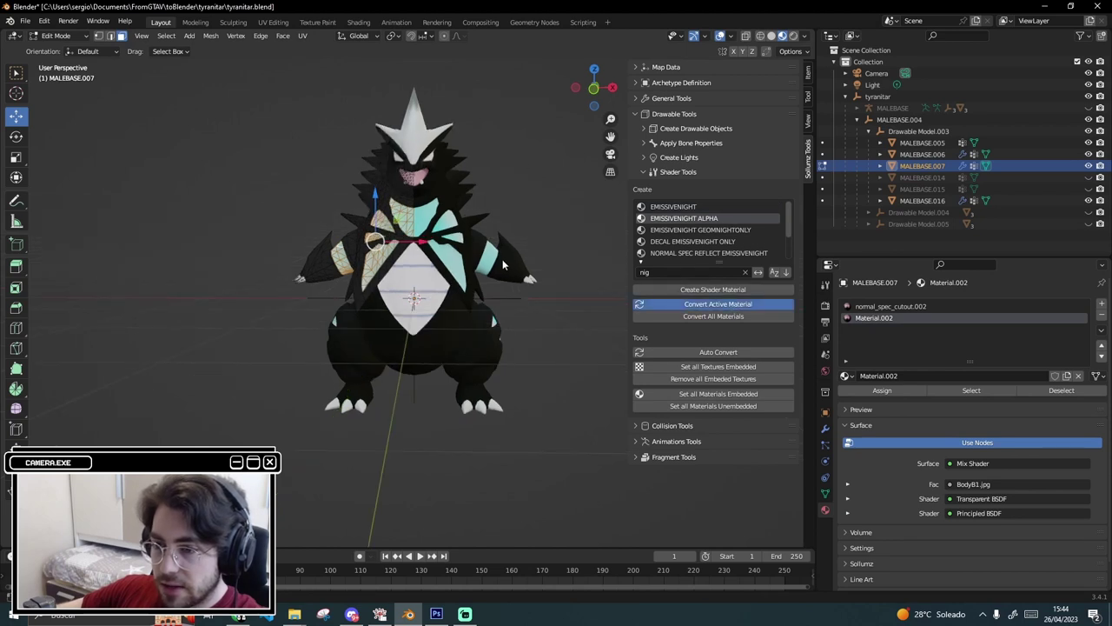
pyautogui.moveTo(513, 253)
pyautogui.mouseDown(button='middle')
pyautogui.moveTo(501, 251)
pyautogui.moveTo(531, 207)
pyautogui.moveTo(553, 213)
pyautogui.moveTo(405, 237)
pyautogui.moveTo(521, 221)
pyautogui.moveTo(352, 226)
pyautogui.moveTo(413, 220)
pyautogui.moveTo(489, 119)
pyautogui.mouseUp(button='middle')
# - Save tyranitar.blend and return to Object Mode
pyautogui.hotkey('ctrl', 's')
pyautogui.press('Tab')
pyautogui.scroll(3, 487, 222)
pyautogui.scroll(-2, 521, 222)
# - Select MALEBASE.016 and convert its normal_spec_cutout.002 material to EMISSIVENIGHT ALPHA
pyautogui.click(466, 141)
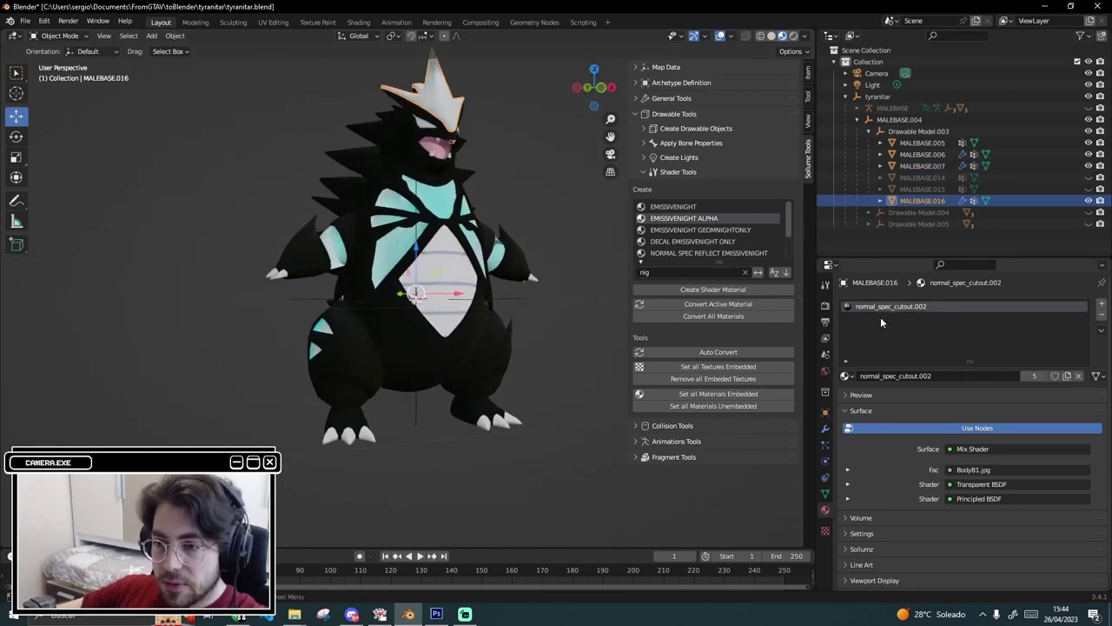
pyautogui.moveTo(484, 224); pyautogui.dragTo(702, 287, button='middle')
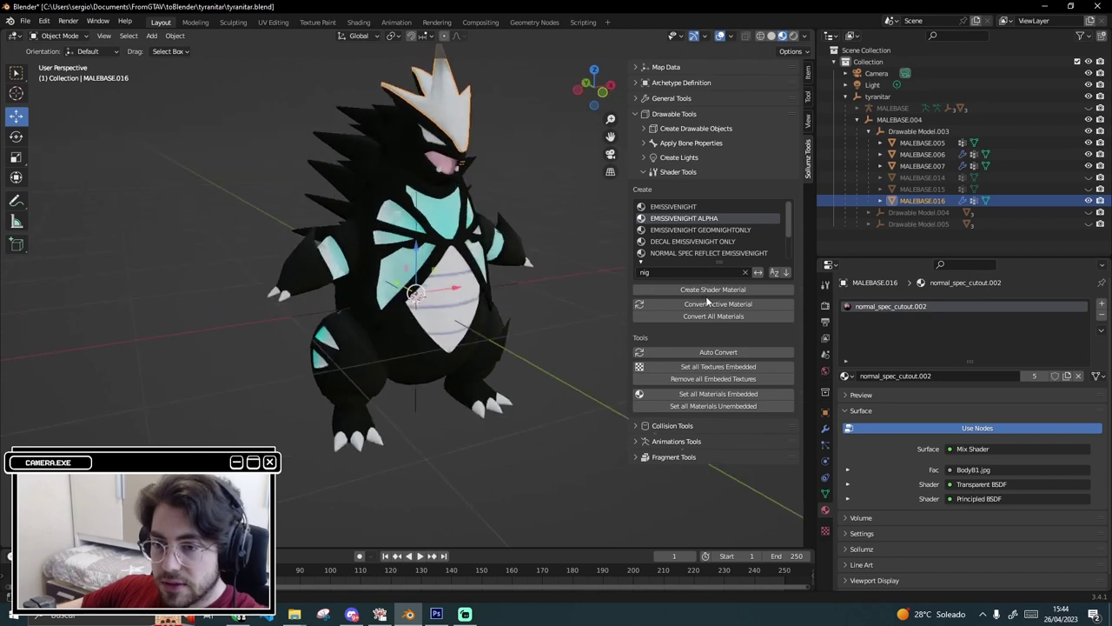
pyautogui.moveTo(471, 124); pyautogui.dragTo(682, 294, button='middle')
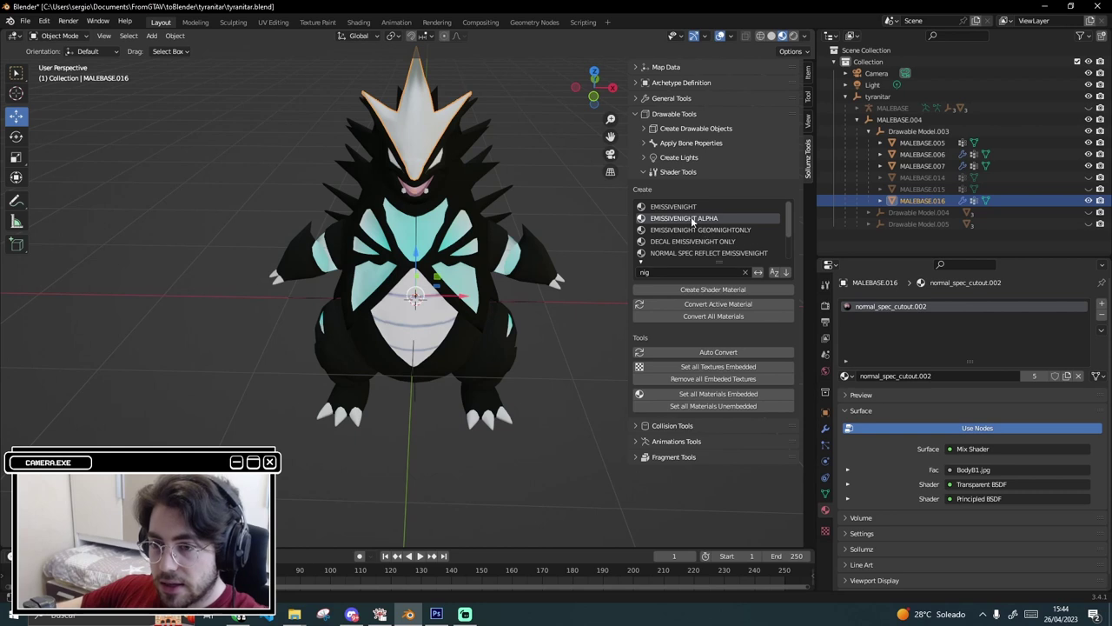
pyautogui.click(708, 306)
# - Select the face-and-eye part MALEBASE.005
pyautogui.moveTo(538, 235)
pyautogui.mouseDown(button='middle')
pyautogui.moveTo(434, 224)
pyautogui.moveTo(436, 264)
pyautogui.moveTo(363, 337)
pyautogui.mouseUp(button='middle')
pyautogui.click(437, 185)
pyautogui.scroll(5, 417, 261)
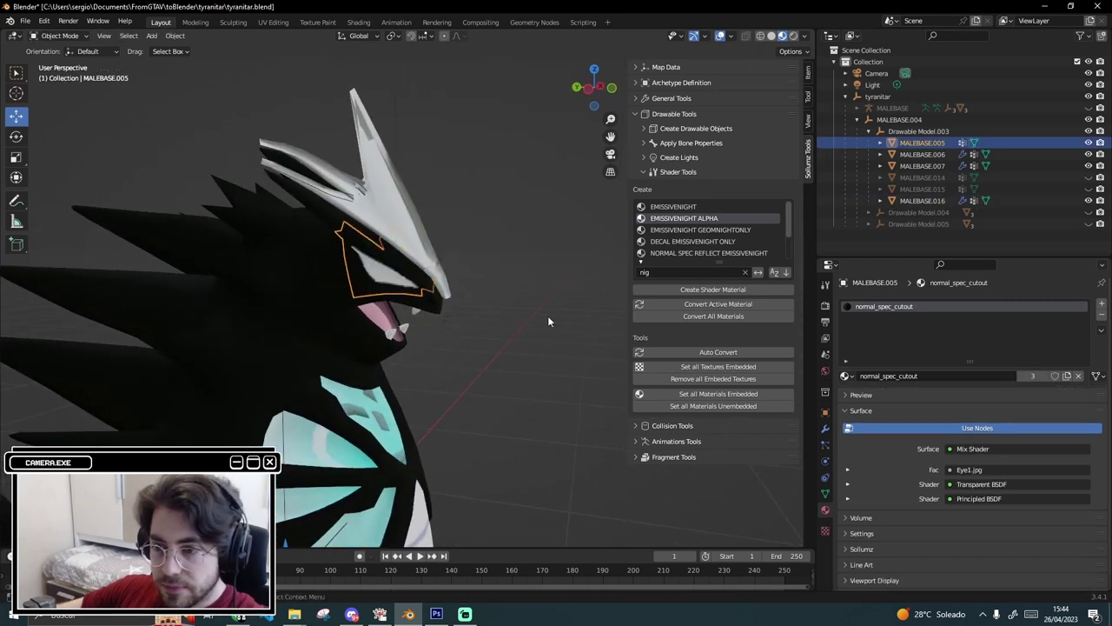
# - Add a Material.003 slot and paste the Eye1.jpg eye material into it
pyautogui.click(1102, 306)
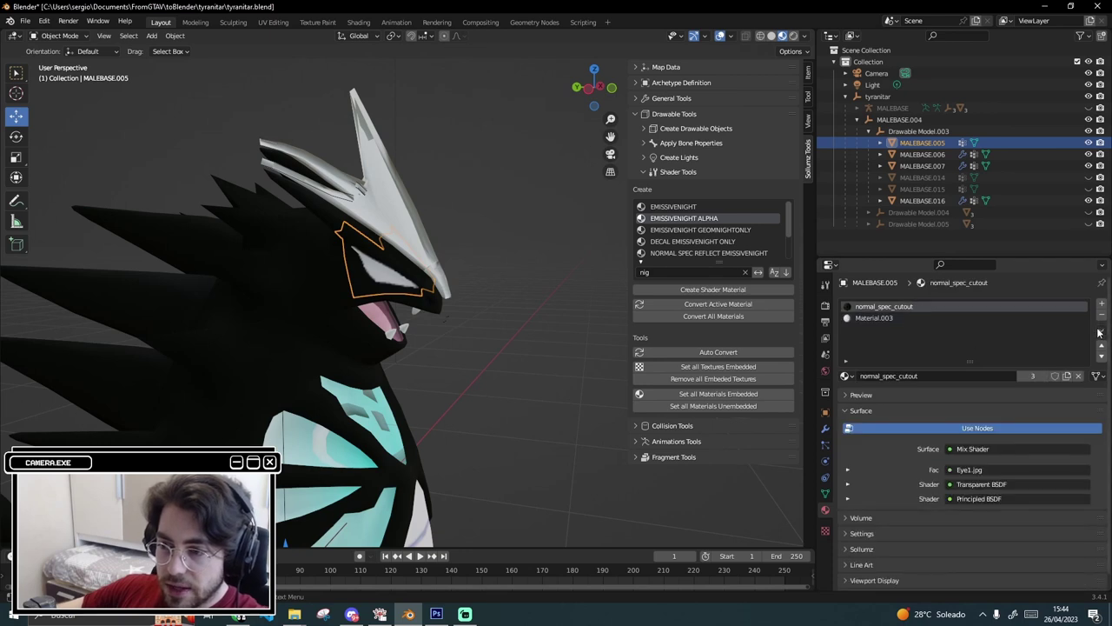
pyautogui.click(1101, 331)
pyautogui.click(974, 317)
pyautogui.click(1101, 331)
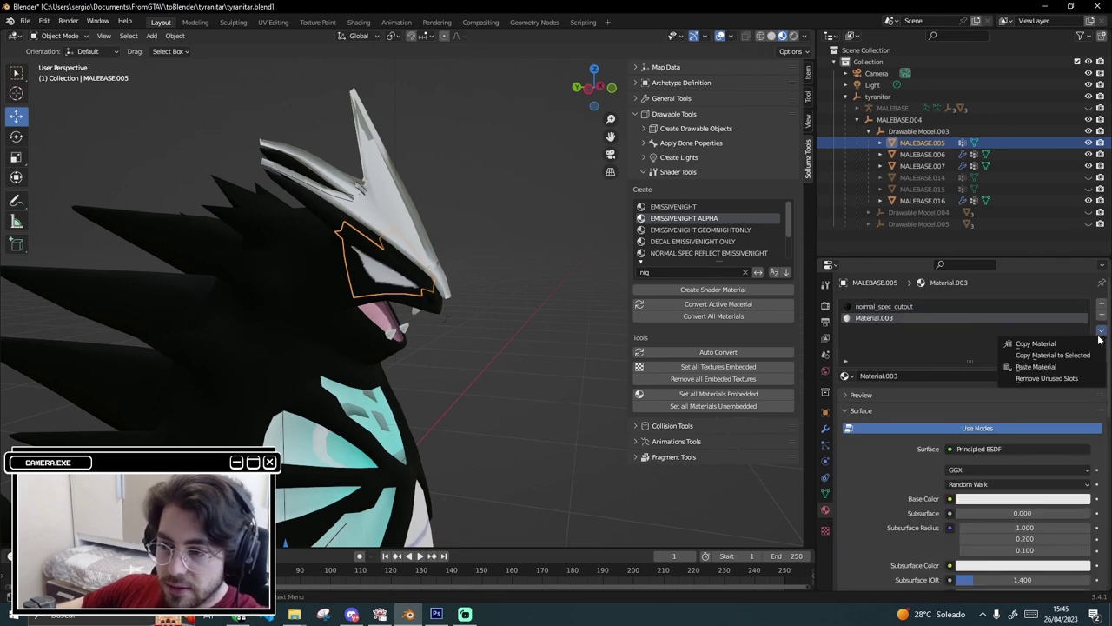
pyautogui.click(1035, 366)
pyautogui.scroll(3, 501, 291)
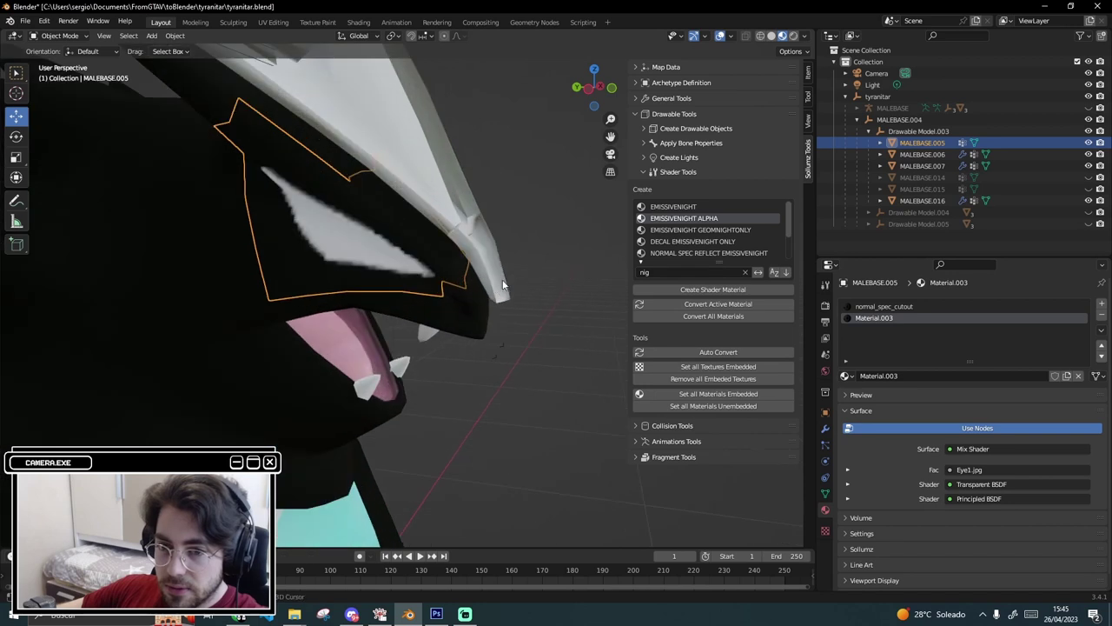
pyautogui.scroll(2, 588, 285)
# - In Edit Mode, select the linked eye faces and switch to the UV Editing workspace
pyautogui.press('Tab')
pyautogui.click(418, 216)
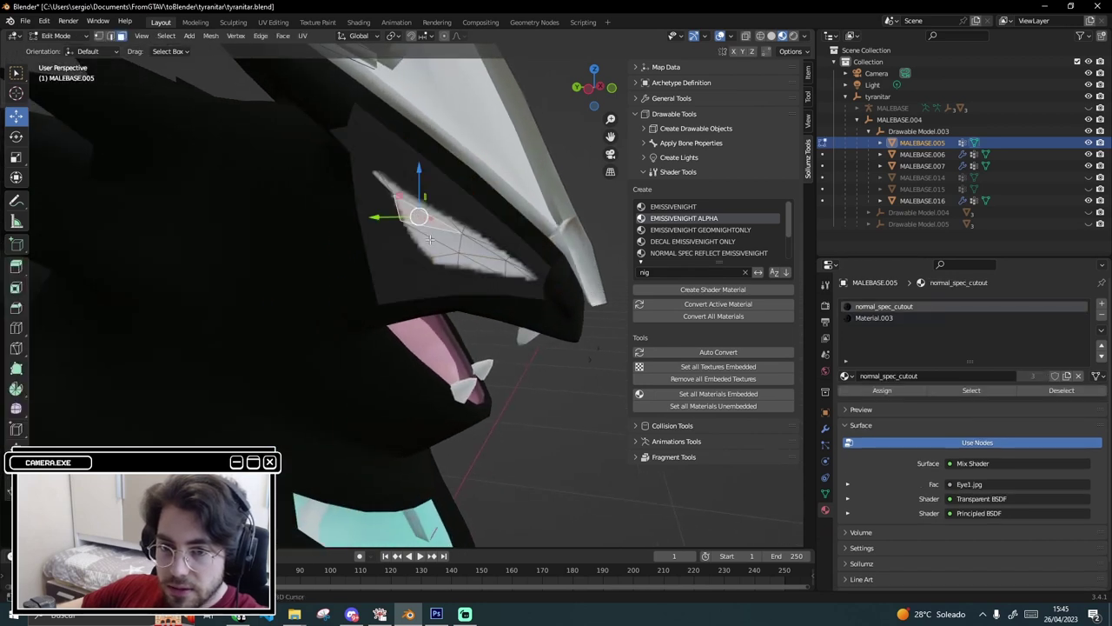
pyautogui.press('l')
pyautogui.press('KP_Decimal')
pyautogui.click(517, 346)
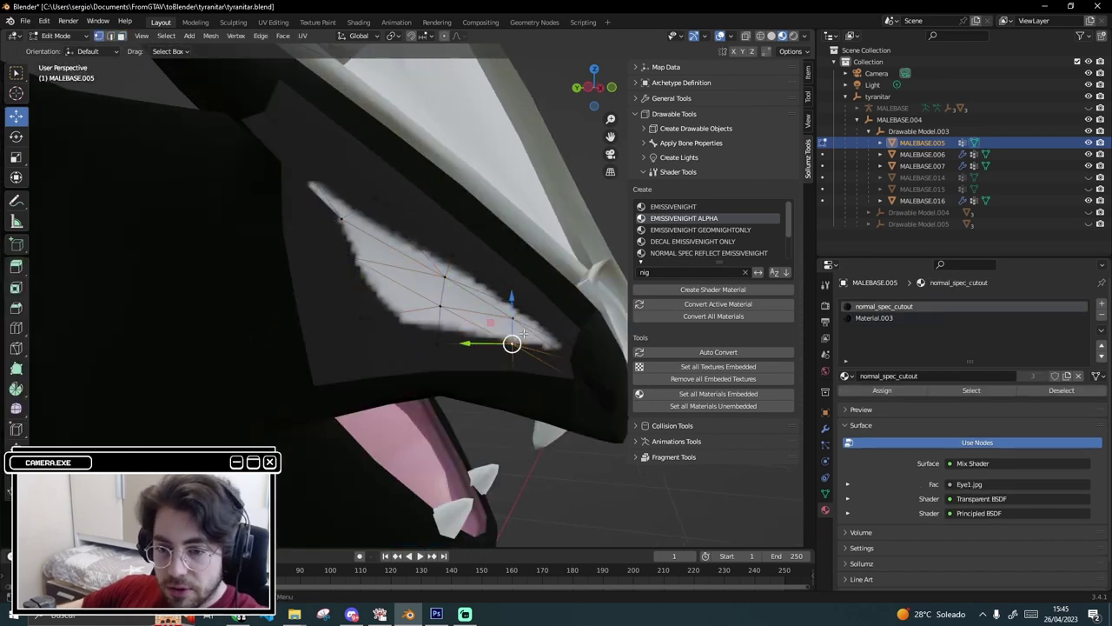
pyautogui.scroll(2, 538, 324)
pyautogui.scroll(1, 531, 326)
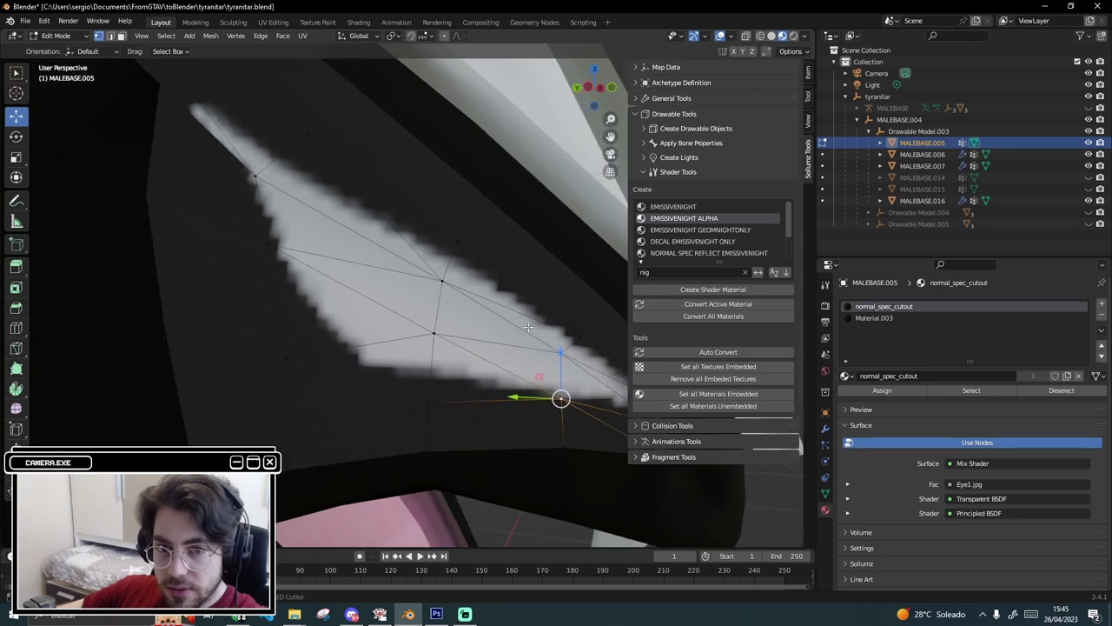
pyautogui.scroll(-2, 430, 280)
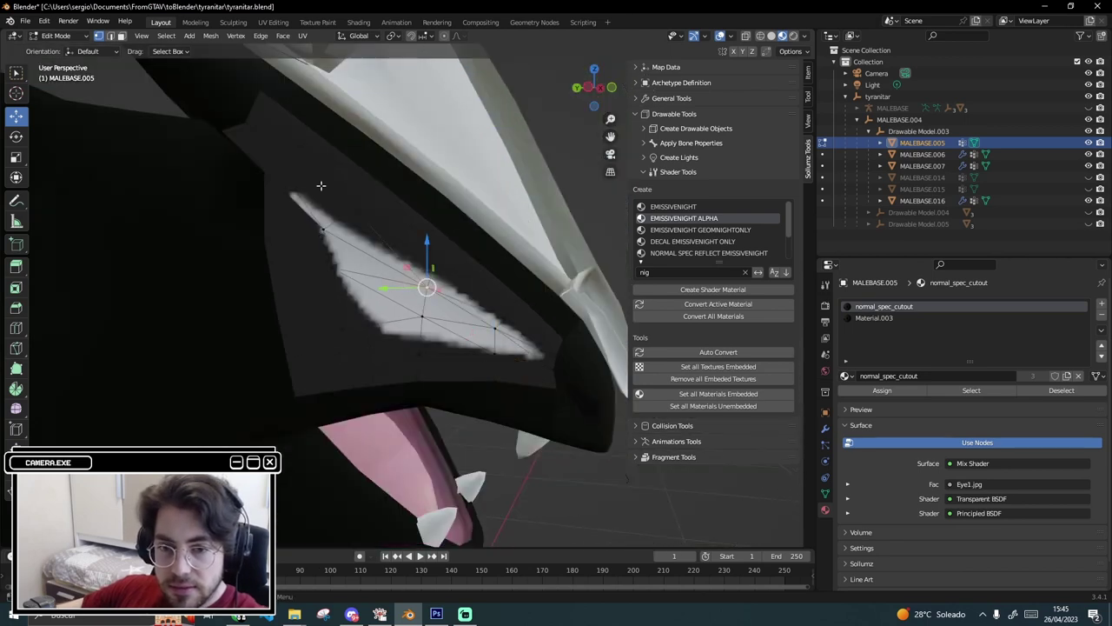
pyautogui.click(275, 23)
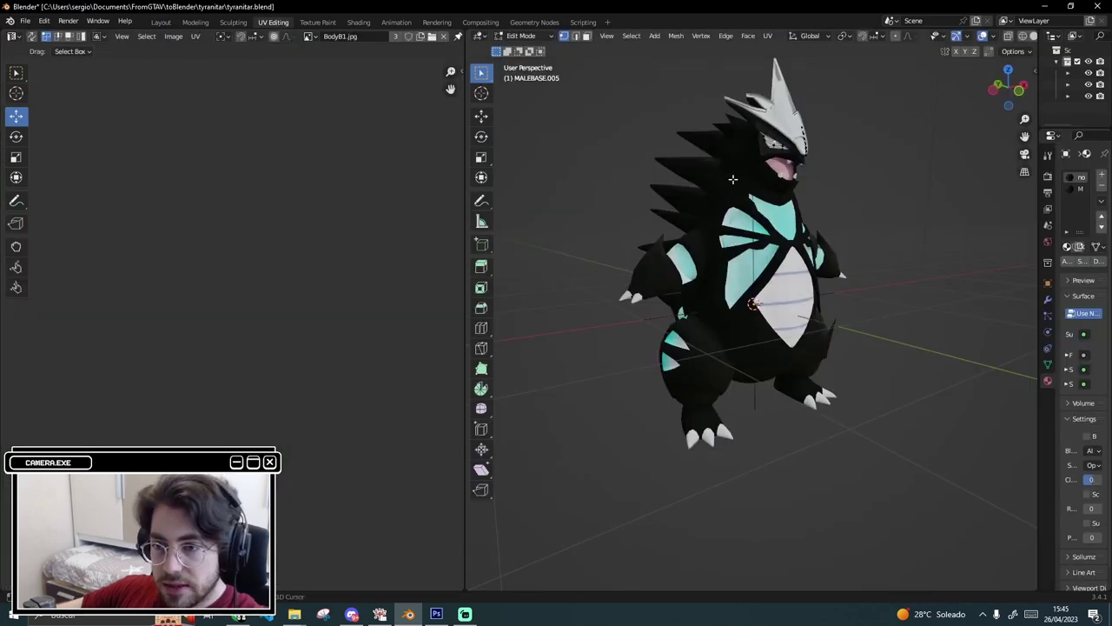
# - Select the eye's UV island and show Eye1.jpg behind it in the UV editor
pyautogui.moveTo(732, 179); pyautogui.dragTo(837, 281, button='middle')
pyautogui.scroll(4, 837, 280)
pyautogui.scroll(2, 539, 118)
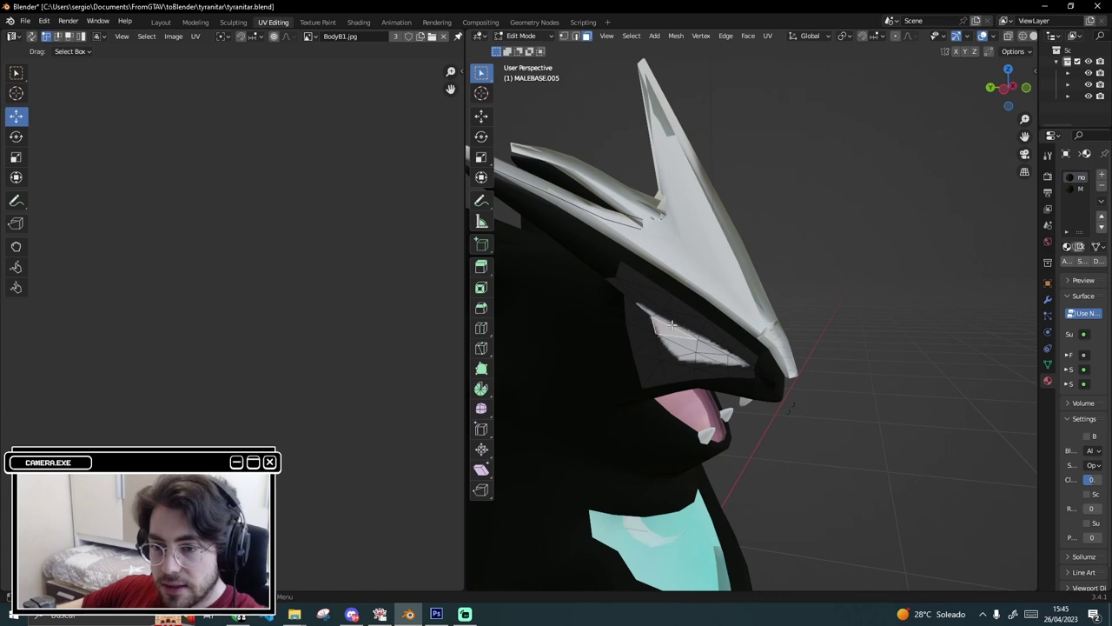
pyautogui.press('l')
pyautogui.scroll(-2, 328, 268)
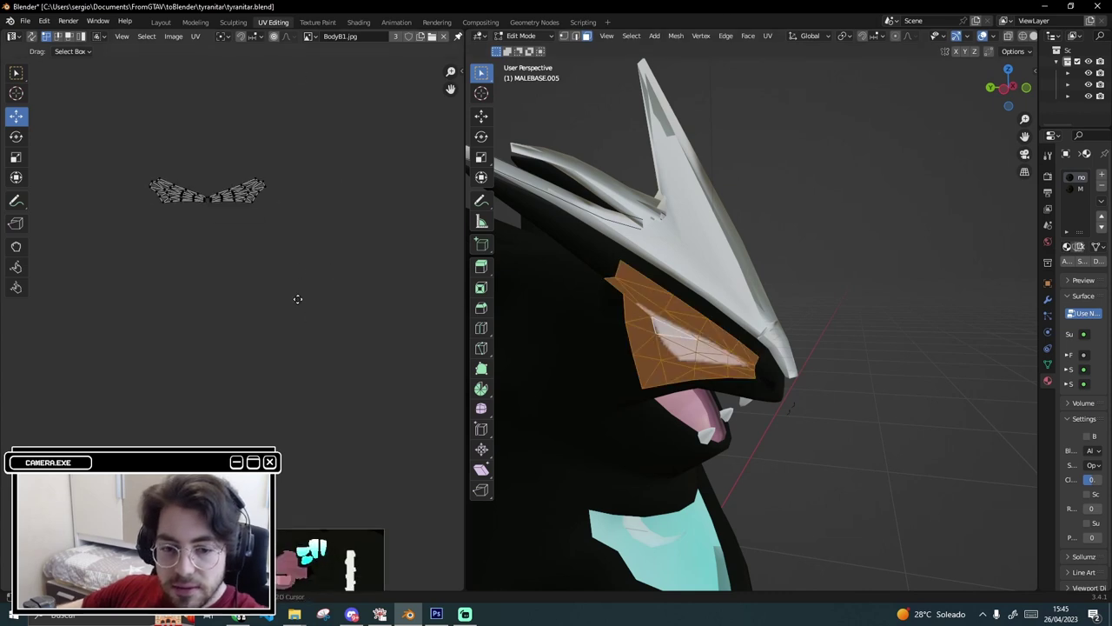
pyautogui.moveTo(298, 298); pyautogui.dragTo(289, 230, button='middle')
pyautogui.moveTo(312, 101); pyautogui.dragTo(312, 74, button='middle')
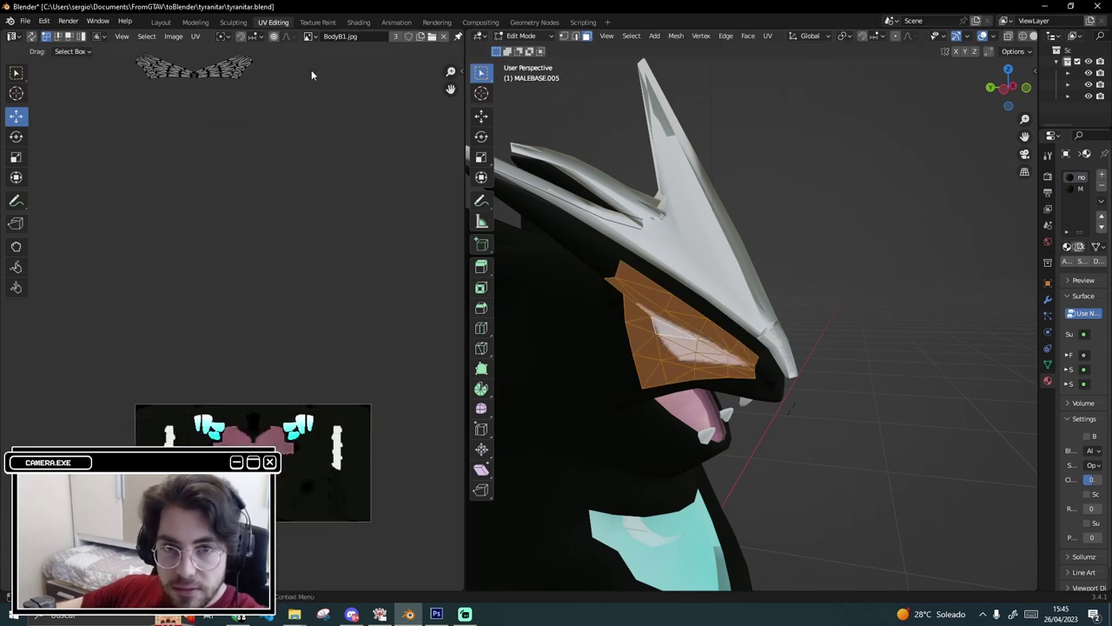
pyautogui.click(309, 37)
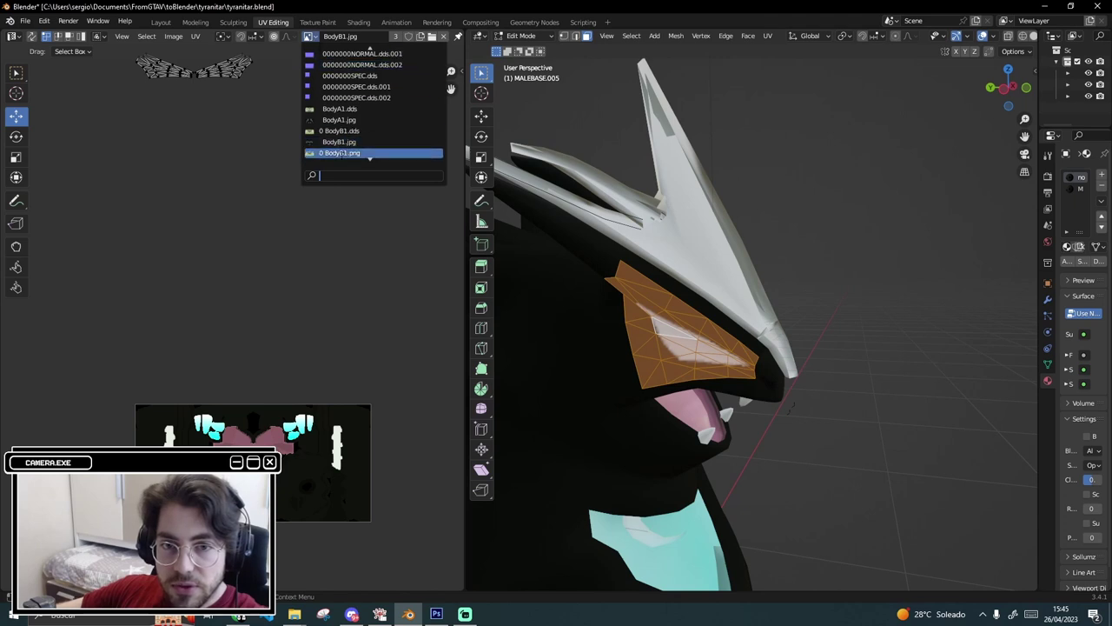
pyautogui.click(337, 153)
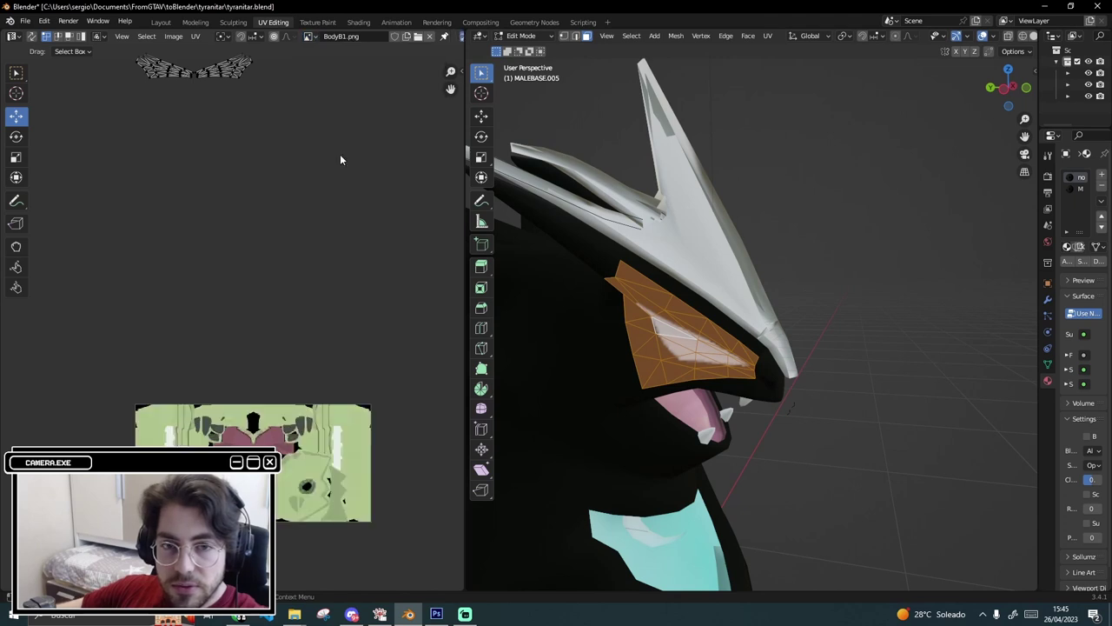
pyautogui.click(315, 37)
pyautogui.click(315, 78)
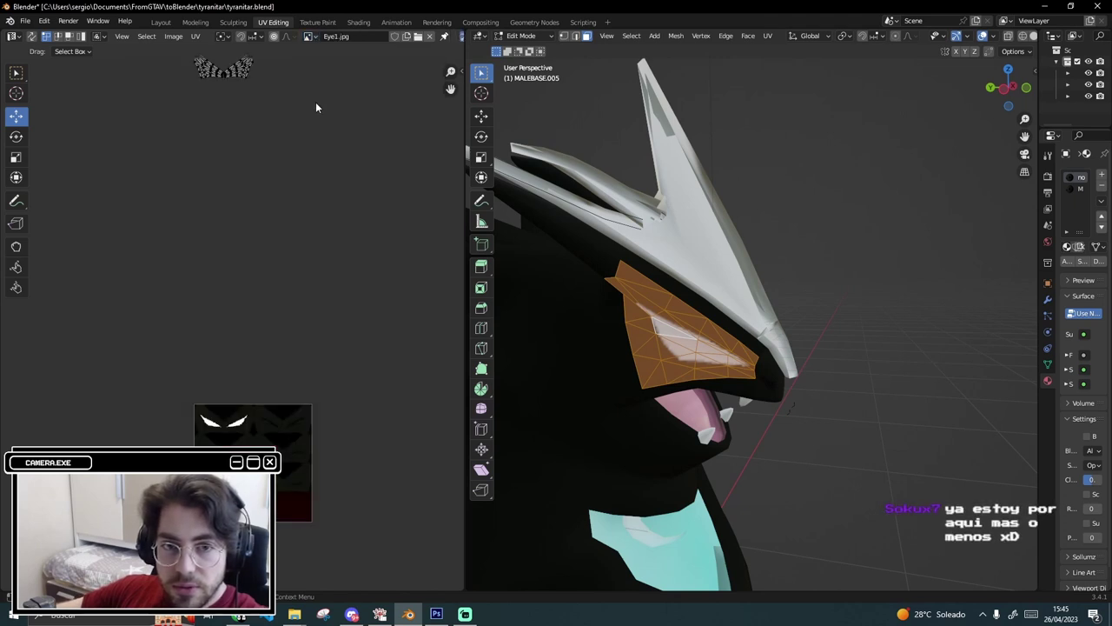
pyautogui.scroll(-1, 298, 95)
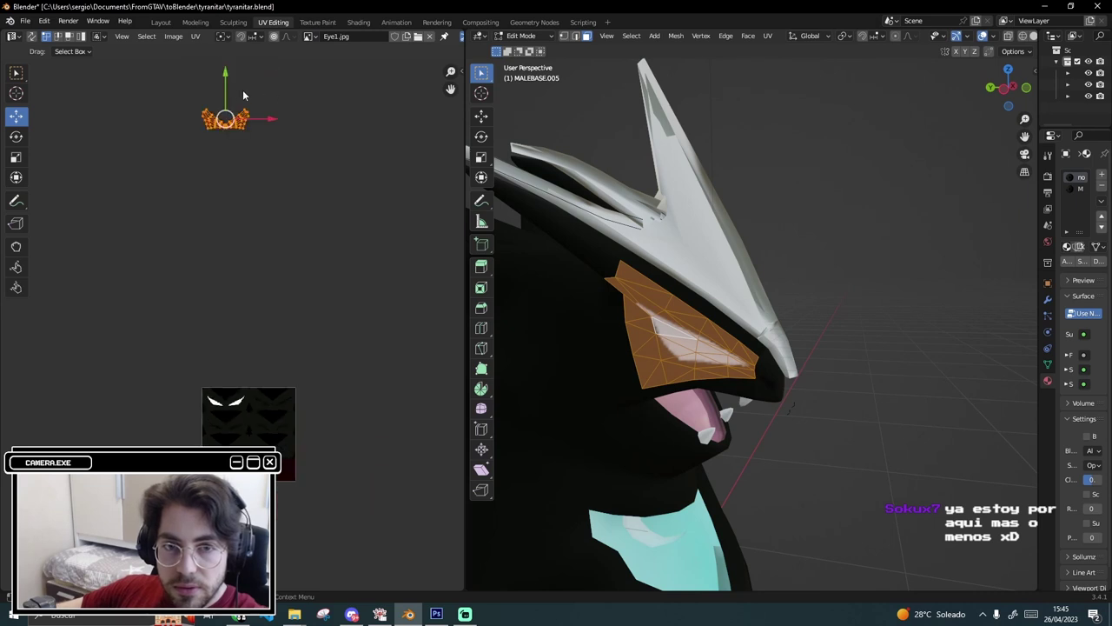
# - Move the eye UV island onto Eye1.jpg and scale it down between the white shapes
pyautogui.press('g')
pyautogui.click(261, 351)
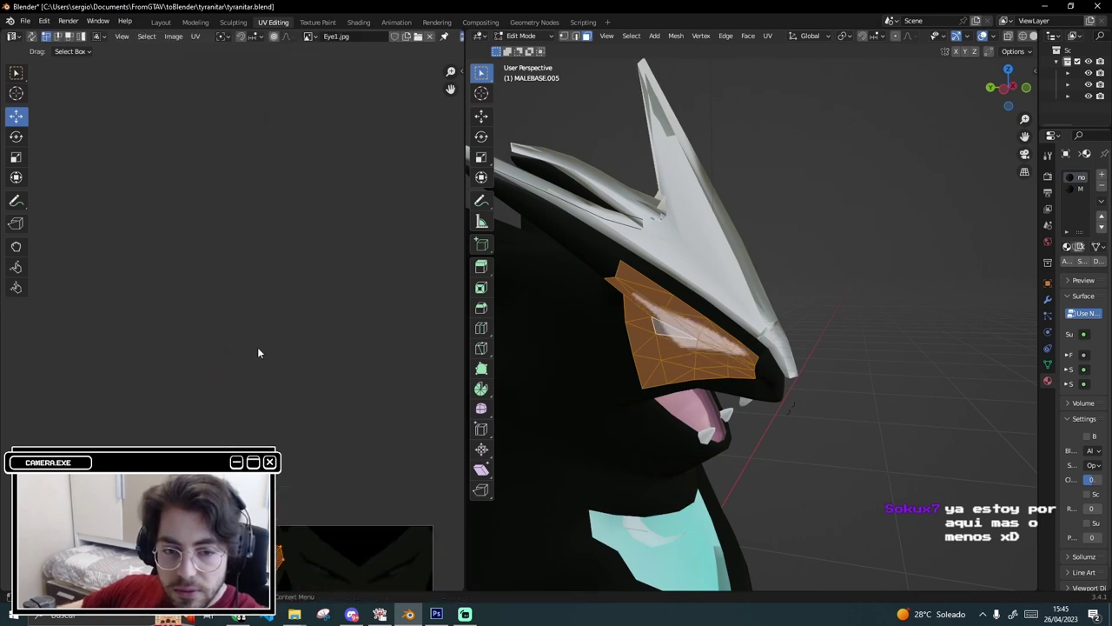
pyautogui.scroll(3, 278, 156)
pyautogui.scroll(4, 265, 191)
pyautogui.scroll(-1, 261, 195)
pyautogui.press('s')
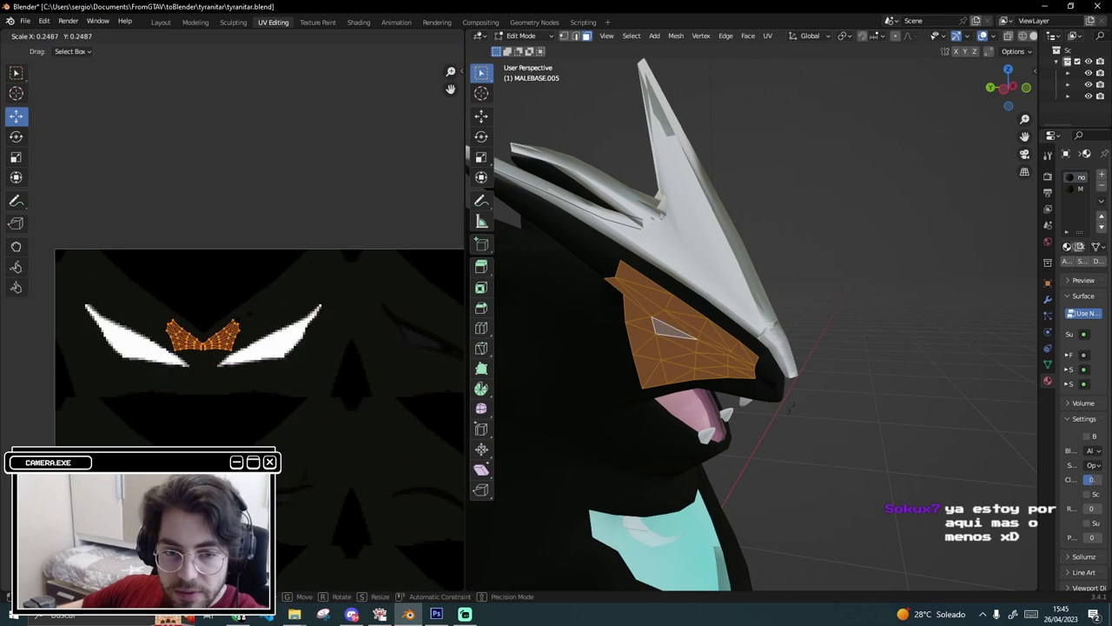
pyautogui.click(252, 316)
pyautogui.scroll(3, 252, 316)
pyautogui.scroll(-1, 319, 308)
# - Nudge the UV island down, then reselect the eye's four faces including its tip triangle
pyautogui.moveTo(218, 286); pyautogui.dragTo(214, 295)
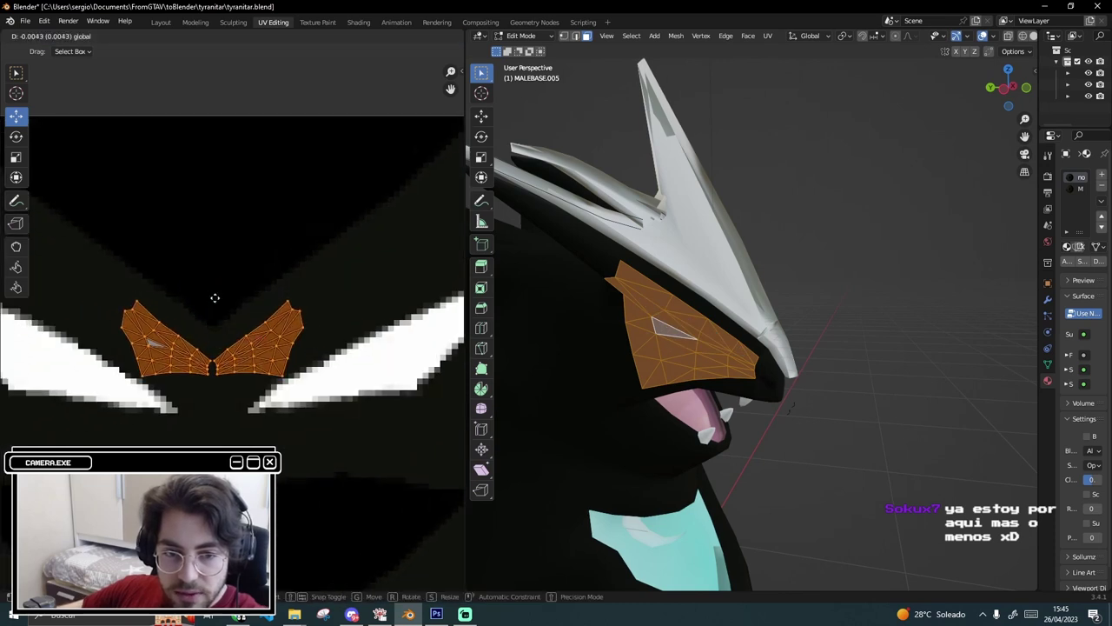
pyautogui.click(838, 286)
pyautogui.scroll(3, 686, 342)
pyautogui.scroll(3, 730, 330)
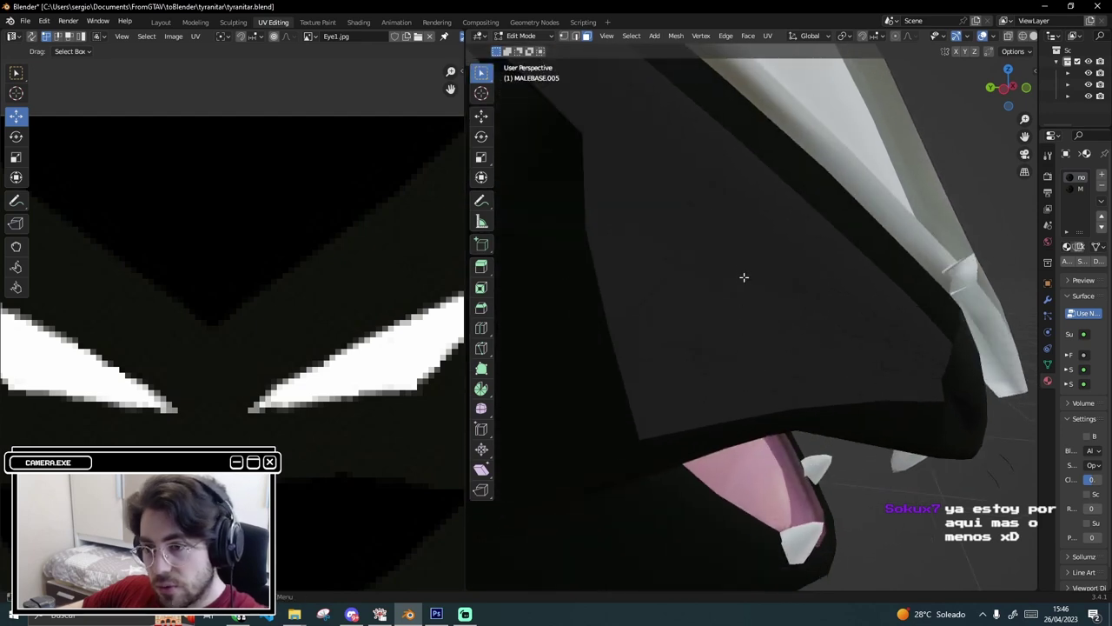
pyautogui.click(739, 261)
pyautogui.keyDown('shift'); pyautogui.click(721, 217); pyautogui.keyUp('shift')
pyautogui.keyDown('shift'); pyautogui.click(822, 284); pyautogui.keyUp('shift')
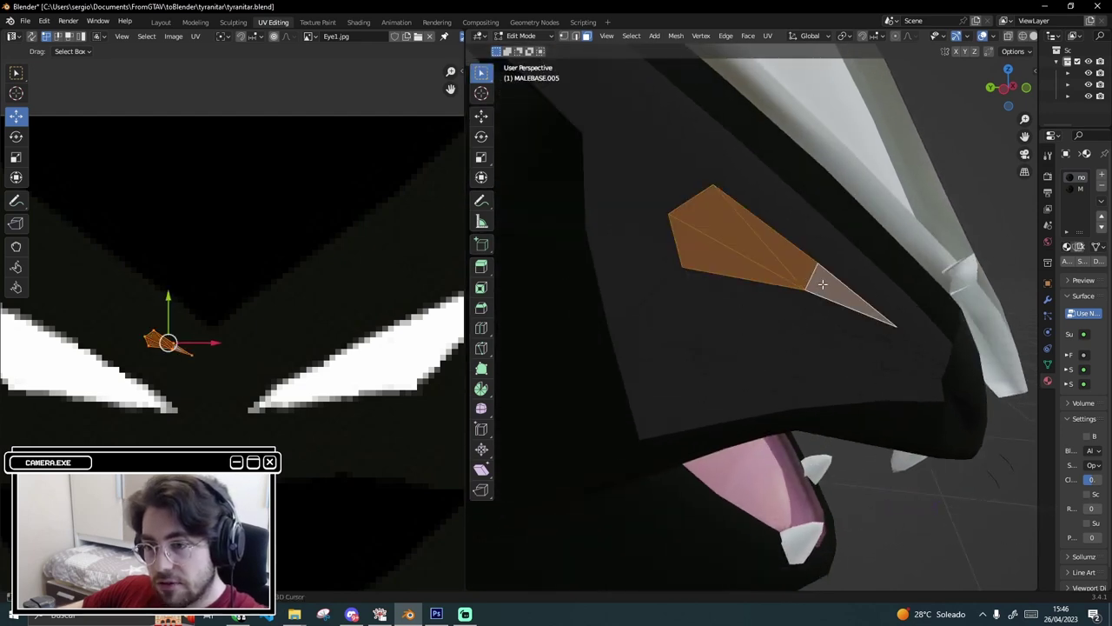
pyautogui.keyDown('shift'); pyautogui.click(847, 317); pyautogui.keyUp('shift')
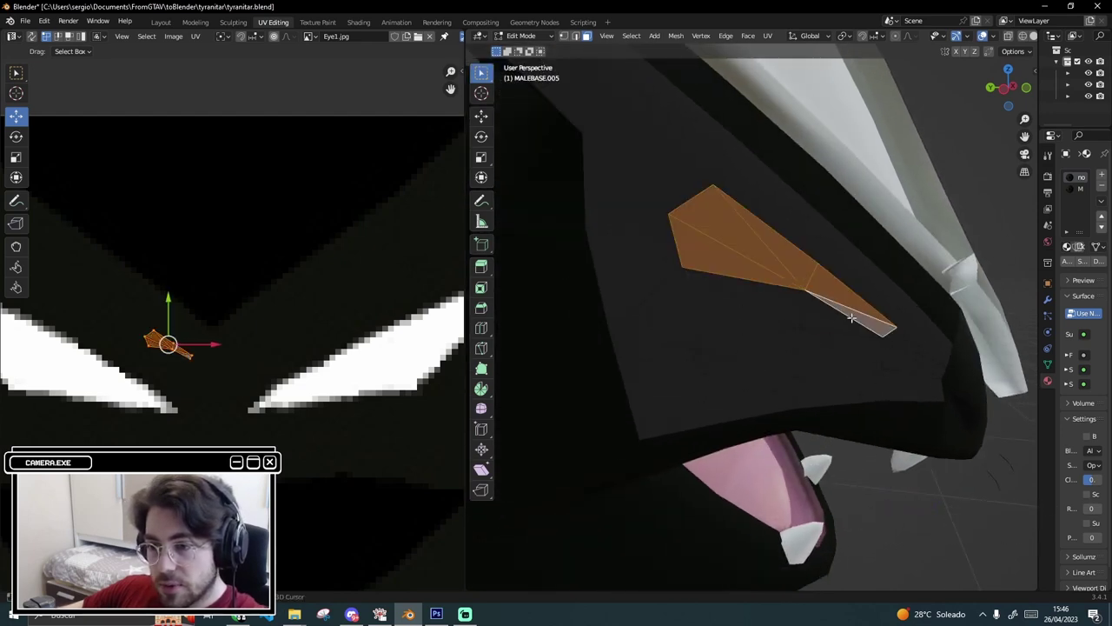
pyautogui.keyDown('shift'); pyautogui.click(773, 301); pyautogui.keyUp('shift')
# - Move the eye's UV island onto the left white eye shape of Eye1.jpg, then deselect
pyautogui.moveTo(772, 301); pyautogui.dragTo(805, 278, button='middle')
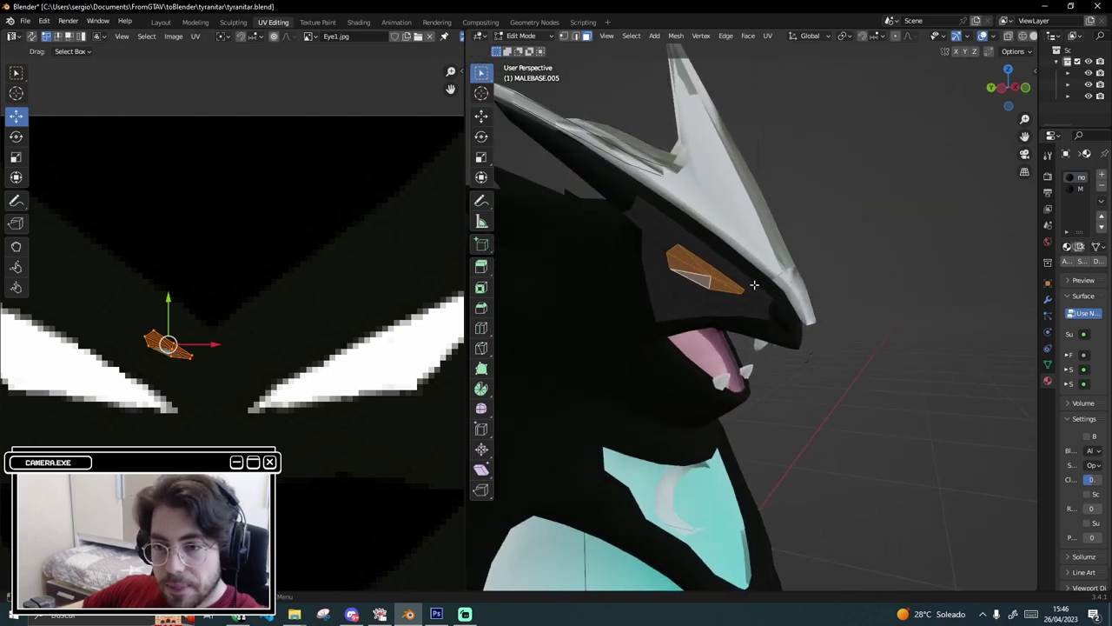
pyautogui.scroll(3, 699, 279)
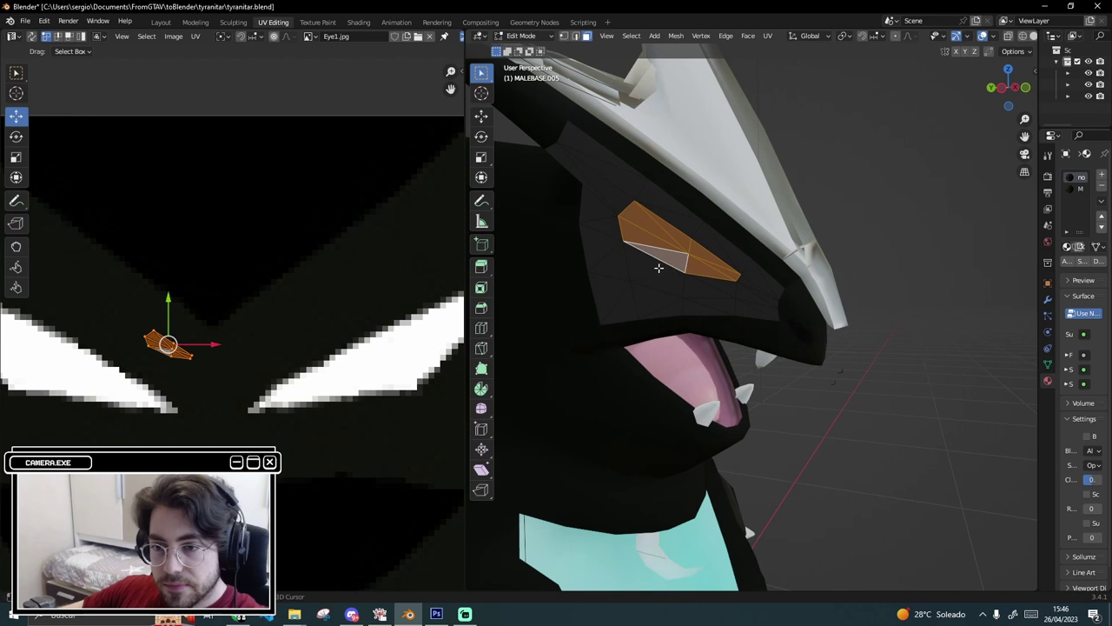
pyautogui.scroll(-1, 258, 309)
pyautogui.scroll(1, 235, 326)
pyautogui.scroll(-2, 212, 345)
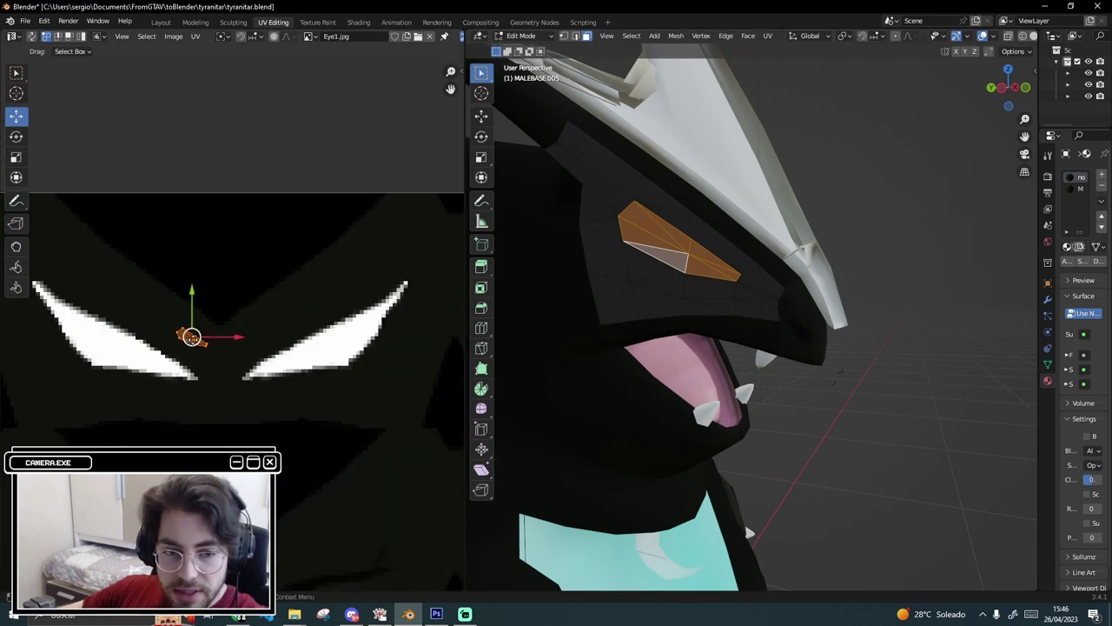
pyautogui.press('g')
pyautogui.click(108, 351)
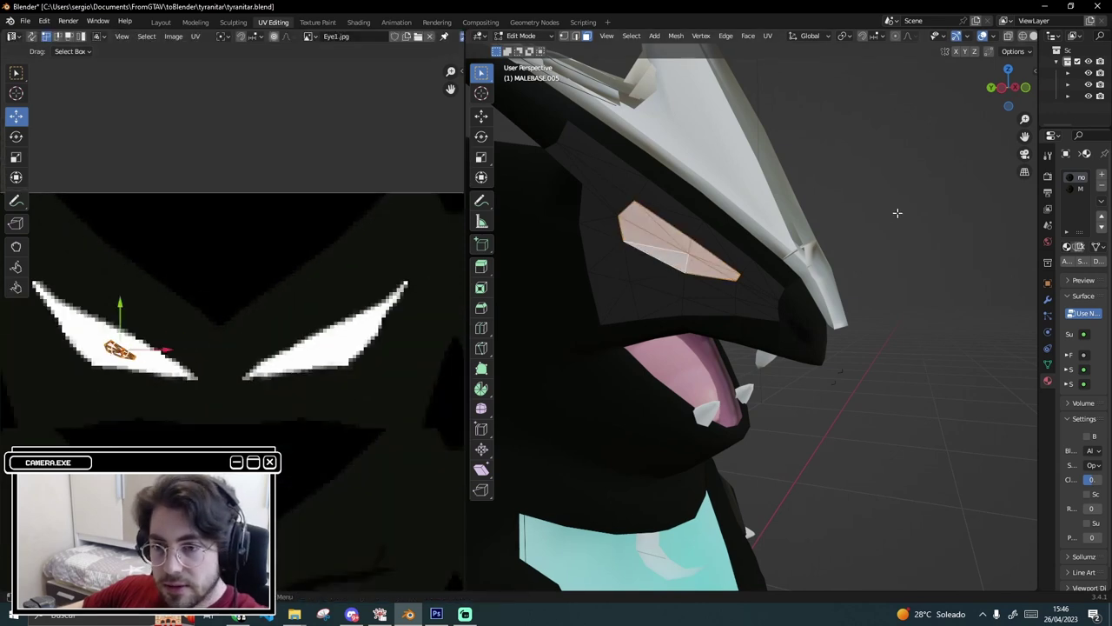
pyautogui.click(879, 154)
pyautogui.scroll(2, 703, 192)
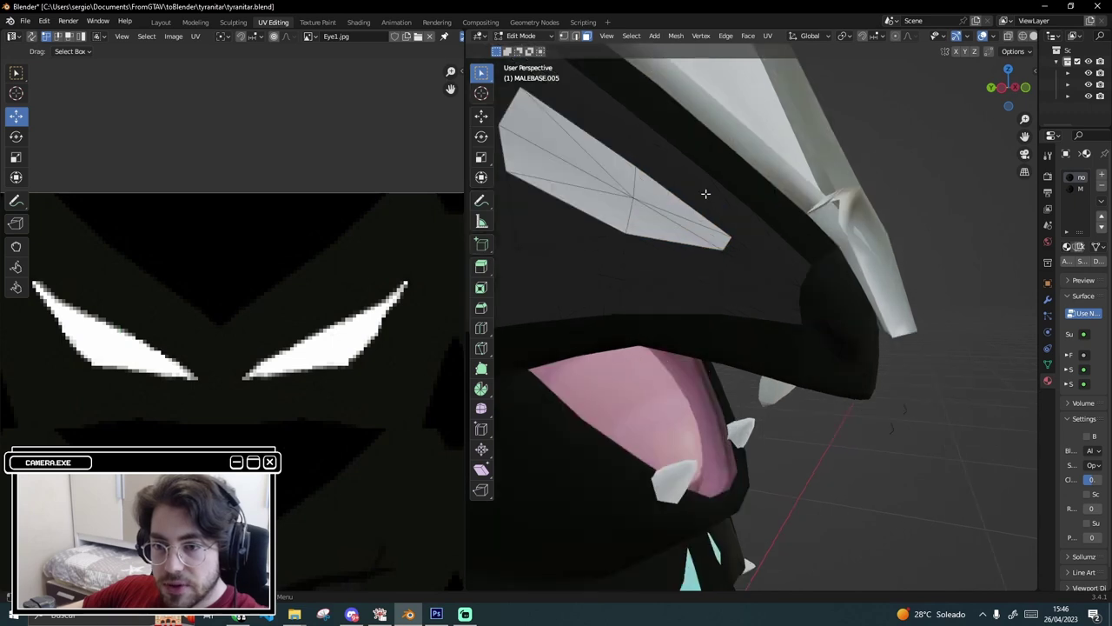
pyautogui.scroll(2, 729, 214)
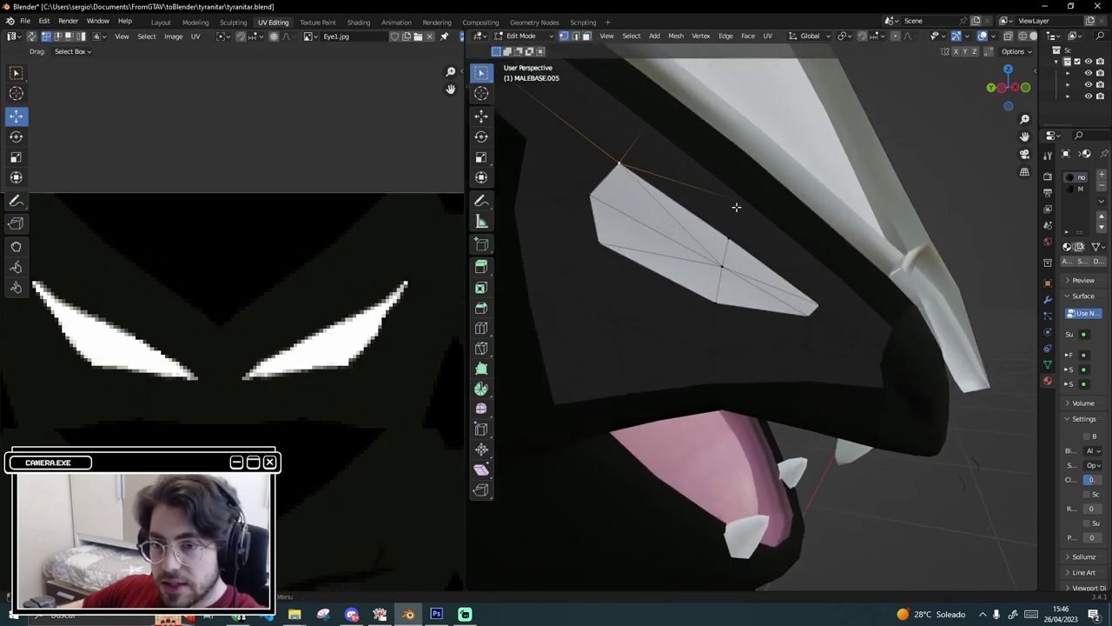
# - Reposition the eye's upper corner vertex with the Move tool to reshape the eye
pyautogui.scroll(-3, 505, 122)
pyautogui.click(482, 115)
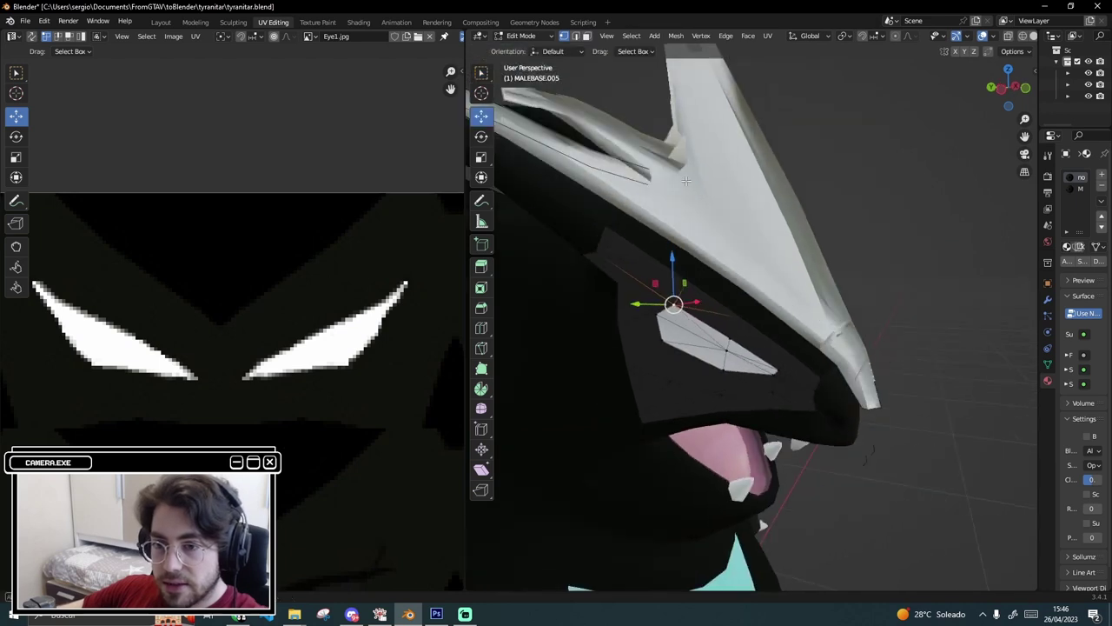
pyautogui.moveTo(670, 310); pyautogui.dragTo(738, 434, button='middle')
pyautogui.scroll(3, 803, 365)
pyautogui.moveTo(803, 365); pyautogui.dragTo(799, 280, button='middle')
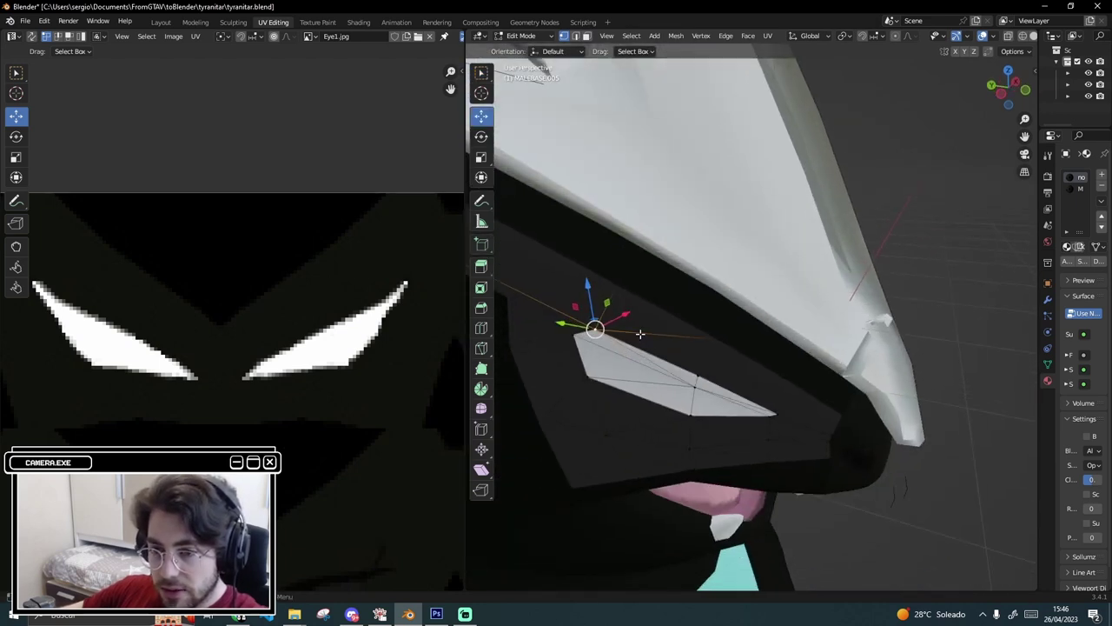
pyautogui.moveTo(639, 334); pyautogui.dragTo(650, 330, button='middle')
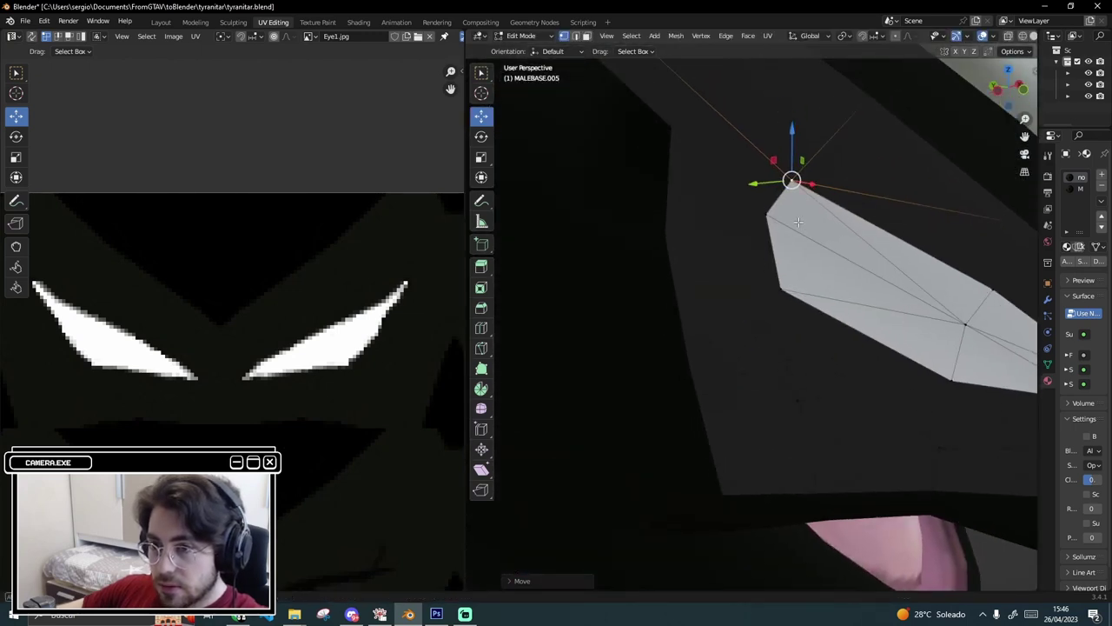
pyautogui.moveTo(818, 328); pyautogui.dragTo(798, 261, button='middle')
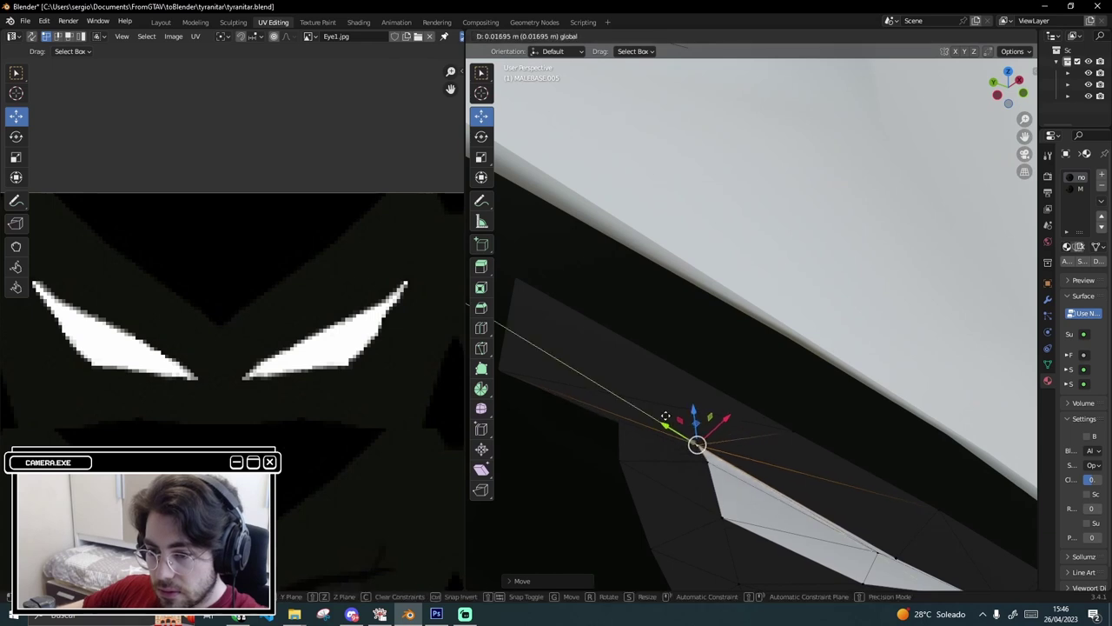
pyautogui.moveTo(651, 405)
pyautogui.mouseDown(button='middle')
pyautogui.moveTo(757, 343)
pyautogui.moveTo(747, 389)
pyautogui.mouseUp(button='middle')
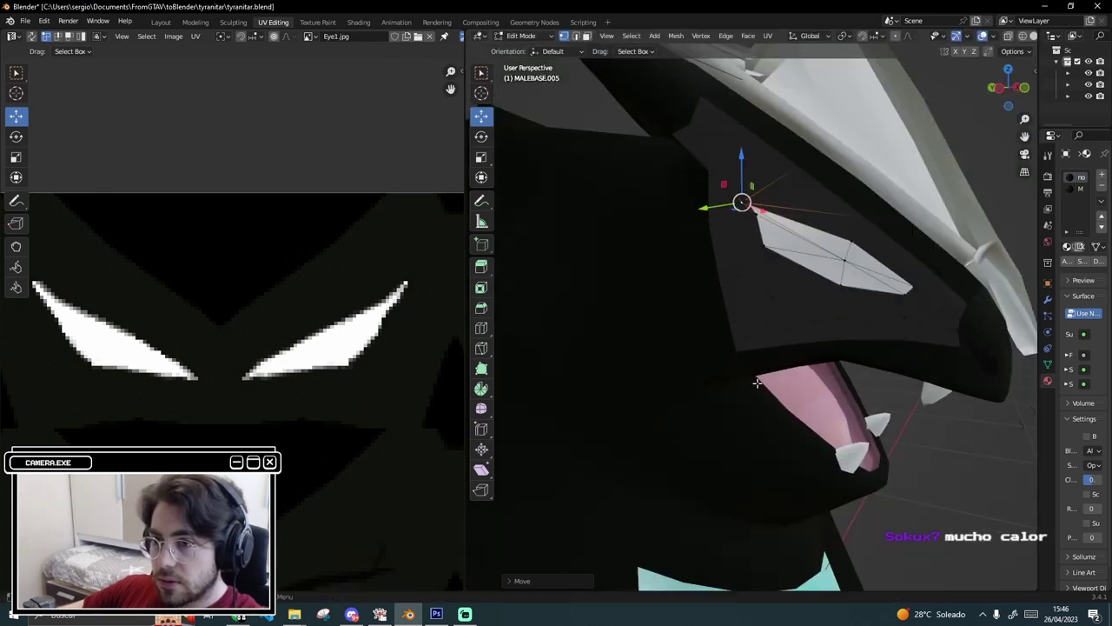
pyautogui.moveTo(812, 367); pyautogui.dragTo(763, 403, button='middle')
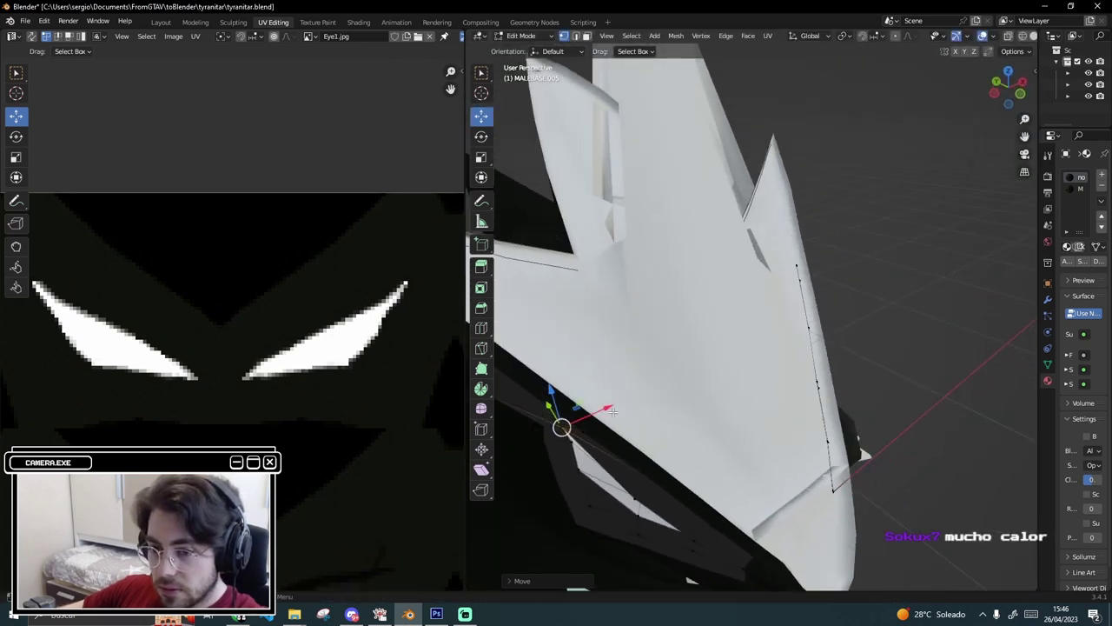
pyautogui.moveTo(613, 410); pyautogui.dragTo(709, 338, button='middle')
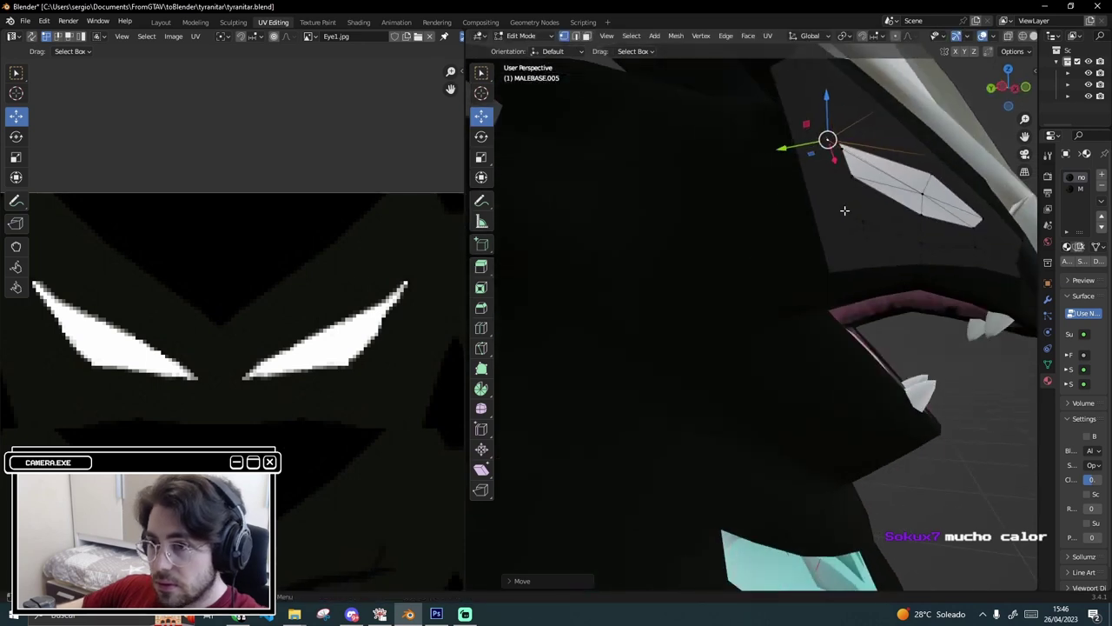
pyautogui.moveTo(844, 210)
pyautogui.mouseDown(button='middle')
pyautogui.moveTo(636, 234)
pyautogui.moveTo(690, 218)
pyautogui.mouseUp(button='middle')
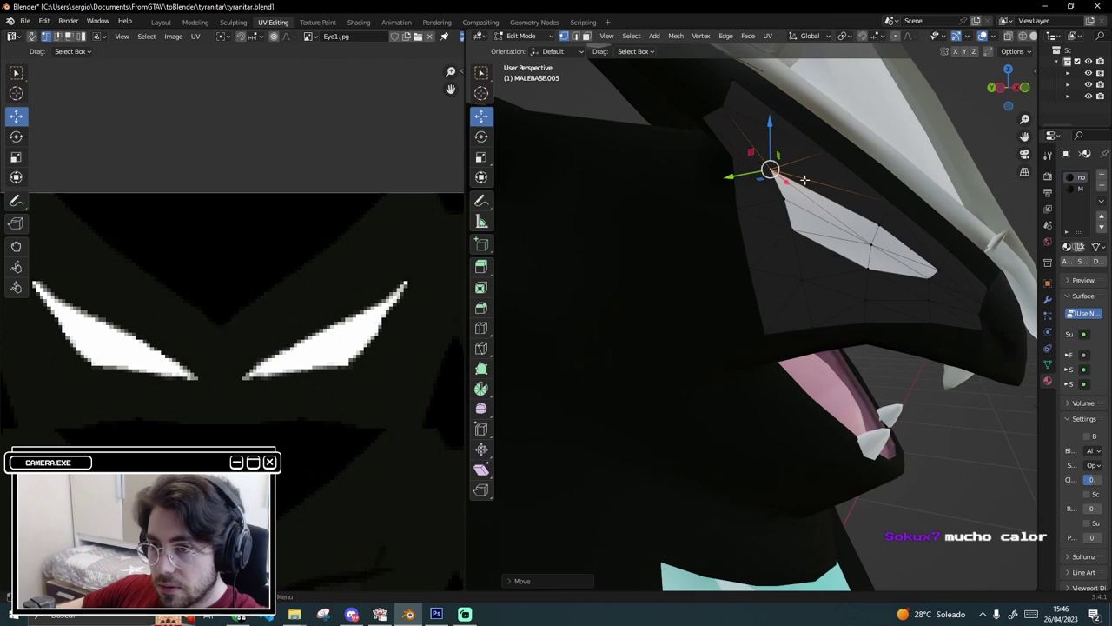
pyautogui.moveTo(740, 179); pyautogui.dragTo(752, 174)
pyautogui.moveTo(752, 174)
pyautogui.mouseDown(button='middle')
pyautogui.moveTo(922, 186)
pyautogui.moveTo(709, 209)
pyautogui.moveTo(777, 223)
pyautogui.moveTo(951, 221)
pyautogui.moveTo(736, 210)
pyautogui.moveTo(670, 231)
pyautogui.moveTo(832, 231)
pyautogui.moveTo(927, 259)
pyautogui.moveTo(819, 259)
pyautogui.moveTo(878, 254)
pyautogui.moveTo(750, 348)
pyautogui.moveTo(743, 365)
pyautogui.mouseUp(button='middle')
pyautogui.scroll(-4, 922, 186)
# - Box-select the second eye's faces in the eye object, ready to separate them
pyautogui.press('Tab')
pyautogui.click(899, 254)
pyautogui.press('Tab')
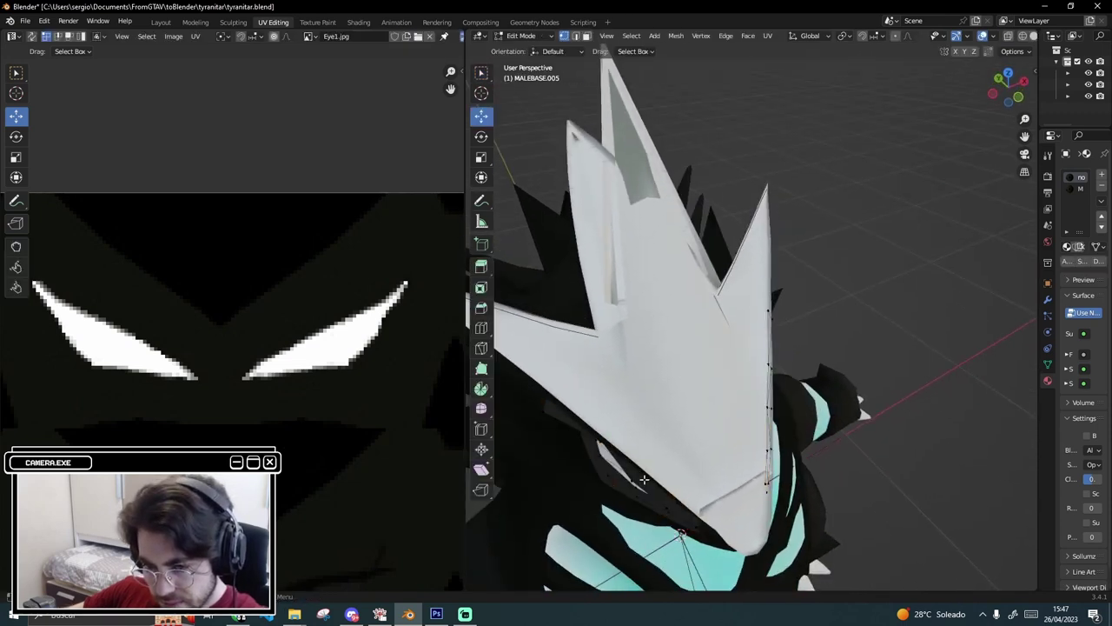
pyautogui.moveTo(639, 487); pyautogui.dragTo(691, 443, button='middle')
pyautogui.click(696, 440)
pyautogui.moveTo(696, 440); pyautogui.dragTo(706, 433)
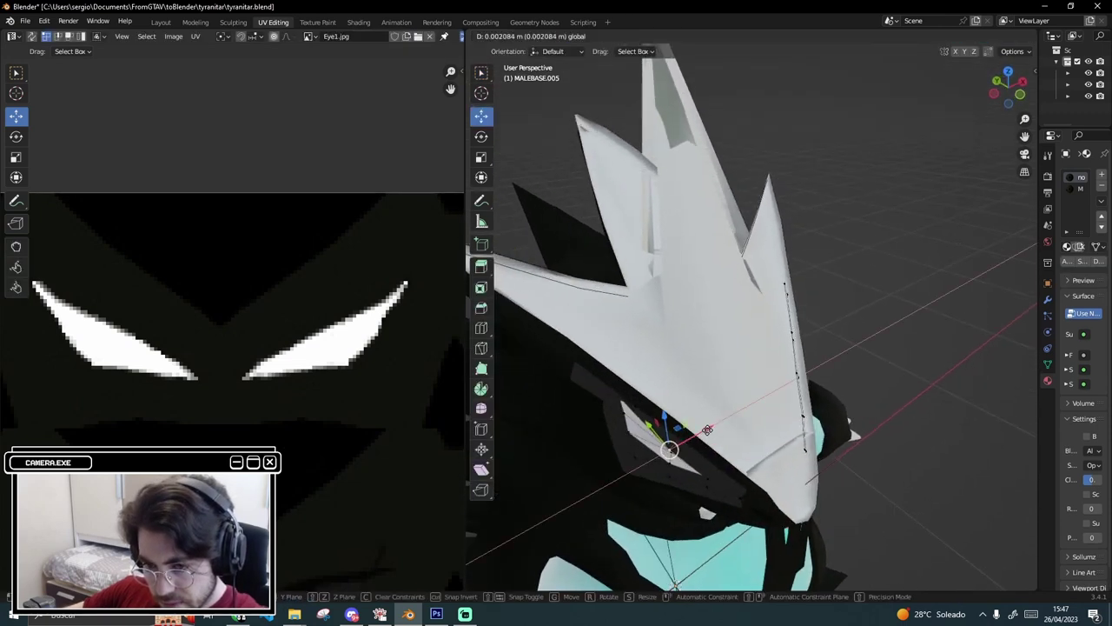
pyautogui.moveTo(705, 433)
pyautogui.mouseDown(button='middle')
pyautogui.moveTo(769, 381)
pyautogui.moveTo(720, 298)
pyautogui.moveTo(727, 287)
pyautogui.moveTo(812, 290)
pyautogui.mouseUp(button='middle')
pyautogui.hotkey('ctrl', 'z')
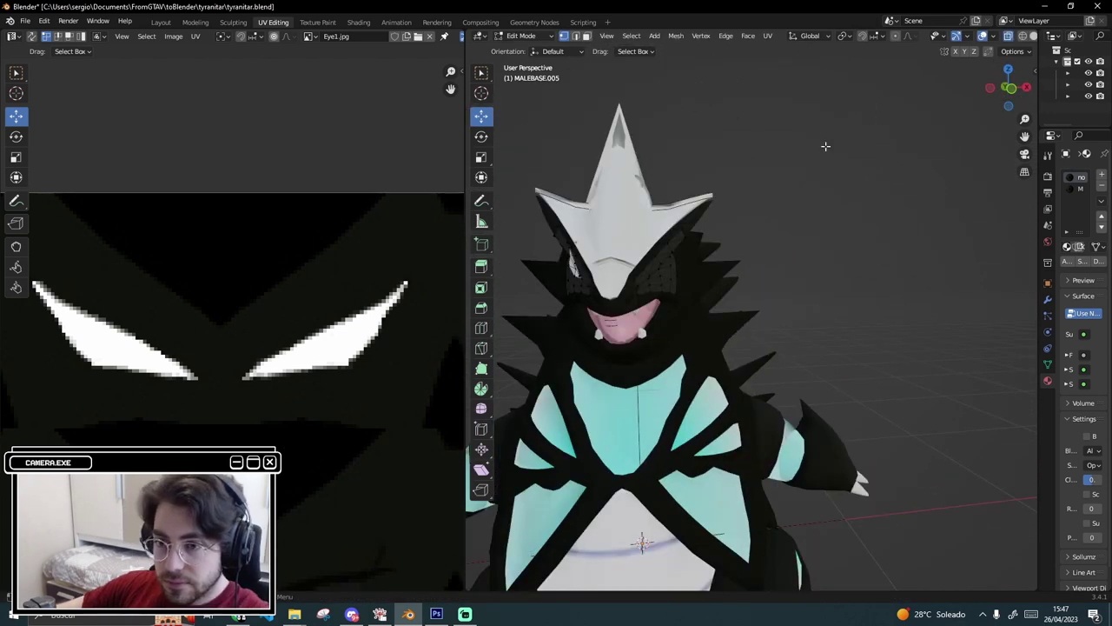
pyautogui.moveTo(790, 169); pyautogui.dragTo(645, 327)
pyautogui.moveTo(646, 327); pyautogui.dragTo(805, 261, button='middle')
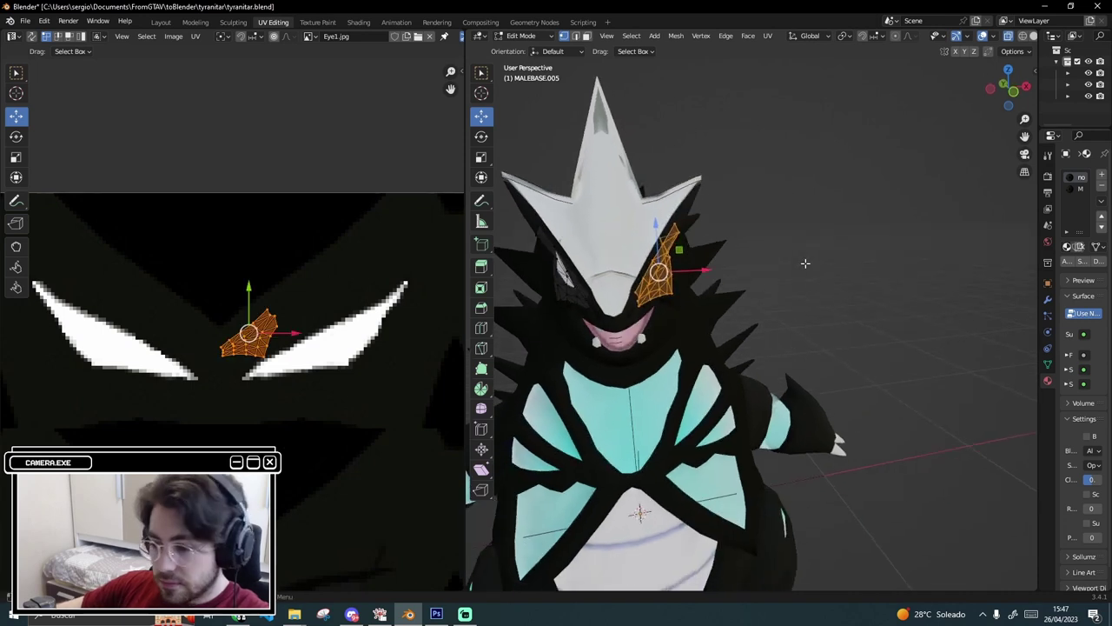
pyautogui.press('x')
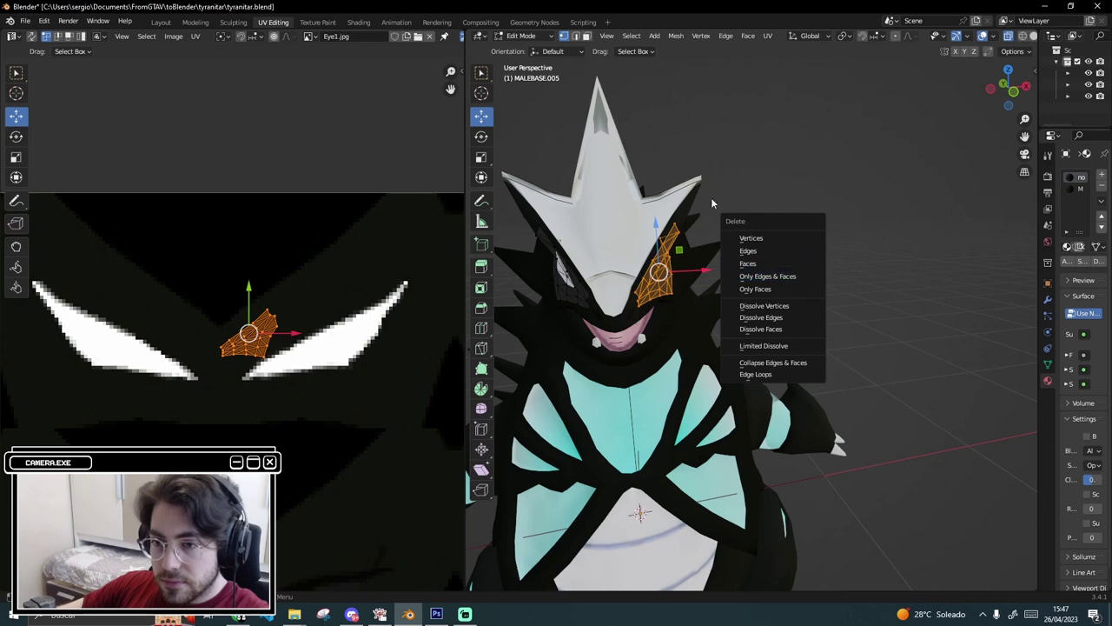
pyautogui.click(677, 35)
pyautogui.moveTo(696, 141)
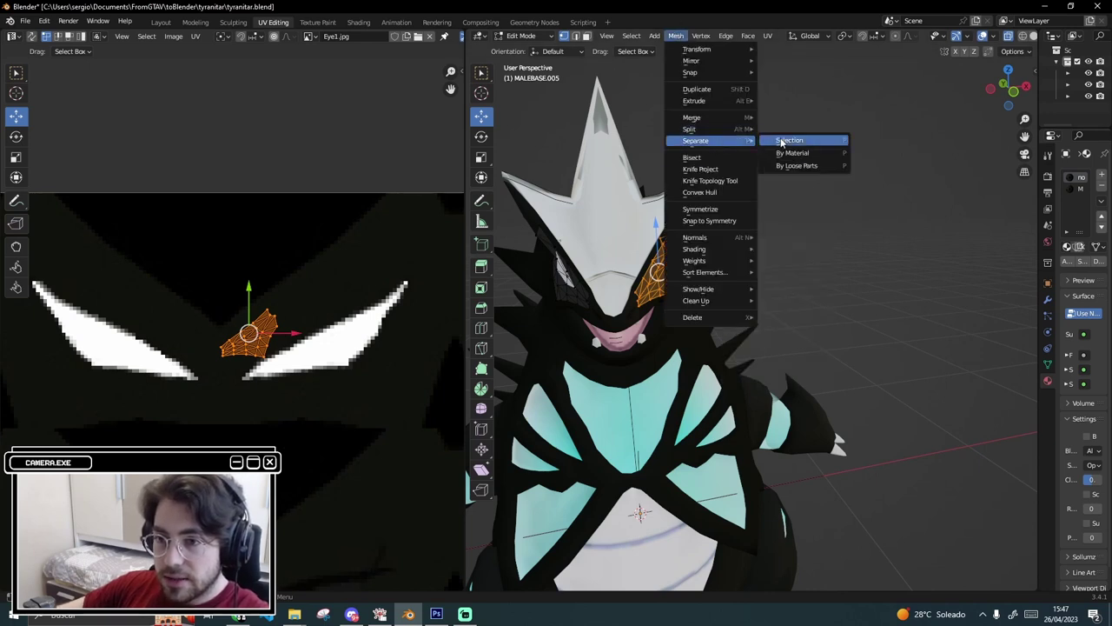
# - Separate the selected eye faces into their own object, then select MALEBASE.005 in the Outliner
pyautogui.click(781, 141)
pyautogui.moveTo(783, 161); pyautogui.dragTo(800, 138, button='middle')
pyautogui.moveTo(1038, 149); pyautogui.dragTo(792, 149)
pyautogui.moveTo(853, 131); pyautogui.dragTo(825, 230)
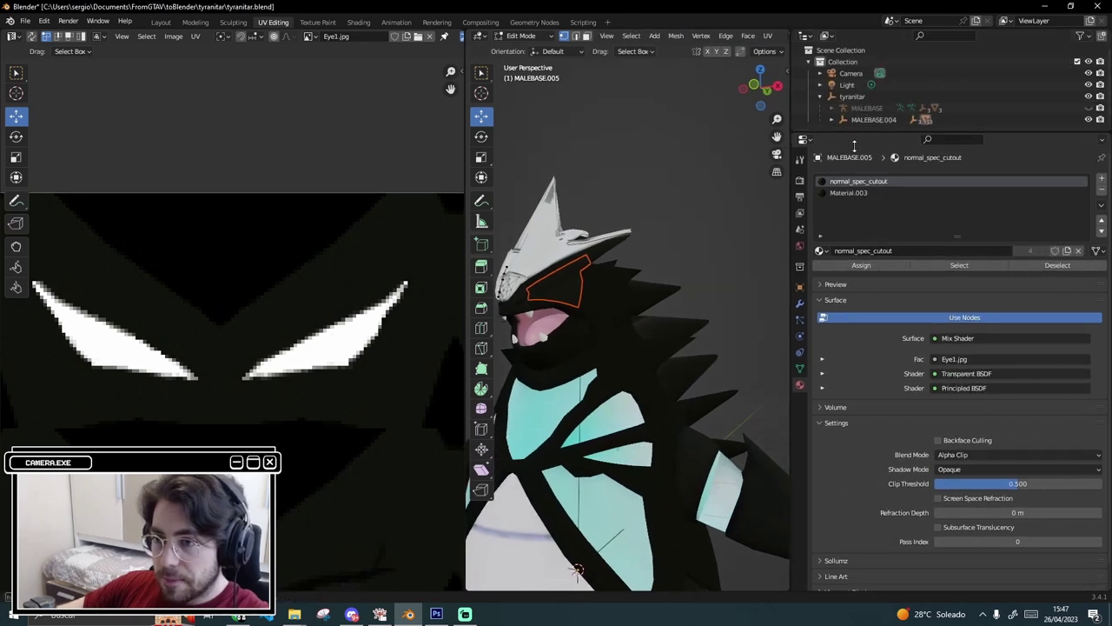
pyautogui.click(831, 119)
pyautogui.click(903, 131)
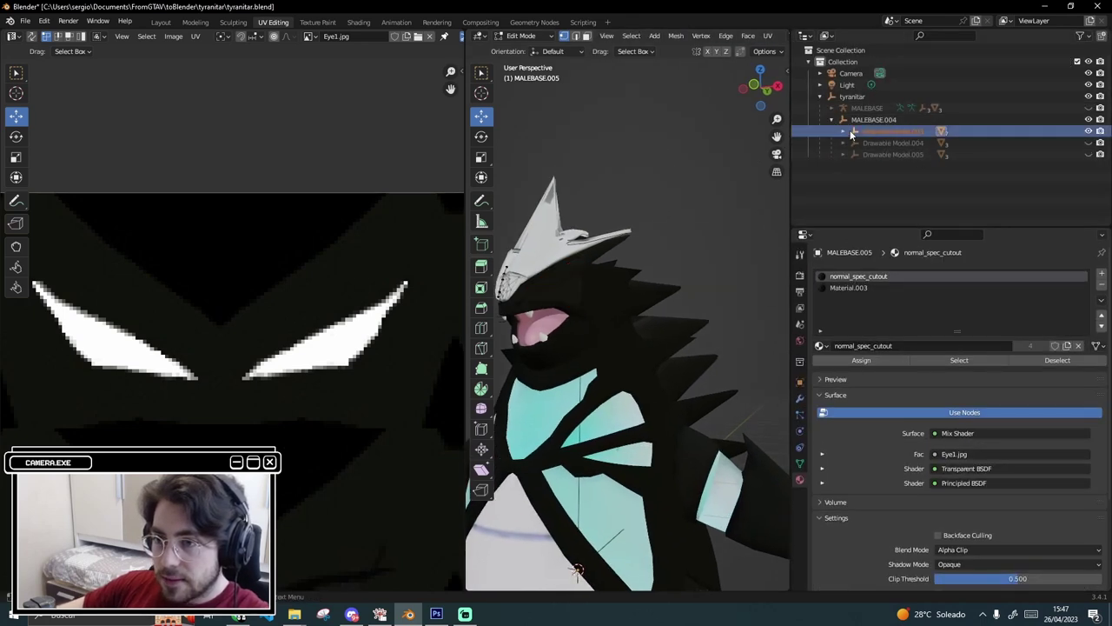
pyautogui.click(843, 131)
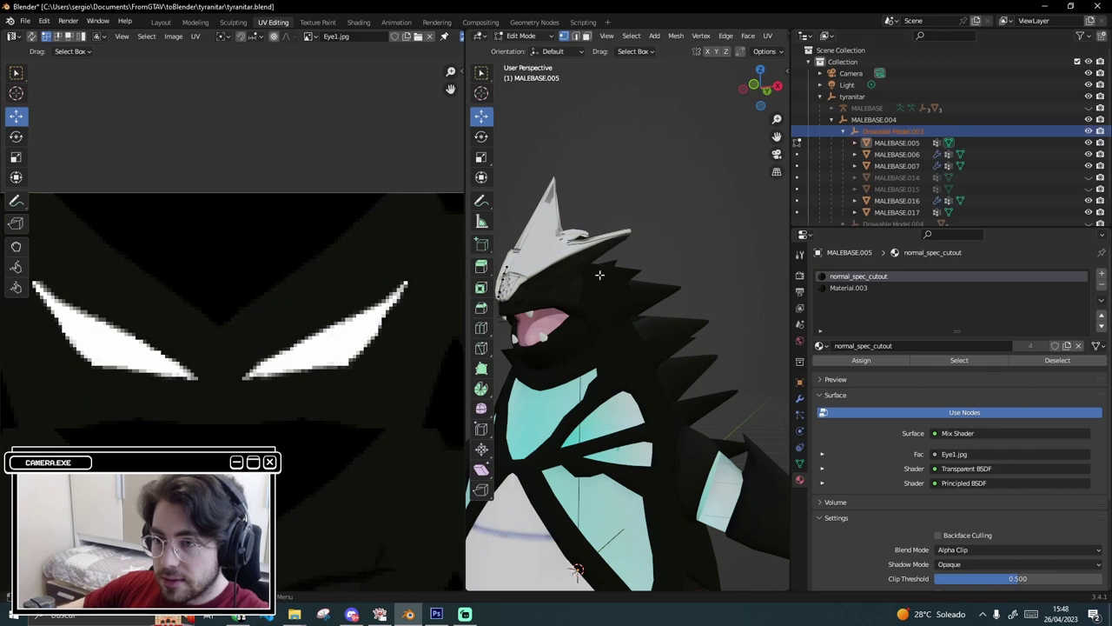
pyautogui.scroll(-1, 890, 174)
pyautogui.click(890, 193)
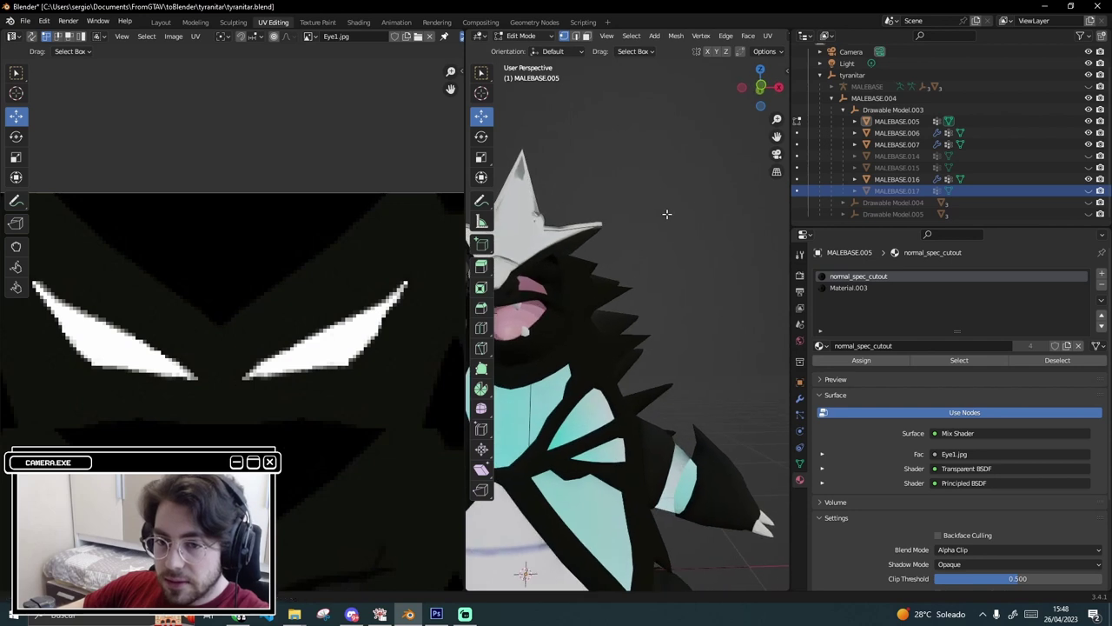
pyautogui.moveTo(666, 213); pyautogui.dragTo(459, 245, button='middle')
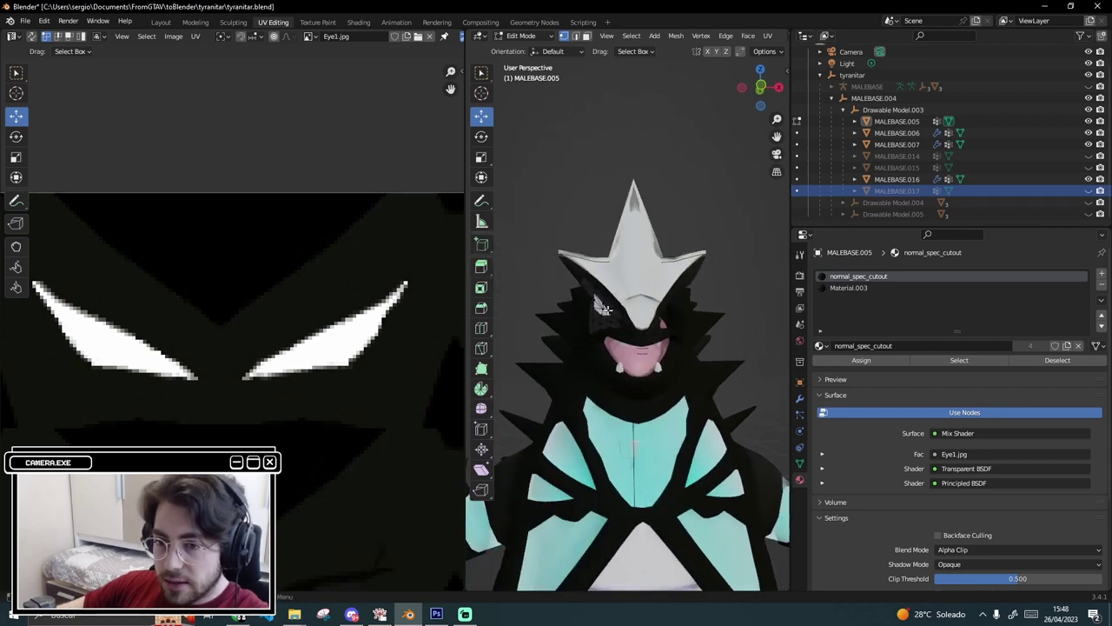
pyautogui.click(892, 179)
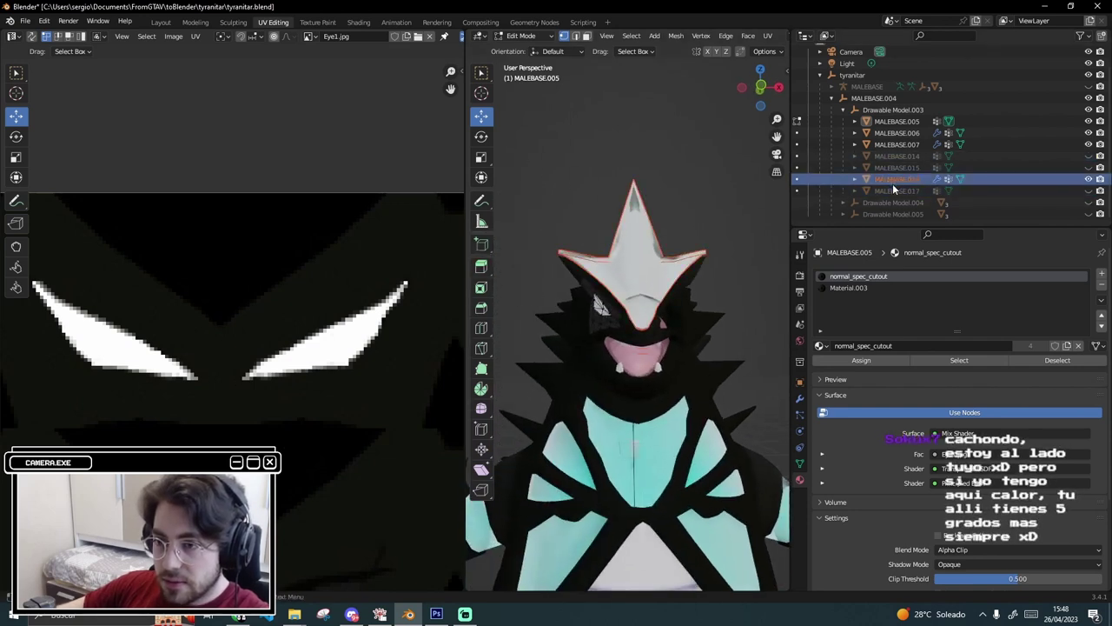
pyautogui.click(896, 132)
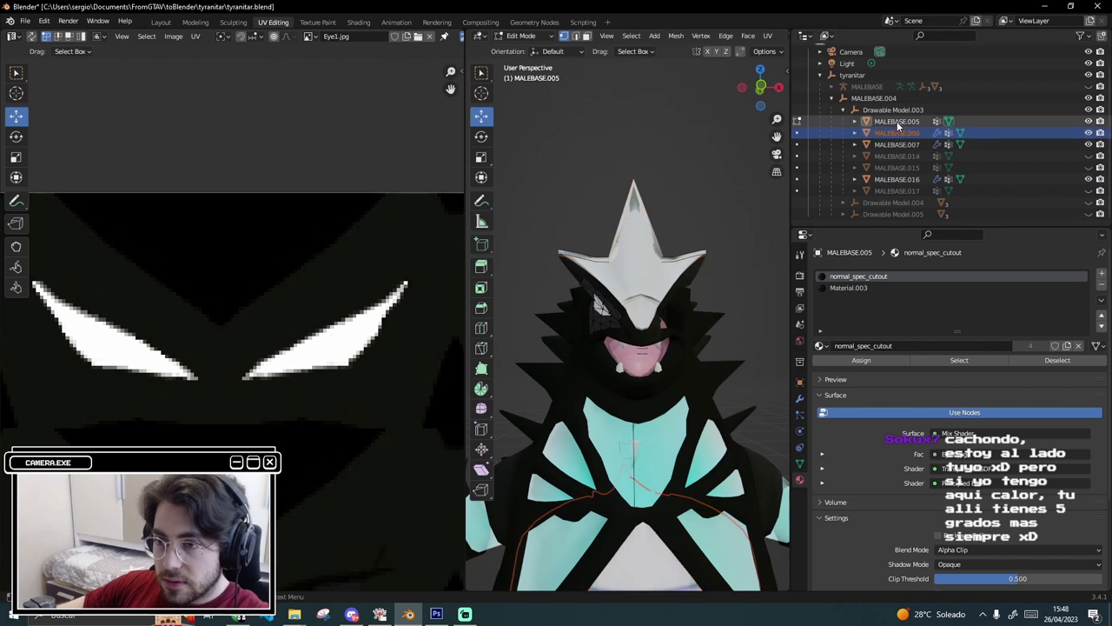
pyautogui.click(897, 121)
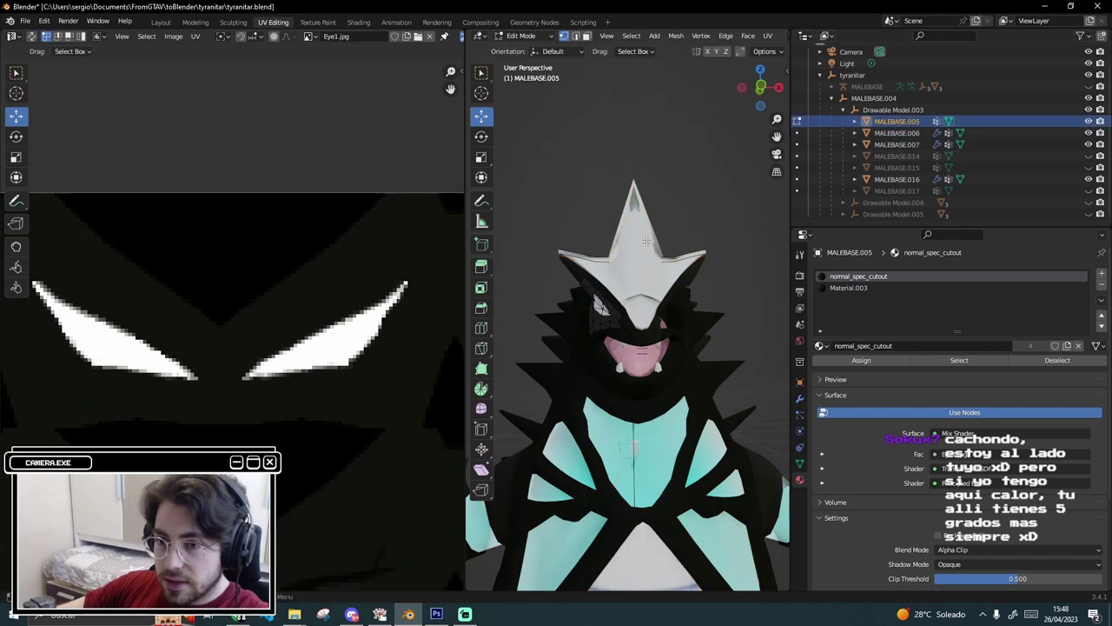
# - Add a Mirror modifier to MALEBASE.005
pyautogui.click(800, 400)
pyautogui.click(872, 275)
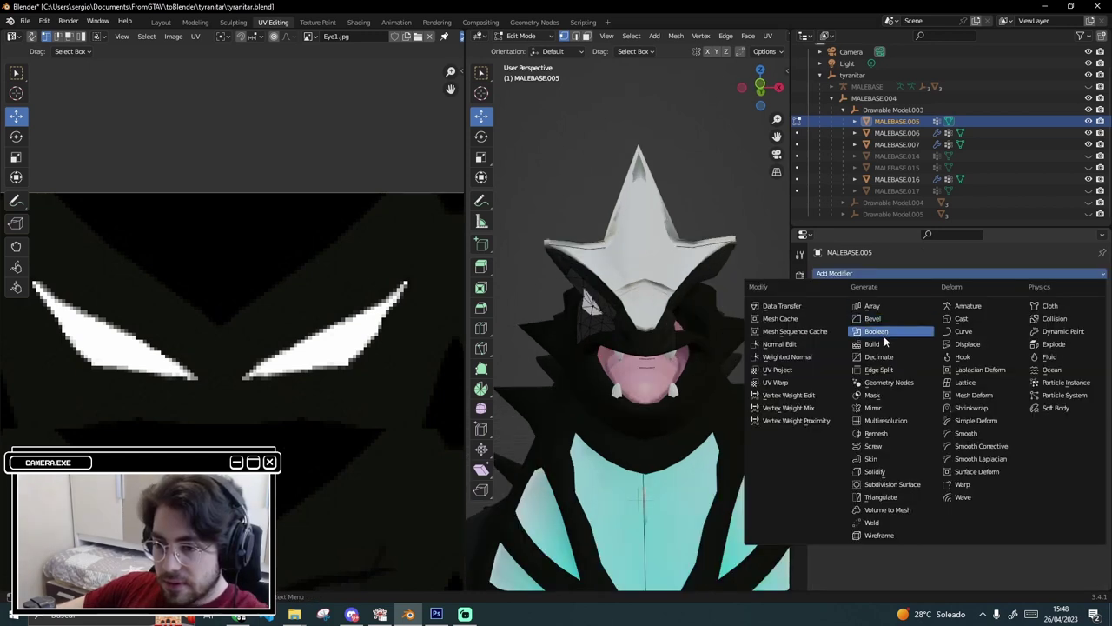
pyautogui.click(874, 407)
pyautogui.moveTo(660, 261)
pyautogui.mouseDown(button='middle')
pyautogui.moveTo(541, 234)
pyautogui.moveTo(711, 311)
pyautogui.moveTo(604, 306)
pyautogui.moveTo(683, 298)
pyautogui.moveTo(759, 319)
pyautogui.mouseUp(button='middle')
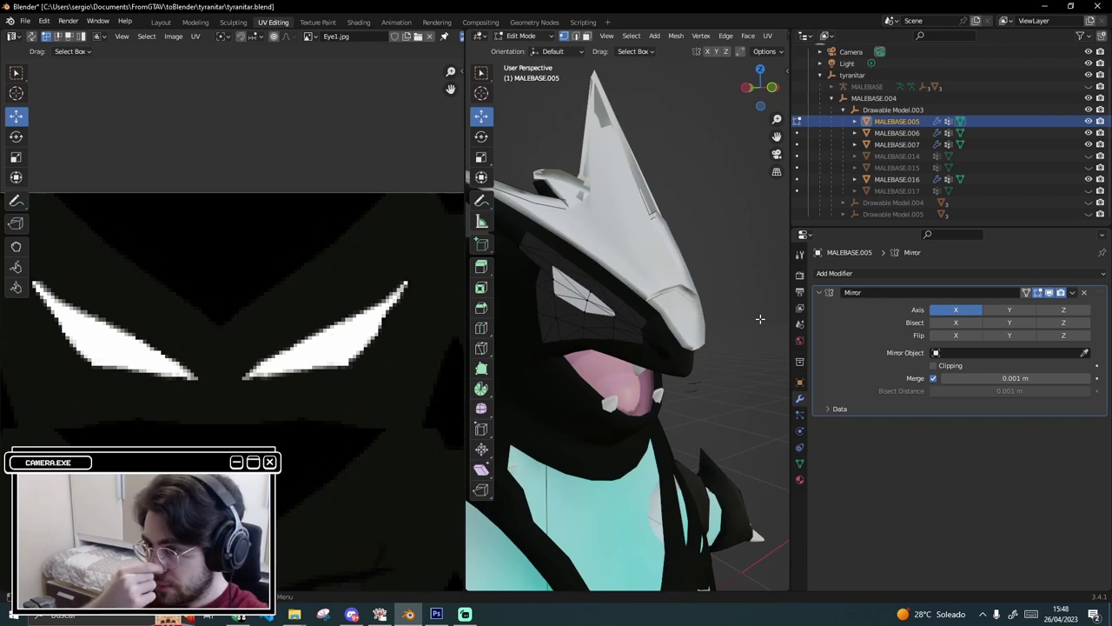
# - Select the eye face on the head and assign it to the Material.003 slot
pyautogui.click(800, 479)
pyautogui.click(958, 360)
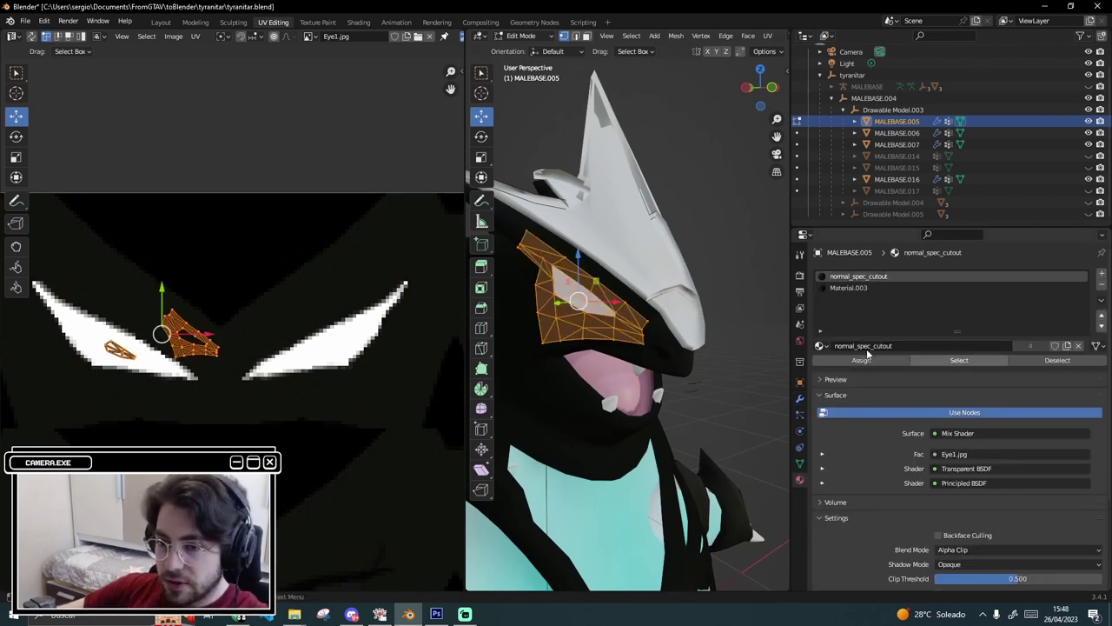
pyautogui.click(732, 272)
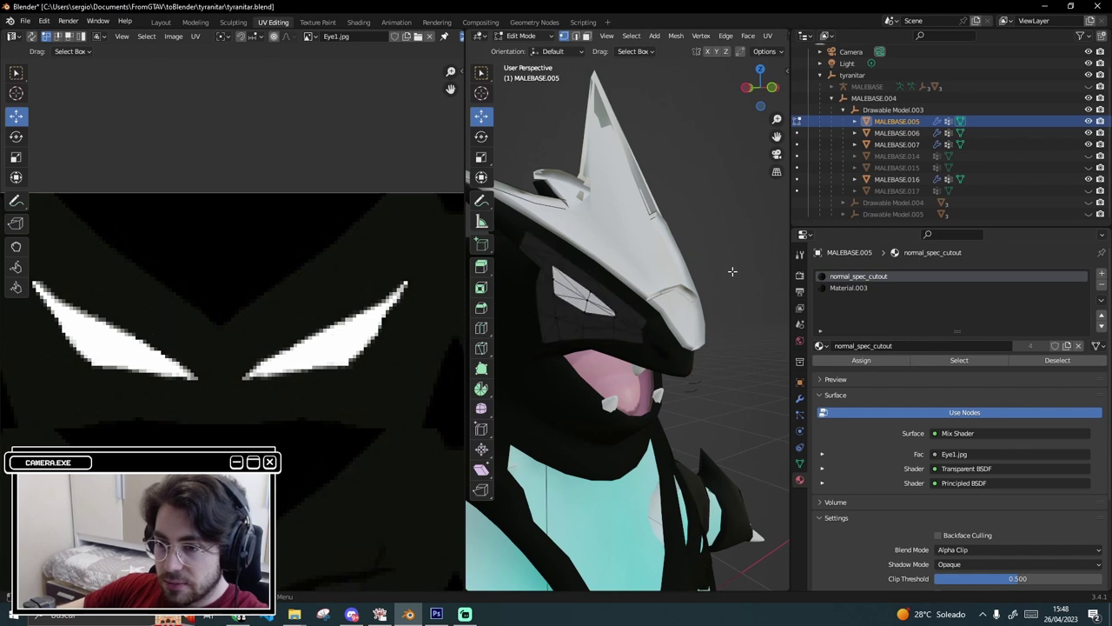
pyautogui.click(849, 288)
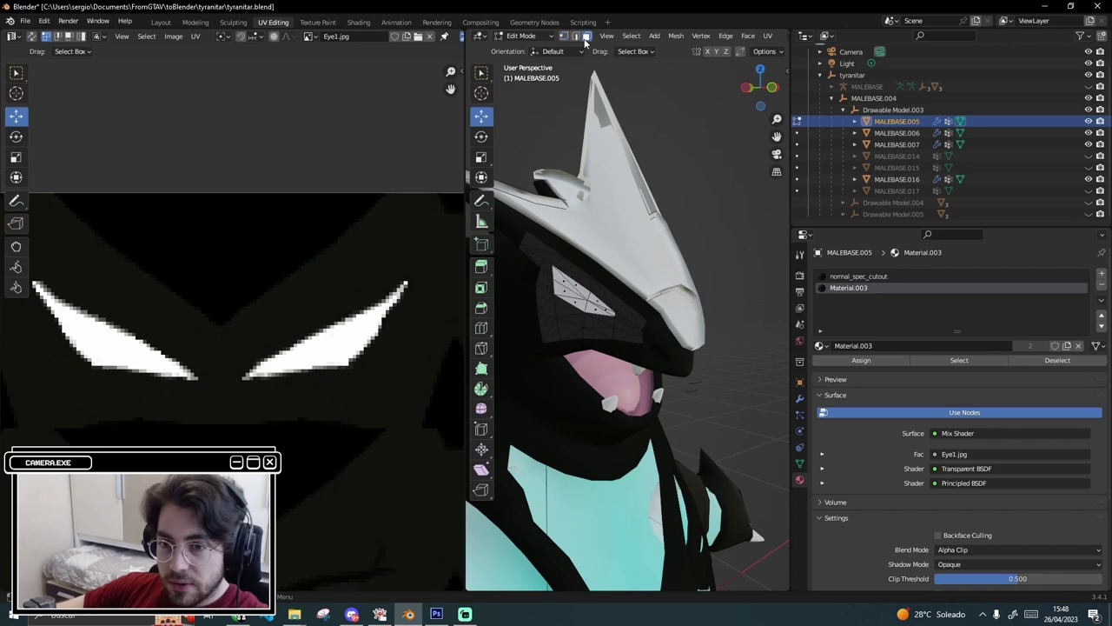
pyautogui.click(577, 286)
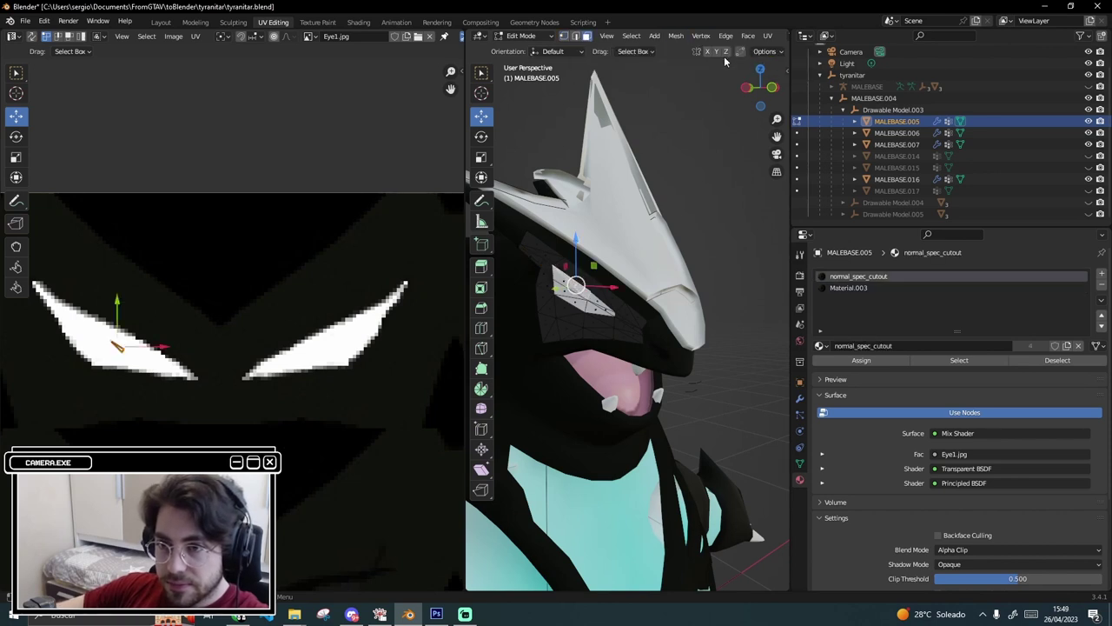
pyautogui.moveTo(786, 55); pyautogui.dragTo(973, 48)
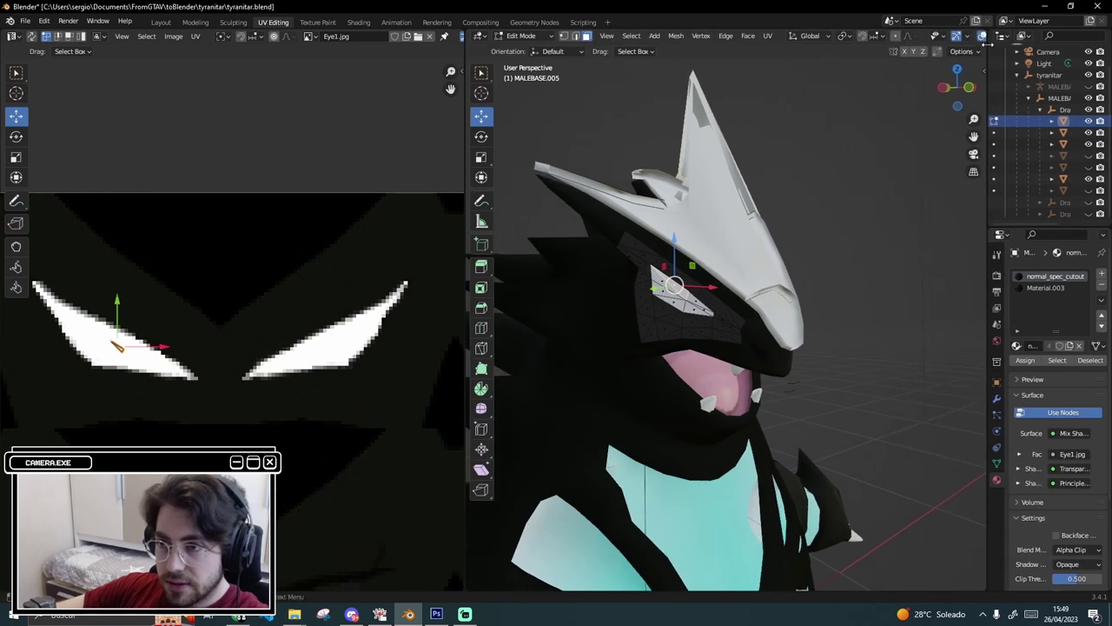
pyautogui.moveTo(984, 45)
pyautogui.mouseDown()
pyautogui.moveTo(1042, 45)
pyautogui.moveTo(843, 52)
pyautogui.mouseUp()
pyautogui.press('KP_Decimal')
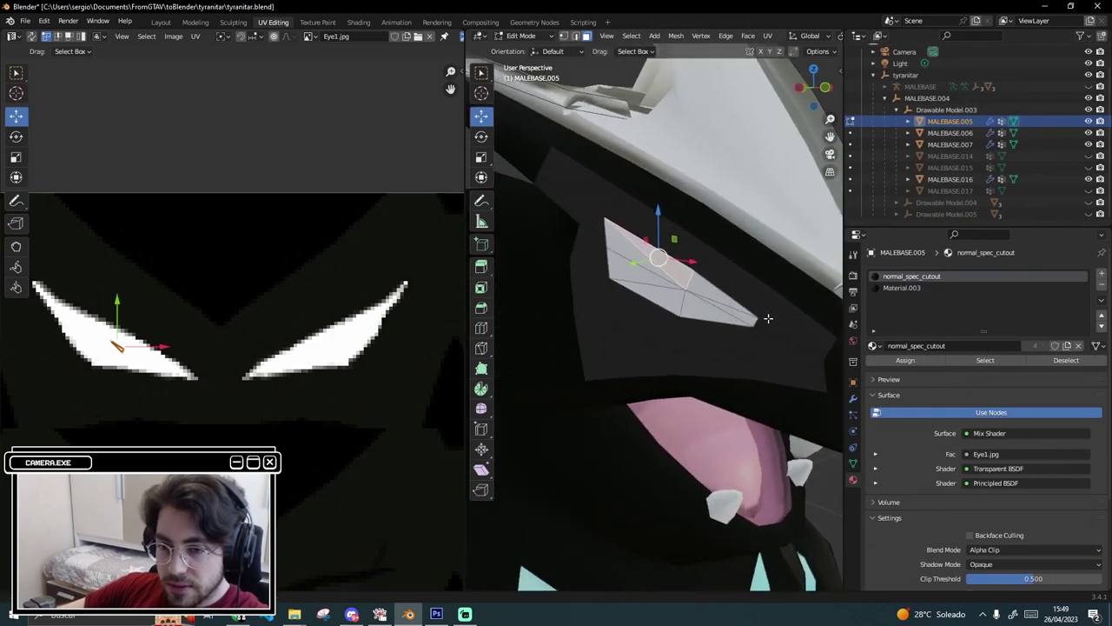
pyautogui.click(654, 285)
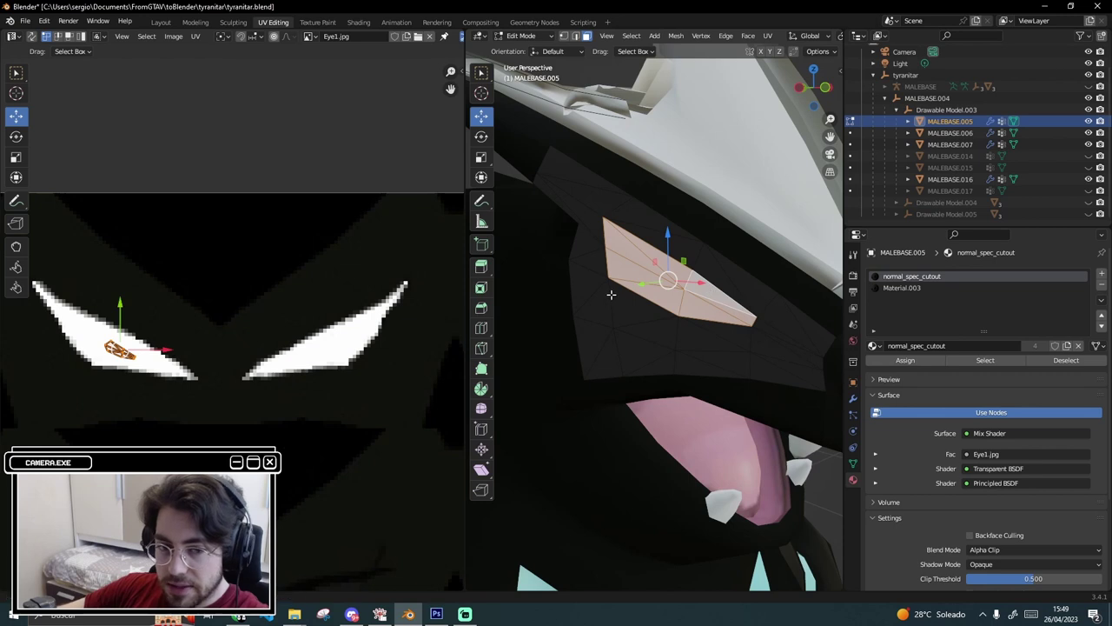
pyautogui.moveTo(611, 295); pyautogui.dragTo(266, 305, button='middle')
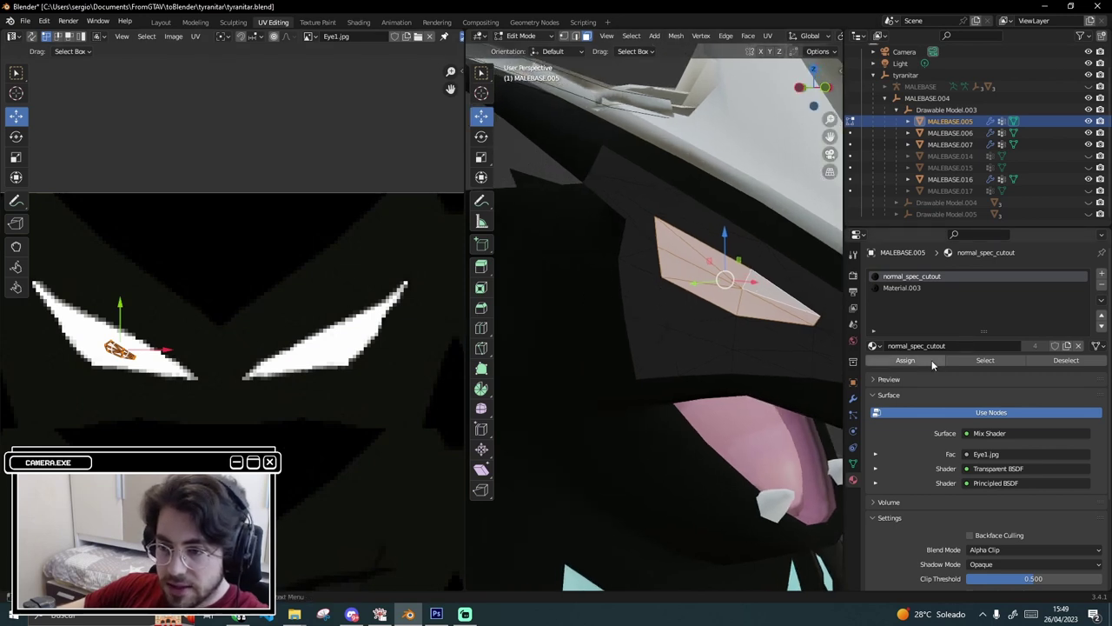
pyautogui.click(904, 288)
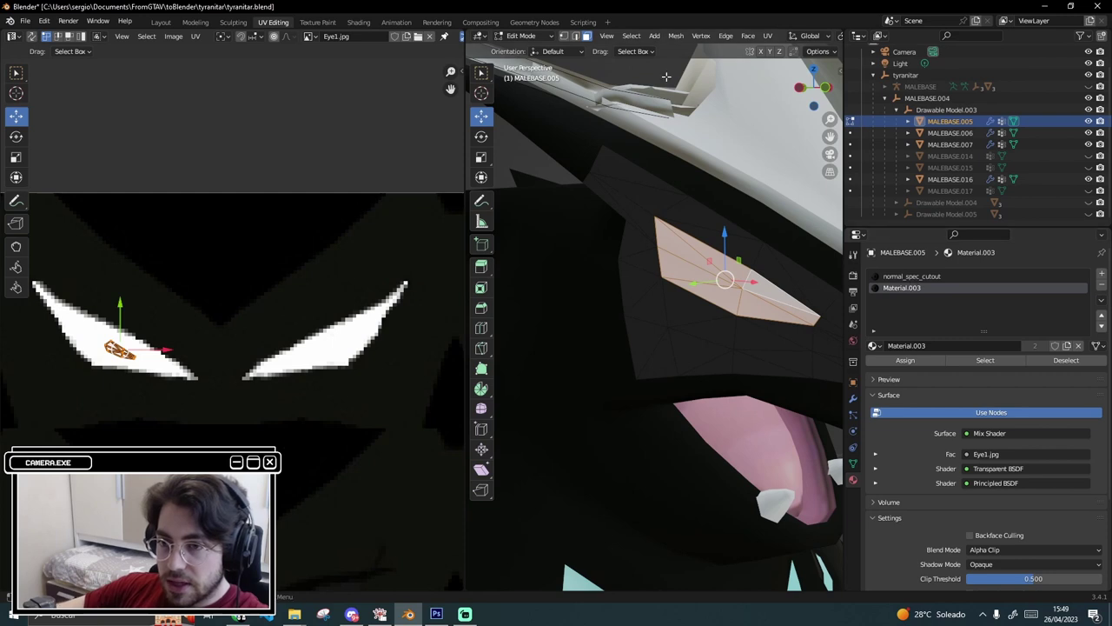
# - Check the assignment by selecting normal_spec_cutout faces, then Material.003 faces
pyautogui.click(949, 276)
pyautogui.click(976, 360)
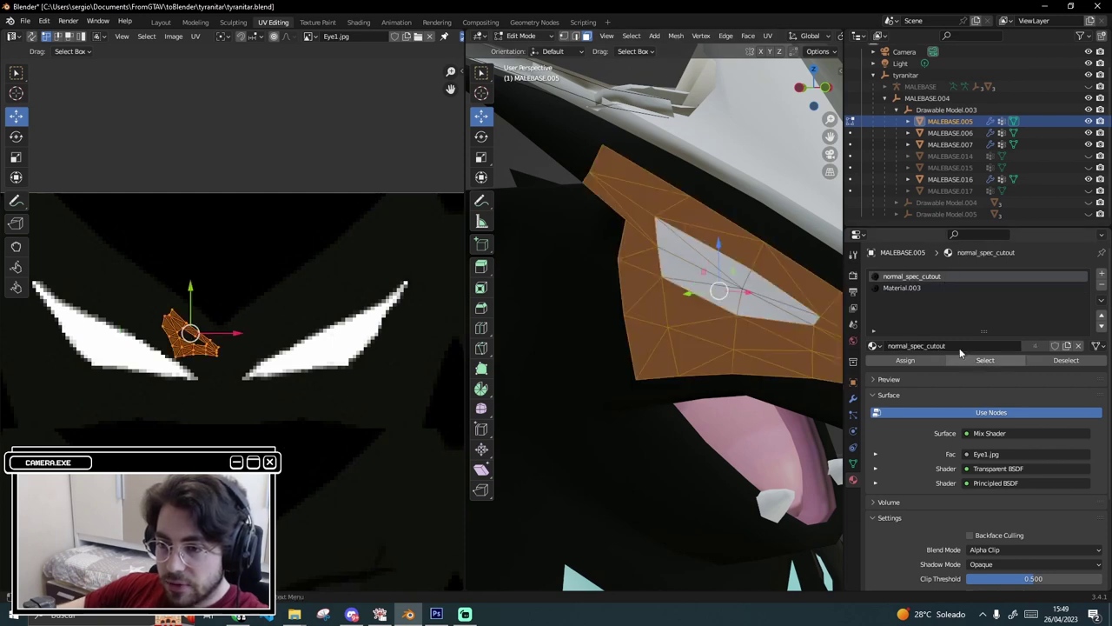
pyautogui.hotkey('alt', 'a')
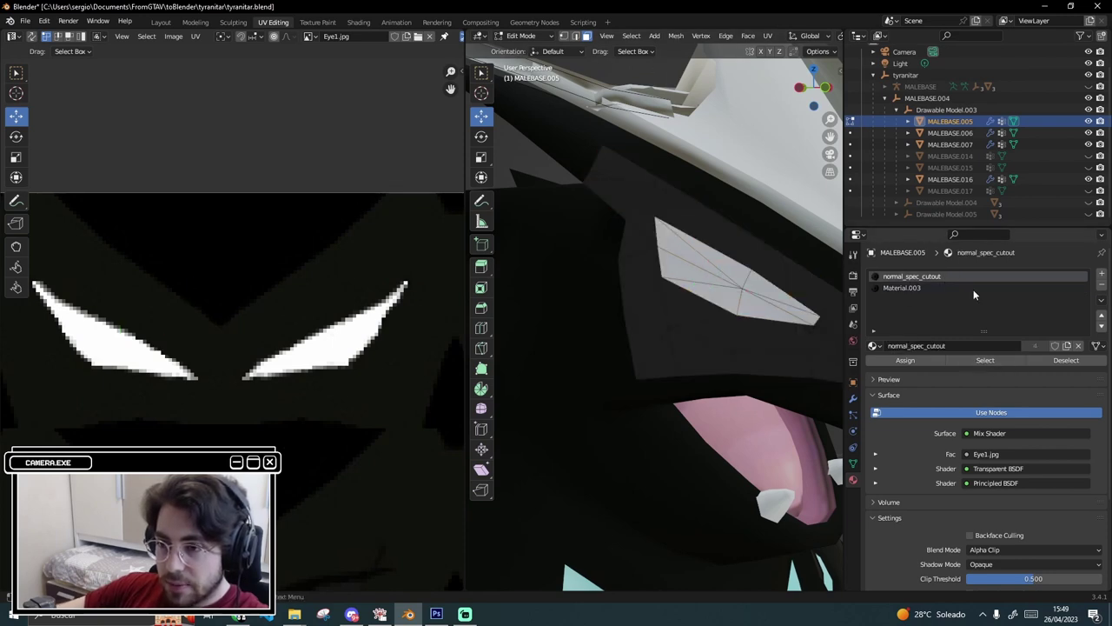
pyautogui.click(974, 288)
pyautogui.click(972, 359)
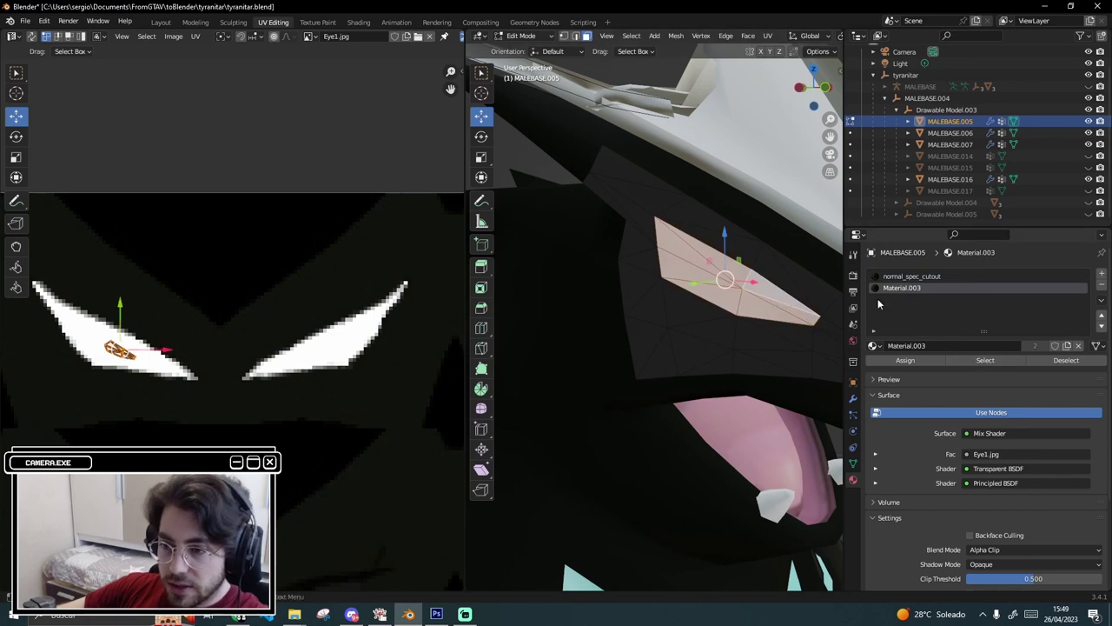
# - Convert the eye's Material.003 into Material.003_emissivenight_alpha from the Layout workspace
pyautogui.click(161, 22)
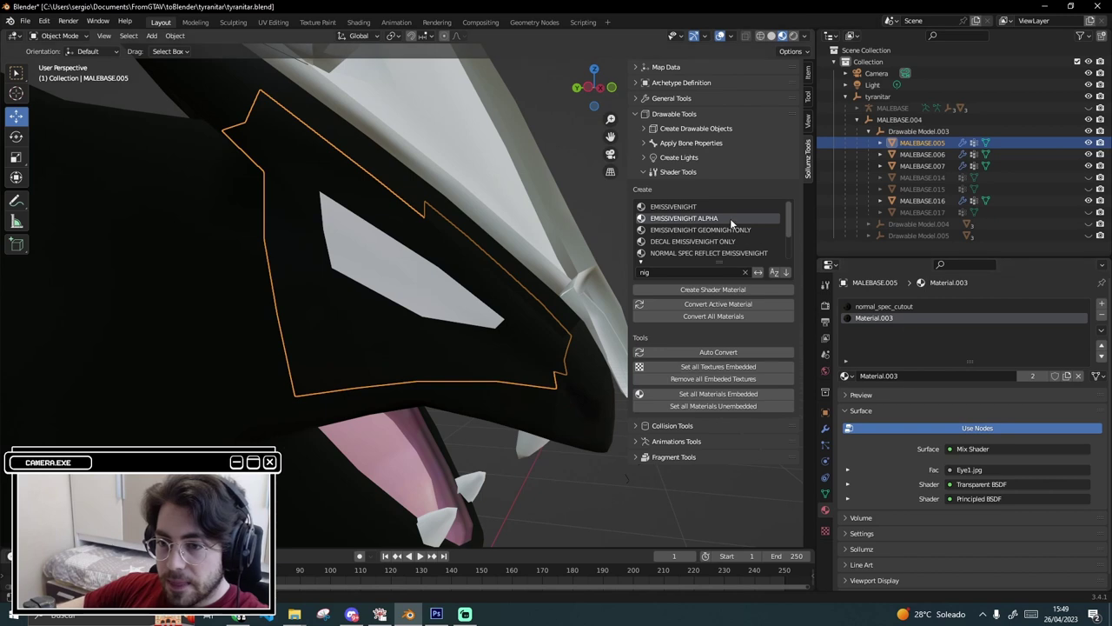
pyautogui.moveTo(532, 289); pyautogui.dragTo(496, 278, button='middle')
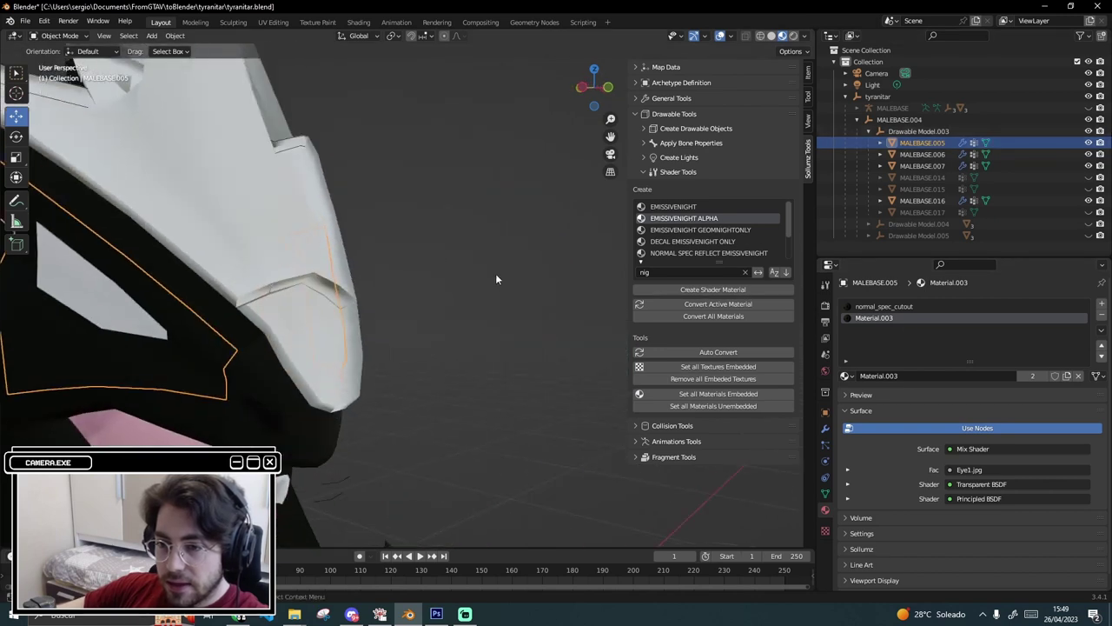
pyautogui.click(748, 303)
pyautogui.moveTo(380, 278)
pyautogui.mouseDown(button='middle')
pyautogui.moveTo(450, 273)
pyautogui.moveTo(385, 271)
pyautogui.moveTo(508, 181)
pyautogui.moveTo(551, 197)
pyautogui.moveTo(341, 232)
pyautogui.mouseUp(button='middle')
# - Select the MALEBASE.006 belly mesh as the active object and enter Edit Mode
pyautogui.moveTo(367, 168)
pyautogui.mouseDown(button='middle')
pyautogui.moveTo(453, 257)
pyautogui.moveTo(378, 298)
pyautogui.moveTo(430, 287)
pyautogui.moveTo(483, 296)
pyautogui.moveTo(422, 352)
pyautogui.mouseUp(button='middle')
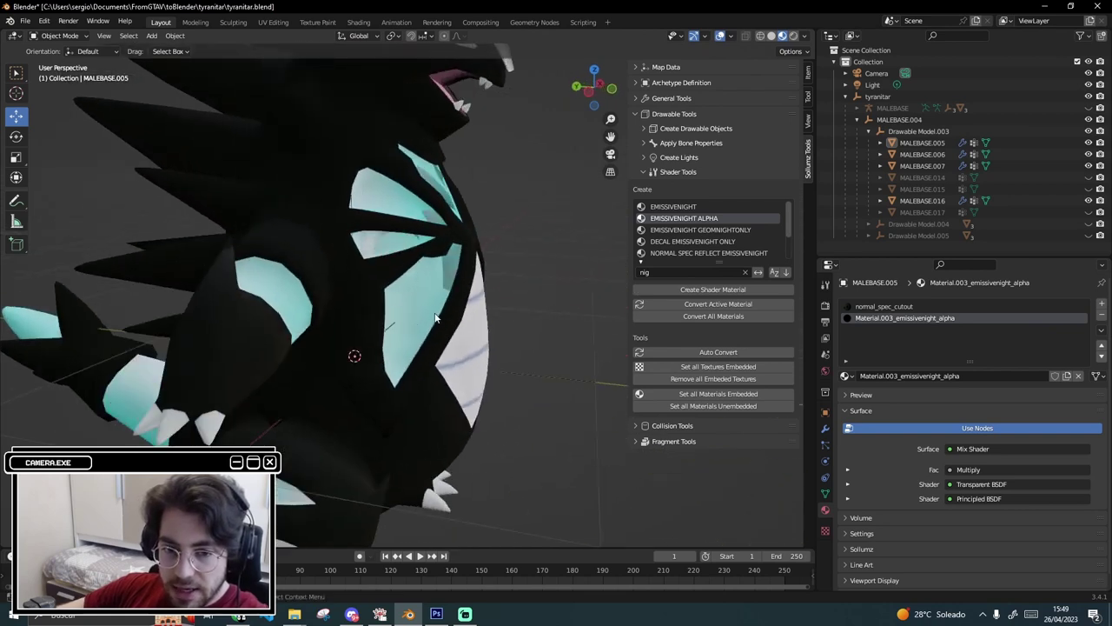
pyautogui.scroll(-4, 404, 370)
pyautogui.click(391, 387)
pyautogui.click(917, 162)
pyautogui.click(918, 155)
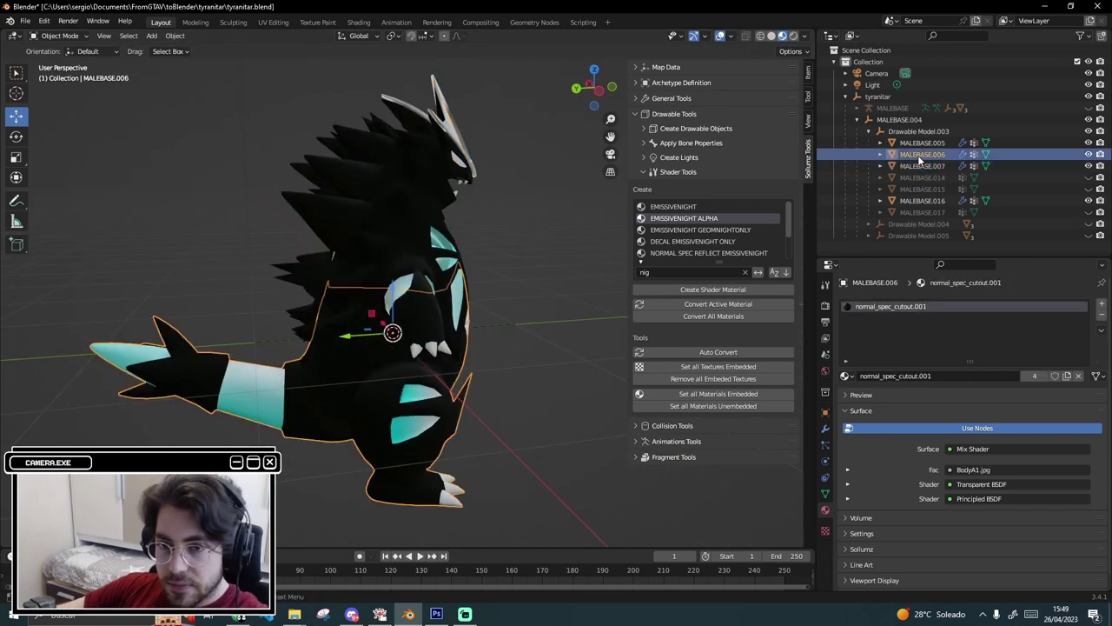
pyautogui.press('Tab')
pyautogui.scroll(5, 290, 179)
pyautogui.moveTo(289, 179); pyautogui.dragTo(316, 226, button='middle')
# - In UV Editing, show BodyB1.jpg then BodyA1.jpg and select a face to inspect its UVs
pyautogui.hotkey('ctrl', 'pagedown')
pyautogui.hotkey('ctrl', 'pagedown')
pyautogui.hotkey('ctrl', 'pagedown')
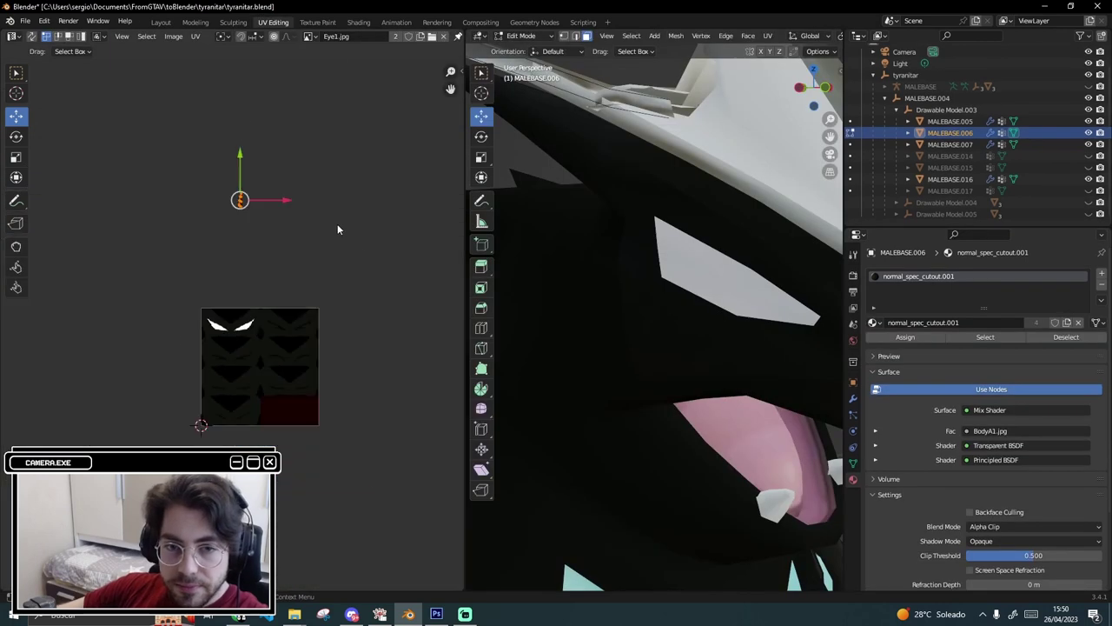
pyautogui.click(311, 35)
pyautogui.click(352, 81)
pyautogui.click(311, 35)
pyautogui.click(321, 81)
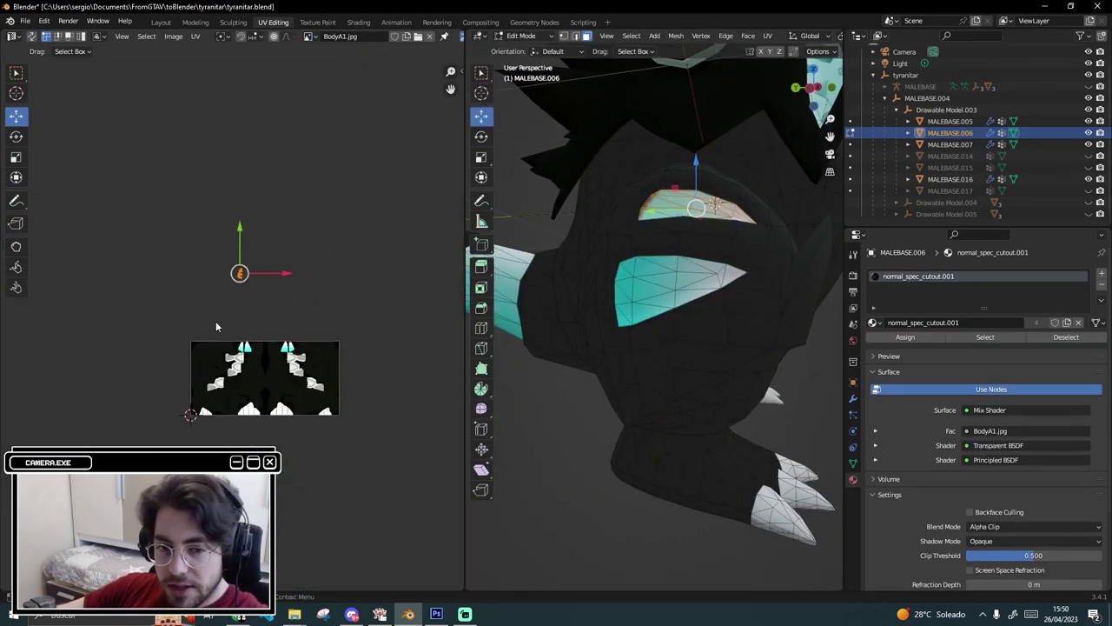
pyautogui.click(643, 292)
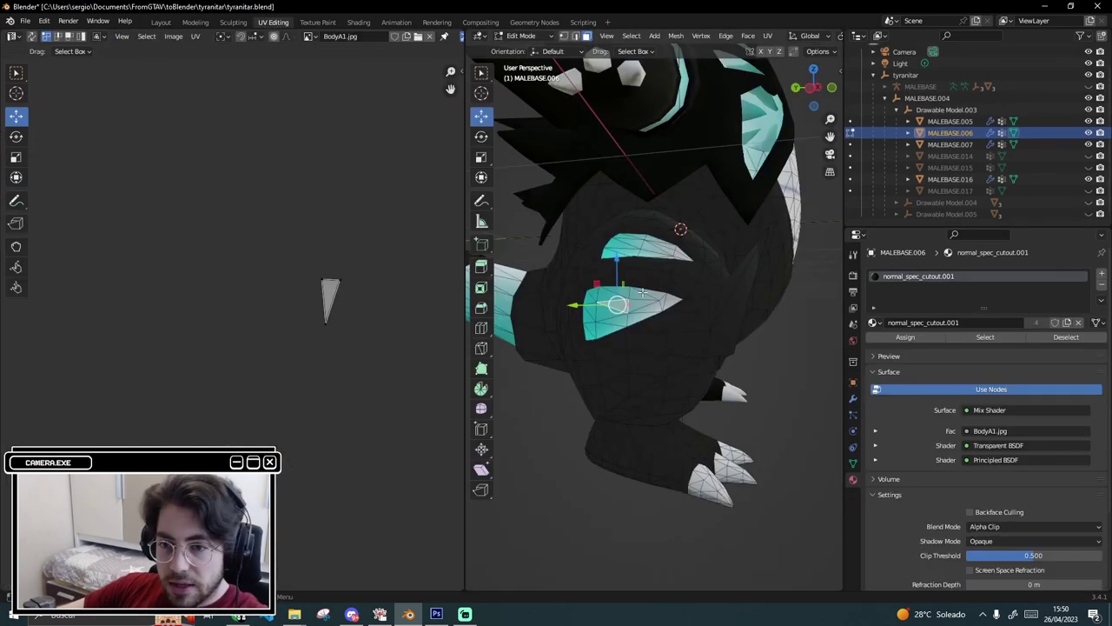
# - Back in Layout, orbit and zoom around the selected belly face
pyautogui.hotkey('ctrl', 'pageup')
pyautogui.hotkey('ctrl', 'pageup')
pyautogui.hotkey('ctrl', 'pageup')
pyautogui.scroll(3, 524, 294)
pyautogui.moveTo(507, 294)
pyautogui.keyDown('shift'); pyautogui.mouseDown(button='middle')
pyautogui.moveTo(524, 224)
pyautogui.moveTo(340, 251)
pyautogui.moveTo(566, 303)
pyautogui.moveTo(400, 225)
pyautogui.moveTo(388, 239)
pyautogui.moveTo(353, 182)
pyautogui.moveTo(435, 226)
pyautogui.moveTo(200, 277)
pyautogui.moveTo(348, 261)
pyautogui.moveTo(261, 278)
pyautogui.mouseUp(button='middle'); pyautogui.keyUp('shift')
pyautogui.scroll(-3, 524, 224)
pyautogui.scroll(5, 200, 277)
pyautogui.scroll(-5, 200, 276)
# - Add a new material in MALEBASE.006's empty slot and convert it to Material.004_emissivenight_alpha
pyautogui.click(1101, 303)
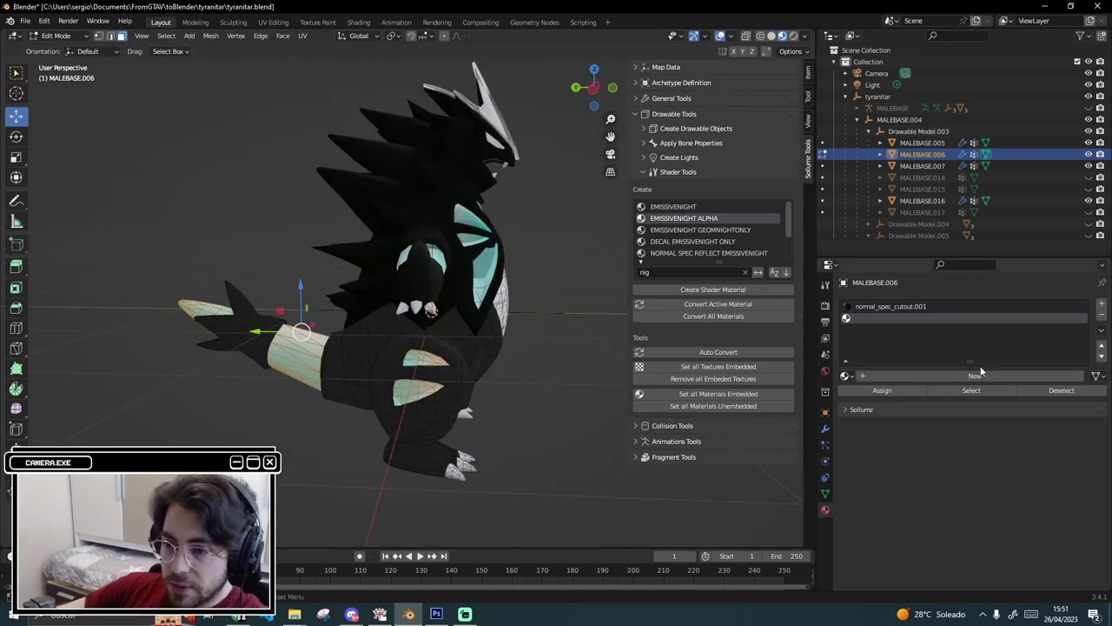
pyautogui.click(976, 375)
pyautogui.click(717, 304)
pyautogui.moveTo(318, 303); pyautogui.dragTo(486, 246, button='middle')
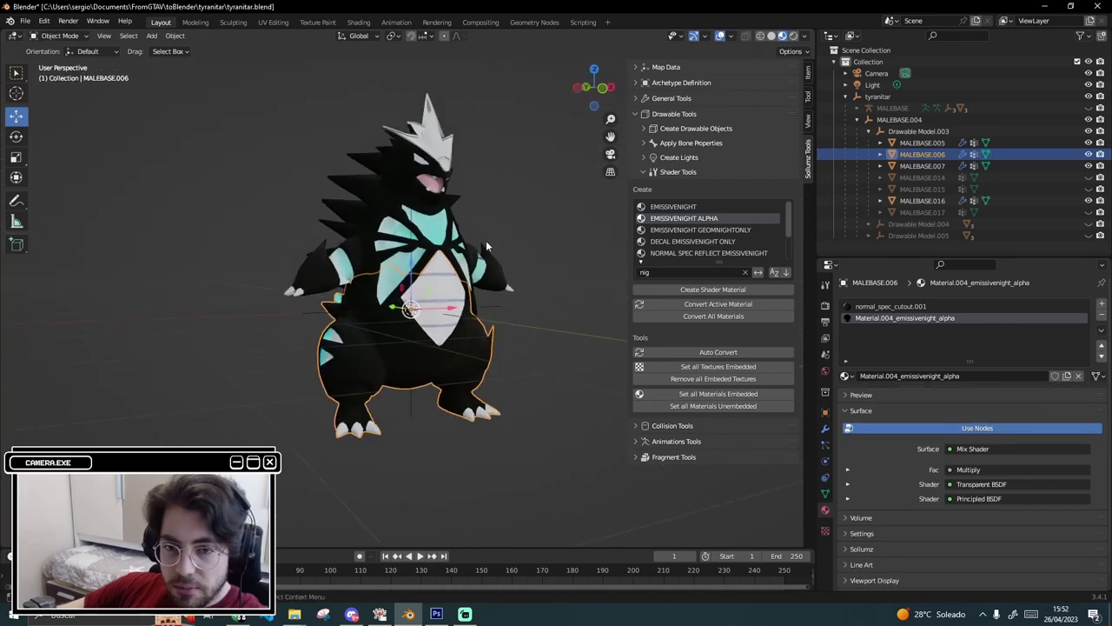
# - Enter Edit Mode on the belly mesh, zoom and orbit to check it, then return to Object Mode
pyautogui.press('Tab')
pyautogui.scroll(3, 434, 287)
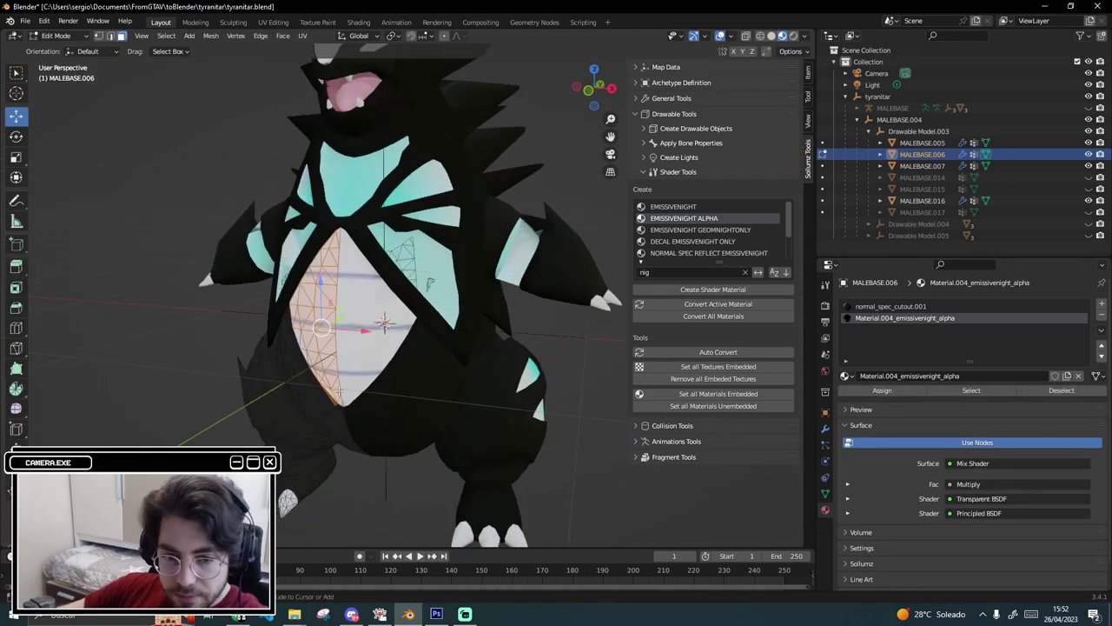
pyautogui.scroll(5, 342, 345)
pyautogui.scroll(-3, 460, 261)
pyautogui.scroll(-5, 487, 261)
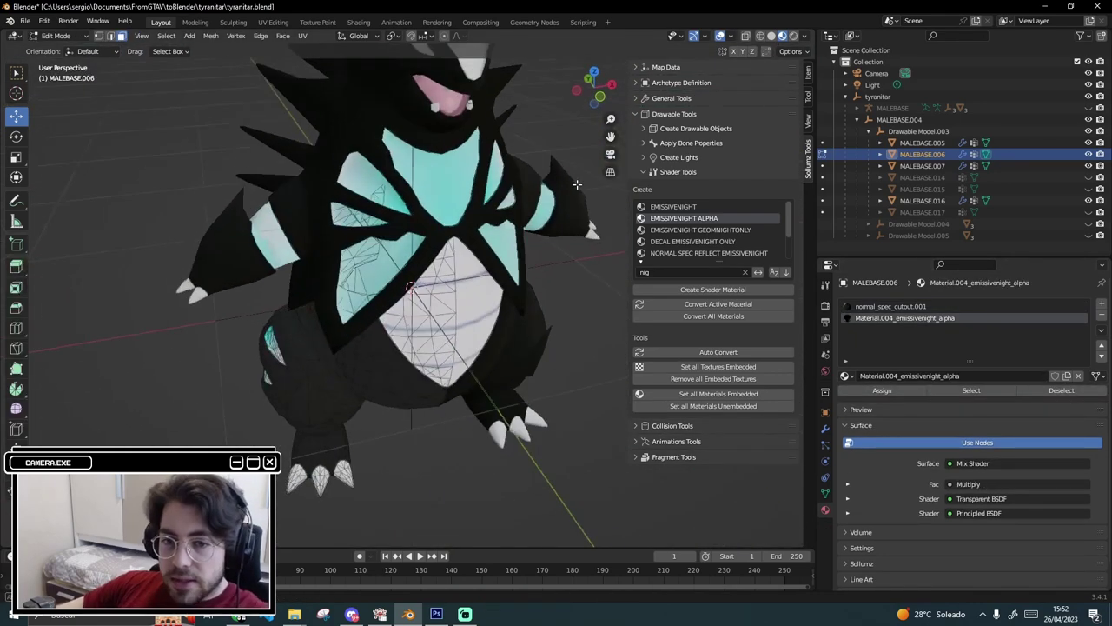
pyautogui.moveTo(487, 261)
pyautogui.mouseDown(button='middle')
pyautogui.moveTo(417, 226)
pyautogui.moveTo(515, 160)
pyautogui.moveTo(521, 279)
pyautogui.mouseUp(button='middle')
pyautogui.press('Tab')
pyautogui.press('Tab')
# - Select the claw faces, make normal_spec_cutout.001 the active slot, and activate MALEBASE.007
pyautogui.scroll(3, 528, 176)
pyautogui.scroll(-2, 522, 278)
pyautogui.click(948, 392)
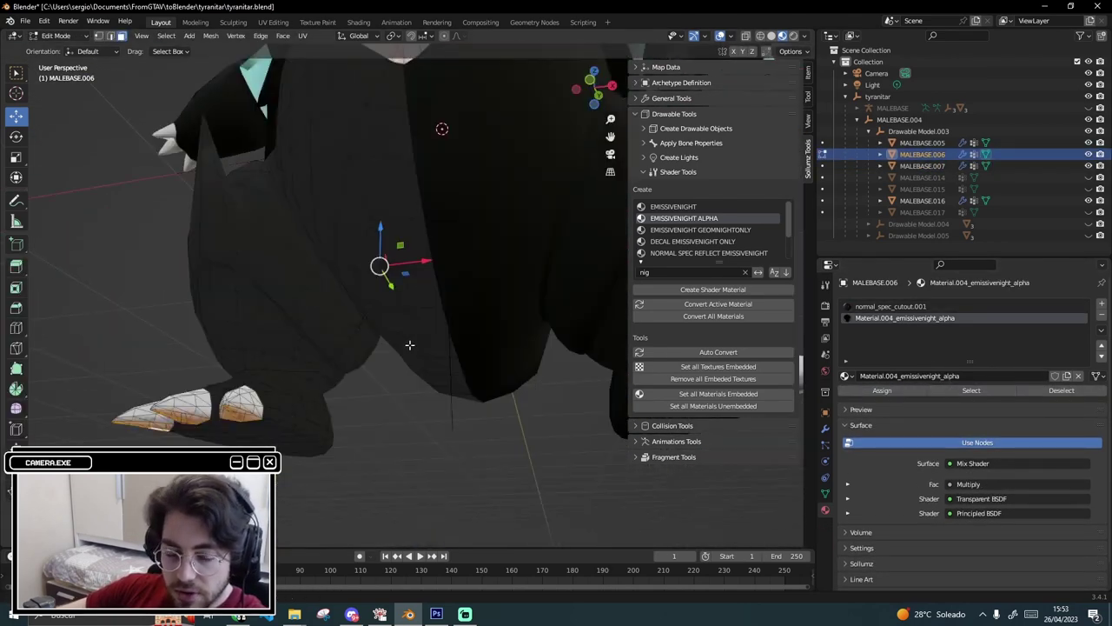
pyautogui.click(891, 306)
pyautogui.moveTo(452, 287)
pyautogui.mouseDown(button='middle')
pyautogui.moveTo(389, 271)
pyautogui.moveTo(352, 371)
pyautogui.mouseUp(button='middle')
pyautogui.click(352, 371)
pyautogui.press('Tab')
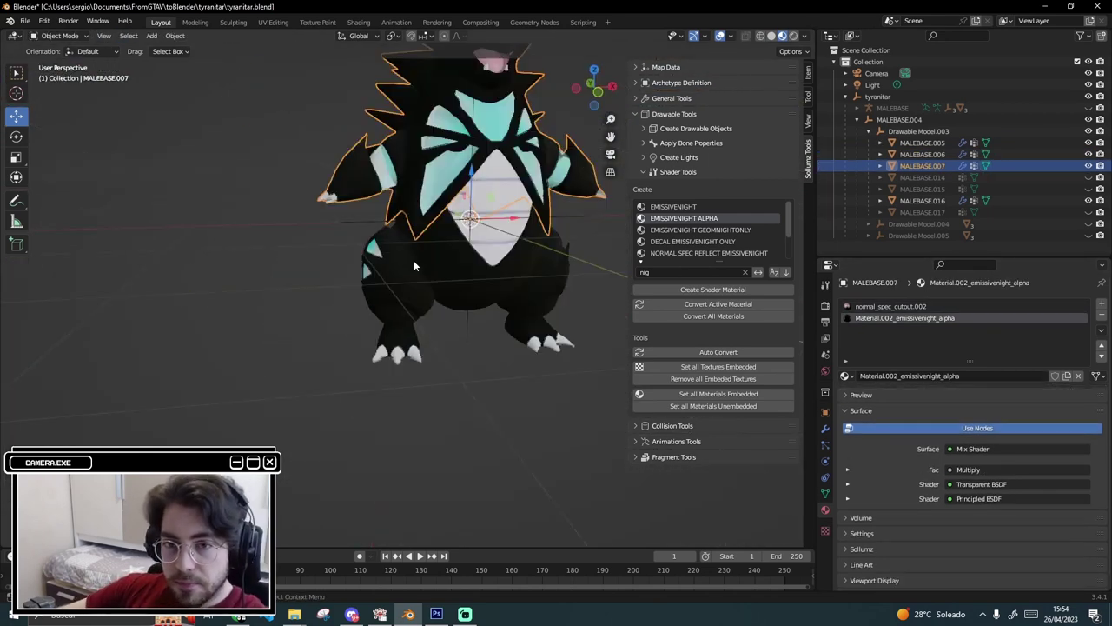
# - Deselect MALEBASE.016 and zoom out to review the cyan markings on the whole Tyranitar
pyautogui.moveTo(414, 259); pyautogui.dragTo(389, 217, button='middle')
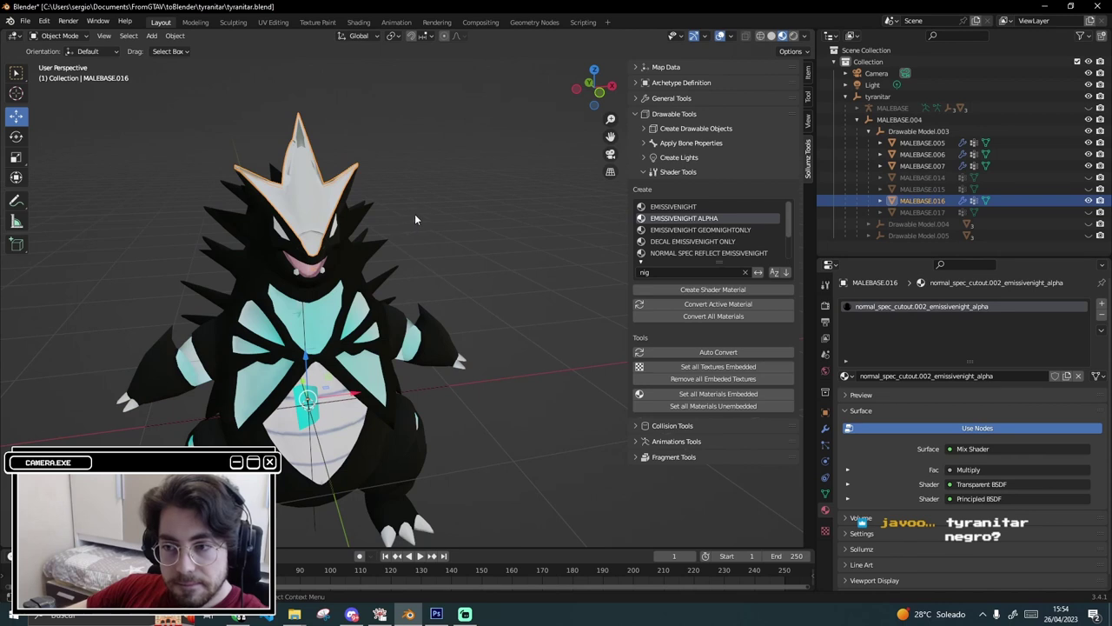
pyautogui.click(414, 214)
pyautogui.scroll(-4, 452, 228)
pyautogui.moveTo(476, 240); pyautogui.dragTo(454, 240, button='middle')
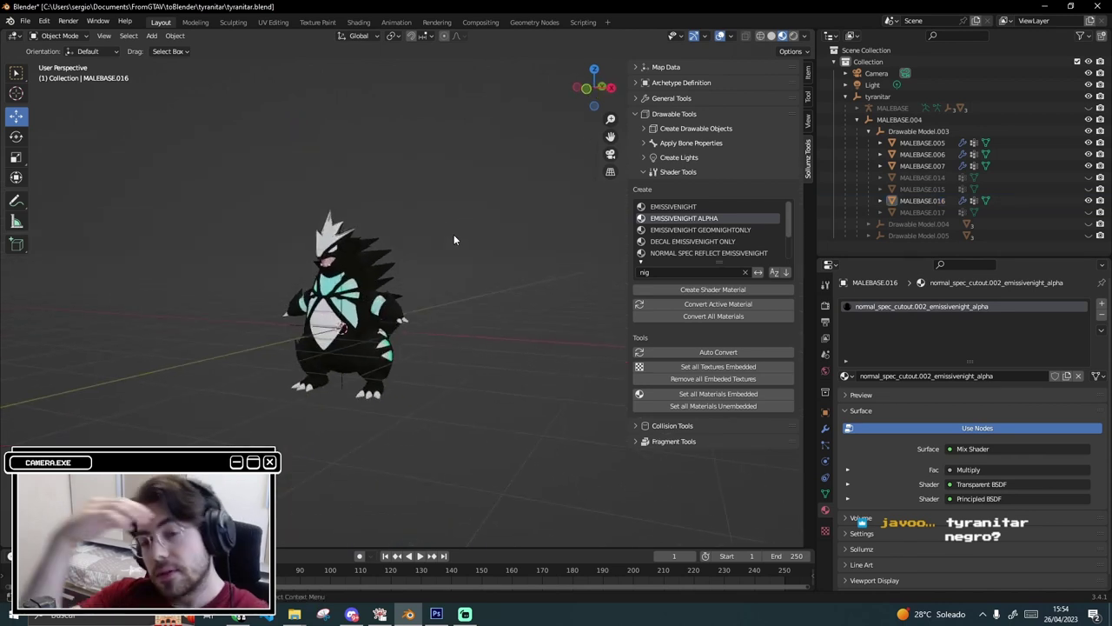
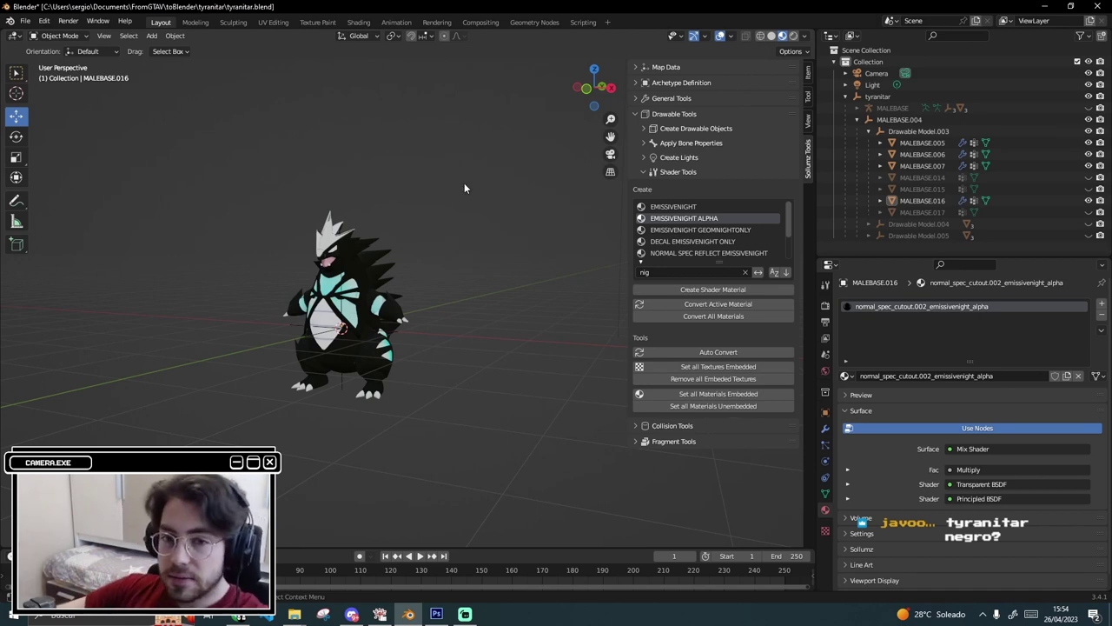
# - Select all model parts in Edit Mode and display their face normals
pyautogui.press('a')
pyautogui.moveTo(492, 163)
pyautogui.mouseDown(button='middle')
pyautogui.moveTo(505, 280)
pyautogui.moveTo(485, 253)
pyautogui.moveTo(537, 245)
pyautogui.mouseUp(button='middle')
pyautogui.press('Tab')
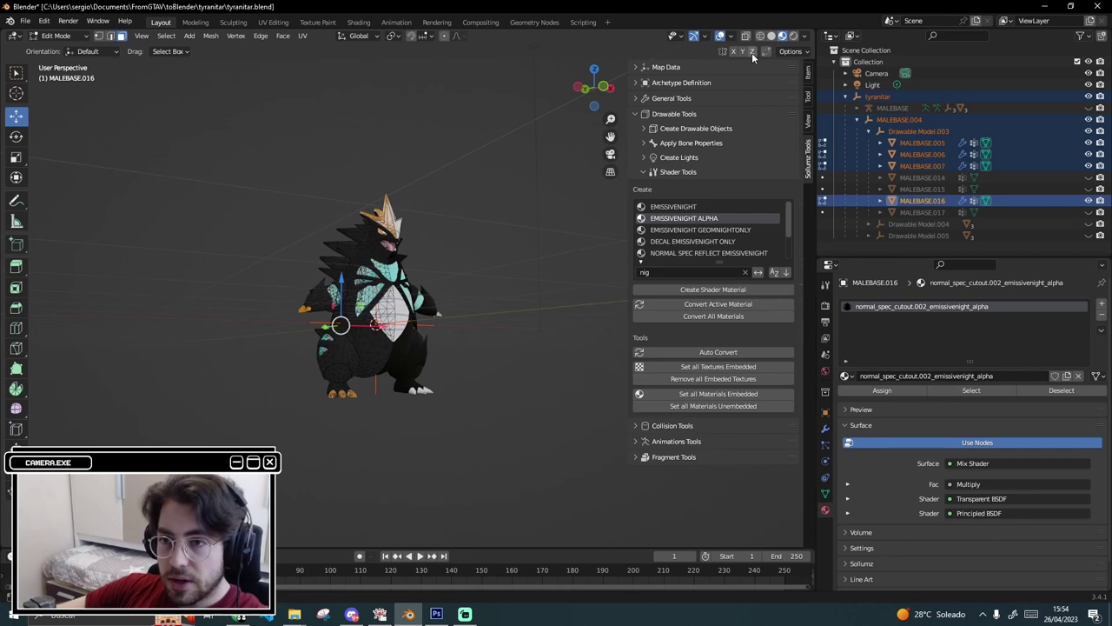
pyautogui.click(733, 36)
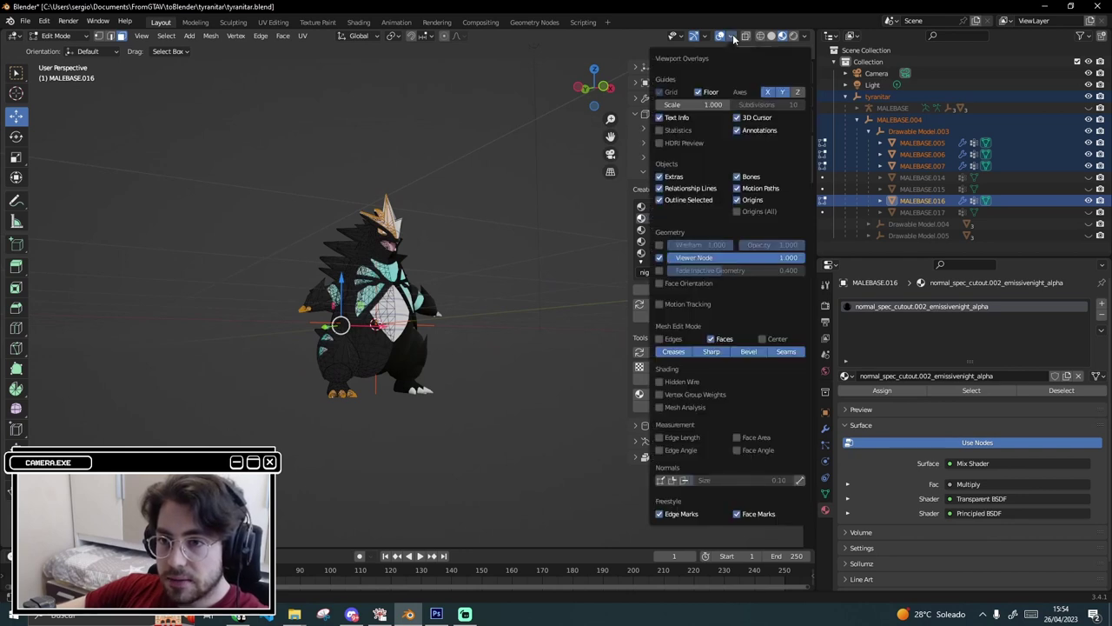
pyautogui.click(679, 483)
# - Inspect the normals on the spiky back and body plates, then return to Object Mode
pyautogui.moveTo(509, 194)
pyautogui.mouseDown(button='middle')
pyautogui.moveTo(446, 214)
pyautogui.moveTo(503, 217)
pyautogui.moveTo(524, 169)
pyautogui.mouseUp(button='middle')
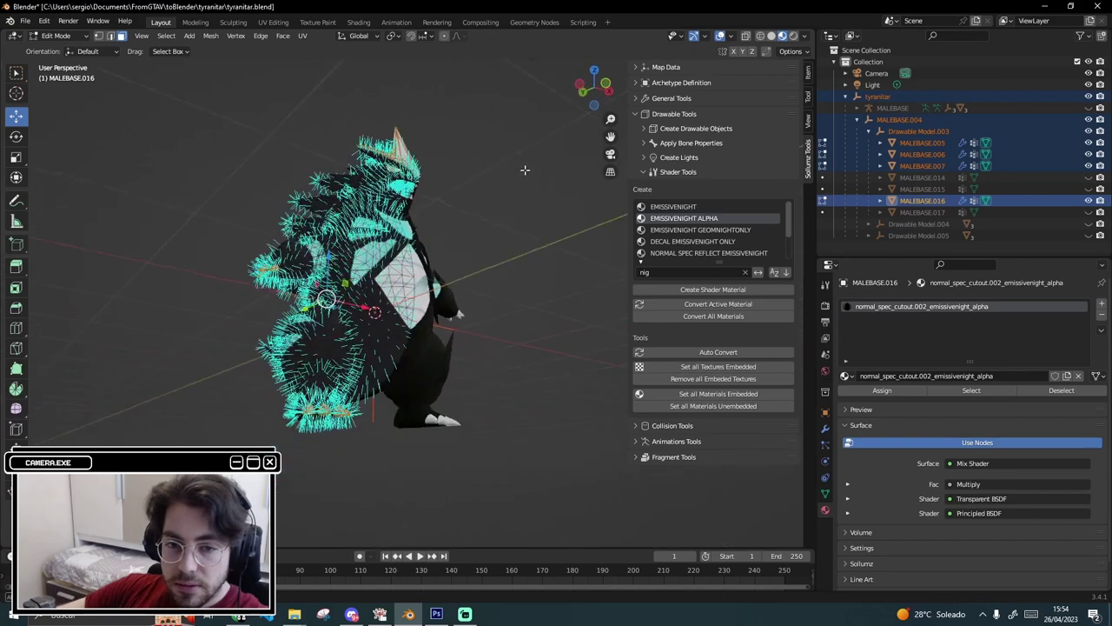
pyautogui.scroll(2, 524, 169)
pyautogui.scroll(2, 524, 169)
pyautogui.scroll(2, 514, 166)
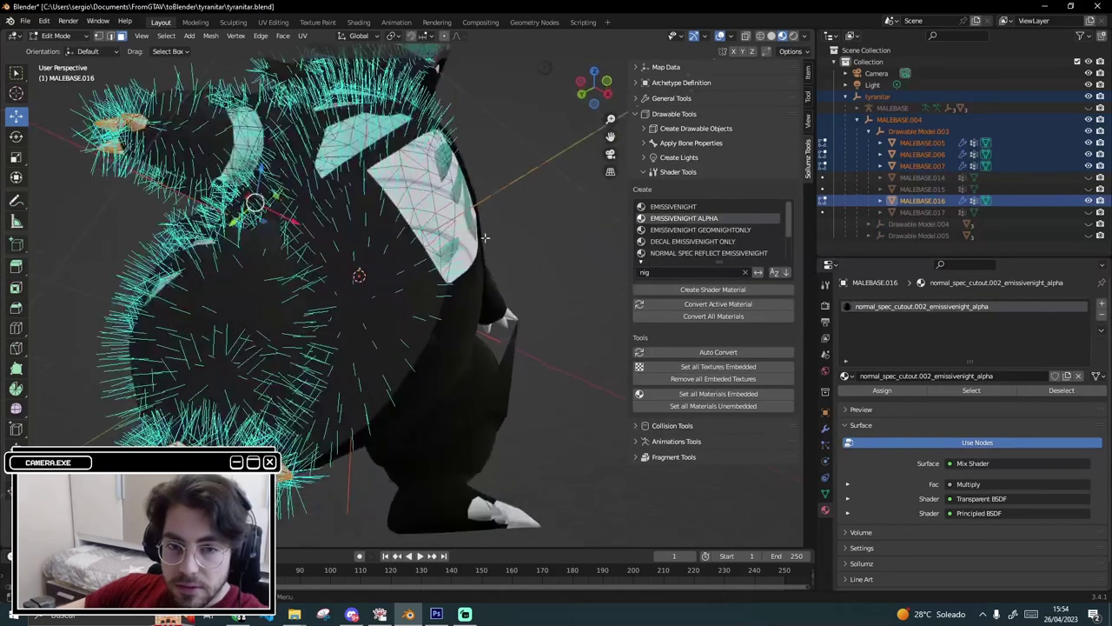
pyautogui.moveTo(485, 236)
pyautogui.mouseDown(button='middle')
pyautogui.moveTo(542, 285)
pyautogui.moveTo(516, 198)
pyautogui.moveTo(578, 171)
pyautogui.moveTo(505, 153)
pyautogui.moveTo(508, 181)
pyautogui.moveTo(387, 124)
pyautogui.moveTo(423, 217)
pyautogui.moveTo(445, 382)
pyautogui.mouseUp(button='middle')
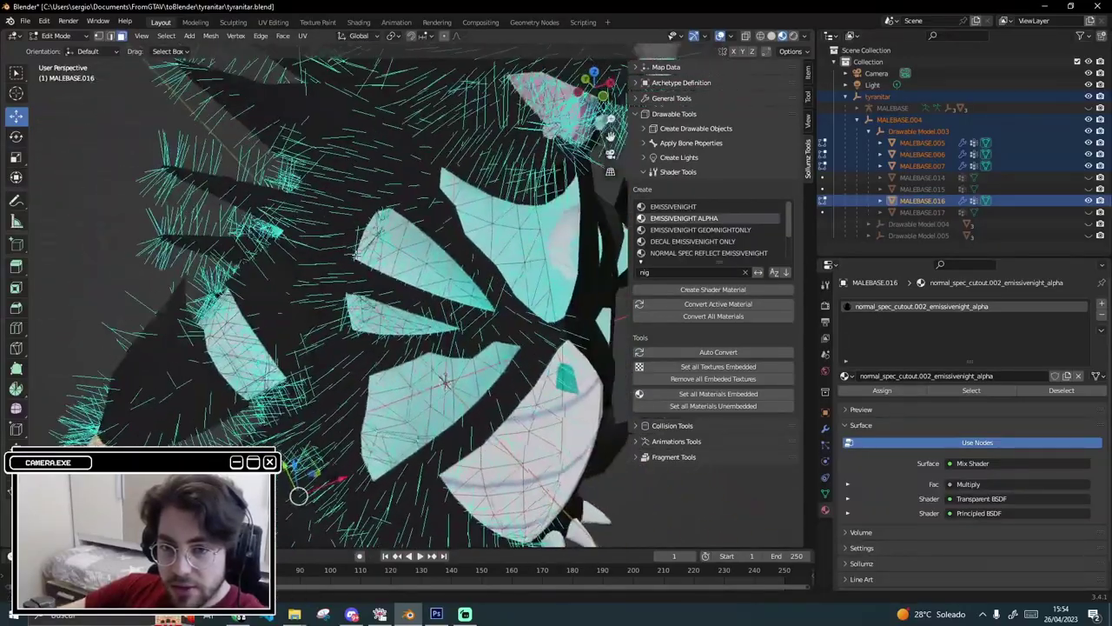
pyautogui.moveTo(357, 254)
pyautogui.mouseDown(button='middle')
pyautogui.moveTo(397, 198)
pyautogui.moveTo(507, 162)
pyautogui.mouseUp(button='middle')
pyautogui.press('Tab')
pyautogui.scroll(-6, 435, 182)
pyautogui.scroll(-3, 508, 158)
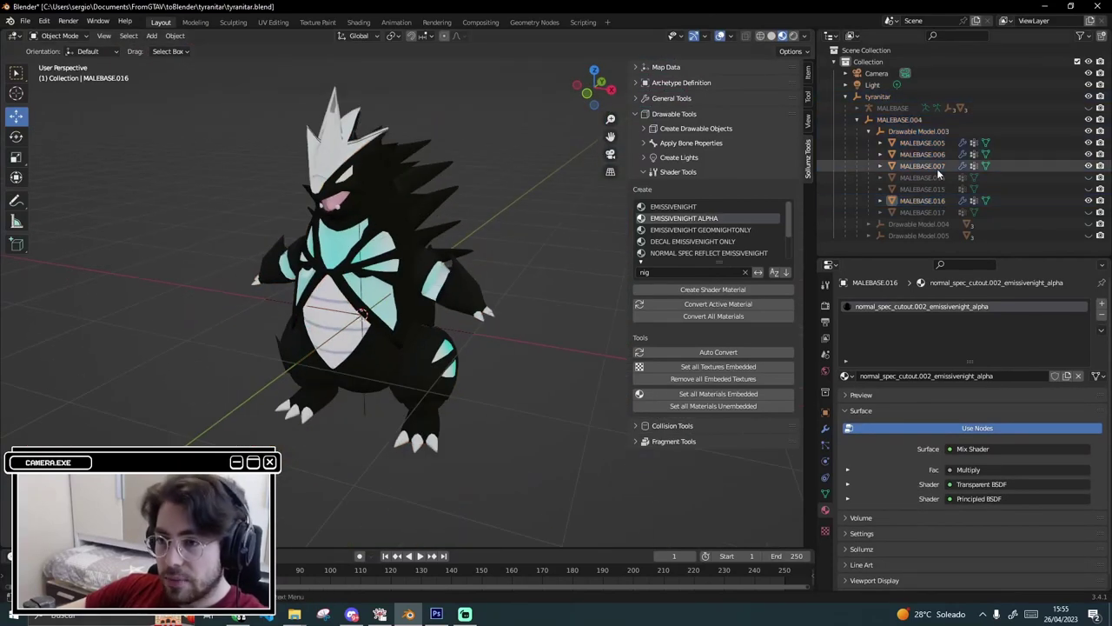
# - Save the project, then save a copy named tyranitar2.blend
pyautogui.hotkey('ctrl', 's')
pyautogui.click(26, 21)
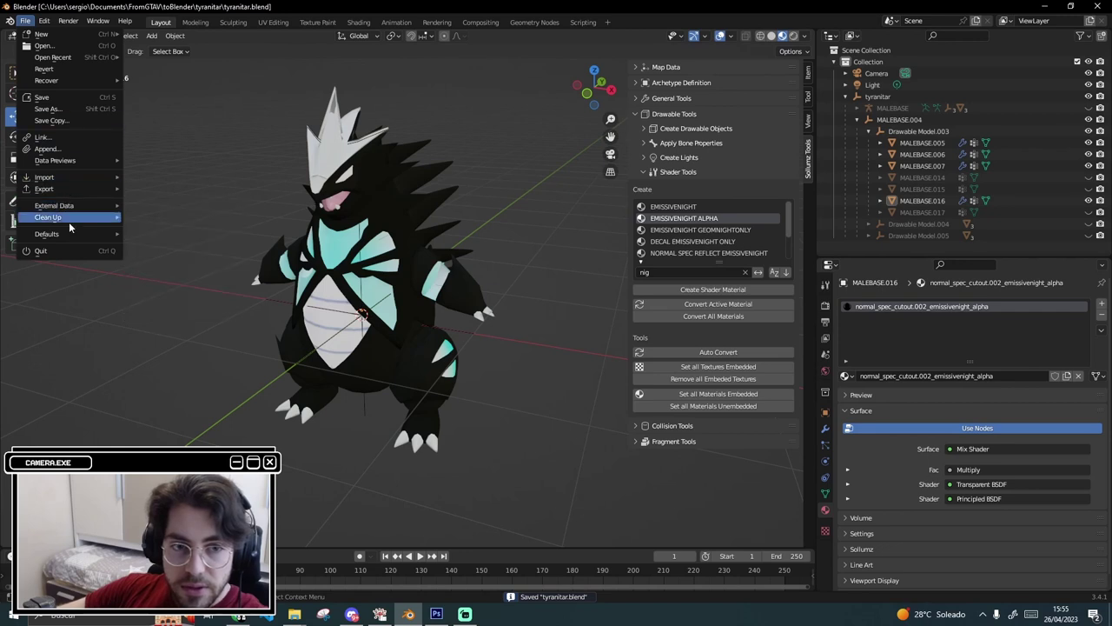
pyautogui.click(65, 107)
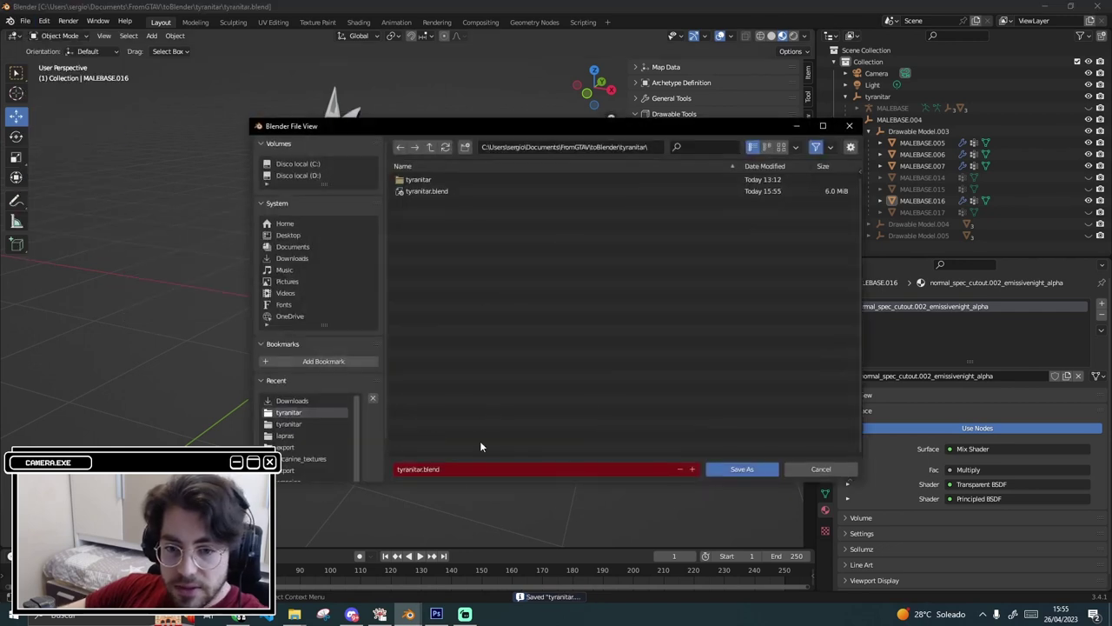
pyautogui.click(420, 469)
pyautogui.write('2')
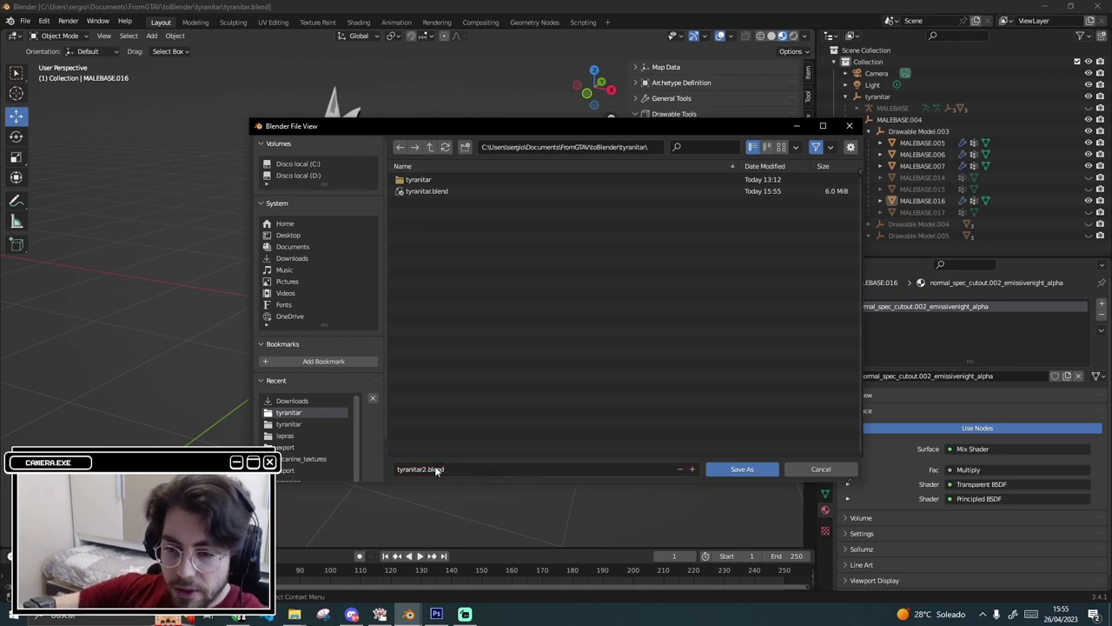
pyautogui.click(731, 469)
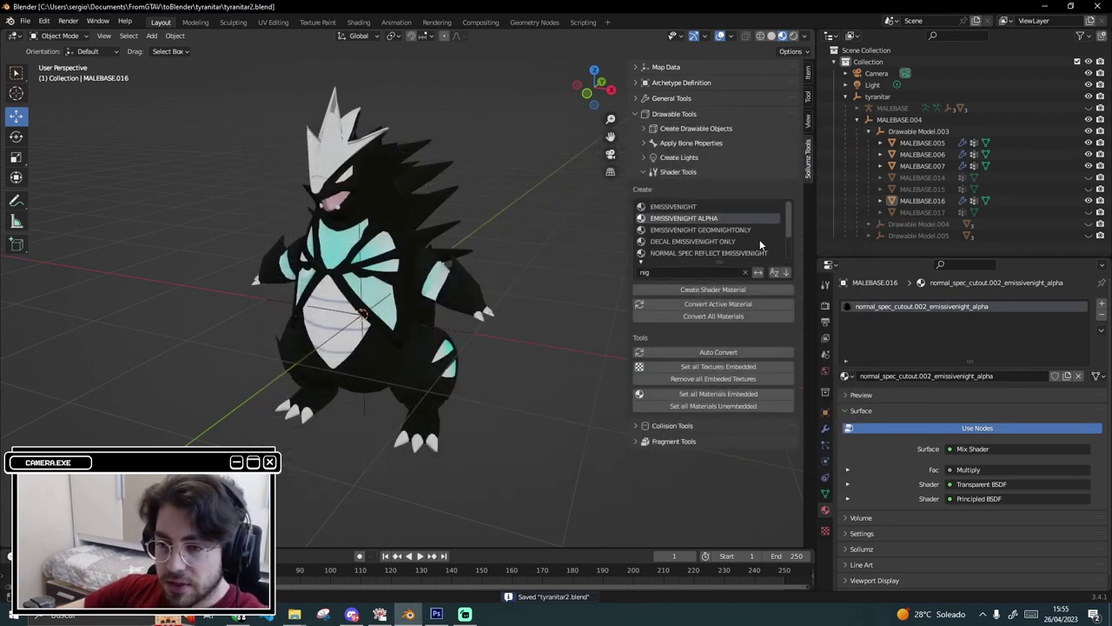
pyautogui.click(826, 434)
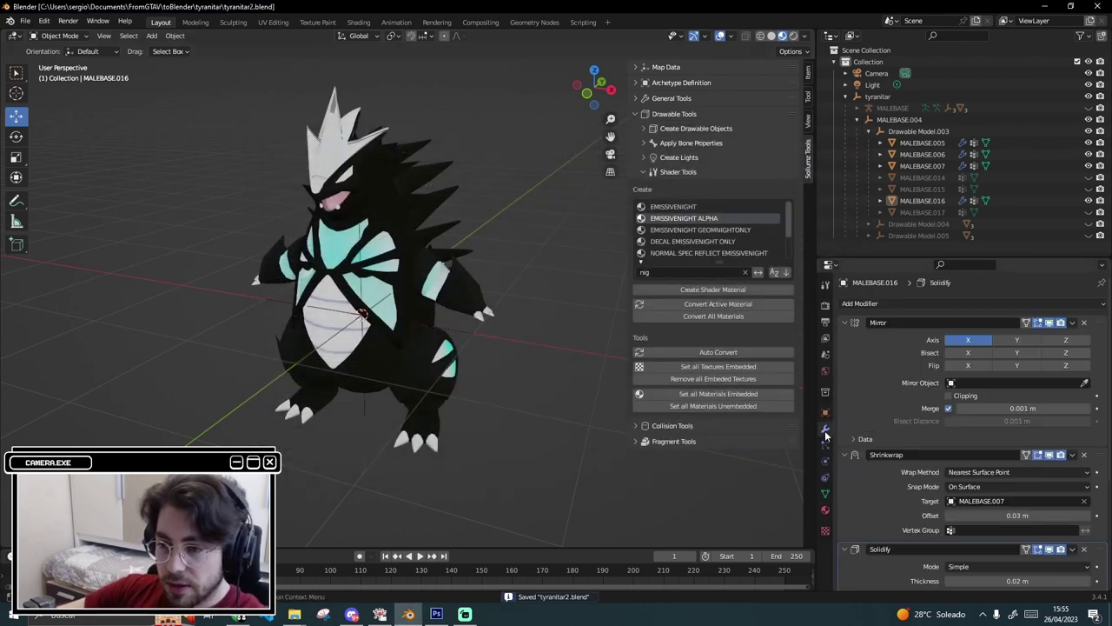
# - Apply the Mirror modifier on MALEBASE.005, MALEBASE.006 and MALEBASE.007
pyautogui.click(922, 142)
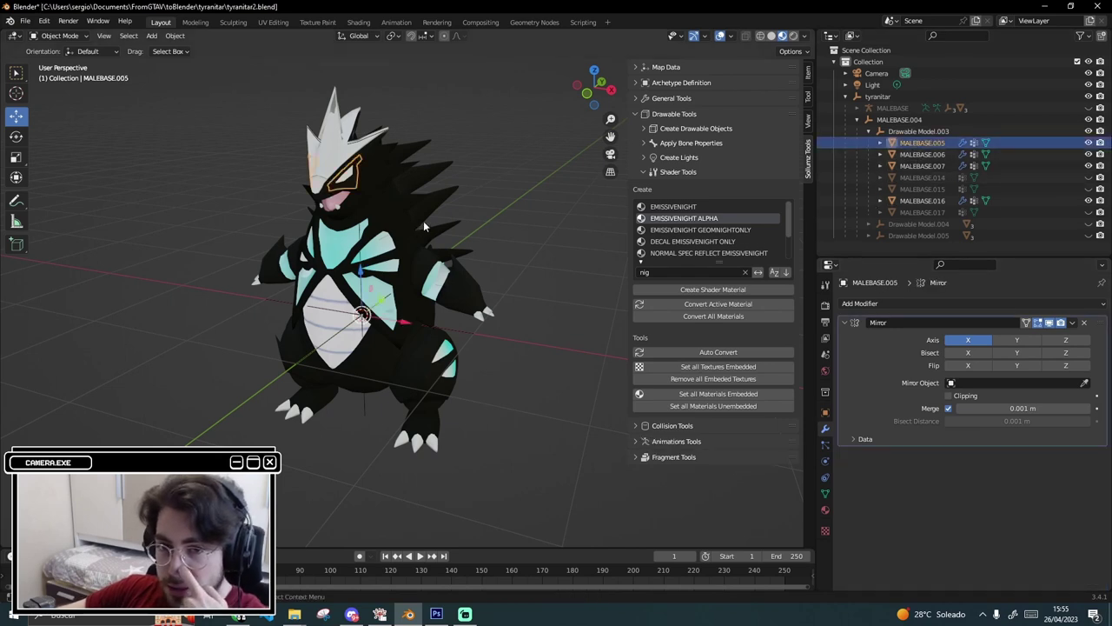
pyautogui.moveTo(423, 221); pyautogui.dragTo(452, 206, button='middle')
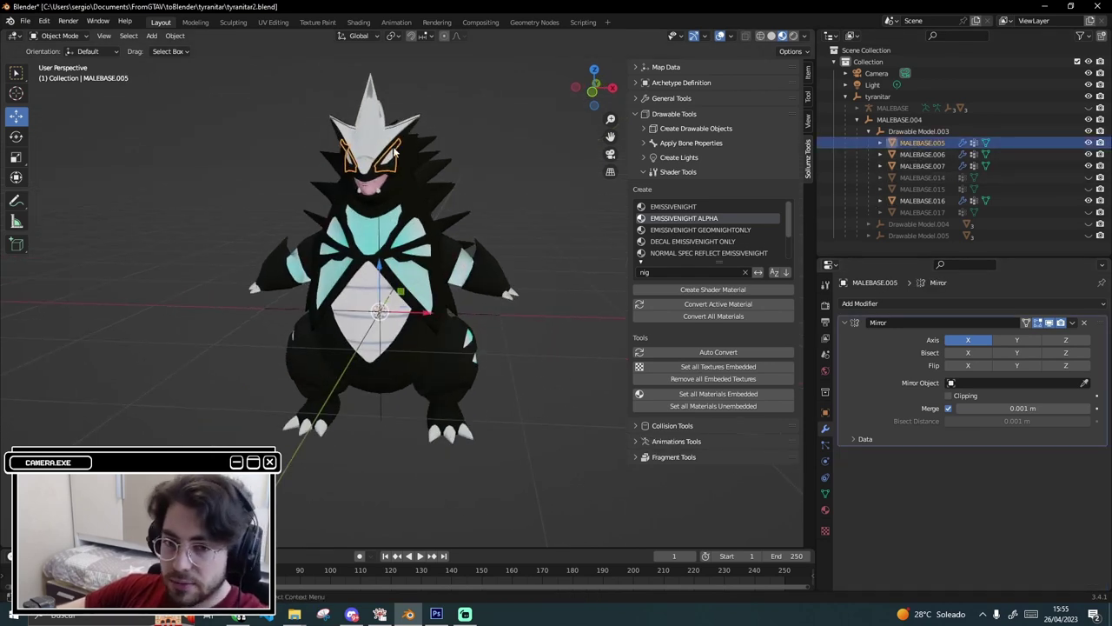
pyautogui.moveTo(395, 160); pyautogui.dragTo(420, 207, button='middle')
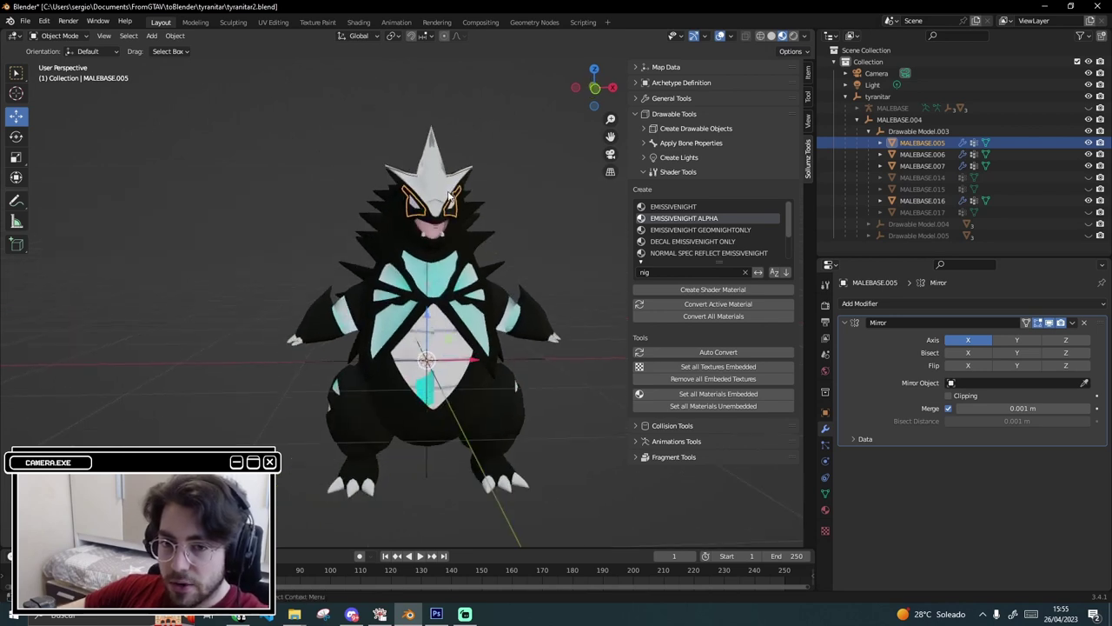
pyautogui.scroll(2, 424, 200)
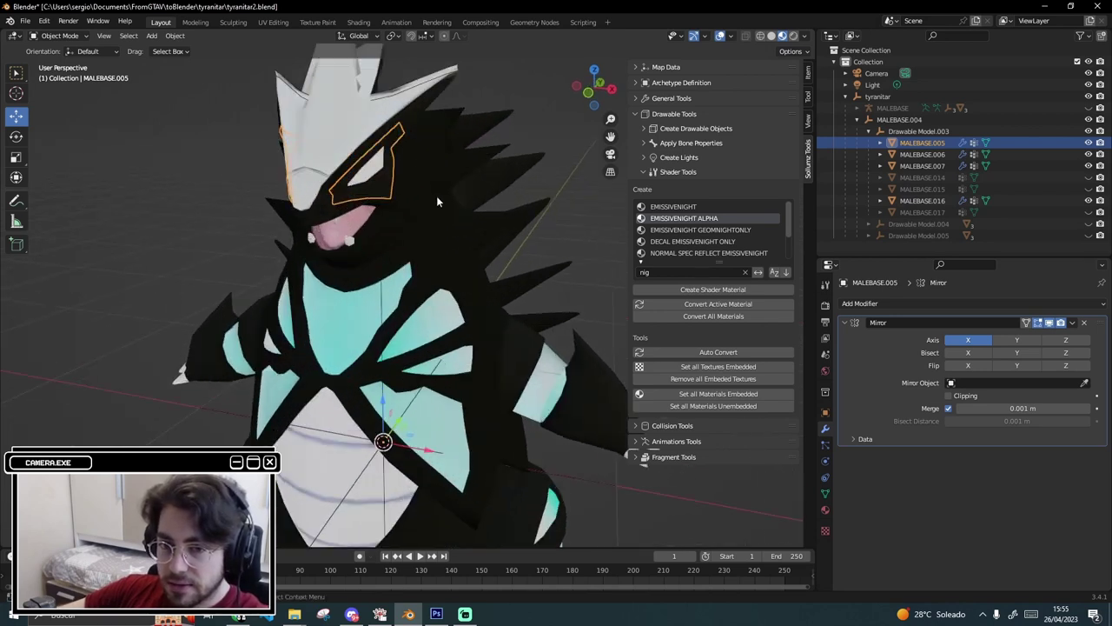
pyautogui.click(1072, 322)
pyautogui.click(1059, 335)
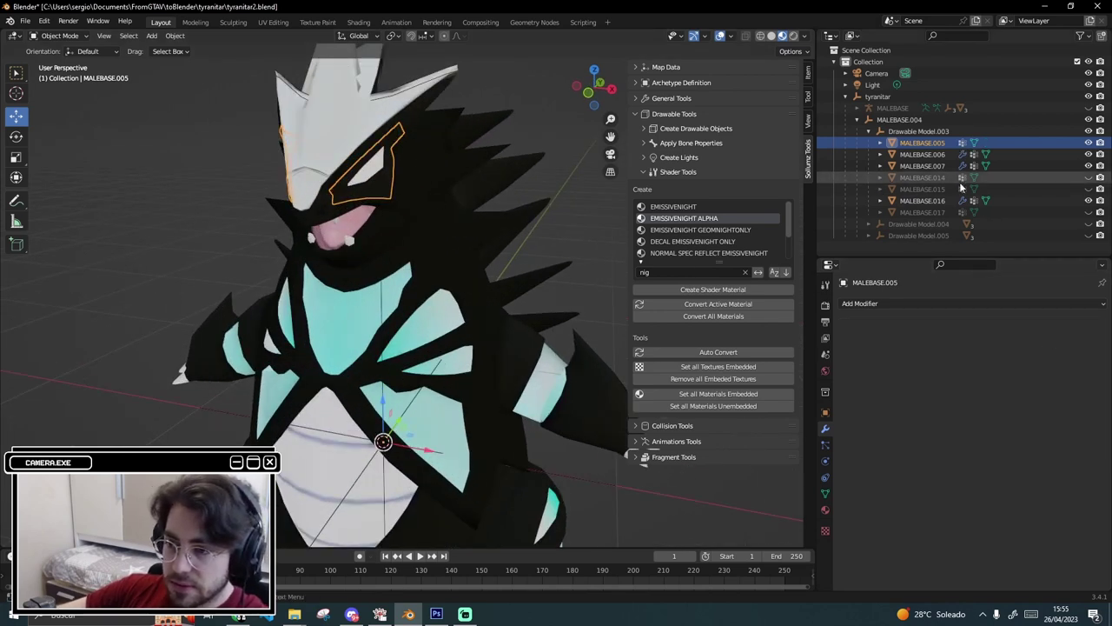
pyautogui.click(921, 153)
pyautogui.click(1072, 322)
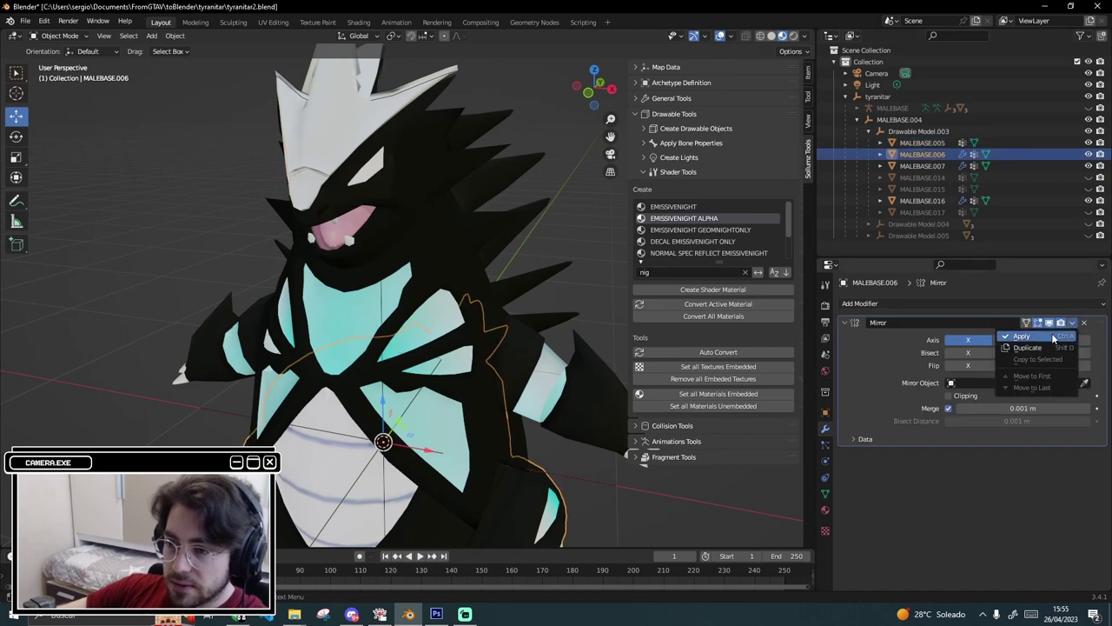
pyautogui.click(1055, 337)
pyautogui.click(922, 165)
pyautogui.click(1073, 322)
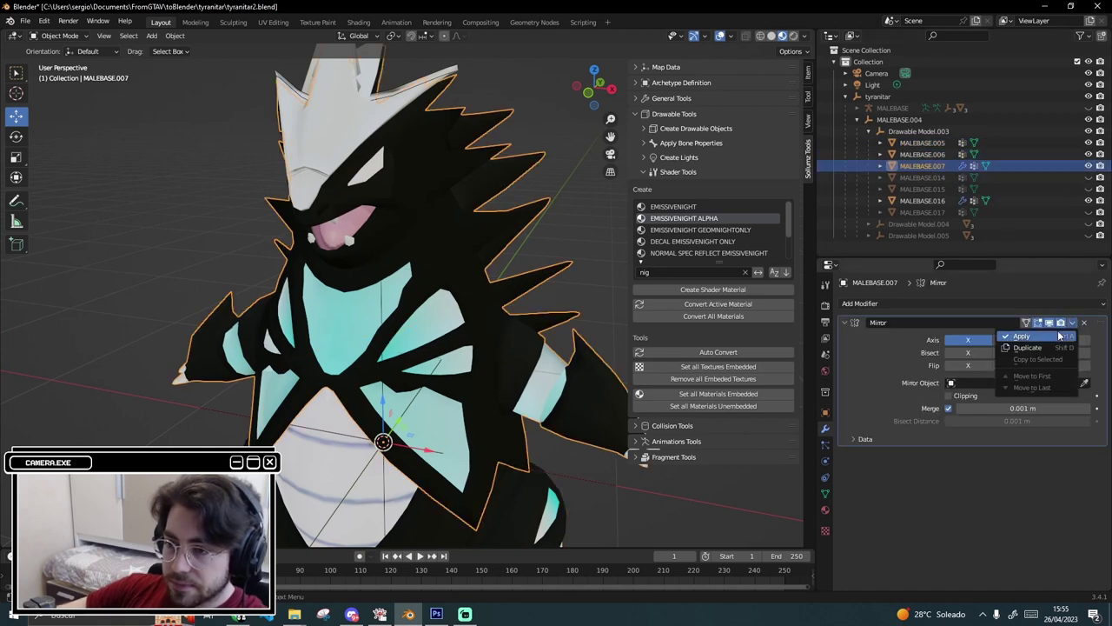
pyautogui.click(1059, 336)
# - Apply MALEBASE.016's Mirror, Shrinkwrap and Solidify modifiers
pyautogui.click(943, 198)
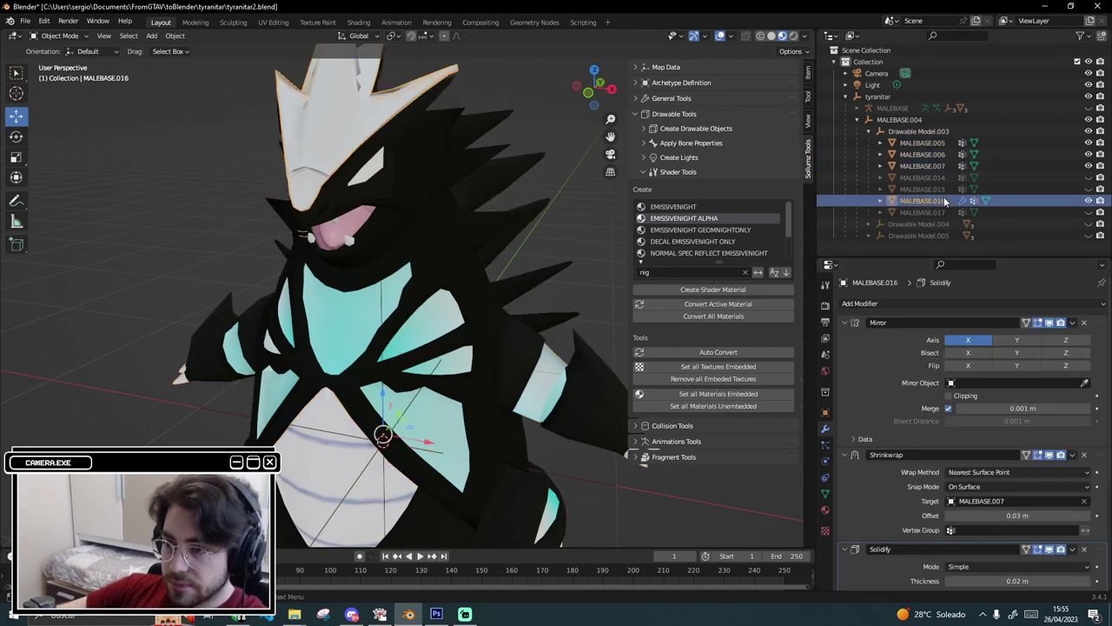
pyautogui.click(1073, 322)
pyautogui.click(1071, 335)
pyautogui.click(1073, 323)
pyautogui.click(1064, 339)
pyautogui.click(1073, 322)
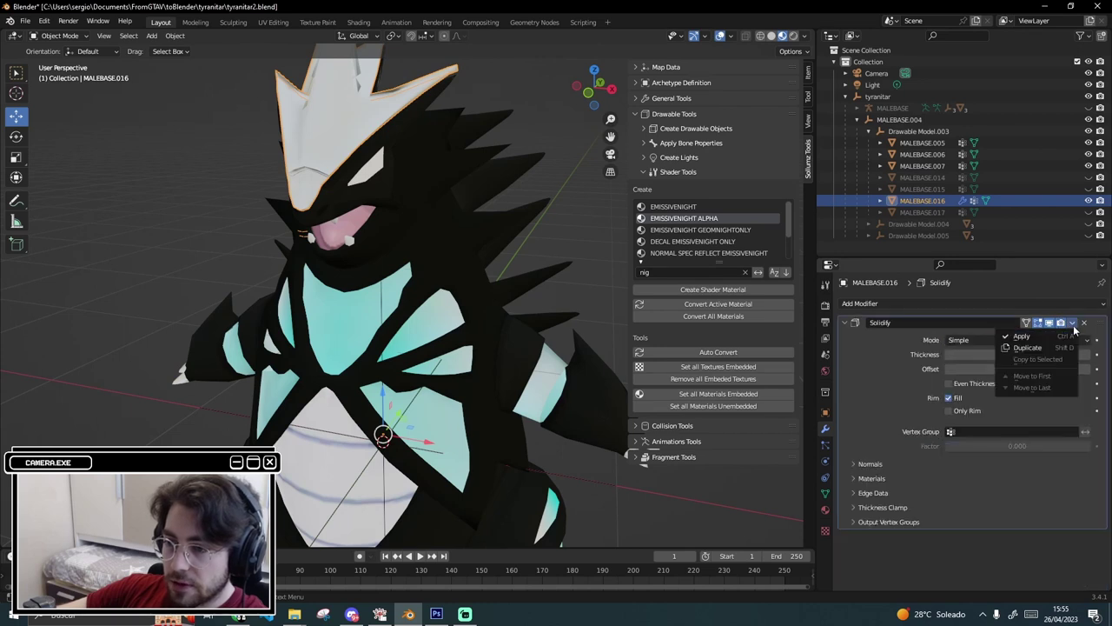
pyautogui.click(1066, 339)
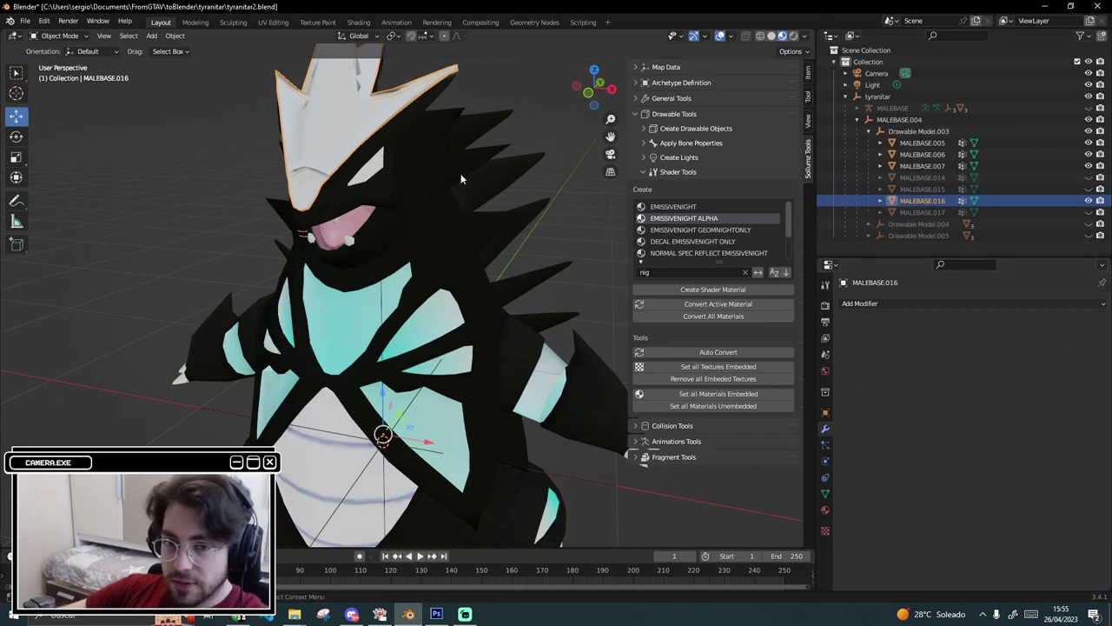
# - Apply the head crest's location, zeroing its 0.041073 m Z offset
pyautogui.moveTo(536, 124); pyautogui.dragTo(433, 137, button='middle')
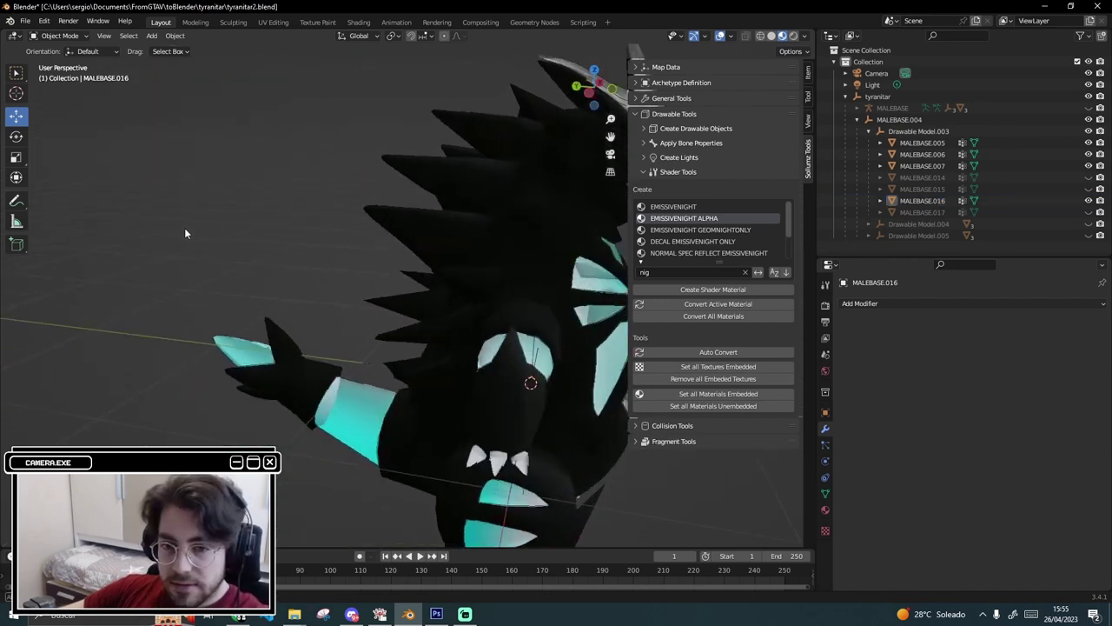
pyautogui.moveTo(339, 229); pyautogui.dragTo(93, 225, button='middle')
pyautogui.scroll(-3, 192, 225)
pyautogui.moveTo(317, 182)
pyautogui.mouseDown(button='middle')
pyautogui.moveTo(496, 201)
pyautogui.moveTo(457, 199)
pyautogui.mouseUp(button='middle')
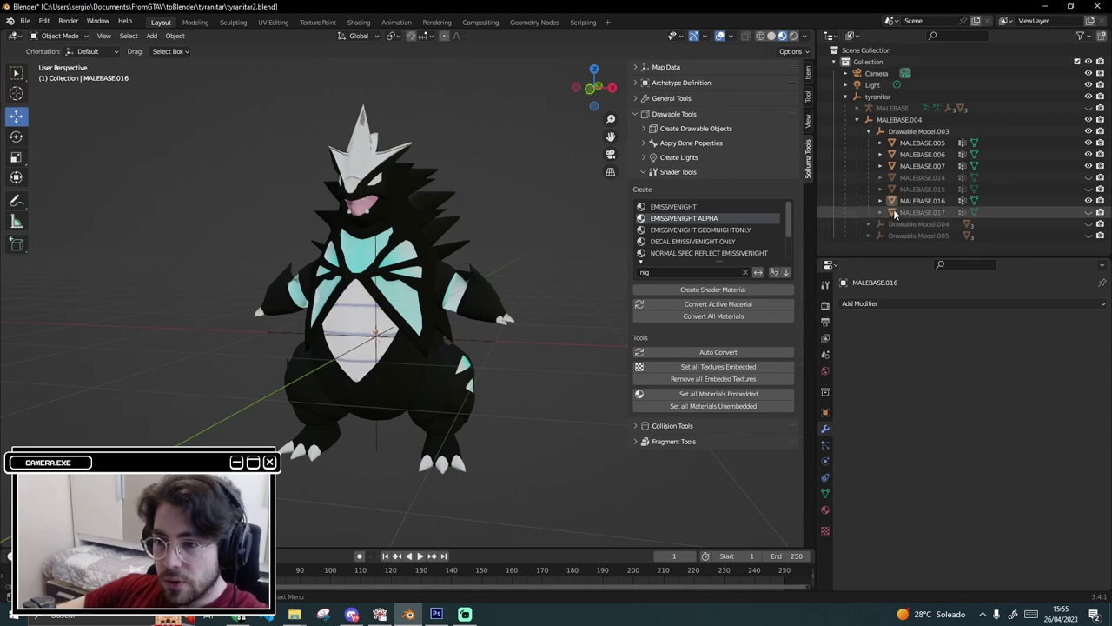
pyautogui.click(375, 146)
pyautogui.moveTo(375, 146)
pyautogui.mouseDown(button='middle')
pyautogui.moveTo(474, 165)
pyautogui.moveTo(622, 153)
pyautogui.mouseUp(button='middle')
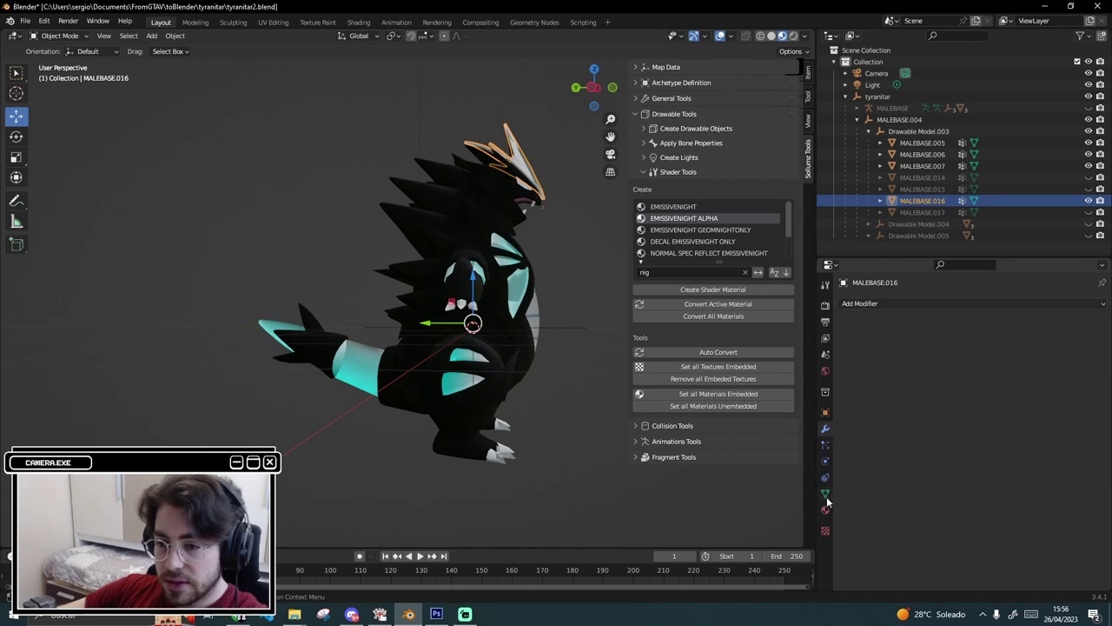
pyautogui.click(824, 413)
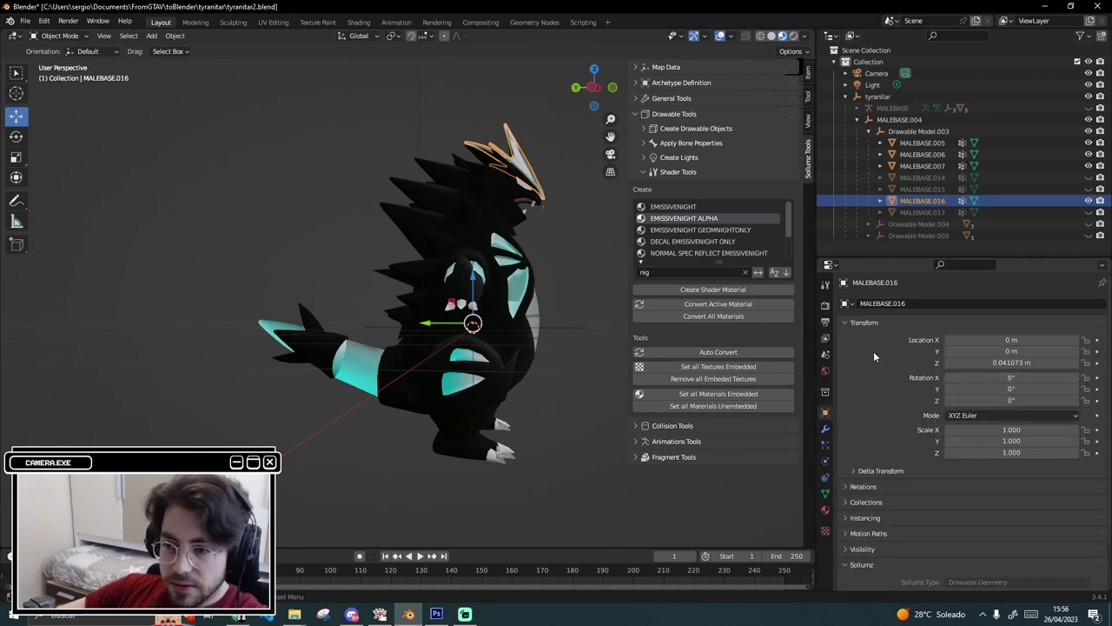
pyautogui.click(175, 35)
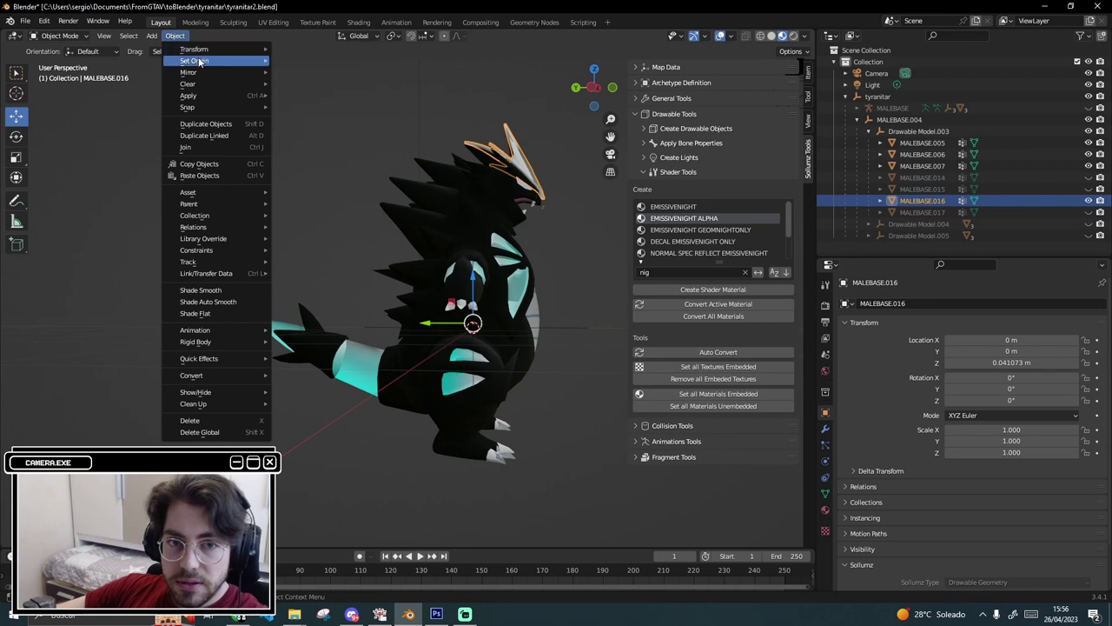
pyautogui.moveTo(188, 94)
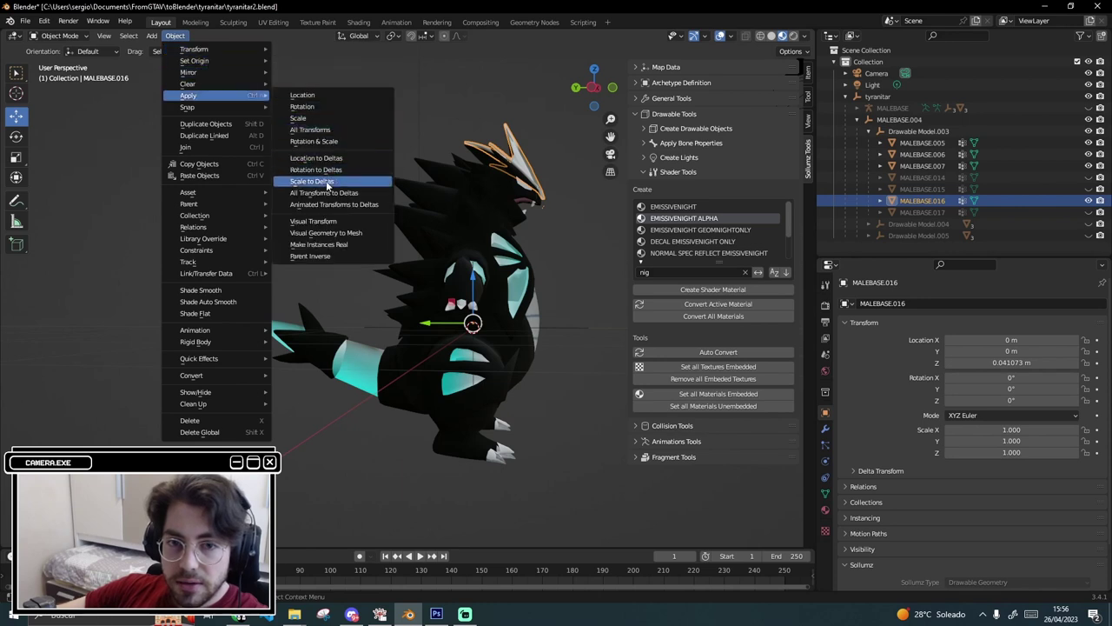
pyautogui.click(321, 128)
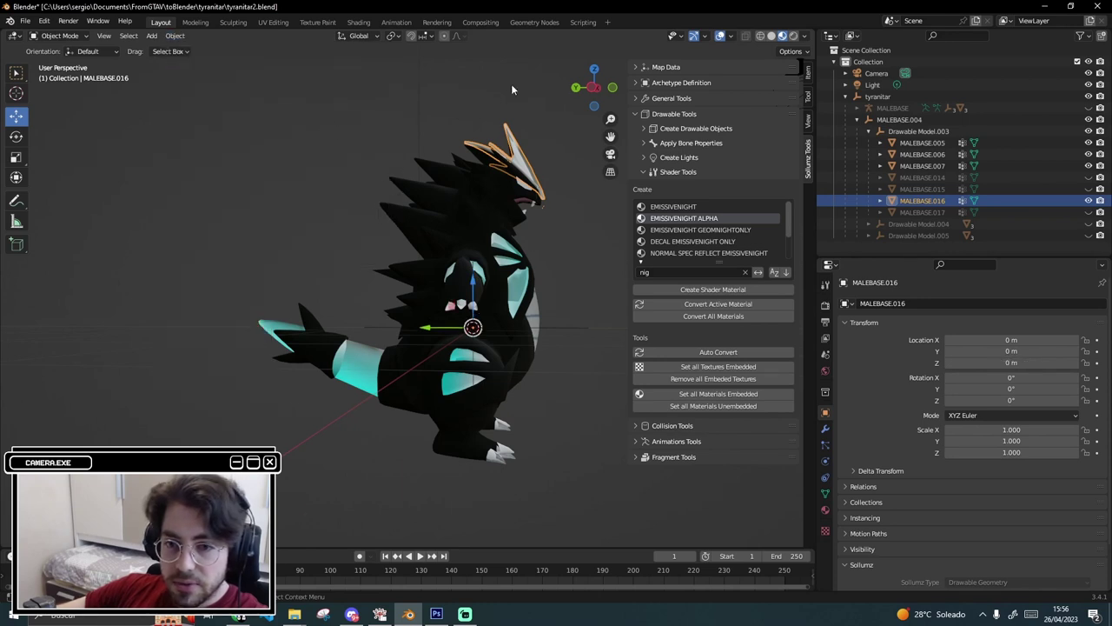
# - Reselect MALEBASE.016 and show its vertex groups in the Object Data properties
pyautogui.moveTo(512, 83); pyautogui.dragTo(414, 109, button='middle')
pyautogui.click(486, 103)
pyautogui.moveTo(486, 102)
pyautogui.mouseDown(button='middle')
pyautogui.moveTo(327, 107)
pyautogui.moveTo(447, 94)
pyautogui.mouseUp(button='middle')
pyautogui.scroll(3, 327, 107)
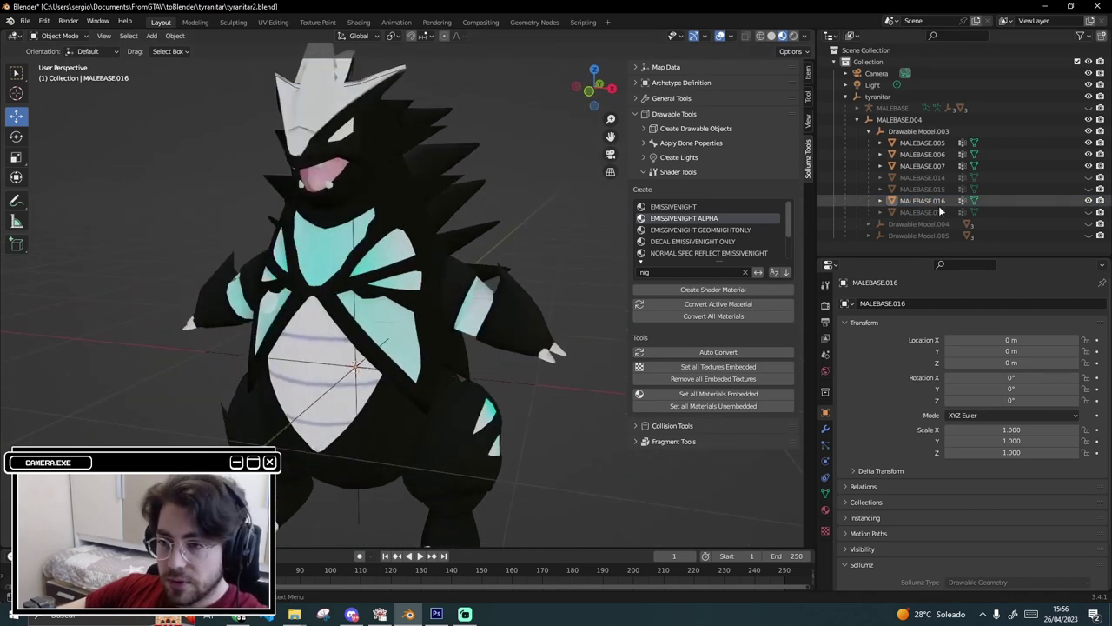
pyautogui.click(939, 202)
pyautogui.click(826, 493)
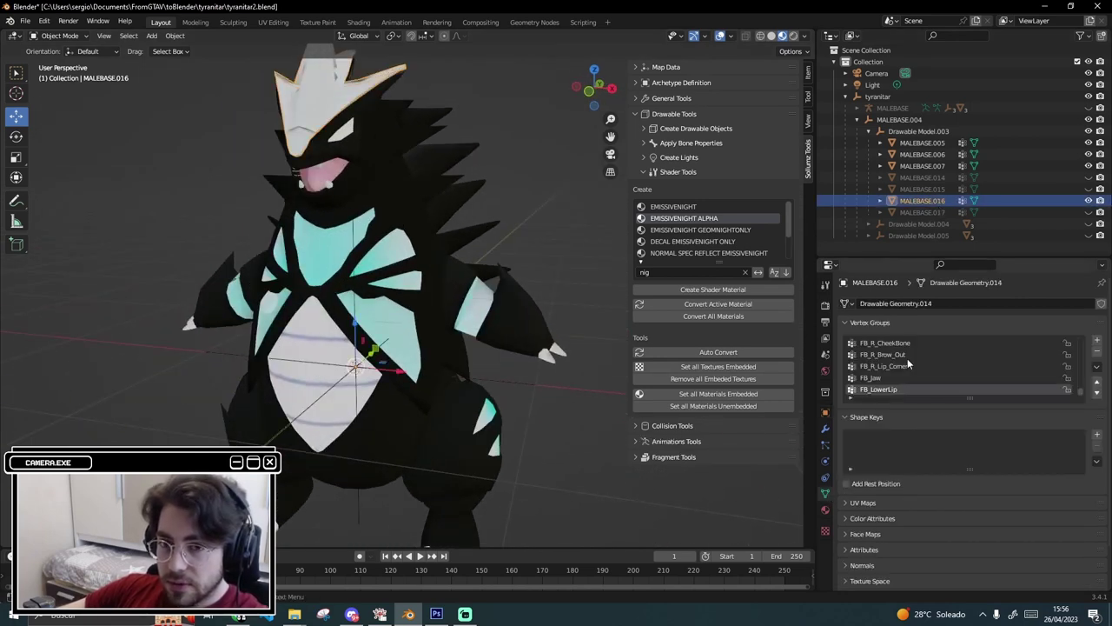
pyautogui.scroll(-3, 530, 170)
pyautogui.moveTo(440, 176)
pyautogui.mouseDown(button='middle')
pyautogui.moveTo(386, 186)
pyautogui.moveTo(406, 153)
pyautogui.mouseUp(button='middle')
# - Enter Edit Mode on the crest mesh, deselect all vertices and browse its vertex groups
pyautogui.press('Tab')
pyautogui.press('KP_Decimal')
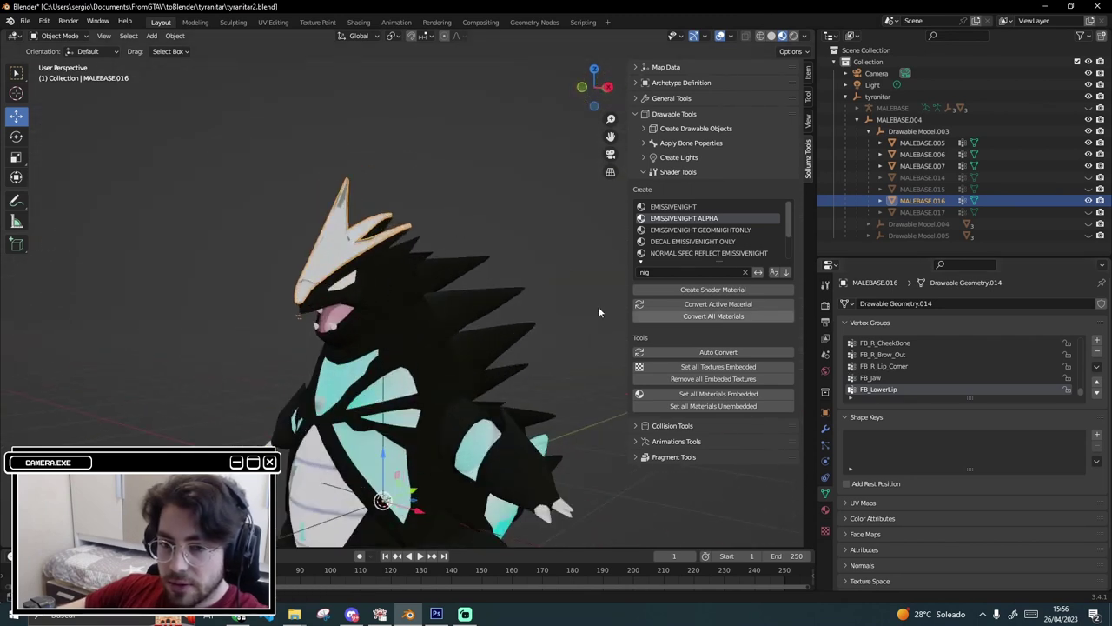
pyautogui.hotkey('alt', 'a')
pyautogui.scroll(-3, 965, 409)
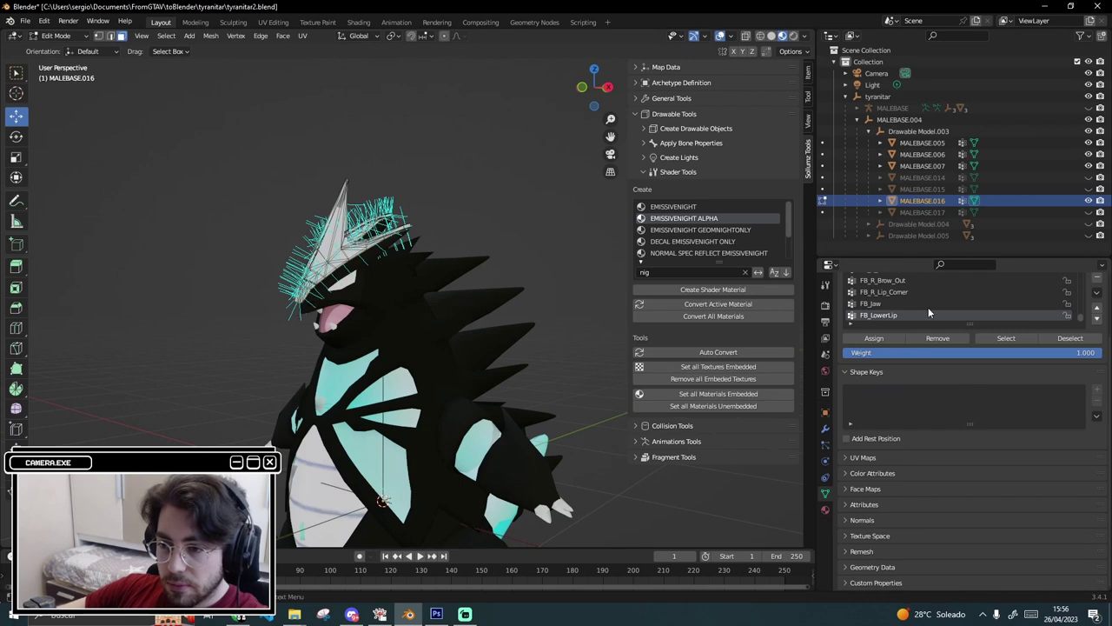
pyautogui.scroll(3, 928, 307)
pyautogui.scroll(2, 953, 312)
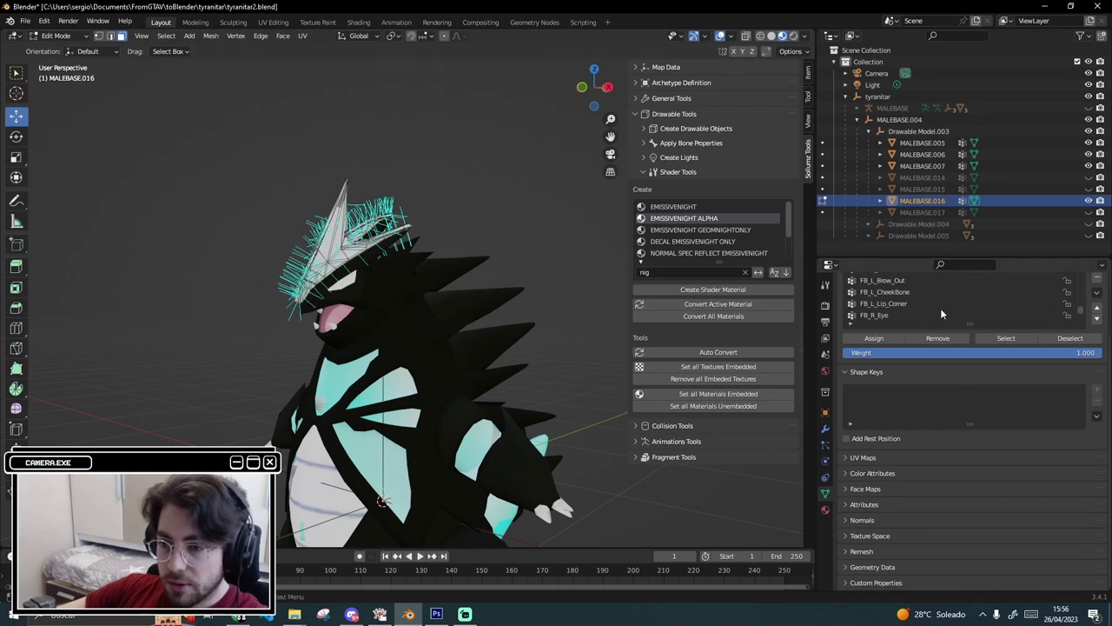
pyautogui.scroll(2, 941, 308)
pyautogui.scroll(2, 939, 296)
pyautogui.scroll(2, 554, 222)
pyautogui.scroll(2, 555, 222)
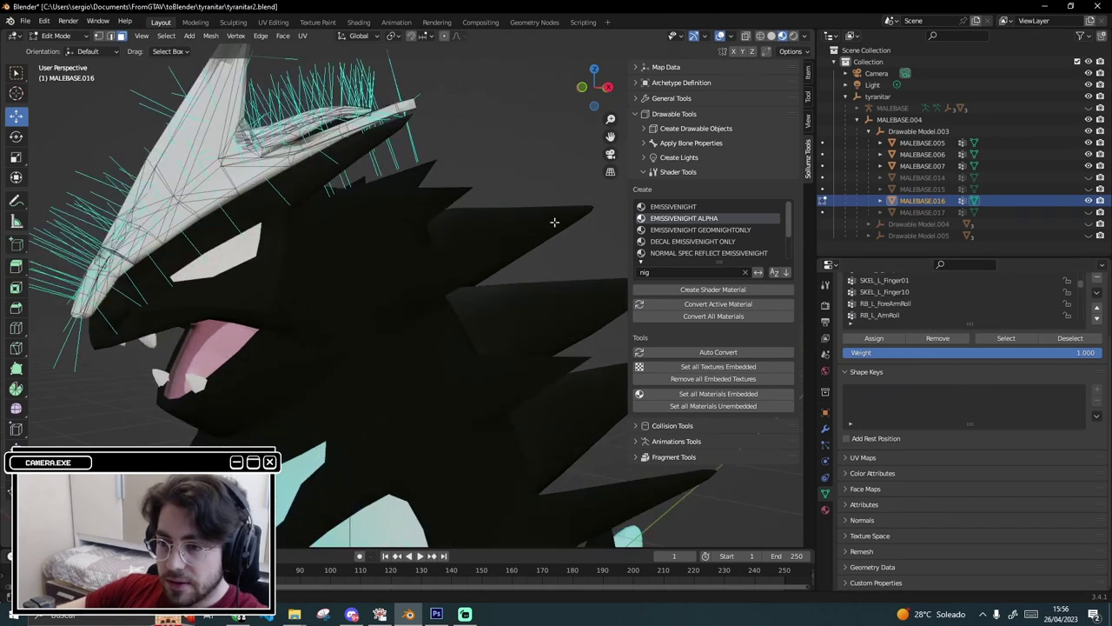
pyautogui.scroll(-5, 554, 222)
# - Enlarge the vertex group list, make SKEL_Head active, and leave Edit Mode
pyautogui.moveTo(947, 325); pyautogui.dragTo(923, 439)
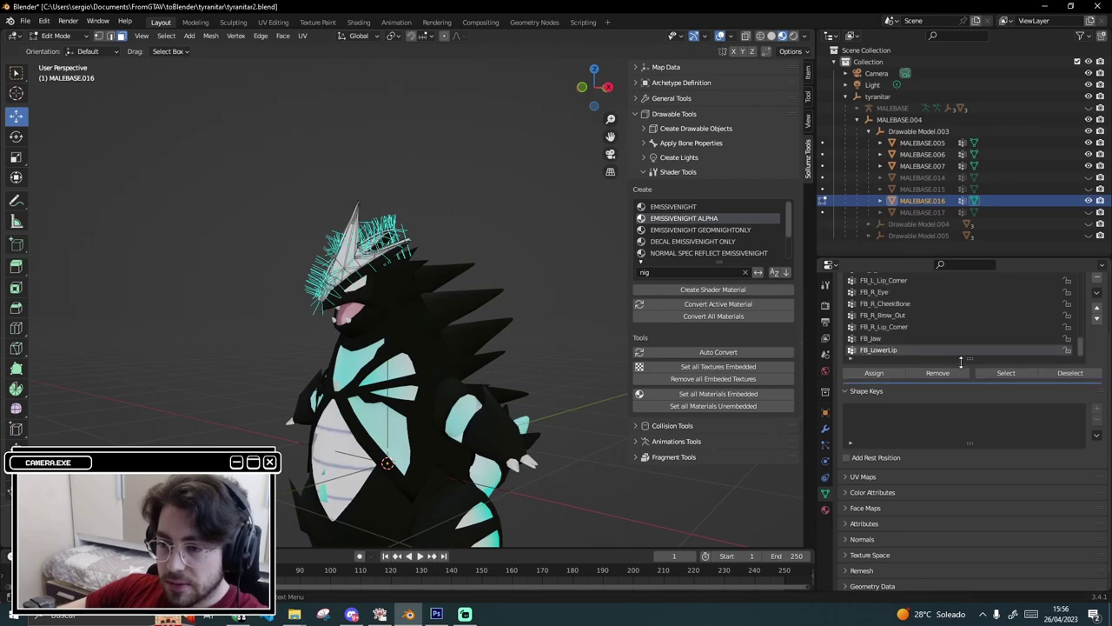
pyautogui.scroll(3, 913, 379)
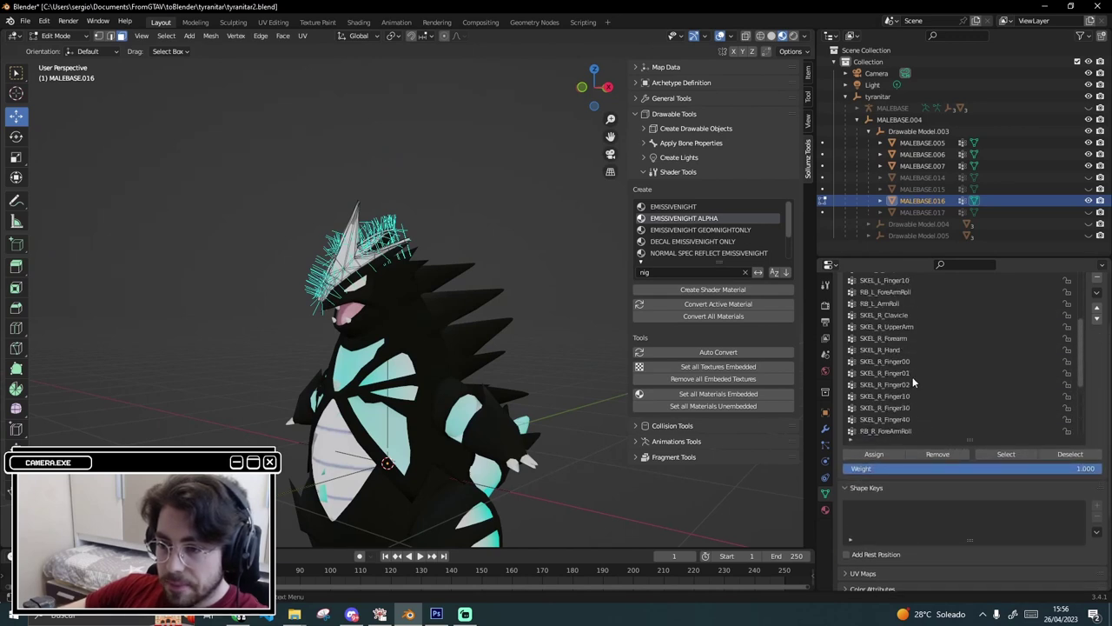
pyautogui.scroll(4, 895, 313)
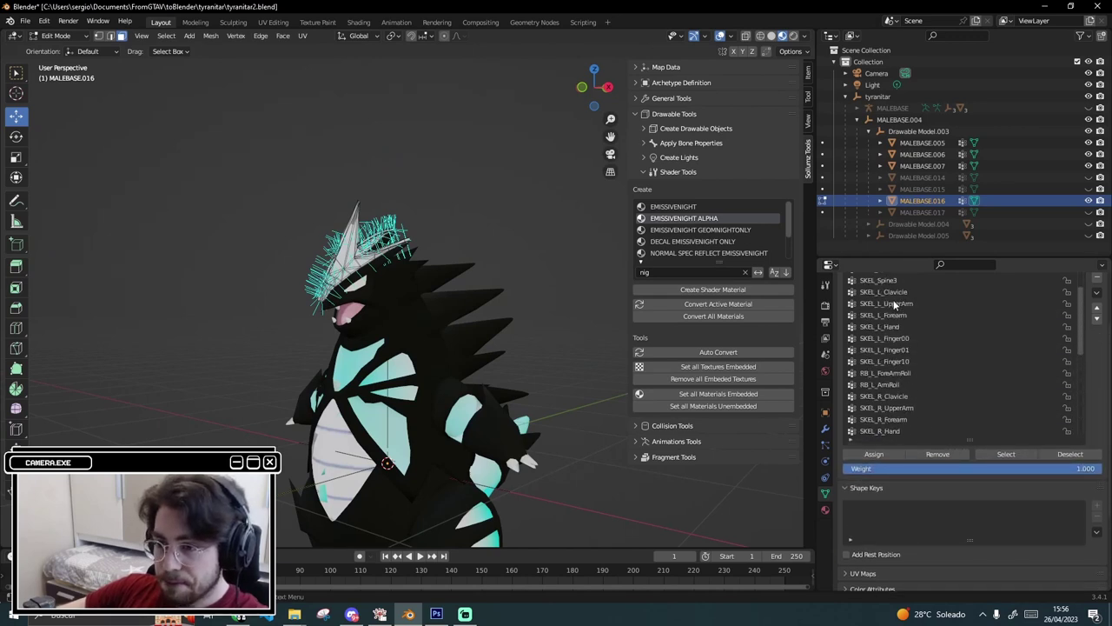
pyautogui.scroll(4, 895, 303)
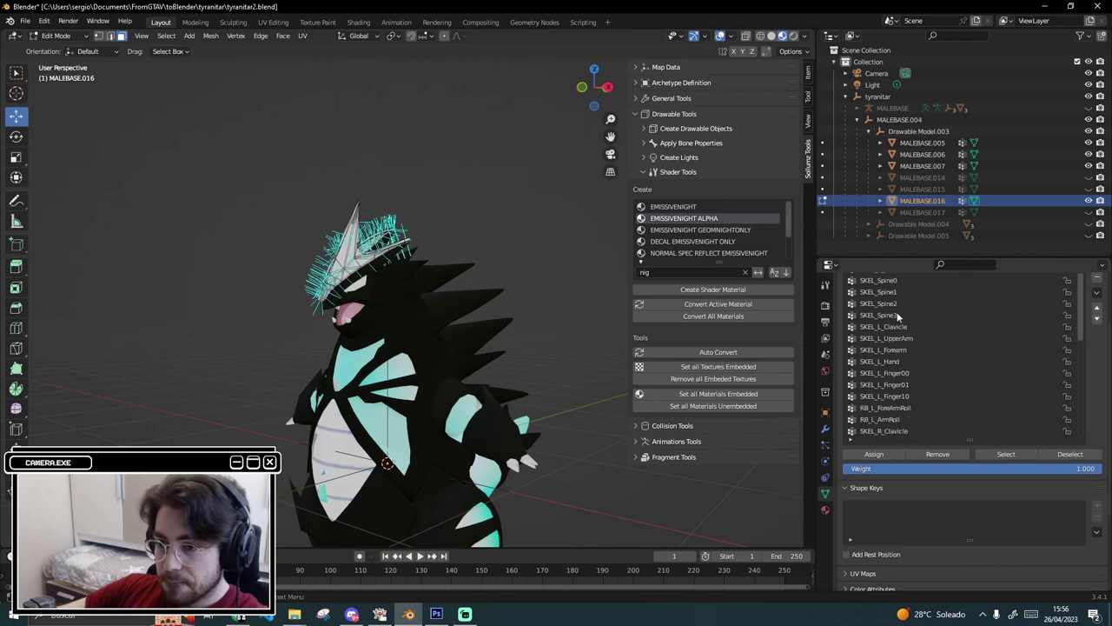
pyautogui.scroll(-3, 895, 303)
pyautogui.scroll(-2, 900, 318)
pyautogui.scroll(-2, 895, 365)
pyautogui.click(890, 397)
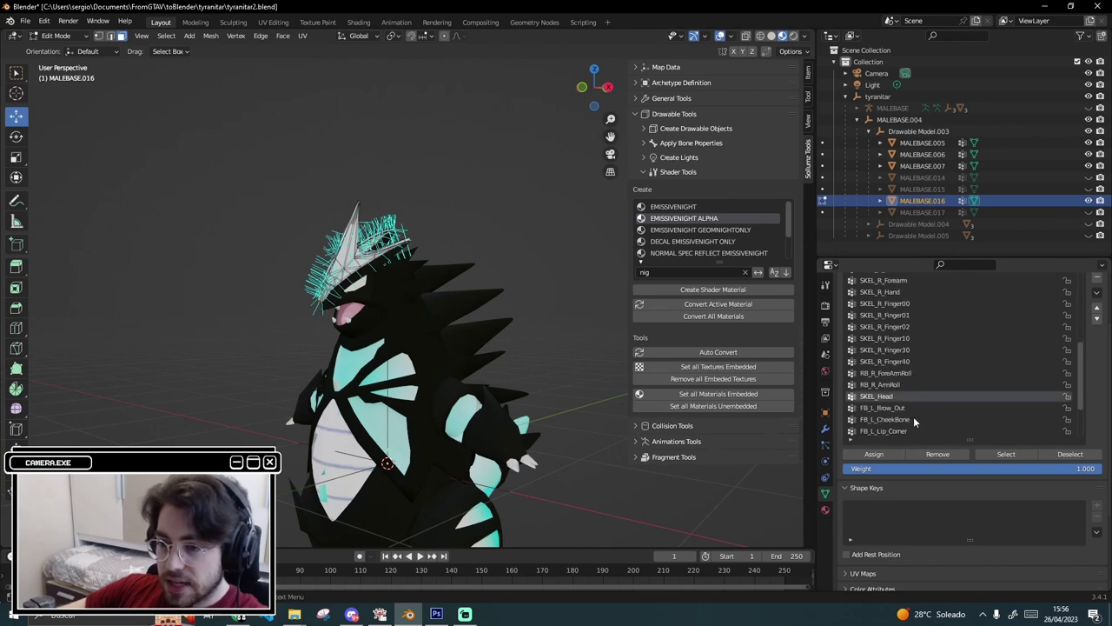
pyautogui.moveTo(522, 261); pyautogui.dragTo(496, 215, button='middle')
pyautogui.press('Tab')
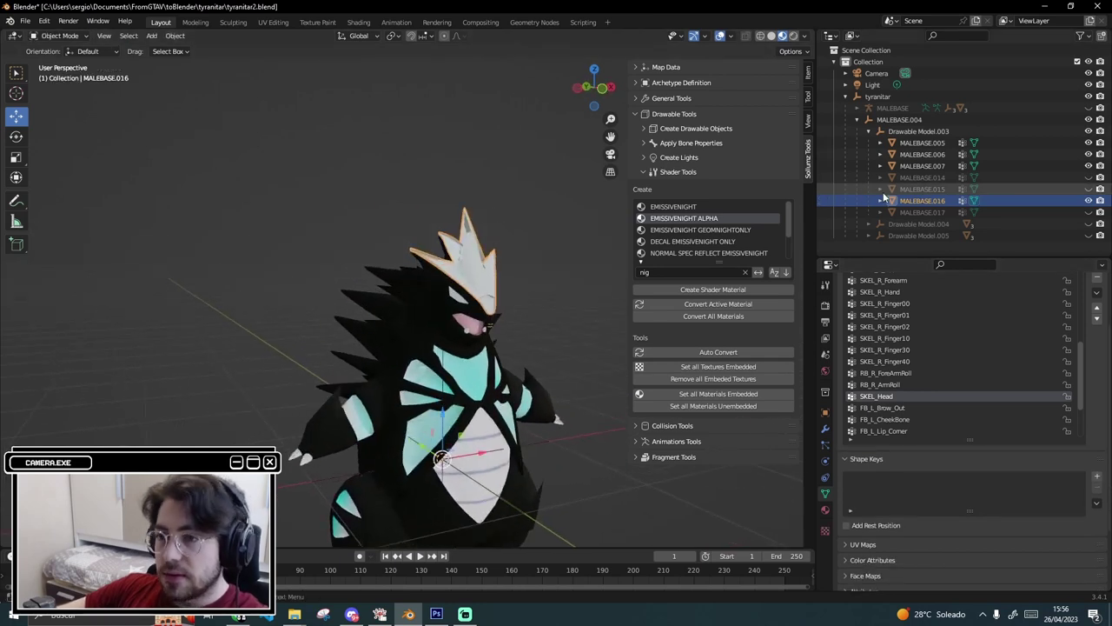
# - Delete the old meshes MALEBASE.014, MALEBASE.015 and MALEBASE.017
pyautogui.click(897, 189)
pyautogui.keyDown('ctrl'); pyautogui.click(912, 177); pyautogui.keyUp('ctrl')
pyautogui.keyDown('ctrl'); pyautogui.click(915, 212); pyautogui.keyUp('ctrl')
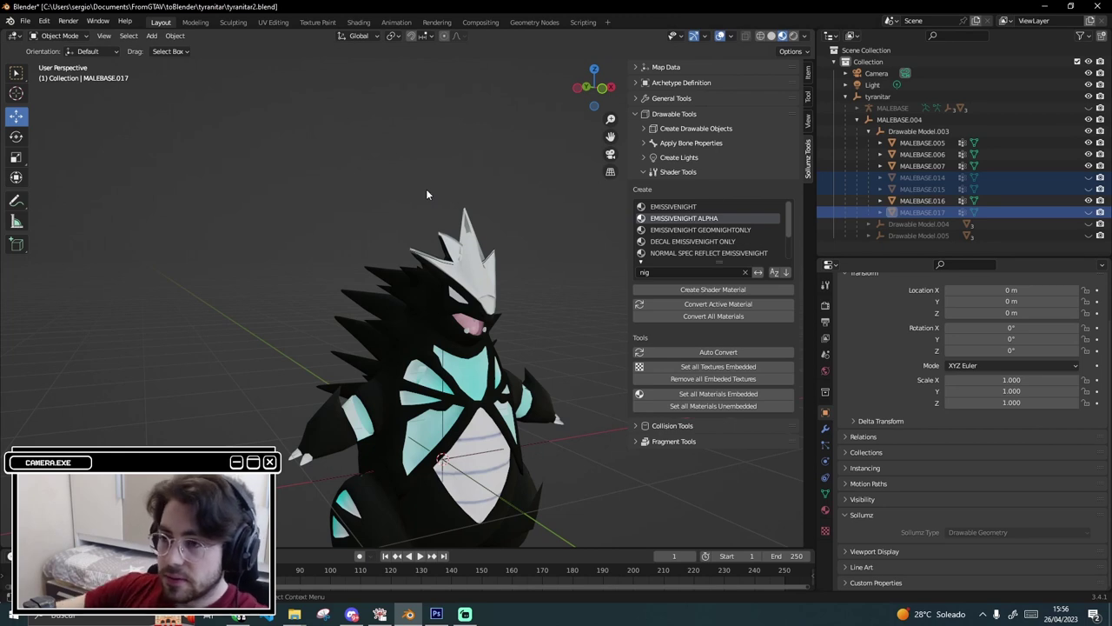
pyautogui.moveTo(1089, 177); pyautogui.dragTo(1090, 214)
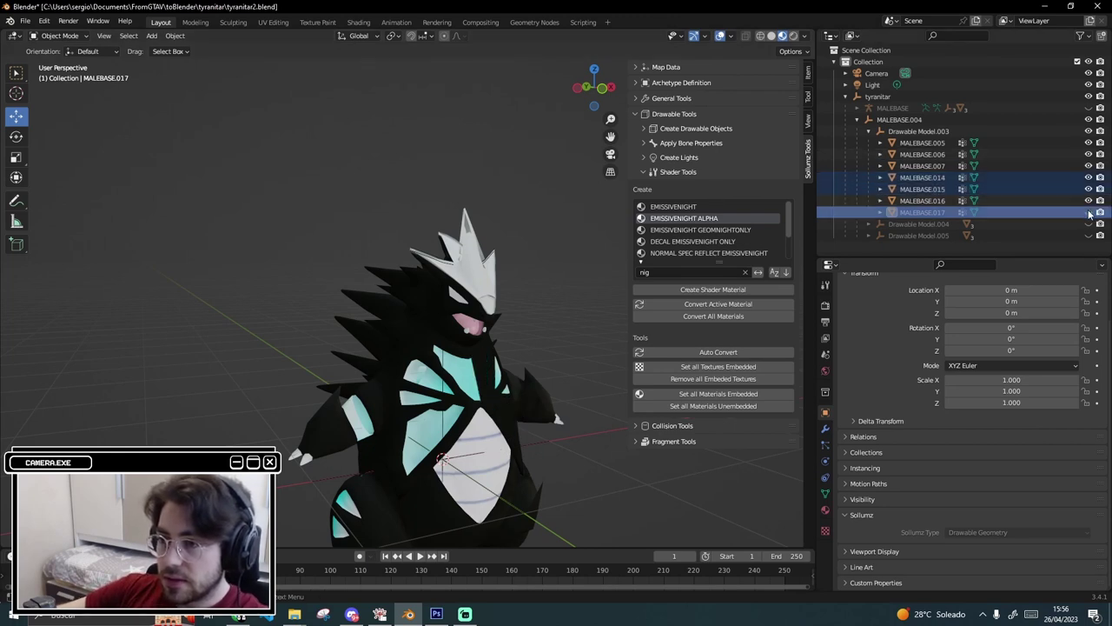
pyautogui.press('x')
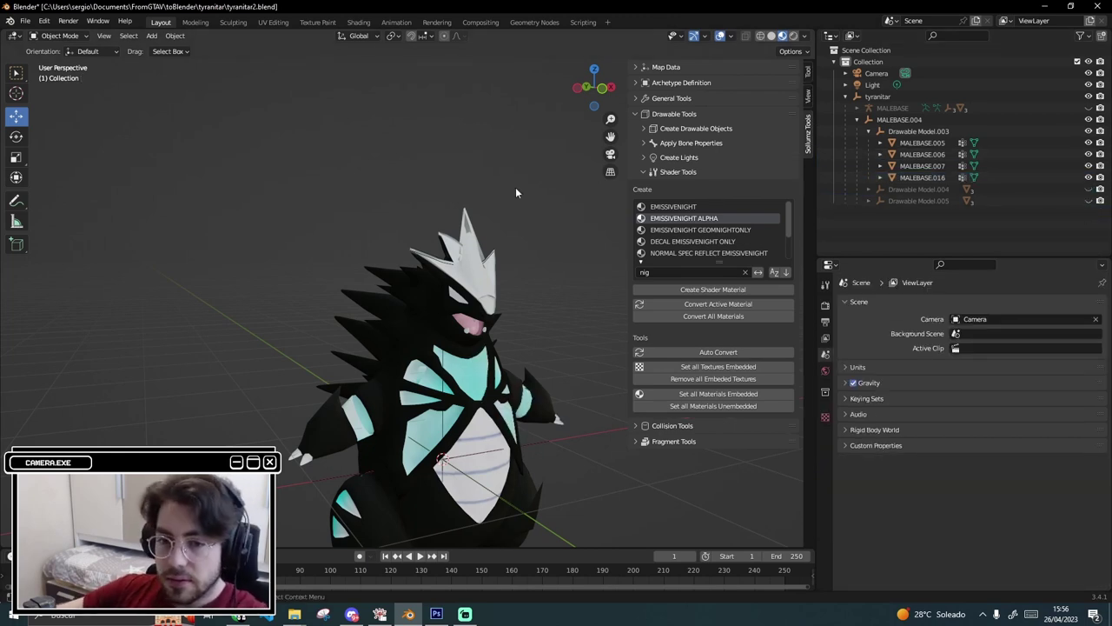
pyautogui.moveTo(524, 169)
pyautogui.mouseDown(button='middle')
pyautogui.moveTo(481, 194)
pyautogui.moveTo(526, 195)
pyautogui.moveTo(540, 181)
pyautogui.mouseUp(button='middle')
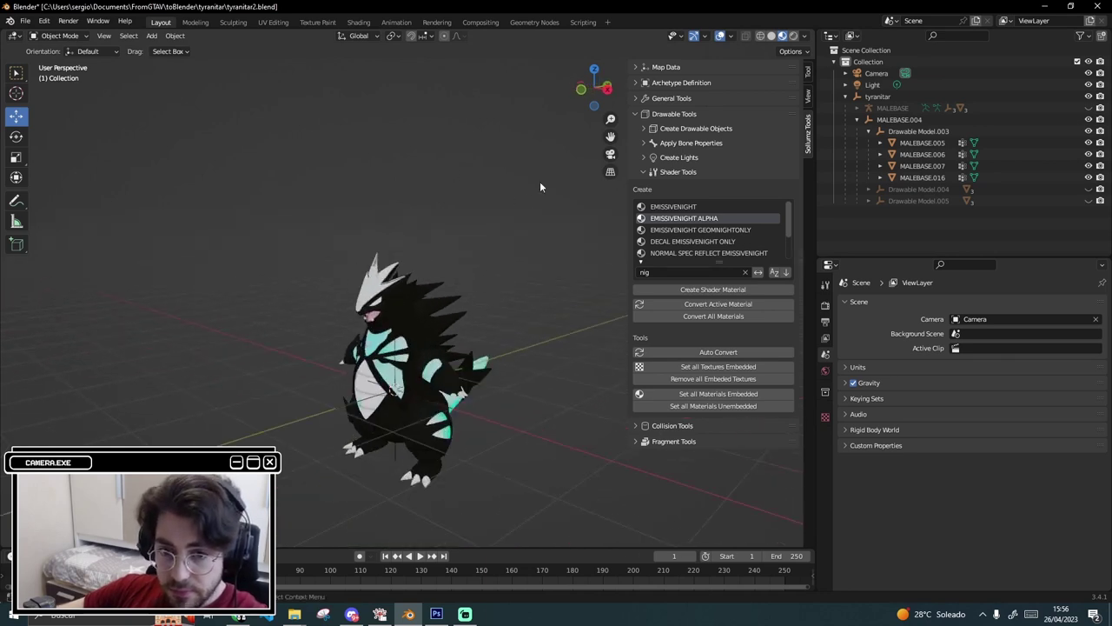
# - Hide Blender's sidebar and open tyranitar.ydd in CodeWalker to read its drawable names
pyautogui.press('n')
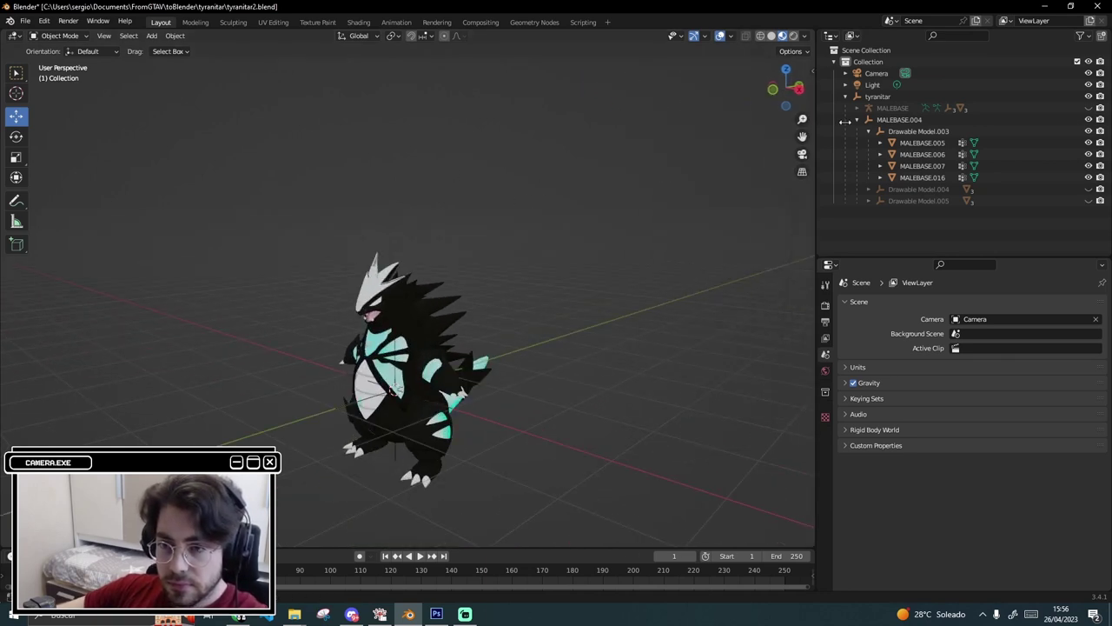
pyautogui.moveTo(608, 183)
pyautogui.mouseDown(button='middle')
pyautogui.moveTo(680, 179)
pyautogui.moveTo(618, 181)
pyautogui.moveTo(650, 226)
pyautogui.moveTo(611, 154)
pyautogui.moveTo(548, 148)
pyautogui.moveTo(550, 157)
pyautogui.mouseUp(button='middle')
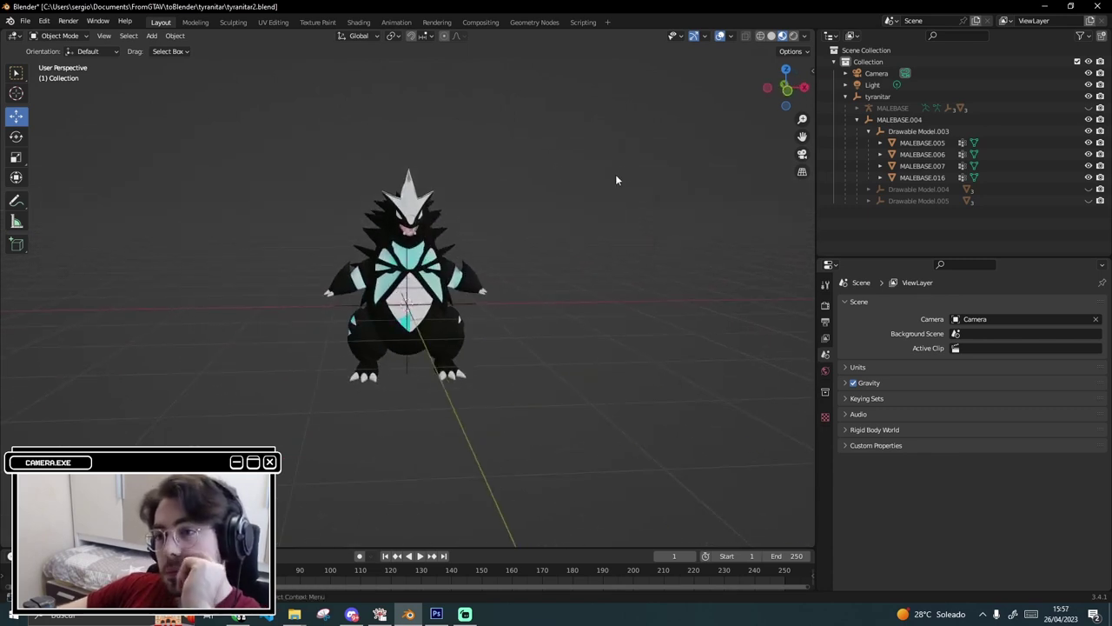
pyautogui.click(380, 614)
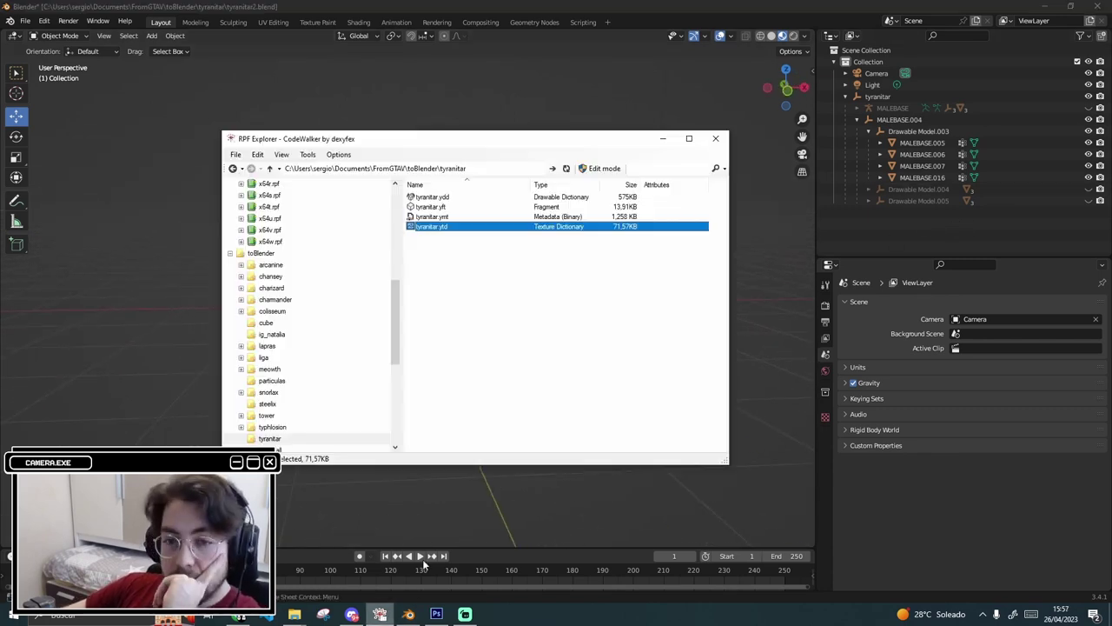
pyautogui.doubleClick(446, 198)
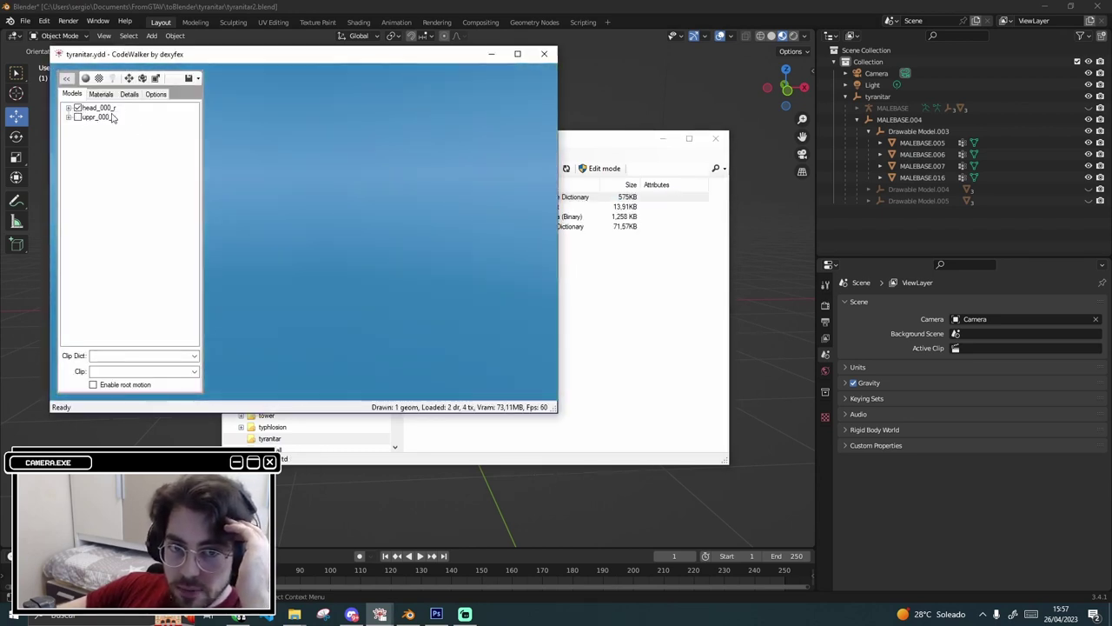
pyautogui.click(974, 107)
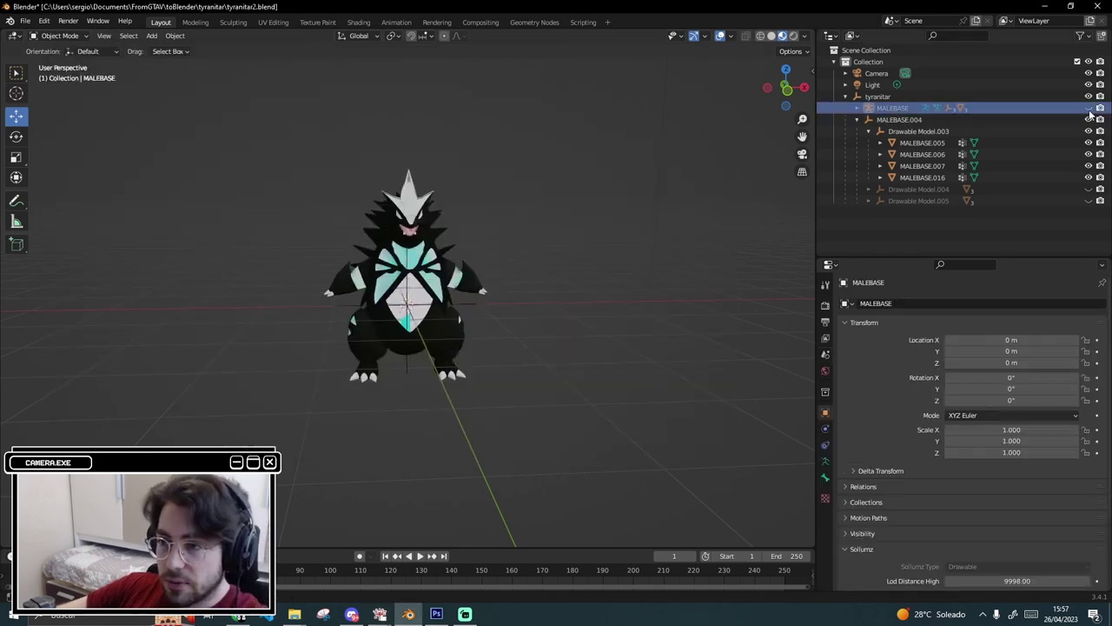
# - Rename the MALEBASE drawable to head_000_r
pyautogui.doubleClick(893, 108)
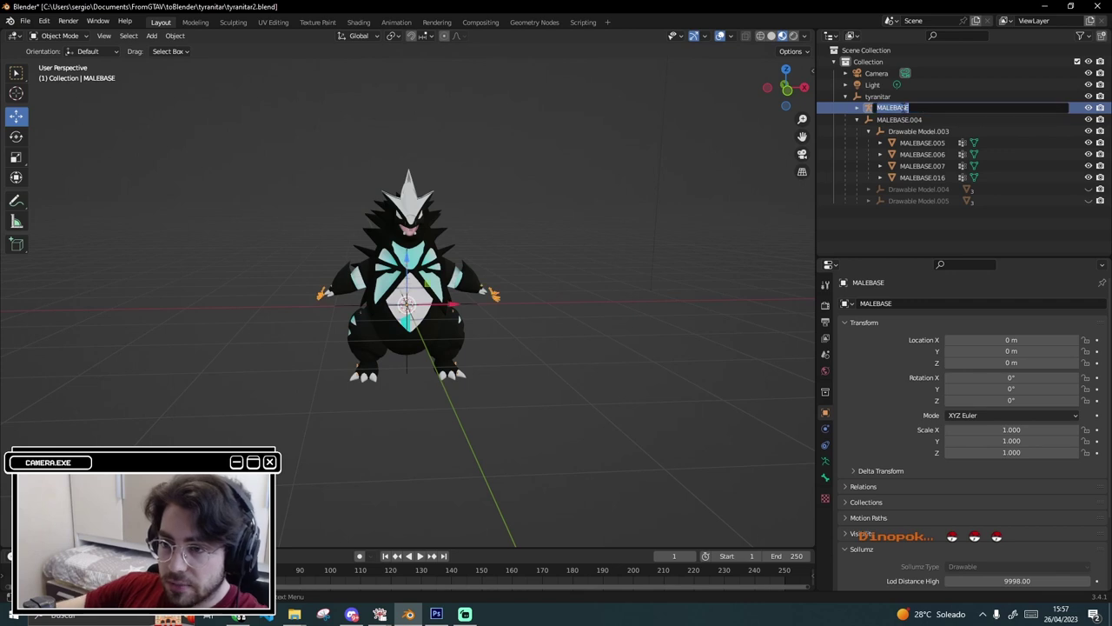
pyautogui.write('H')
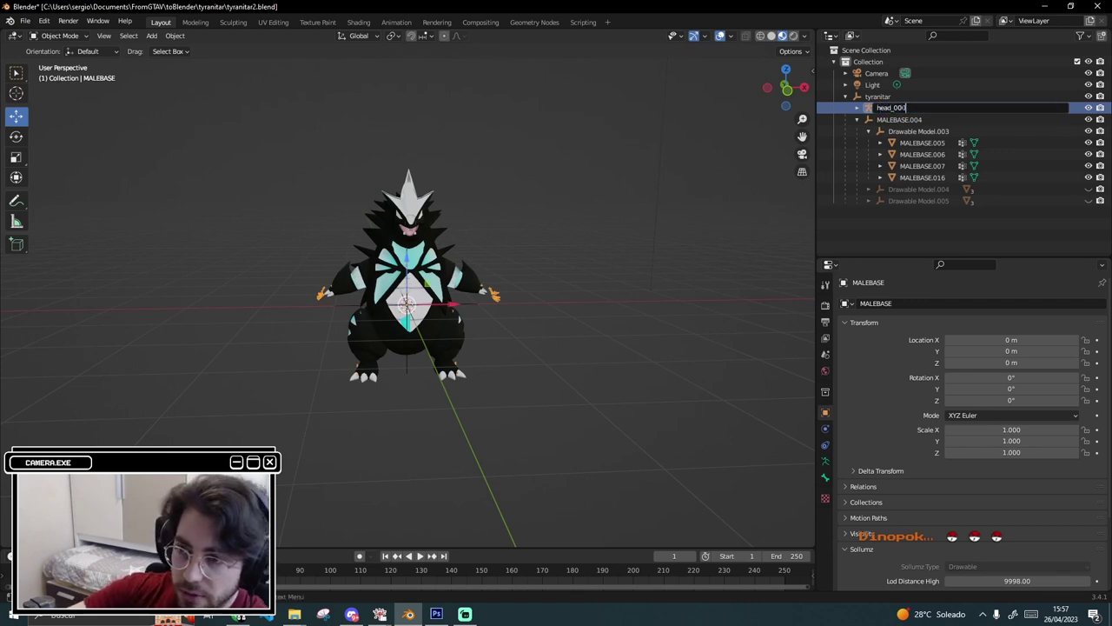
pyautogui.press('Return')
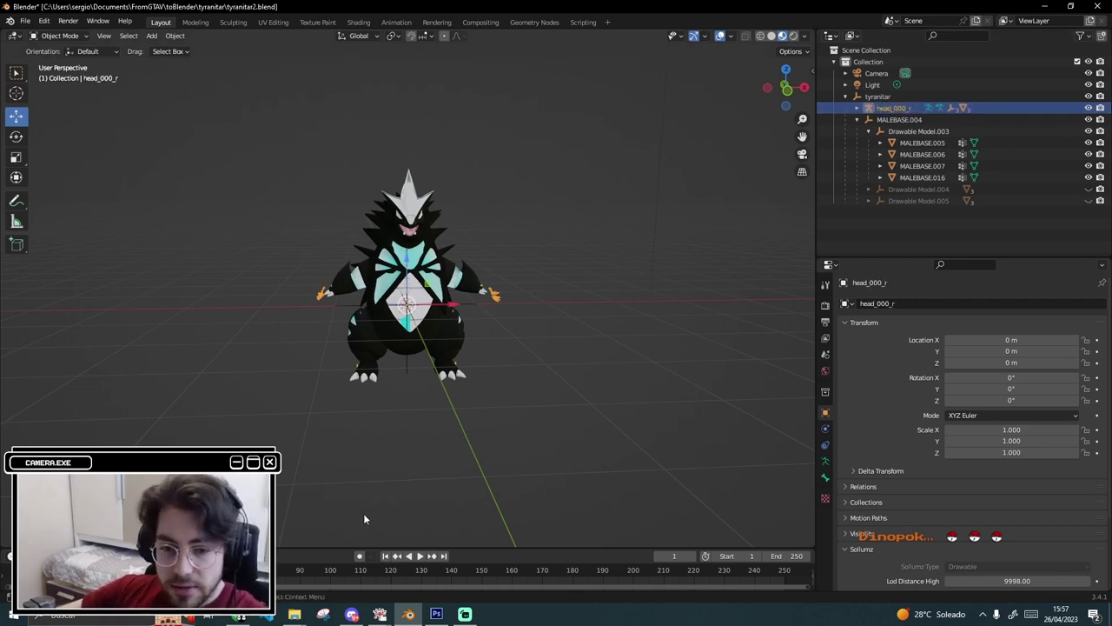
pyautogui.moveTo(380, 614)
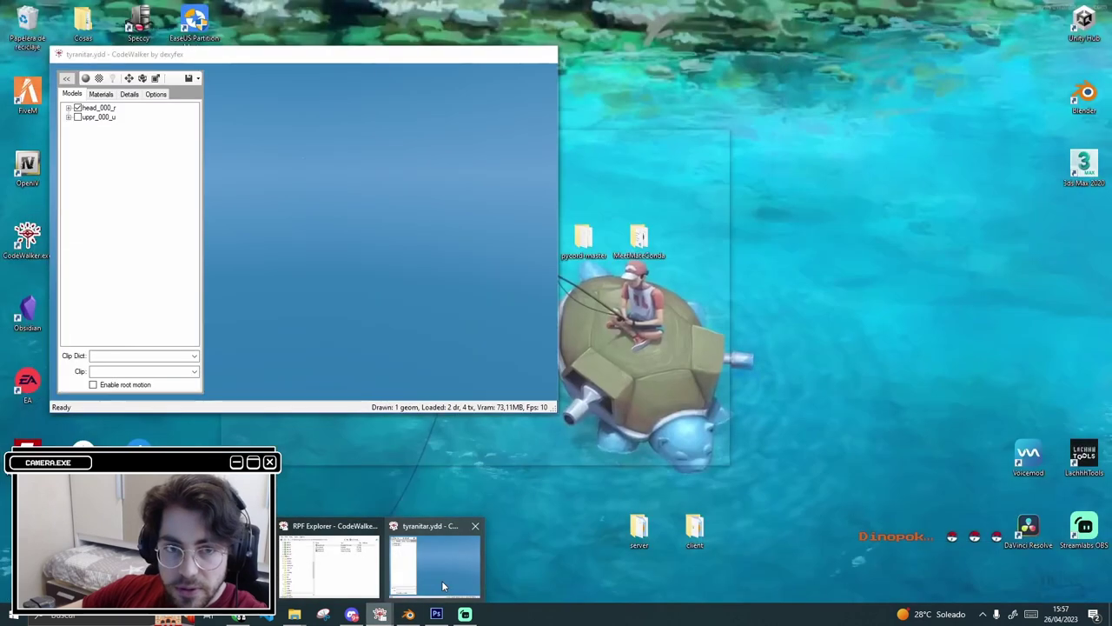
# - Check CodeWalker again, then rename MALEBASE.004 to uppr_000_u
pyautogui.click(442, 587)
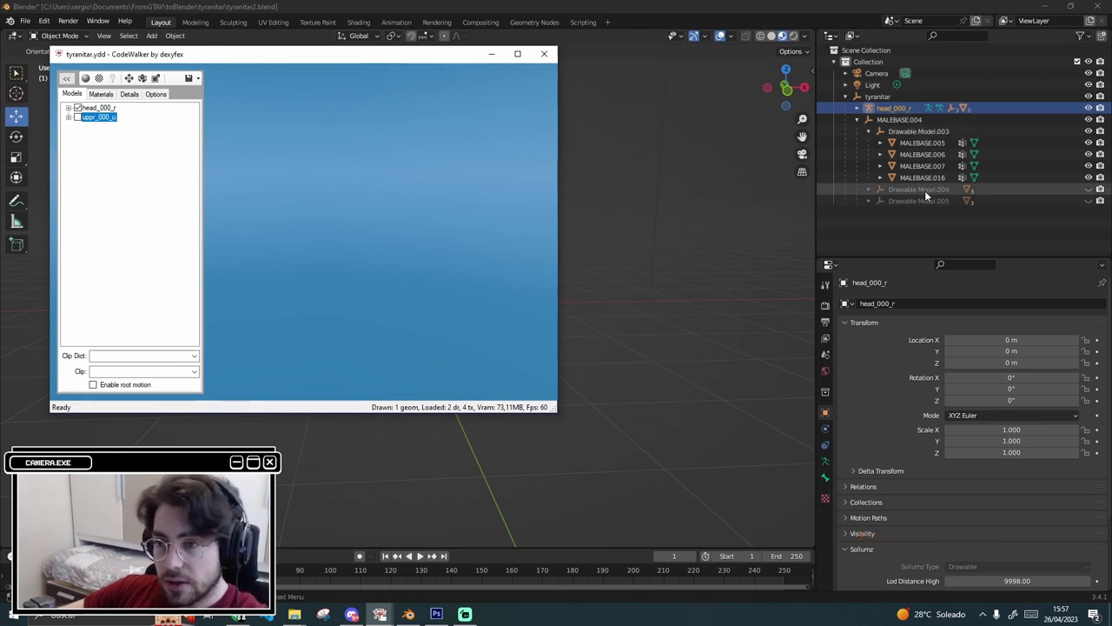
pyautogui.click(909, 124)
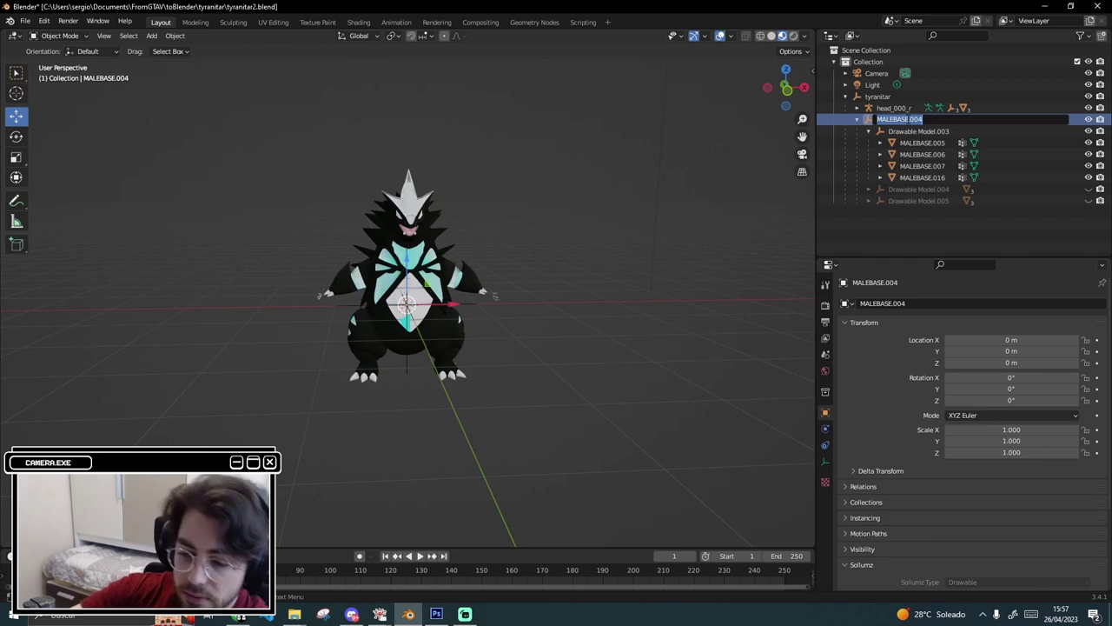
pyautogui.doubleClick(910, 120)
pyautogui.write('r_0')
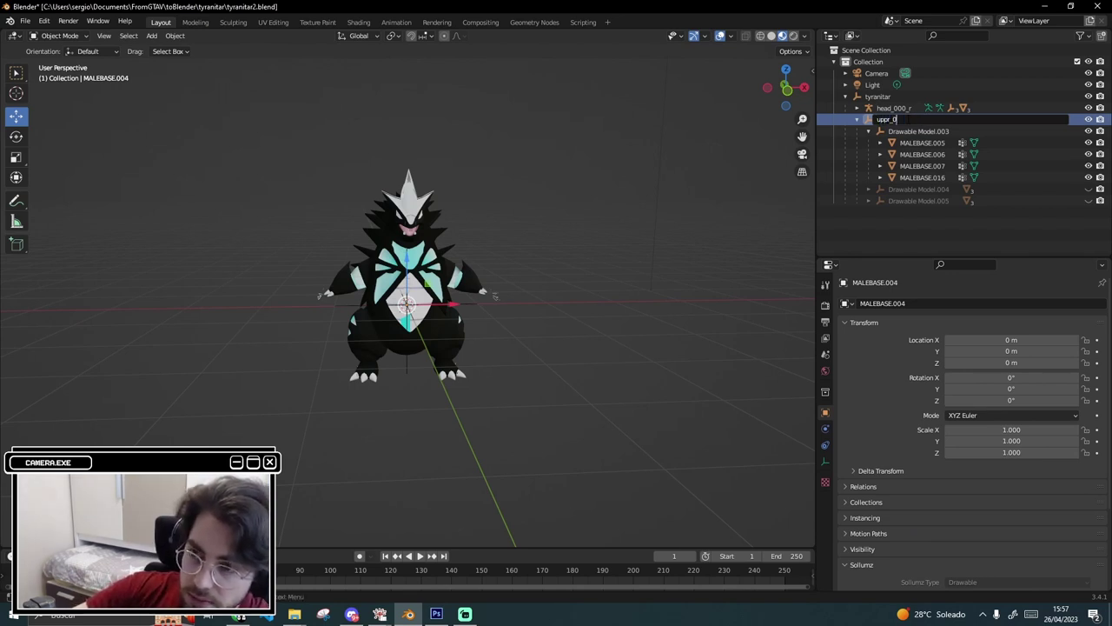
pyautogui.write('u')
pyautogui.press('Return')
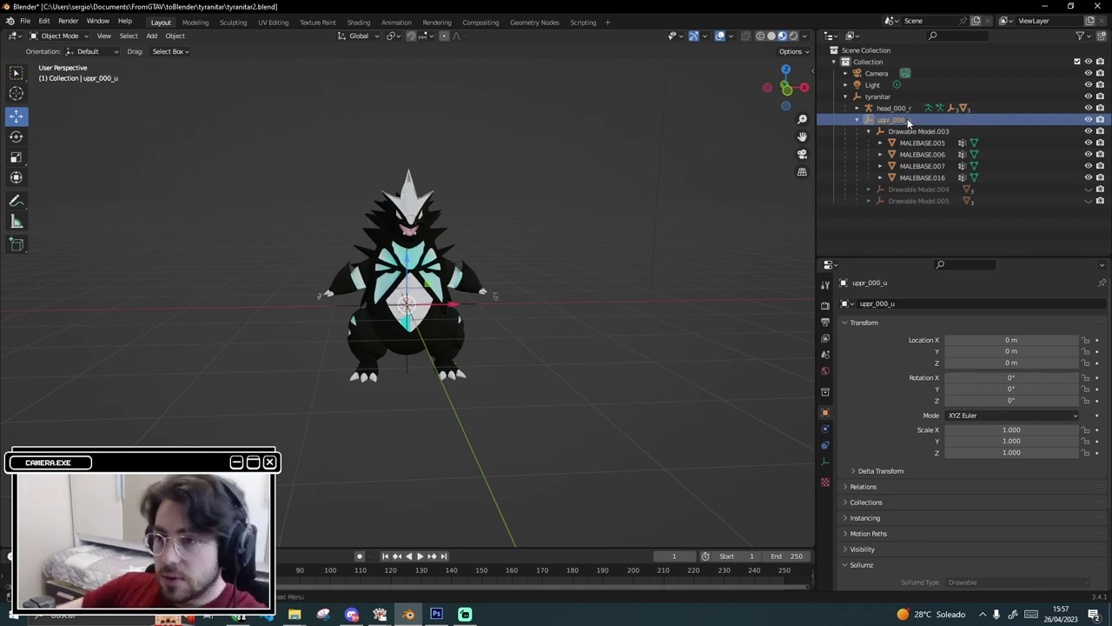
pyautogui.moveTo(601, 136); pyautogui.dragTo(764, 137, button='middle')
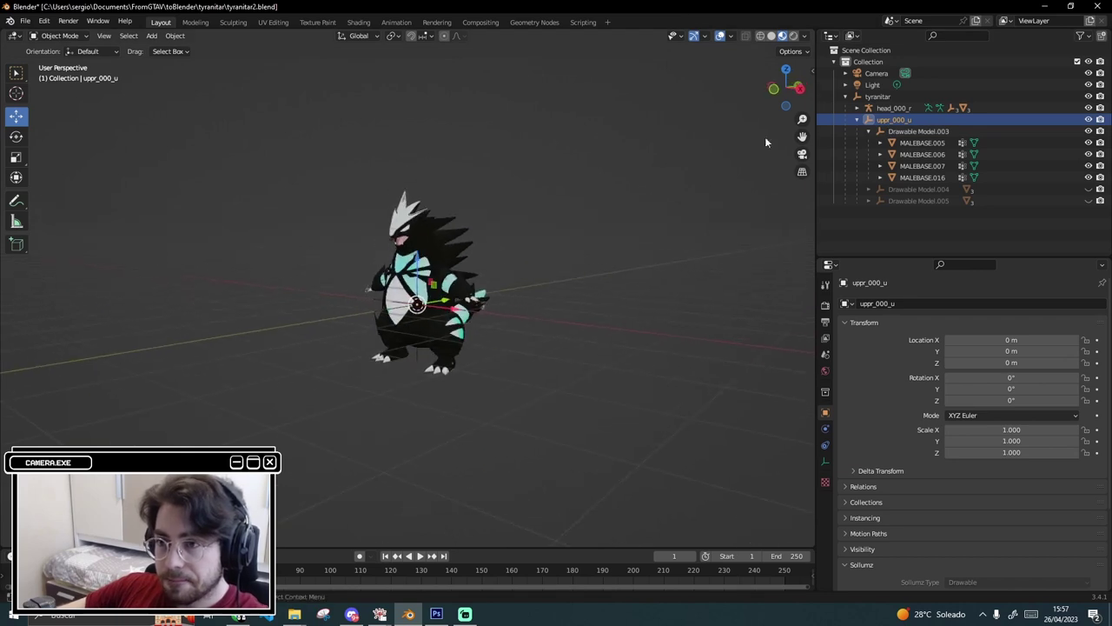
# - Collapse Drawable Model.003 and toggle visibility of Drawable Models .003, .004 and .005
pyautogui.click(890, 133)
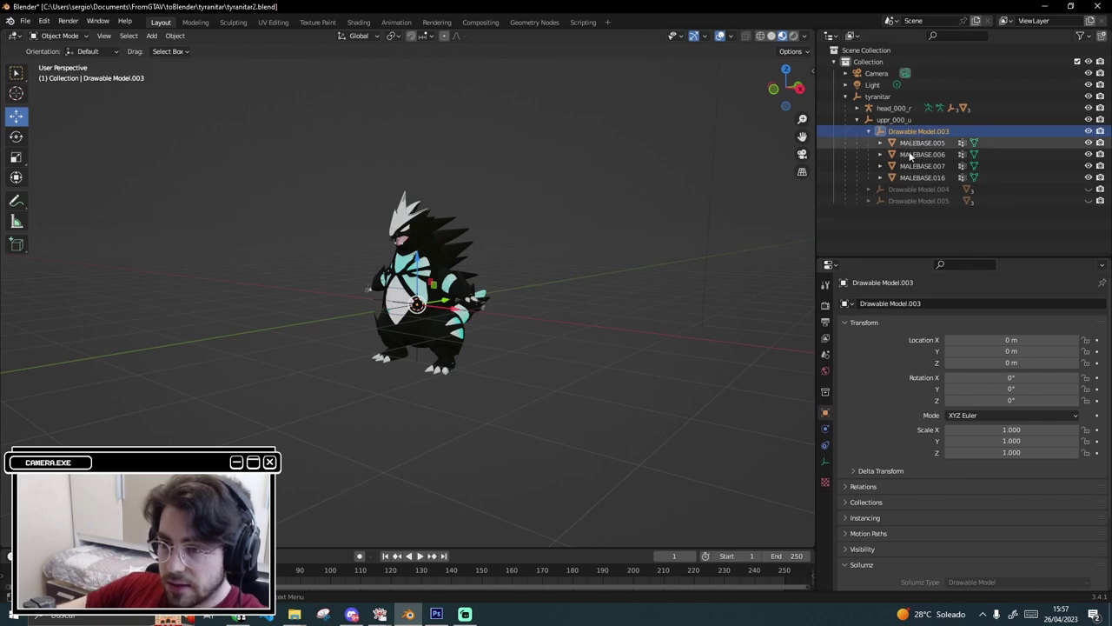
pyautogui.scroll(-2, 872, 549)
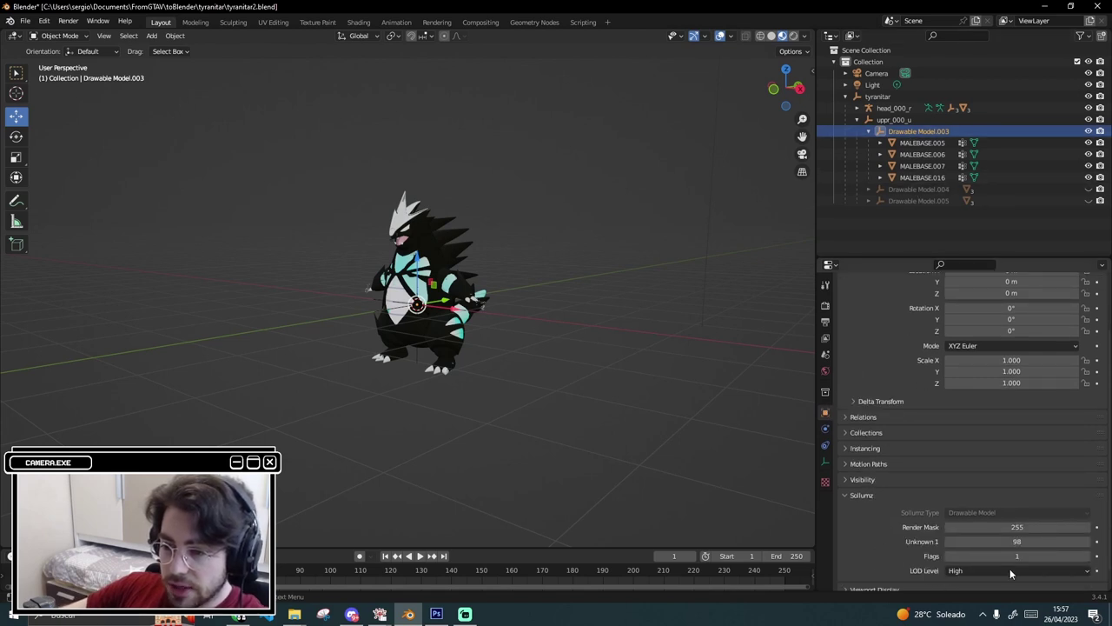
pyautogui.click(870, 131)
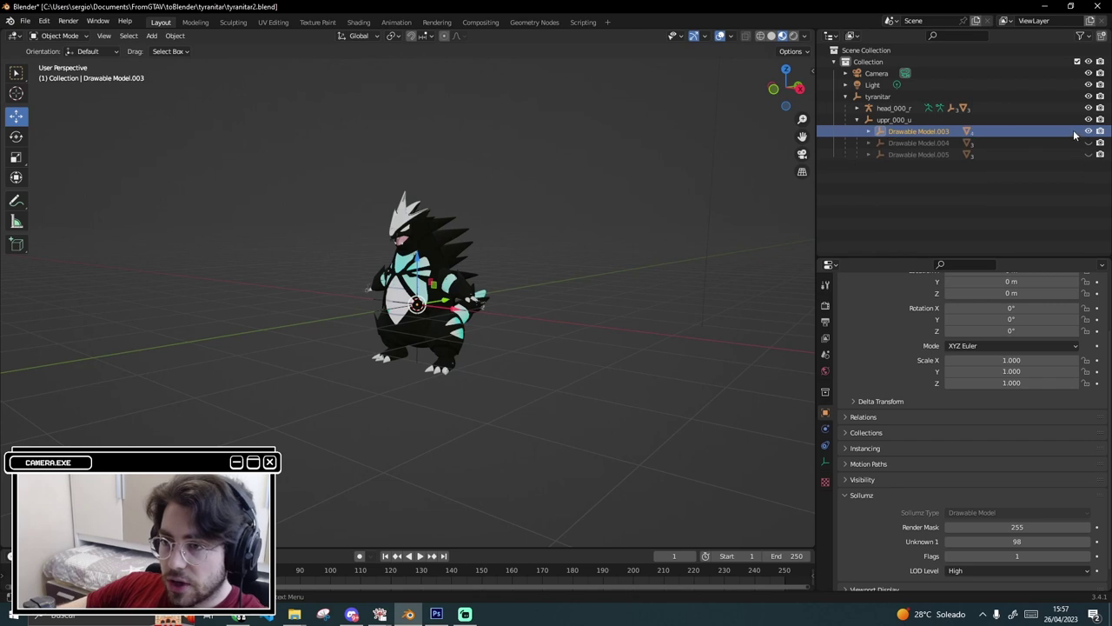
pyautogui.click(1089, 131)
pyautogui.click(1089, 142)
pyautogui.click(1089, 154)
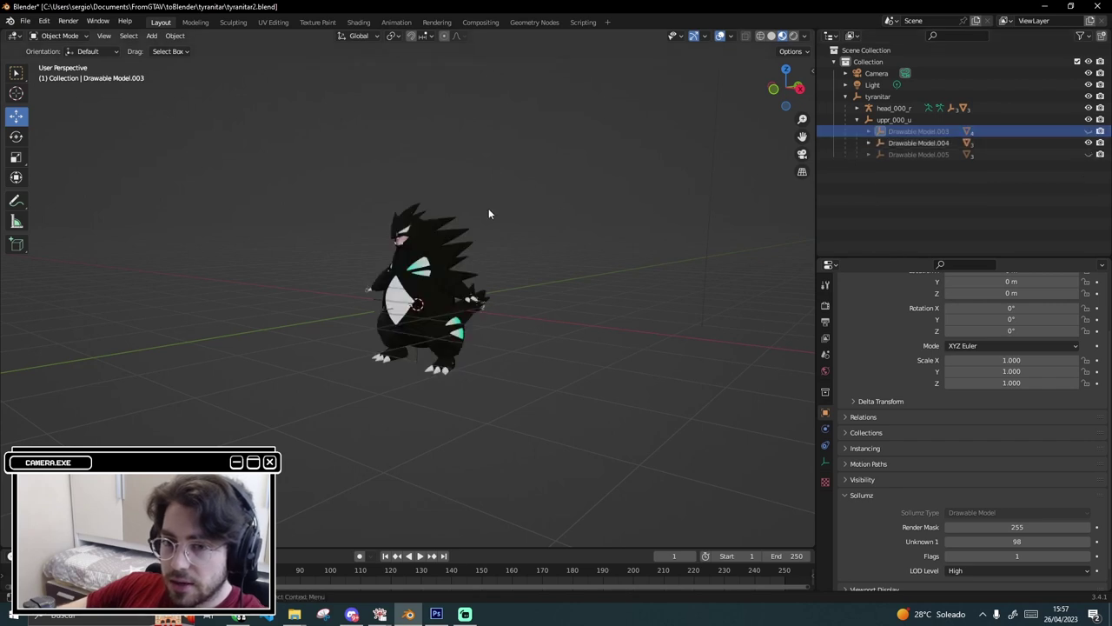
pyautogui.scroll(3, 488, 208)
pyautogui.moveTo(489, 208)
pyautogui.mouseDown(button='middle')
pyautogui.moveTo(561, 203)
pyautogui.moveTo(562, 193)
pyautogui.moveTo(638, 205)
pyautogui.moveTo(481, 194)
pyautogui.moveTo(277, 206)
pyautogui.moveTo(468, 197)
pyautogui.moveTo(587, 210)
pyautogui.mouseUp(button='middle')
# - Switch repeatedly between Drawable Model.003 and .004 to compare the meshes
pyautogui.click(1089, 143)
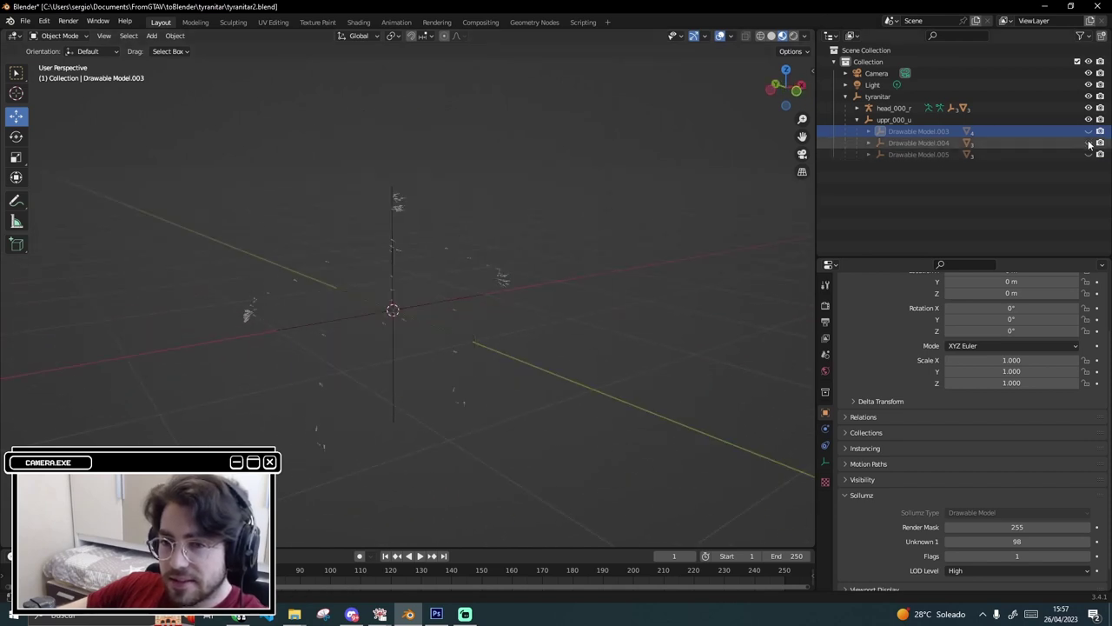
pyautogui.click(1089, 131)
pyautogui.click(1089, 130)
pyautogui.click(1089, 131)
pyautogui.click(1089, 130)
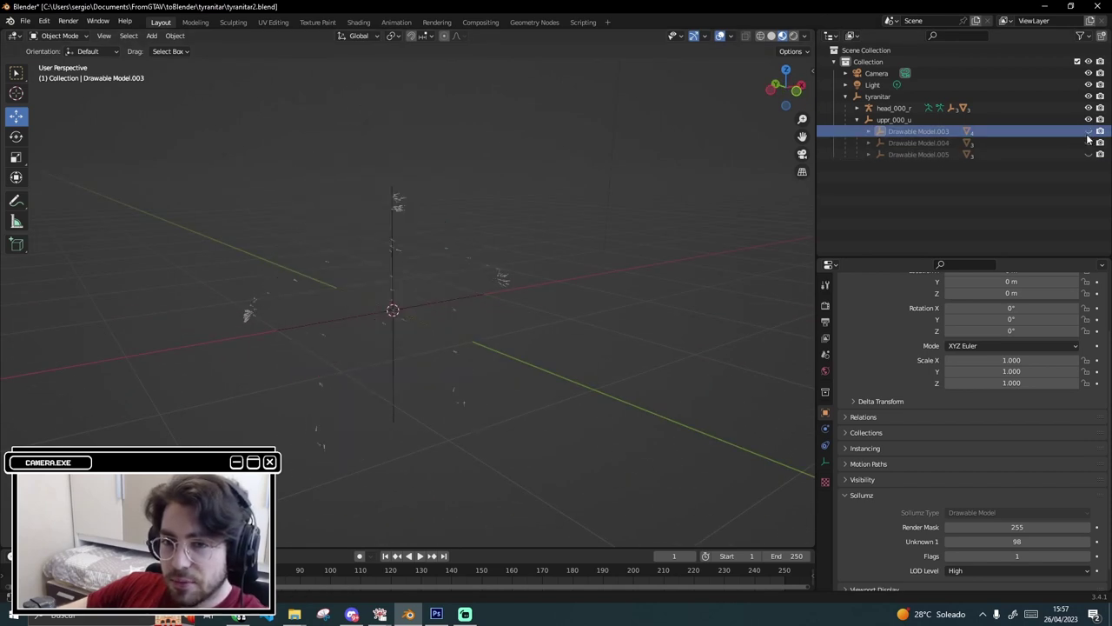
pyautogui.click(1089, 143)
pyautogui.click(1089, 130)
pyautogui.click(1089, 131)
pyautogui.click(1089, 143)
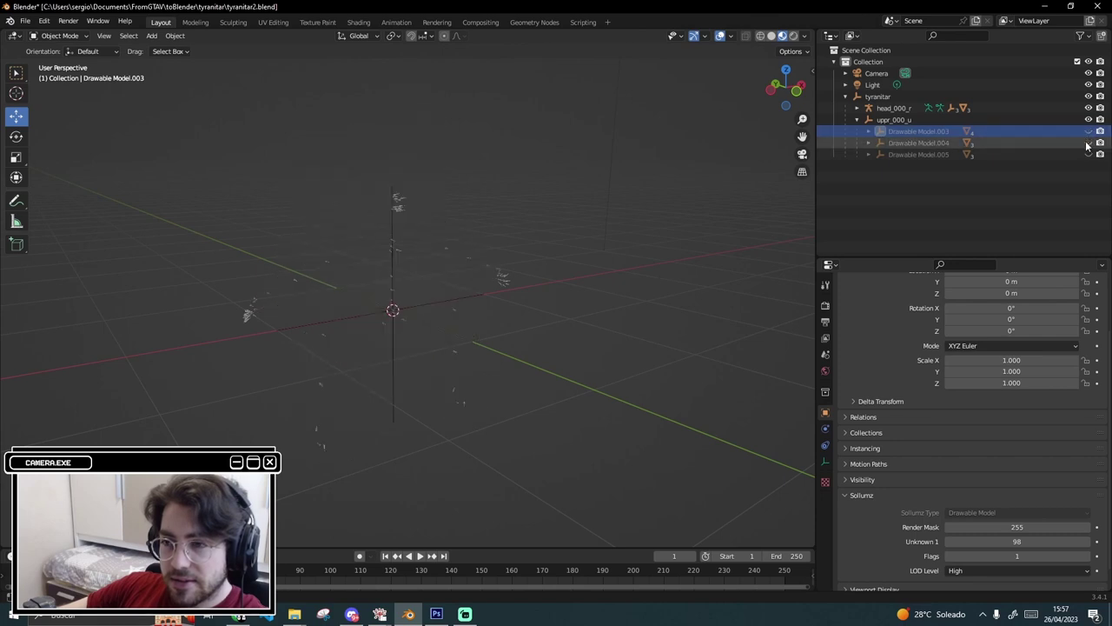
pyautogui.click(1089, 143)
# - Compare .003 and .004 from front and left views, ending with .004 shown
pyautogui.moveTo(361, 138)
pyautogui.mouseDown(button='middle')
pyautogui.moveTo(458, 125)
pyautogui.moveTo(379, 117)
pyautogui.moveTo(217, 143)
pyautogui.moveTo(79, 149)
pyautogui.moveTo(770, 137)
pyautogui.moveTo(309, 190)
pyautogui.mouseUp(button='middle')
pyautogui.moveTo(445, 178); pyautogui.dragTo(382, 178, button='middle')
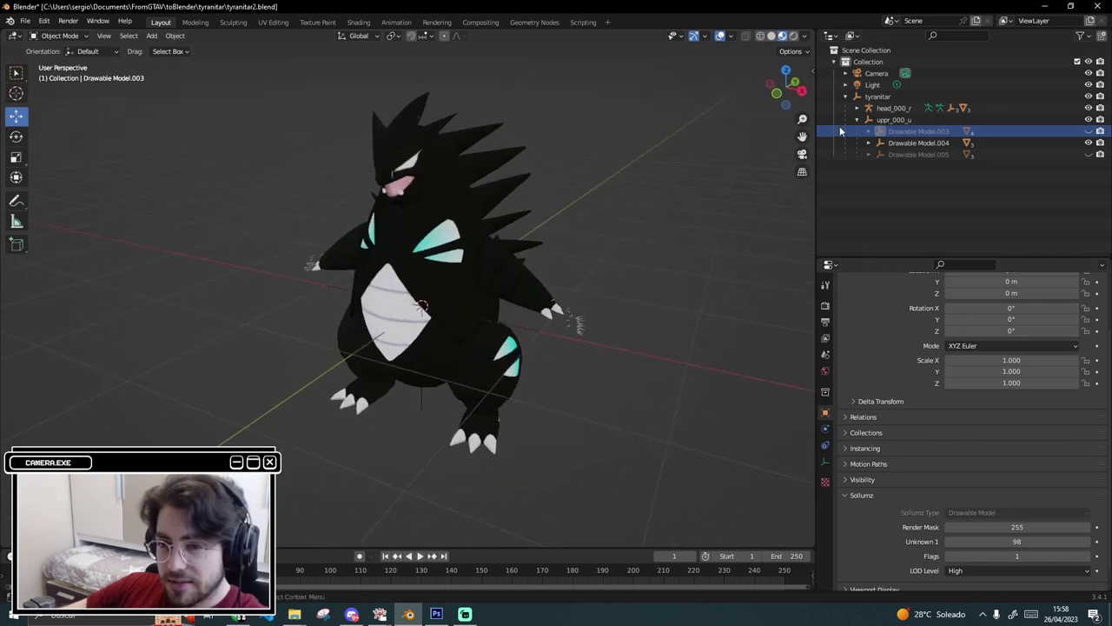
pyautogui.click(1089, 143)
pyautogui.click(1089, 130)
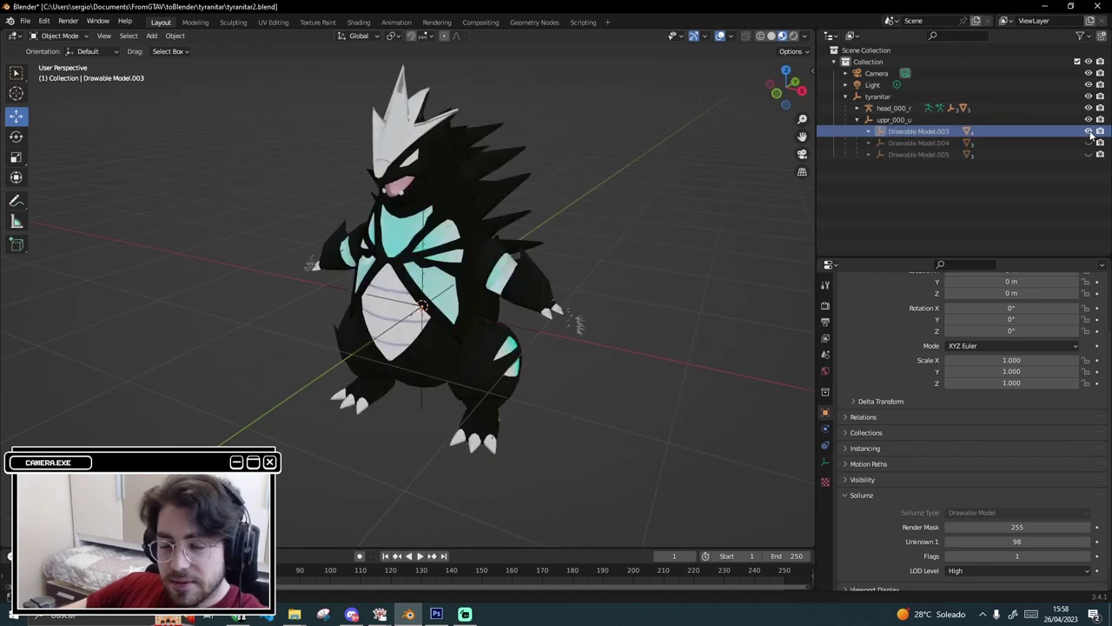
pyautogui.moveTo(483, 154)
pyautogui.mouseDown(button='middle')
pyautogui.moveTo(570, 137)
pyautogui.moveTo(656, 141)
pyautogui.moveTo(448, 141)
pyautogui.mouseUp(button='middle')
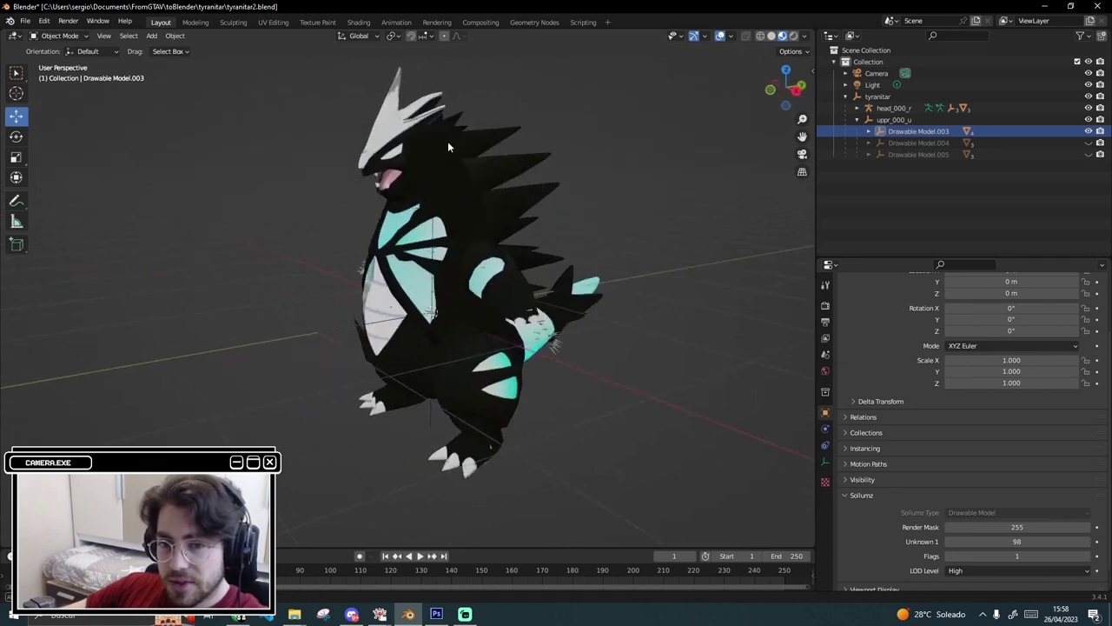
pyautogui.click(1089, 131)
pyautogui.click(1089, 142)
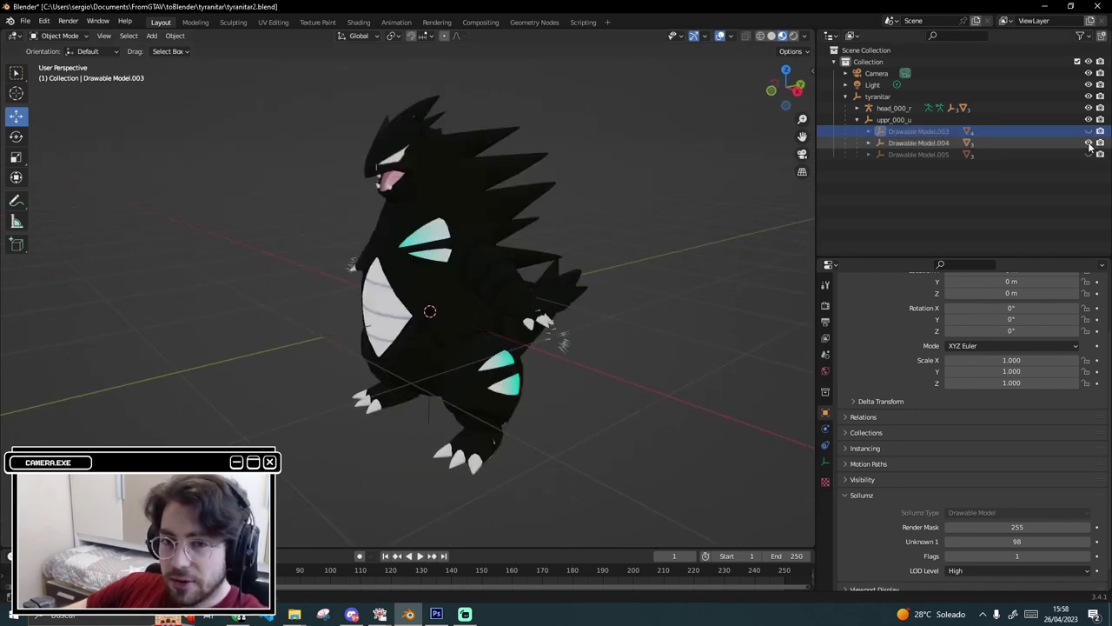
pyautogui.moveTo(450, 251)
pyautogui.mouseDown(button='middle')
pyautogui.moveTo(551, 208)
pyautogui.moveTo(461, 187)
pyautogui.moveTo(423, 215)
pyautogui.moveTo(435, 230)
pyautogui.moveTo(464, 217)
pyautogui.moveTo(422, 168)
pyautogui.moveTo(574, 148)
pyautogui.mouseUp(button='middle')
pyautogui.scroll(5, 461, 187)
# - Select Drawable Model.004 and briefly hide it to check the body mesh
pyautogui.click(1023, 144)
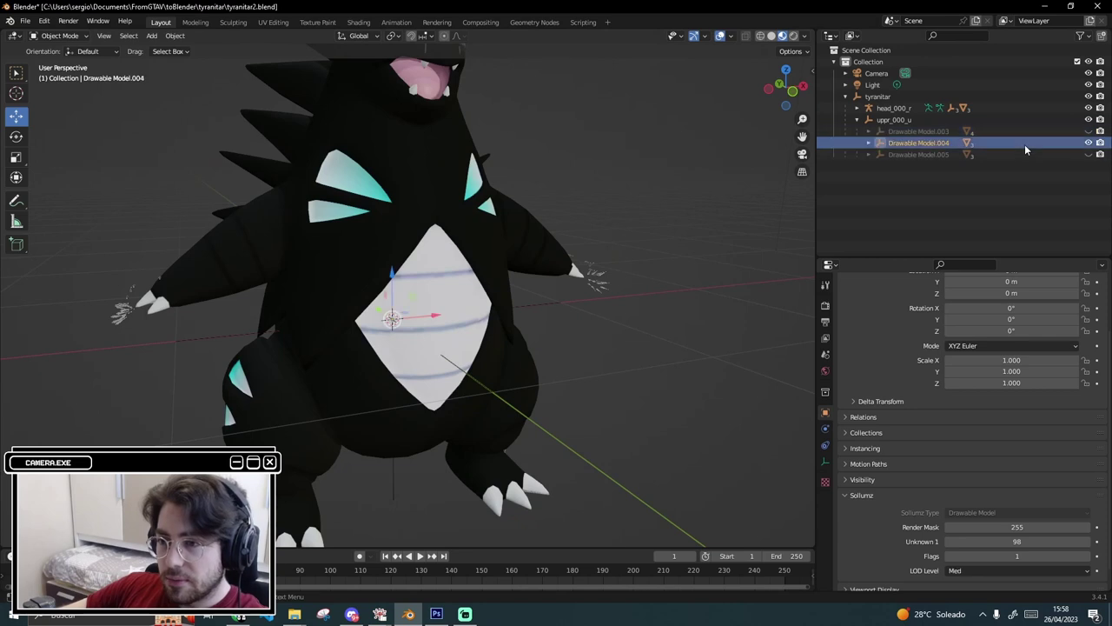
pyautogui.click(1088, 143)
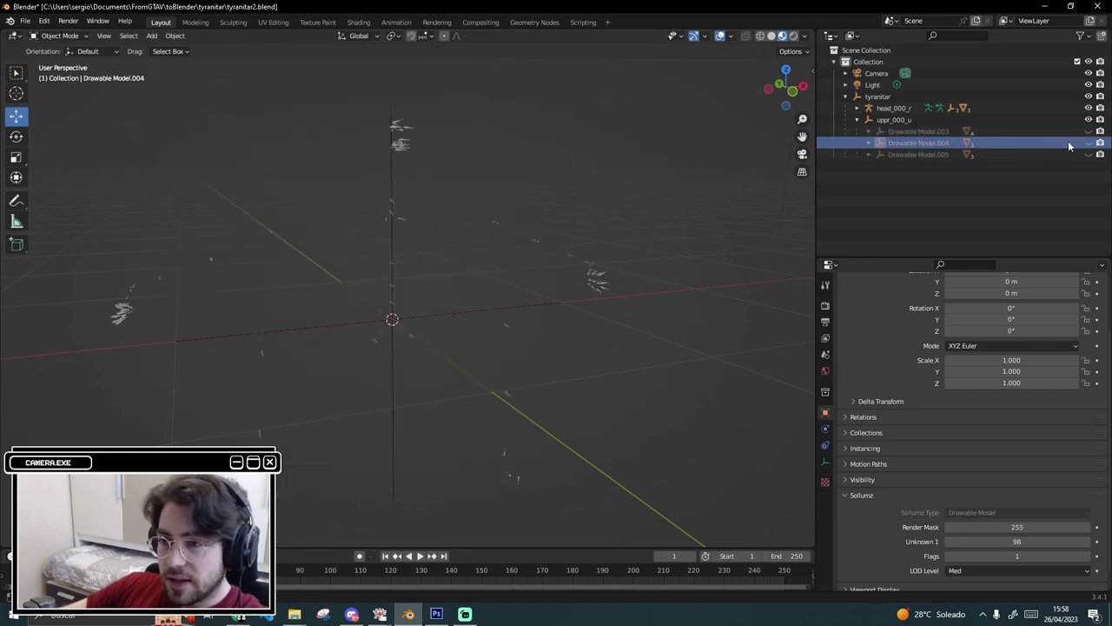
pyautogui.click(1088, 143)
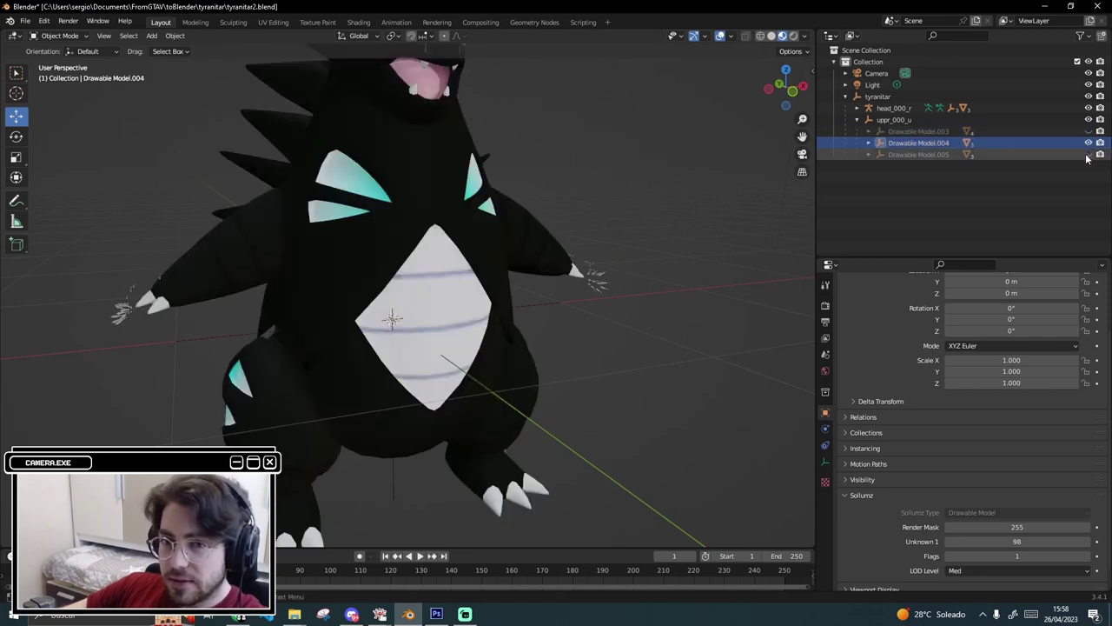
pyautogui.scroll(-1, 1012, 534)
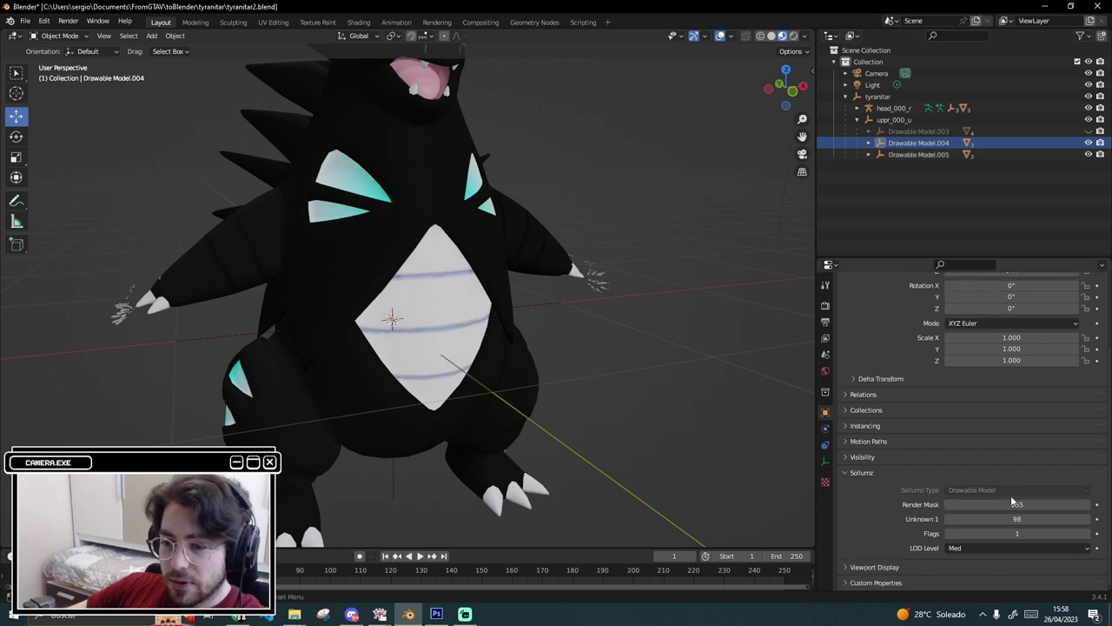
# - Delete Drawable Model.004 and .005 and unhide Drawable Model.003
pyautogui.rightClick(892, 156)
pyautogui.click(883, 171)
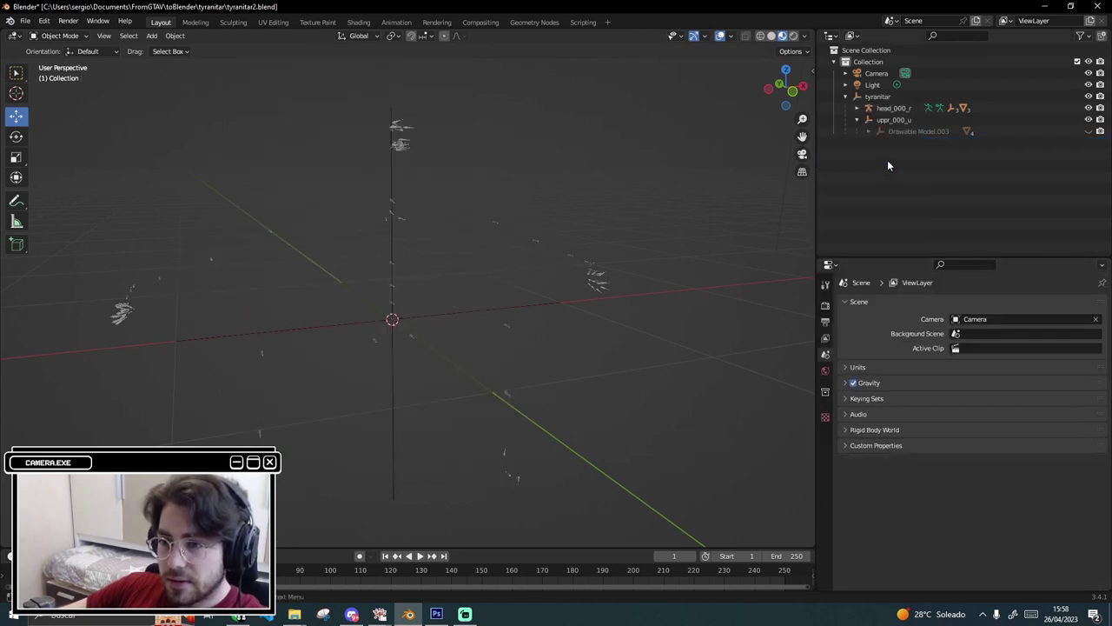
pyautogui.click(1086, 132)
pyautogui.rightClick(1014, 132)
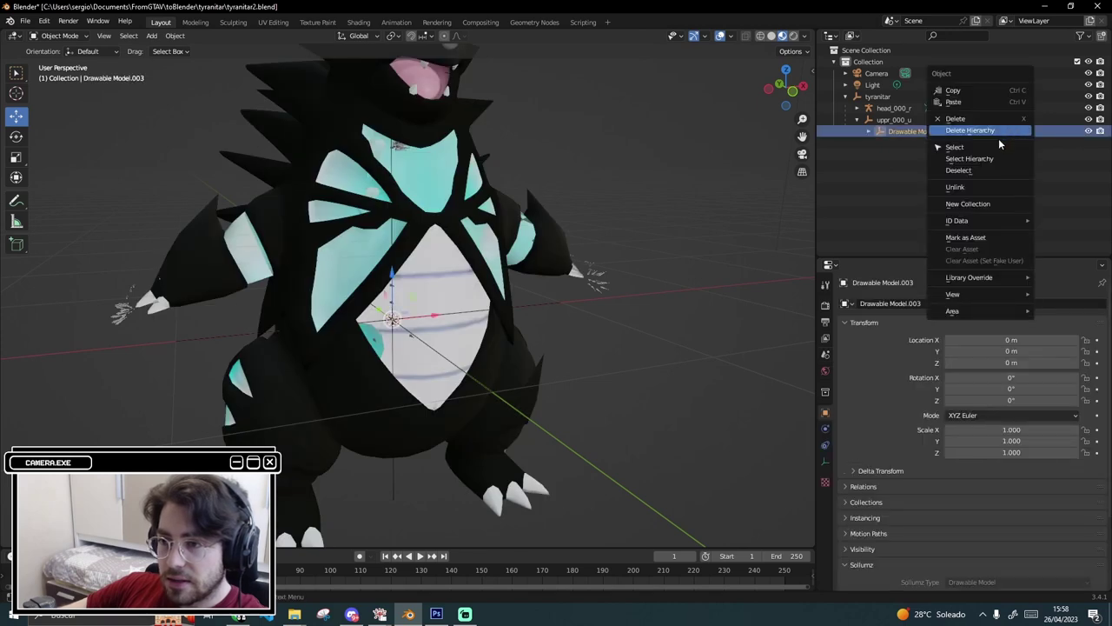
pyautogui.click(869, 130)
pyautogui.rightClick(904, 132)
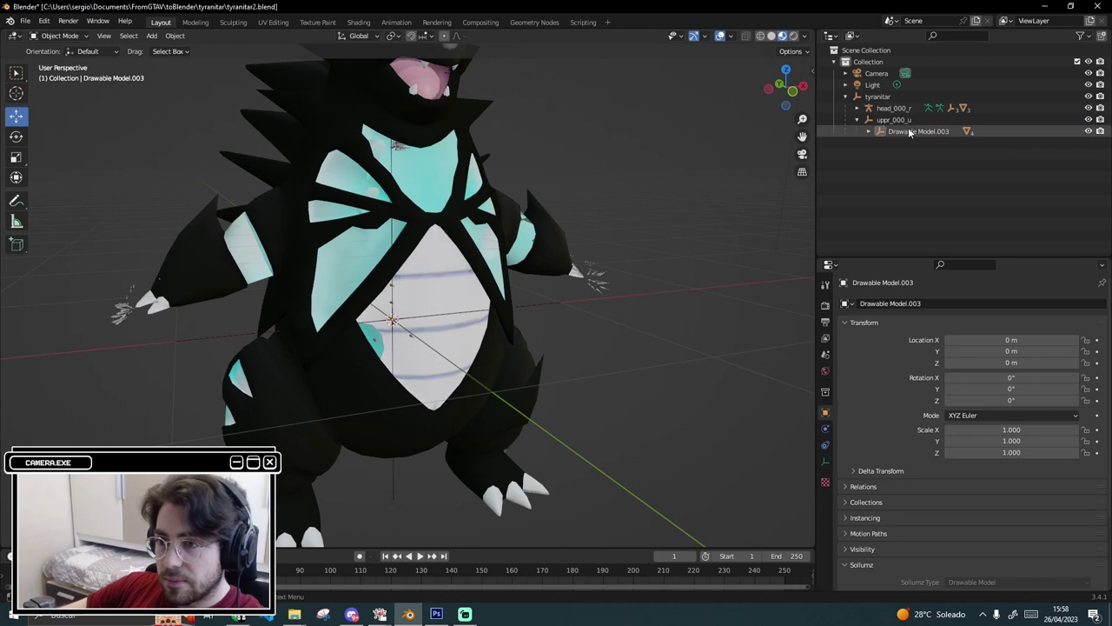
# - Clear Drawable Model.003's parent and paste Drawable Model.004 and .005 back in
pyautogui.hotkey('ctrl', 'c')
pyautogui.rightClick(913, 133)
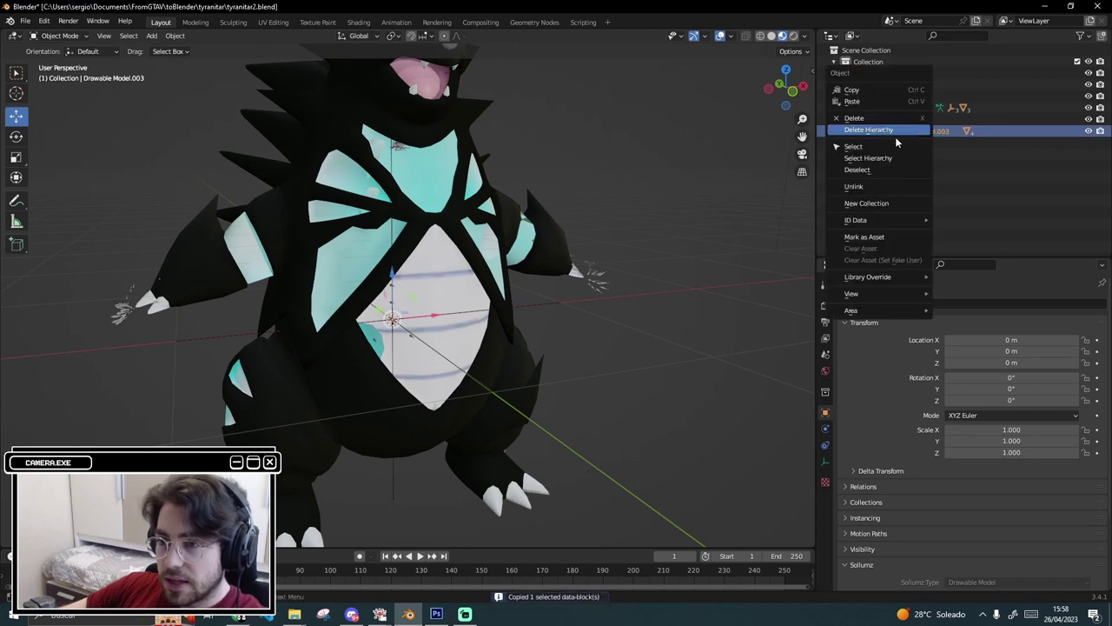
pyautogui.rightClick(693, 223)
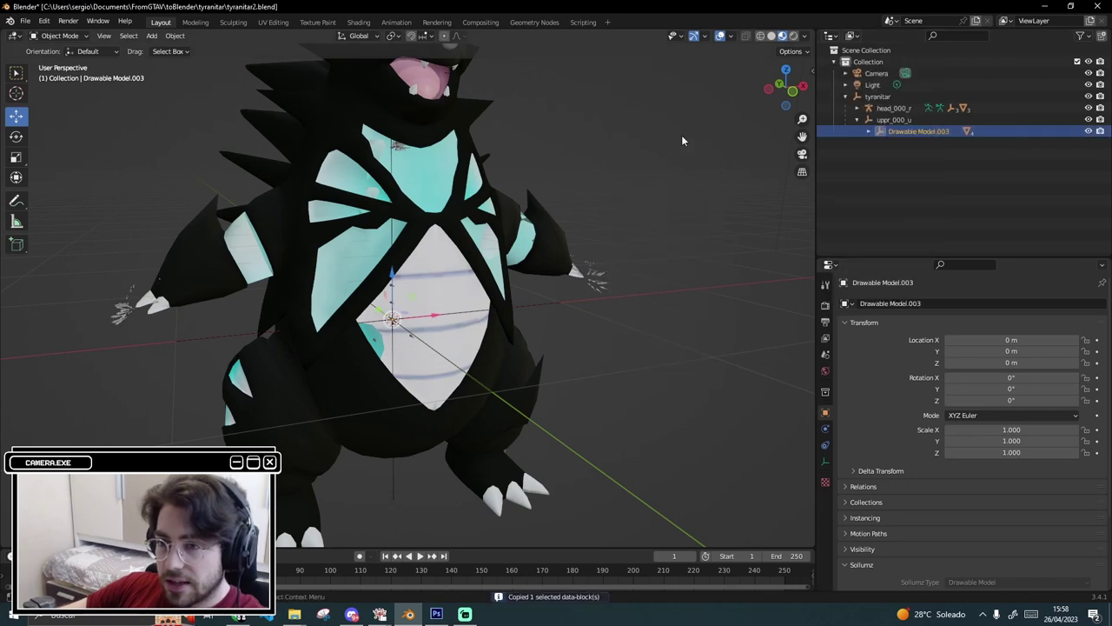
pyautogui.rightClick(575, 232)
pyautogui.moveTo(521, 346)
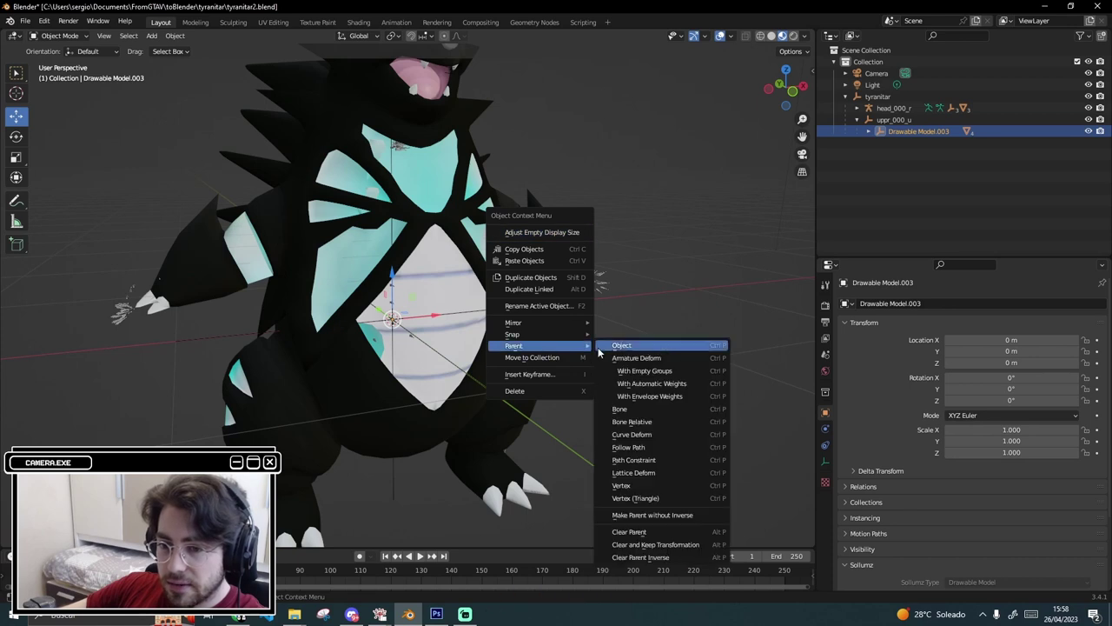
pyautogui.click(647, 535)
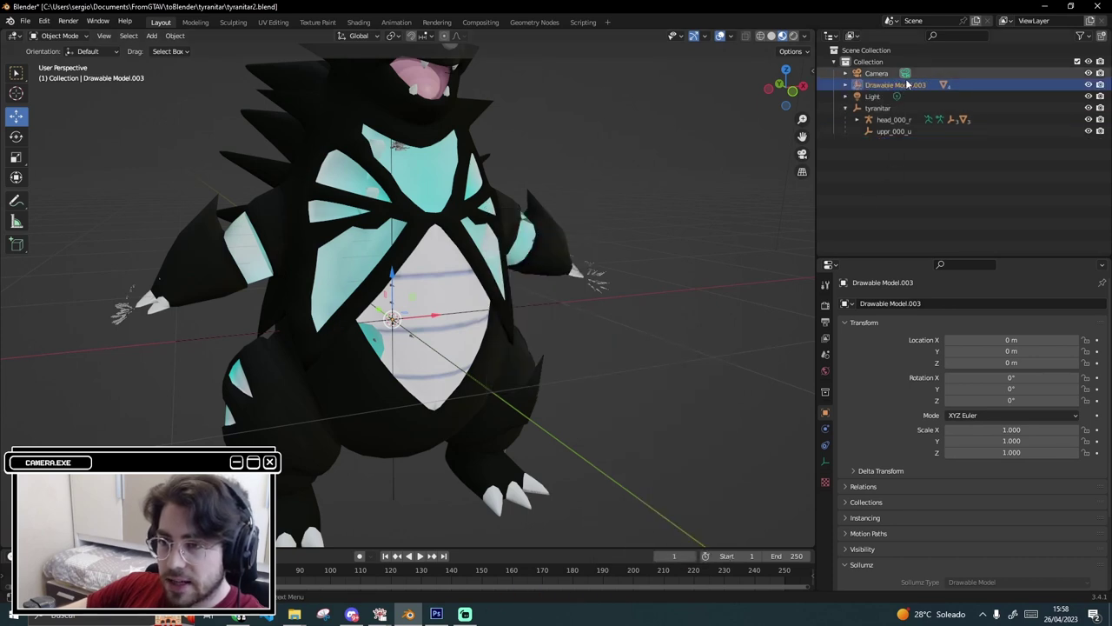
pyautogui.hotkey('ctrl', 'c')
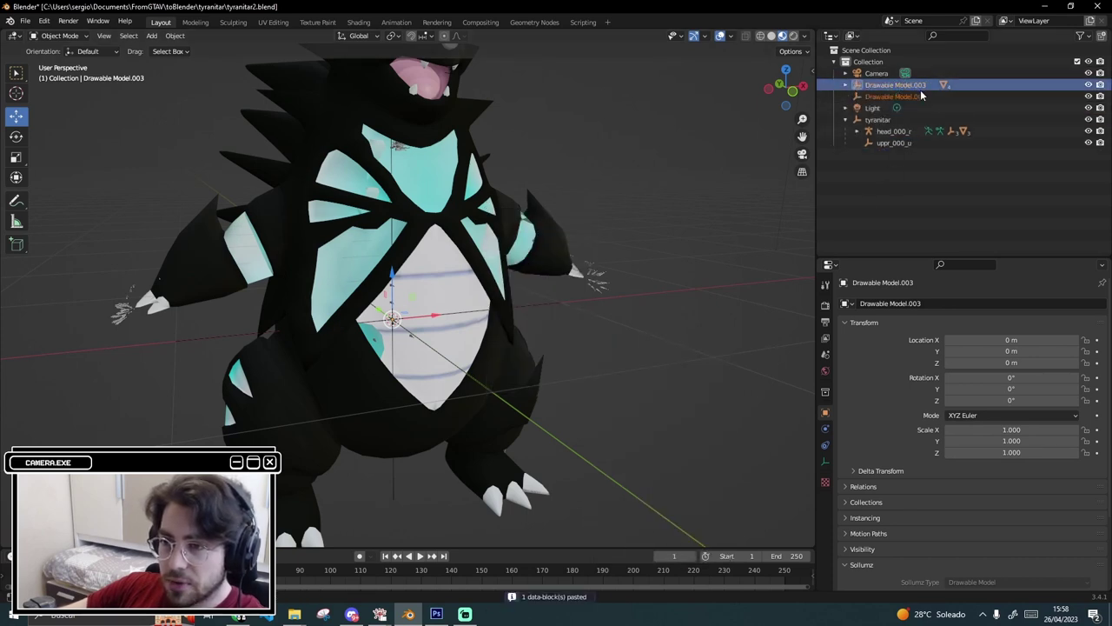
pyautogui.hotkey('ctrl', 'v')
pyautogui.hotkey('ctrl', 'v')
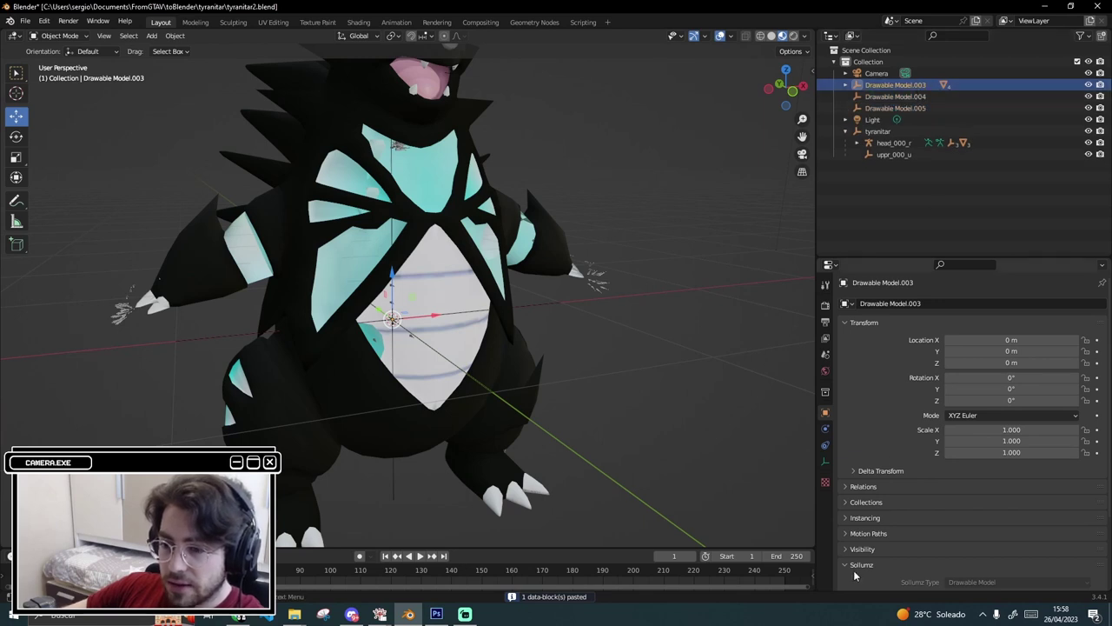
# - Set Drawable Model.005's Sollumz LOD Level to Low
pyautogui.scroll(-3, 860, 565)
pyautogui.click(896, 96)
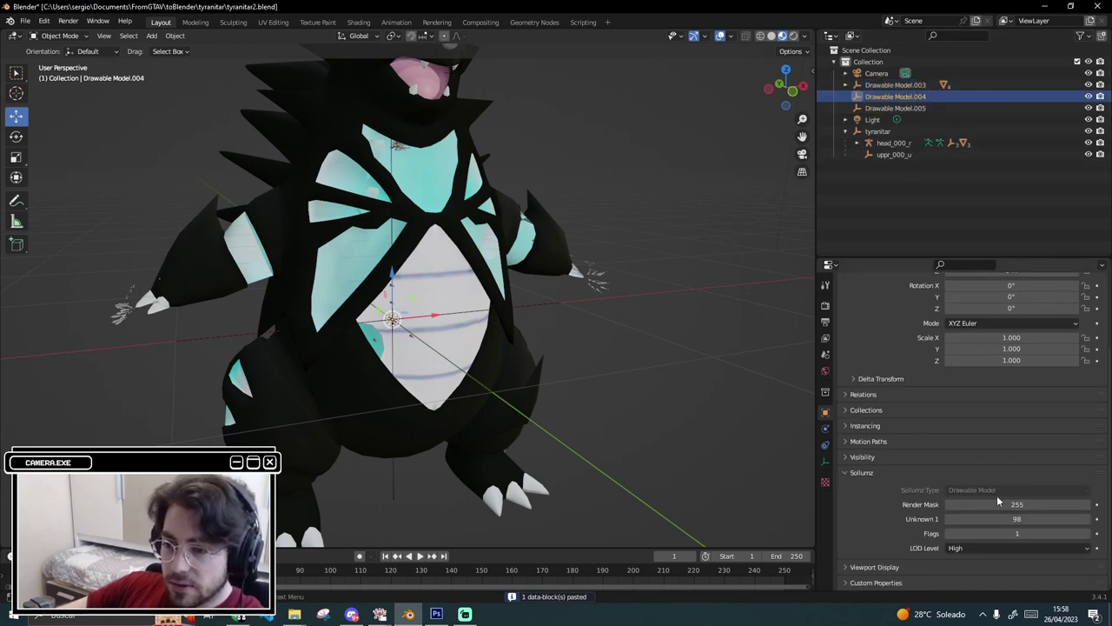
pyautogui.click(1001, 545)
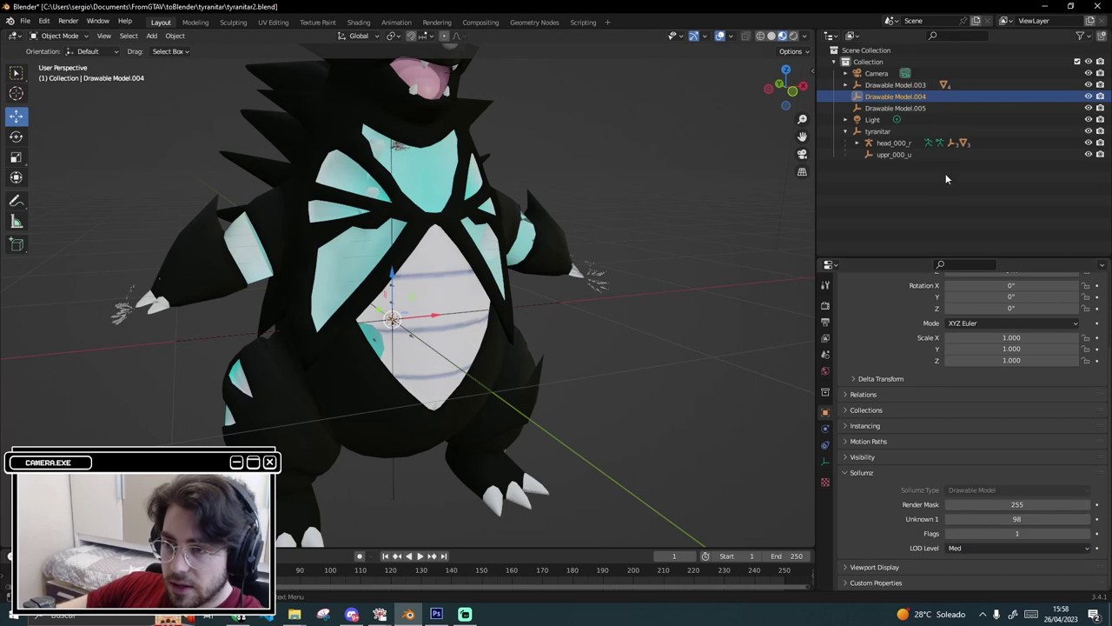
pyautogui.click(895, 107)
pyautogui.click(965, 548)
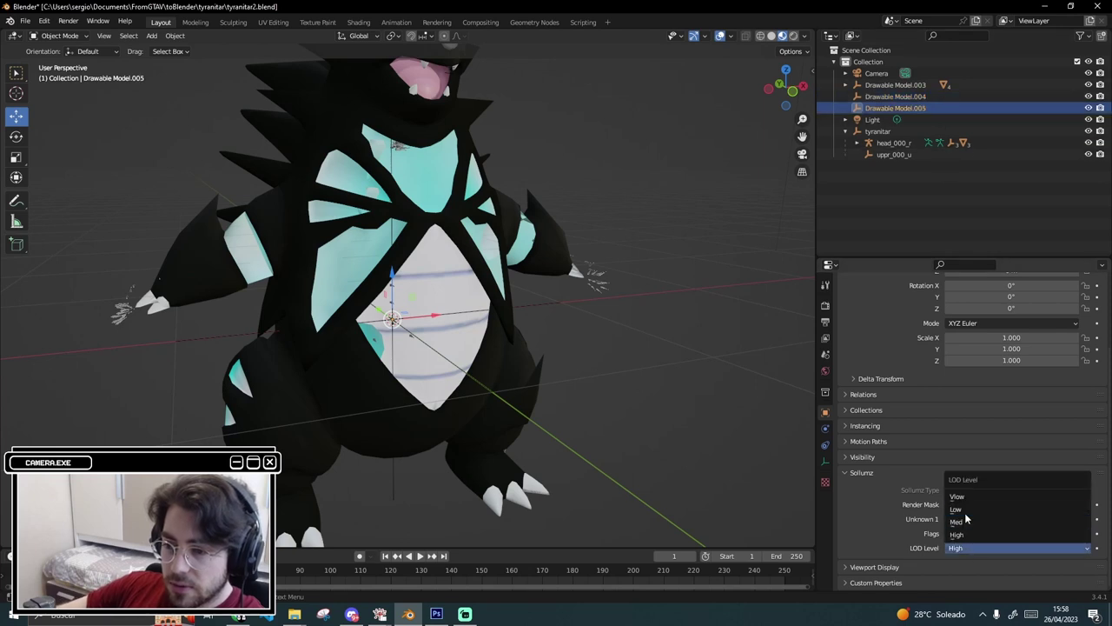
pyautogui.click(966, 518)
# - Parent Drawable Model.003, .004 and .005 under uppr_000_u
pyautogui.keyDown('shift'); pyautogui.click(895, 85); pyautogui.keyUp('shift')
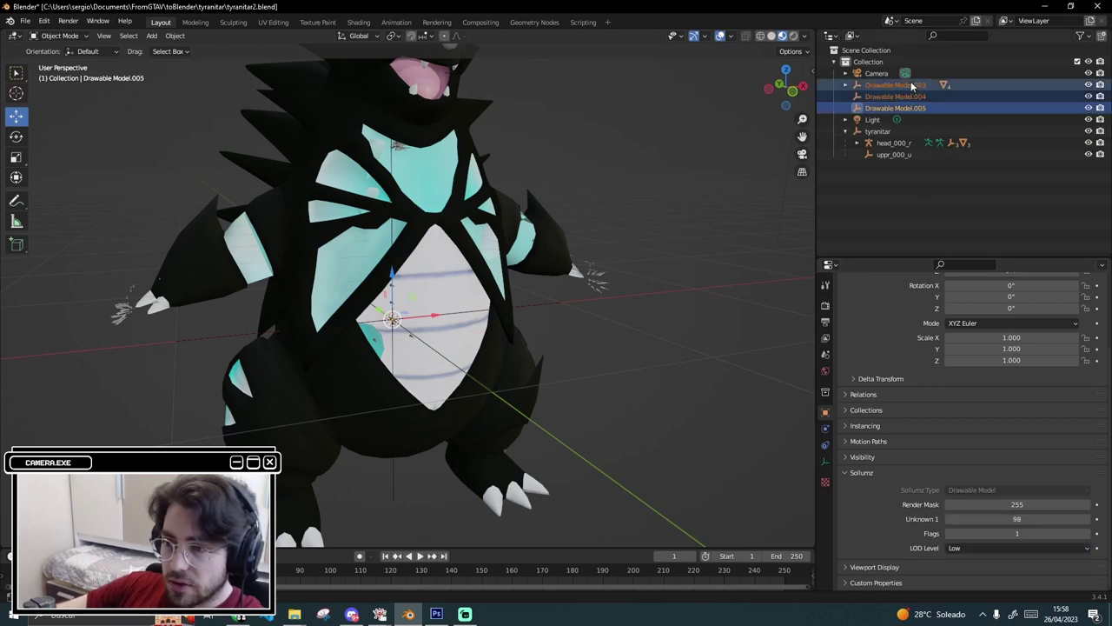
pyautogui.keyDown('ctrl'); pyautogui.click(899, 155); pyautogui.keyUp('ctrl')
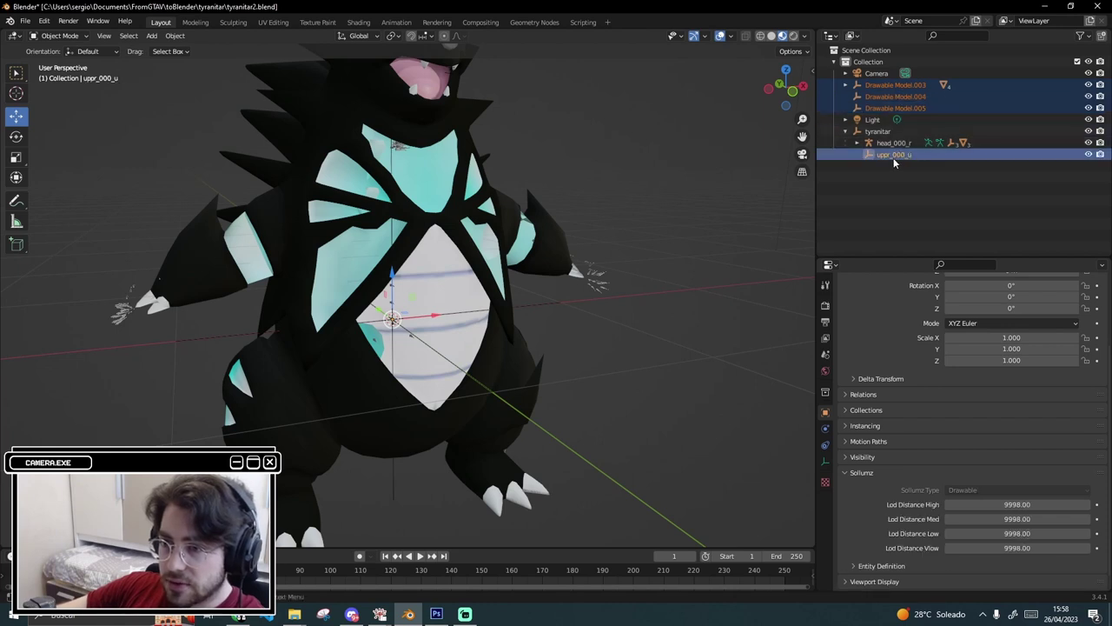
pyautogui.moveTo(637, 290)
pyautogui.mouseDown(button='middle')
pyautogui.moveTo(641, 268)
pyautogui.moveTo(599, 283)
pyautogui.mouseUp(button='middle')
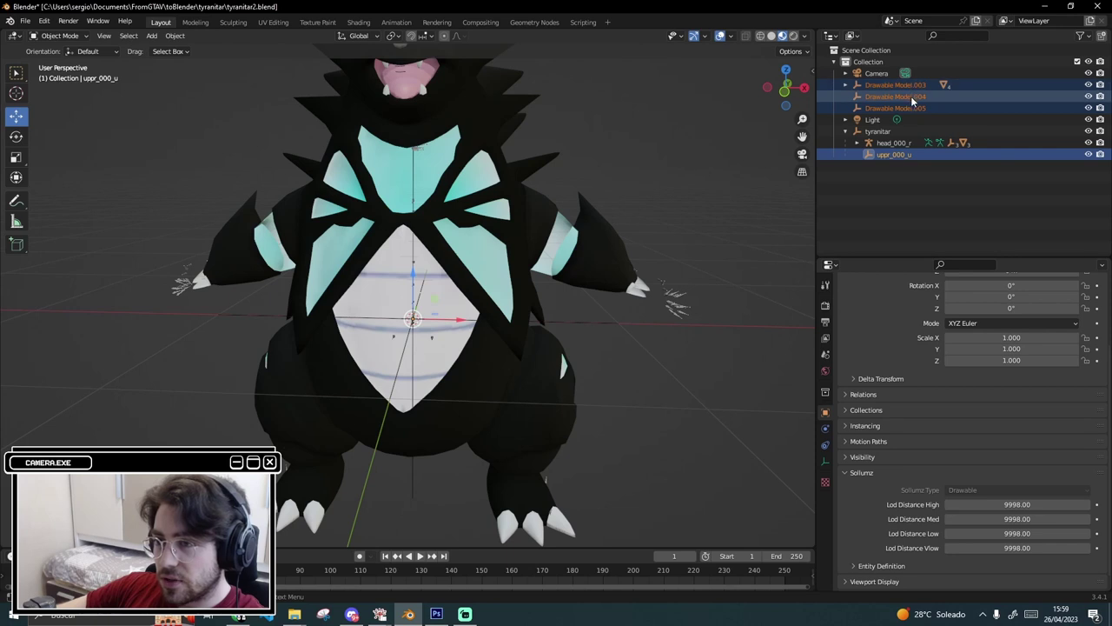
pyautogui.rightClick(695, 100)
pyautogui.moveTo(695, 219)
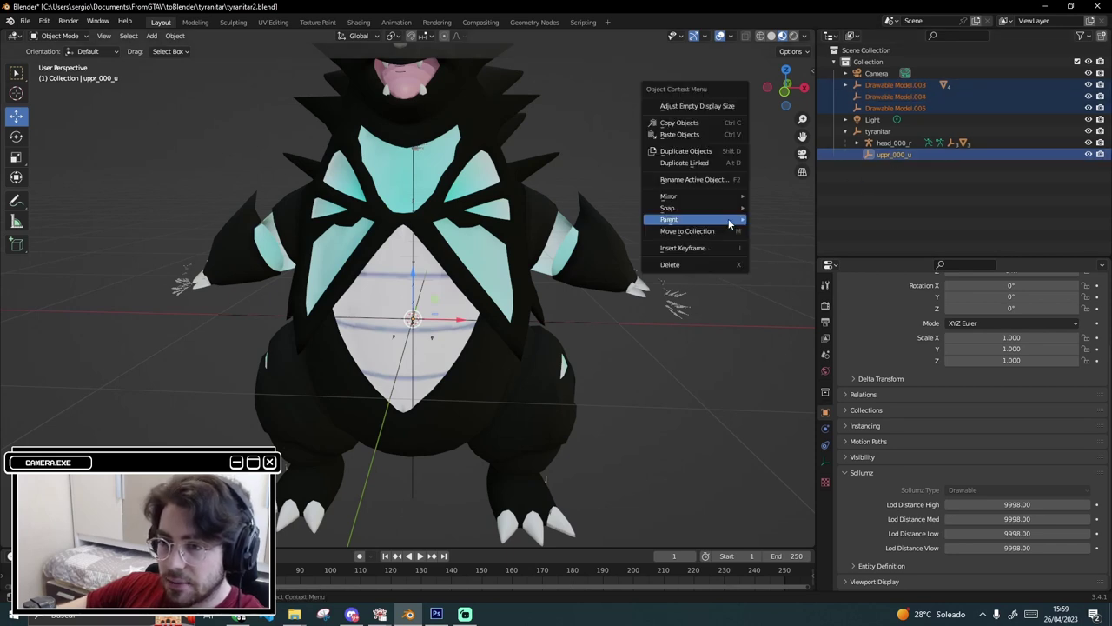
pyautogui.click(764, 221)
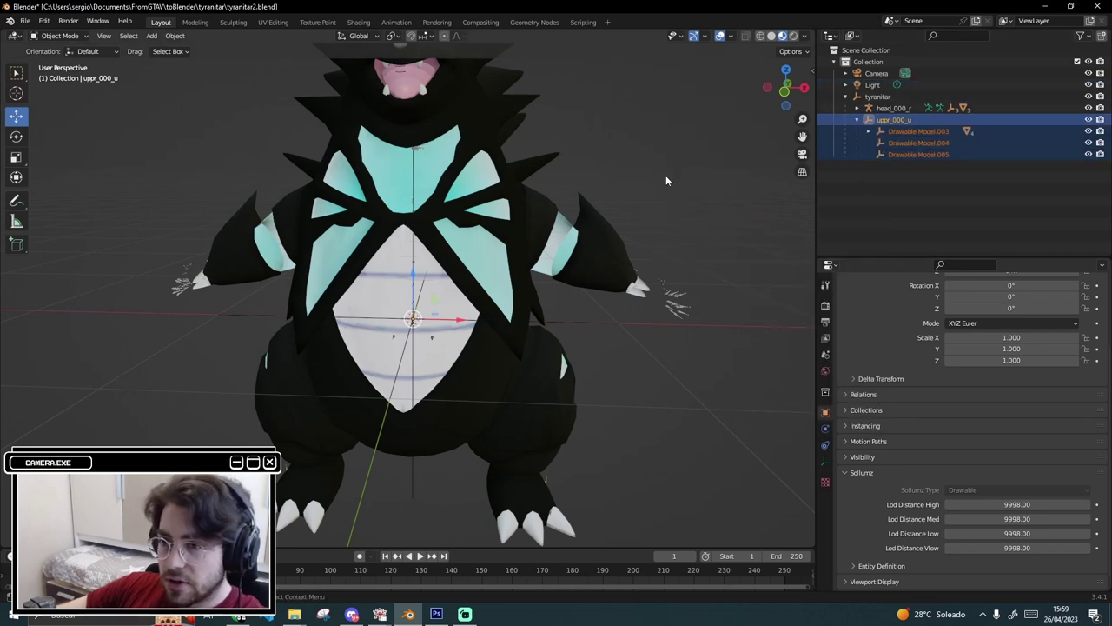
pyautogui.moveTo(686, 179)
pyautogui.mouseDown(button='middle')
pyautogui.moveTo(740, 193)
pyautogui.moveTo(622, 201)
pyautogui.mouseUp(button='middle')
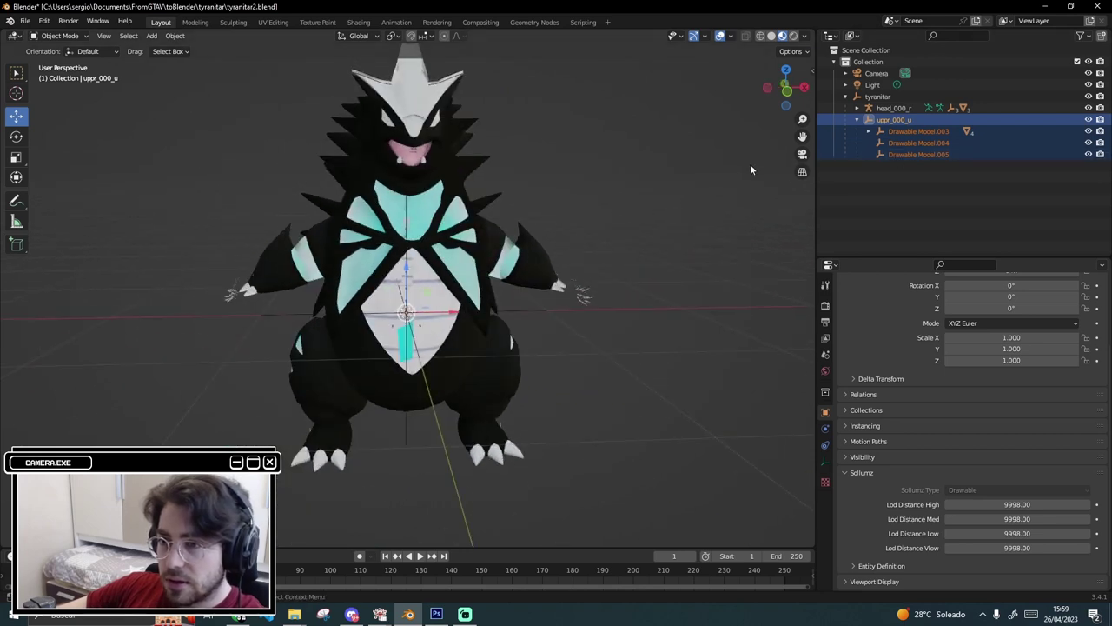
# - Move the Drawable Models out into the Collection and re-paste Drawable Model.003's hierarchy
pyautogui.click(908, 131)
pyautogui.keyDown('shift'); pyautogui.click(904, 154); pyautogui.keyUp('shift')
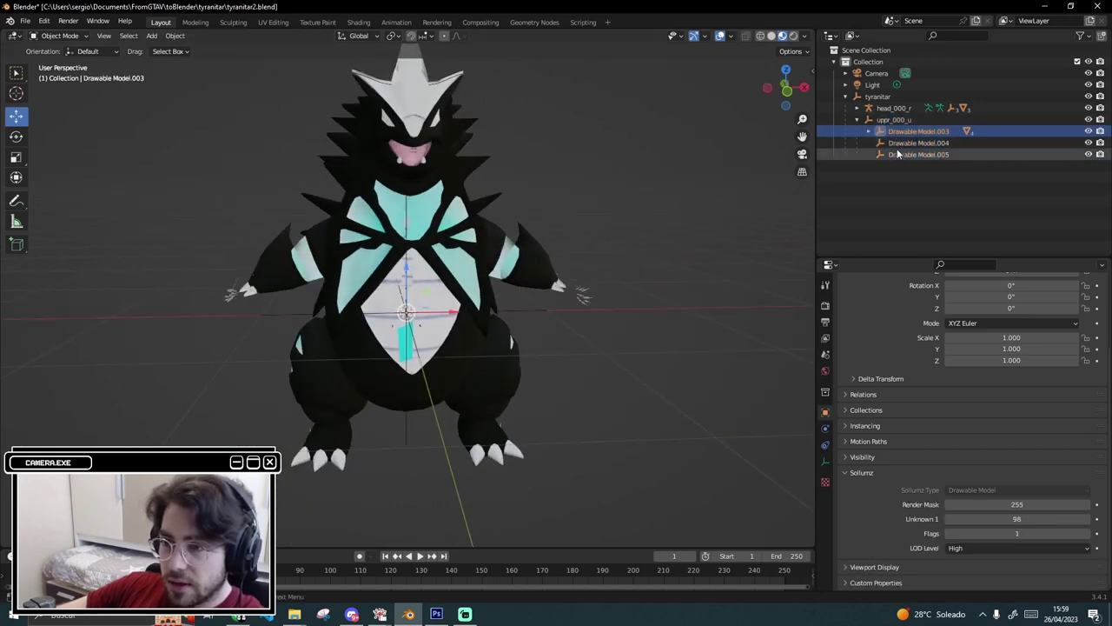
pyautogui.moveTo(896, 150); pyautogui.dragTo(900, 150)
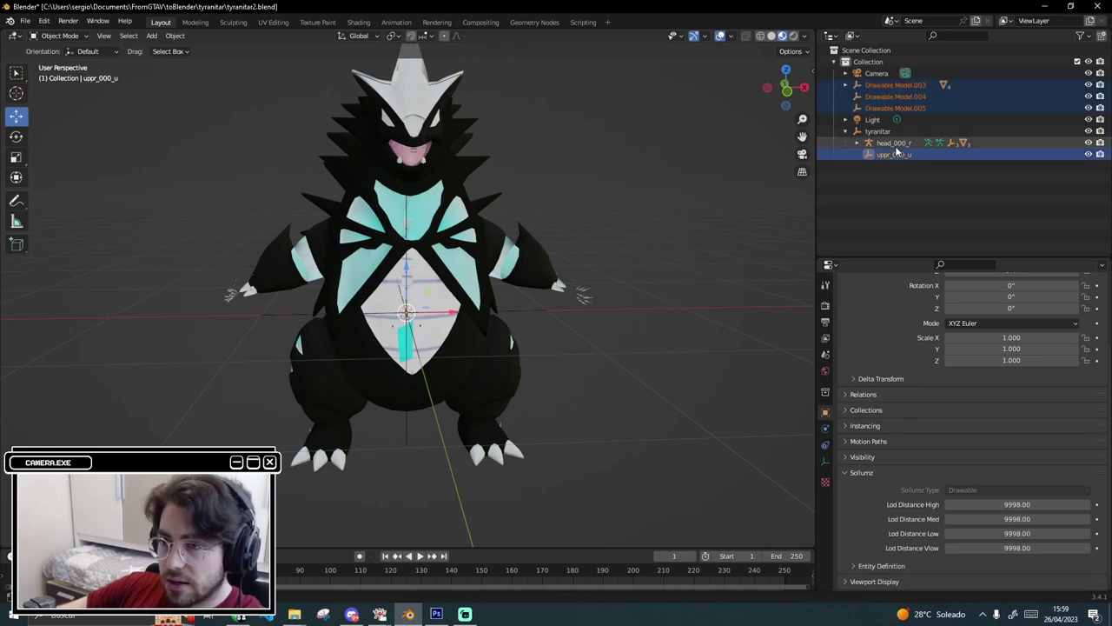
pyautogui.click(895, 85)
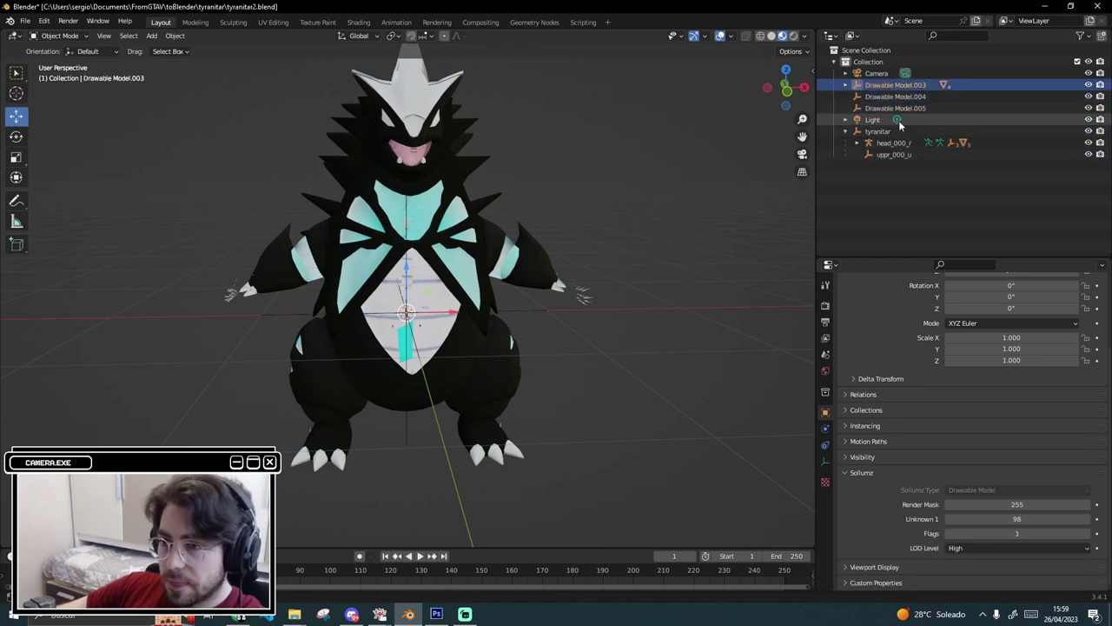
pyautogui.rightClick(887, 89)
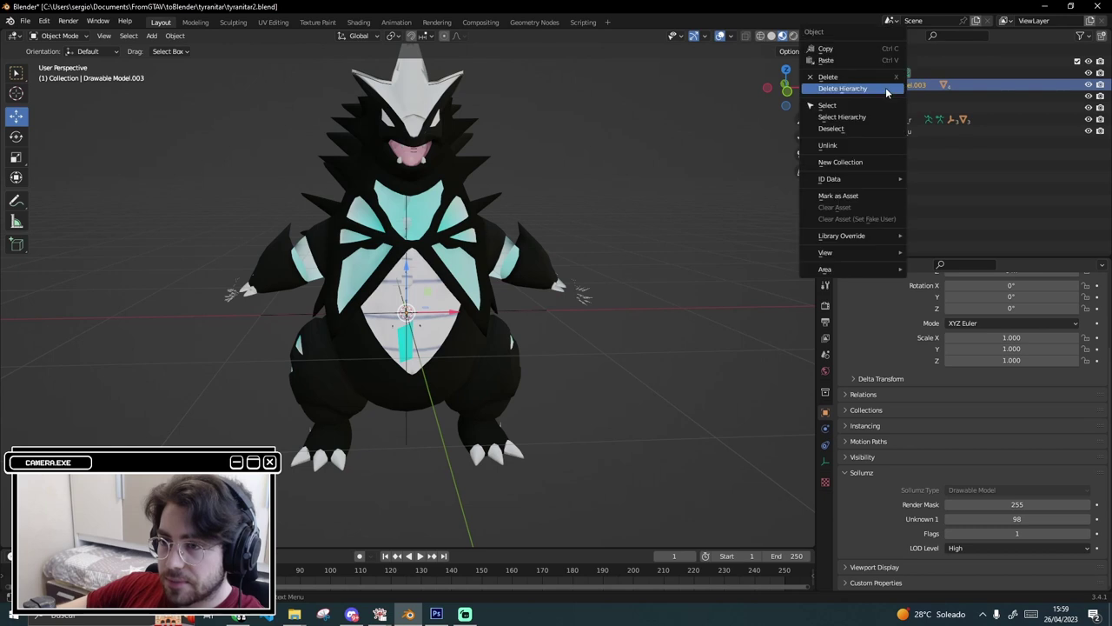
pyautogui.click(842, 116)
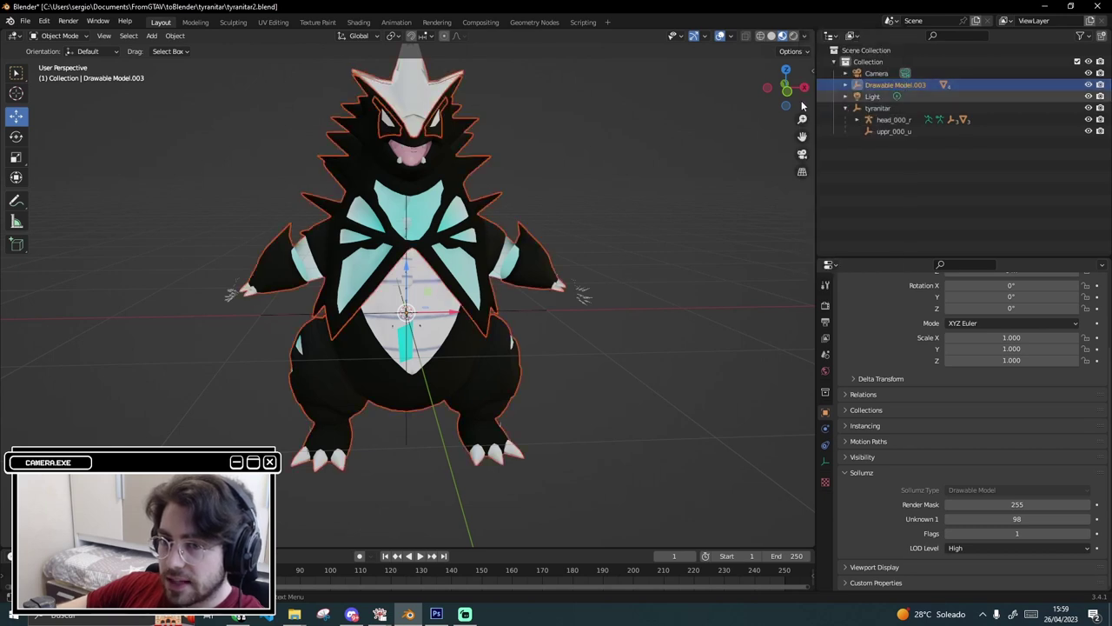
pyautogui.hotkey('ctrl', 'c')
pyautogui.hotkey('ctrl', 'v')
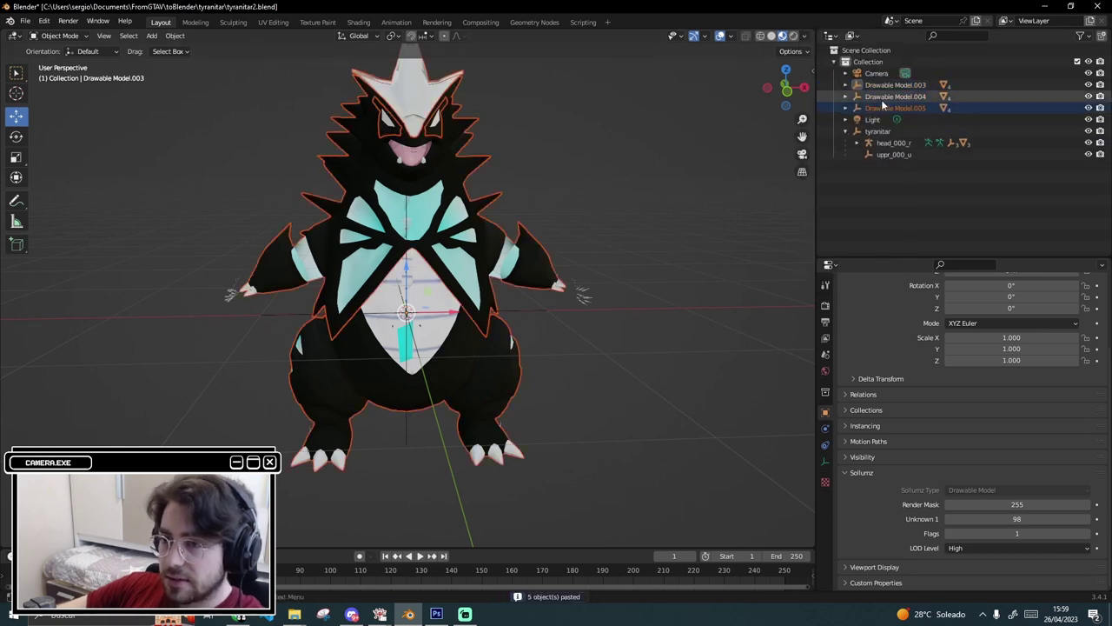
# - Set Drawable Model.004's LOD Level to Low
pyautogui.click(893, 97)
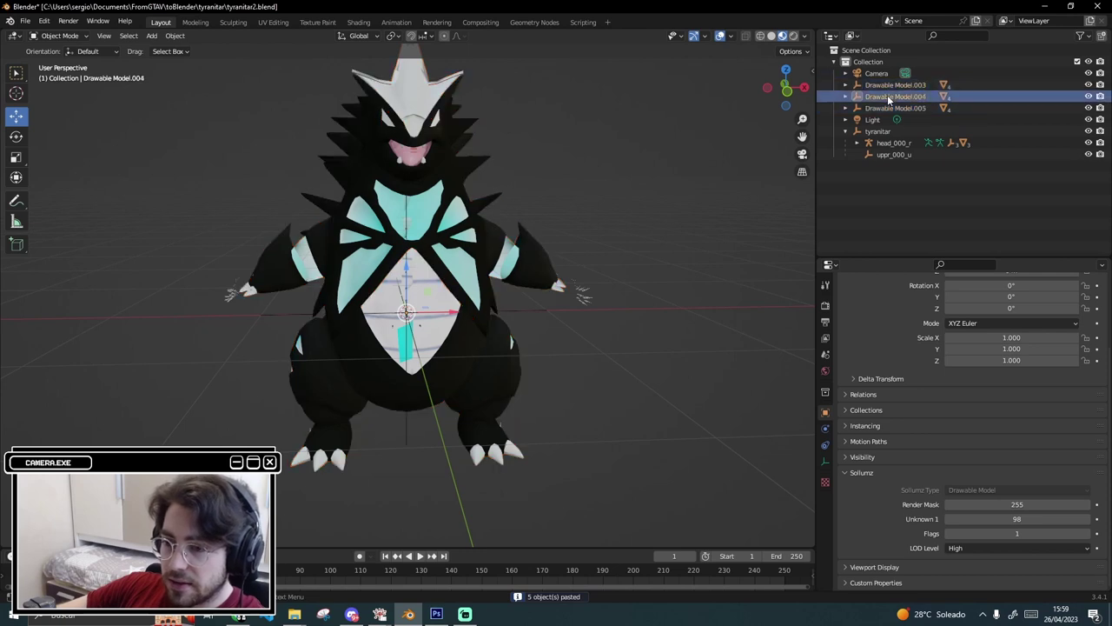
pyautogui.click(972, 547)
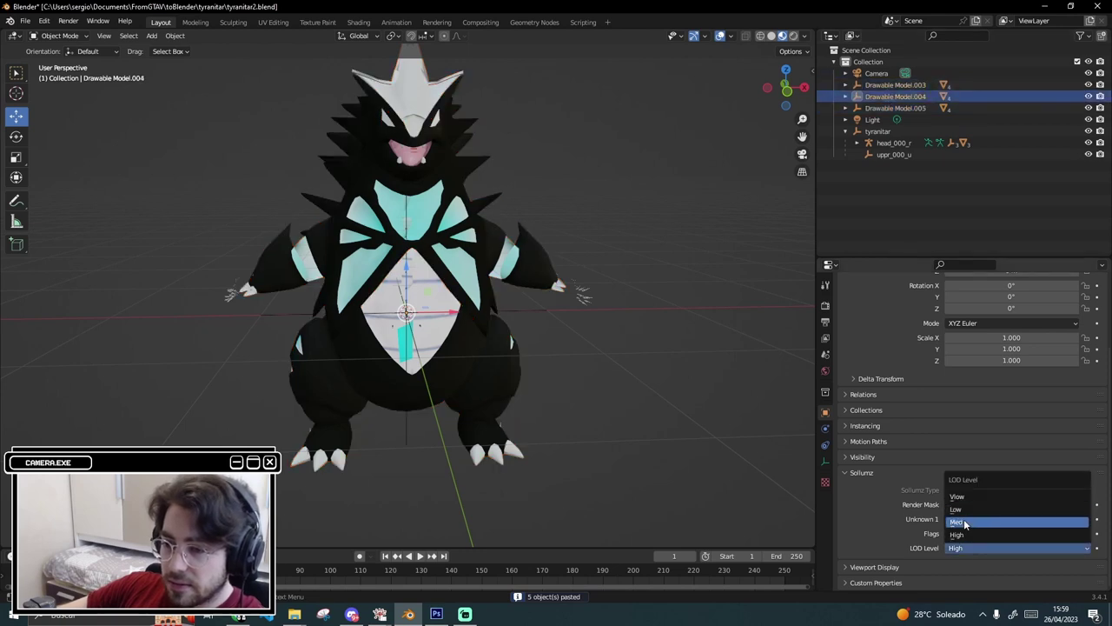
pyautogui.click(970, 511)
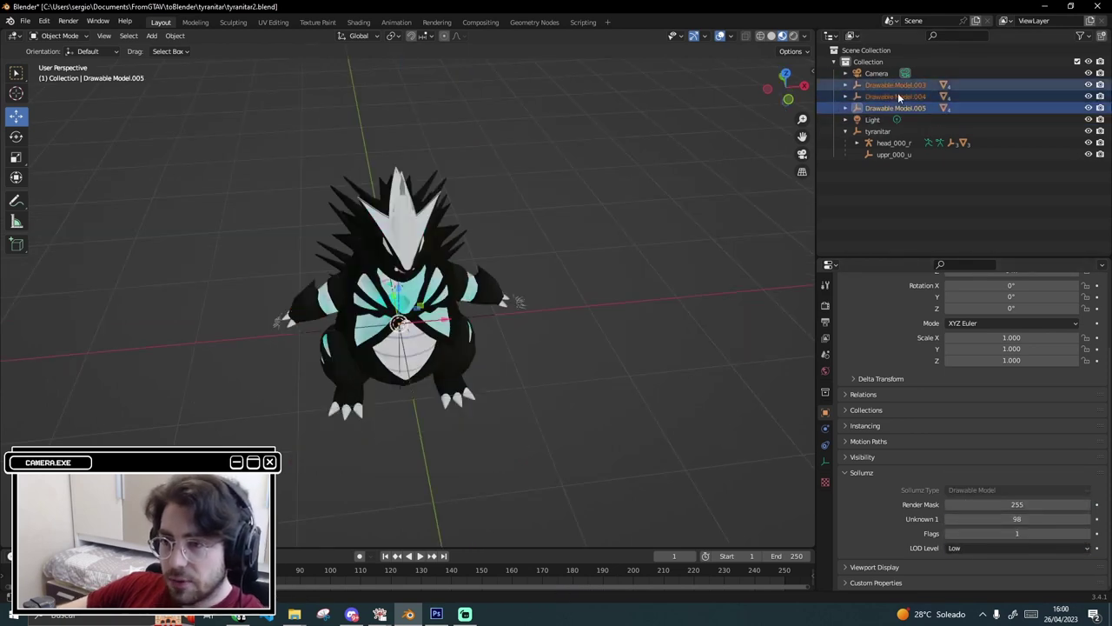
# - Parent the three Drawable Models to uppr_000_u with Parent > Object
pyautogui.keyDown('shift'); pyautogui.click(900, 88); pyautogui.keyUp('shift')
pyautogui.keyDown('ctrl'); pyautogui.click(900, 155); pyautogui.keyUp('ctrl')
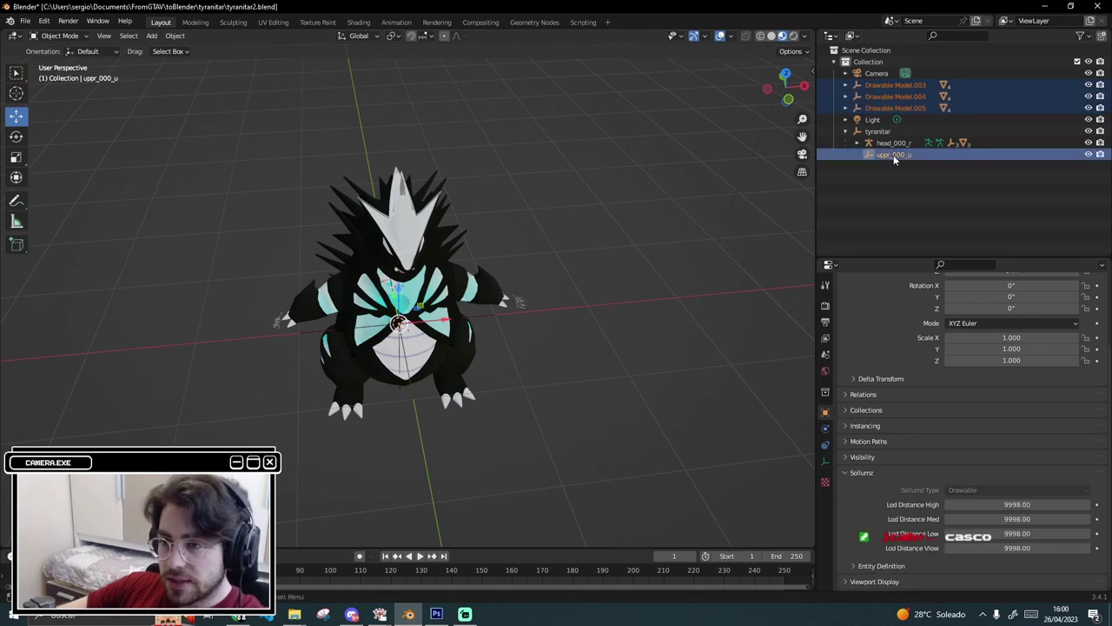
pyautogui.rightClick(569, 221)
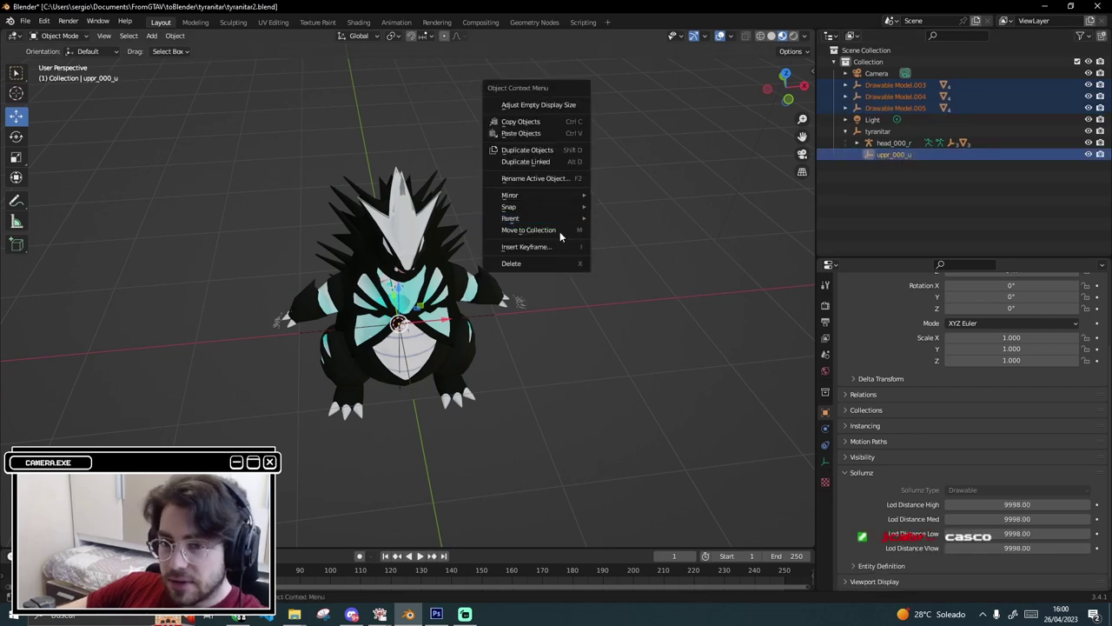
pyautogui.moveTo(522, 218)
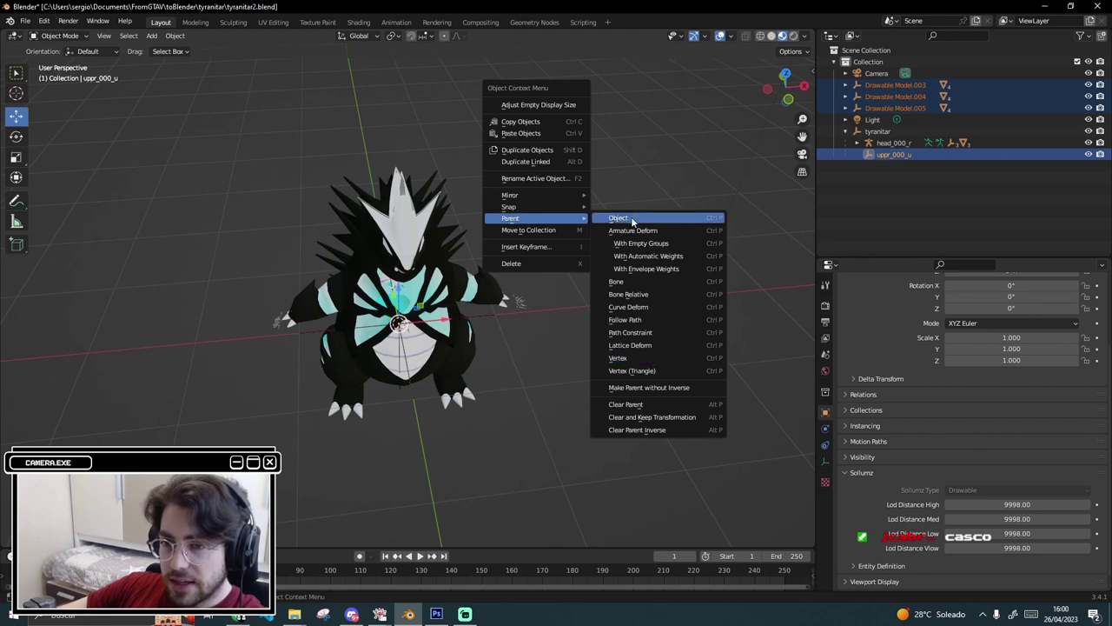
pyautogui.click(632, 222)
pyautogui.rightClick(569, 231)
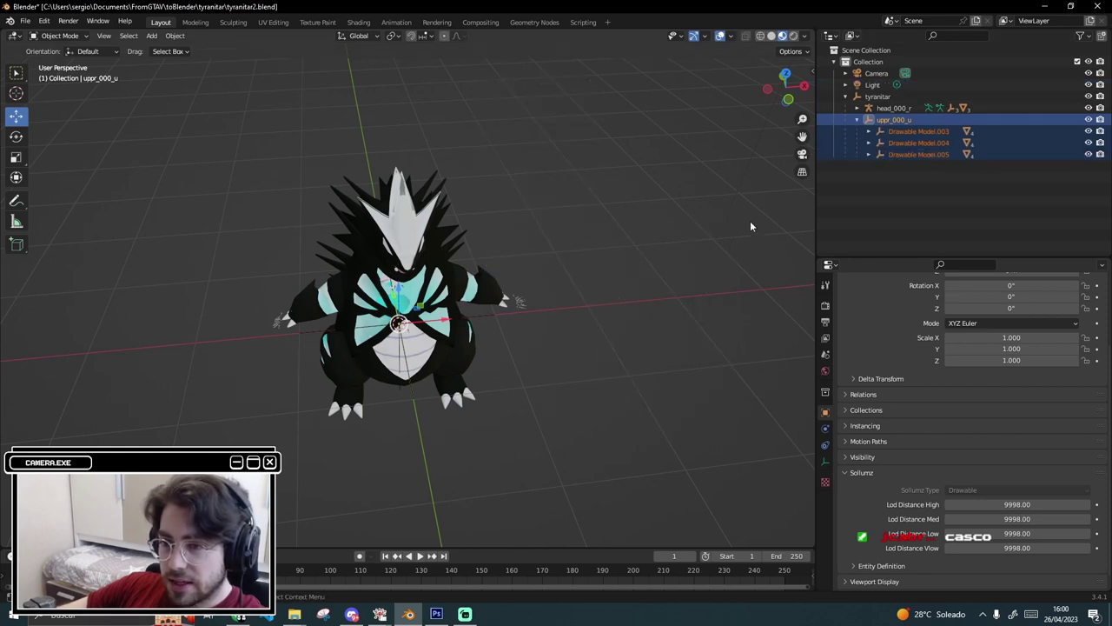
# - Collapse the uppr_000_u children, orbit the model, and select the tyranitar rig
pyautogui.click(880, 165)
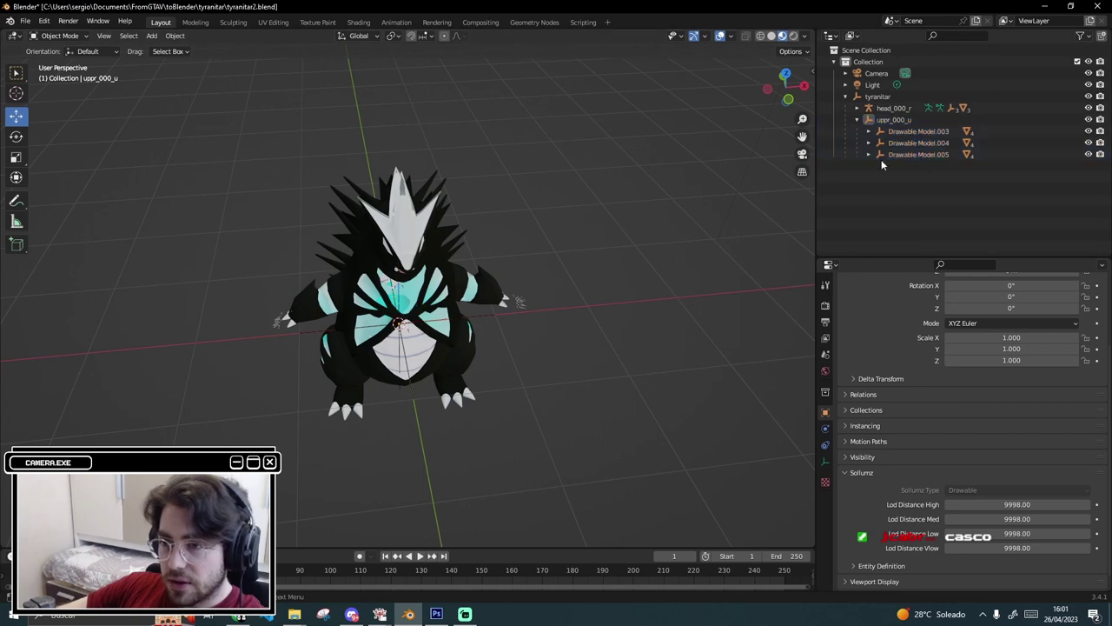
pyautogui.click(868, 154)
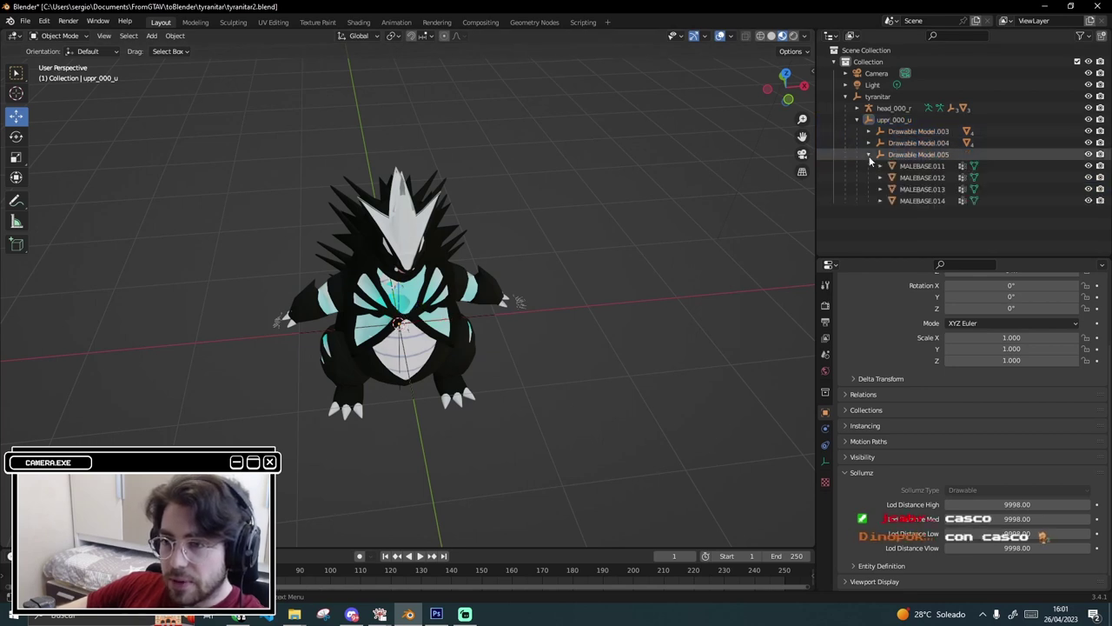
pyautogui.click(868, 154)
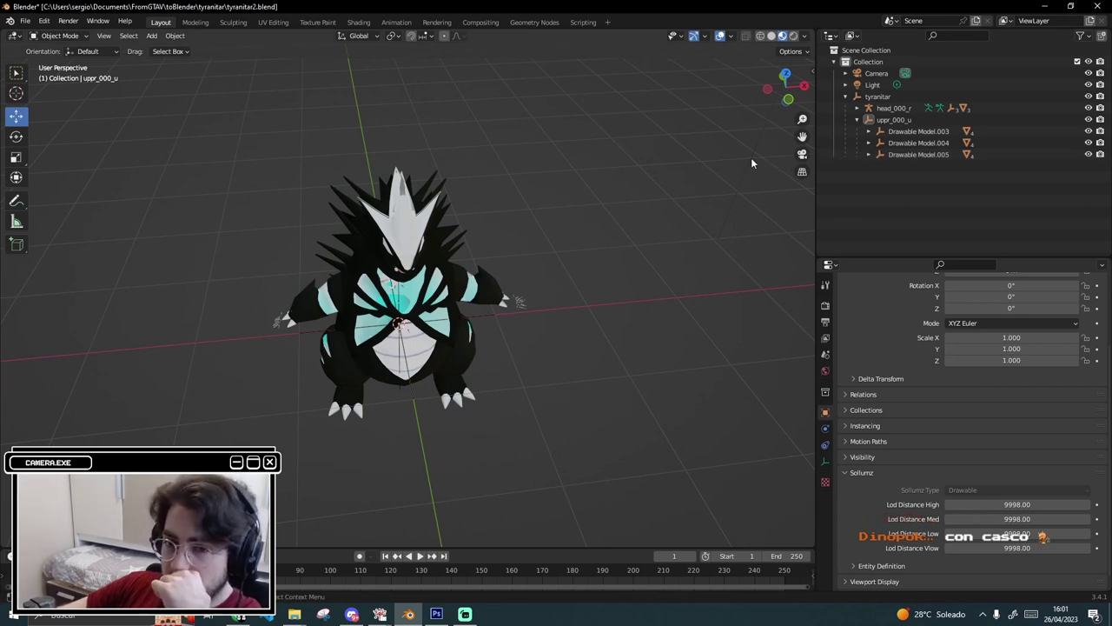
pyautogui.moveTo(751, 157); pyautogui.dragTo(632, 143, button='middle')
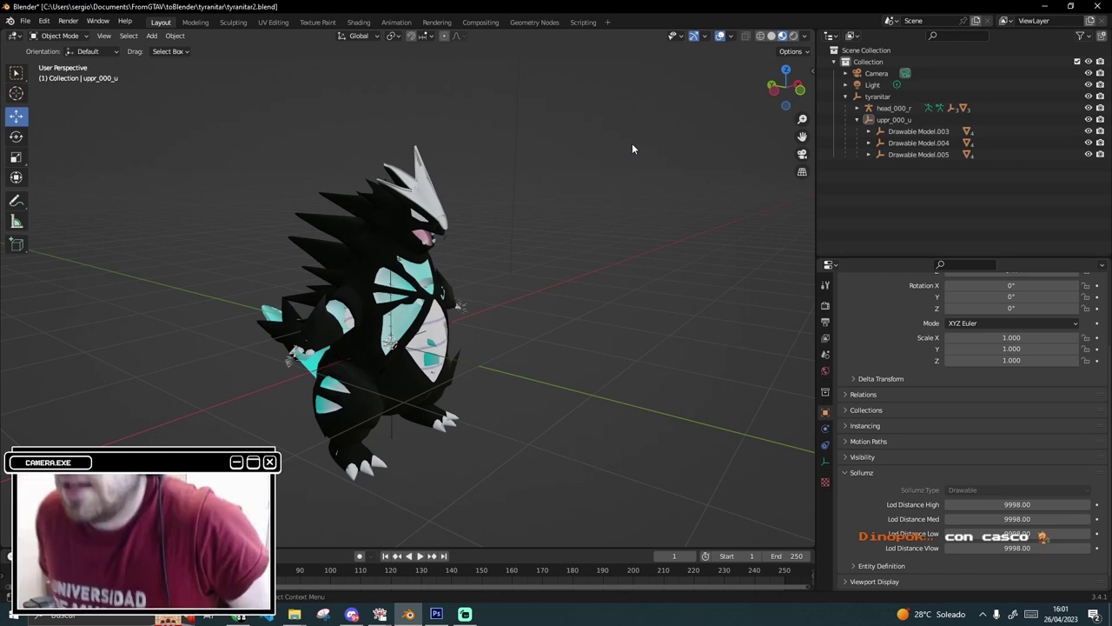
pyautogui.moveTo(633, 144); pyautogui.dragTo(569, 167, button='middle')
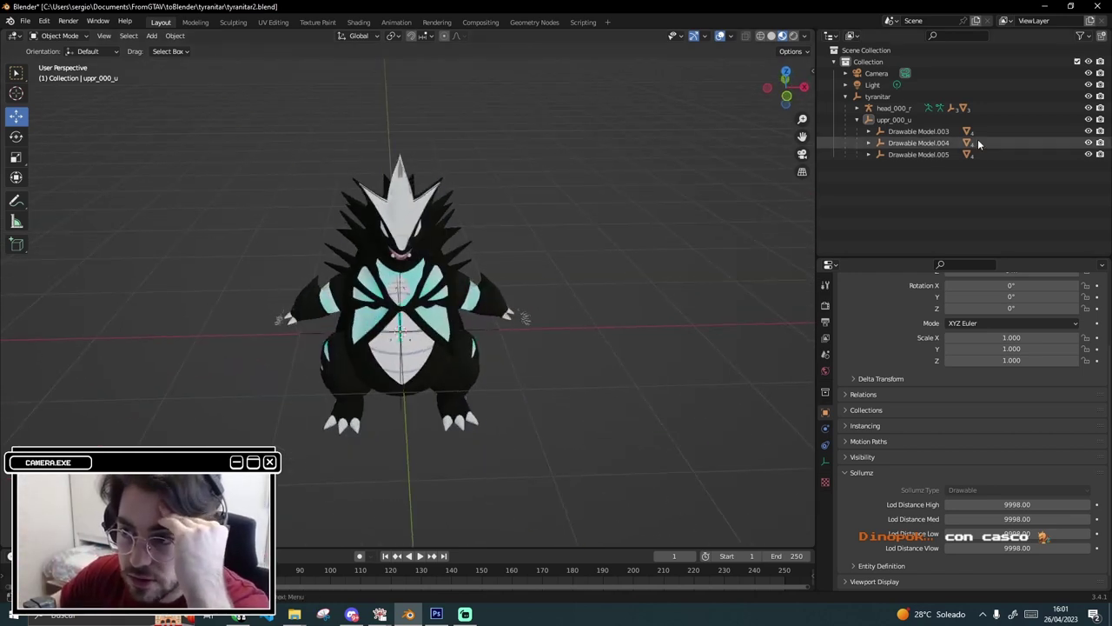
pyautogui.click(857, 121)
pyautogui.click(873, 97)
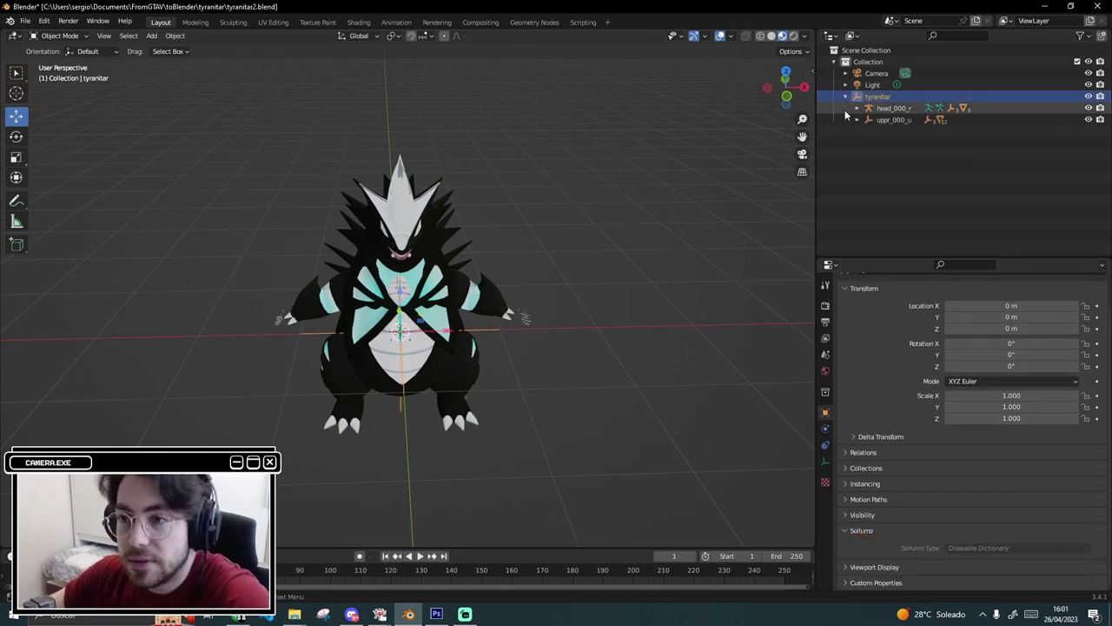
pyautogui.moveTo(629, 136); pyautogui.dragTo(295, 80, button='middle')
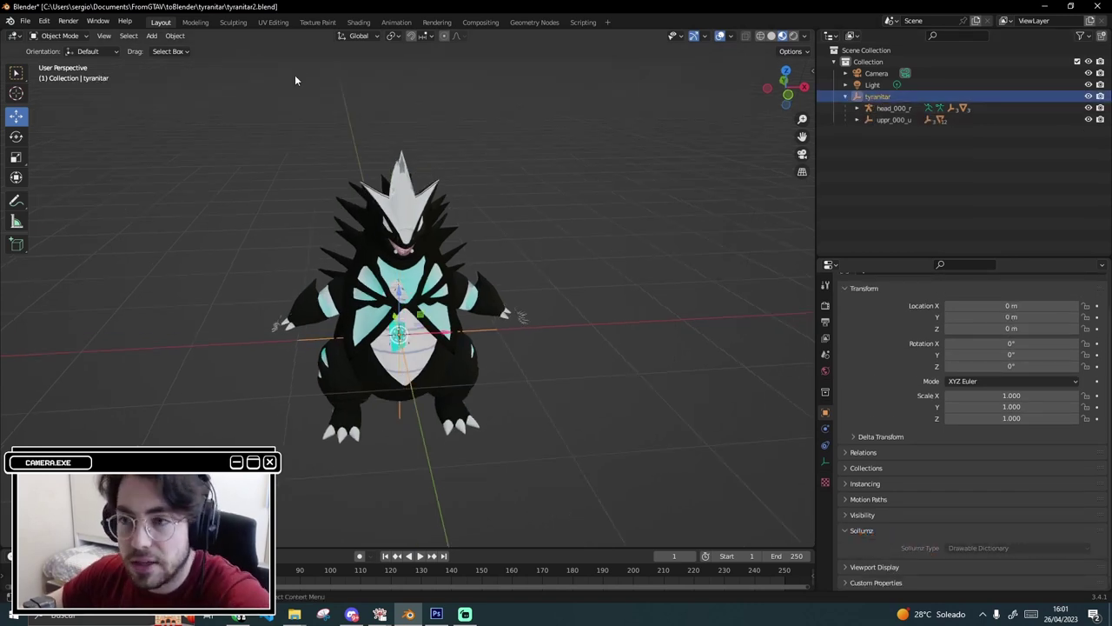
# - Save the blend file
pyautogui.click(26, 21)
pyautogui.click(52, 175)
pyautogui.click(338, 137)
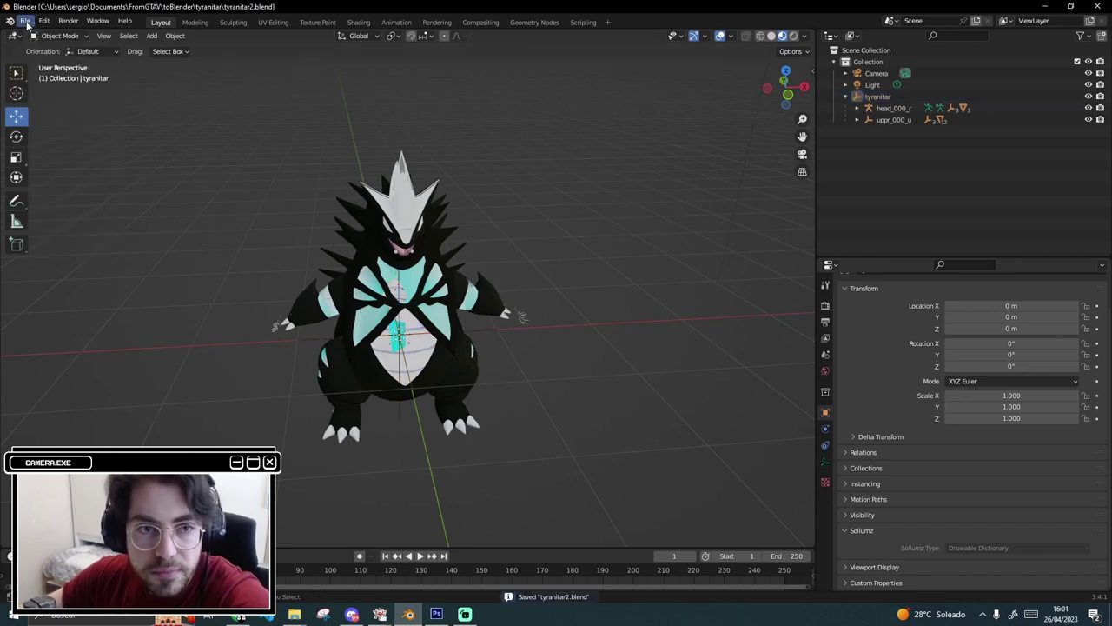
# - Export the selected tyranitar rig as Codewalker XML into a new 'export' folder
pyautogui.click(26, 20)
pyautogui.click(200, 351)
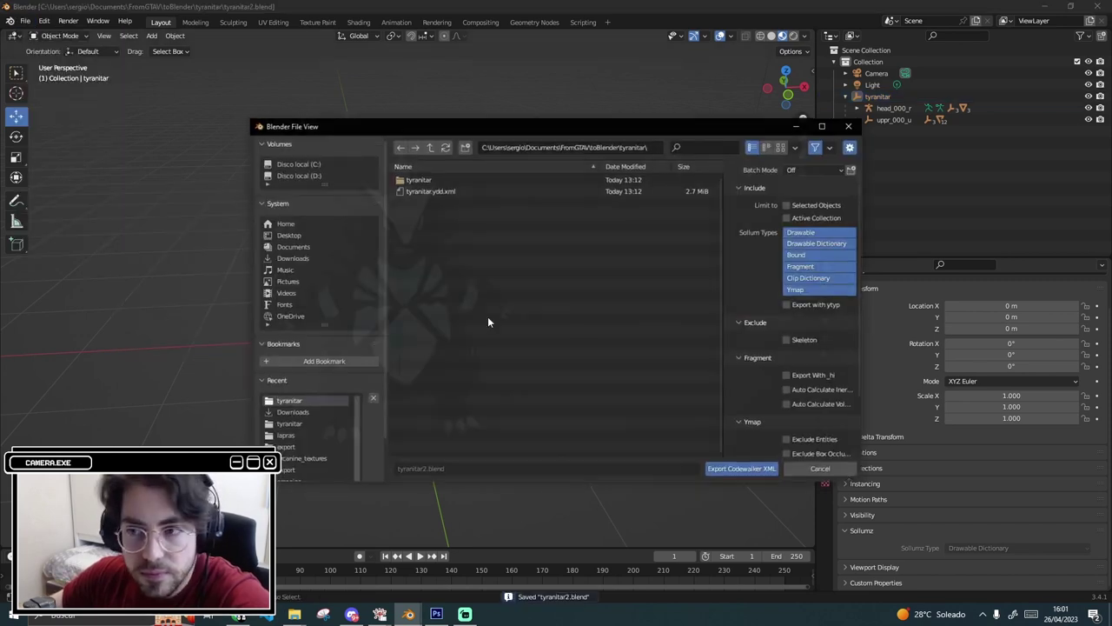
pyautogui.click(878, 96)
pyautogui.click(788, 205)
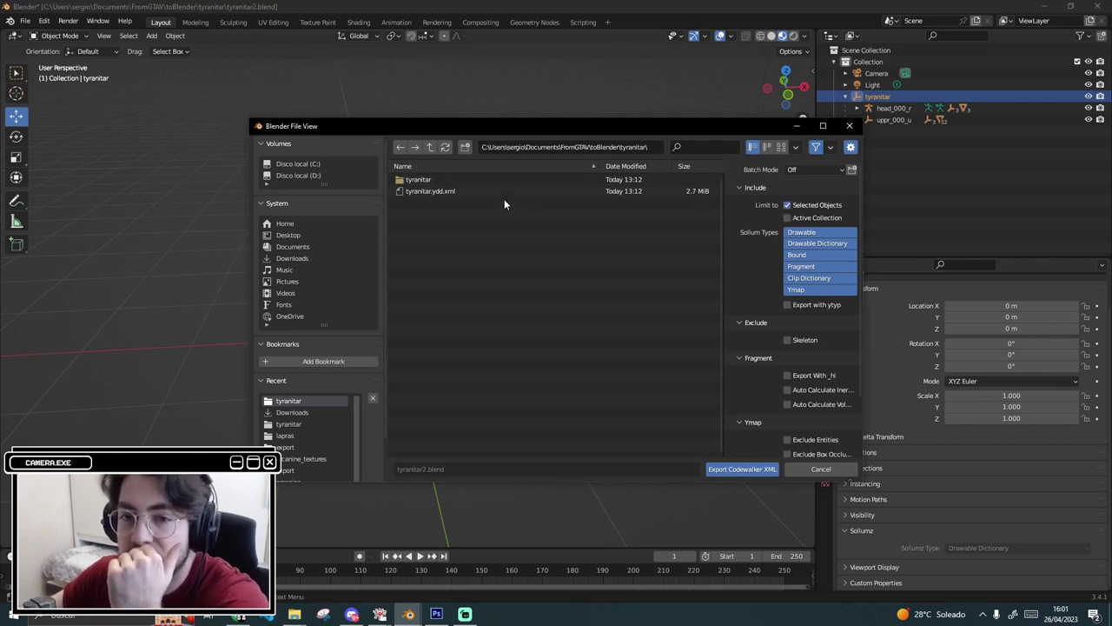
pyautogui.click(465, 147)
pyautogui.write('ex')
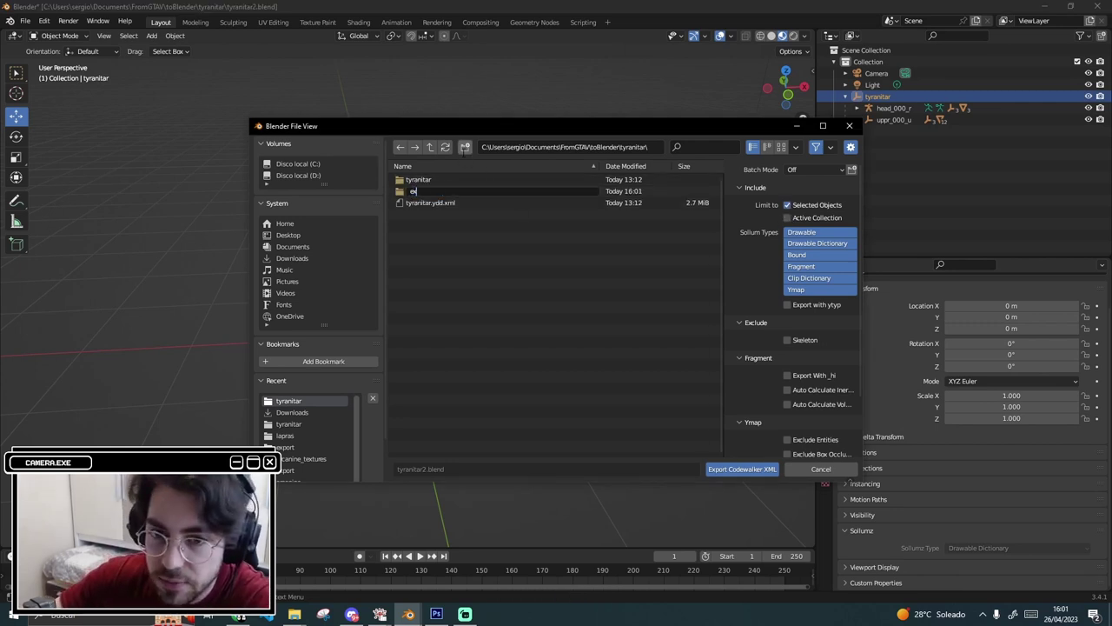
pyautogui.write('port')
pyautogui.press('Return')
pyautogui.doubleClick(491, 192)
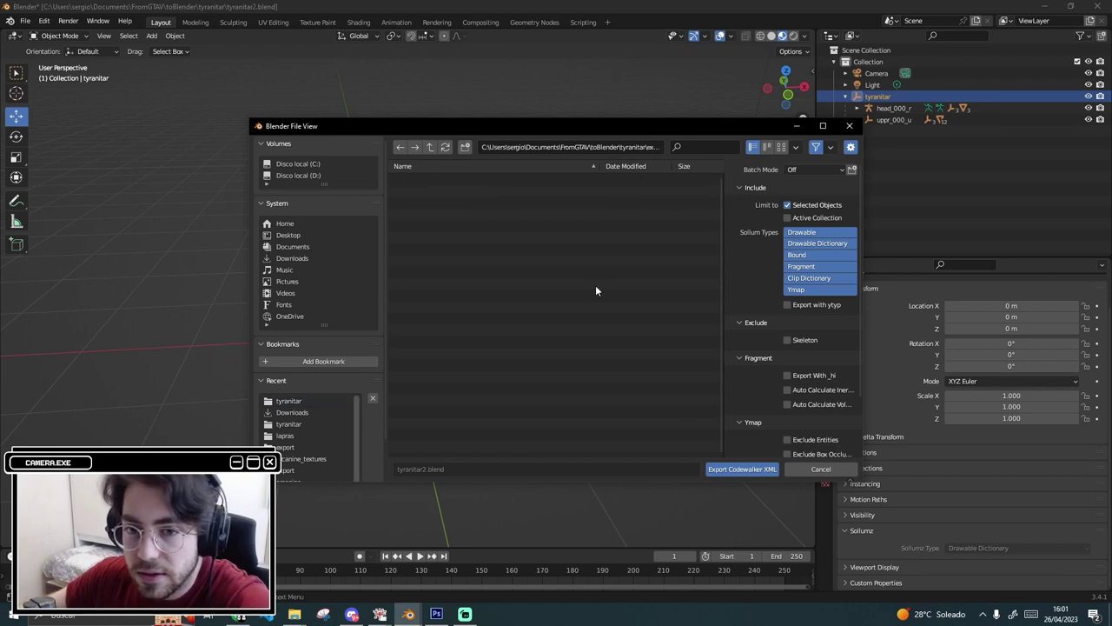
pyautogui.click(740, 470)
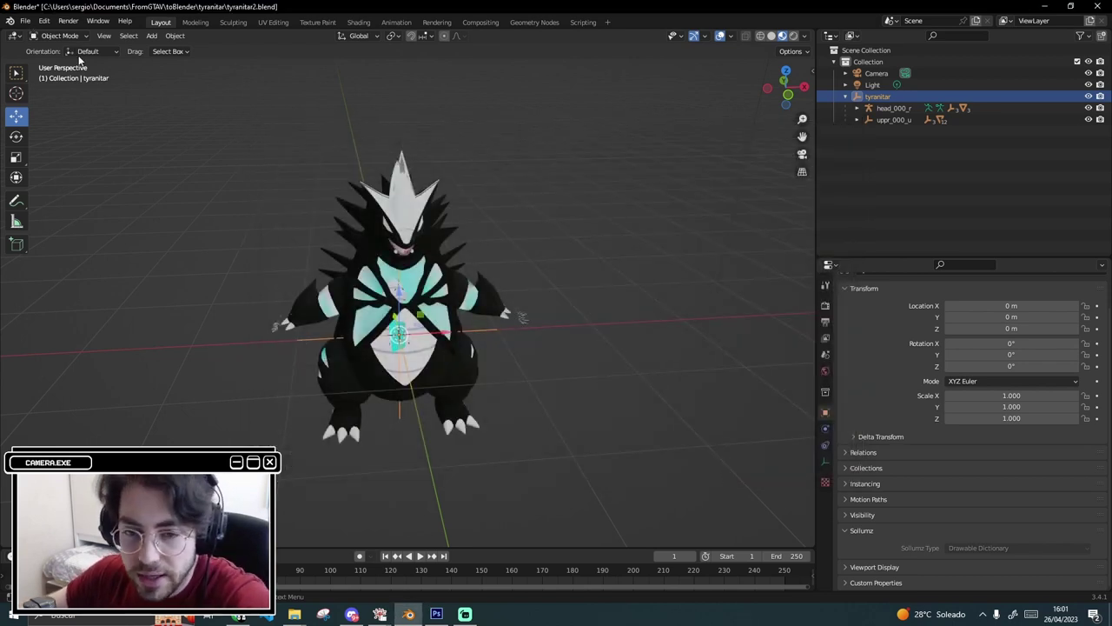
# - Cancel a second Codewalker XML export and orbit to inspect the model
pyautogui.click(26, 22)
pyautogui.moveTo(43, 188)
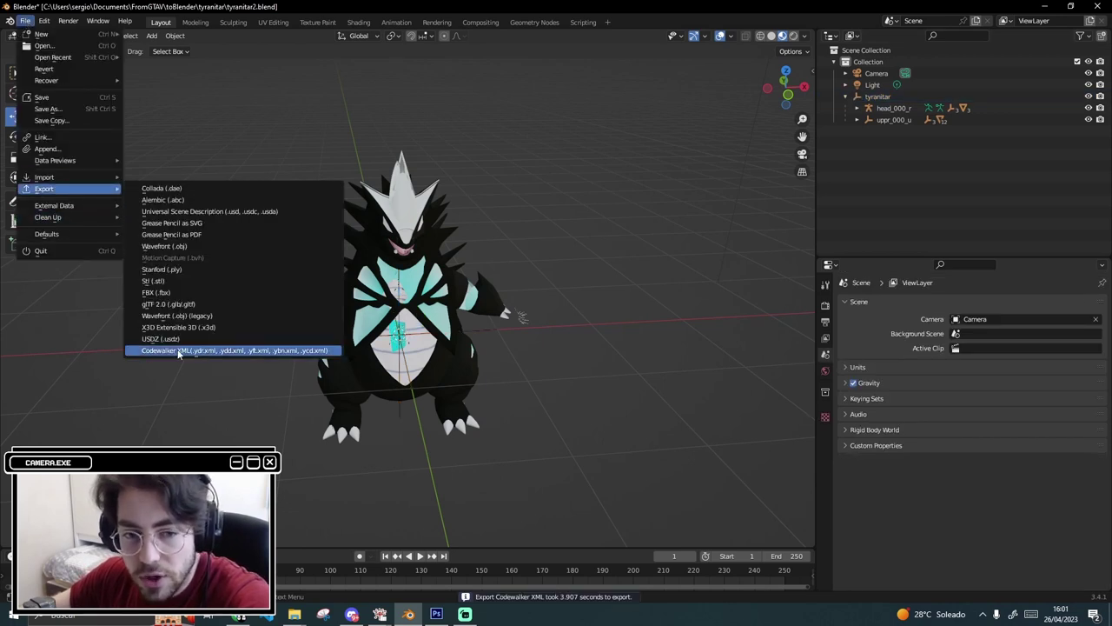
pyautogui.click(179, 352)
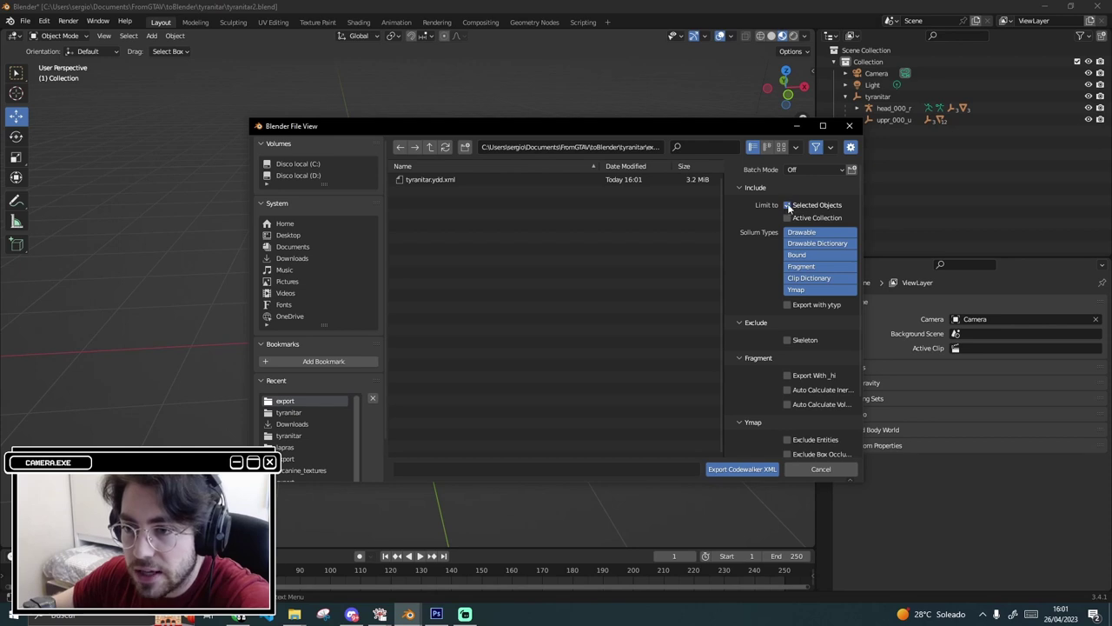
pyautogui.click(880, 96)
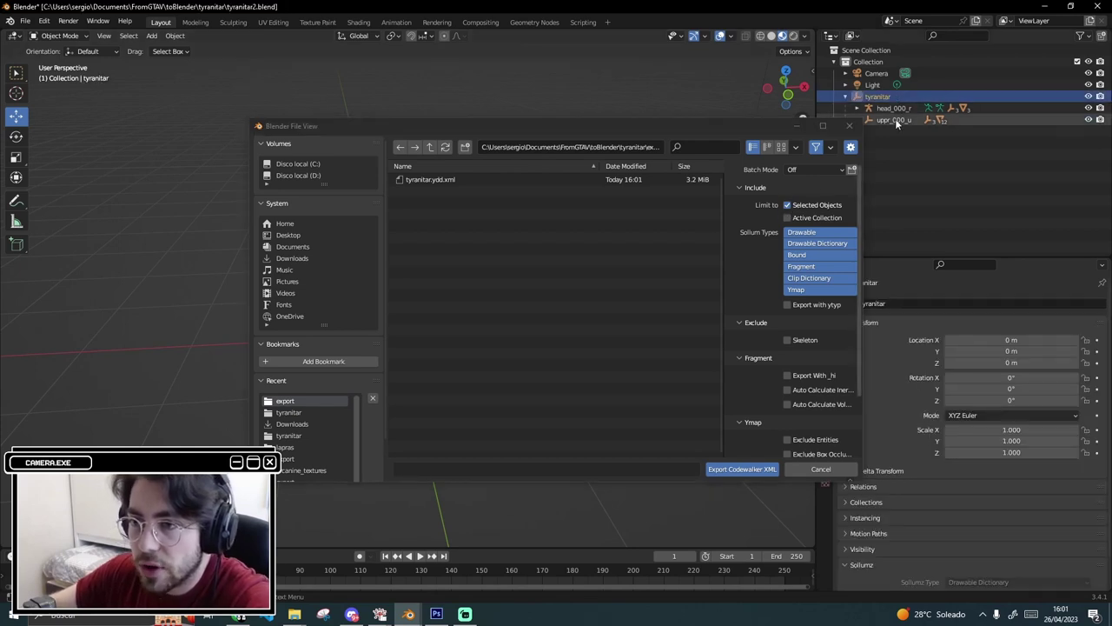
pyautogui.click(850, 126)
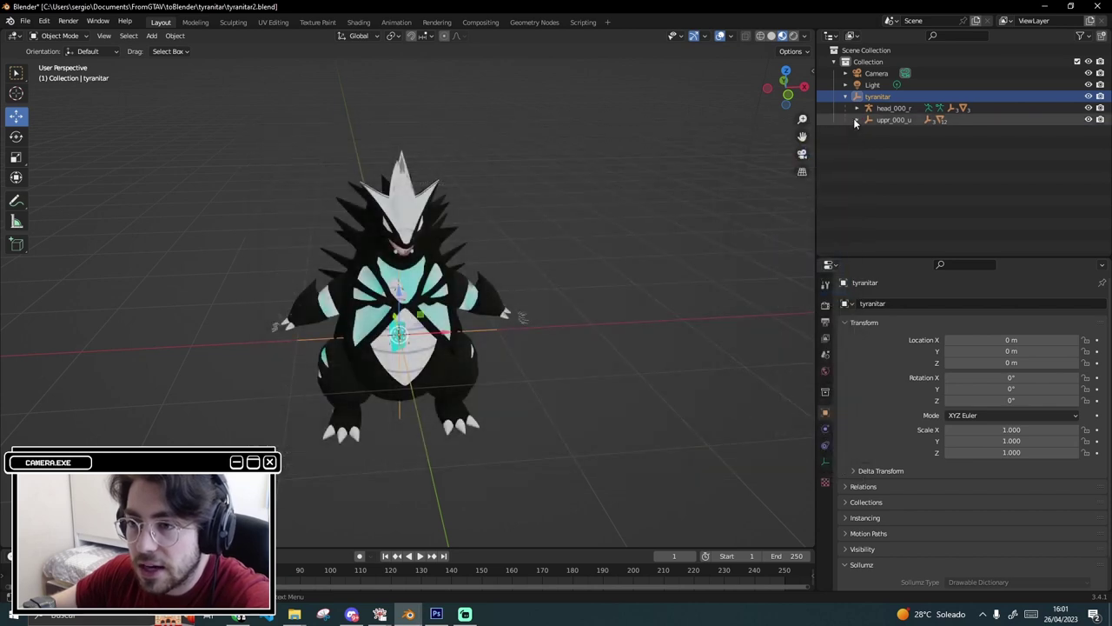
pyautogui.click(857, 119)
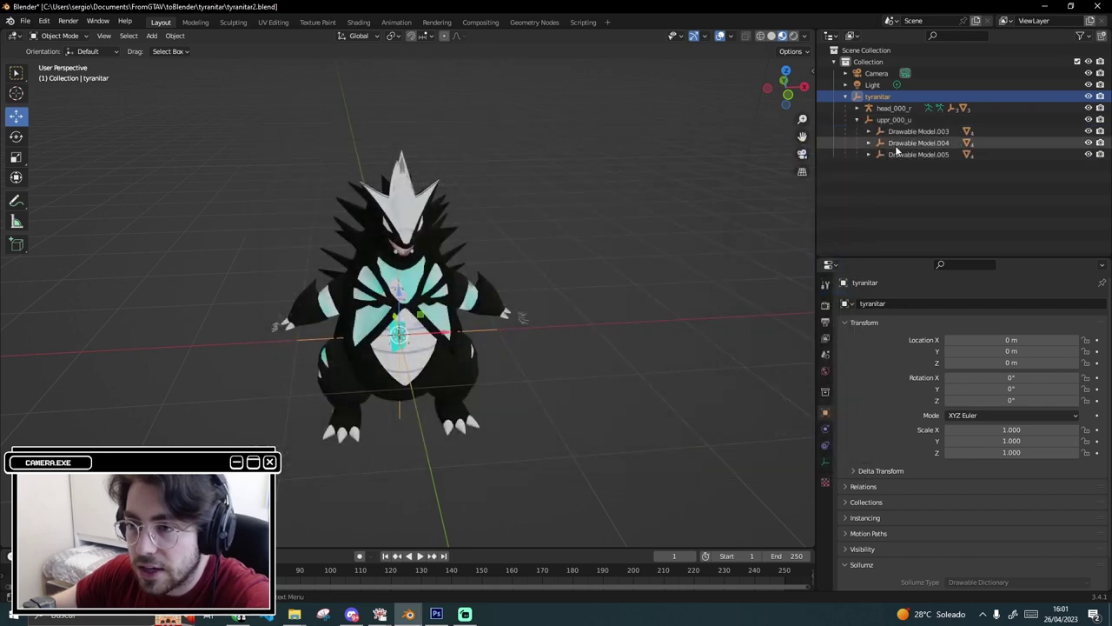
pyautogui.click(856, 120)
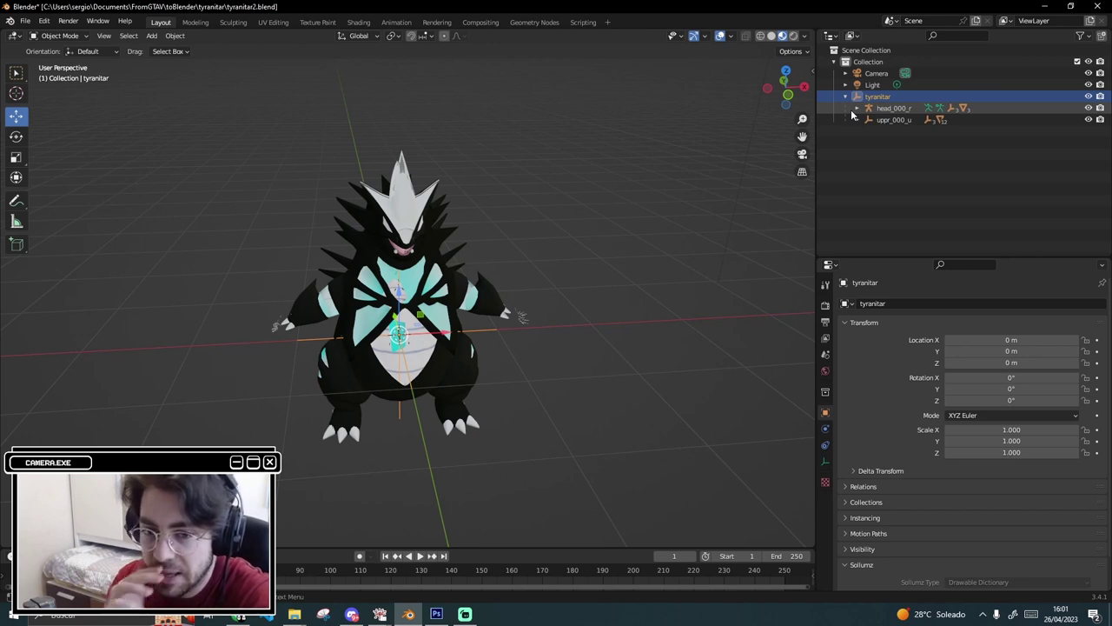
pyautogui.moveTo(483, 187)
pyautogui.mouseDown(button='middle')
pyautogui.moveTo(591, 177)
pyautogui.moveTo(495, 186)
pyautogui.moveTo(552, 181)
pyautogui.mouseUp(button='middle')
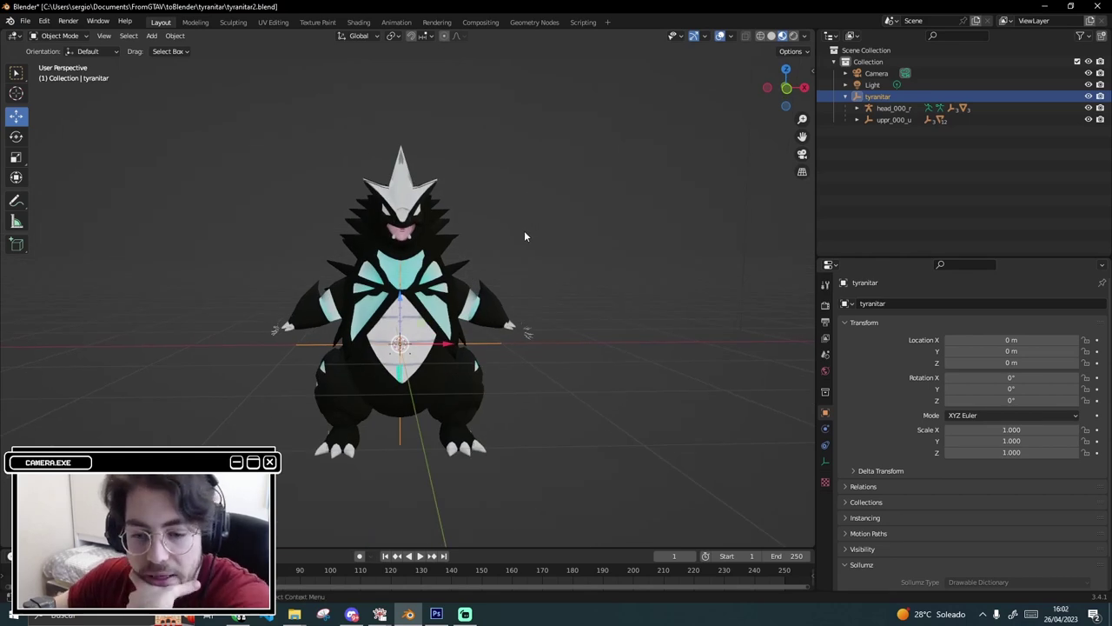
# - In CodeWalker's RPF Explorer, return to the tyranitar folder and enable Edit mode
pyautogui.click(380, 615)
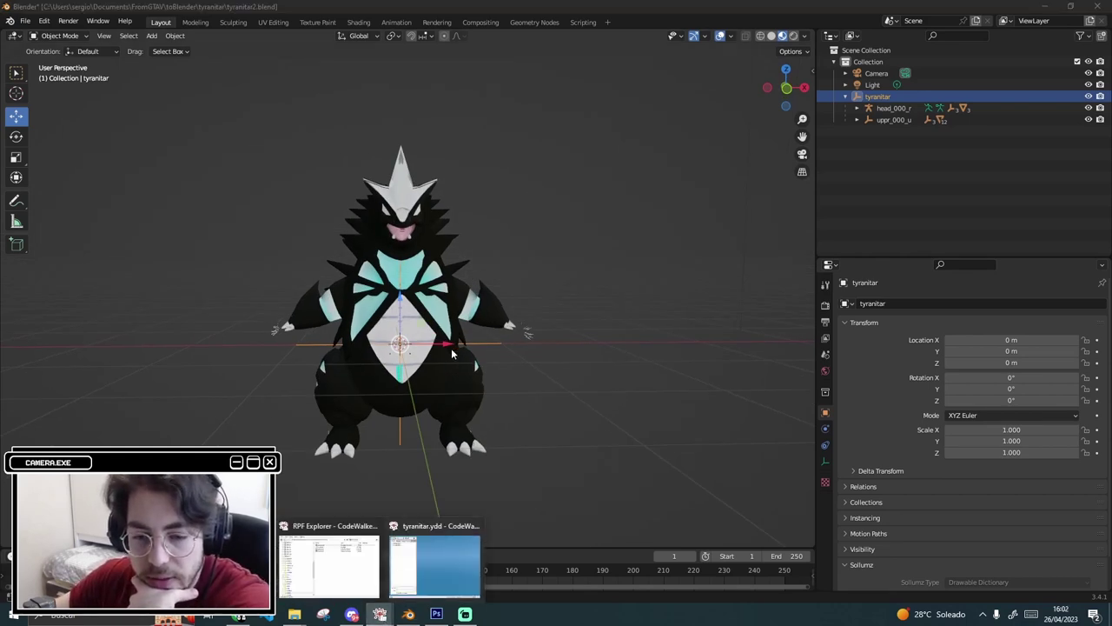
pyautogui.click(418, 483)
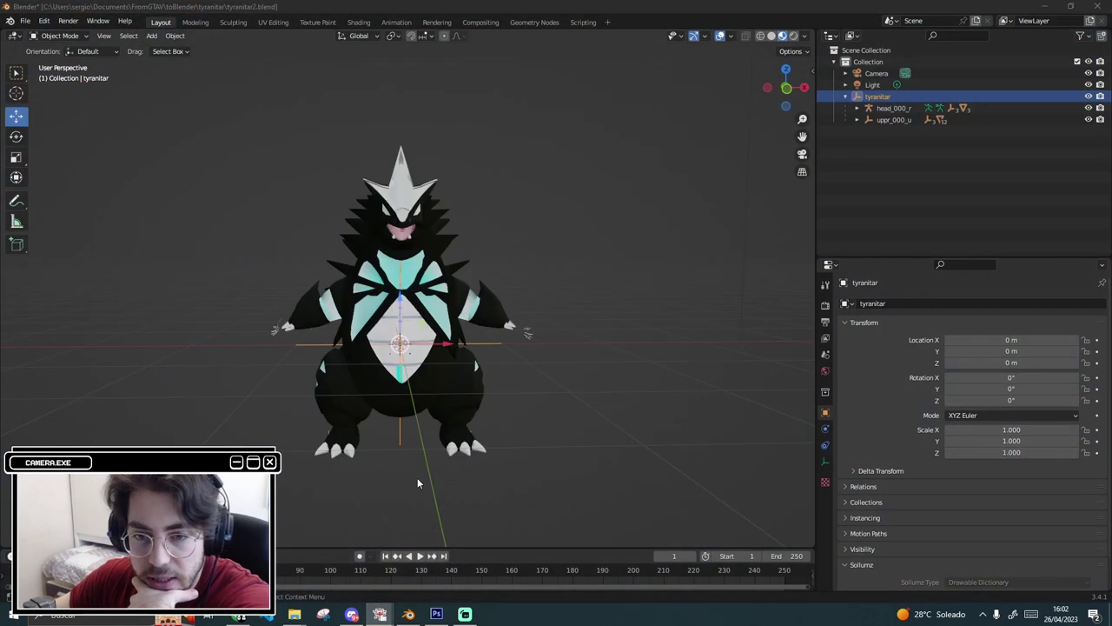
pyautogui.click(374, 615)
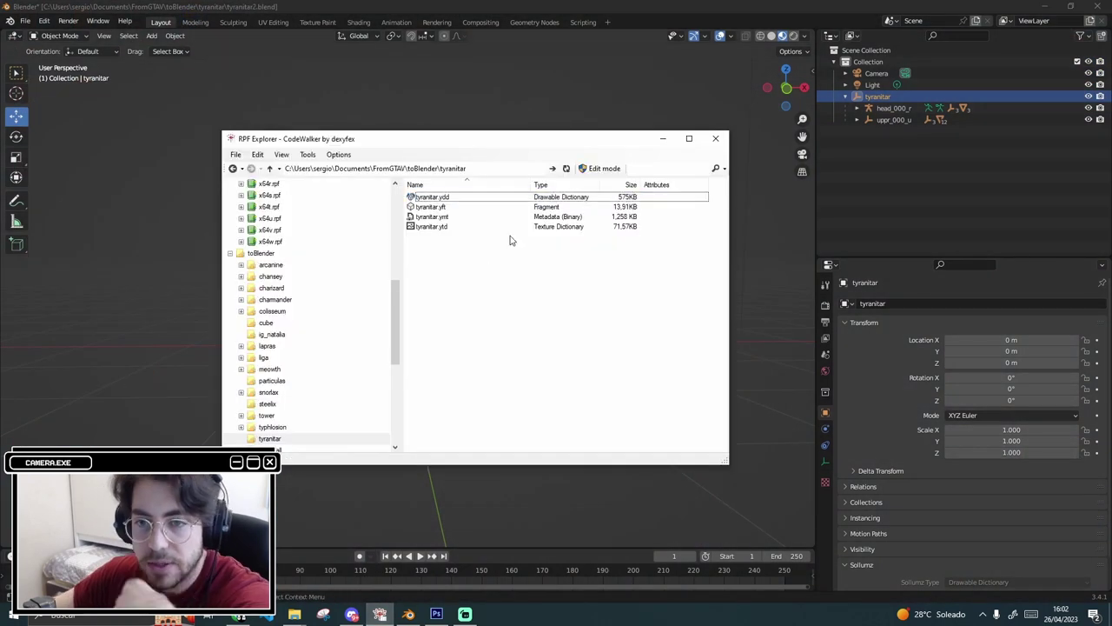
pyautogui.click(565, 168)
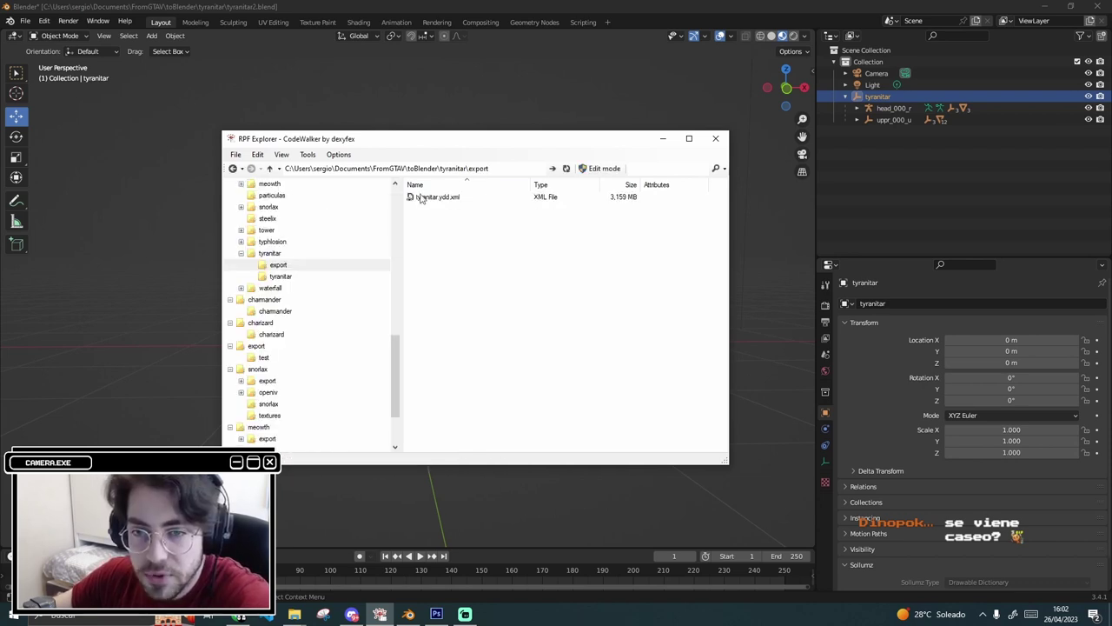
pyautogui.click(233, 169)
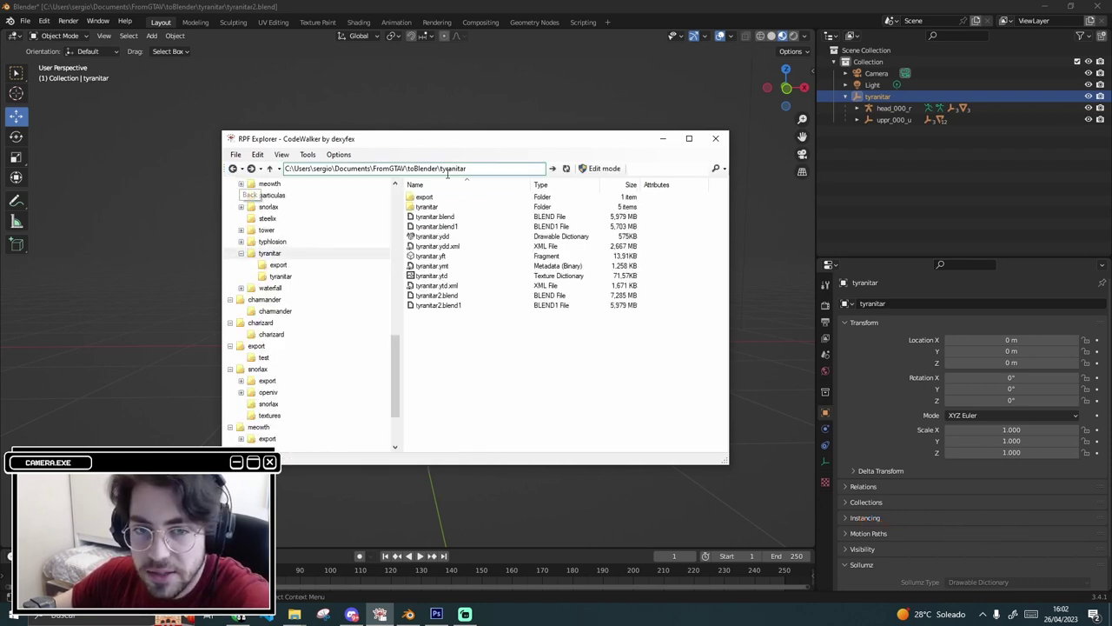
pyautogui.click(601, 167)
pyautogui.click(592, 349)
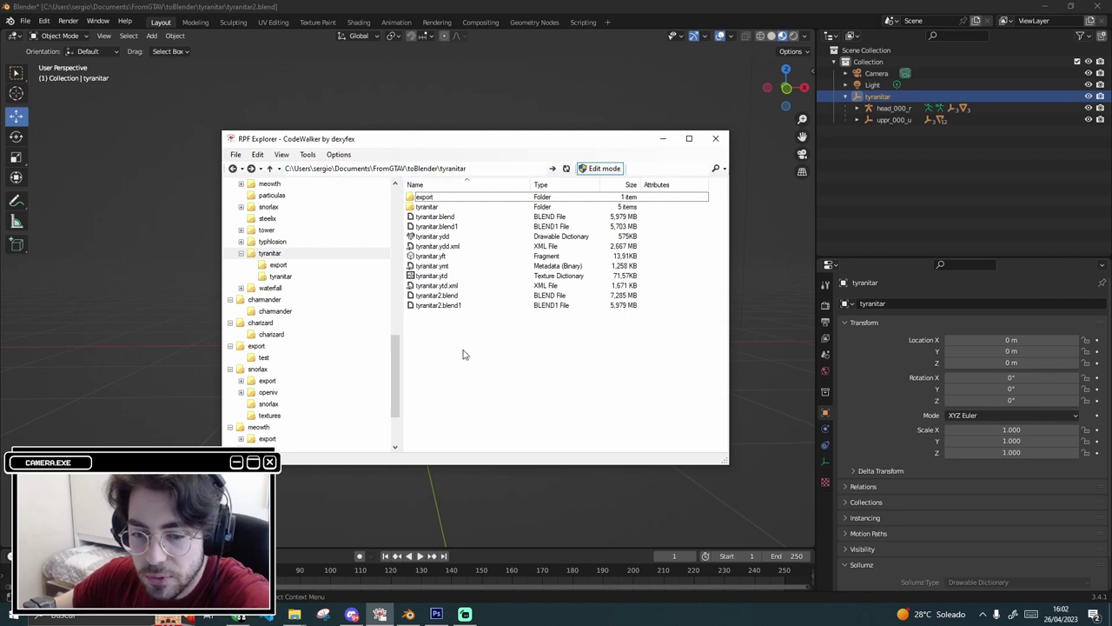
# - Open the toBlender > tyranitar > export folder in File Explorer
pyautogui.click(295, 614)
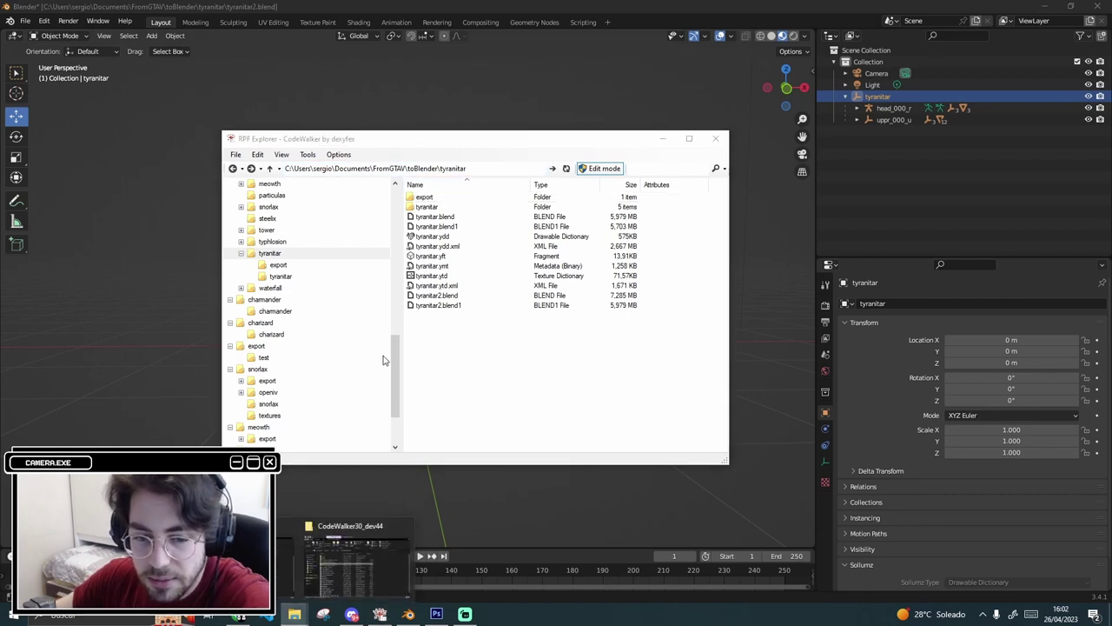
pyautogui.click(350, 560)
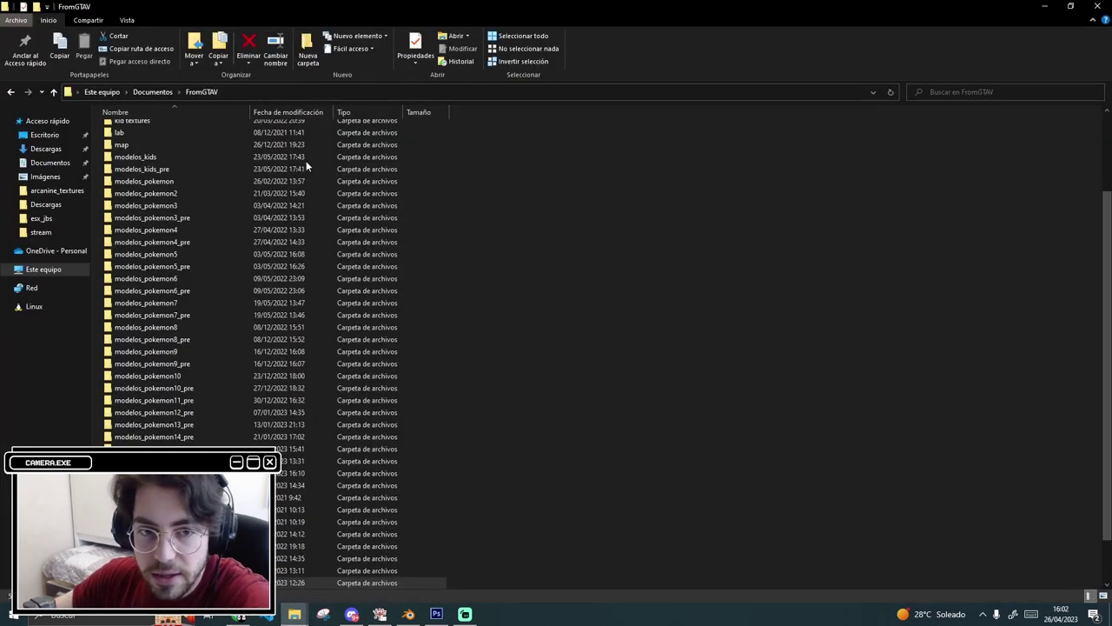
pyautogui.doubleClick(296, 534)
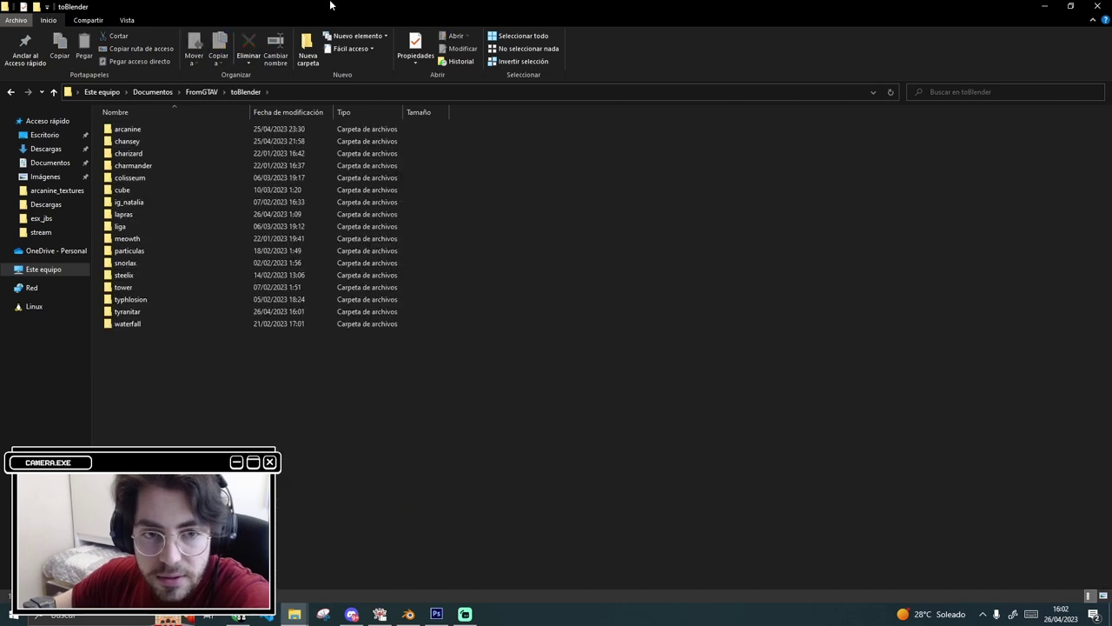
pyautogui.moveTo(330, 5); pyautogui.dragTo(522, 103)
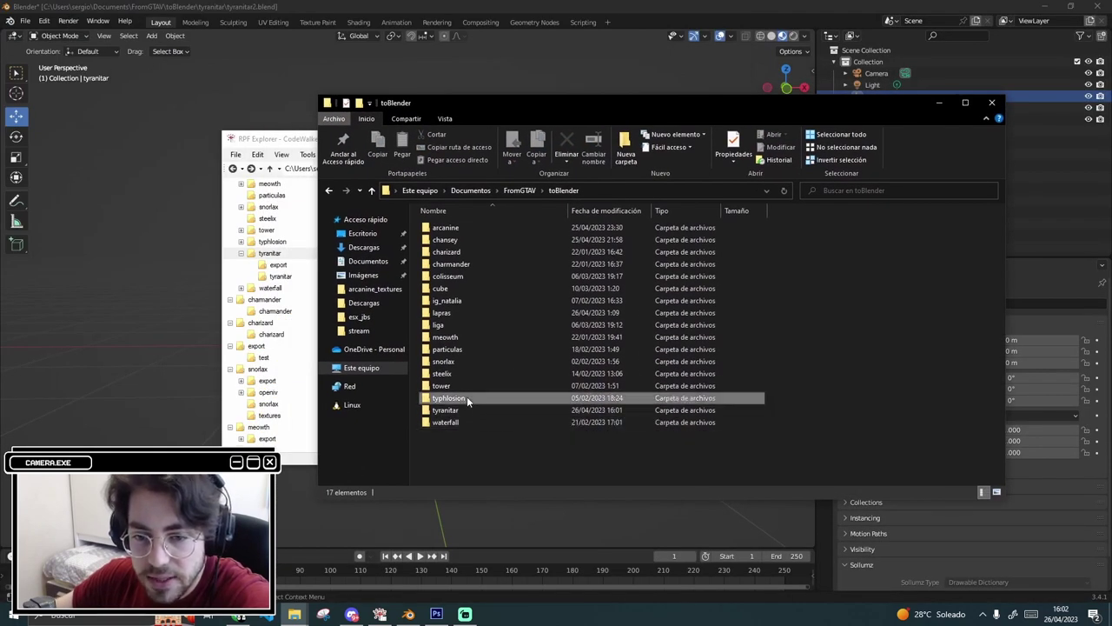
pyautogui.doubleClick(453, 410)
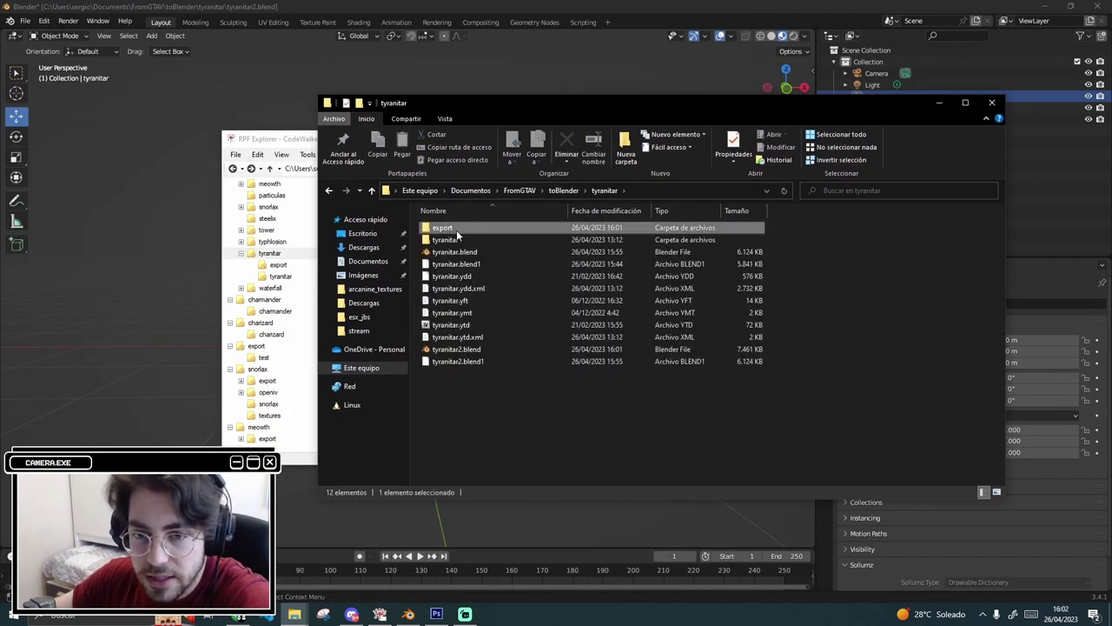
pyautogui.doubleClick(456, 227)
# - Drag tyranitar.ydd.xml into CodeWalker's tyranitar folder and refresh the listing
pyautogui.moveTo(503, 102); pyautogui.dragTo(840, 160)
pyautogui.moveTo(785, 288); pyautogui.dragTo(489, 288)
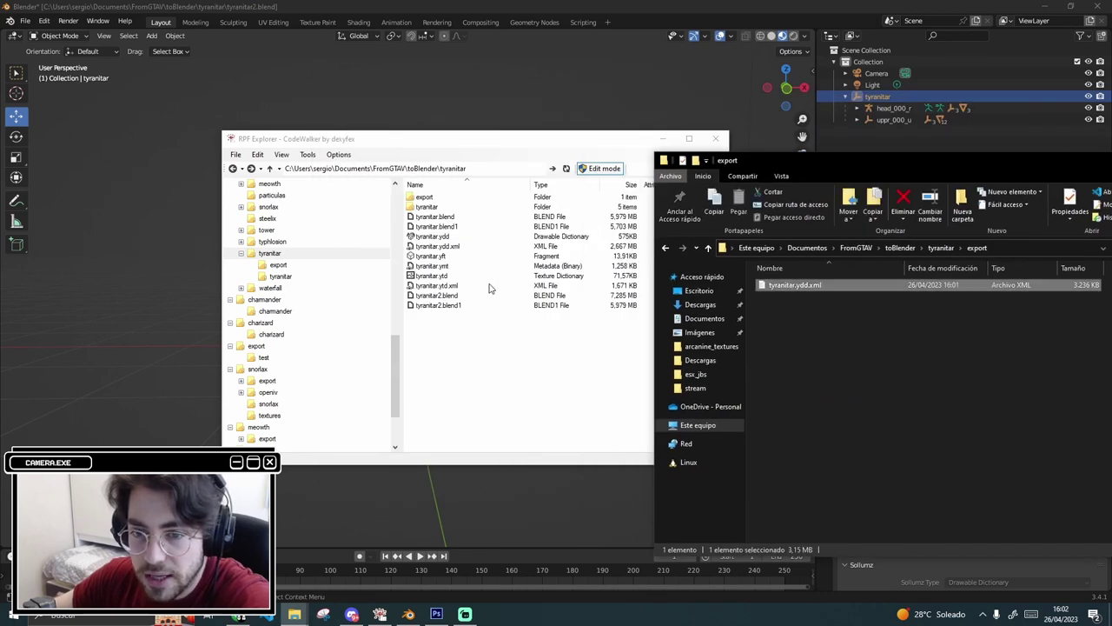
pyautogui.moveTo(793, 294); pyautogui.dragTo(524, 351)
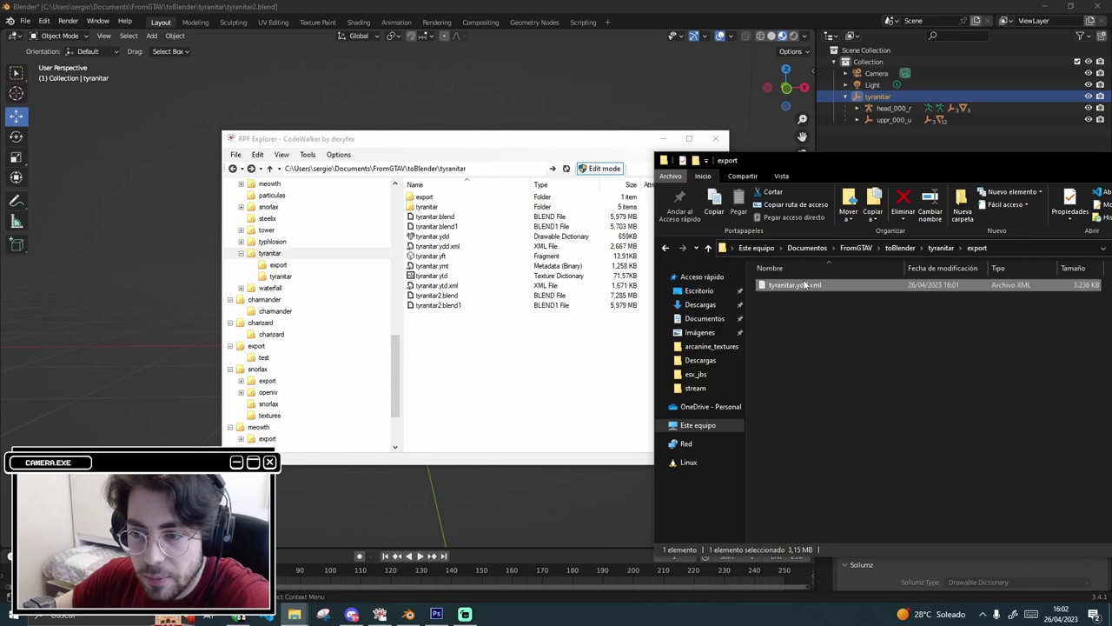
pyautogui.click(549, 360)
pyautogui.click(566, 169)
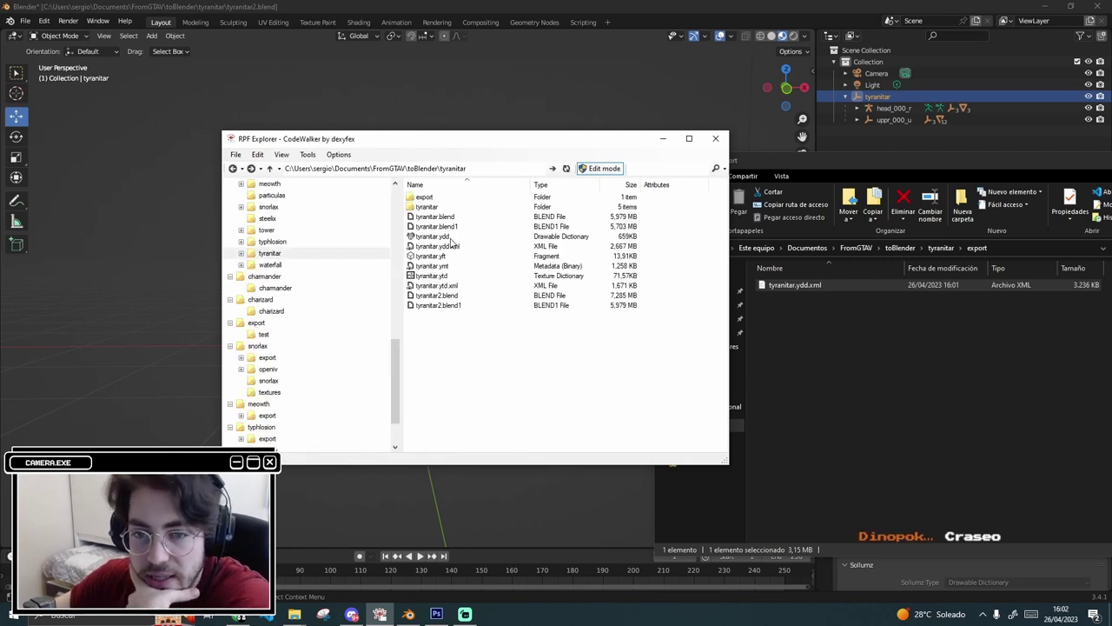
pyautogui.doubleClick(449, 238)
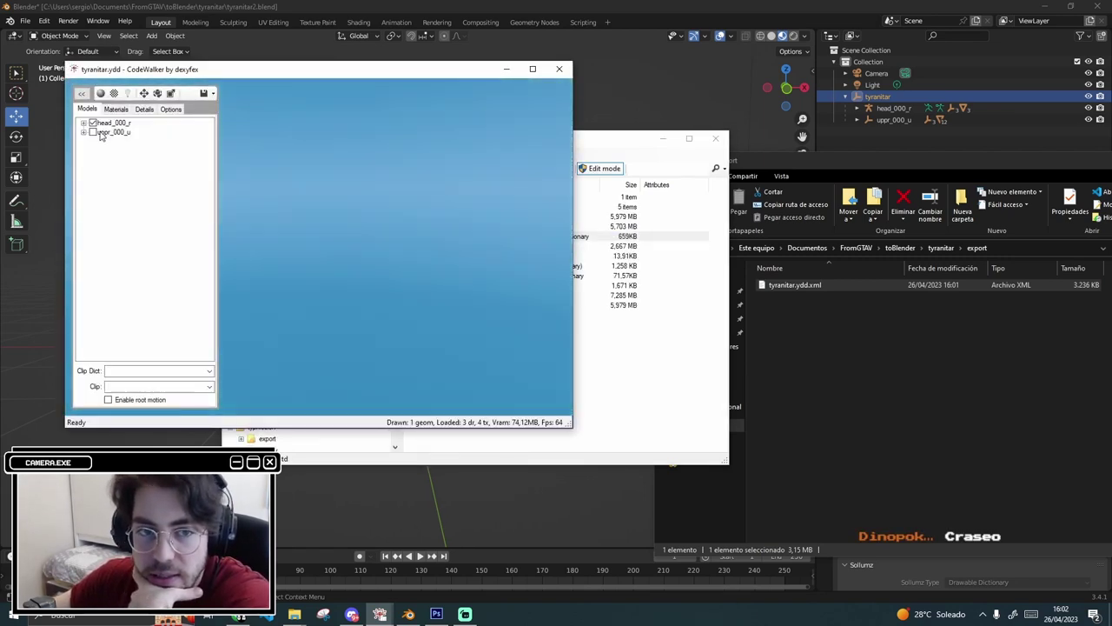
pyautogui.click(93, 132)
pyautogui.moveTo(387, 216)
pyautogui.mouseDown()
pyautogui.moveTo(345, 236)
pyautogui.moveTo(377, 175)
pyautogui.moveTo(369, 254)
pyautogui.moveTo(530, 245)
pyautogui.moveTo(318, 241)
pyautogui.moveTo(421, 220)
pyautogui.moveTo(487, 238)
pyautogui.moveTo(144, 241)
pyautogui.moveTo(487, 279)
pyautogui.mouseUp()
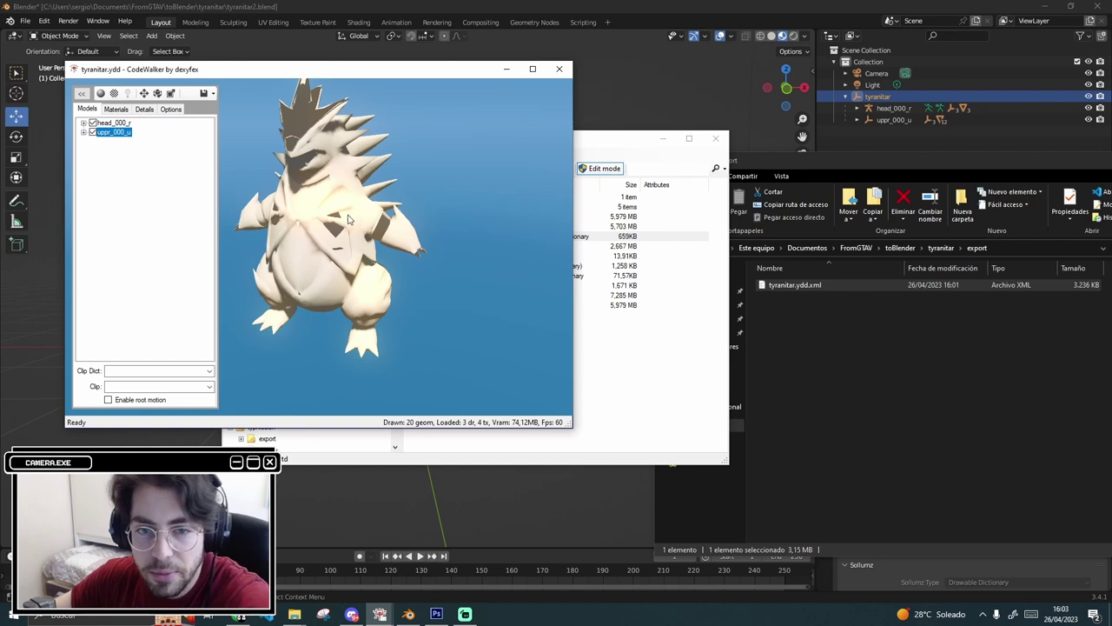
pyautogui.moveTo(482, 193)
pyautogui.mouseDown()
pyautogui.moveTo(375, 191)
pyautogui.moveTo(405, 167)
pyautogui.moveTo(454, 162)
pyautogui.moveTo(318, 187)
pyautogui.mouseUp()
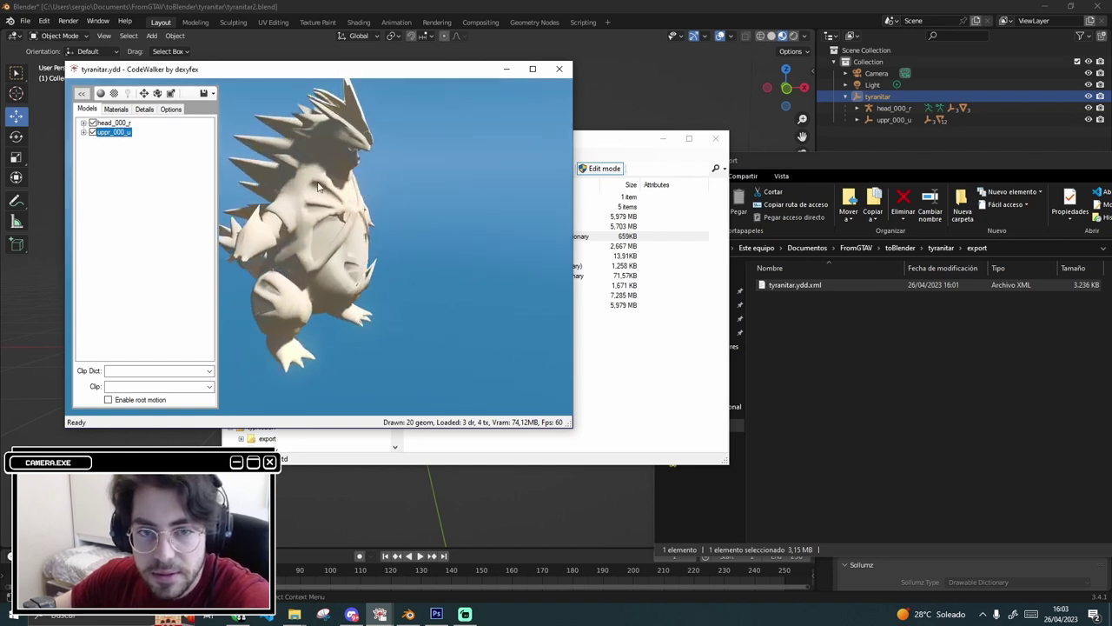
pyautogui.click(559, 68)
# - Open tyranitar.ytd and preview its BodyA1 texture
pyautogui.moveTo(451, 138); pyautogui.dragTo(592, 164)
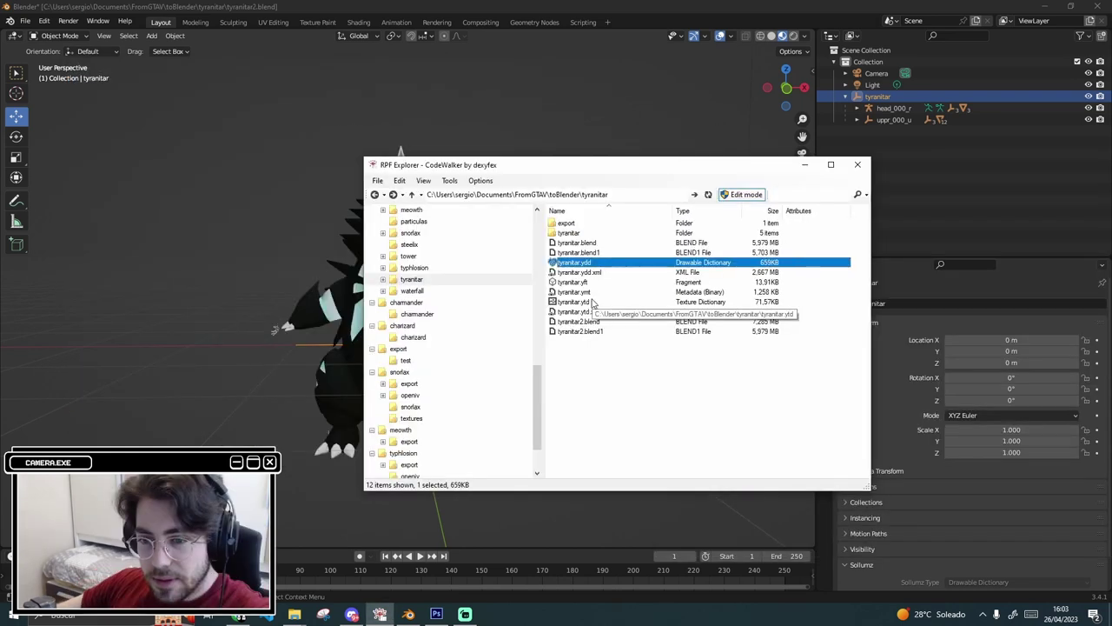
pyautogui.doubleClick(594, 301)
pyautogui.click(133, 165)
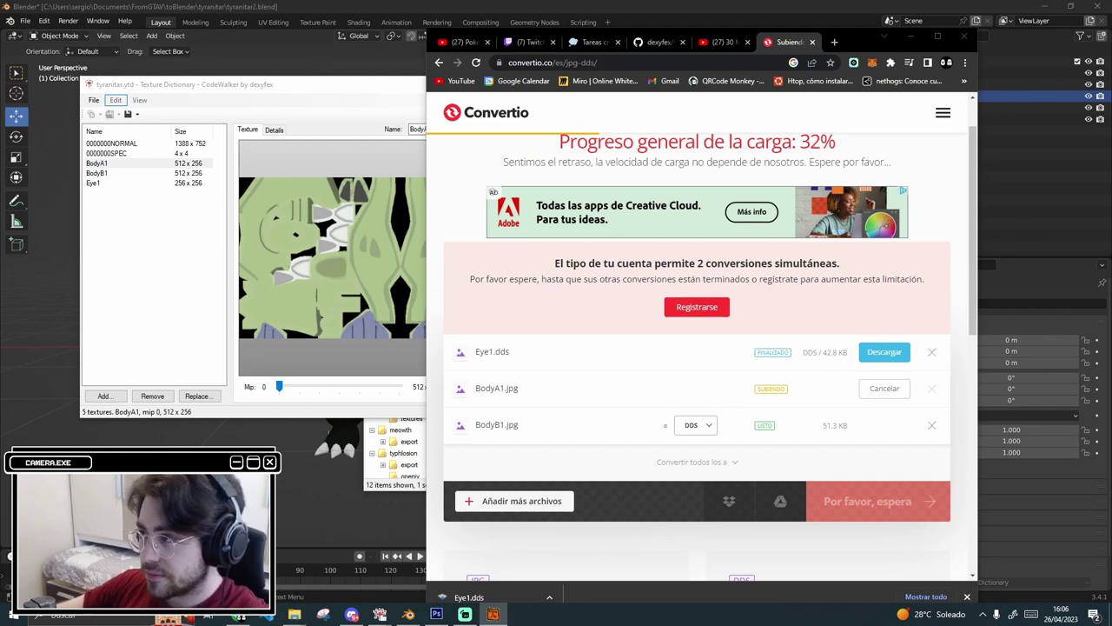
# - Close the Convertio browser tab and open the Downloads (Descargas) folder
pyautogui.click(783, 40)
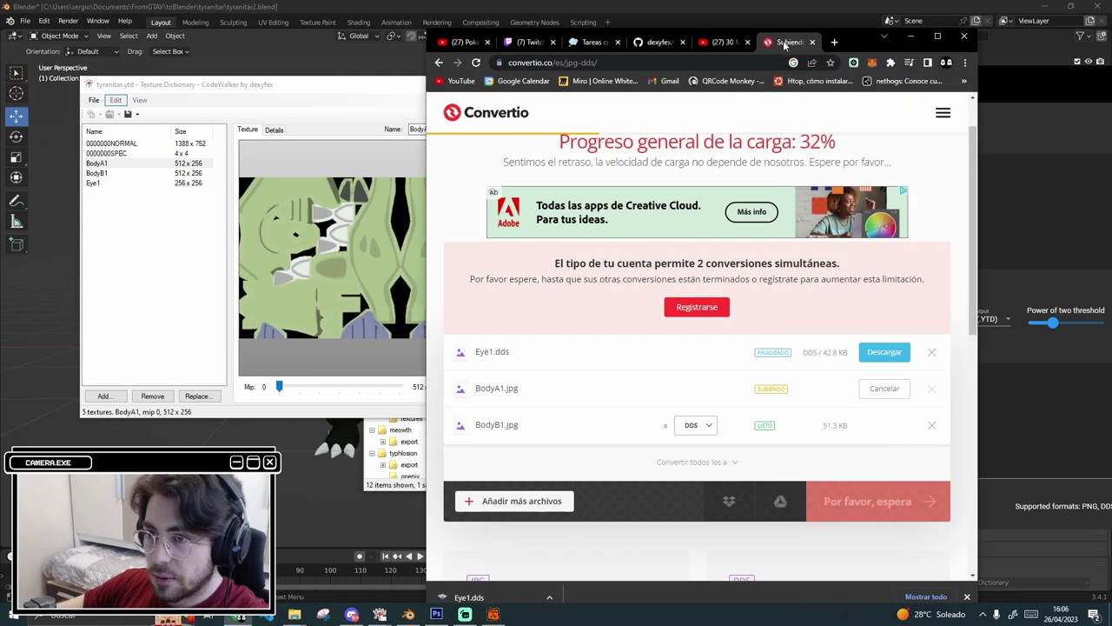
pyautogui.middleClick(783, 40)
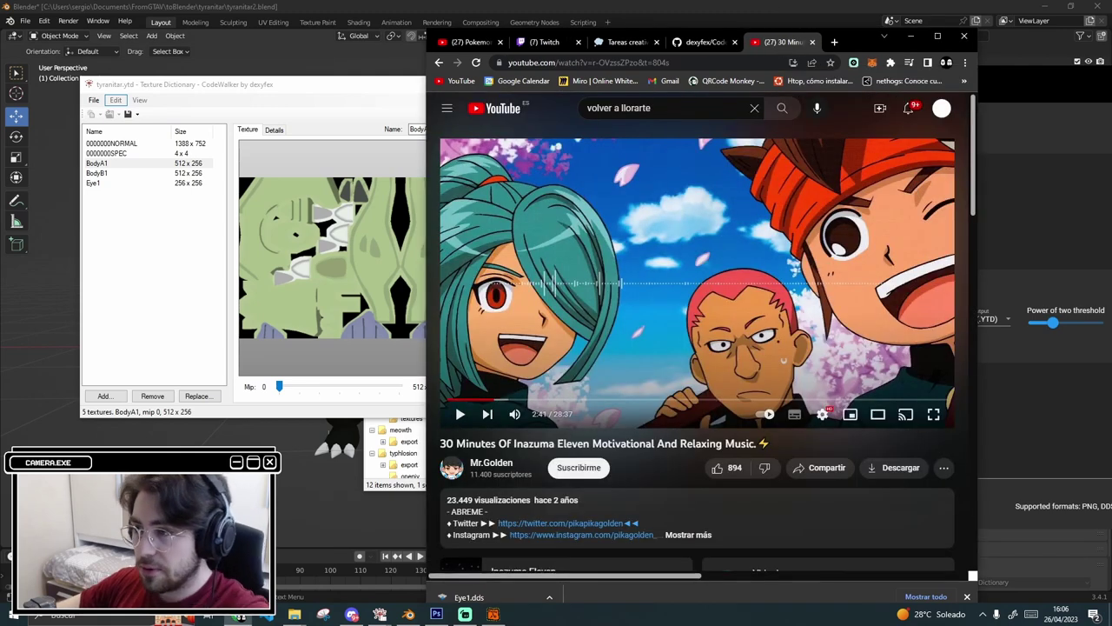
pyautogui.click(991, 159)
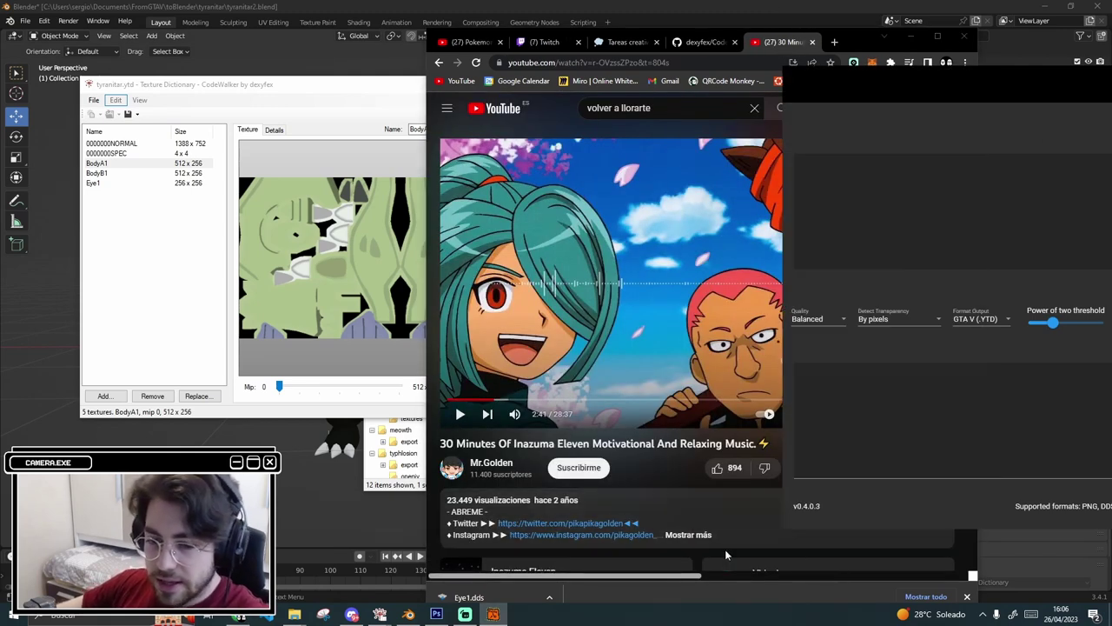
pyautogui.moveTo(295, 614)
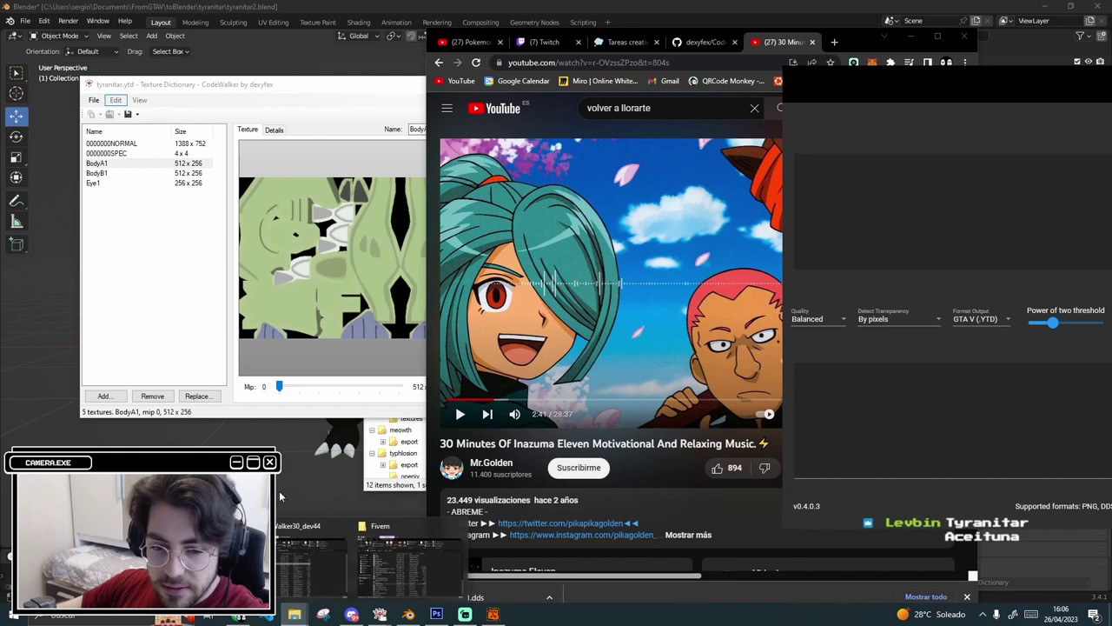
pyautogui.rightClick(295, 614)
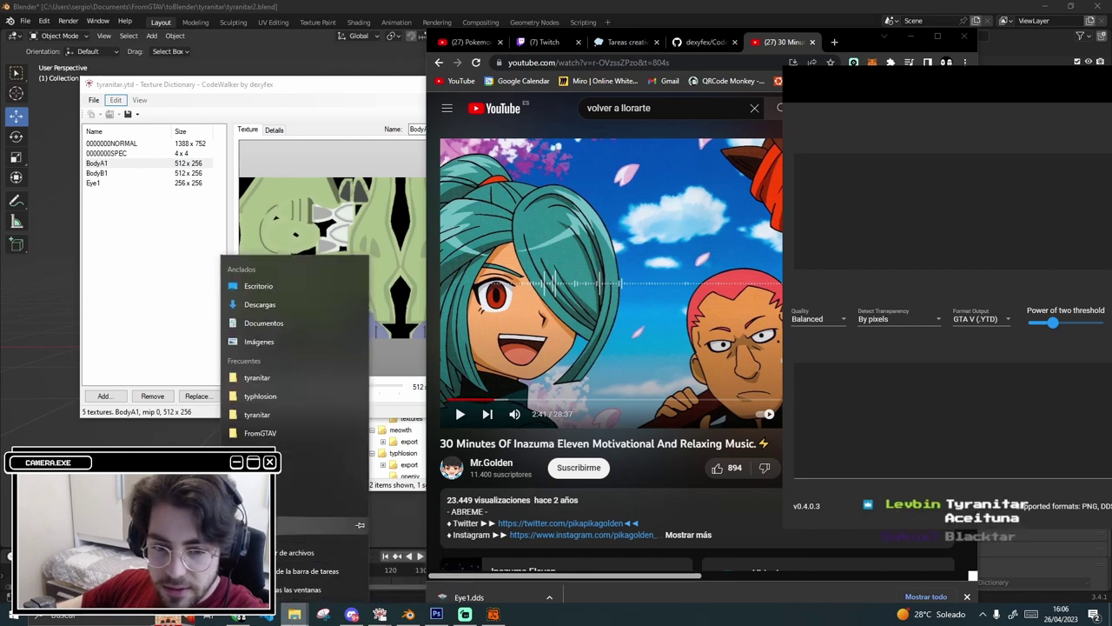
pyautogui.press('Escape')
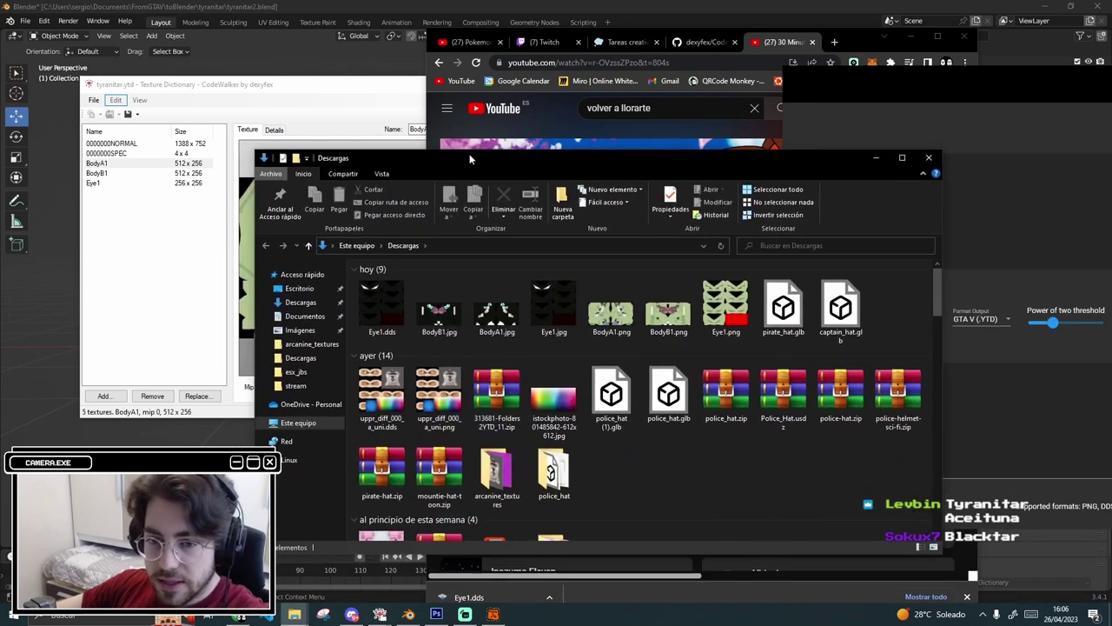
pyautogui.click(382, 308)
# - Delete Eye1.dds and create a tyranitar_textures folder in Downloads
pyautogui.rightClick(375, 314)
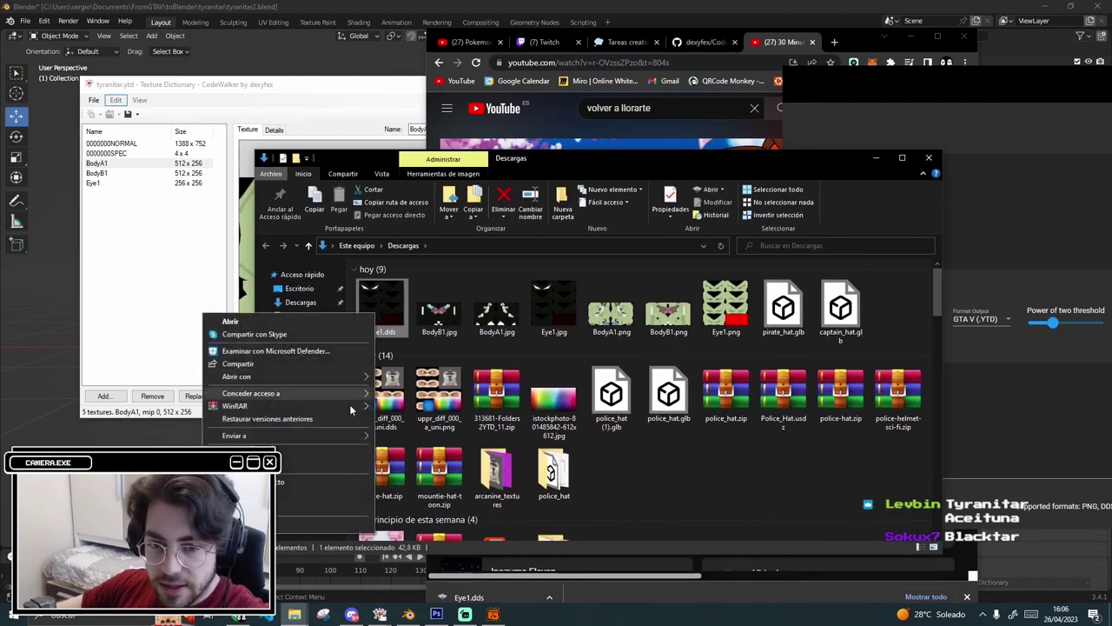
pyautogui.click(321, 495)
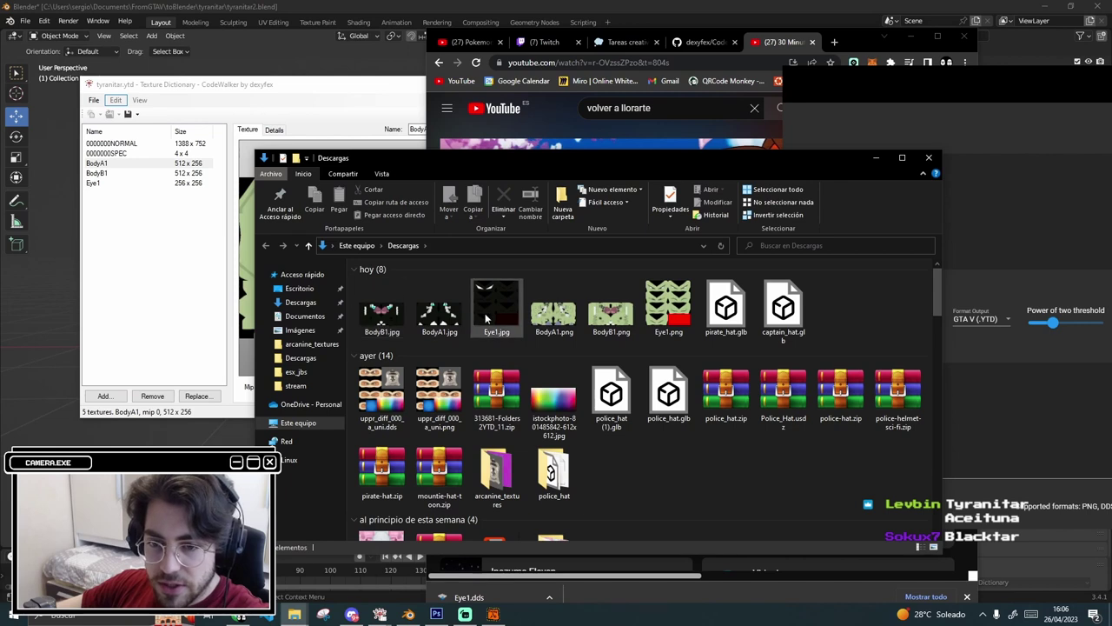
pyautogui.rightClick(857, 322)
pyautogui.moveTo(747, 497)
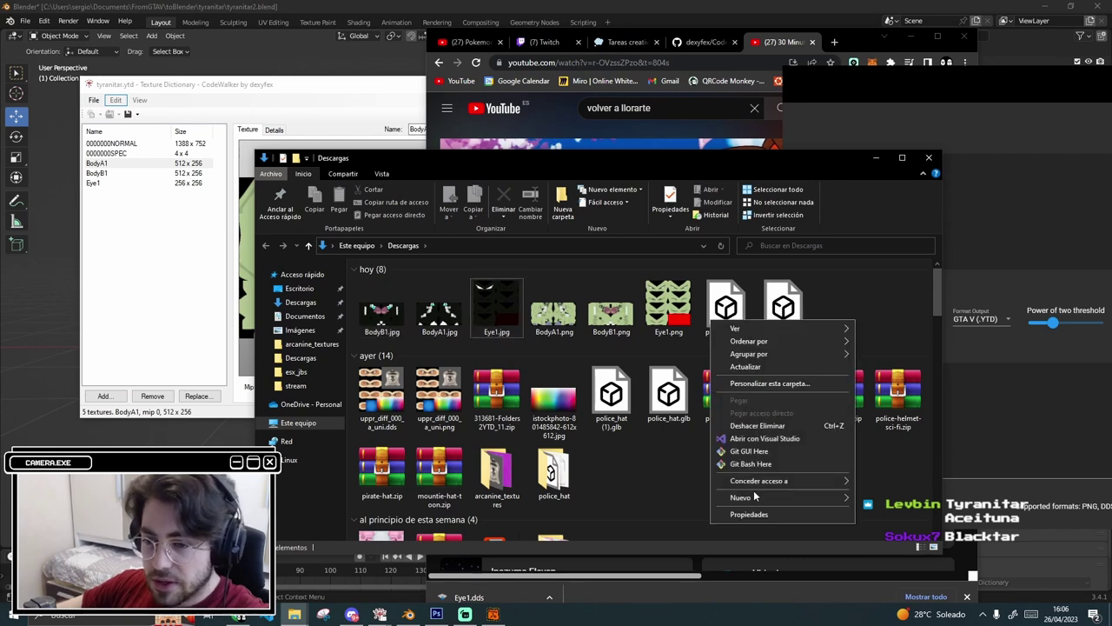
pyautogui.click(884, 377)
pyautogui.write('t')
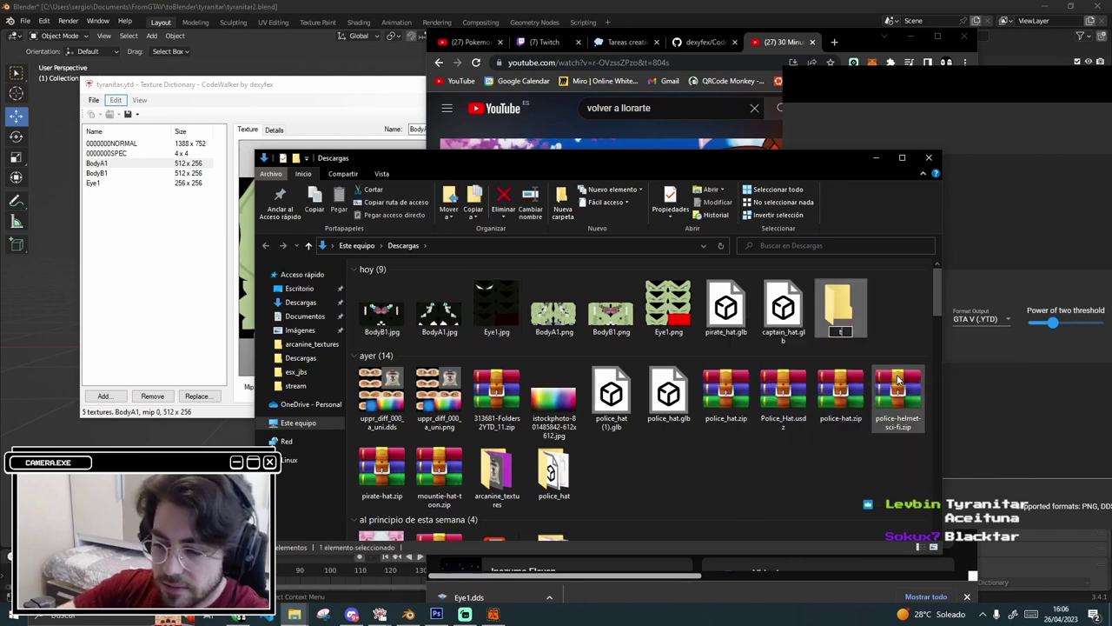
pyautogui.write('yranitar_te')
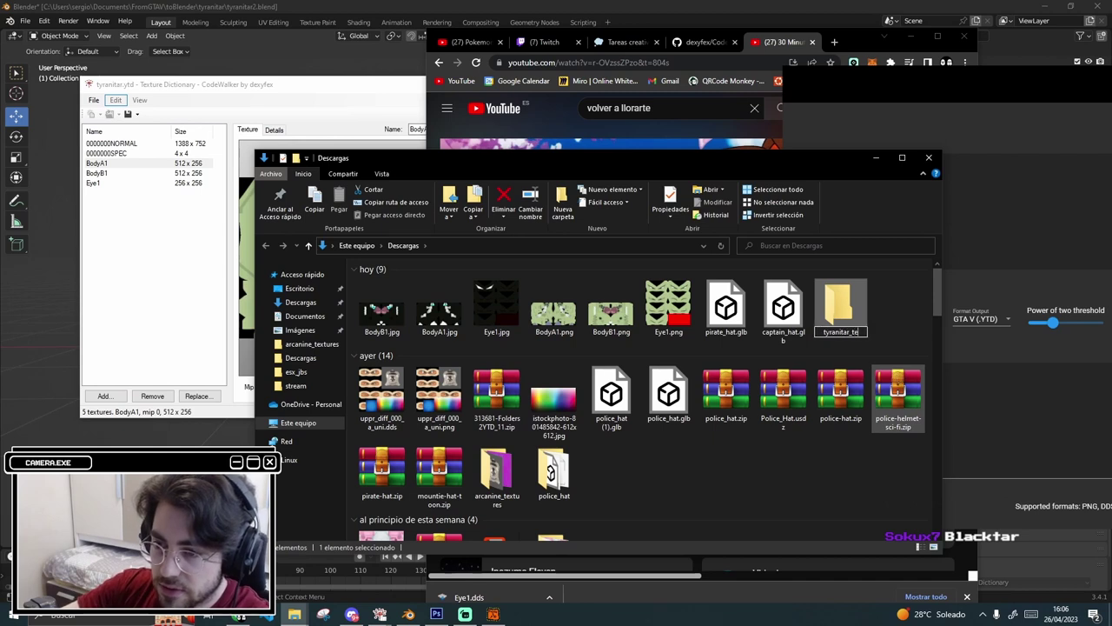
pyautogui.write('tures')
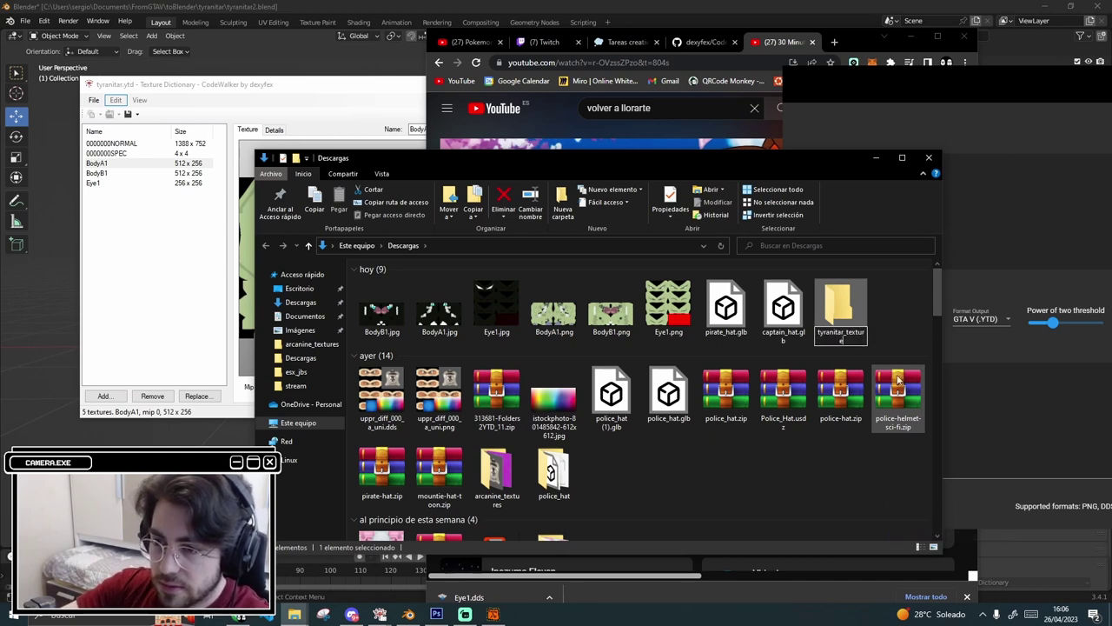
pyautogui.press('Return')
# - Move the BodyA1, Eye1 and BodyB1 JPGs into tyranitar_textures
pyautogui.click(494, 312)
pyautogui.keyDown('ctrl'); pyautogui.click(439, 311); pyautogui.keyUp('ctrl')
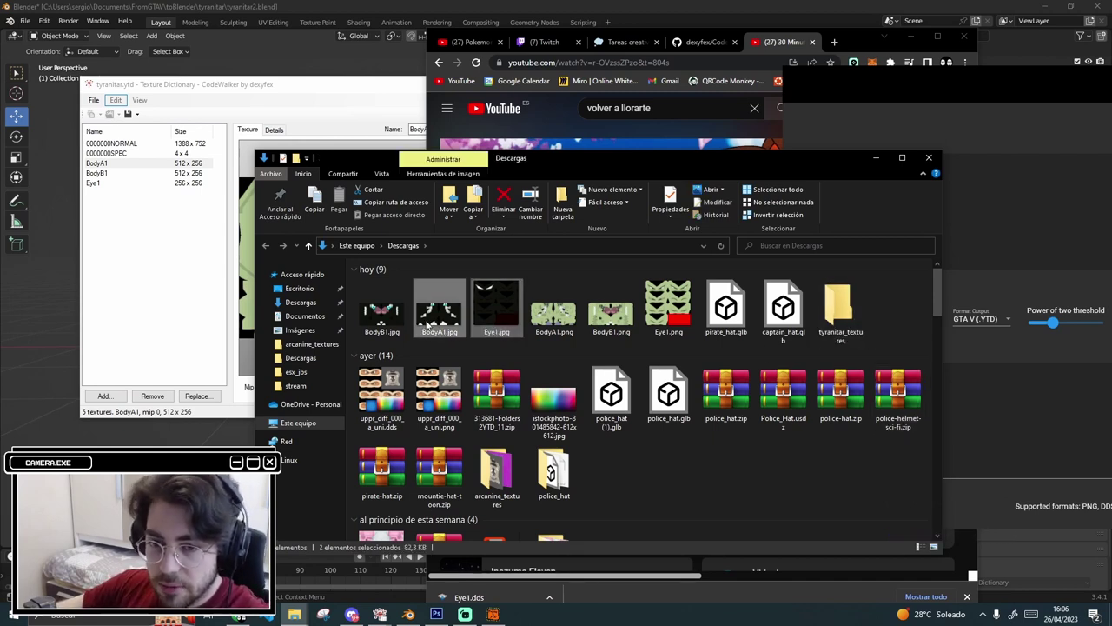
pyautogui.keyDown('ctrl'); pyautogui.click(381, 311); pyautogui.keyUp('ctrl')
pyautogui.moveTo(439, 313); pyautogui.dragTo(886, 325)
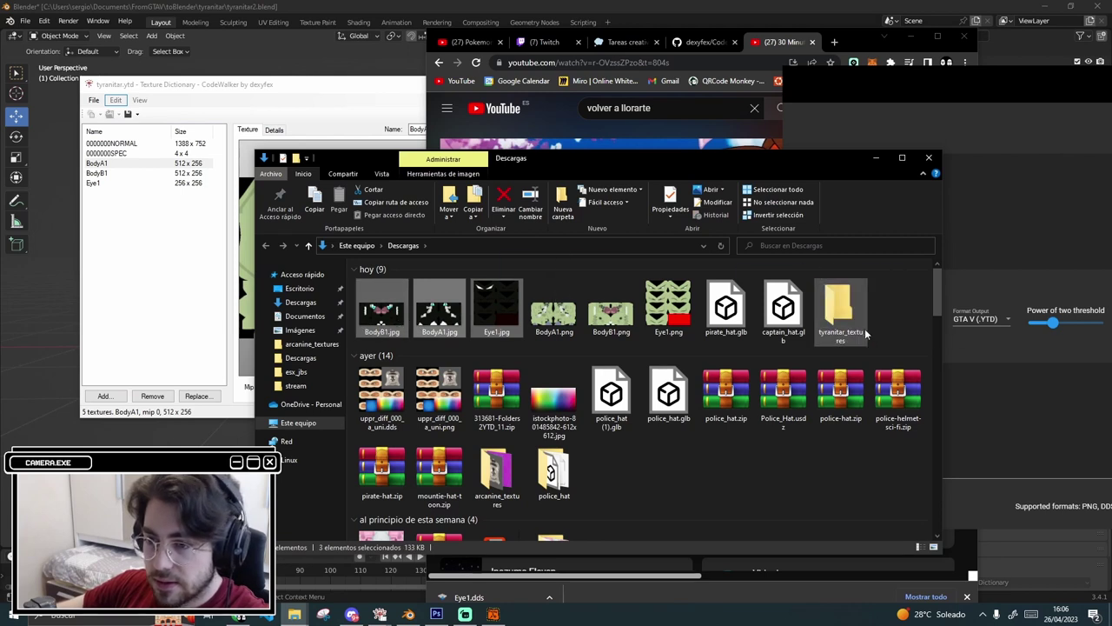
# - Set Descargas\tyranitar_textures as the Folders2YTD input folder
pyautogui.moveTo(1047, 105); pyautogui.dragTo(634, 146)
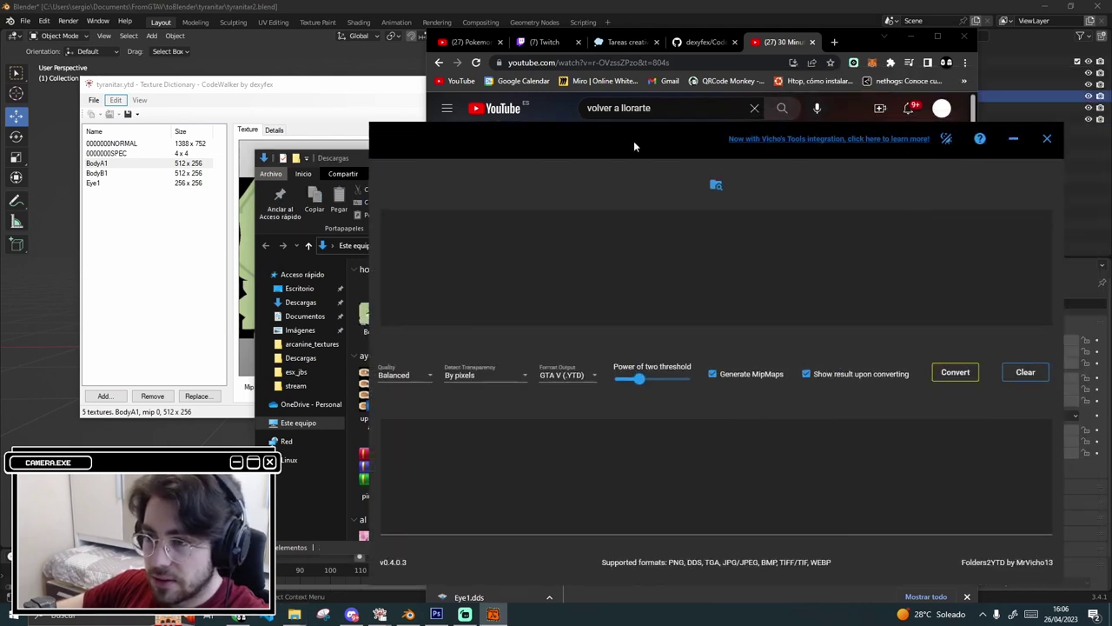
pyautogui.click(717, 186)
pyautogui.click(420, 226)
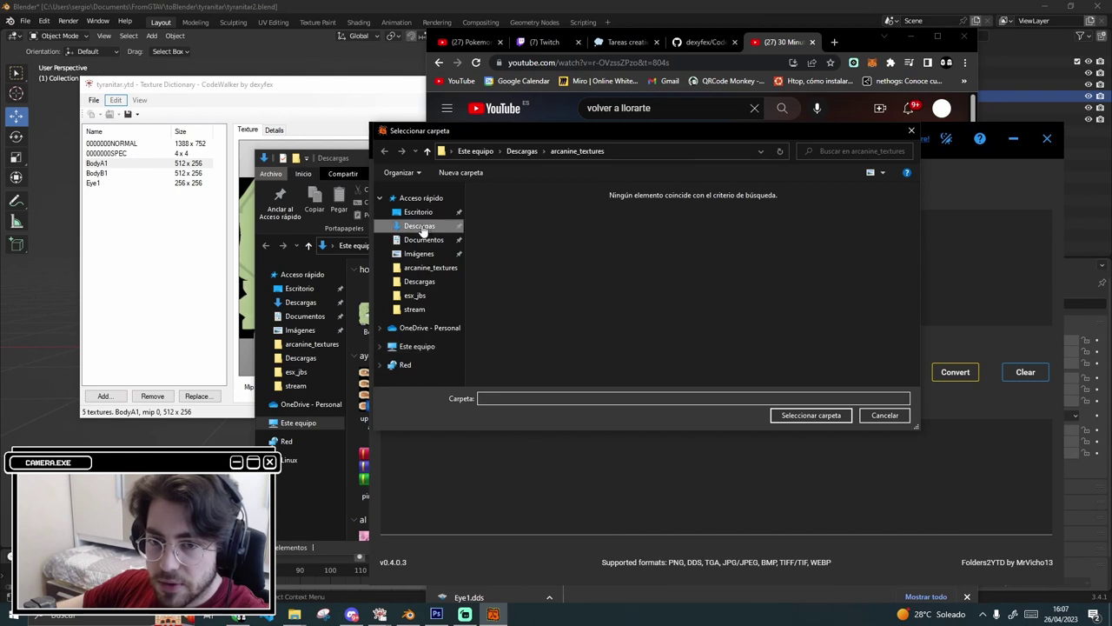
pyautogui.doubleClick(515, 241)
pyautogui.click(785, 414)
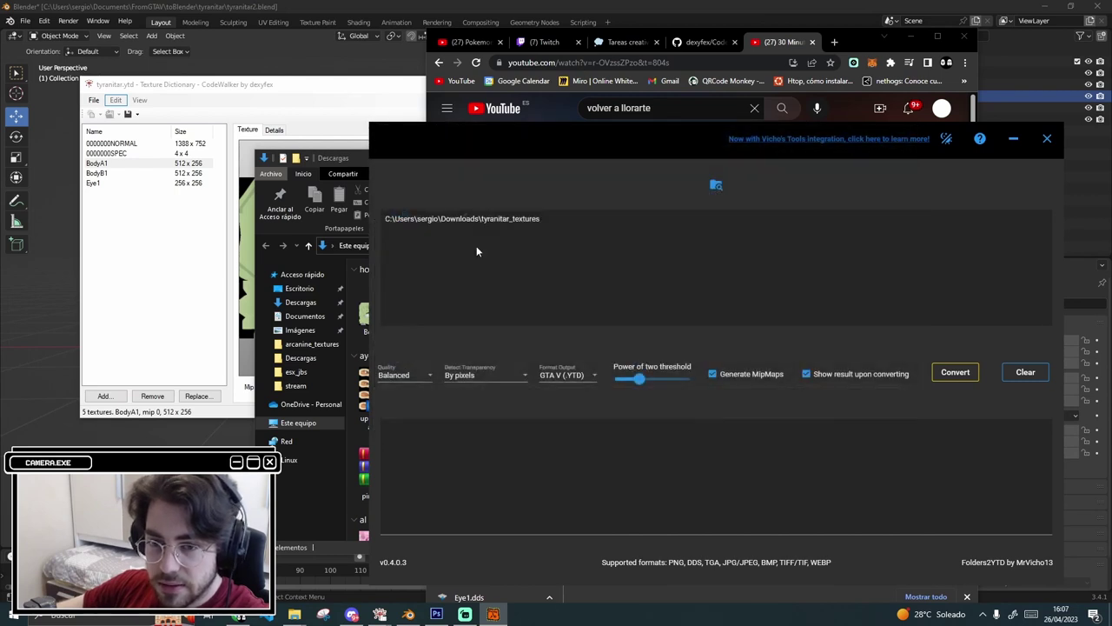
# - Convert the textures to DDS Files and open tyranitar_textures to see the results
pyautogui.click(566, 379)
pyautogui.click(568, 416)
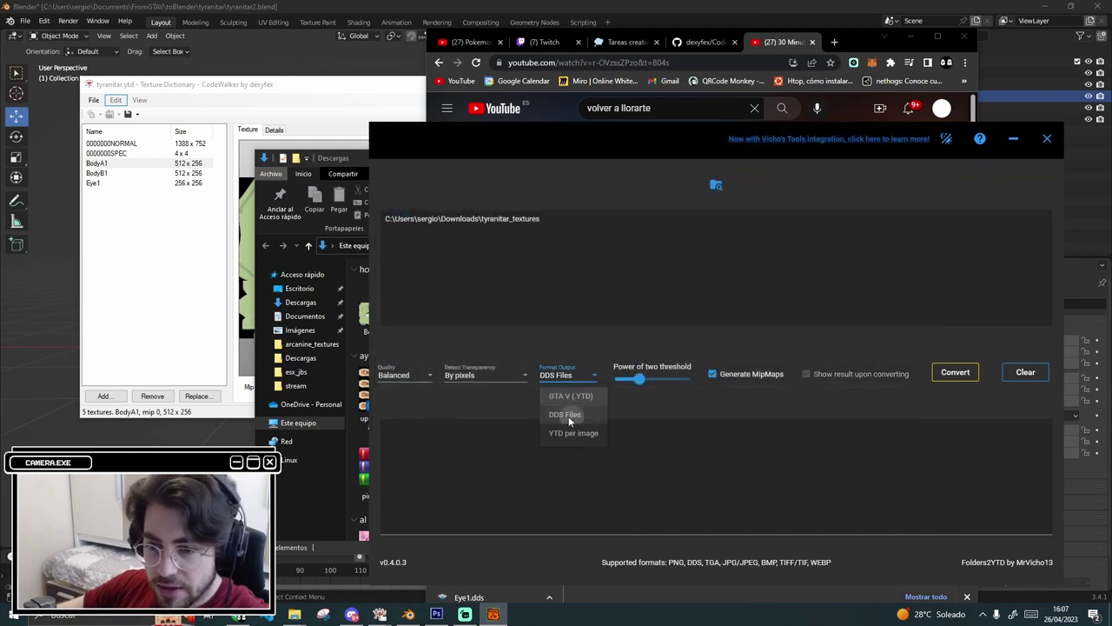
pyautogui.click(956, 375)
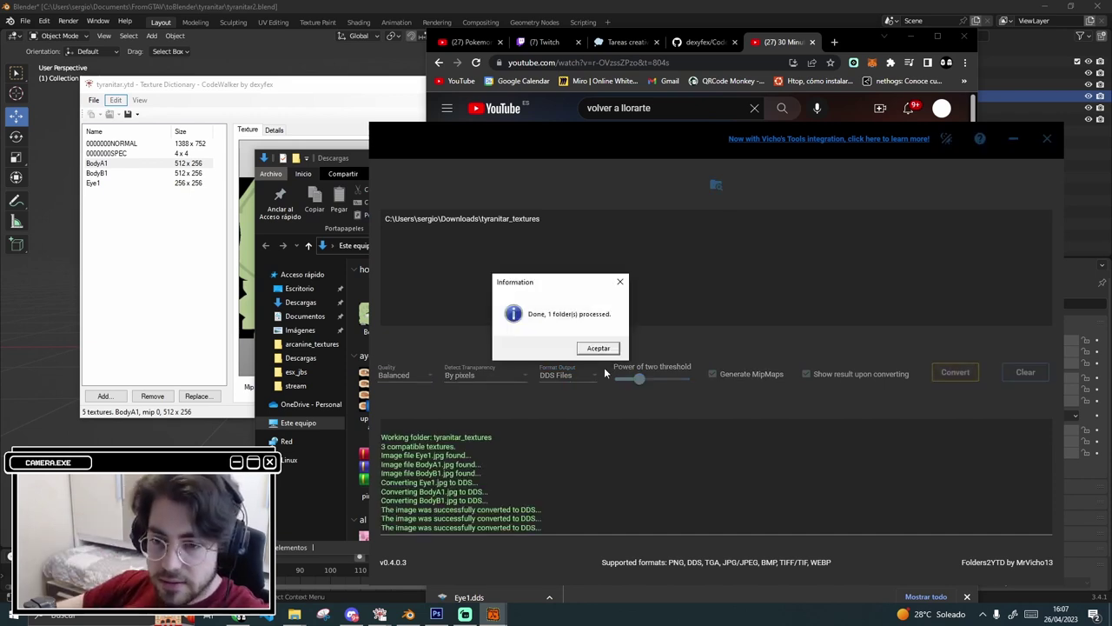
pyautogui.click(599, 348)
pyautogui.click(343, 164)
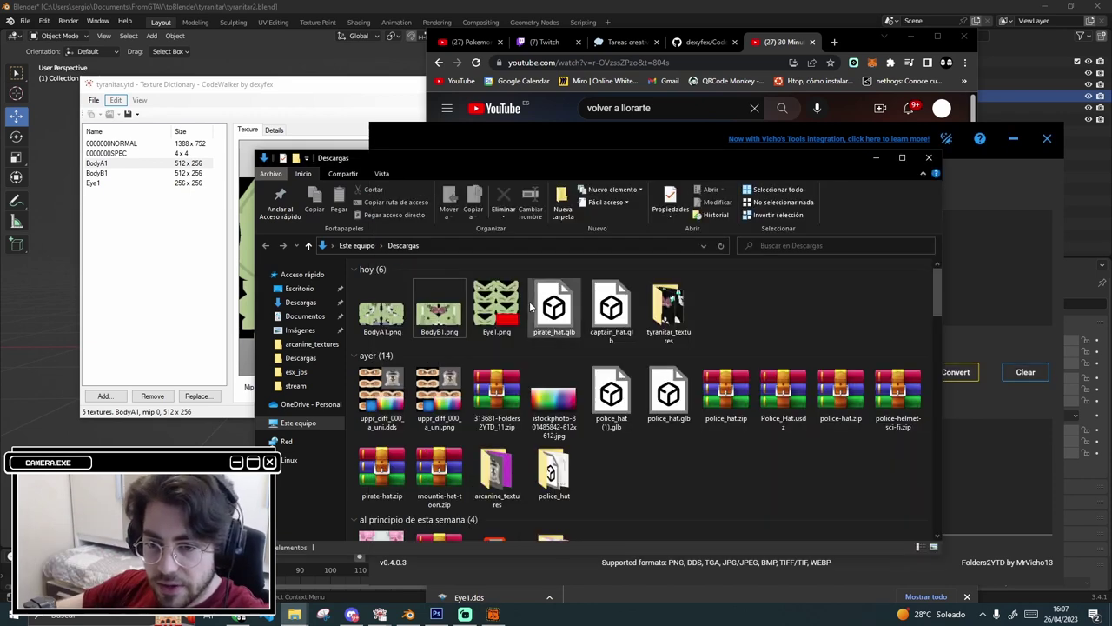
pyautogui.doubleClick(668, 308)
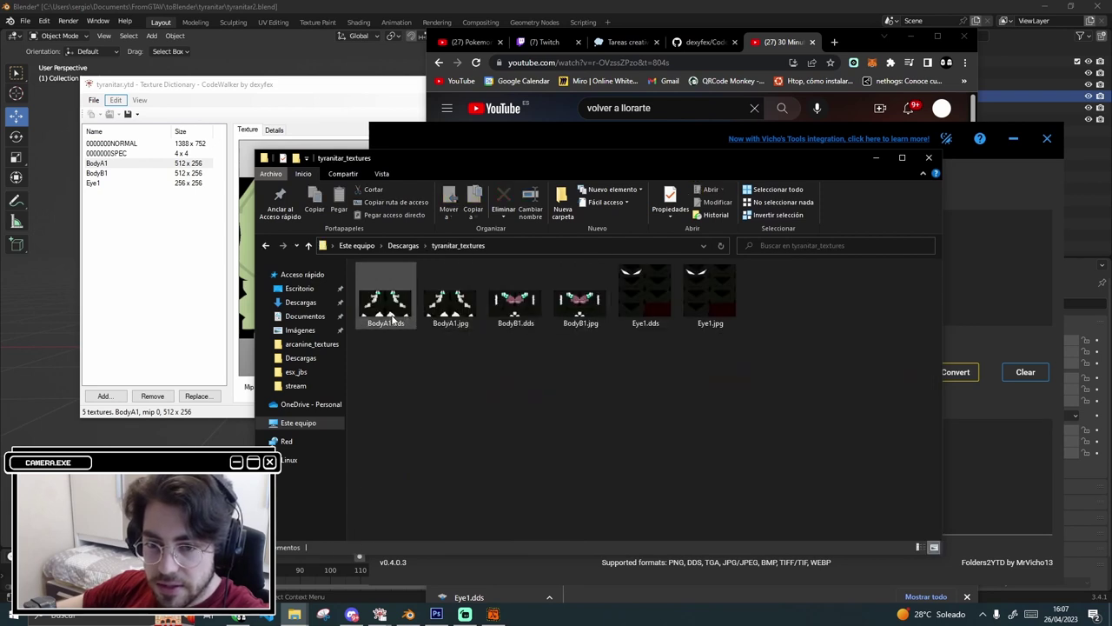
# - Replace the BodyA1 texture in tyranitar.ytd with BodyA1.dds from tyranitar_textures
pyautogui.click(395, 317)
pyautogui.click(496, 315)
pyautogui.click(639, 322)
pyautogui.click(153, 244)
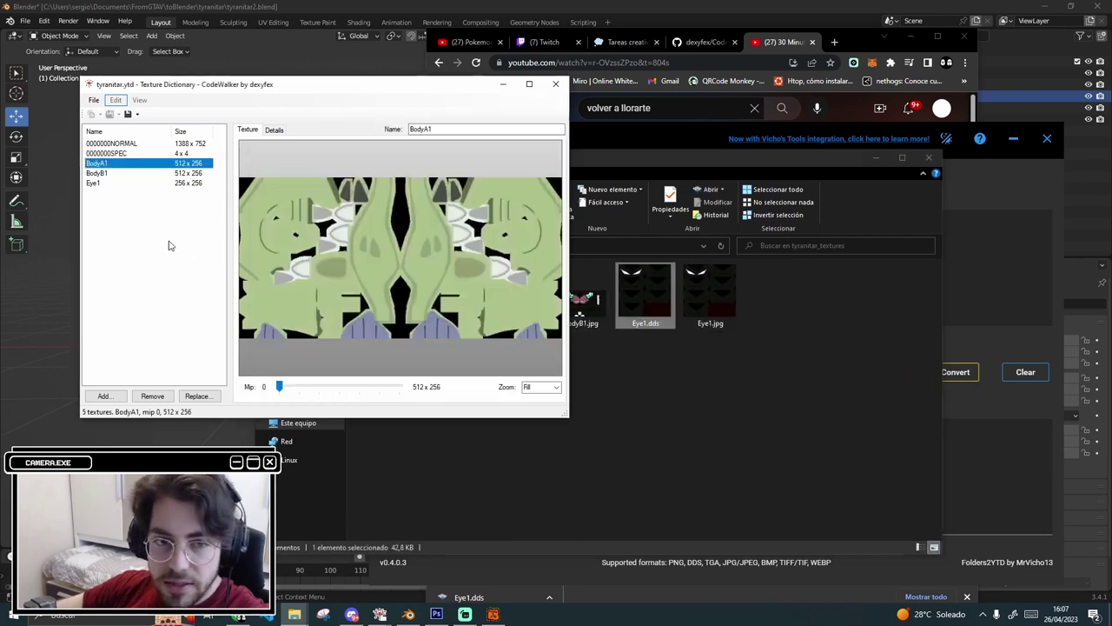
pyautogui.click(128, 165)
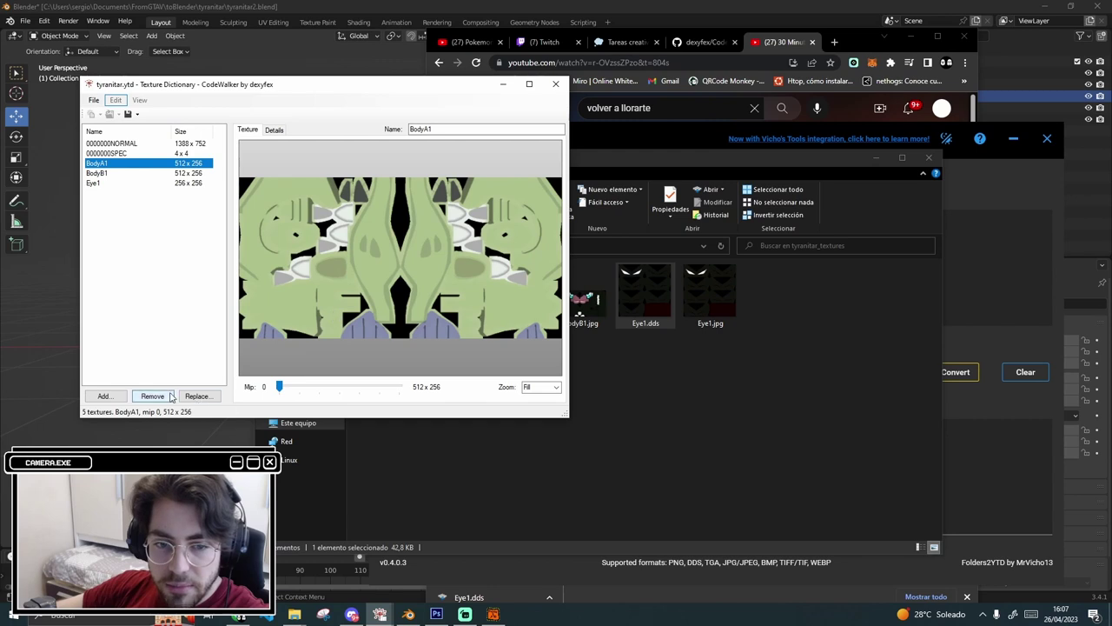
pyautogui.click(196, 395)
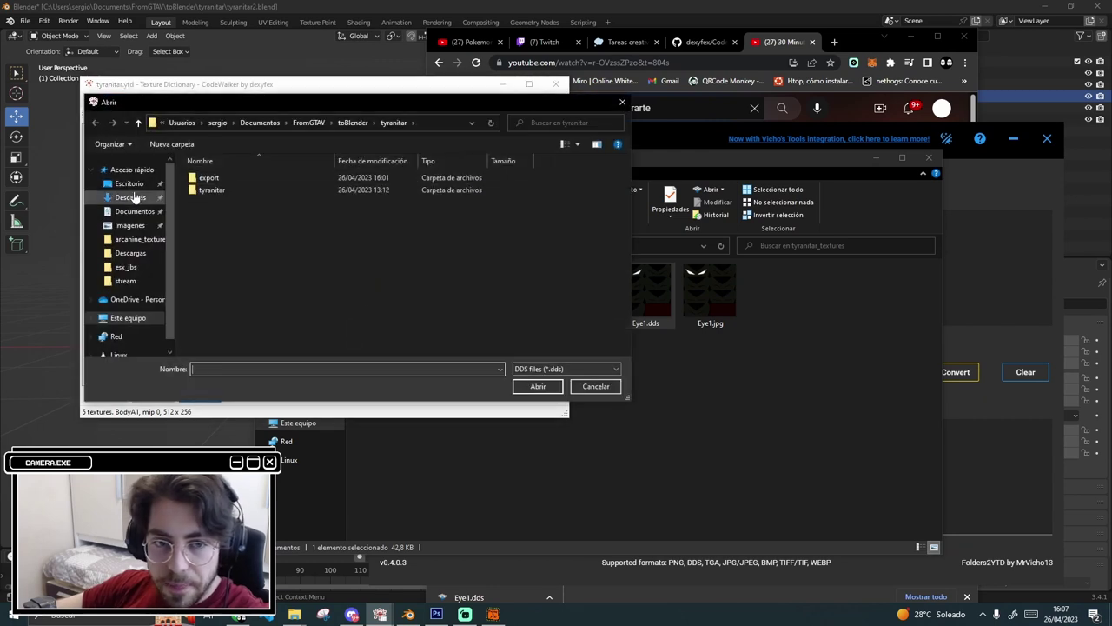
pyautogui.click(131, 197)
pyautogui.doubleClick(232, 198)
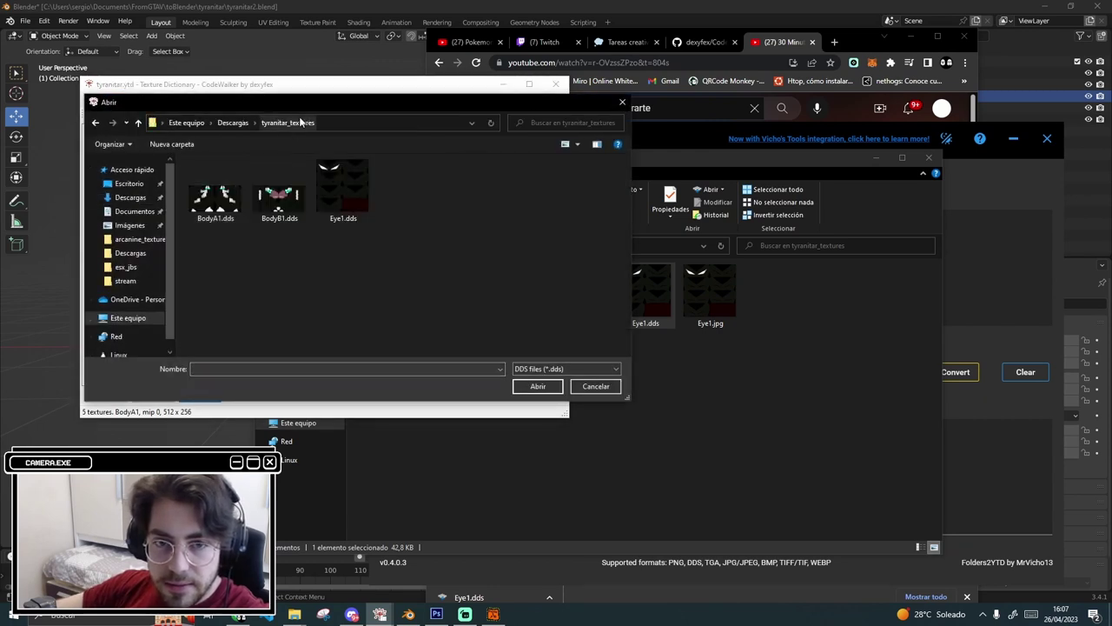
pyautogui.moveTo(309, 100); pyautogui.dragTo(589, 115)
pyautogui.doubleClick(495, 209)
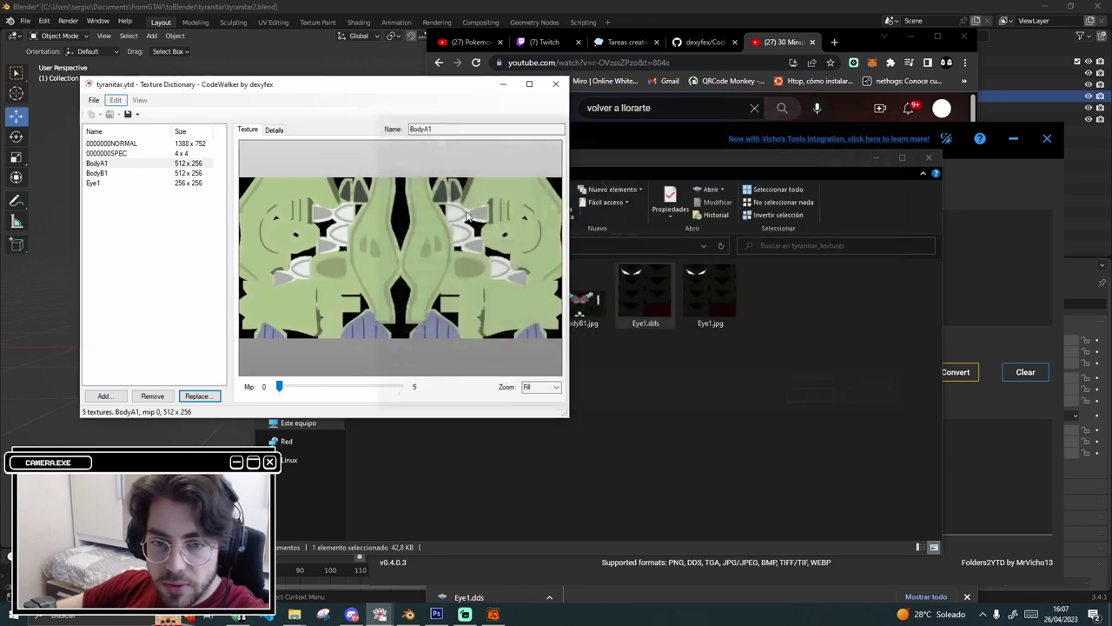
# - Replace BodyB1 and Eye1 with BodyB1.dds and Eye1.dds
pyautogui.click(109, 173)
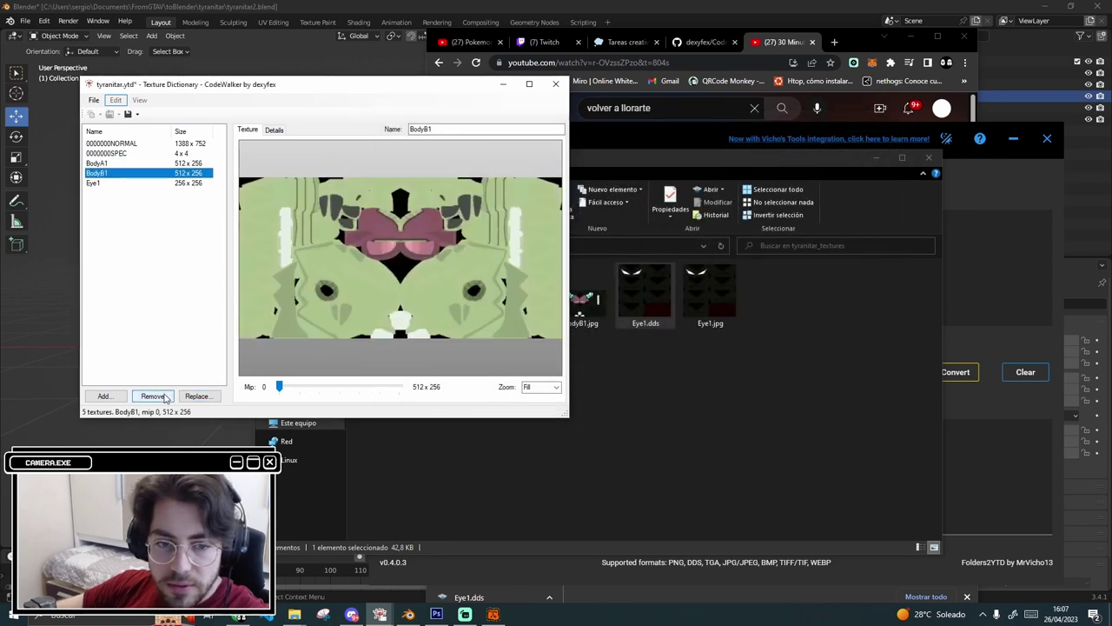
pyautogui.click(196, 395)
pyautogui.doubleClick(560, 208)
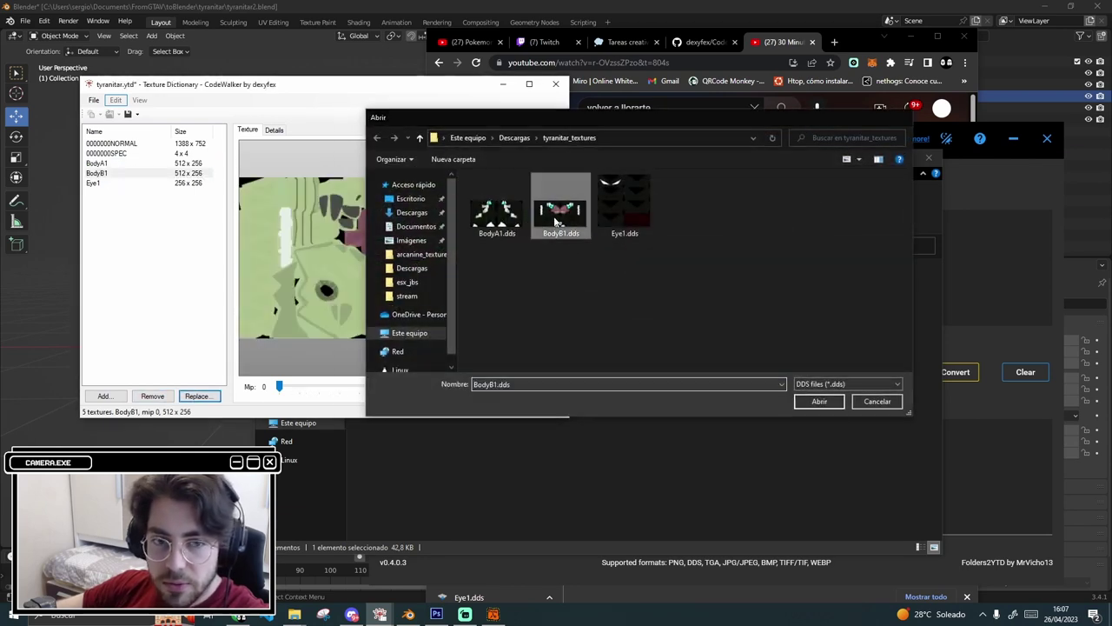
pyautogui.click(95, 183)
pyautogui.click(197, 395)
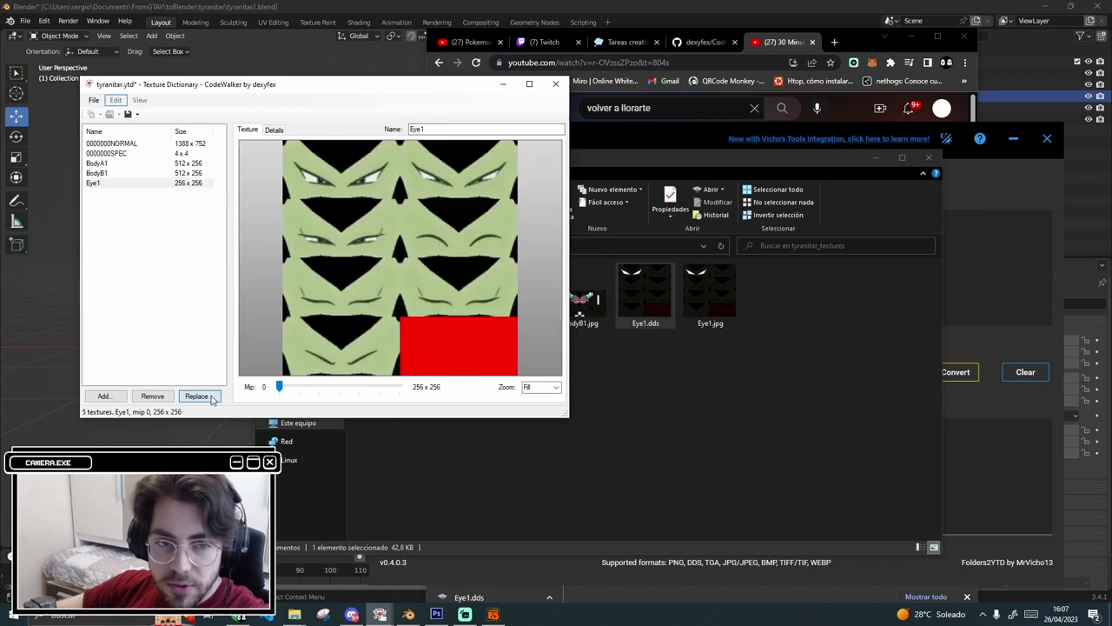
pyautogui.doubleClick(614, 223)
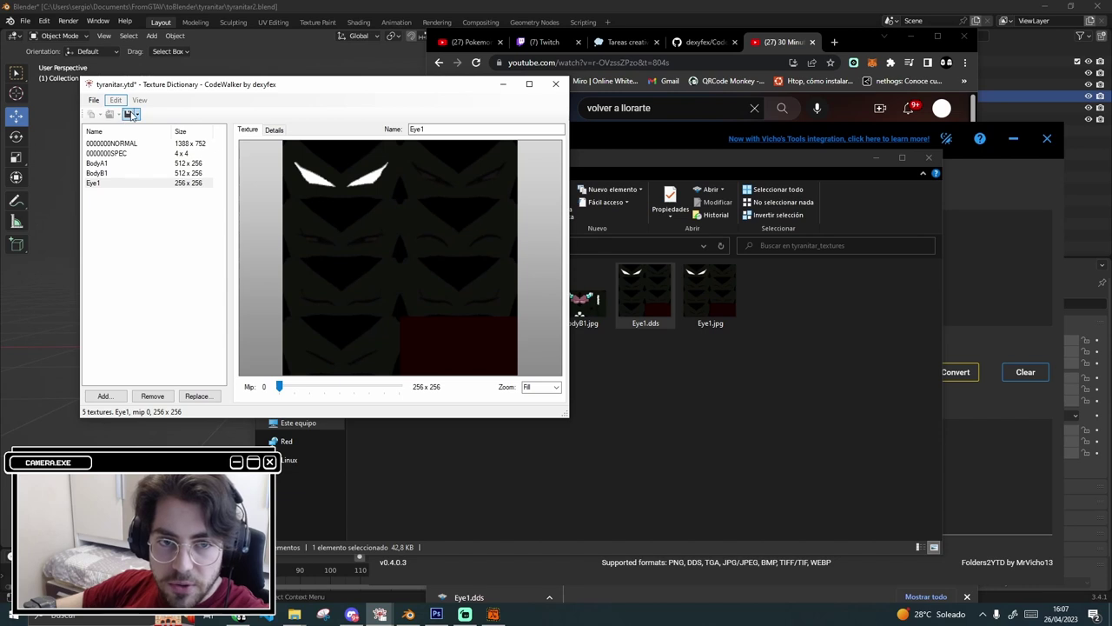
# - Save tyranitar.ytd, close the editors, and preview tyranitar.ydd in RPF Explorer
pyautogui.click(128, 114)
pyautogui.click(557, 86)
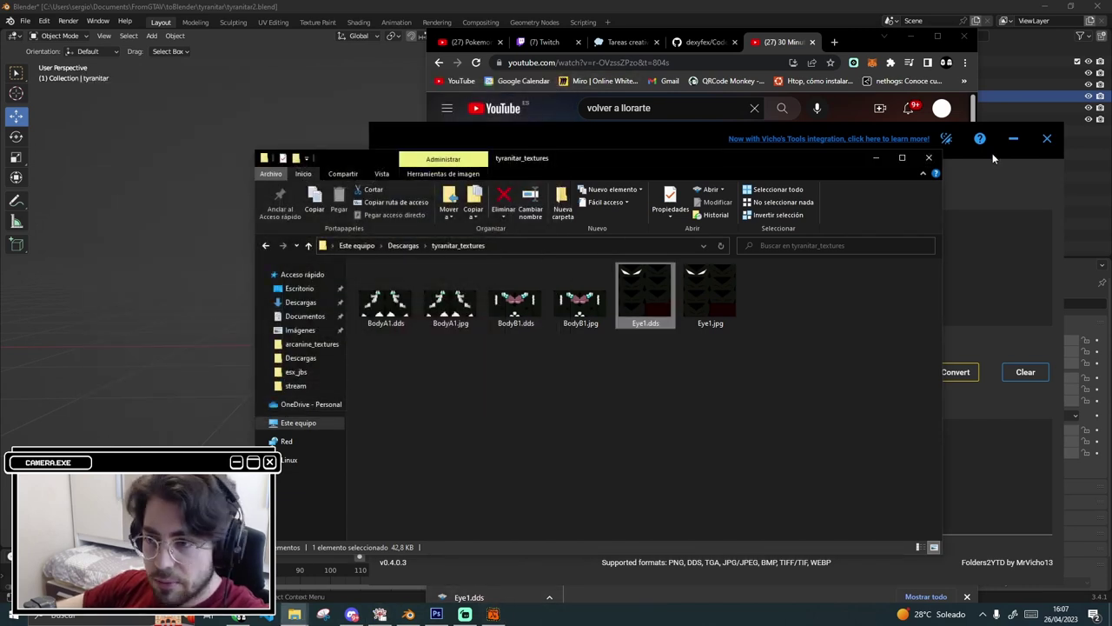
pyautogui.click(1047, 138)
pyautogui.click(379, 615)
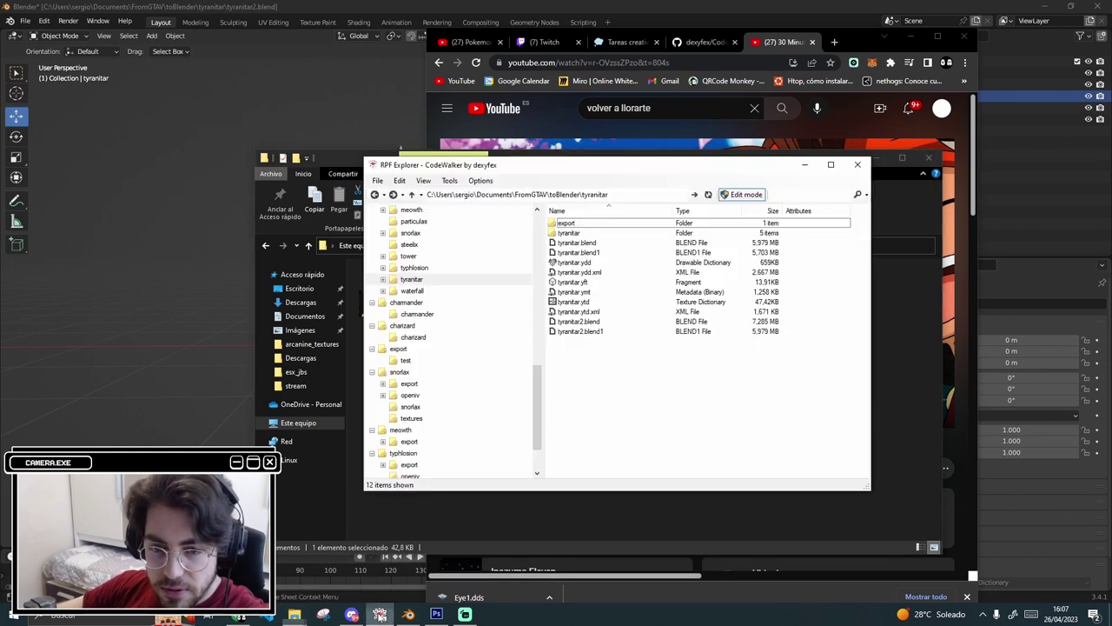
pyautogui.doubleClick(573, 262)
pyautogui.click(513, 24)
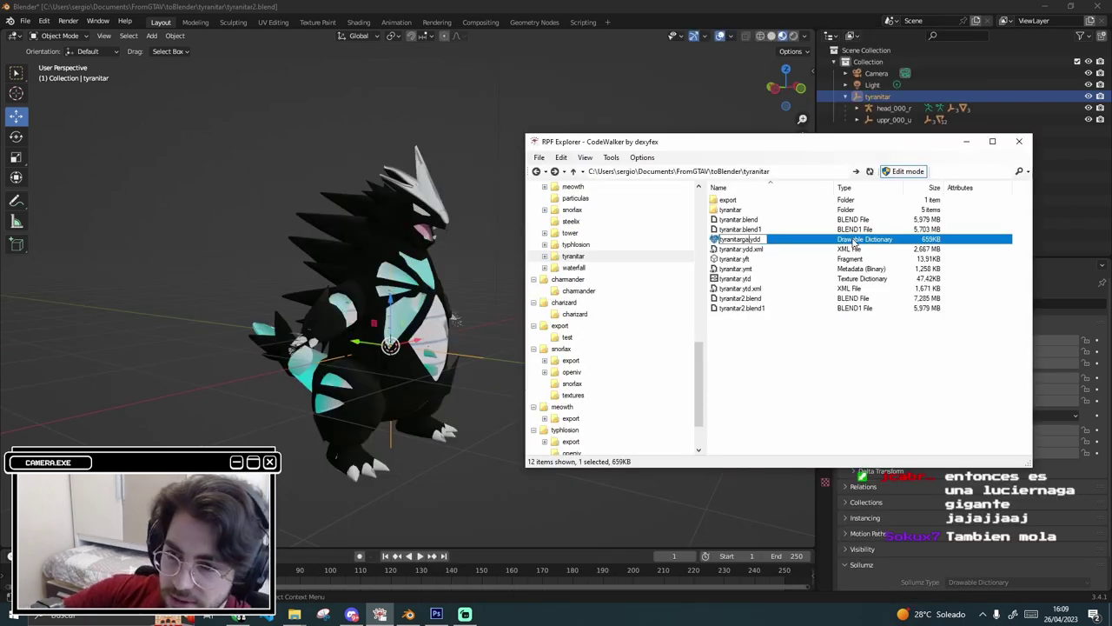
# - Rename tyranitar.ydd and tyranitar.ytd to tyranitargalactico.ydd and tyranitargalactico.ytd
pyautogui.write('lactico')
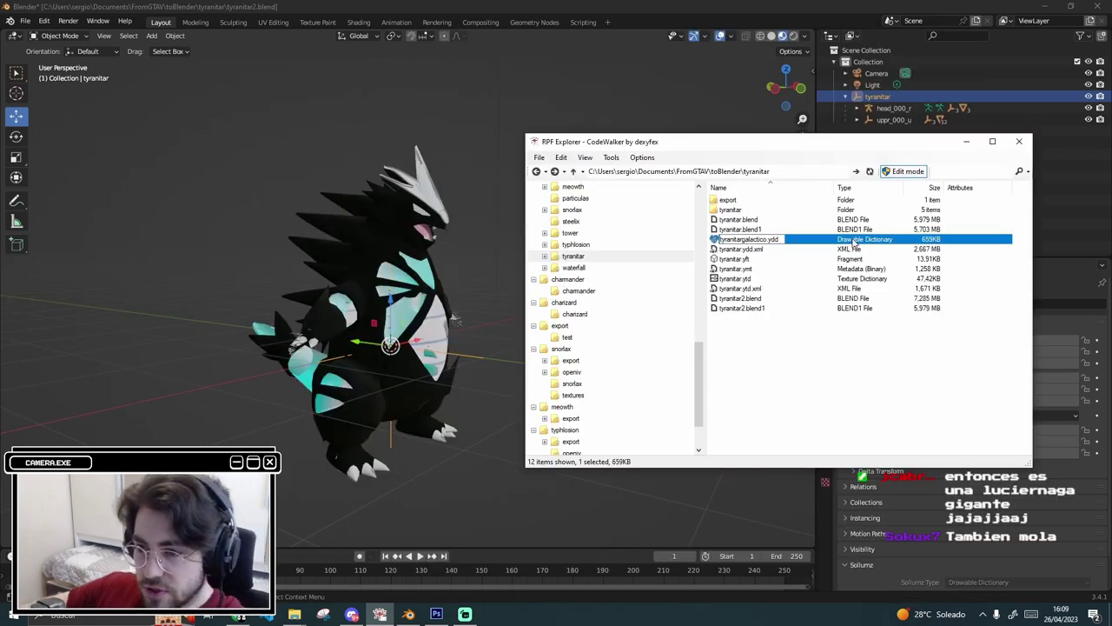
pyautogui.doubleClick(765, 239)
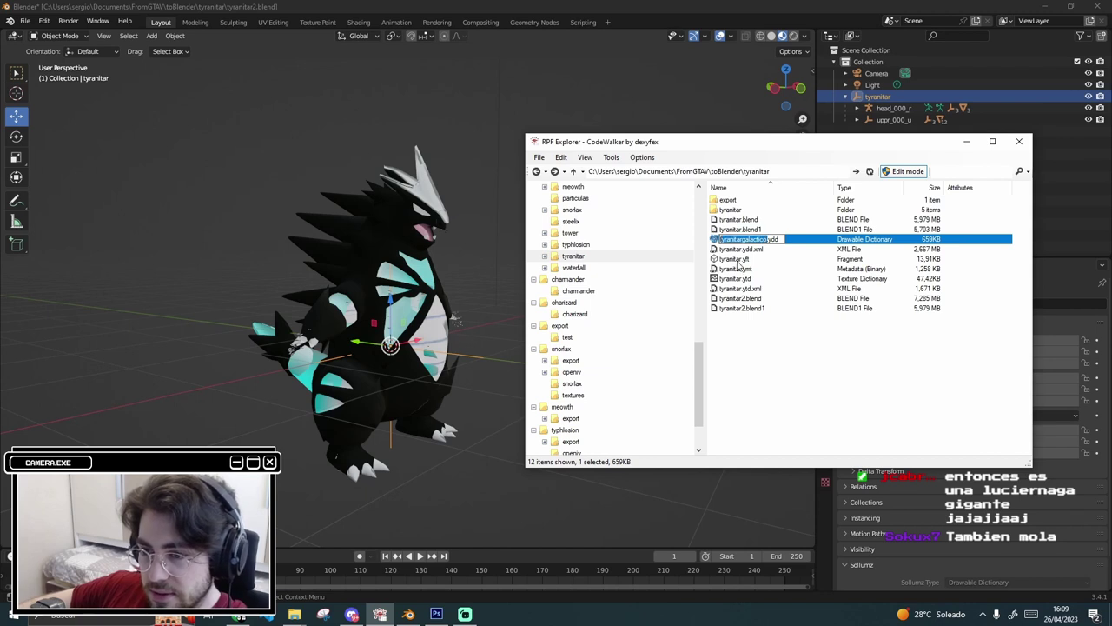
pyautogui.click(737, 261)
pyautogui.click(739, 278)
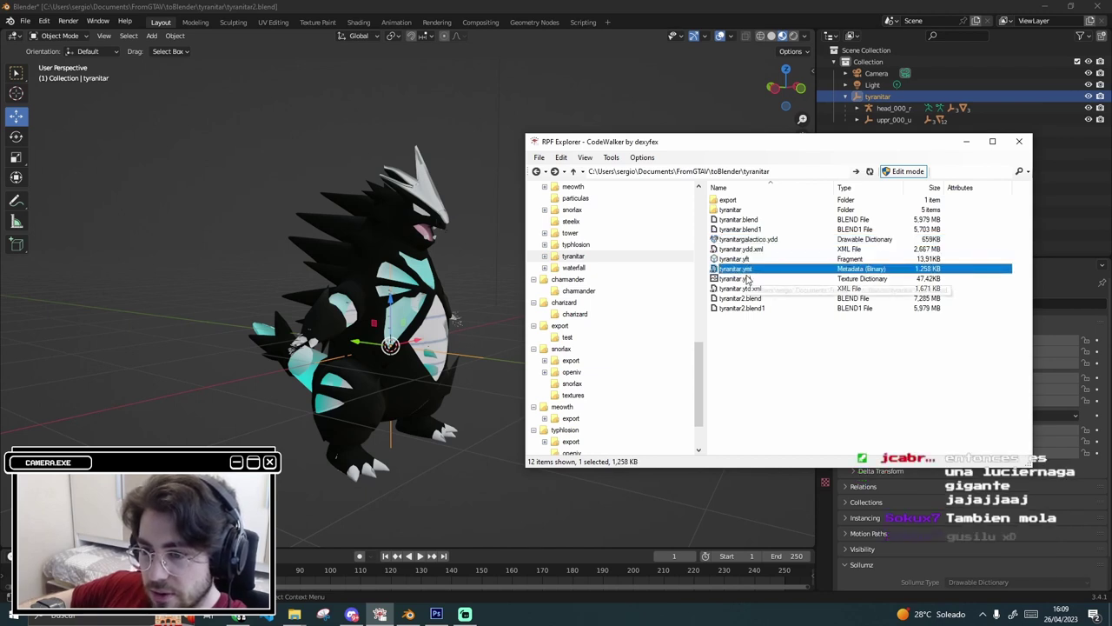
pyautogui.click(735, 282)
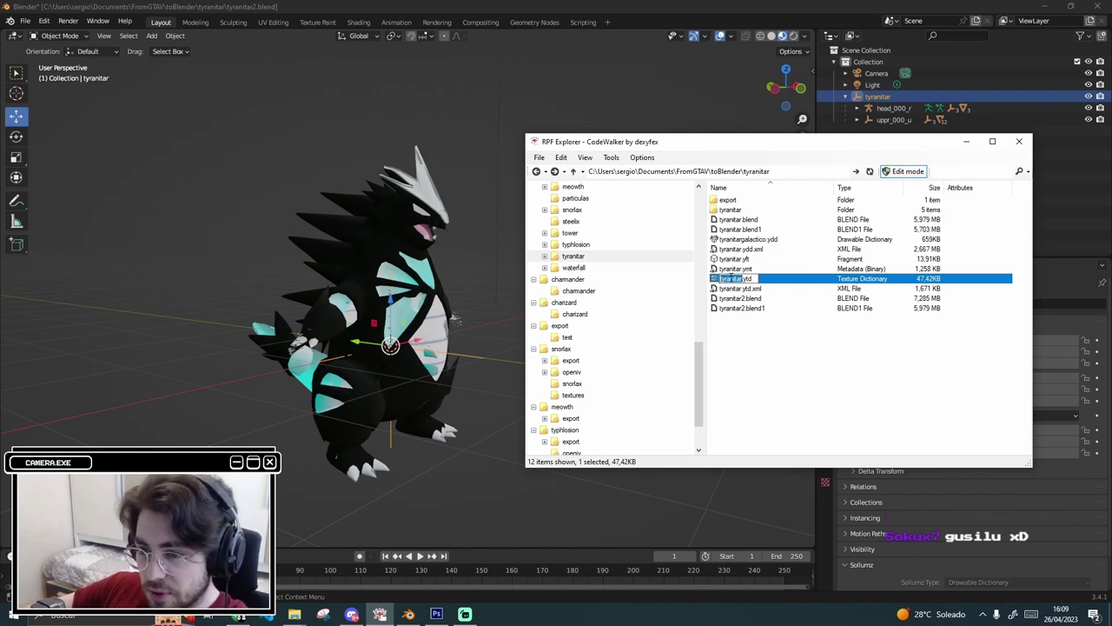
pyautogui.write('galactico')
pyautogui.click(739, 269)
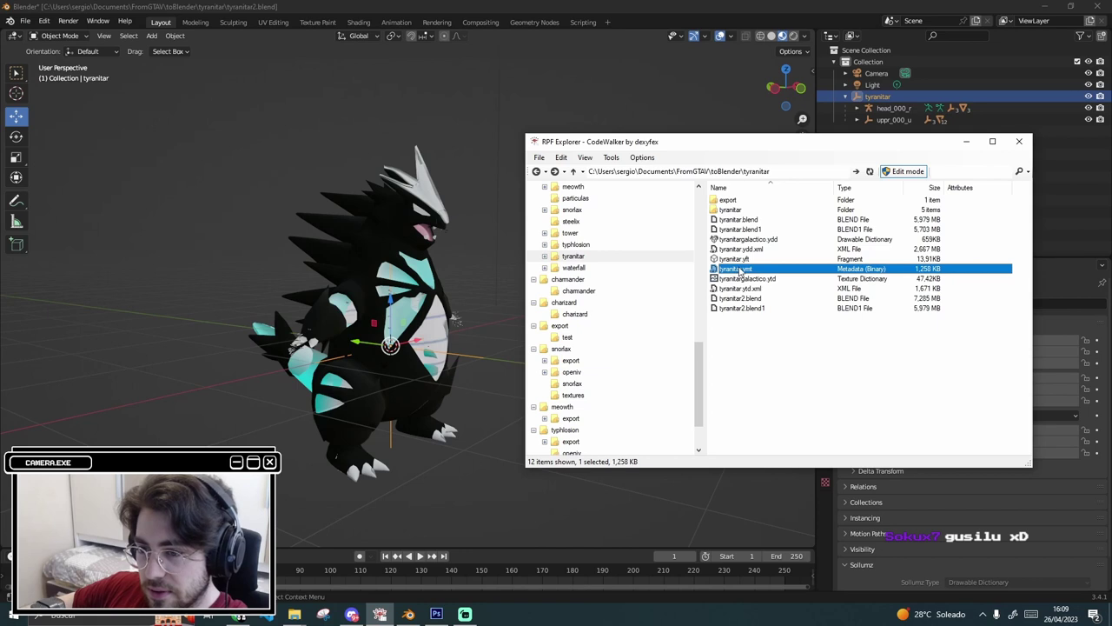
# - Rename tyranitar.ymt and tyranitar.yft to tyranitargalactico.ymt and tyranitargalactico.yft
pyautogui.click(738, 269)
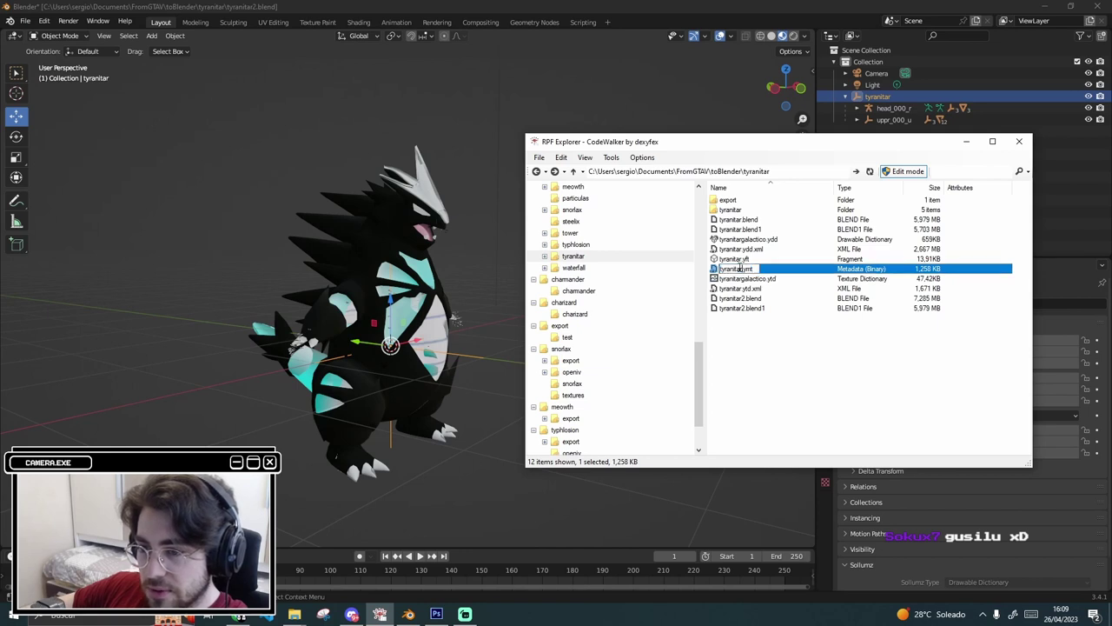
pyautogui.write('galactico')
pyautogui.click(742, 260)
pyautogui.click(741, 261)
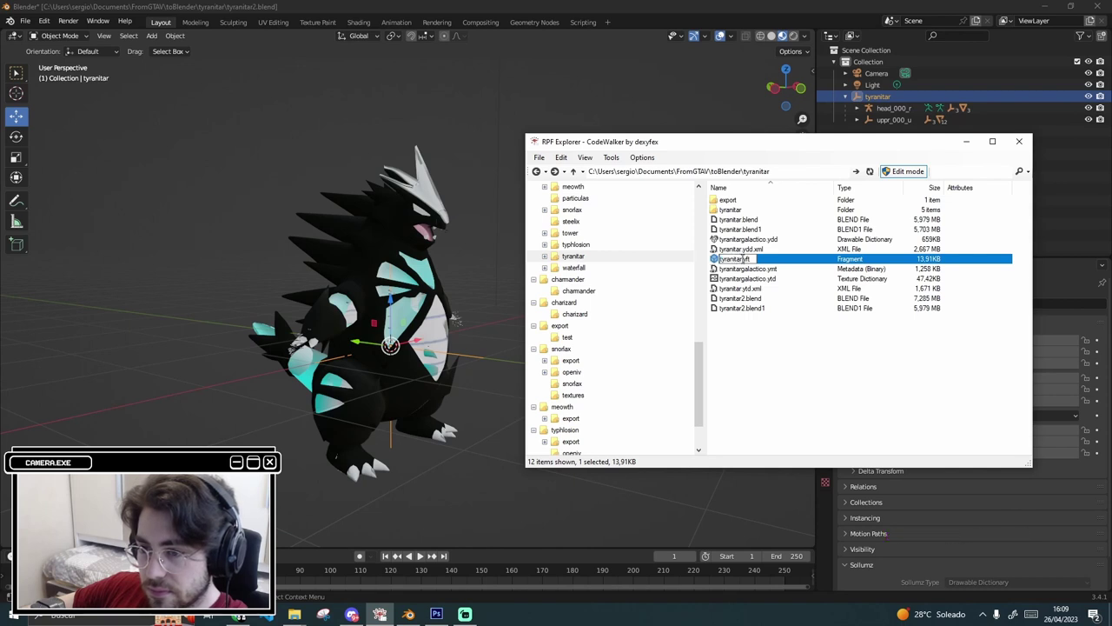
pyautogui.write('galactico')
pyautogui.click(824, 350)
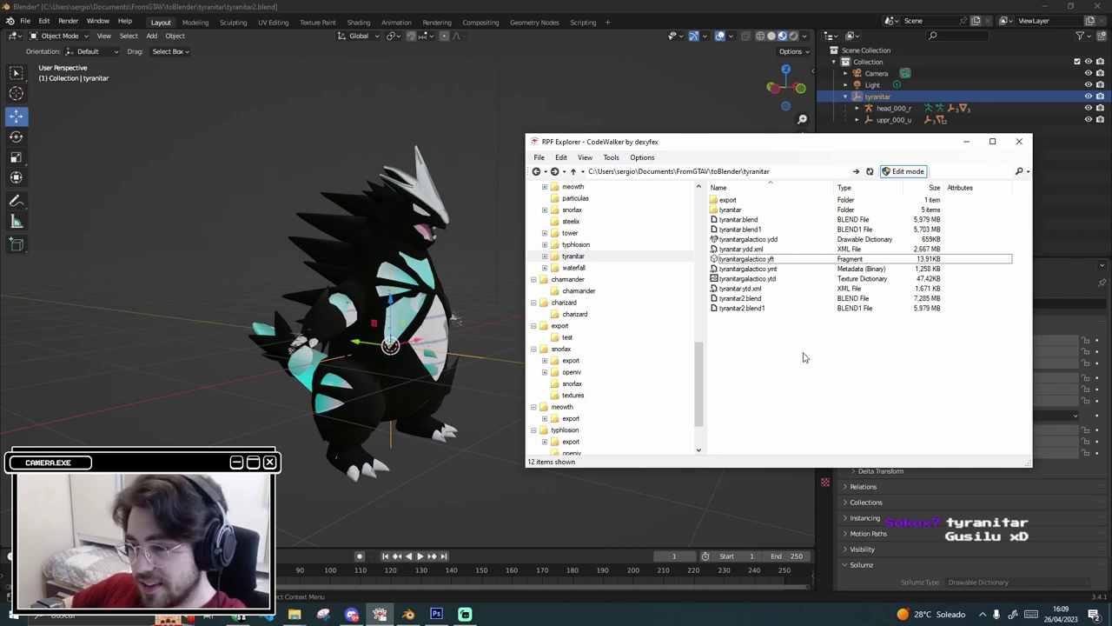
# - Multi-select the four tyranitargalactico .yft, .ydd, .ymt and .ytd files
pyautogui.click(756, 259)
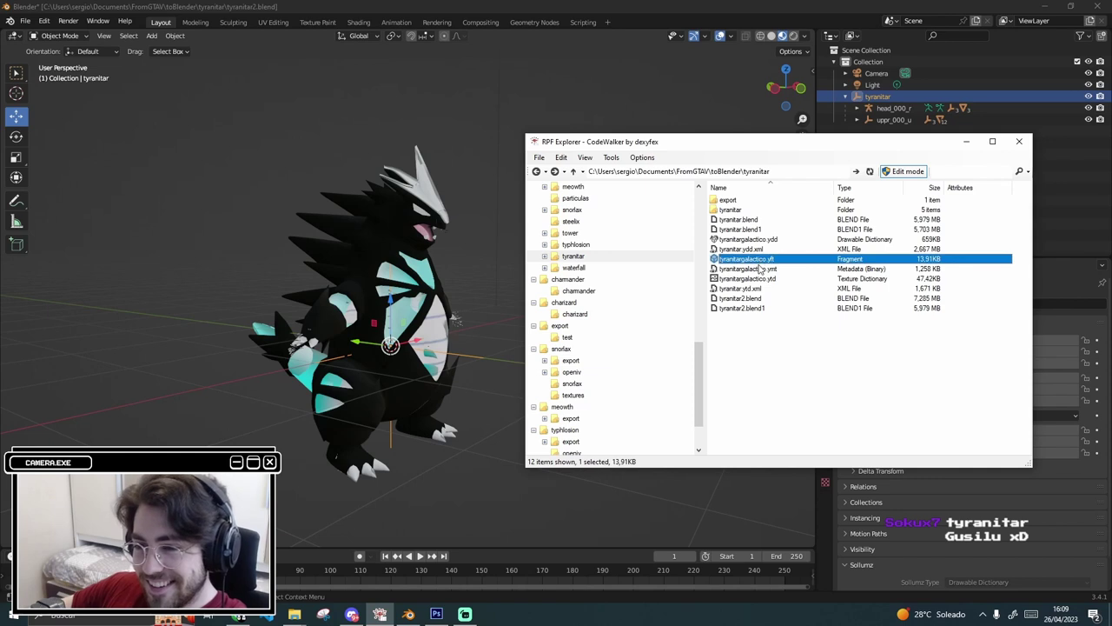
pyautogui.keyDown('ctrl'); pyautogui.click(764, 240); pyautogui.keyUp('ctrl')
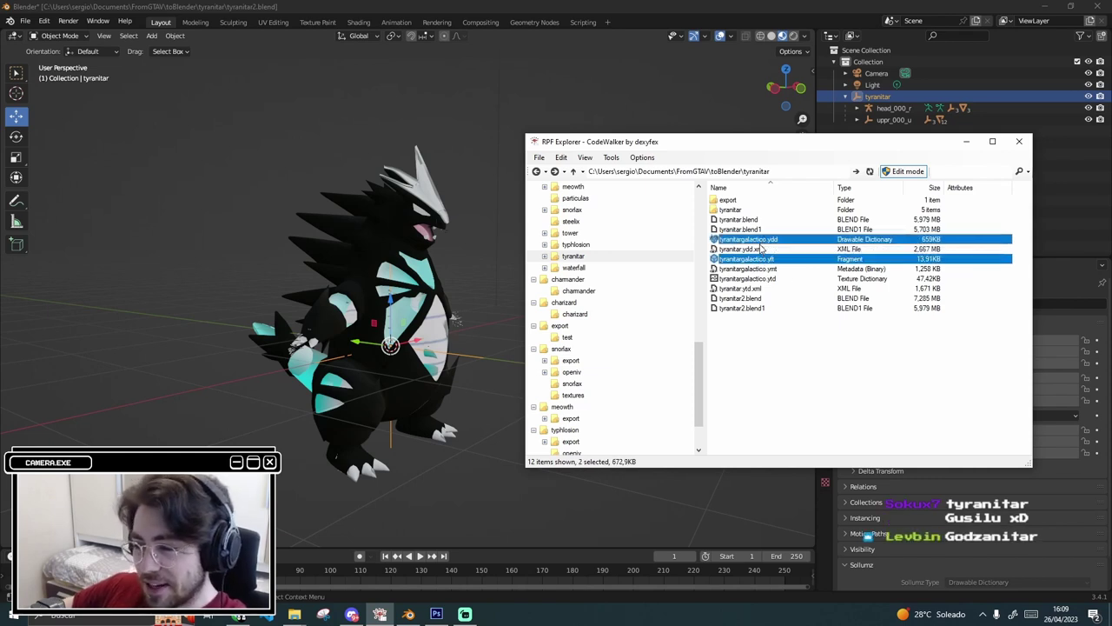
pyautogui.keyDown('ctrl'); pyautogui.click(749, 269); pyautogui.keyUp('ctrl')
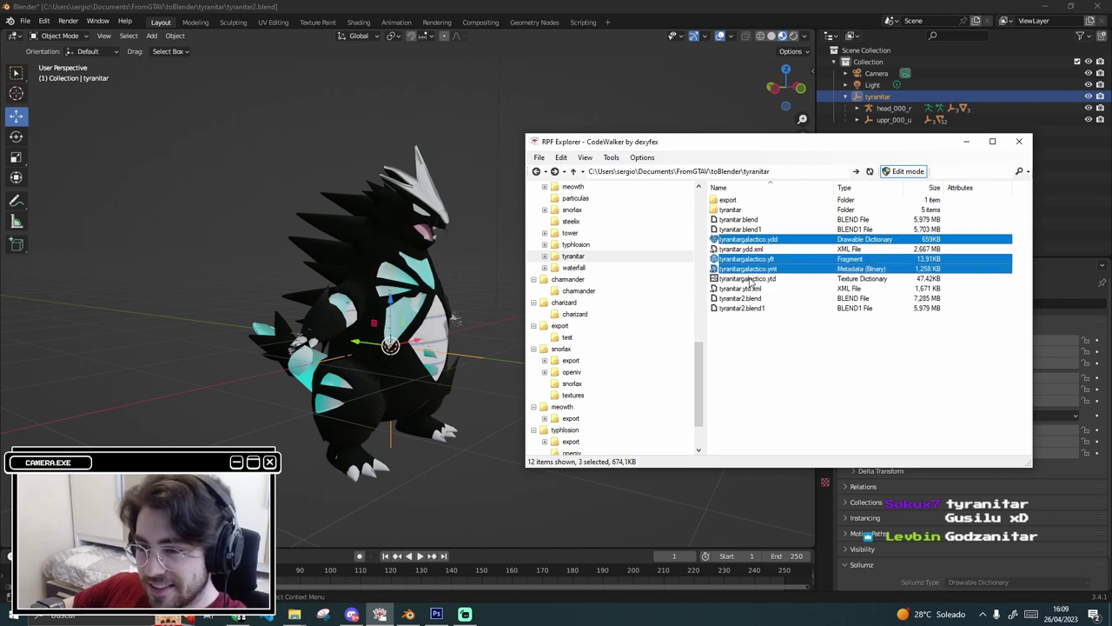
pyautogui.keyDown('ctrl'); pyautogui.click(749, 278); pyautogui.keyUp('ctrl')
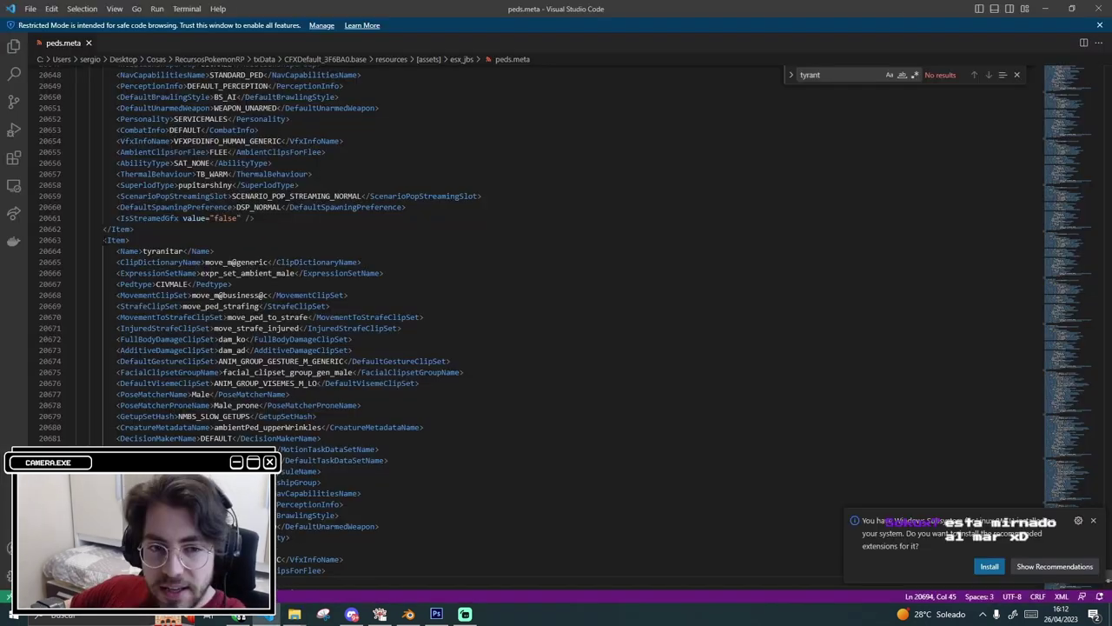
# - Select the tyranitar Item block in peds.meta and scroll to the tyranitargalactico entry below
pyautogui.moveTo(78, 239); pyautogui.dragTo(161, 474)
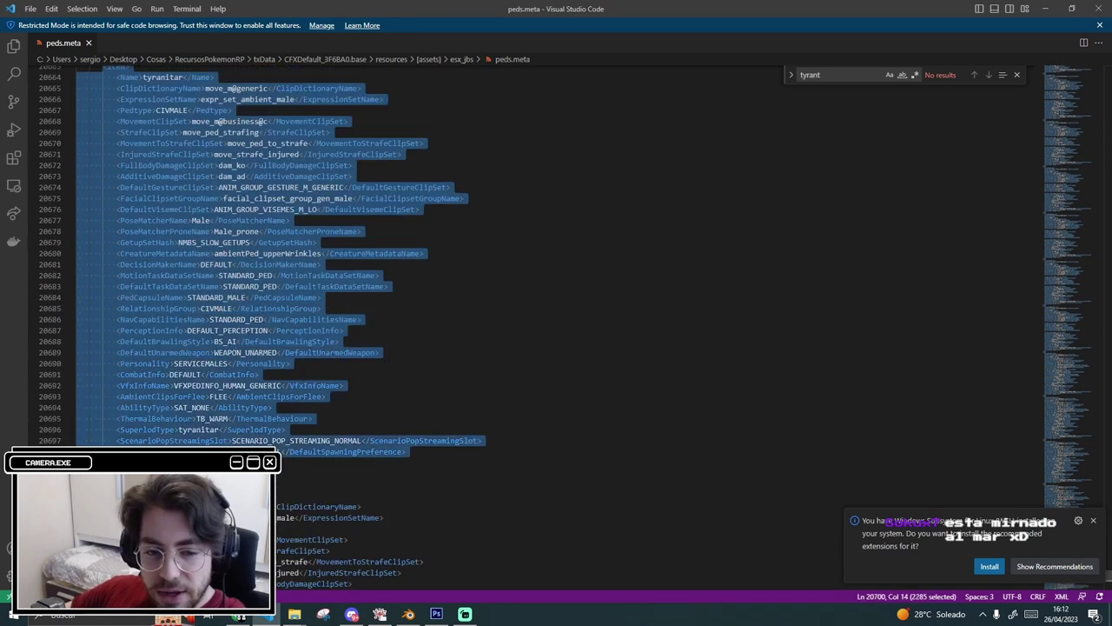
pyautogui.scroll(-3, 155, 264)
pyautogui.scroll(-6, 154, 263)
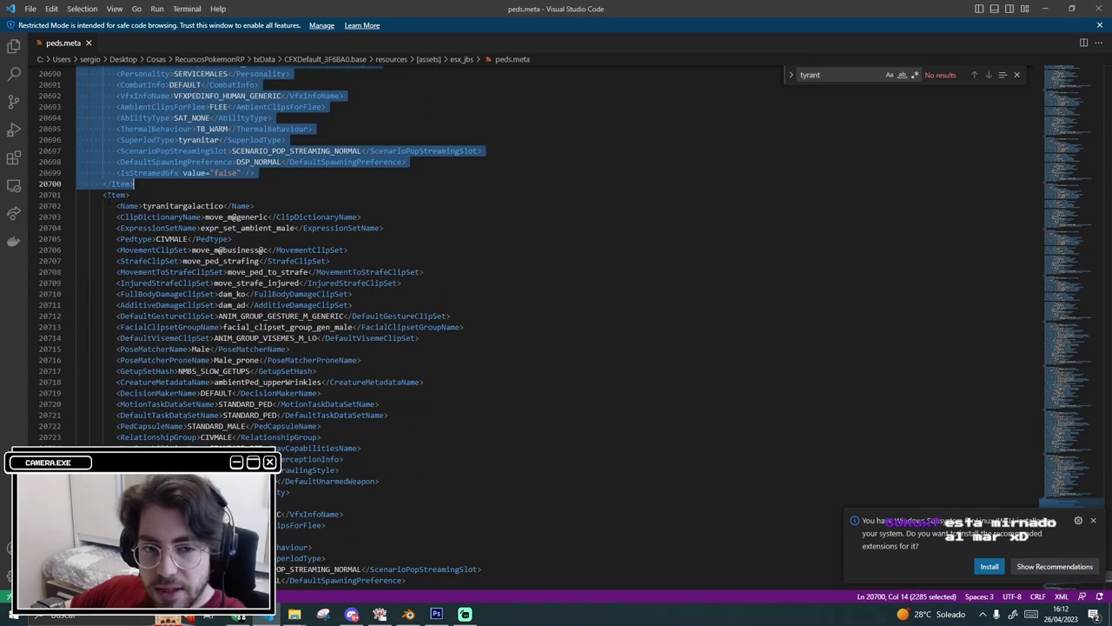
pyautogui.scroll(2, 279, 261)
pyautogui.scroll(7, 279, 261)
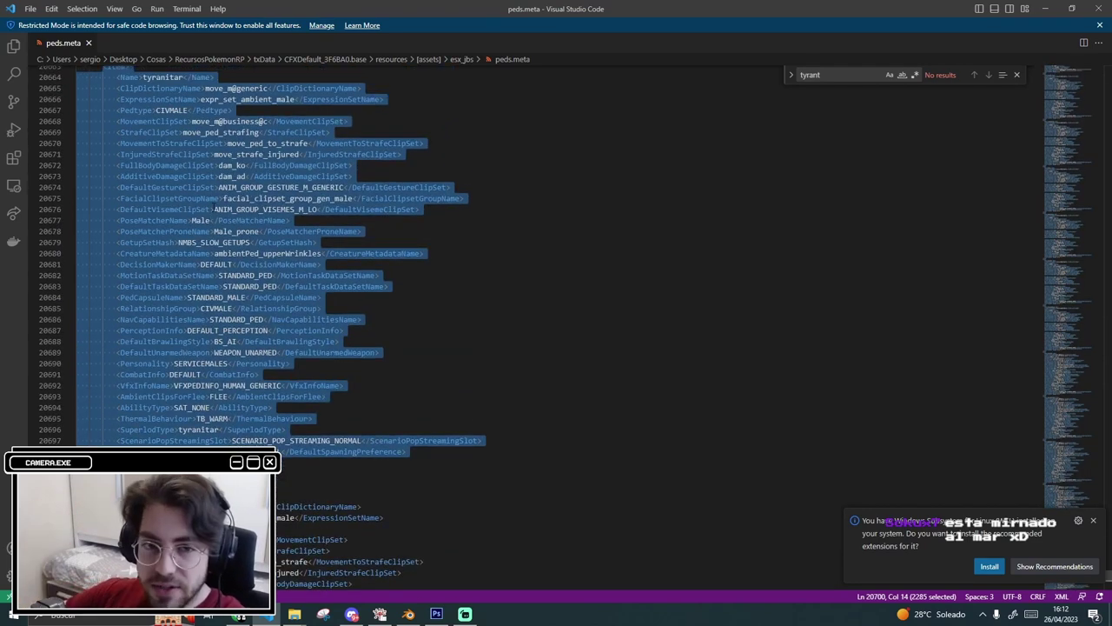
pyautogui.scroll(-1, 247, 224)
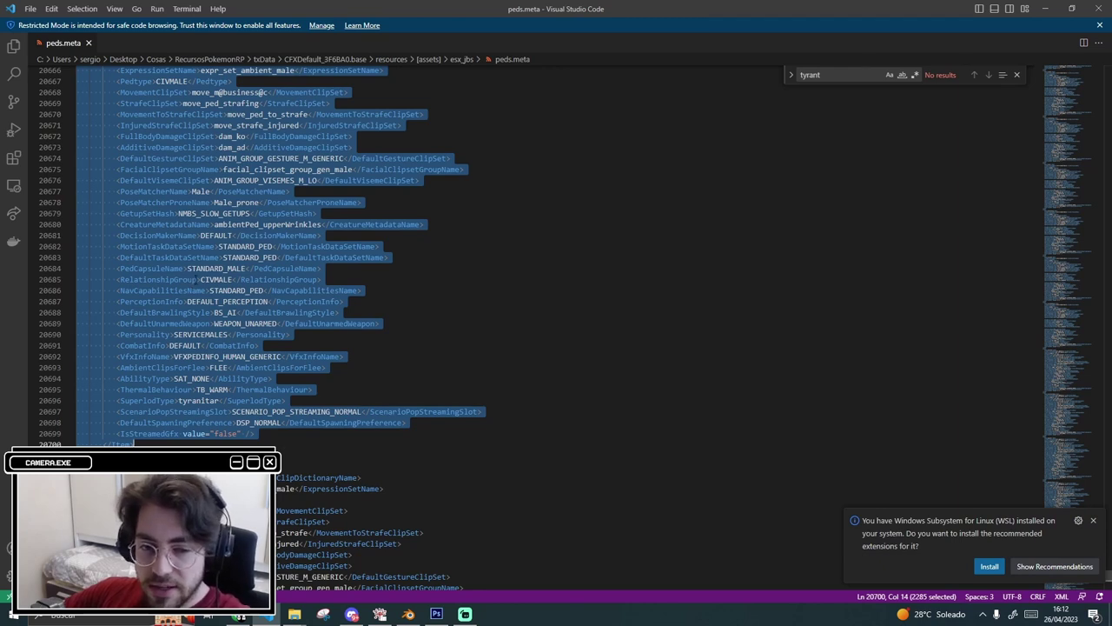
pyautogui.scroll(-5, 522, 331)
pyautogui.scroll(-3, 522, 330)
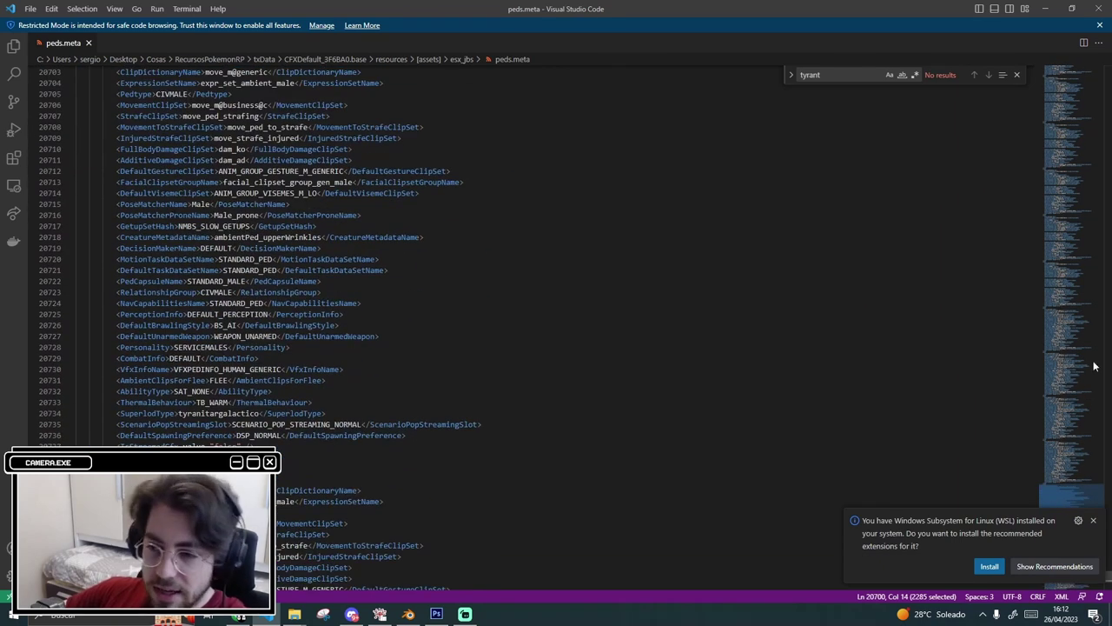
pyautogui.moveTo(1093, 366); pyautogui.dragTo(1075, 250)
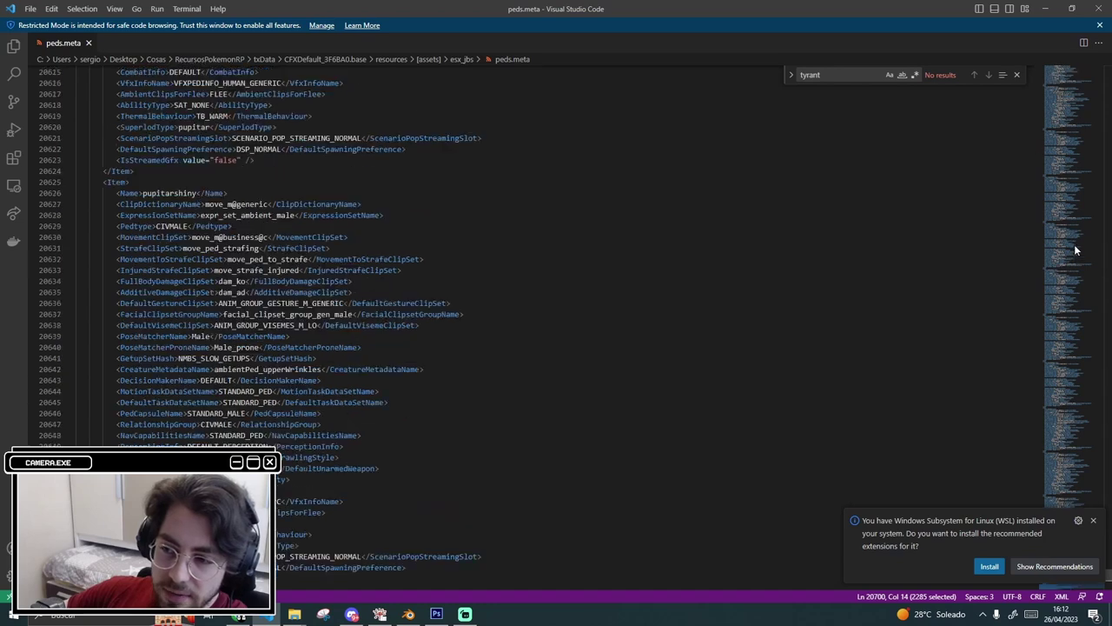
# - Return to the top of peds.meta with the caret after the InitDatas tag
pyautogui.click(1093, 519)
pyautogui.click(1069, 72)
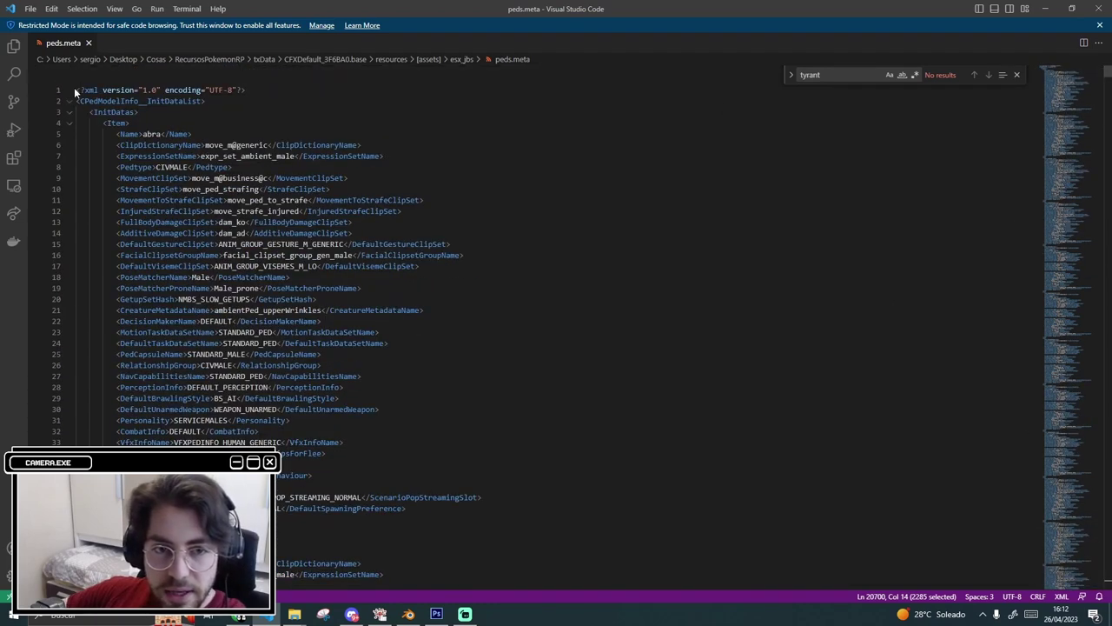
pyautogui.moveTo(76, 90); pyautogui.dragTo(137, 112)
pyautogui.click(138, 112)
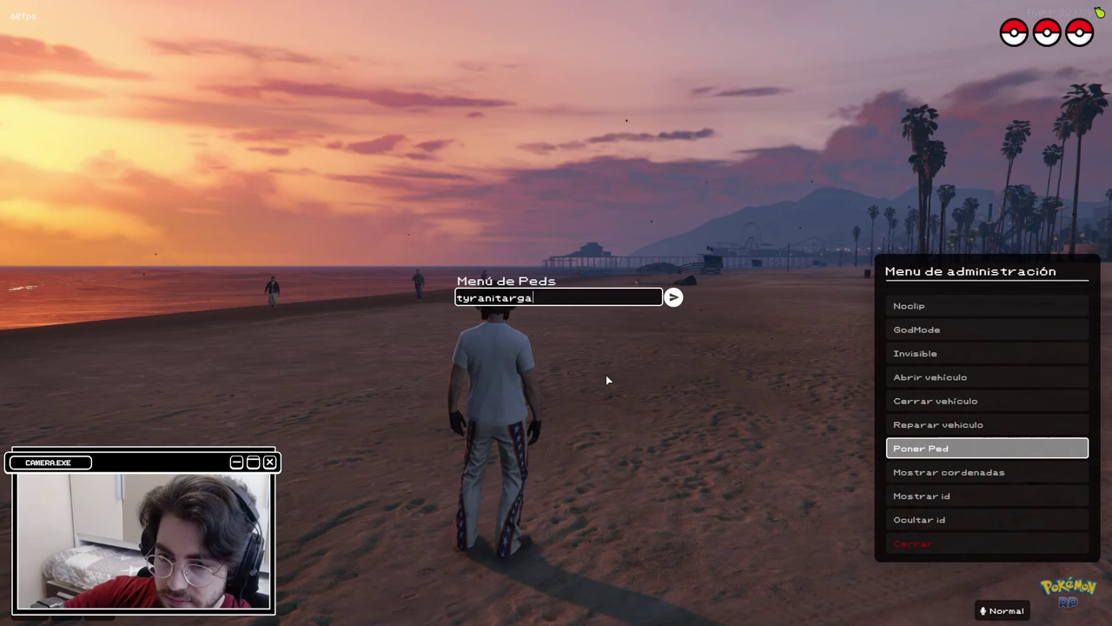
# - Apply the tyranitargalactico ped to the player and close the administration menu
pyautogui.write('lacti')
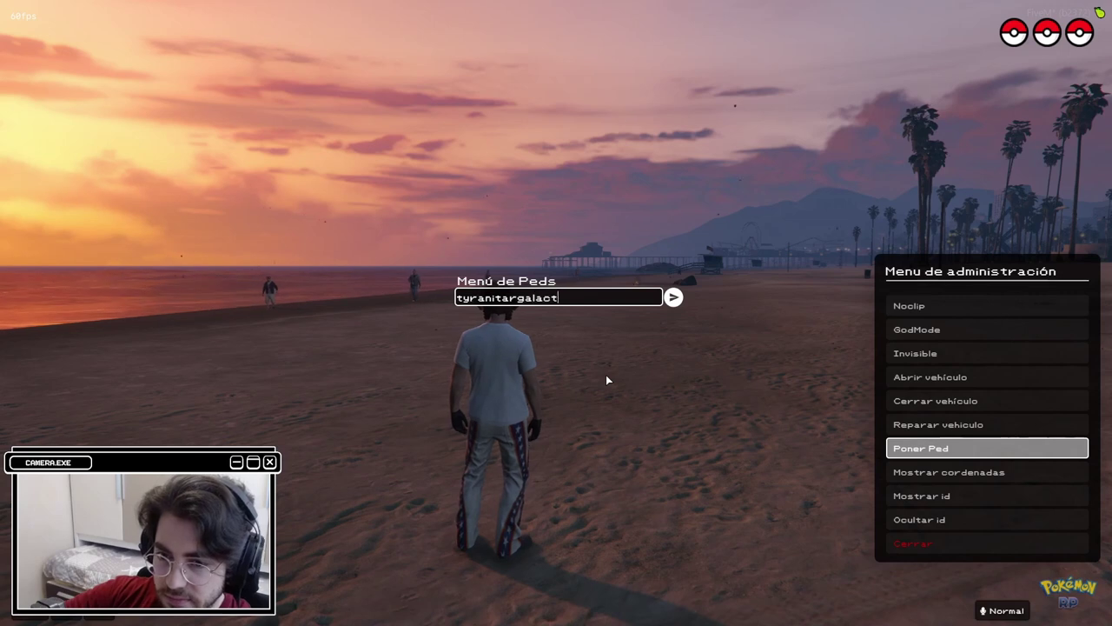
pyautogui.write('co')
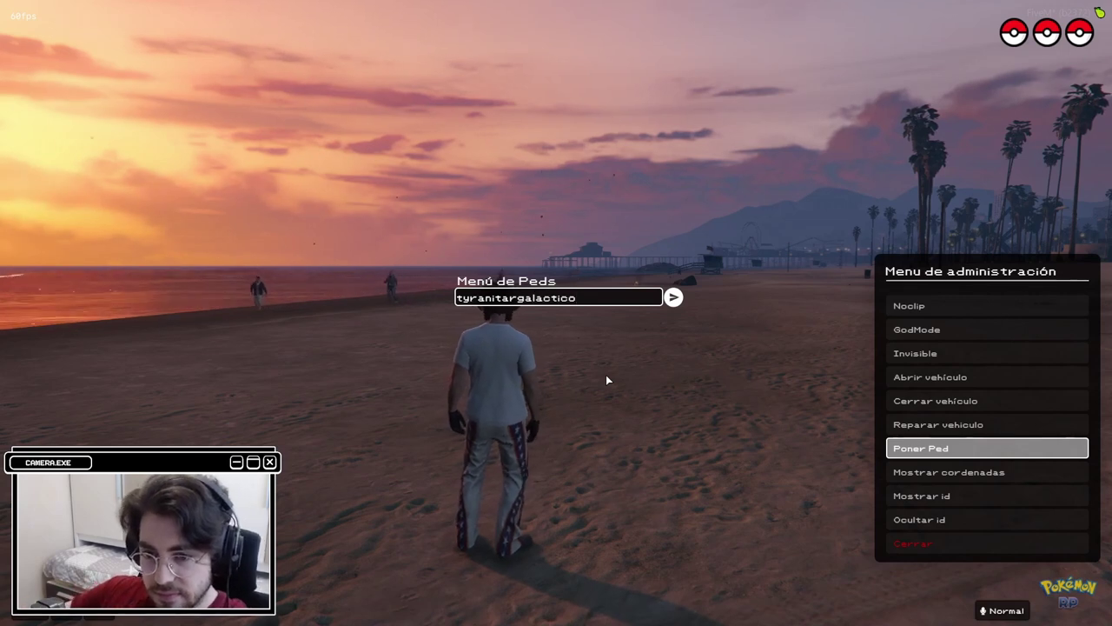
pyautogui.press('Return')
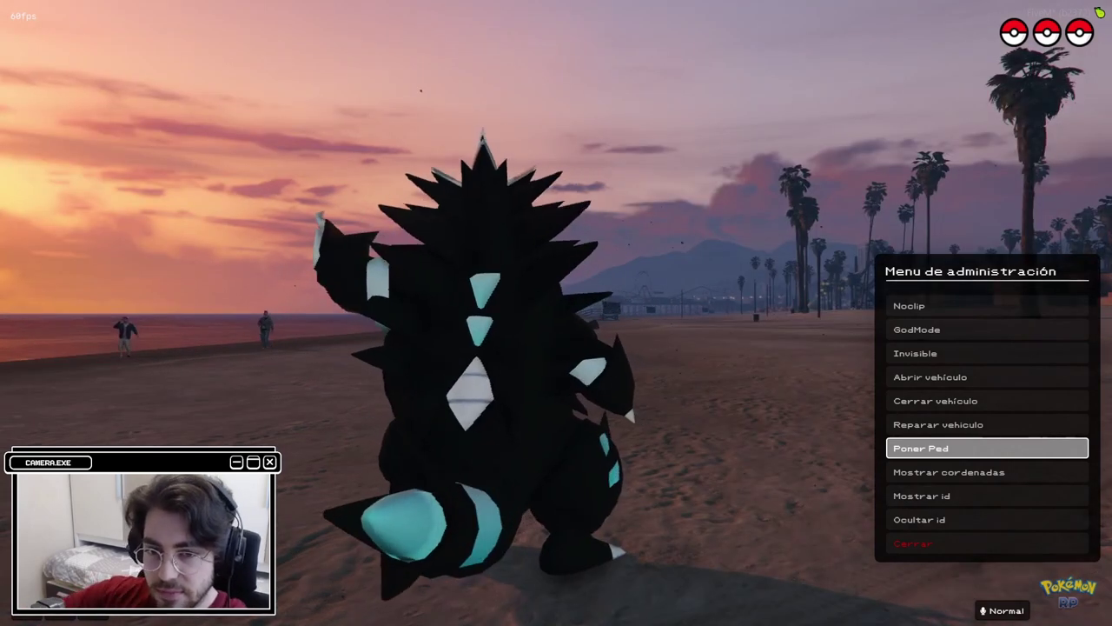
pyautogui.press('BackSpace')
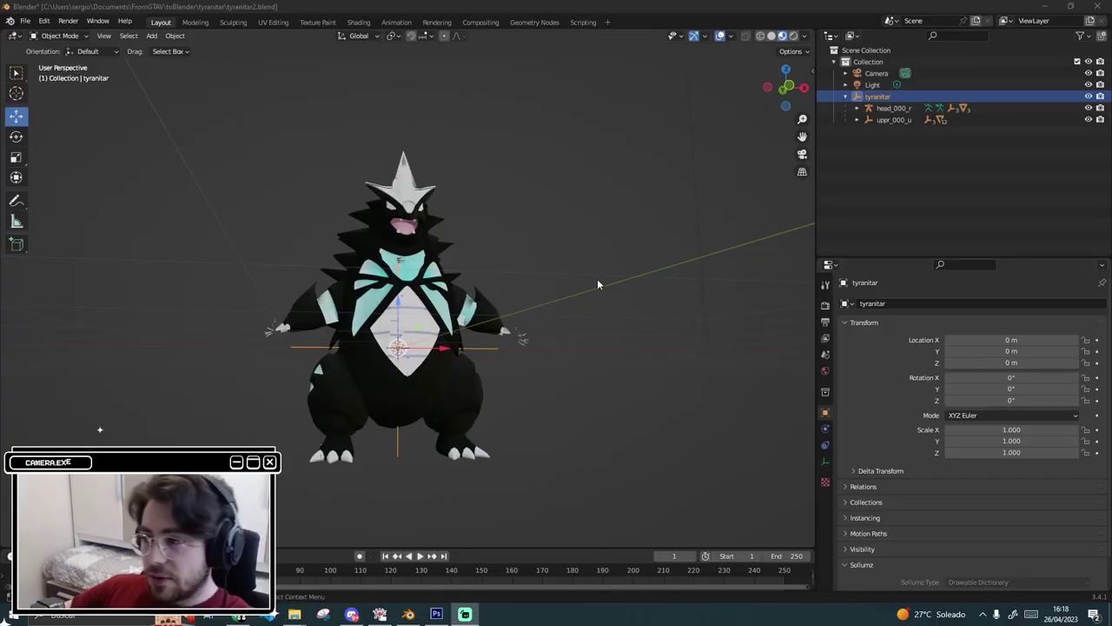
# - Select the MALEBASE.008 body mesh and orbit around the Tyranitar from front, sides and back
pyautogui.scroll(4, 465, 261)
pyautogui.moveTo(465, 261)
pyautogui.mouseDown(button='middle')
pyautogui.moveTo(443, 293)
pyautogui.moveTo(522, 275)
pyautogui.moveTo(375, 310)
pyautogui.mouseUp(button='middle')
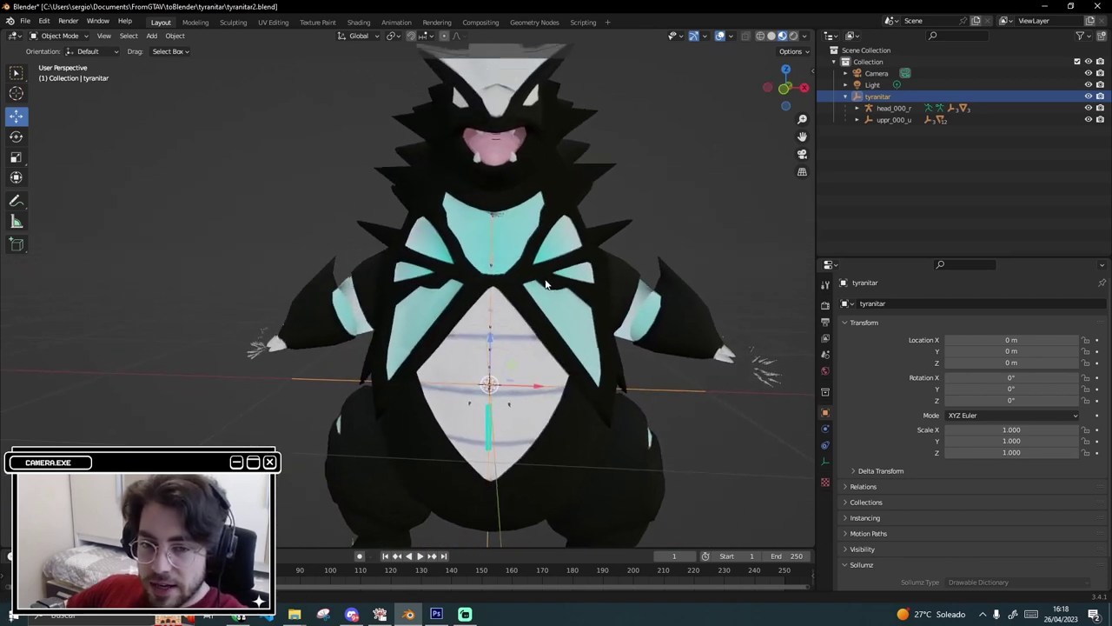
pyautogui.click(376, 309)
pyautogui.moveTo(374, 267); pyautogui.dragTo(458, 108, button='middle')
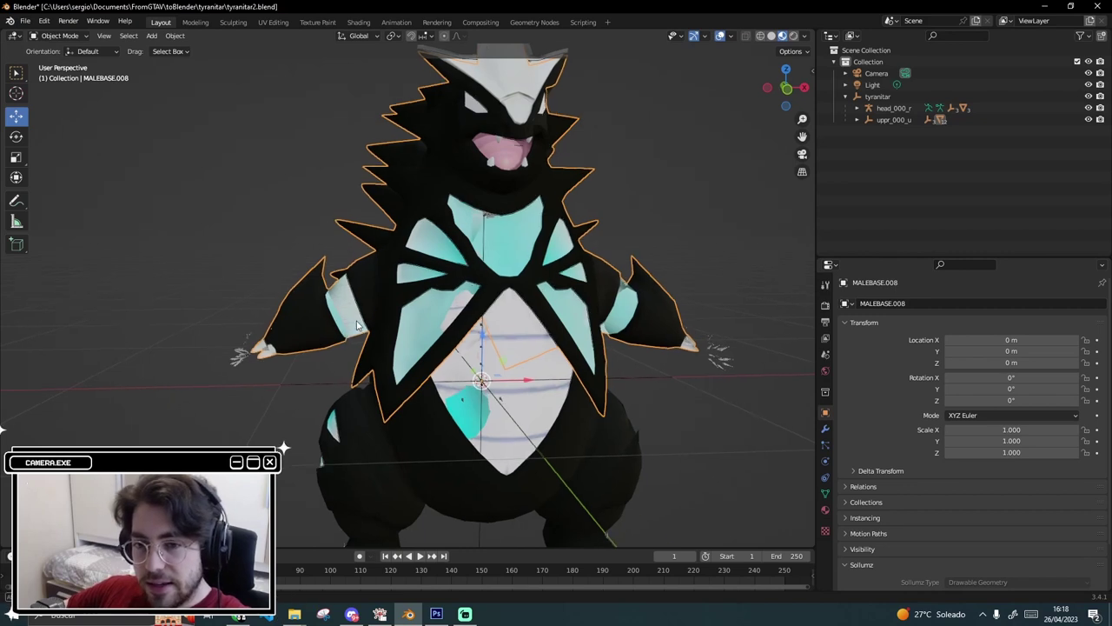
pyautogui.moveTo(363, 339)
pyautogui.mouseDown(button='middle')
pyautogui.moveTo(371, 309)
pyautogui.moveTo(357, 308)
pyautogui.mouseUp(button='middle')
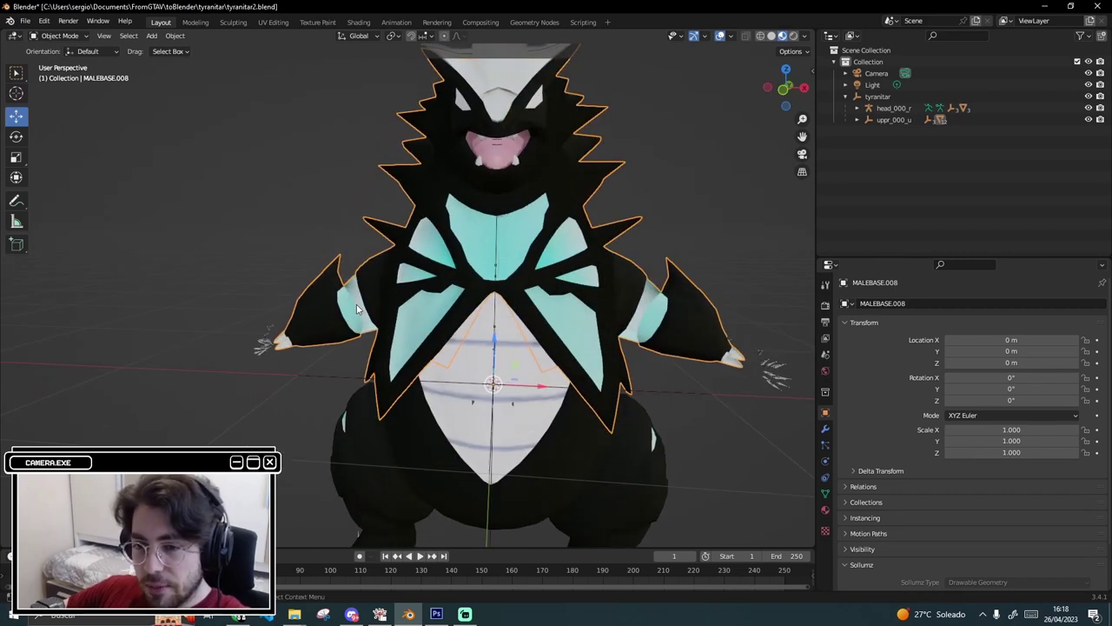
pyautogui.moveTo(673, 322); pyautogui.dragTo(631, 320, button='middle')
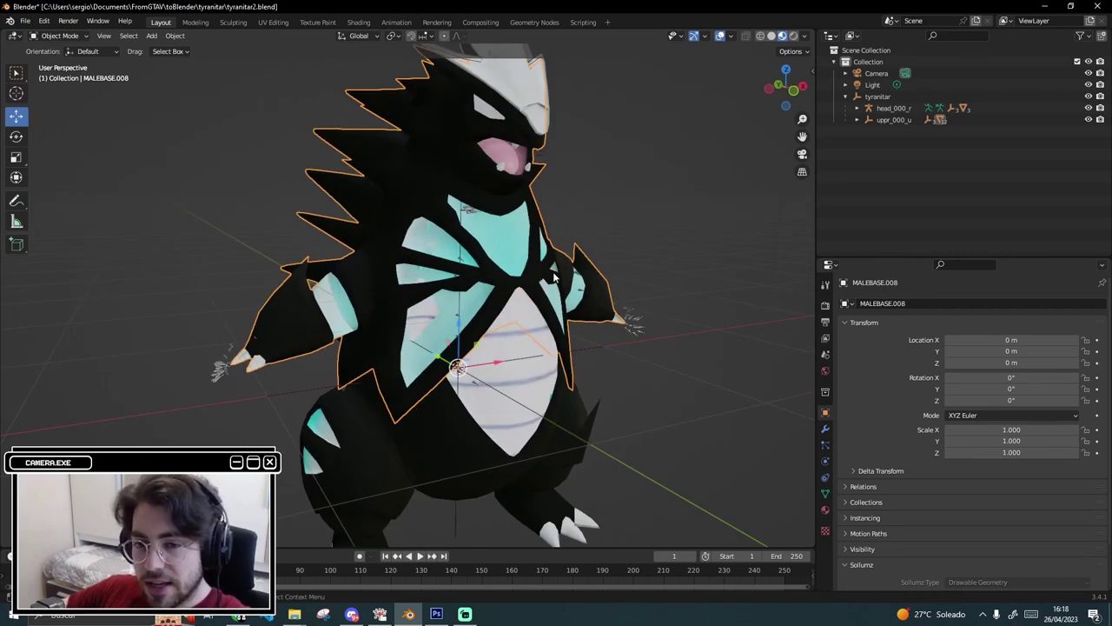
pyautogui.moveTo(553, 276); pyautogui.dragTo(507, 290, button='middle')
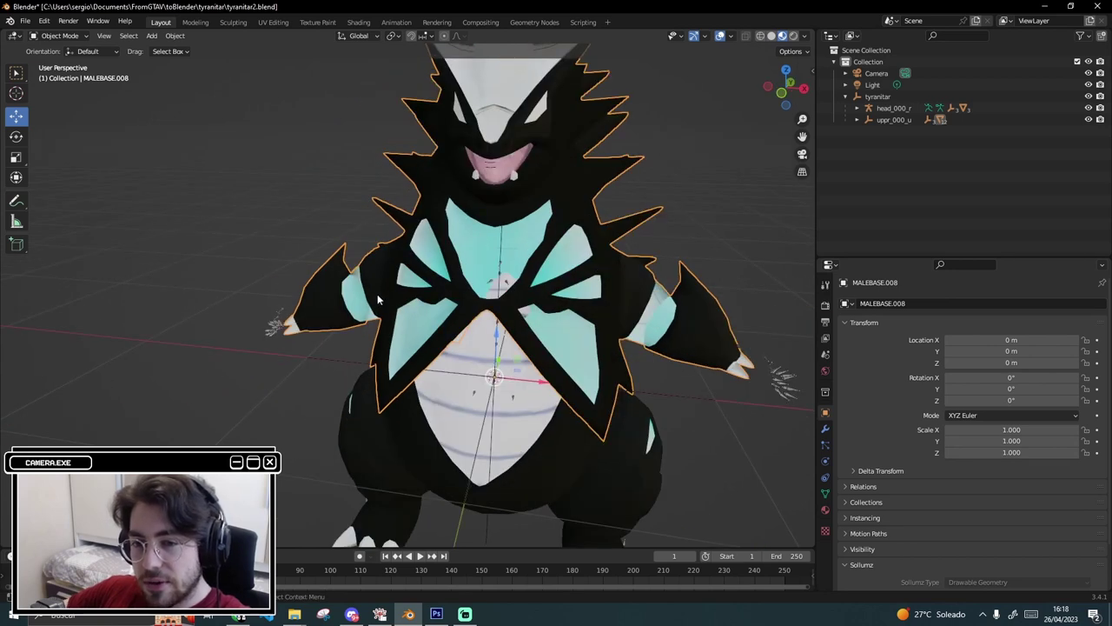
pyautogui.moveTo(371, 291)
pyautogui.mouseDown(button='middle')
pyautogui.moveTo(328, 330)
pyautogui.moveTo(61, 379)
pyautogui.moveTo(483, 340)
pyautogui.moveTo(318, 346)
pyautogui.moveTo(481, 334)
pyautogui.moveTo(609, 303)
pyautogui.moveTo(501, 275)
pyautogui.moveTo(533, 290)
pyautogui.moveTo(577, 286)
pyautogui.moveTo(528, 205)
pyautogui.moveTo(459, 228)
pyautogui.moveTo(495, 216)
pyautogui.mouseUp(button='middle')
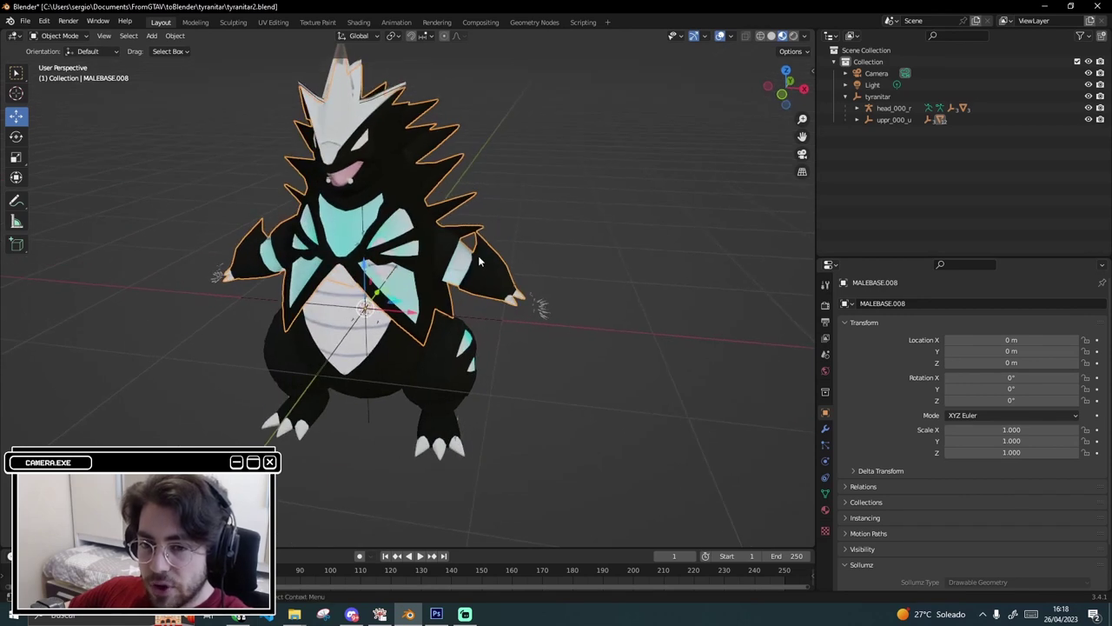
pyautogui.moveTo(493, 262); pyautogui.dragTo(492, 237, button='middle')
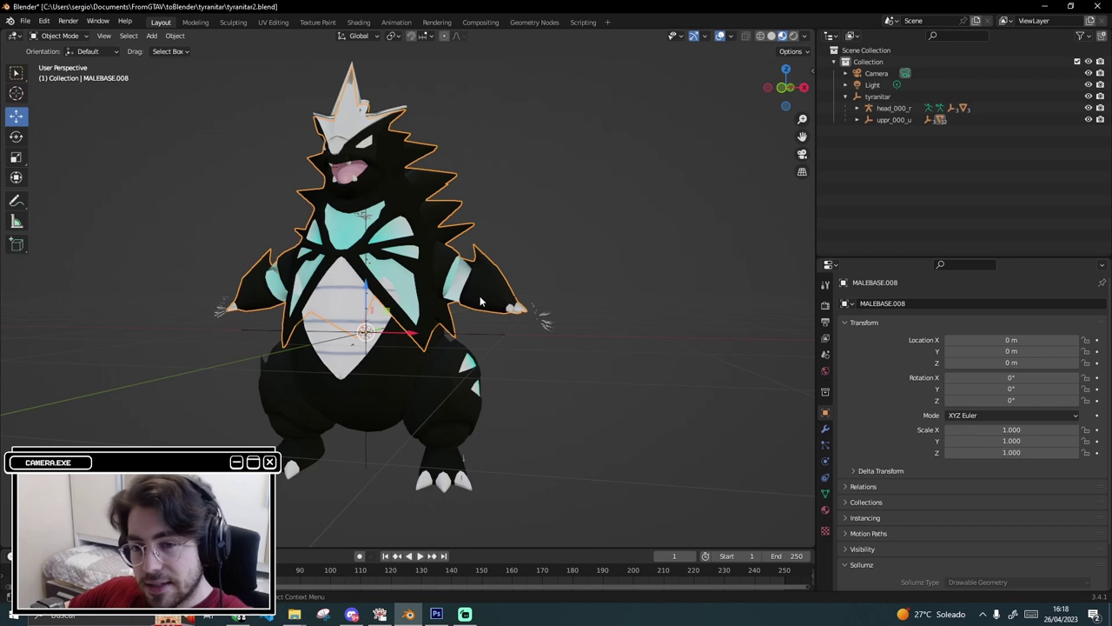
pyautogui.moveTo(463, 283)
pyautogui.mouseDown(button='middle')
pyautogui.moveTo(307, 281)
pyautogui.moveTo(498, 259)
pyautogui.mouseUp(button='middle')
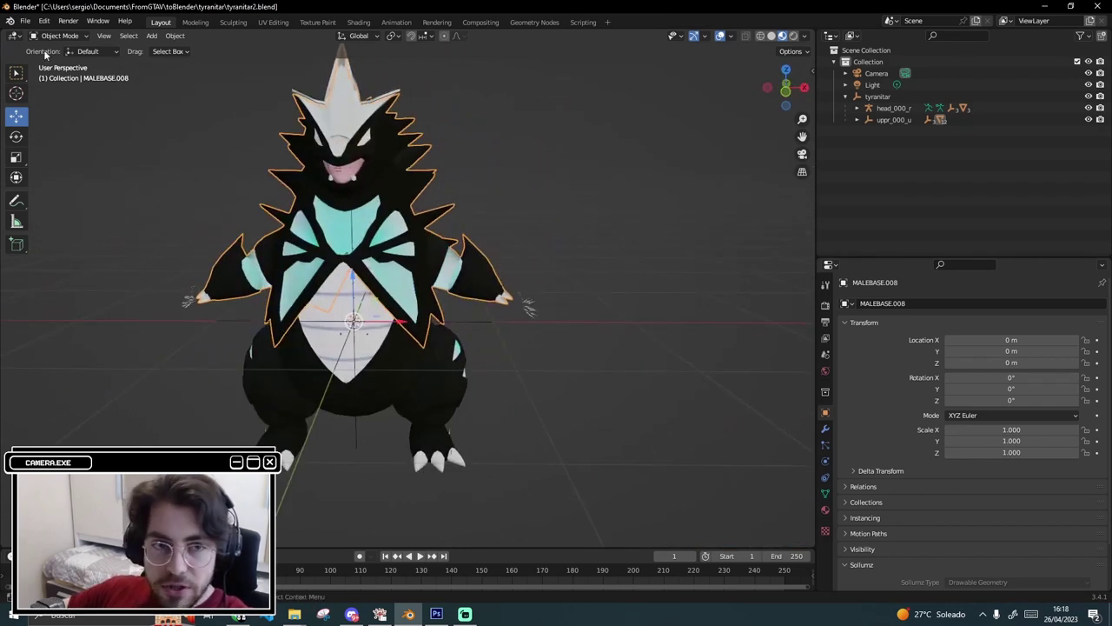
# - Import tyranitar.ydd.xml as a Codewalker XML drawable, adding the tyranitar.001 rig
pyautogui.click(25, 21)
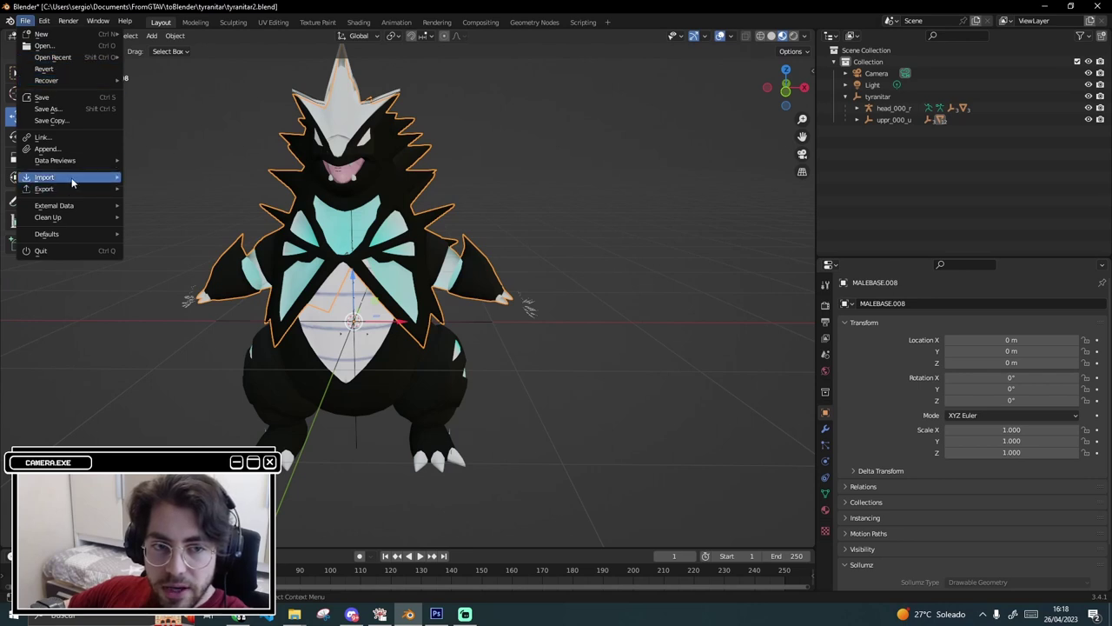
pyautogui.moveTo(45, 177)
pyautogui.click(236, 366)
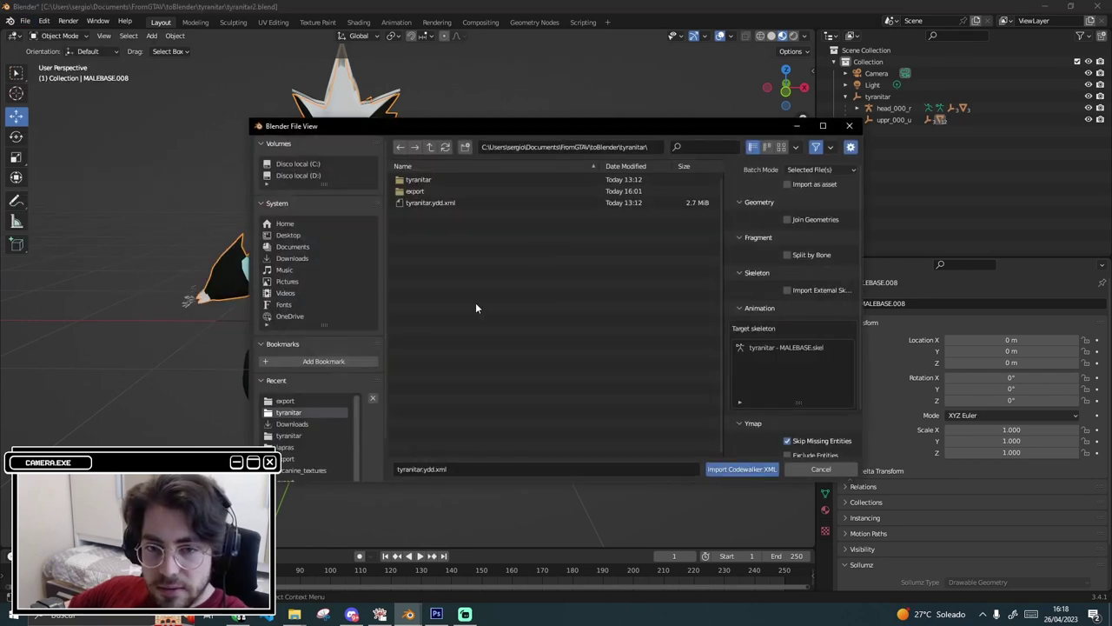
pyautogui.doubleClick(479, 201)
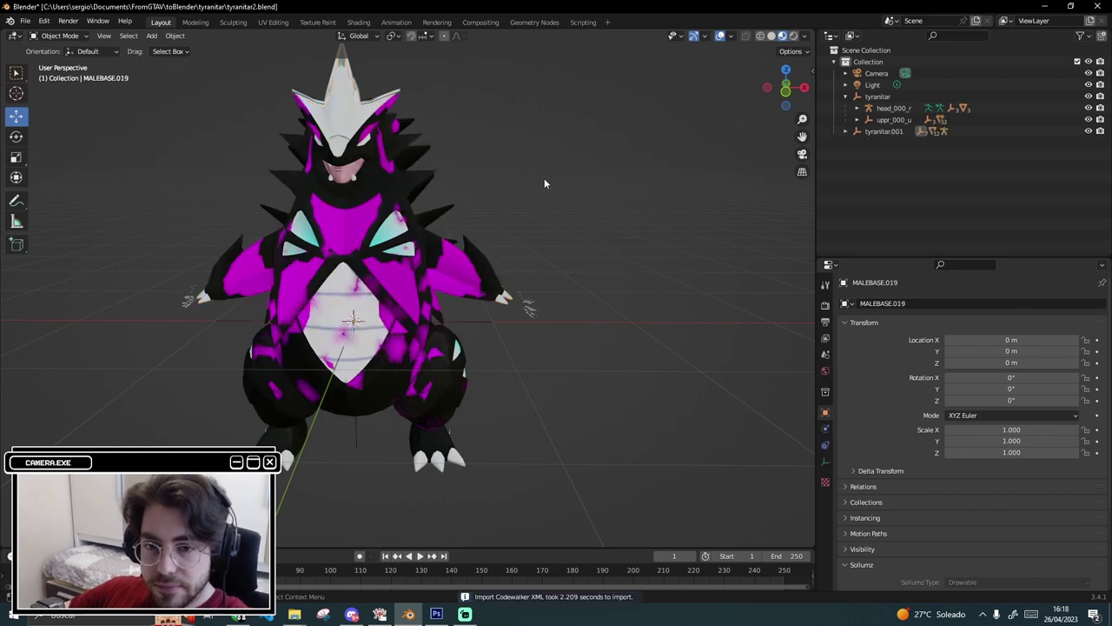
pyautogui.moveTo(544, 178)
pyautogui.mouseDown(button='middle')
pyautogui.moveTo(433, 198)
pyautogui.moveTo(525, 178)
pyautogui.mouseUp(button='middle')
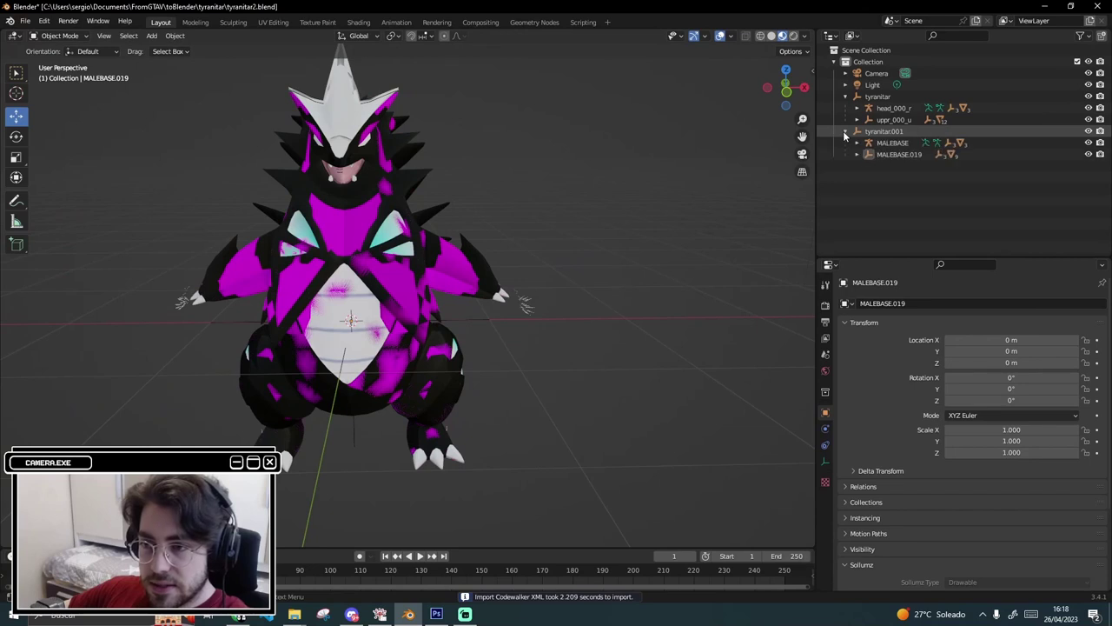
# - Clear the parent of meshes MALEBASE.020, .021 and .022 under MALEBASE.019
pyautogui.click(857, 153)
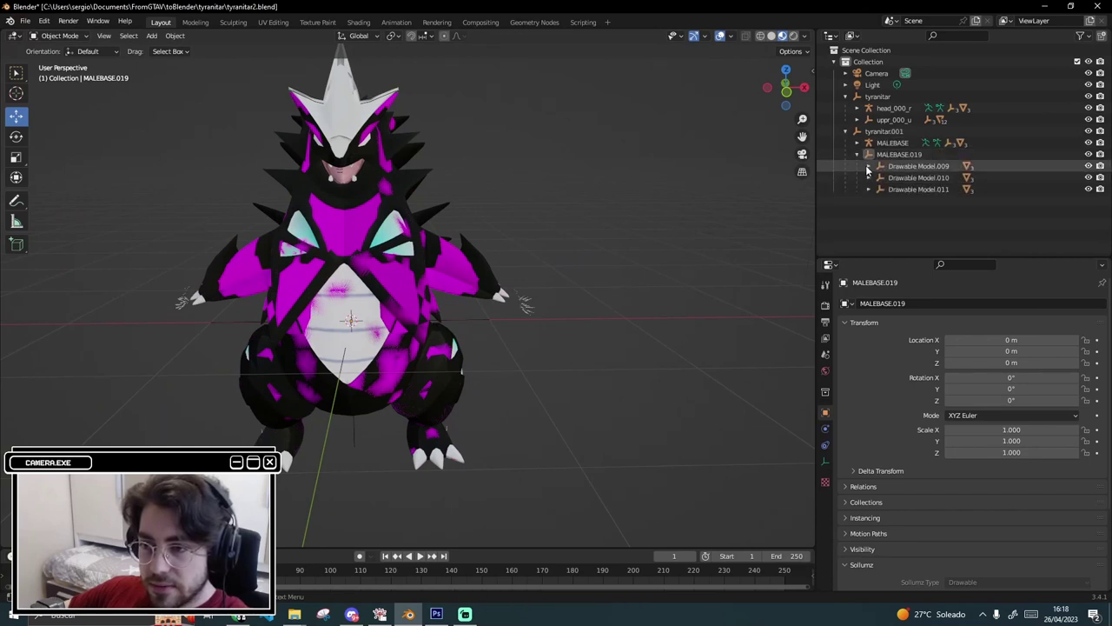
pyautogui.click(868, 166)
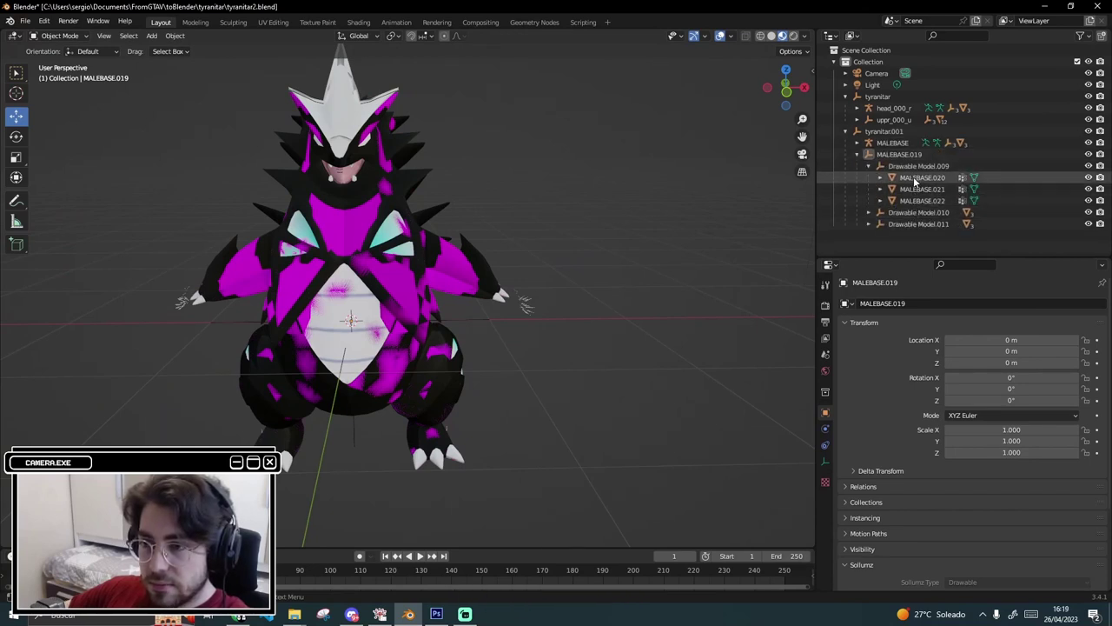
pyautogui.click(915, 180)
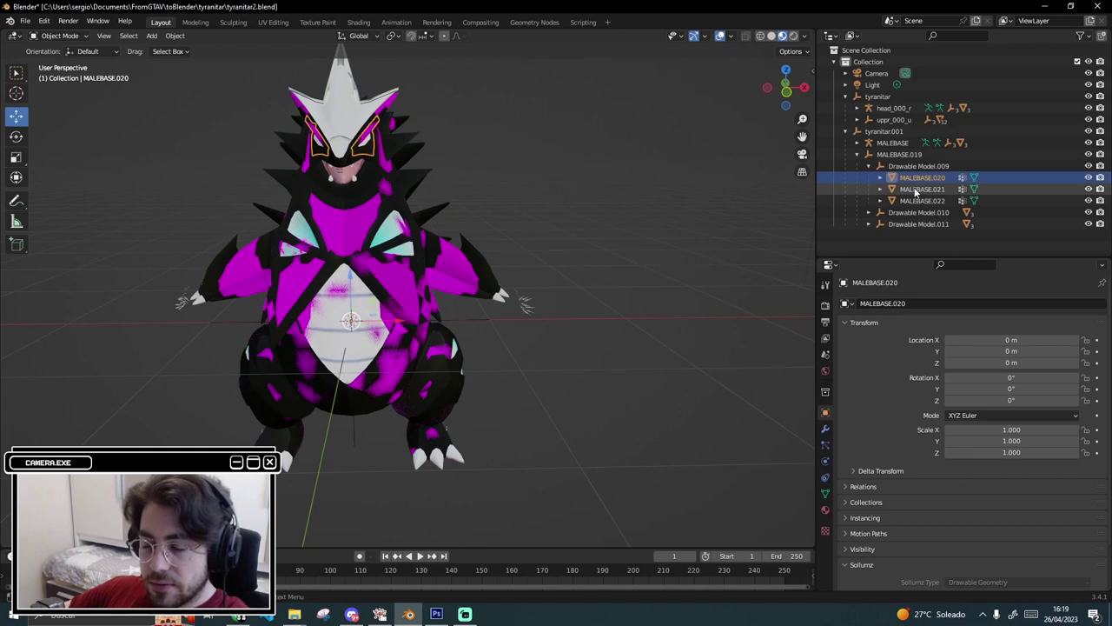
pyautogui.keyDown('ctrl'); pyautogui.click(921, 201); pyautogui.keyUp('ctrl')
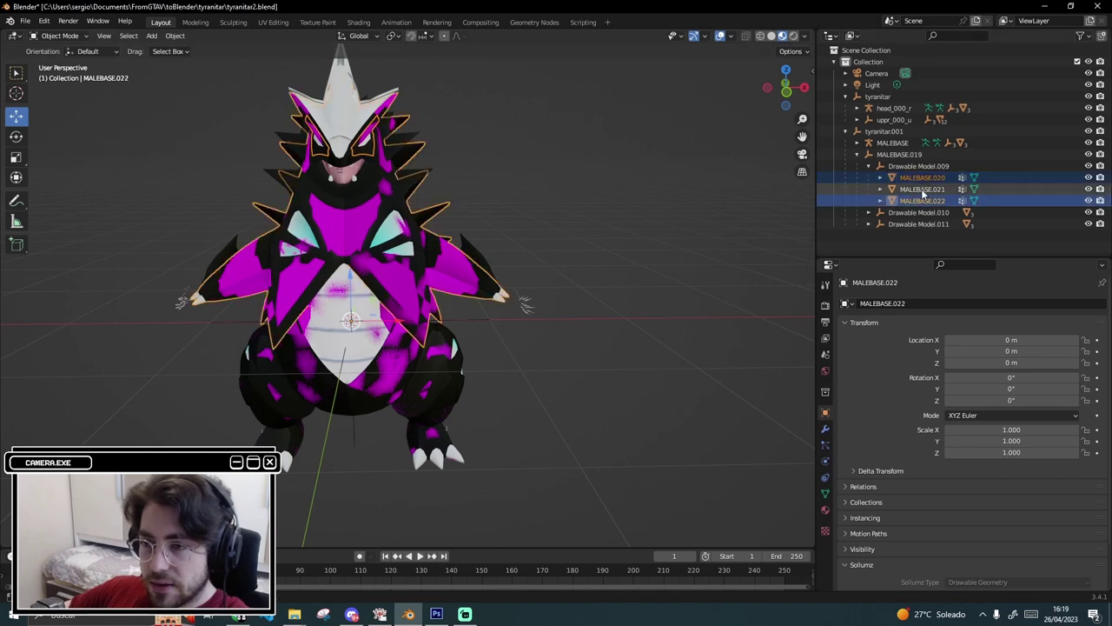
pyautogui.keyDown('ctrl'); pyautogui.click(921, 189); pyautogui.keyUp('ctrl')
pyautogui.rightClick(671, 180)
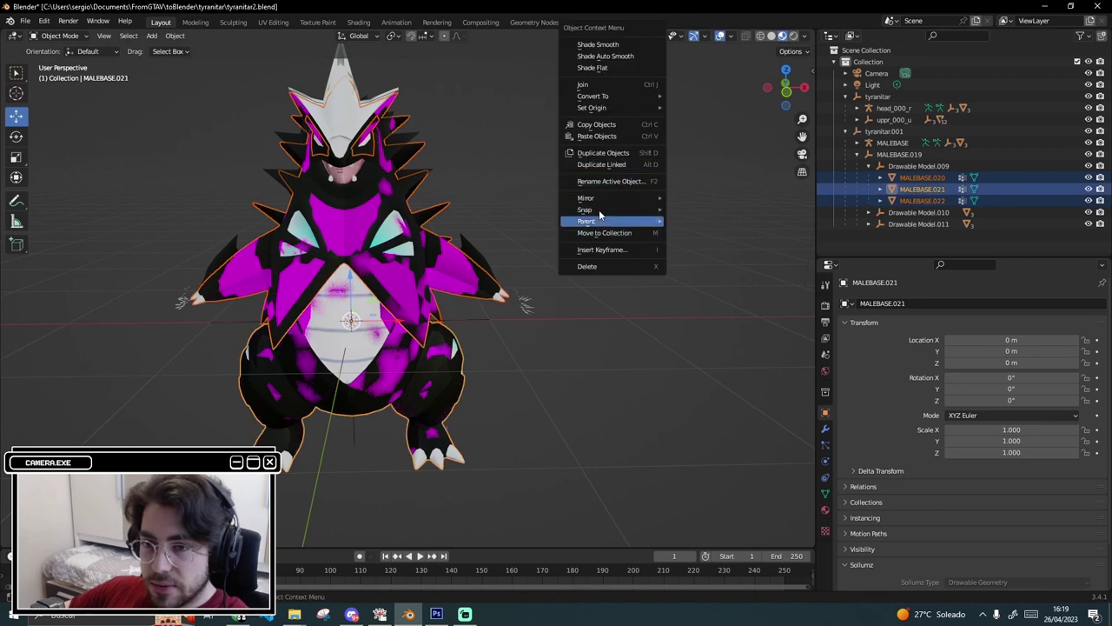
pyautogui.moveTo(588, 222)
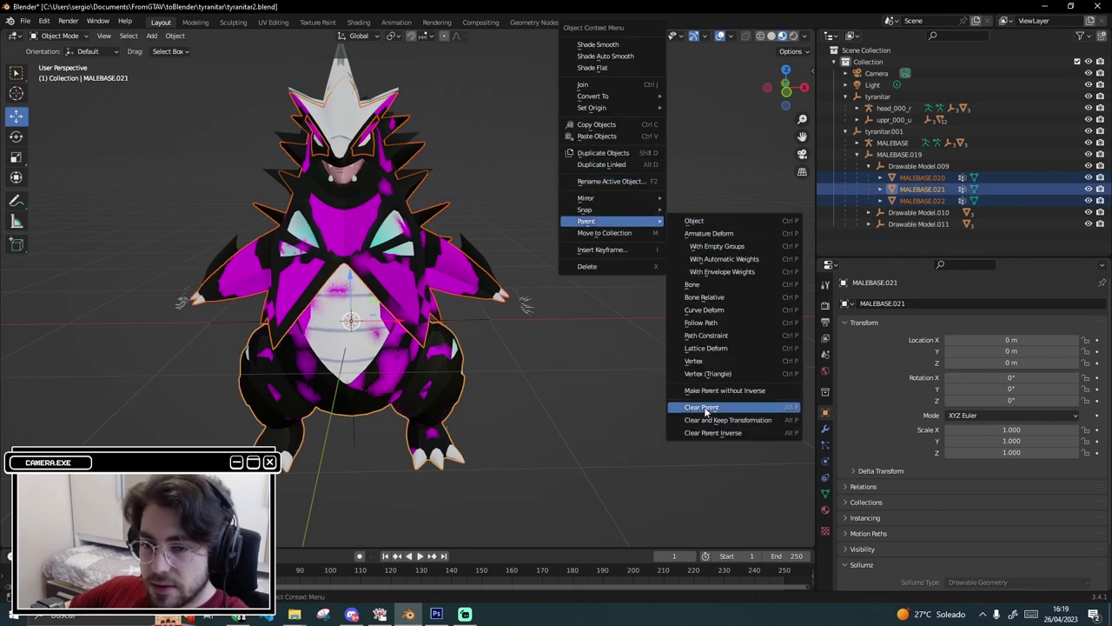
pyautogui.click(705, 410)
# - Delete the tyranitar.001 armature and recheck MALEBASE.019's contents in the outliner
pyautogui.click(890, 166)
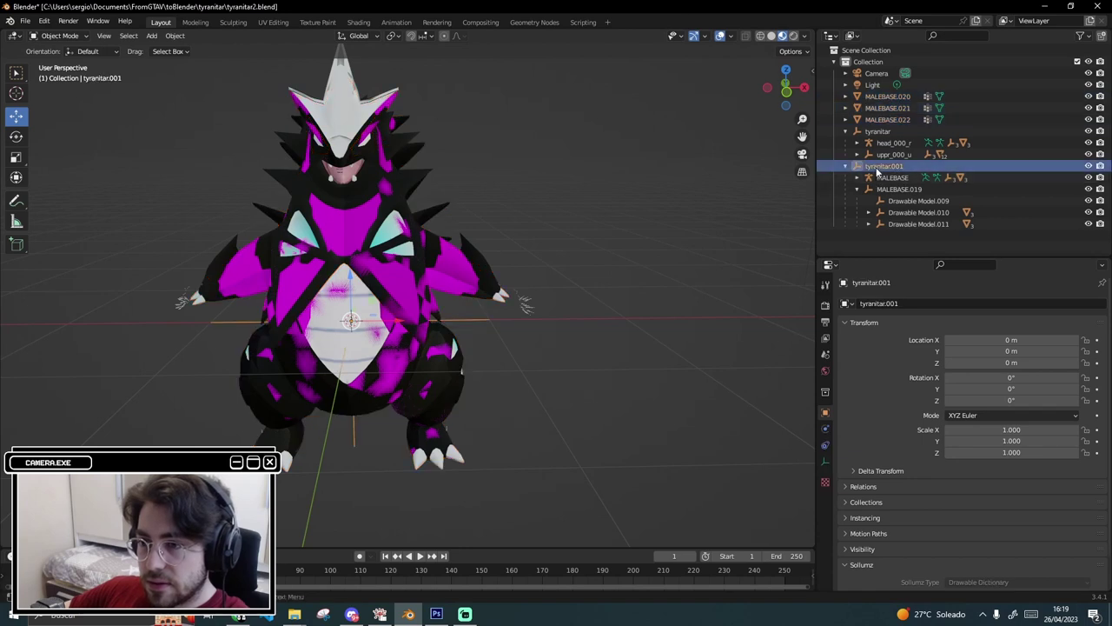
pyautogui.rightClick(882, 166)
pyautogui.click(834, 139)
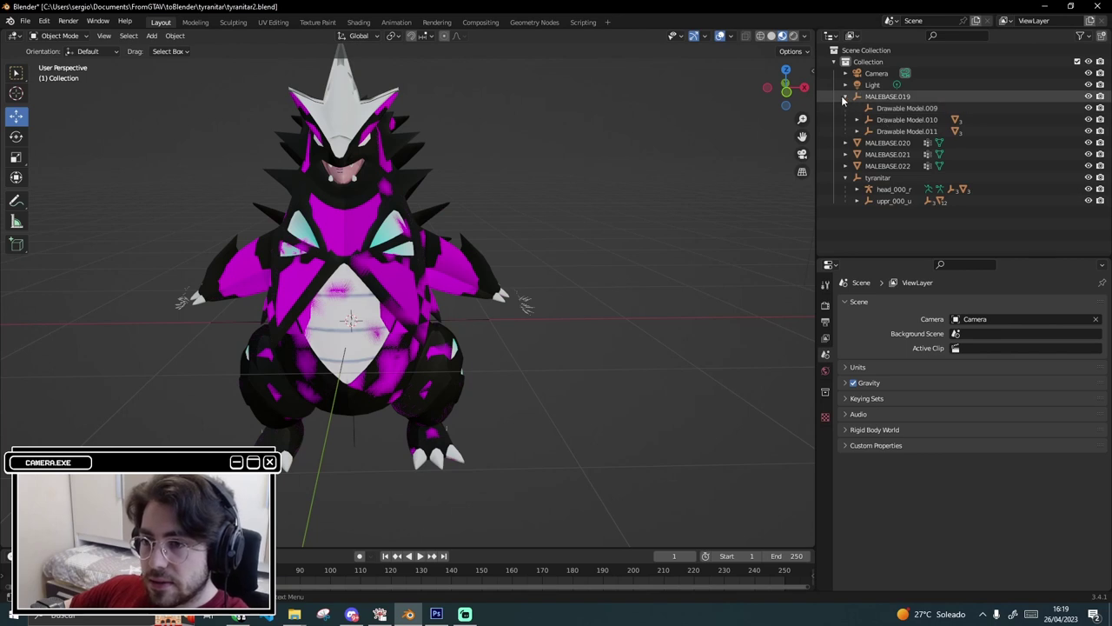
pyautogui.click(845, 97)
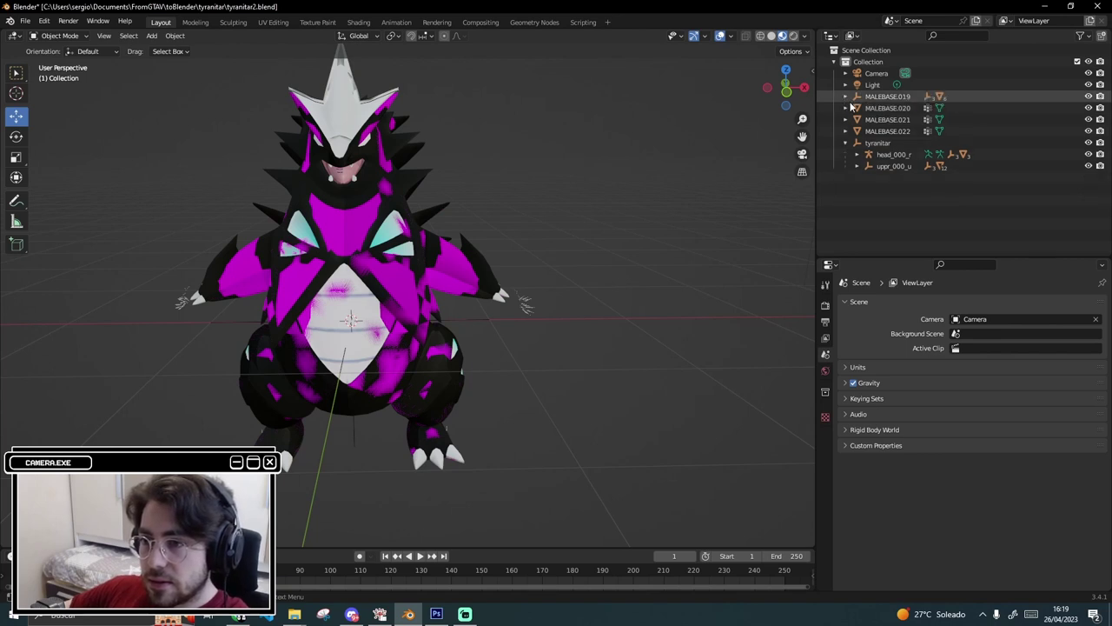
pyautogui.click(845, 96)
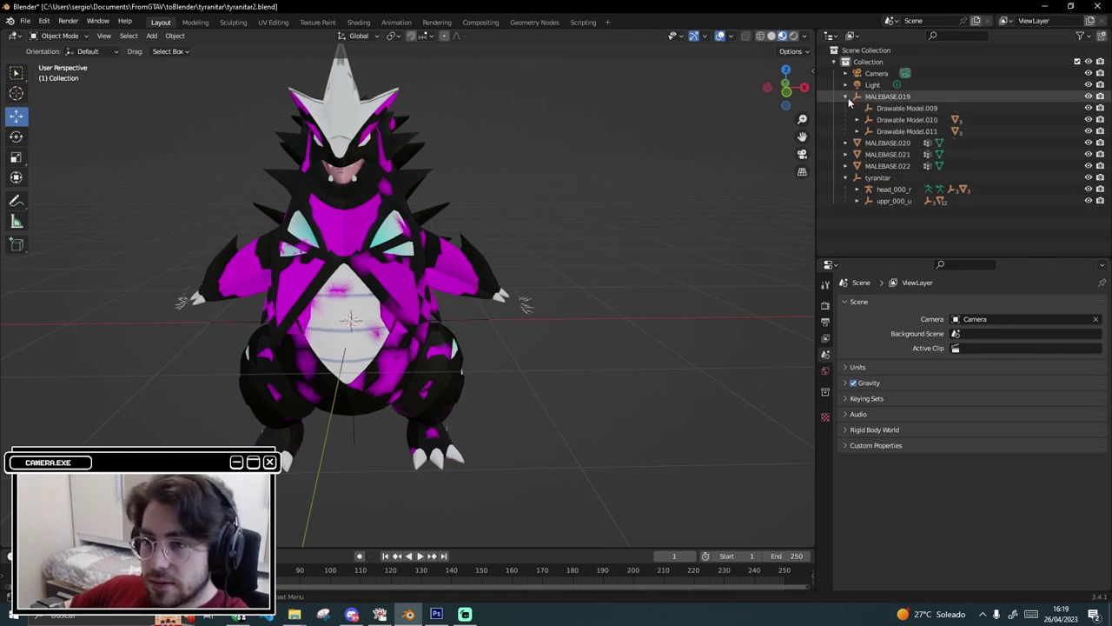
pyautogui.click(846, 144)
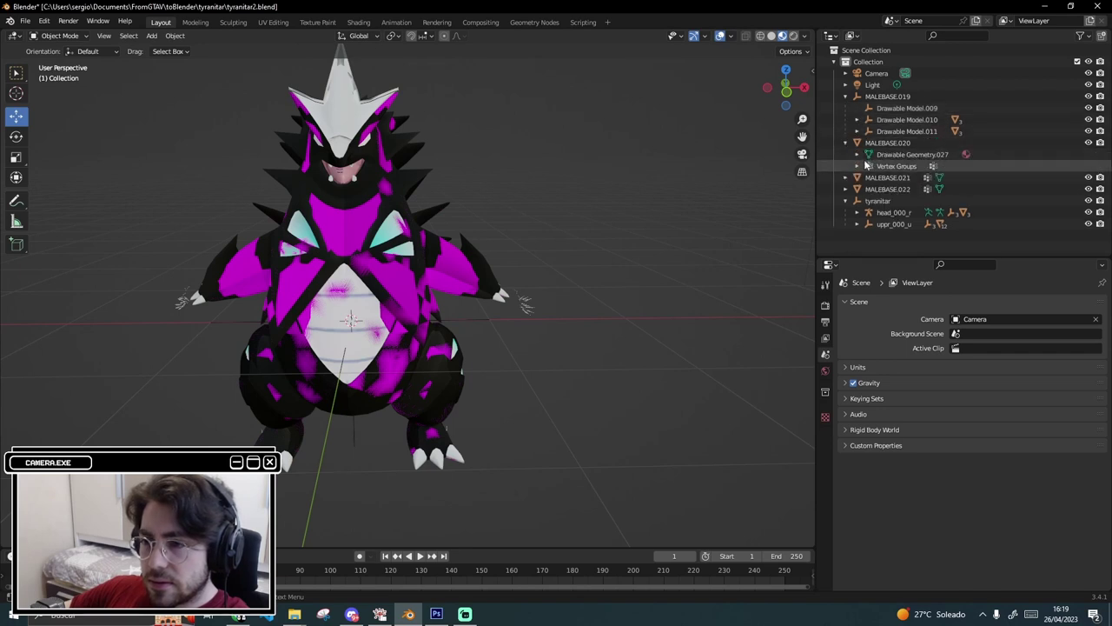
pyautogui.click(847, 144)
# - Try moving MALEBASE.019 along X, then undo the move
pyautogui.click(858, 96)
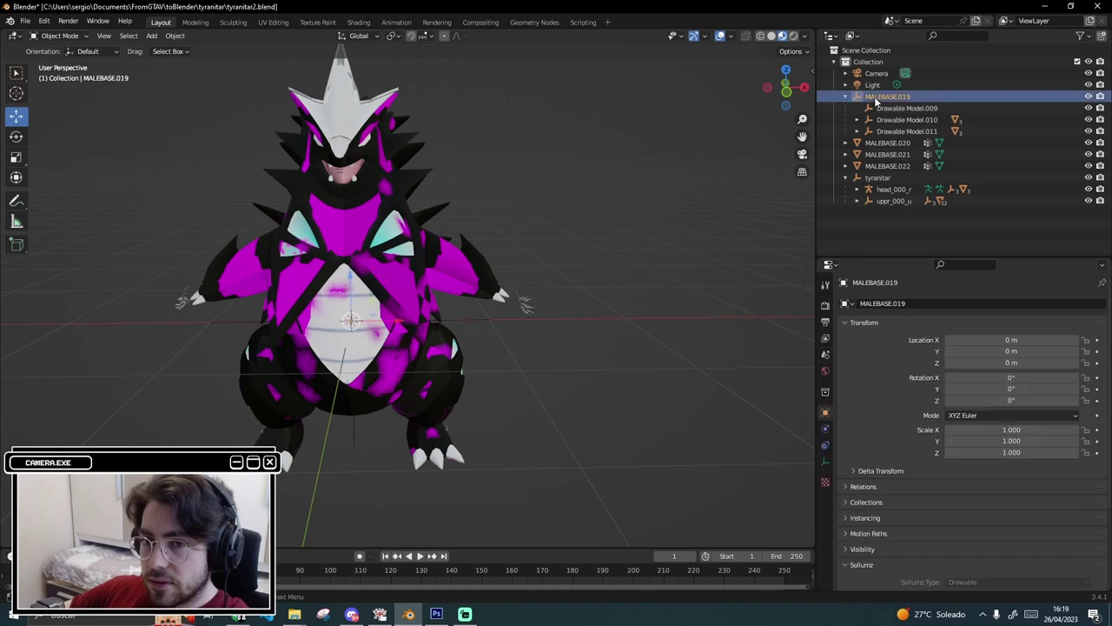
pyautogui.press('g')
pyautogui.press('x')
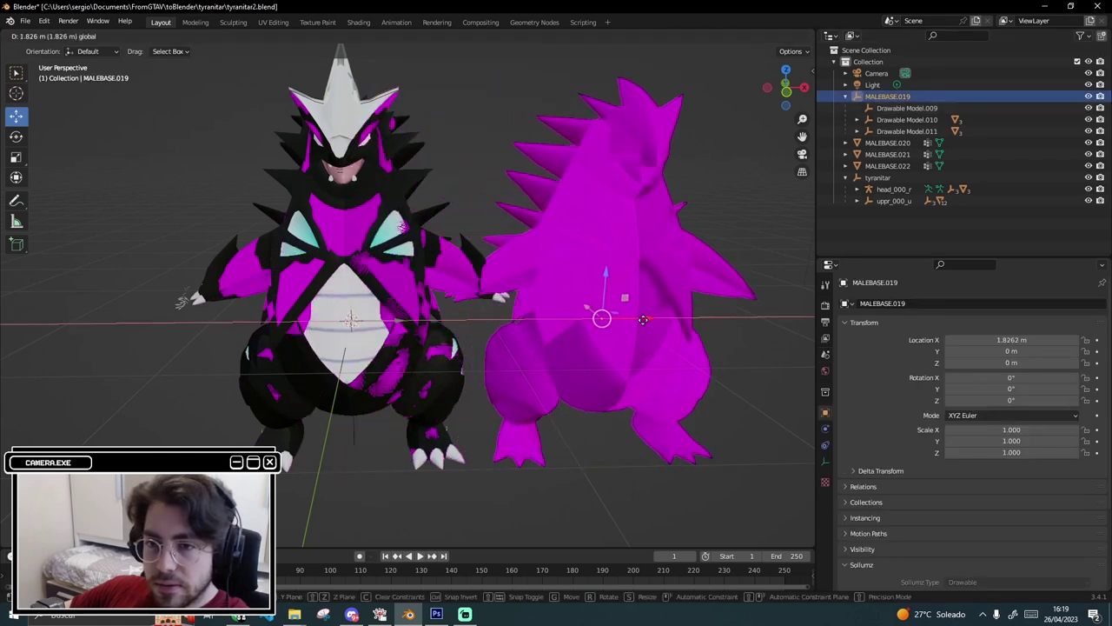
pyautogui.click(831, 226)
pyautogui.hotkey('ctrl', 'z')
# - Delete MALEBASE.020–.022 together with their children via Delete Hierarchy
pyautogui.click(887, 143)
pyautogui.keyDown('shift'); pyautogui.click(887, 165); pyautogui.keyUp('shift')
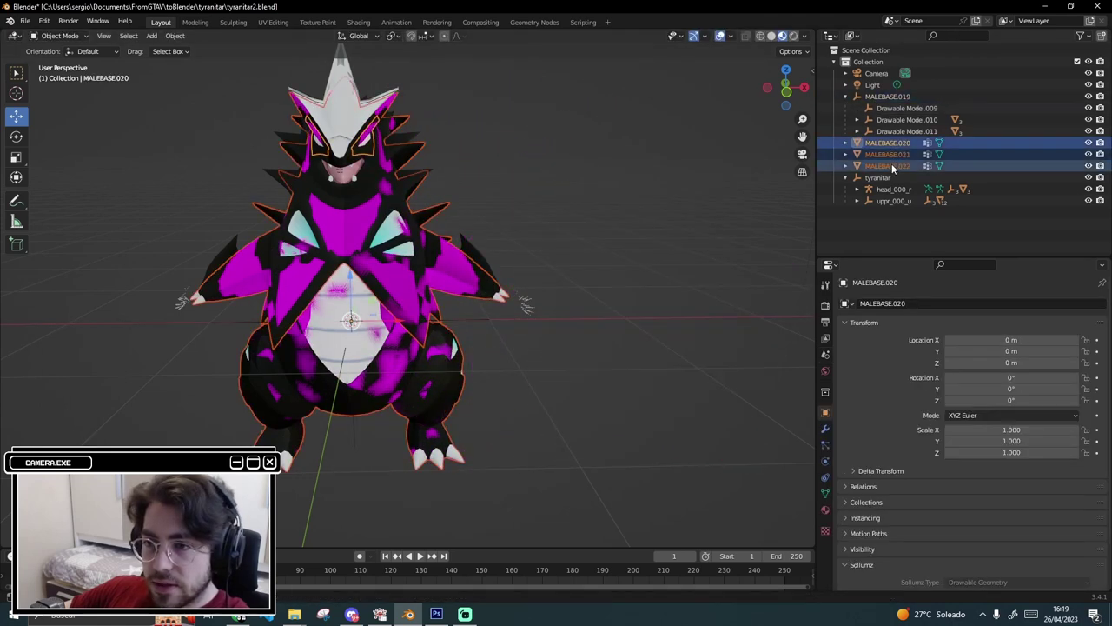
pyautogui.press('g')
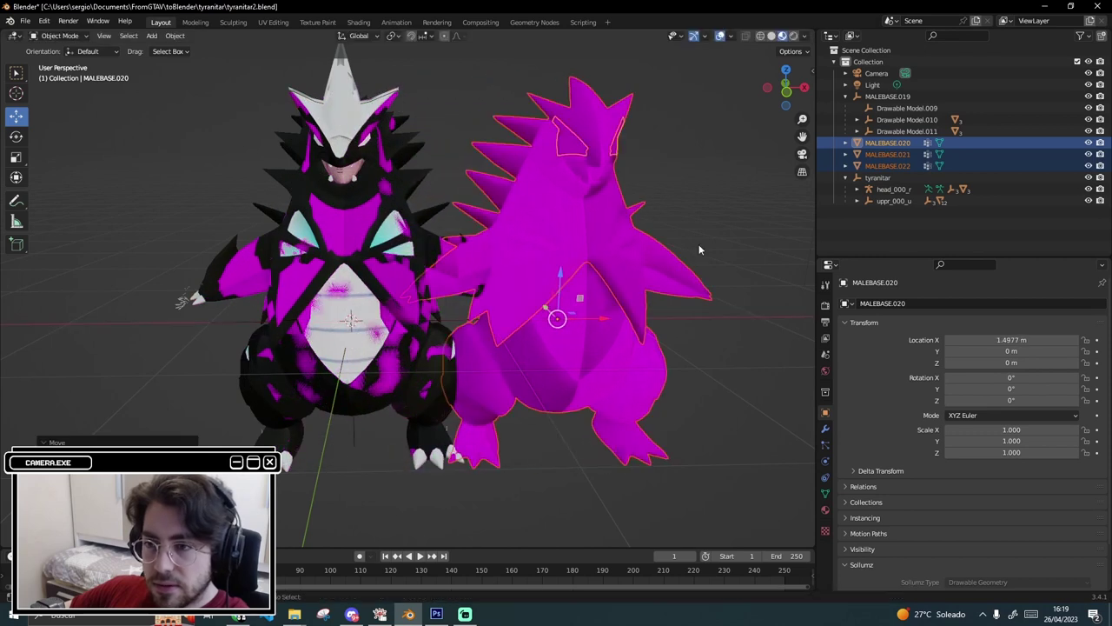
pyautogui.press('Escape')
pyautogui.moveTo(672, 200); pyautogui.dragTo(581, 213, button='middle')
pyautogui.rightClick(897, 147)
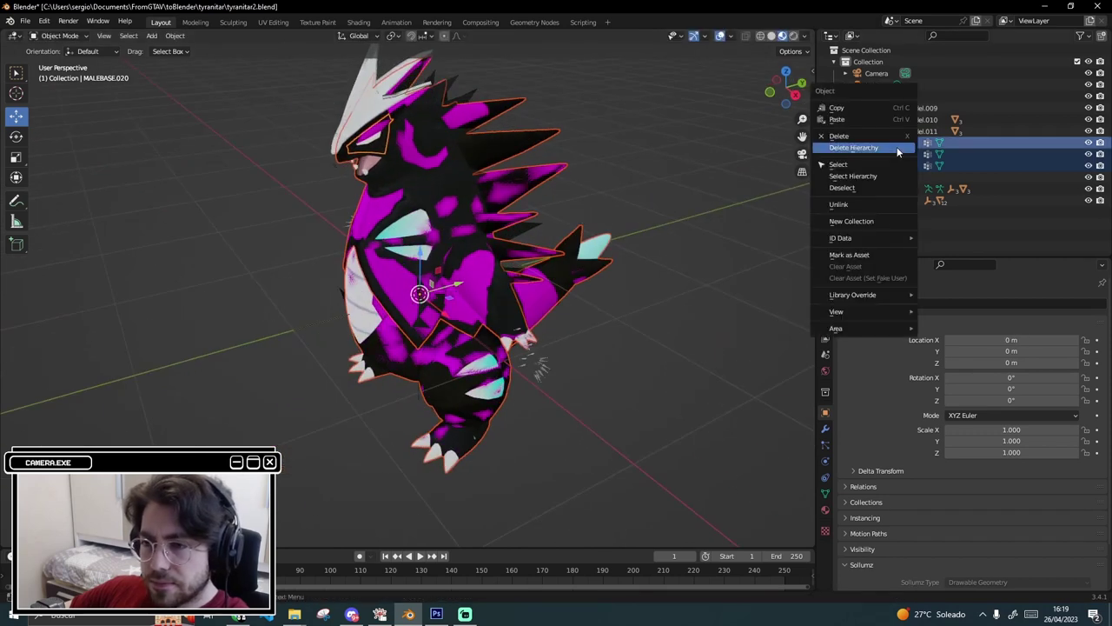
pyautogui.click(890, 148)
# - Shift the tyranitar rig aside to inspect the magenta model's meshes, then undo
pyautogui.click(887, 145)
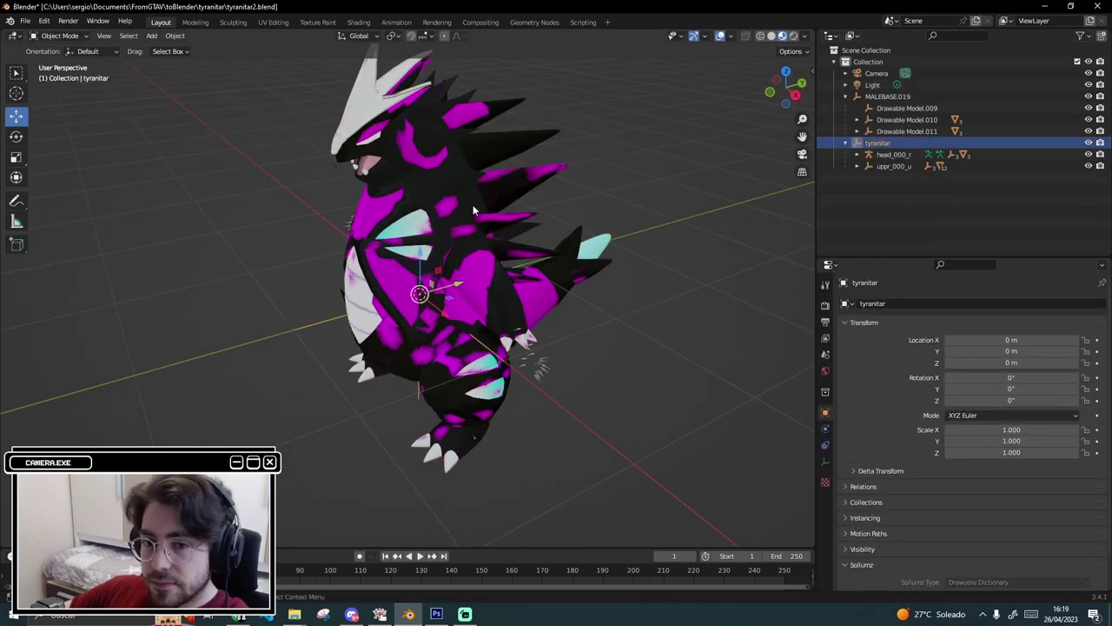
pyautogui.moveTo(473, 204); pyautogui.dragTo(455, 276, button='middle')
pyautogui.moveTo(417, 311); pyautogui.dragTo(176, 267)
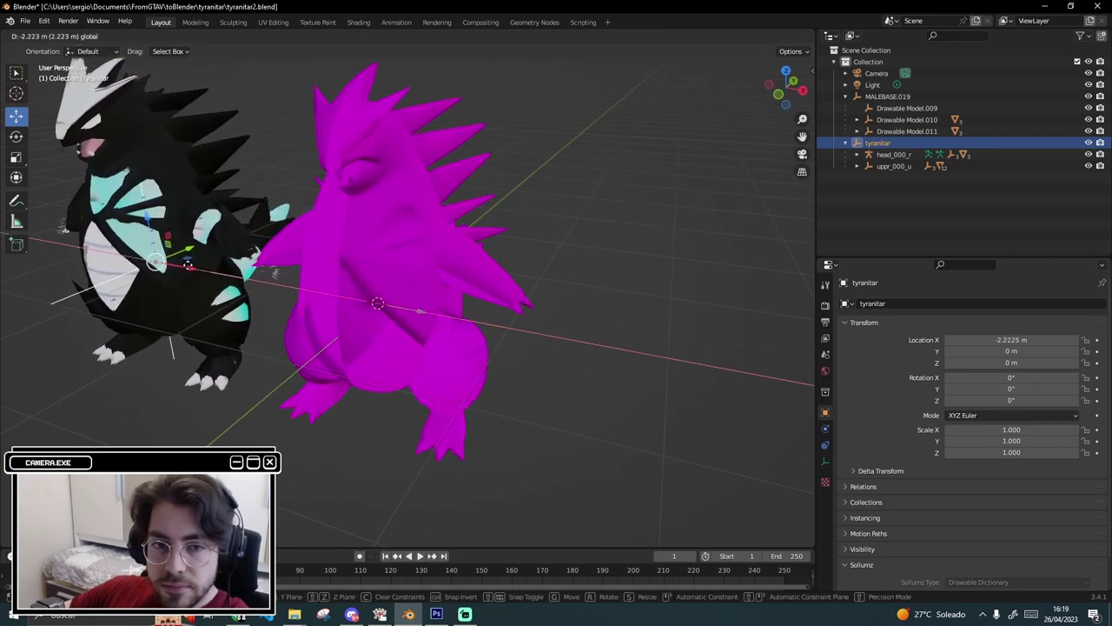
pyautogui.click(857, 166)
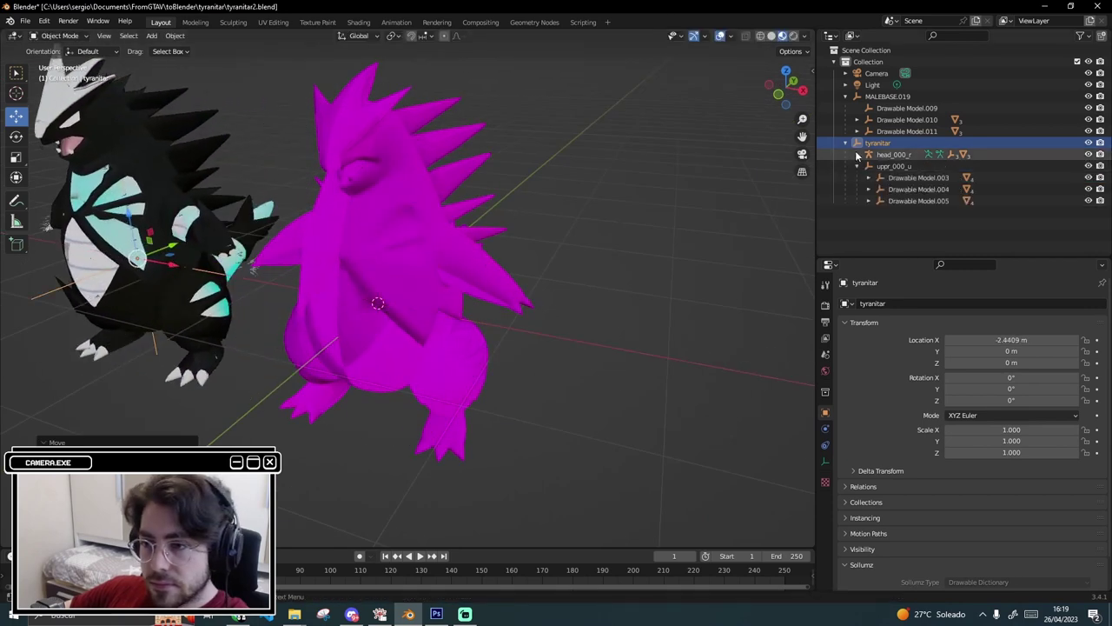
pyautogui.click(857, 154)
pyautogui.scroll(-2, 869, 200)
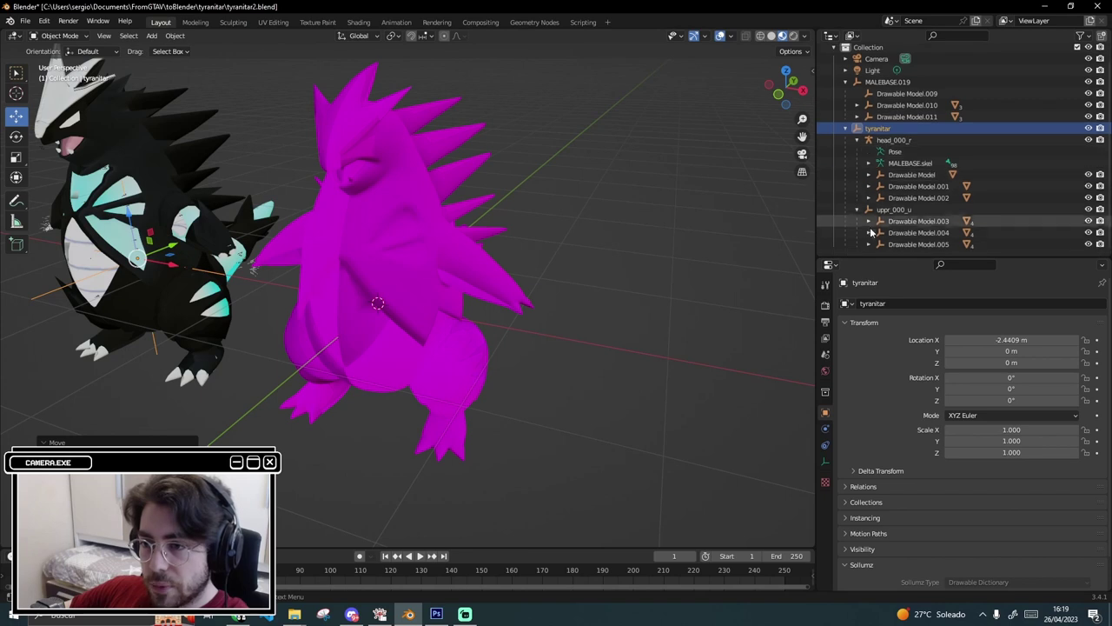
pyautogui.click(869, 219)
pyautogui.scroll(-2, 871, 222)
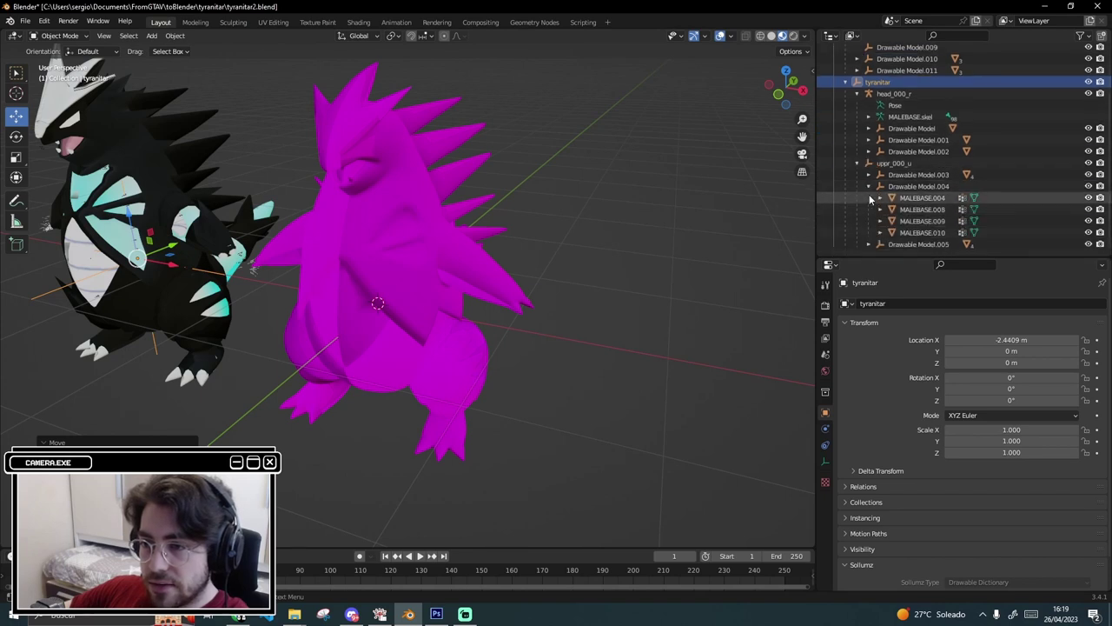
pyautogui.hotkey('ctrl', 'z')
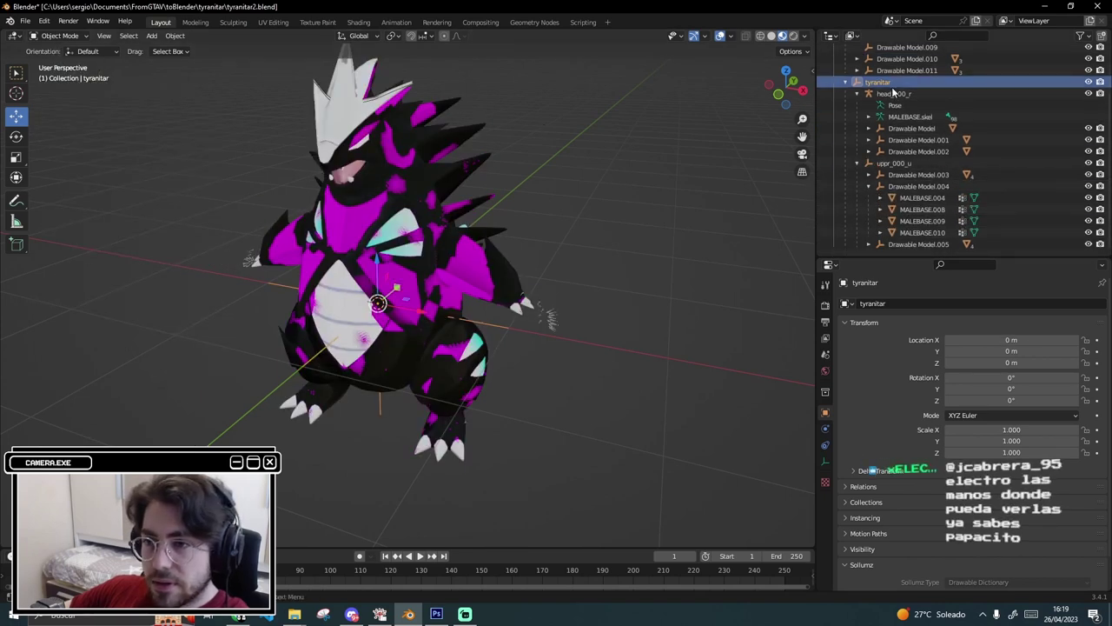
pyautogui.scroll(3, 883, 122)
# - Clear the parent of MALEBASE.023, .024 and .025 in Drawable Model.010
pyautogui.click(884, 108)
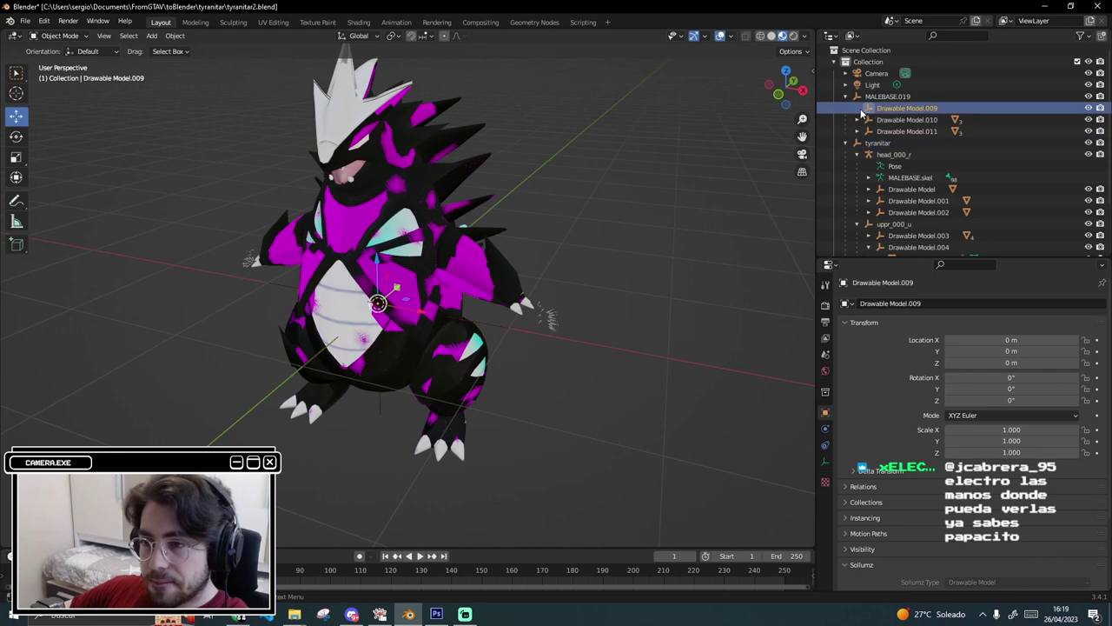
pyautogui.click(858, 119)
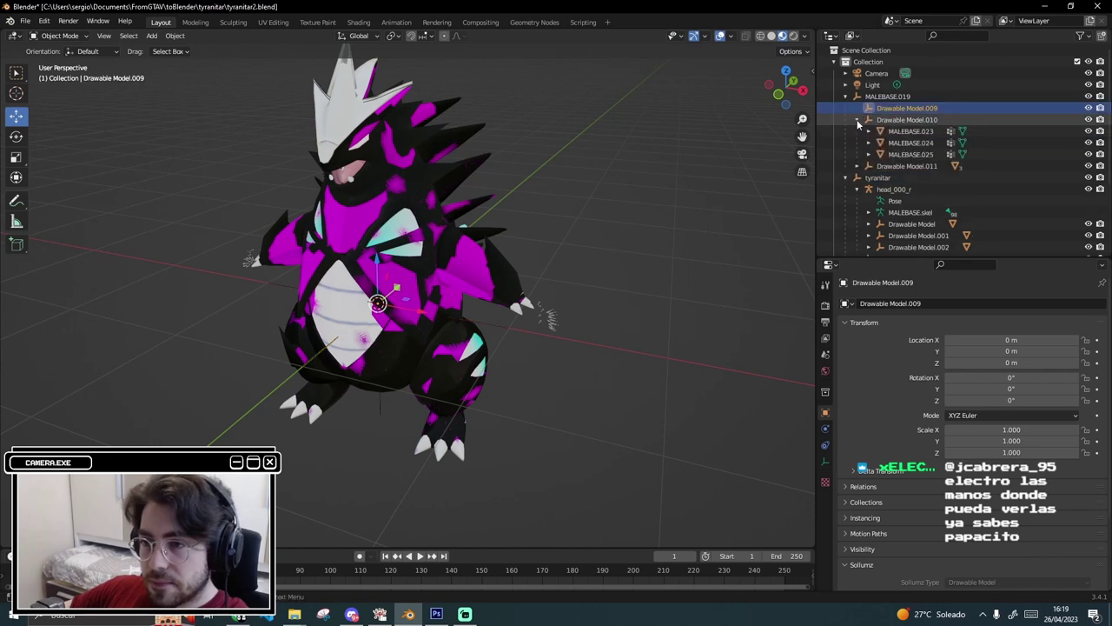
pyautogui.click(909, 130)
pyautogui.keyDown('shift'); pyautogui.click(893, 154); pyautogui.keyUp('shift')
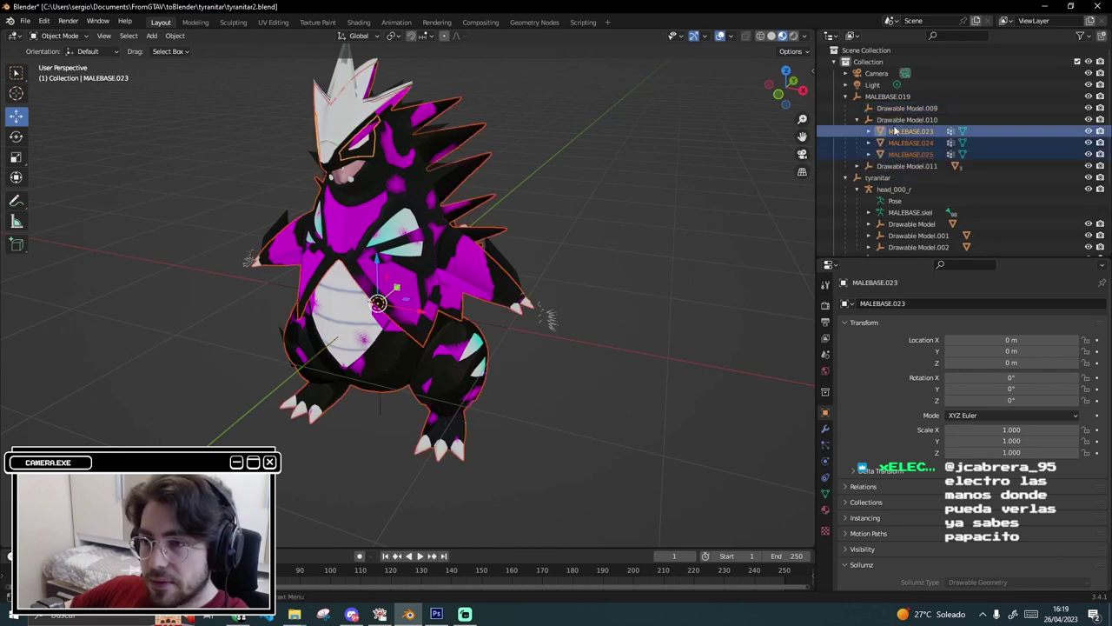
pyautogui.scroll(-1, 896, 130)
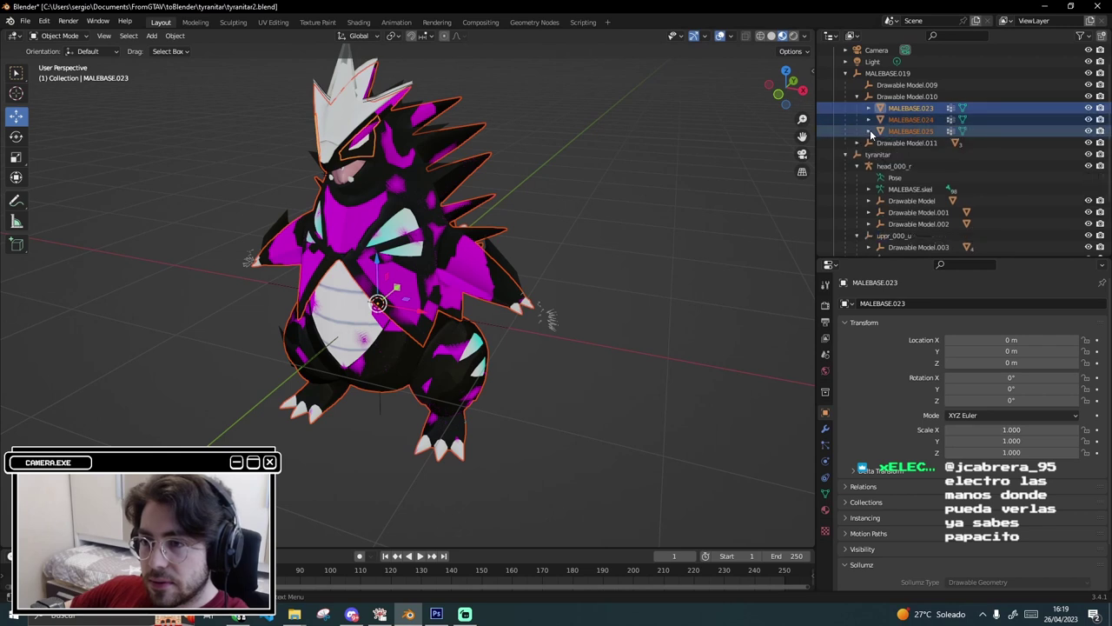
pyautogui.moveTo(591, 106); pyautogui.dragTo(615, 106, button='middle')
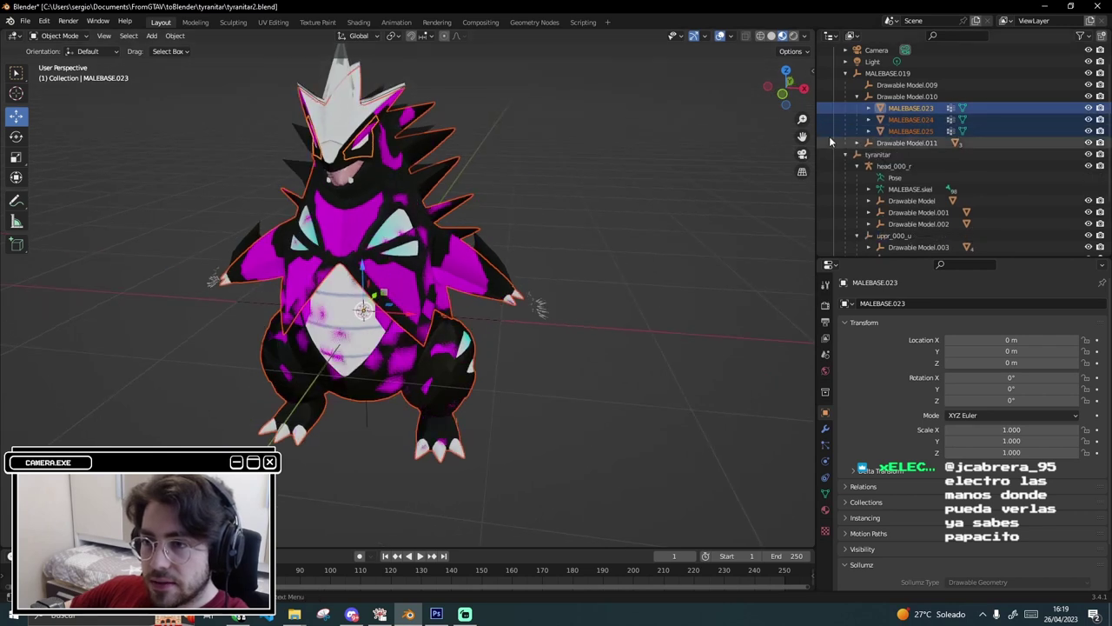
pyautogui.rightClick(606, 153)
pyautogui.moveTo(546, 221)
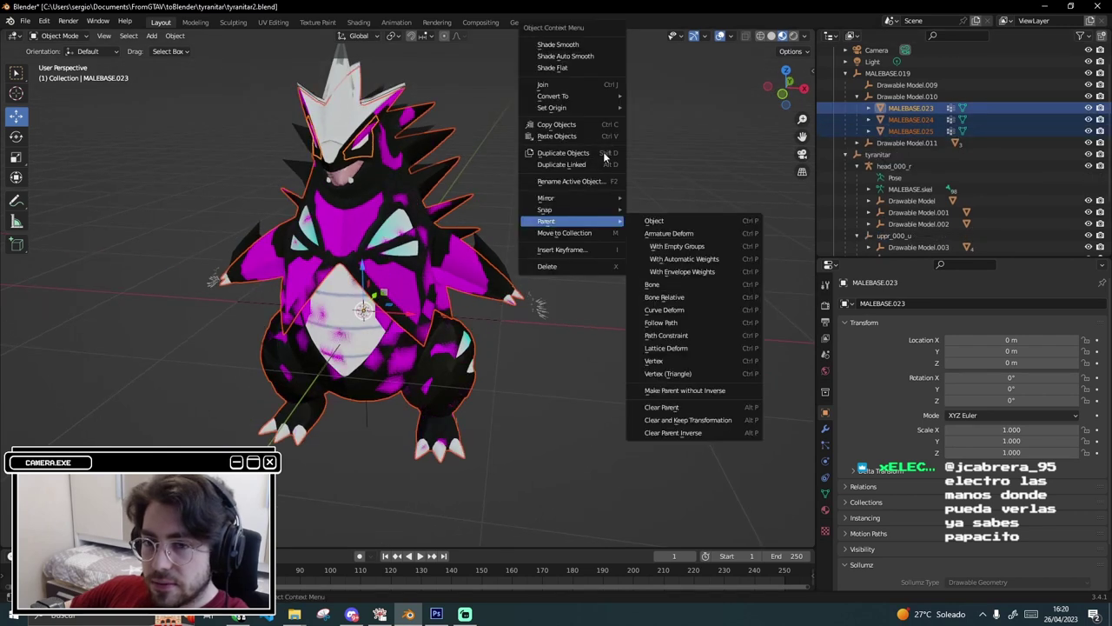
pyautogui.click(661, 407)
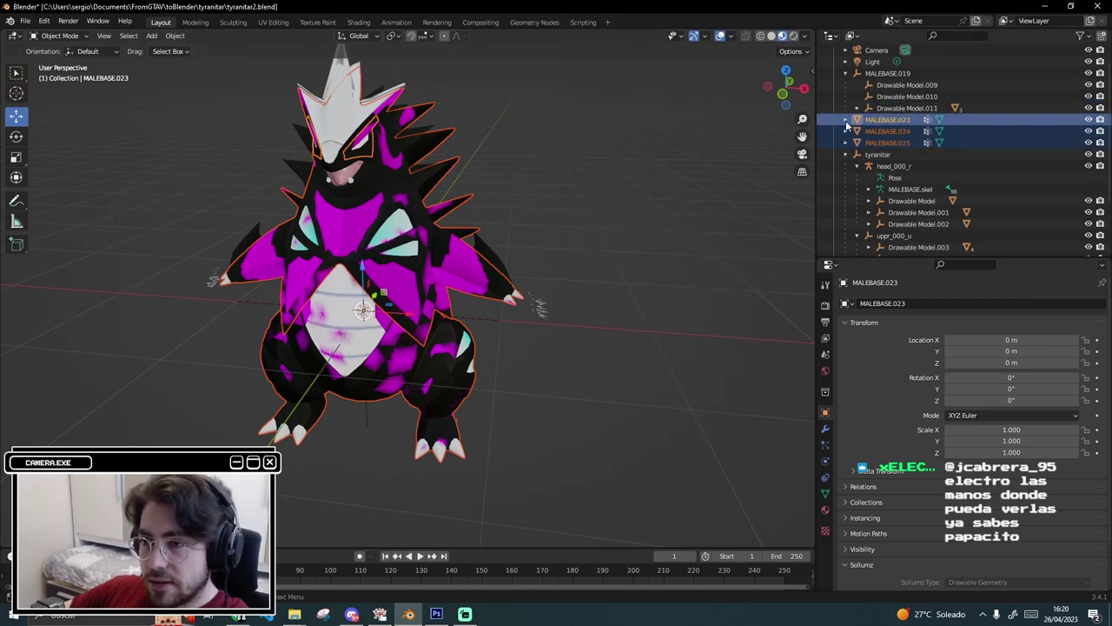
# - Delete MALEBASE.019 with its remaining children and select MALEBASE.024
pyautogui.click(882, 73)
pyautogui.rightClick(879, 76)
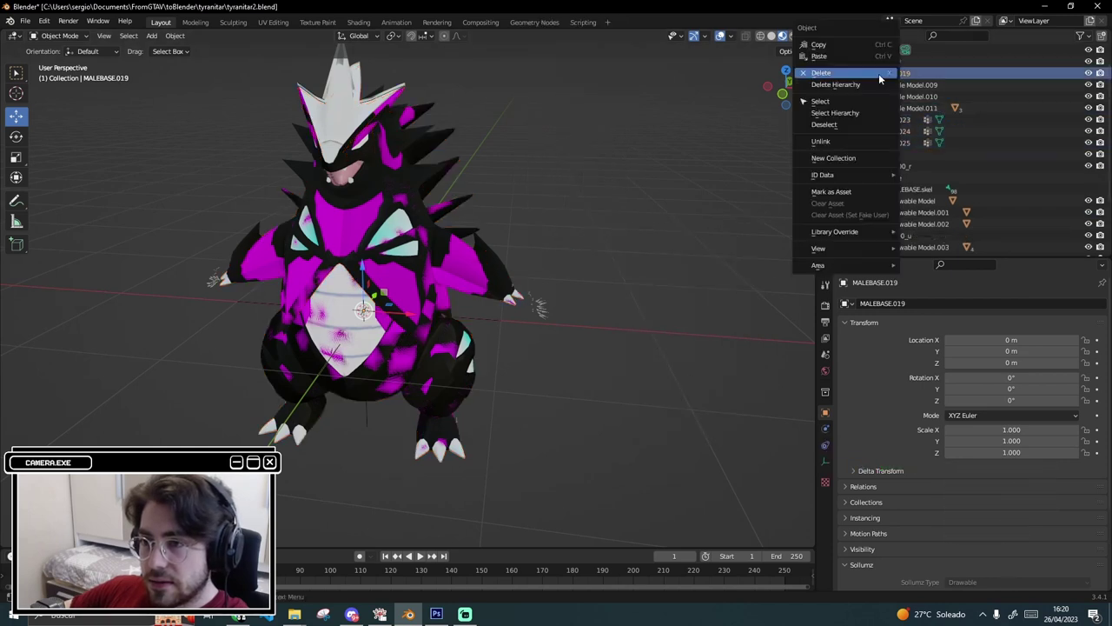
pyautogui.click(859, 85)
pyautogui.click(847, 133)
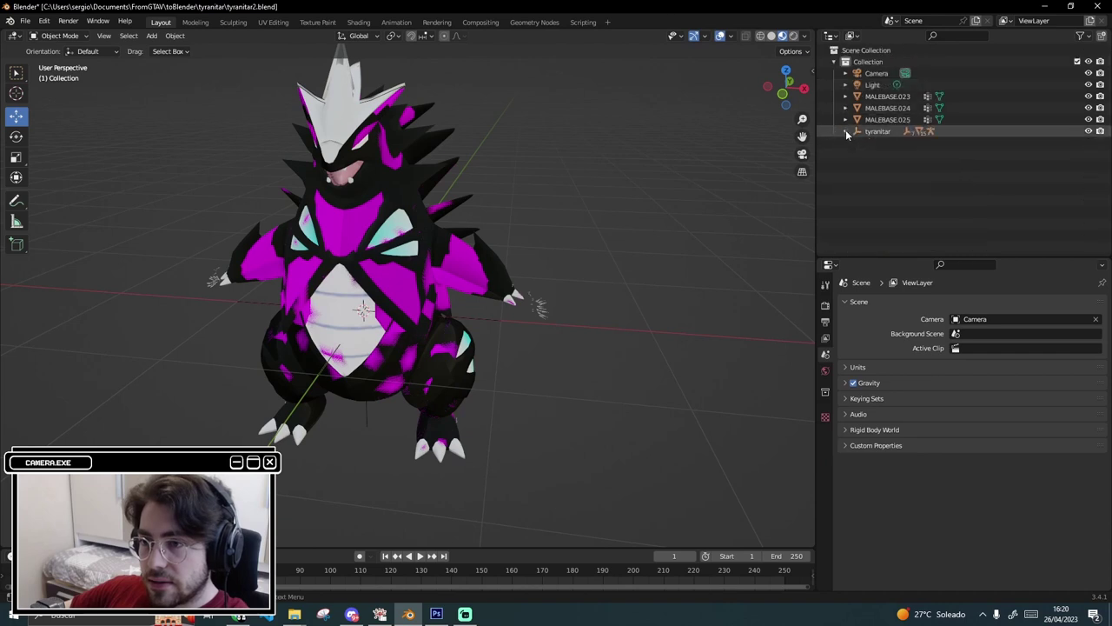
pyautogui.click(886, 108)
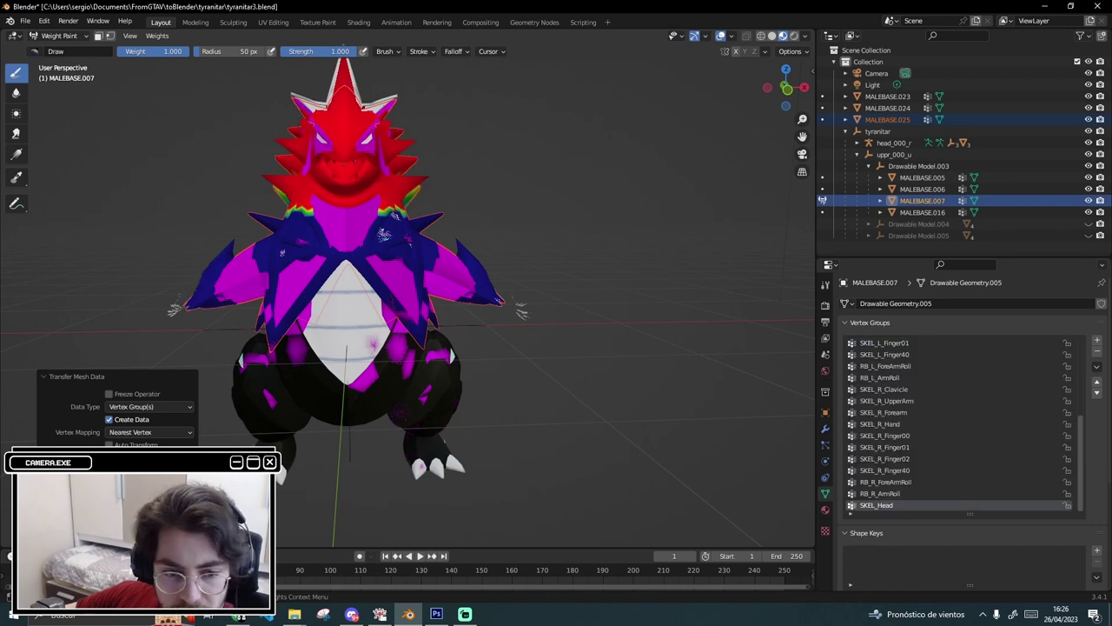
# - Display SKEL_L_Hand weights on MALEBASE.007 and orbit to check the hand from several sides
pyautogui.click(152, 487)
pyautogui.press('Escape')
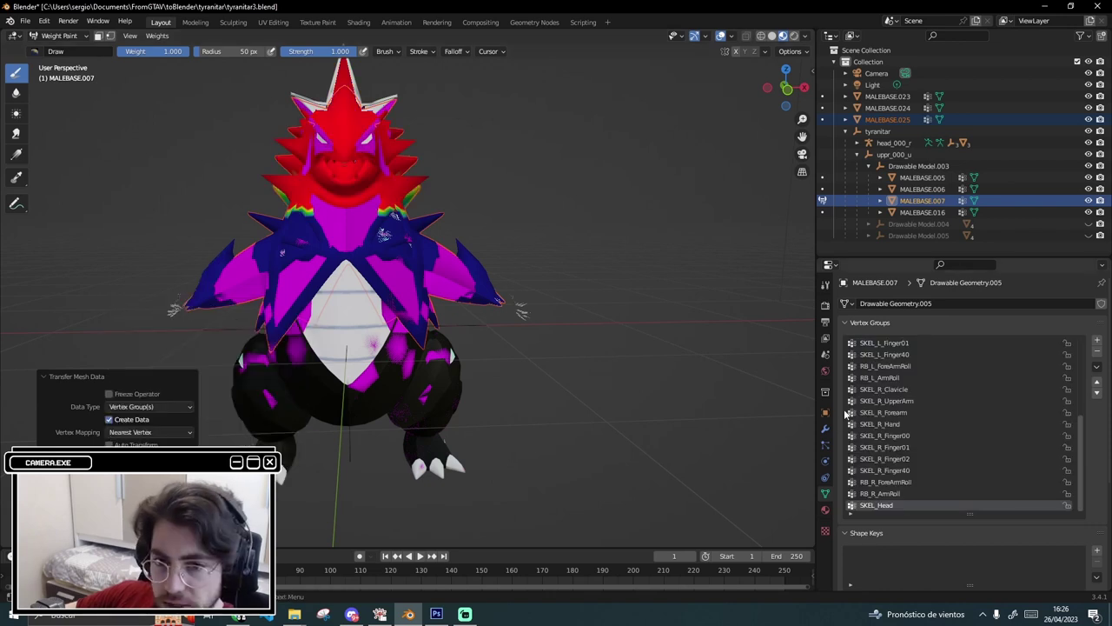
pyautogui.scroll(5, 896, 474)
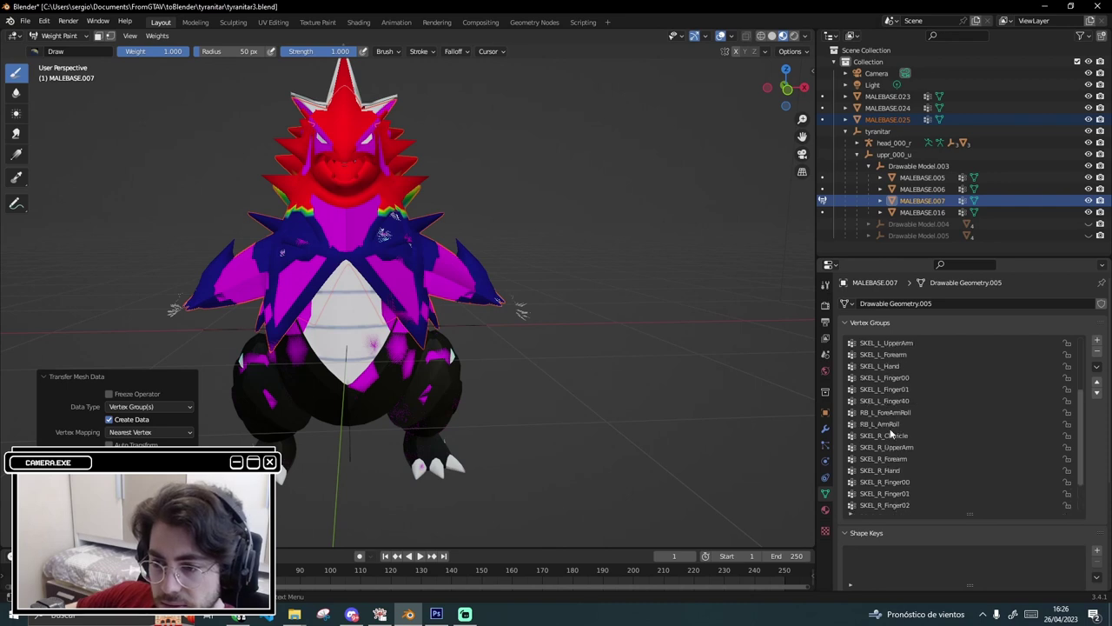
pyautogui.click(887, 380)
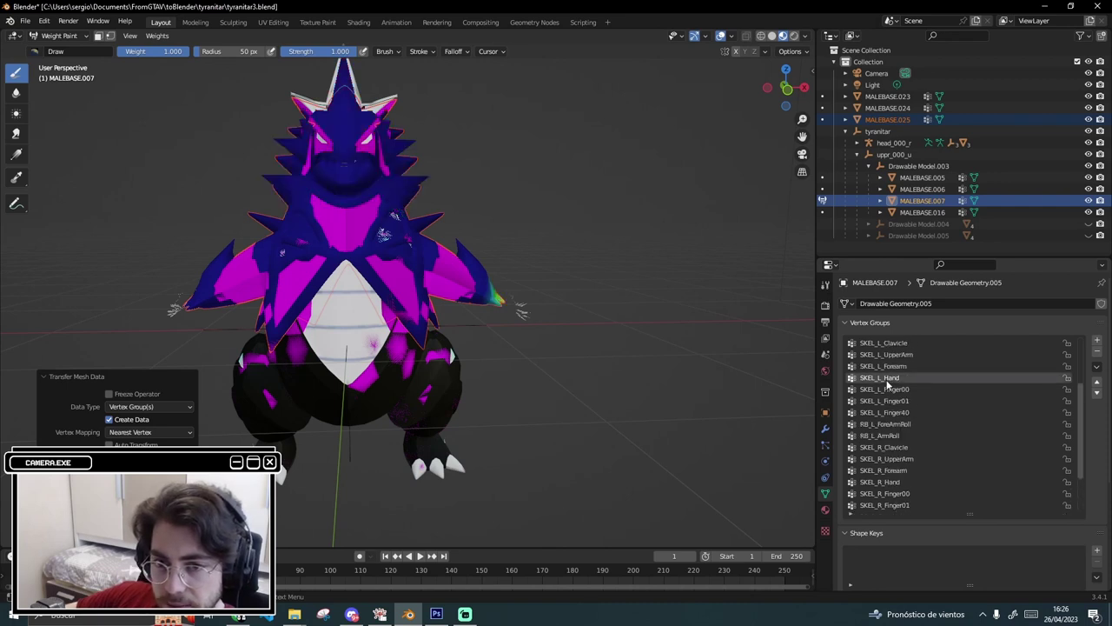
pyautogui.moveTo(543, 302); pyautogui.dragTo(172, 395, button='middle')
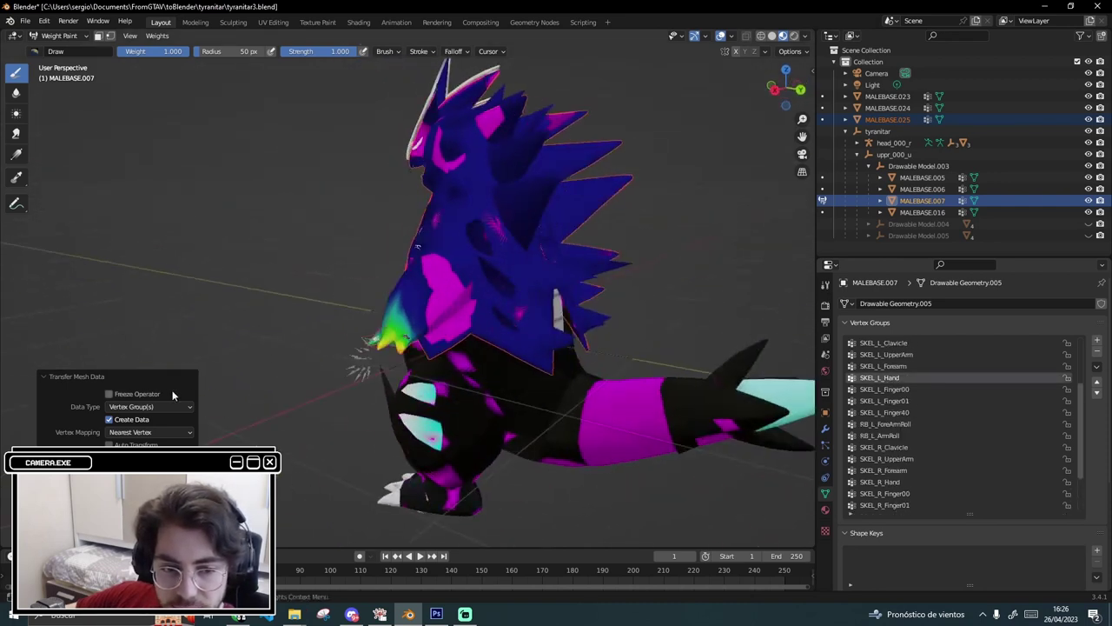
pyautogui.moveTo(296, 343)
pyautogui.mouseDown(button='middle')
pyautogui.moveTo(311, 243)
pyautogui.moveTo(512, 249)
pyautogui.mouseUp(button='middle')
# - Make SKEL_R_Hand the active group on MALEBASE.007 in Edit Mode, then return to Object Mode
pyautogui.press('Tab')
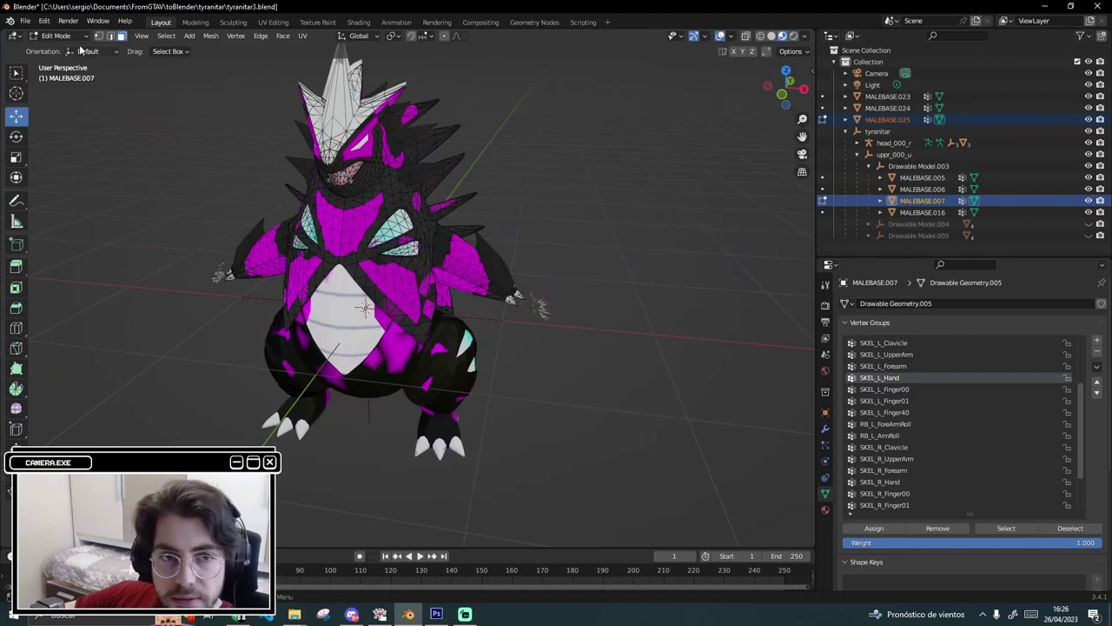
pyautogui.click(76, 36)
pyautogui.click(61, 49)
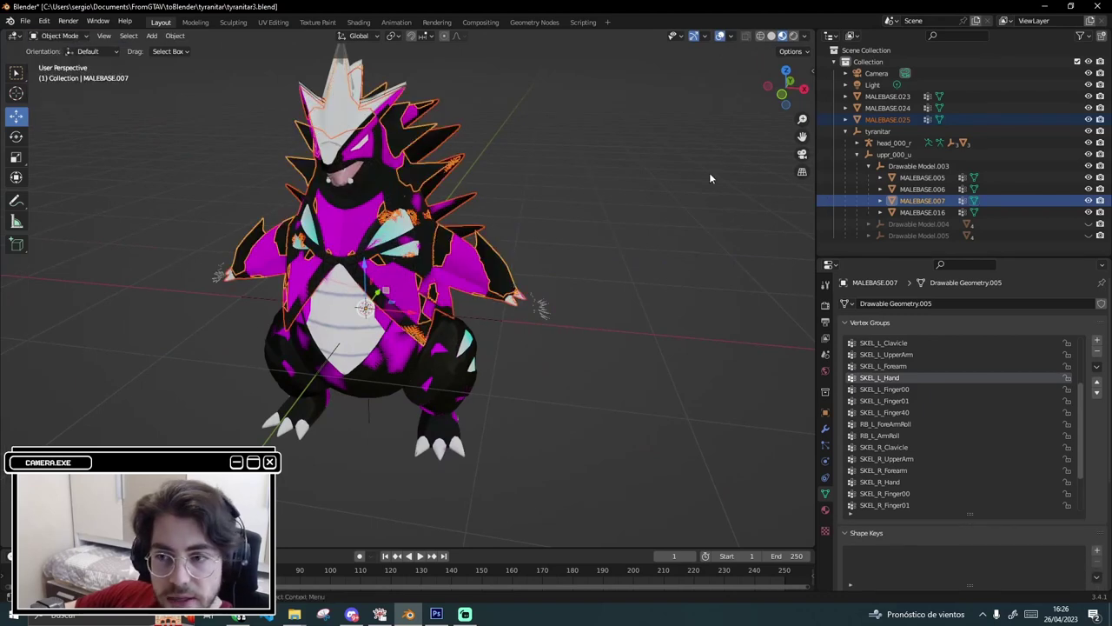
pyautogui.click(904, 202)
pyautogui.moveTo(556, 174); pyautogui.dragTo(491, 172, button='middle')
pyautogui.press('Tab')
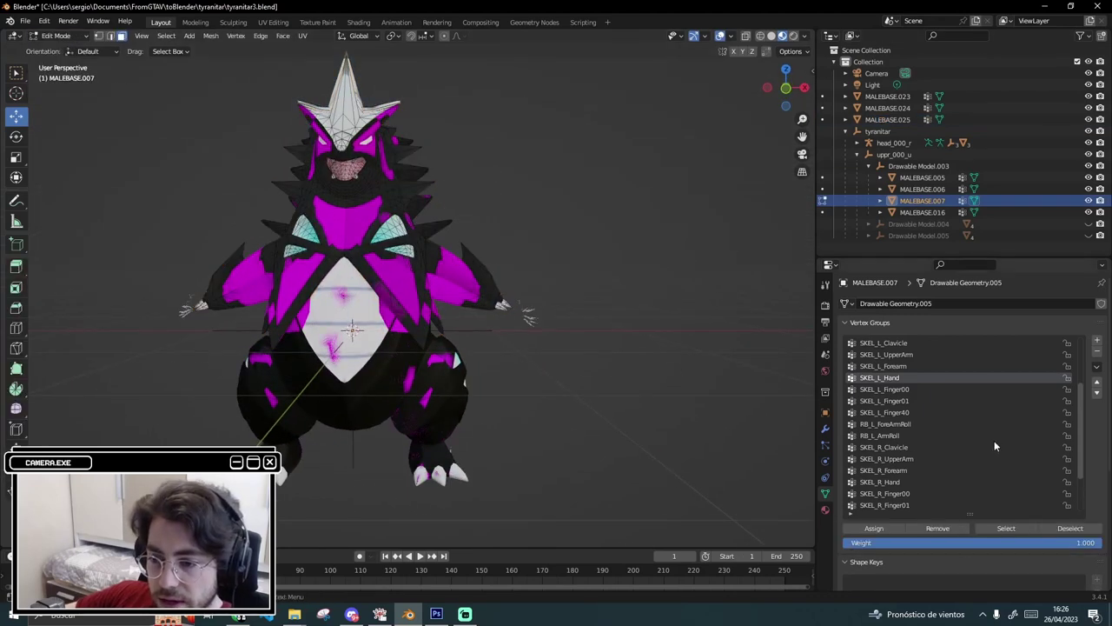
pyautogui.scroll(-3, 997, 446)
pyautogui.click(909, 447)
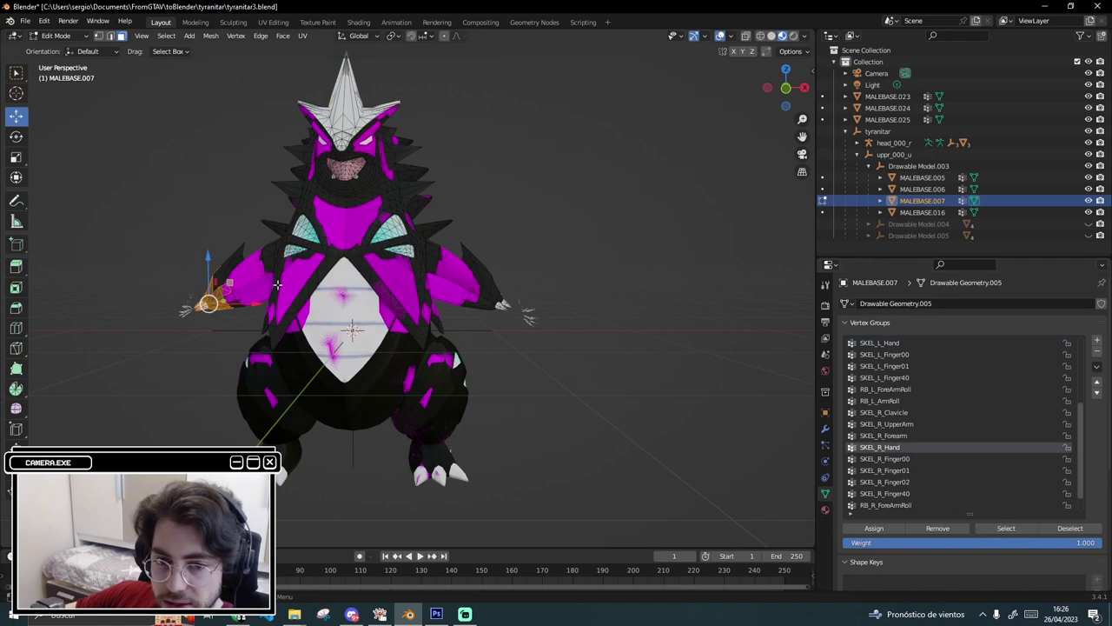
pyautogui.moveTo(277, 285)
pyautogui.mouseDown(button='middle')
pyautogui.moveTo(391, 260)
pyautogui.moveTo(490, 199)
pyautogui.mouseUp(button='middle')
pyautogui.press('Tab')
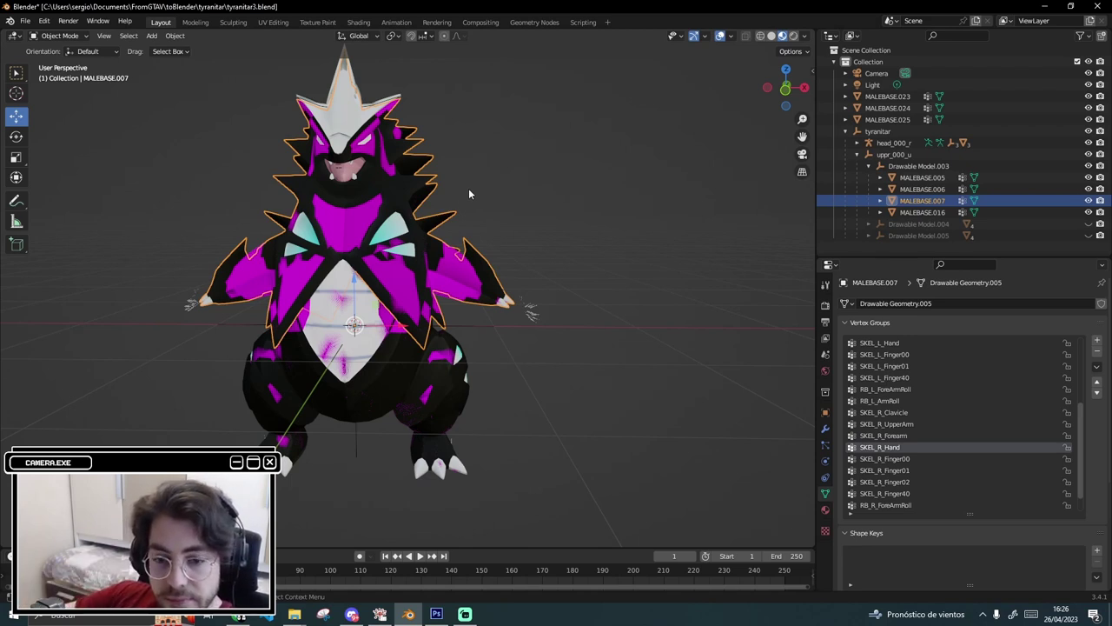
# - Compare MALEBASE.006 with MALEBASE.024, briefly entering Edit Mode on MALEBASE.024
pyautogui.click(437, 378)
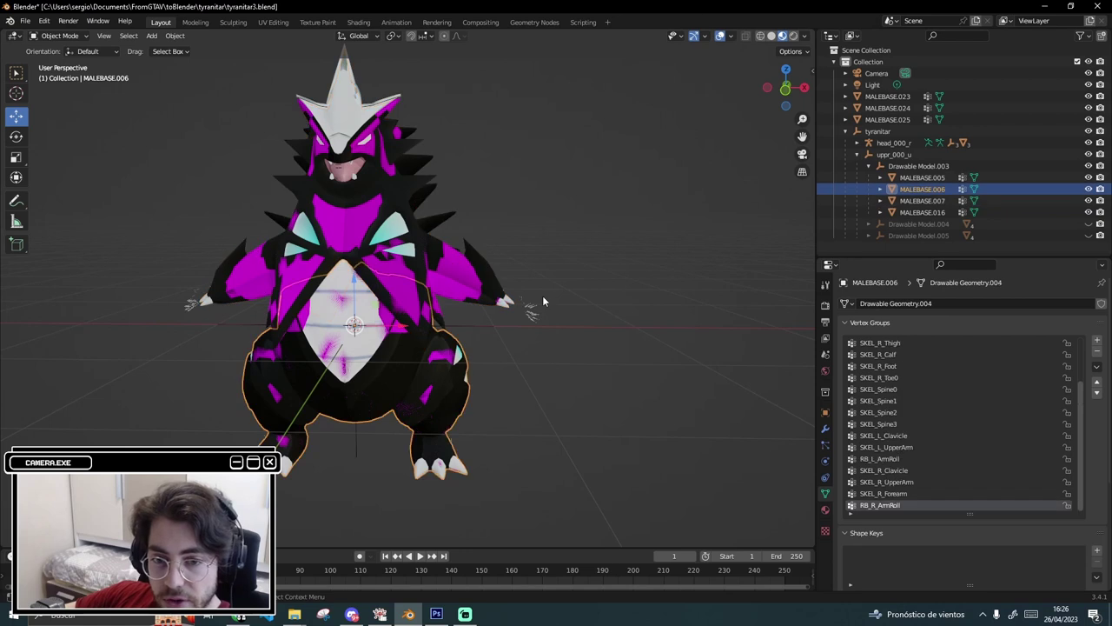
pyautogui.moveTo(542, 296)
pyautogui.mouseDown(button='middle')
pyautogui.moveTo(373, 305)
pyautogui.moveTo(586, 306)
pyautogui.moveTo(549, 303)
pyautogui.moveTo(510, 277)
pyautogui.moveTo(539, 278)
pyautogui.mouseUp(button='middle')
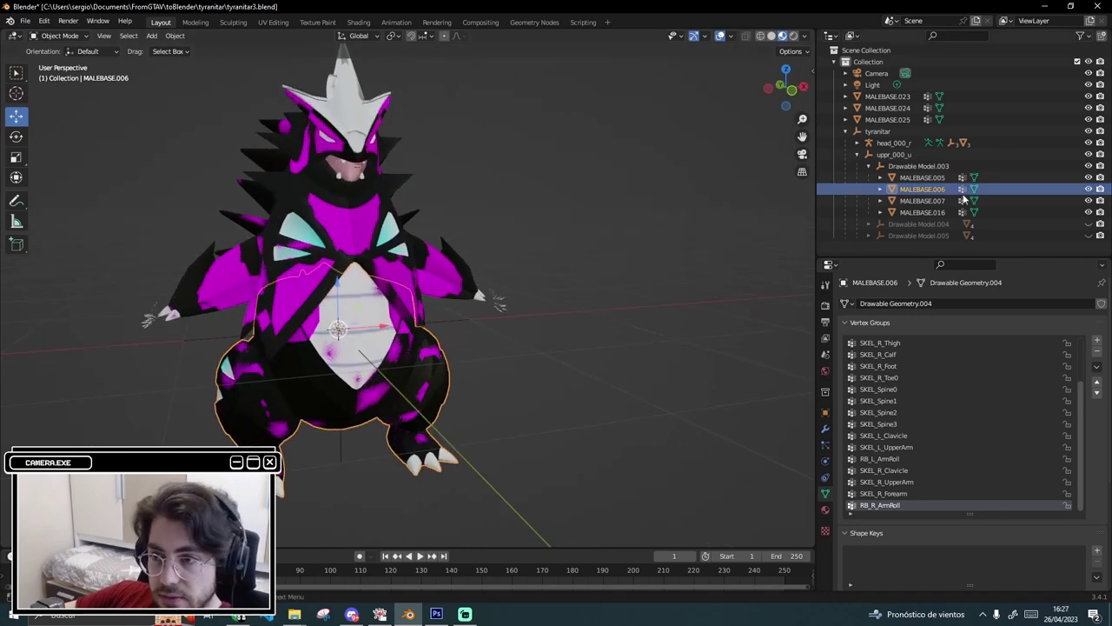
pyautogui.click(897, 108)
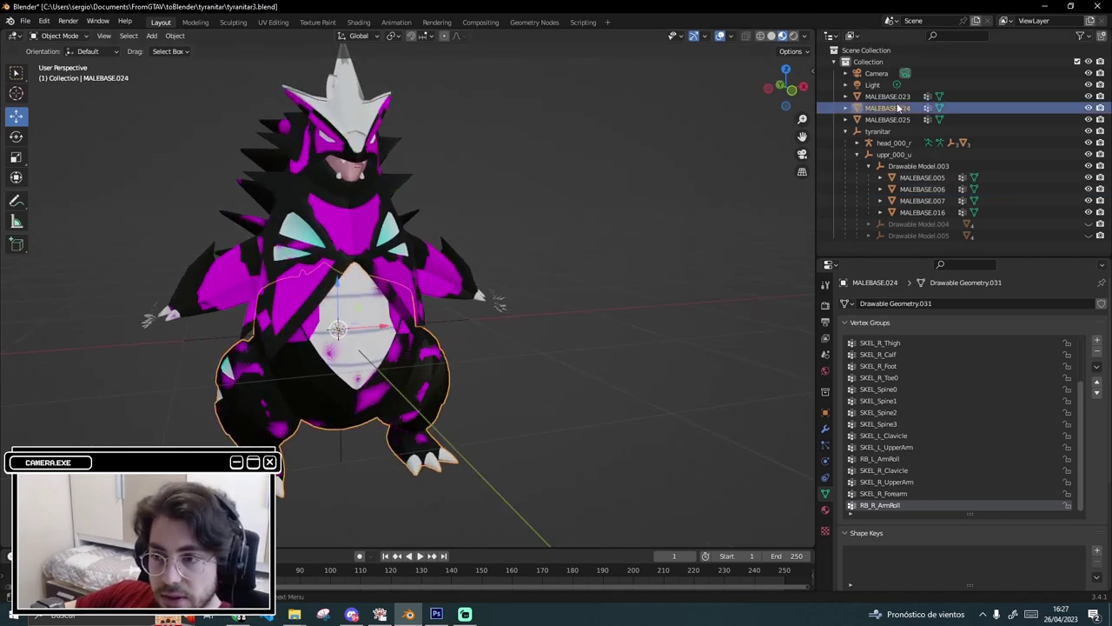
pyautogui.click(921, 189)
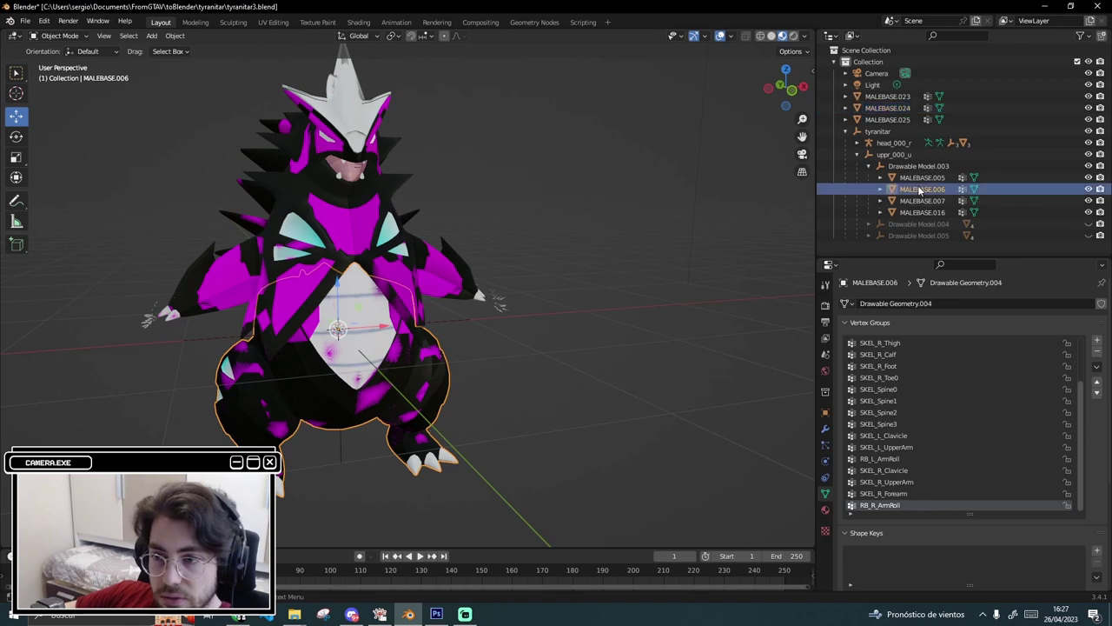
pyautogui.keyDown('ctrl'); pyautogui.click(900, 108); pyautogui.keyUp('ctrl')
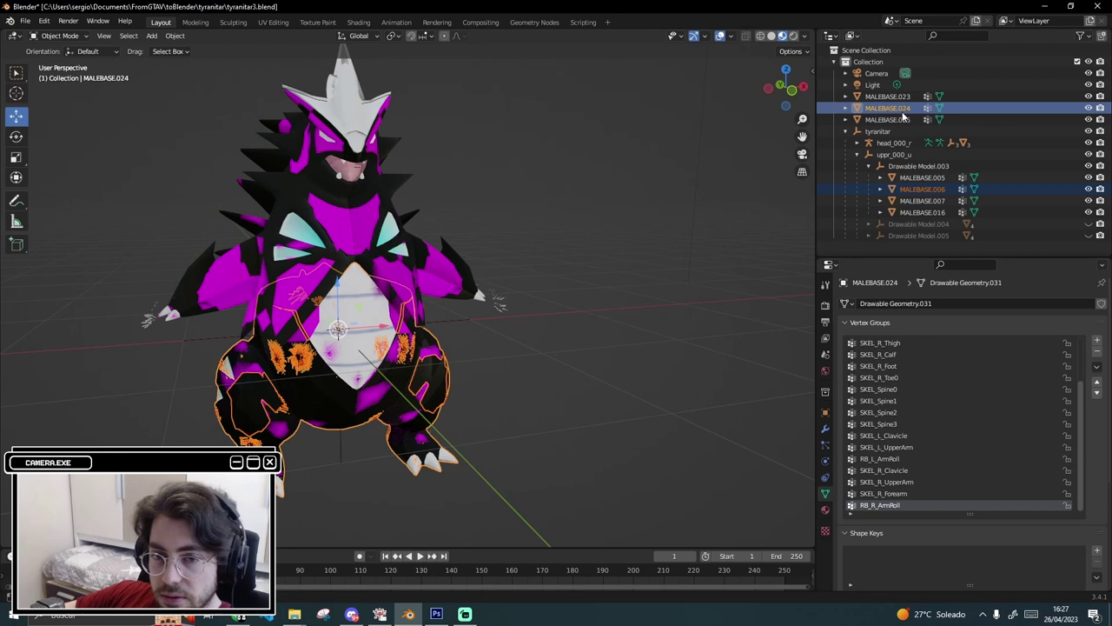
pyautogui.moveTo(539, 214)
pyautogui.mouseDown(button='middle')
pyautogui.moveTo(563, 200)
pyautogui.moveTo(524, 216)
pyautogui.mouseUp(button='middle')
pyautogui.press('Tab')
pyautogui.click(556, 221)
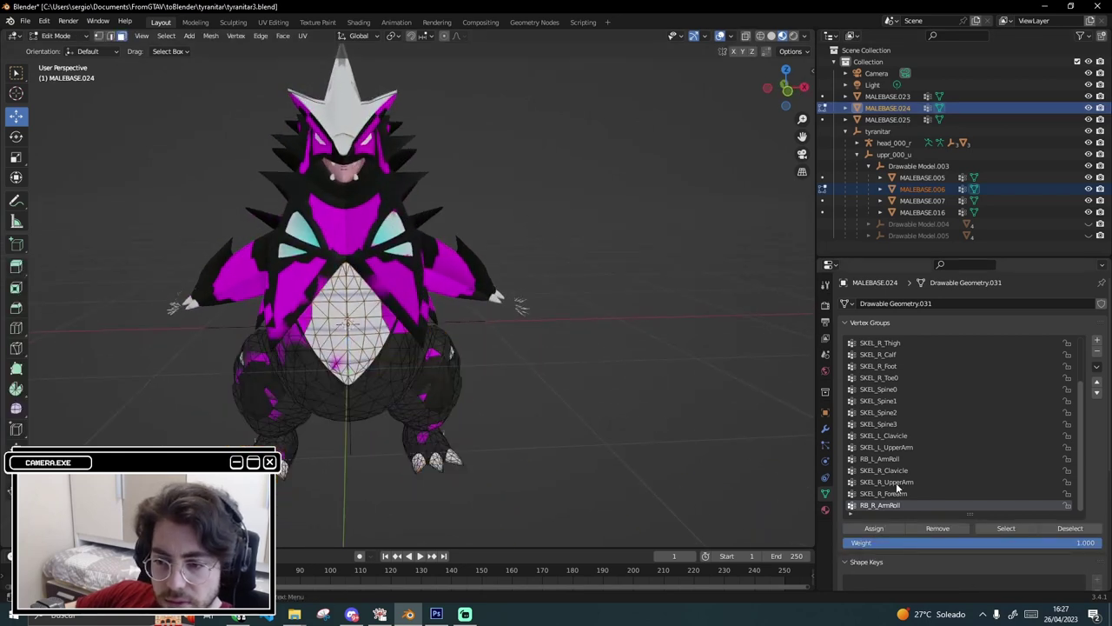
pyautogui.scroll(1, 890, 422)
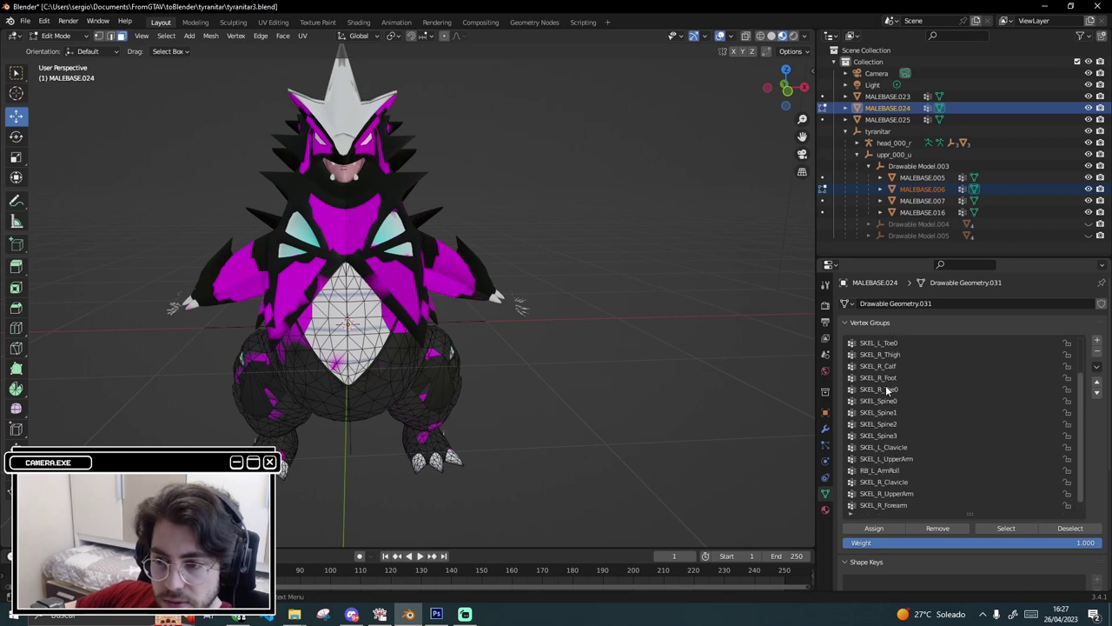
pyautogui.scroll(1, 886, 385)
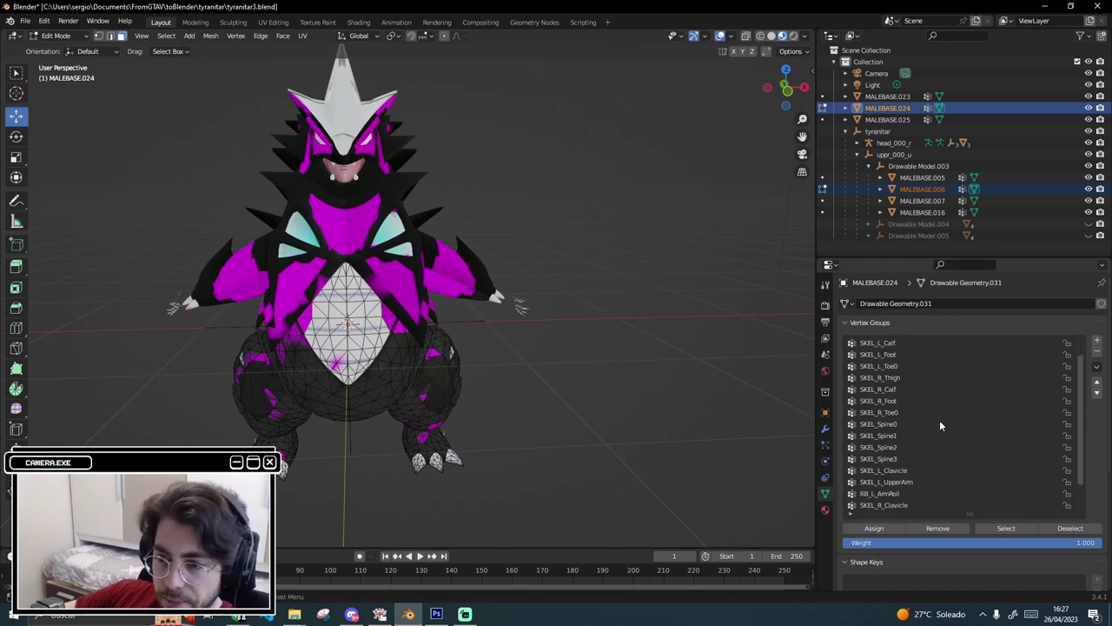
pyautogui.press('Tab')
# - Remove MALEBASE.006's vertex groups and compare groups on MALEBASE.025, .024 and .007
pyautogui.click(929, 190)
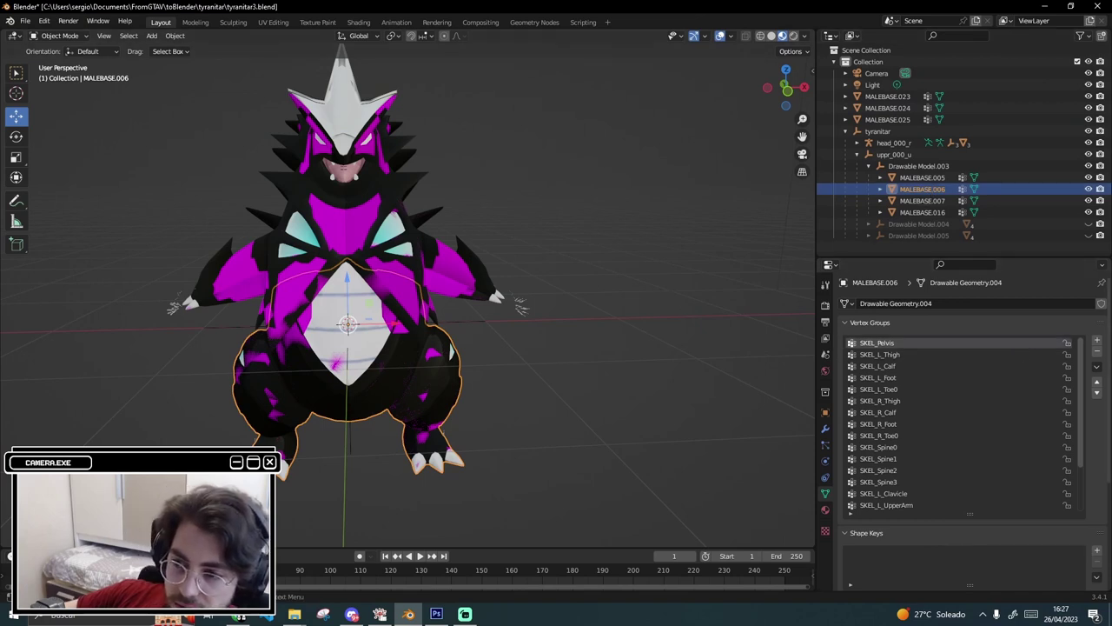
pyautogui.click(1099, 351)
pyautogui.click(1099, 351)
pyautogui.click(1098, 352)
pyautogui.click(1099, 351)
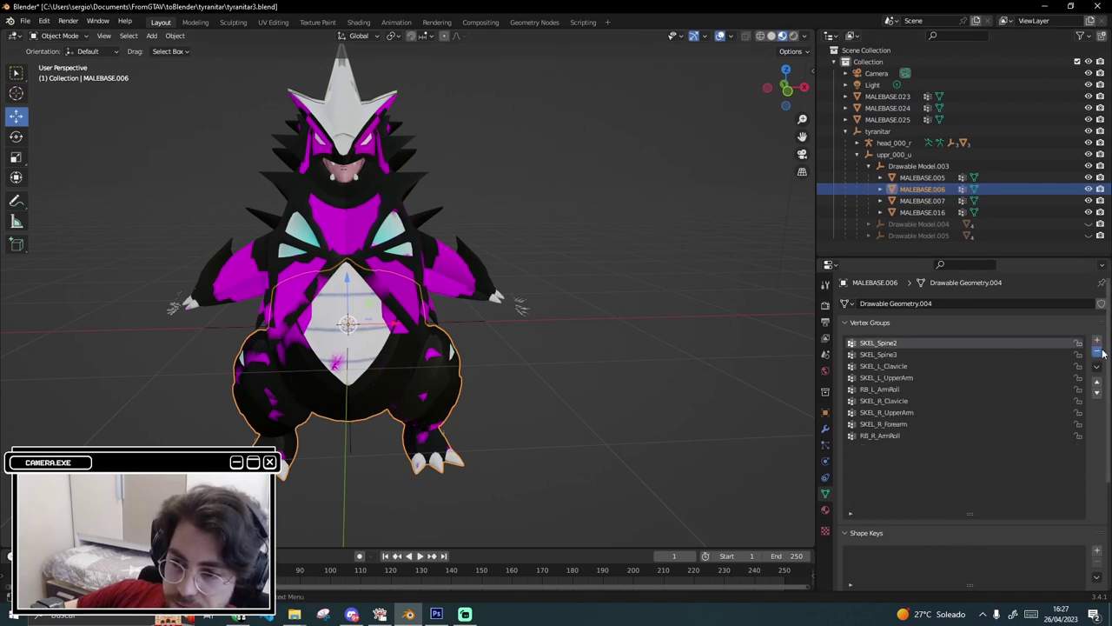
pyautogui.click(1098, 351)
pyautogui.click(1099, 351)
pyautogui.click(1098, 351)
pyautogui.click(1098, 351)
pyautogui.click(1098, 351)
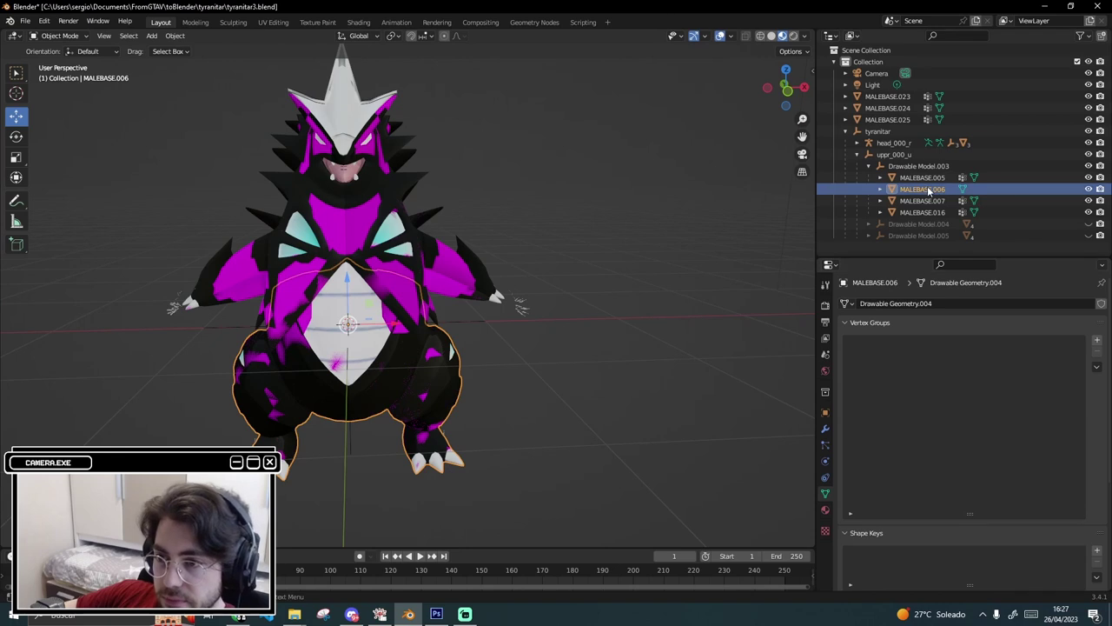
pyautogui.click(893, 120)
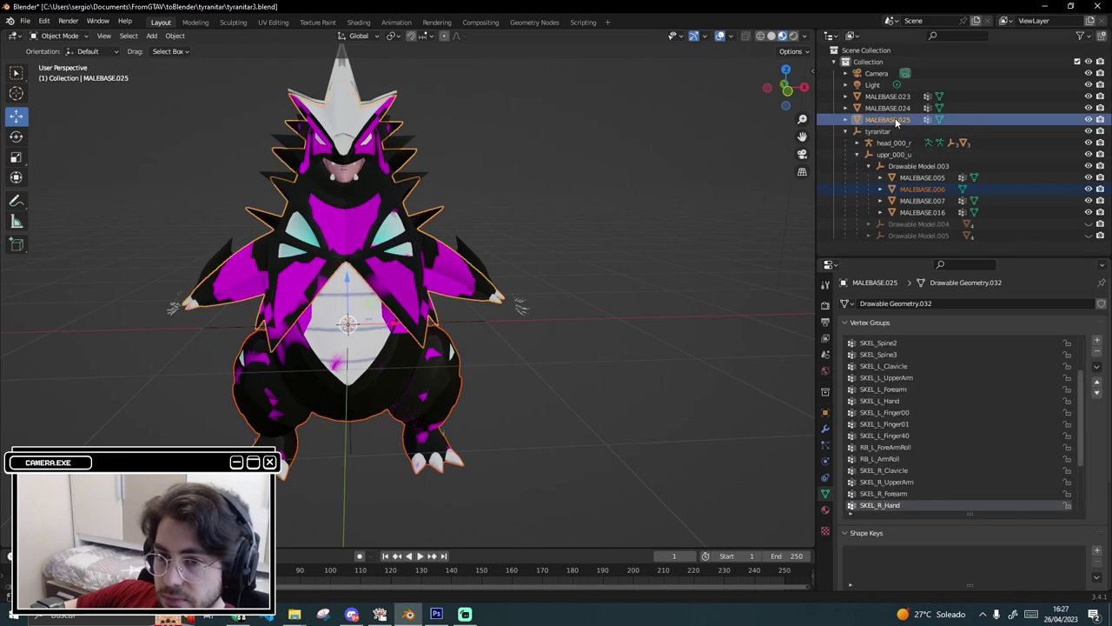
pyautogui.click(895, 108)
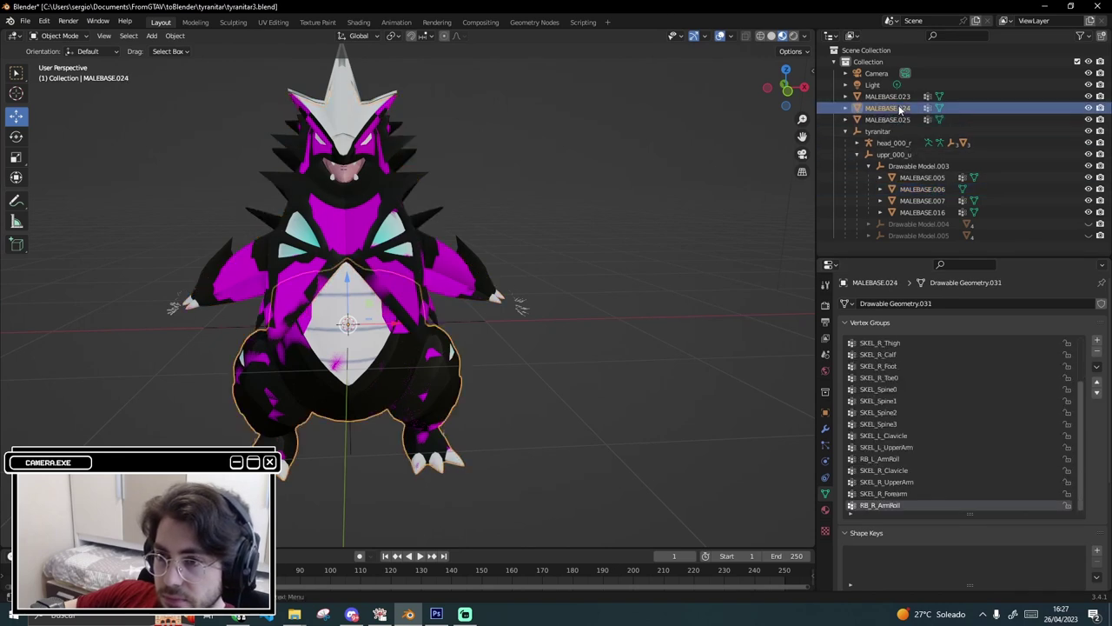
pyautogui.click(917, 201)
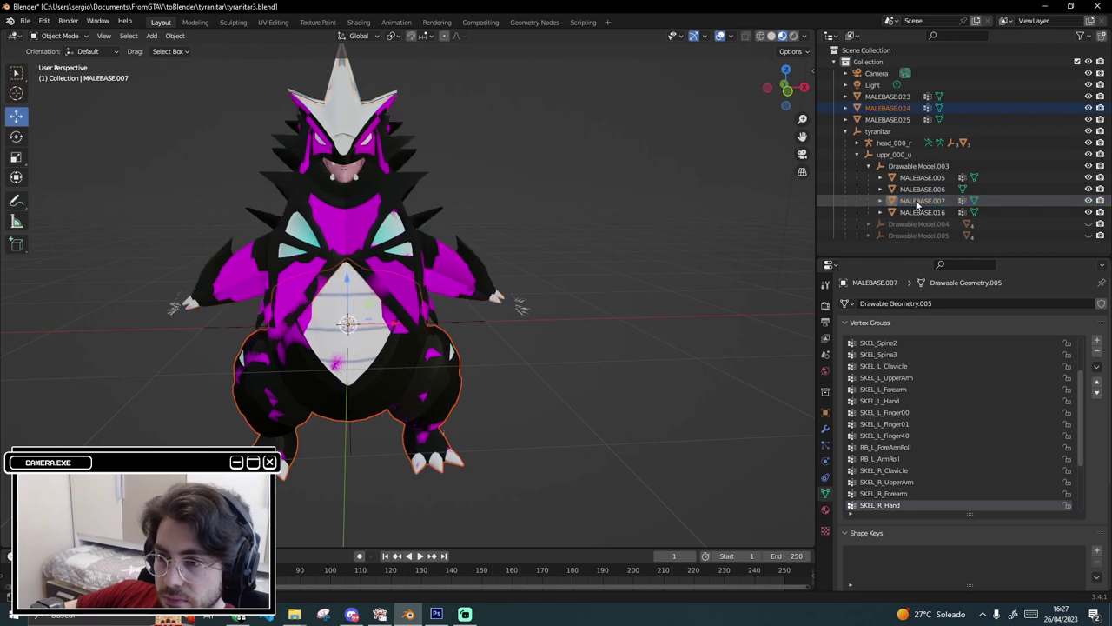
pyautogui.click(915, 190)
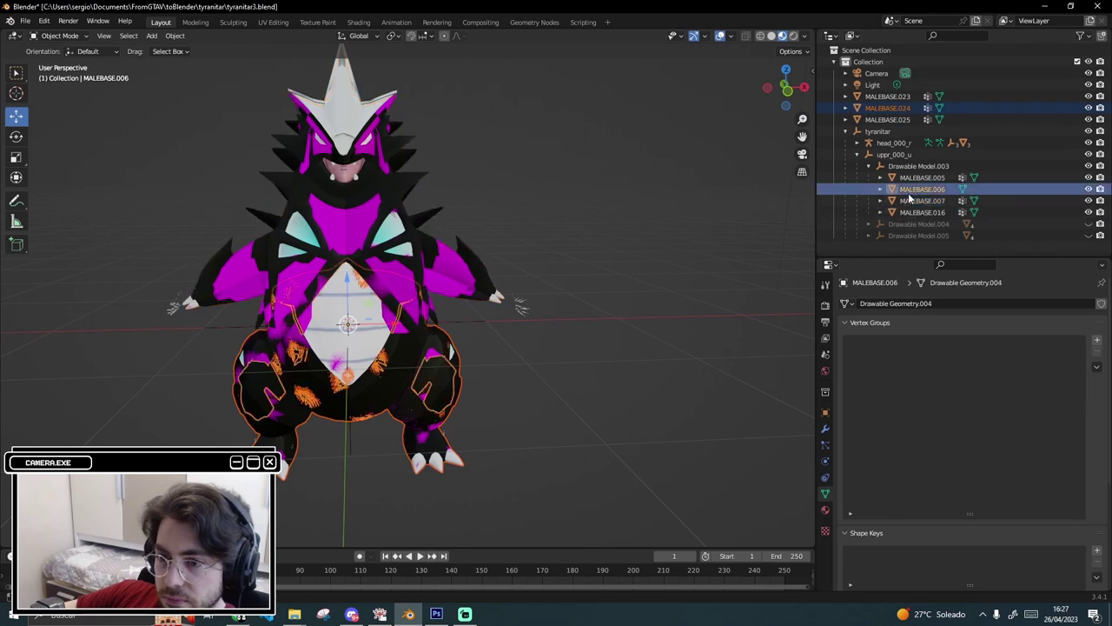
pyautogui.press('Tab')
pyautogui.press('Tab')
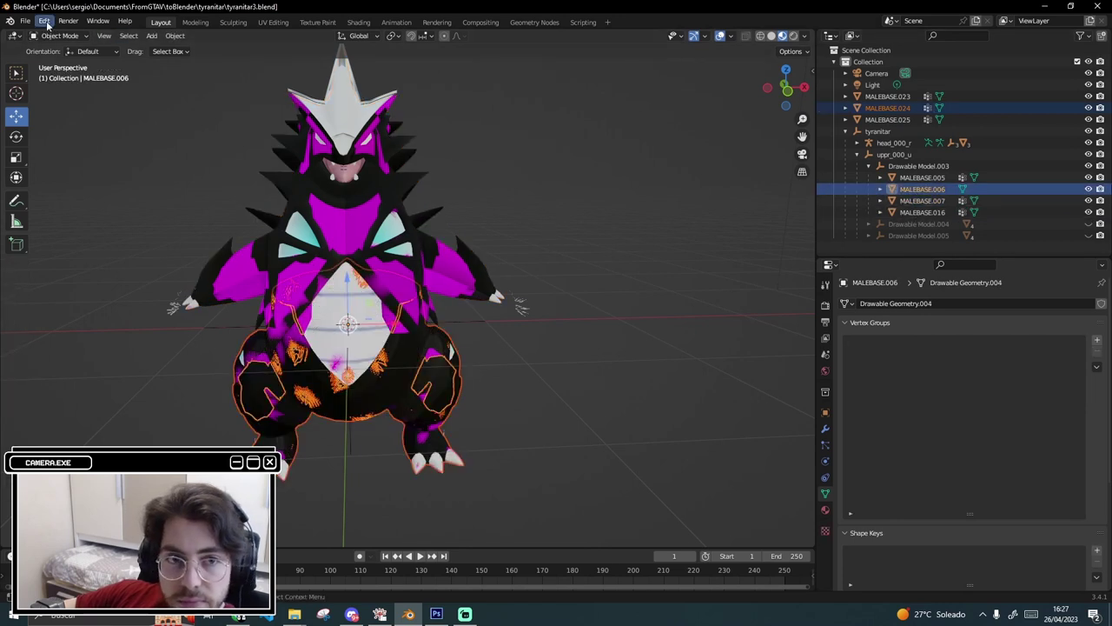
# - In Weight Paint mode, transfer vertex-group weights from MALEBASE.024 onto MALEBASE.006
pyautogui.click(55, 38)
pyautogui.click(60, 101)
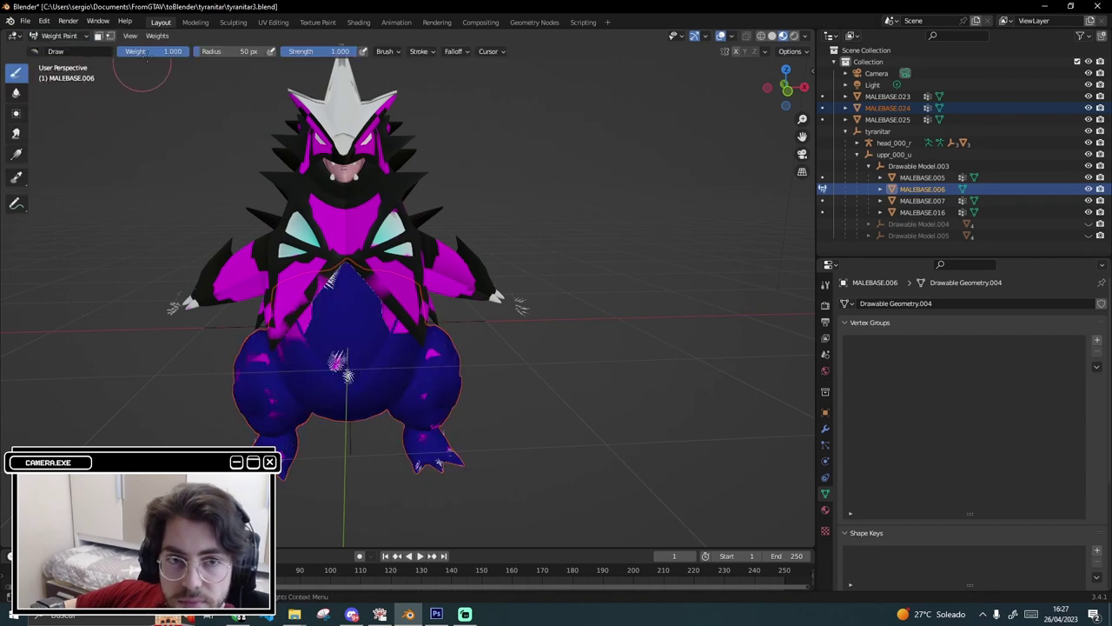
pyautogui.click(159, 36)
pyautogui.click(192, 182)
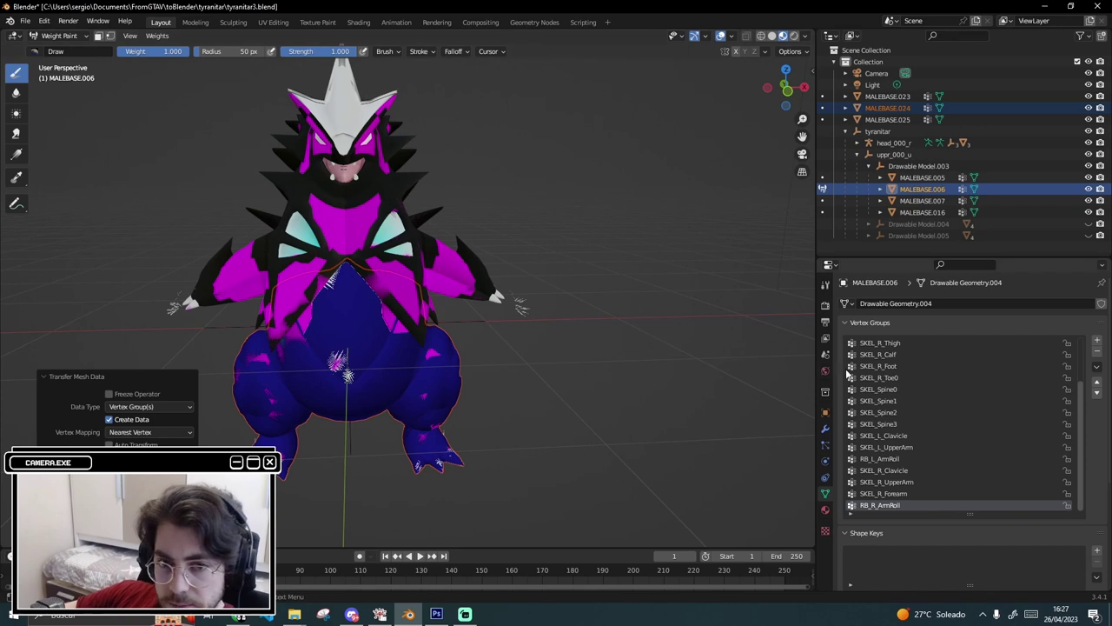
# - Inspect the SKEL_R_Foot and SKEL_L_Foot weights on the result, then enter Edit Mode
pyautogui.click(887, 368)
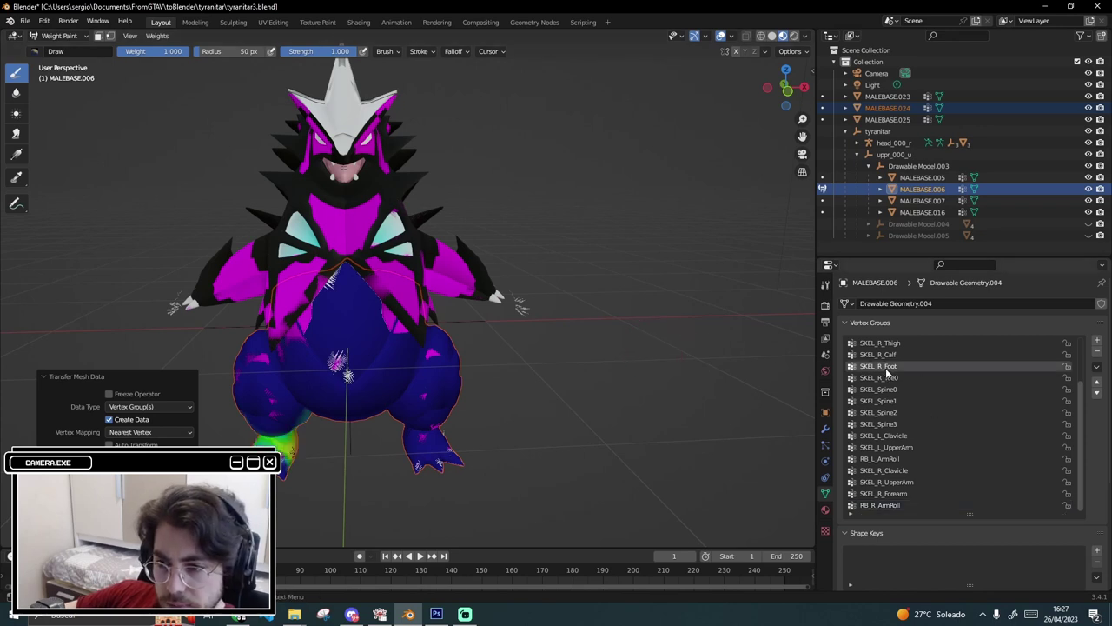
pyautogui.scroll(2, 919, 405)
pyautogui.scroll(1, 912, 405)
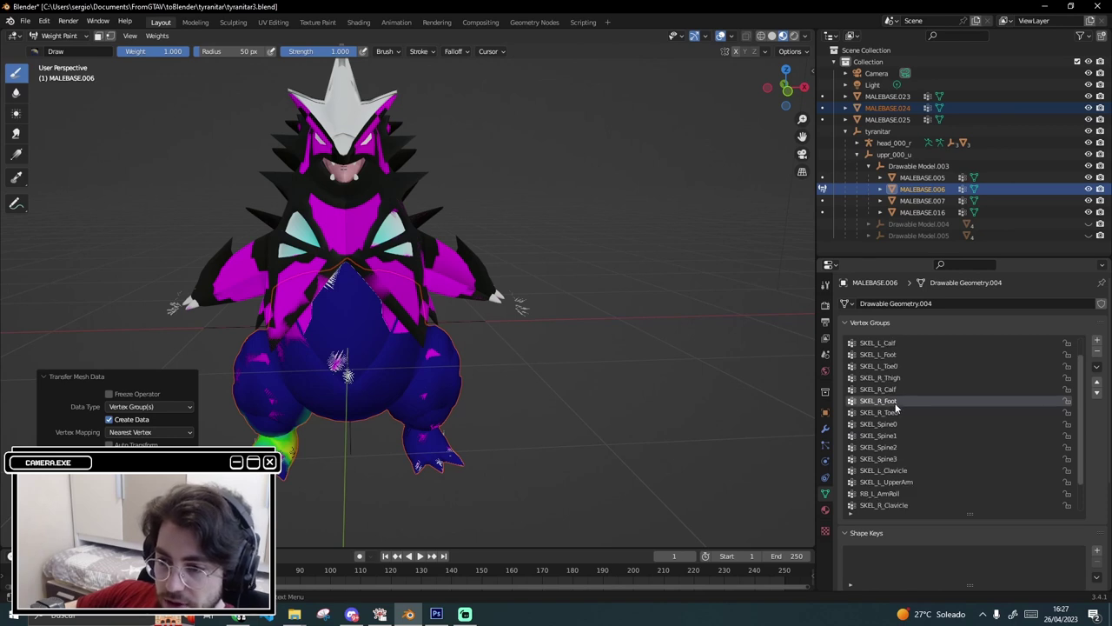
pyautogui.scroll(-2, 896, 408)
pyautogui.scroll(3, 897, 416)
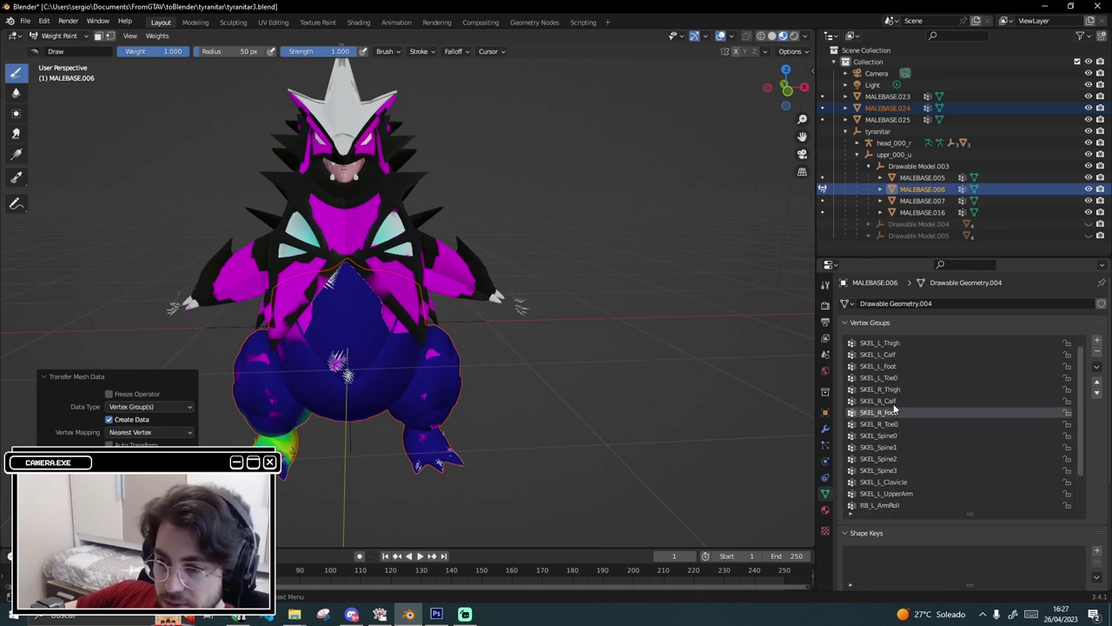
pyautogui.click(887, 369)
pyautogui.moveTo(524, 310)
pyautogui.mouseDown(button='middle')
pyautogui.moveTo(286, 249)
pyautogui.moveTo(541, 233)
pyautogui.moveTo(365, 217)
pyautogui.mouseUp(button='middle')
pyautogui.press('Tab')
pyautogui.scroll(3, 159, 112)
pyautogui.click(55, 36)
# - Return to Object Mode and hide MALEBASE.023, .024 and .025 to compare the model
pyautogui.click(65, 48)
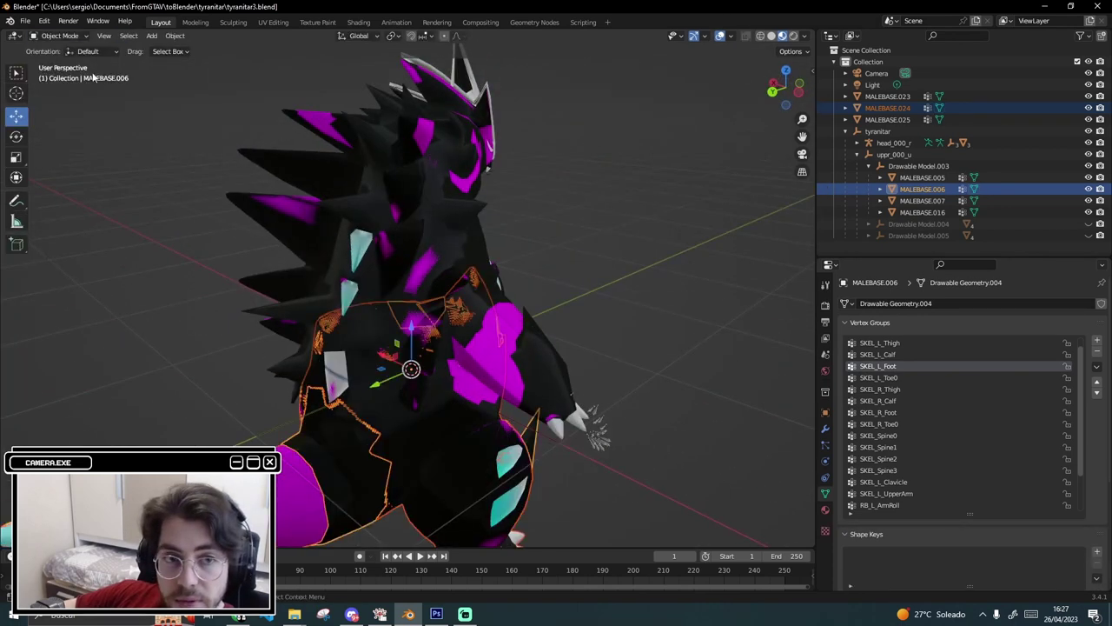
pyautogui.scroll(-4, 434, 174)
pyautogui.moveTo(469, 178); pyautogui.dragTo(643, 178, button='middle')
pyautogui.click(887, 96)
pyautogui.keyDown('shift'); pyautogui.click(1043, 119); pyautogui.keyUp('shift')
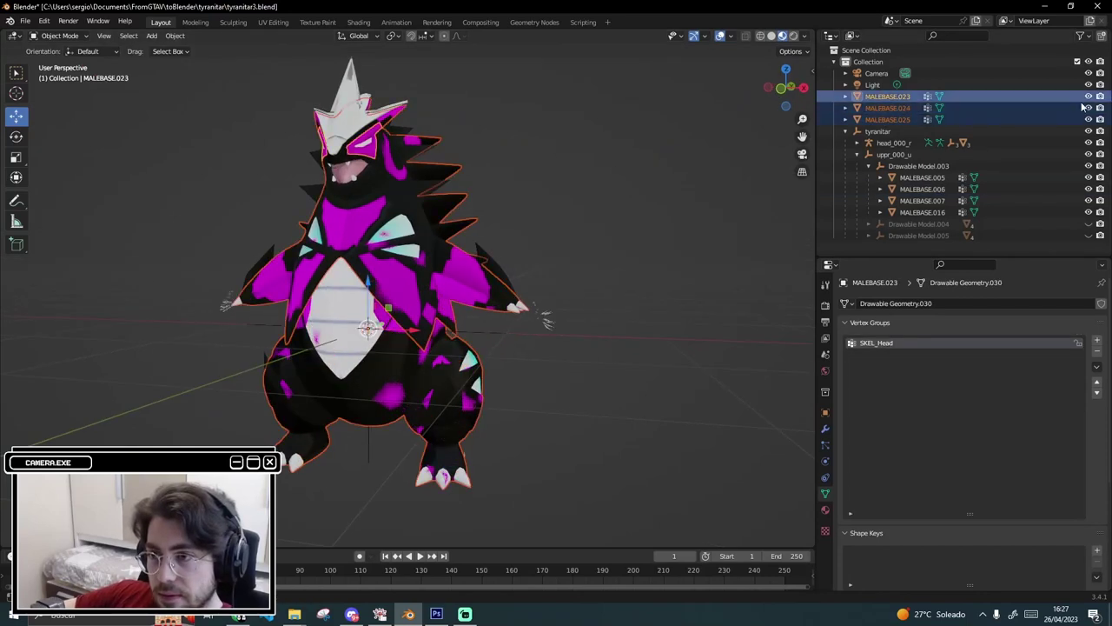
pyautogui.moveTo(1089, 97); pyautogui.dragTo(1089, 119)
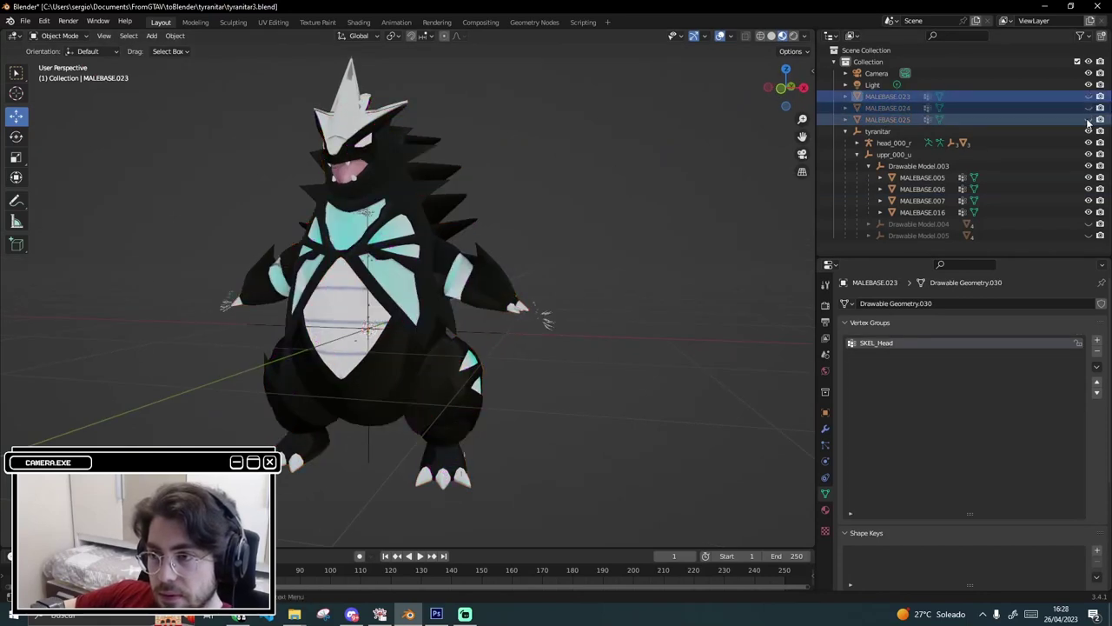
pyautogui.moveTo(510, 224); pyautogui.dragTo(565, 223, button='middle')
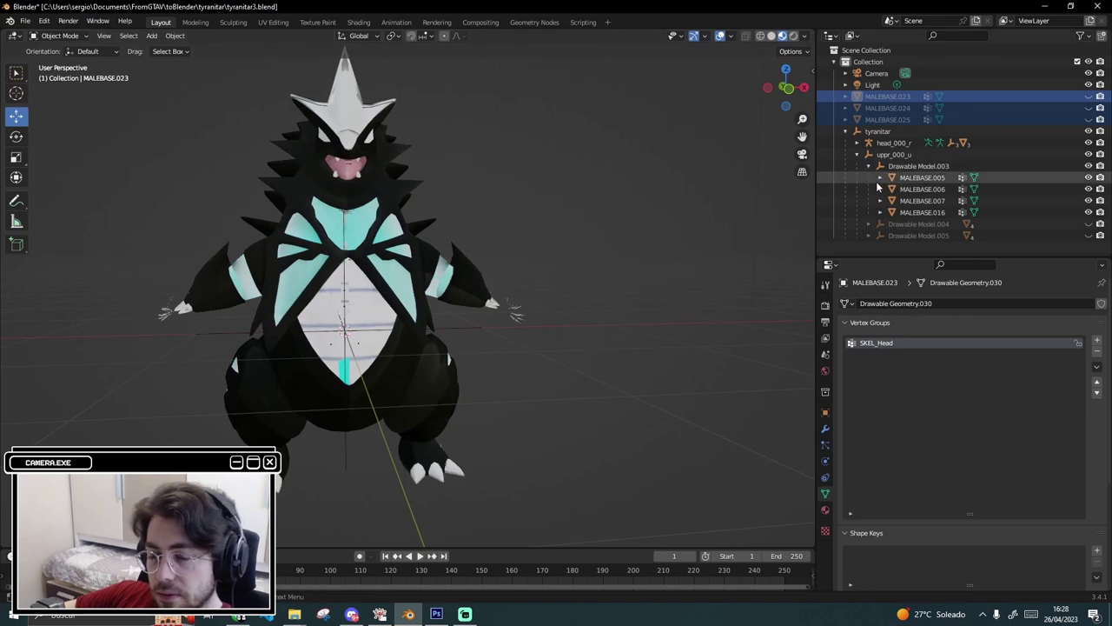
pyautogui.moveTo(574, 174)
pyautogui.mouseDown(button='middle')
pyautogui.moveTo(466, 189)
pyautogui.moveTo(486, 186)
pyautogui.mouseUp(button='middle')
pyautogui.moveTo(565, 184); pyautogui.dragTo(654, 188, button='middle')
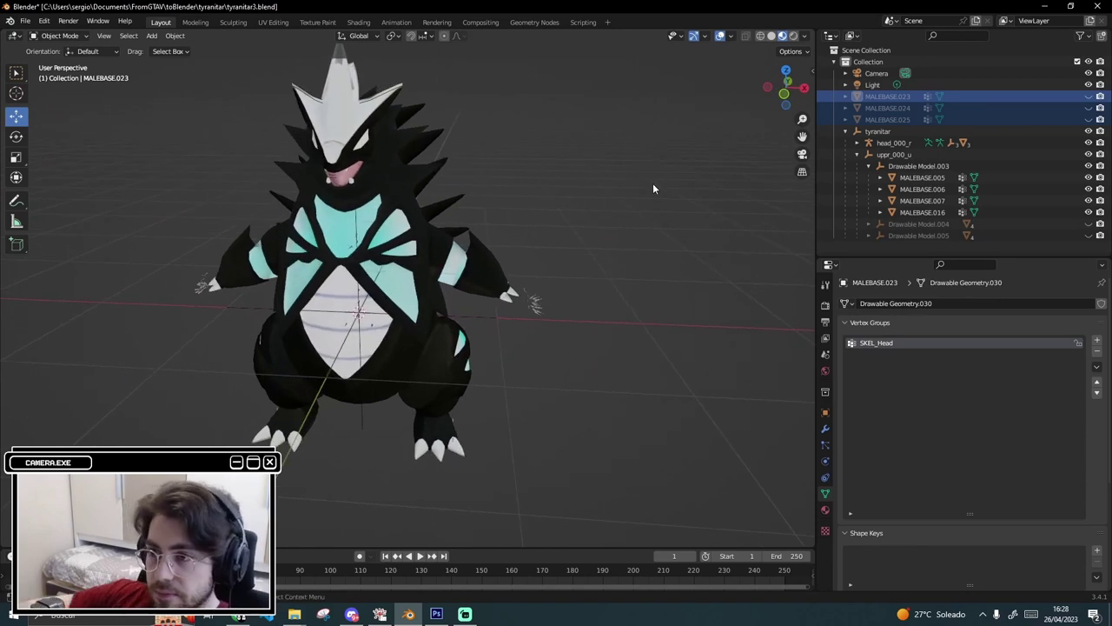
# - Unhide MALEBASE.023, .024 and .025, then delete all three meshes
pyautogui.moveTo(1089, 107); pyautogui.dragTo(1089, 119)
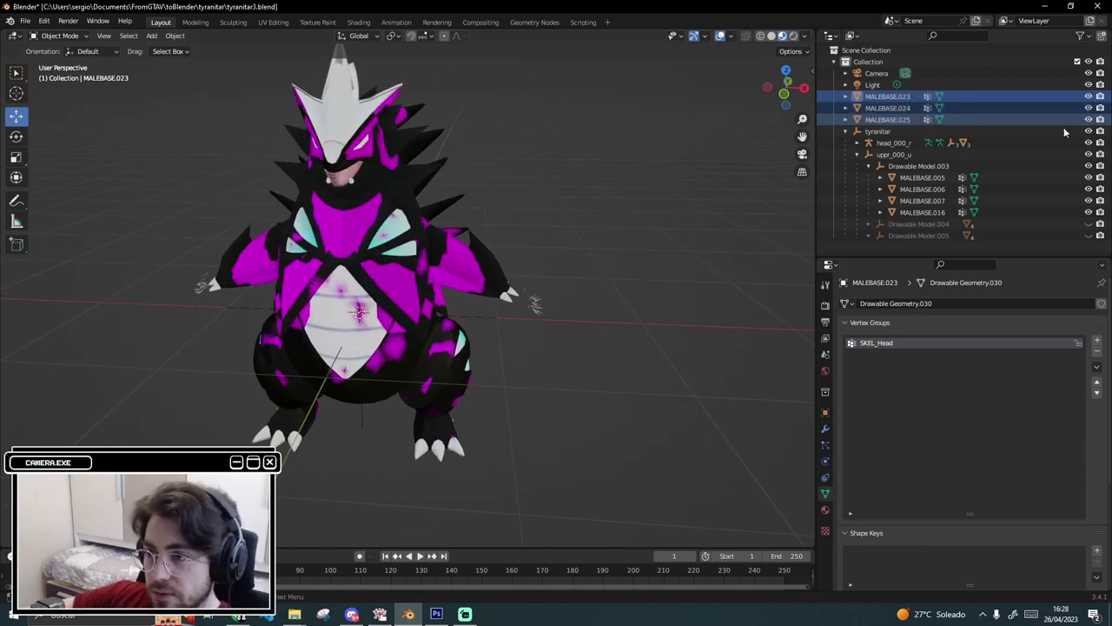
pyautogui.rightClick(636, 130)
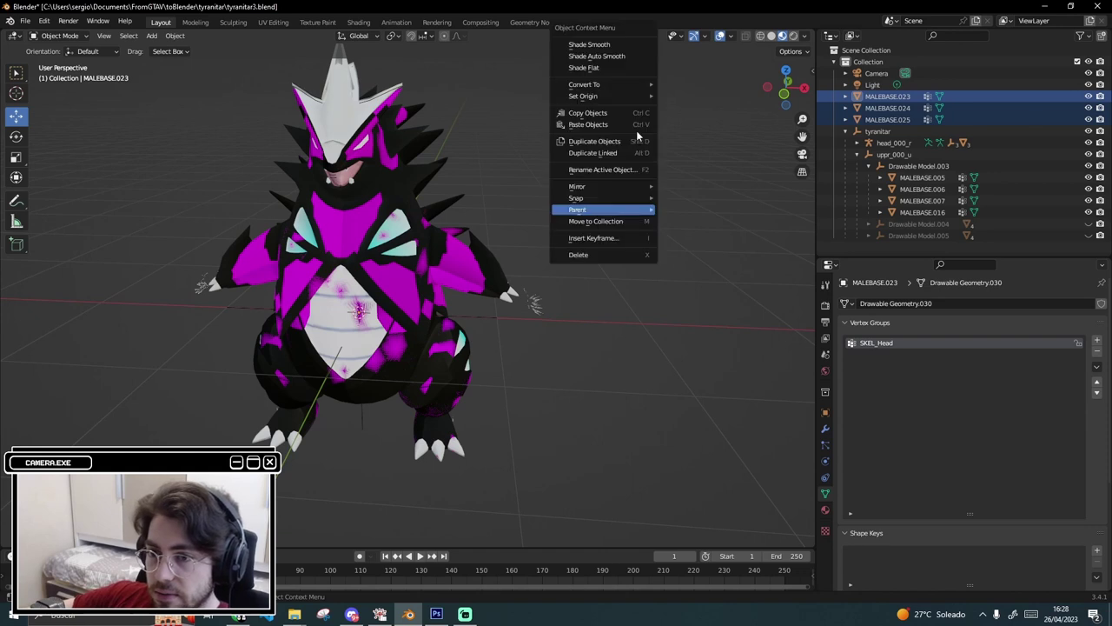
pyautogui.keyDown('shift'); pyautogui.click(895, 119); pyautogui.keyUp('shift')
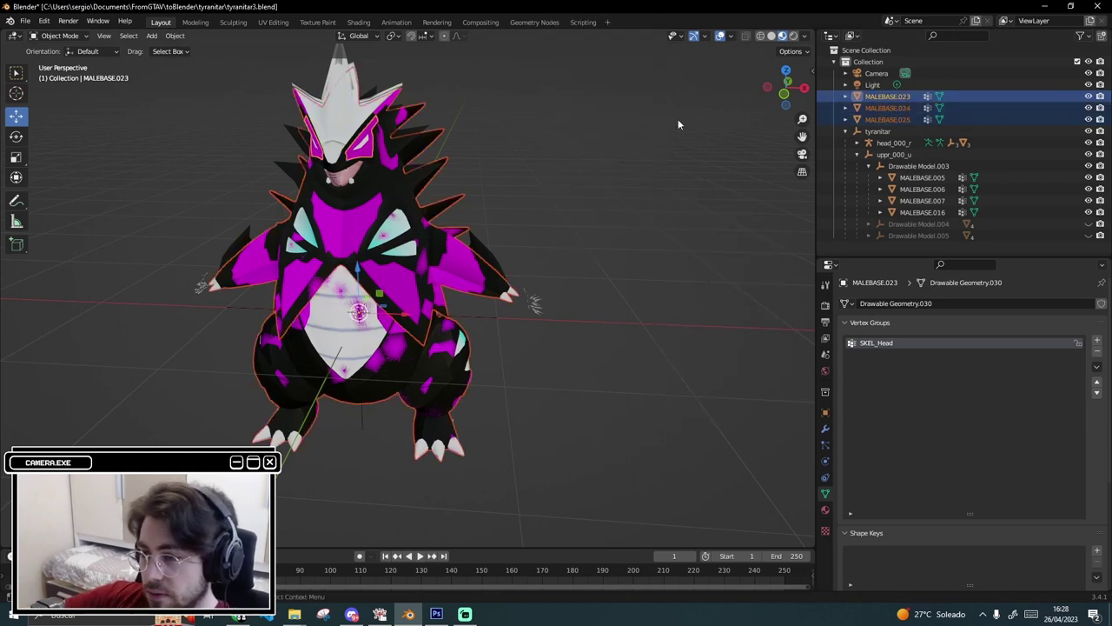
pyautogui.press('Delete')
pyautogui.click(920, 142)
# - Delete the old Drawable Model.004 and Drawable Model.005 from the Outliner
pyautogui.keyDown('shift'); pyautogui.click(919, 165); pyautogui.keyUp('shift')
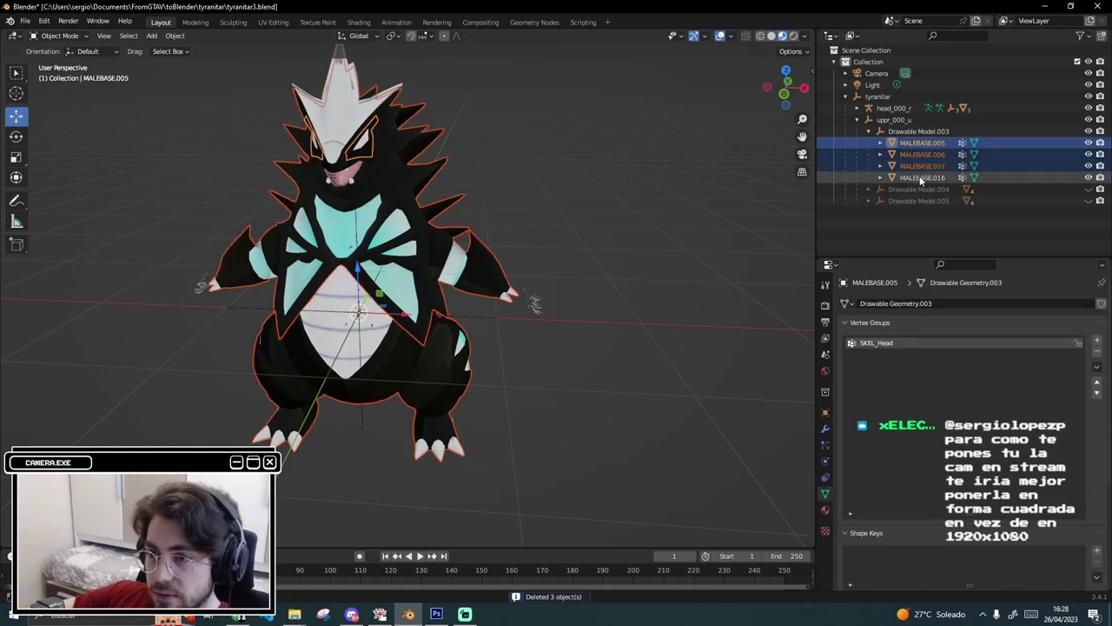
pyautogui.keyDown('shift'); pyautogui.click(919, 177); pyautogui.keyUp('shift')
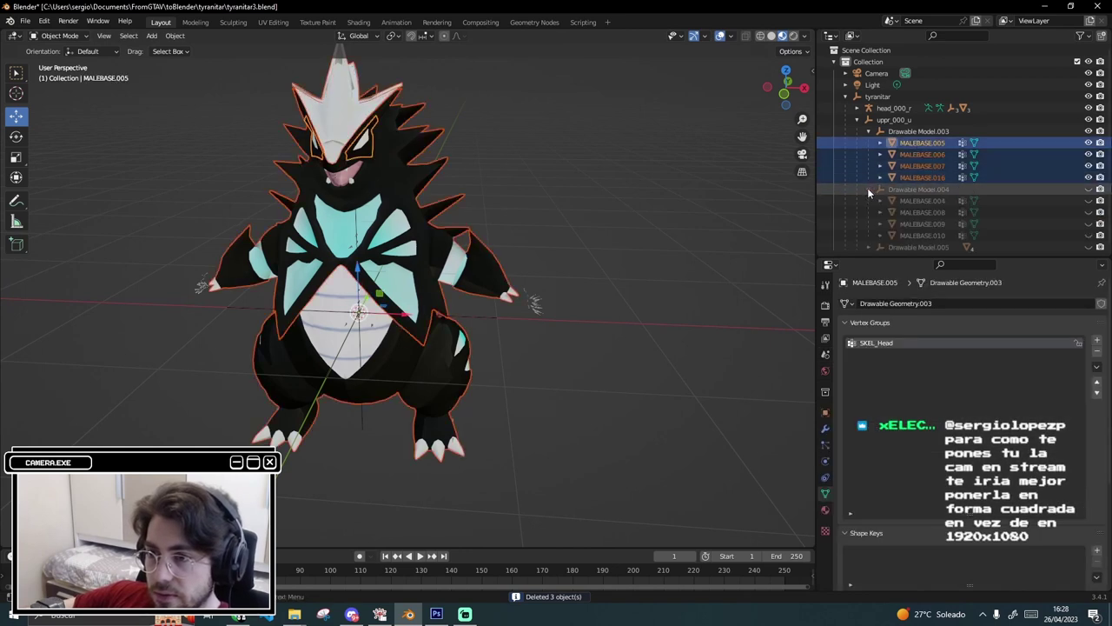
pyautogui.click(890, 191)
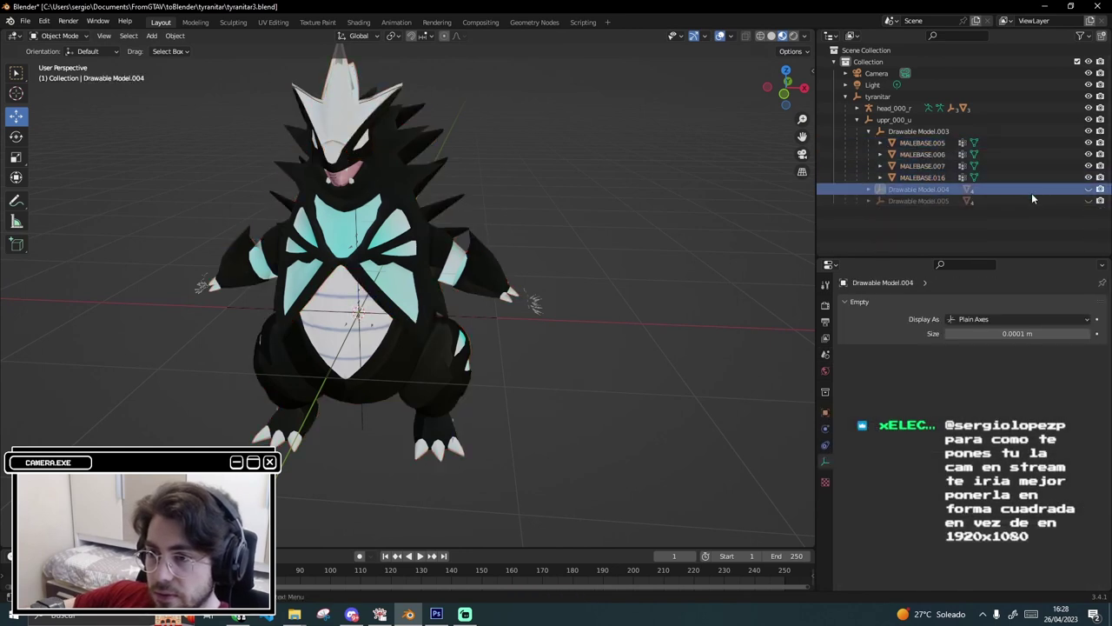
pyautogui.click(1091, 190)
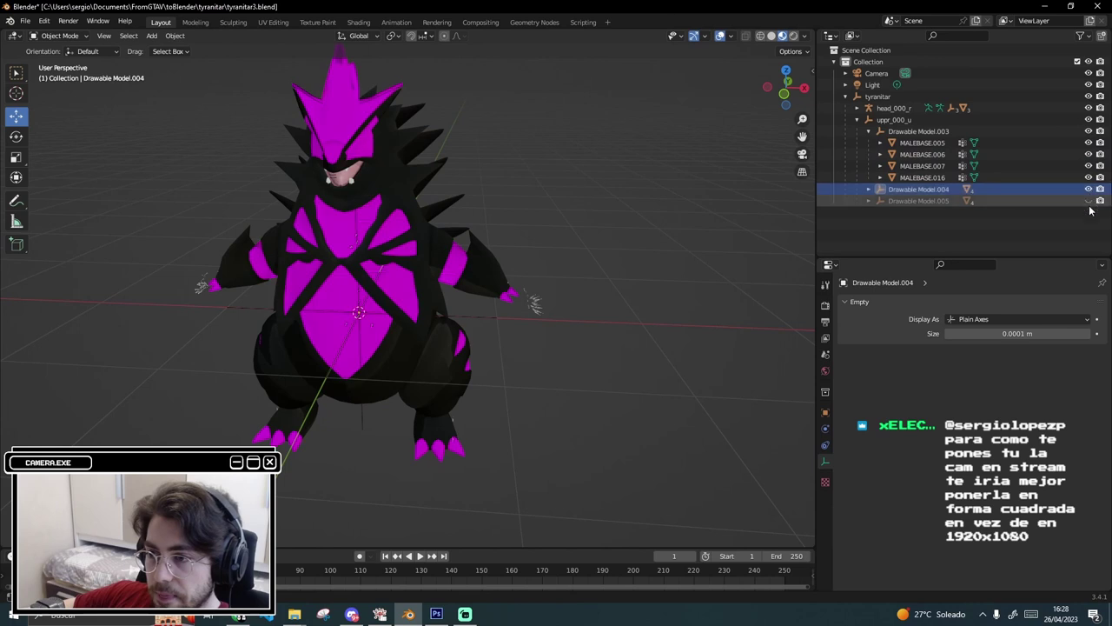
pyautogui.keyDown('shift'); pyautogui.click(947, 200); pyautogui.keyUp('shift')
pyautogui.rightClick(626, 187)
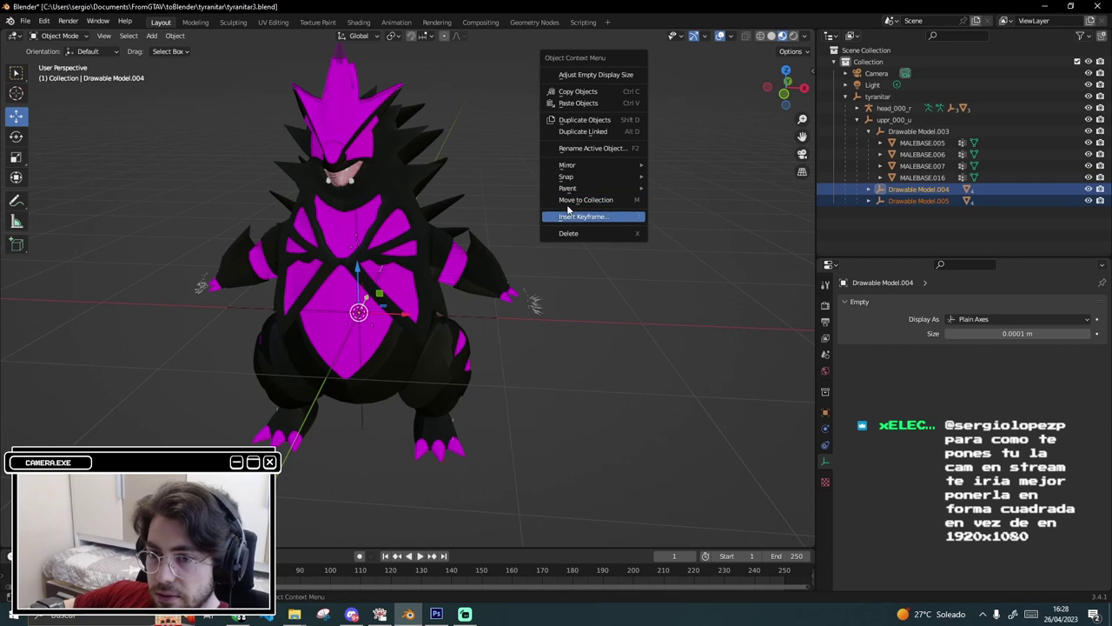
pyautogui.rightClick(940, 201)
pyautogui.click(937, 199)
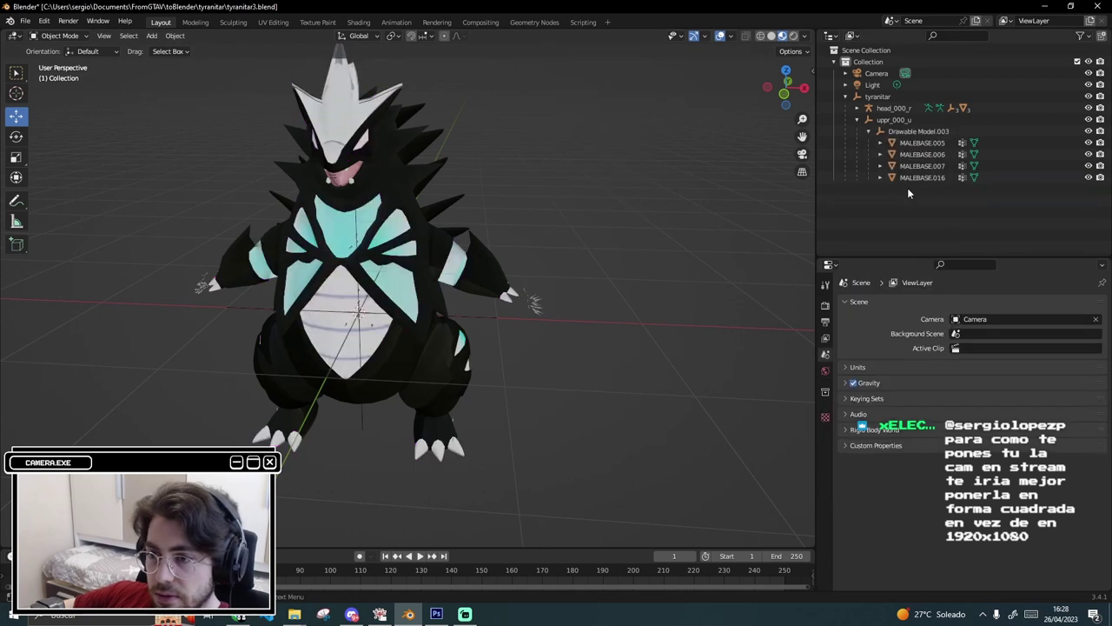
# - Clear Drawable Model.003's parent so it leaves uppr_000_u for the Collection root
pyautogui.click(910, 143)
pyautogui.click(917, 130)
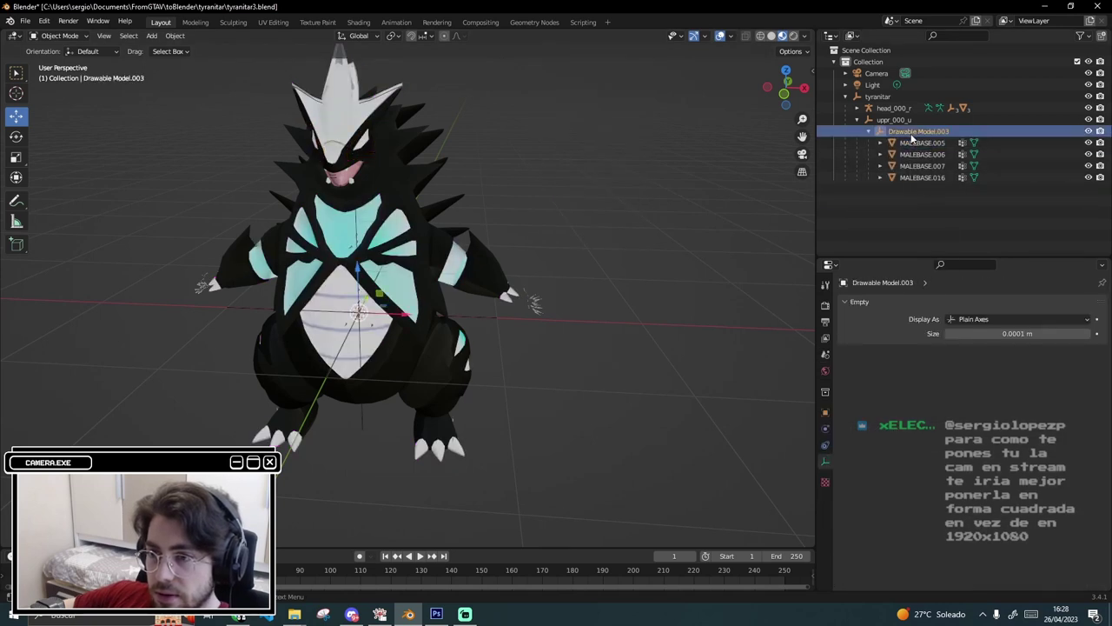
pyautogui.rightClick(737, 156)
pyautogui.moveTo(703, 158)
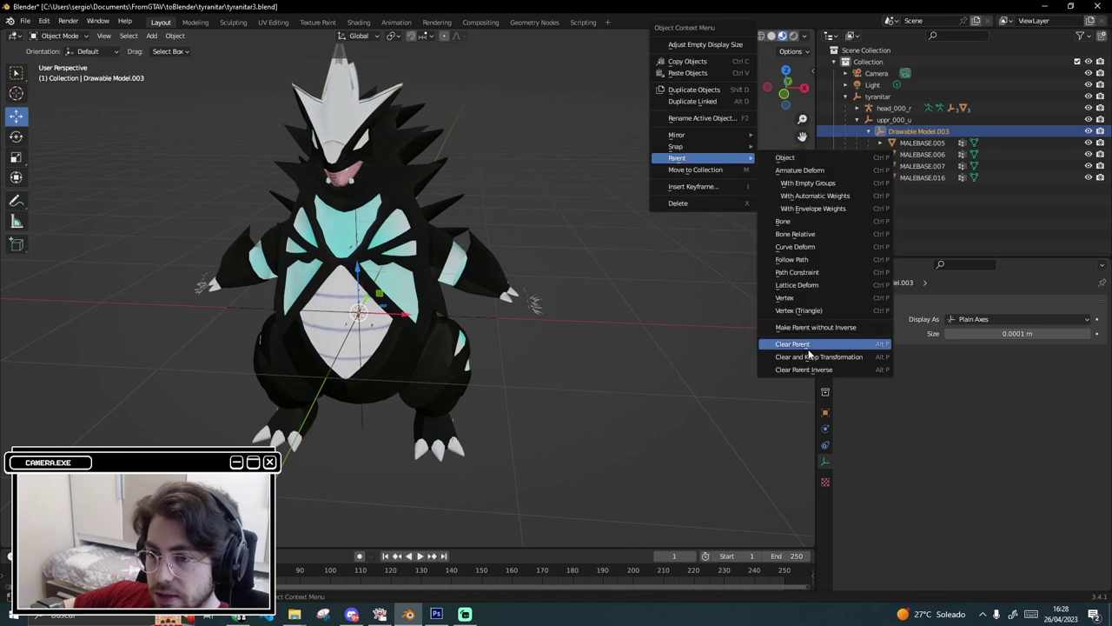
pyautogui.click(809, 348)
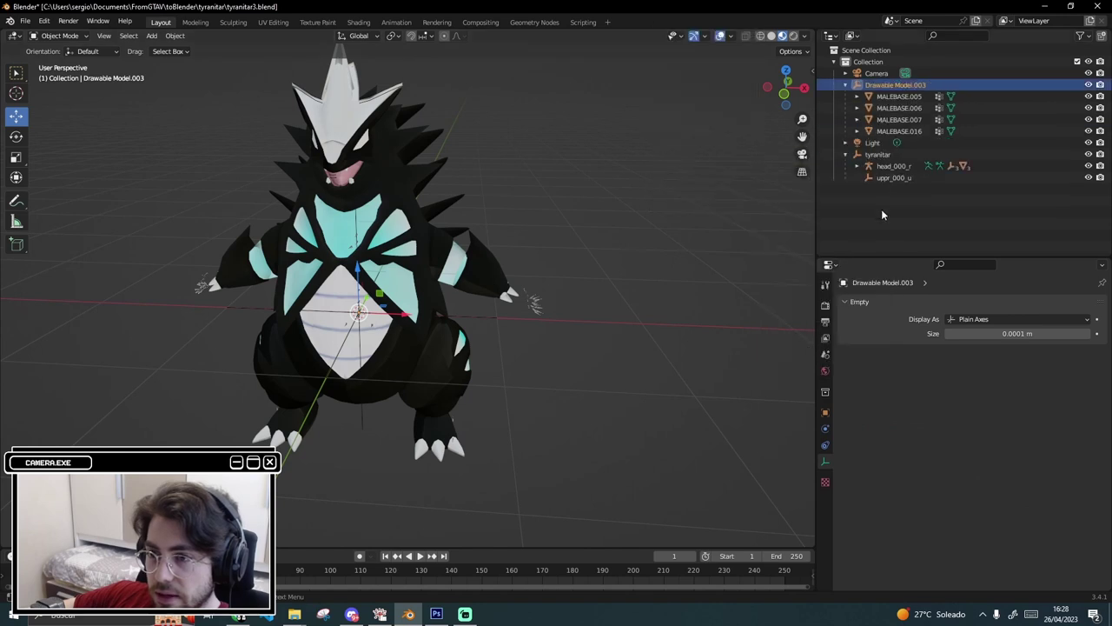
# - Copy and paste Drawable Model.003 with its whole child hierarchy
pyautogui.rightClick(865, 86)
pyautogui.click(848, 113)
pyautogui.rightClick(665, 158)
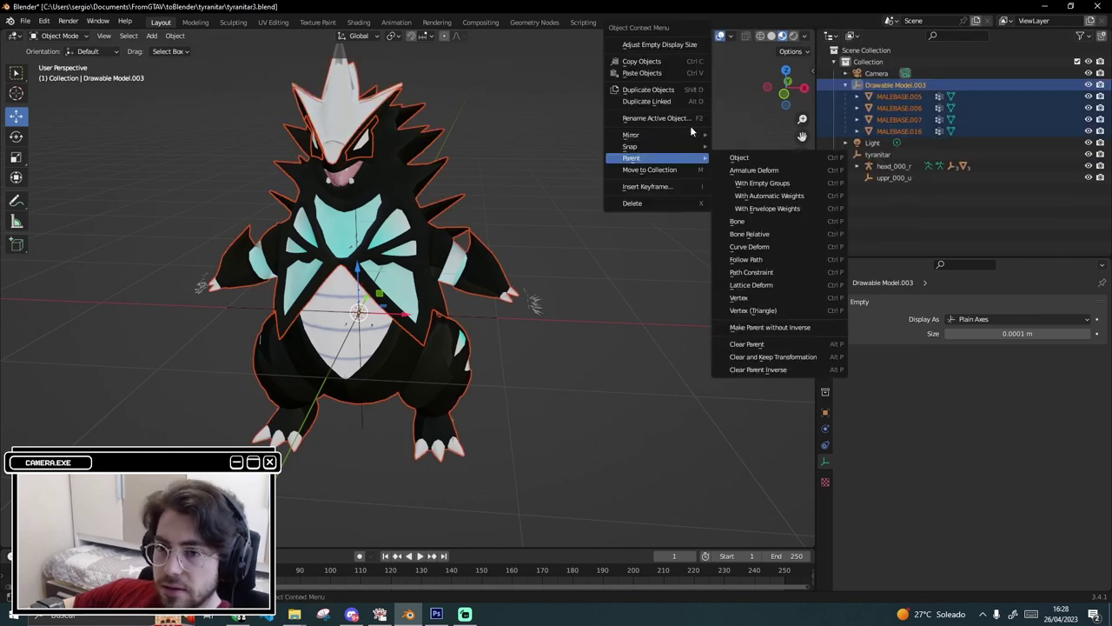
pyautogui.click(652, 61)
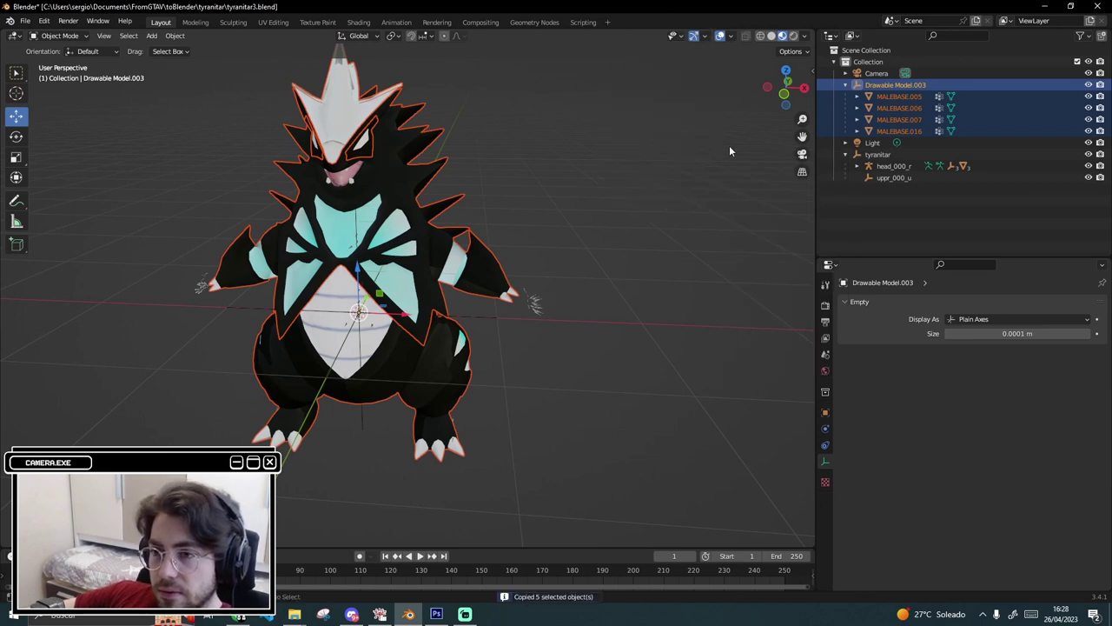
pyautogui.hotkey('ctrl', 'v')
pyautogui.hotkey('ctrl', 'v')
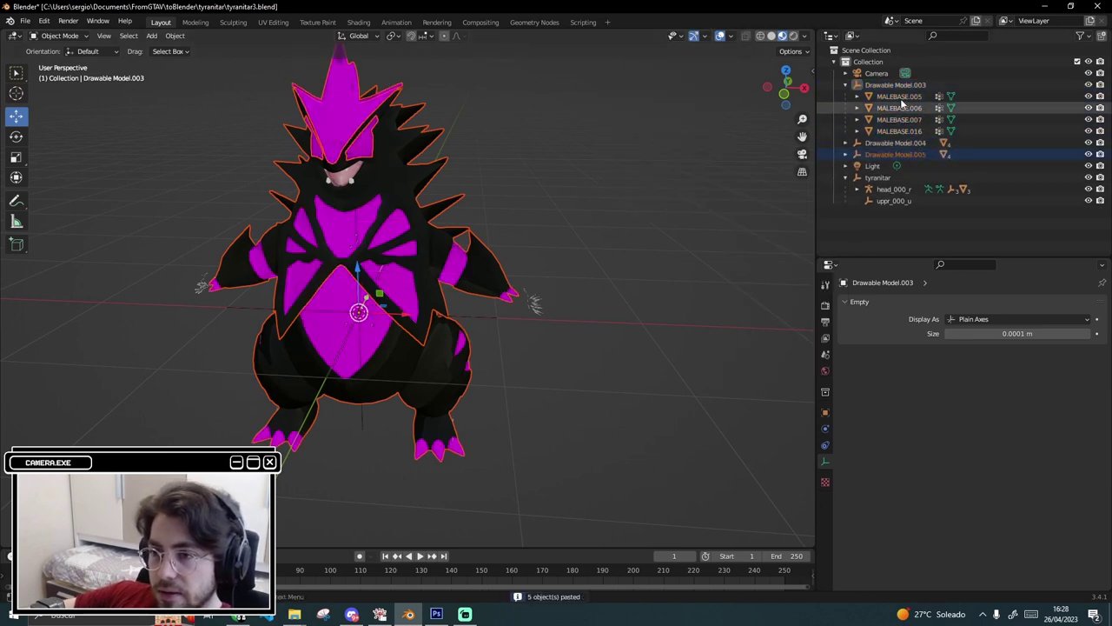
pyautogui.click(895, 84)
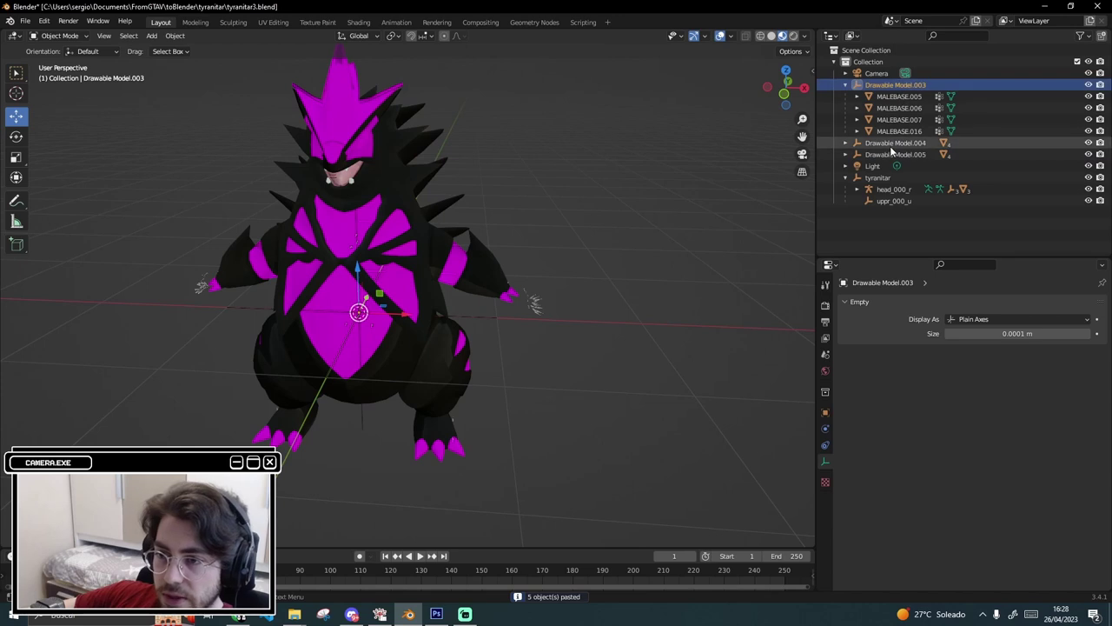
pyautogui.click(825, 412)
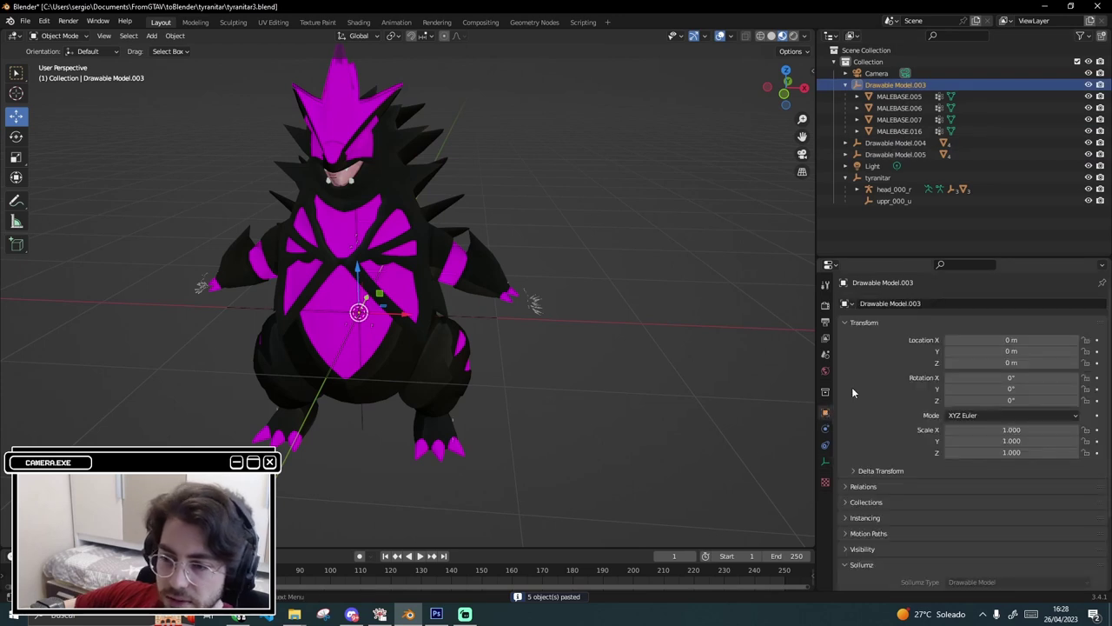
# - Review the Sollumz settings of MALEBASE.005 and Drawable Model.004 in Object Properties
pyautogui.click(862, 554)
pyautogui.scroll(-2, 858, 483)
pyautogui.click(860, 479)
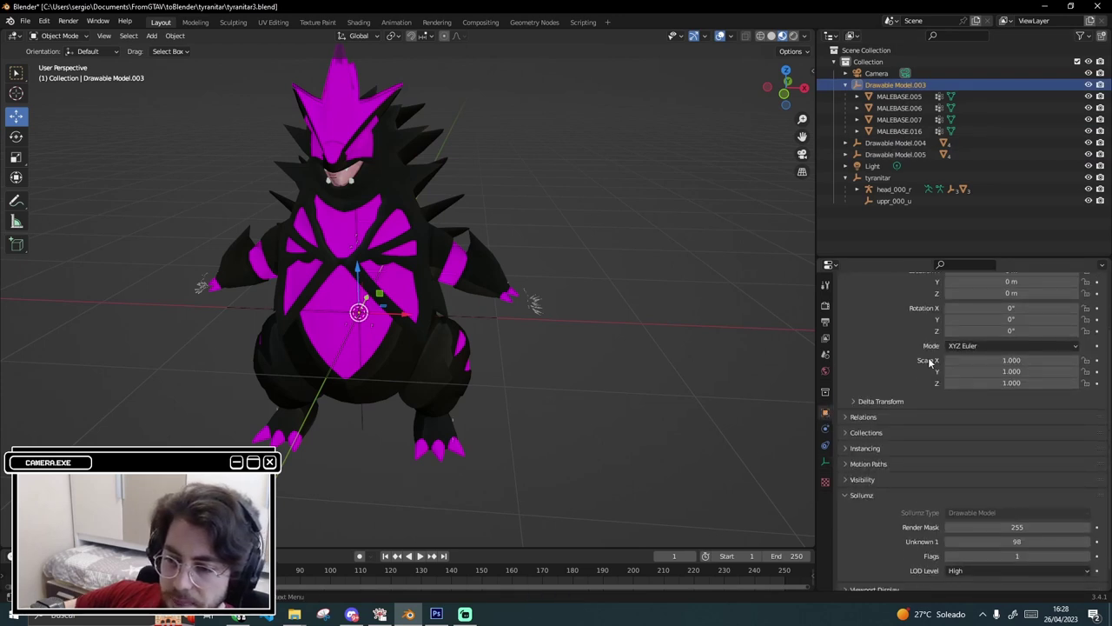
pyautogui.click(897, 96)
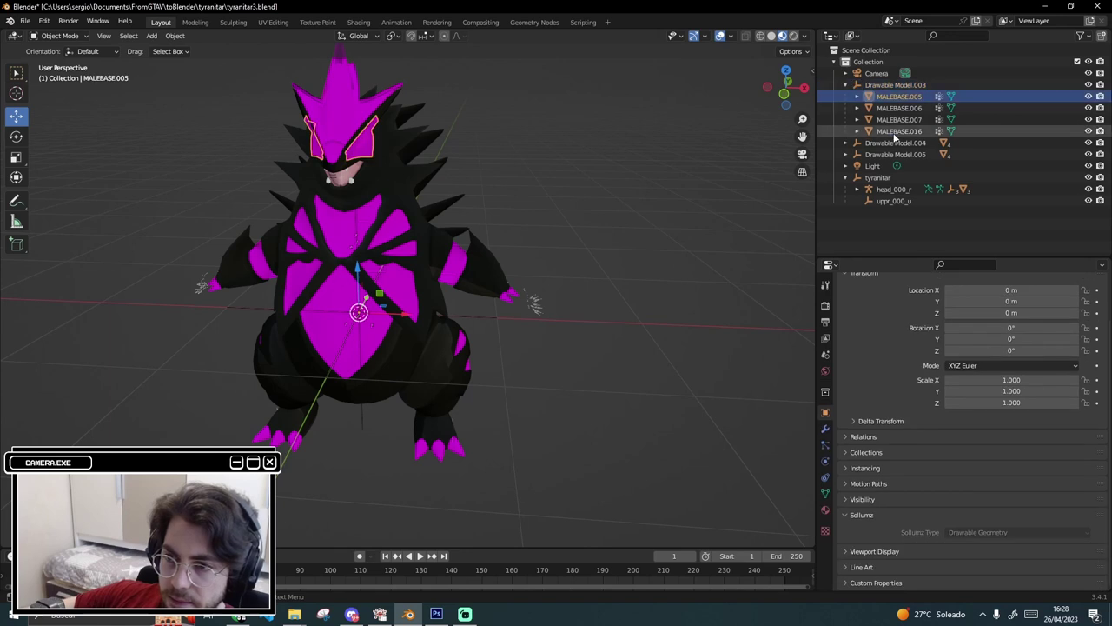
pyautogui.click(893, 142)
pyautogui.click(968, 549)
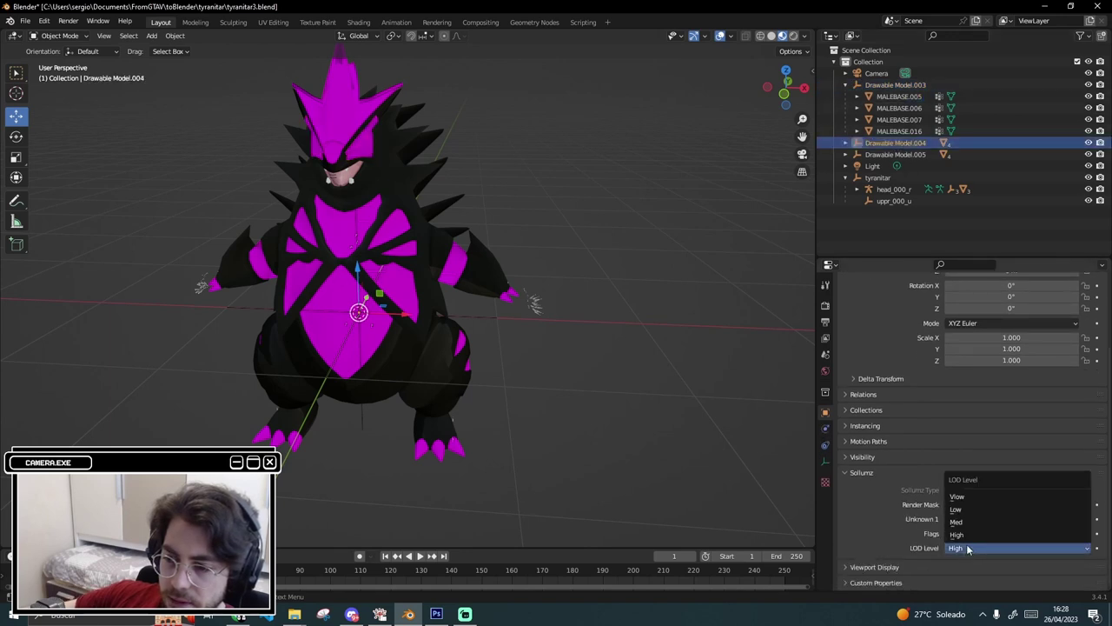
# - Set Drawable Model.005's LOD level to Low and hide the overlapping pasted drawable model
pyautogui.click(922, 154)
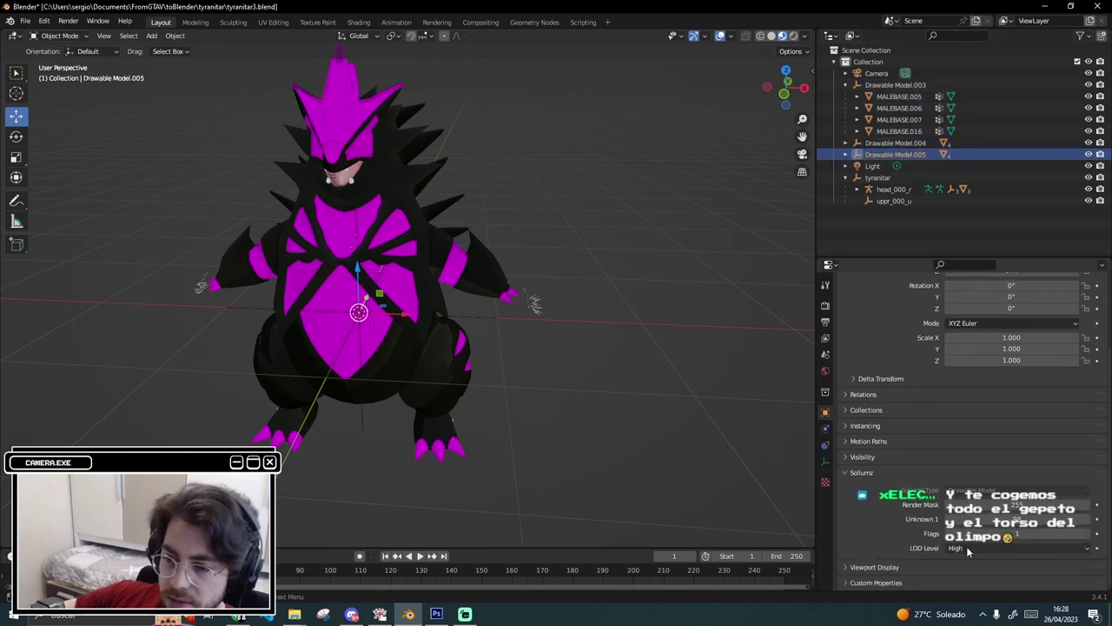
pyautogui.click(982, 548)
pyautogui.click(982, 517)
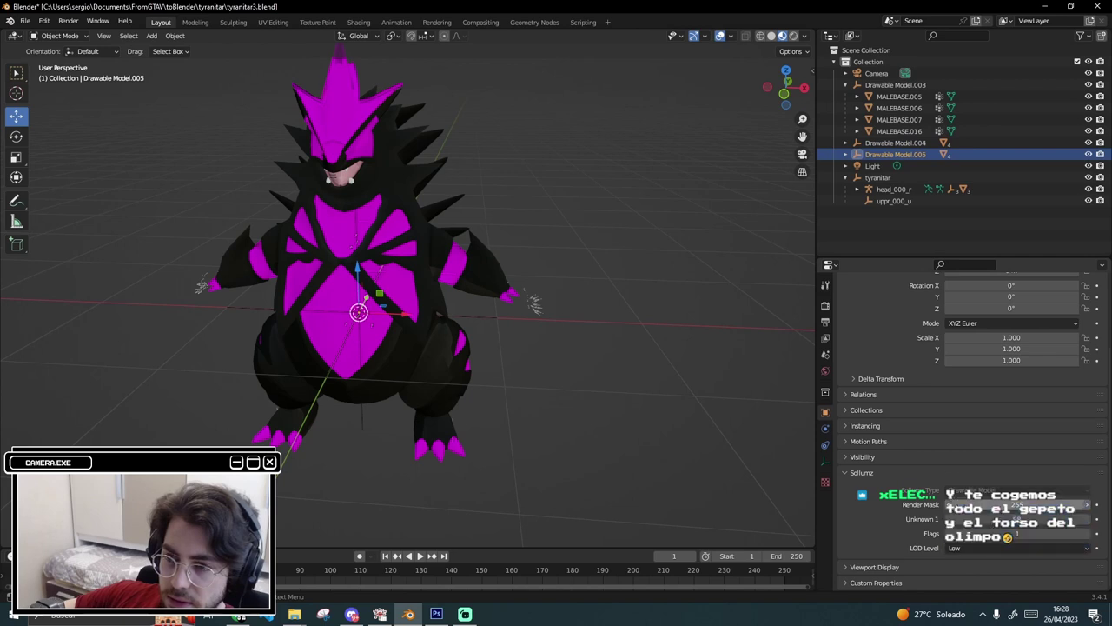
pyautogui.click(846, 85)
pyautogui.moveTo(610, 227); pyautogui.dragTo(713, 200, button='middle')
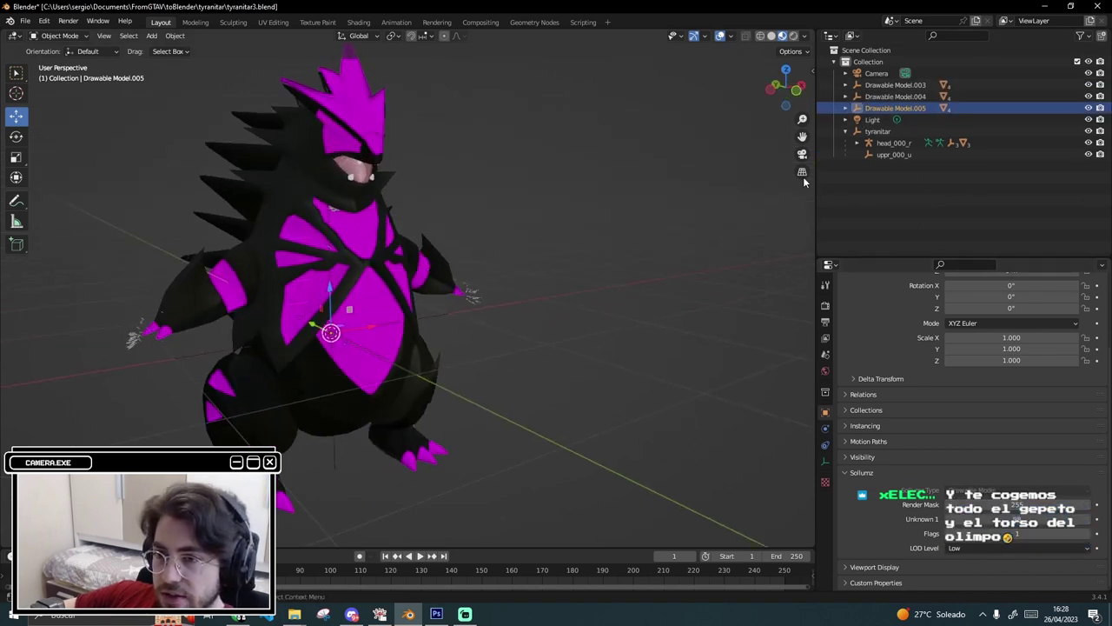
pyautogui.click(1089, 96)
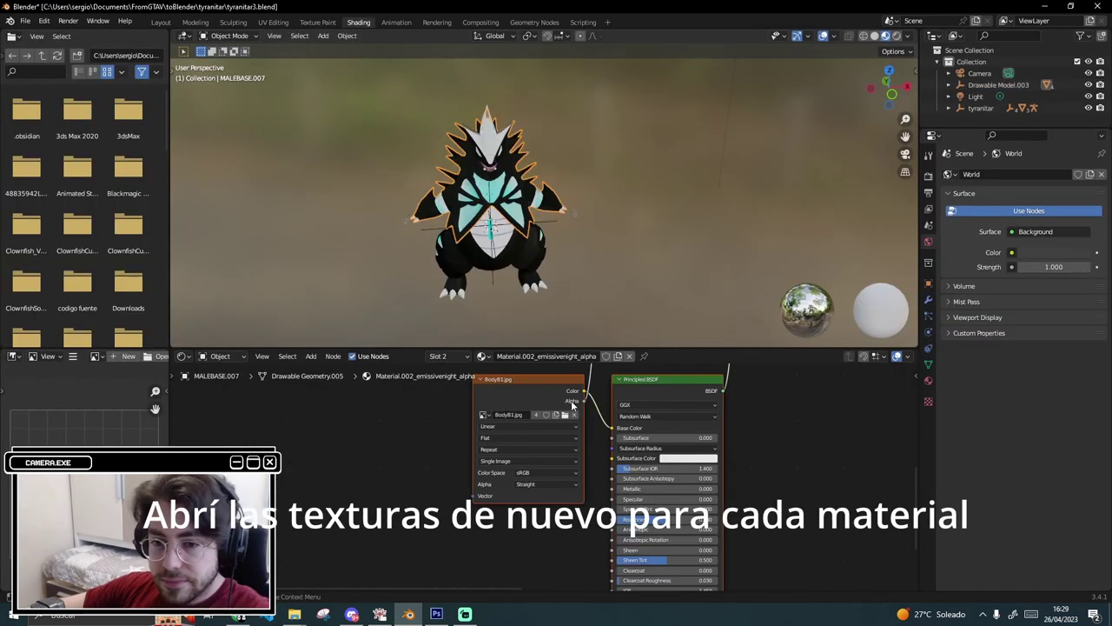
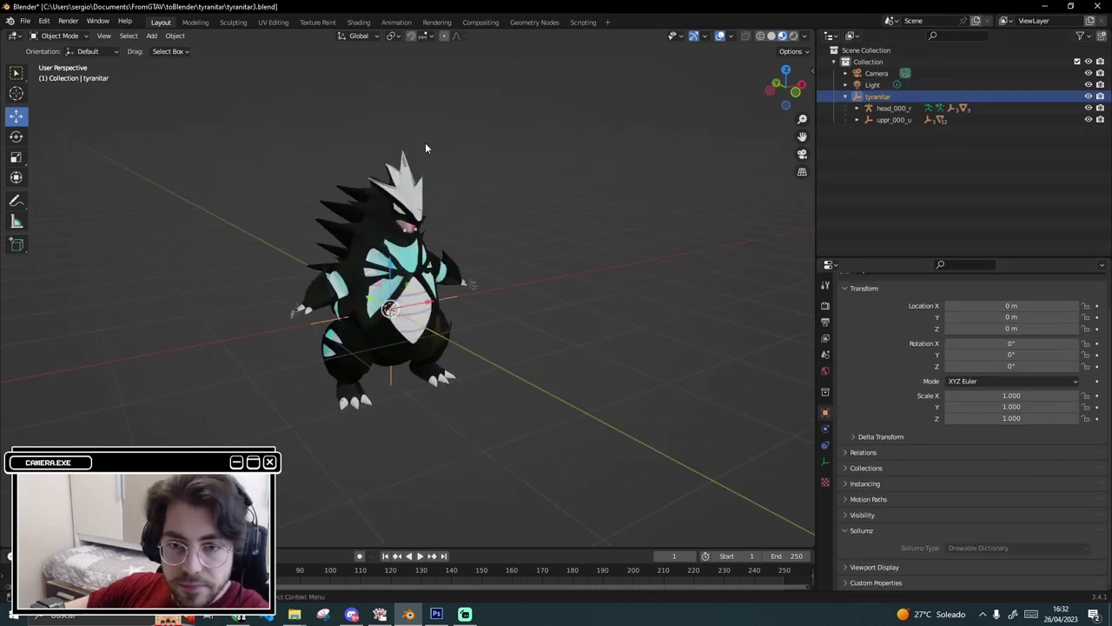
# - Export the selected tyranitar model as Codewalker XML, then bring CodeWalker's RPF Explorer forward
pyautogui.click(25, 21)
pyautogui.moveTo(43, 189)
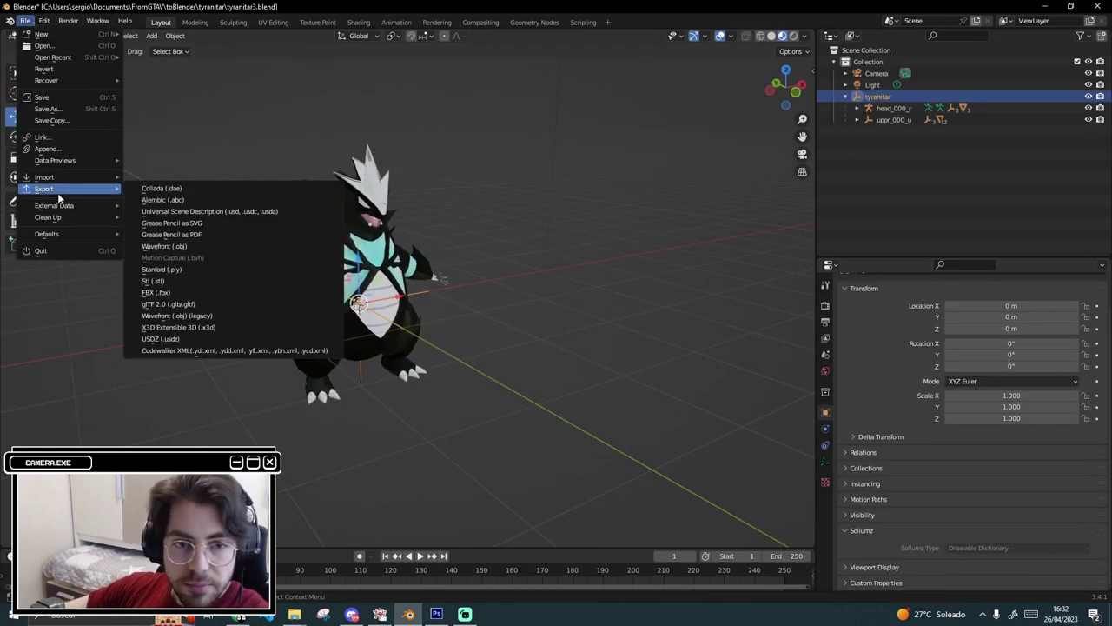
pyautogui.click(216, 351)
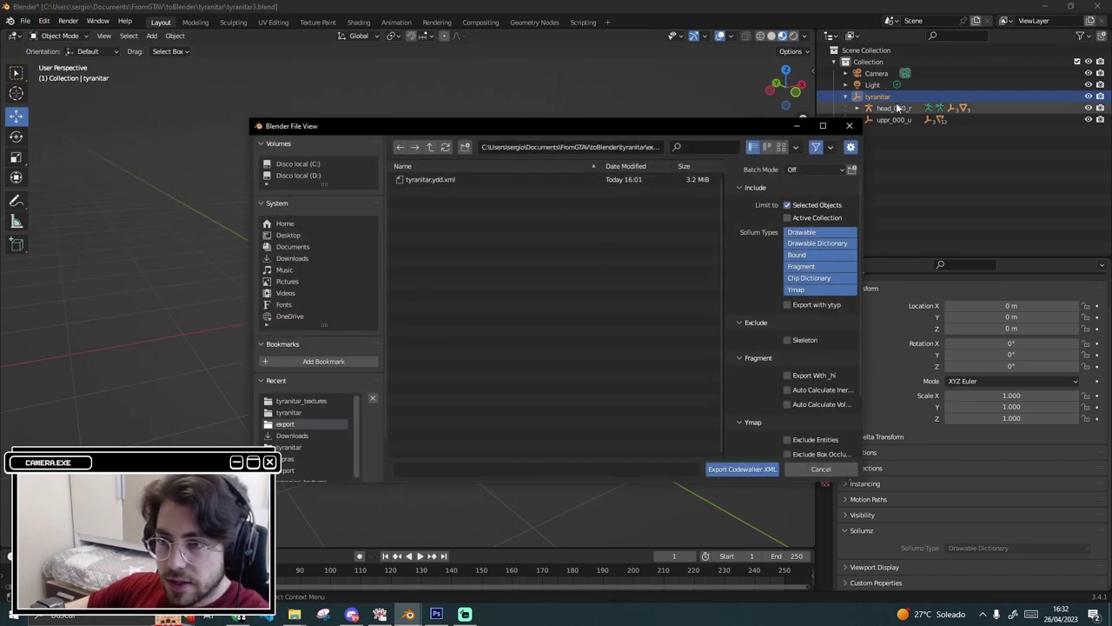
pyautogui.click(749, 469)
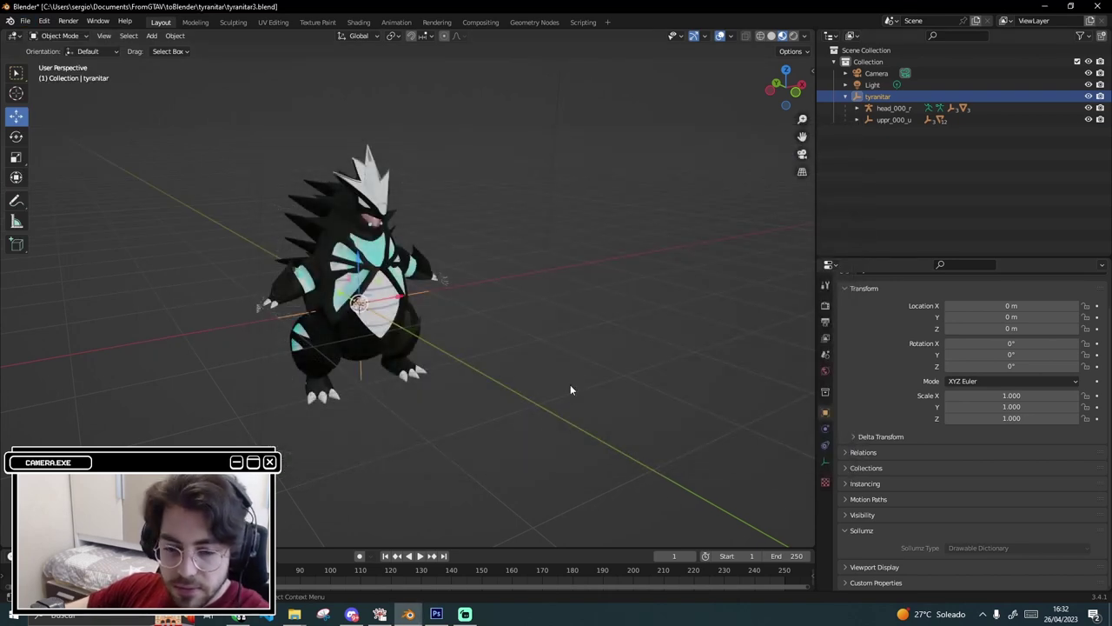
pyautogui.click(379, 608)
# - Import the exported tyranitar.ydd.xml into the tyranitar folder in RPF Explorer and refresh it
pyautogui.moveTo(717, 143); pyautogui.dragTo(454, 146)
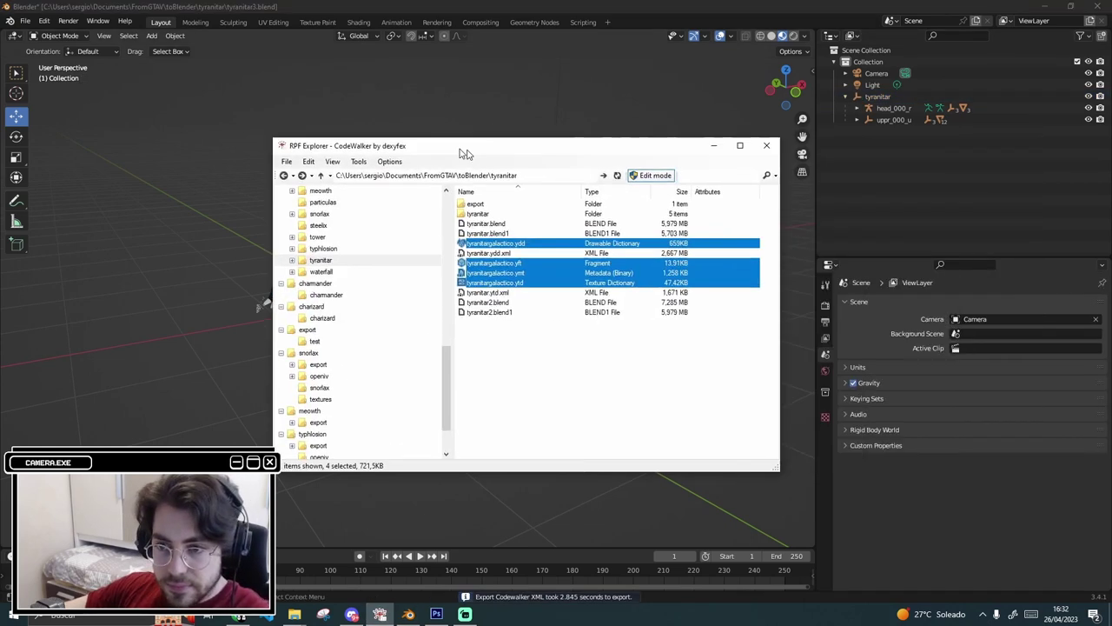
pyautogui.moveTo(295, 614)
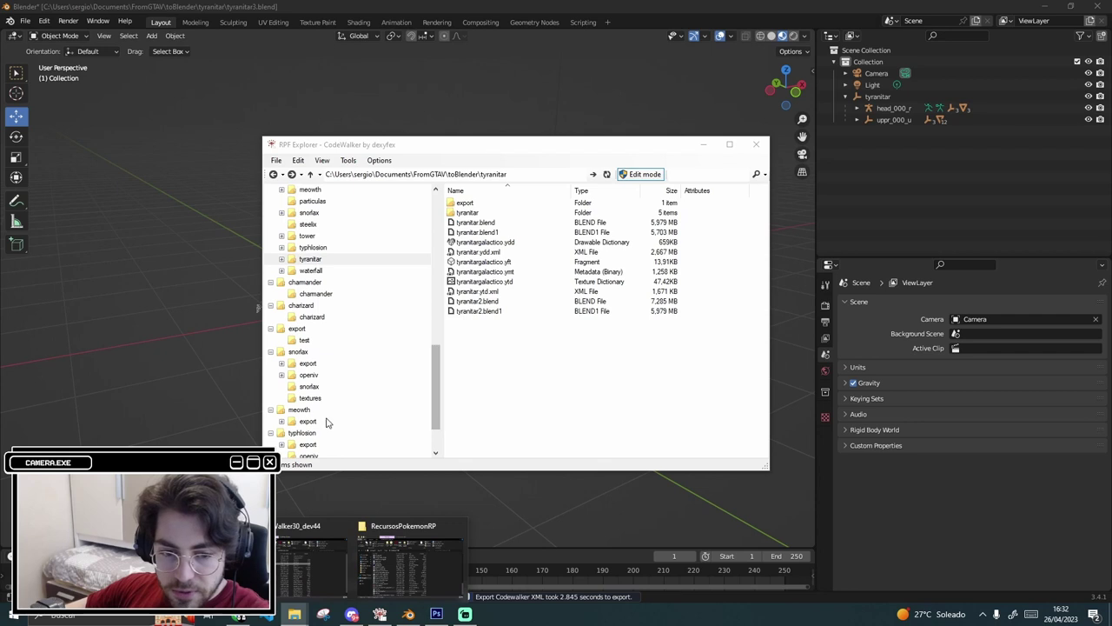
pyautogui.moveTo(802, 287); pyautogui.dragTo(512, 359)
pyautogui.click(517, 274)
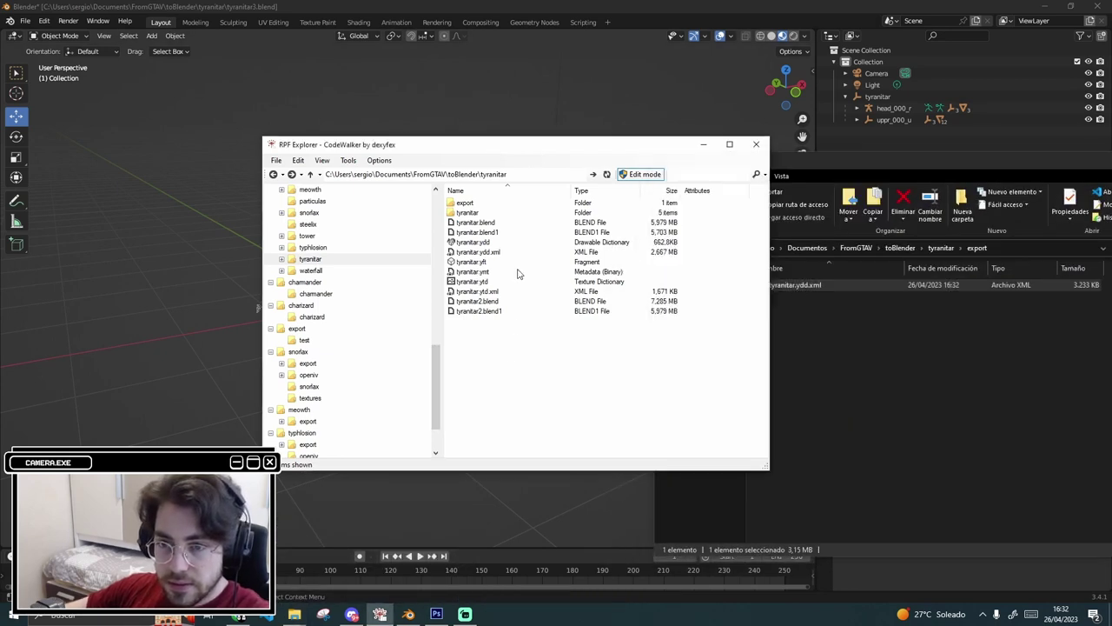
pyautogui.click(608, 174)
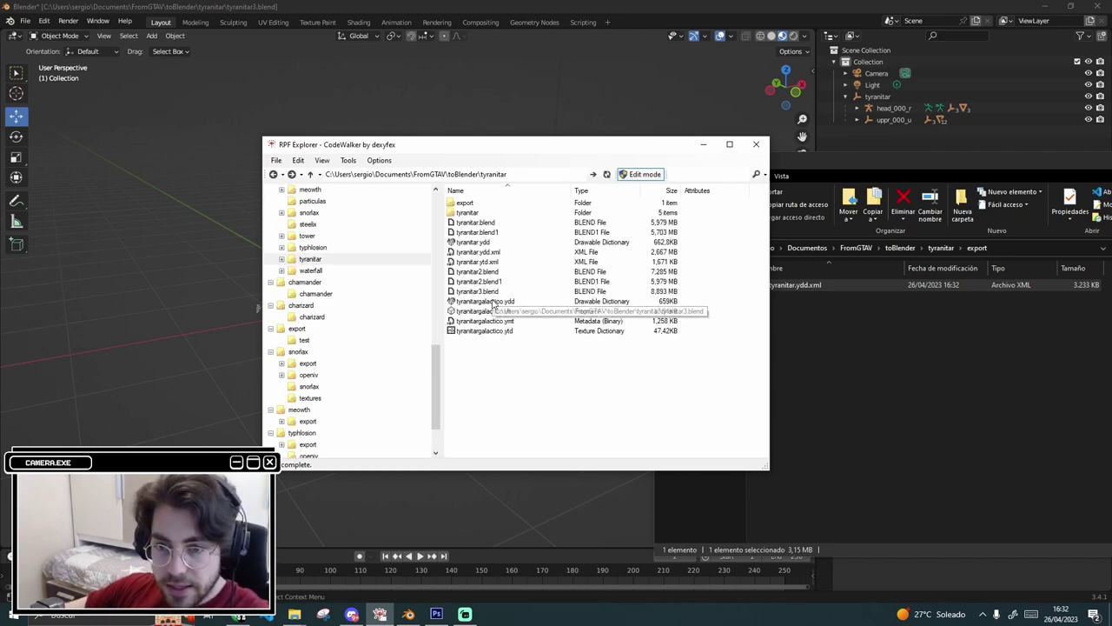
# - Delete the old tyranitargalactico.ydd from the folder
pyautogui.click(491, 303)
pyautogui.rightClick(491, 304)
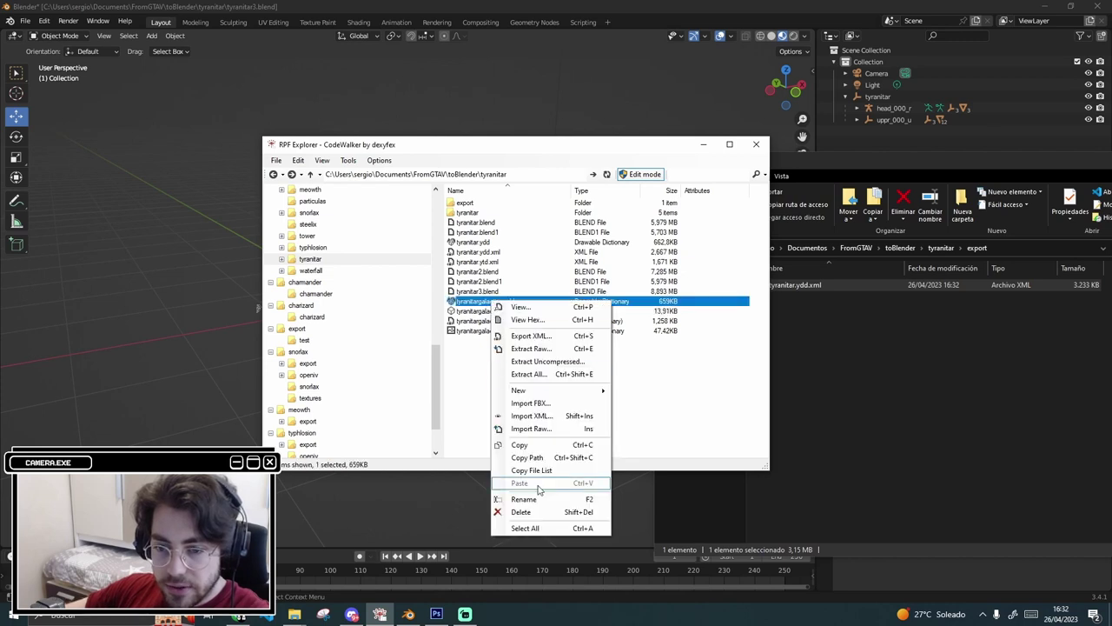
pyautogui.click(526, 513)
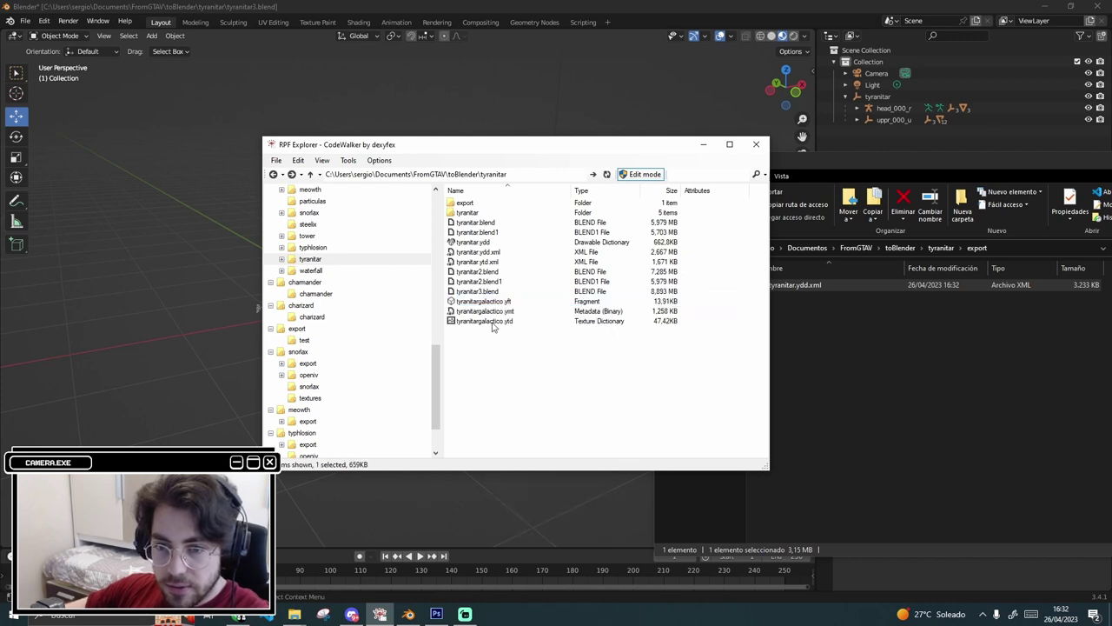
# - Rename the new tyranitar.ydd to tyranitargalactico.ydd and select the four tyranitargalactico files
pyautogui.click(483, 243)
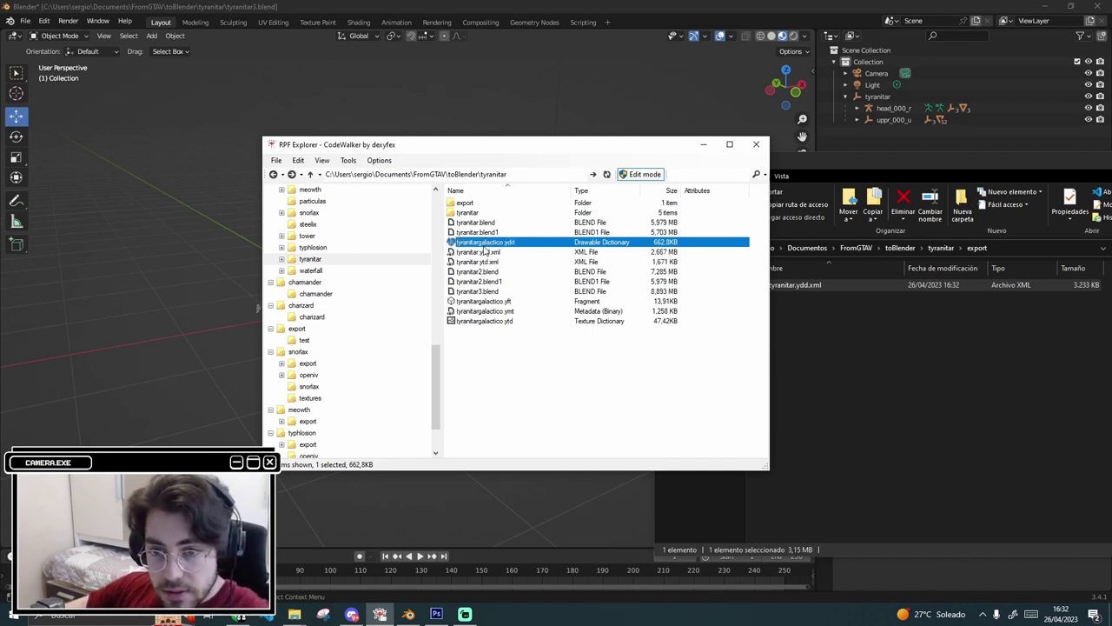
pyautogui.keyDown('ctrl'); pyautogui.click(487, 301); pyautogui.keyUp('ctrl')
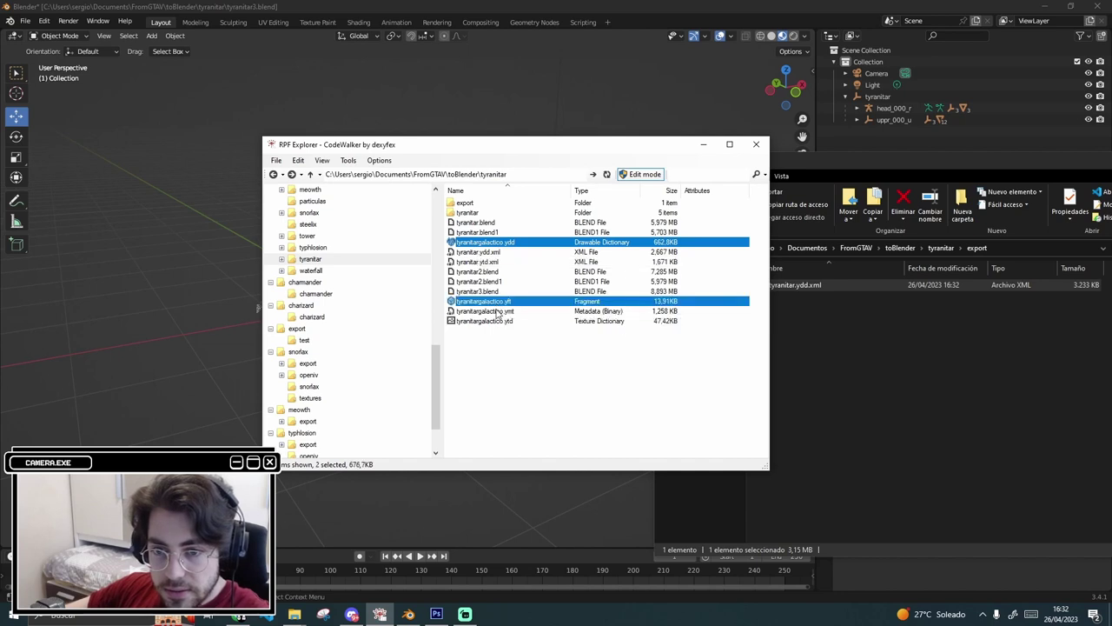
pyautogui.keyDown('ctrl'); pyautogui.click(489, 311); pyautogui.keyUp('ctrl')
pyautogui.keyDown('ctrl'); pyautogui.click(495, 321); pyautogui.keyUp('ctrl')
pyautogui.click(294, 614)
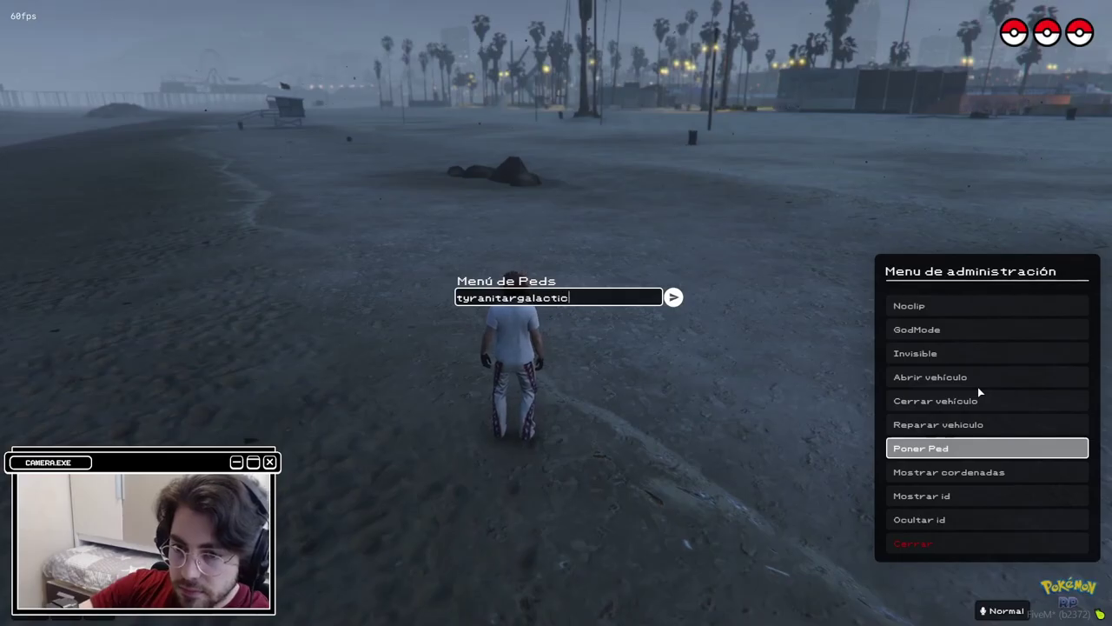
# - Submit 'tyranitargalactic' in the admin menu's Poner Ped box to become the ped
pyautogui.press('Return')
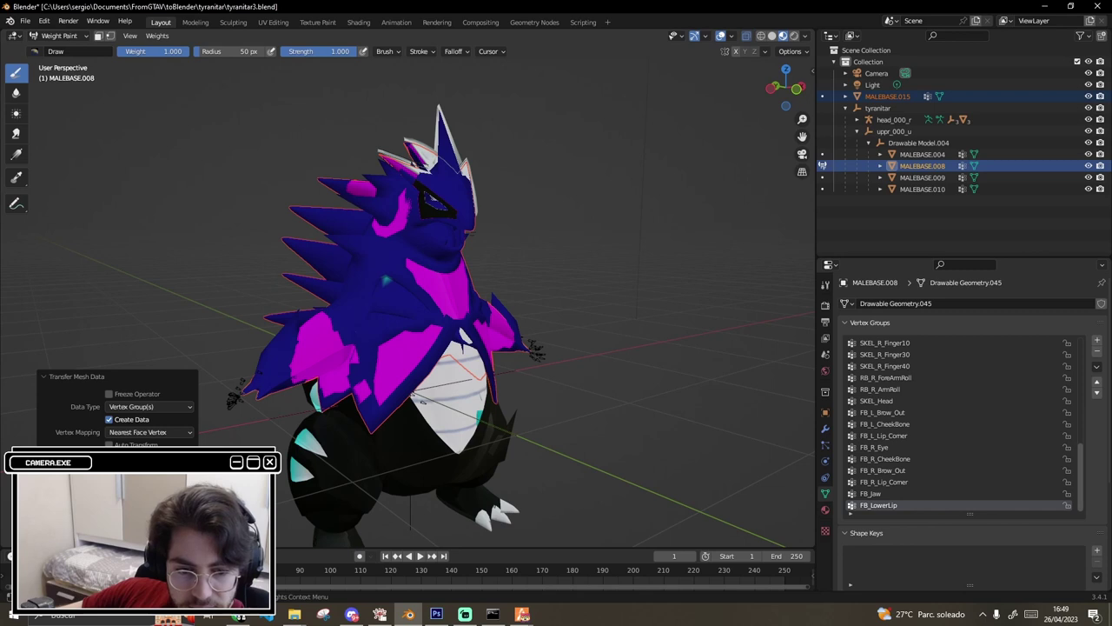
# - Return to Object Mode and hide the MALEBASE.015 mesh
pyautogui.scroll(-2, 117, 412)
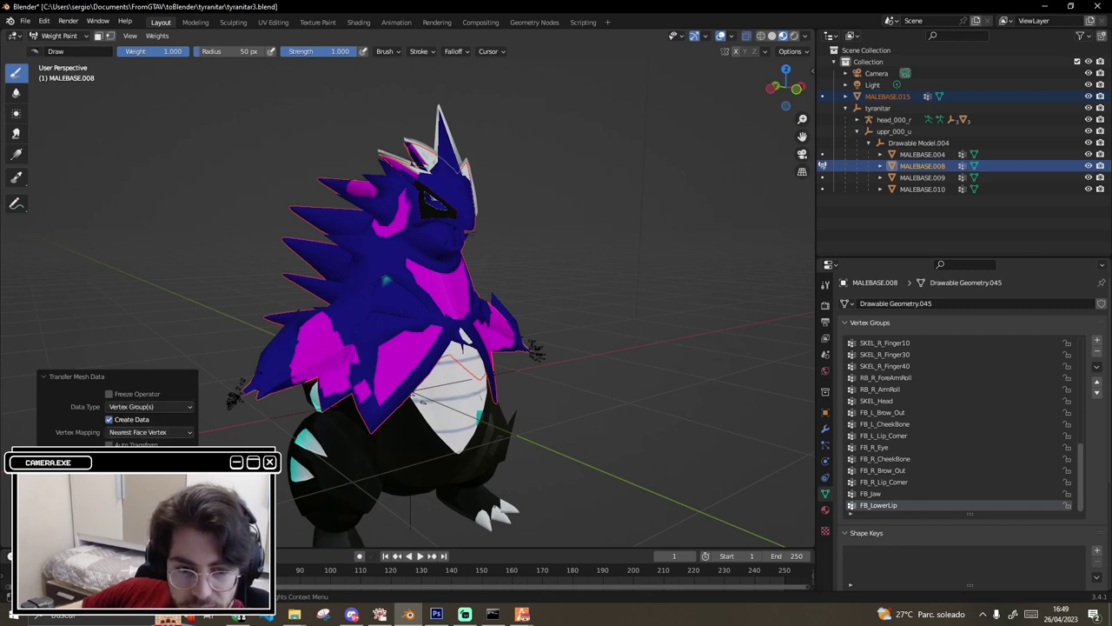
pyautogui.moveTo(555, 385); pyautogui.dragTo(609, 373, button='middle')
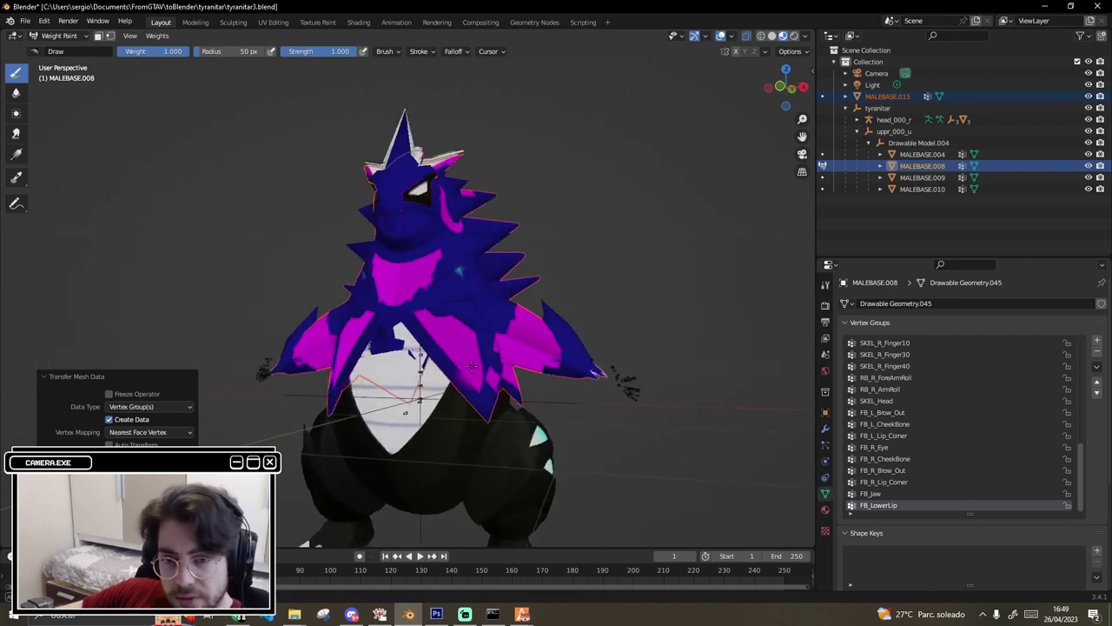
pyautogui.scroll(-4, 626, 382)
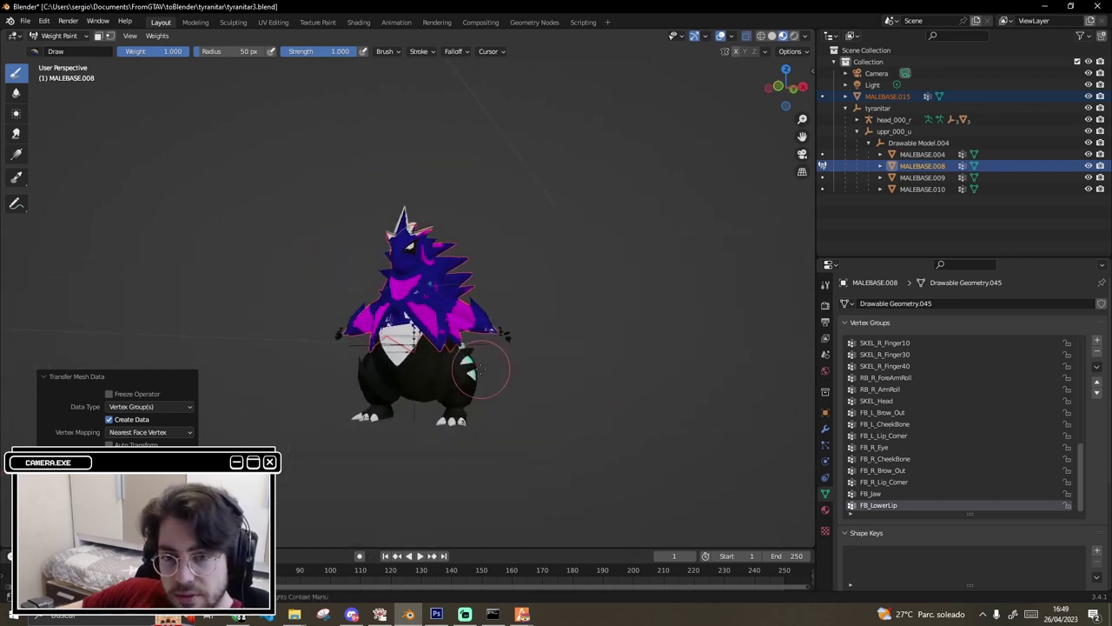
pyautogui.click(61, 35)
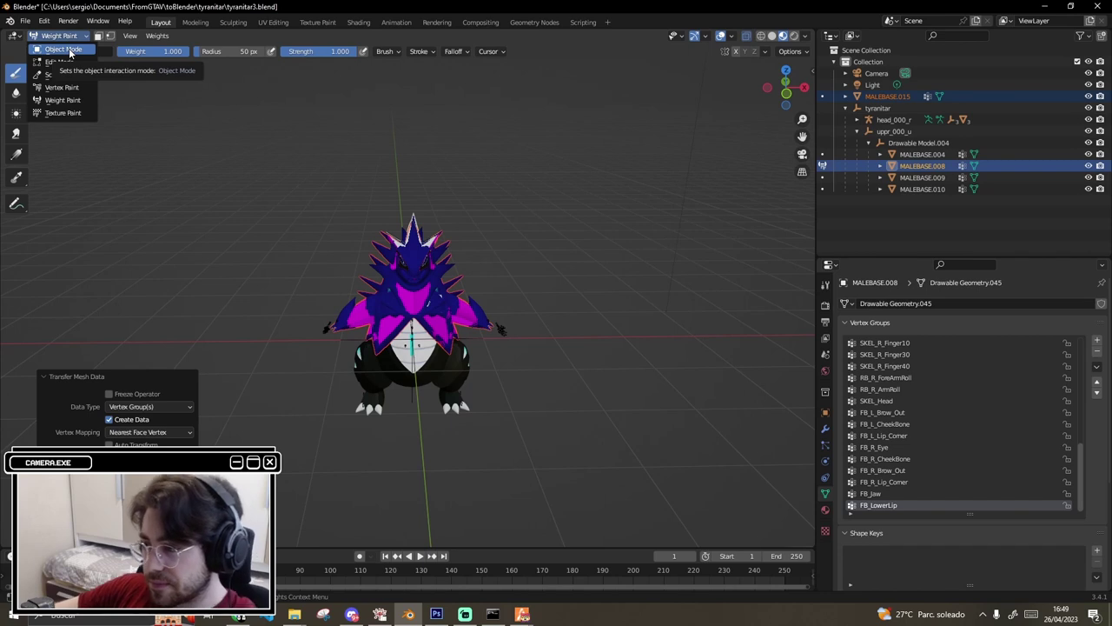
pyautogui.click(69, 49)
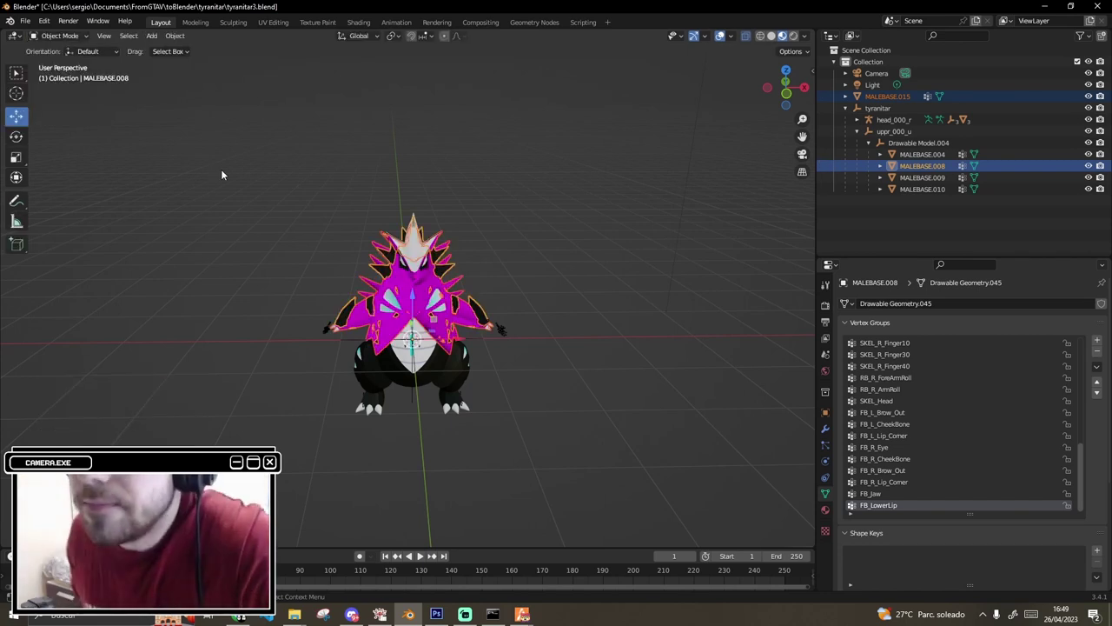
pyautogui.click(1087, 99)
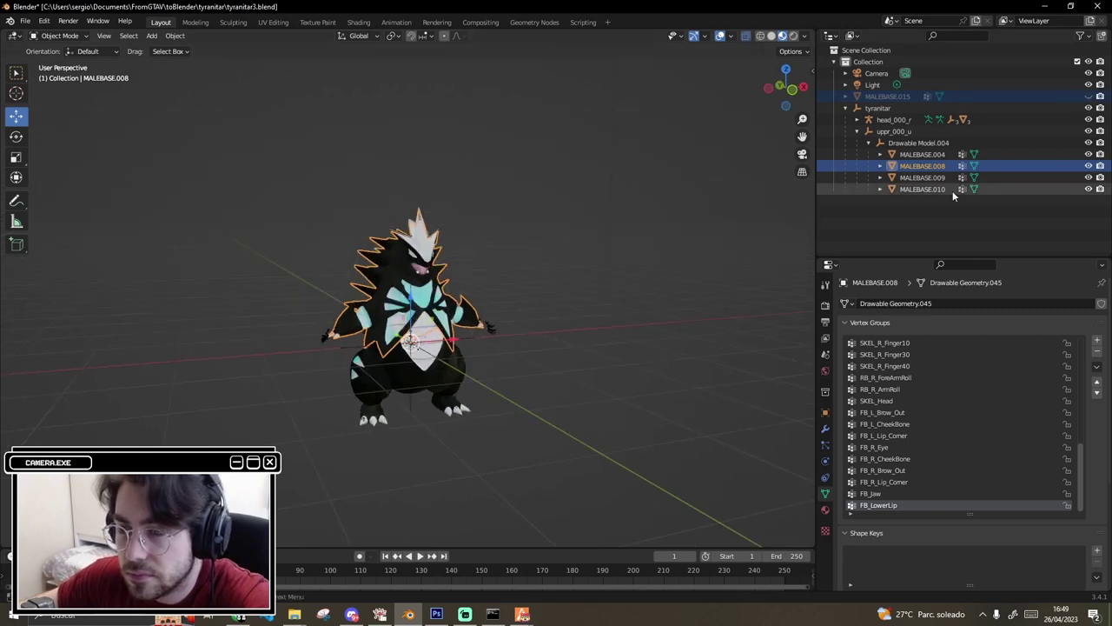
# - Check the SKEL_Head vertex group selection on MALEBASE.008 in Edit Mode
pyautogui.press('Tab')
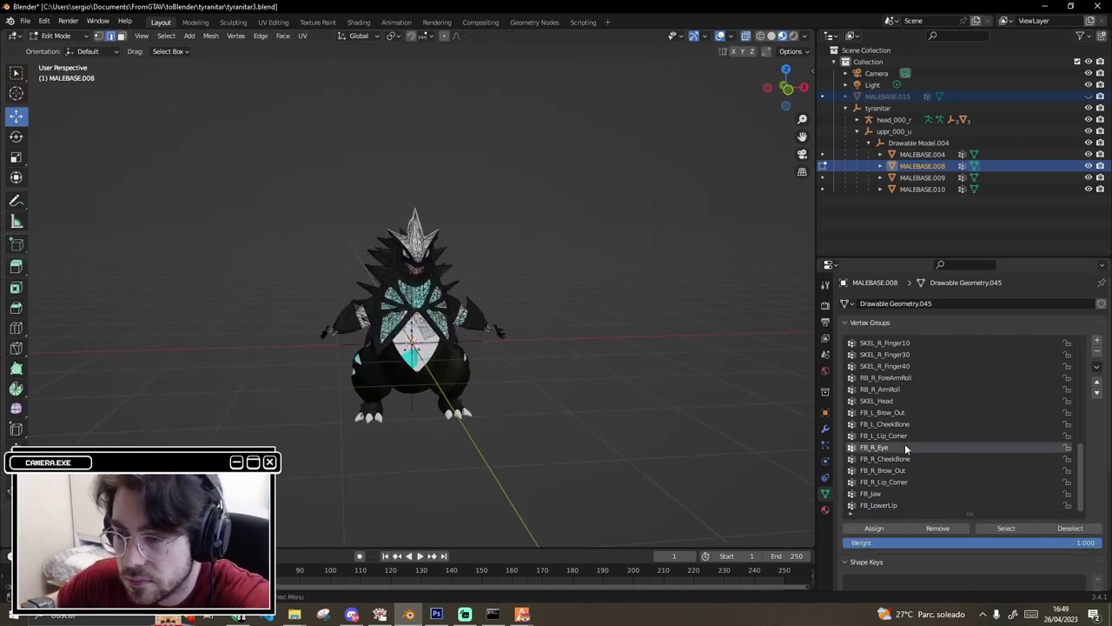
pyautogui.scroll(1, 910, 446)
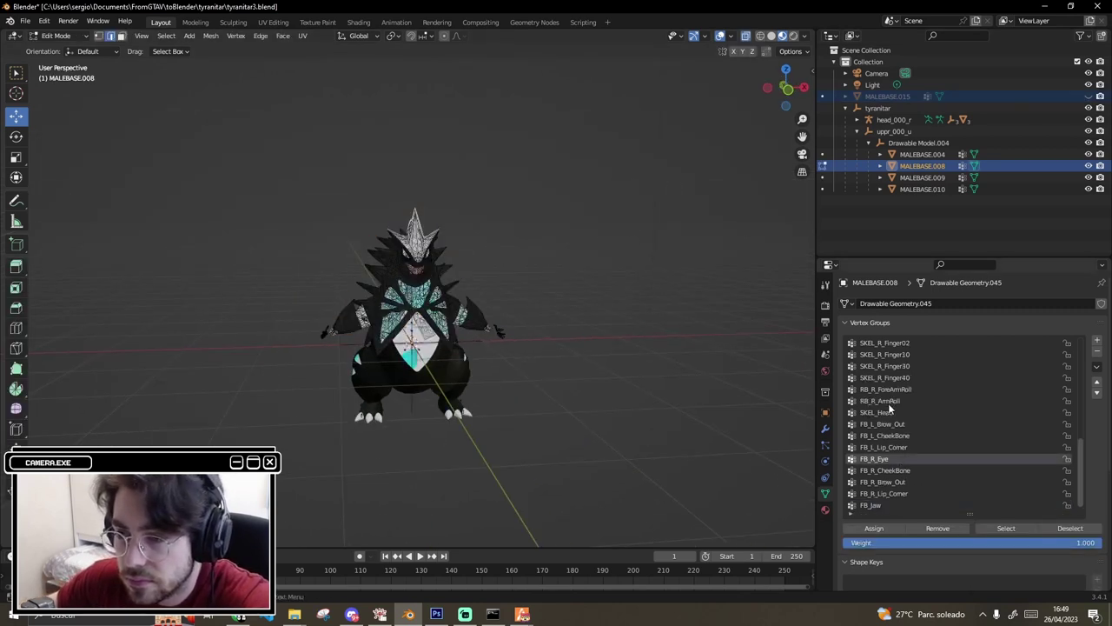
pyautogui.click(992, 526)
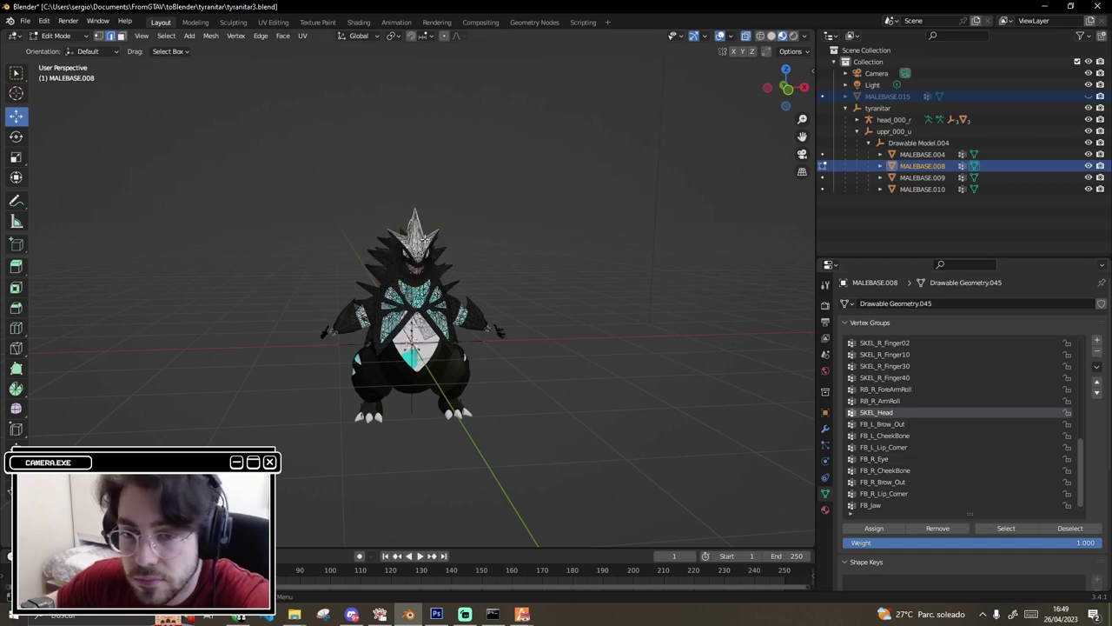
pyautogui.press('Tab')
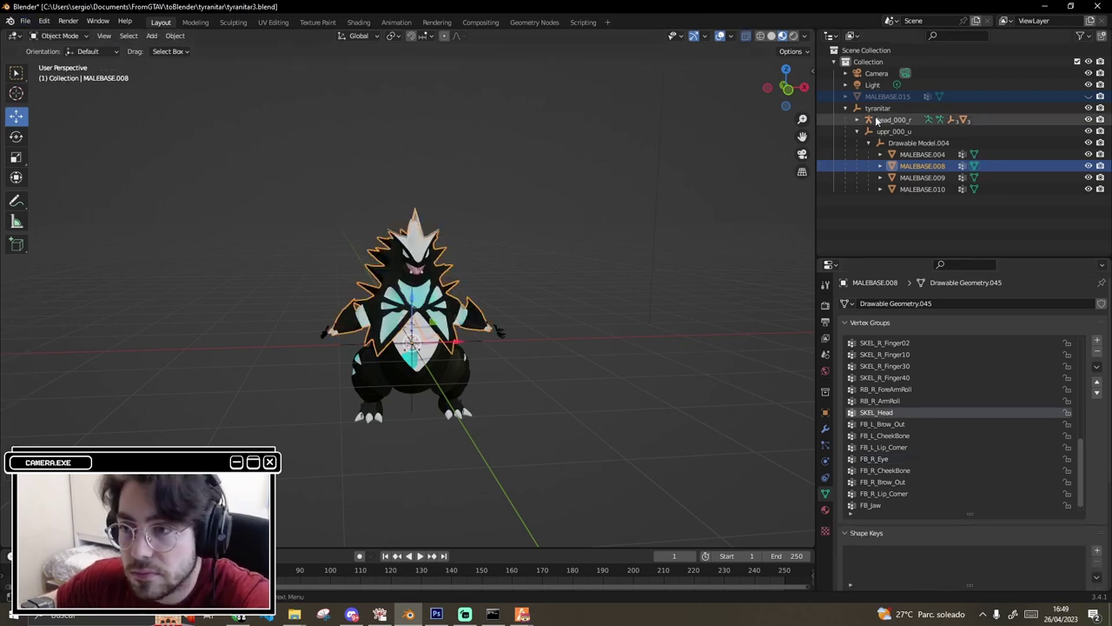
# - Select the tyranitar parent object and export it again as Codewalker XML
pyautogui.click(878, 108)
pyautogui.click(26, 20)
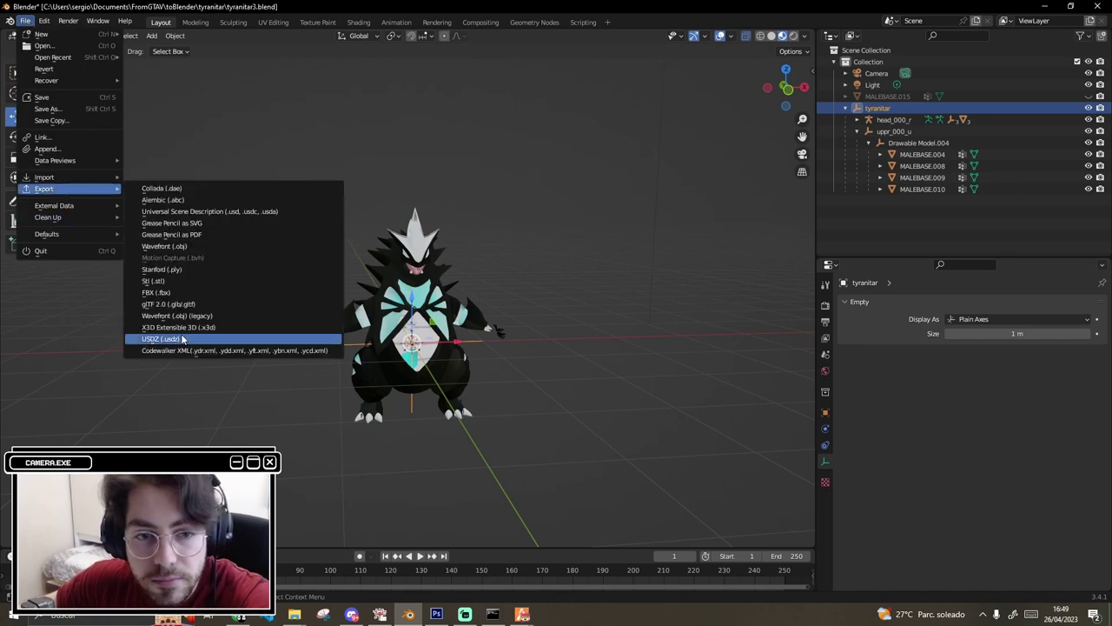
pyautogui.click(186, 350)
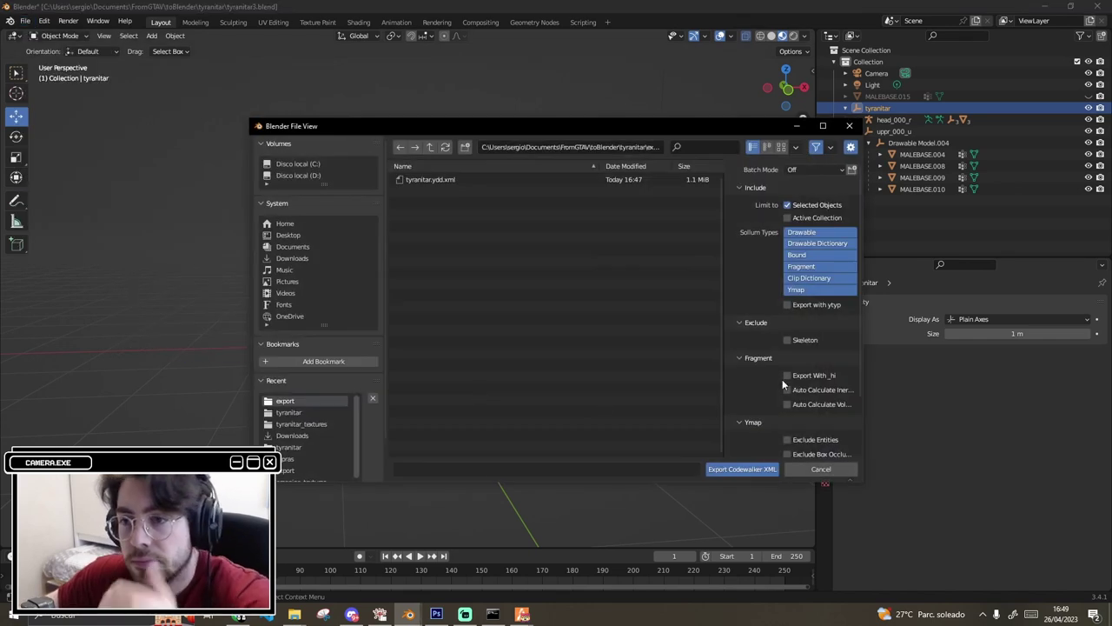
pyautogui.click(752, 471)
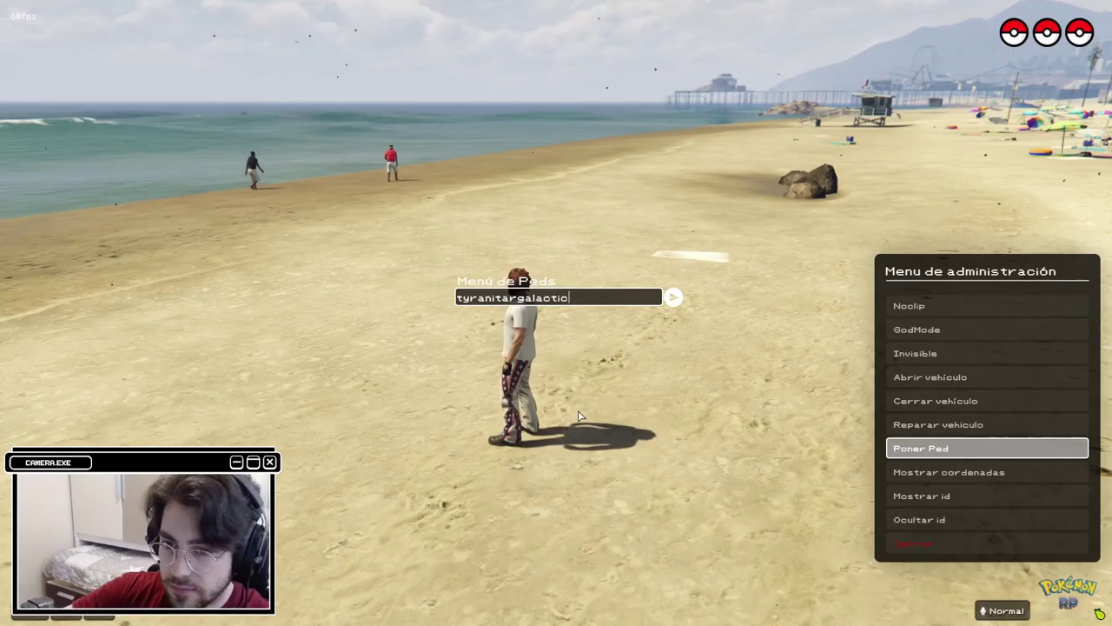
# - Apply the updated Tyranitar ped, close the admin menu, and set the time to night via /time
pyautogui.press('Return')
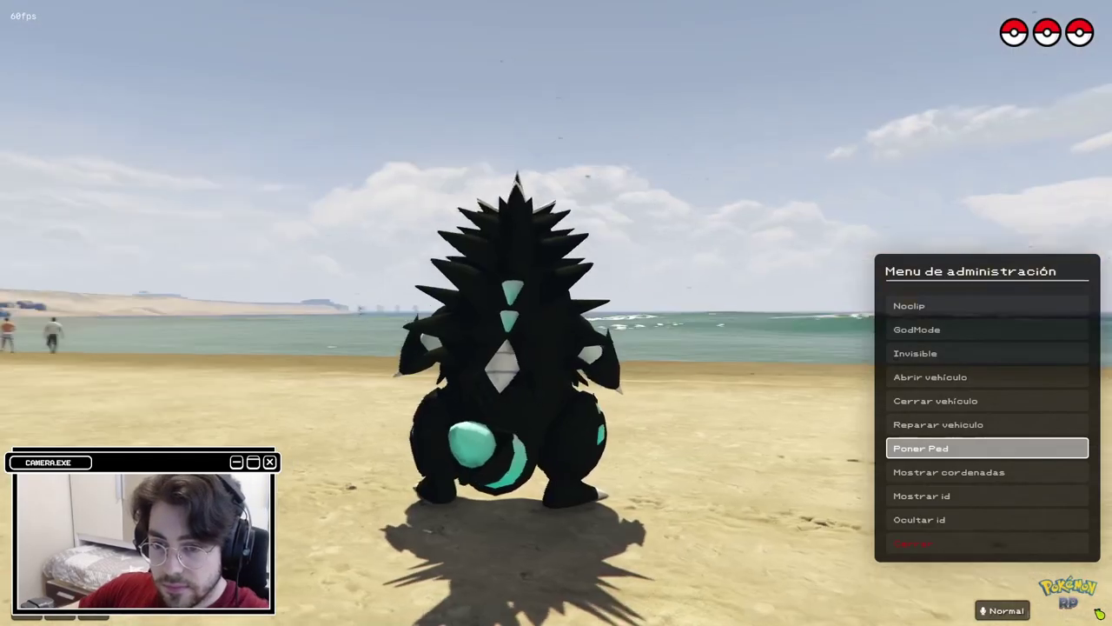
pyautogui.press('BackSpace')
pyautogui.press('BackSpace')
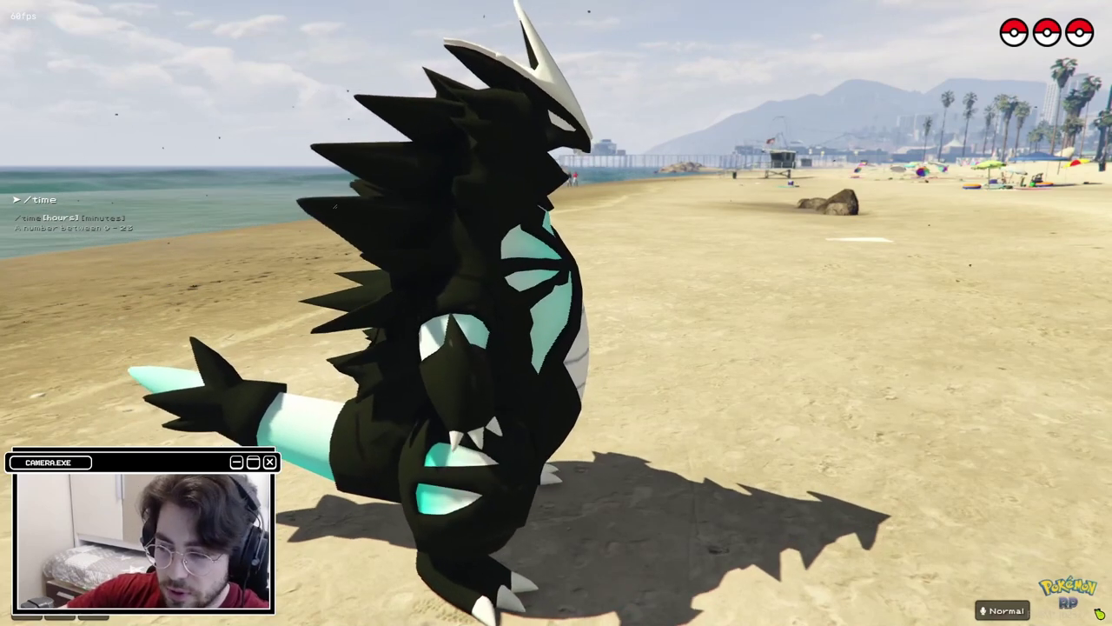
pyautogui.press('Return')
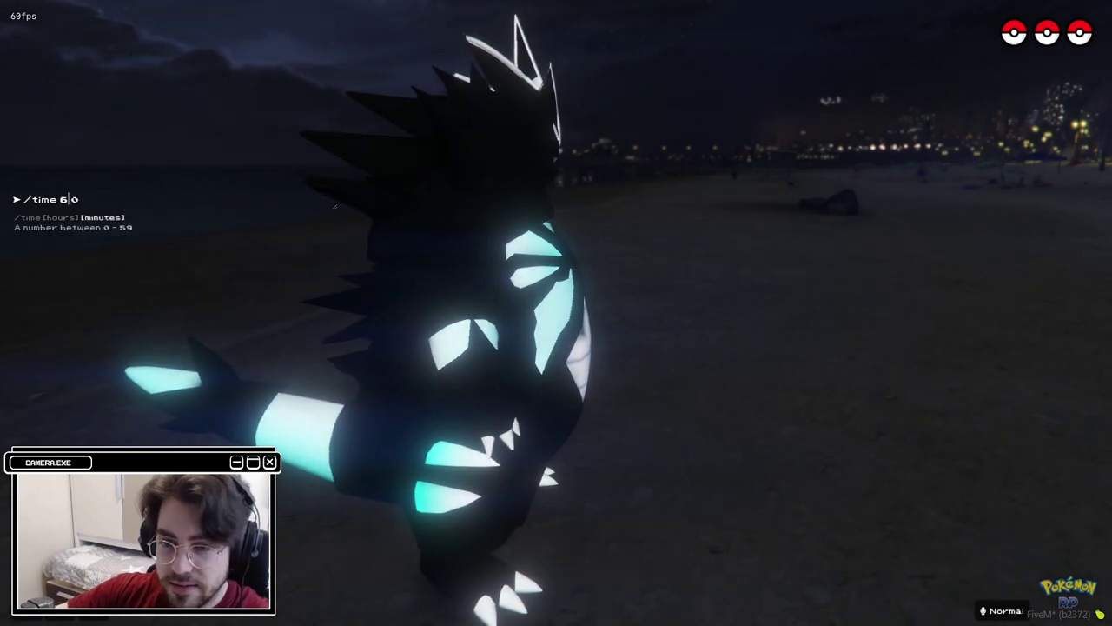
pyautogui.press('Return')
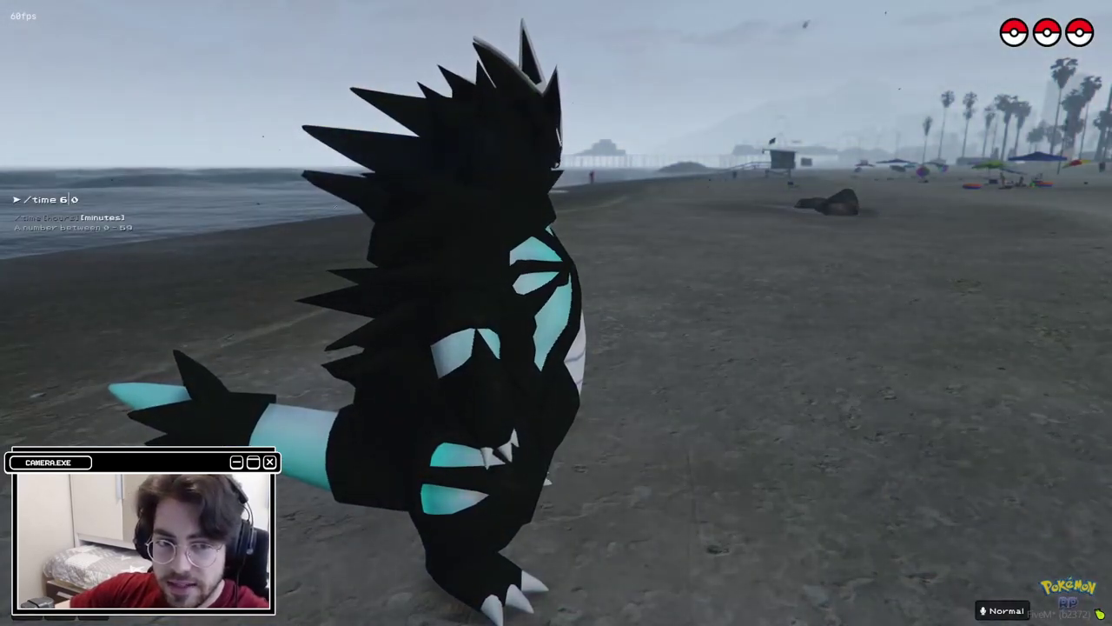
pyautogui.press('Return')
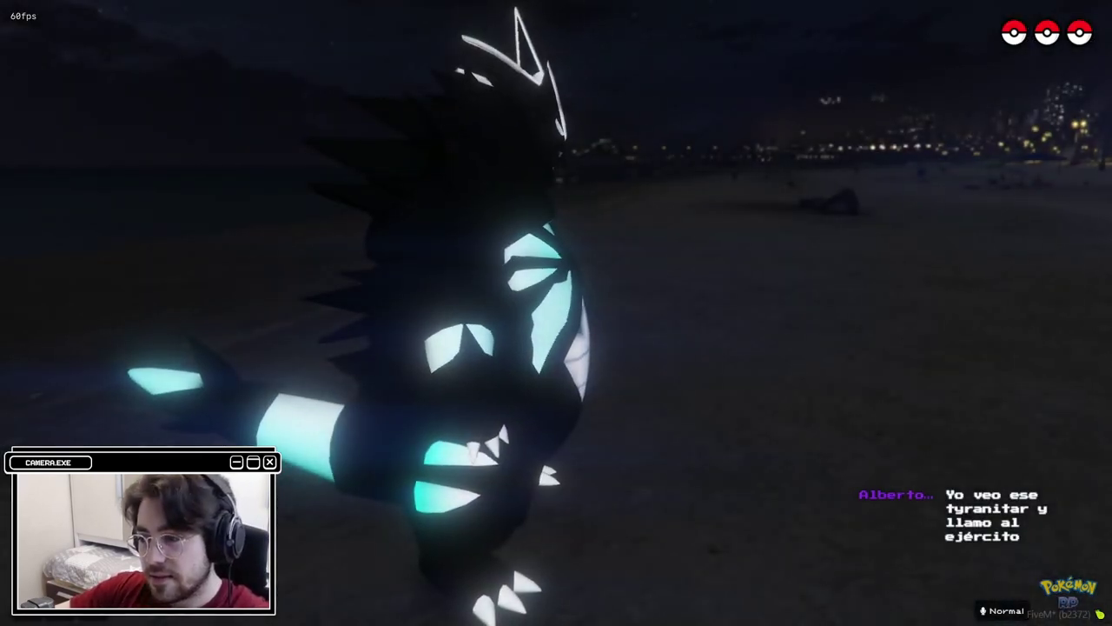